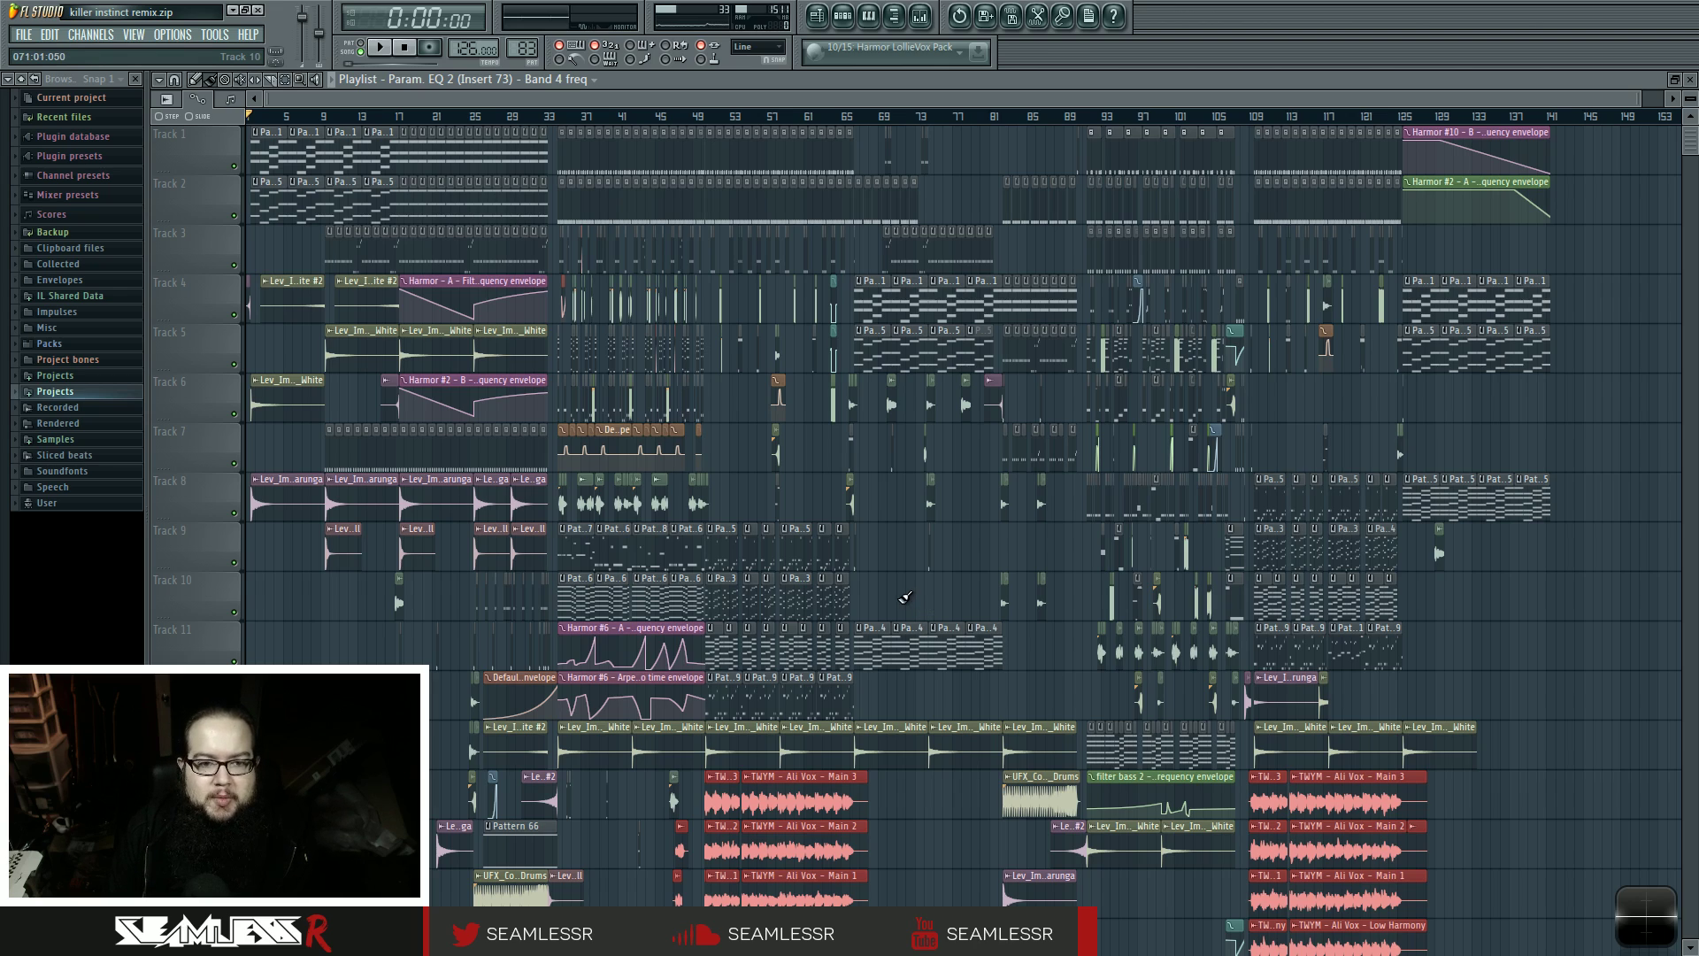
- Focus the playlist on the drop starting around bar 34 and place the playback position at its start
{"action": "scroll", "coordinate": [686, 120], "scroll_direction": "up", "scroll_amount": 5}
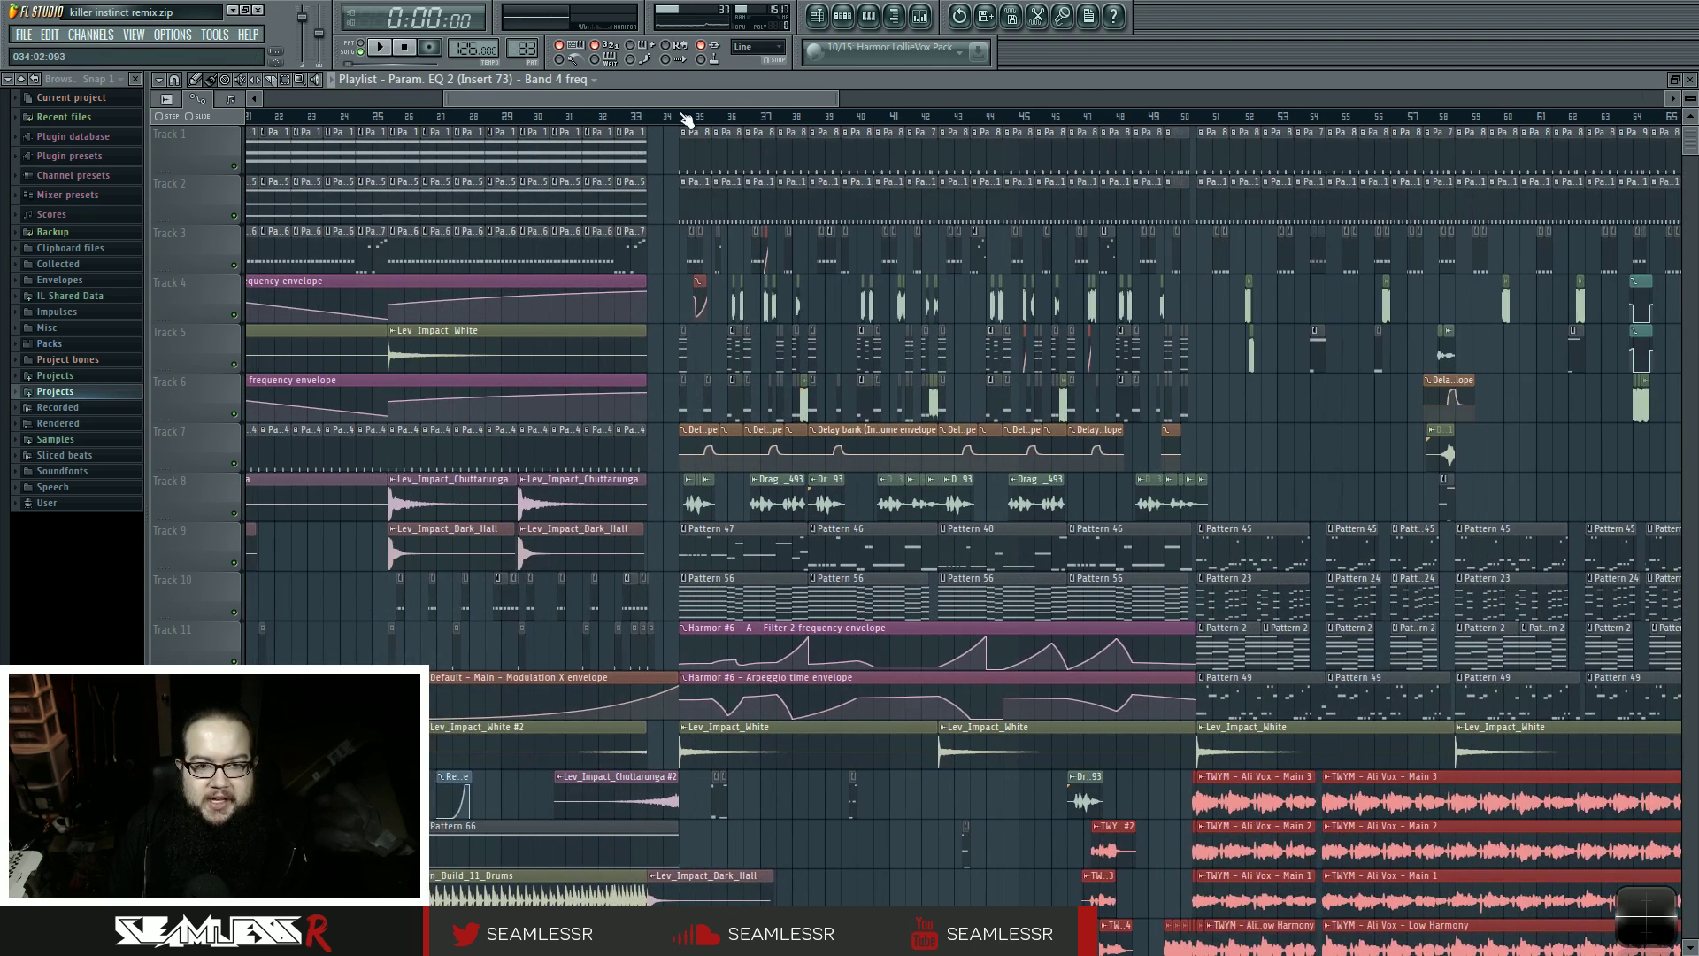
{"action": "left_click", "coordinate": [686, 120]}
{"action": "scroll", "coordinate": [708, 150], "scroll_direction": "up", "scroll_amount": 2}
{"action": "scroll", "coordinate": [743, 177], "scroll_direction": "down", "scroll_amount": 3}
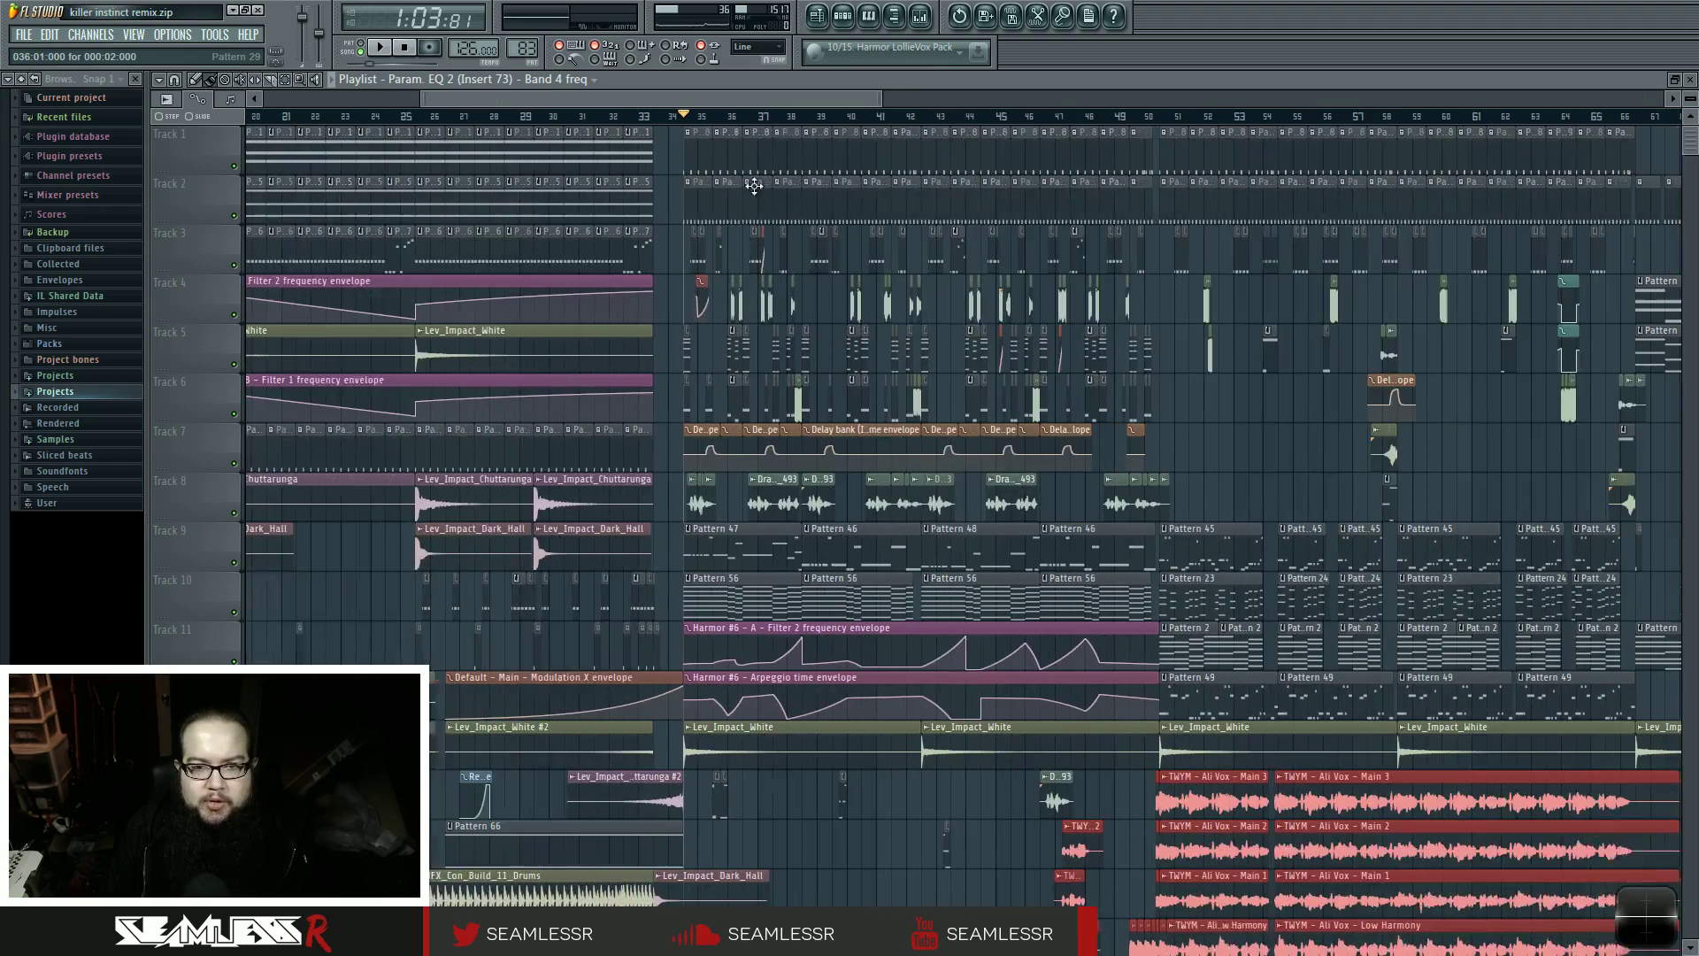
{"action": "scroll", "coordinate": [754, 186], "scroll_direction": "down", "scroll_amount": 1}
{"action": "left_click", "coordinate": [842, 15]}
{"action": "left_click_drag", "start_coordinate": [675, 257], "coordinate": [851, 173]}
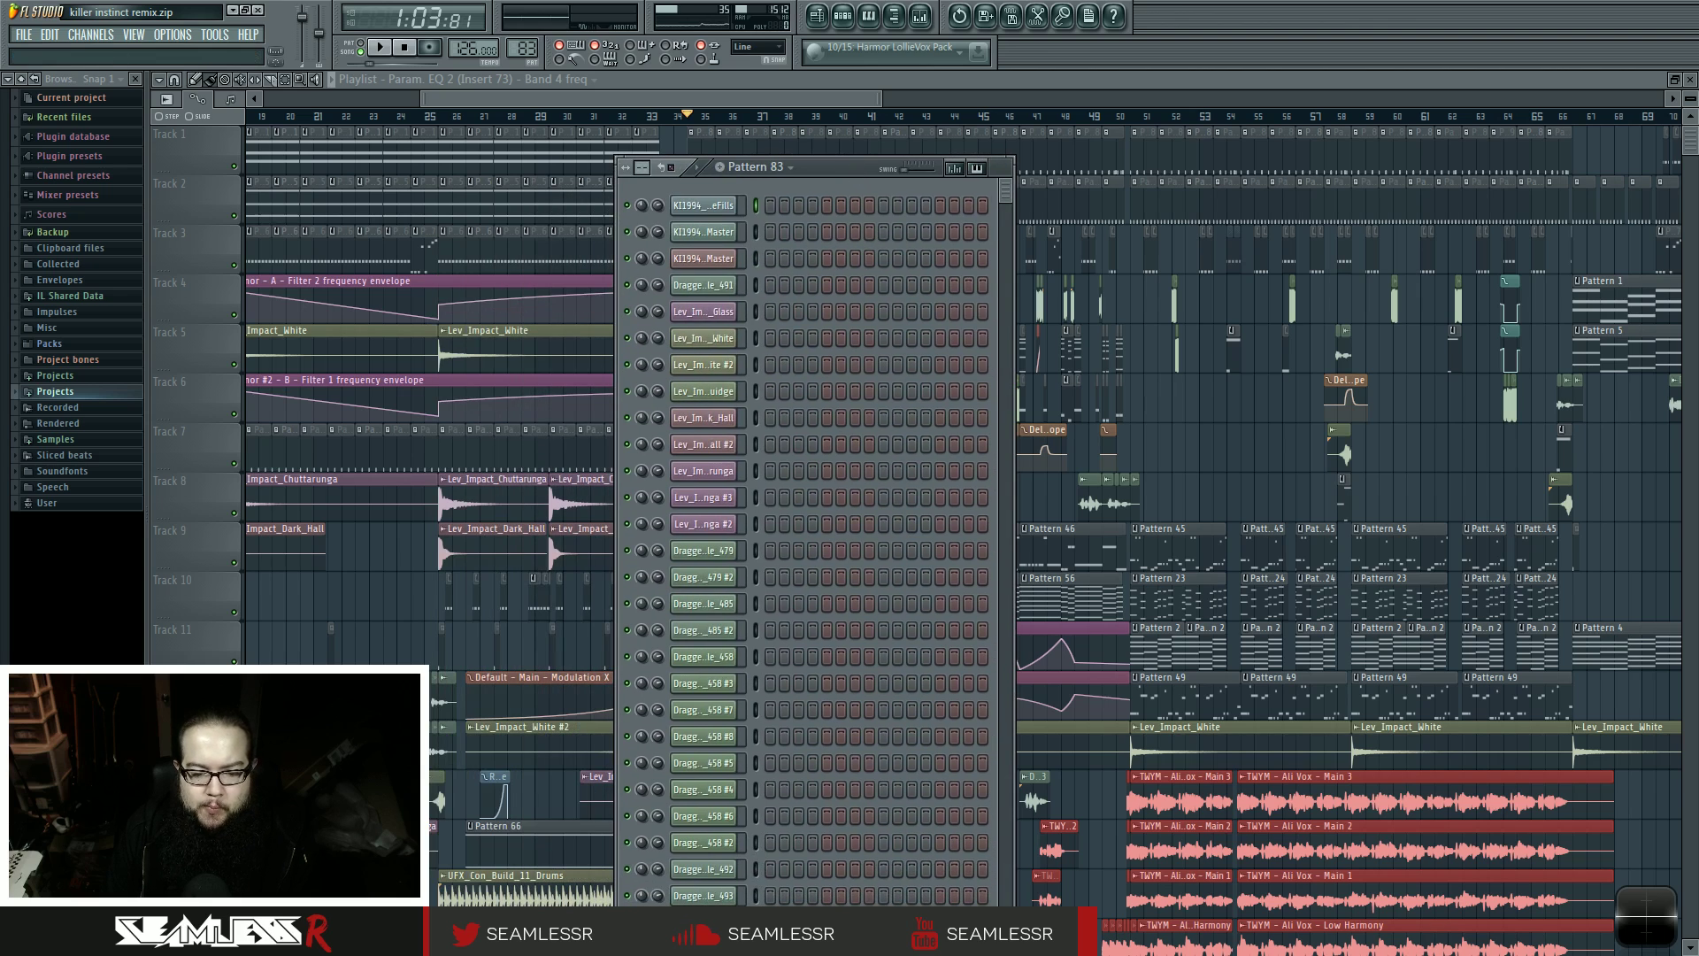
{"action": "key", "text": "F6"}
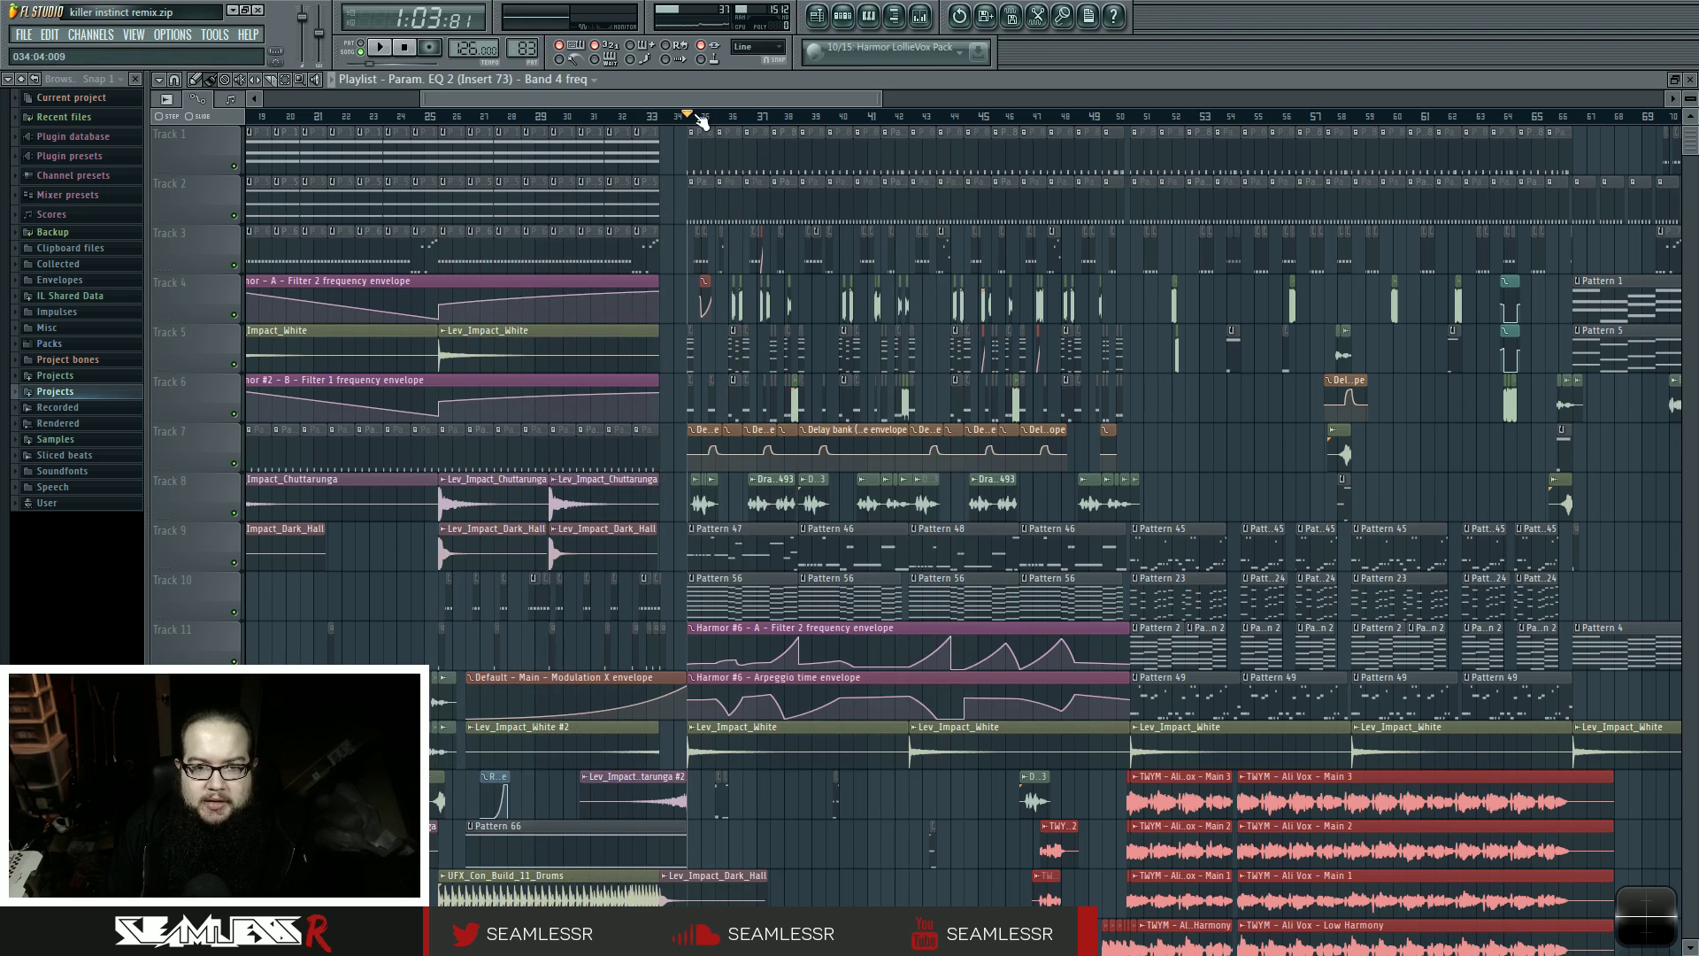
- Play the song from about bar 33, just before the drop, through the first bars of the drop
{"action": "left_click_drag", "start_coordinate": [701, 121], "coordinate": [662, 133]}
{"action": "key", "text": "space"}
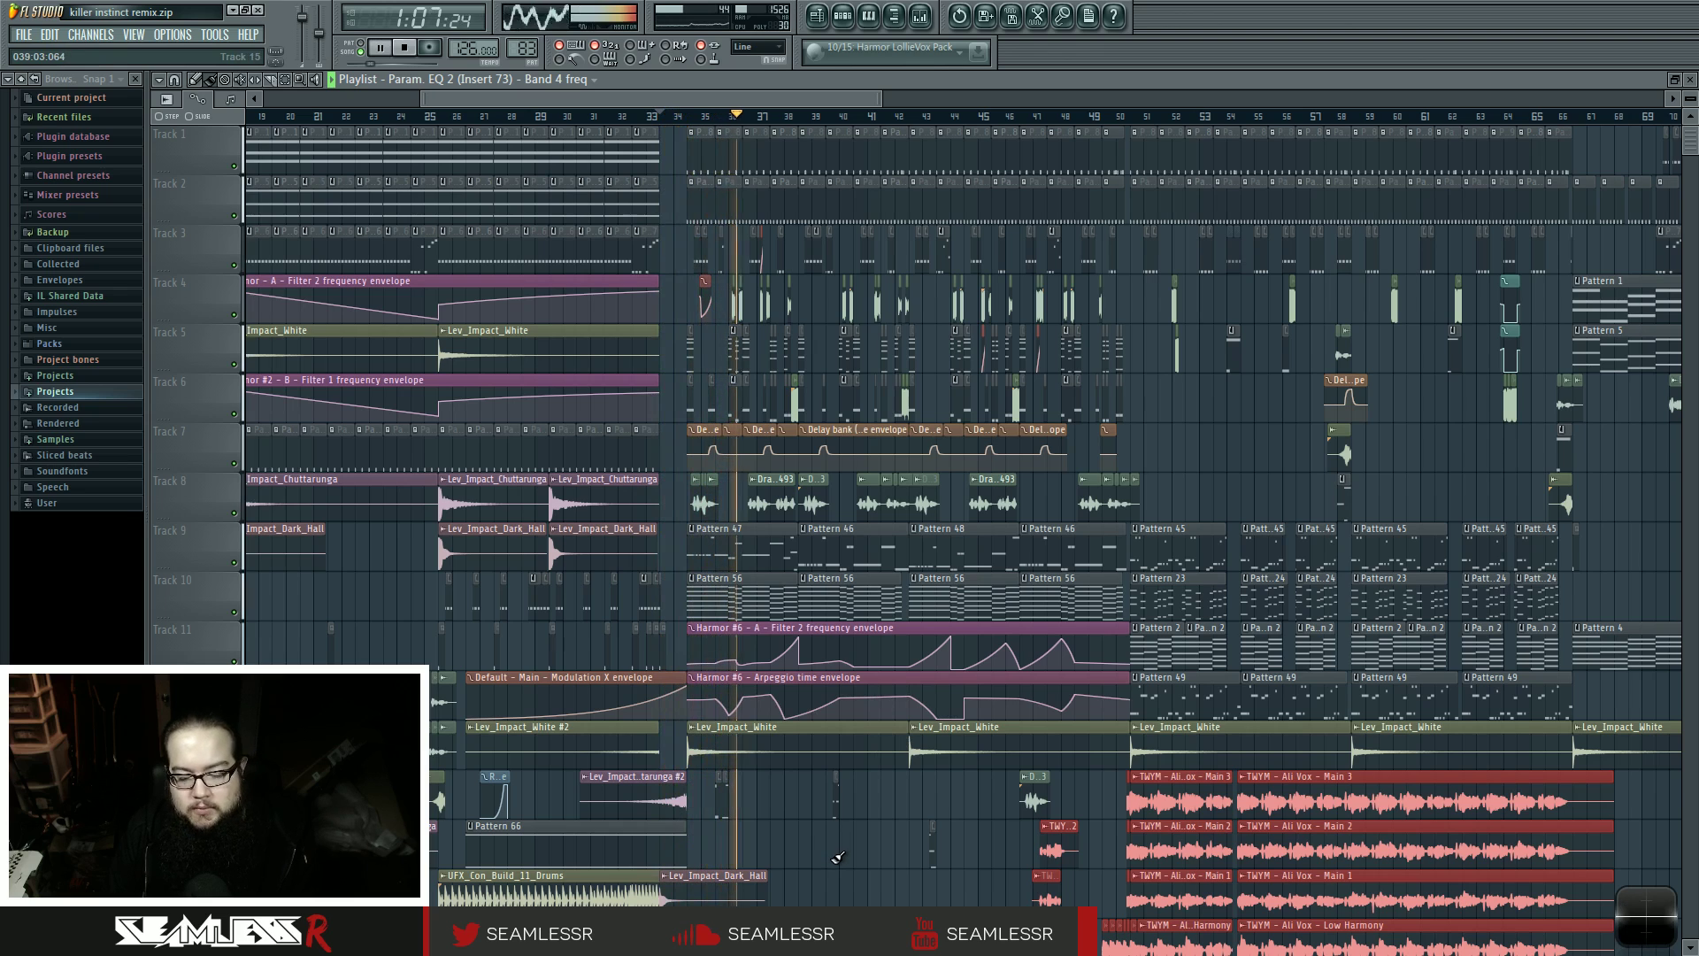
{"action": "key", "text": "space"}
- Open Pattern 8 in the channel rack and audition its kick and snare pattern
{"action": "double_click", "coordinate": [676, 144]}
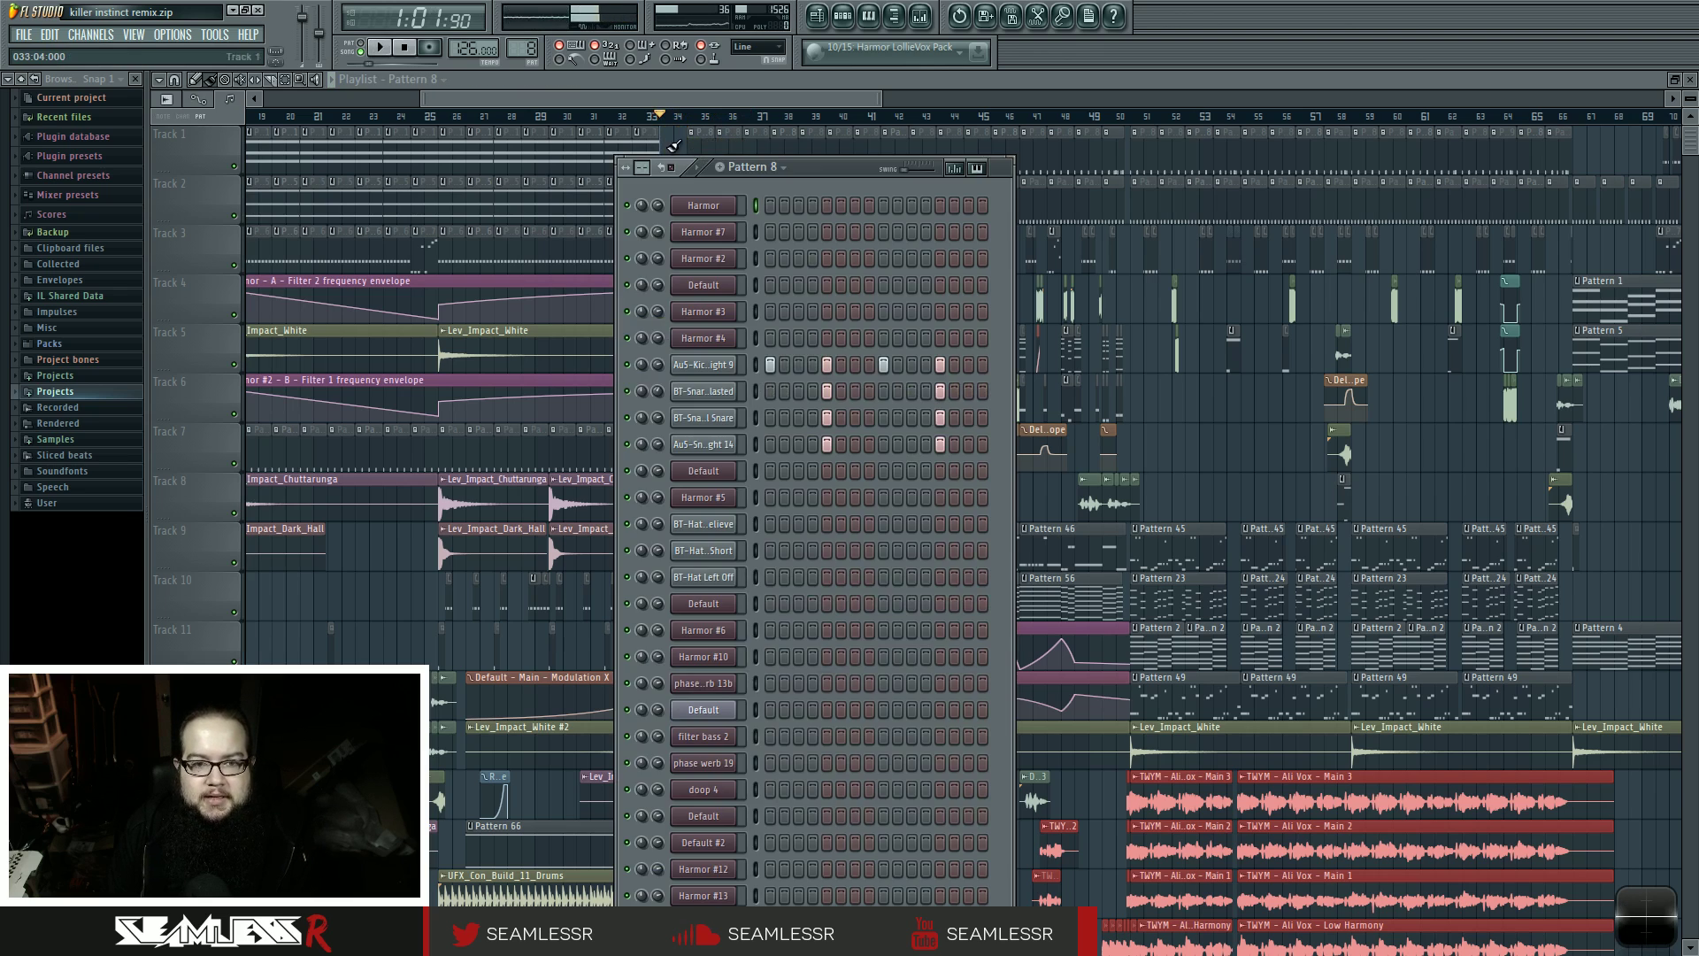
{"action": "key", "text": "space"}
{"action": "key", "text": "space"}
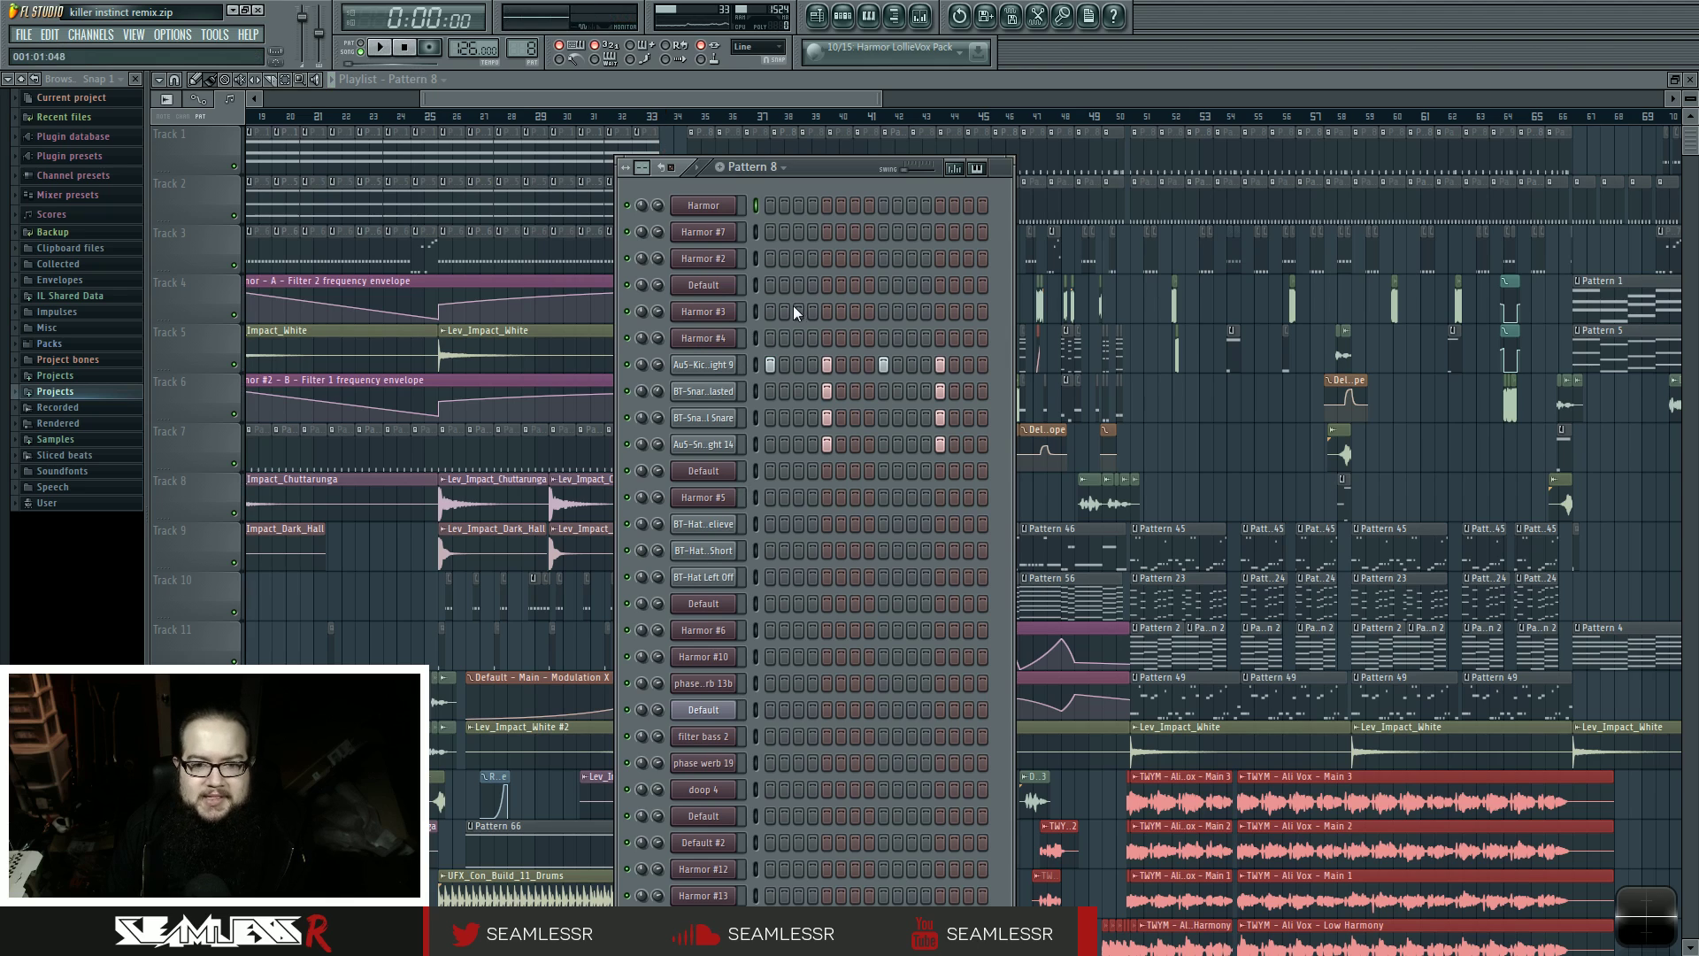
{"action": "left_click", "coordinate": [379, 47]}
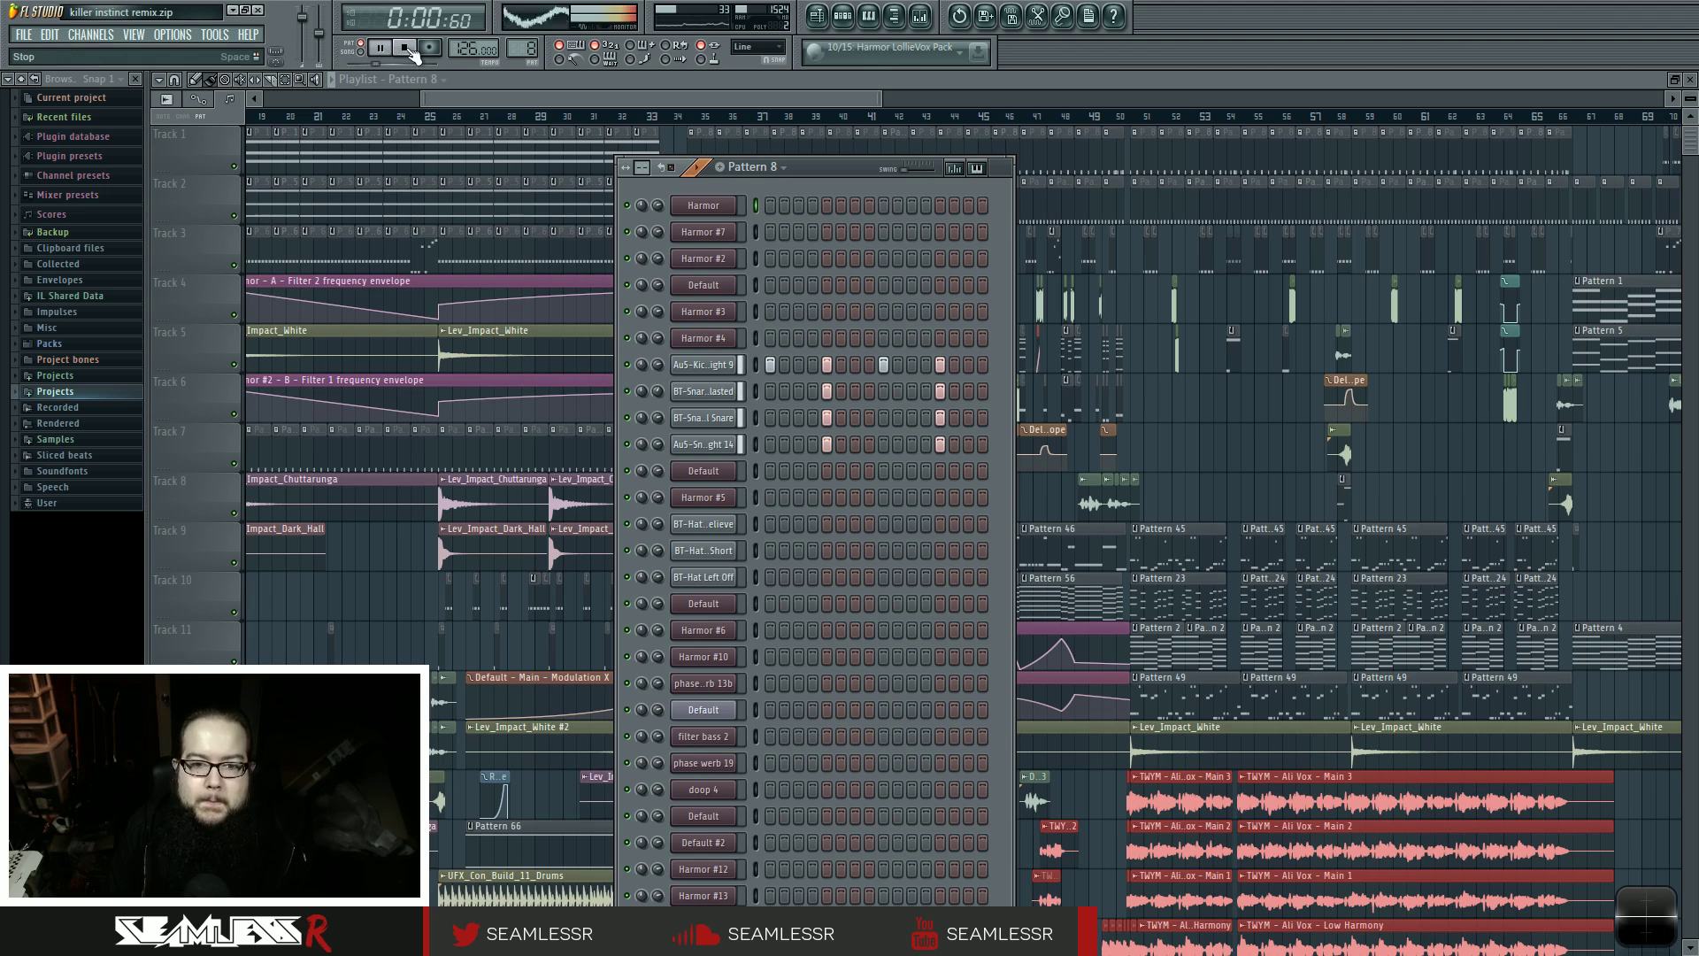
{"action": "left_click", "coordinate": [406, 49]}
- Clear the channel rack away from the drop's drum clips, select the Pattern 41 clip on Track 2 and audition its hats
{"action": "left_click_drag", "start_coordinate": [813, 173], "coordinate": [1219, 174]}
{"action": "left_click", "coordinate": [704, 208]}
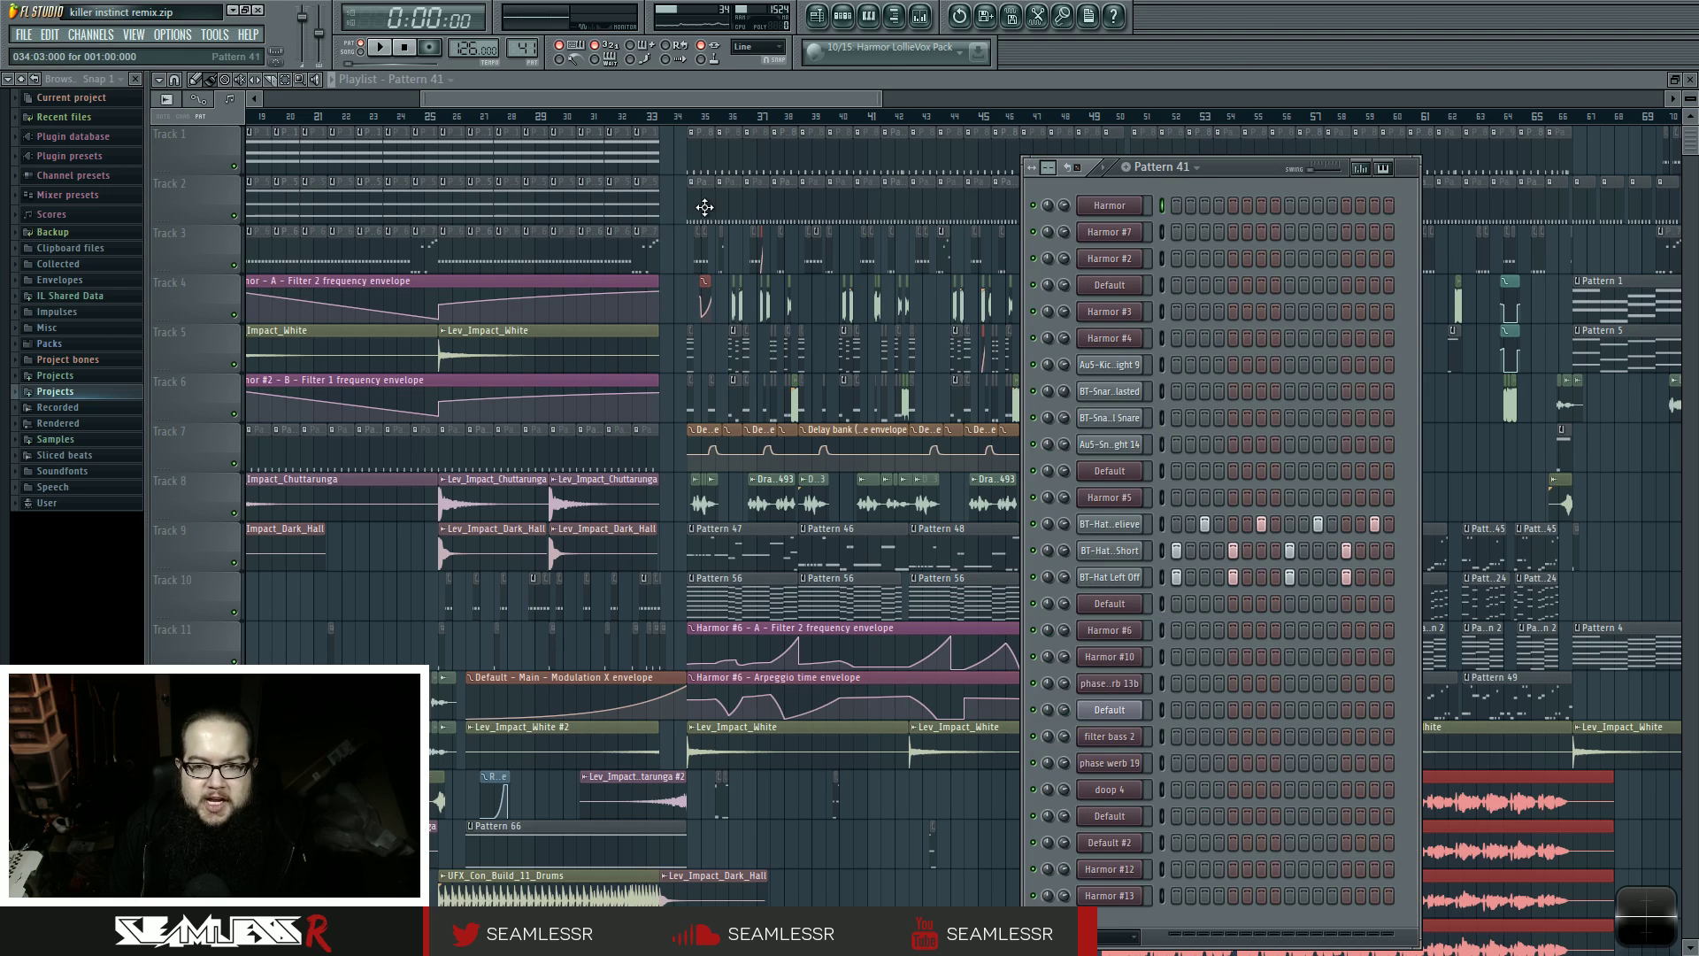
{"action": "left_click", "coordinate": [380, 48]}
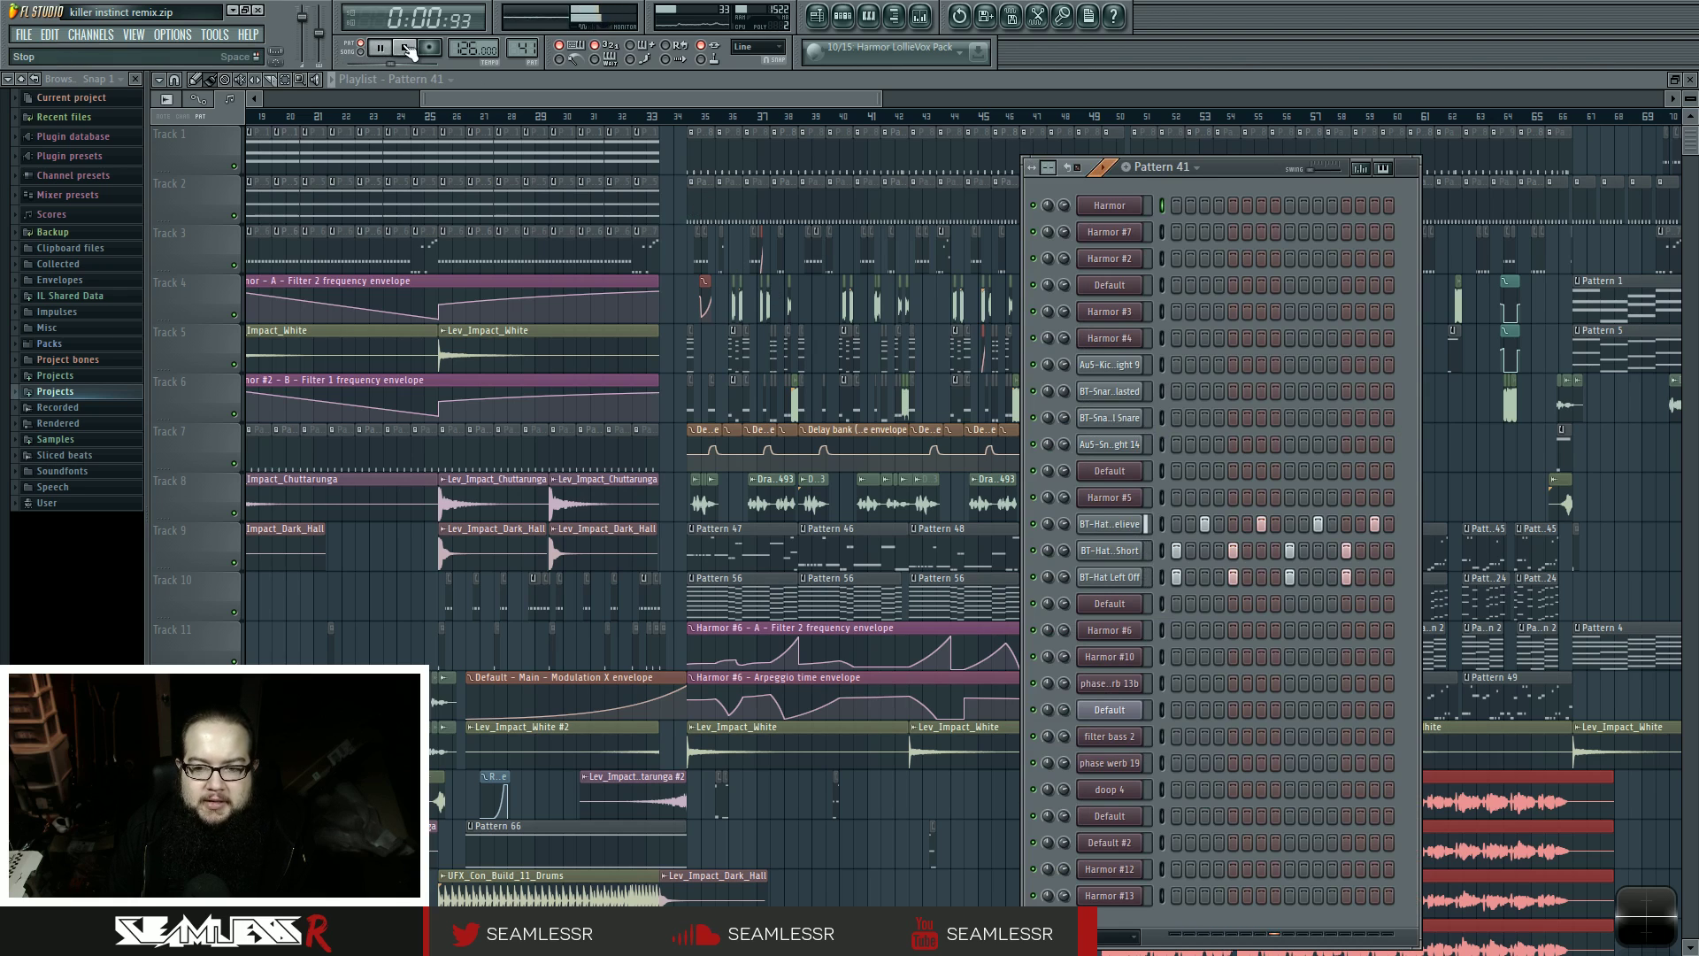
{"action": "left_click", "coordinate": [407, 49]}
- Arrange the channel rack and the mixer side by side over the playlist, and close both windows
{"action": "left_click_drag", "start_coordinate": [1272, 184], "coordinate": [512, 147]}
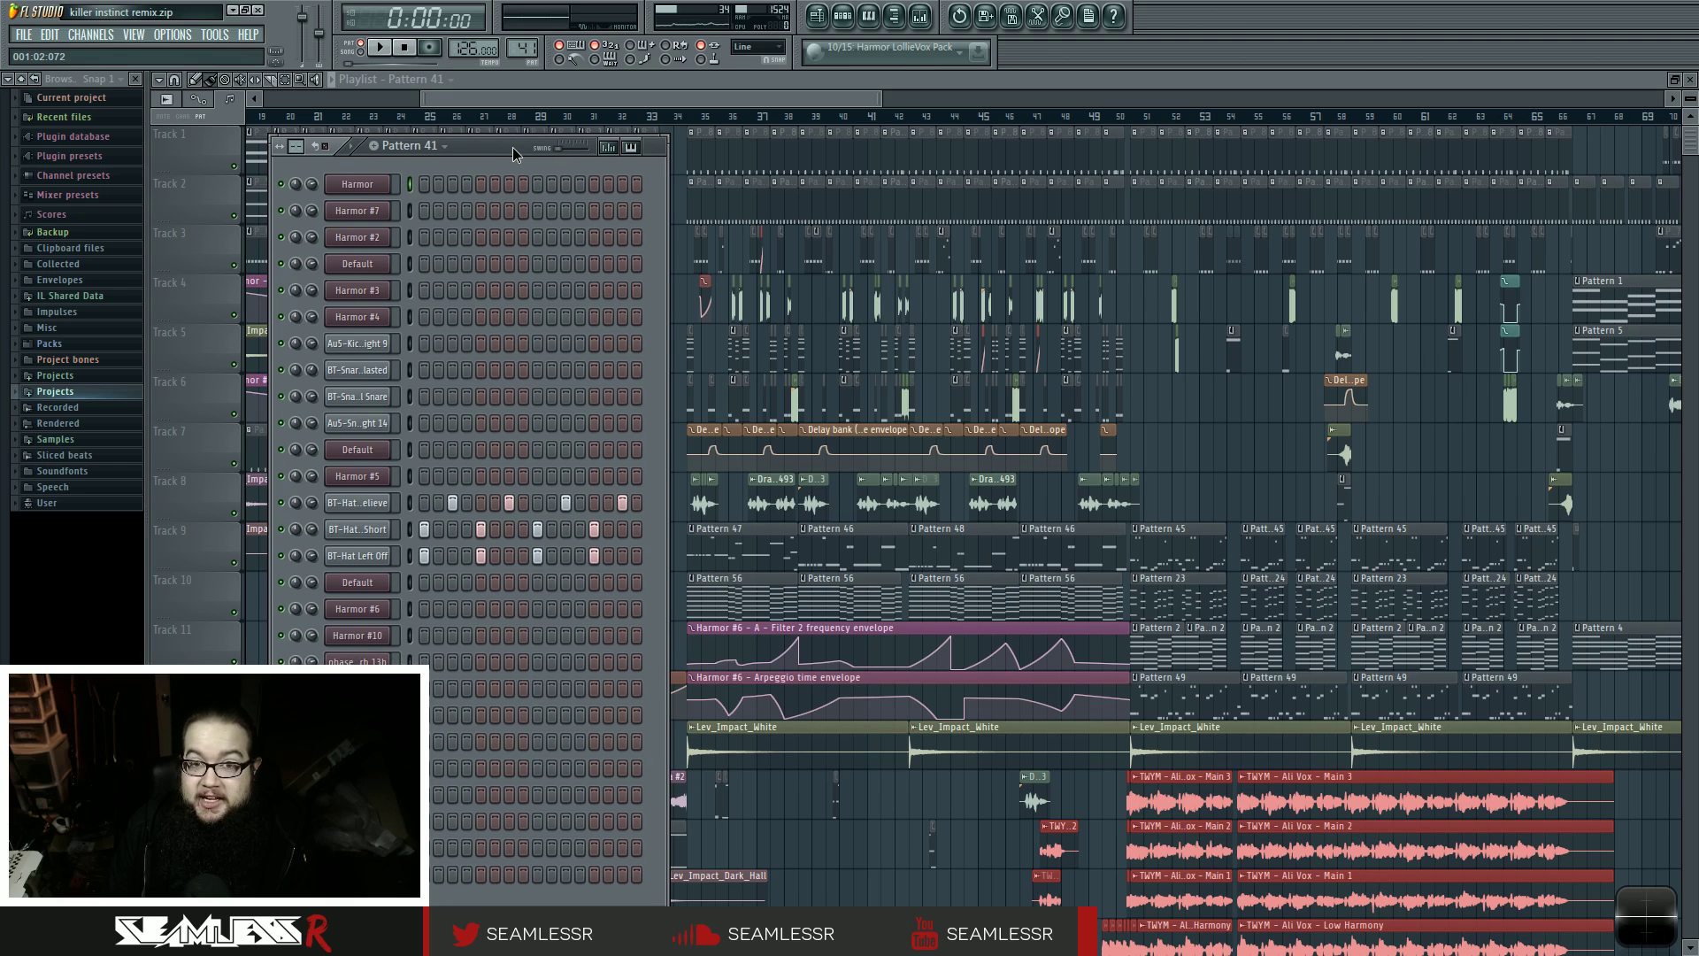
{"action": "left_click", "coordinate": [920, 15]}
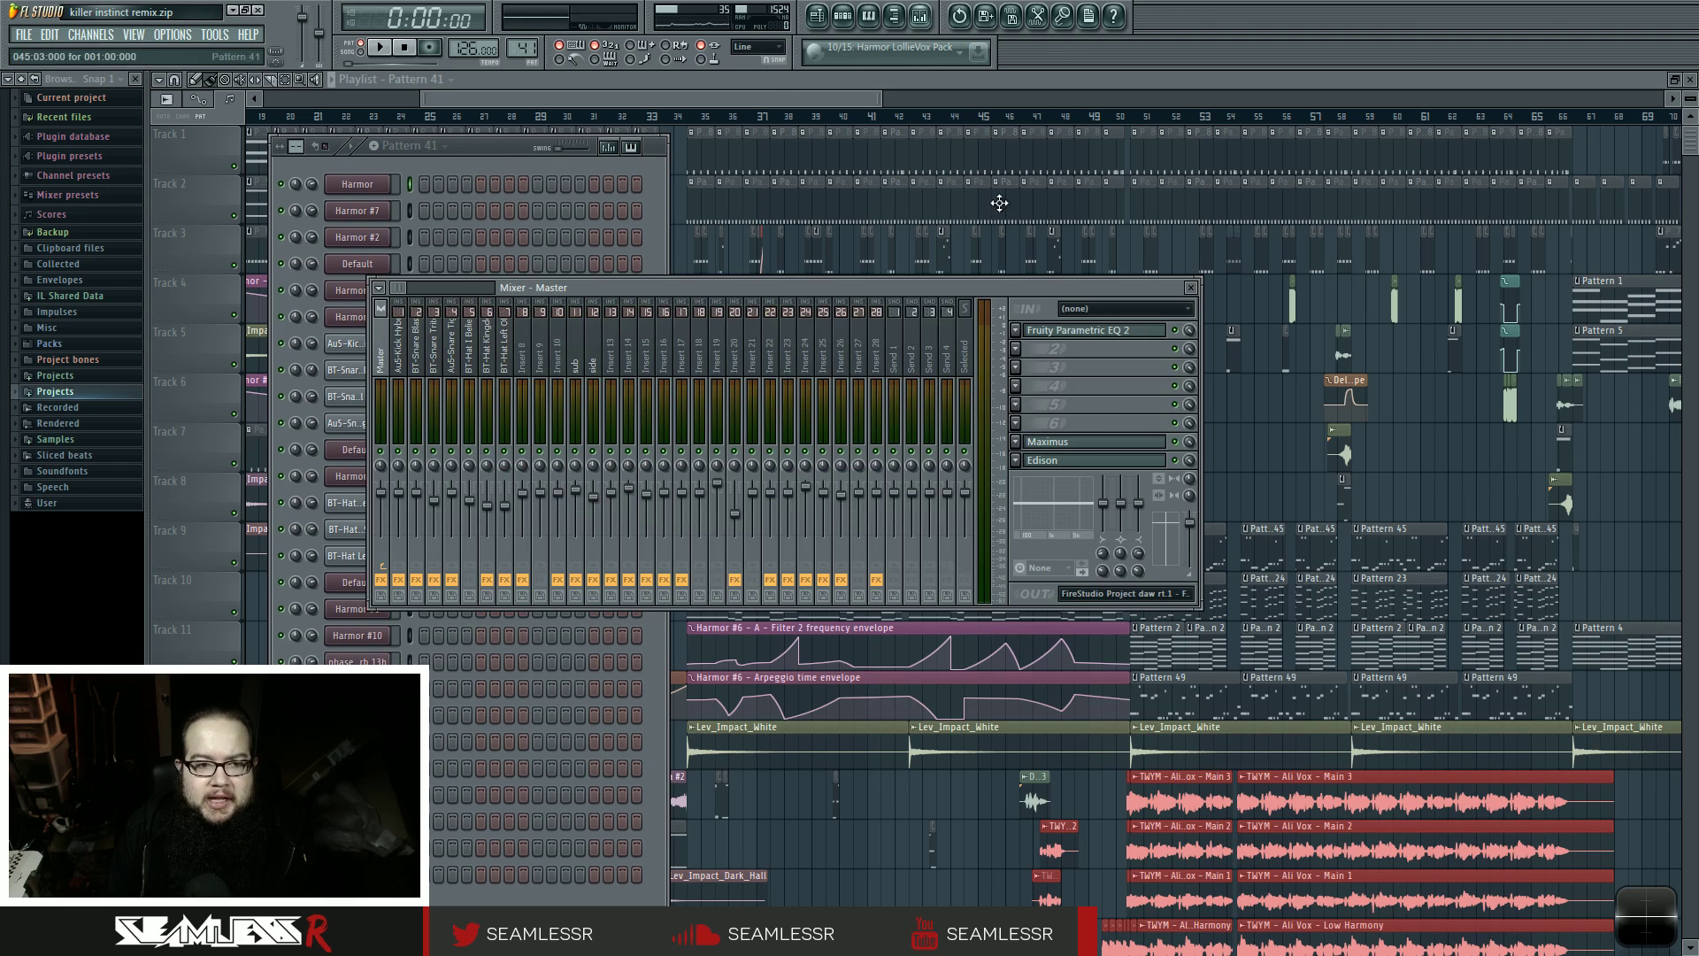
{"action": "left_click_drag", "start_coordinate": [598, 307], "coordinate": [976, 438]}
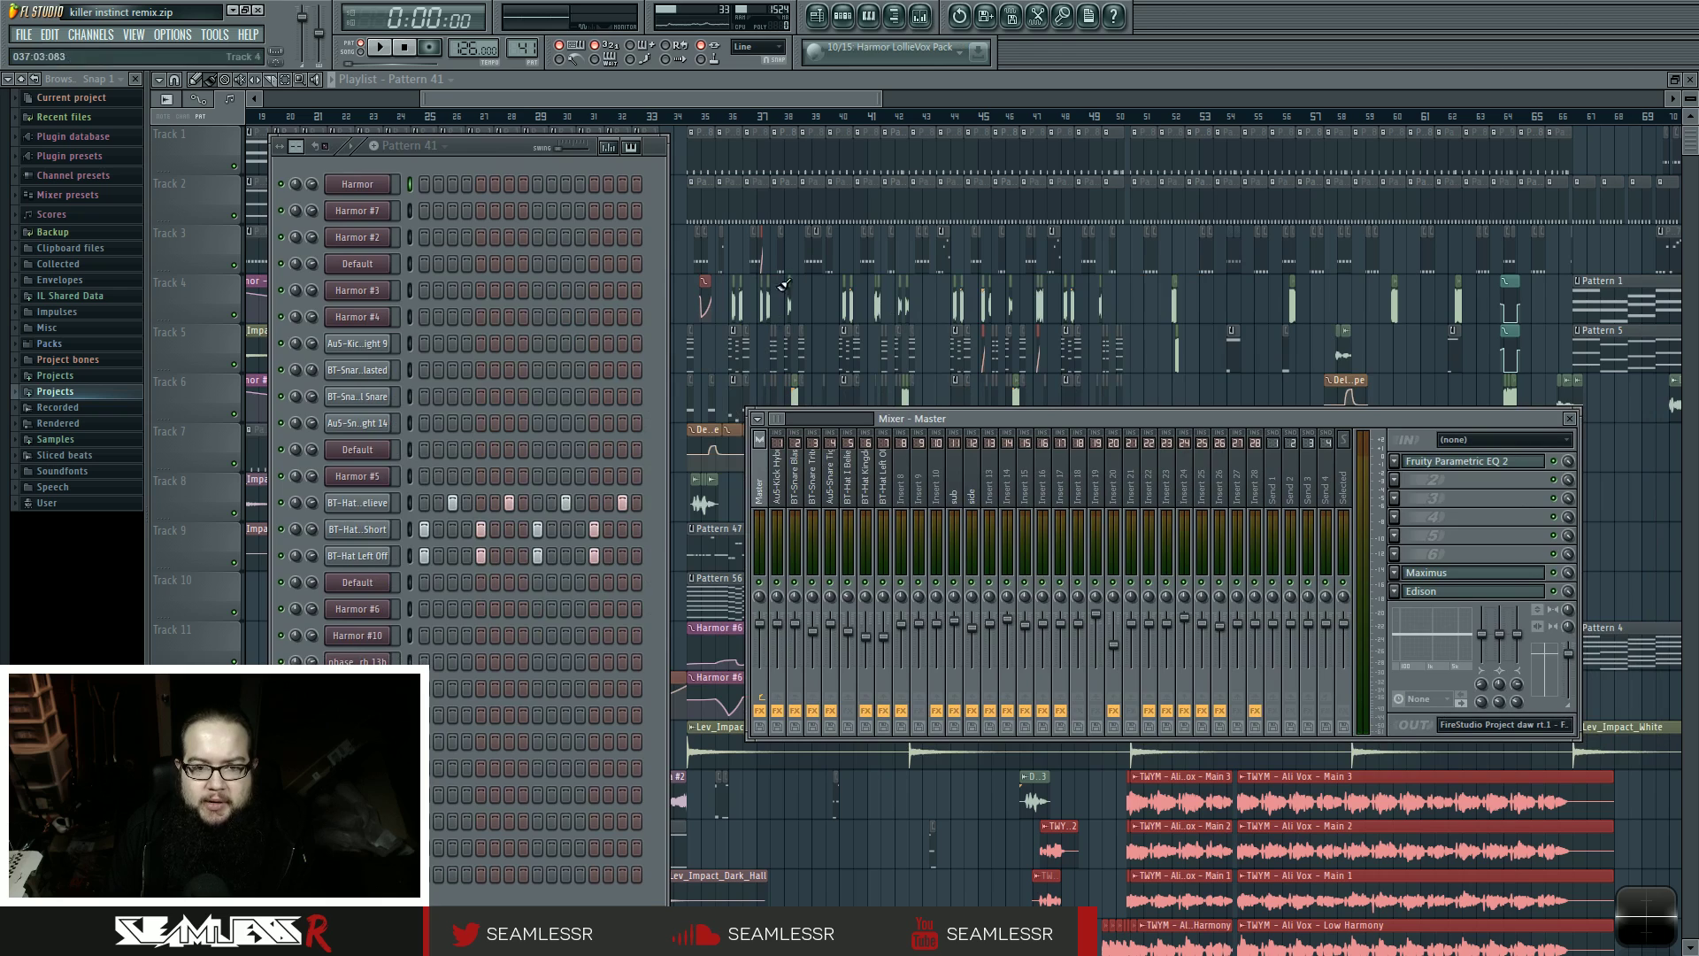
{"action": "key", "text": "F12"}
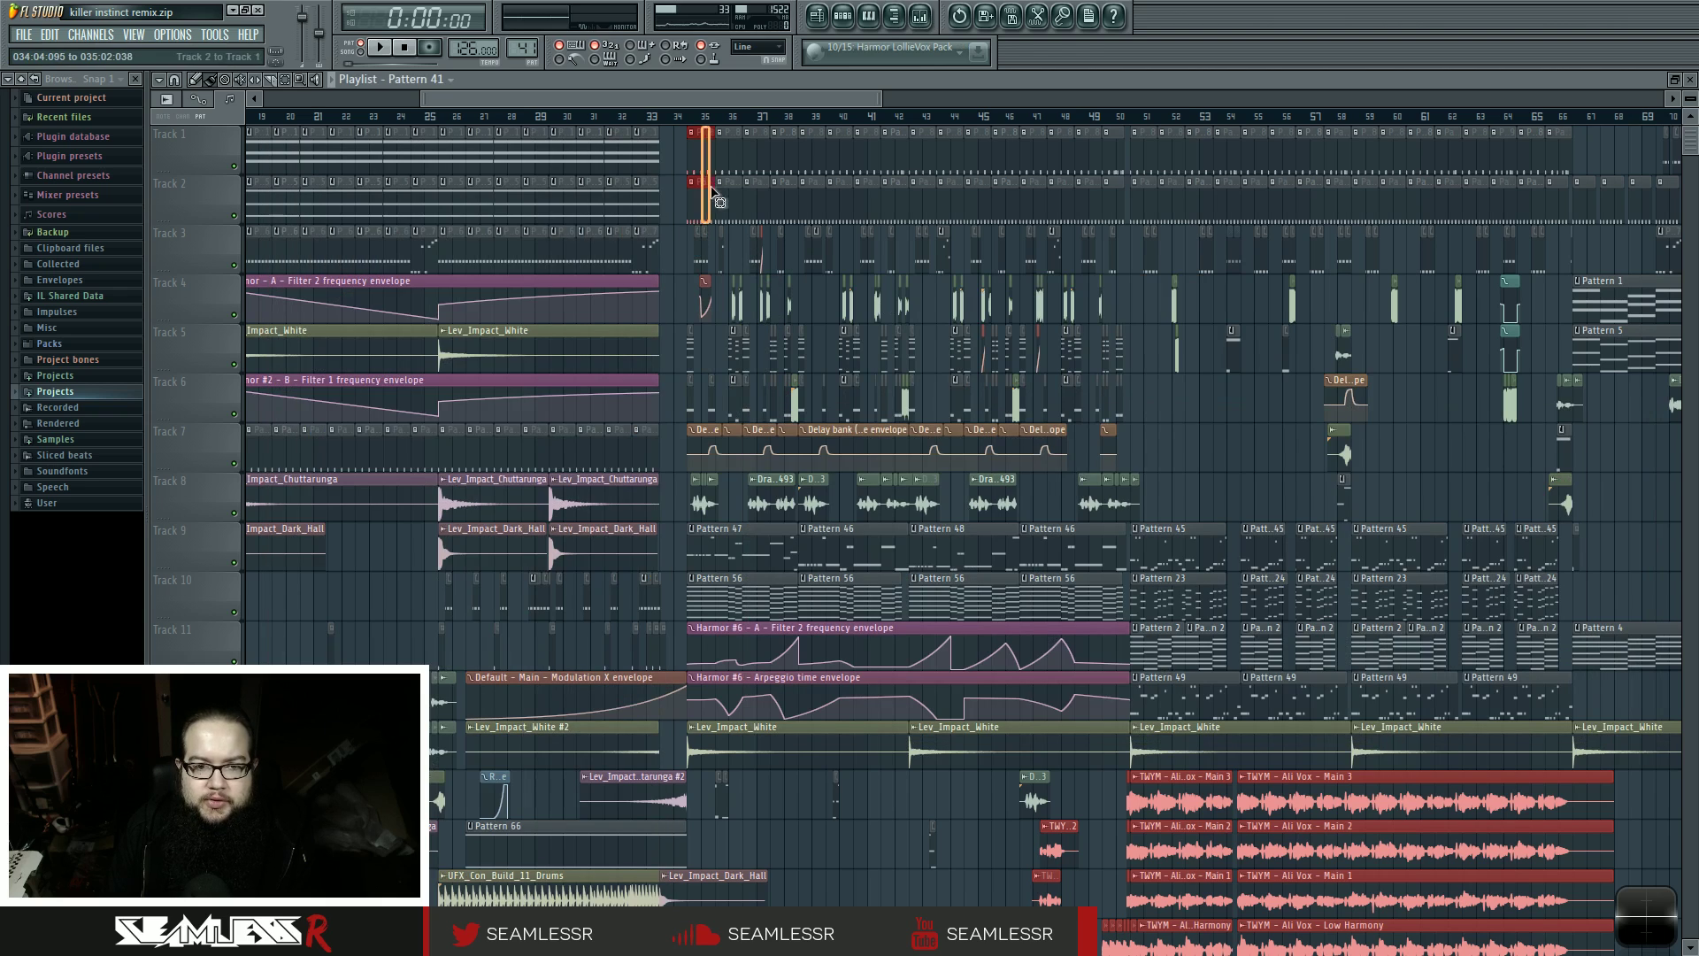
- Copy one Pattern 8 clip and one Pattern 41 clip to Tracks 1 and 2 in the empty space around bar 155
{"action": "scroll", "coordinate": [714, 209], "scroll_direction": "down", "scroll_amount": 20}
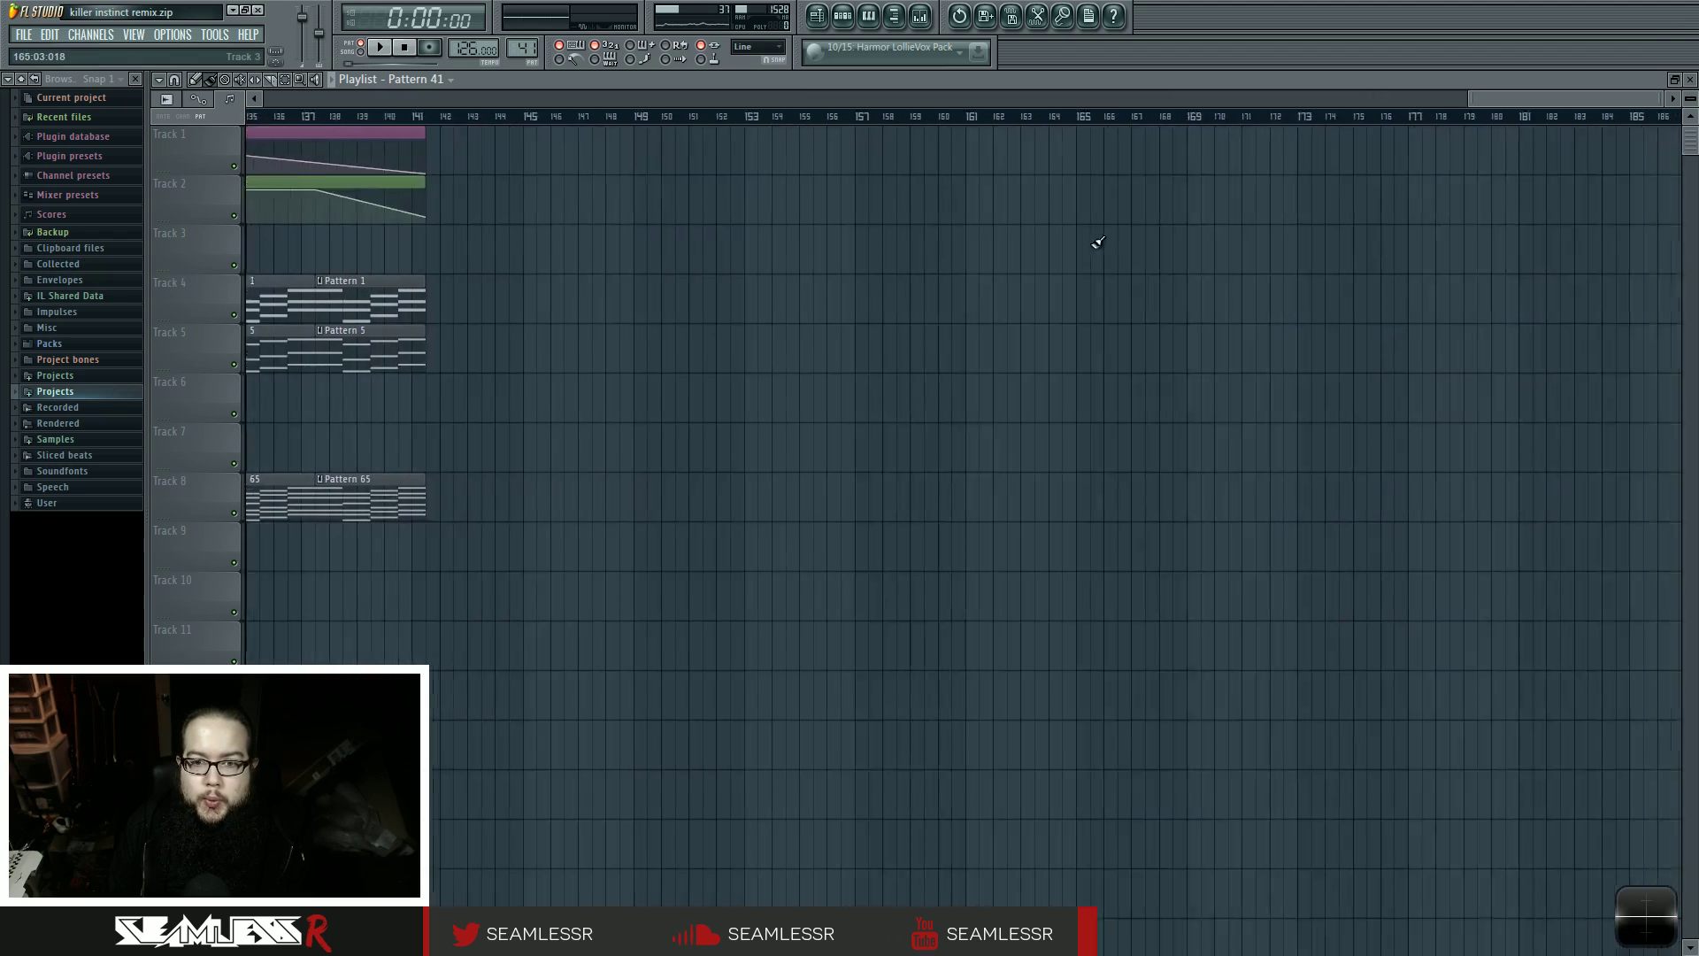
{"action": "scroll", "coordinate": [686, 277], "scroll_direction": "up", "scroll_amount": 5}
{"action": "key", "text": "space"}
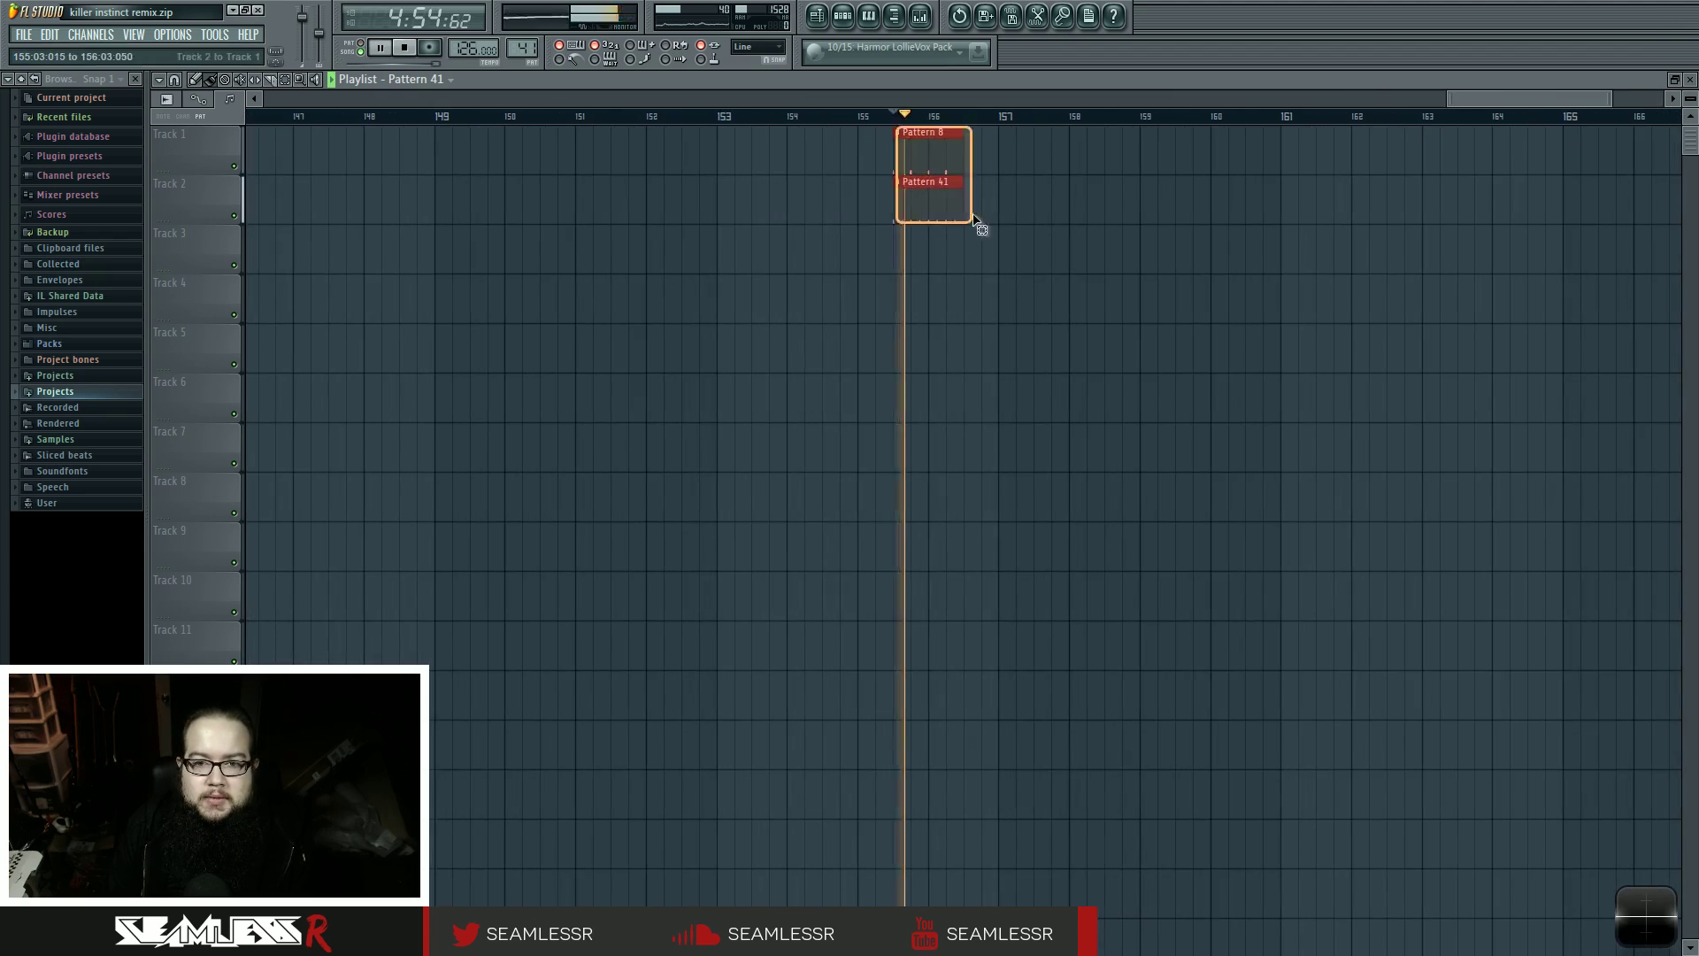
- With the mixer shown, select bar 155 as the playback loop around the copied drum clips and play it briefly
{"action": "key", "text": "F9"}
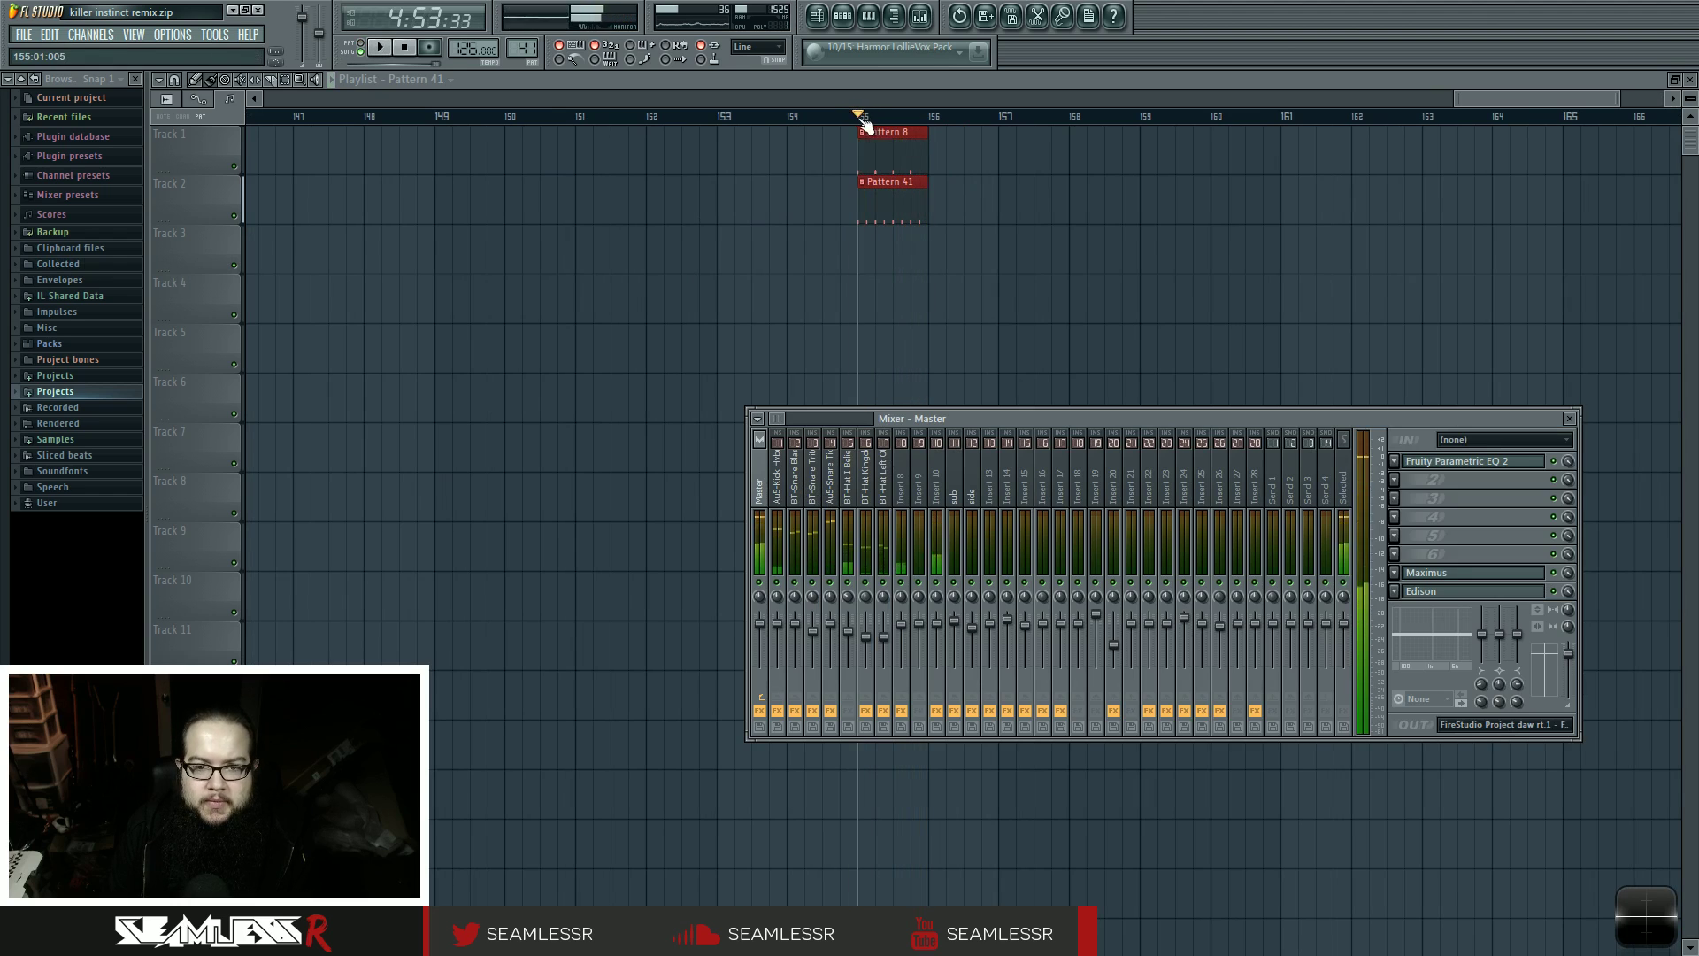
{"action": "left_click_drag", "start_coordinate": [858, 116], "coordinate": [947, 125]}
{"action": "key", "text": "F9"}
{"action": "key", "text": "space"}
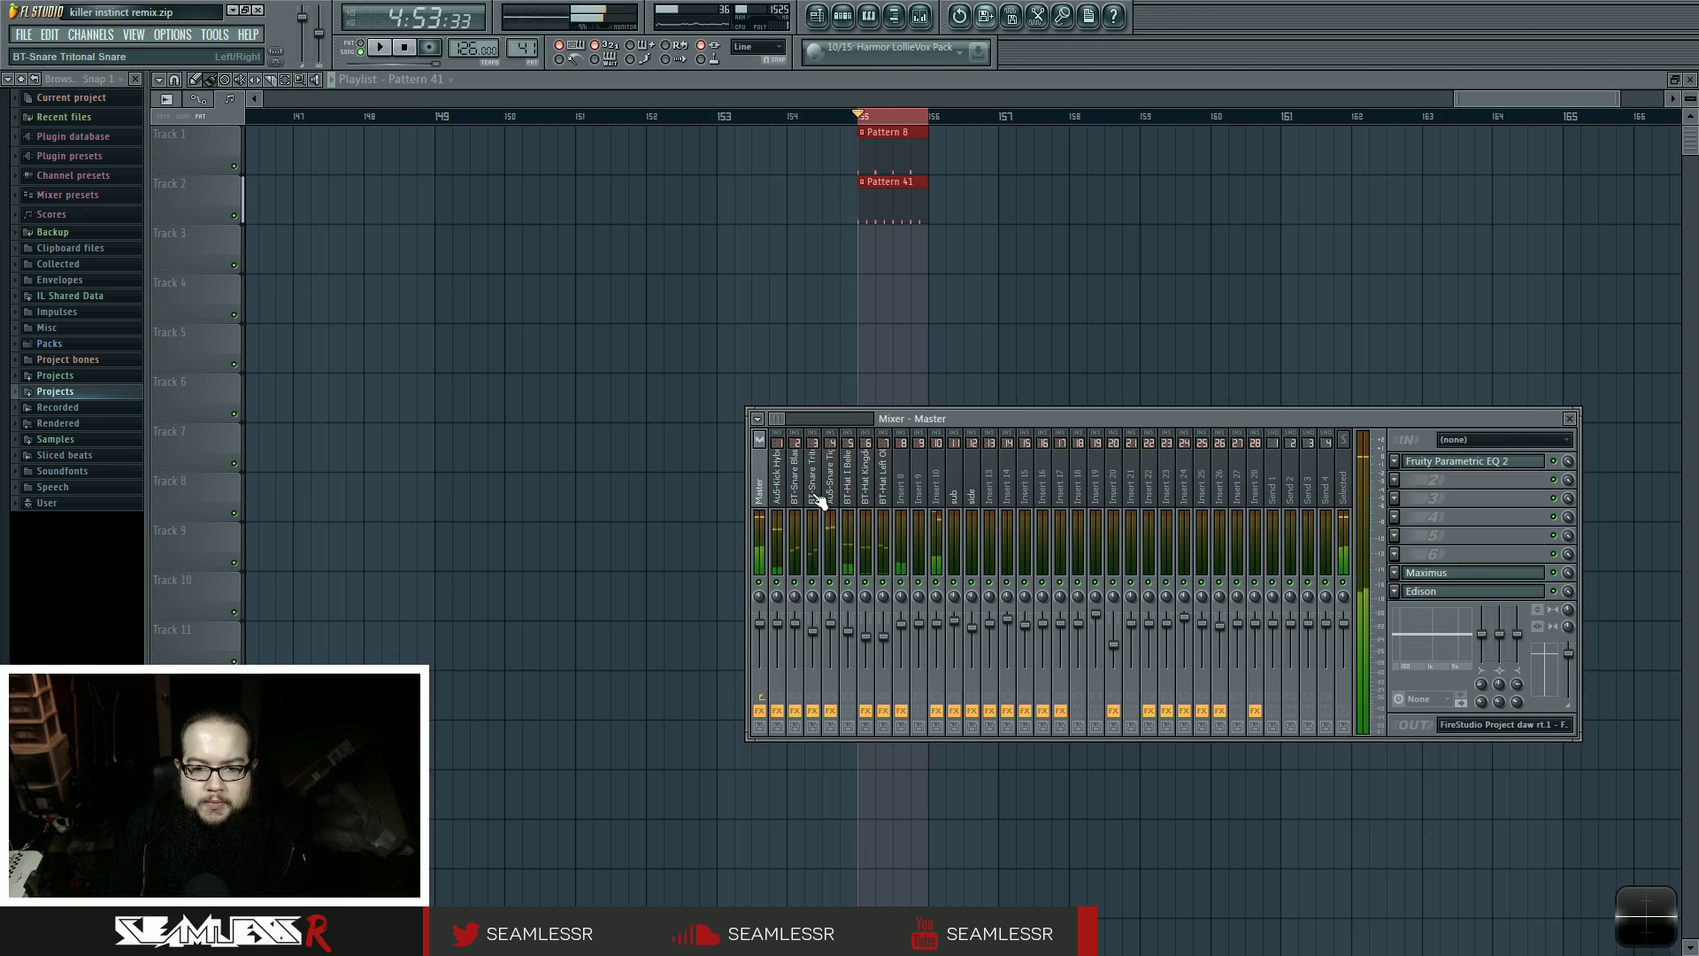
{"action": "key", "text": "space"}
- Examine the effects and routing of the AuS-Kick Hybrid 3 mixer track and the three snare tracks beside it
{"action": "left_click", "coordinate": [782, 489]}
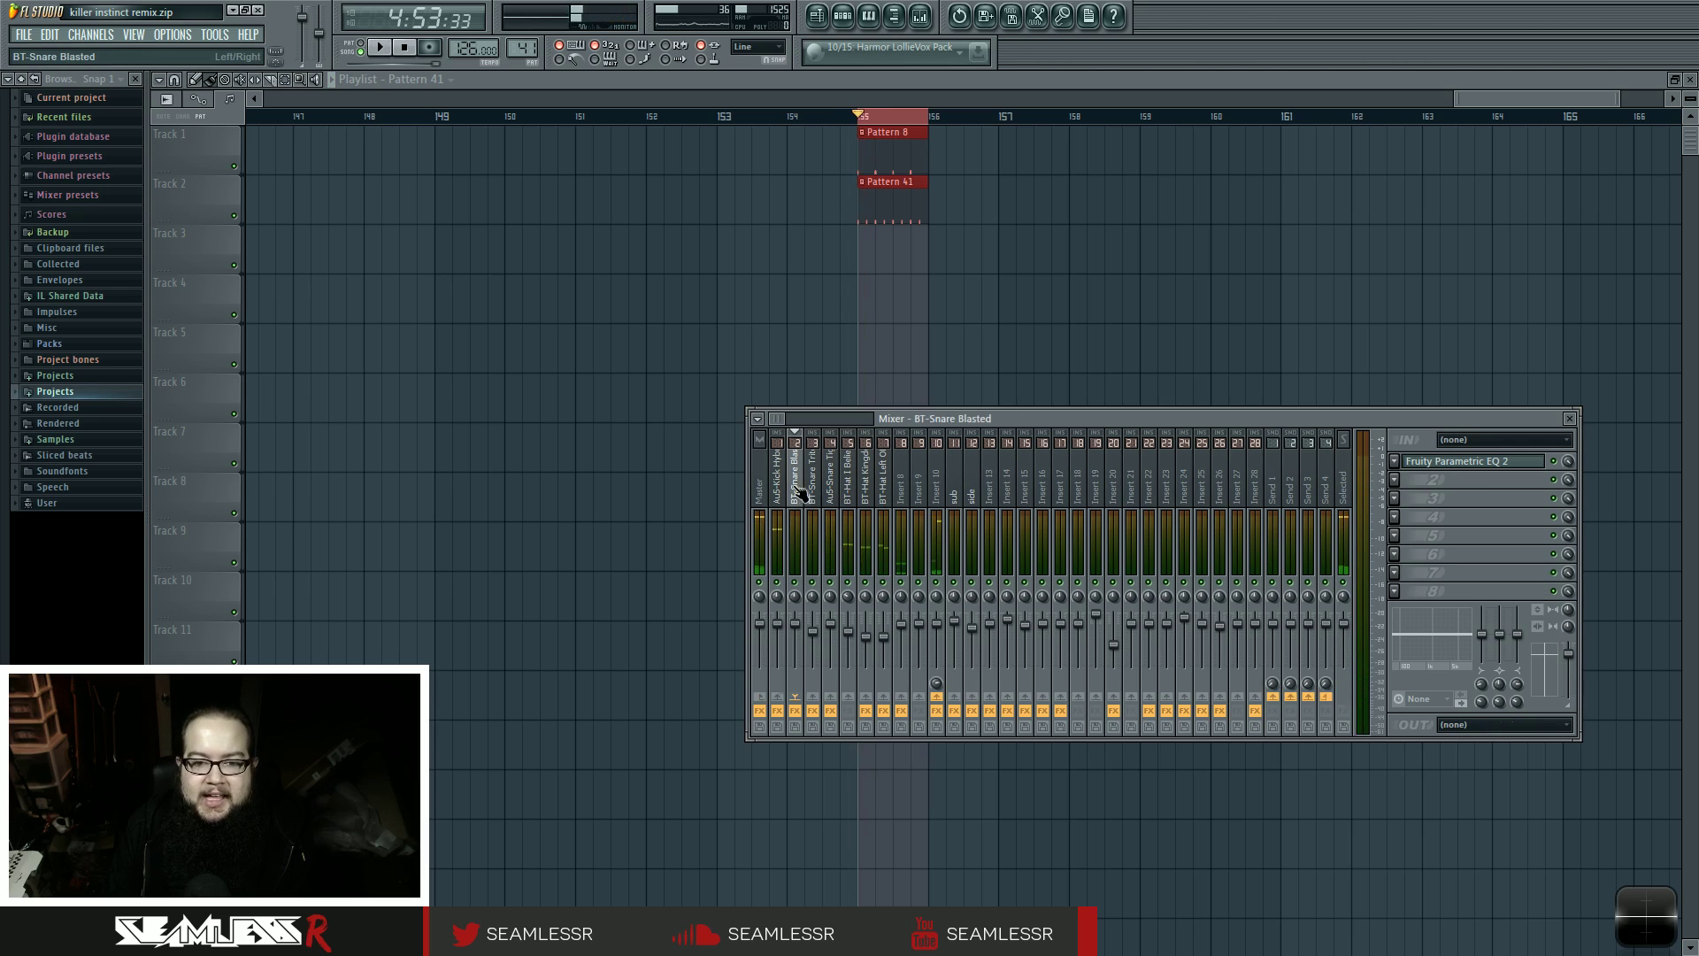
{"action": "left_click", "coordinate": [795, 491]}
{"action": "left_click", "coordinate": [779, 491]}
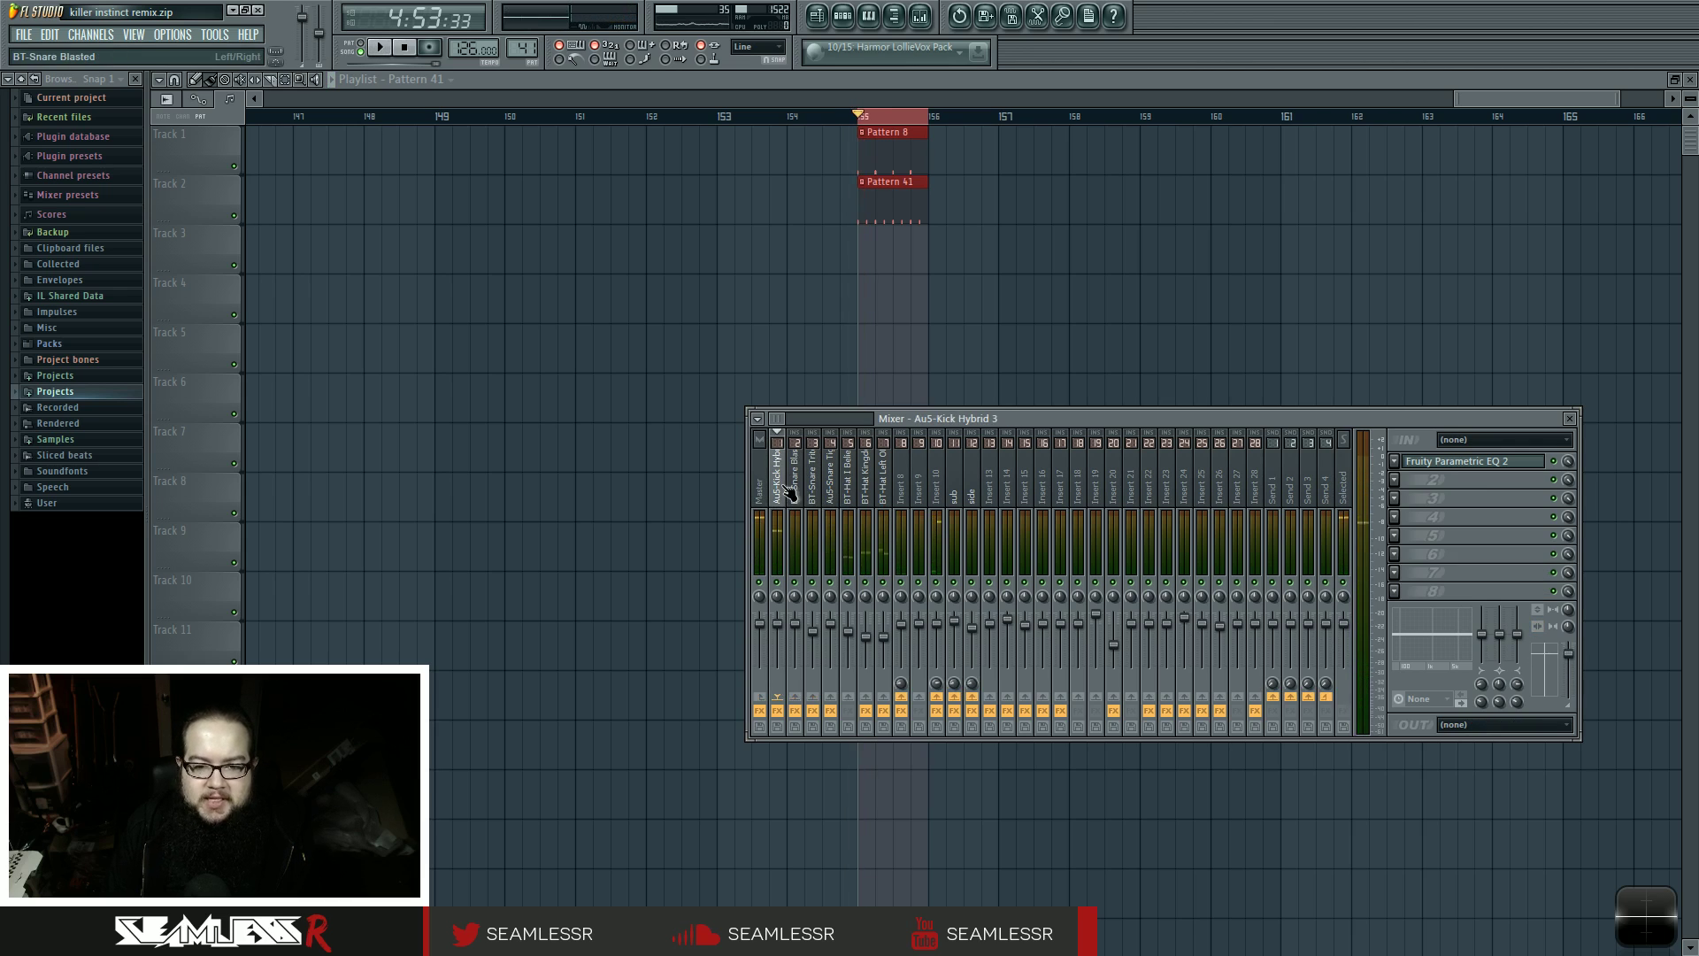
{"action": "left_click", "coordinate": [799, 494]}
{"action": "left_click", "coordinate": [830, 491]}
{"action": "left_click", "coordinate": [813, 494]}
{"action": "left_click", "coordinate": [798, 492]}
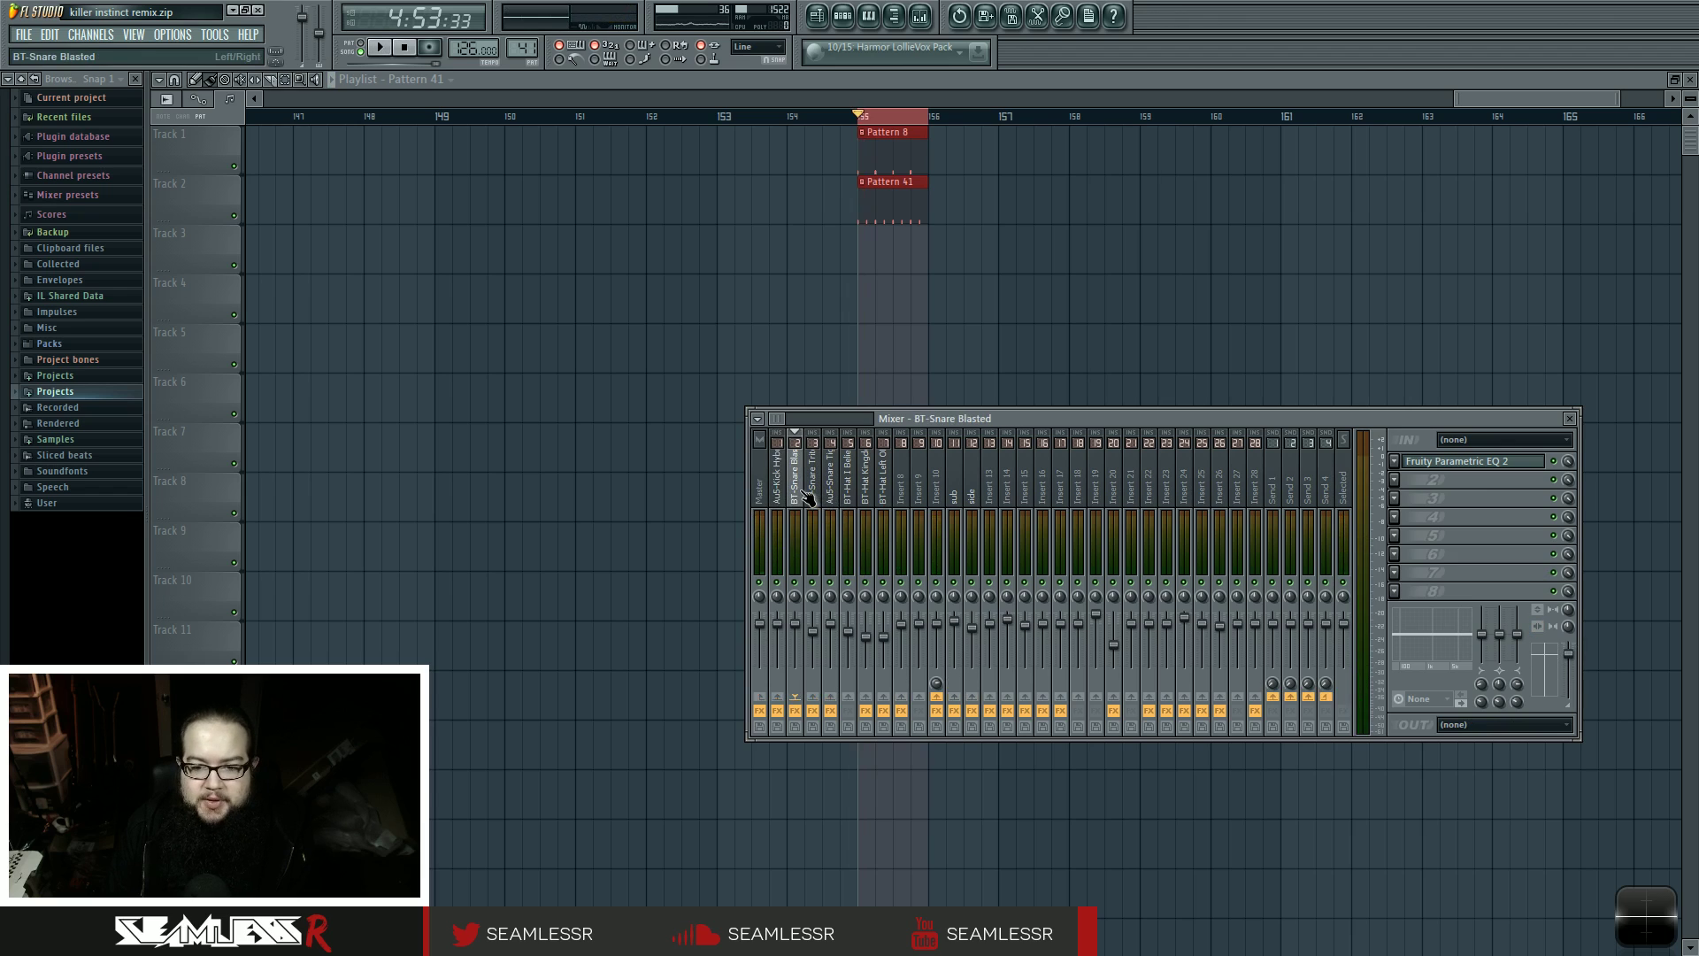
{"action": "left_click", "coordinate": [781, 489]}
{"action": "left_click", "coordinate": [794, 493]}
{"action": "left_click", "coordinate": [813, 494]}
{"action": "left_click", "coordinate": [830, 496]}
{"action": "left_click", "coordinate": [813, 494]}
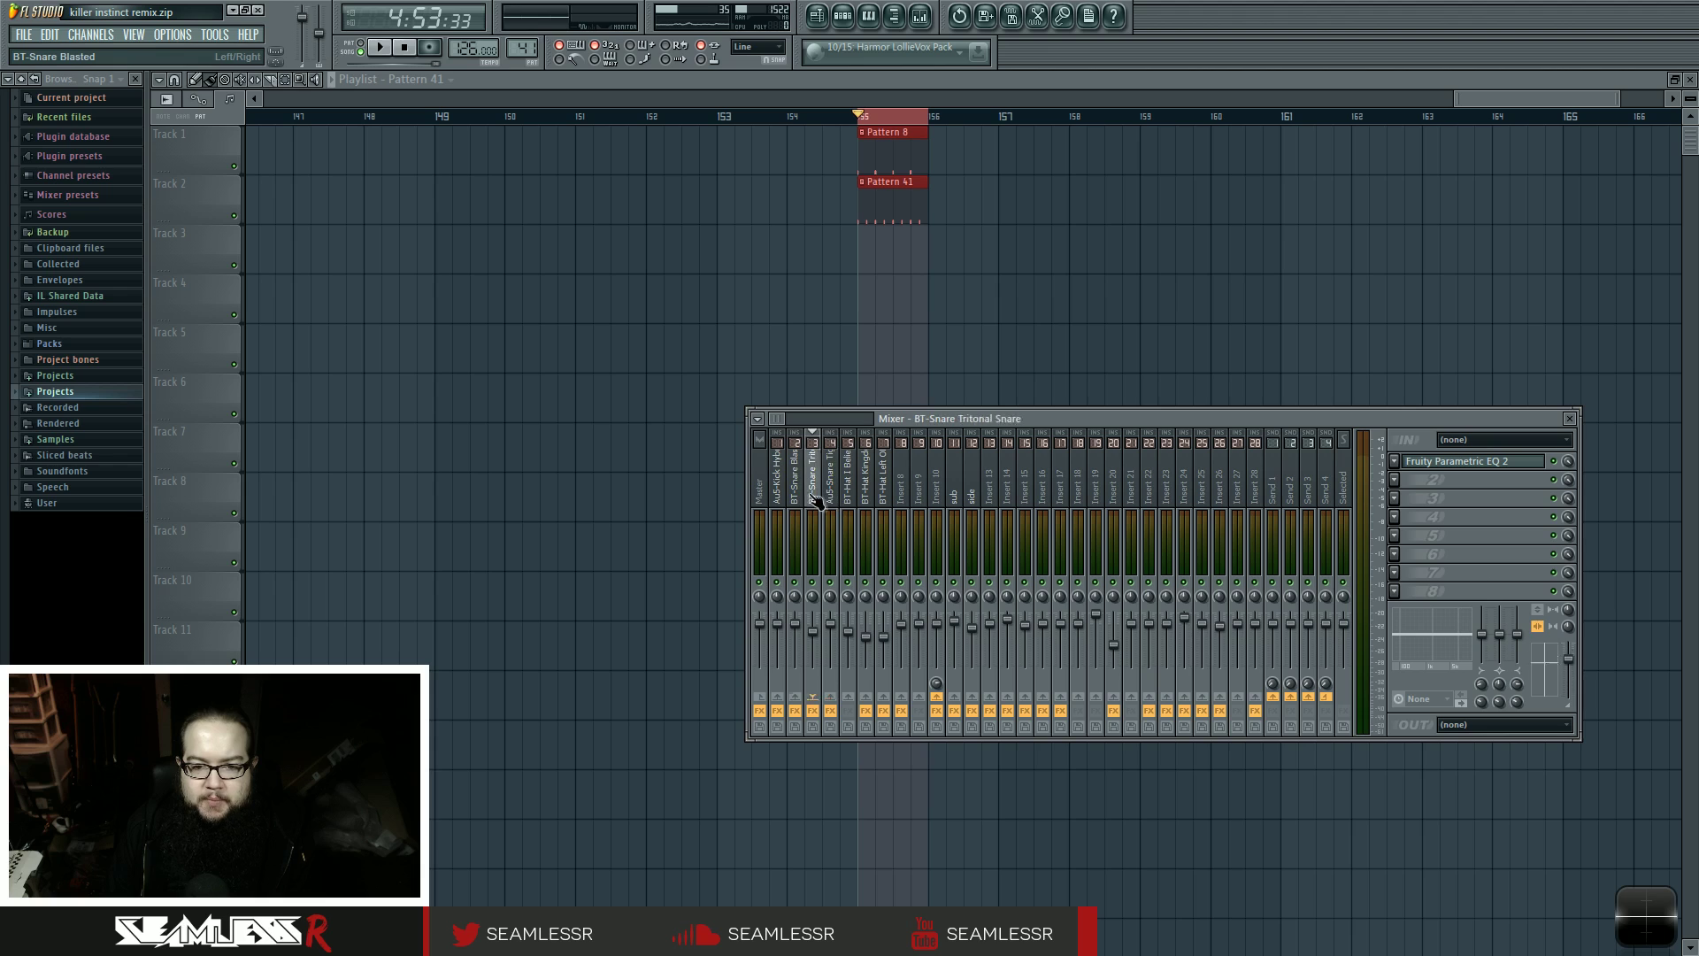
{"action": "left_click", "coordinate": [794, 492]}
{"action": "left_click", "coordinate": [831, 501]}
{"action": "left_click", "coordinate": [812, 494]}
{"action": "left_click", "coordinate": [795, 493]}
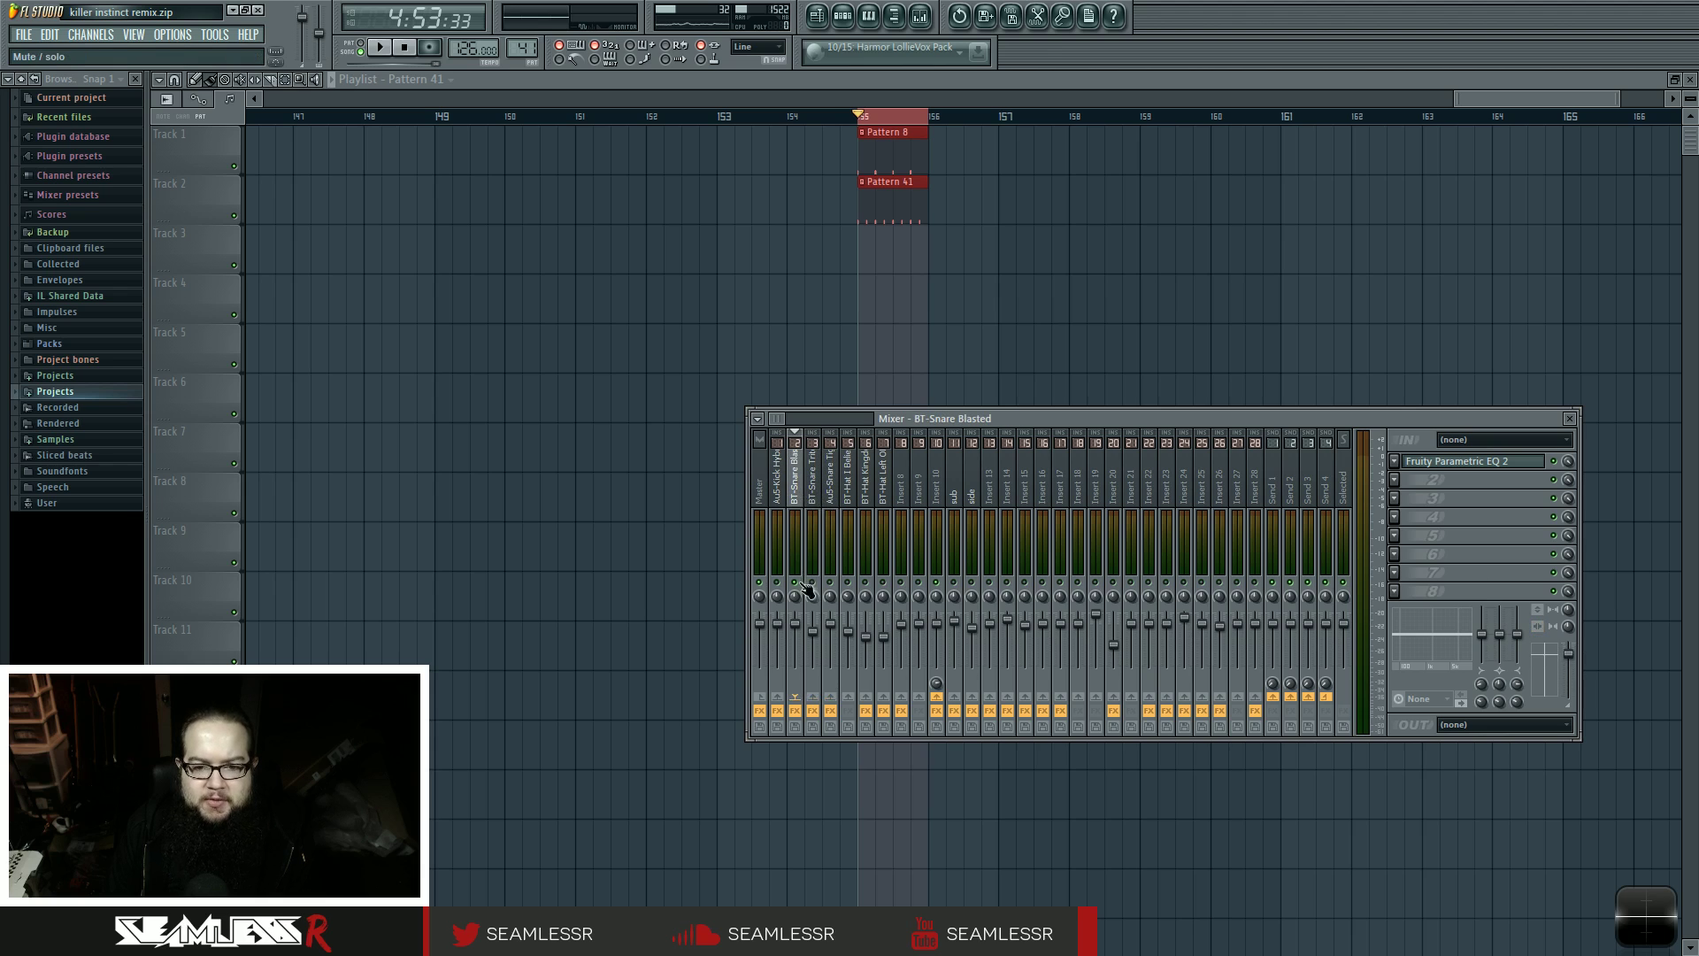
- Play the bar 155 drum loop to check the kick, snare and hat levels in the mixer
{"action": "key", "text": "space"}
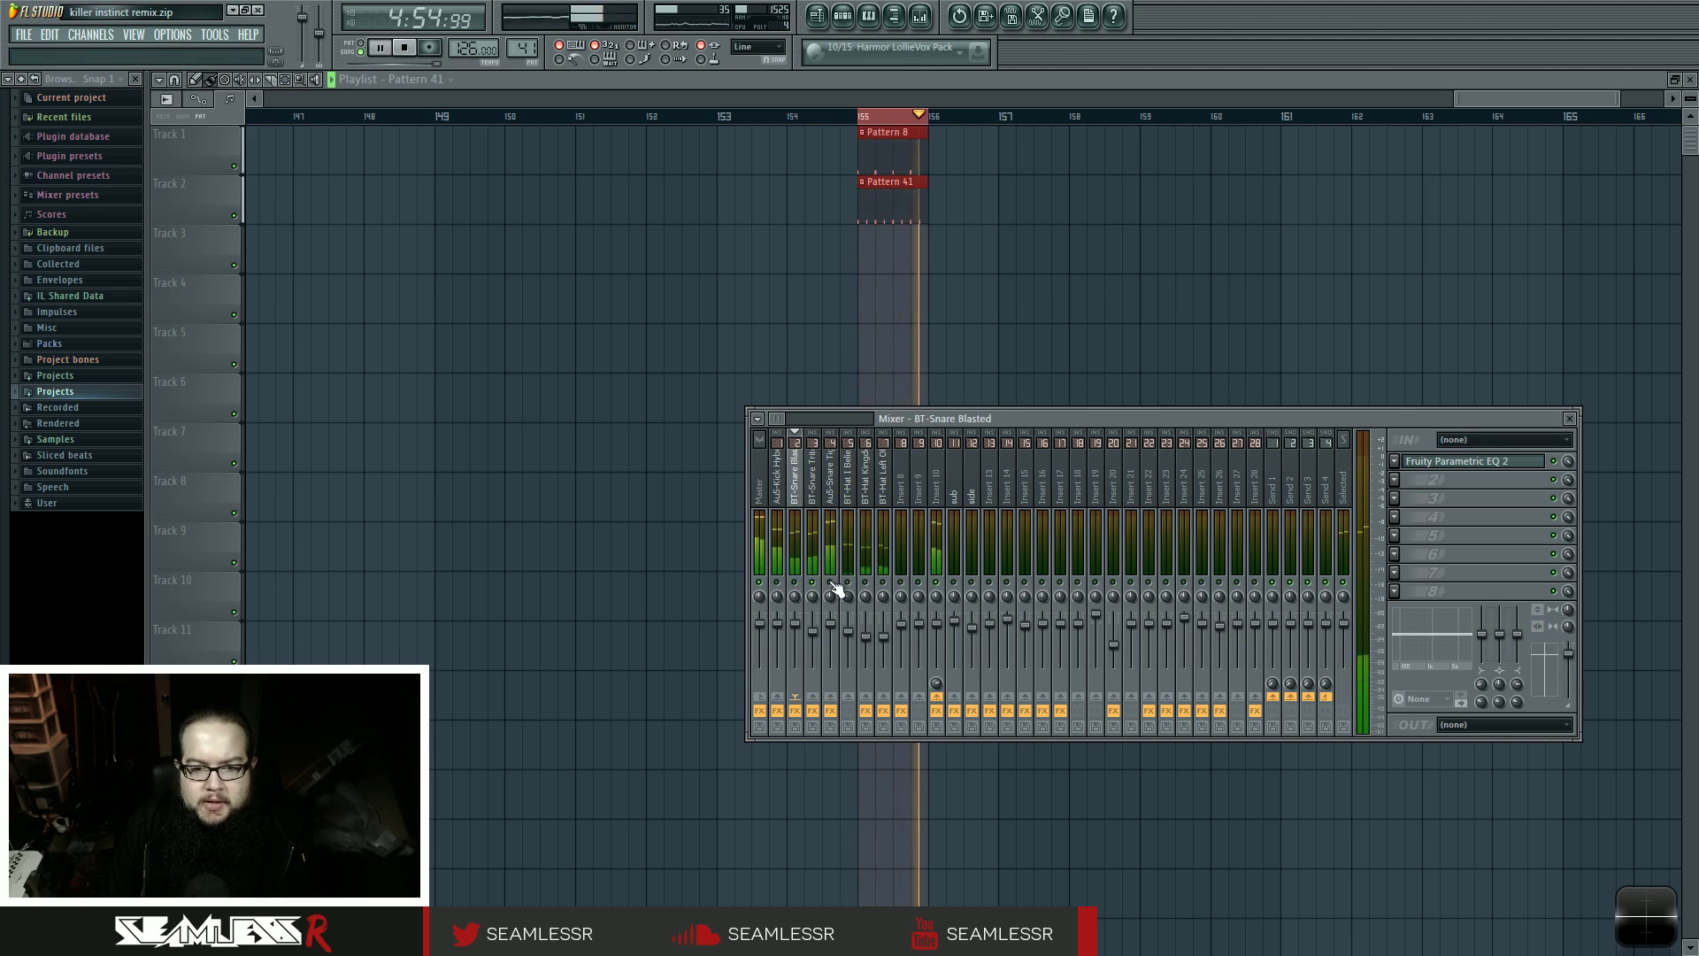
{"action": "key", "text": "space"}
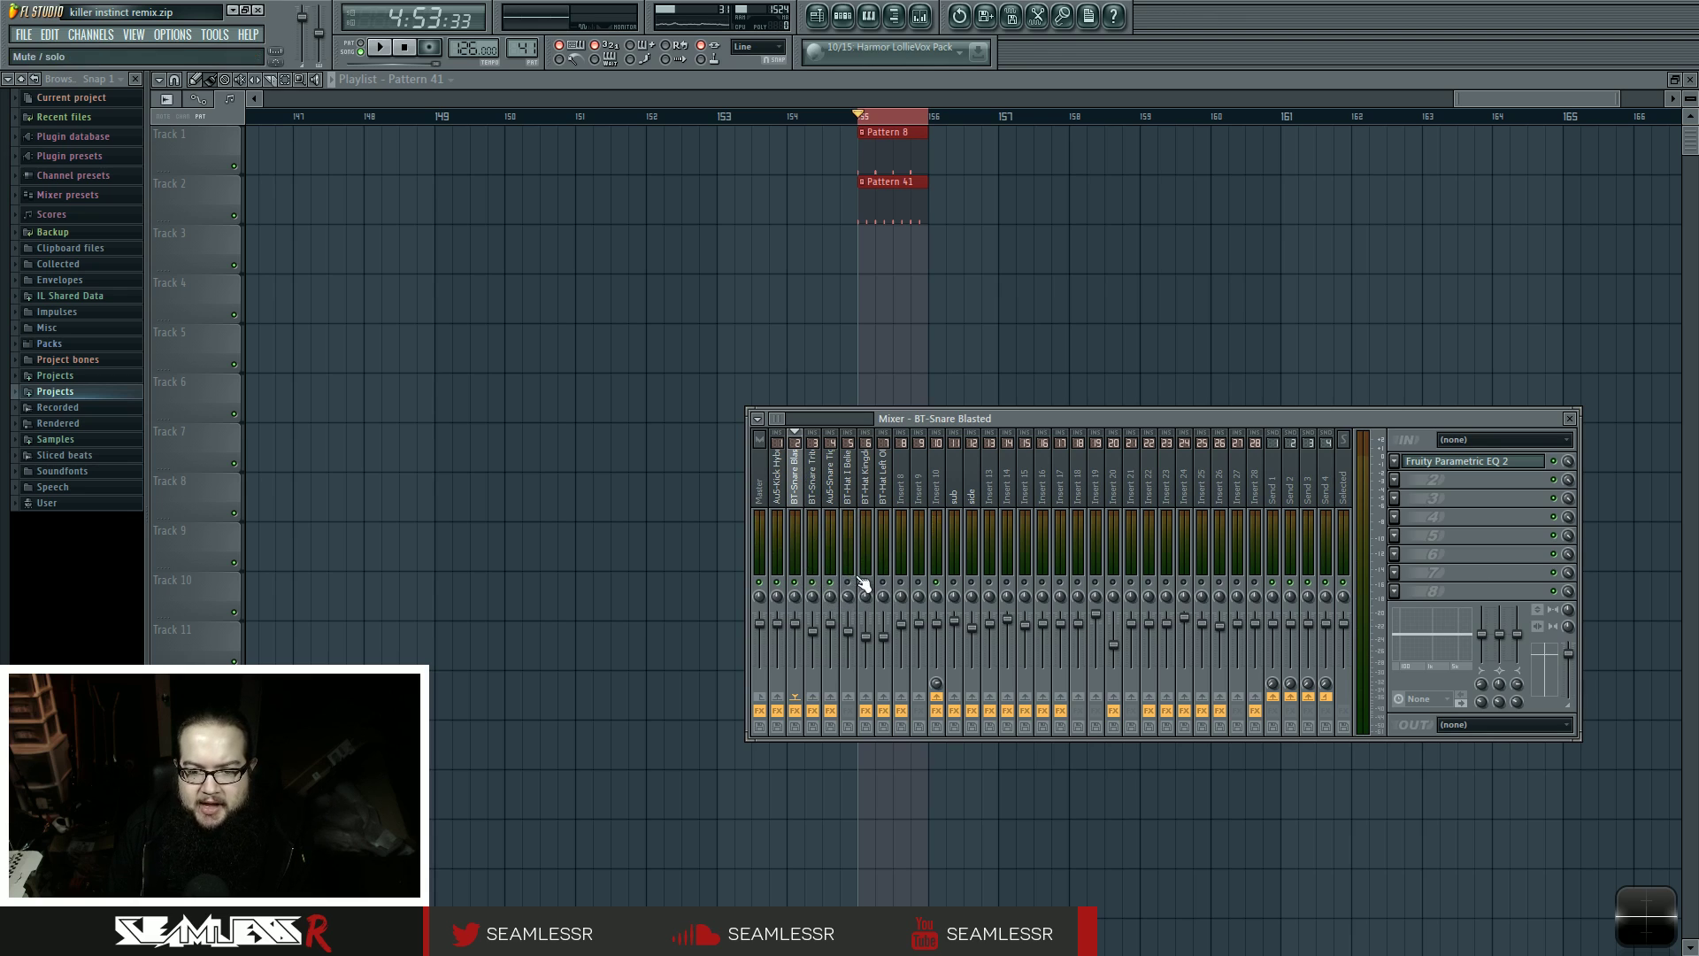
{"action": "key", "text": "space"}
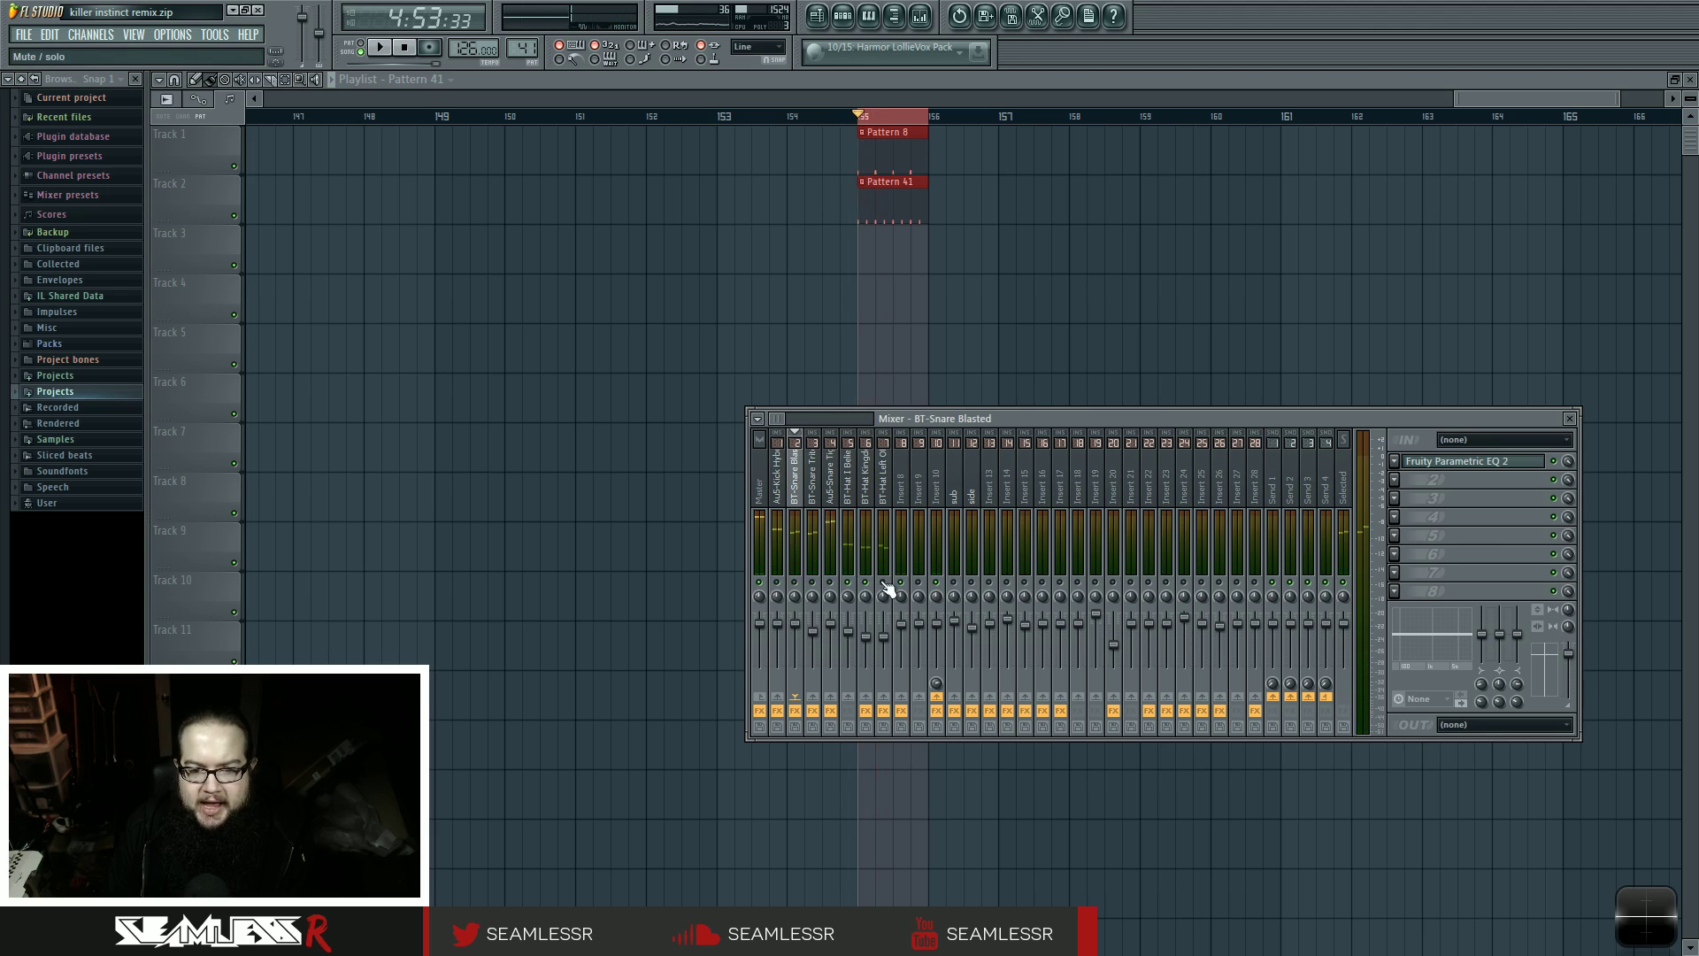
- Examine the routing and effects of the three BT-Hat mixer tracks and of the Insert 10 and Insert 8 tracks they feed
{"action": "left_click", "coordinate": [867, 491]}
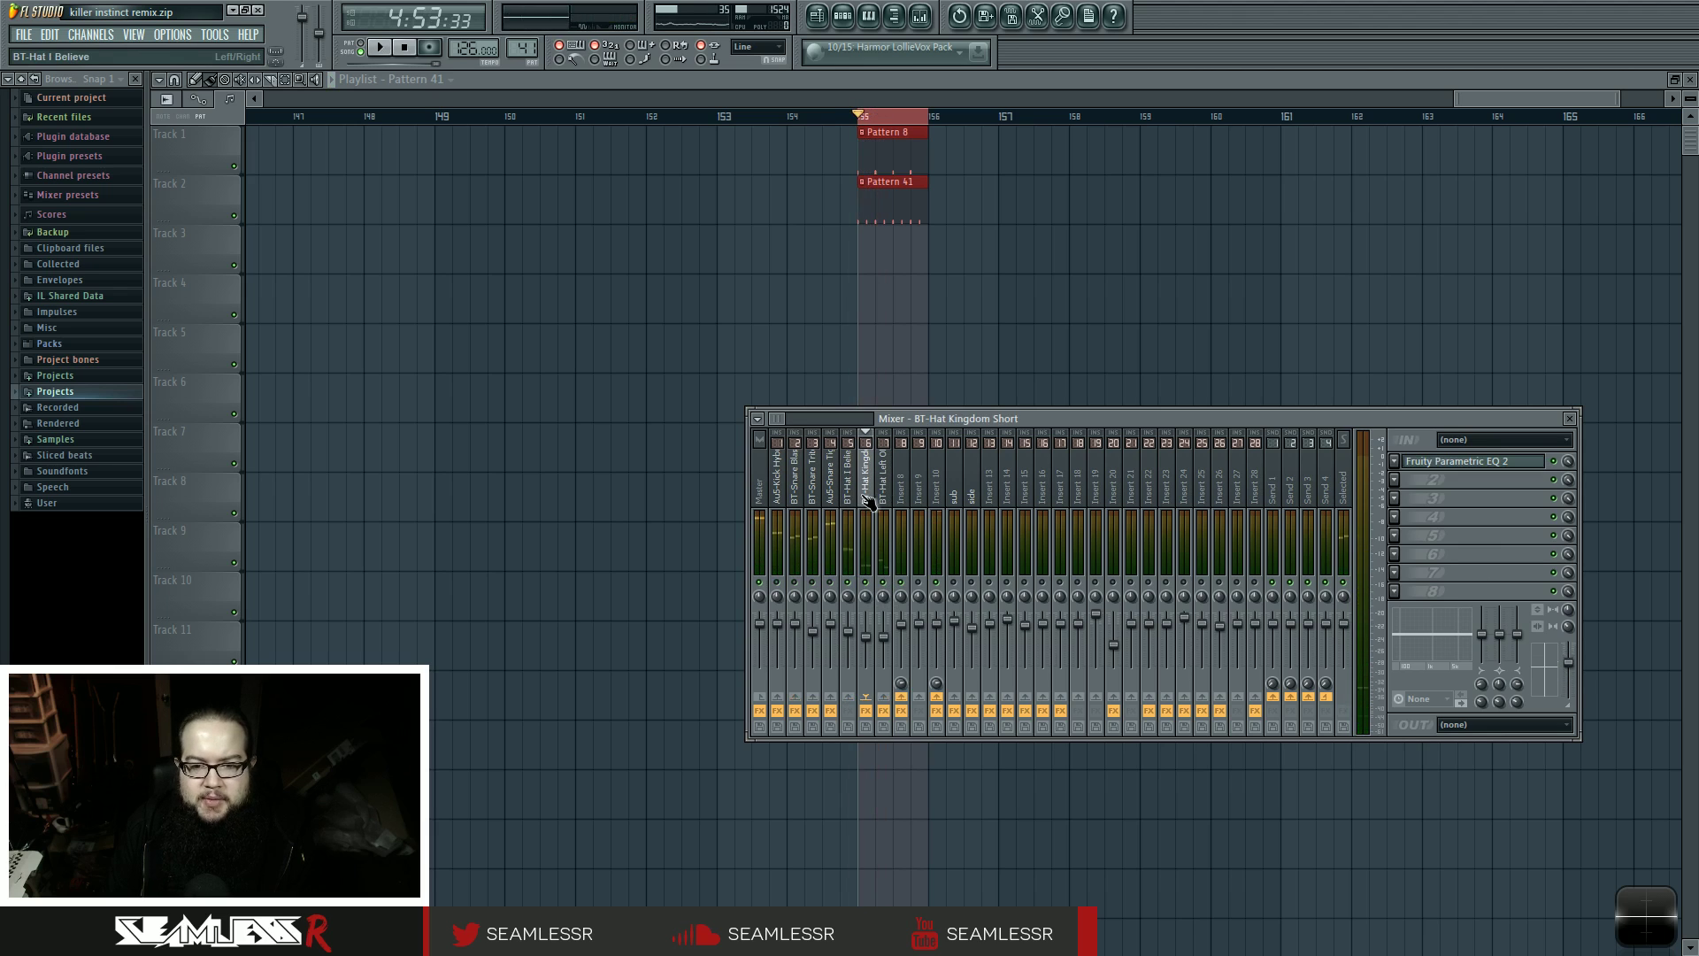
{"action": "left_click", "coordinate": [885, 495]}
{"action": "left_click", "coordinate": [847, 482]}
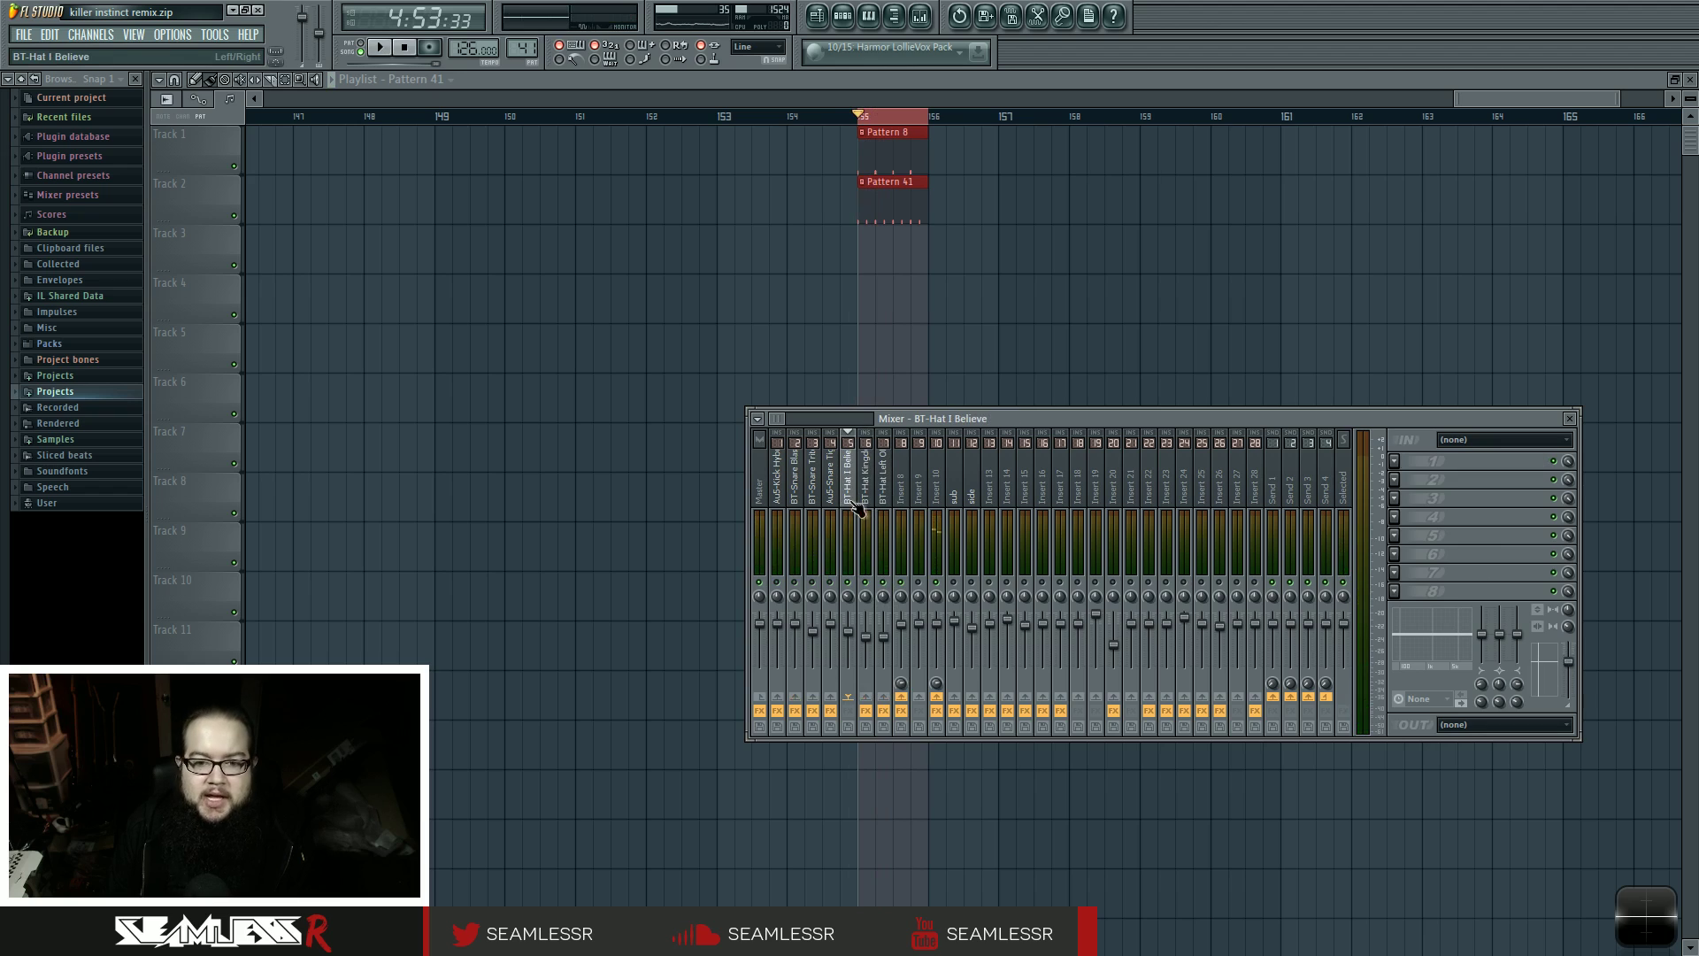
{"action": "left_click", "coordinate": [942, 493]}
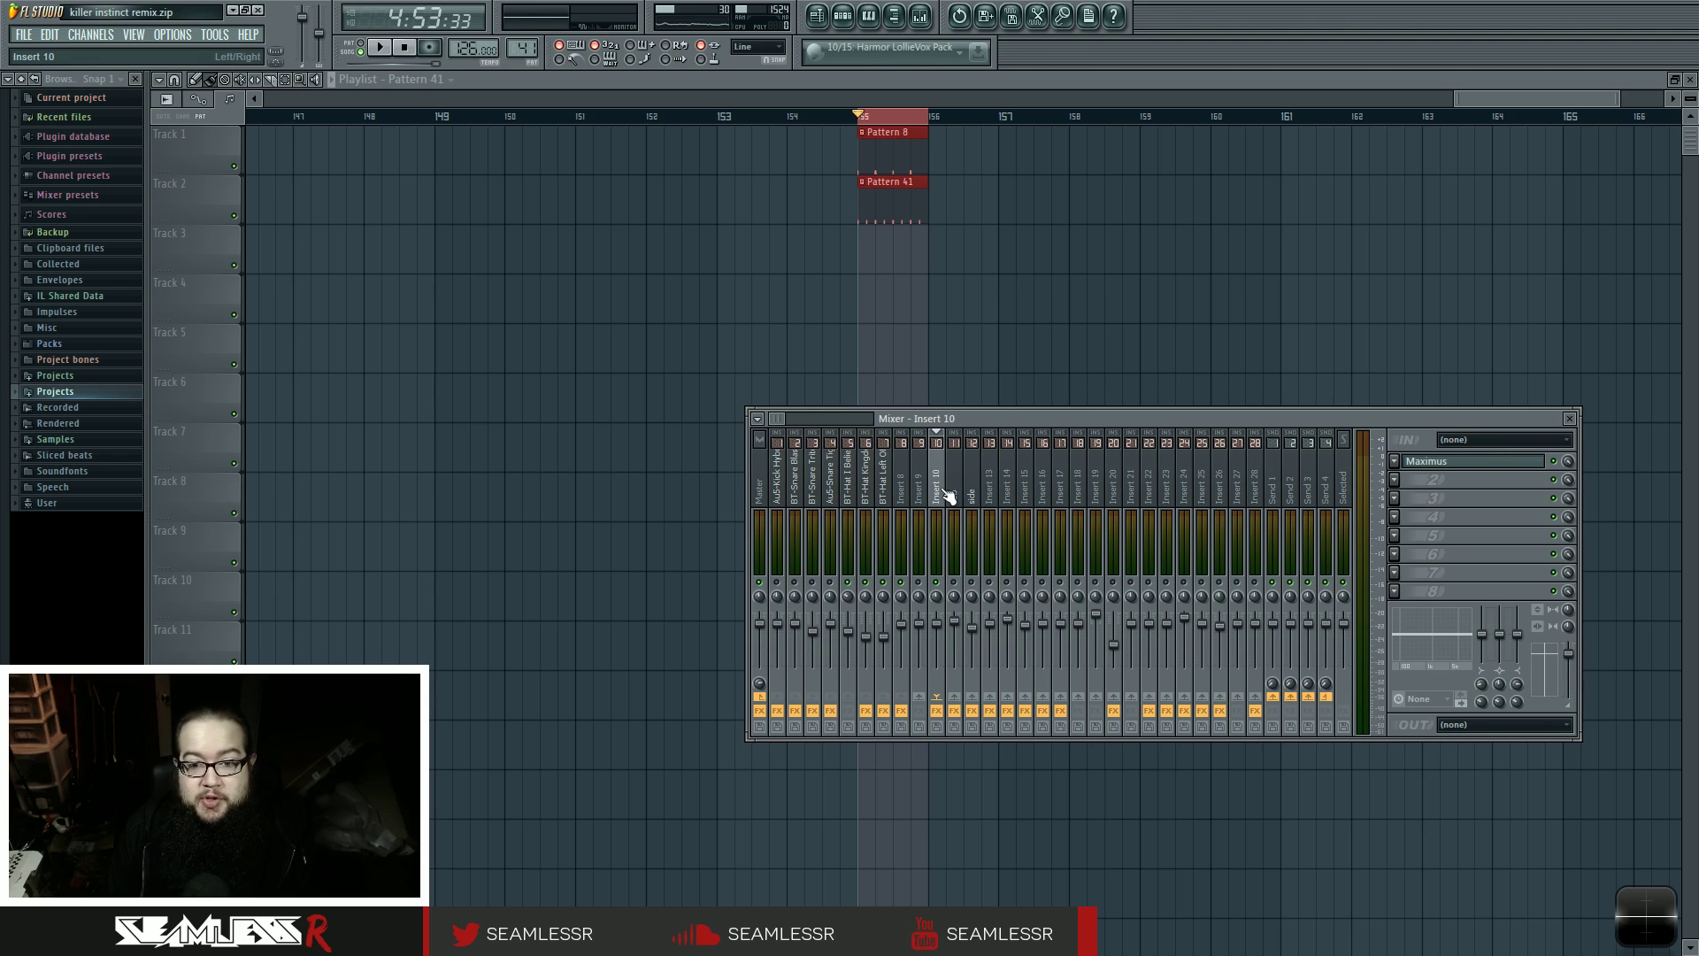
{"action": "left_click", "coordinate": [904, 489]}
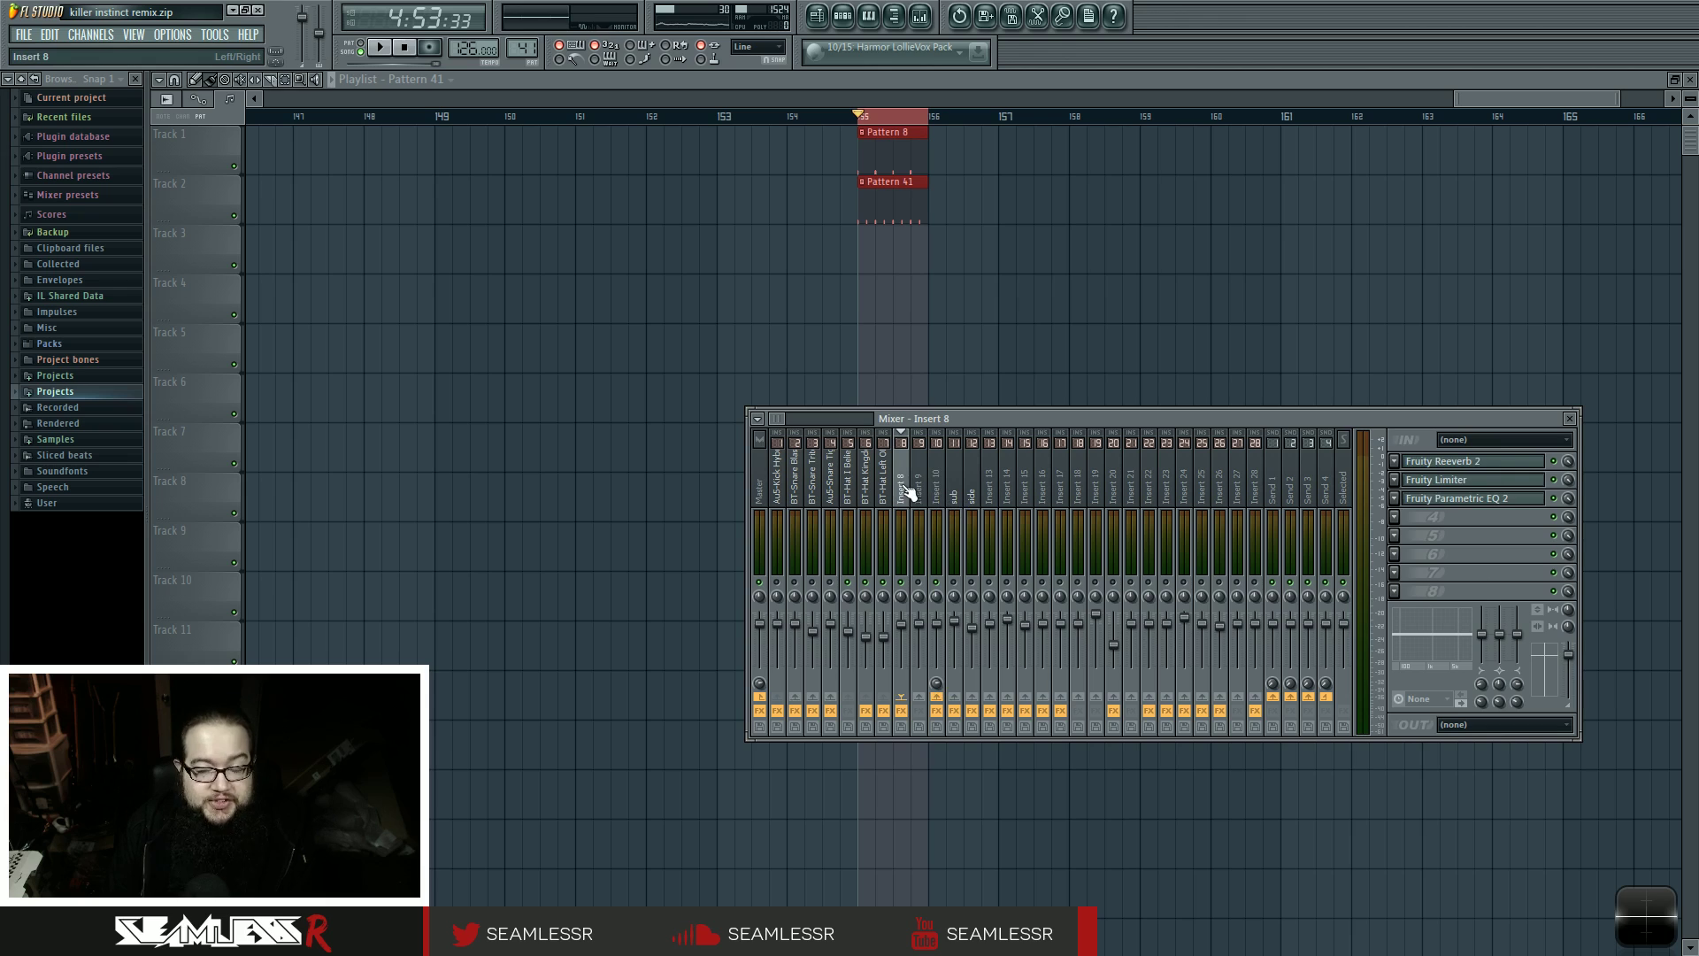
- Compare the Send 1 to Send 4 mixer tracks with the Insert 8 reverb track and the BT-Hat Left Off routing
{"action": "left_click", "coordinate": [1278, 476]}
{"action": "left_click", "coordinate": [1325, 487]}
{"action": "left_click", "coordinate": [911, 486]}
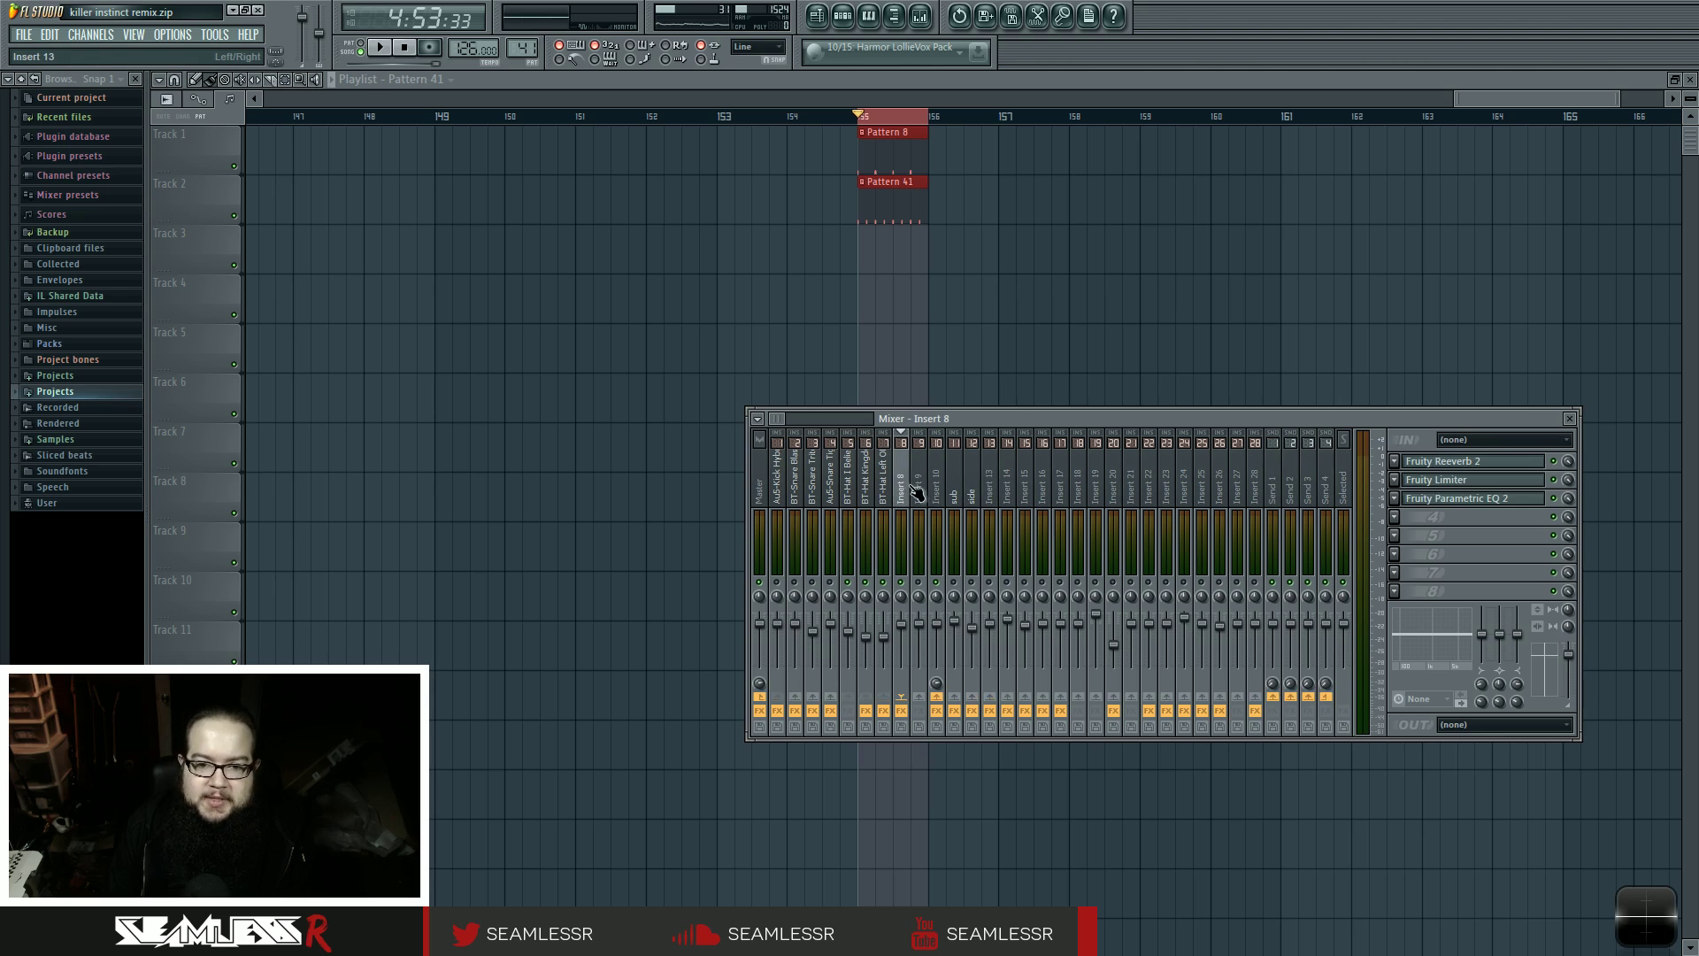
{"action": "left_click", "coordinate": [1273, 486]}
{"action": "left_click", "coordinate": [1327, 487]}
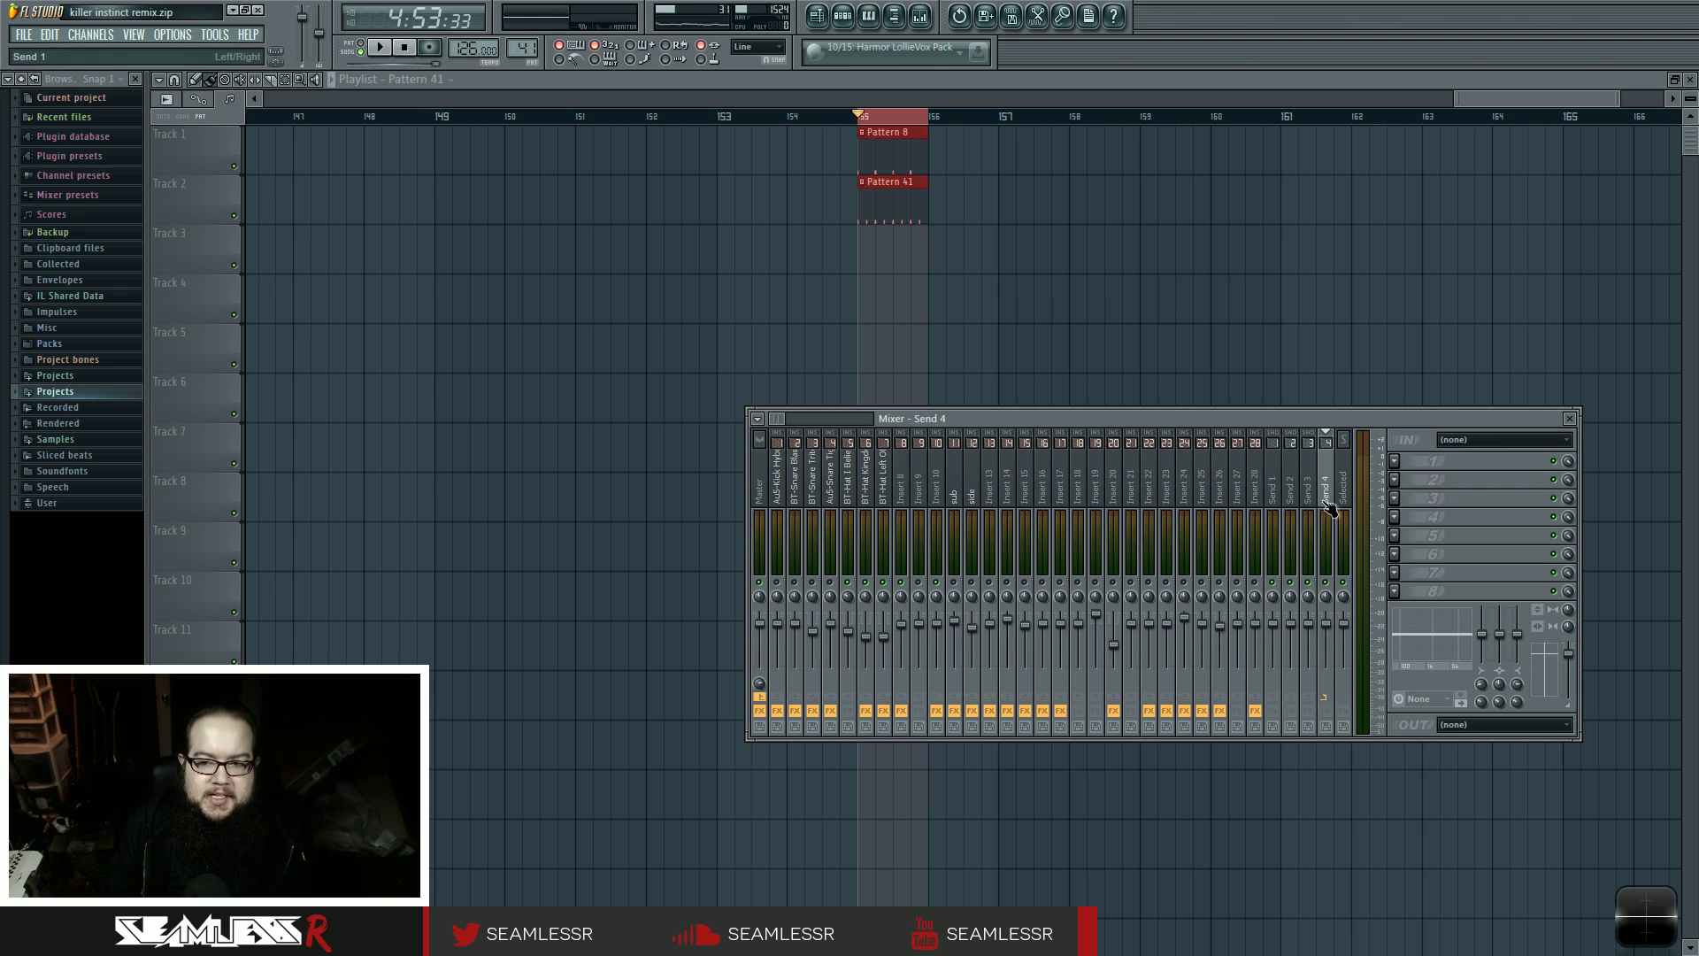
{"action": "left_click", "coordinate": [1283, 491]}
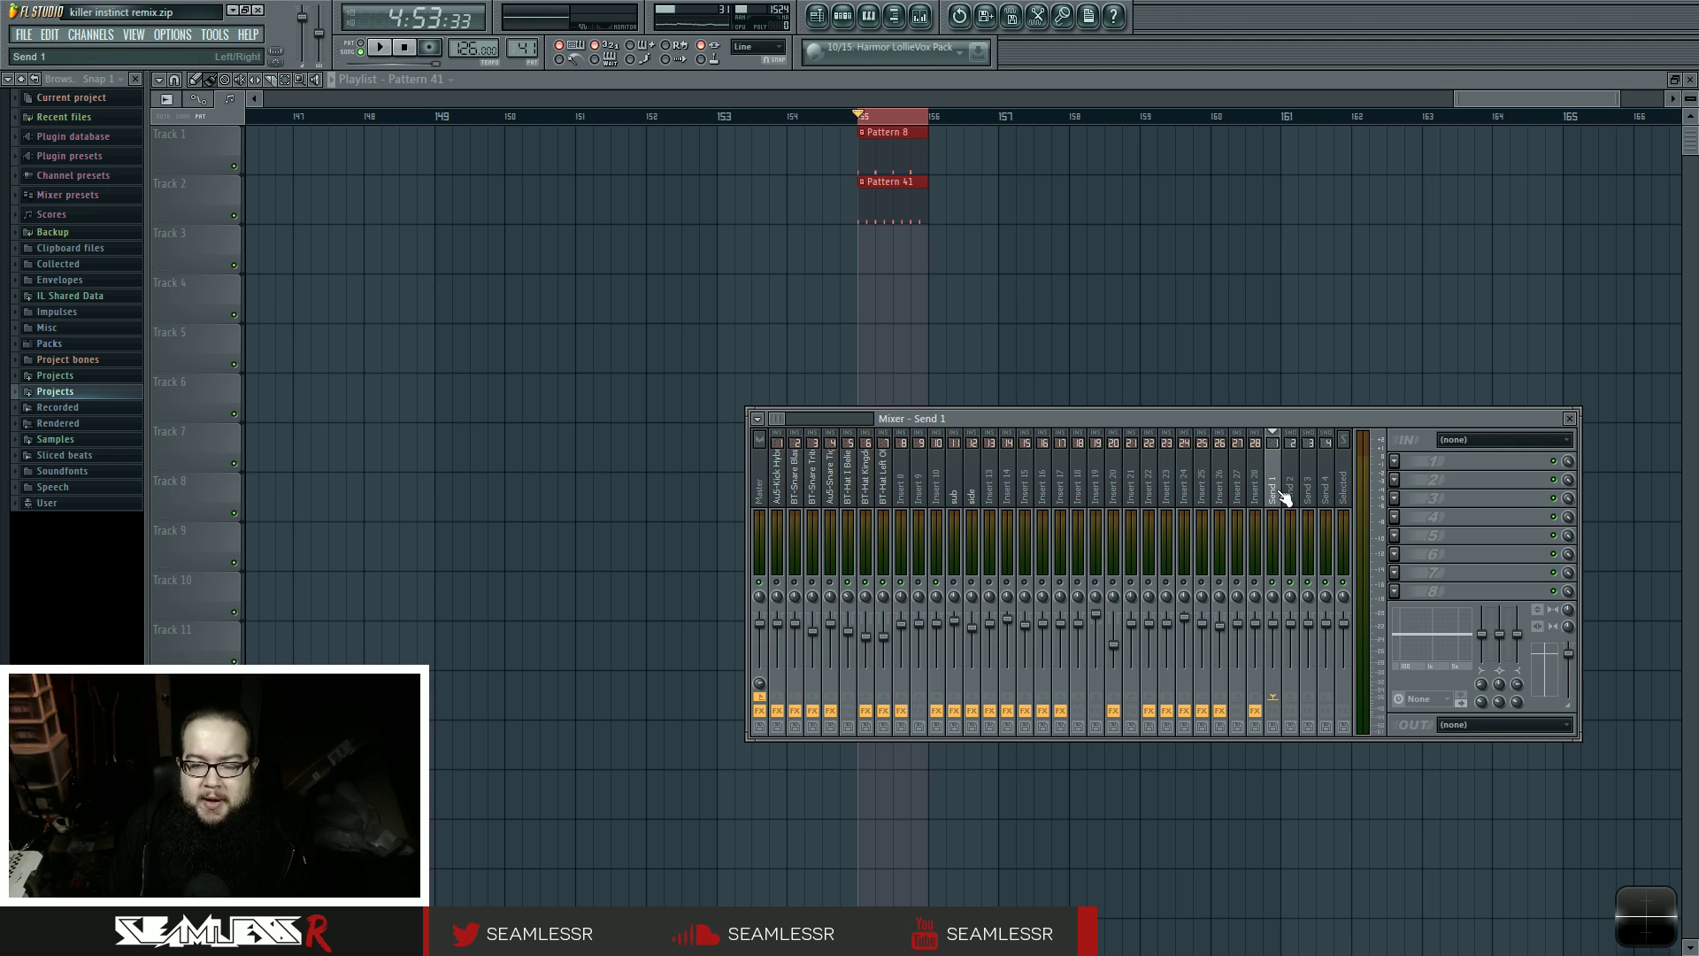
{"action": "left_click", "coordinate": [885, 485]}
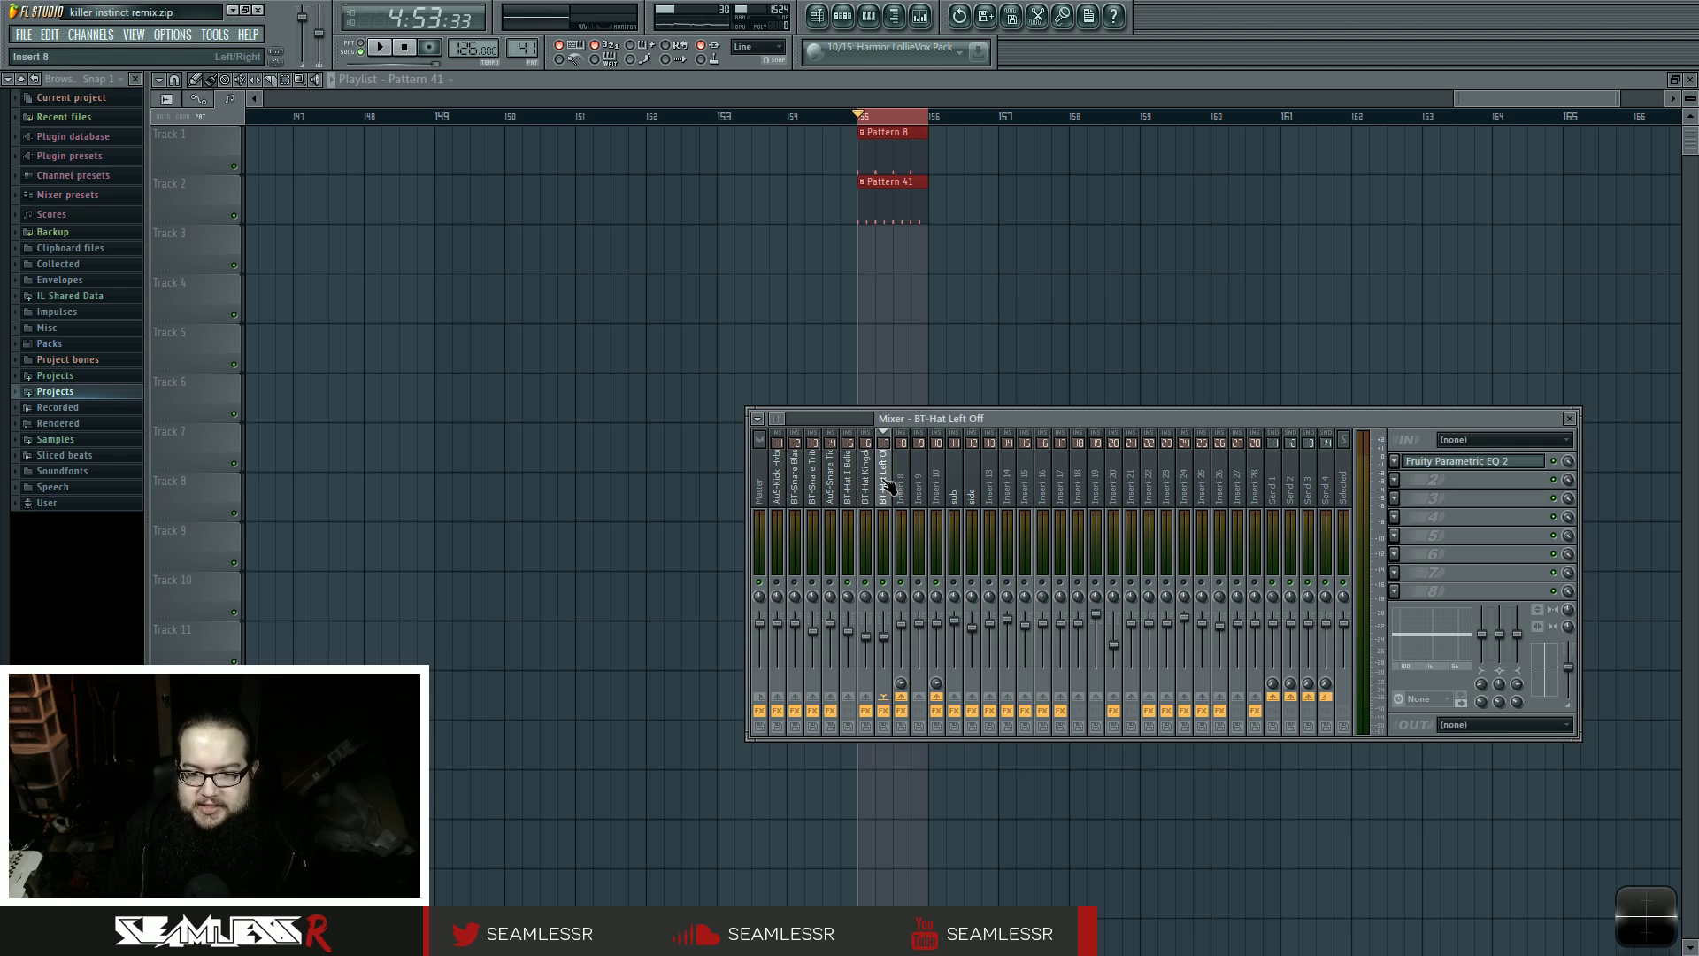
{"action": "left_click", "coordinate": [1272, 486]}
{"action": "left_click", "coordinate": [1327, 496]}
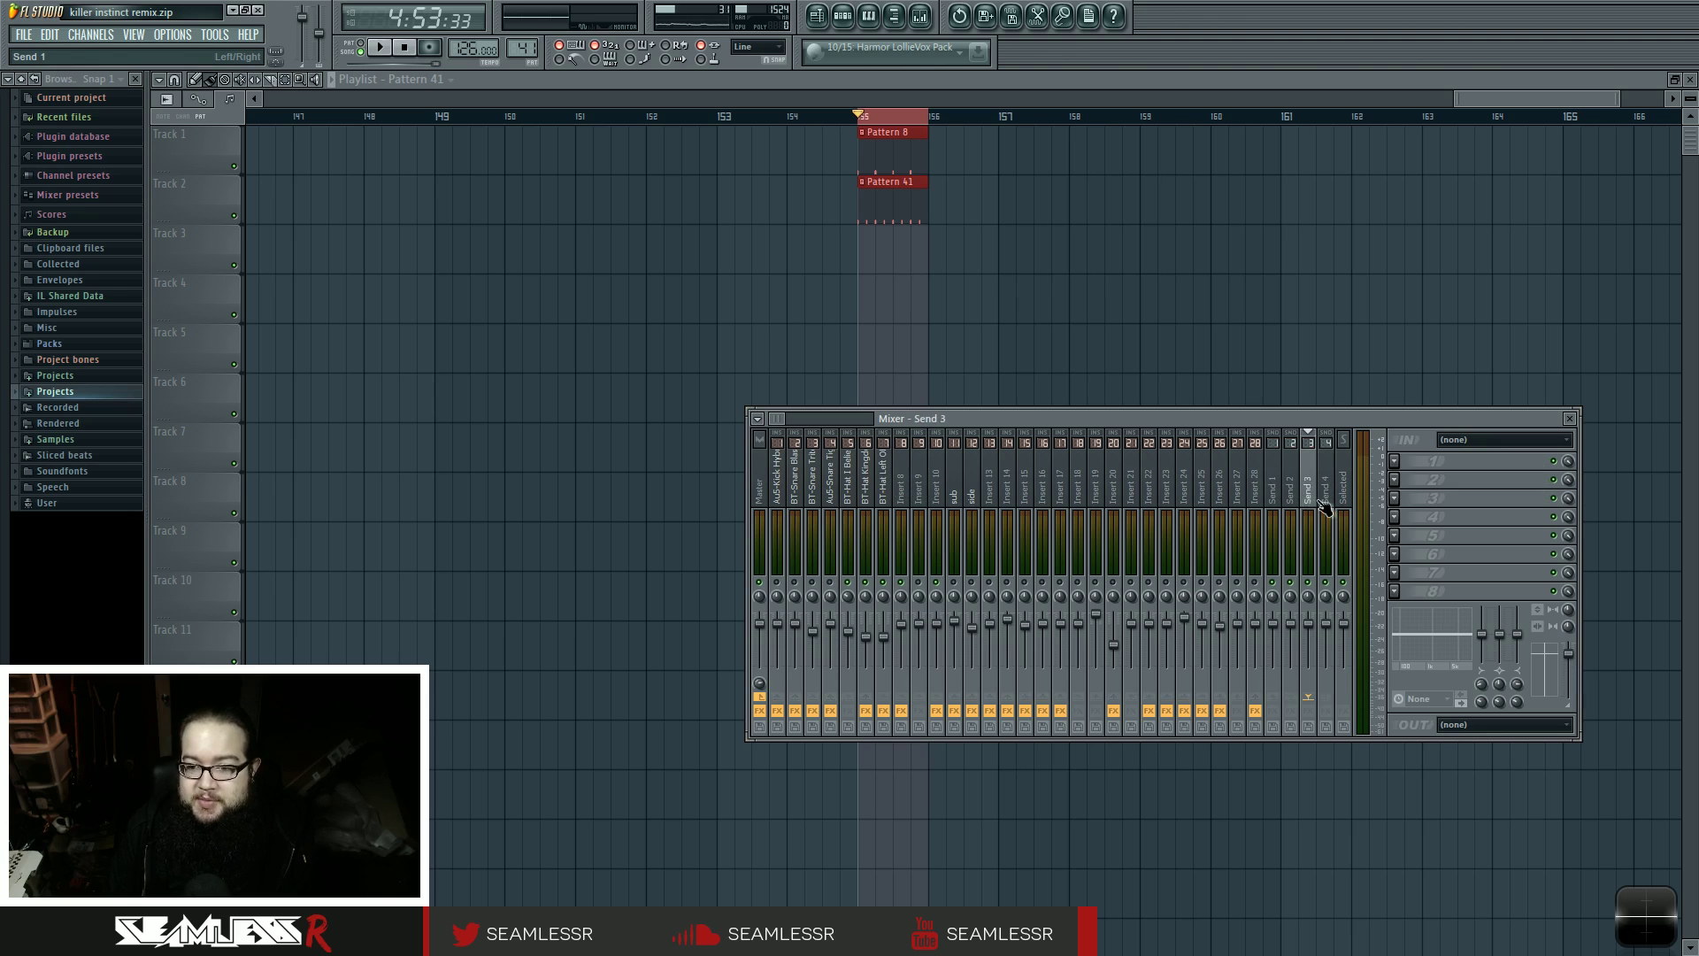
- Check the effect slots and routing of the Send 1 and Send 2 mixer tracks
{"action": "left_click", "coordinate": [1278, 491]}
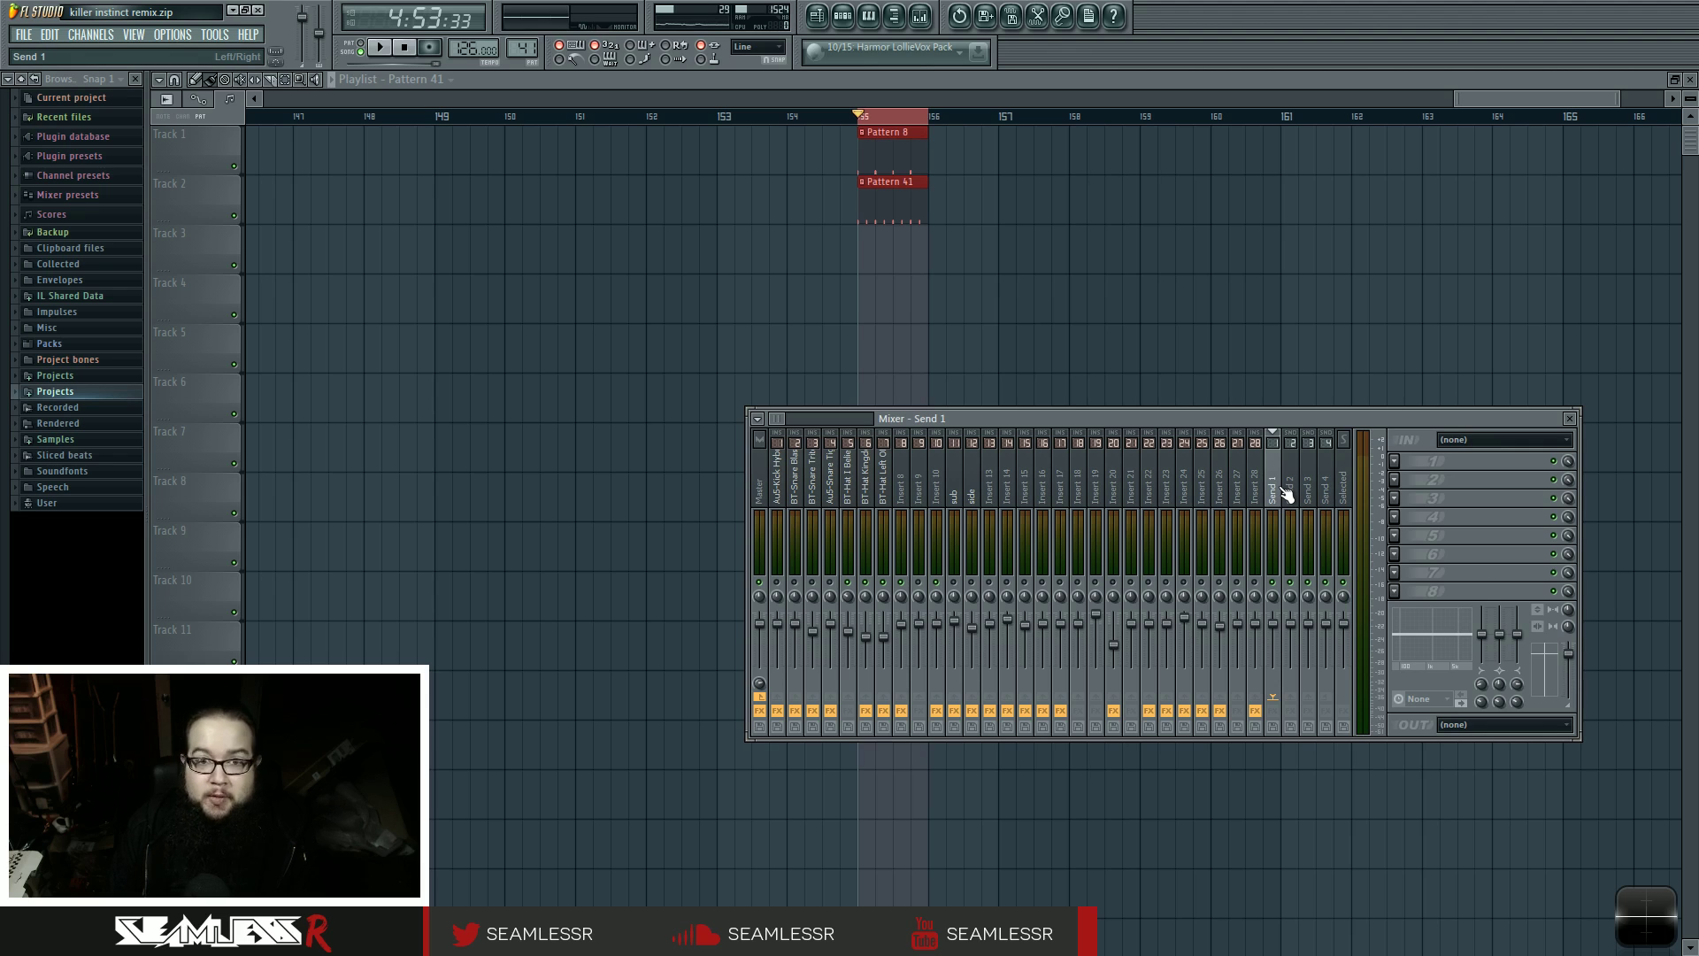
{"action": "left_click", "coordinate": [1296, 494]}
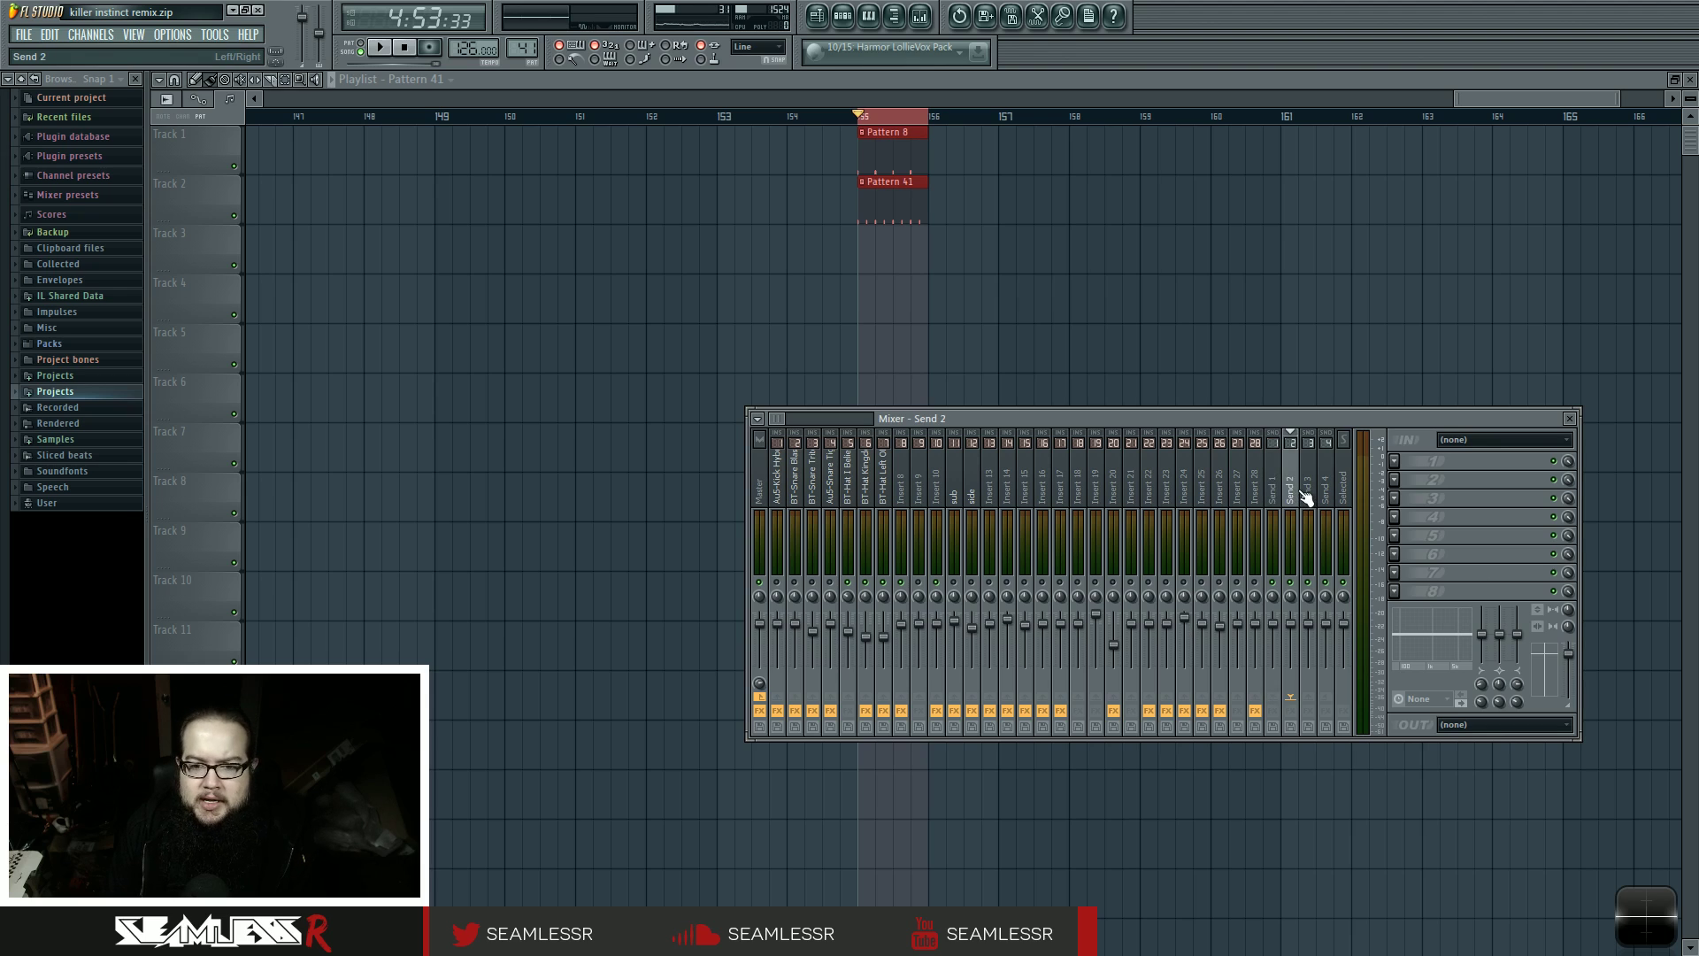
{"action": "left_click", "coordinate": [1279, 492]}
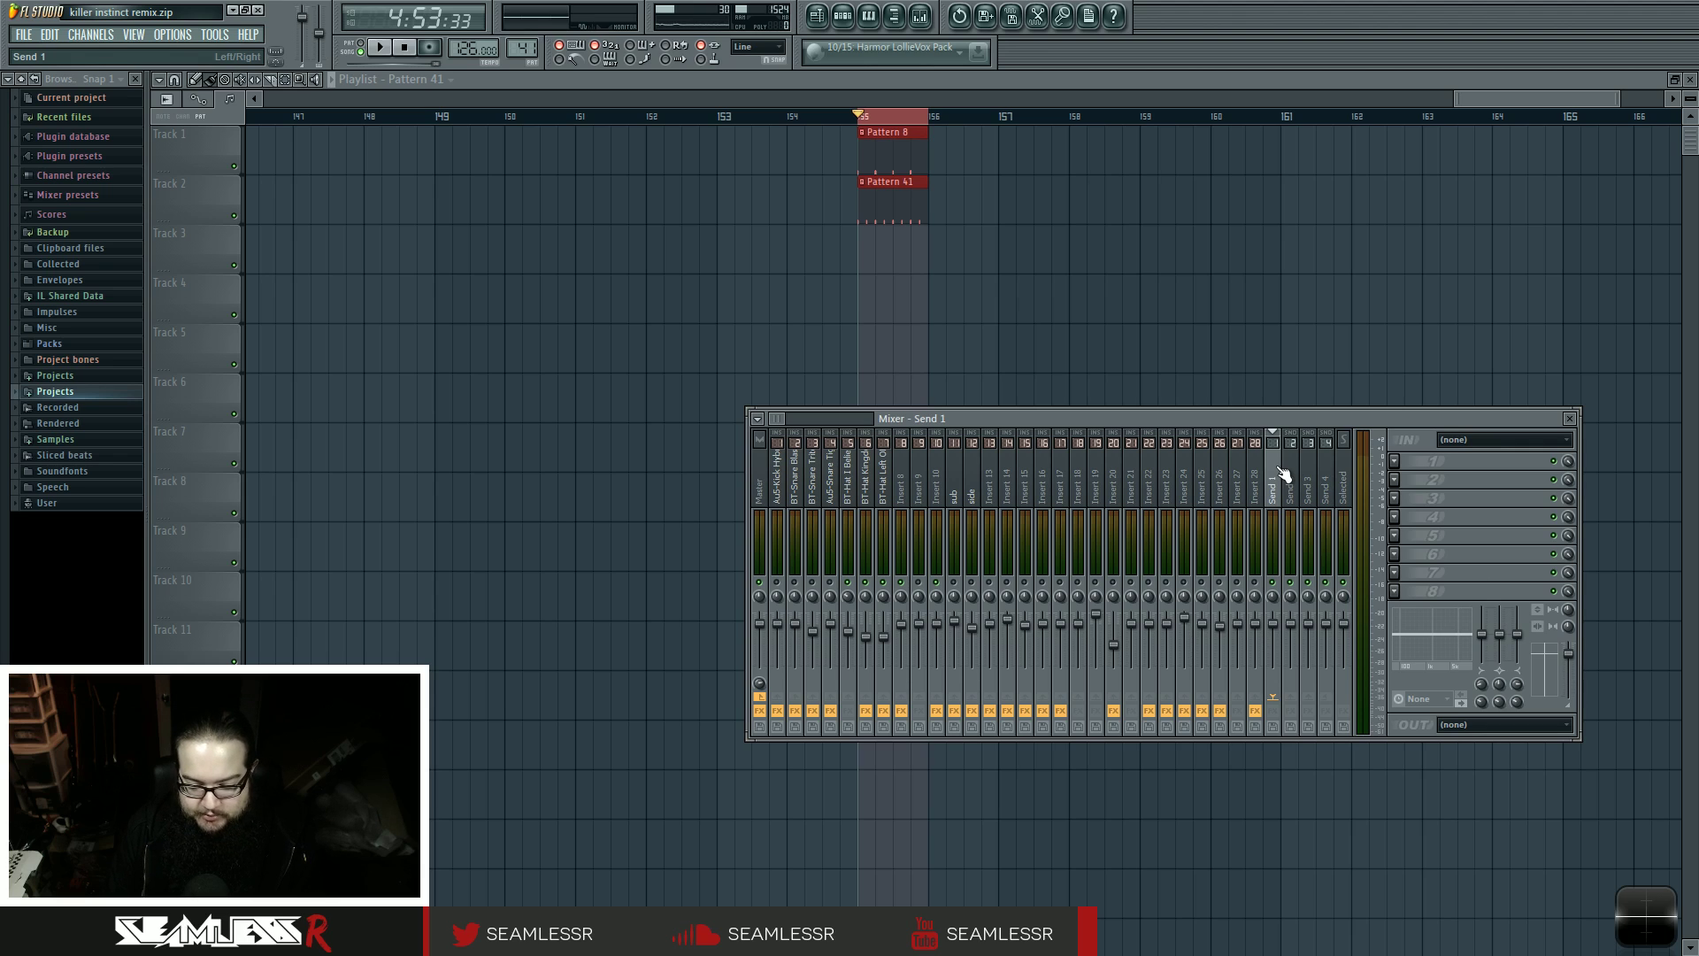
- Open the Fruity Limiter on the Insert 8 reverb track and play the drum loop to watch its compression response
{"action": "left_click", "coordinate": [909, 483]}
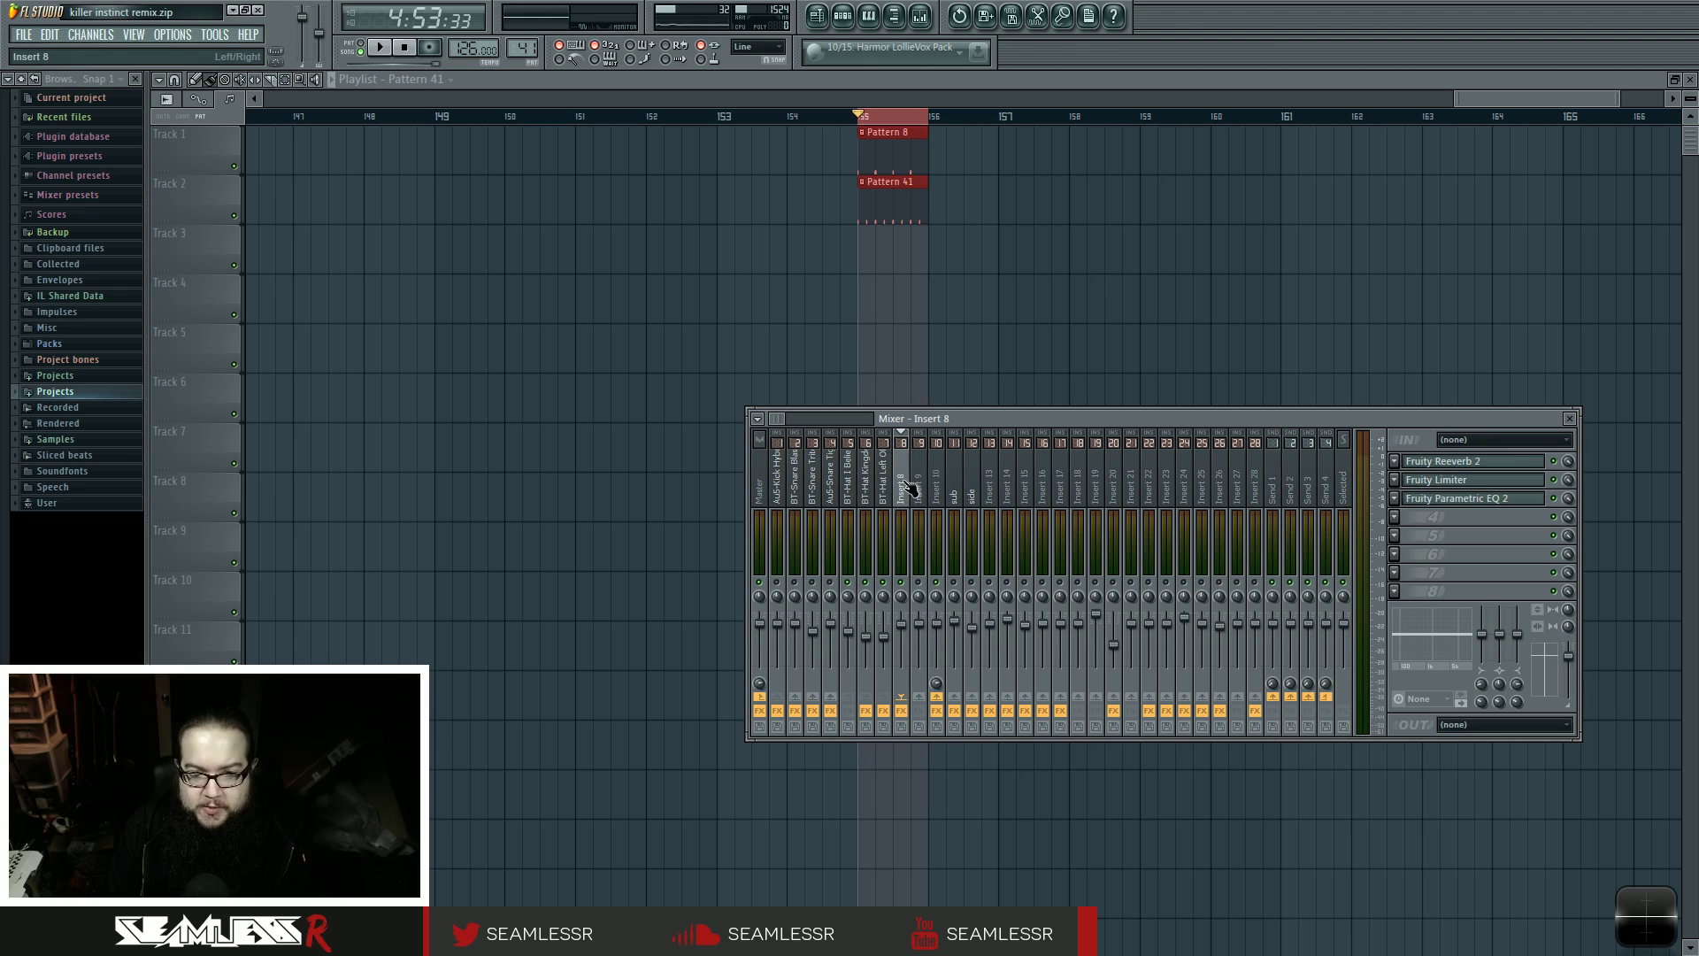
{"action": "left_click", "coordinate": [1480, 482]}
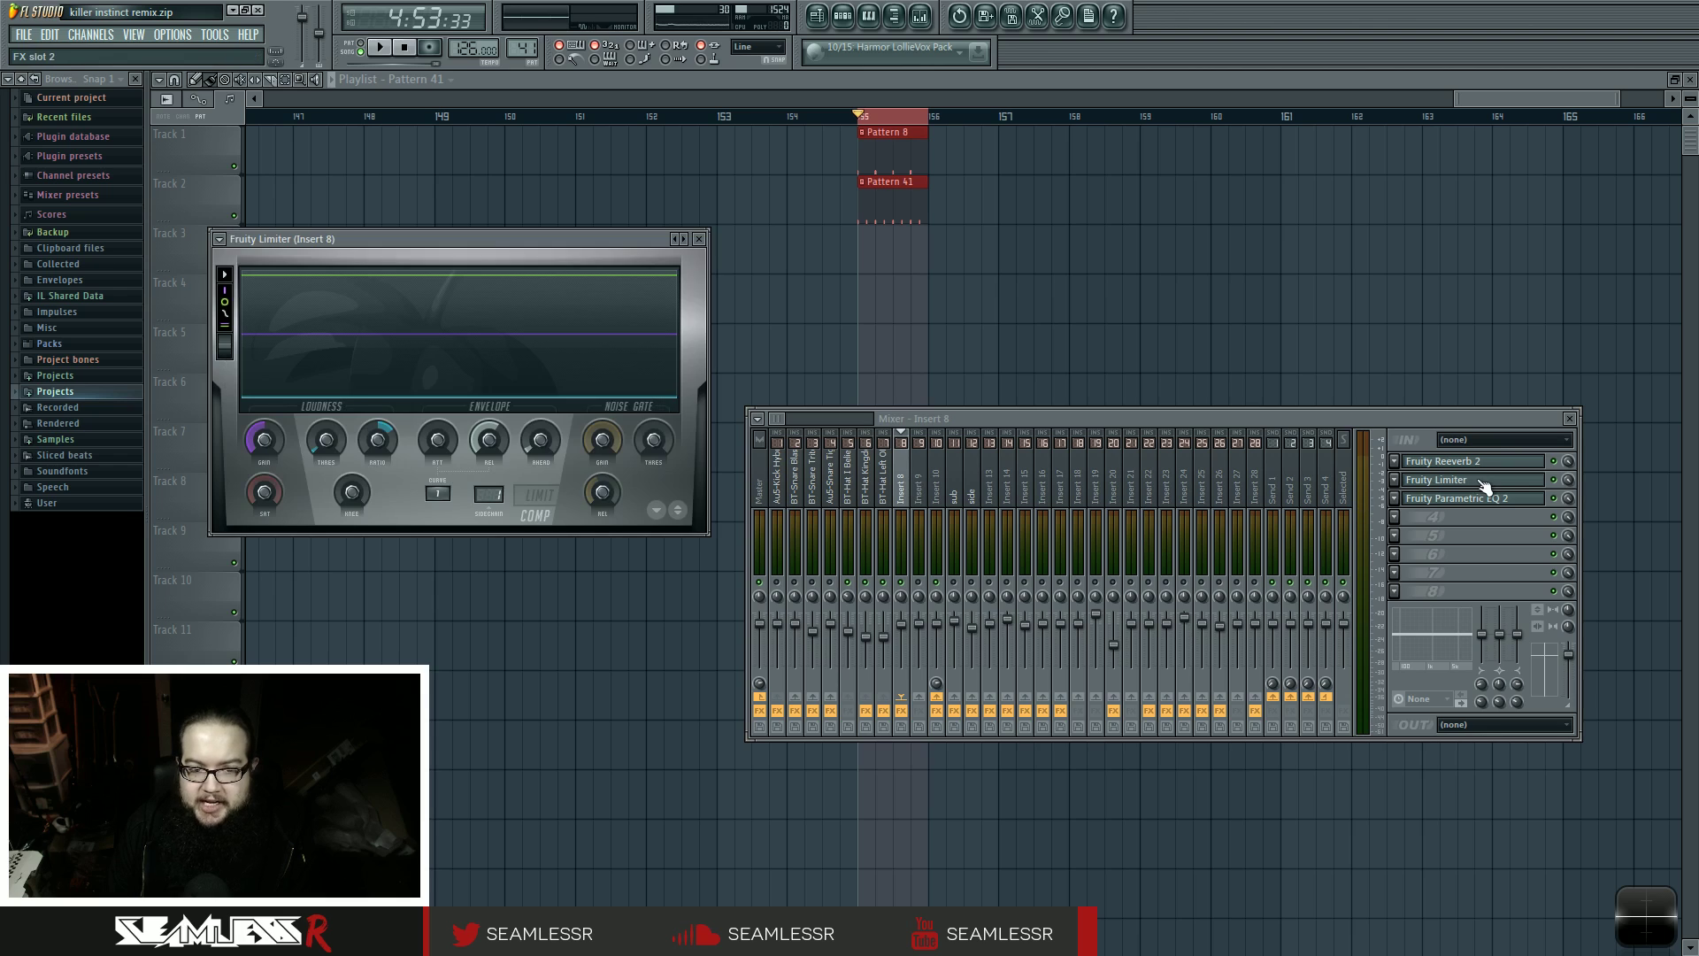
{"action": "key", "text": "space"}
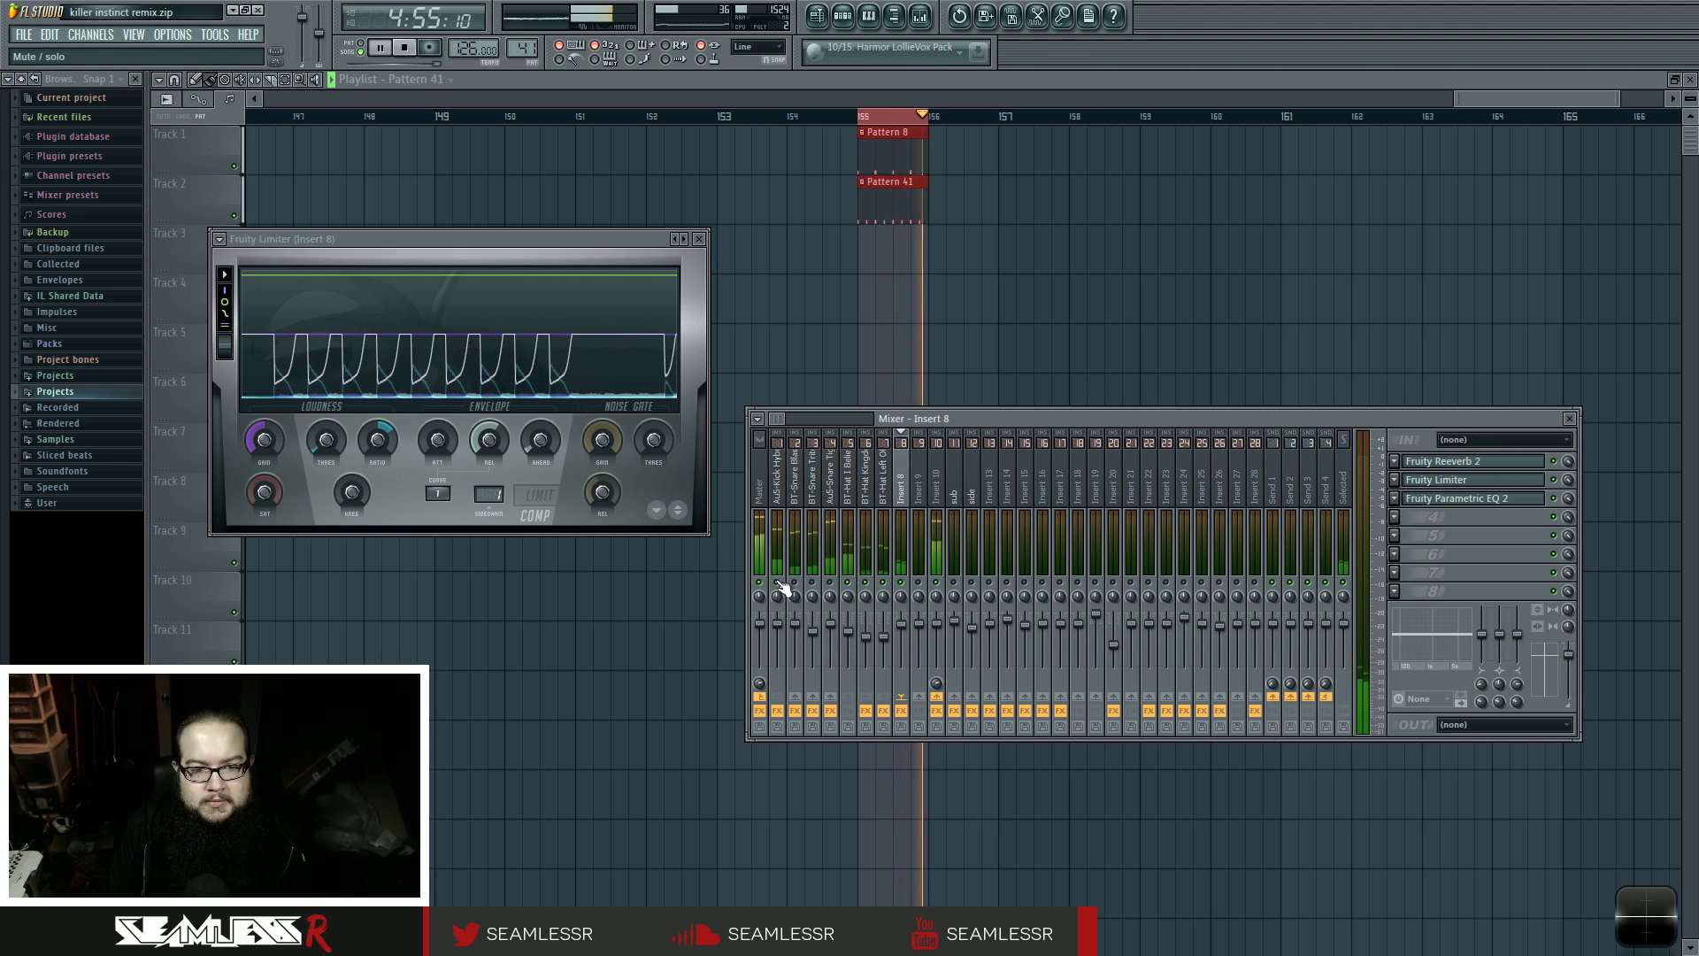
{"action": "key", "text": "space"}
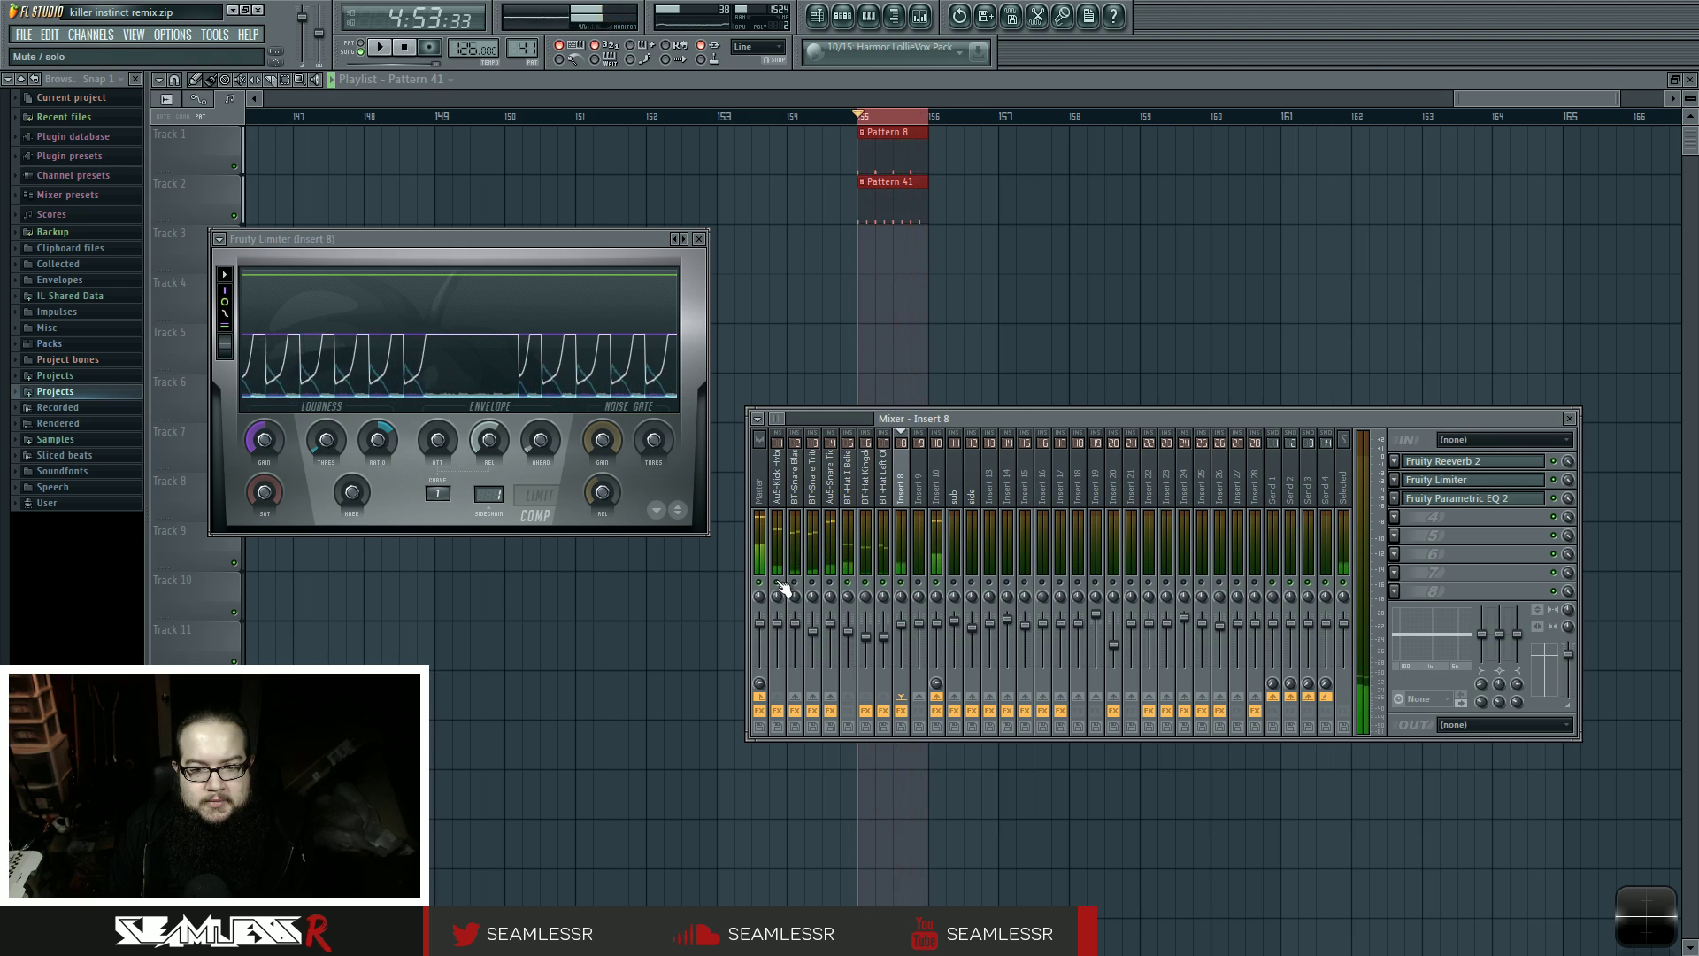
- Check the routing of the Insert 10 and BT-Hat tracks, and replay the loop with Insert 8 selected and its limiter in view
{"action": "left_click", "coordinate": [937, 494]}
{"action": "left_click", "coordinate": [883, 492]}
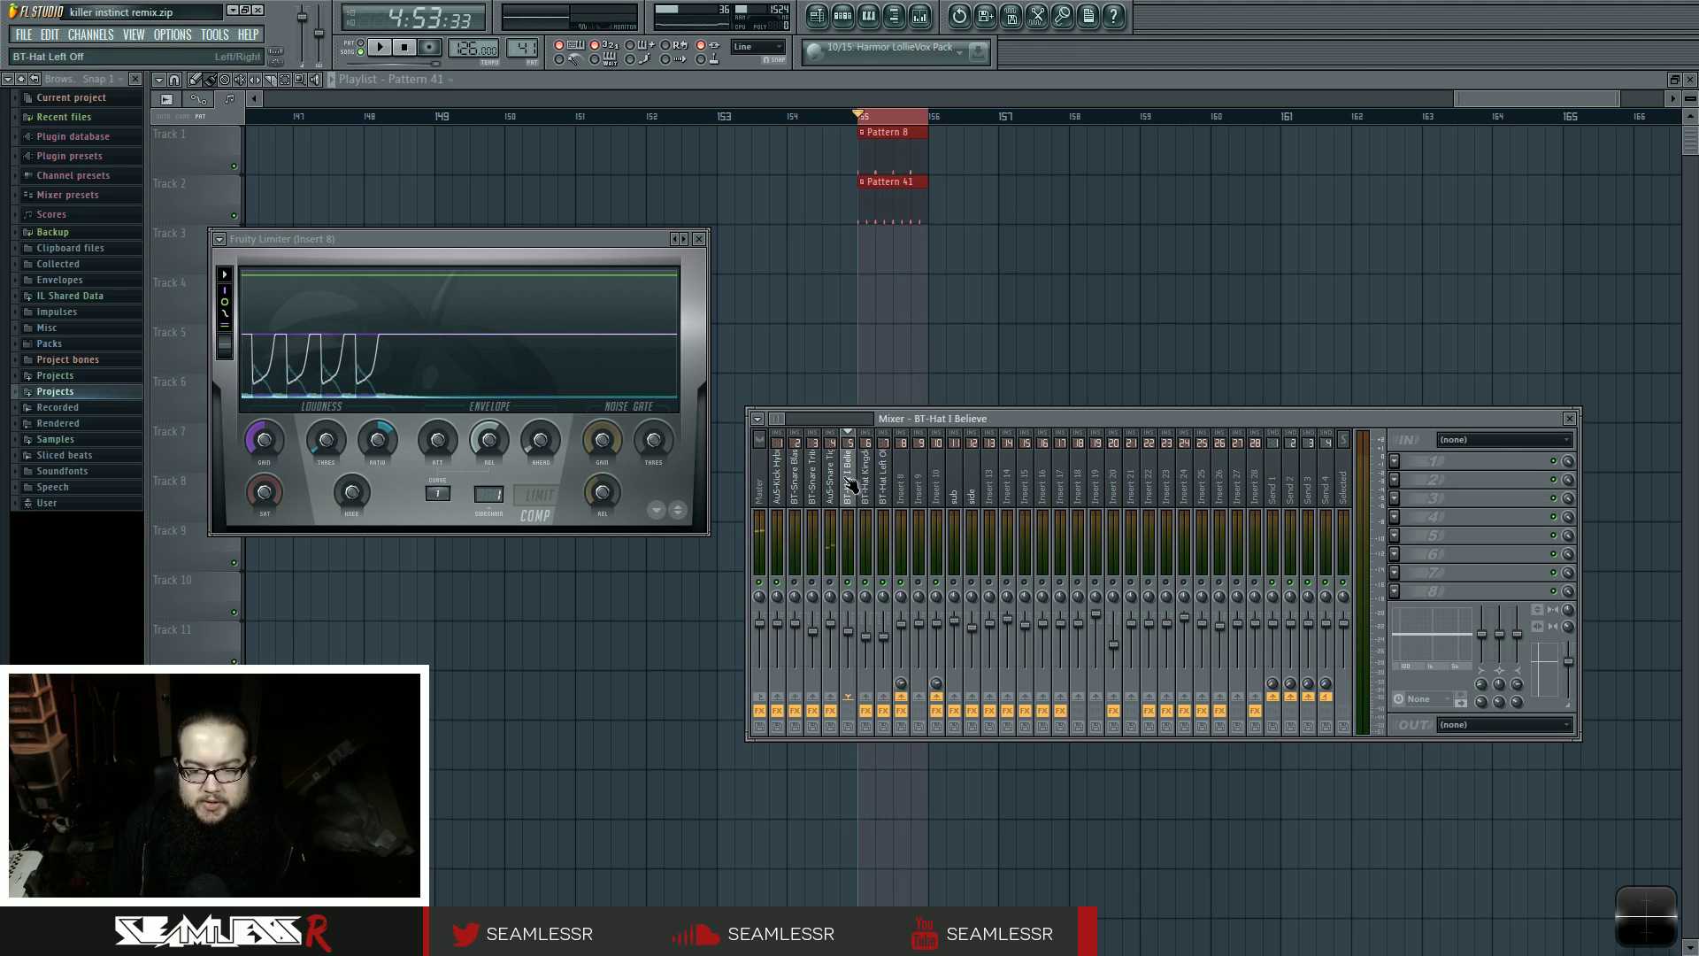
{"action": "left_click", "coordinate": [899, 496]}
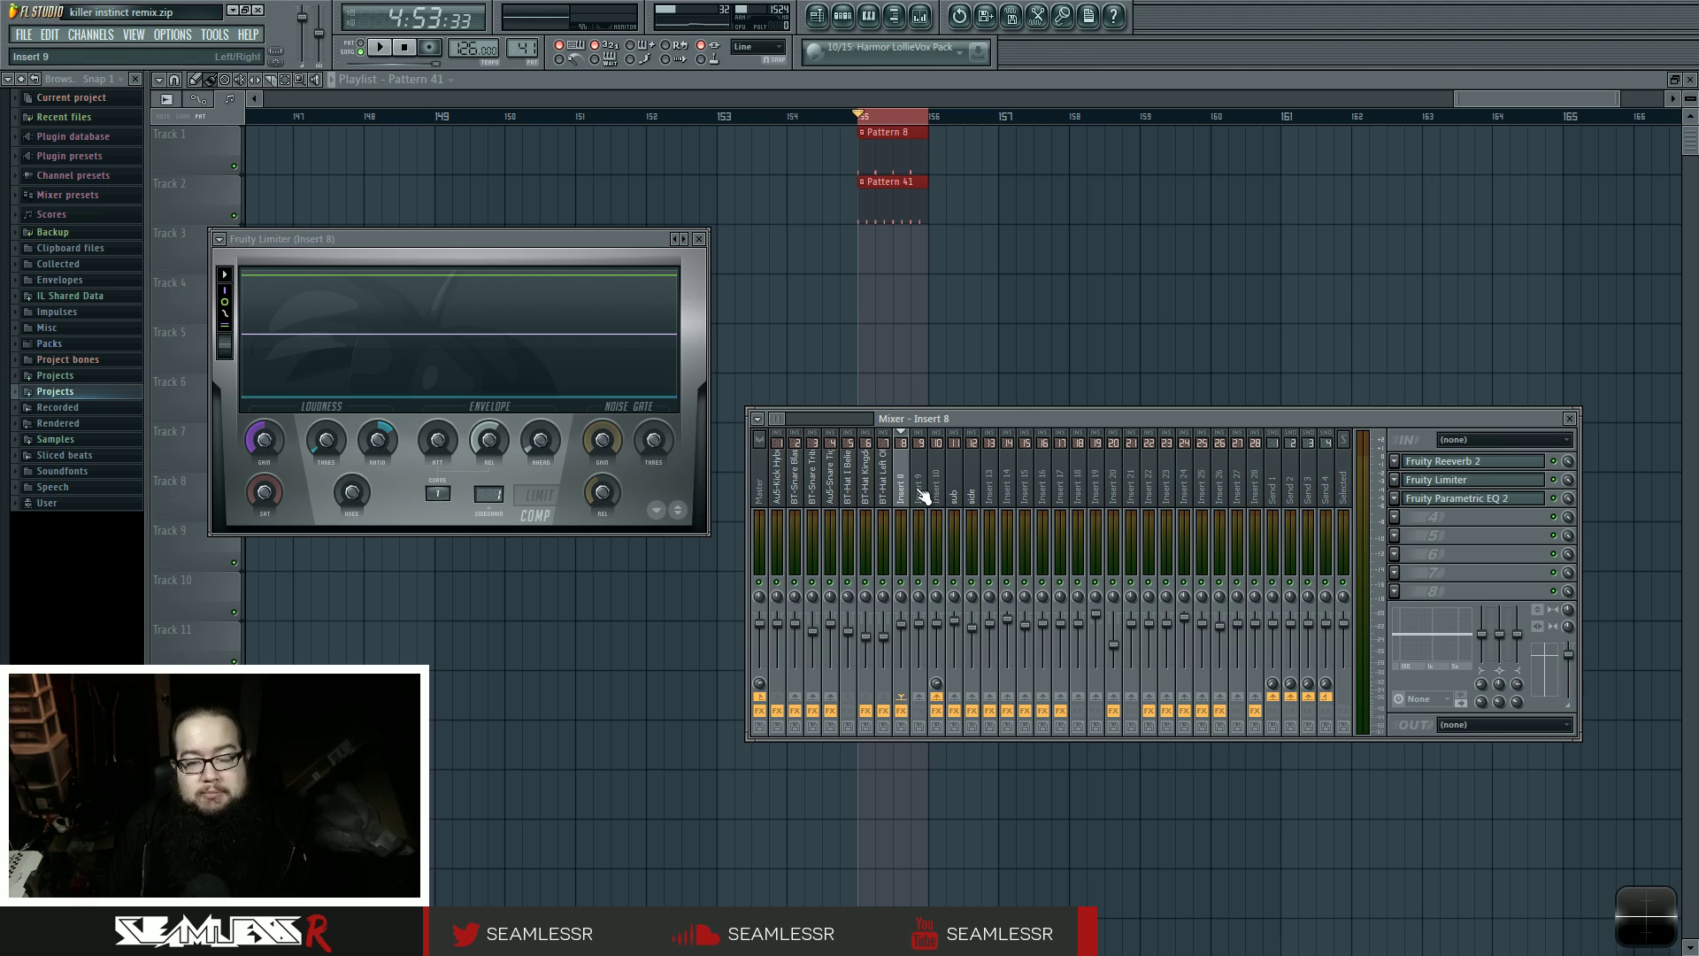
{"action": "key", "text": "space"}
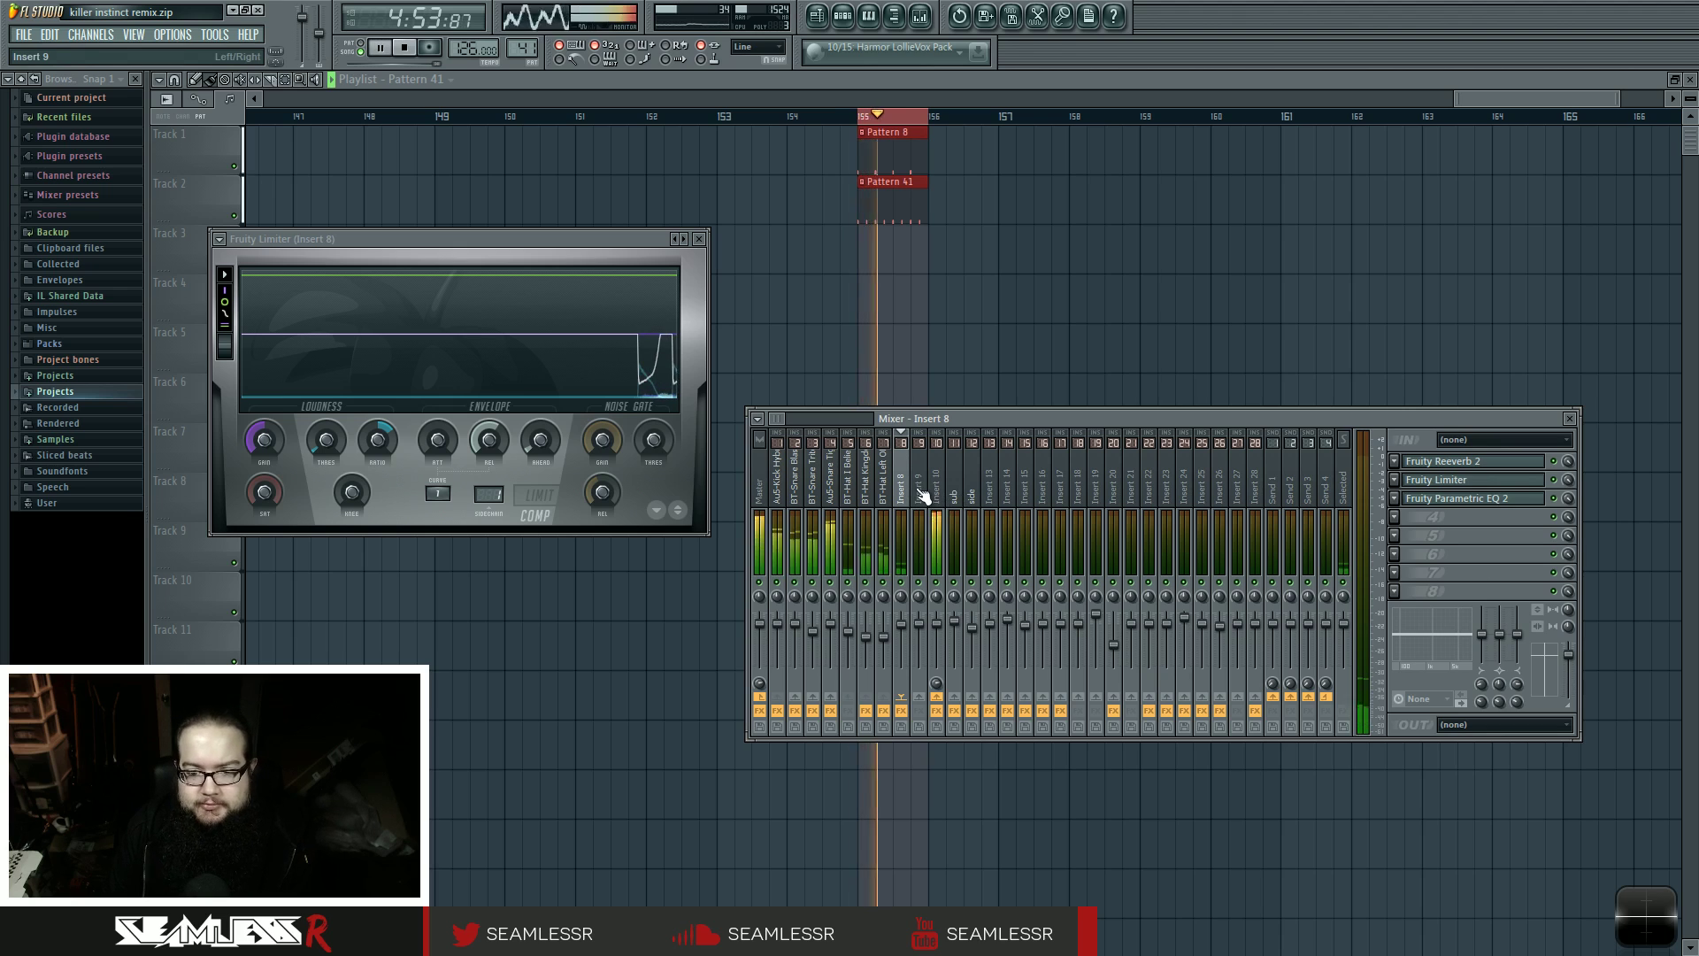
{"action": "key", "text": "space"}
- Examine the Fruity Parametric EQ 2 curves on the Au5-Kick Hybrid 3 track and the three snare tracks
{"action": "left_click", "coordinate": [777, 482]}
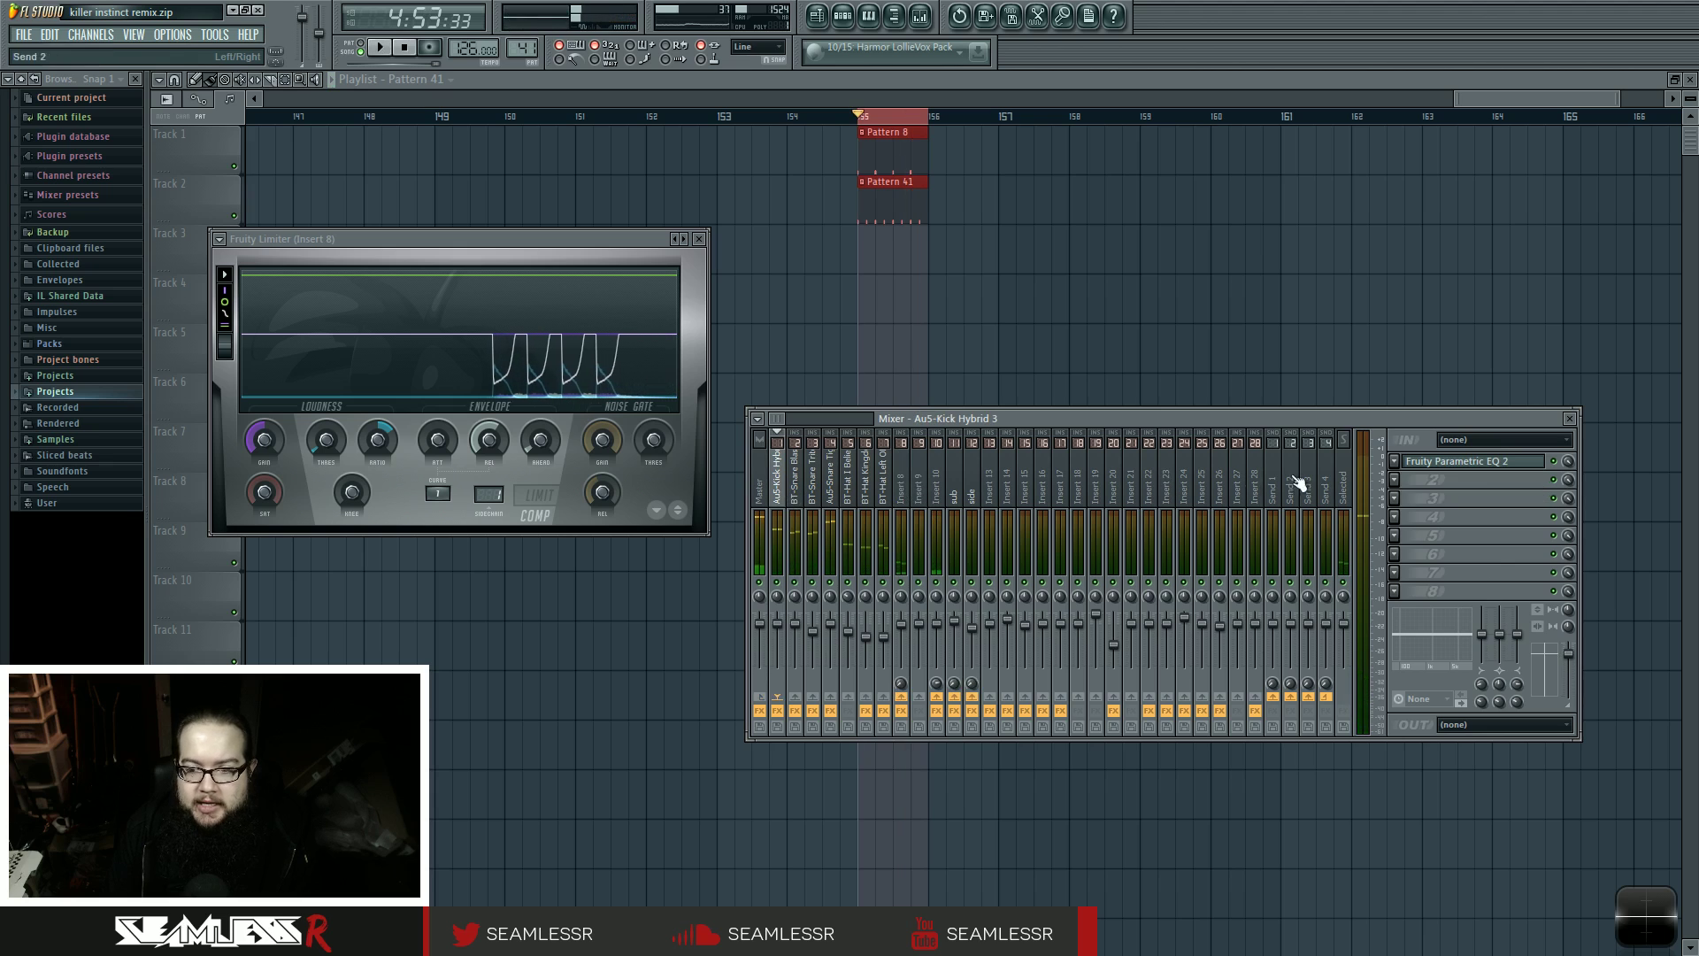
{"action": "left_click", "coordinate": [1441, 462]}
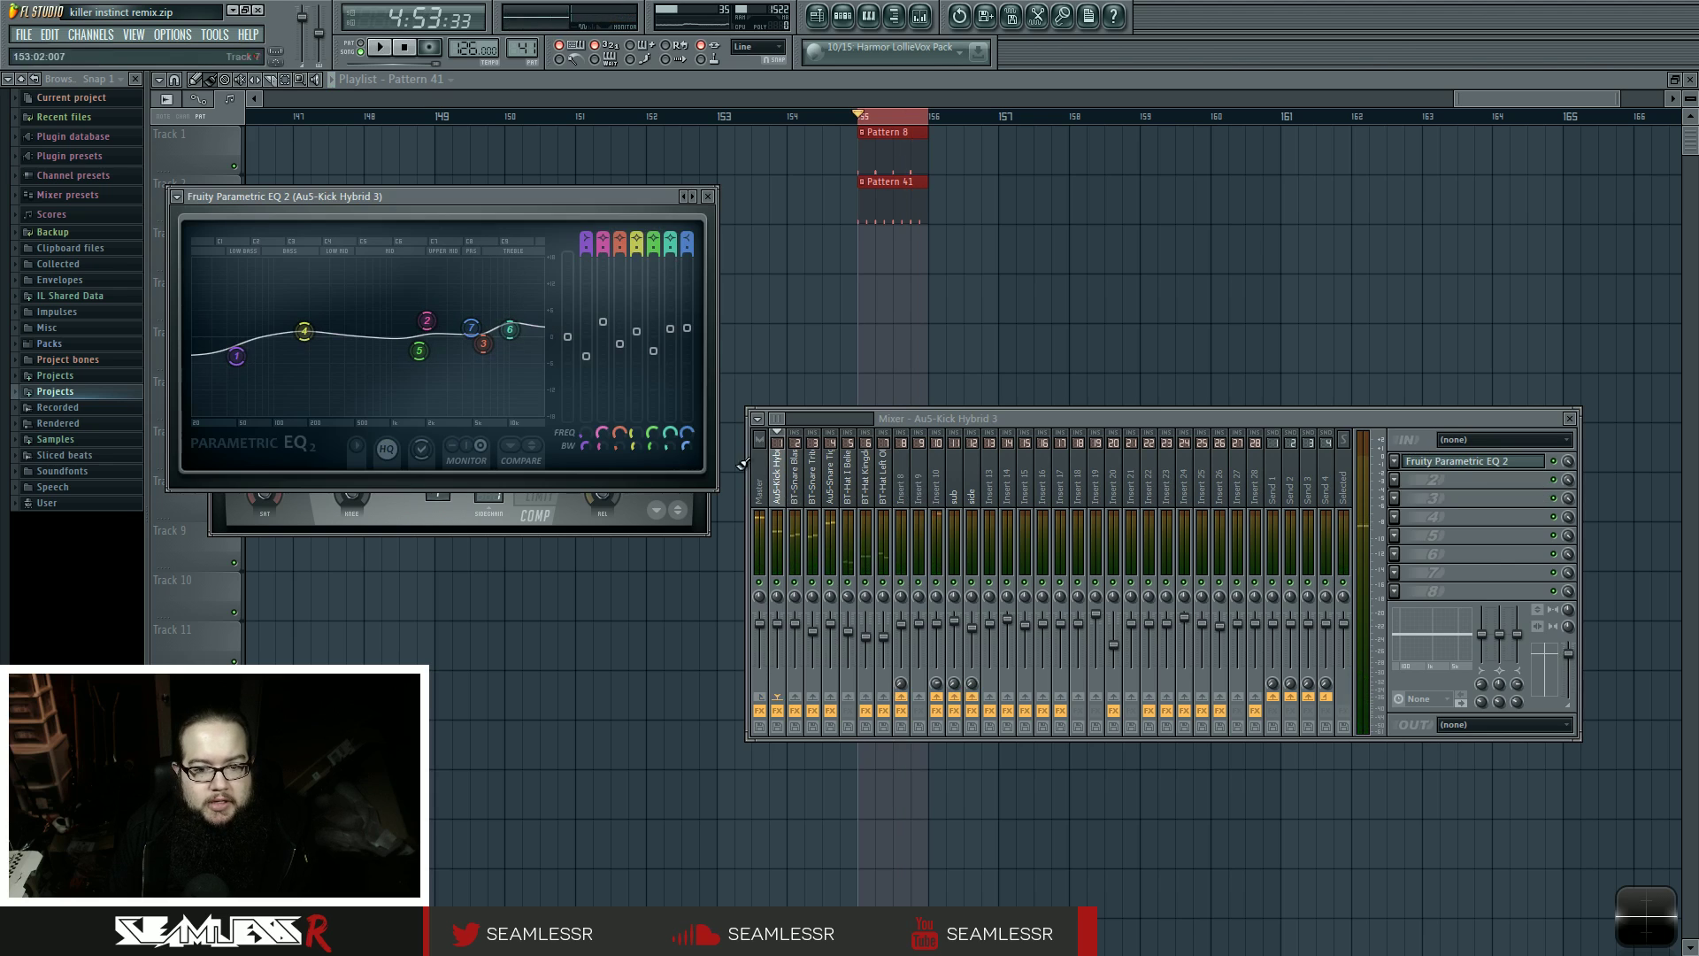
{"action": "key", "text": "Right"}
{"action": "left_click", "coordinate": [1497, 461]}
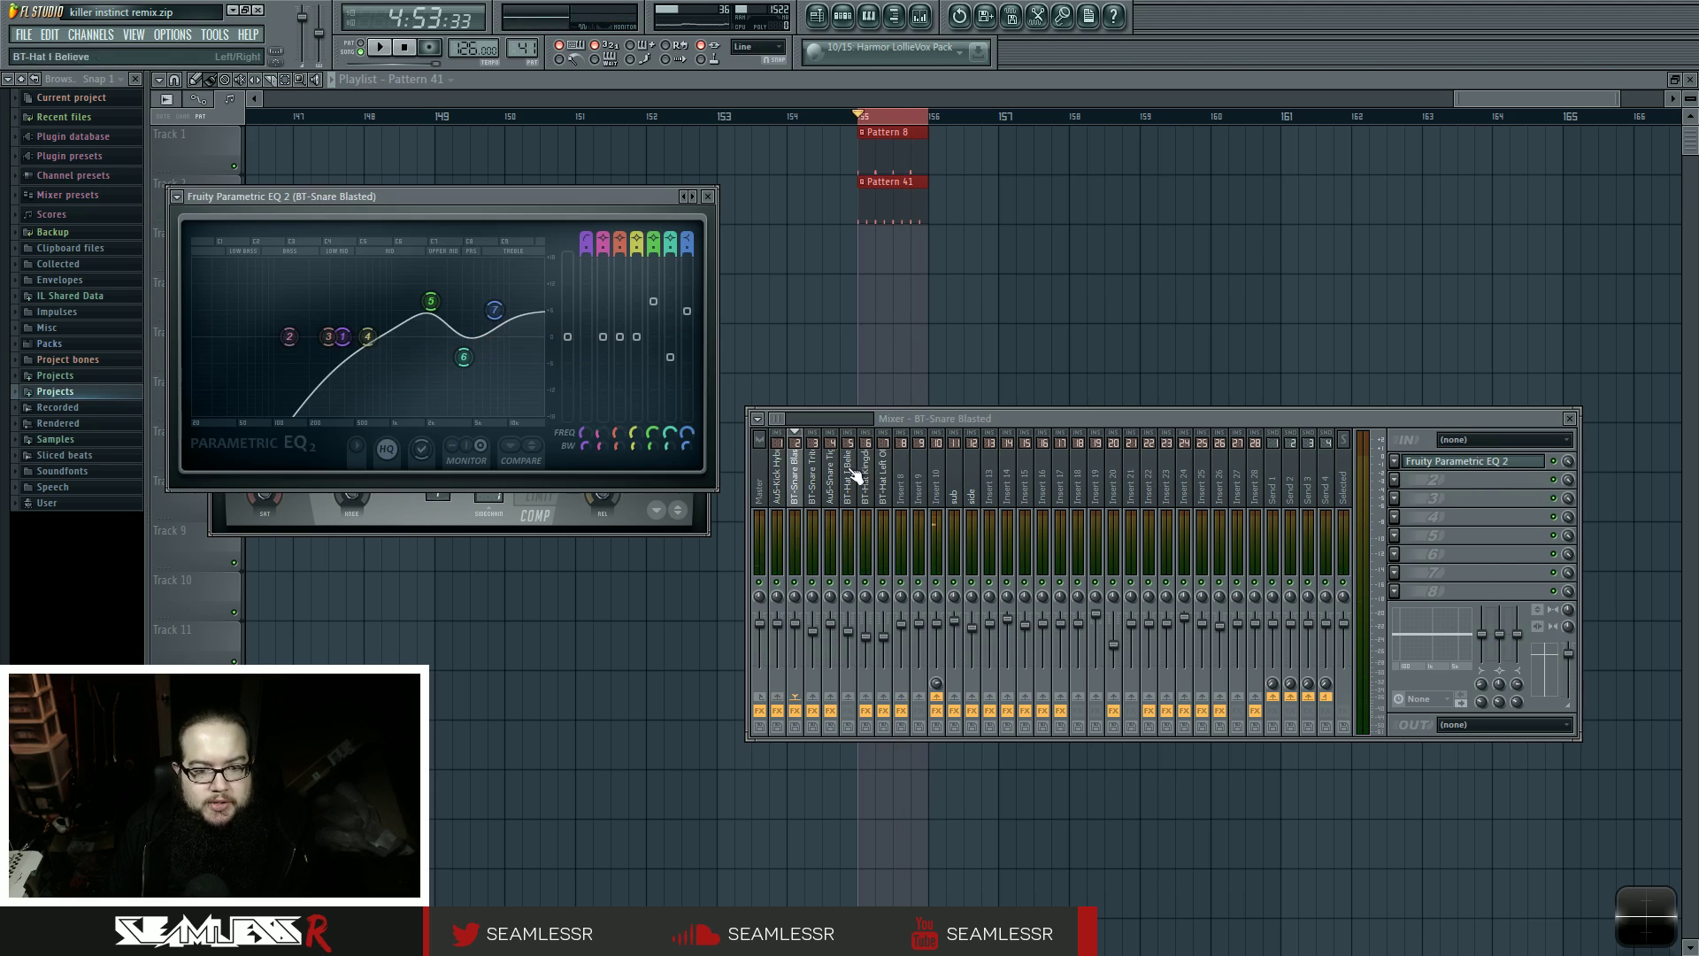
{"action": "left_click", "coordinate": [815, 478]}
{"action": "left_click", "coordinate": [1520, 469]}
{"action": "key", "text": "Right"}
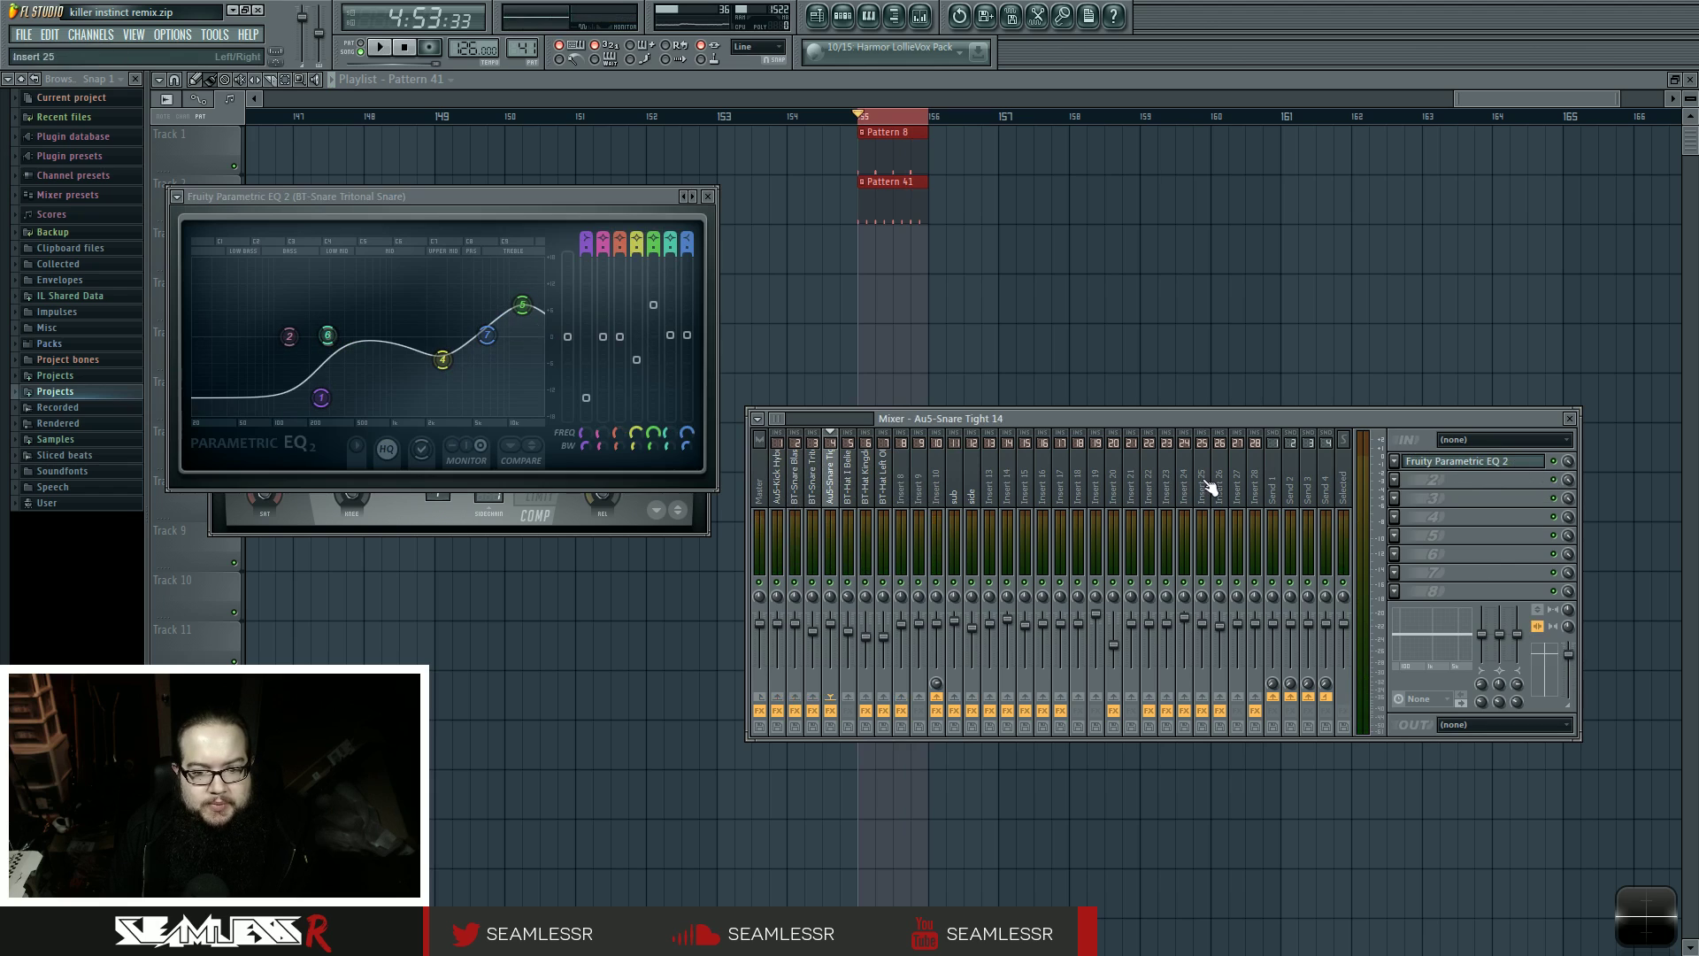
{"action": "left_click", "coordinate": [1452, 462]}
{"action": "left_click", "coordinate": [812, 469]}
{"action": "left_click", "coordinate": [794, 469]}
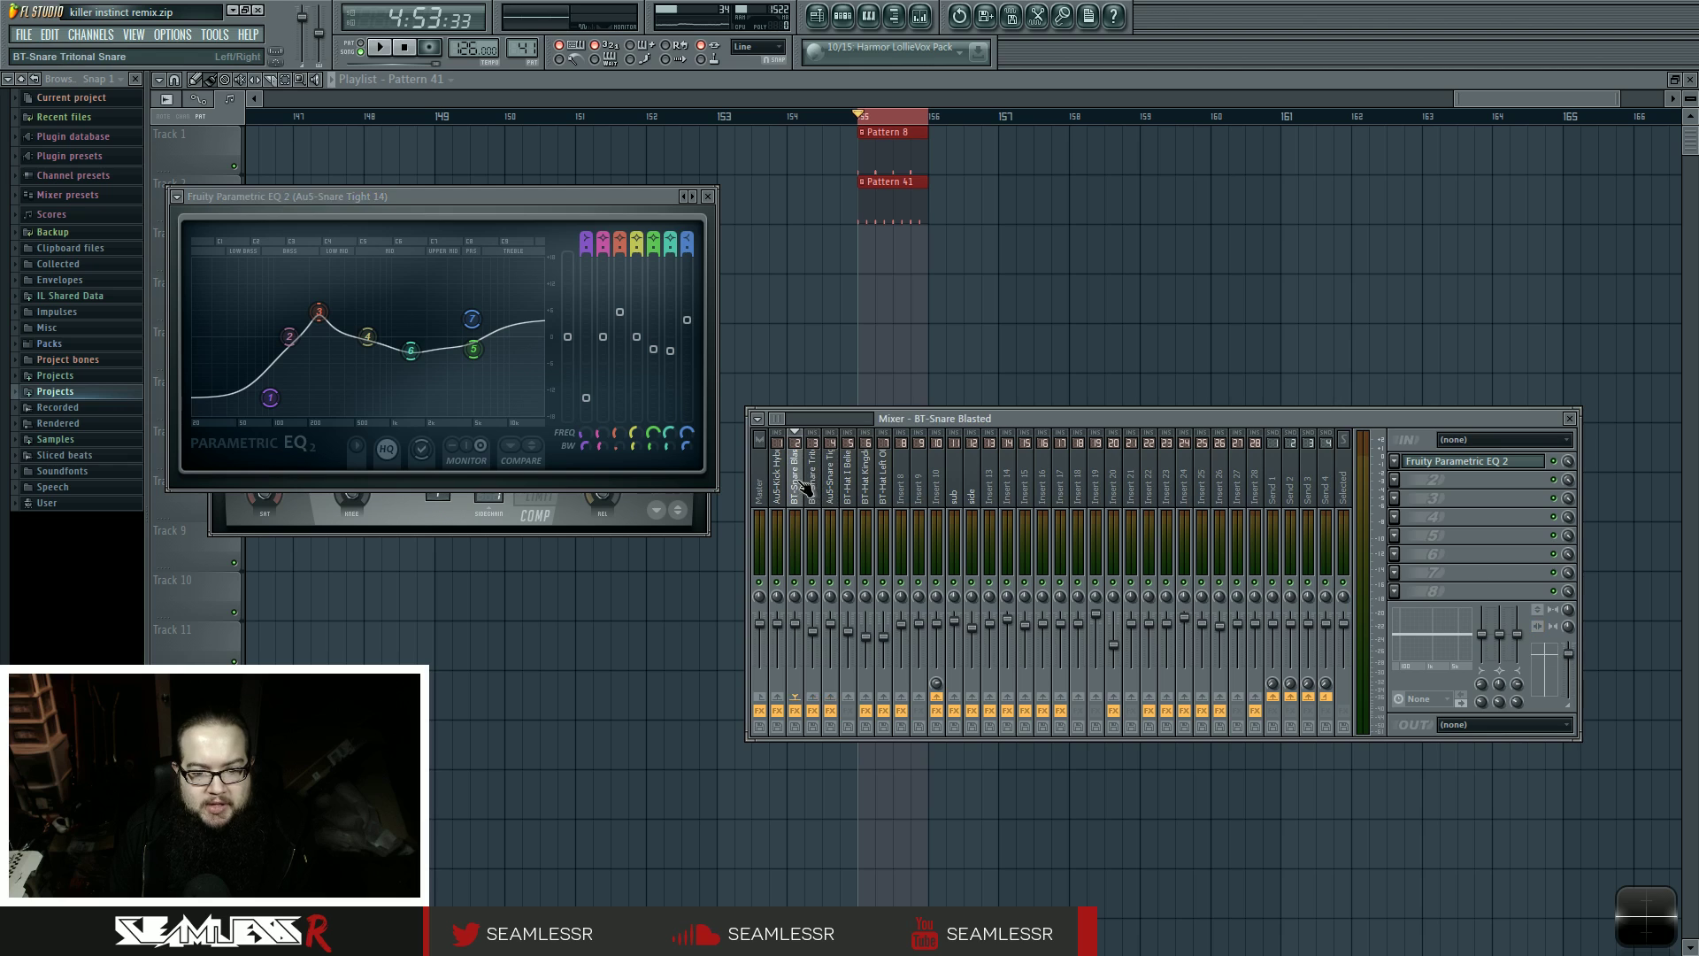
- Play the drum loop while viewing the Parametric EQ 2 of BT-Snare Blasted and BT-Snare Tritonal Snare
{"action": "key", "text": "space"}
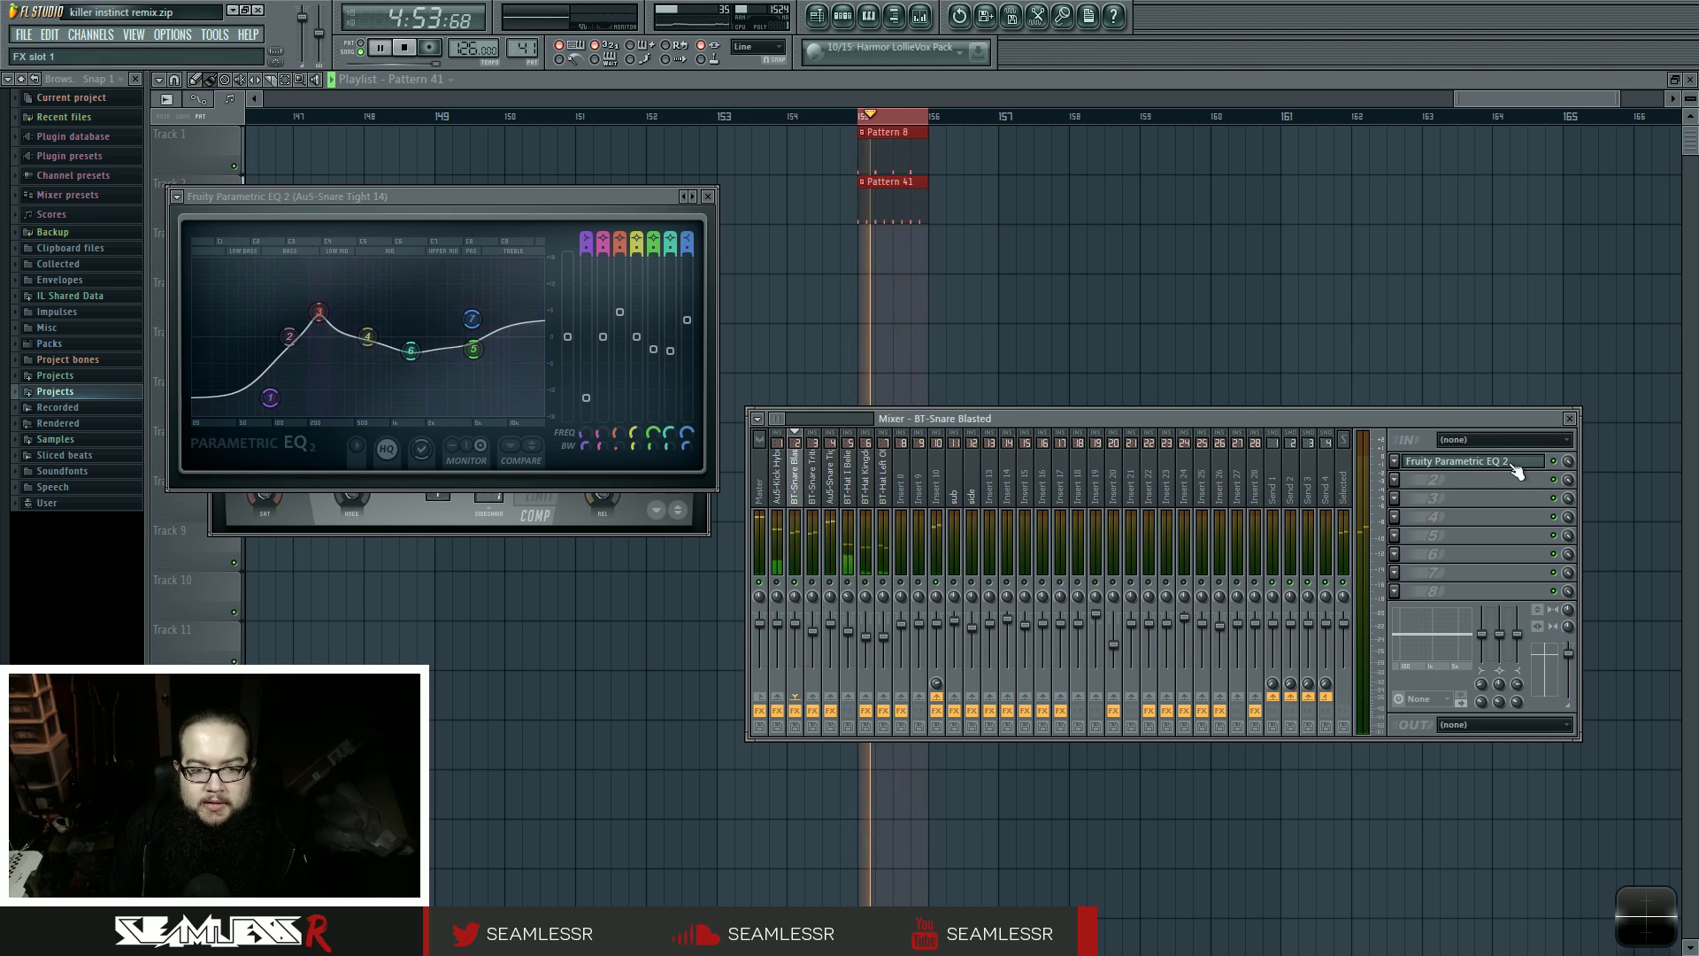
{"action": "left_click", "coordinate": [1466, 461]}
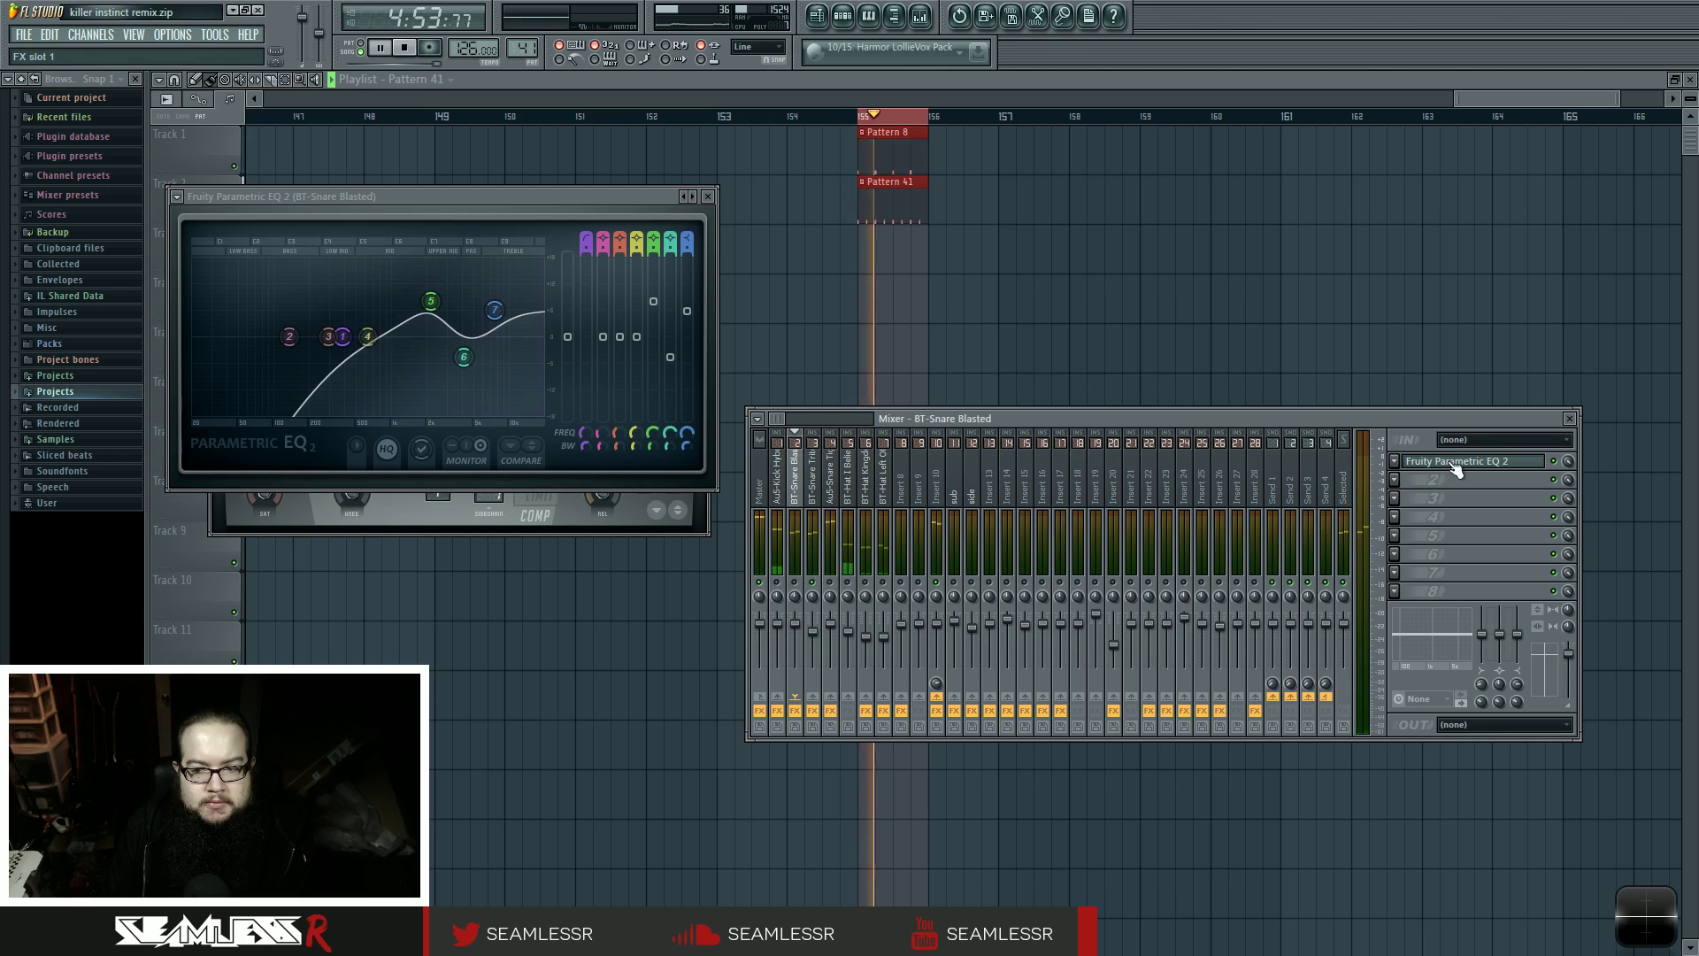
{"action": "left_click", "coordinate": [814, 469]}
{"action": "left_click", "coordinate": [1440, 462]}
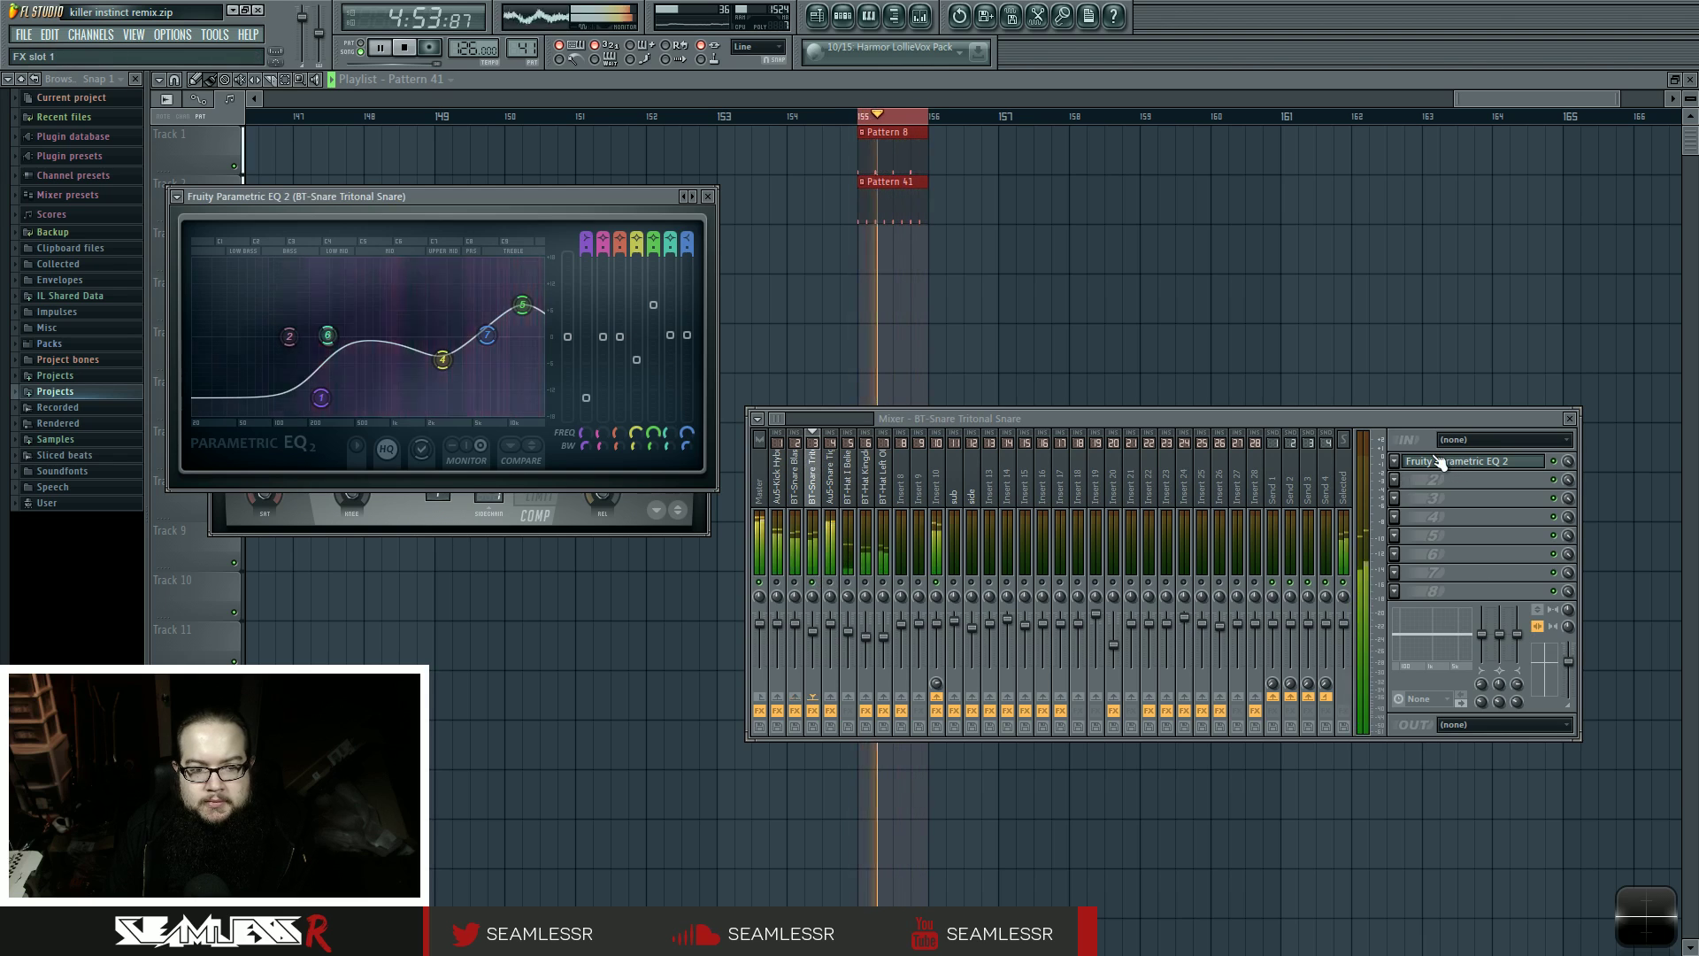
{"action": "key", "text": "space"}
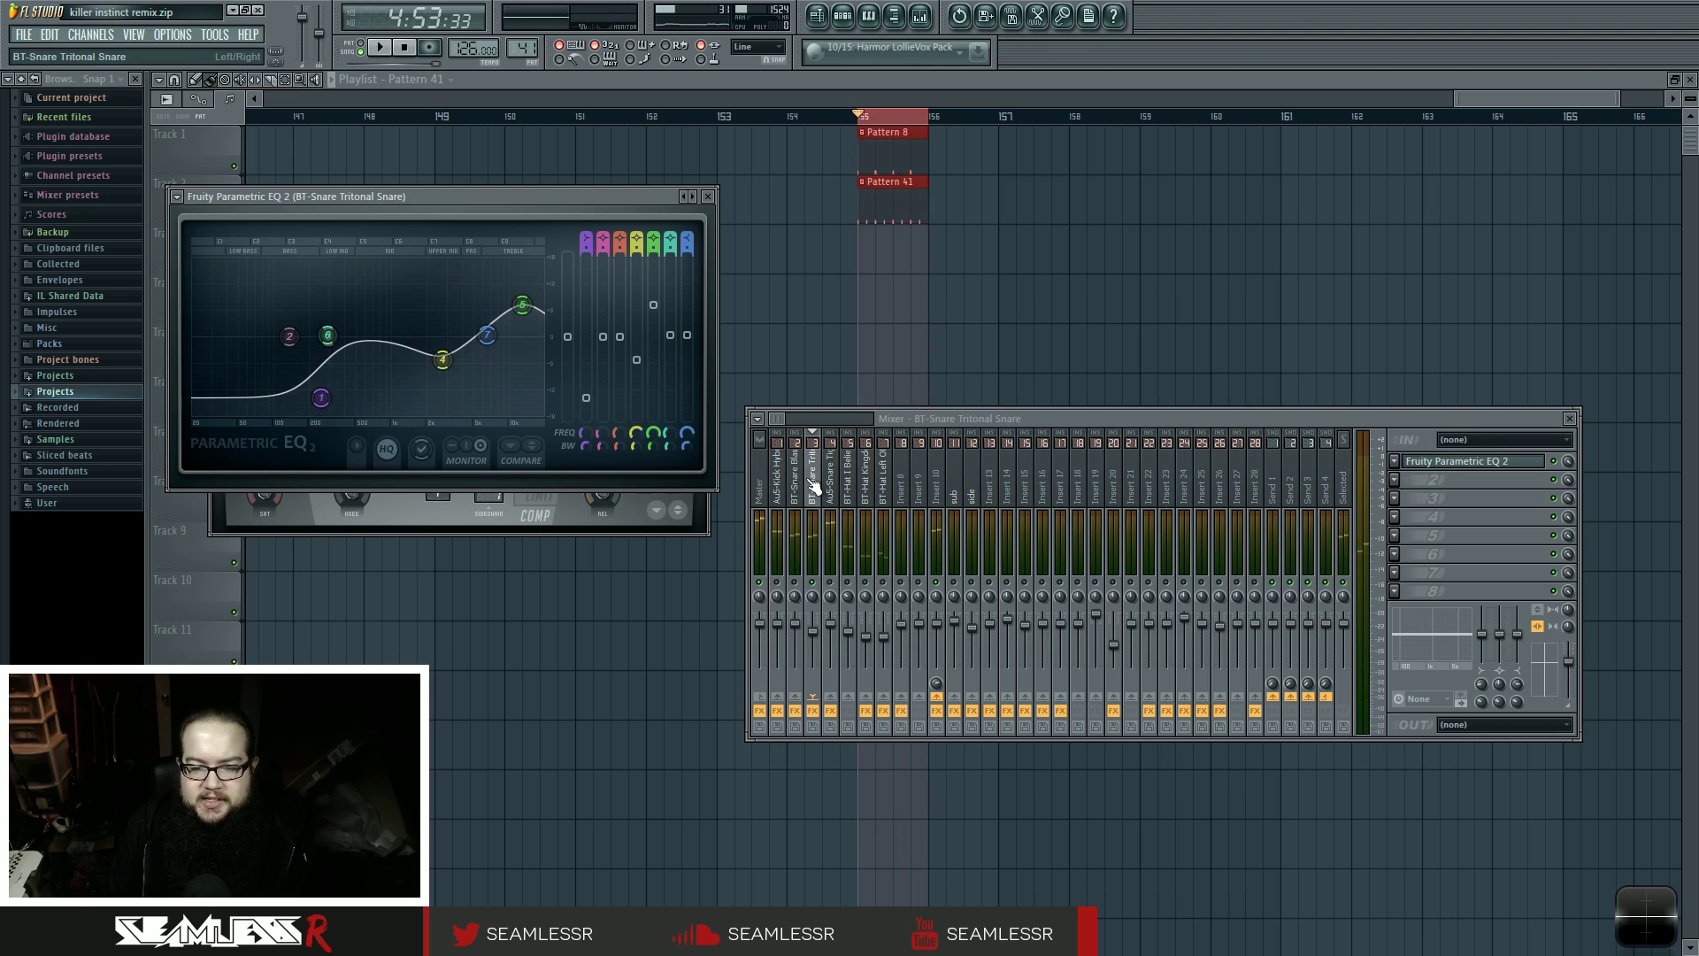
- Examine the BT-Snare Blasted sample in its channel settings, opened from the Pattern 41 step sequencer, and close the sequencer
{"action": "left_click", "coordinate": [842, 15]}
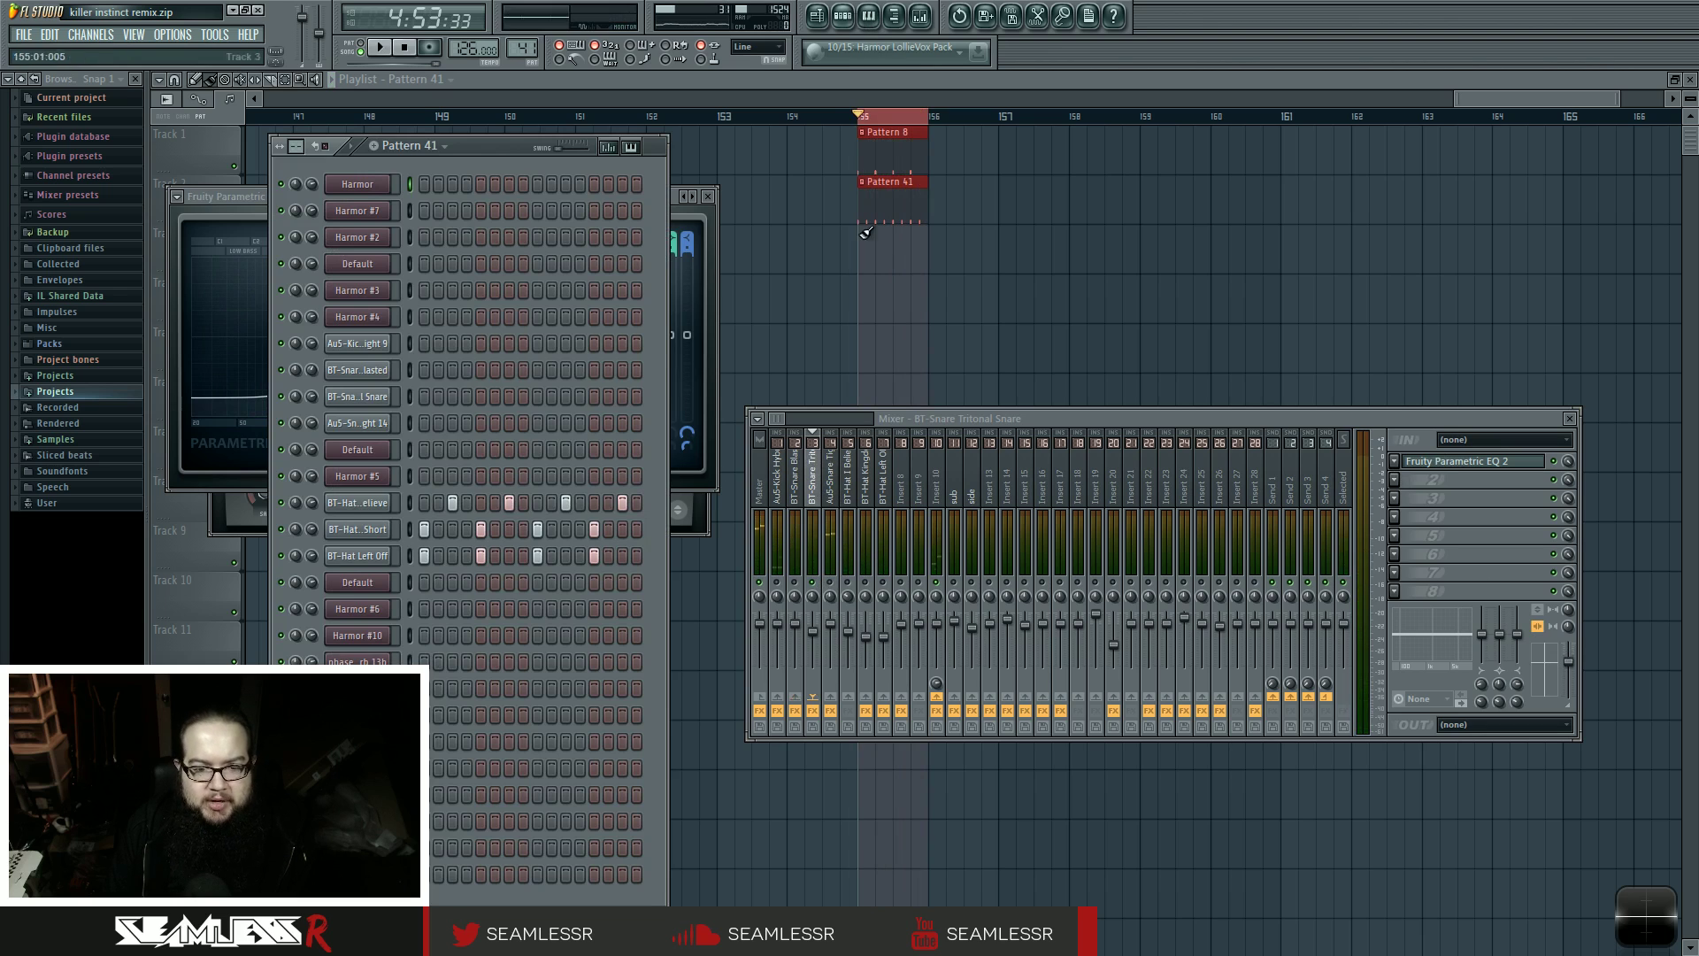
{"action": "left_click", "coordinate": [359, 371]}
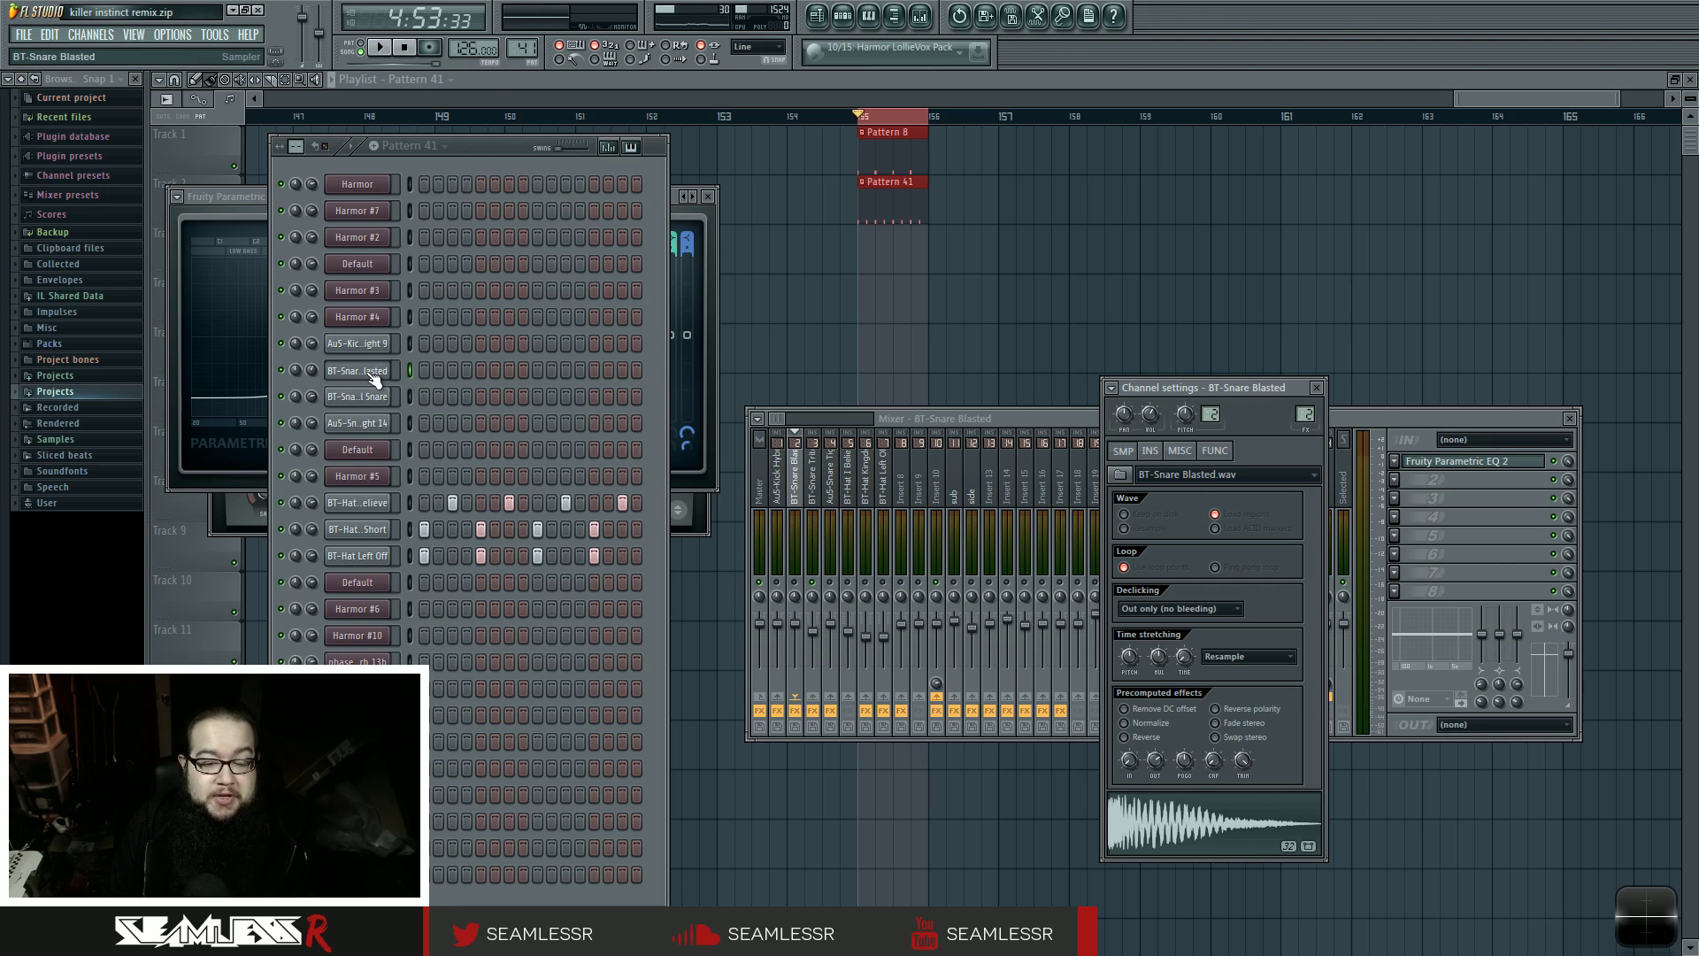
{"action": "left_click_drag", "start_coordinate": [474, 145], "coordinate": [479, 139]}
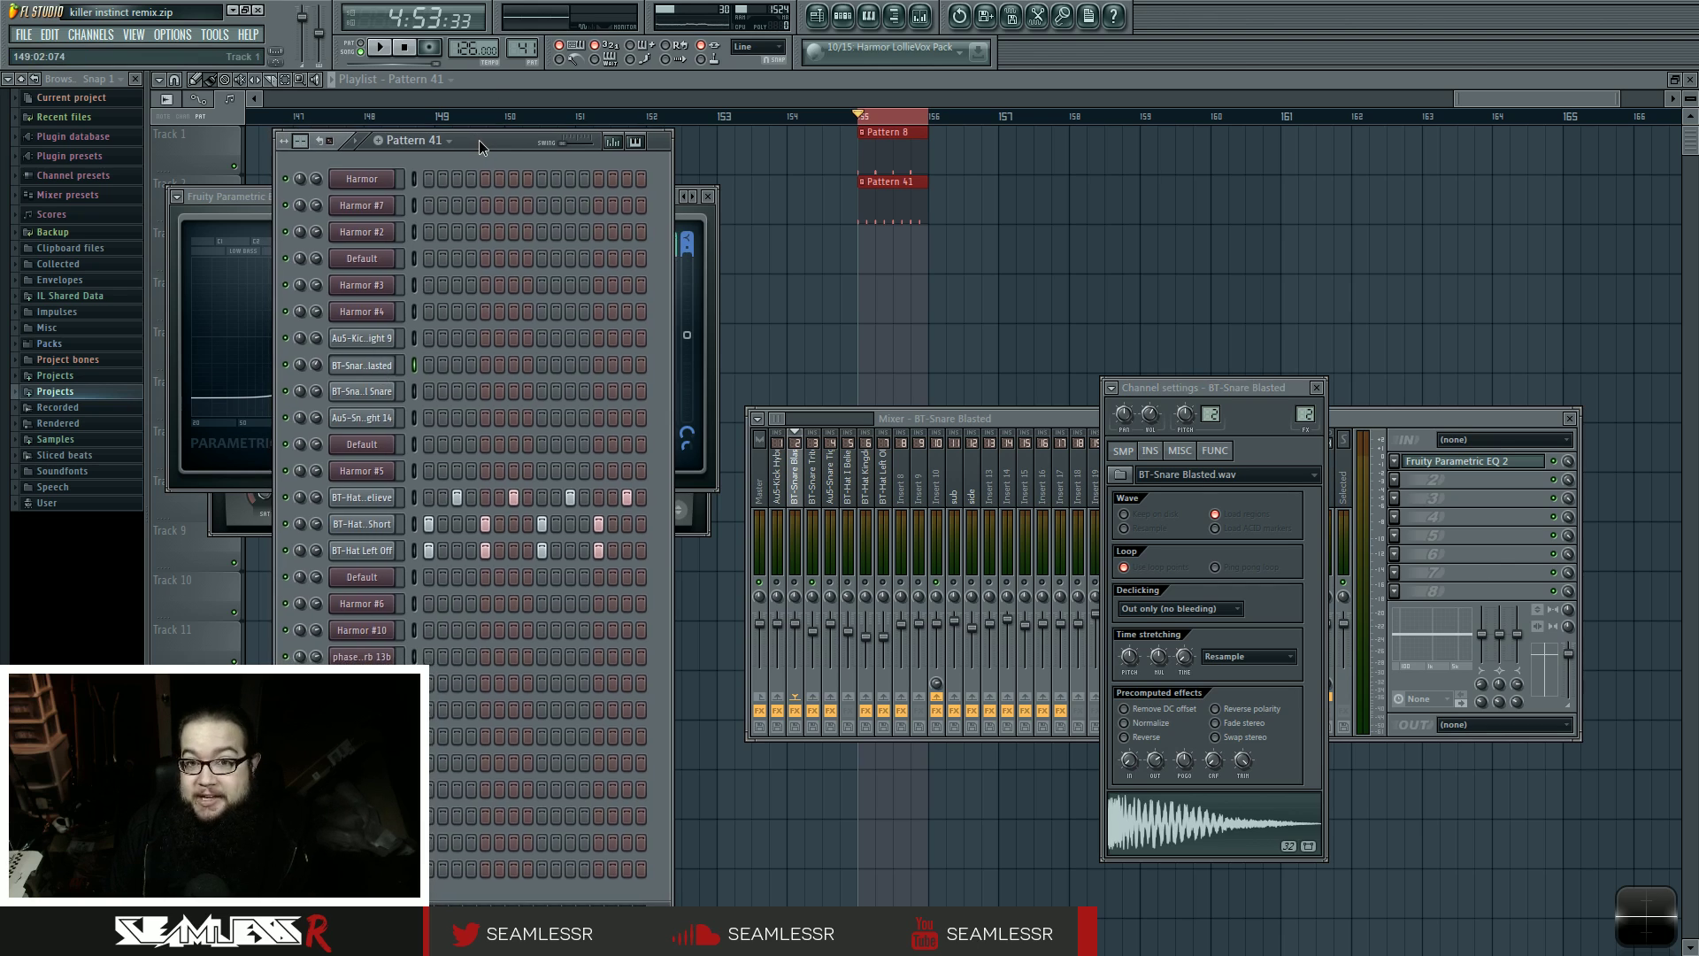
{"action": "left_click", "coordinate": [845, 18]}
- Move band 2 of the BT-Snare Tritonal Snare EQ to 601 Hz and close the open Parametric EQ 2 windows
{"action": "left_click_drag", "start_coordinate": [754, 177], "coordinate": [938, 188]}
{"action": "left_click_drag", "start_coordinate": [609, 325], "coordinate": [690, 339]}
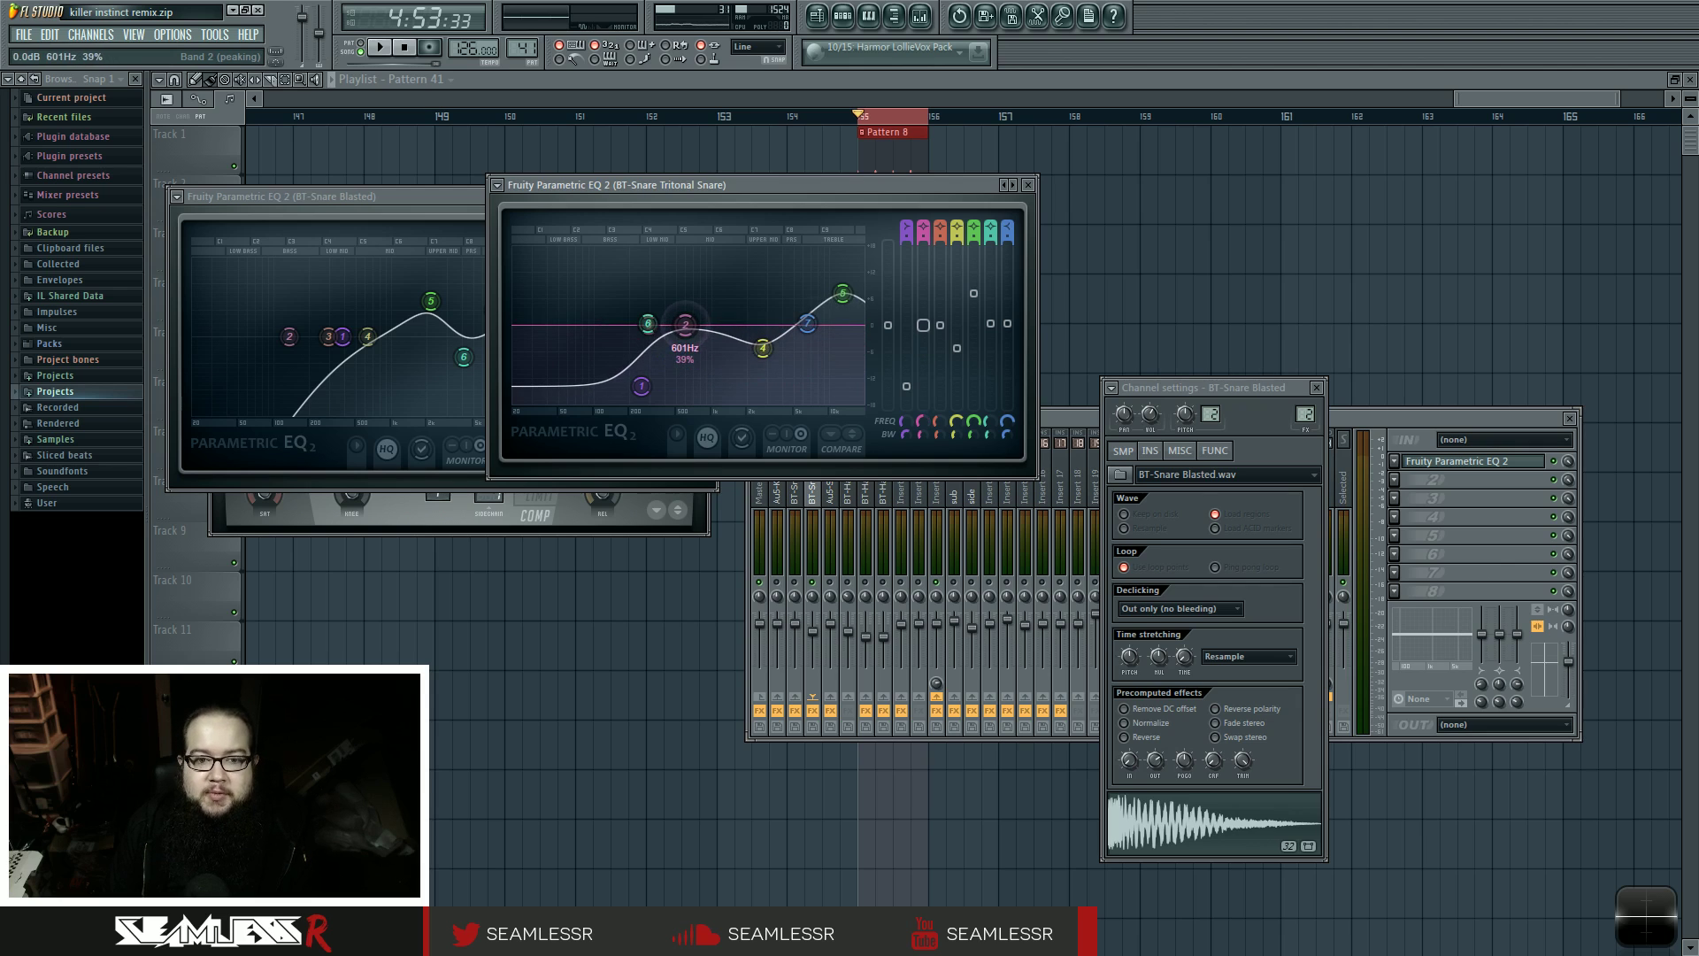
{"action": "left_click", "coordinate": [1027, 185]}
{"action": "left_click", "coordinate": [708, 197]}
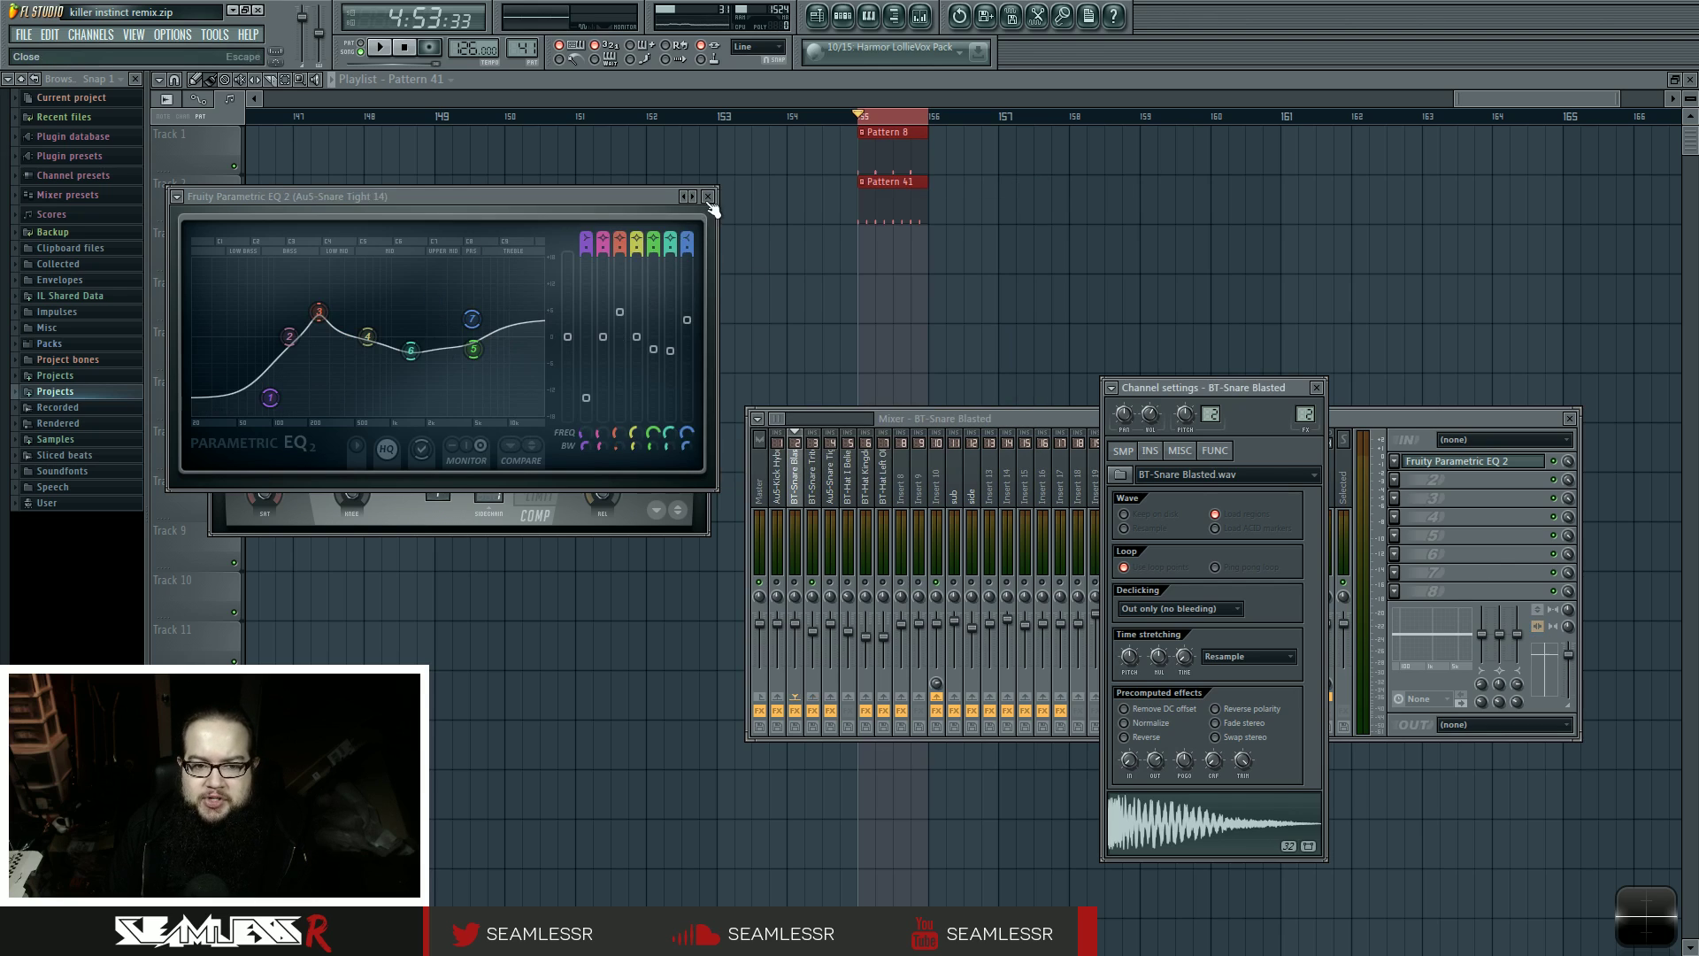
{"action": "left_click", "coordinate": [709, 198]}
{"action": "left_click", "coordinate": [708, 197]}
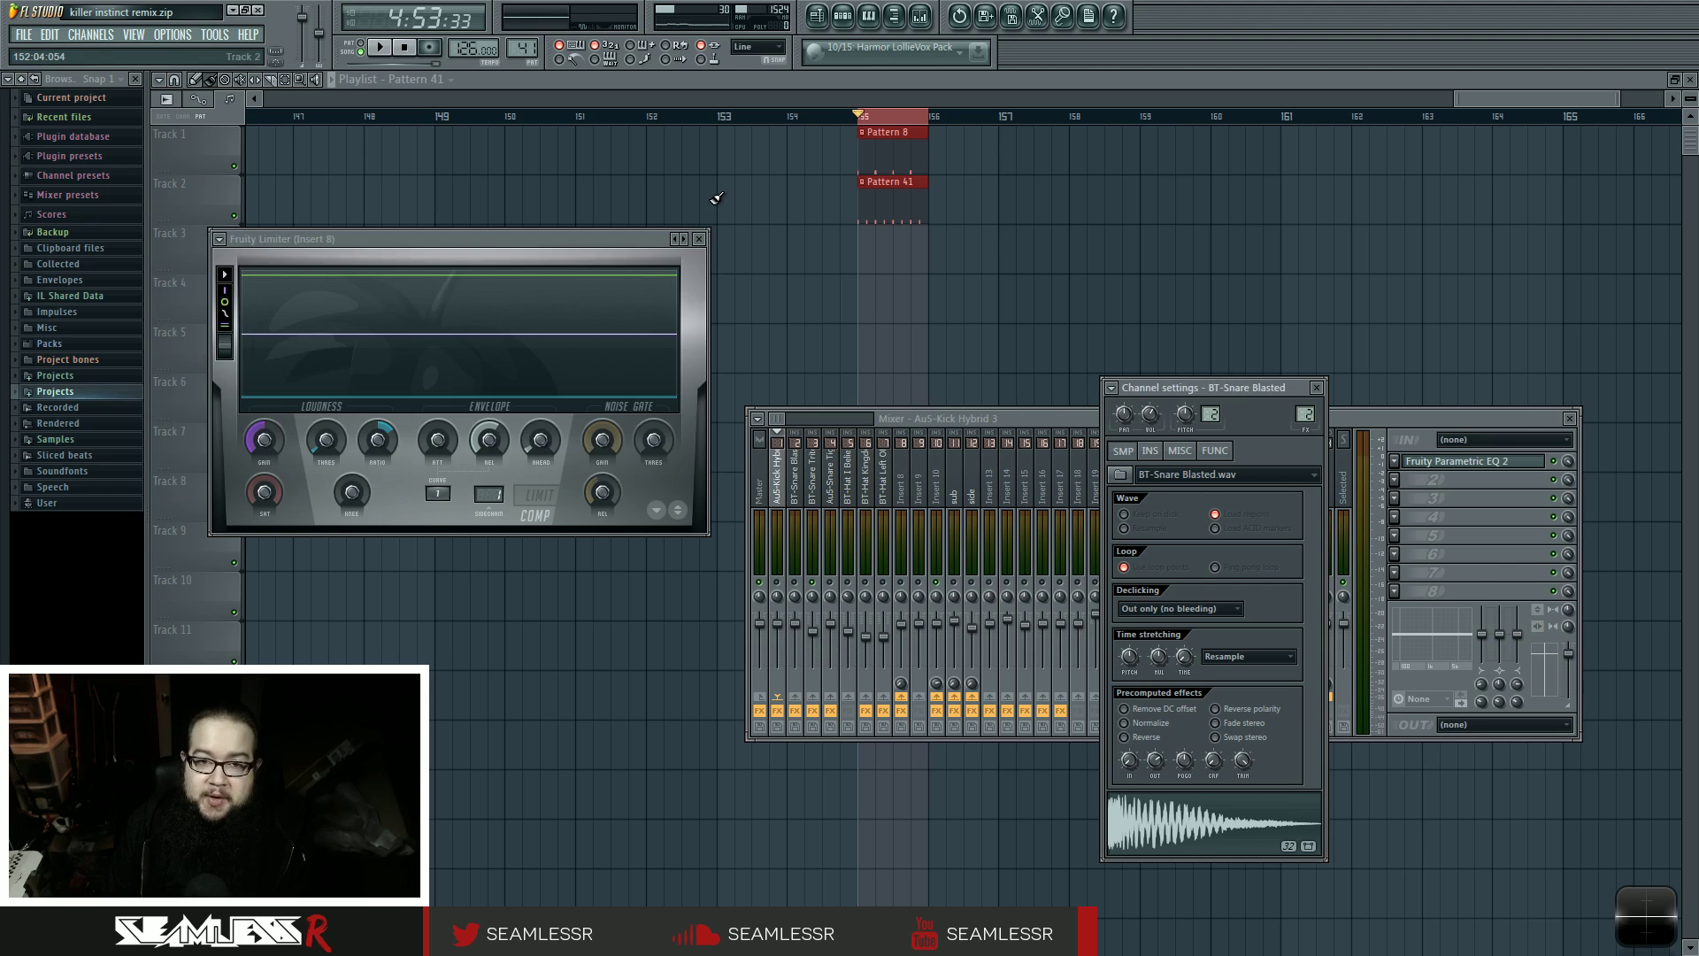
- Browse the Snares samples in the Drums folder of Packs, preview Grv Snareclap 08, and collapse the Snares folder
{"action": "left_click", "coordinate": [114, 343]}
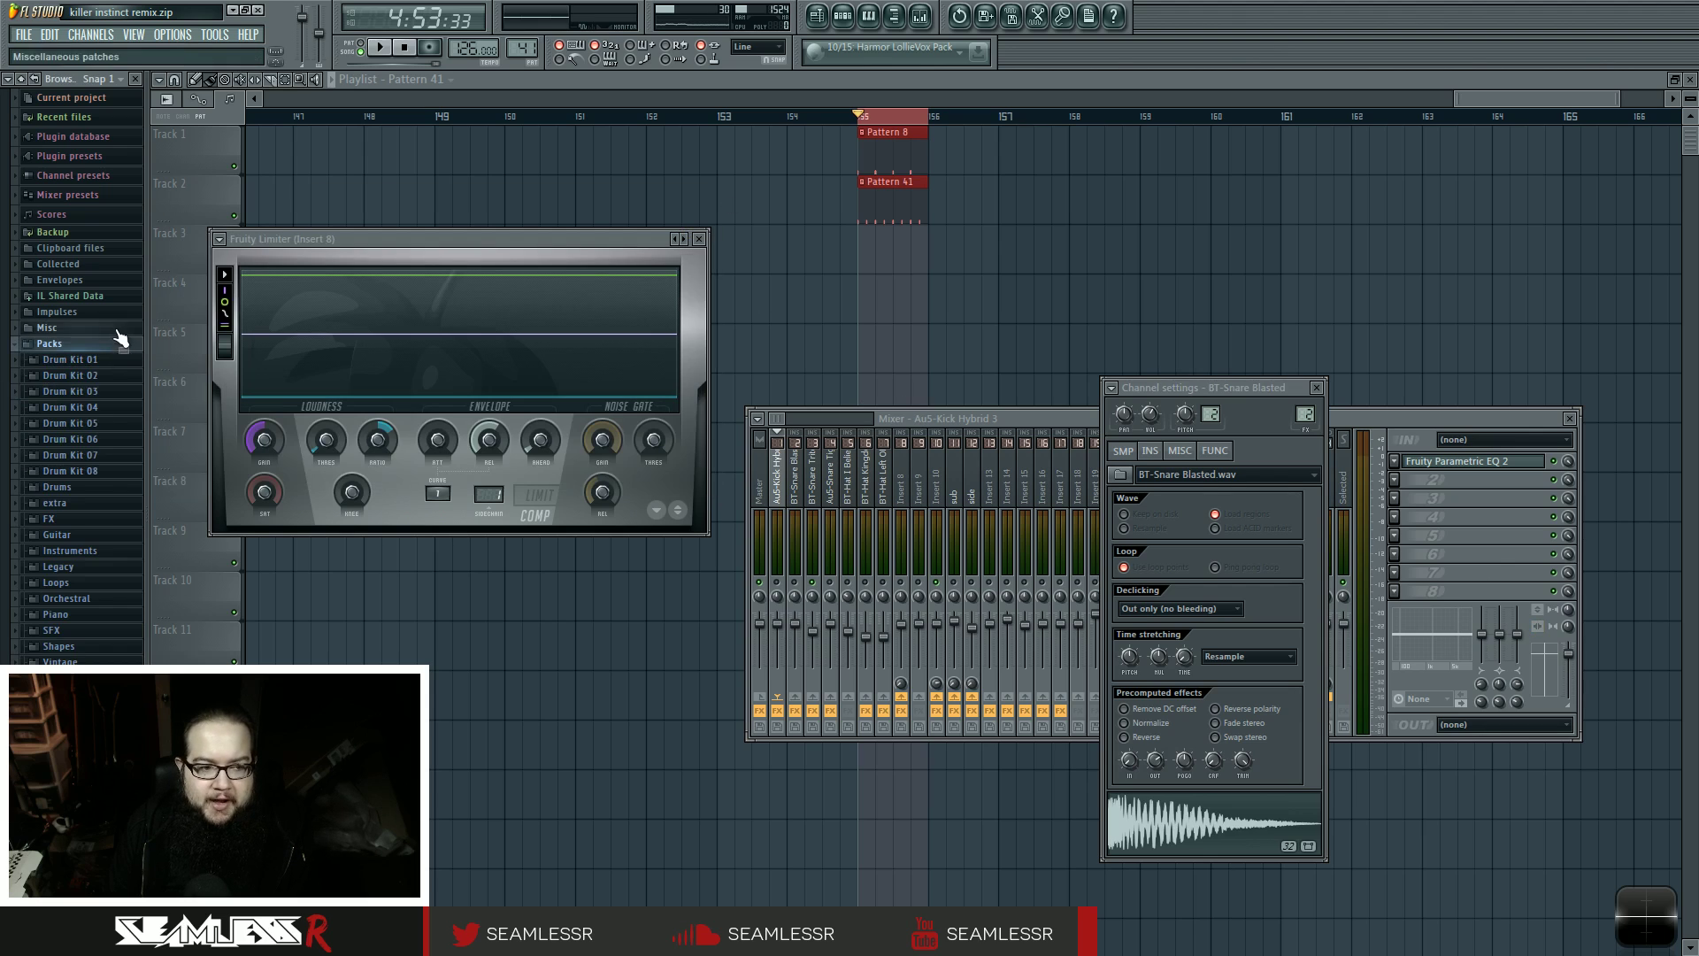
{"action": "left_click", "coordinate": [115, 488]}
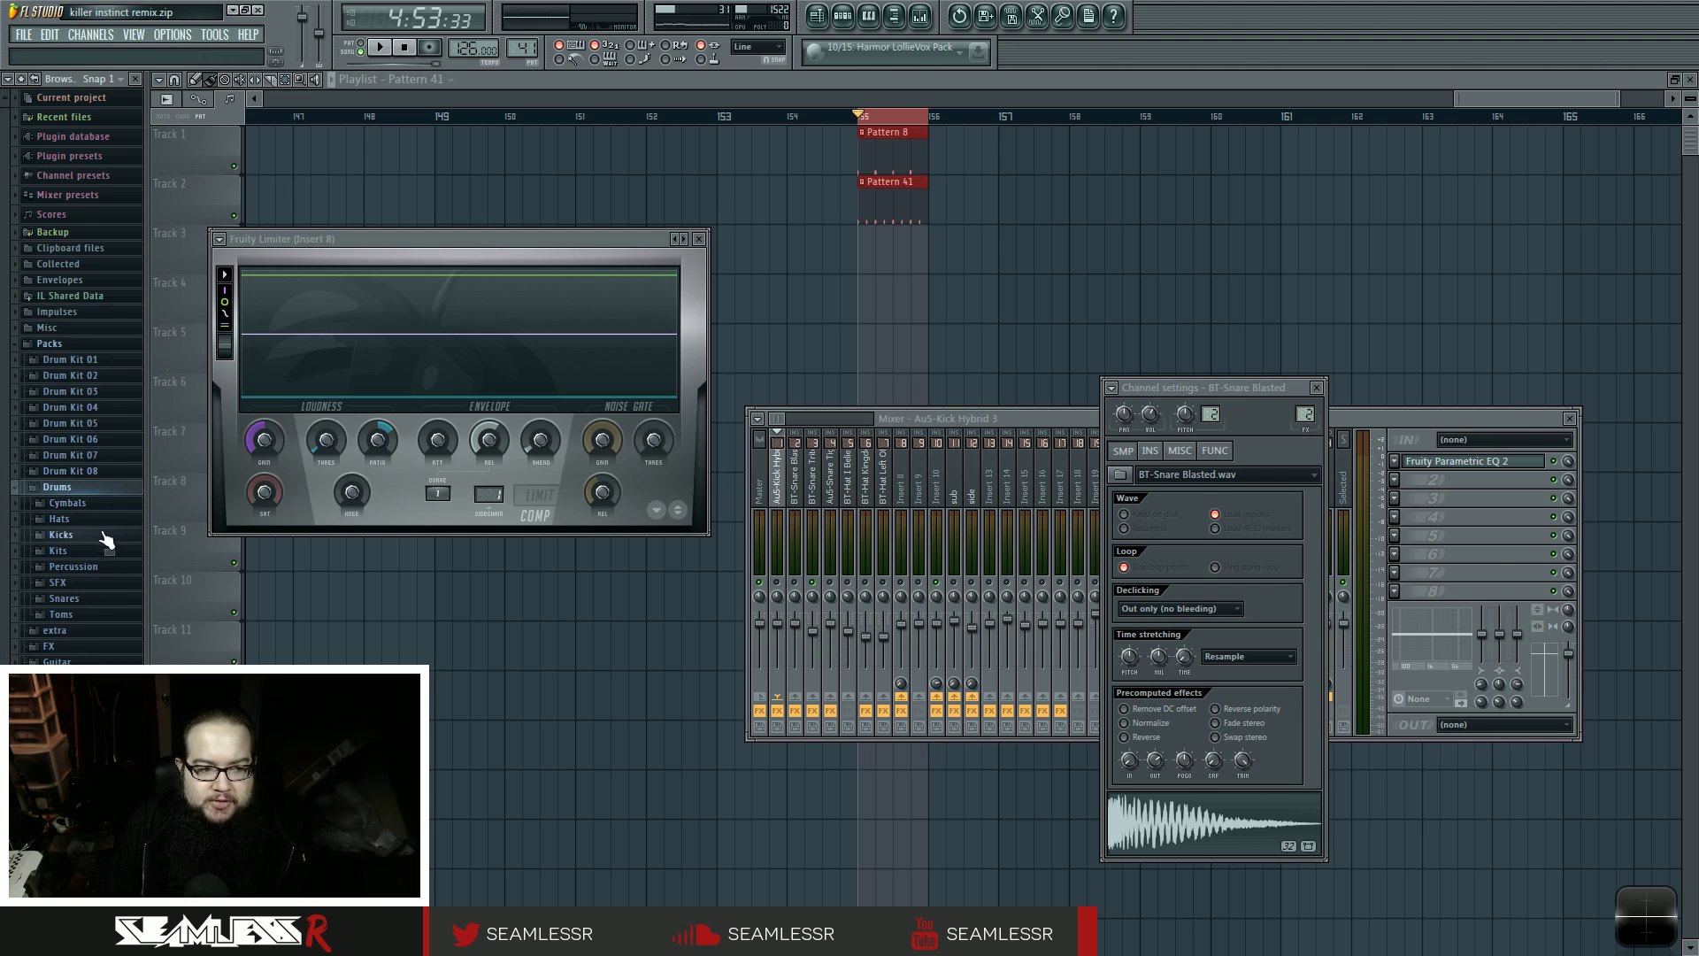
{"action": "left_click", "coordinate": [110, 599]}
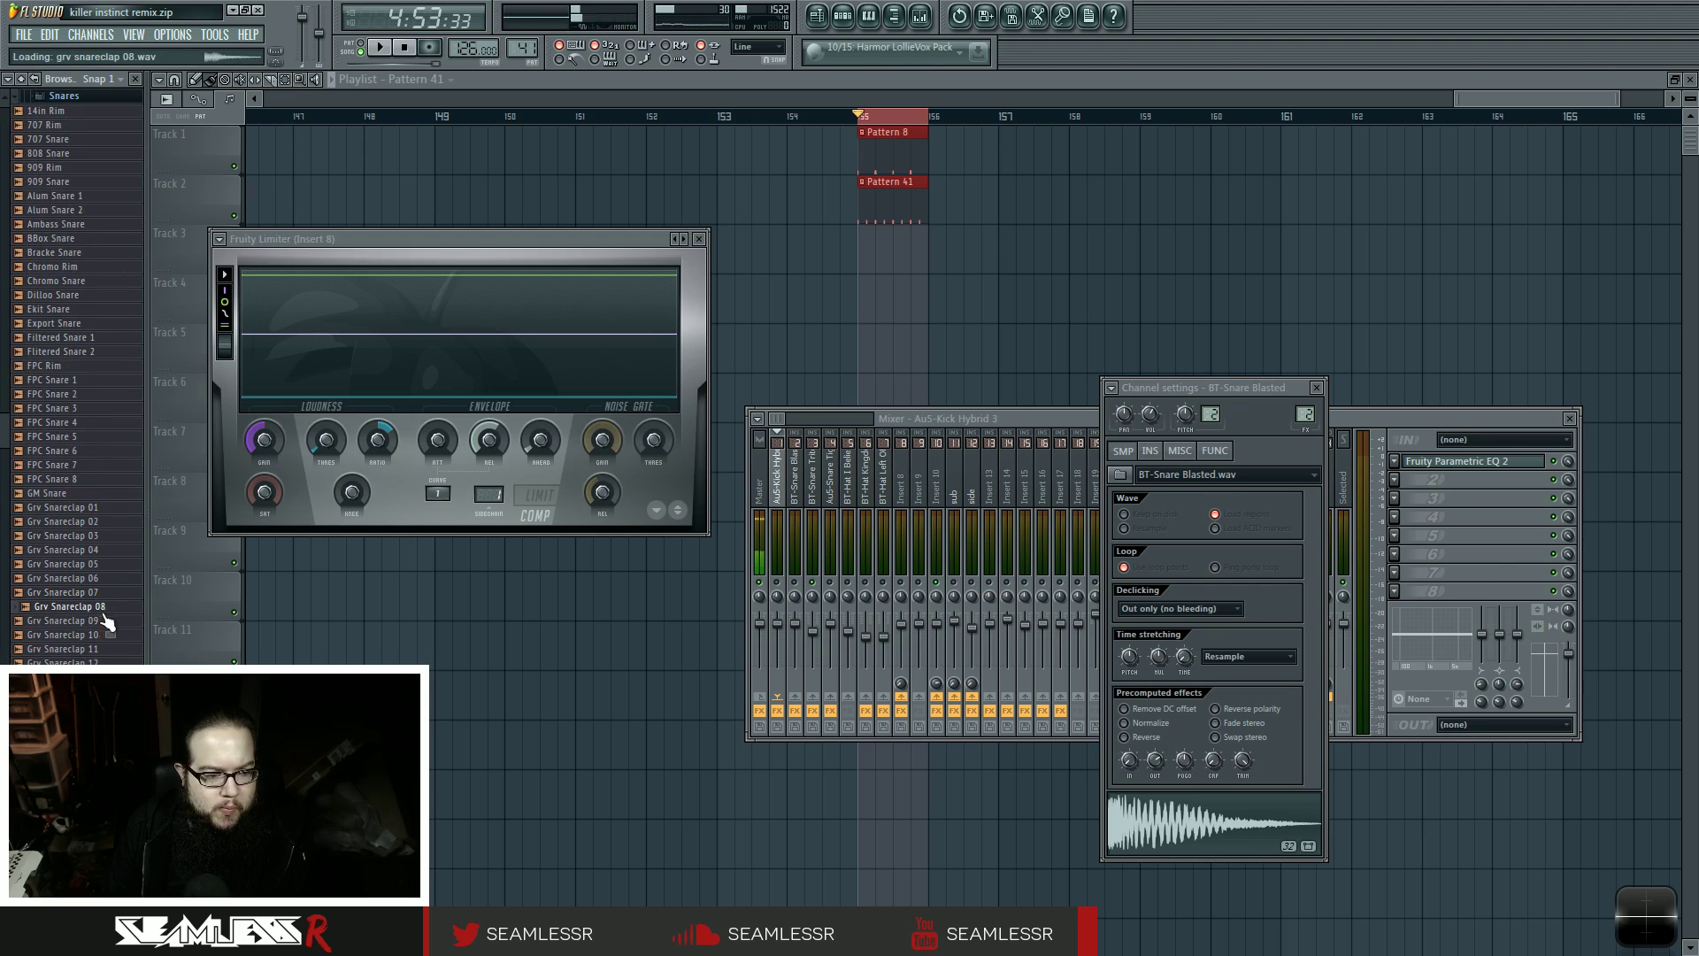
{"action": "scroll", "coordinate": [79, 380], "scroll_direction": "up", "scroll_amount": 5}
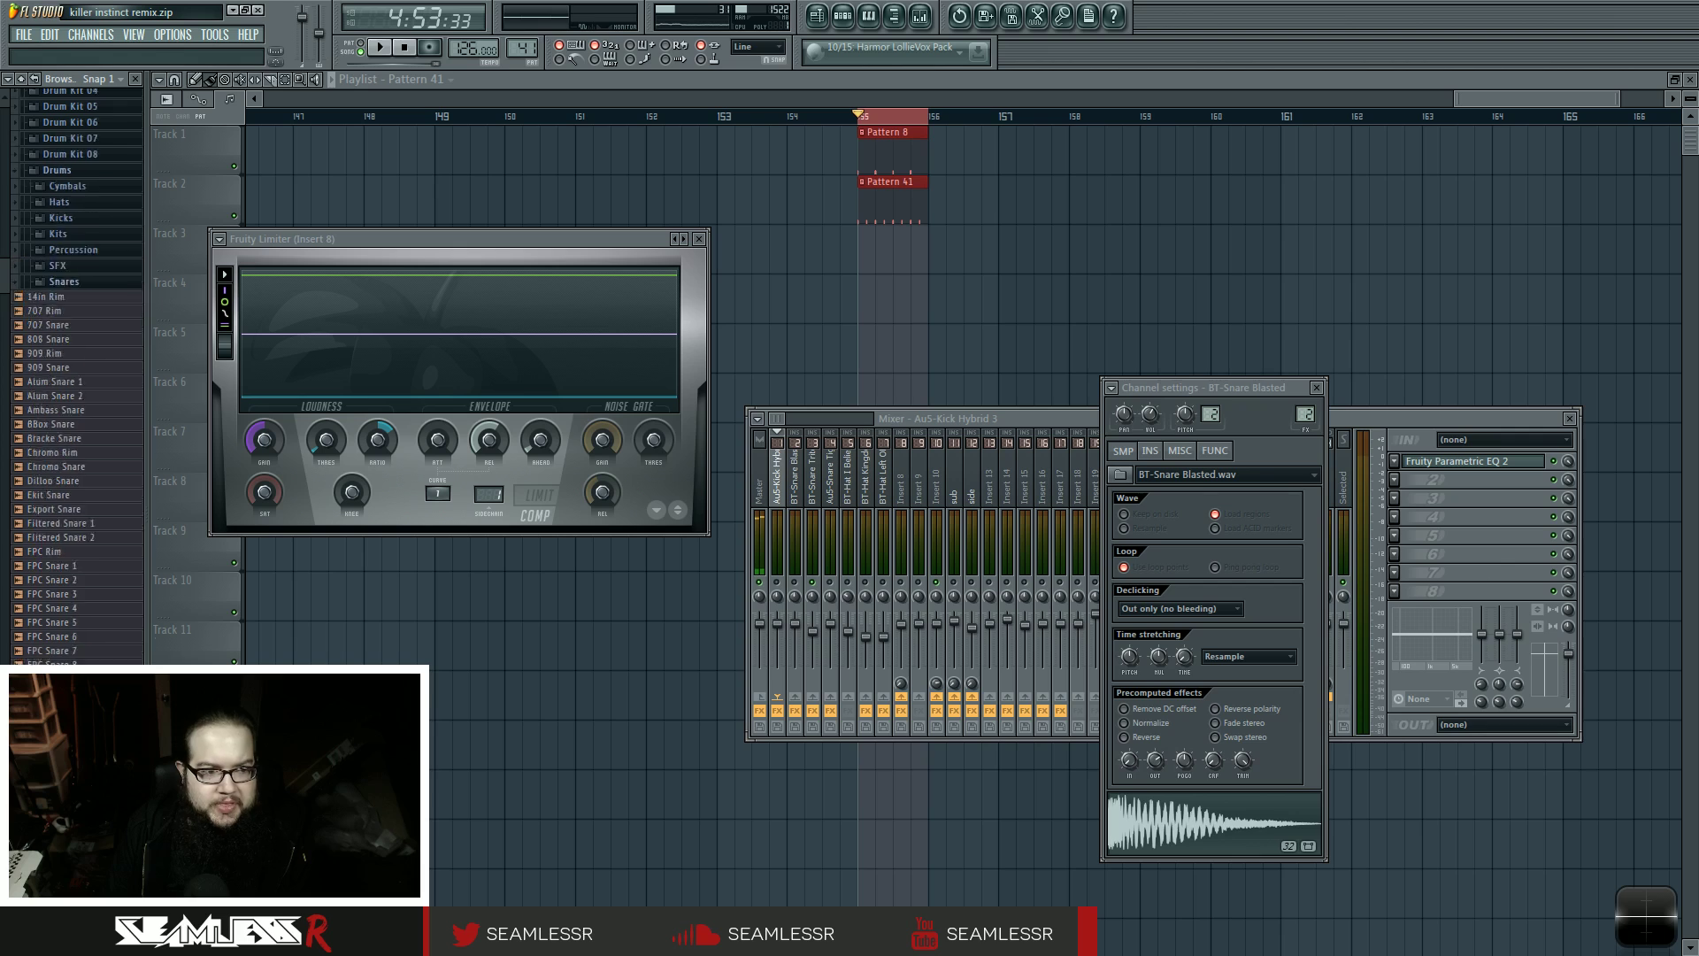
{"action": "left_click", "coordinate": [67, 351]}
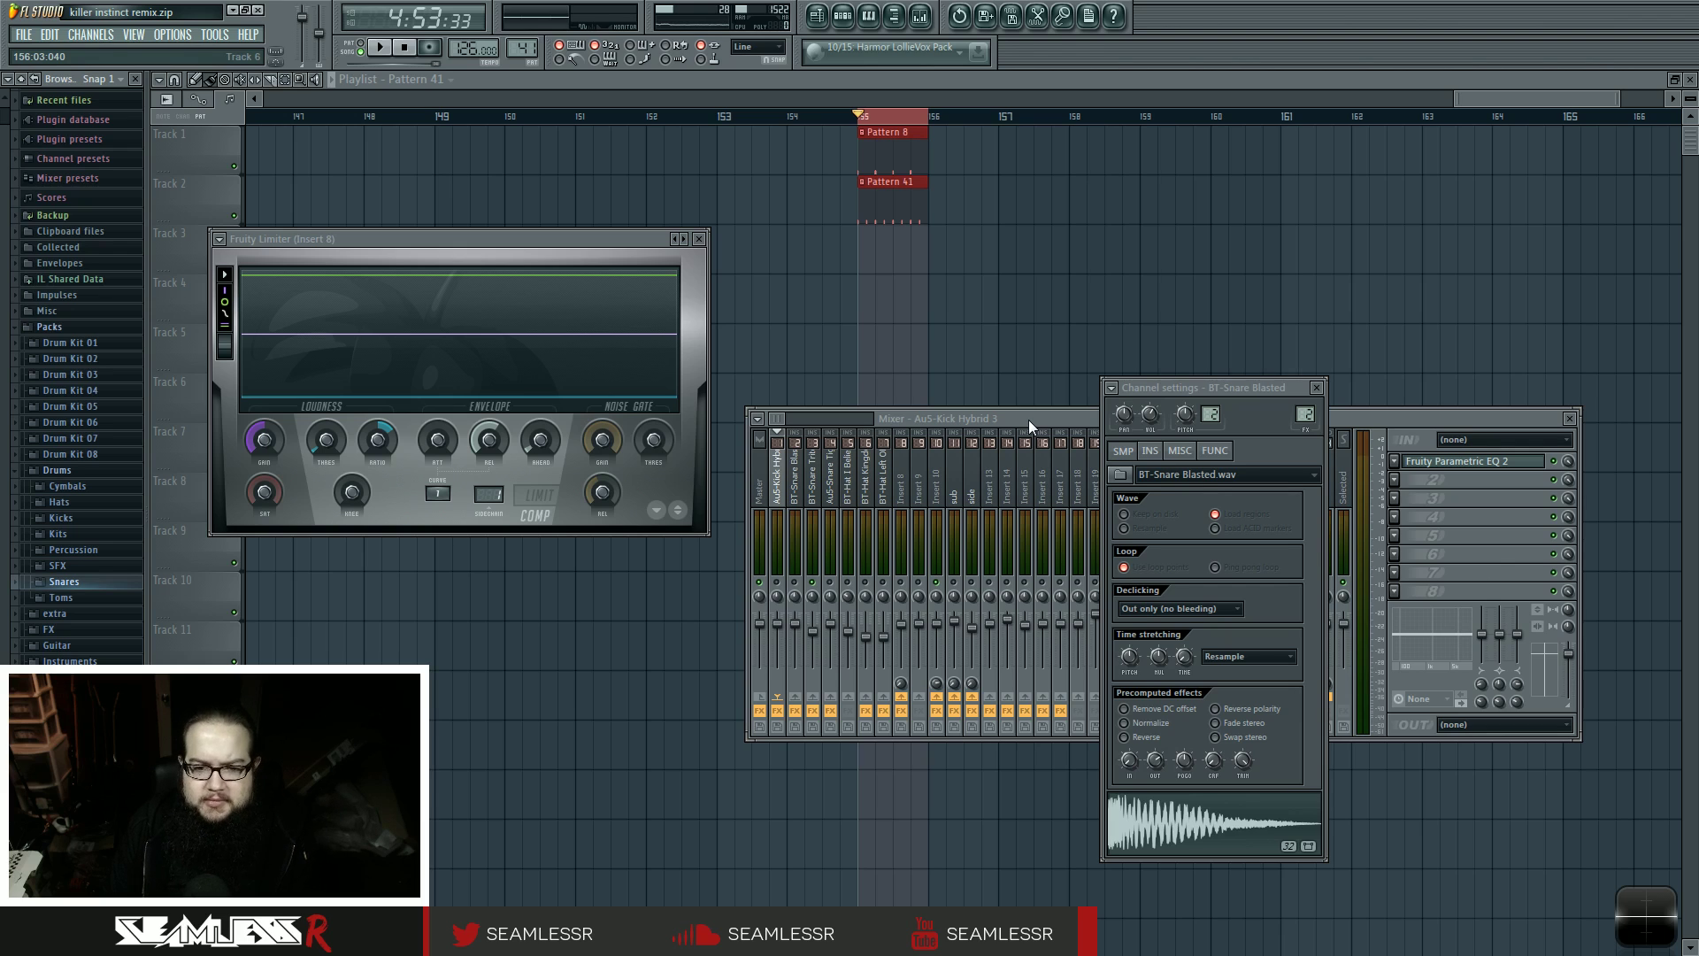
- Open the Au5-Snare Tight 14 channel settings and audition its sample repeatedly, toggling its mixer track's mute between plays
{"action": "left_click", "coordinate": [813, 495]}
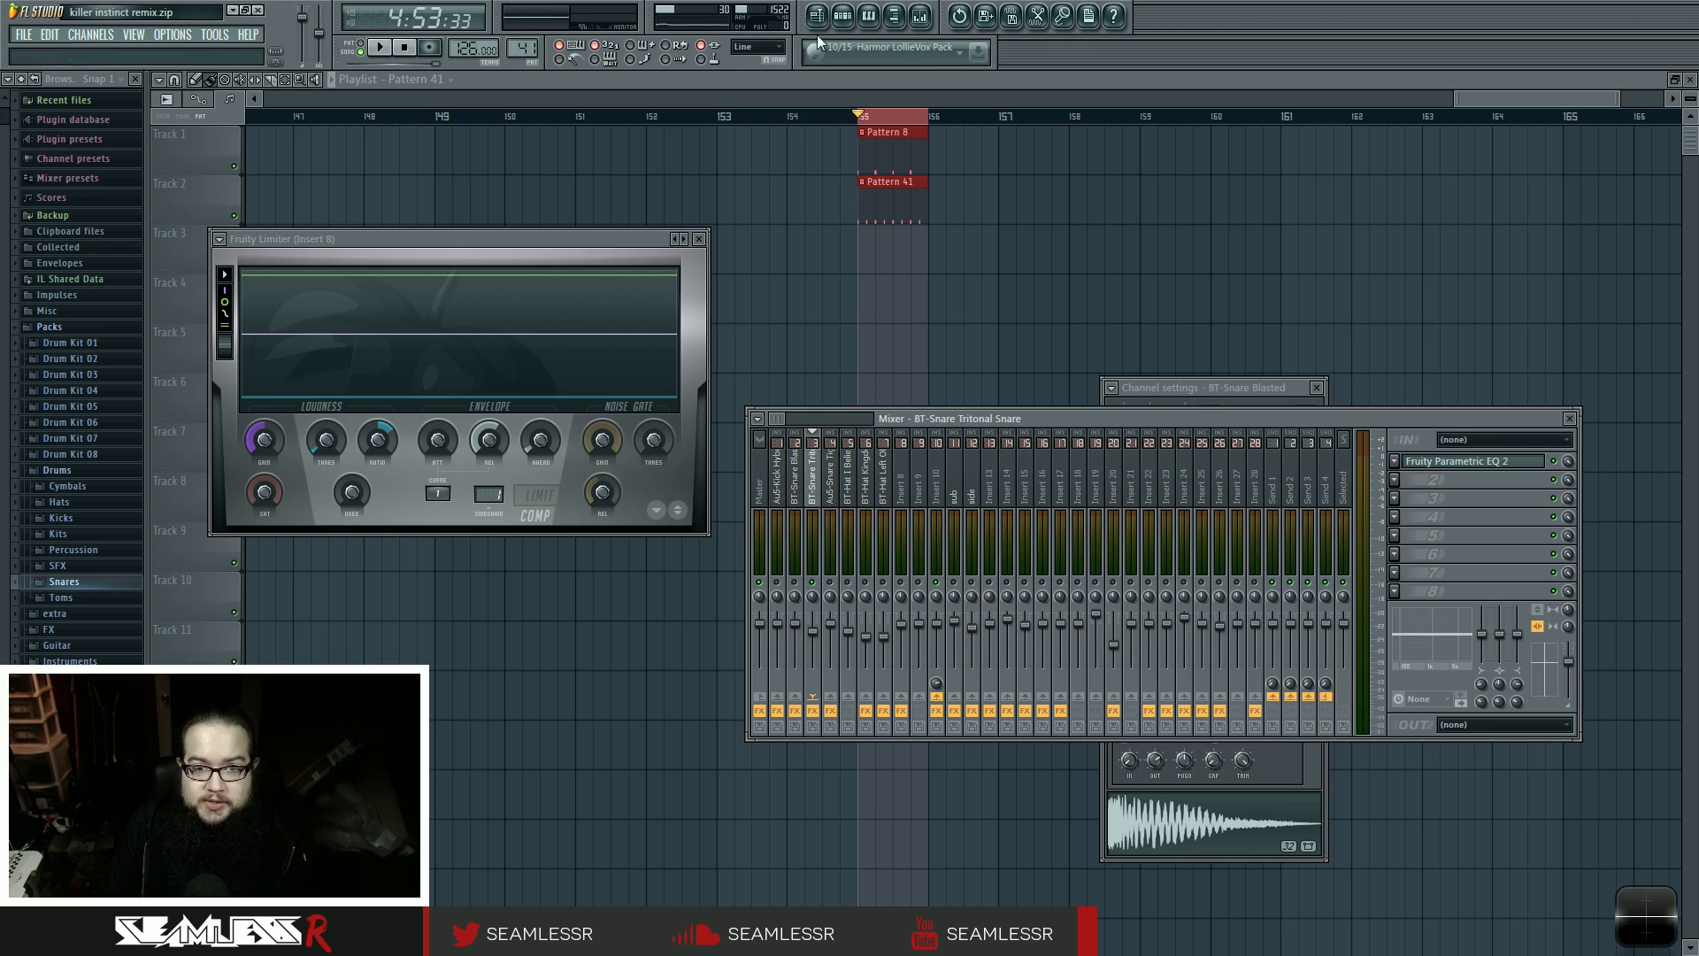
{"action": "left_click", "coordinate": [843, 15]}
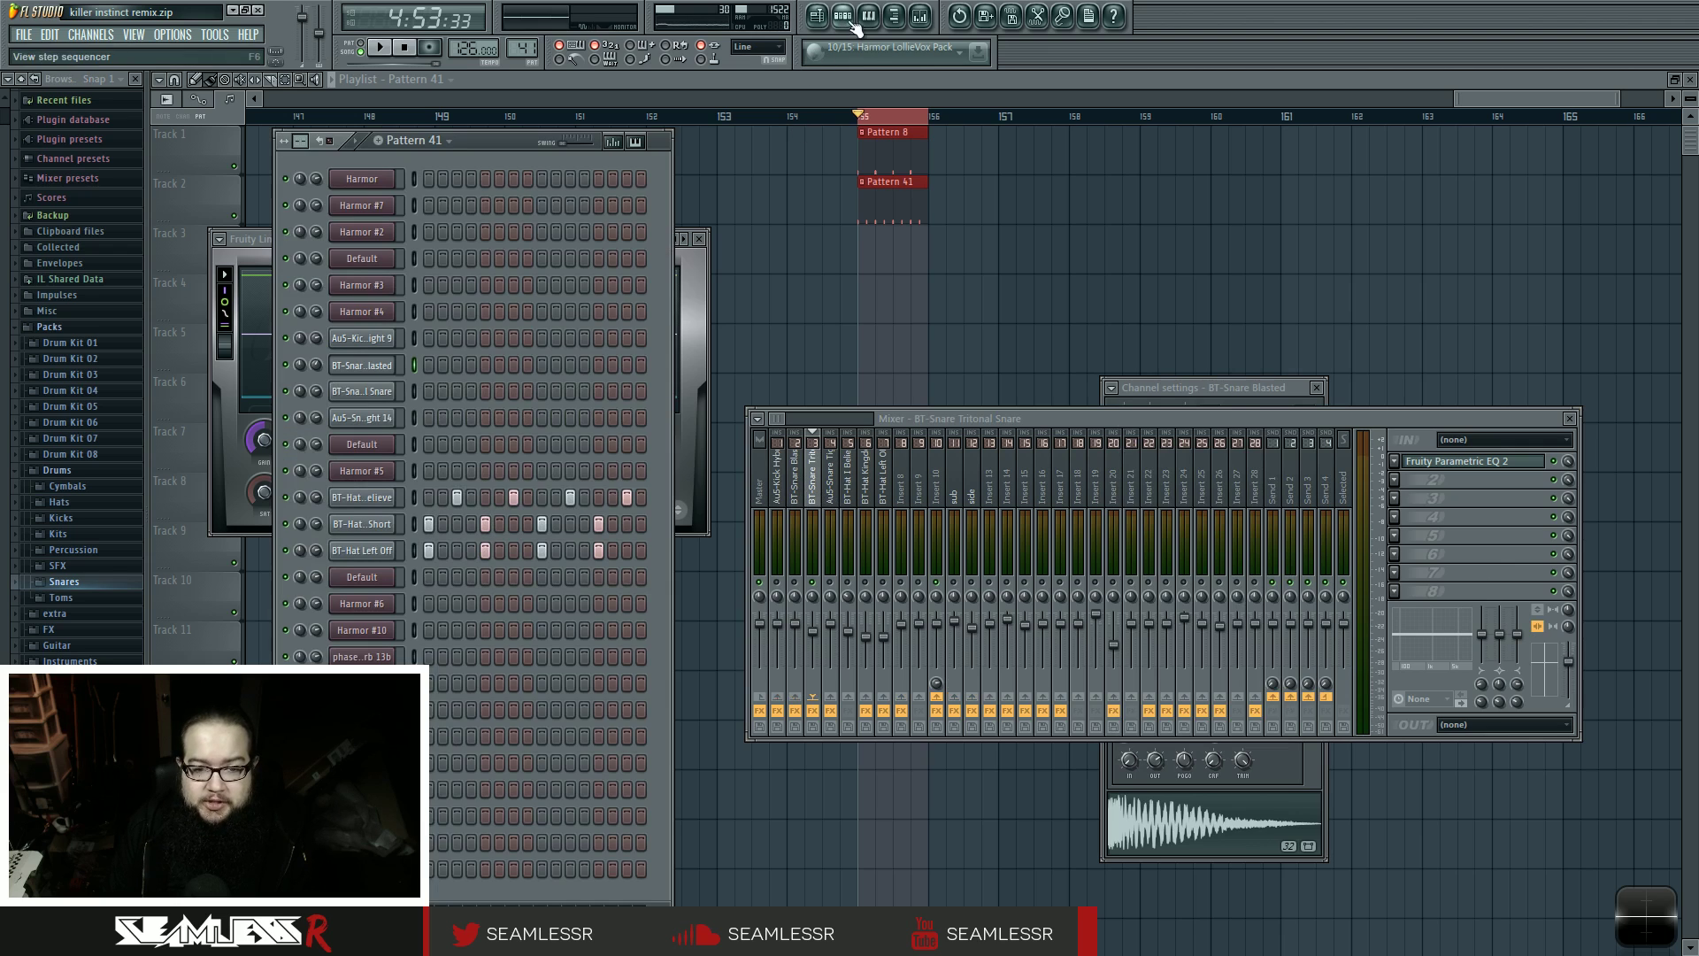
{"action": "left_click", "coordinate": [389, 419]}
{"action": "left_click", "coordinate": [1205, 838]}
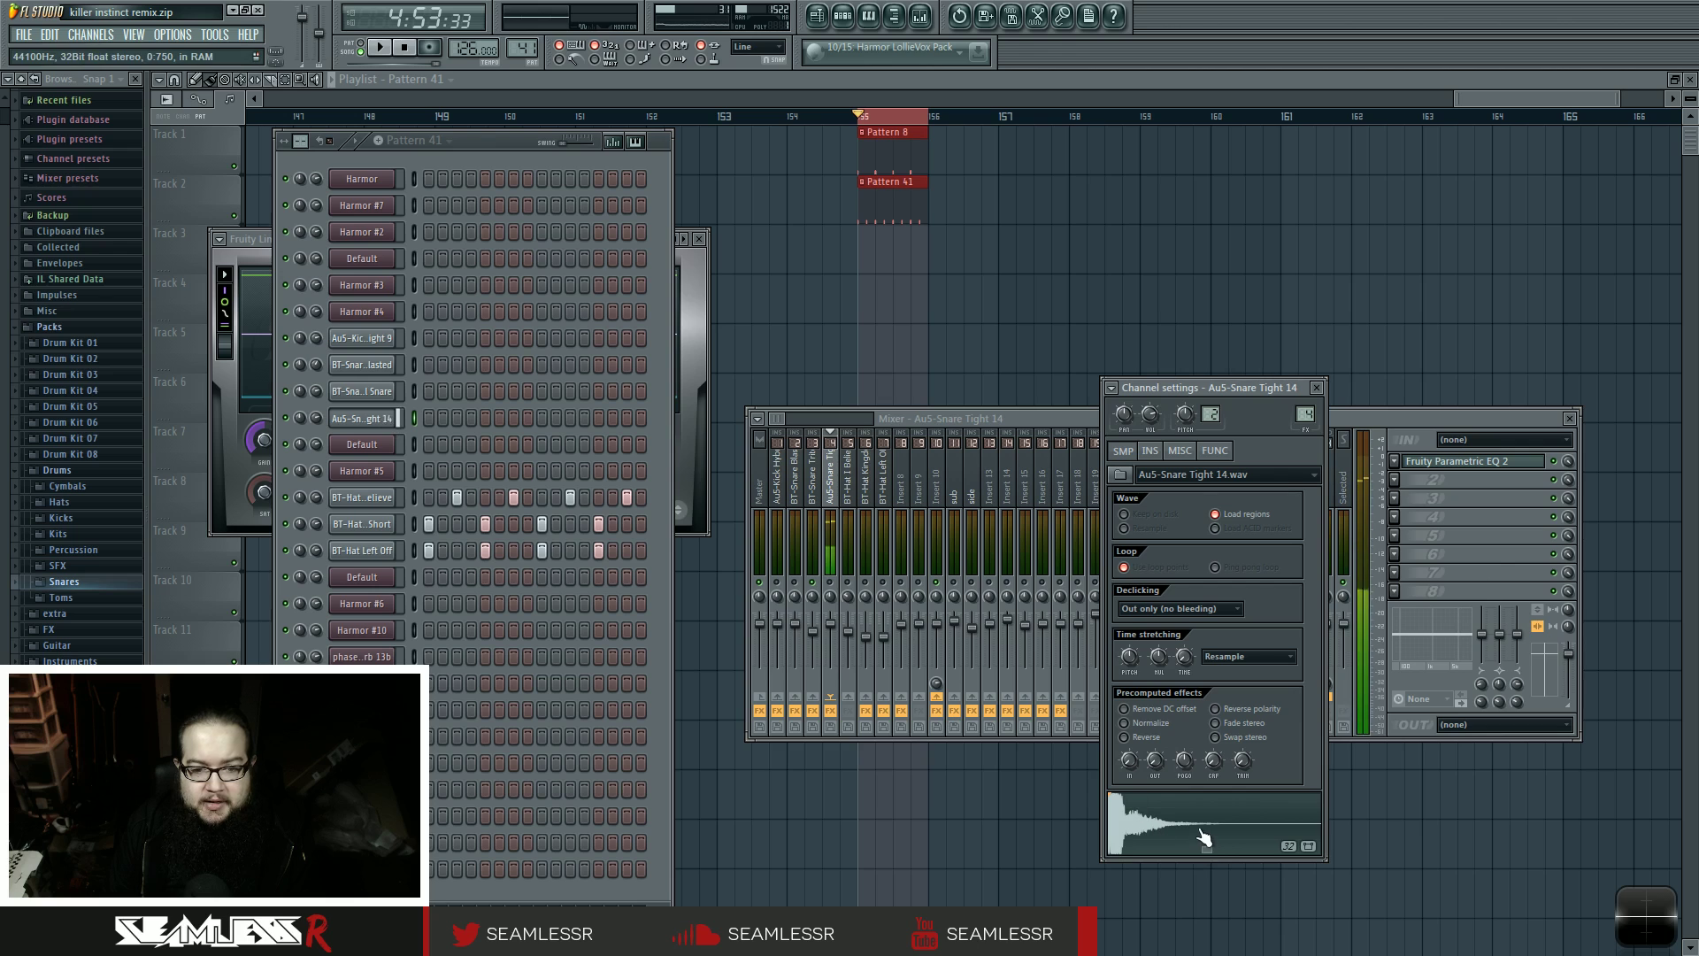
{"action": "left_click", "coordinate": [832, 586]}
{"action": "left_click", "coordinate": [1217, 825]}
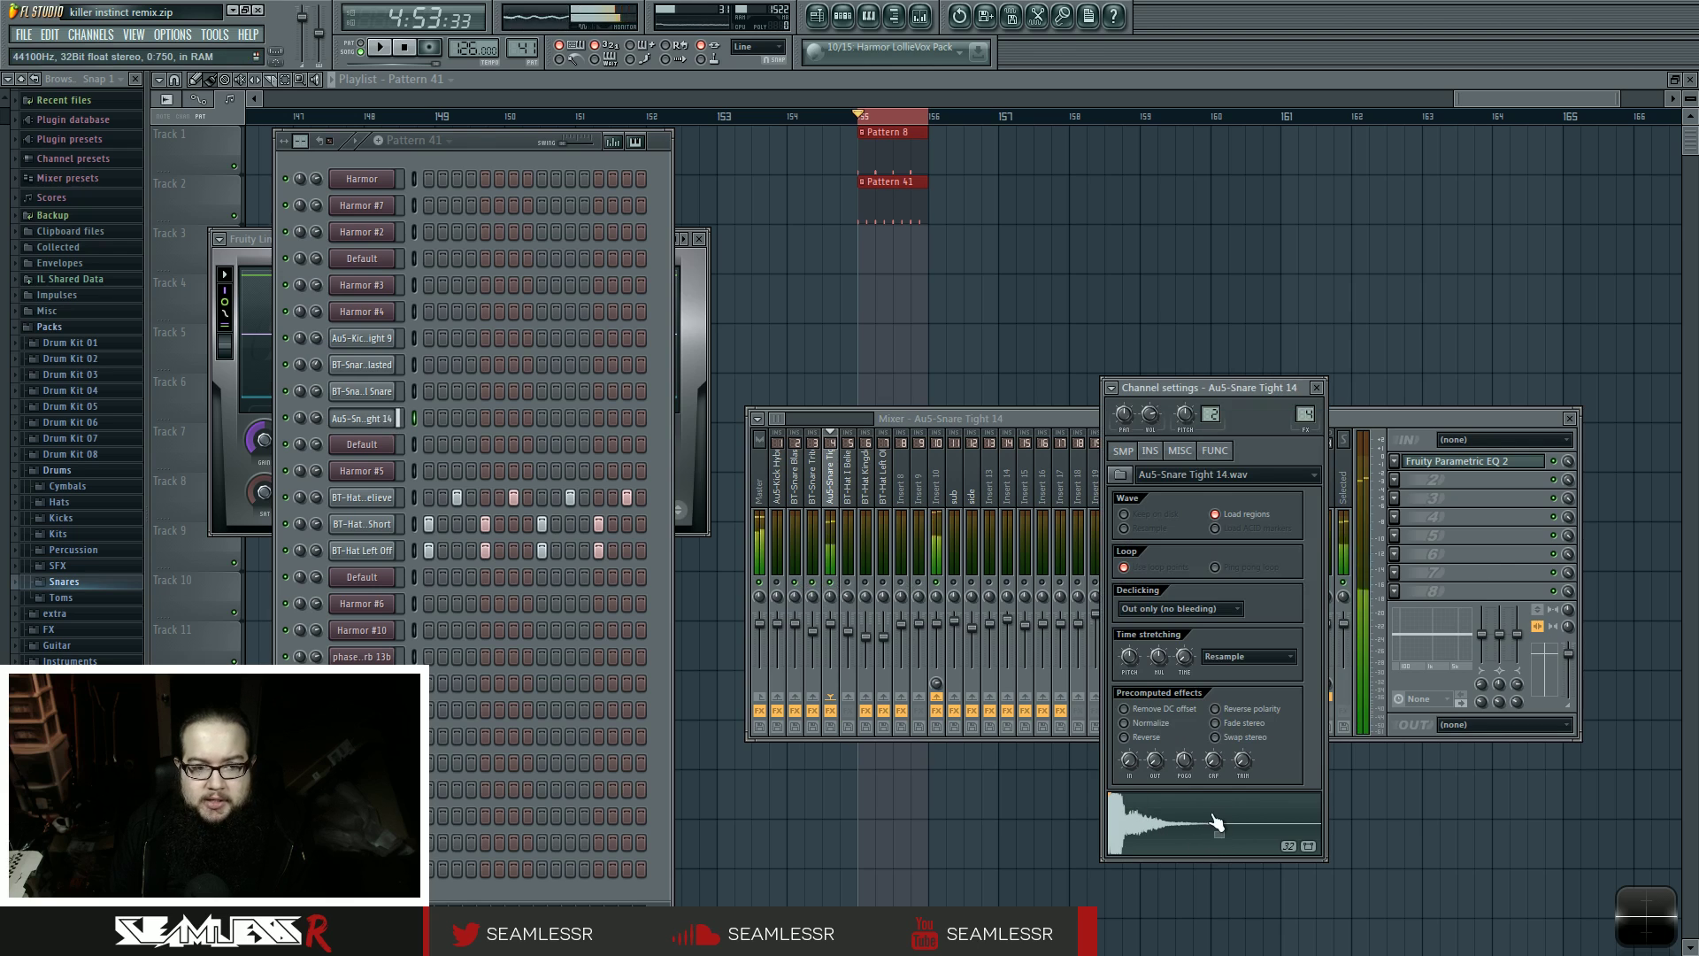
{"action": "left_click", "coordinate": [1216, 821]}
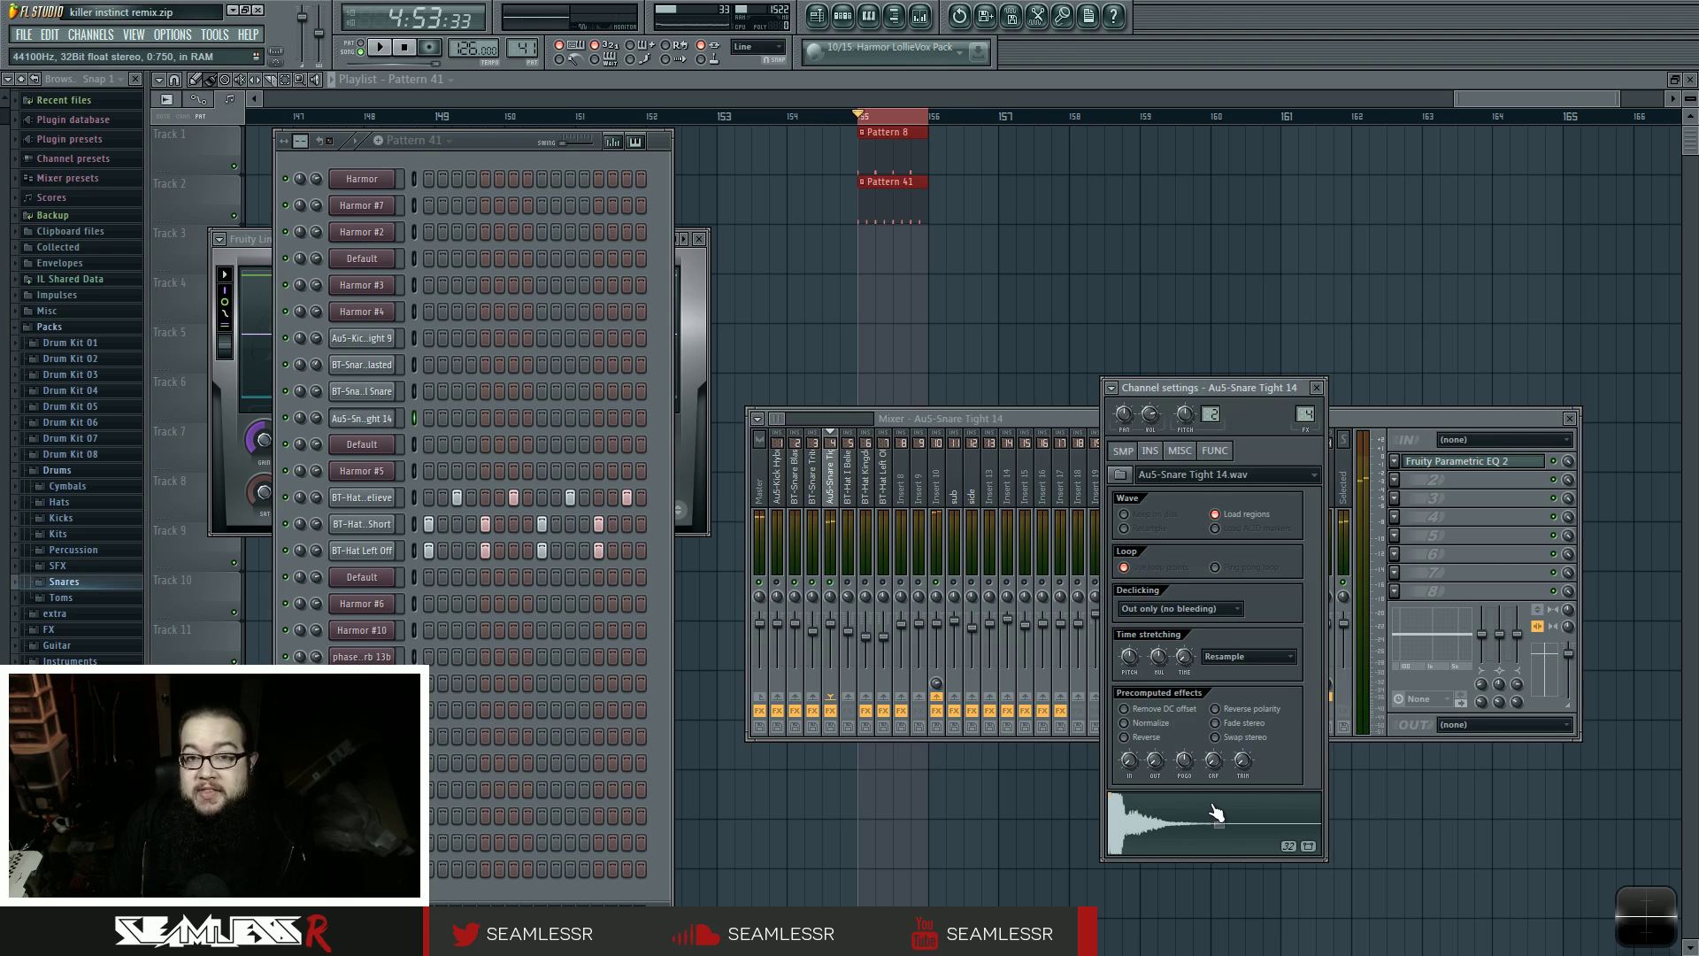
- Open the BT-Snare Tritonal Snare and BT-Snare Blasted channel settings in turn to examine and audition their waveforms
{"action": "left_click", "coordinate": [380, 391]}
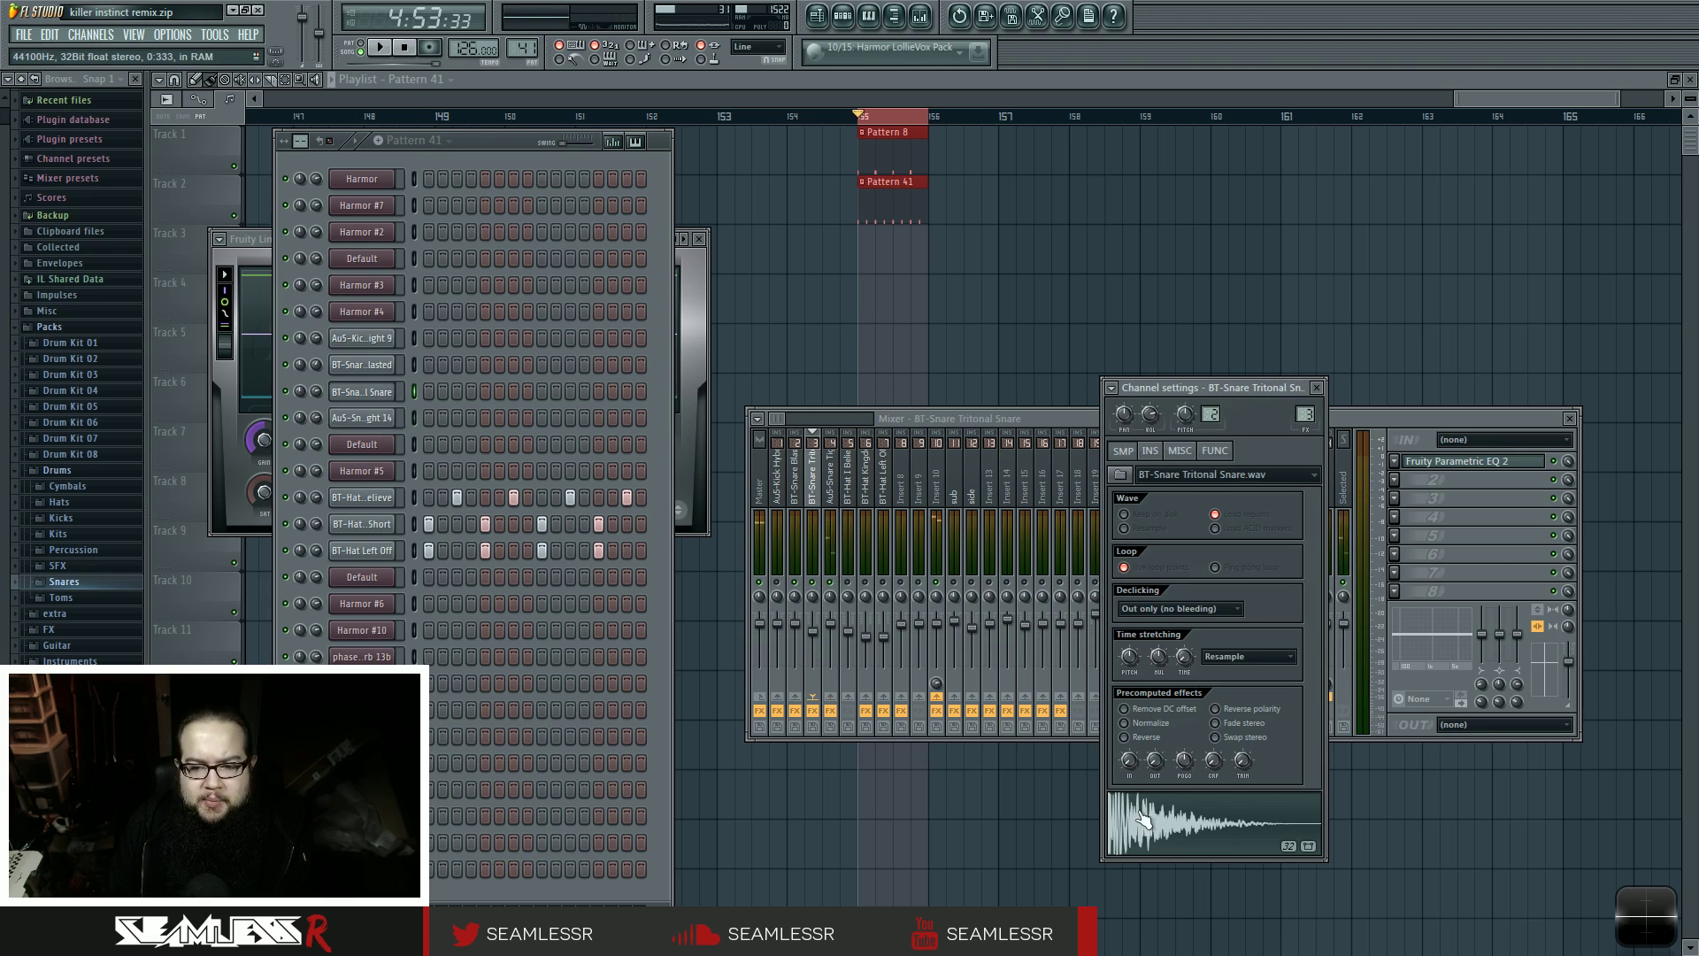
{"action": "left_click", "coordinate": [380, 391]}
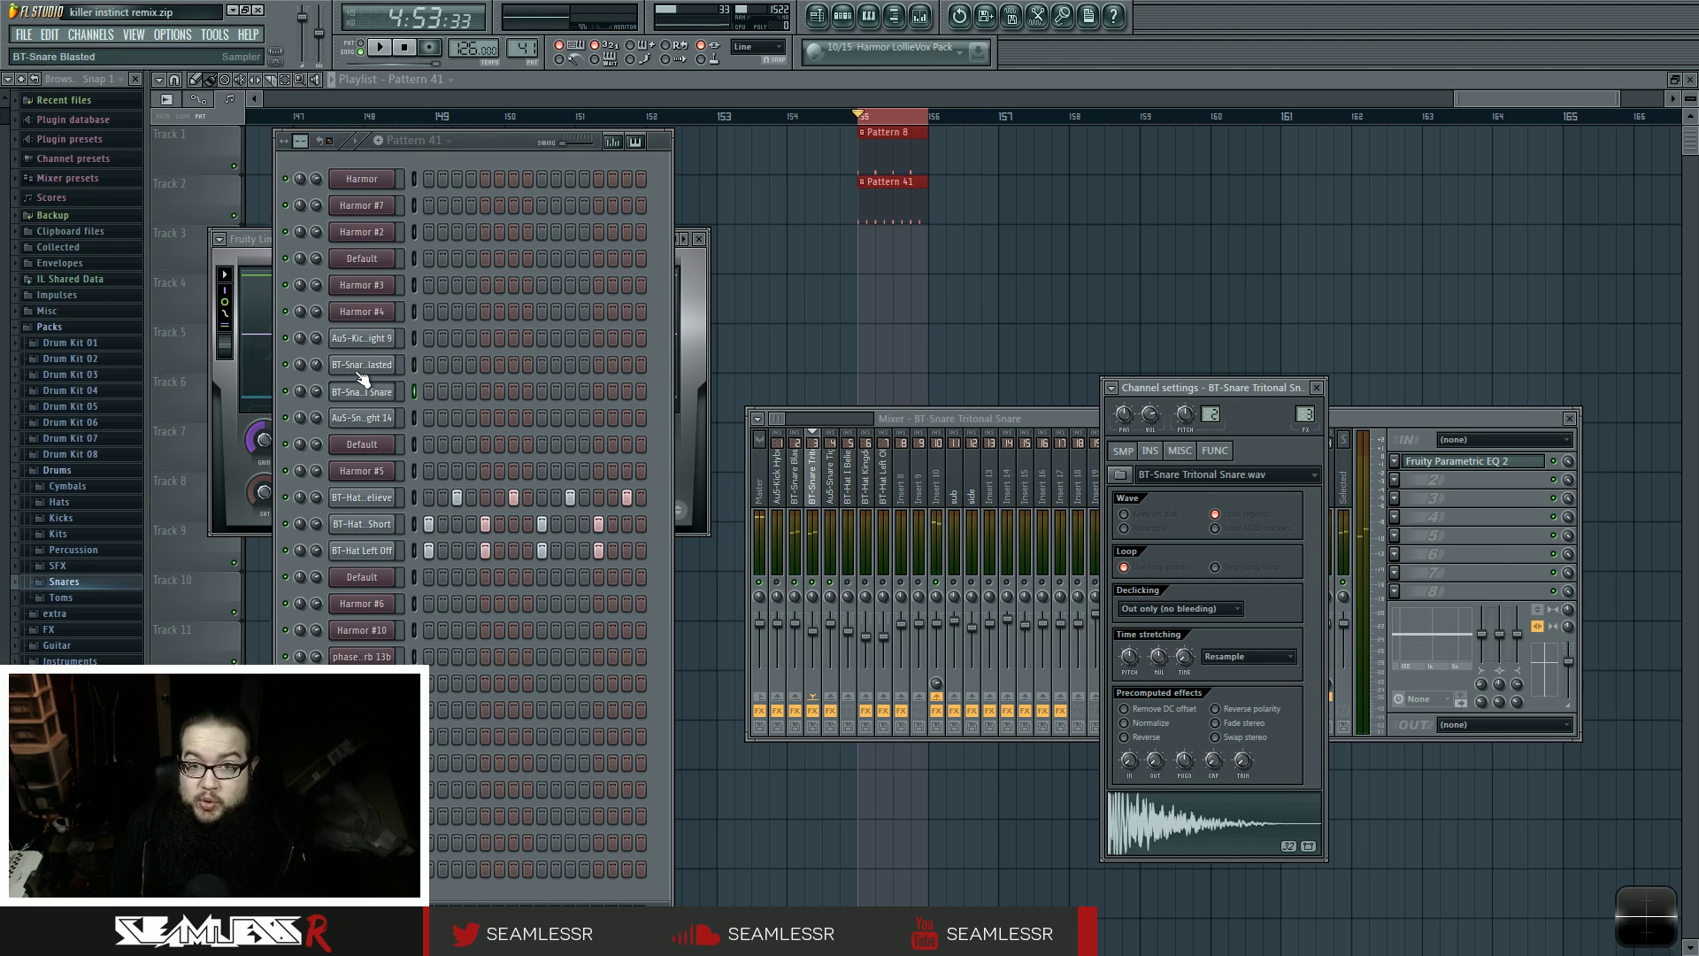
{"action": "left_click", "coordinate": [361, 366]}
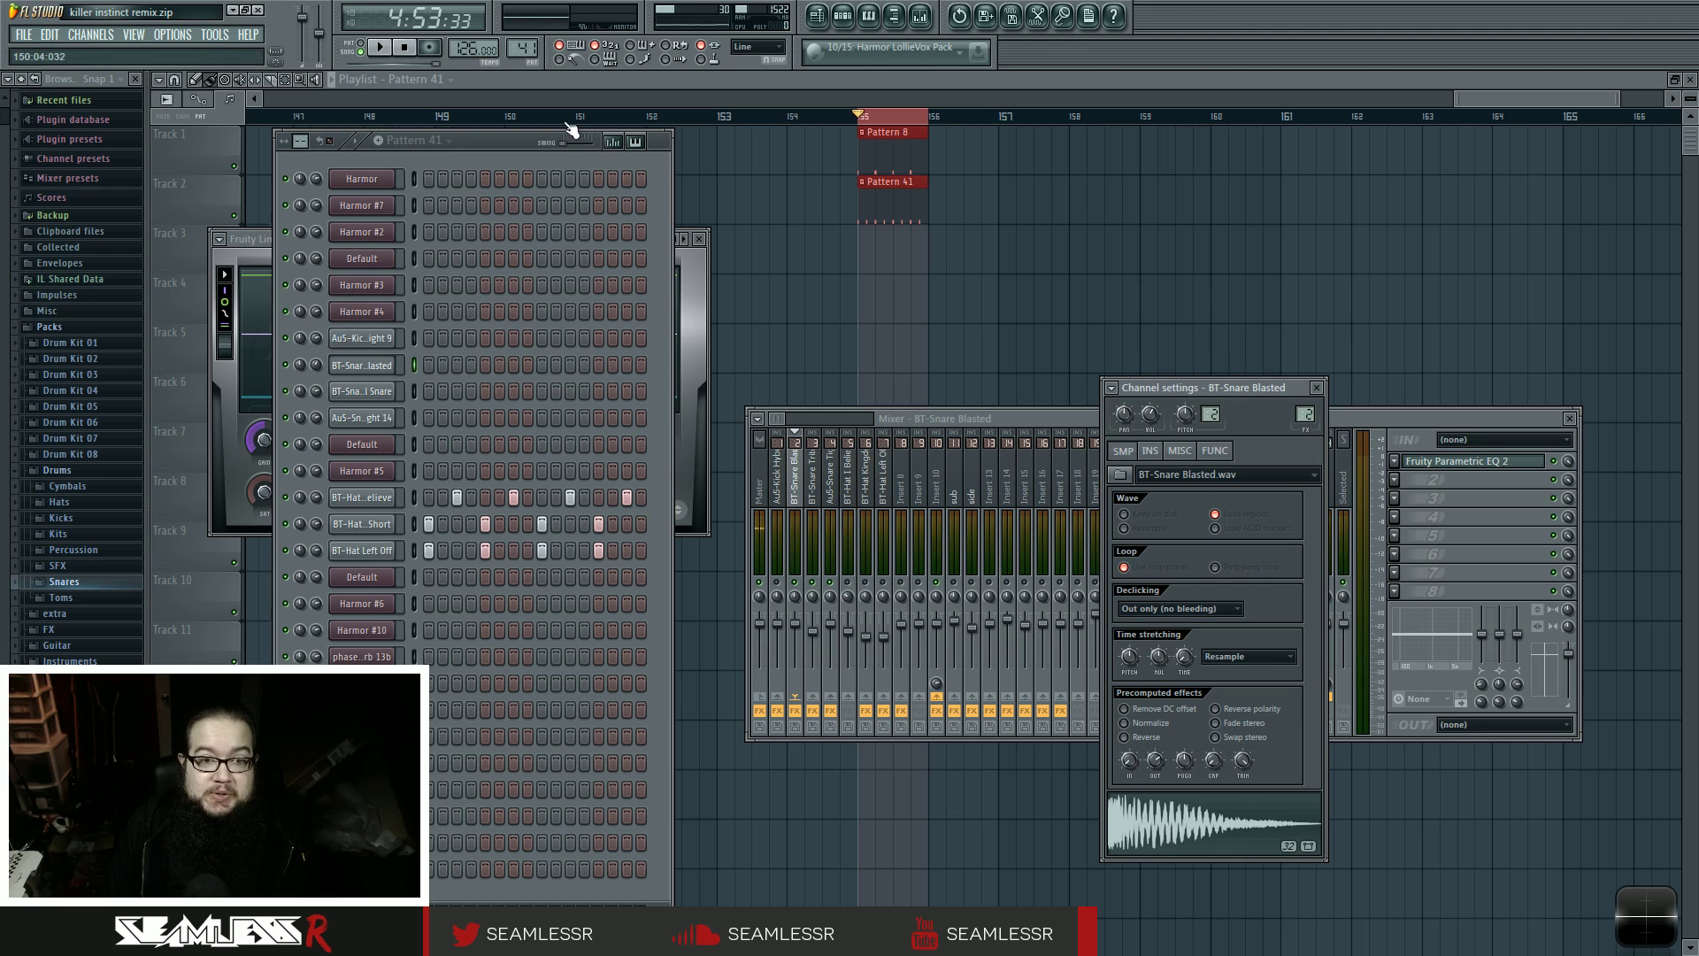
{"action": "left_click_drag", "start_coordinate": [500, 146], "coordinate": [498, 140]}
- Compare the Parametric EQ 2 curves of BT-Snare Blasted and BT-Snare Tritonal Snare side by side, and close both windows
{"action": "left_click", "coordinate": [826, 474]}
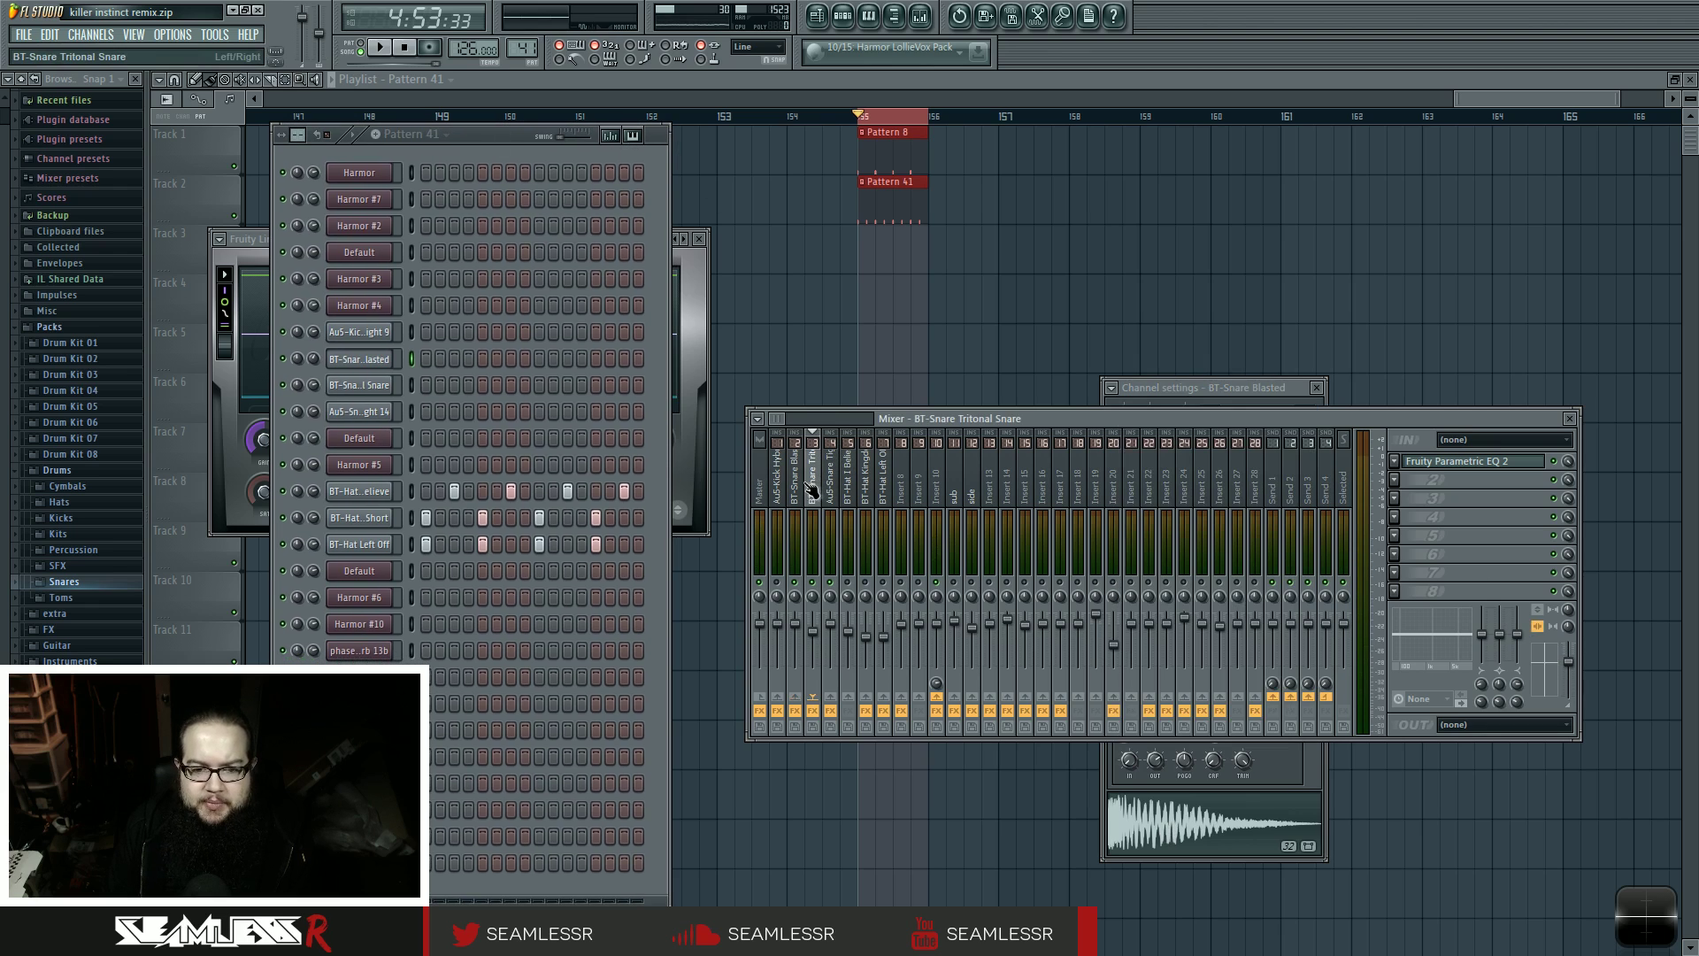
{"action": "left_click", "coordinate": [1475, 462]}
{"action": "left_click", "coordinate": [807, 474]}
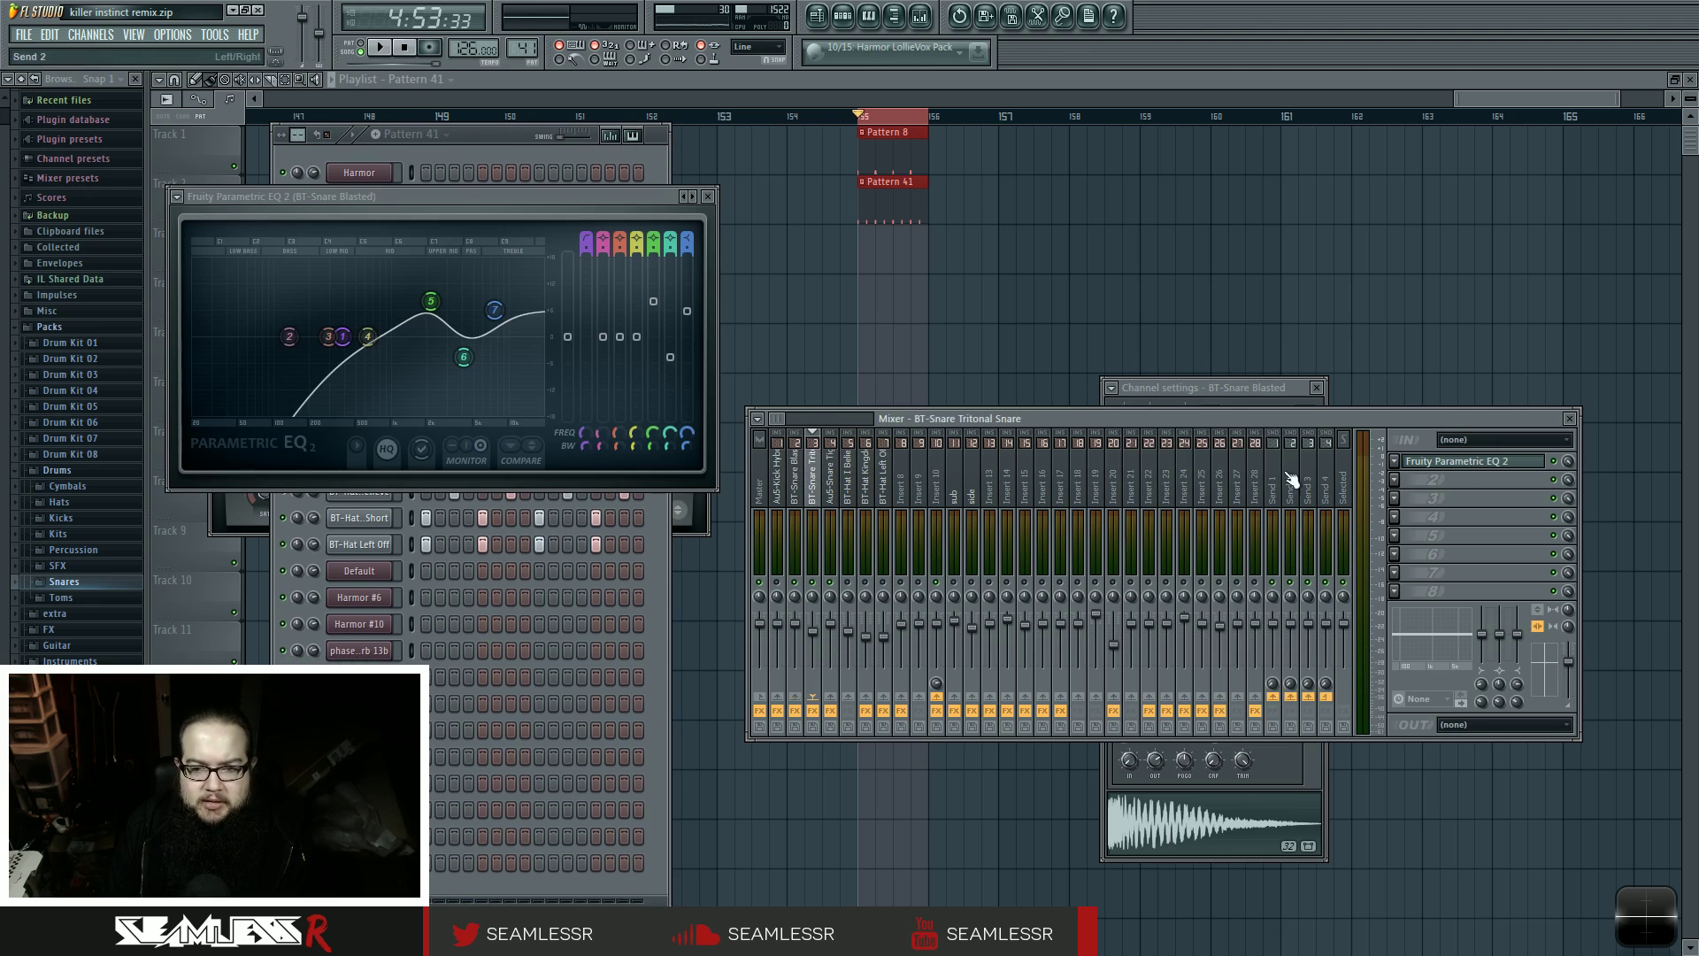
{"action": "left_click", "coordinate": [1431, 466]}
{"action": "left_click_drag", "start_coordinate": [876, 186], "coordinate": [1118, 200]}
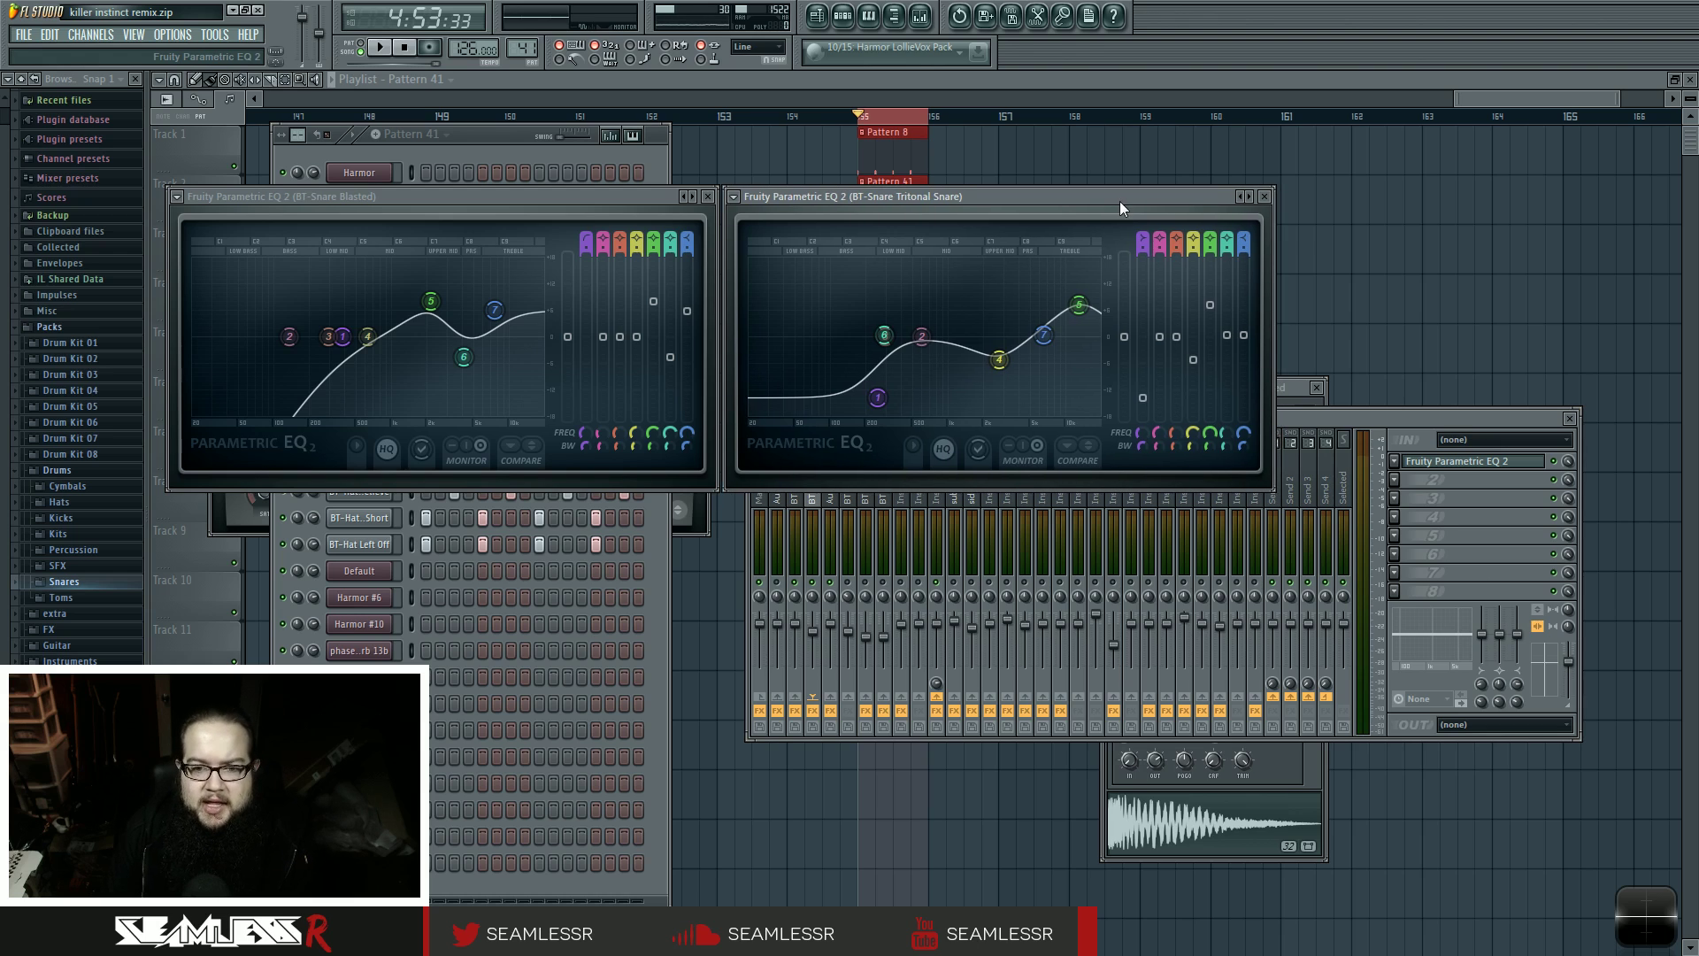
{"action": "left_click", "coordinate": [1263, 197]}
{"action": "left_click", "coordinate": [707, 196]}
- Examine the Au5-Snare Tight 14 track's Parametric EQ 2 curve beside its sample's channel settings, and bring the mixer forward
{"action": "left_click", "coordinate": [830, 473]}
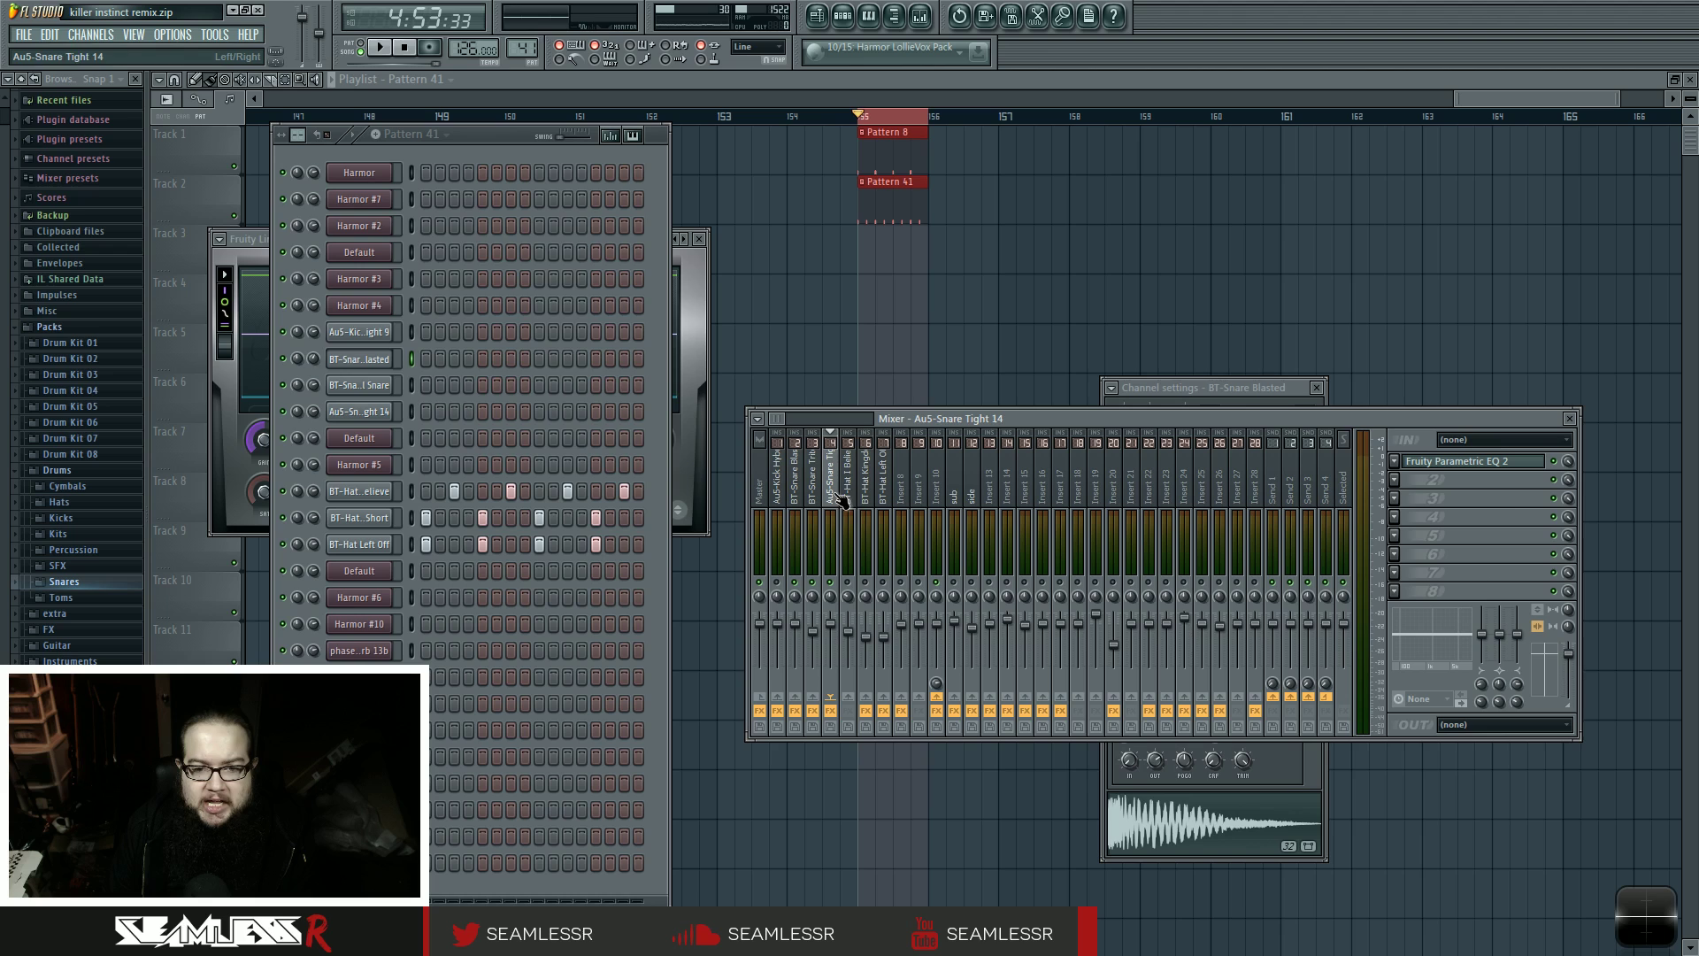
{"action": "left_click", "coordinate": [1522, 461]}
{"action": "left_click_drag", "start_coordinate": [584, 196], "coordinate": [821, 204]}
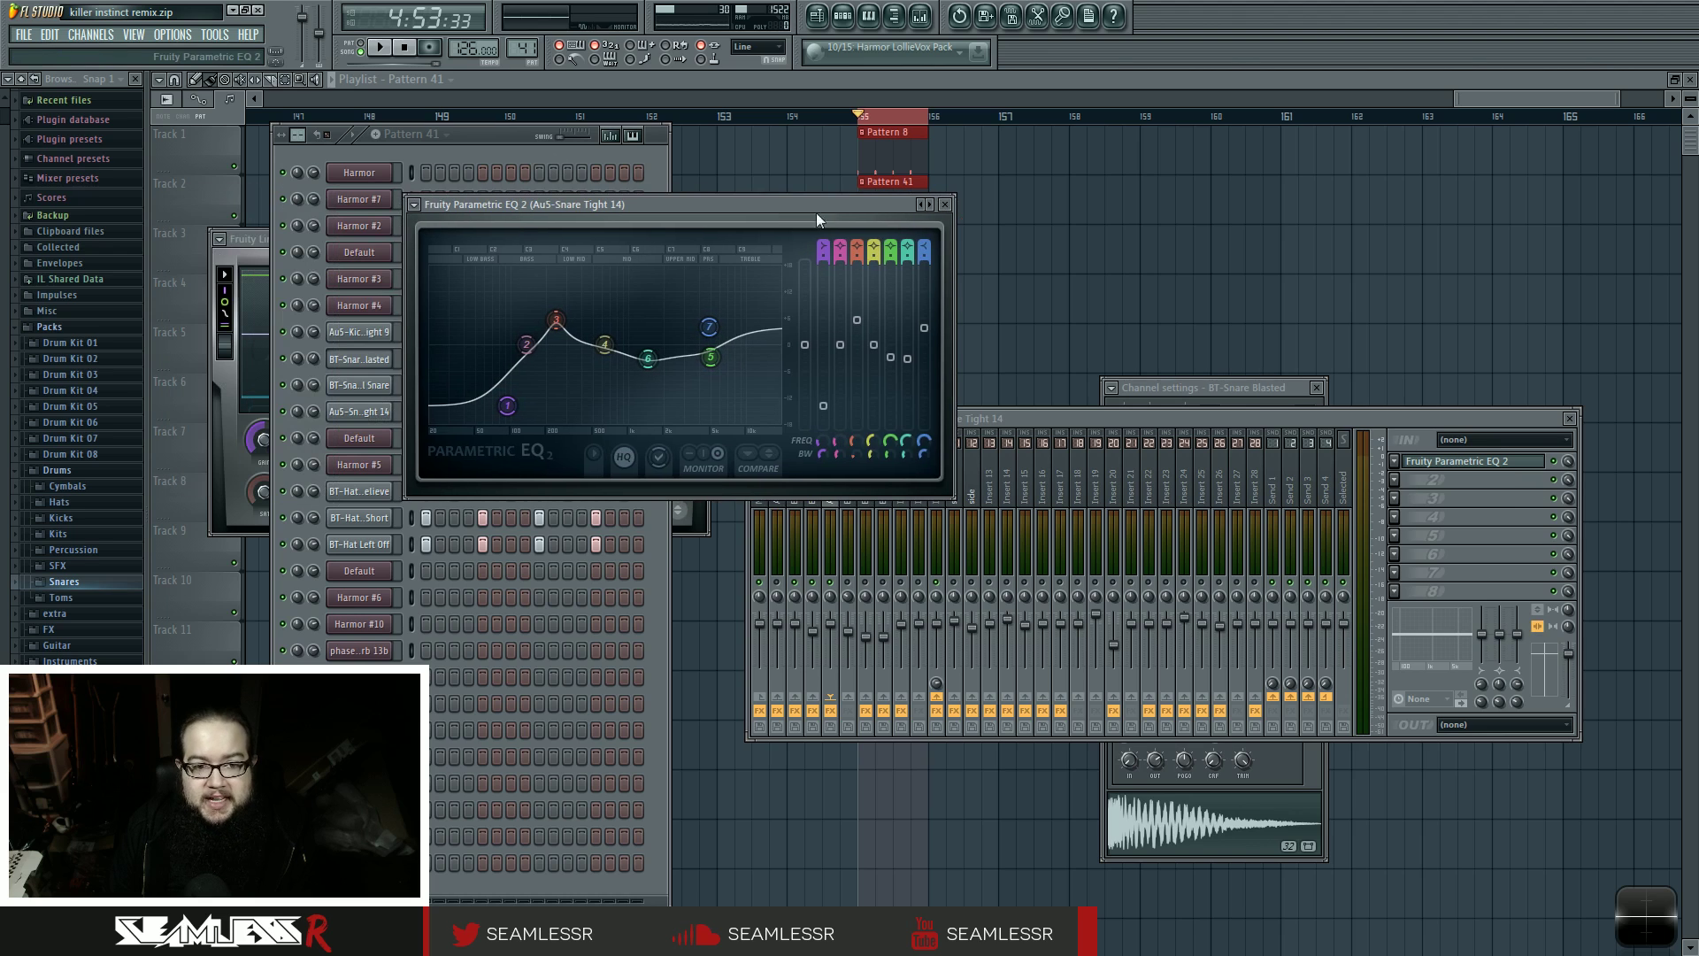
{"action": "left_click", "coordinate": [1201, 832]}
{"action": "left_click", "coordinate": [361, 437]}
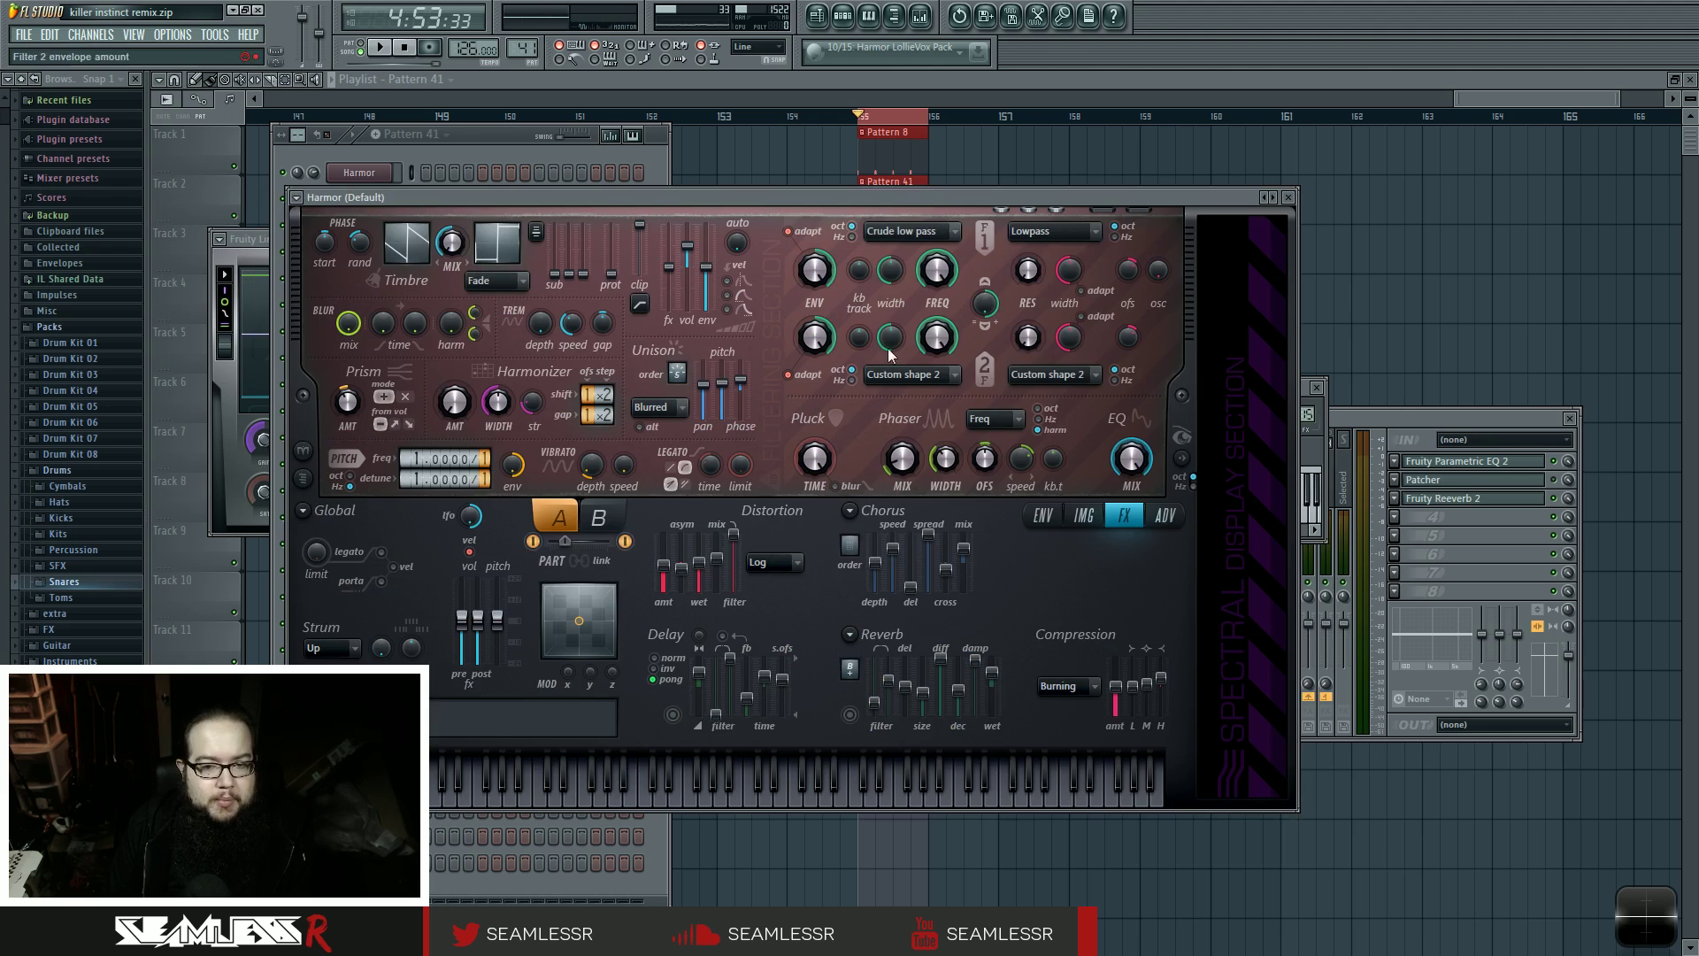
{"action": "key", "text": "Escape"}
{"action": "left_click", "coordinate": [361, 411]}
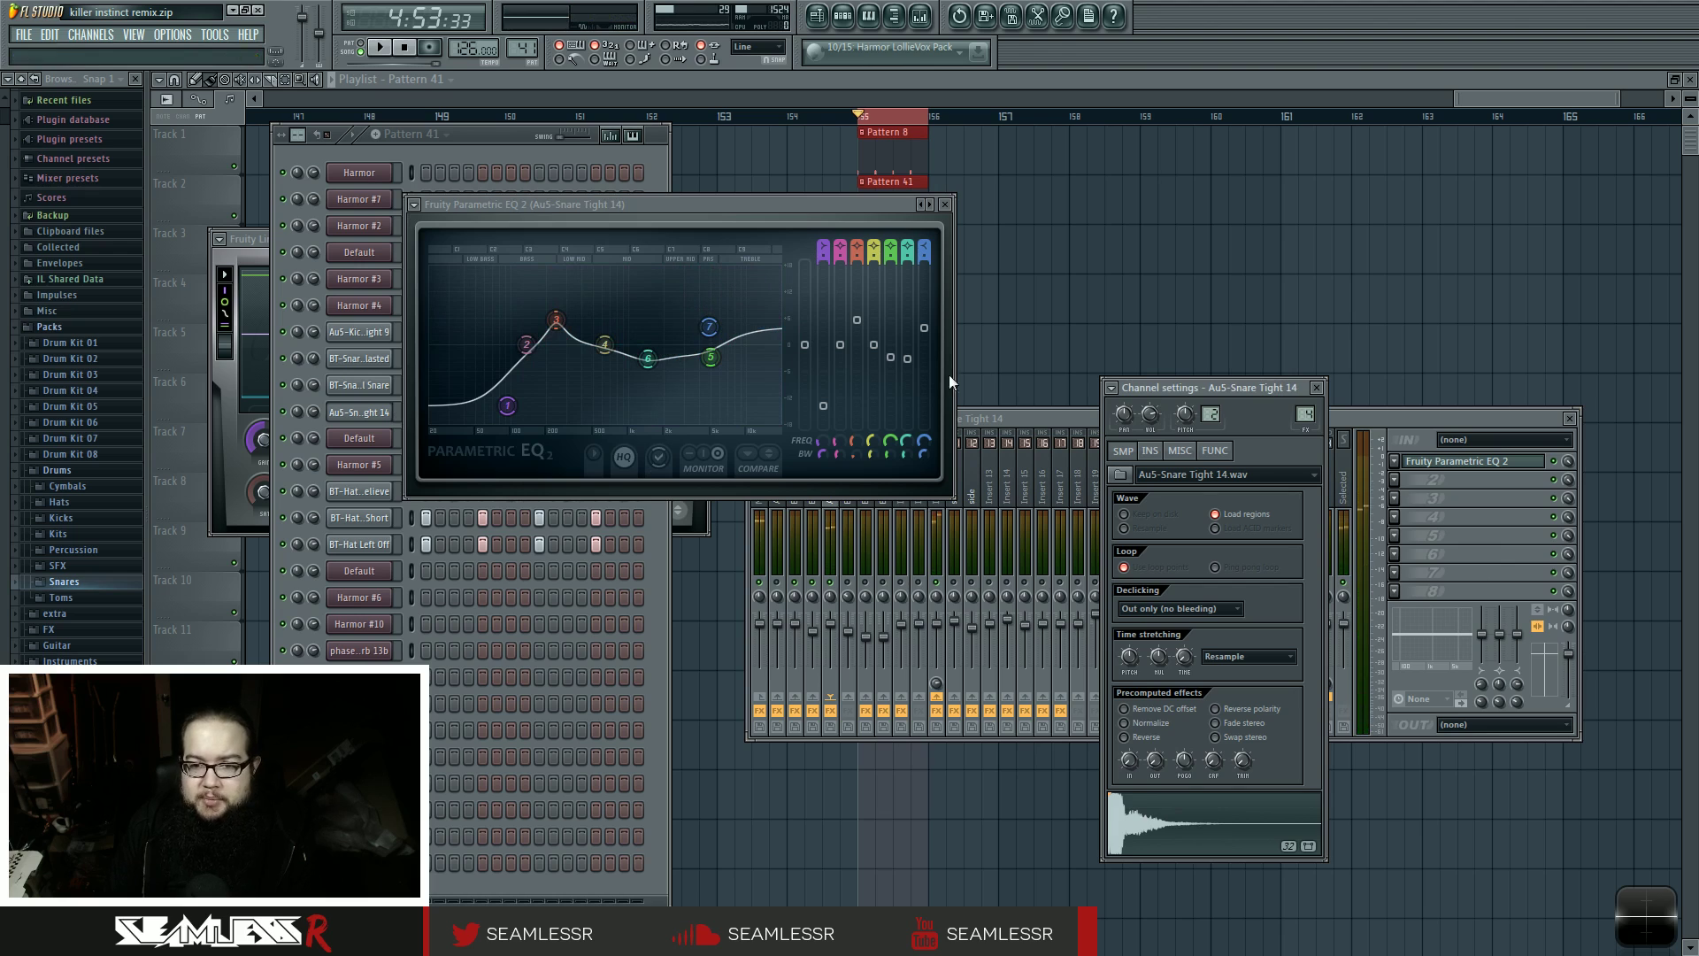
{"action": "left_click", "coordinate": [1054, 417]}
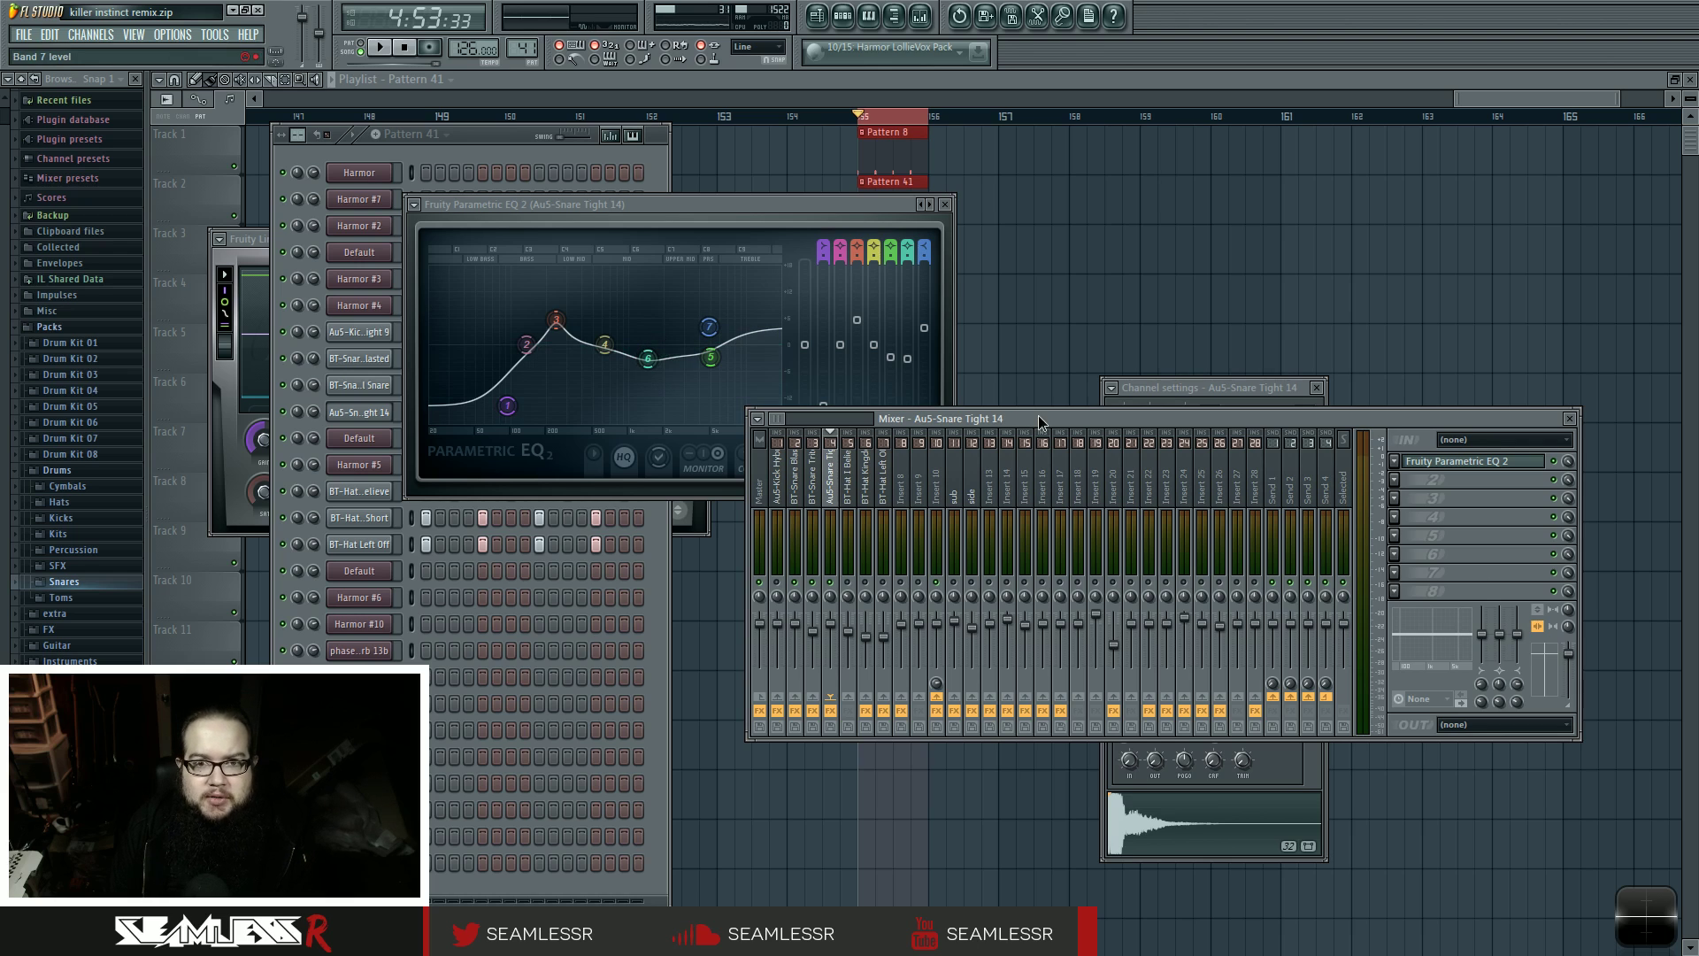
{"action": "left_click_drag", "start_coordinate": [1038, 417], "coordinate": [1032, 426]}
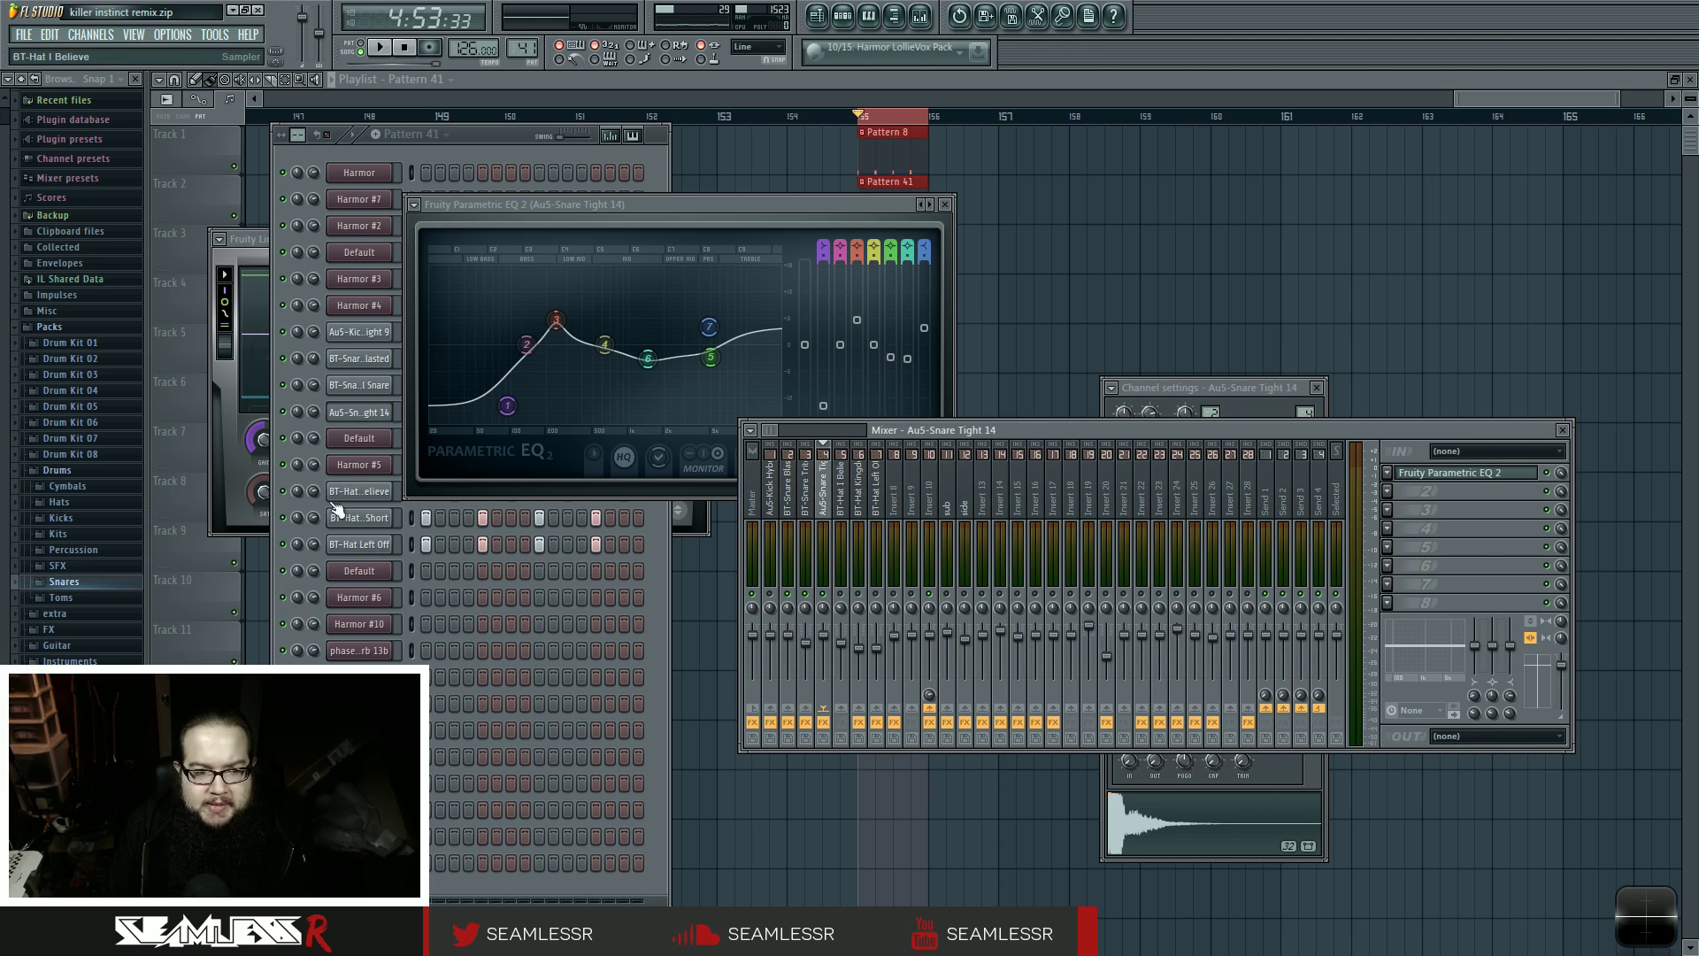
- Open the BT-Hat I Believe channel settings and audition its sample while checking its mixer track
{"action": "left_click", "coordinate": [359, 491]}
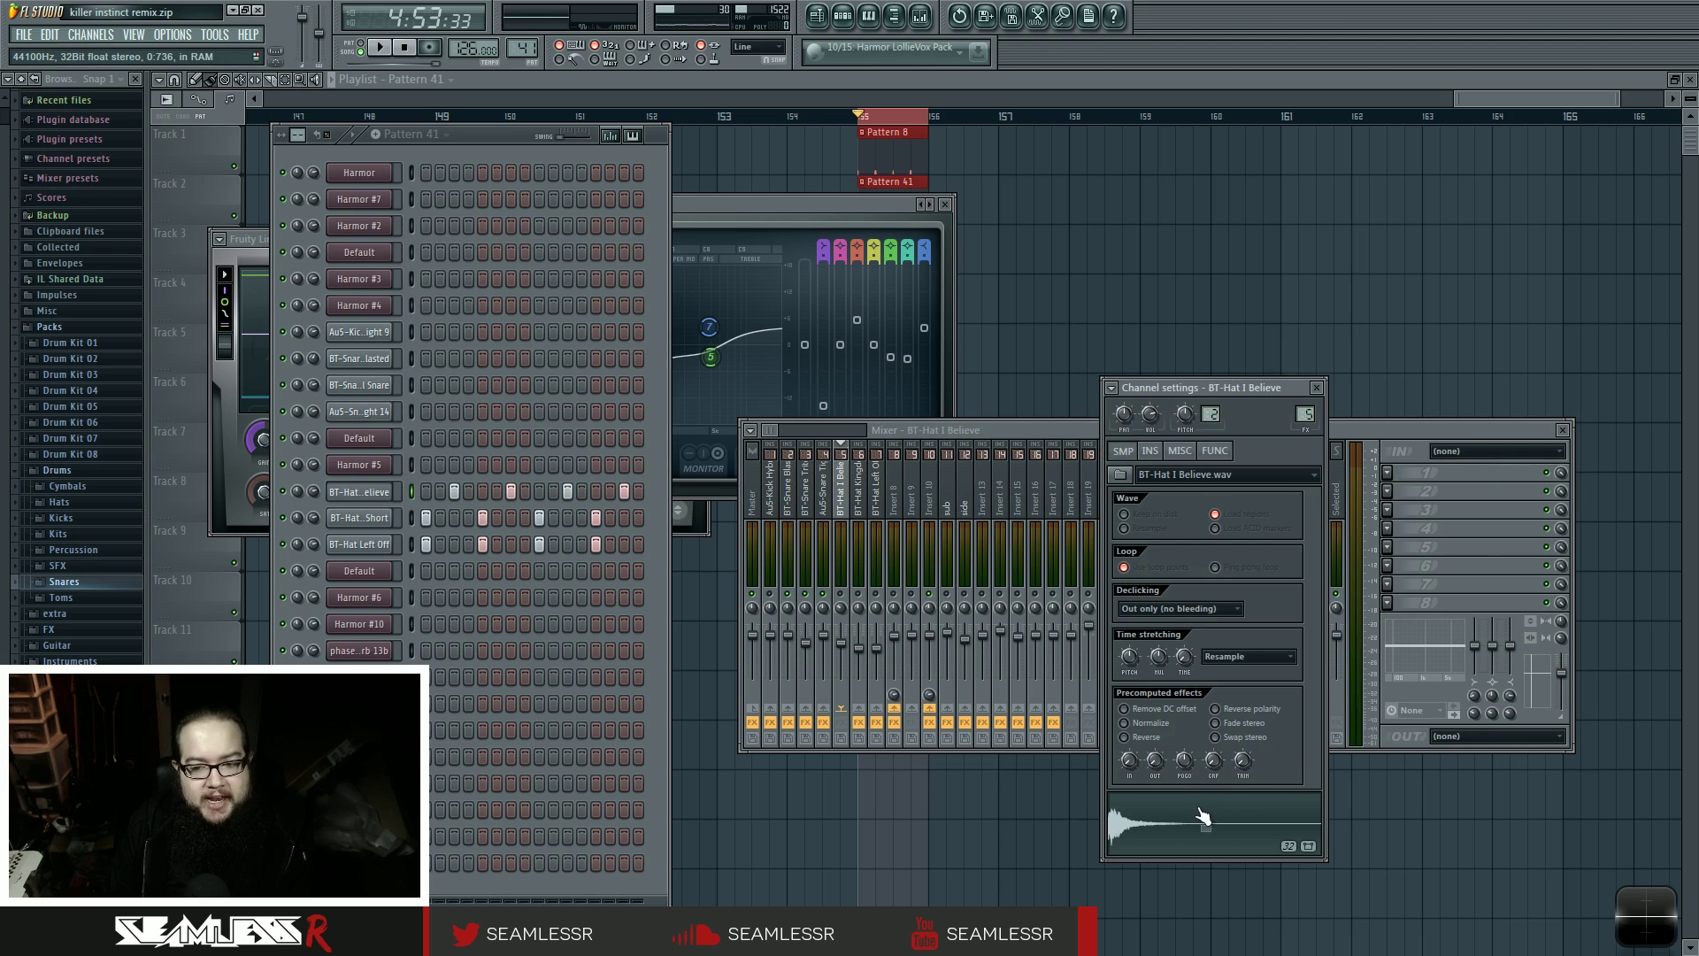
{"action": "left_click", "coordinate": [878, 601]}
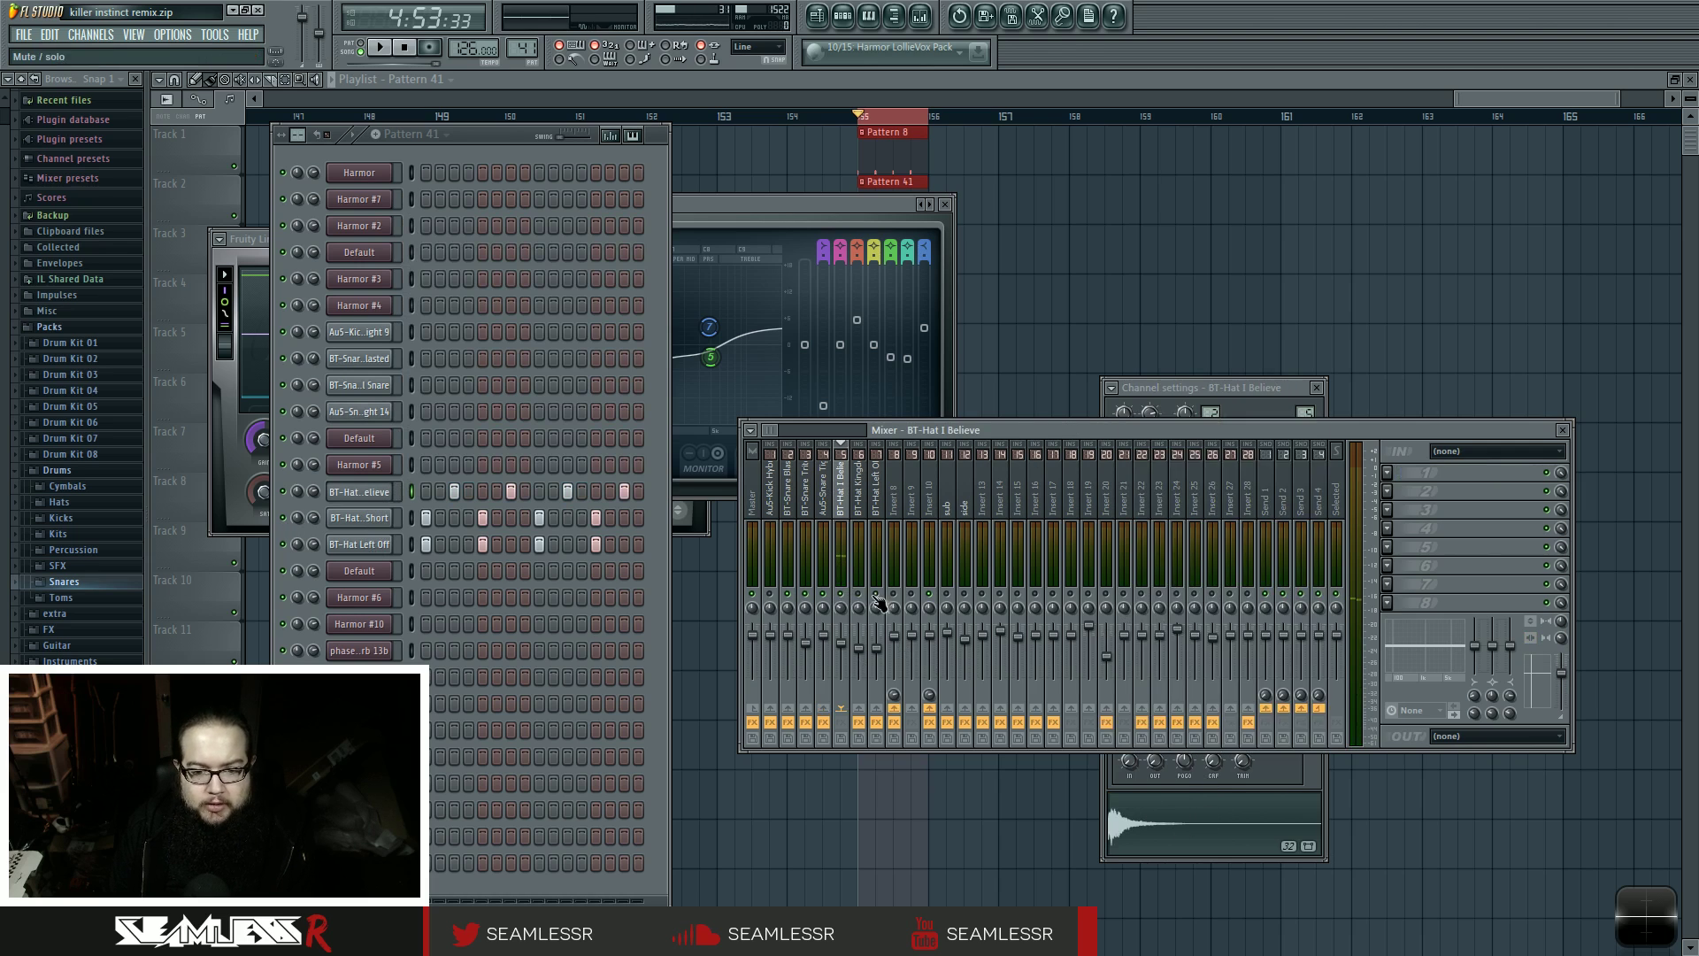
{"action": "left_click", "coordinate": [395, 494]}
{"action": "left_click", "coordinate": [1127, 819]}
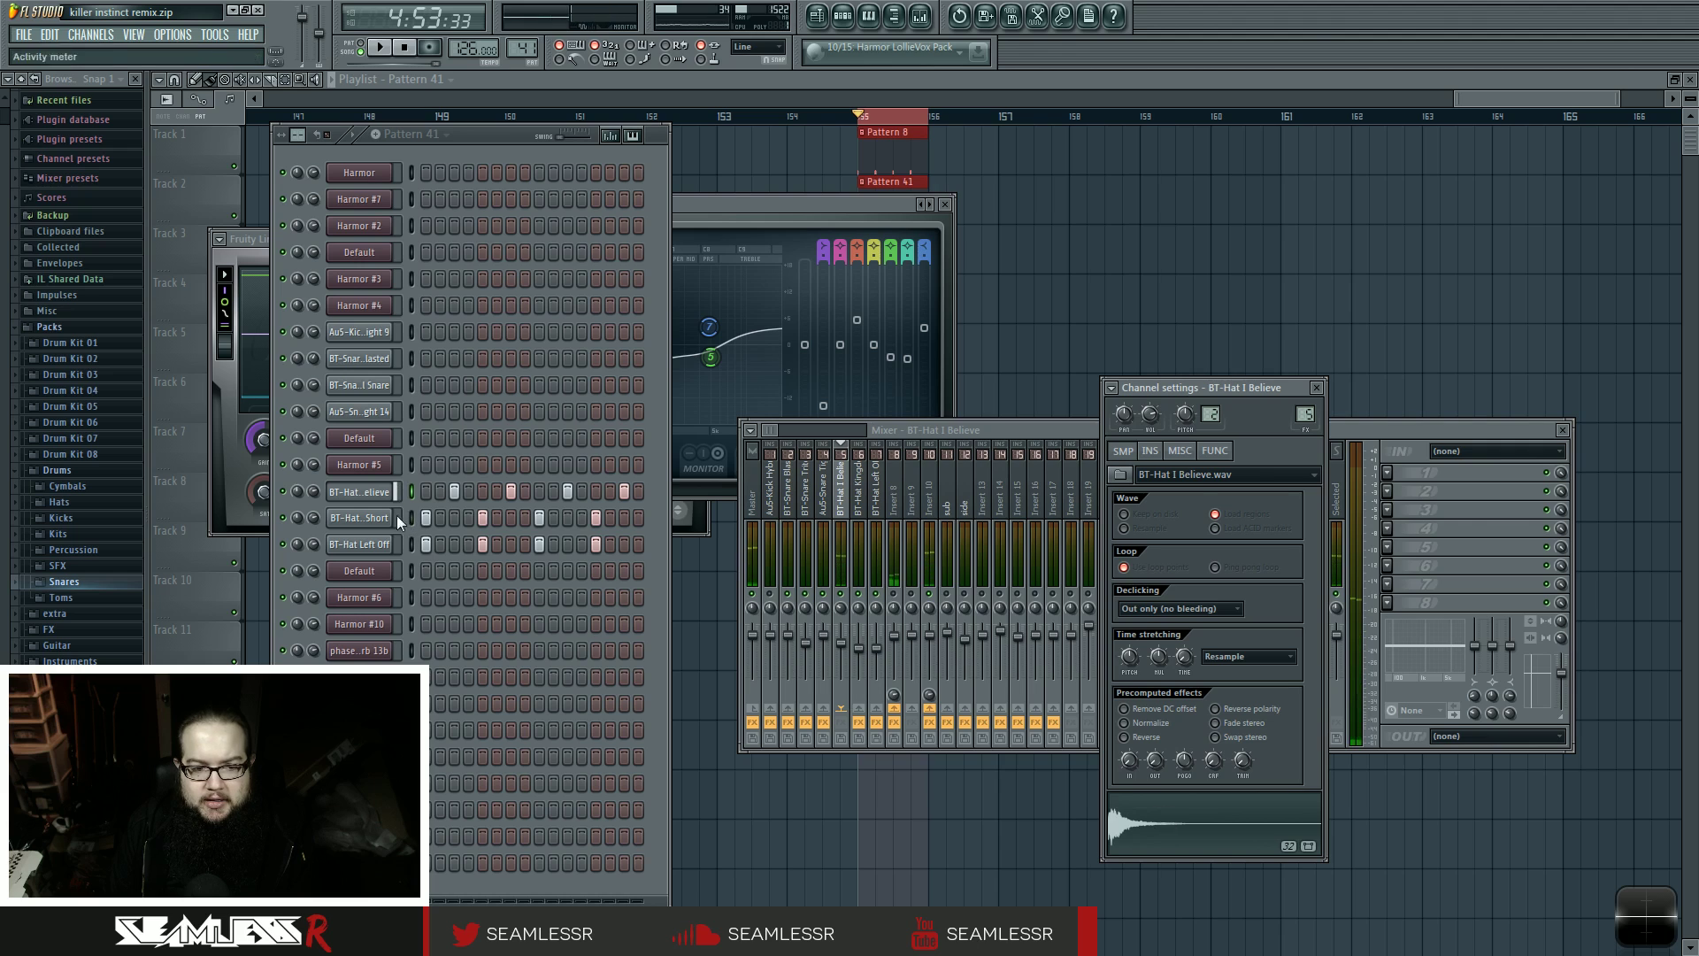
- Compare the BT-Hat Left Off, BT-Hat I Believe and BT-Hat Kingdom Short samples in their channel settings, auditioning the Left Off sample
{"action": "key", "text": "Down"}
{"action": "key", "text": "Down"}
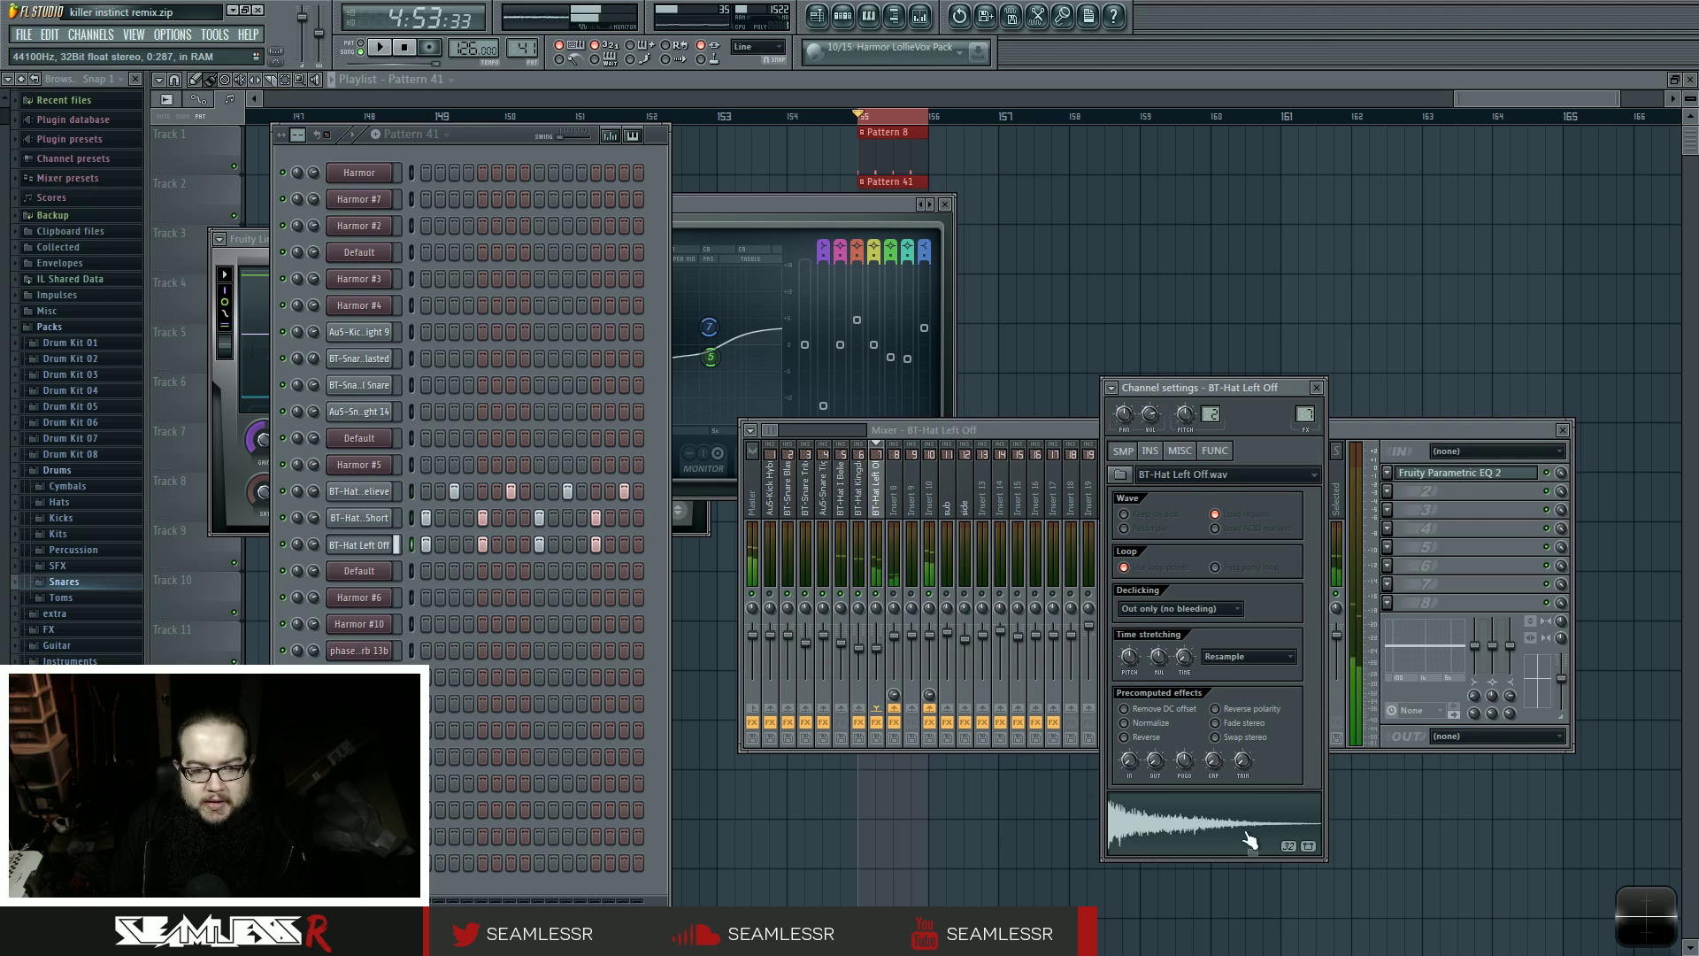
{"action": "key", "text": "Up"}
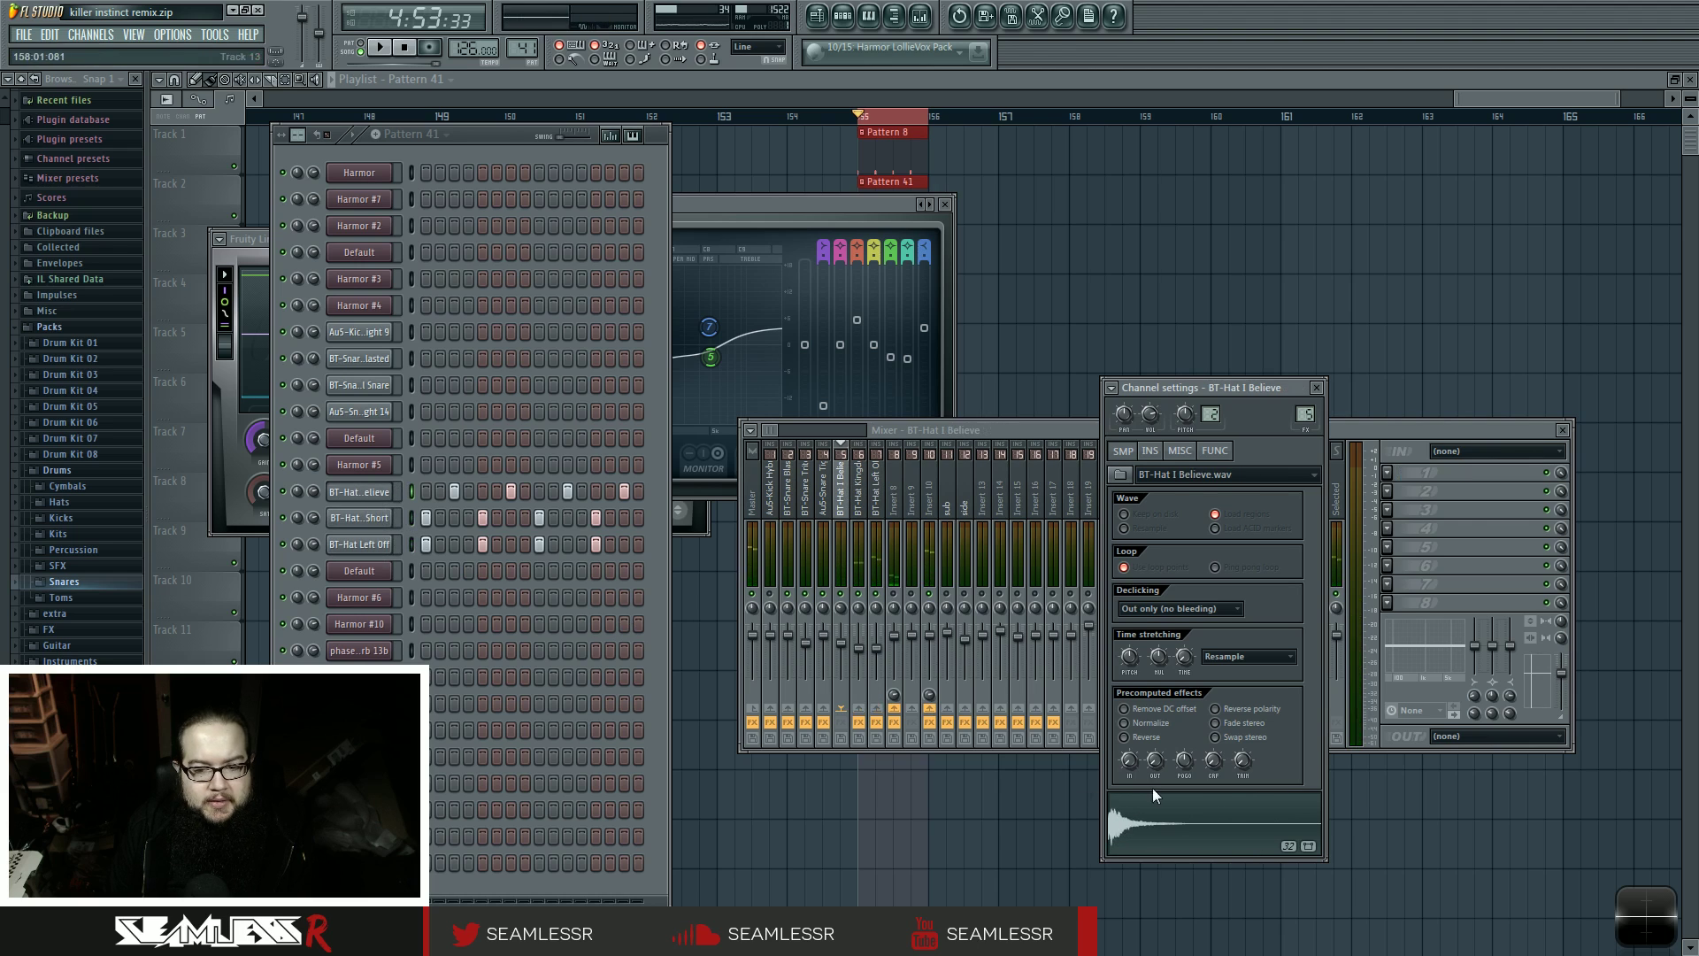
{"action": "left_click", "coordinate": [412, 545]}
{"action": "left_click", "coordinate": [1178, 836]}
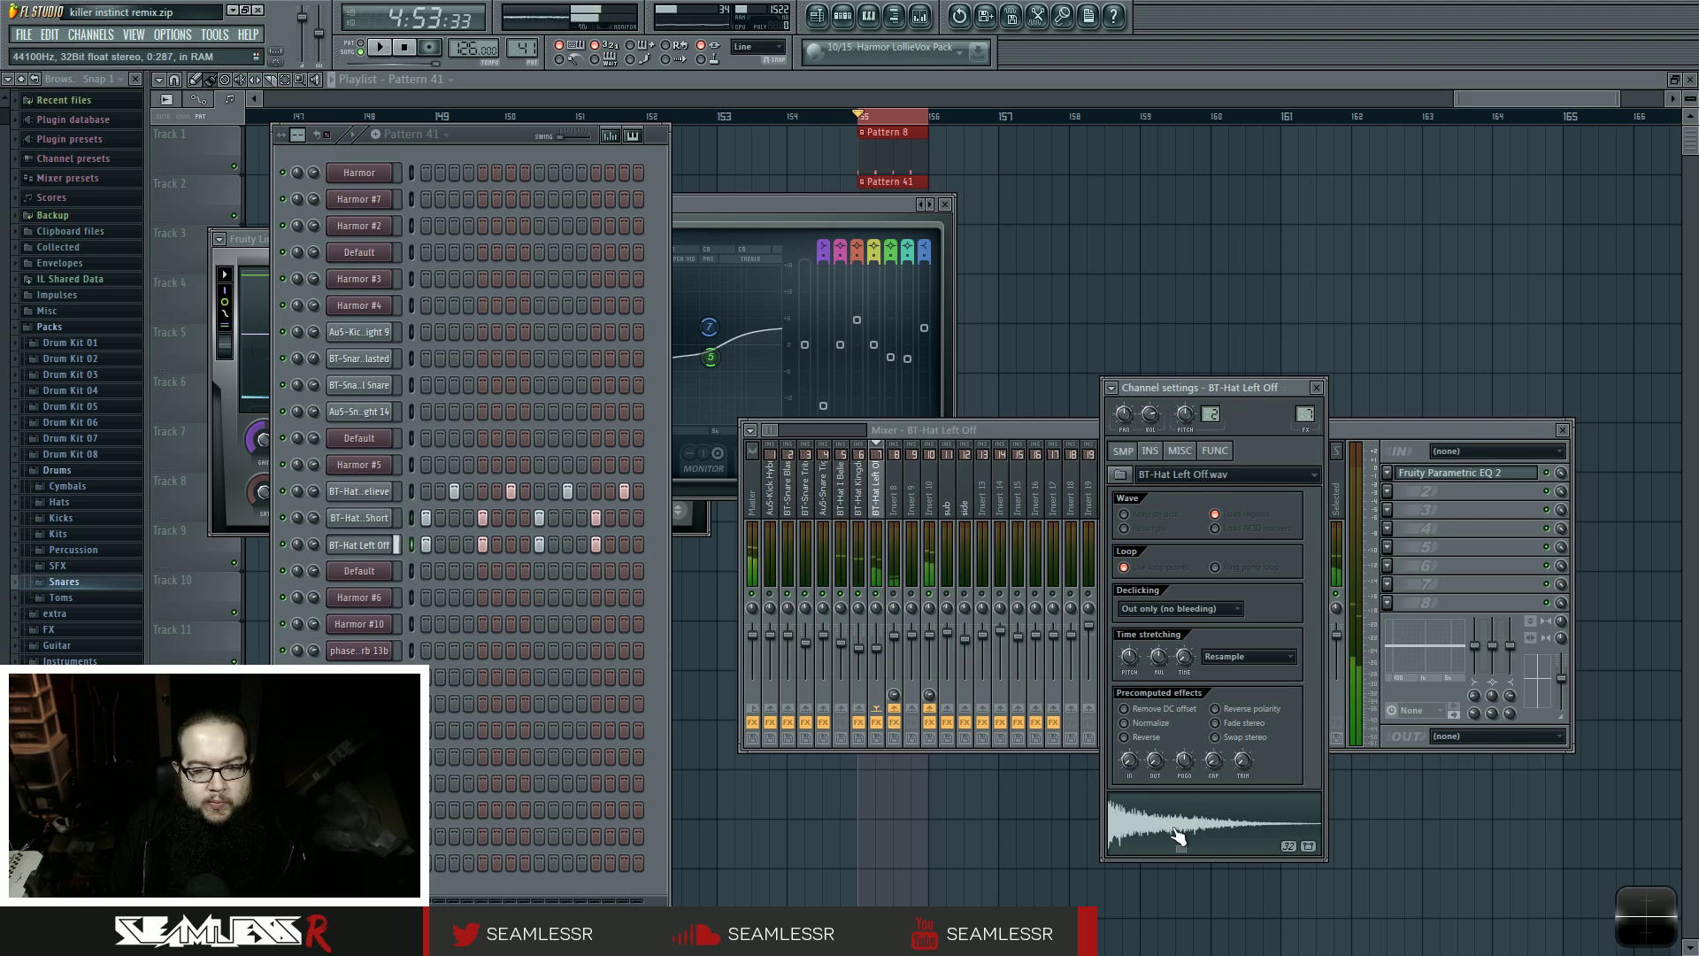
{"action": "left_click", "coordinate": [1178, 836]}
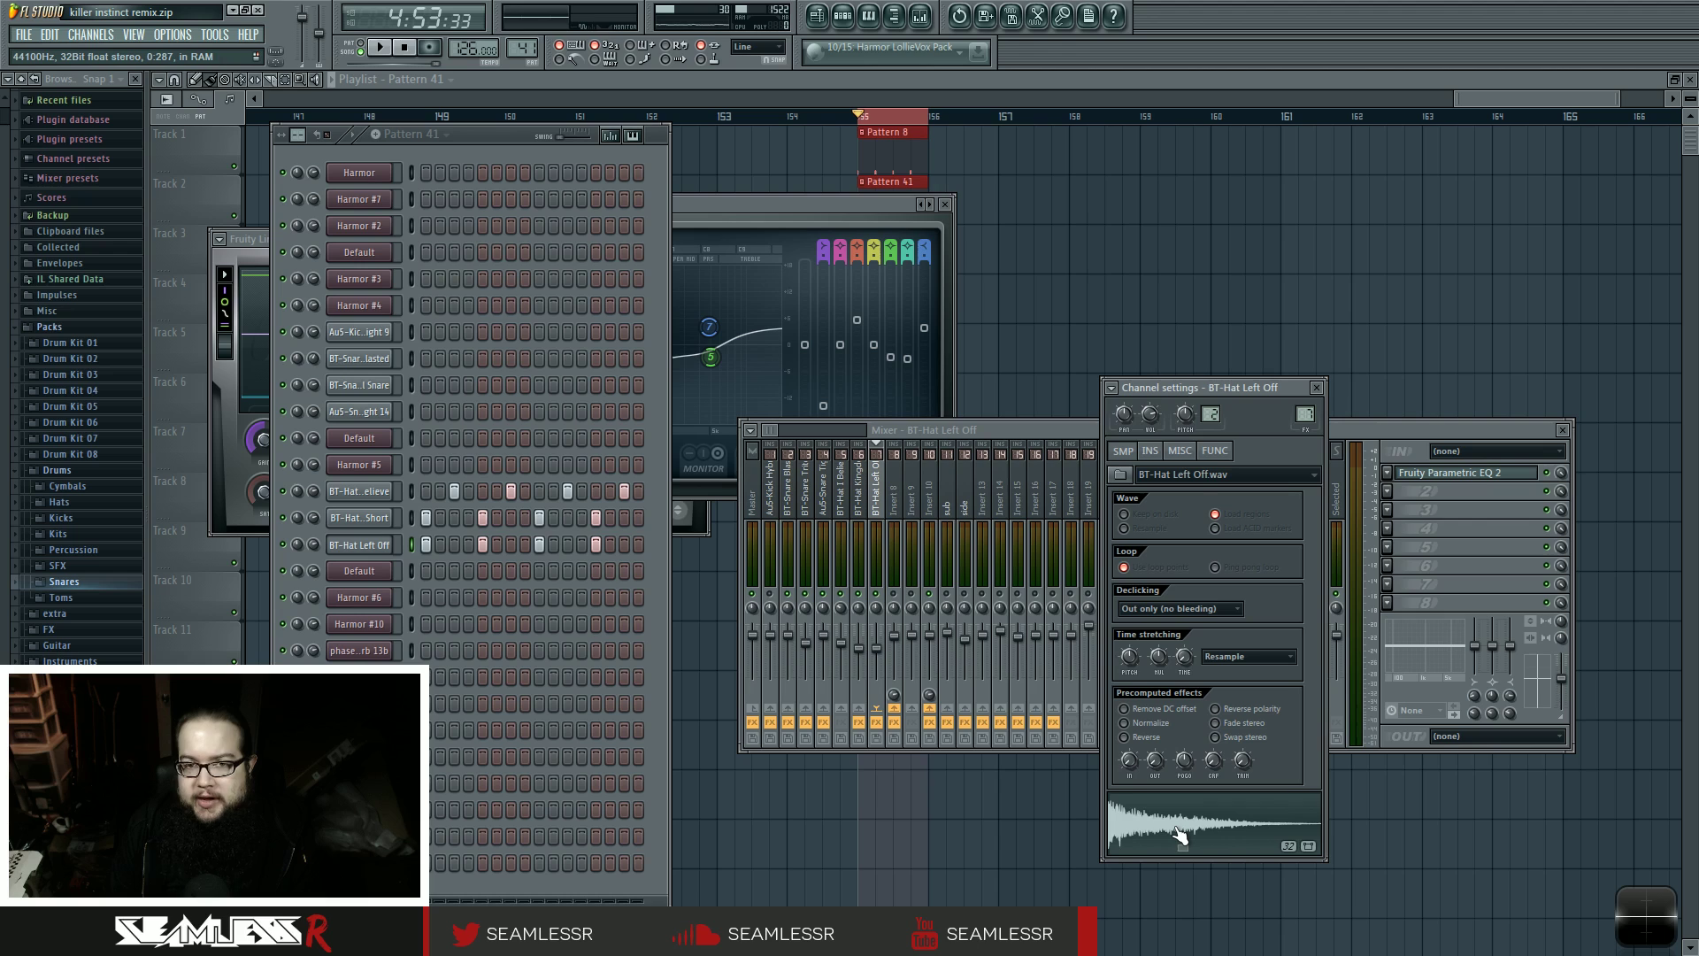
{"action": "key", "text": "Up"}
{"action": "key", "text": "Up"}
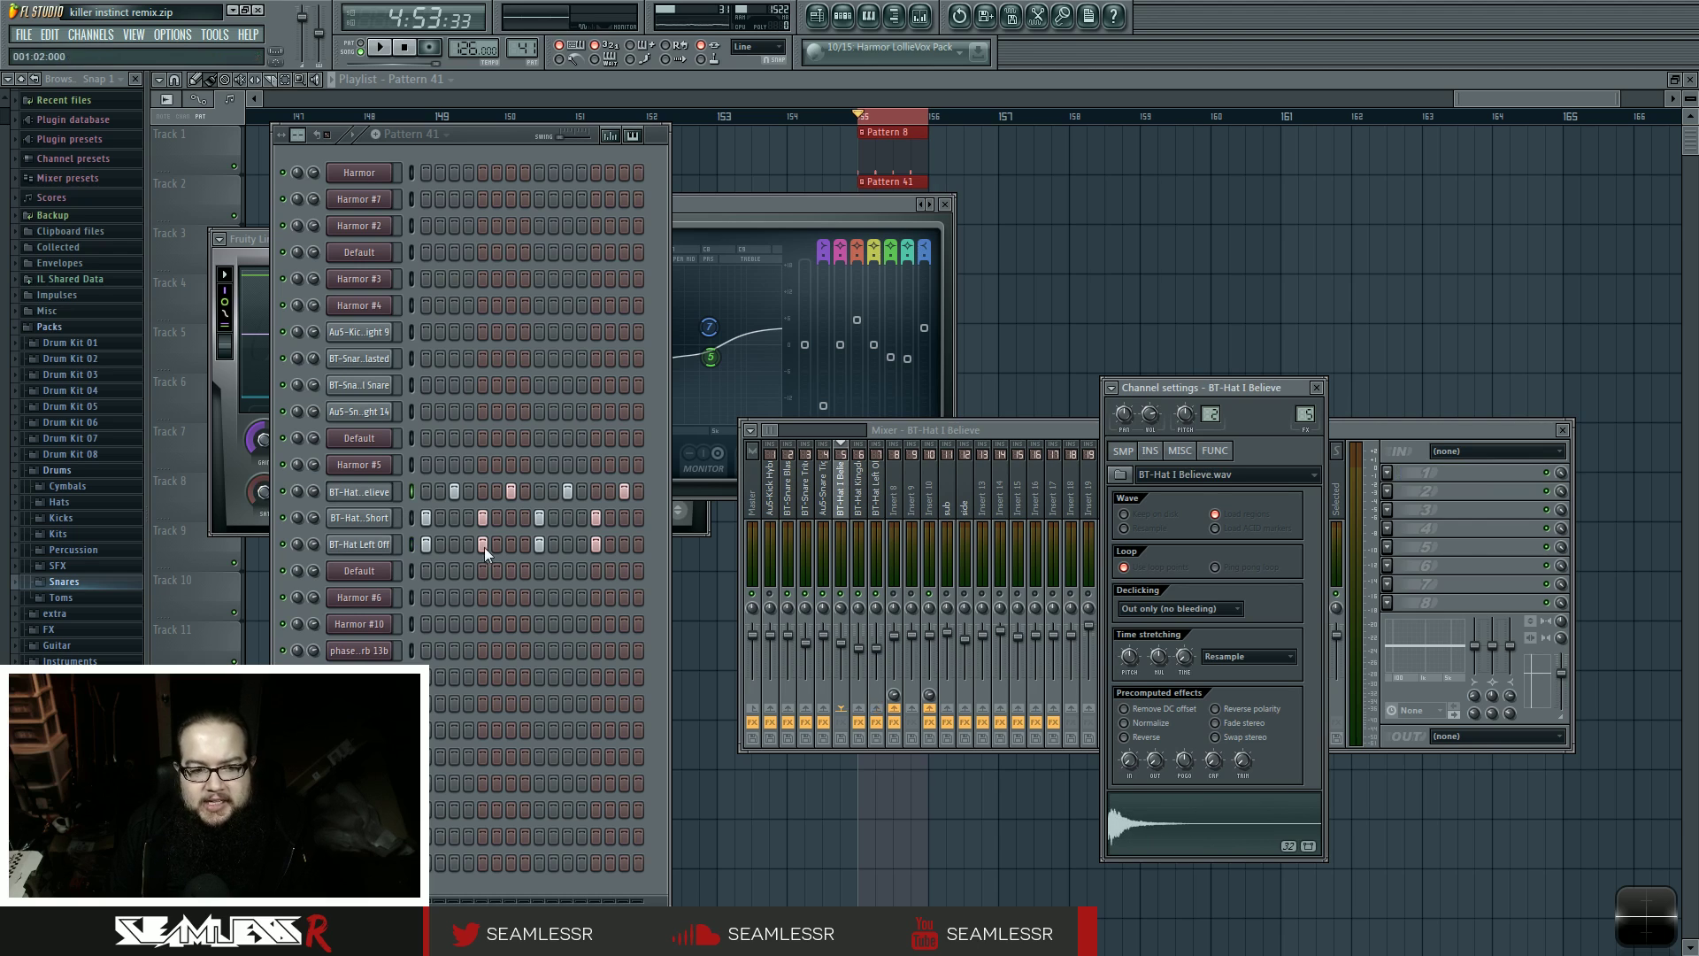
{"action": "key", "text": "Down"}
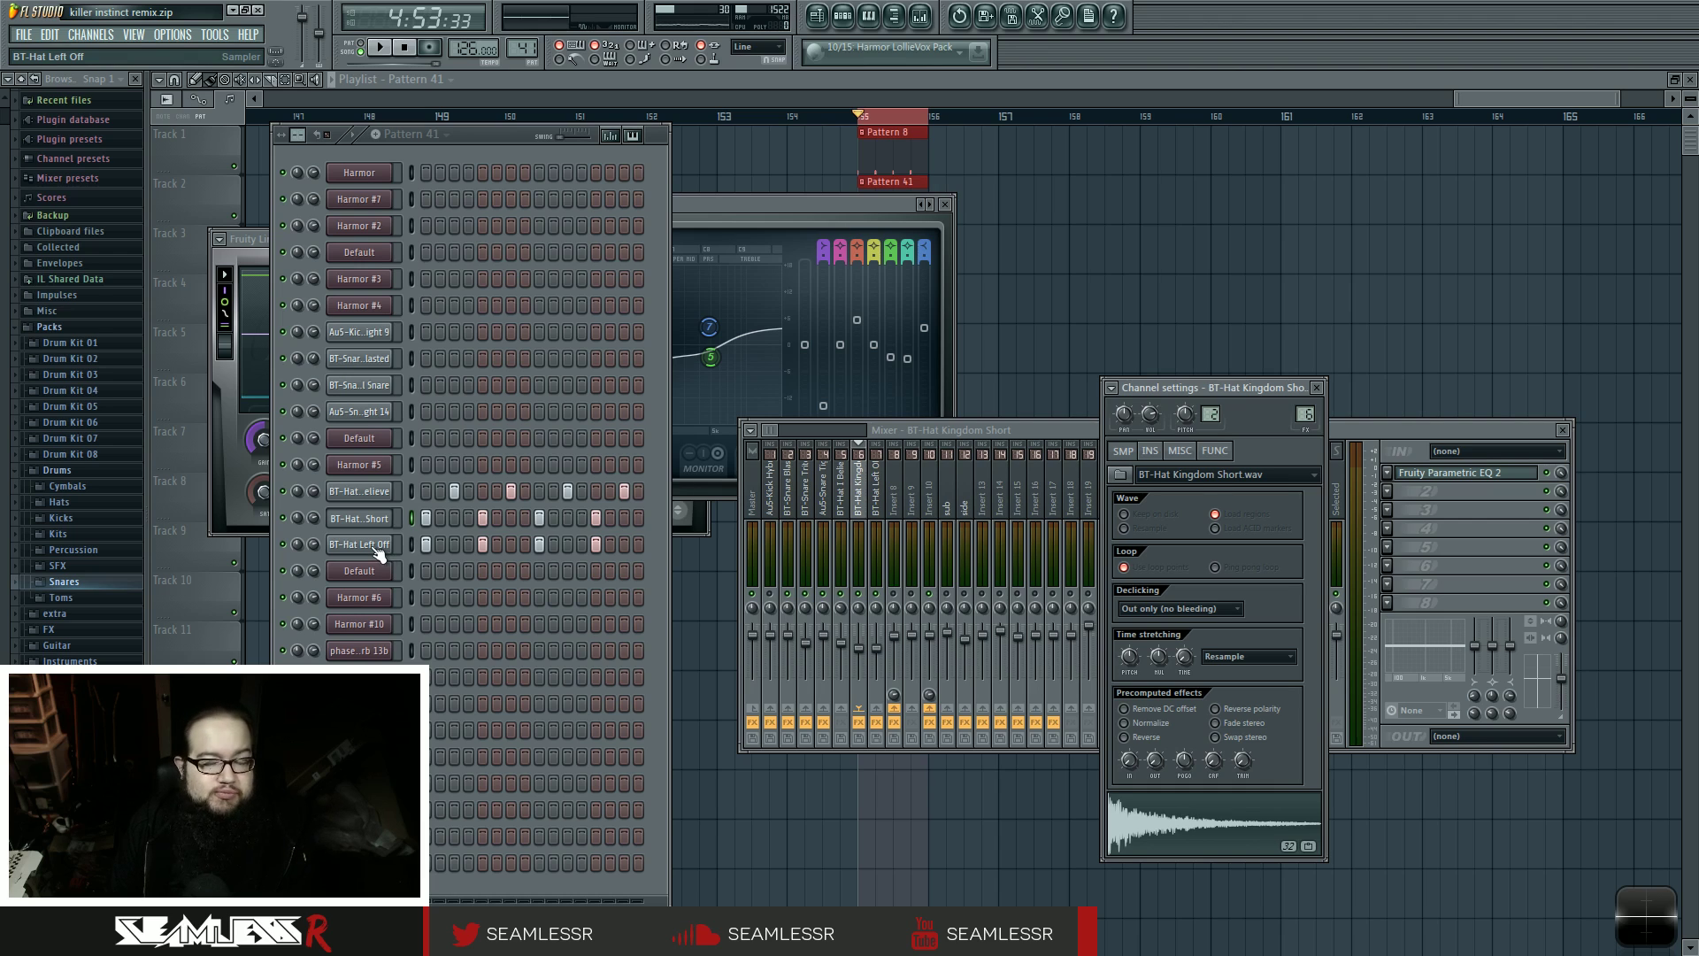
- Play the looped drum patterns twice and observe the hat tracks and Insert 8 in the mixer
{"action": "key", "text": "space"}
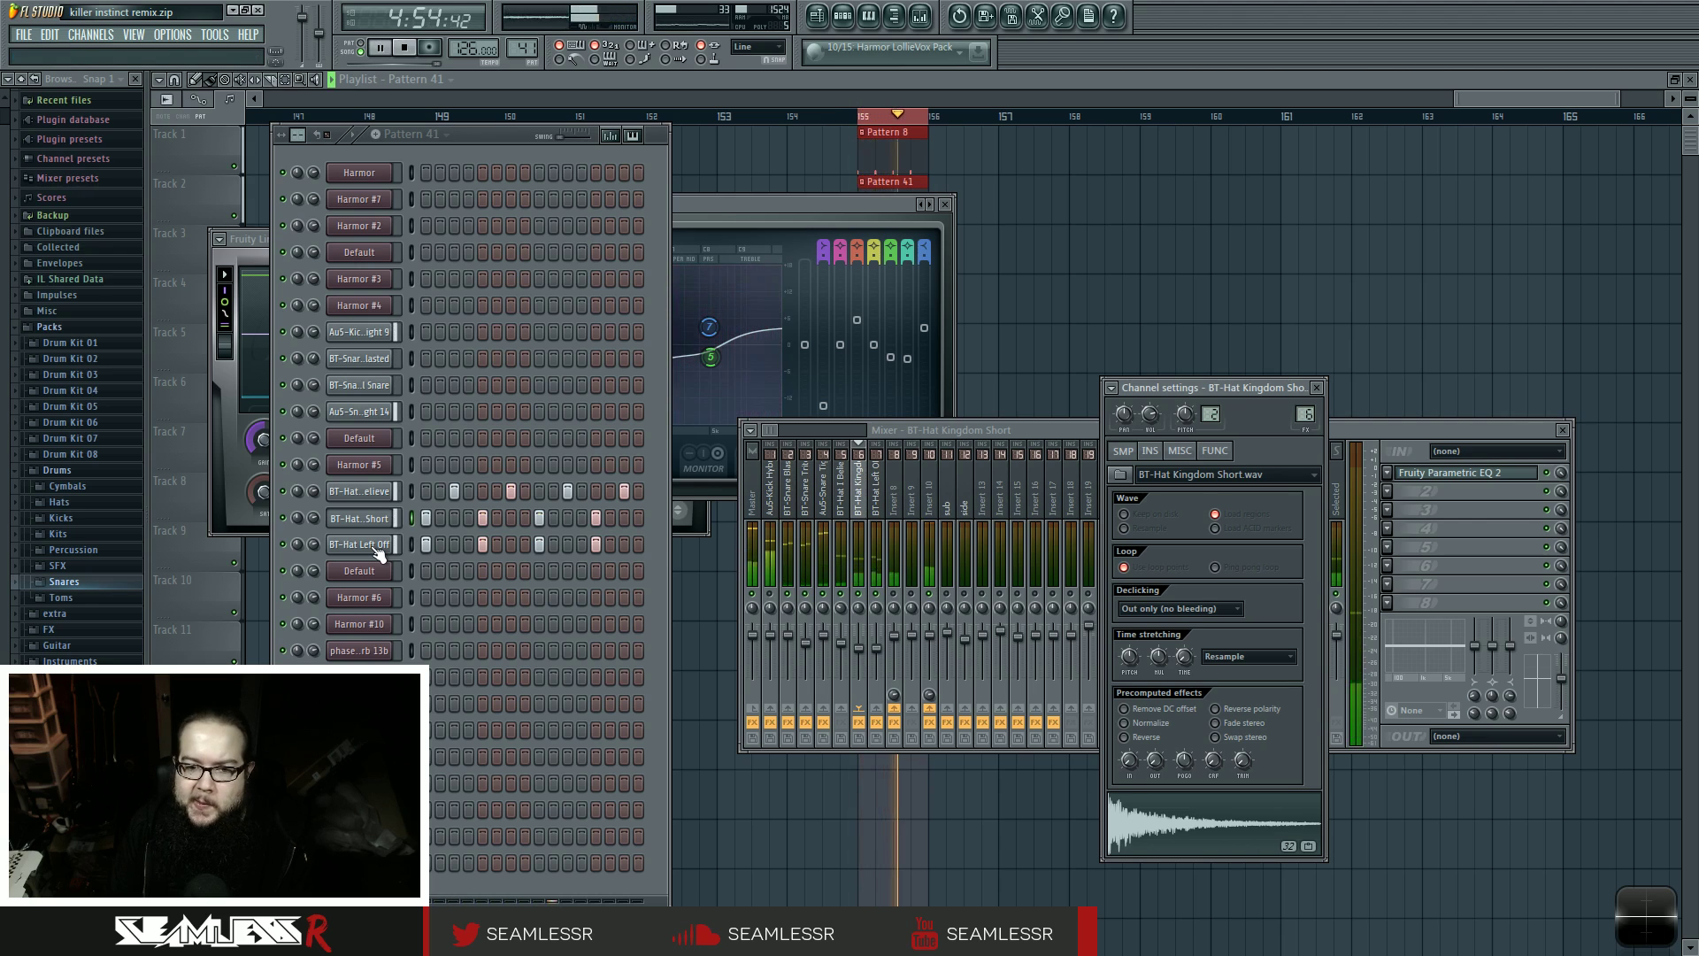
{"action": "left_click", "coordinate": [906, 599]}
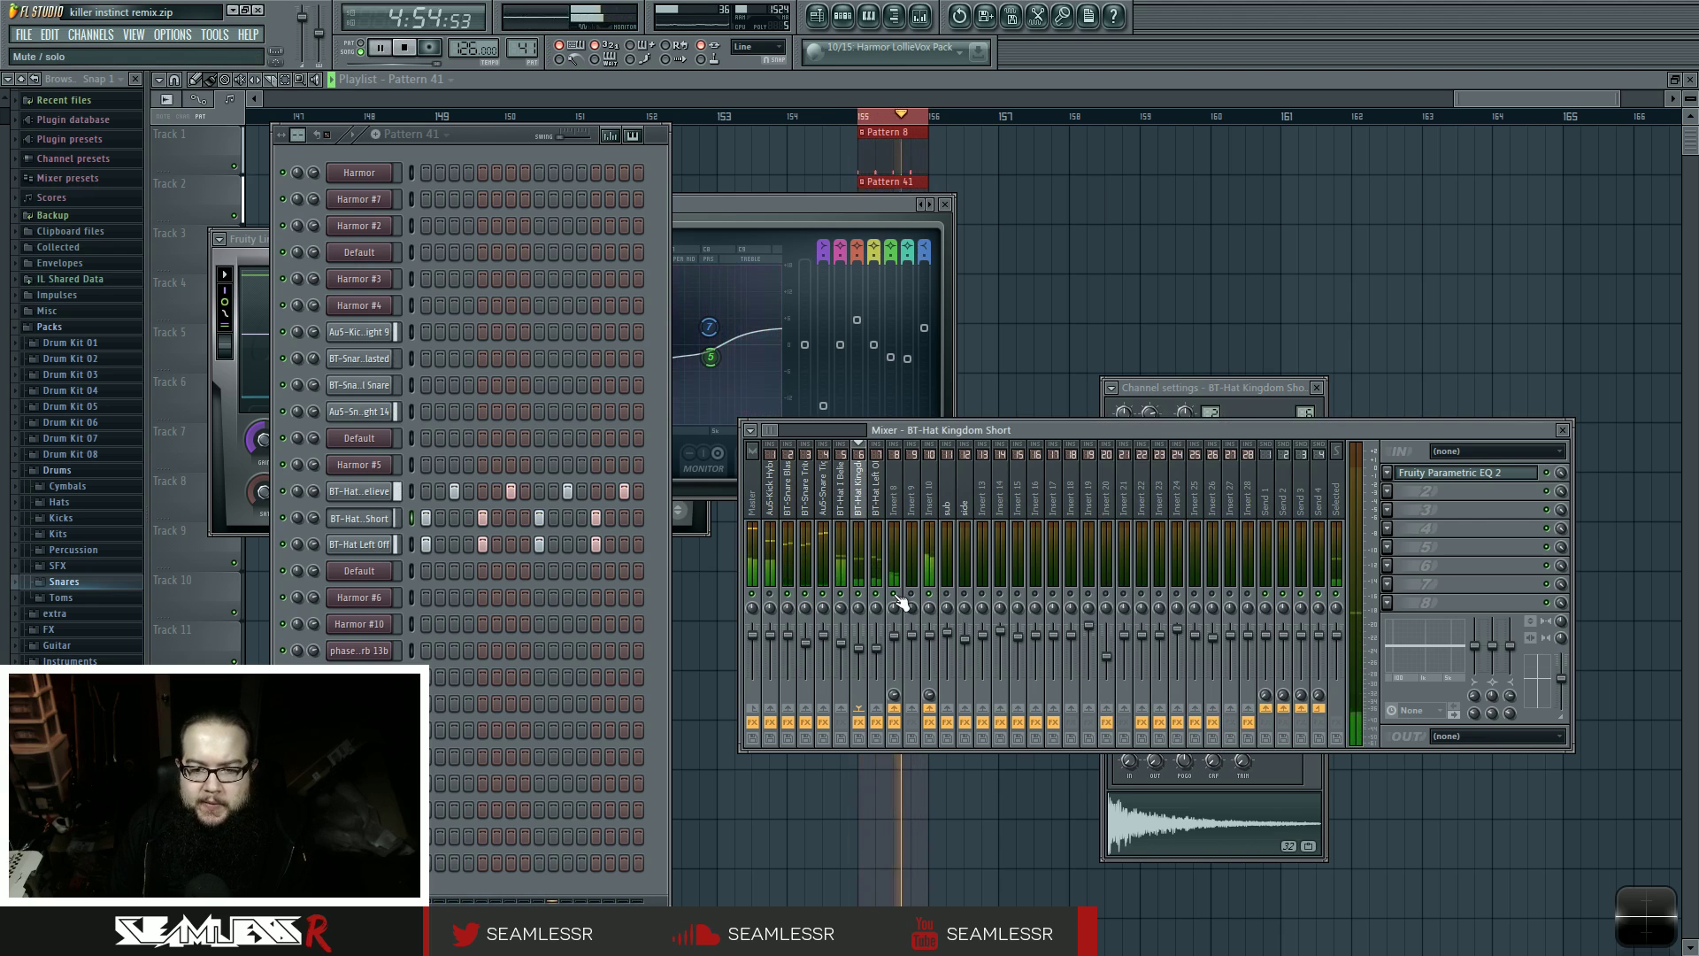
{"action": "key", "text": "space"}
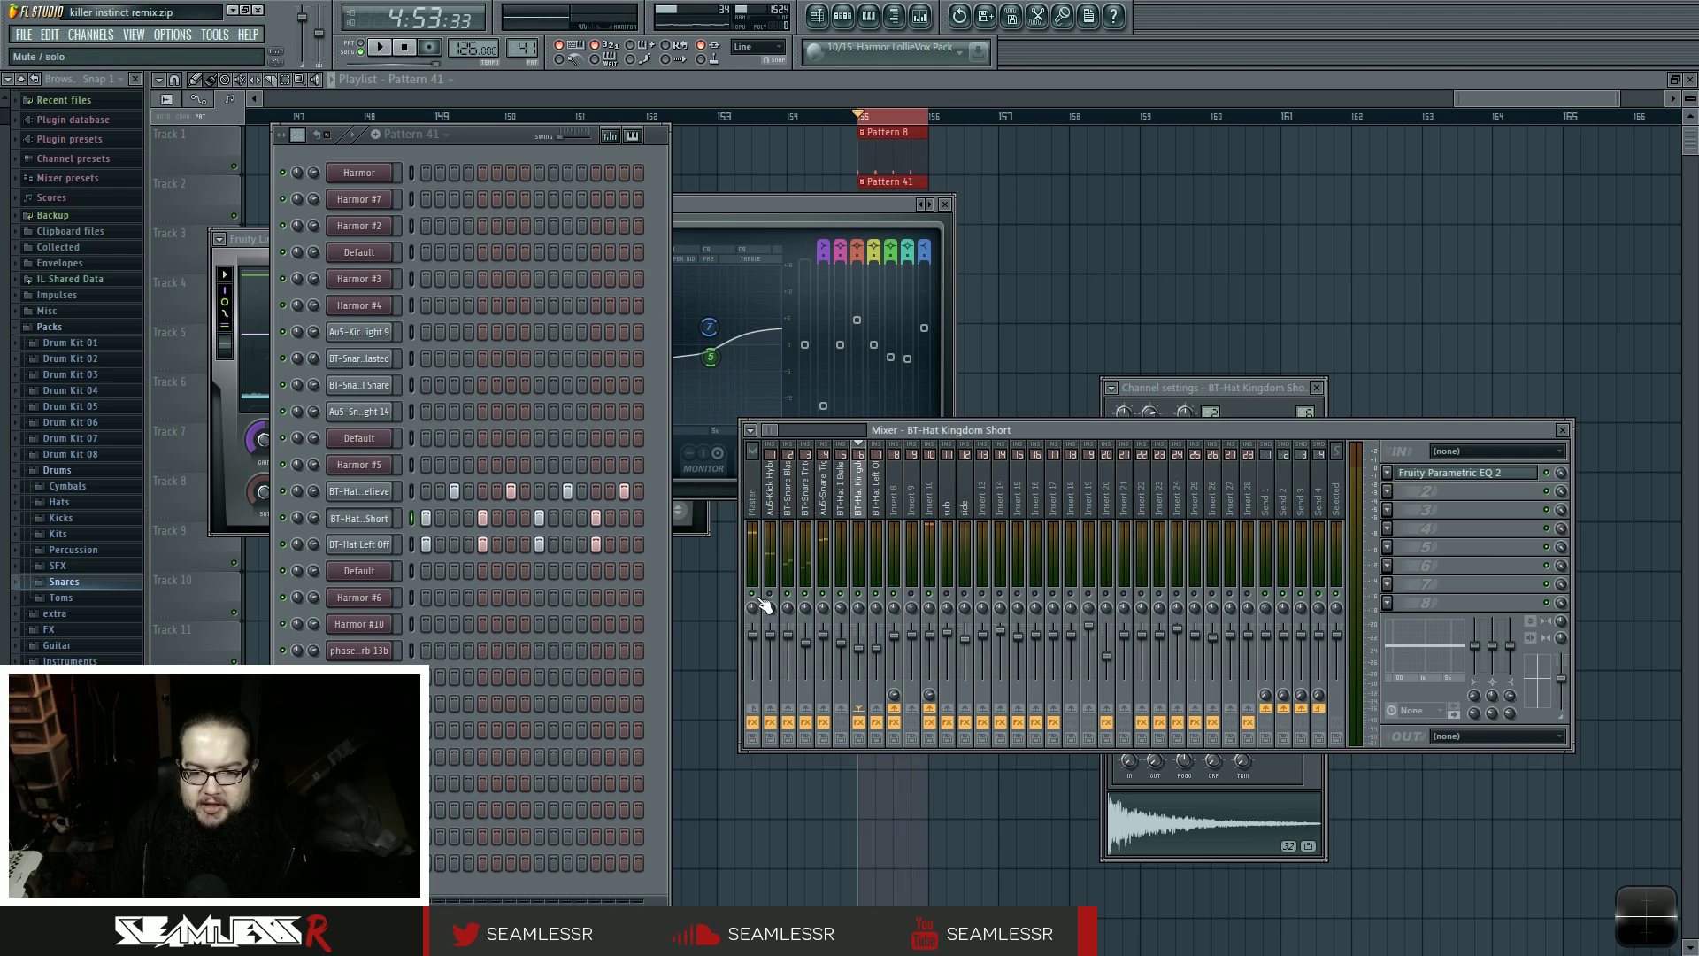
{"action": "key", "text": "space"}
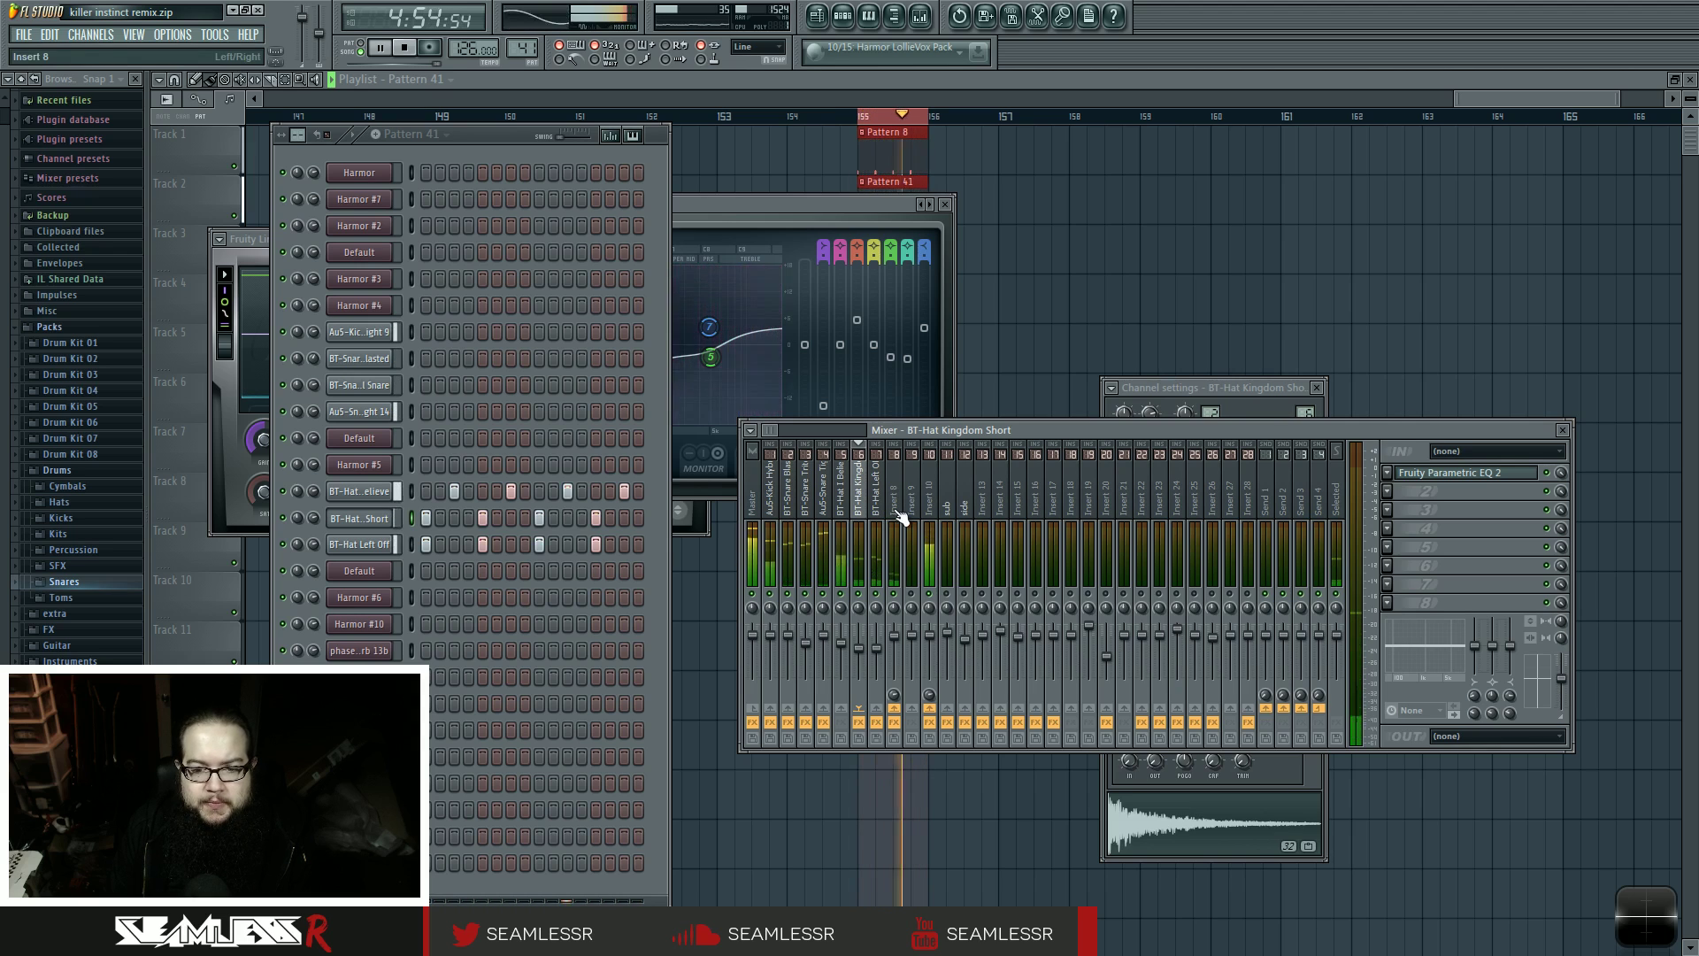
{"action": "key", "text": "space"}
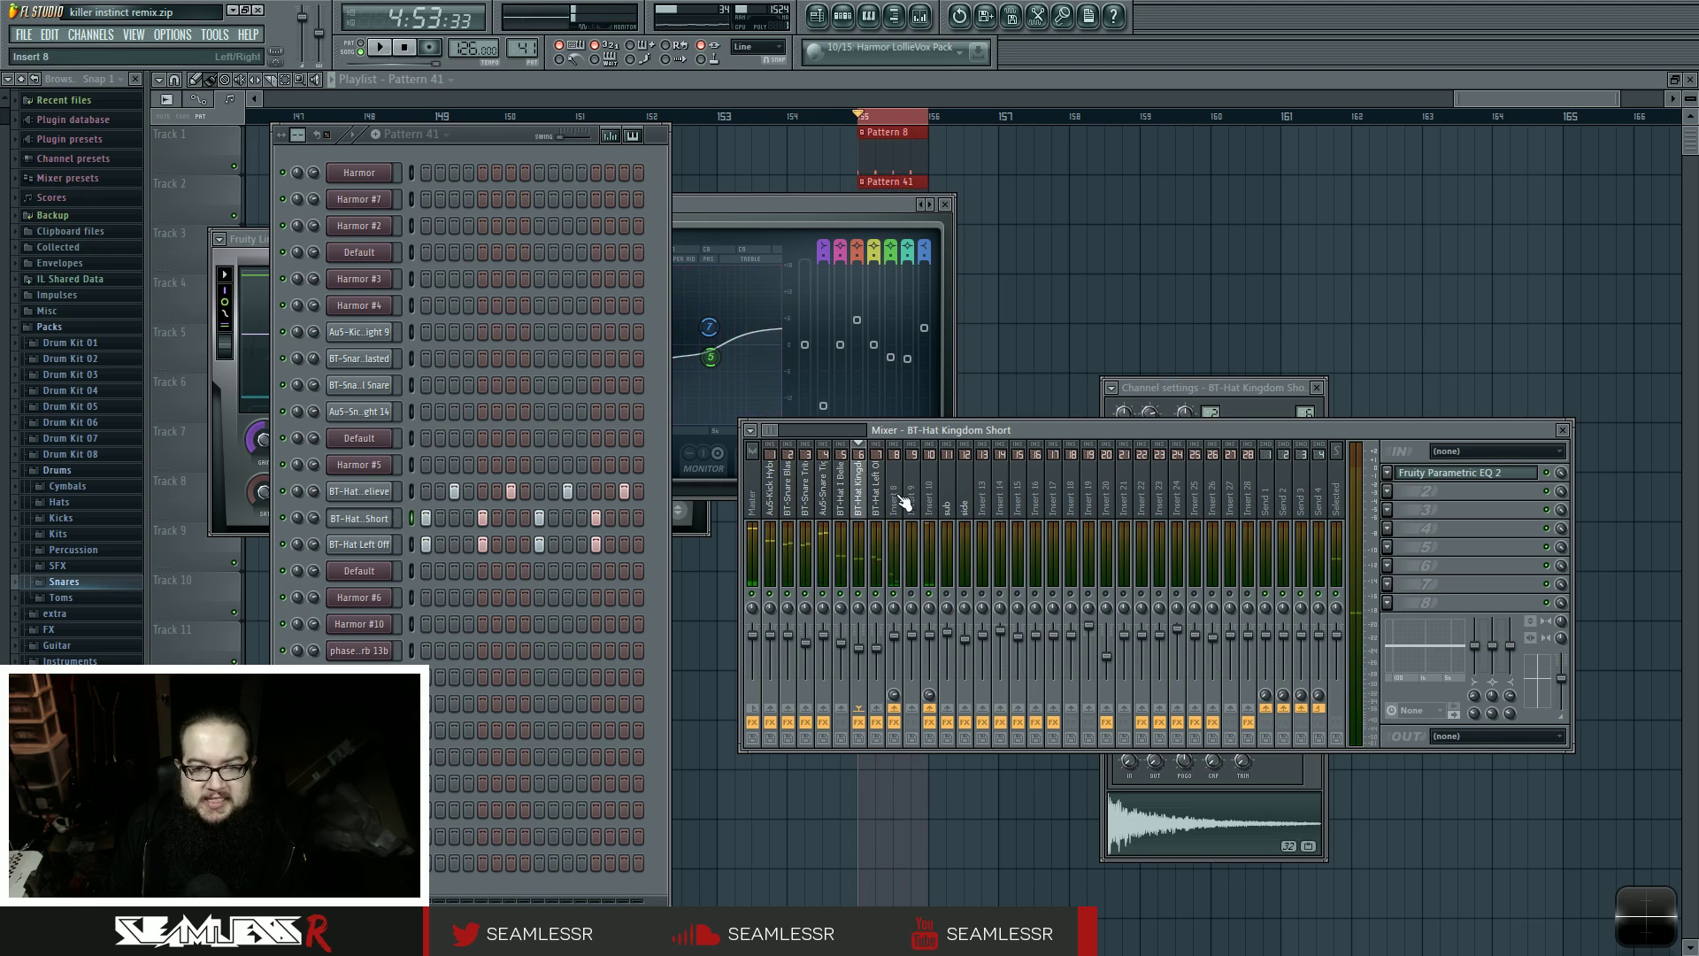
- Select the Au5-Kick Hybrid 3 mixer track and open its Parametric EQ 2 to examine the curve
{"action": "left_click", "coordinate": [895, 501]}
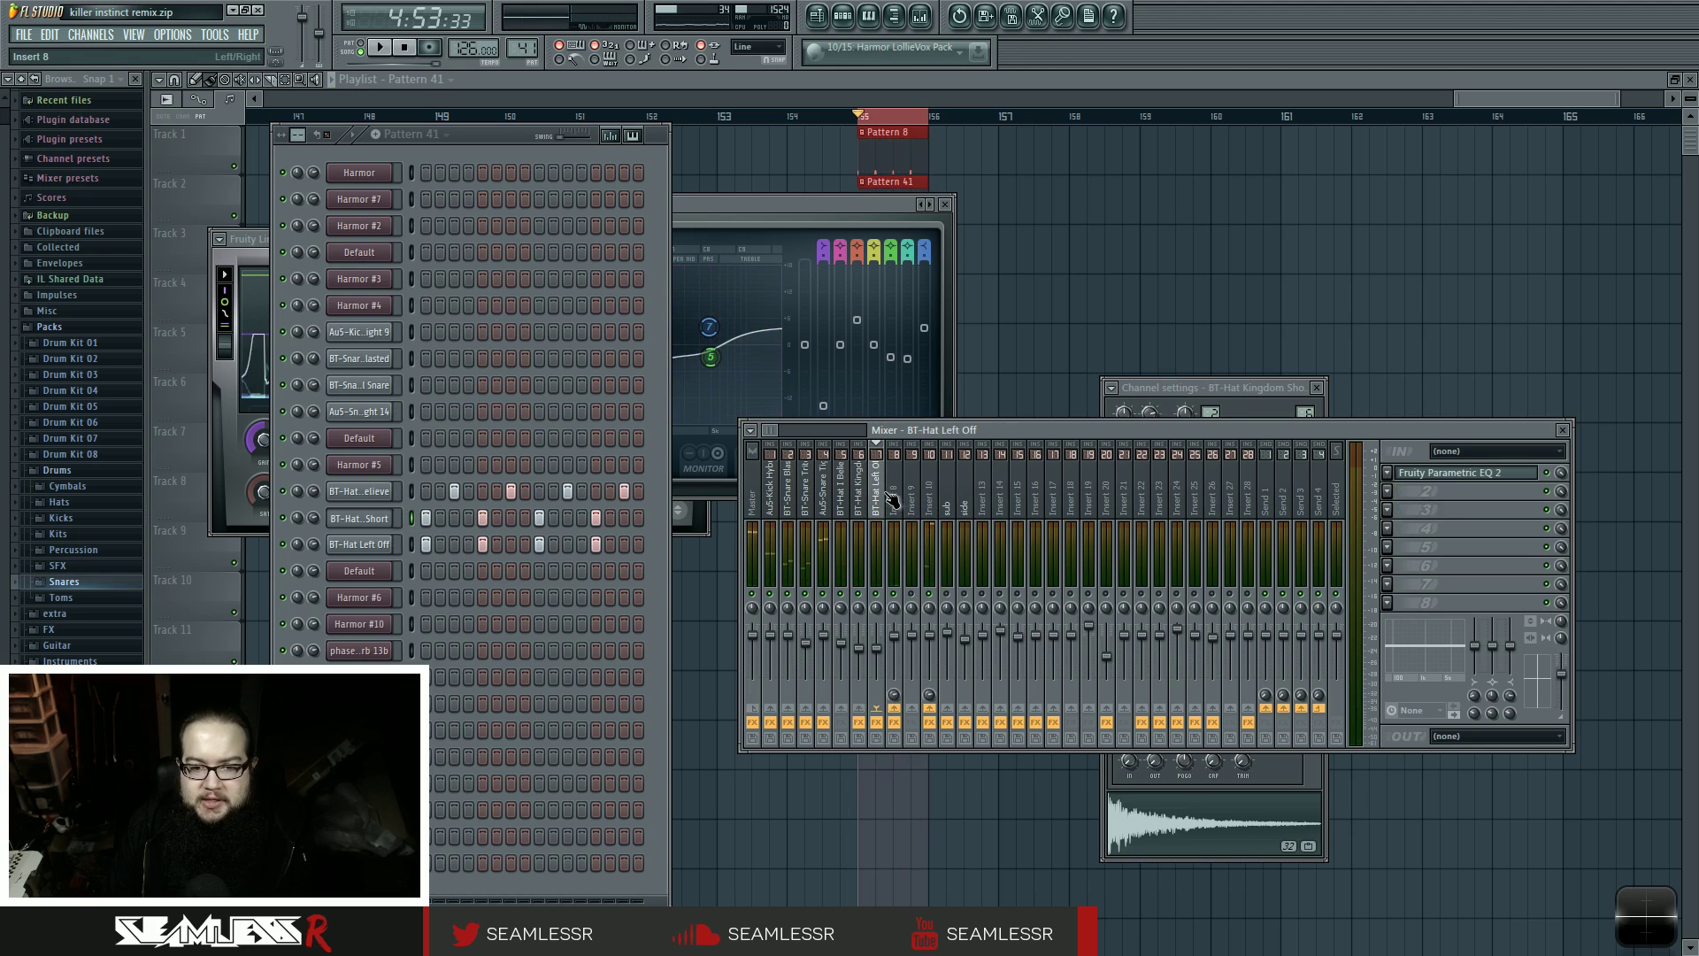
{"action": "left_click", "coordinate": [775, 501]}
{"action": "left_click", "coordinate": [1466, 473]}
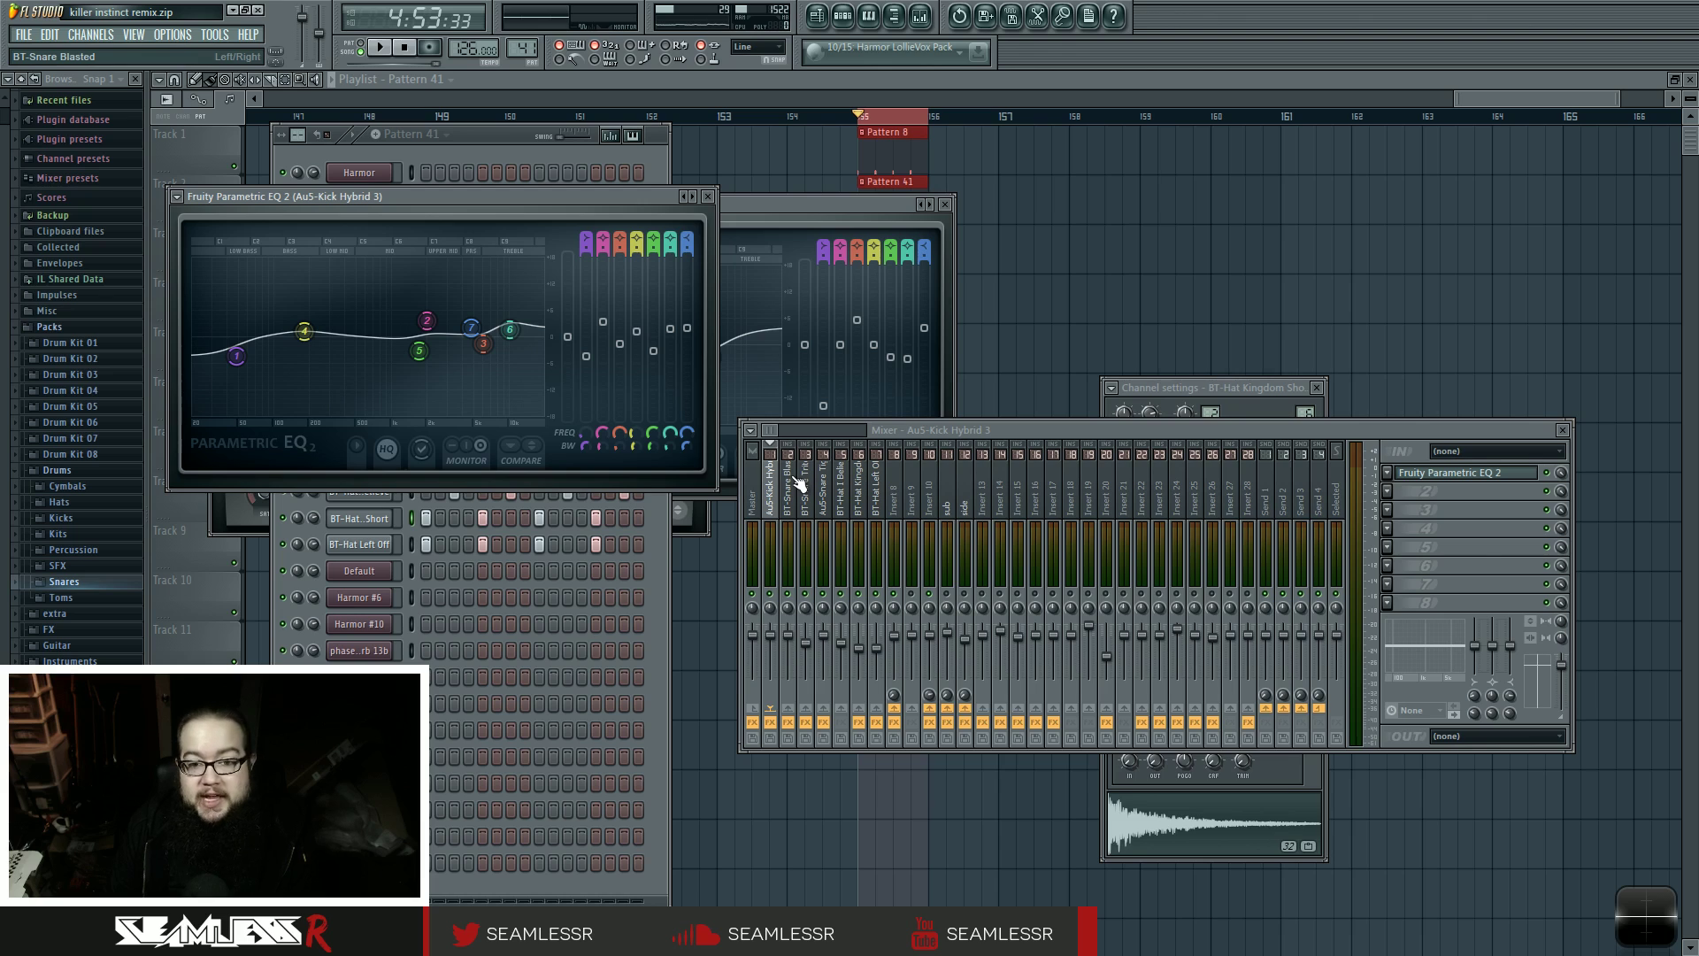
- Open Maximus on Insert 10, position its window beside the kick EQ, and examine its monitor and bands displays
{"action": "left_click", "coordinate": [929, 505]}
{"action": "left_click", "coordinate": [1451, 472]}
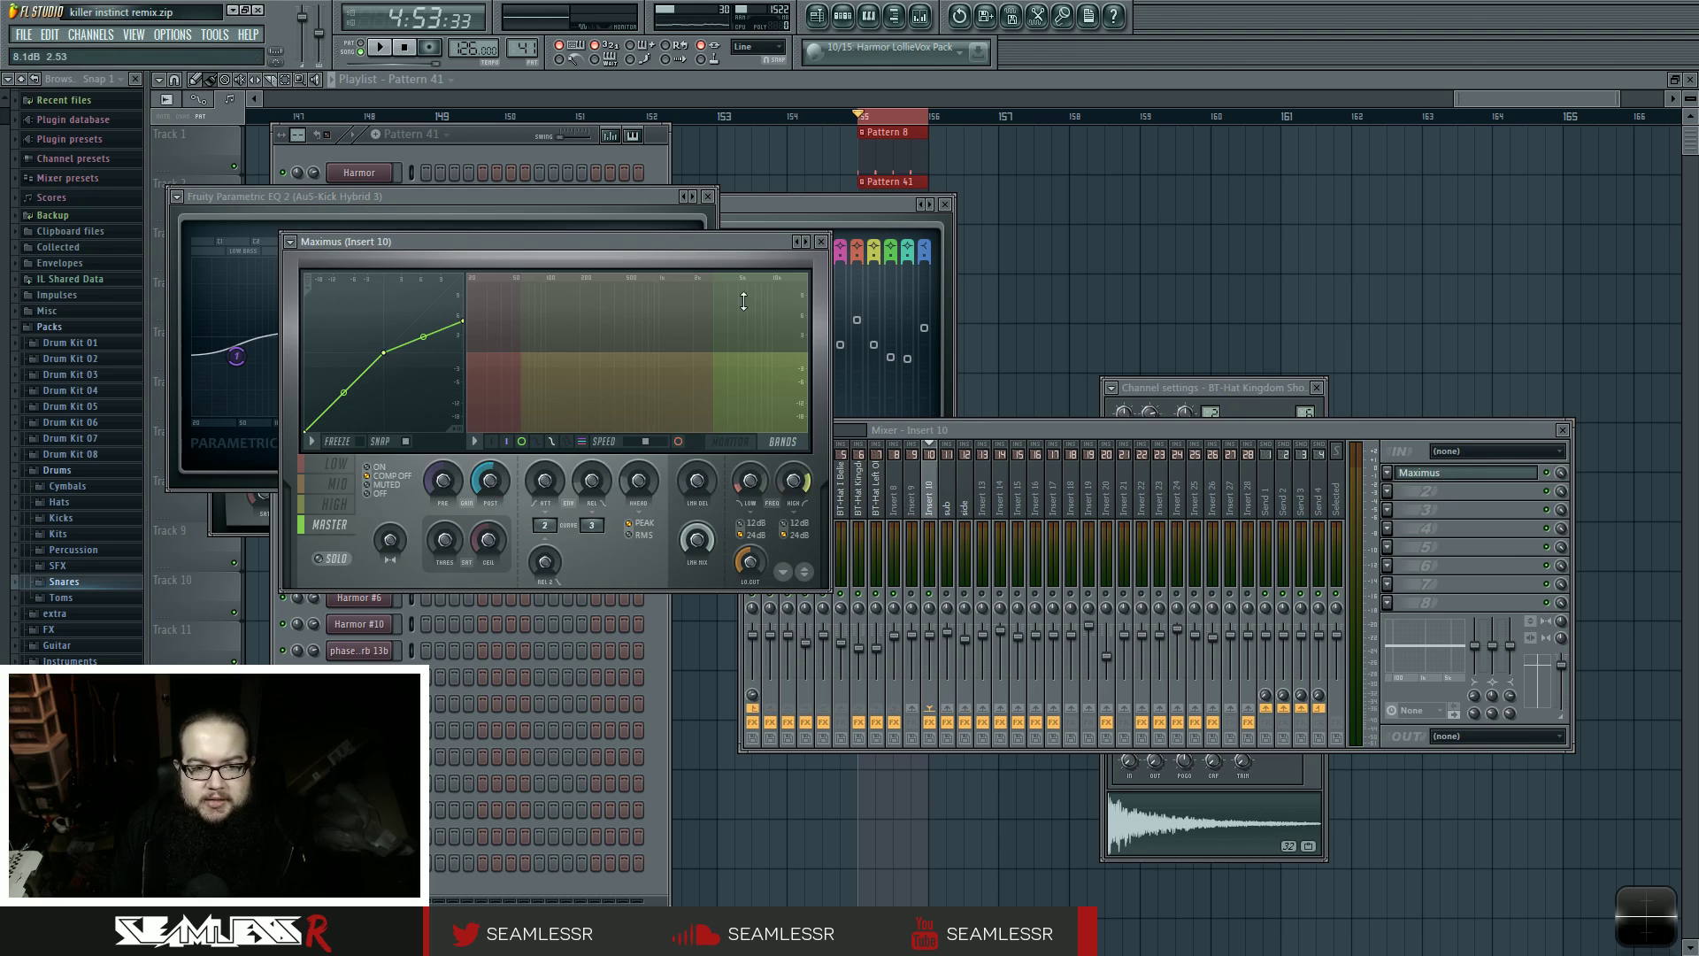
{"action": "left_click_drag", "start_coordinate": [696, 243], "coordinate": [921, 312]}
{"action": "left_click", "coordinate": [1008, 515]}
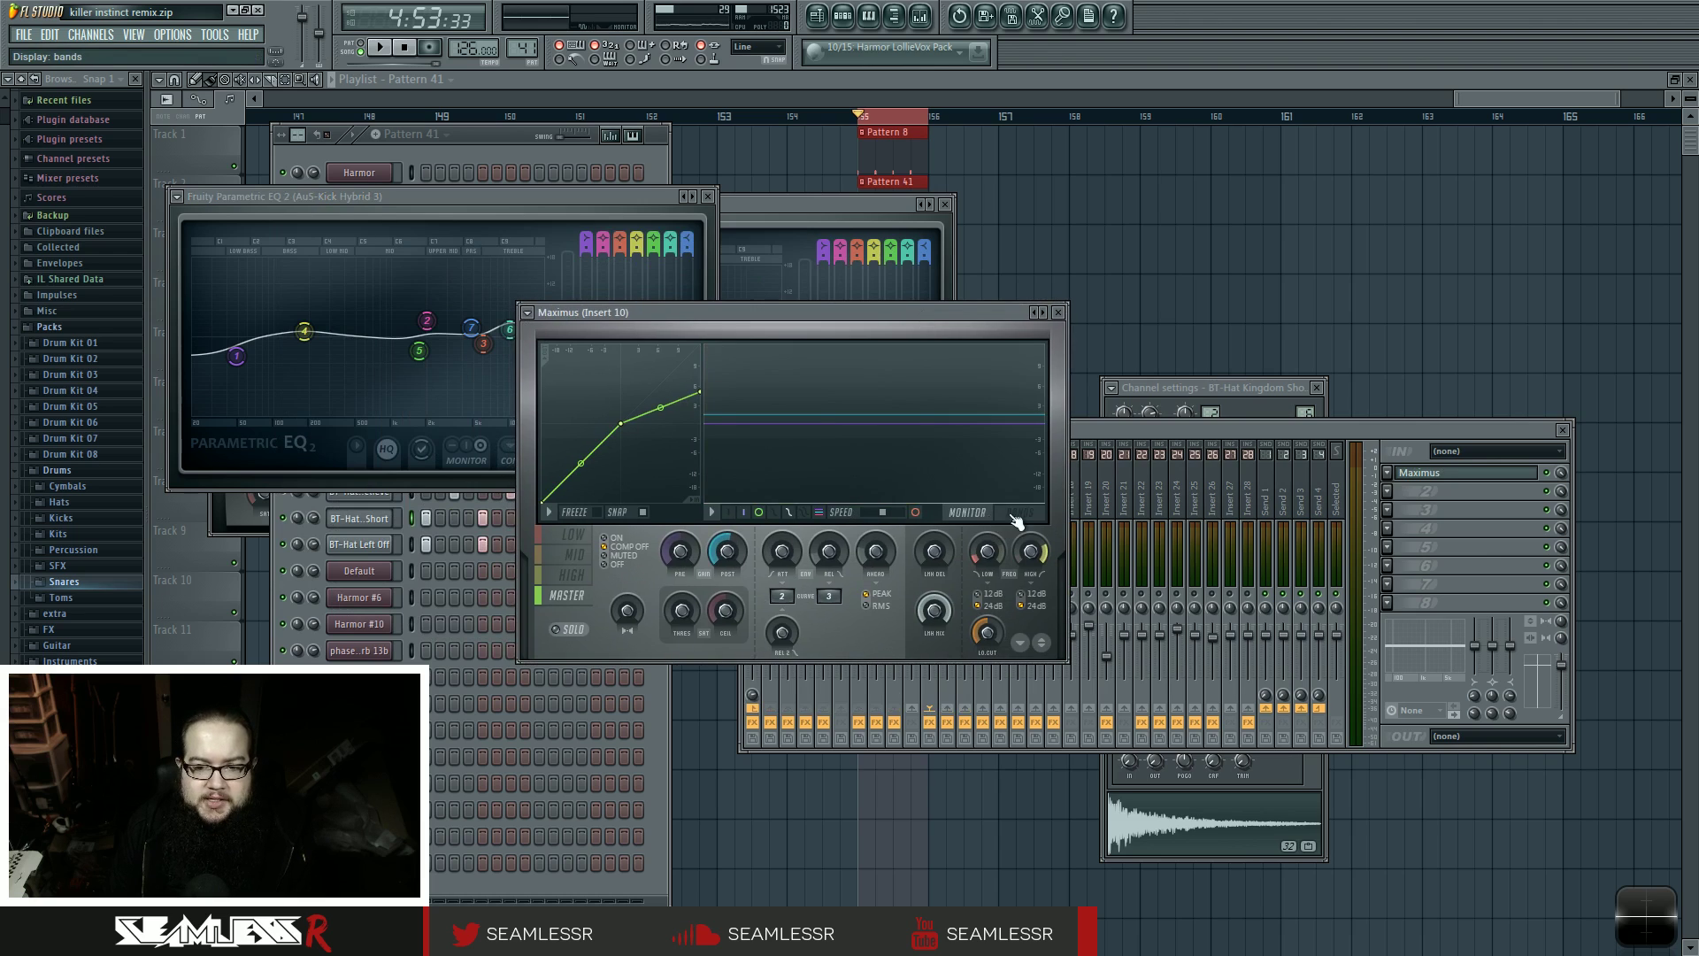
{"action": "left_click", "coordinate": [1018, 515]}
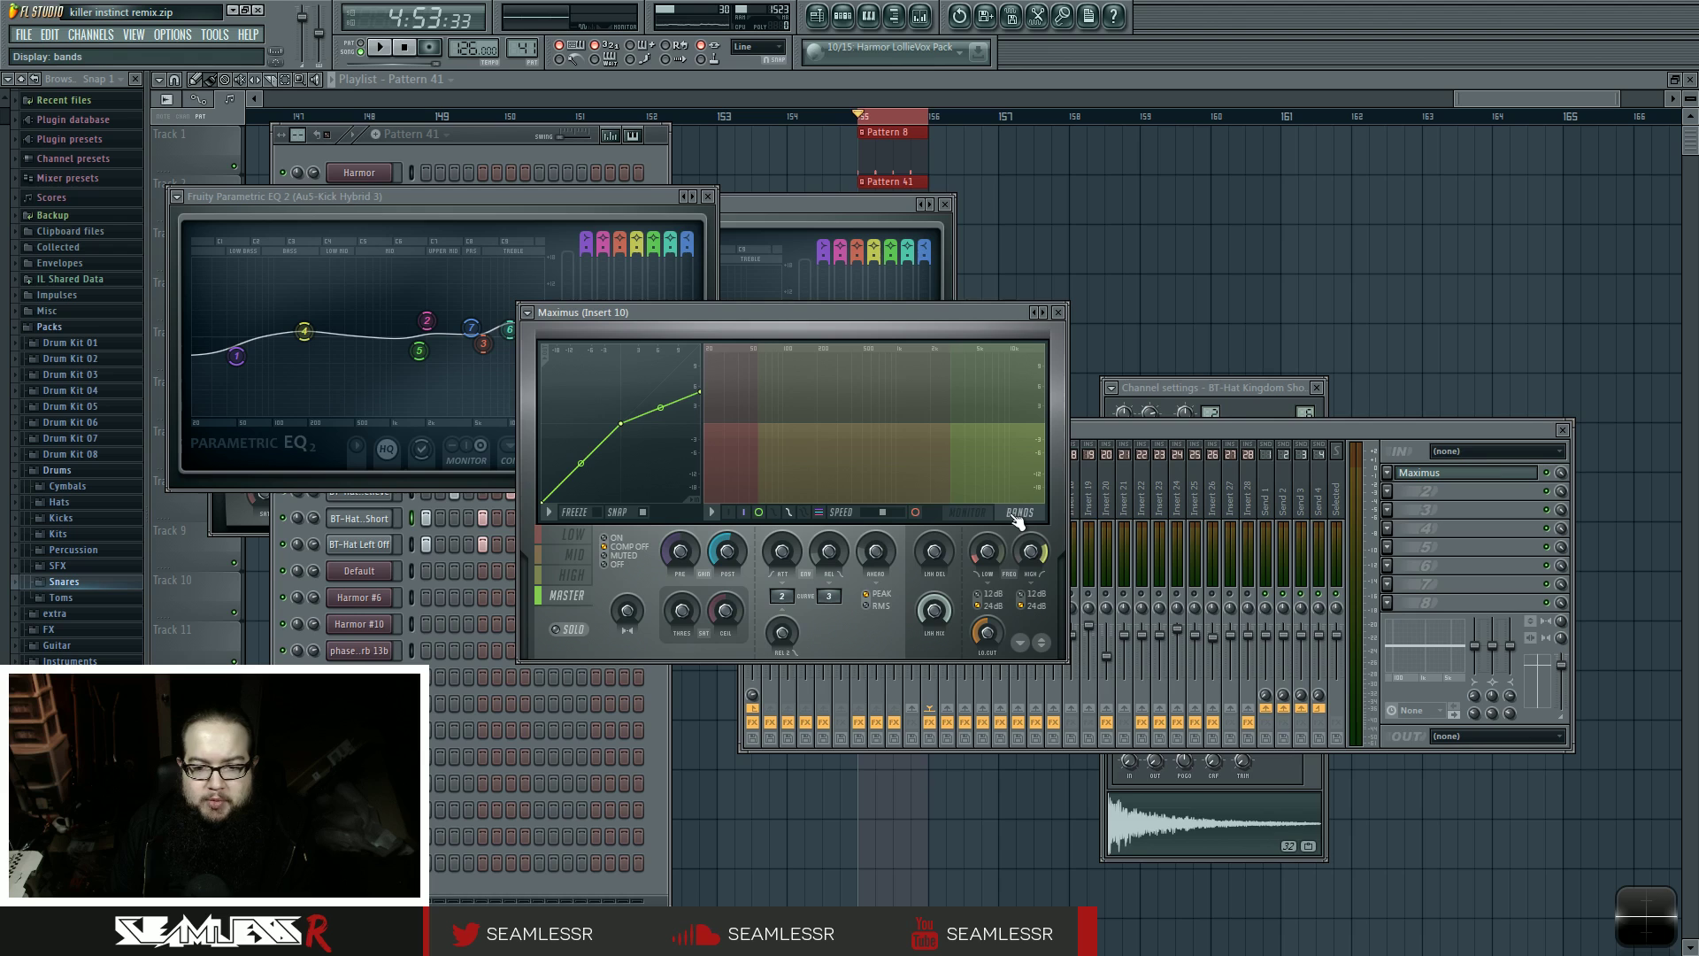
{"action": "left_click_drag", "start_coordinate": [976, 315], "coordinate": [1049, 311]}
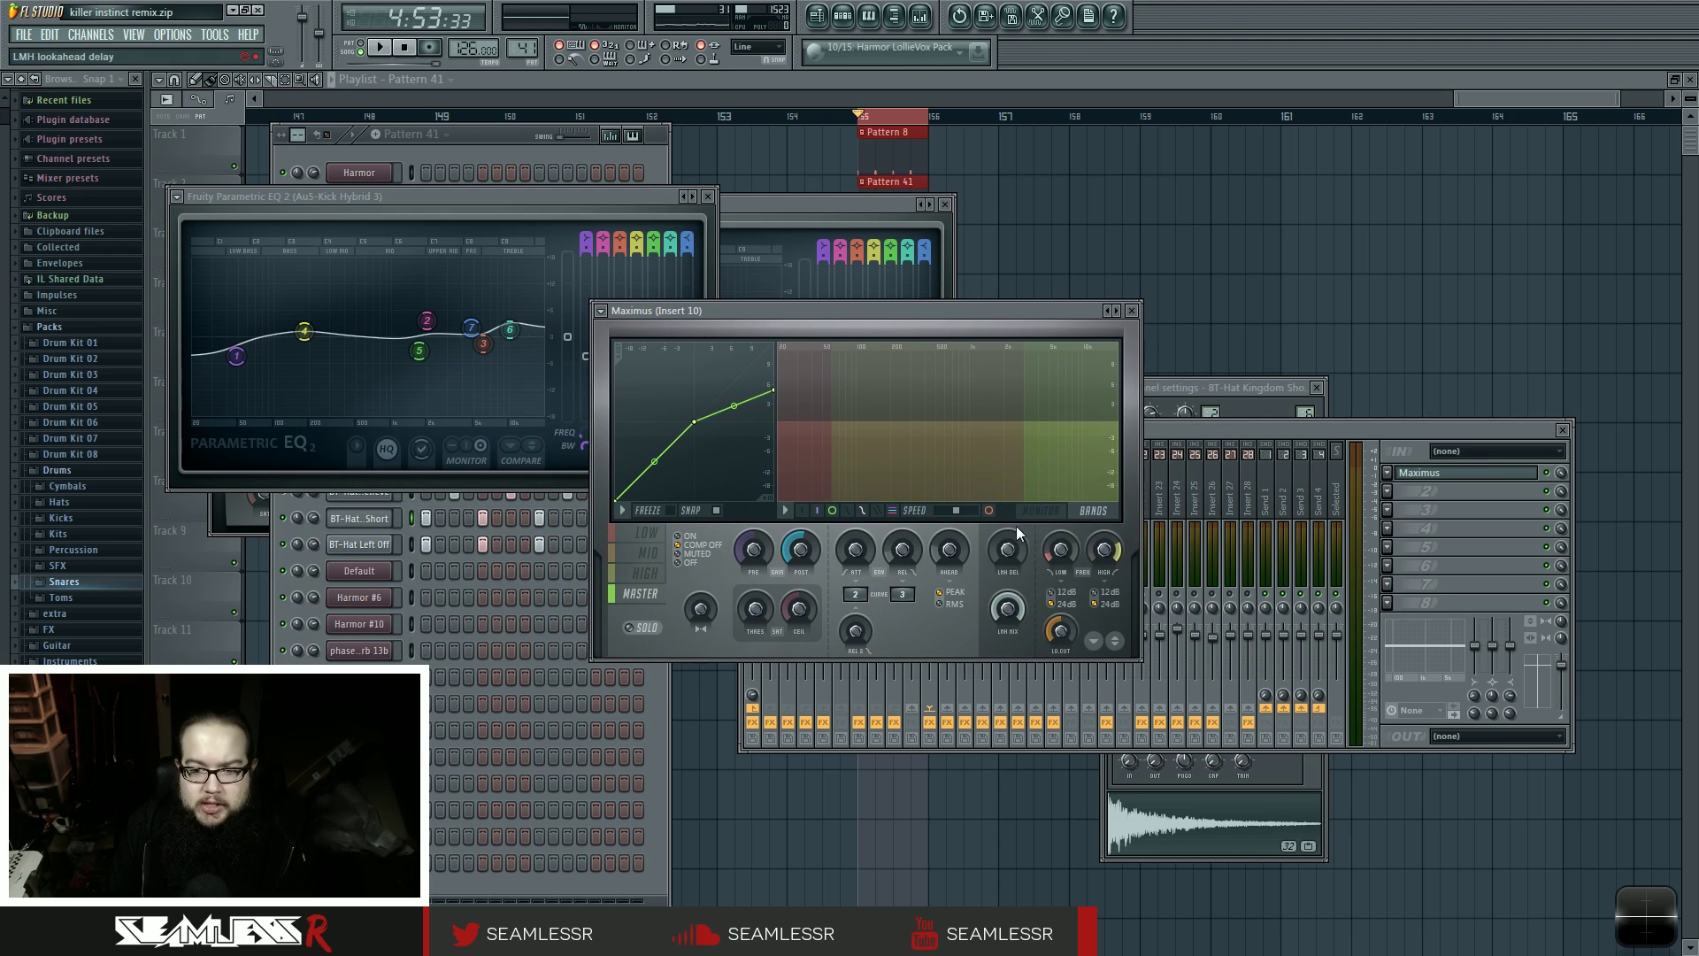
- Examine the Low band's compression curve in Maximus and play the drum loop with the monitor display shown
{"action": "left_click", "coordinate": [1037, 512]}
{"action": "left_click", "coordinate": [651, 533]}
{"action": "left_click", "coordinate": [1094, 511]}
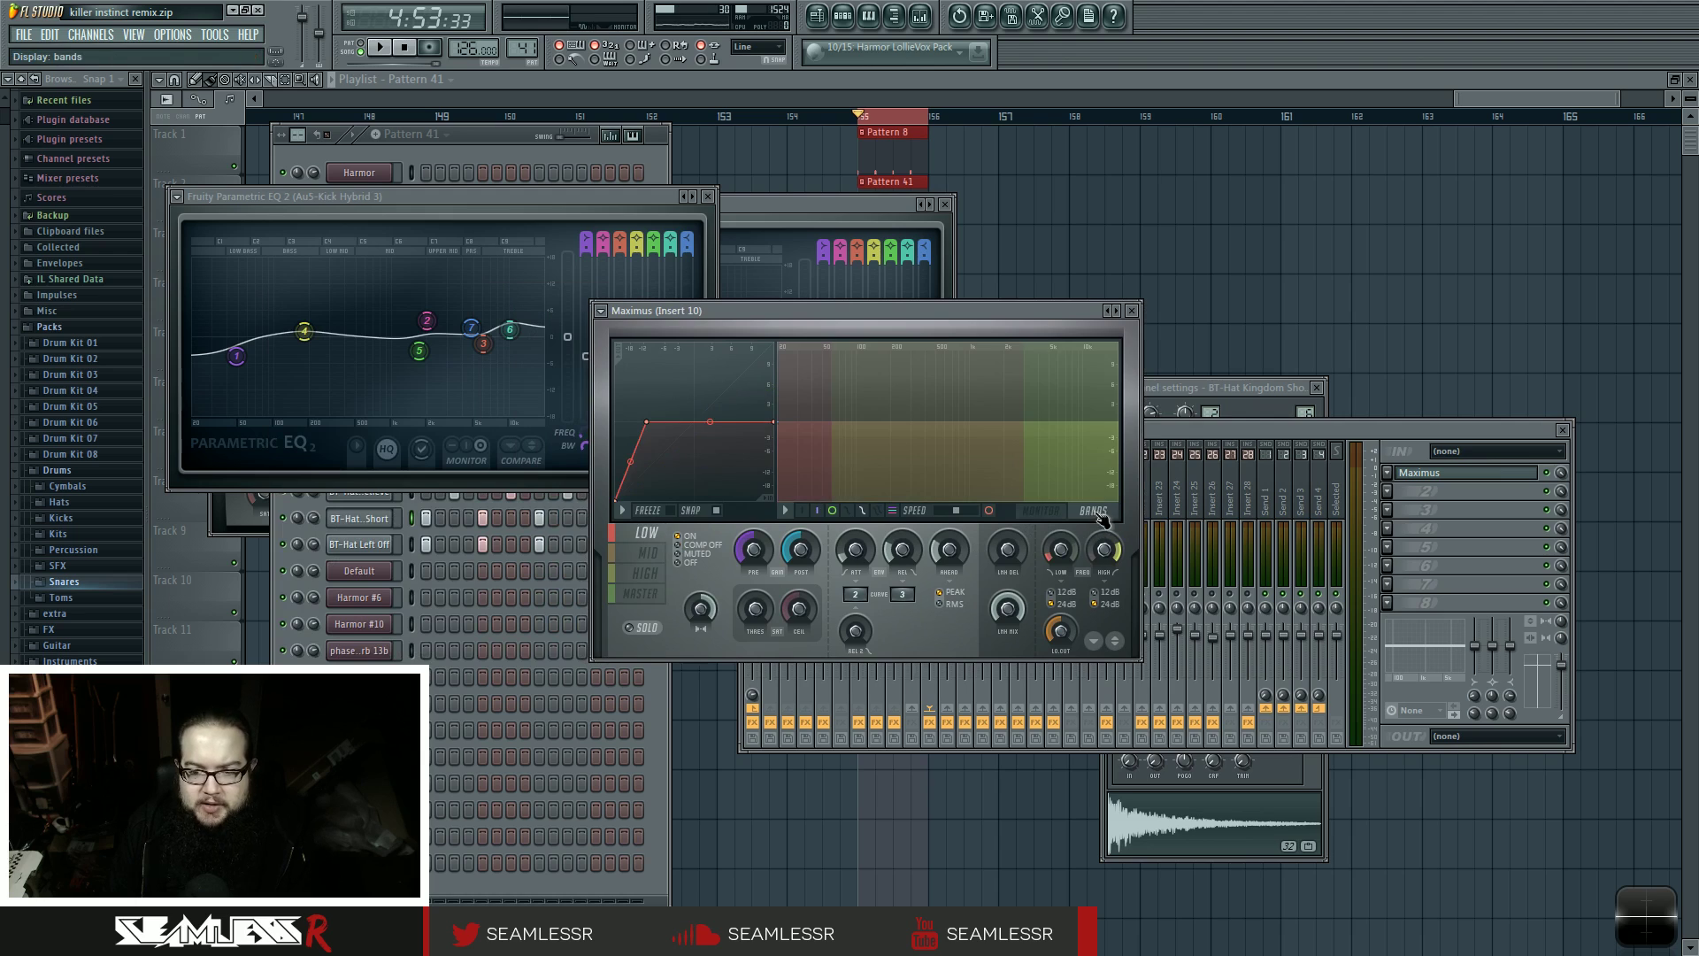
{"action": "left_click", "coordinate": [649, 553]}
{"action": "left_click", "coordinate": [648, 532]}
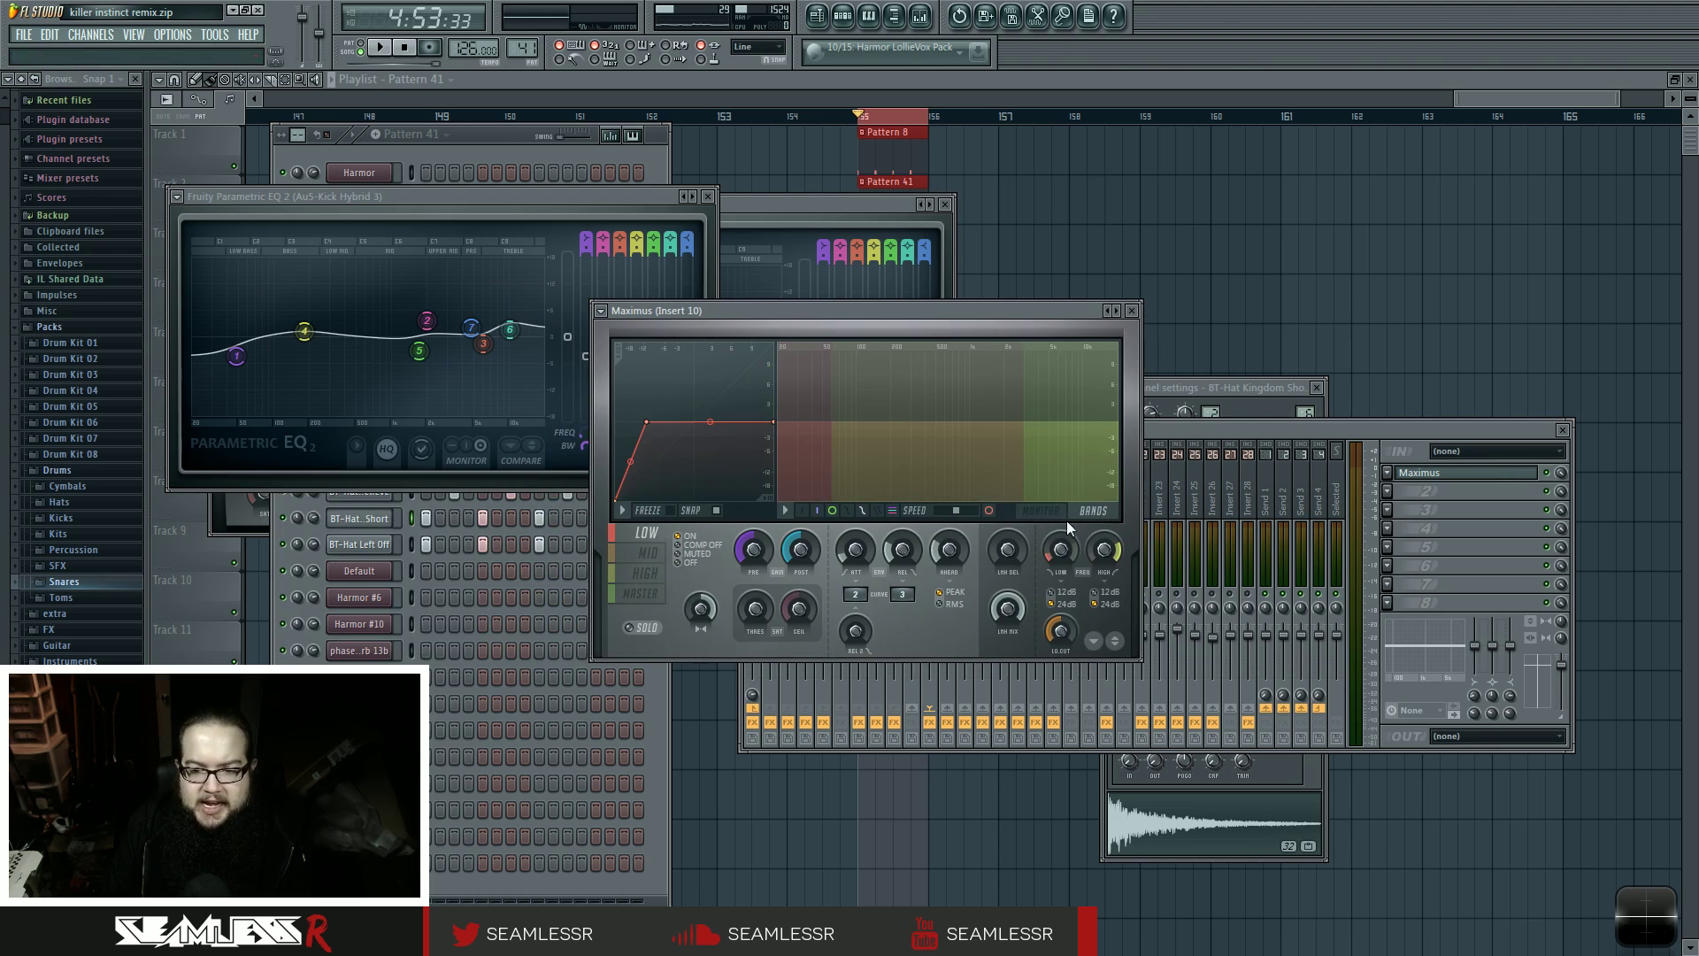
{"action": "left_click", "coordinate": [1042, 511]}
{"action": "key", "text": "space"}
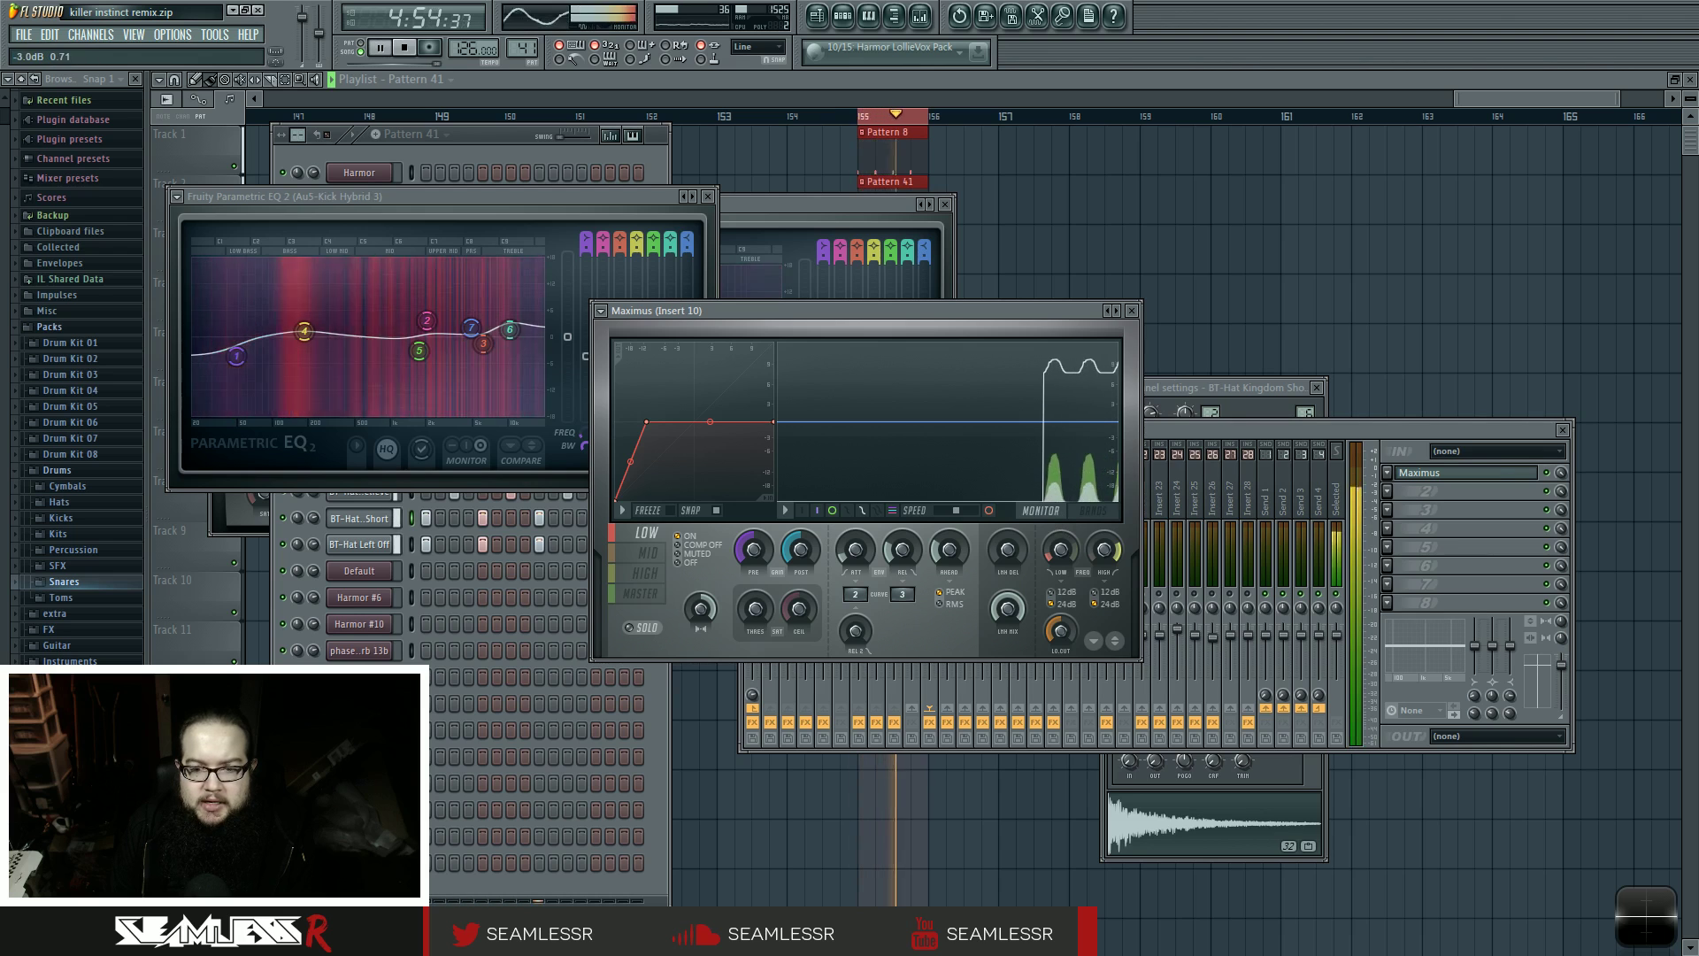
- Compare the Mid, Master and Low band curves in Maximus while starting and stopping the drum loop
{"action": "key", "text": "space"}
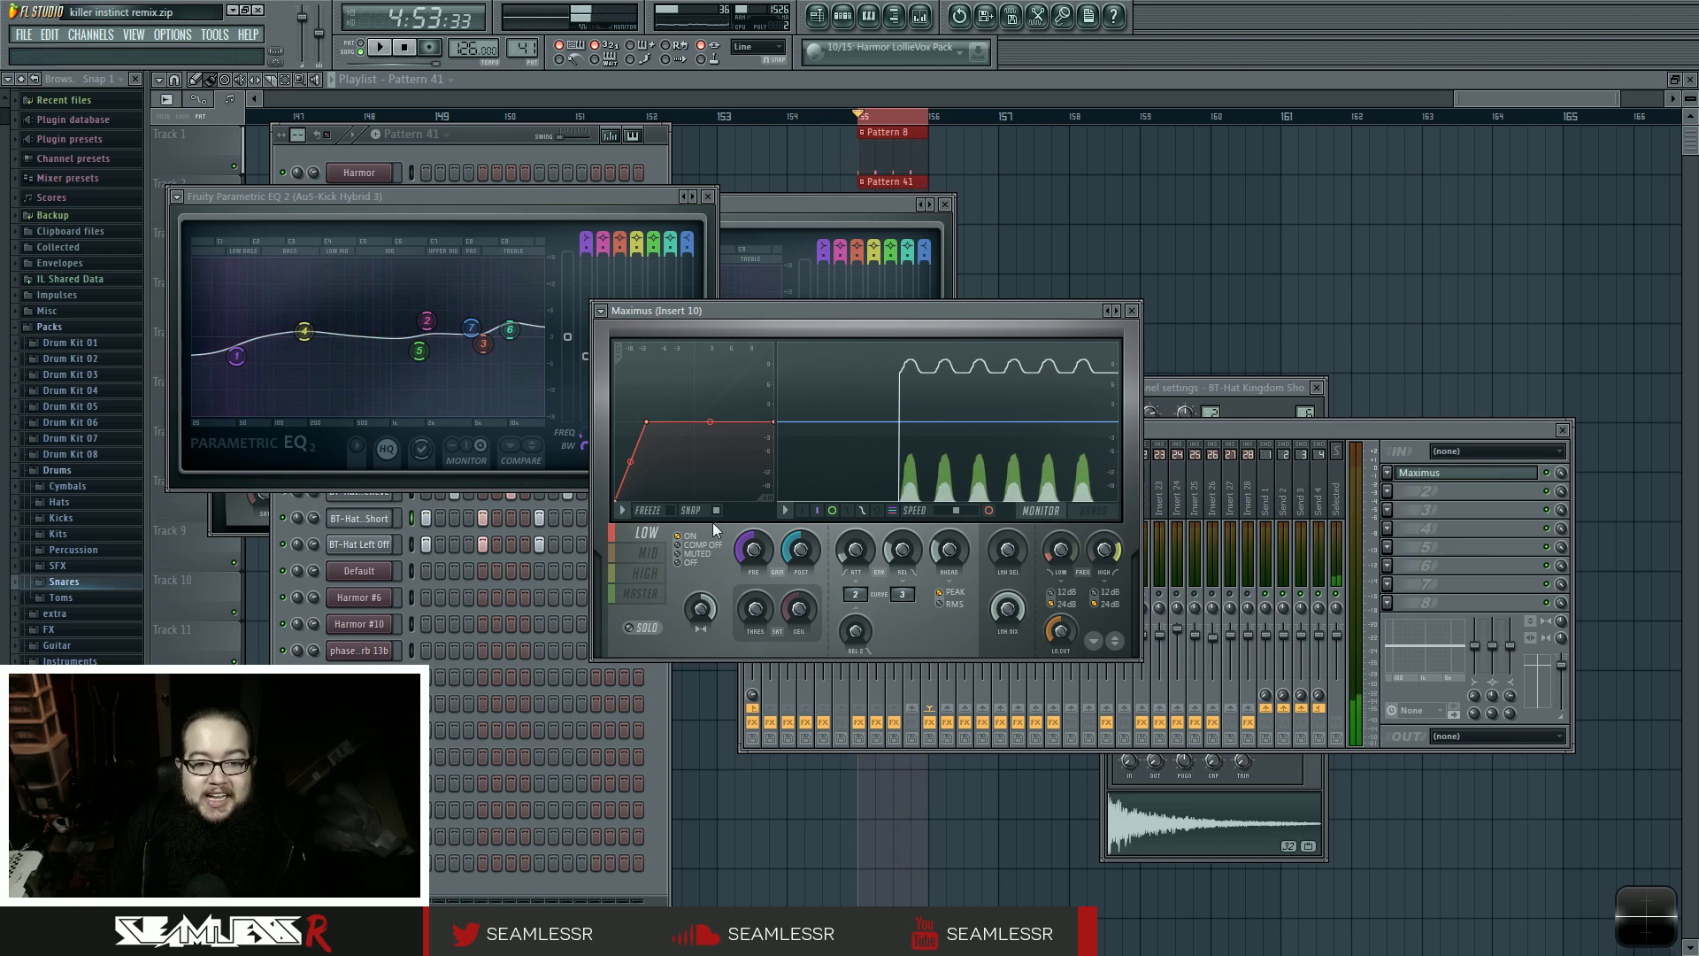
{"action": "left_click", "coordinate": [649, 553]}
{"action": "key", "text": "space"}
{"action": "left_click", "coordinate": [662, 594]}
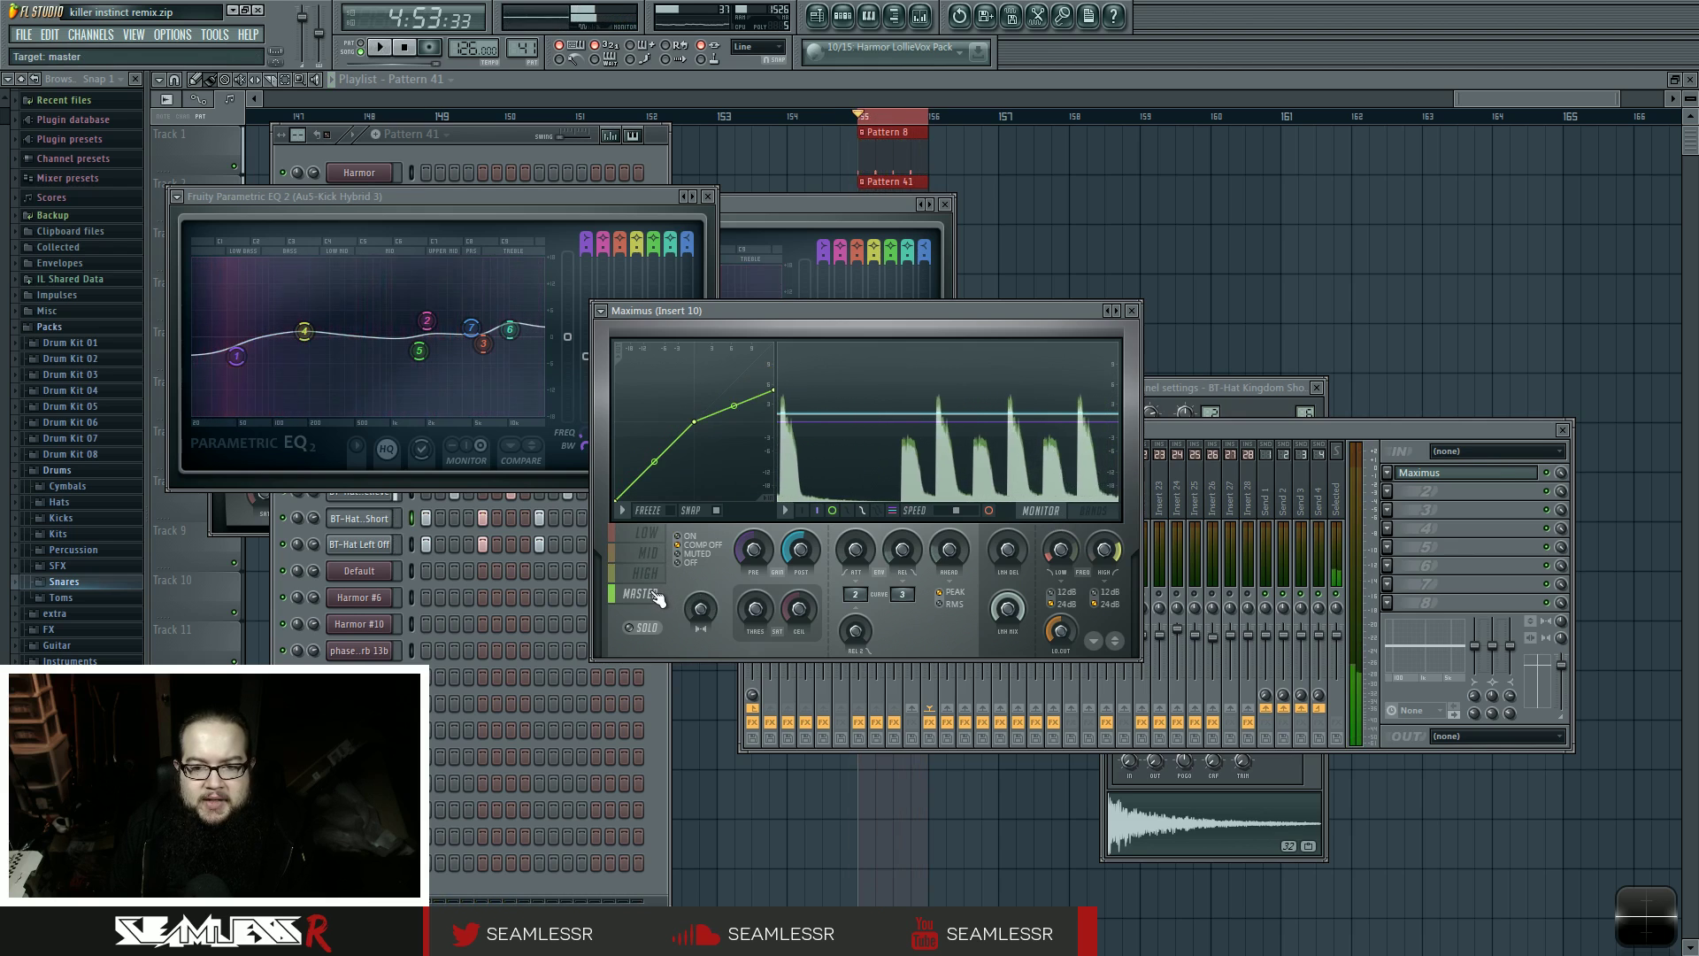
{"action": "key", "text": "space"}
{"action": "left_click", "coordinate": [654, 535]}
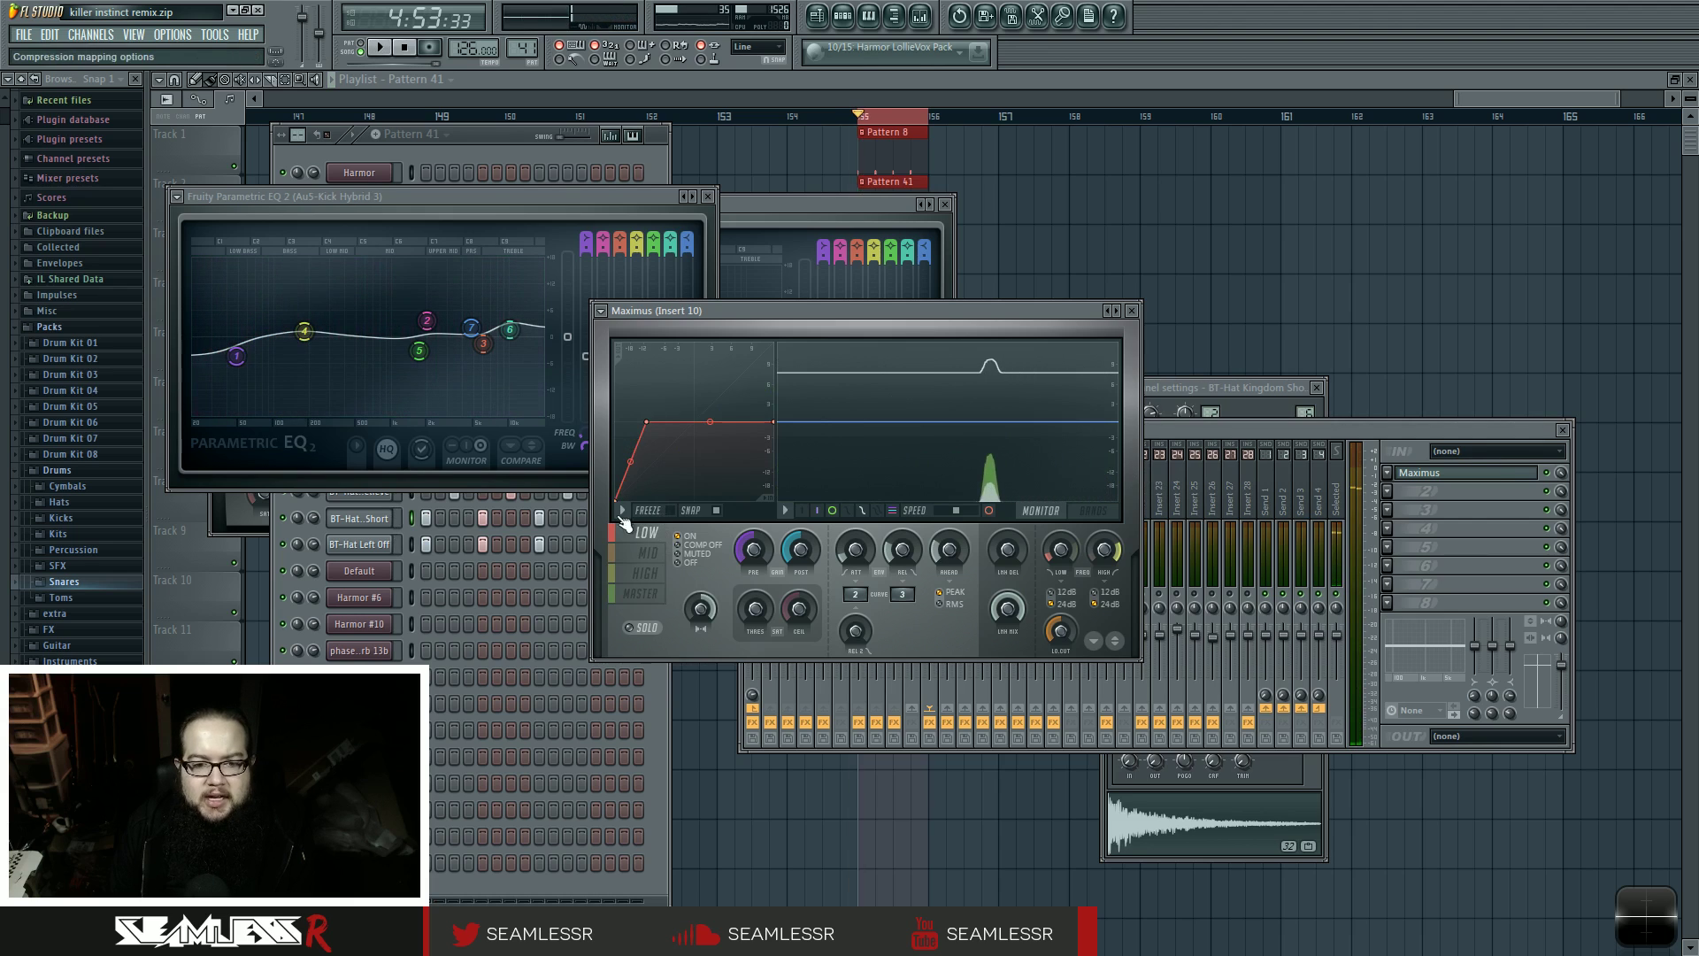
- Examine the High, Low and Master curves in Maximus, checking the frequency split in the bands display
{"action": "left_click", "coordinate": [645, 572]}
{"action": "left_click", "coordinate": [1085, 513]}
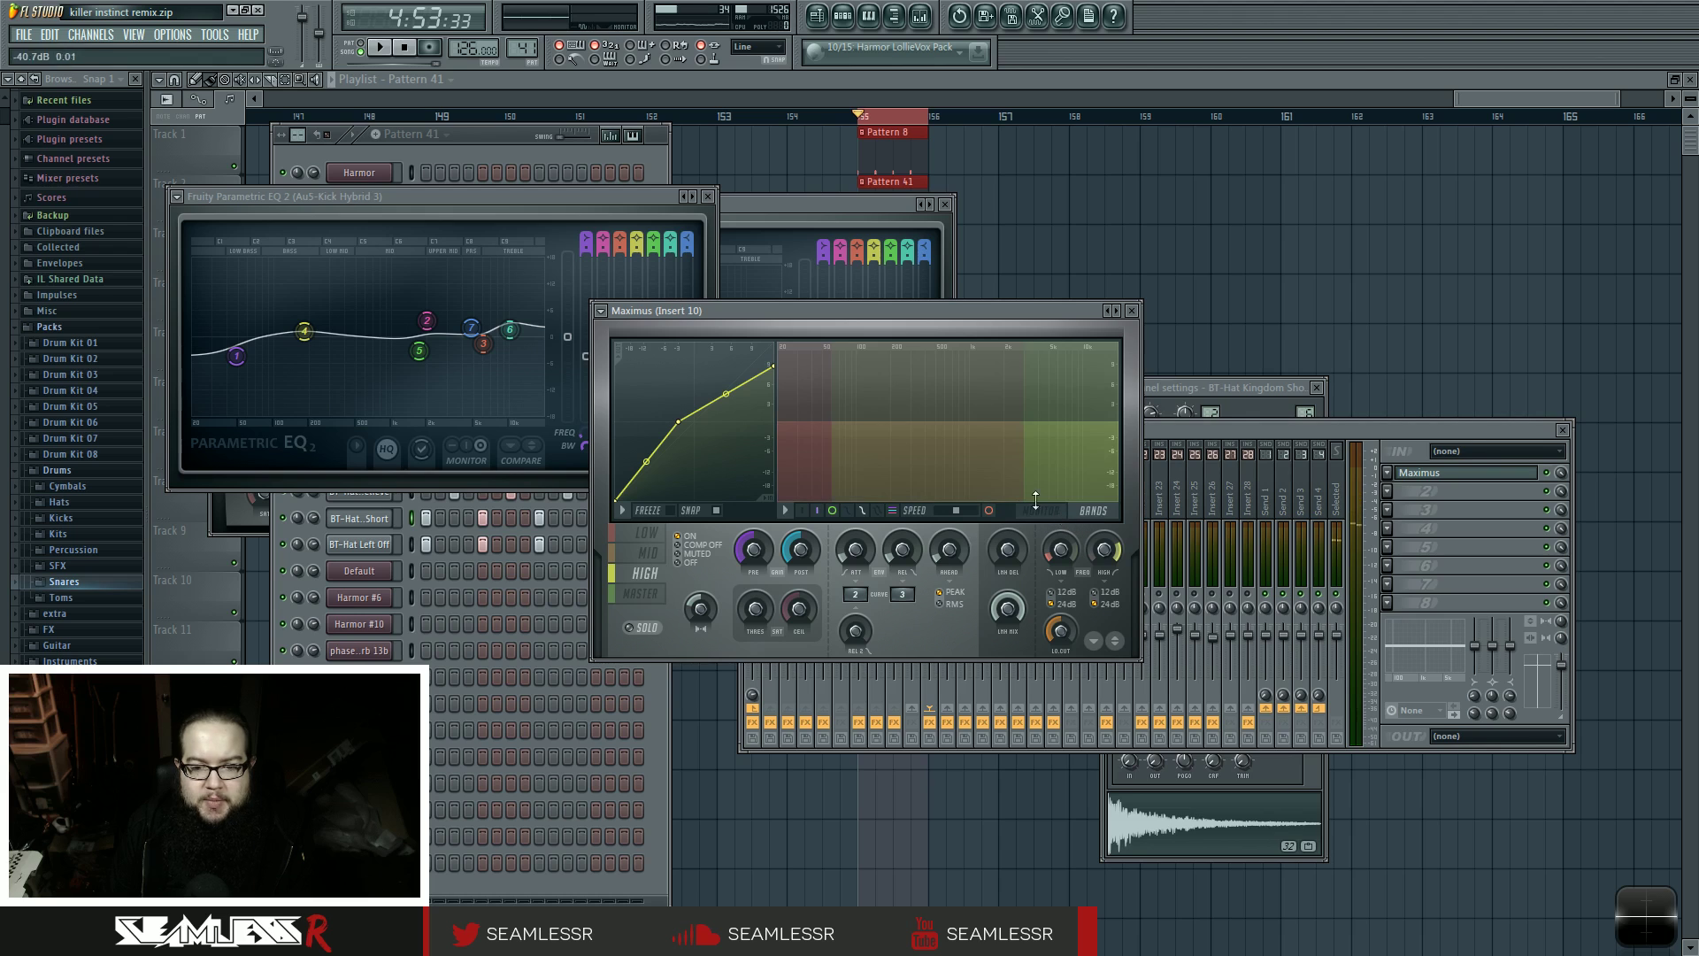
{"action": "left_click", "coordinate": [989, 512]}
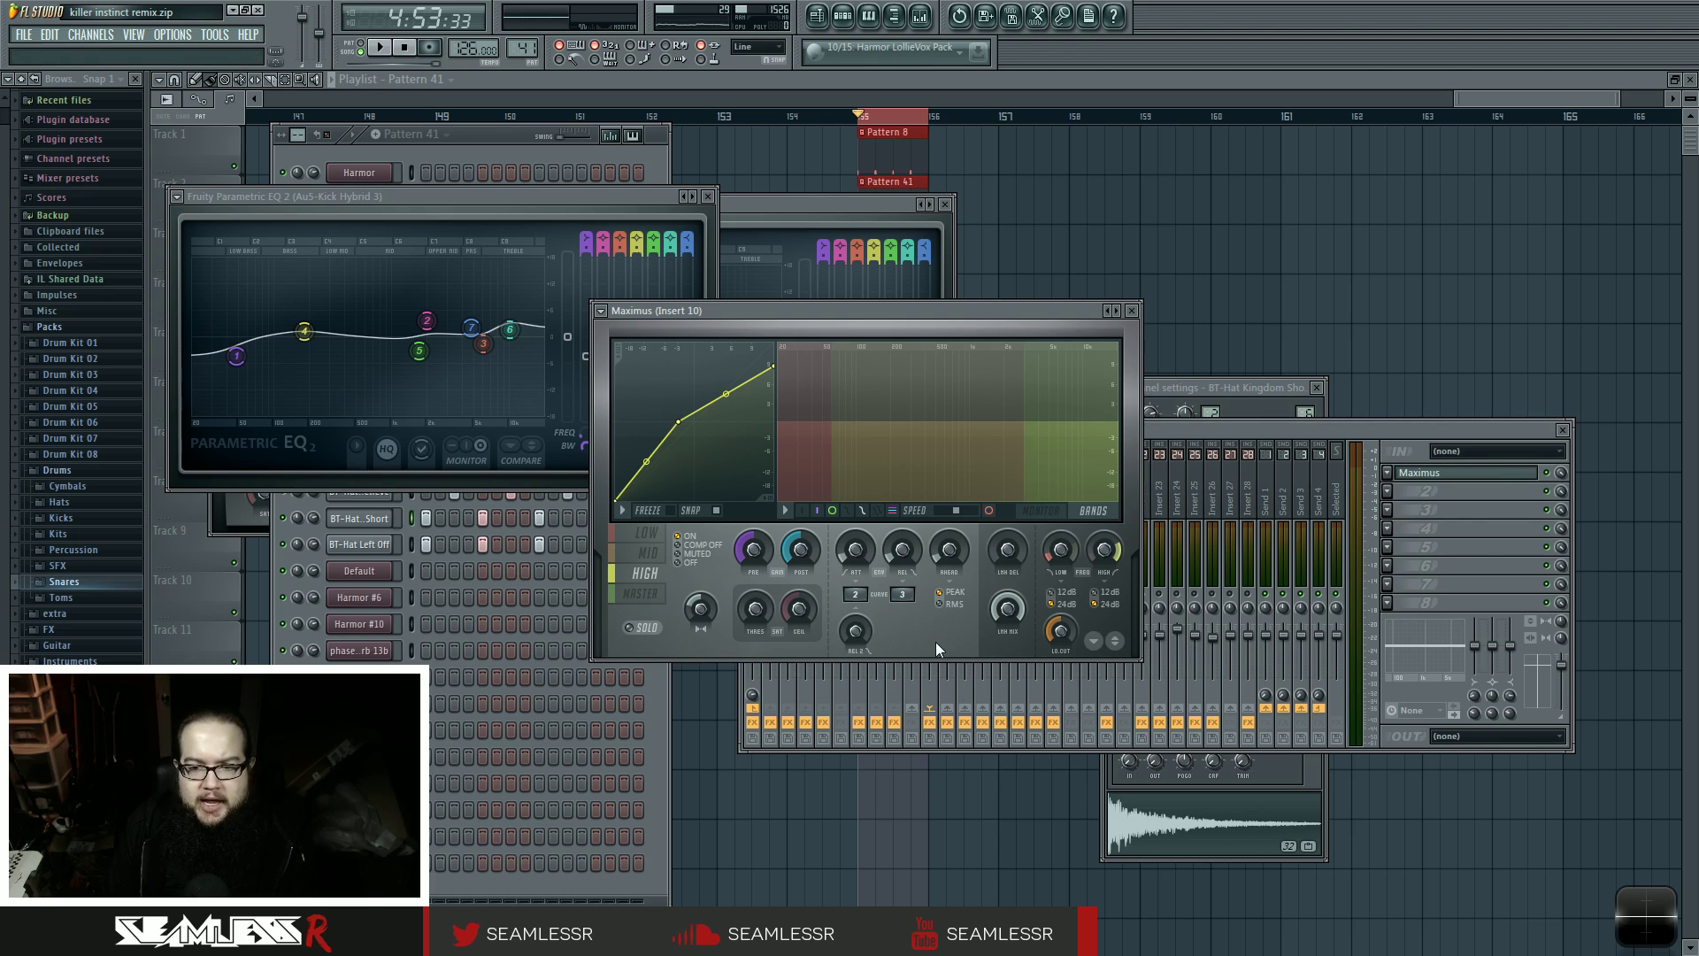
{"action": "left_click", "coordinate": [647, 533]}
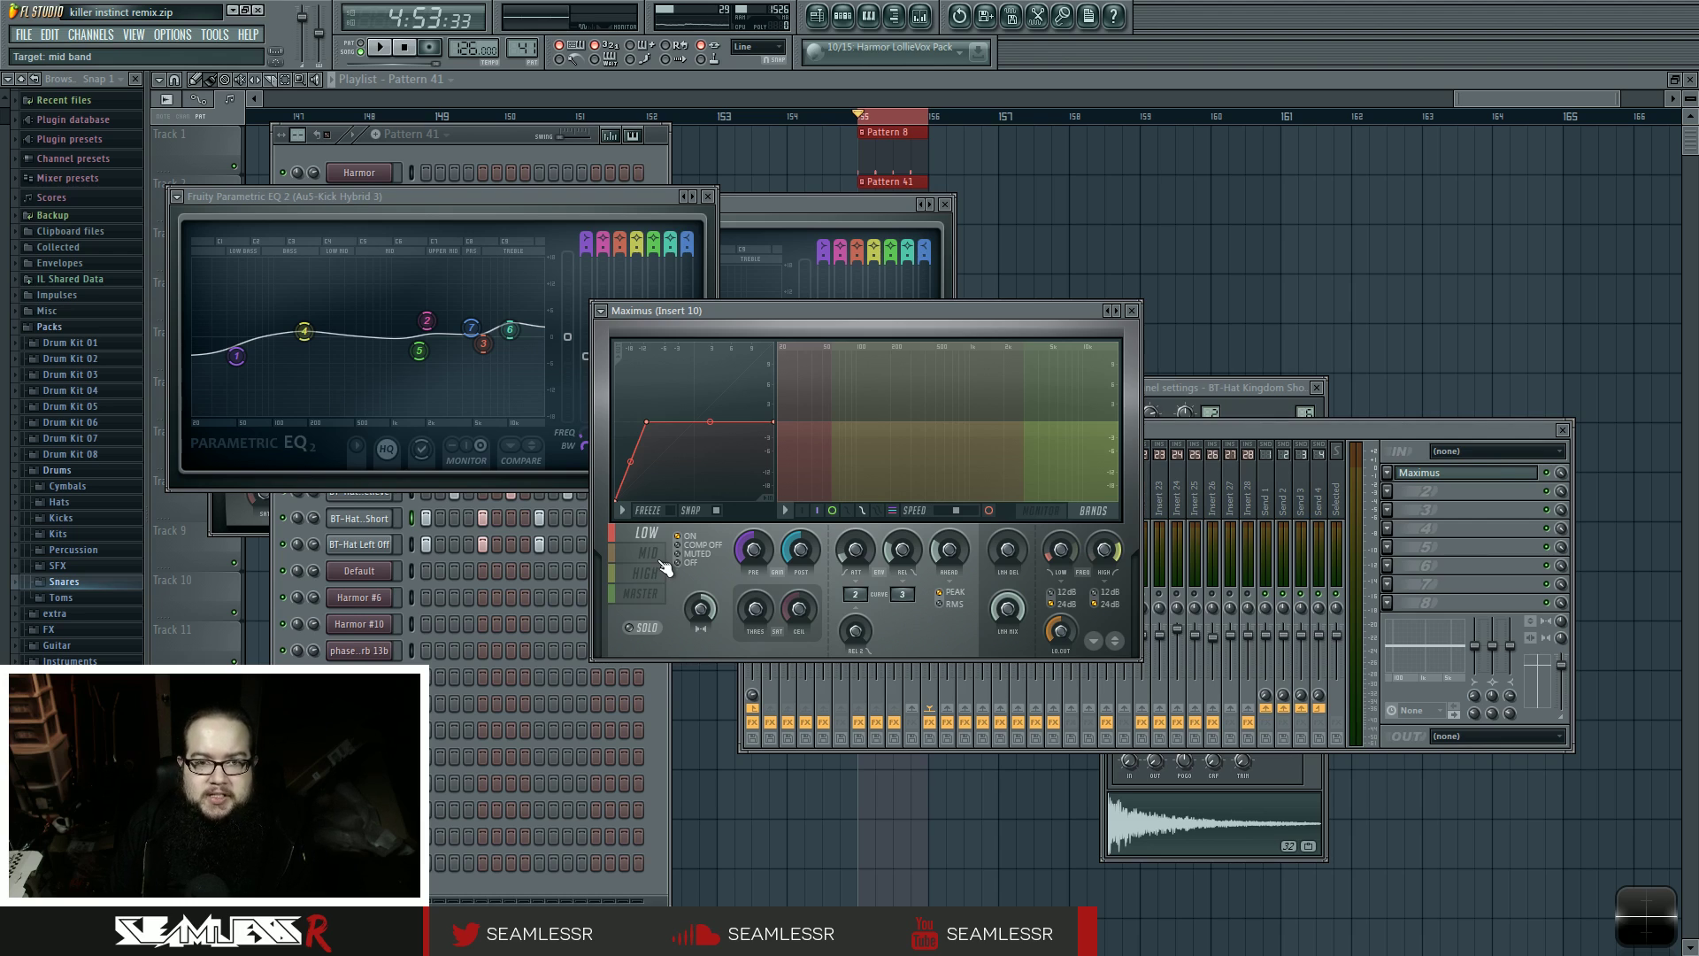
{"action": "left_click", "coordinate": [641, 593]}
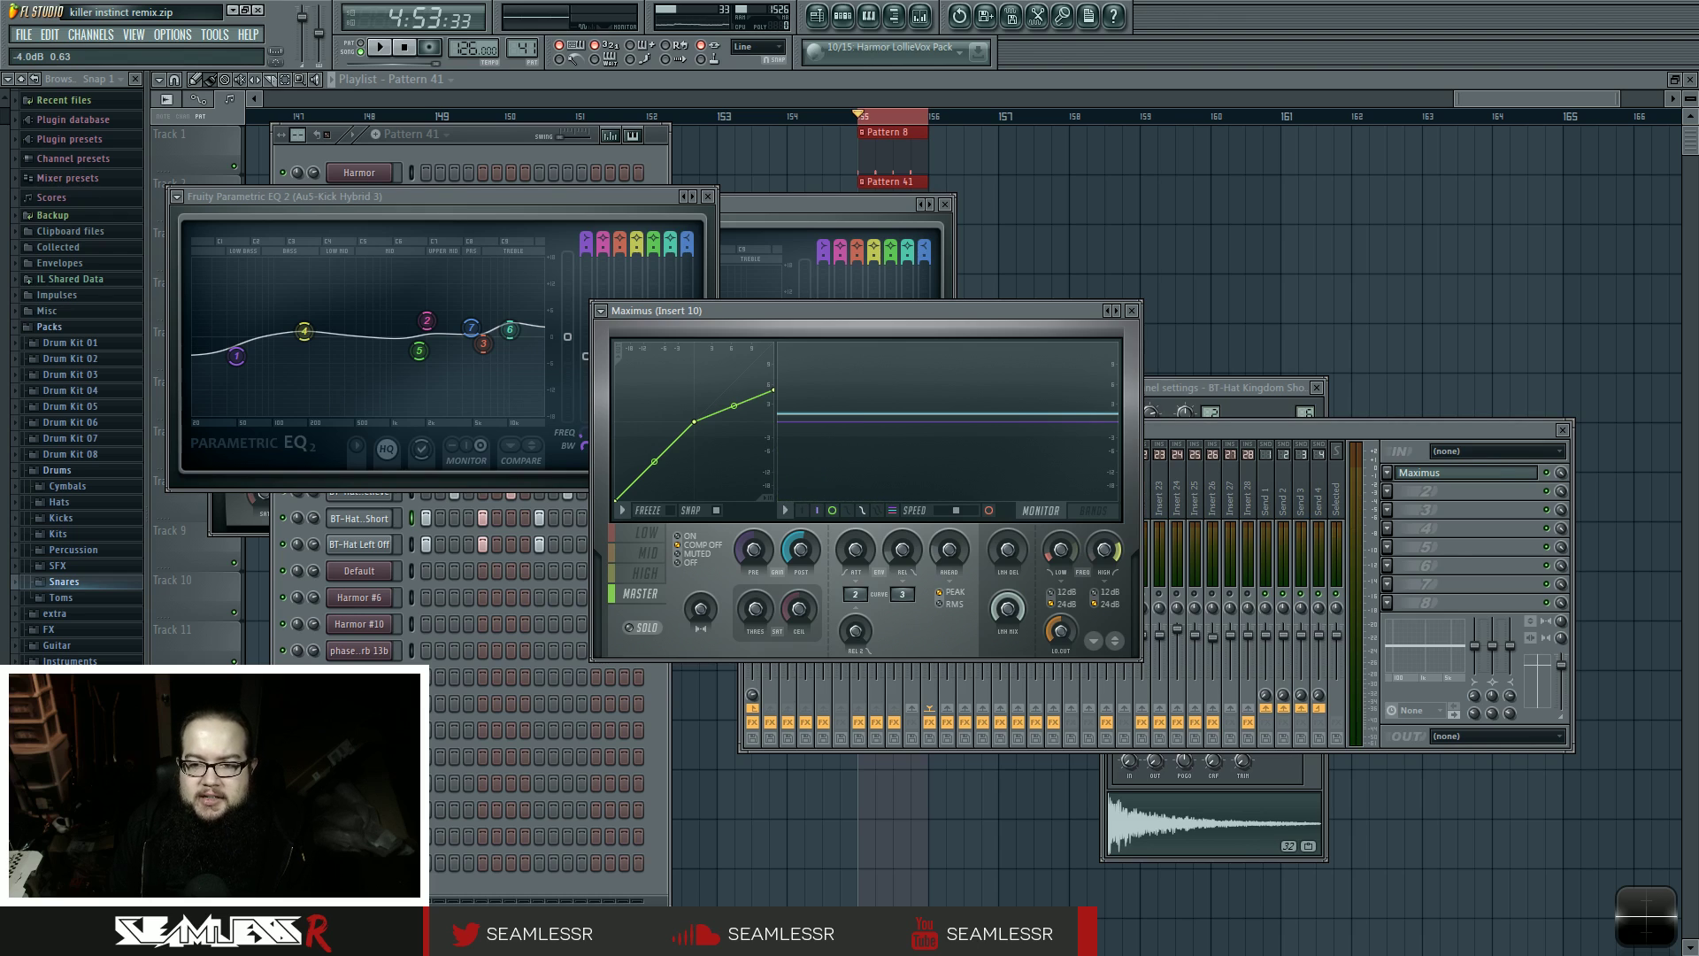
- Close Maximus, audition the Au5-Kick Tight 9 sample in its channel settings, and close the settings
{"action": "left_click", "coordinate": [1133, 311]}
{"action": "left_click", "coordinate": [661, 540]}
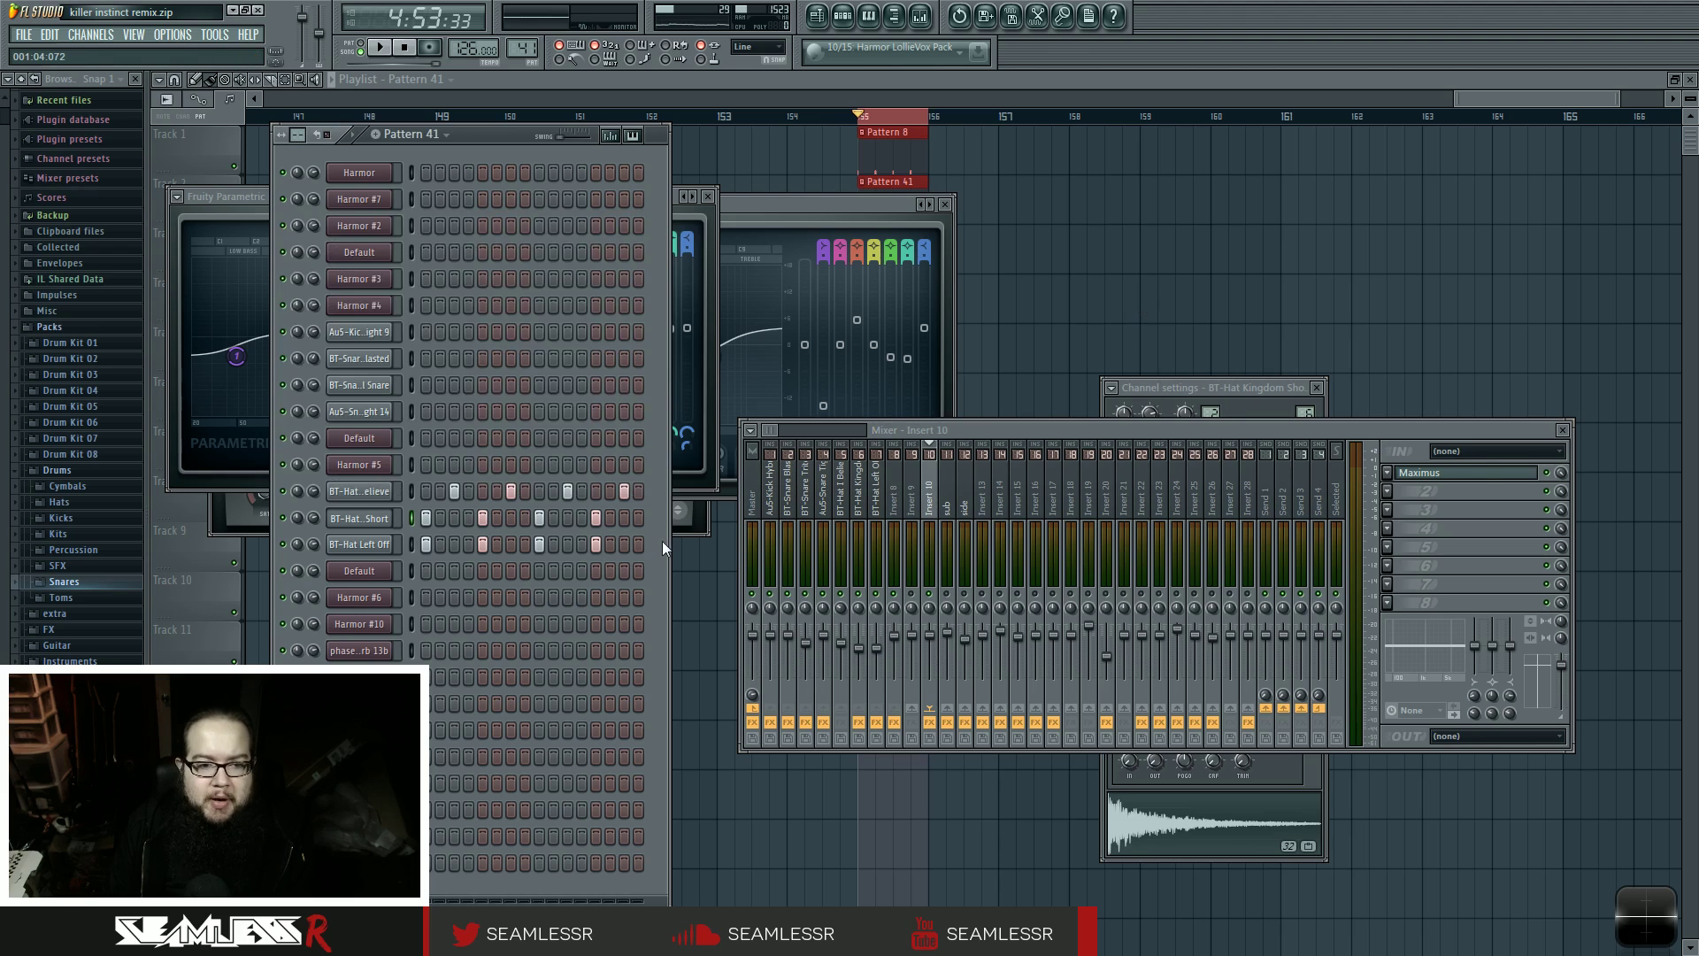
{"action": "left_click", "coordinate": [359, 332]}
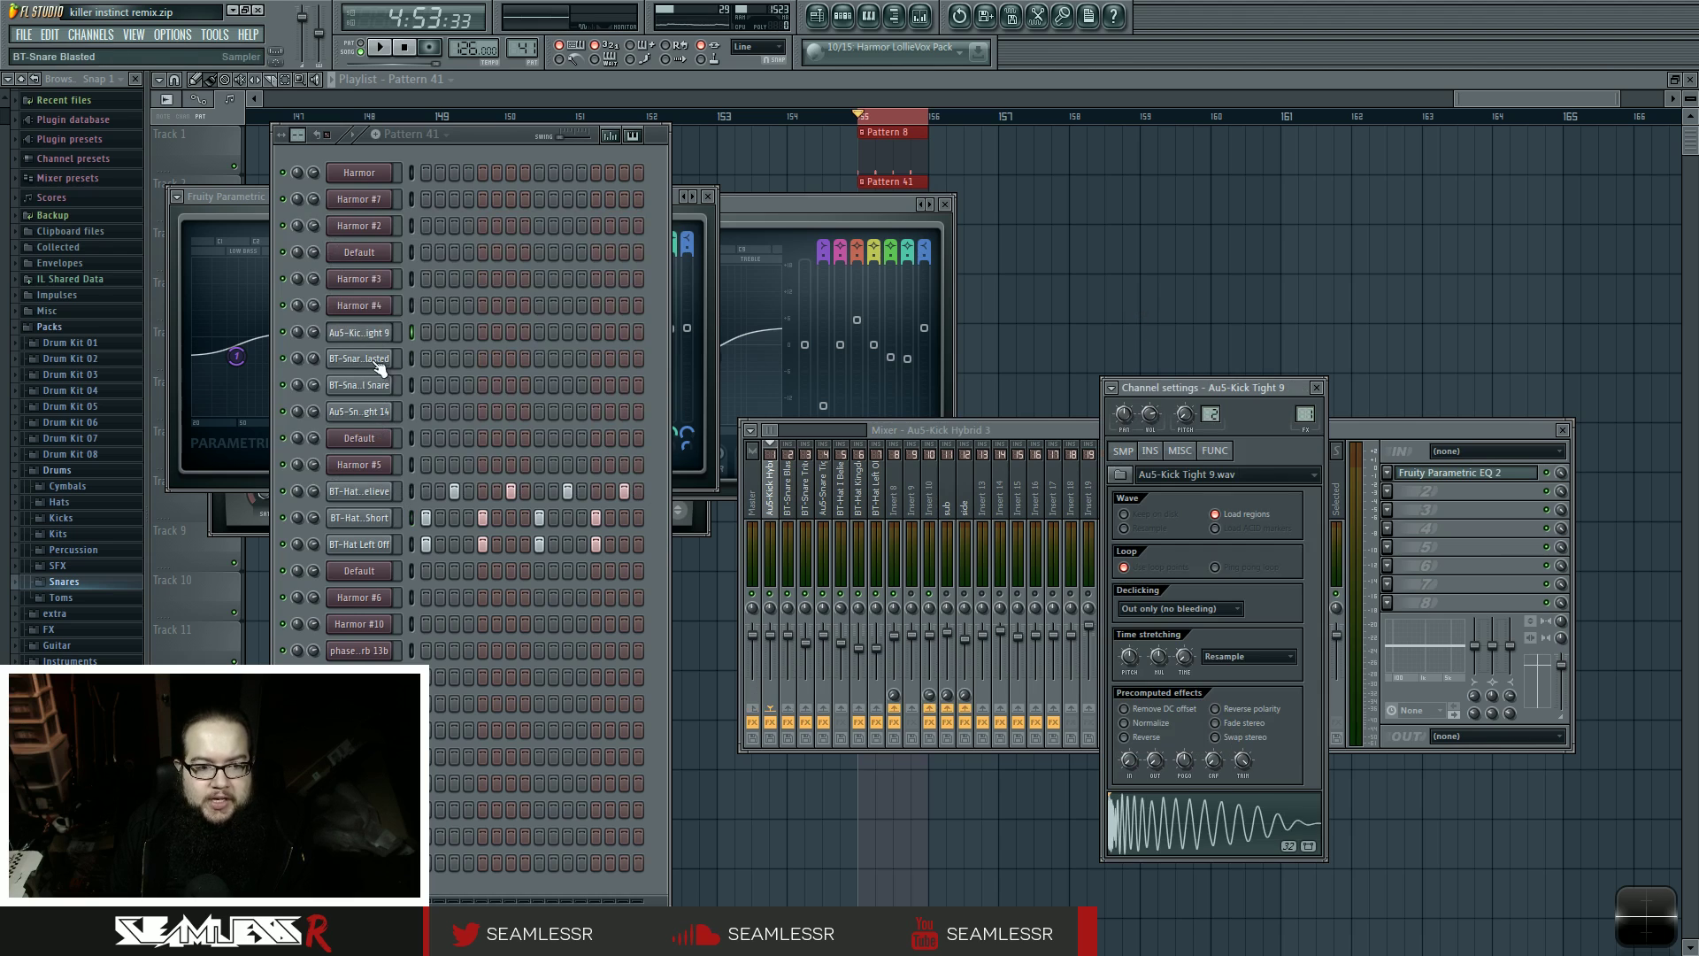
{"action": "left_click", "coordinate": [1186, 827]}
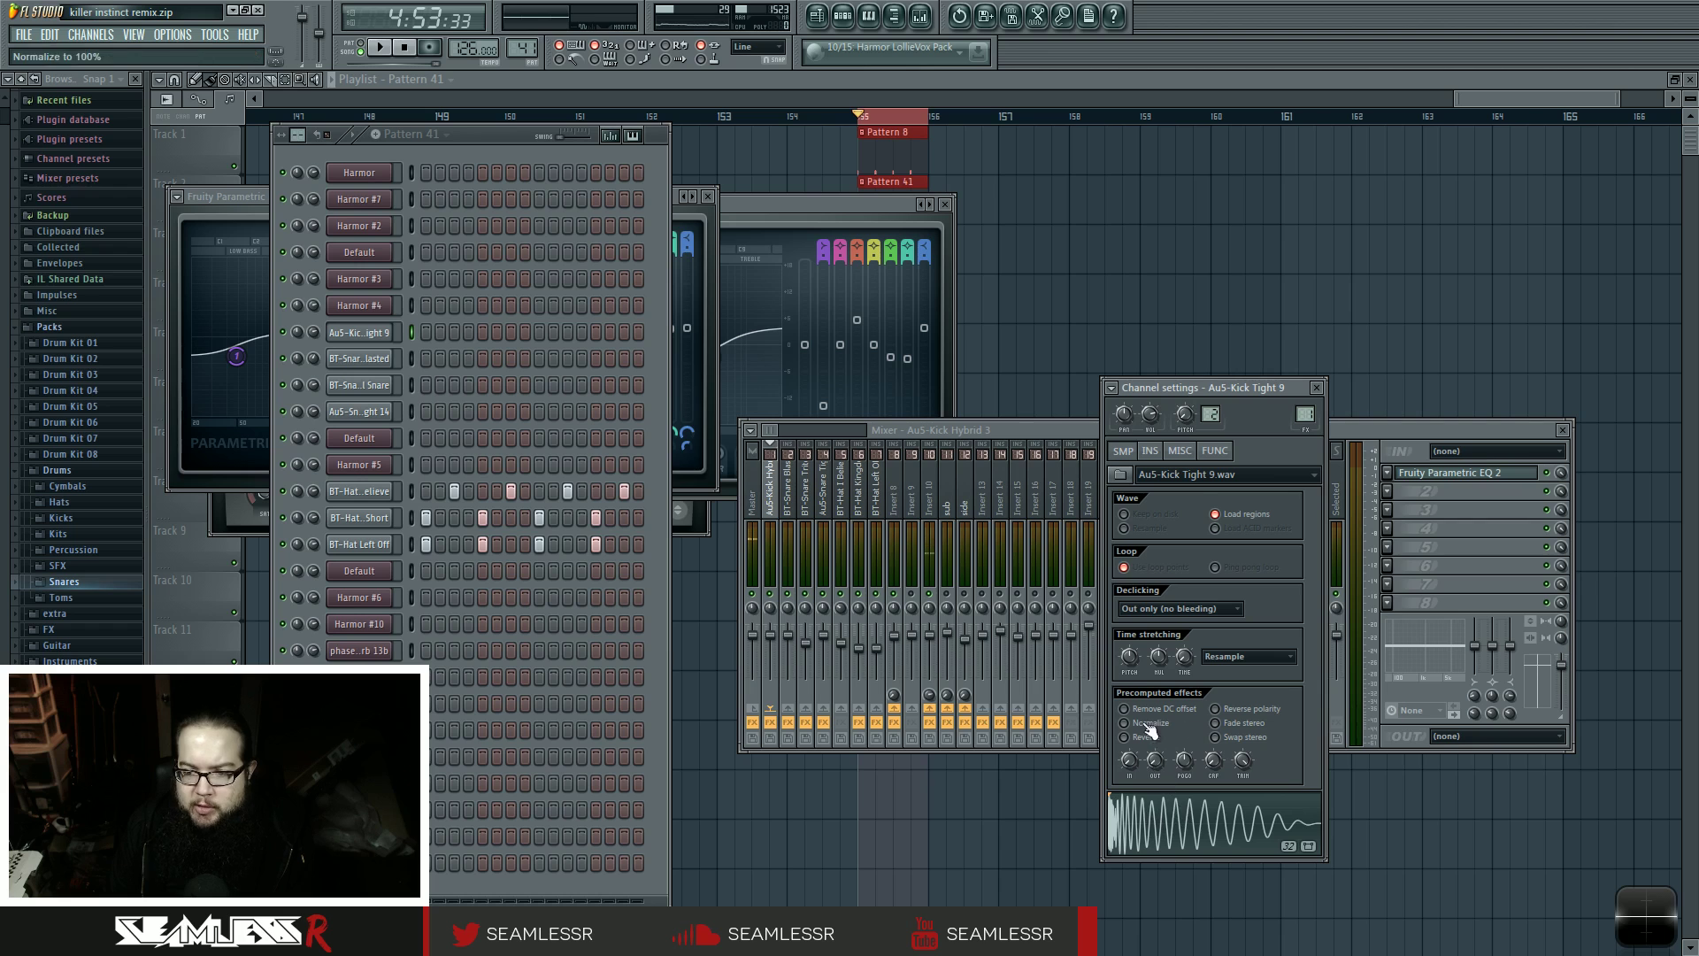
{"action": "left_click", "coordinate": [1316, 387]}
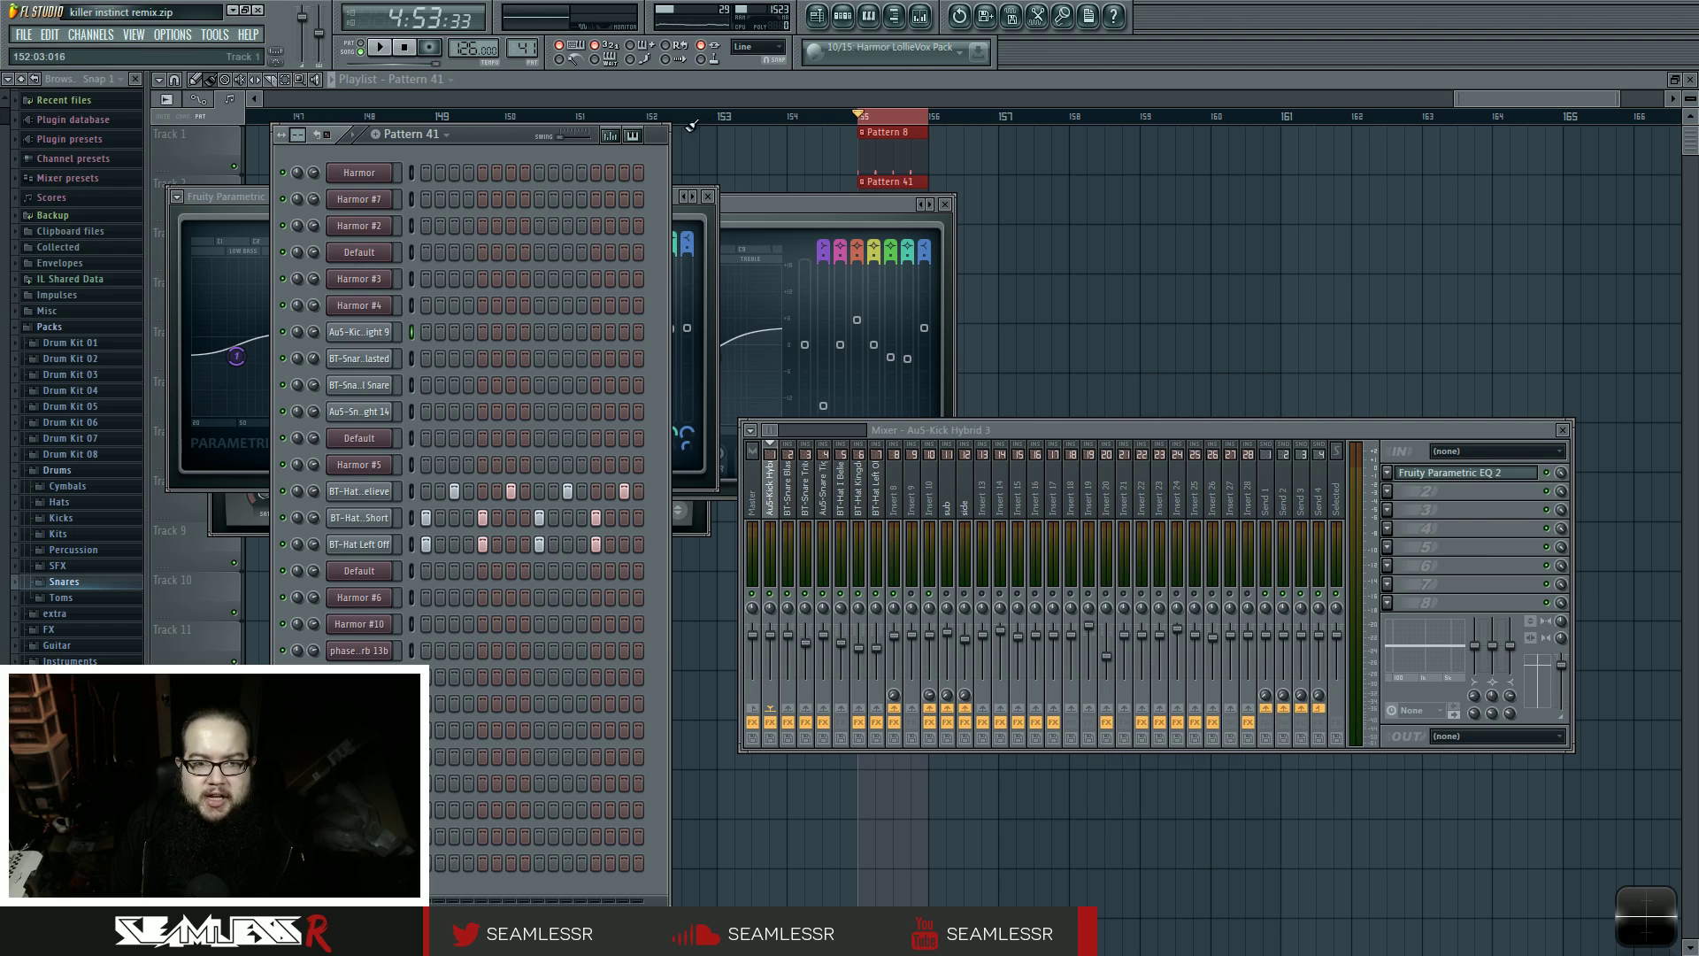
- Clear the open windows, inspect Maximus on the Master mixer track, and hide it together with the mixer
{"action": "key", "text": "F12"}
{"action": "scroll", "coordinate": [911, 280], "scroll_direction": "down", "scroll_amount": 2}
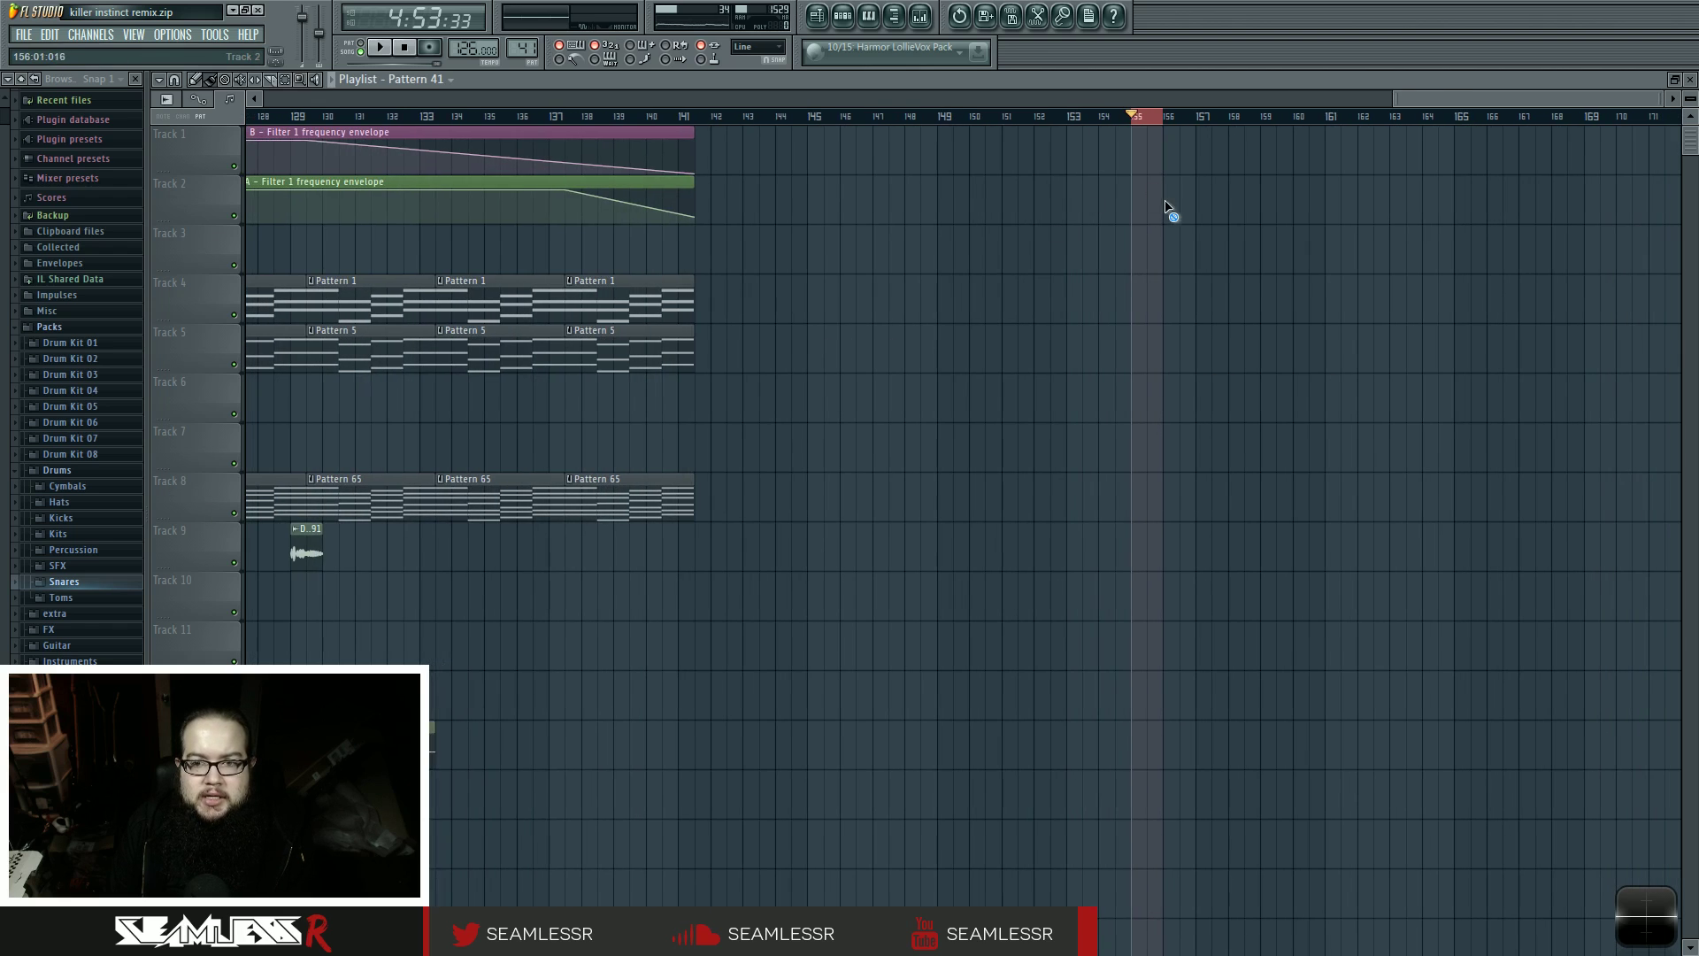
{"action": "left_click", "coordinate": [920, 15]}
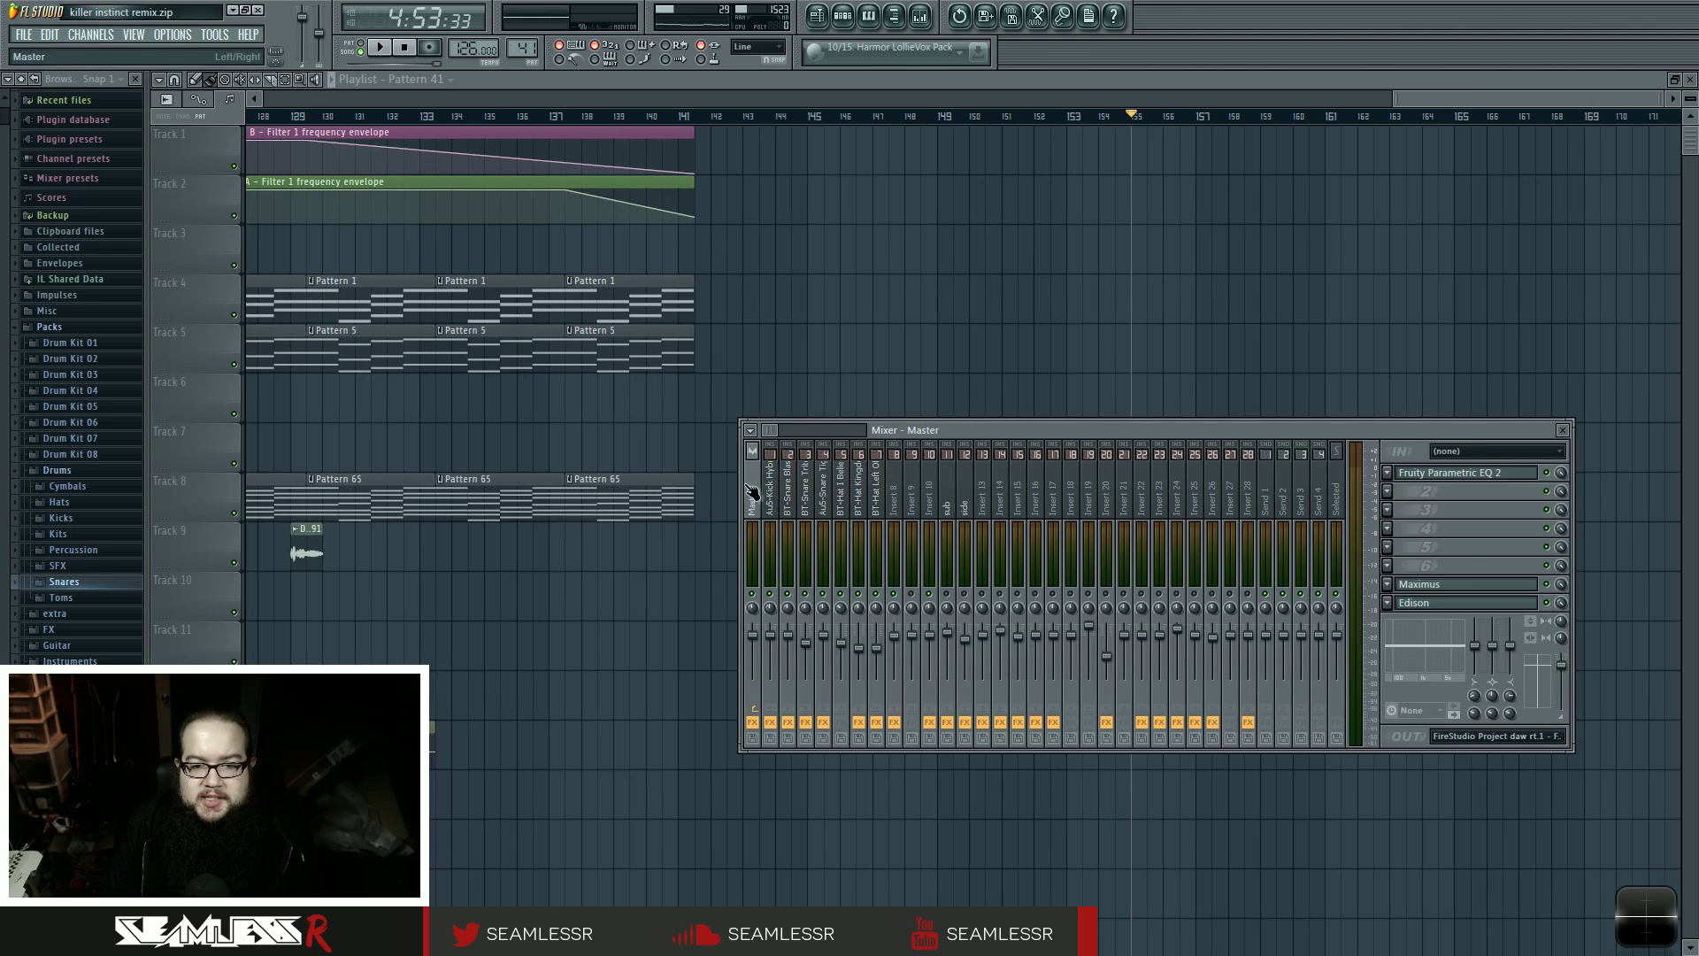
{"action": "left_click", "coordinate": [1451, 583]}
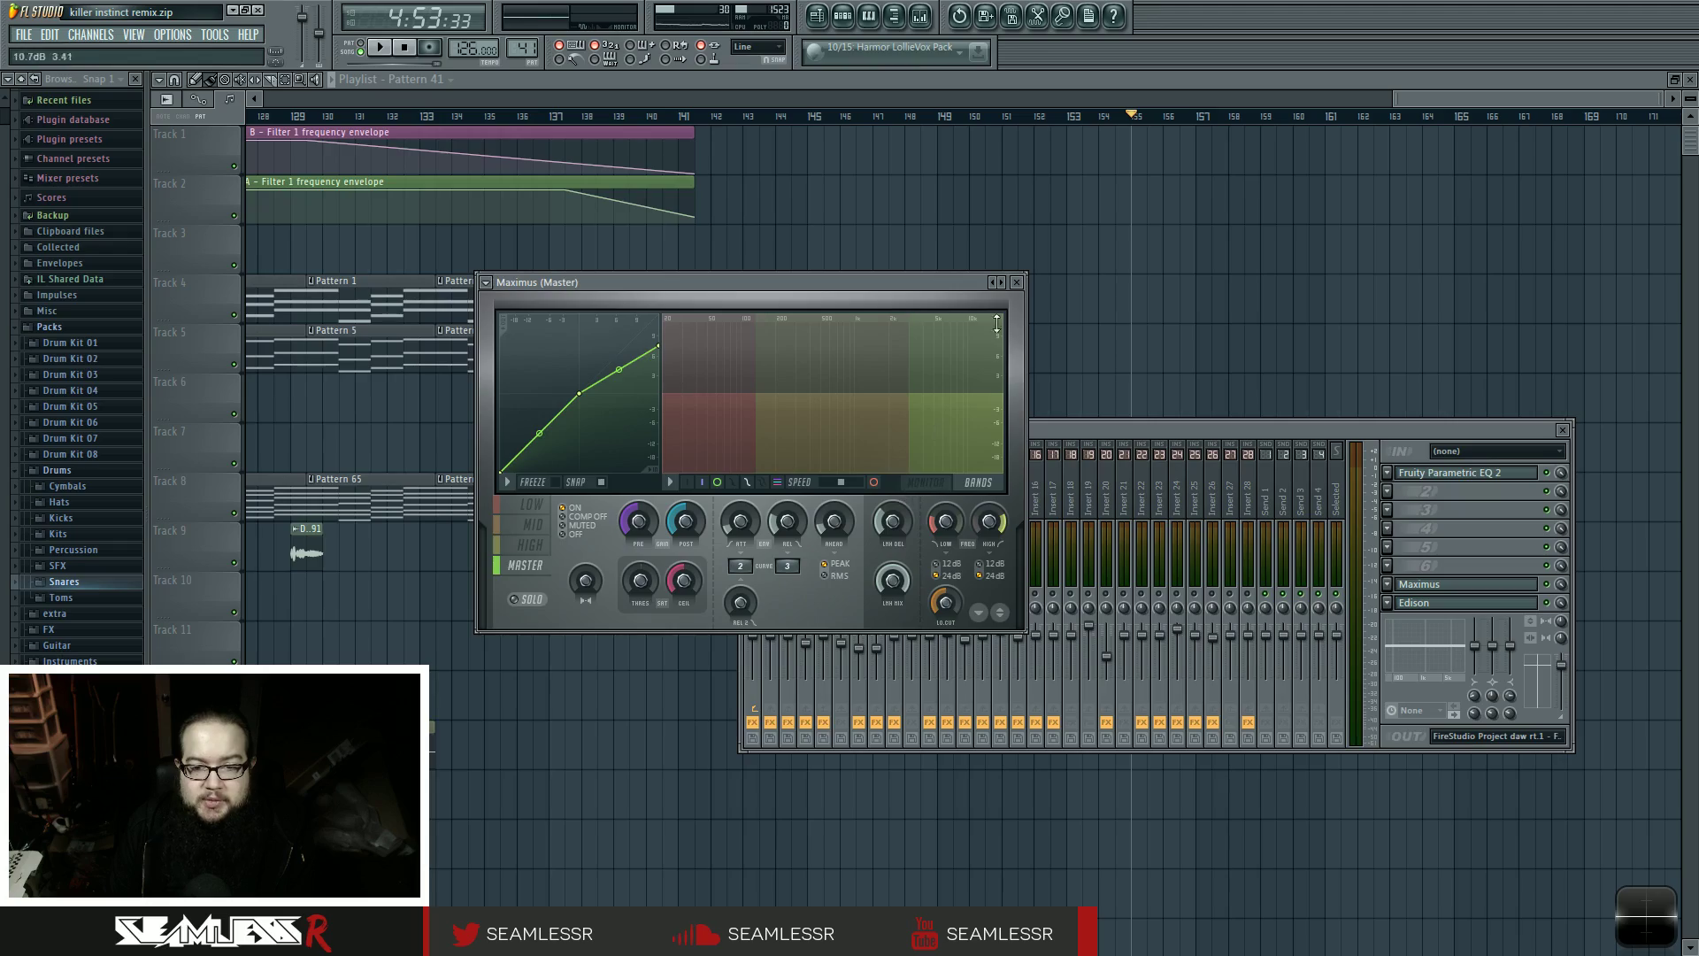
{"action": "left_click", "coordinate": [1026, 281]}
{"action": "key", "text": "F9"}
- Set the song position between bars 34 and 35 in the playlist and show the mixer
{"action": "scroll", "coordinate": [486, 540], "scroll_direction": "down", "scroll_amount": 5}
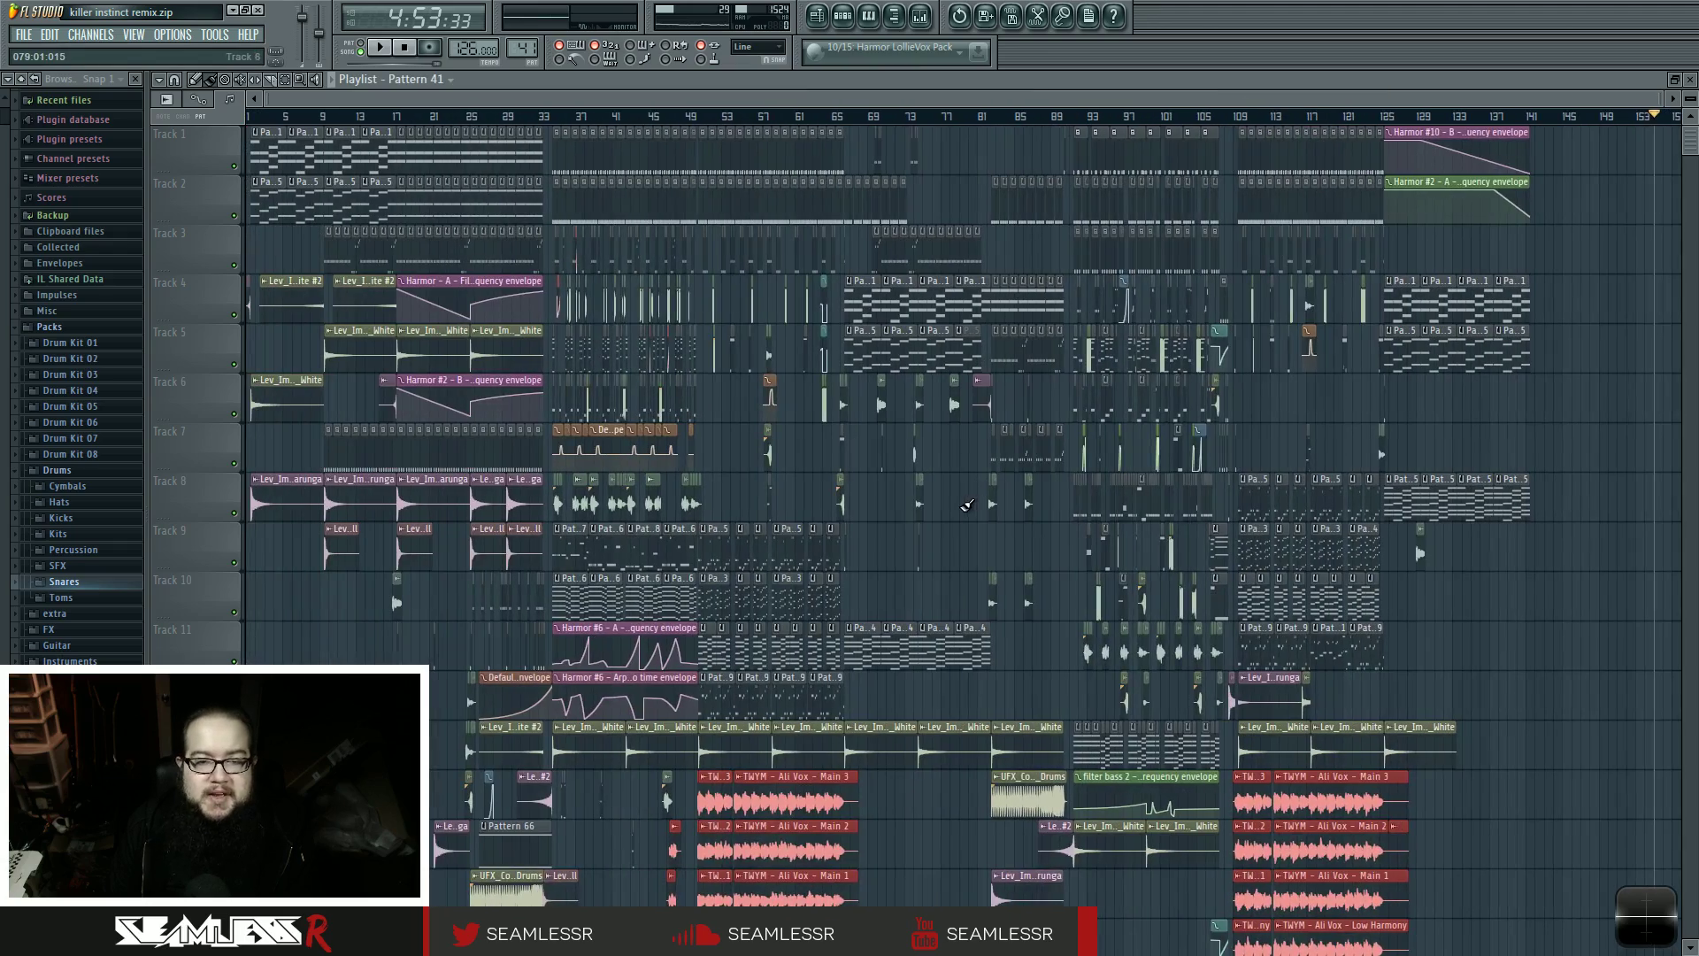
{"action": "scroll", "coordinate": [486, 540], "scroll_direction": "up", "scroll_amount": 5}
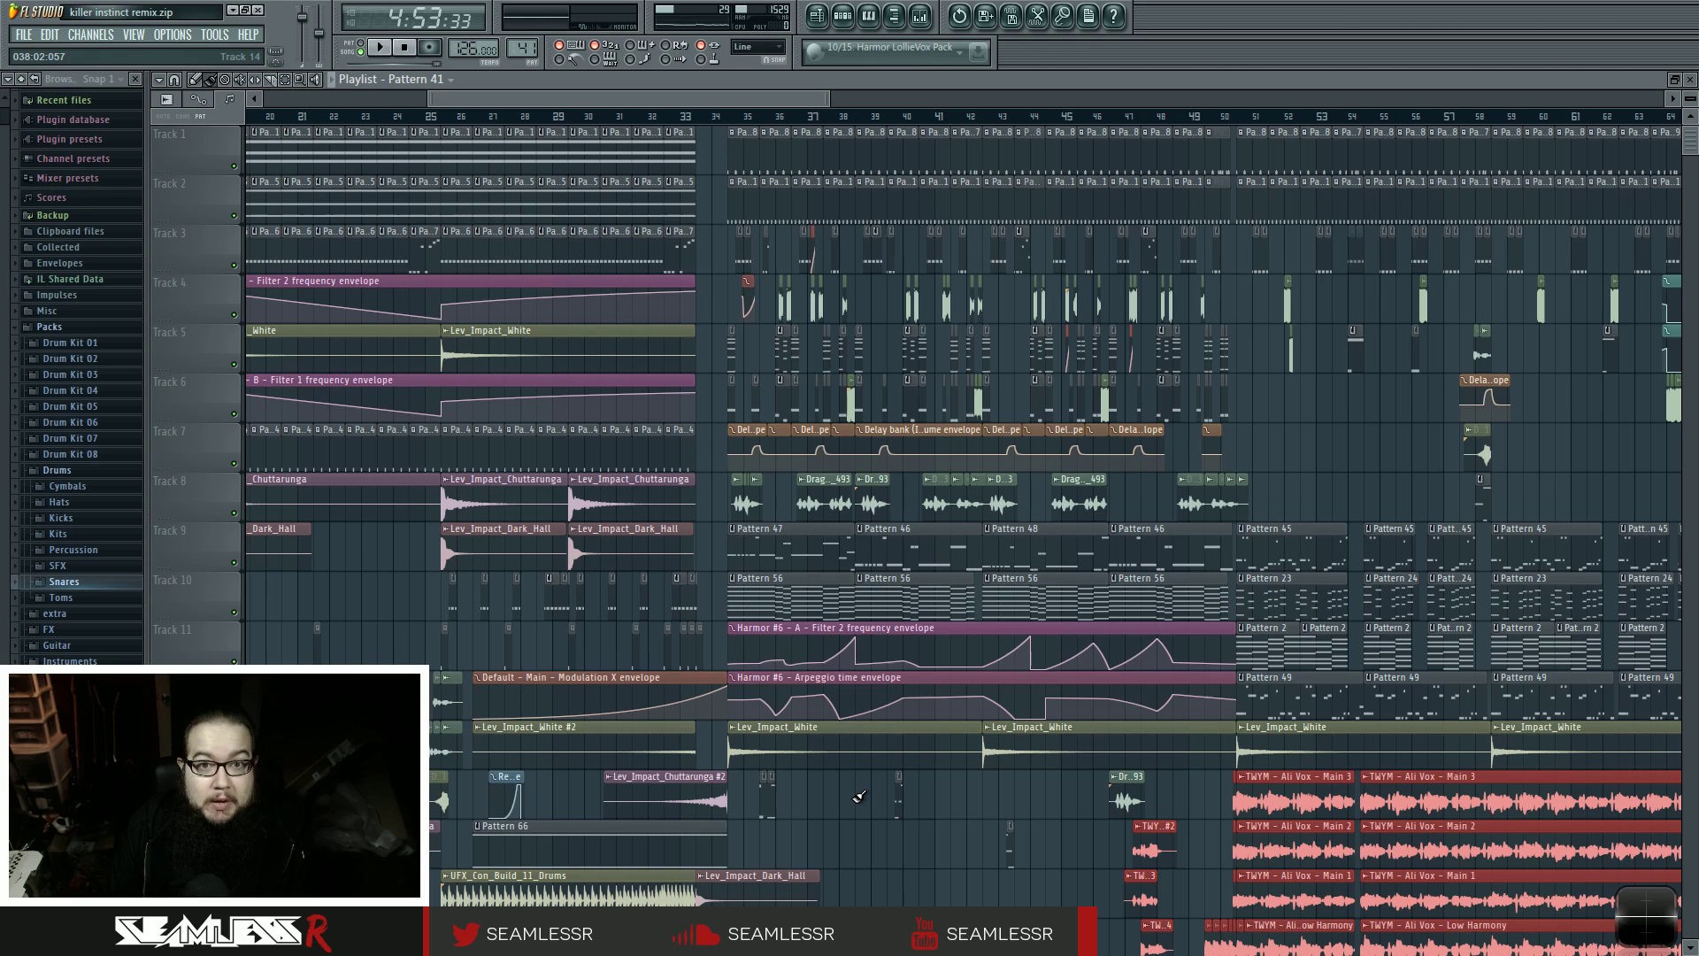
{"action": "left_click", "coordinate": [734, 118]}
{"action": "key", "text": "F9"}
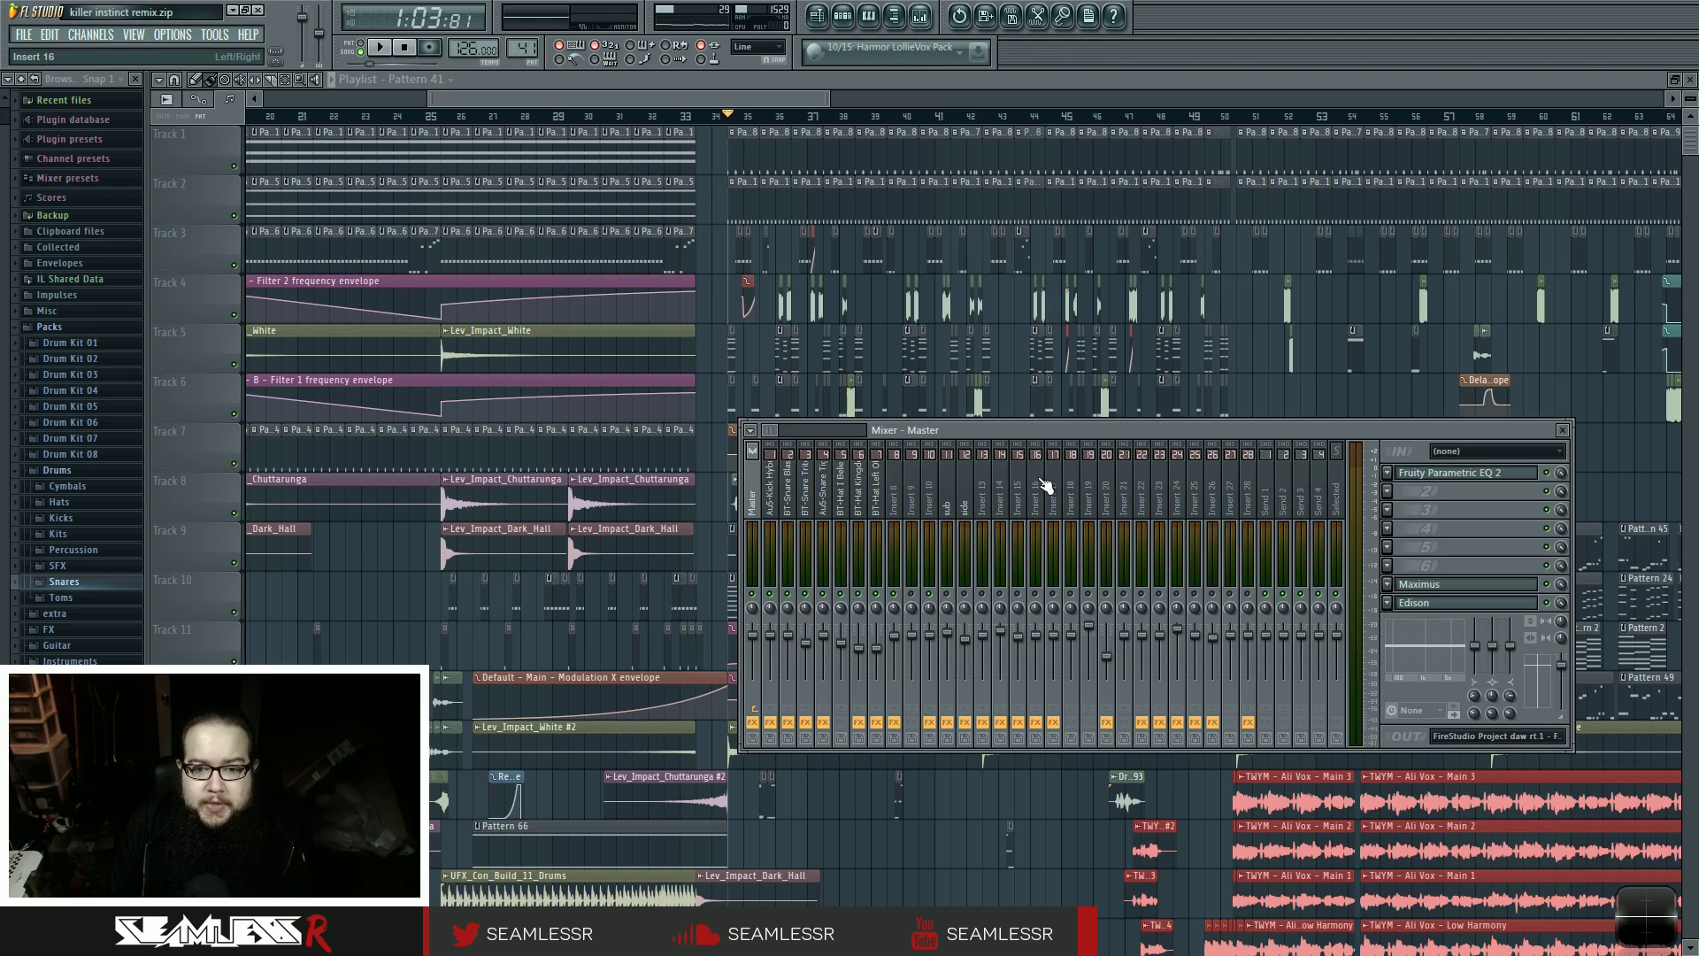
- Rename the Insert 10 mixer track as drums
{"action": "left_click", "coordinate": [929, 499]}
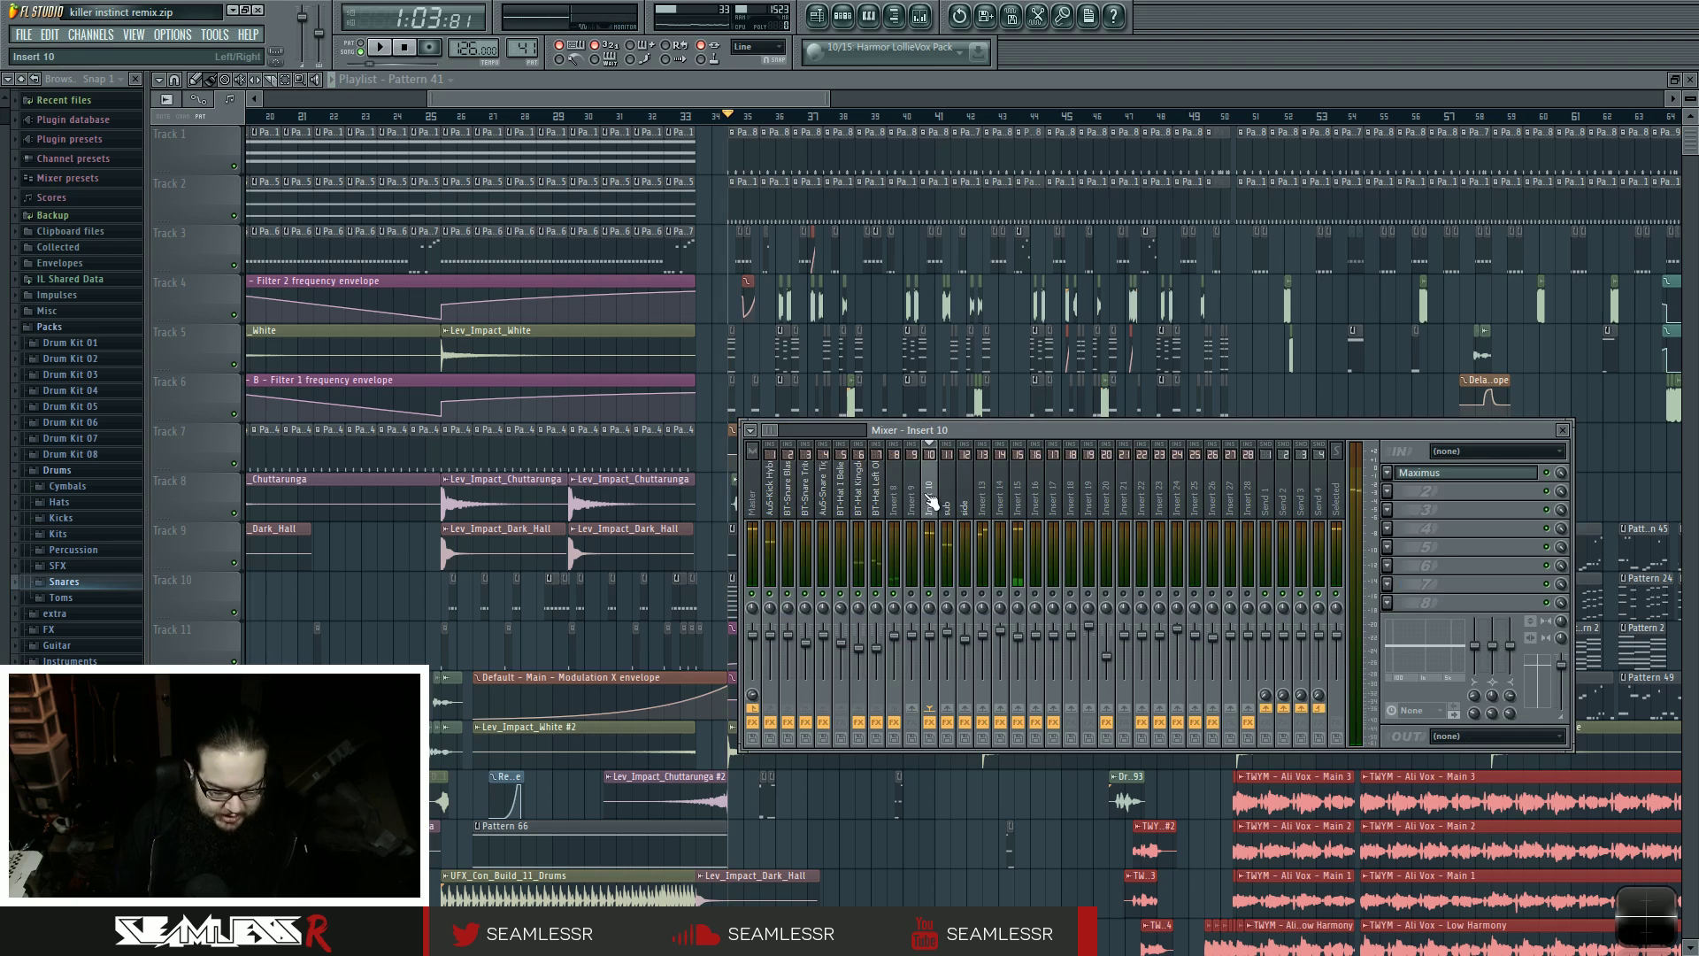
{"action": "double_click", "coordinate": [931, 500]}
{"action": "type", "text": "drums"}
{"action": "key", "text": "Return"}
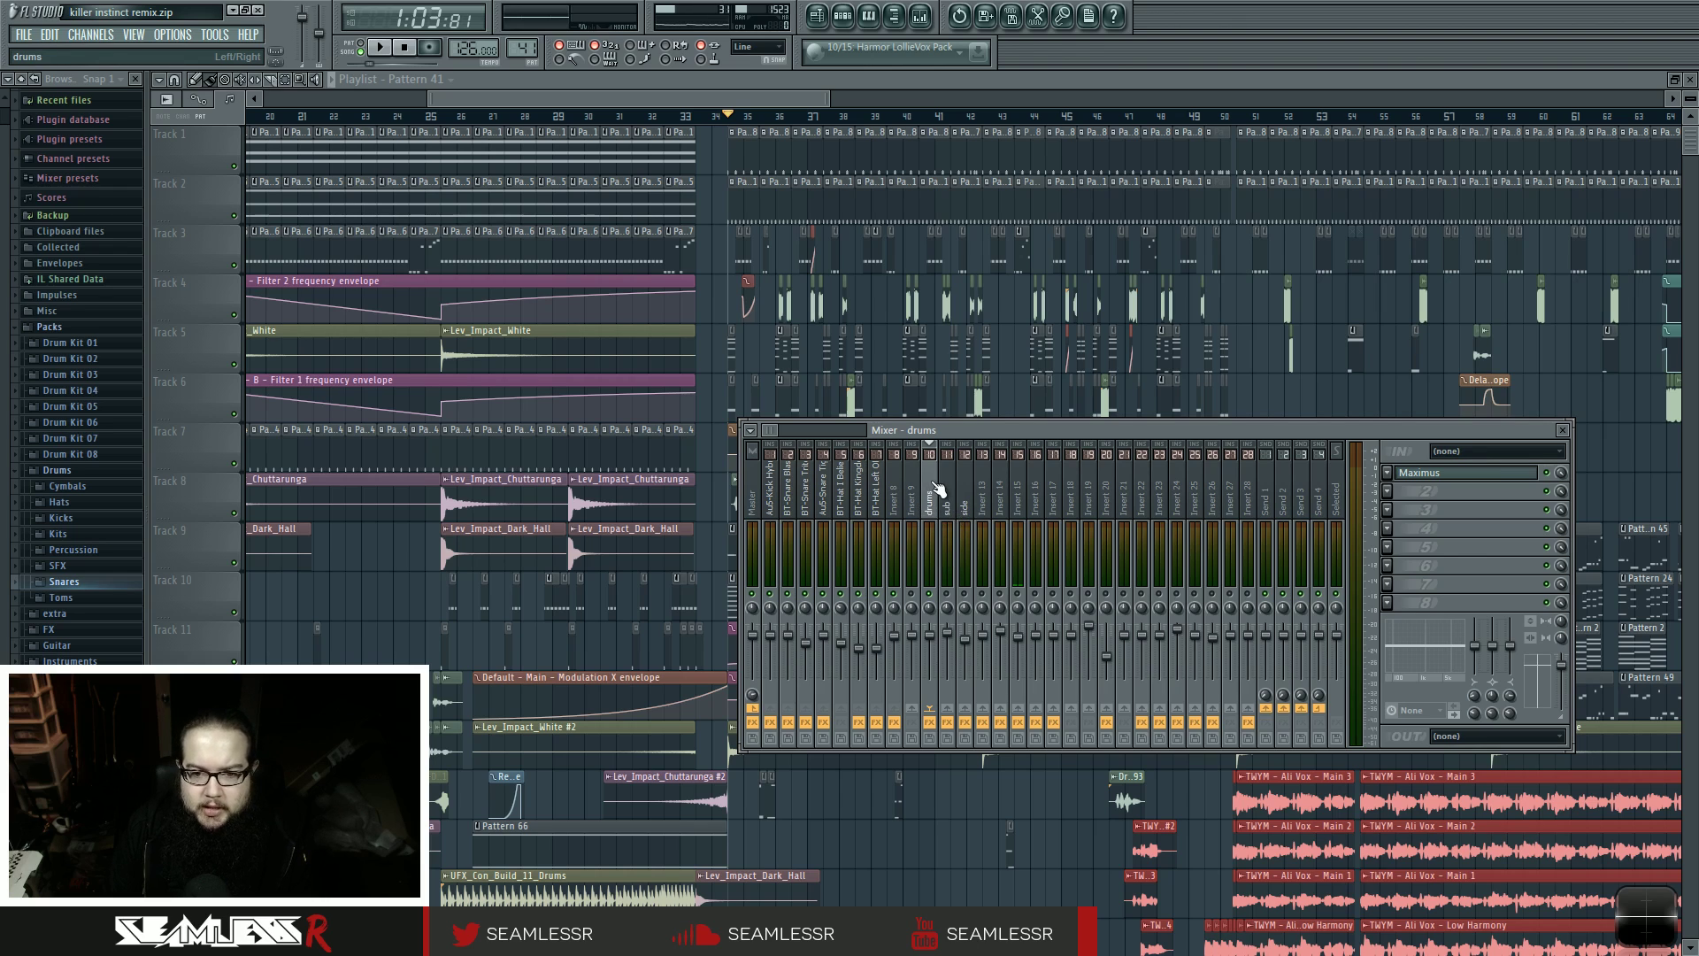
- Select the sub mixer track and play the section from bar 34 twice to observe its level
{"action": "left_click", "coordinate": [966, 509]}
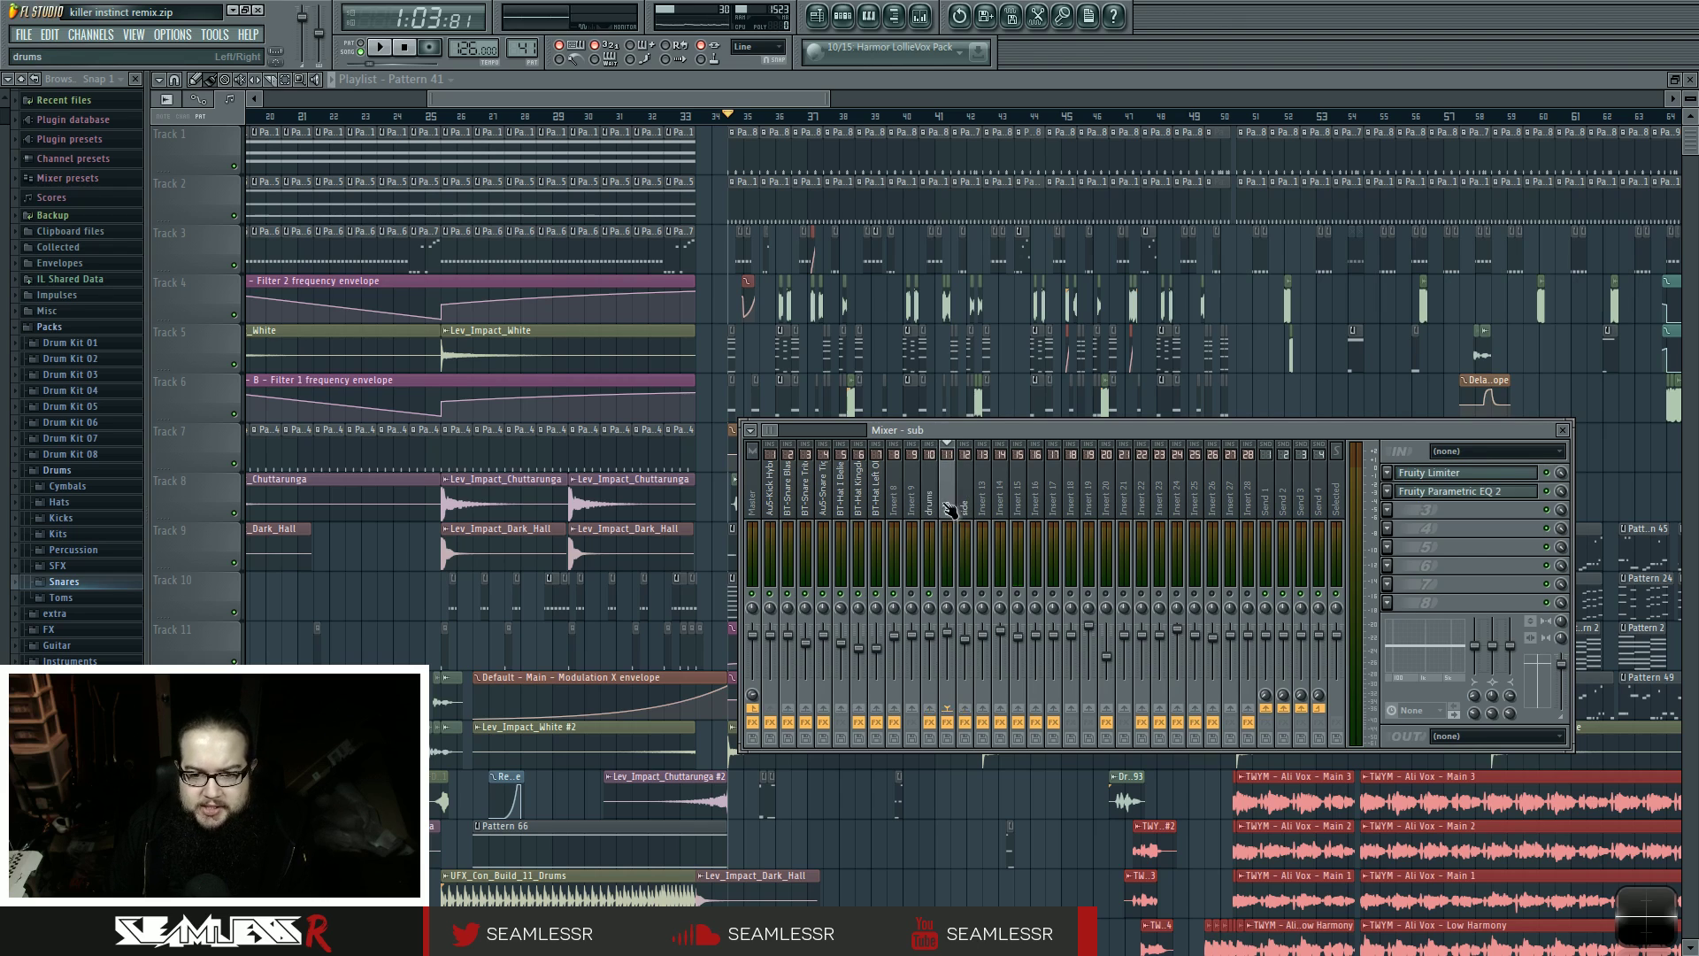
{"action": "left_click", "coordinate": [947, 509]}
{"action": "key", "text": "space"}
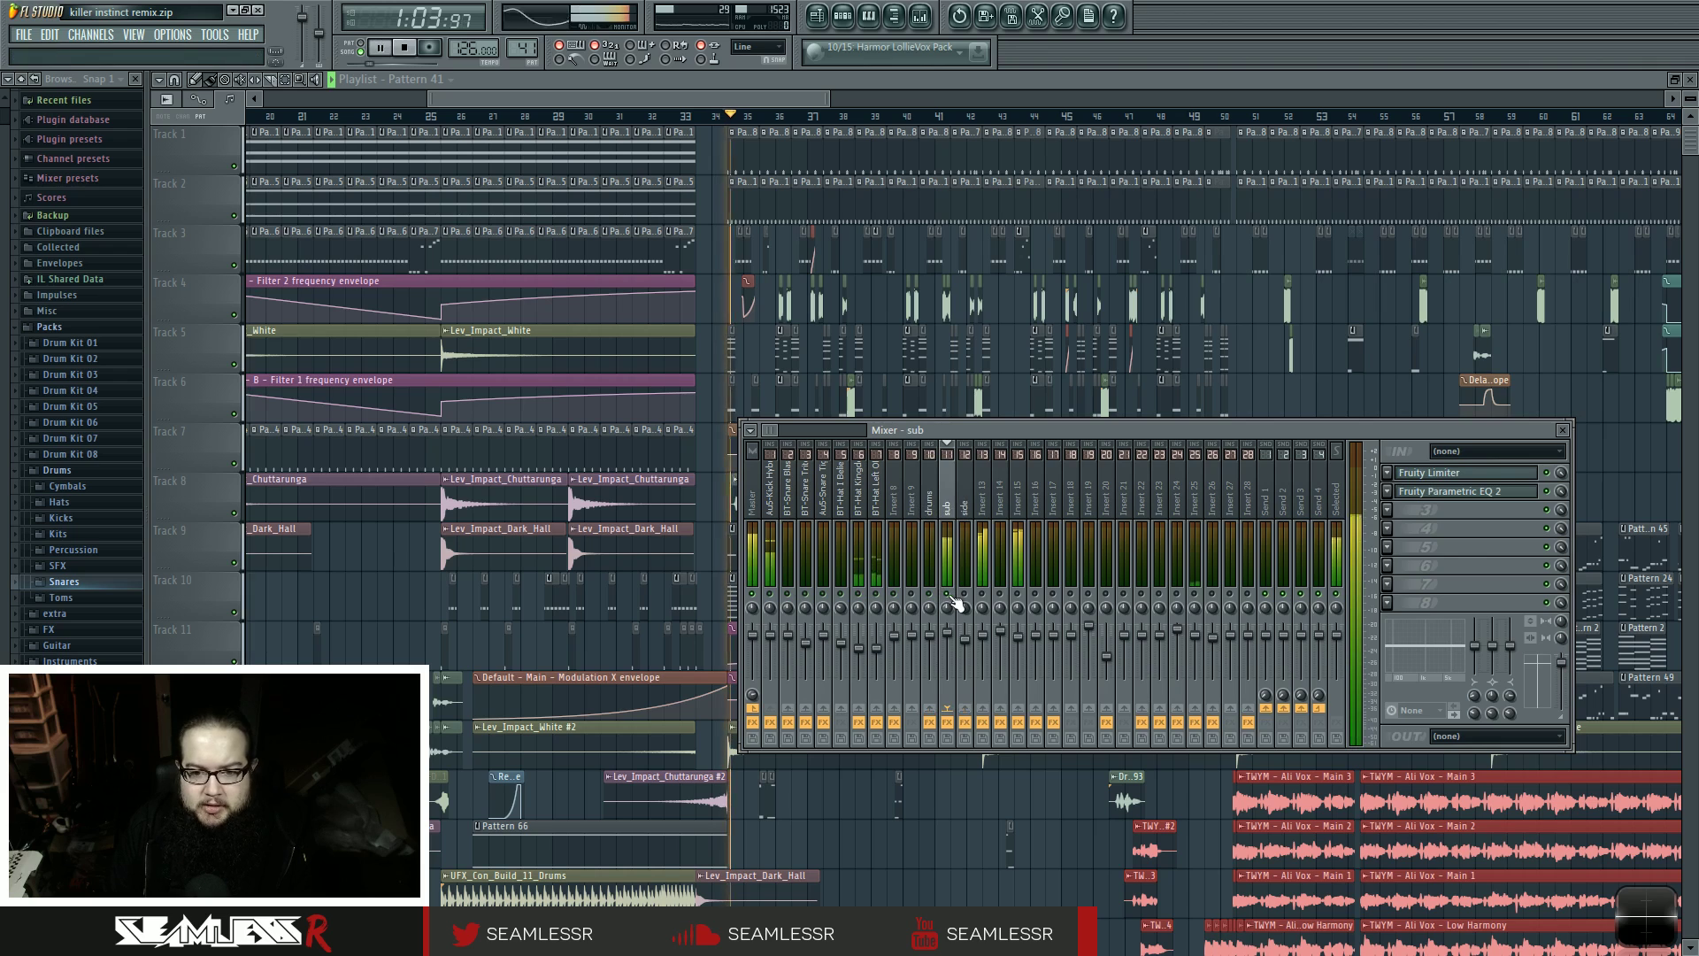
{"action": "key", "text": "space"}
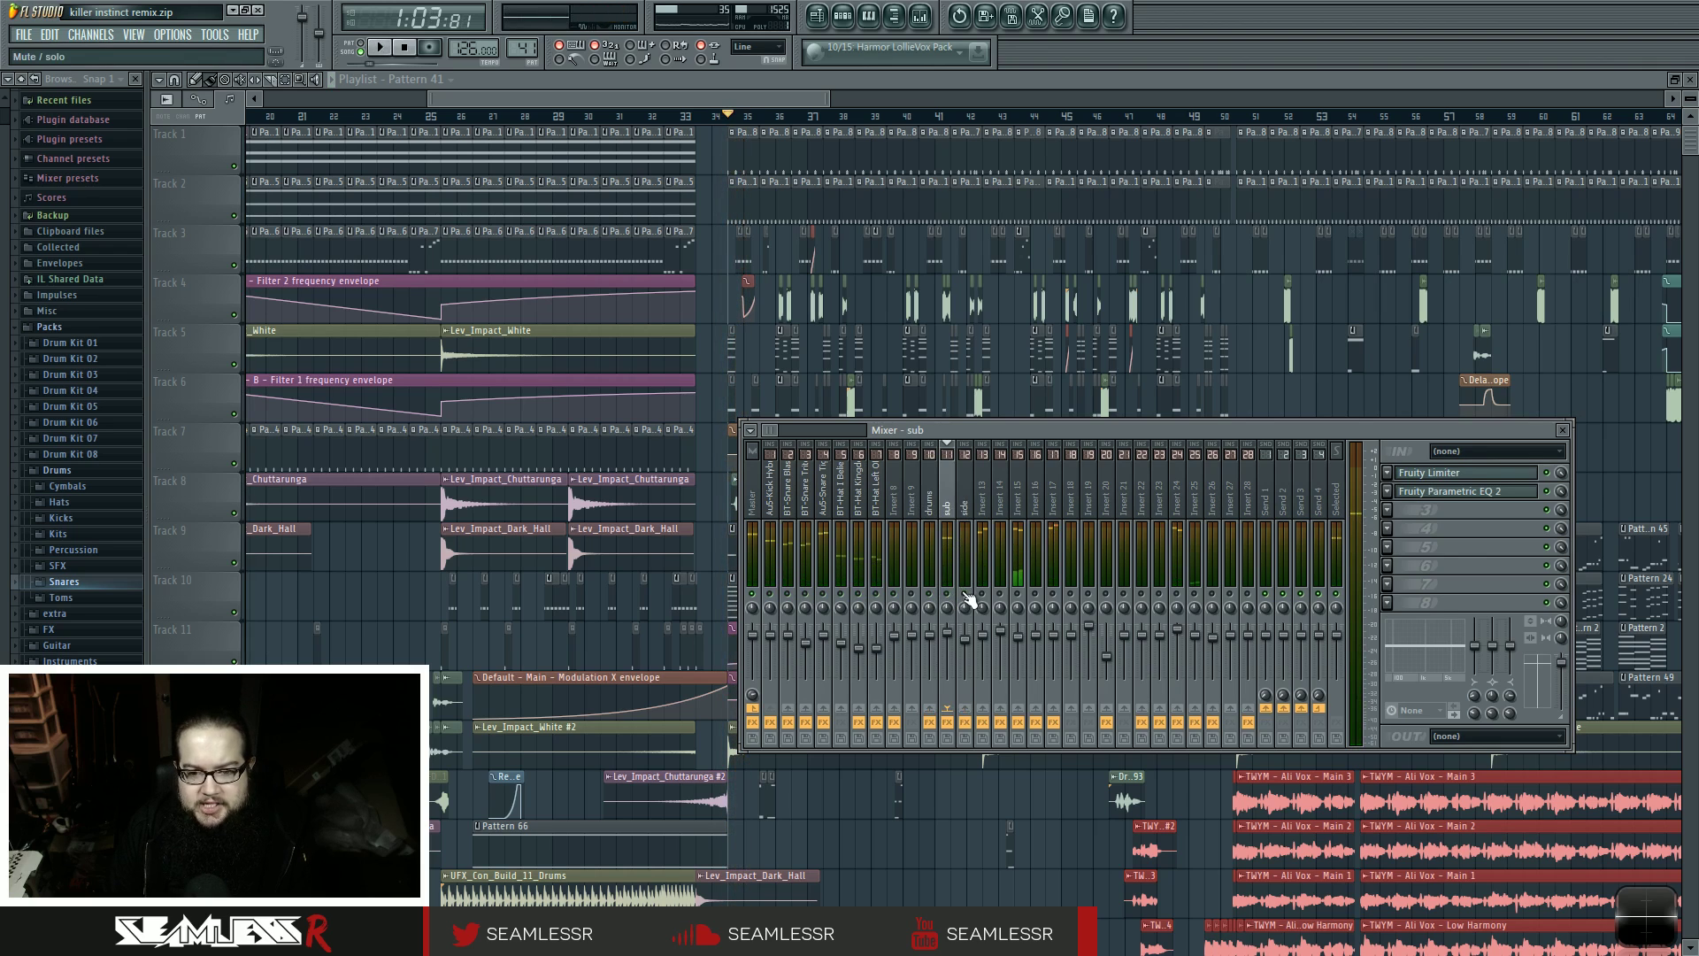
{"action": "key", "text": "space"}
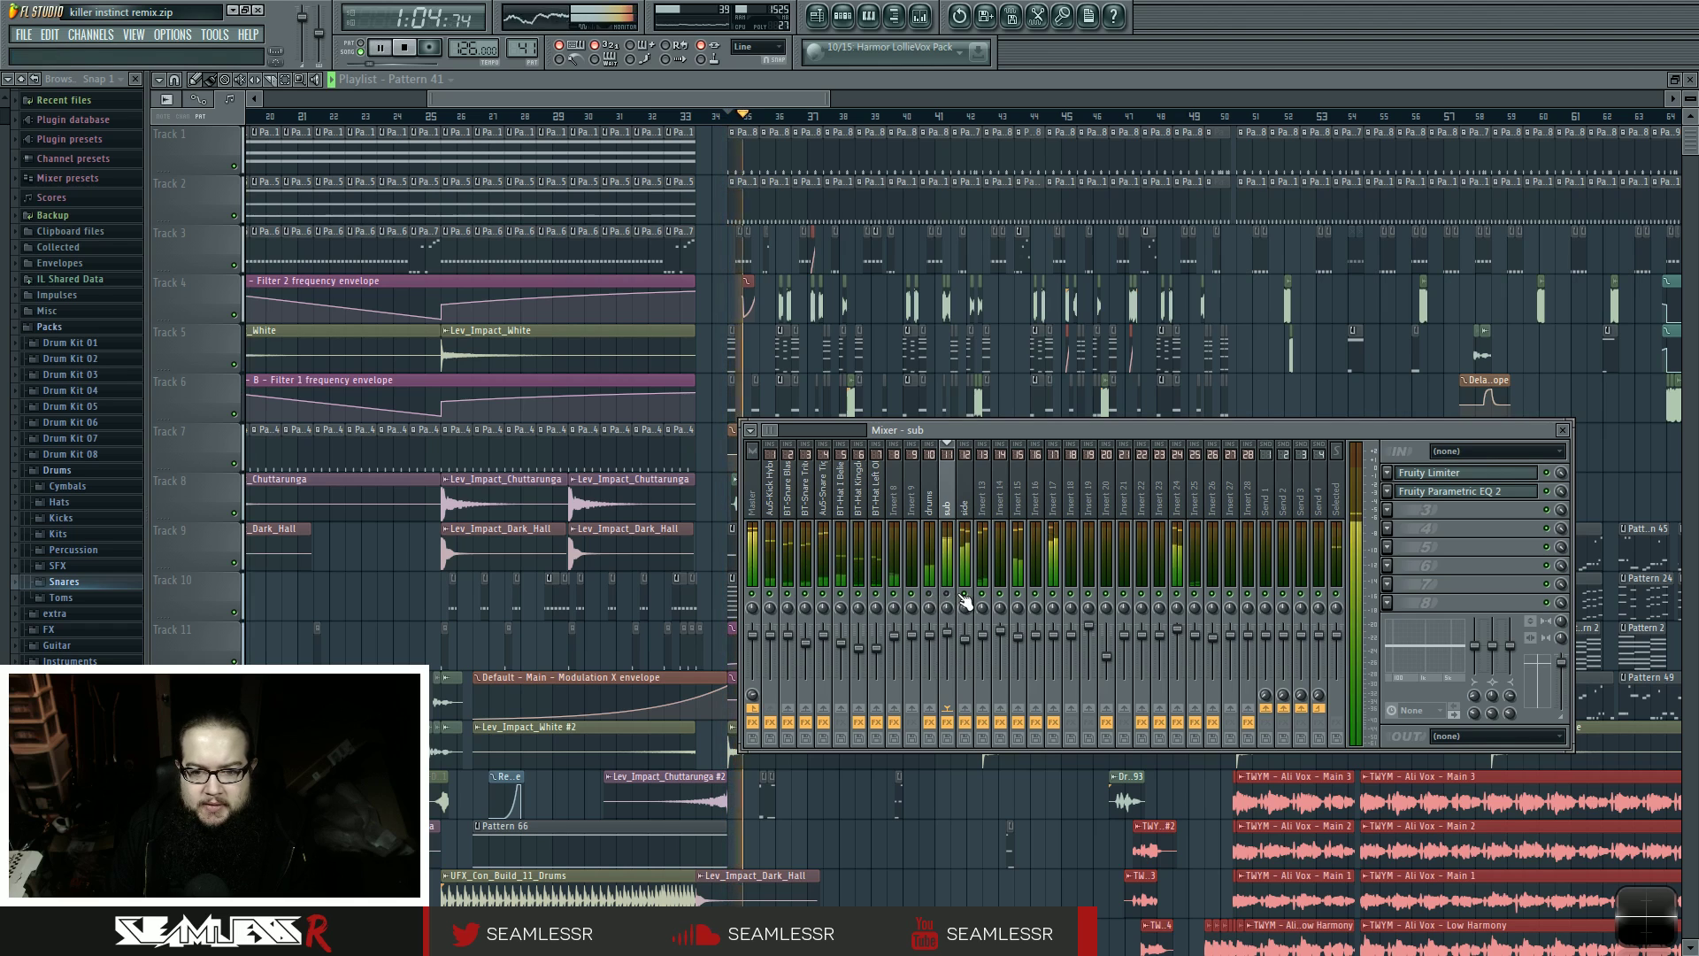
- Examine the side track's Parametric EQ 2 during playback, close it, and stop the song
{"action": "left_click", "coordinate": [964, 517]}
{"action": "left_click", "coordinate": [1484, 494]}
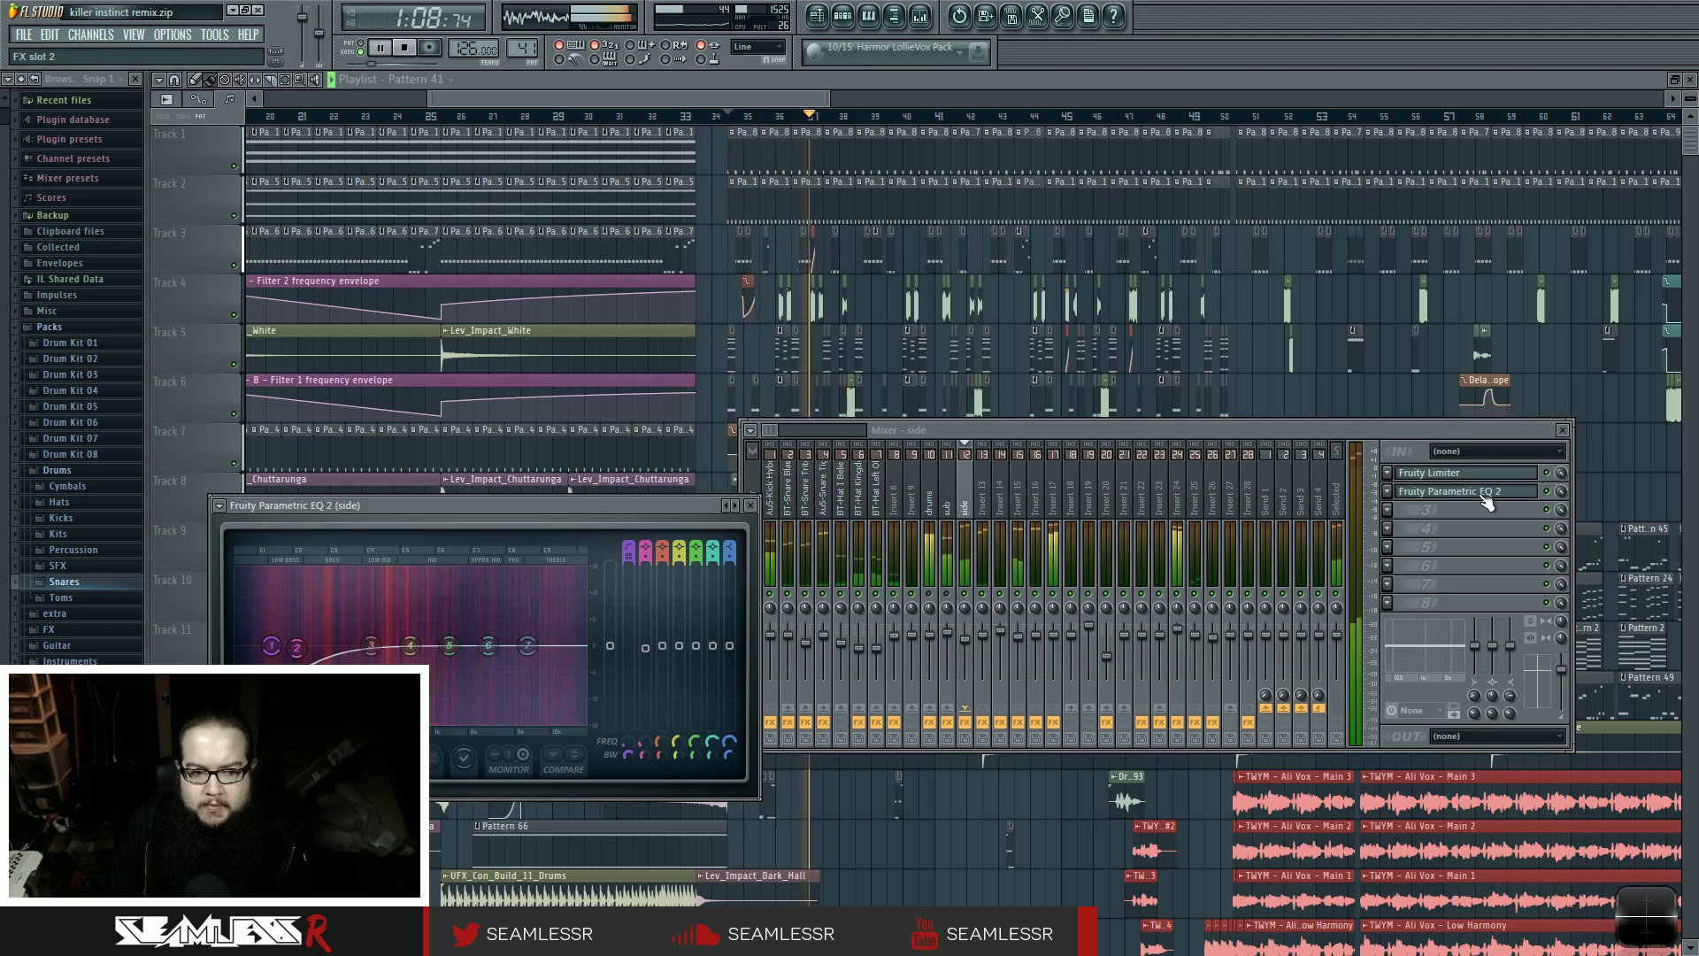
{"action": "left_click", "coordinate": [1484, 492]}
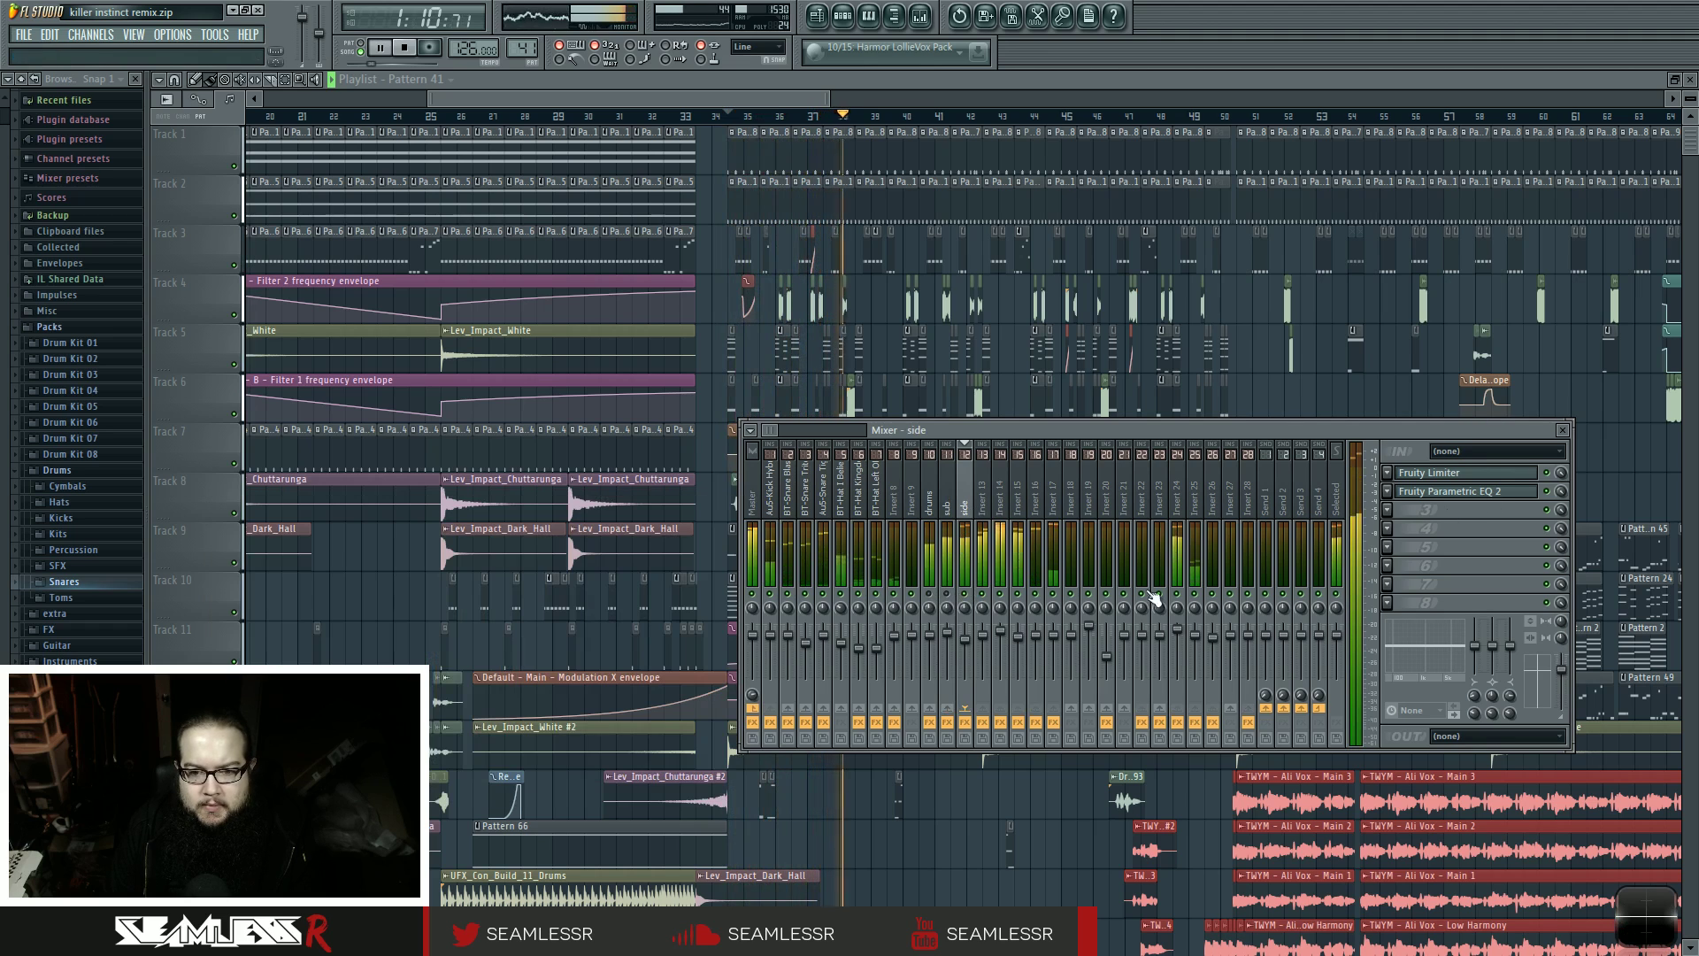
{"action": "key", "text": "space"}
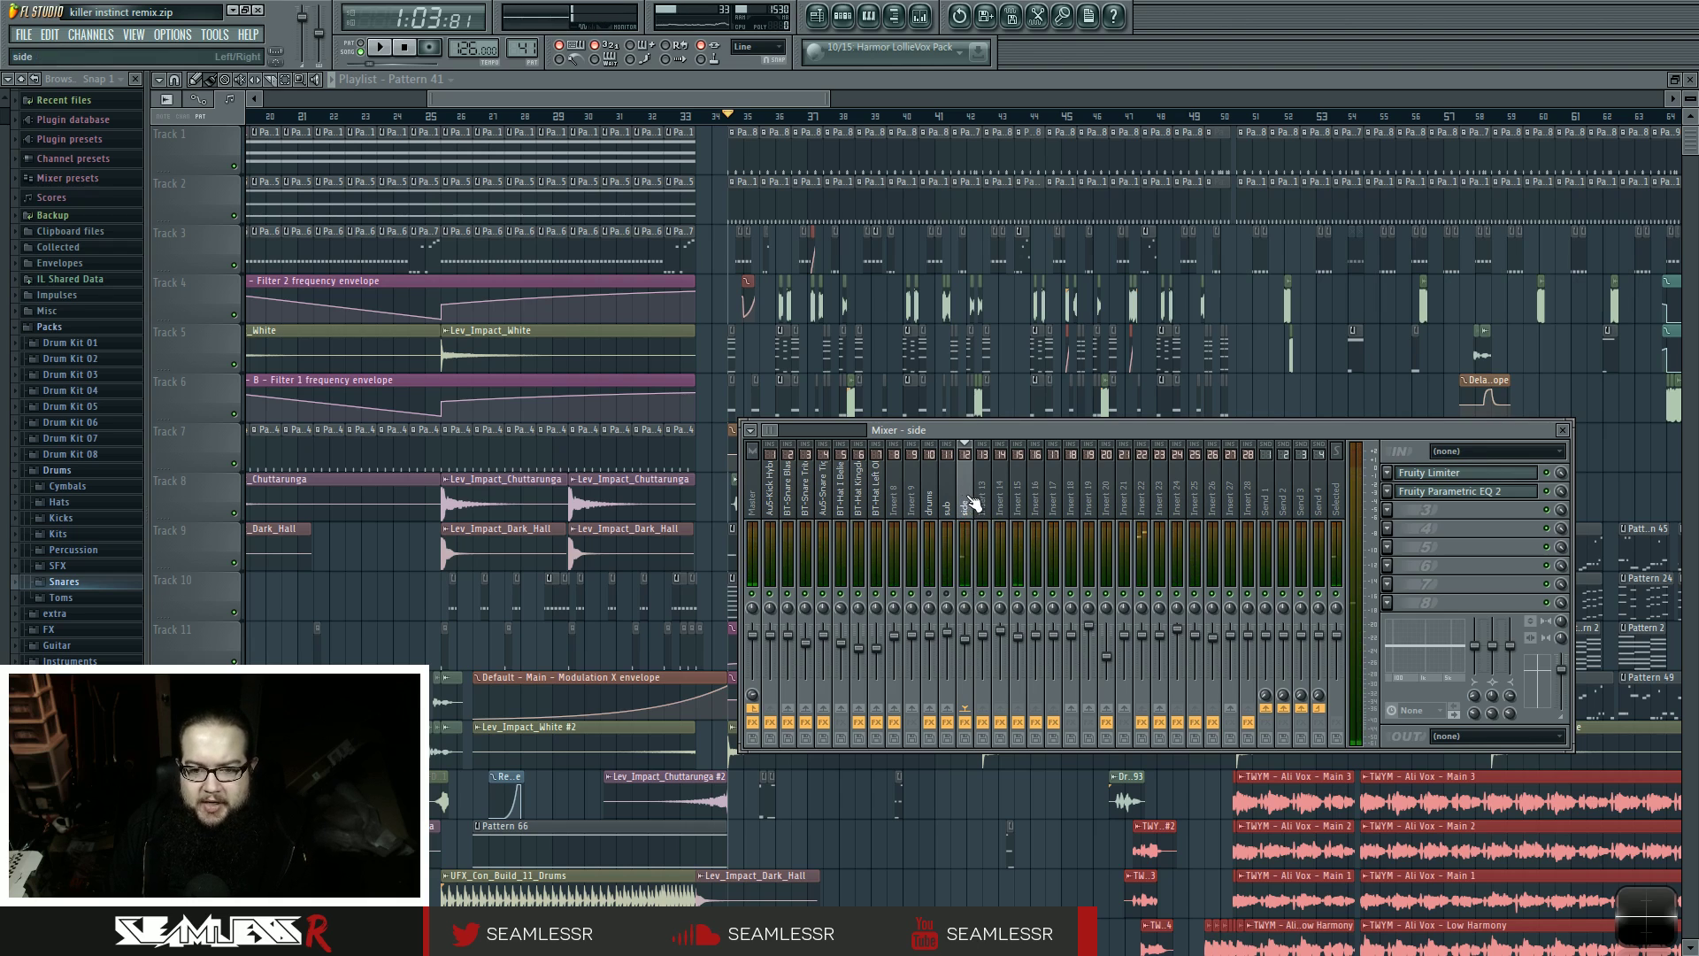
- Open the Main 3 vocal clip's channel settings, locate its mixer track, and inspect the effects on Insert 68
{"action": "key", "text": "F9"}
{"action": "double_click", "coordinate": [1267, 801]}
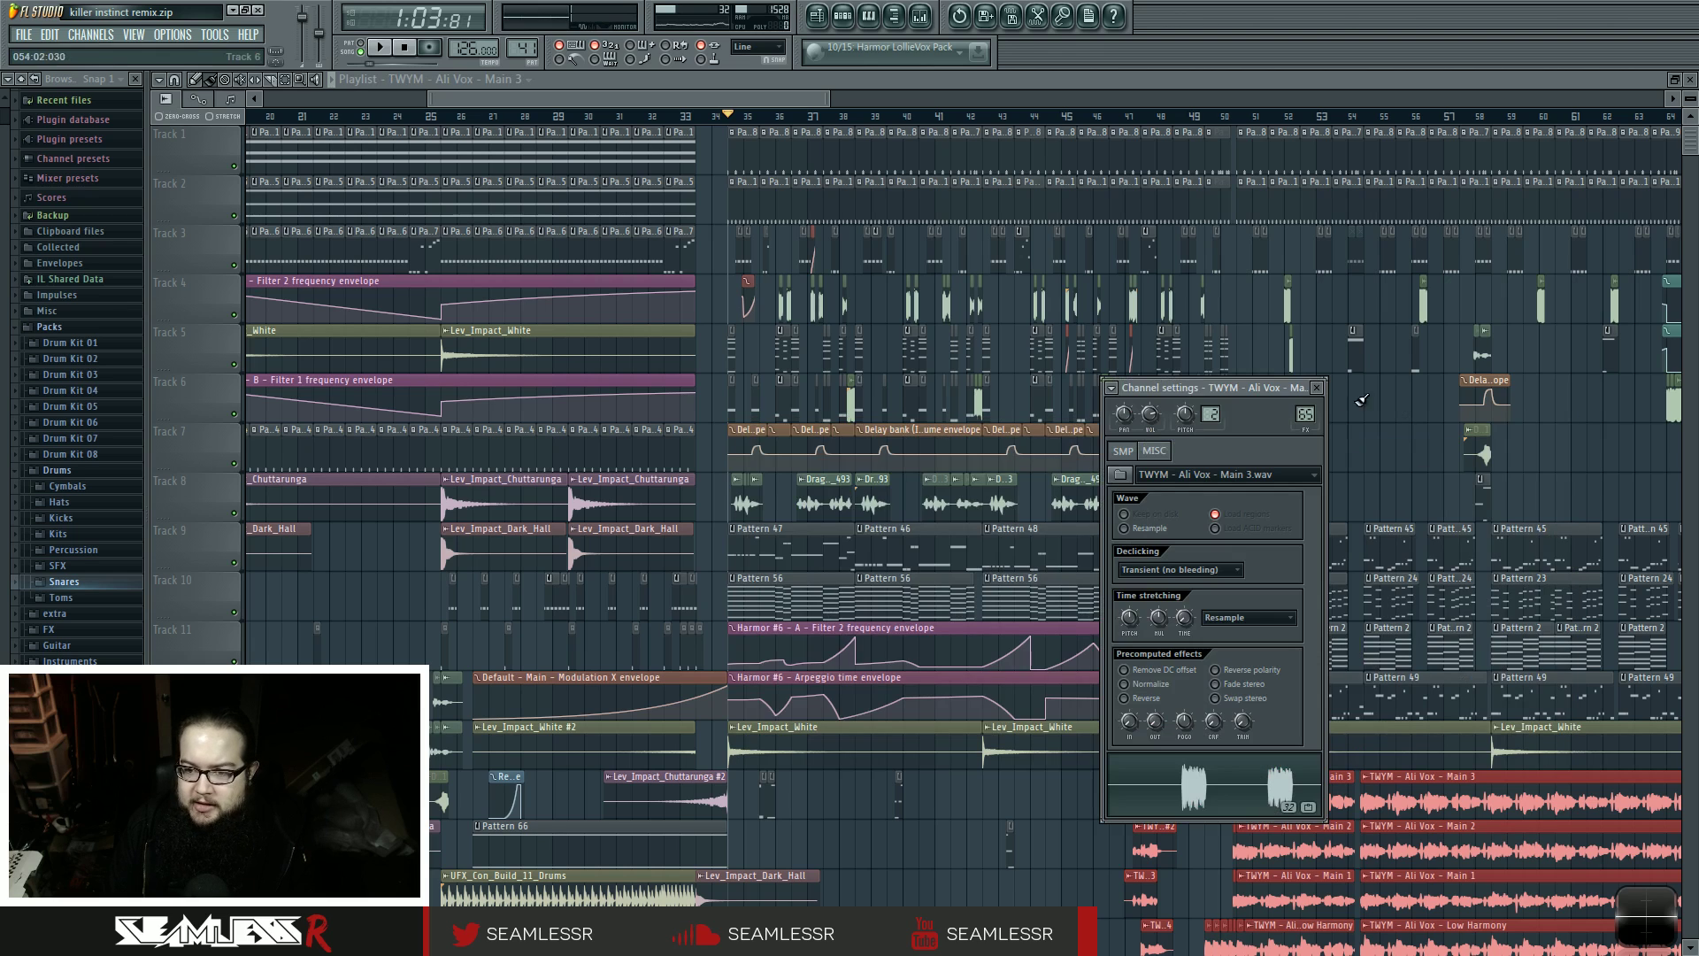
{"action": "double_click", "coordinate": [1305, 415]}
{"action": "left_click_drag", "start_coordinate": [816, 433], "coordinate": [833, 433]}
{"action": "left_click", "coordinate": [1058, 500]}
{"action": "left_click", "coordinate": [1069, 502]}
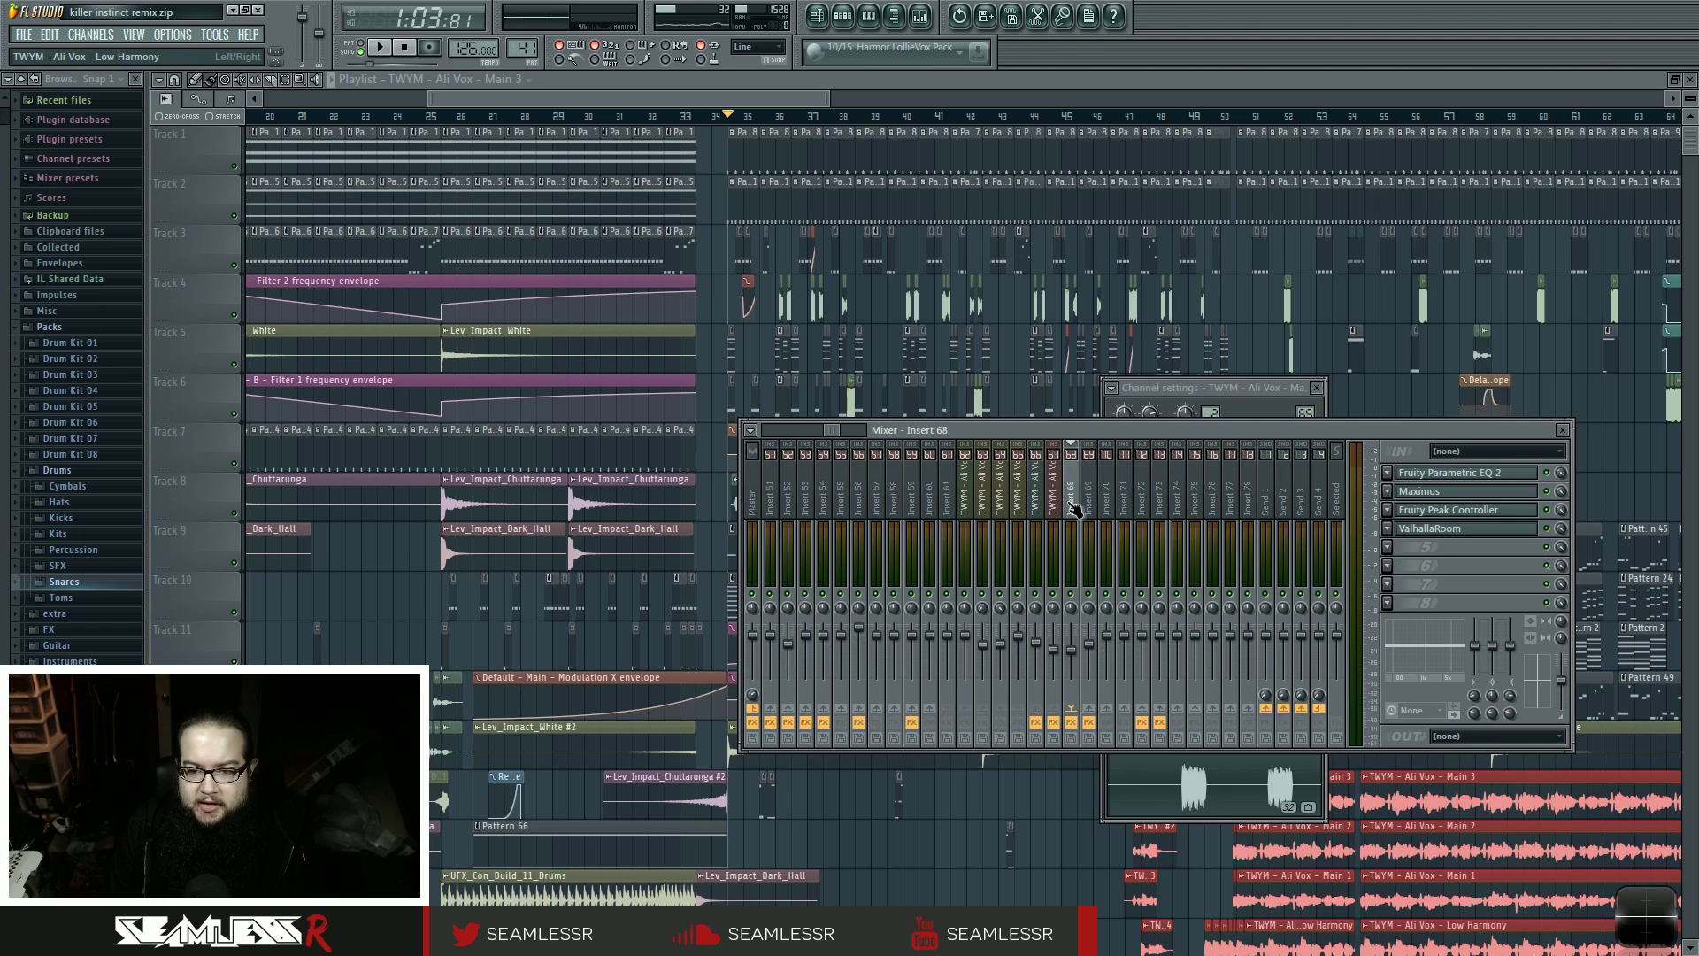
- Return to the side mixer track and open its Parametric EQ 2 beside the mixer to examine the low-cut curve
{"action": "left_click_drag", "start_coordinate": [829, 431], "coordinate": [748, 423]}
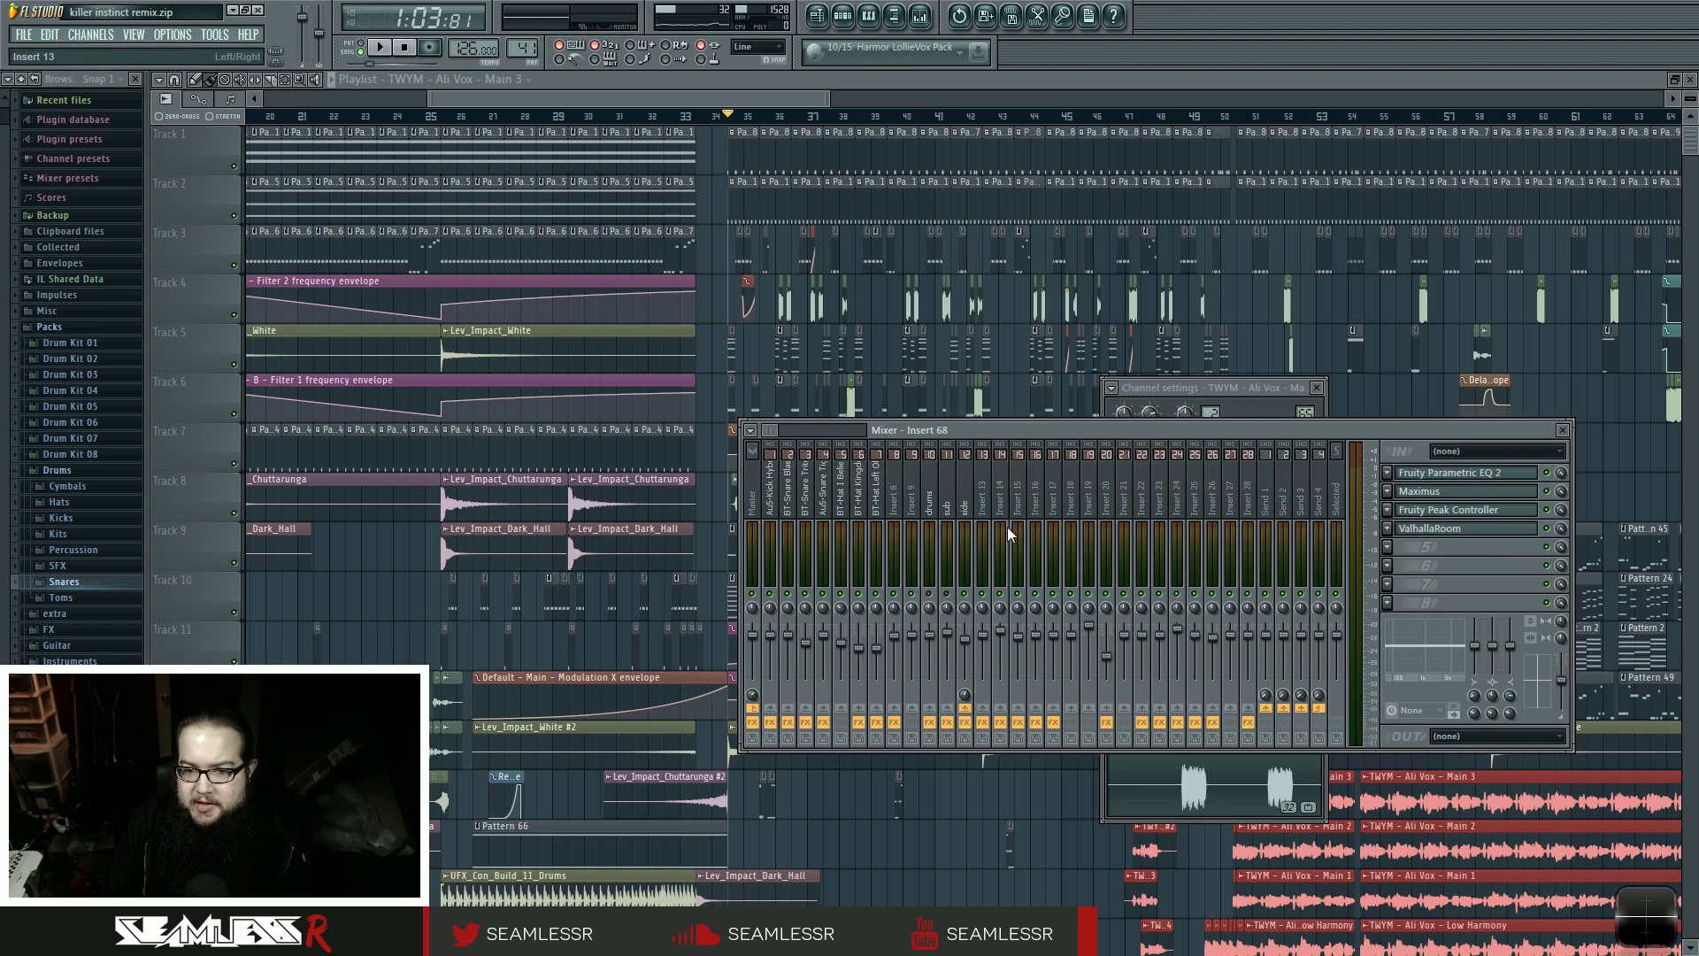
{"action": "left_click", "coordinate": [971, 505]}
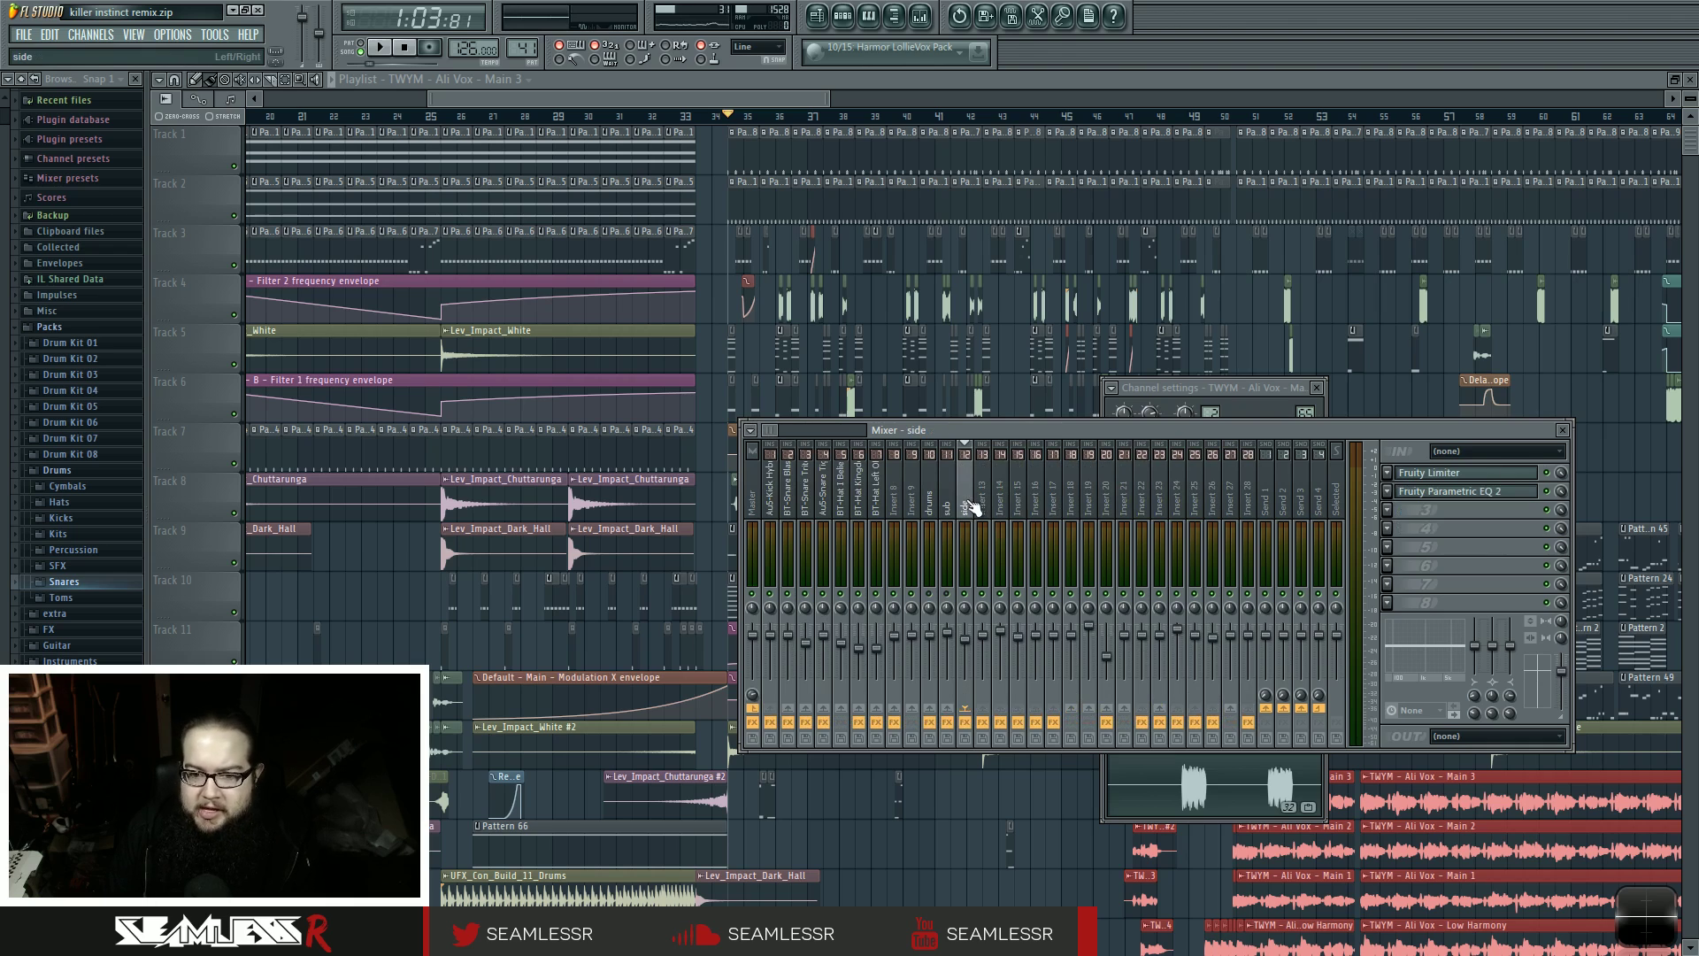
{"action": "left_click", "coordinate": [1445, 494]}
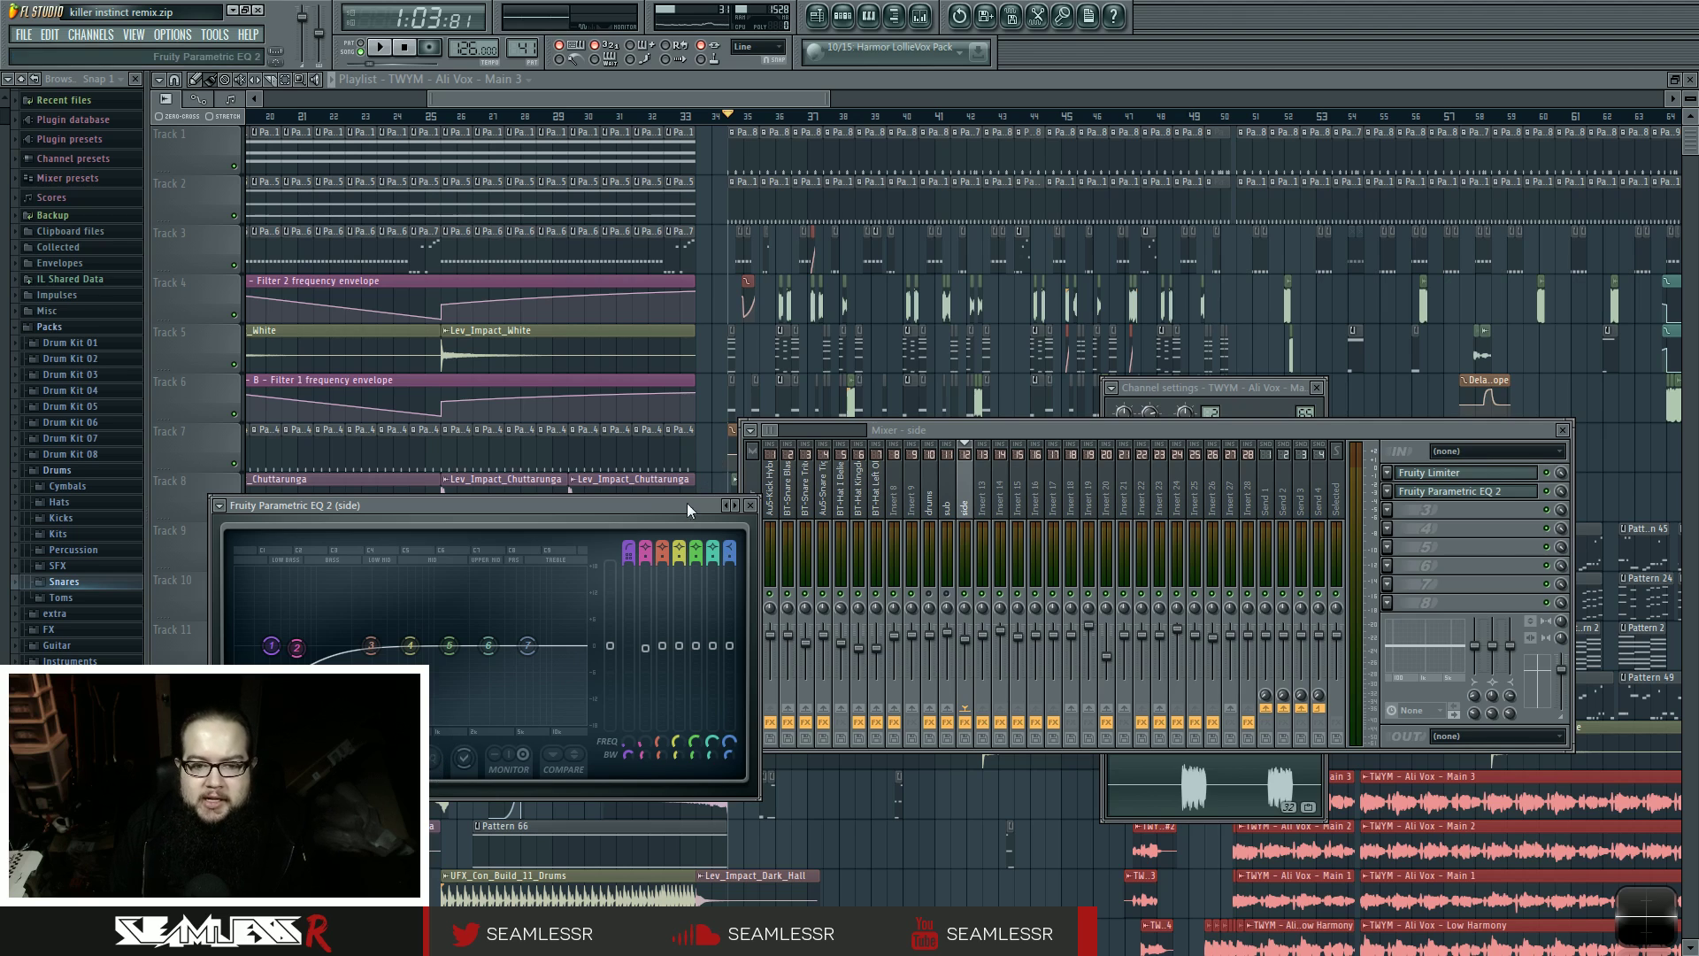
{"action": "left_click_drag", "start_coordinate": [687, 503], "coordinate": [602, 224]}
{"action": "left_click", "coordinate": [974, 508]}
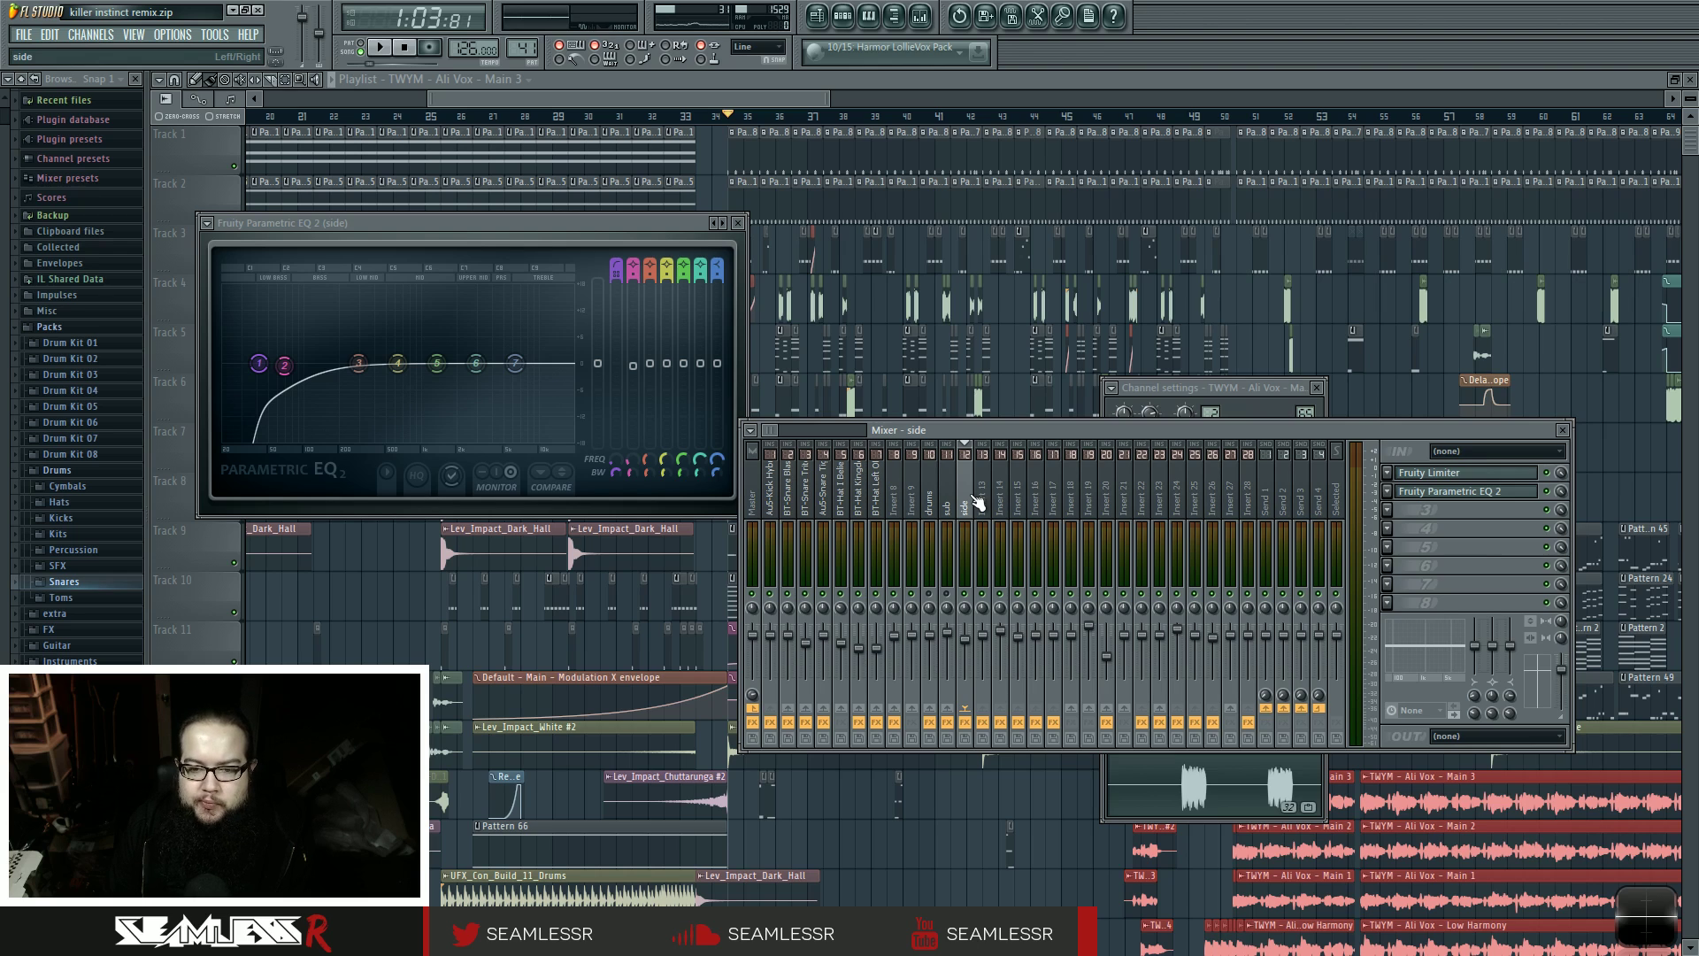
- Open the side track's Fruity Limiter and play the section briefly to watch its gain reduction
{"action": "left_click", "coordinate": [1422, 476]}
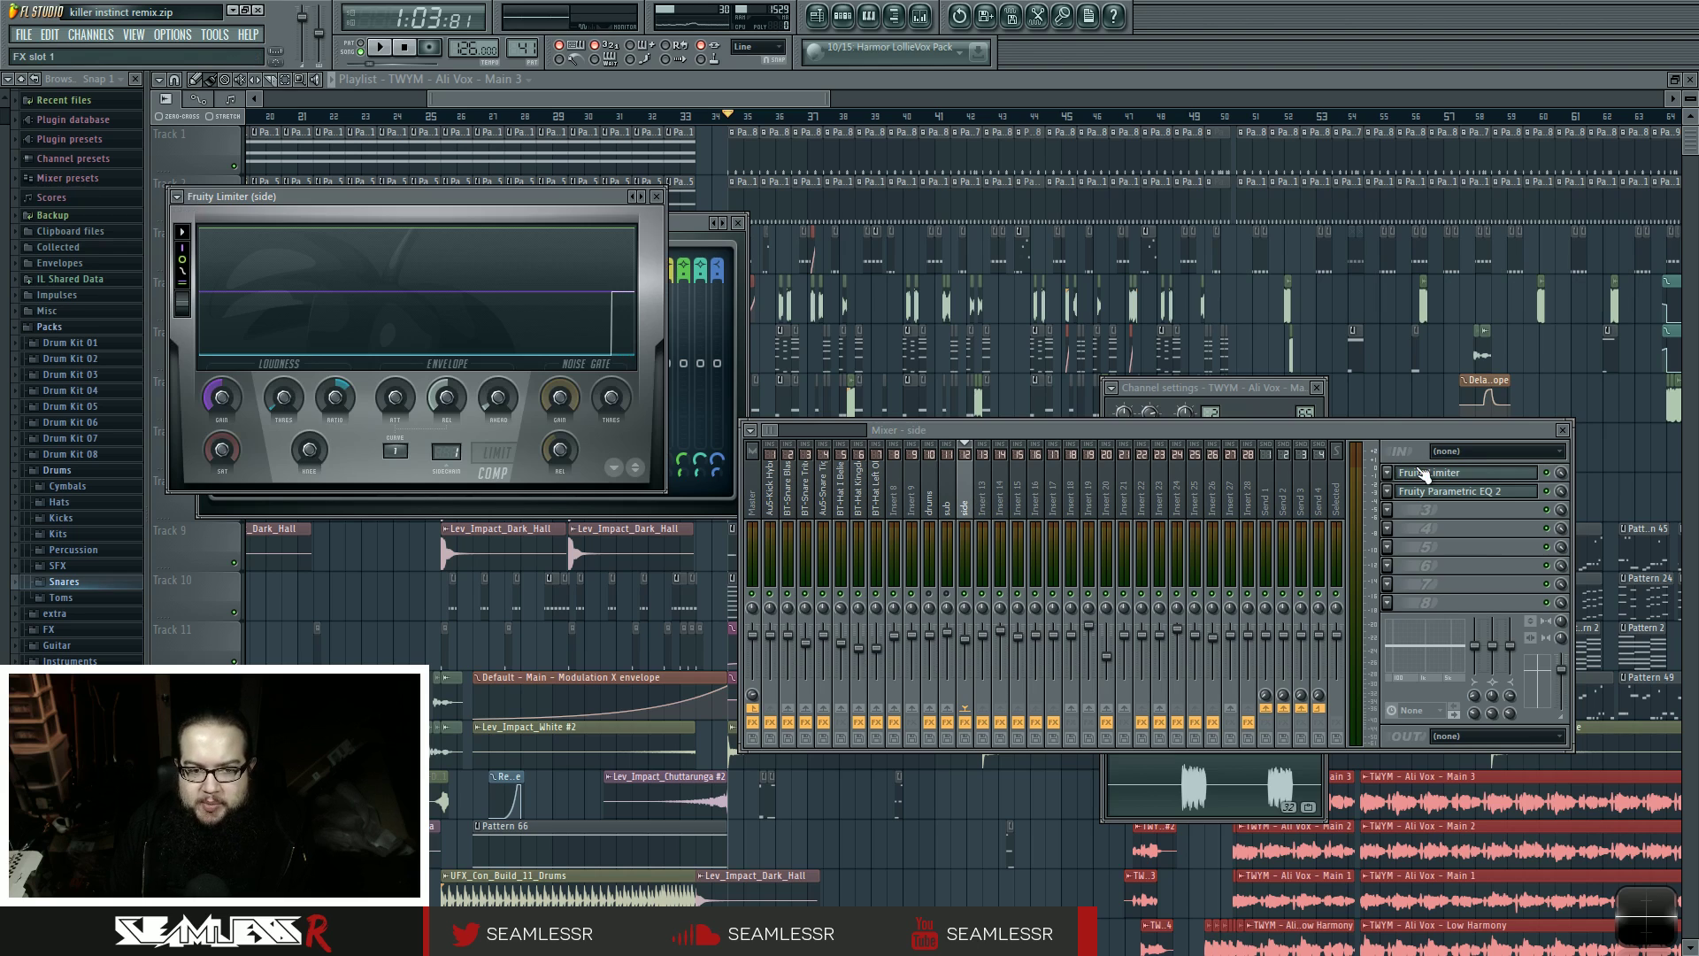
{"action": "key", "text": "space"}
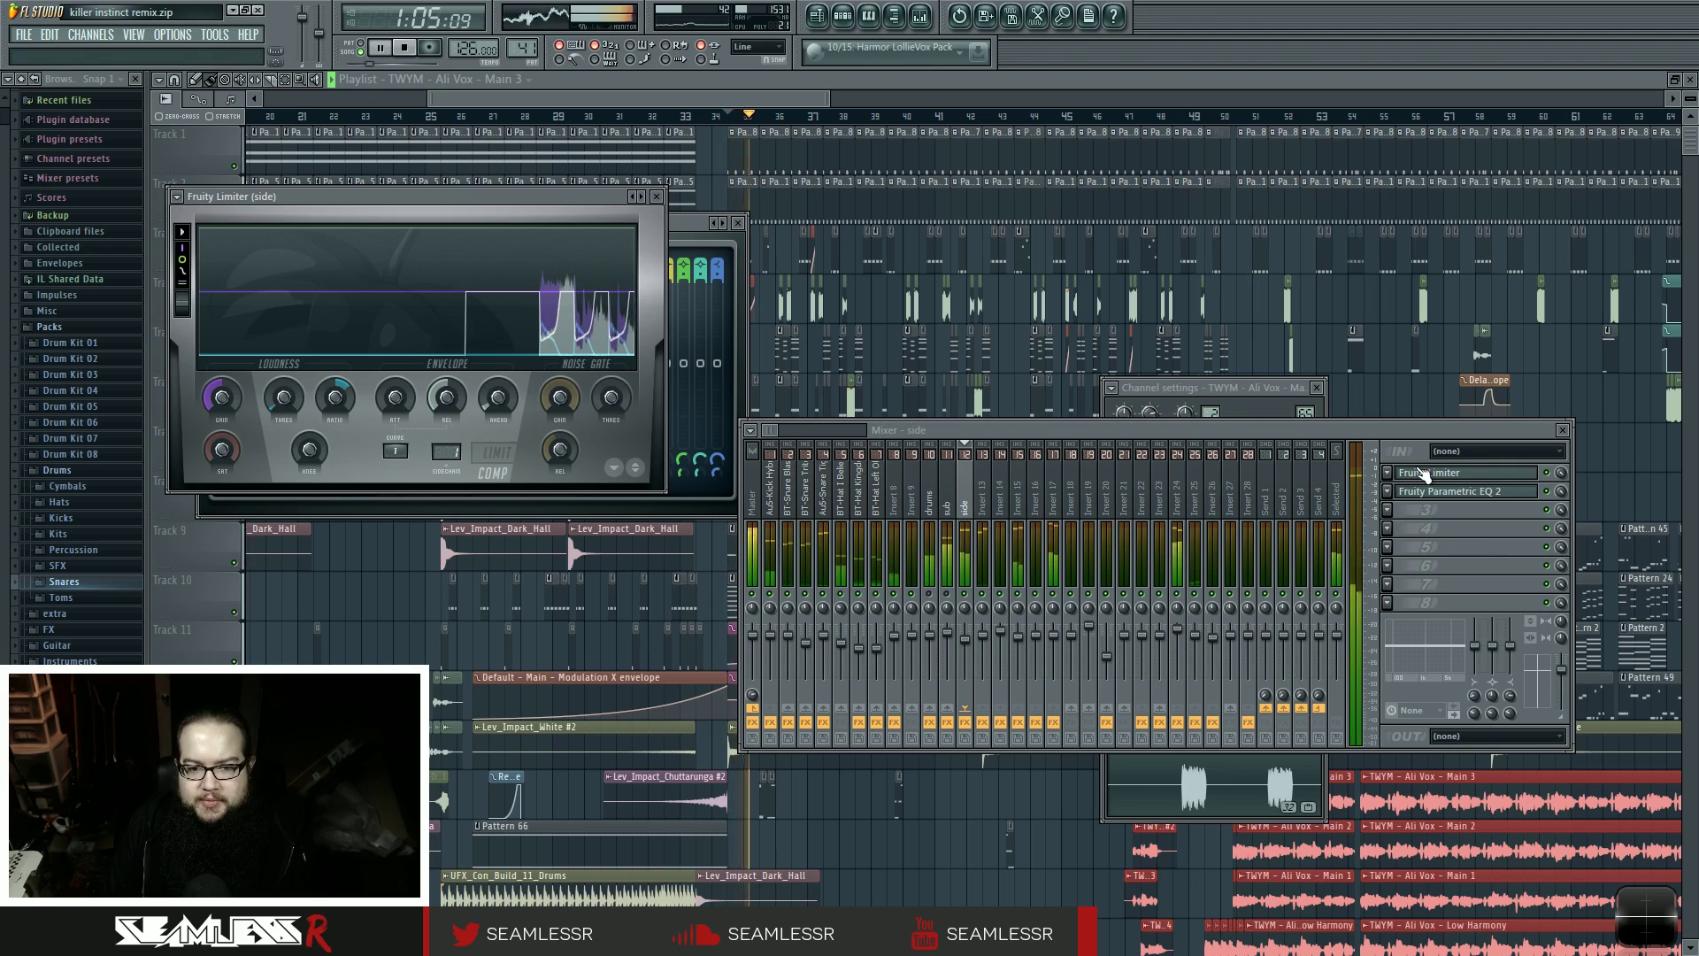
{"action": "key", "text": "space"}
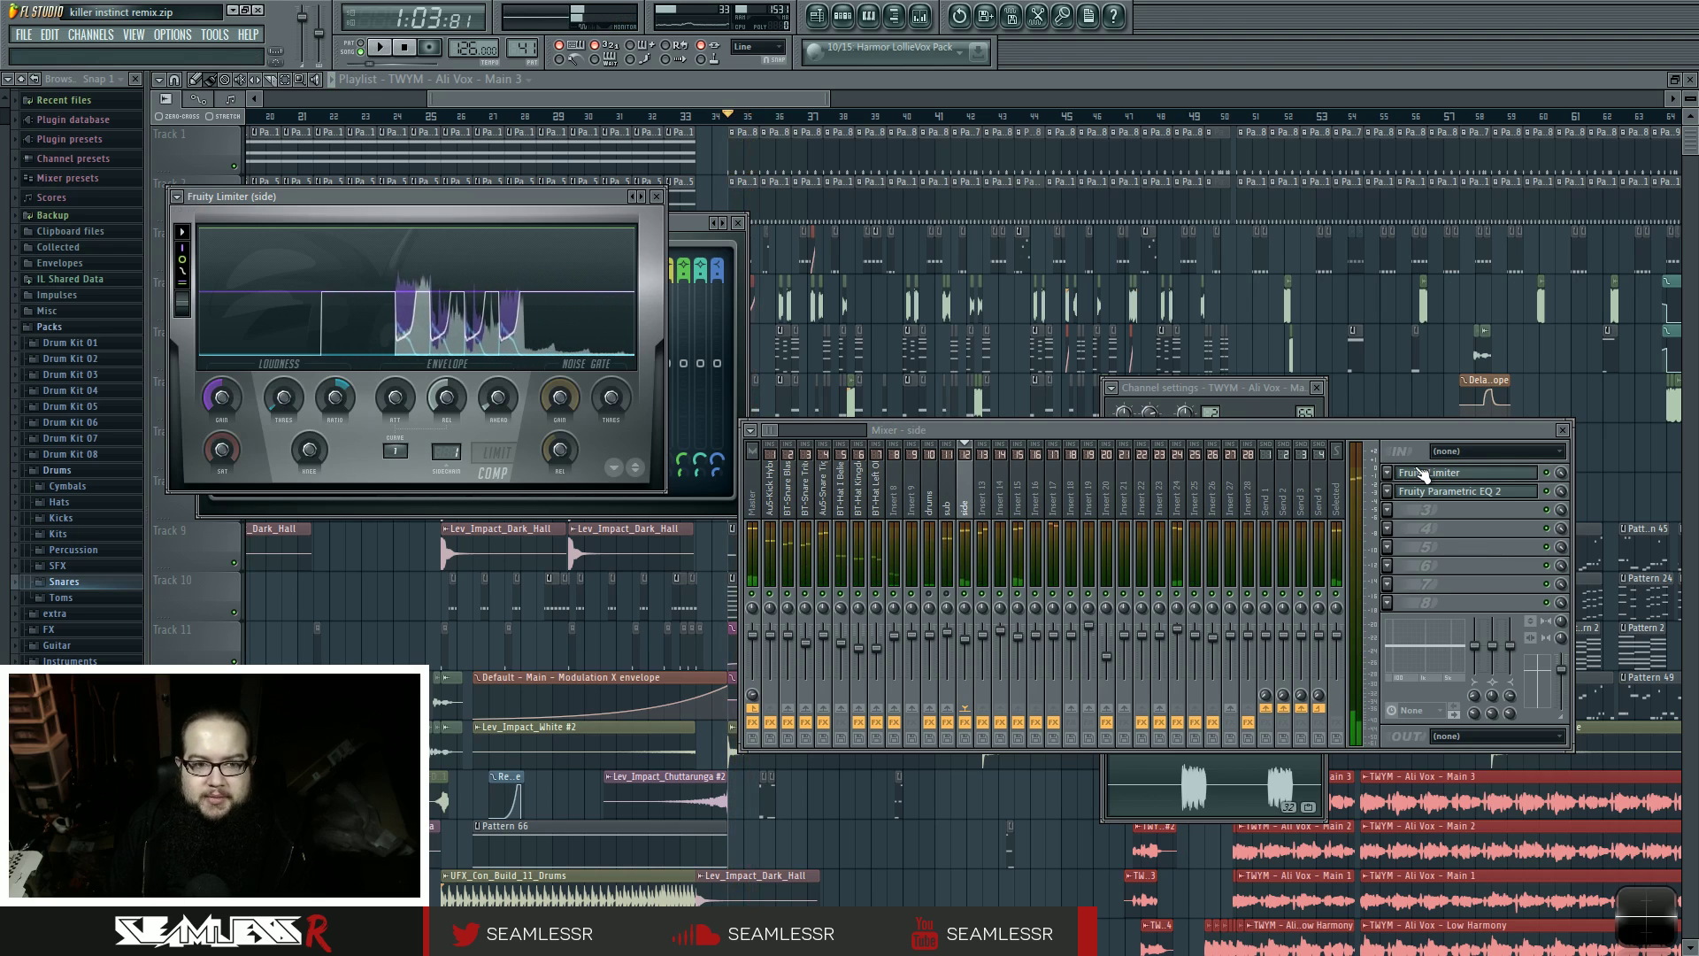
- Close the side track's Fruity Limiter and Parametric EQ 2 windows, and check the effects on Insert 68
{"action": "left_click_drag", "start_coordinate": [997, 430], "coordinate": [940, 402]}
{"action": "left_click", "coordinate": [655, 196]}
{"action": "left_click", "coordinate": [737, 222]}
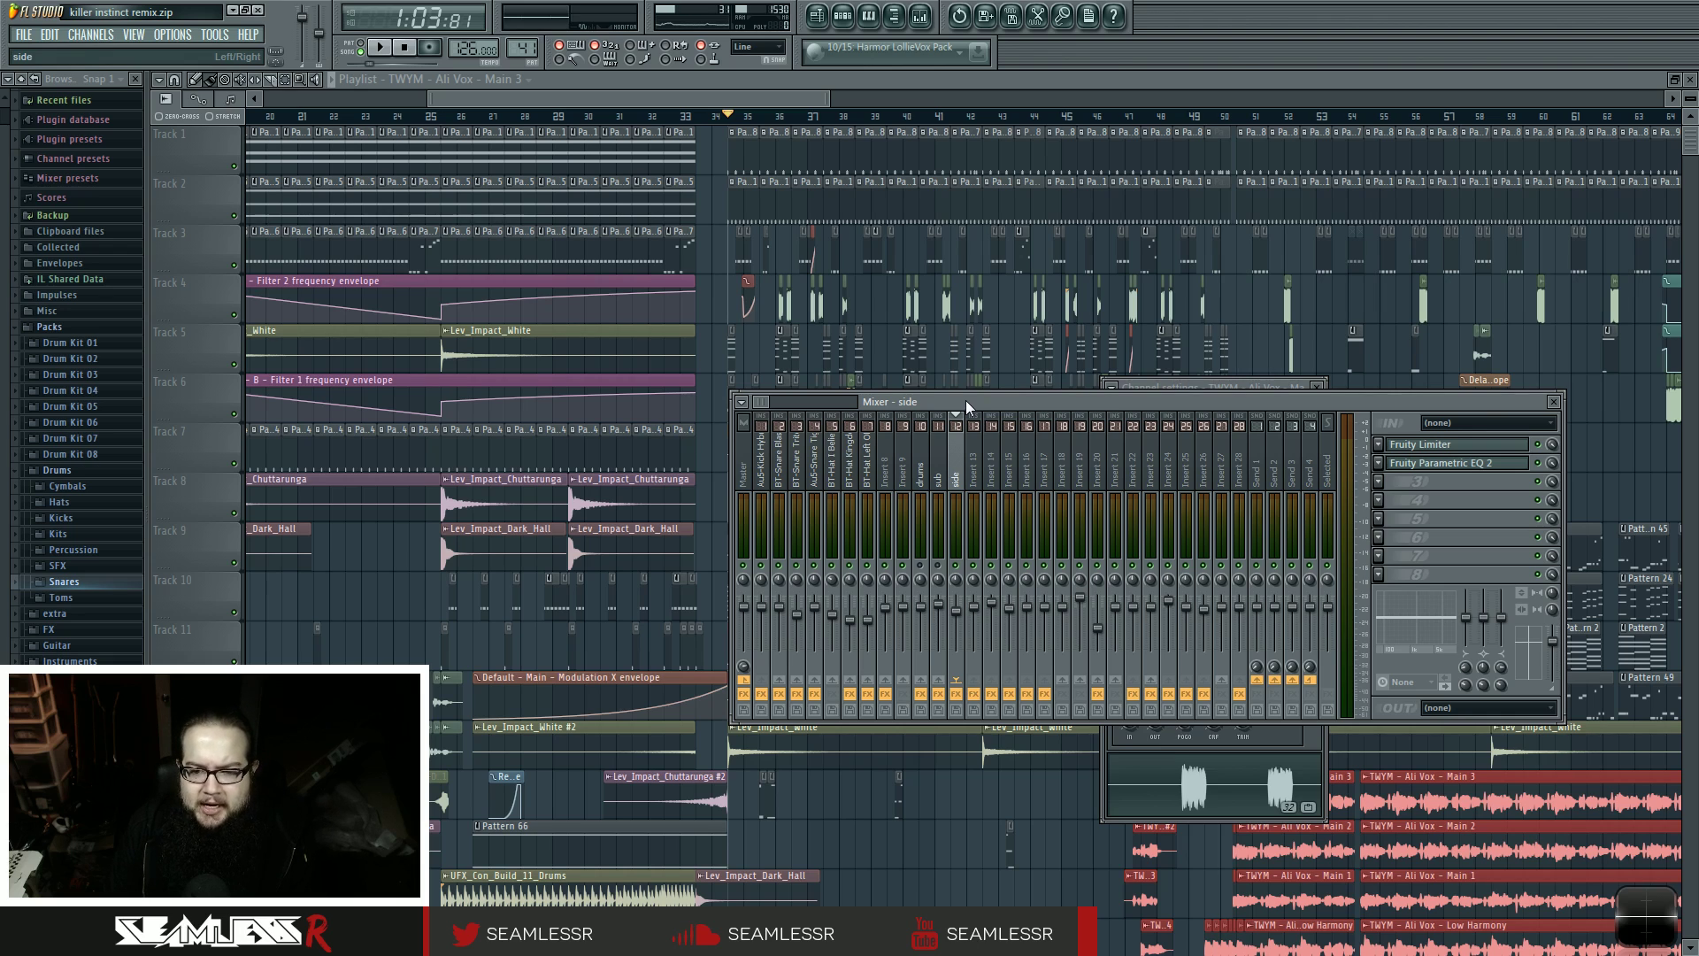
{"action": "left_click_drag", "start_coordinate": [767, 400], "coordinate": [682, 388]}
{"action": "left_click", "coordinate": [1149, 460]}
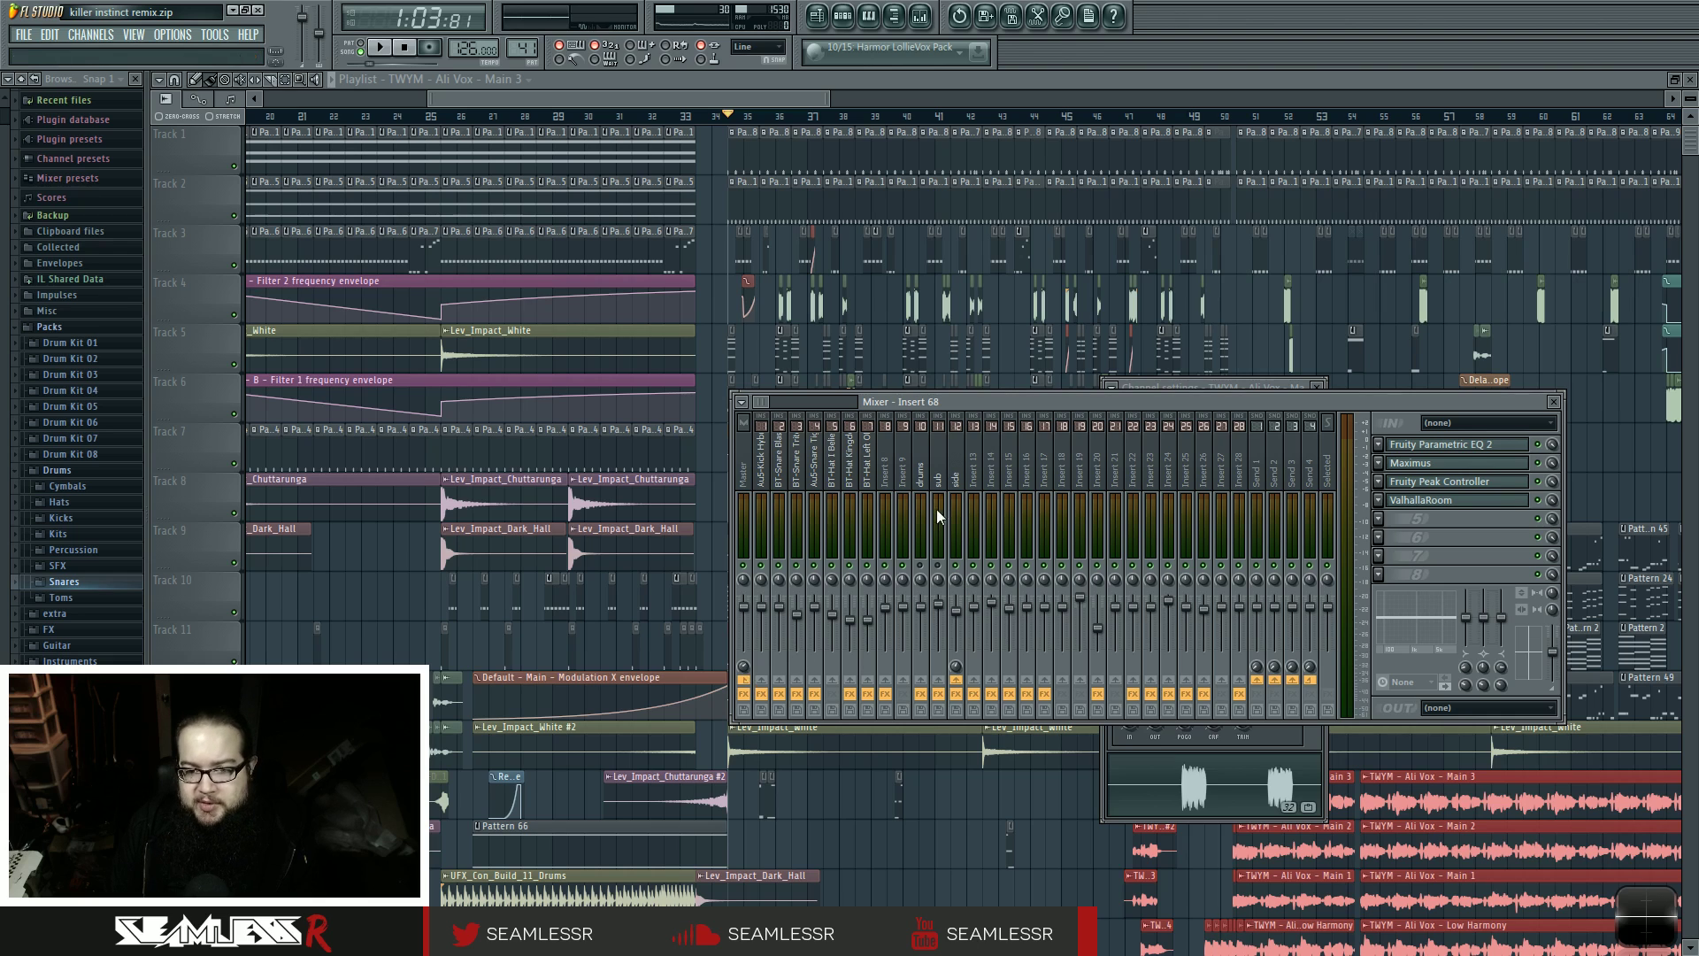
- Return to the side track and reopen its Fruity Limiter to review the limiter and compressor controls
{"action": "left_click", "coordinate": [958, 480]}
{"action": "left_click", "coordinate": [1447, 445]}
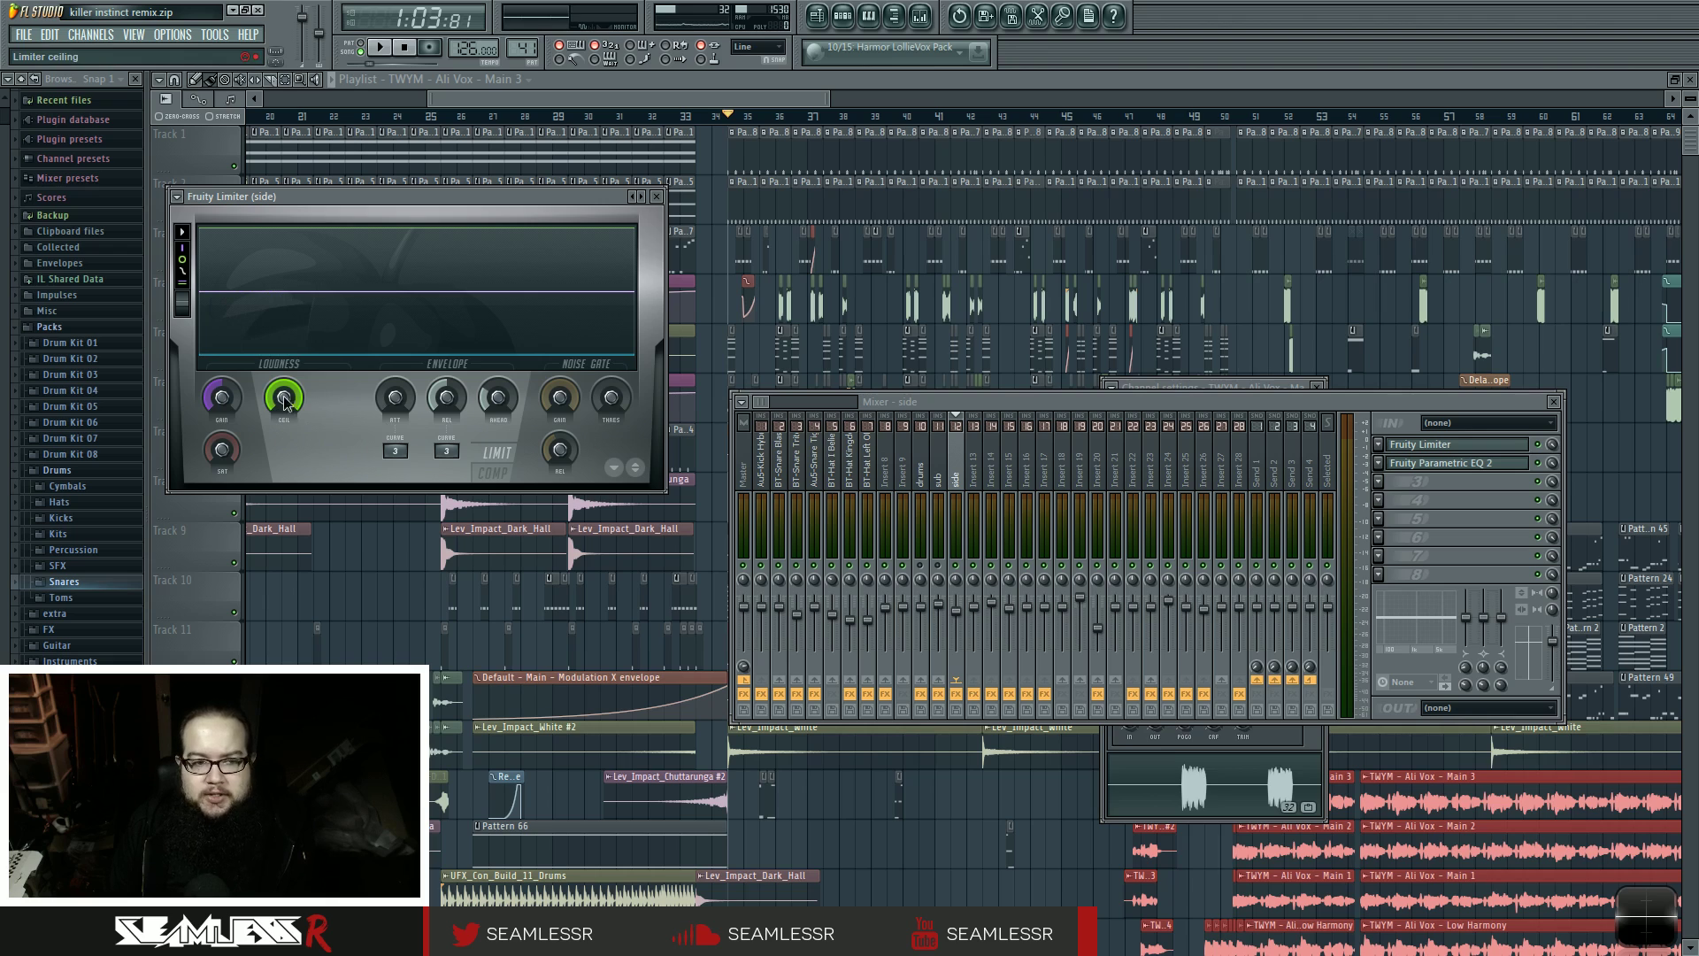
{"action": "left_click_drag", "start_coordinate": [396, 397], "coordinate": [494, 411]}
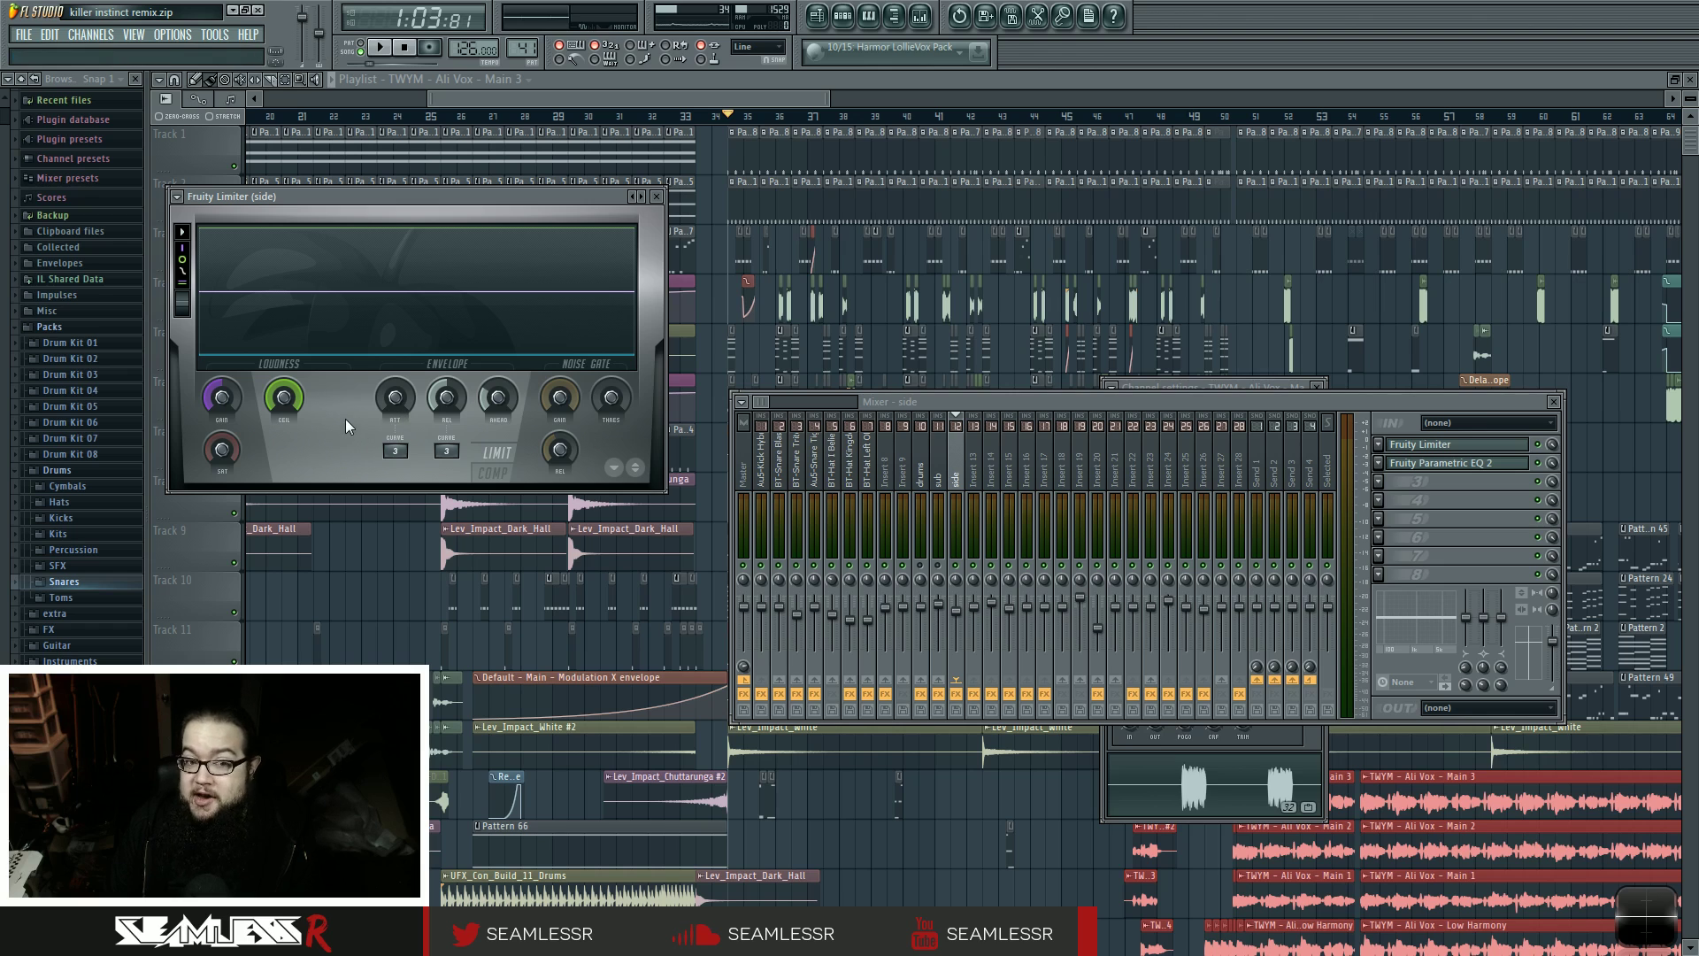
{"action": "left_click", "coordinate": [493, 473]}
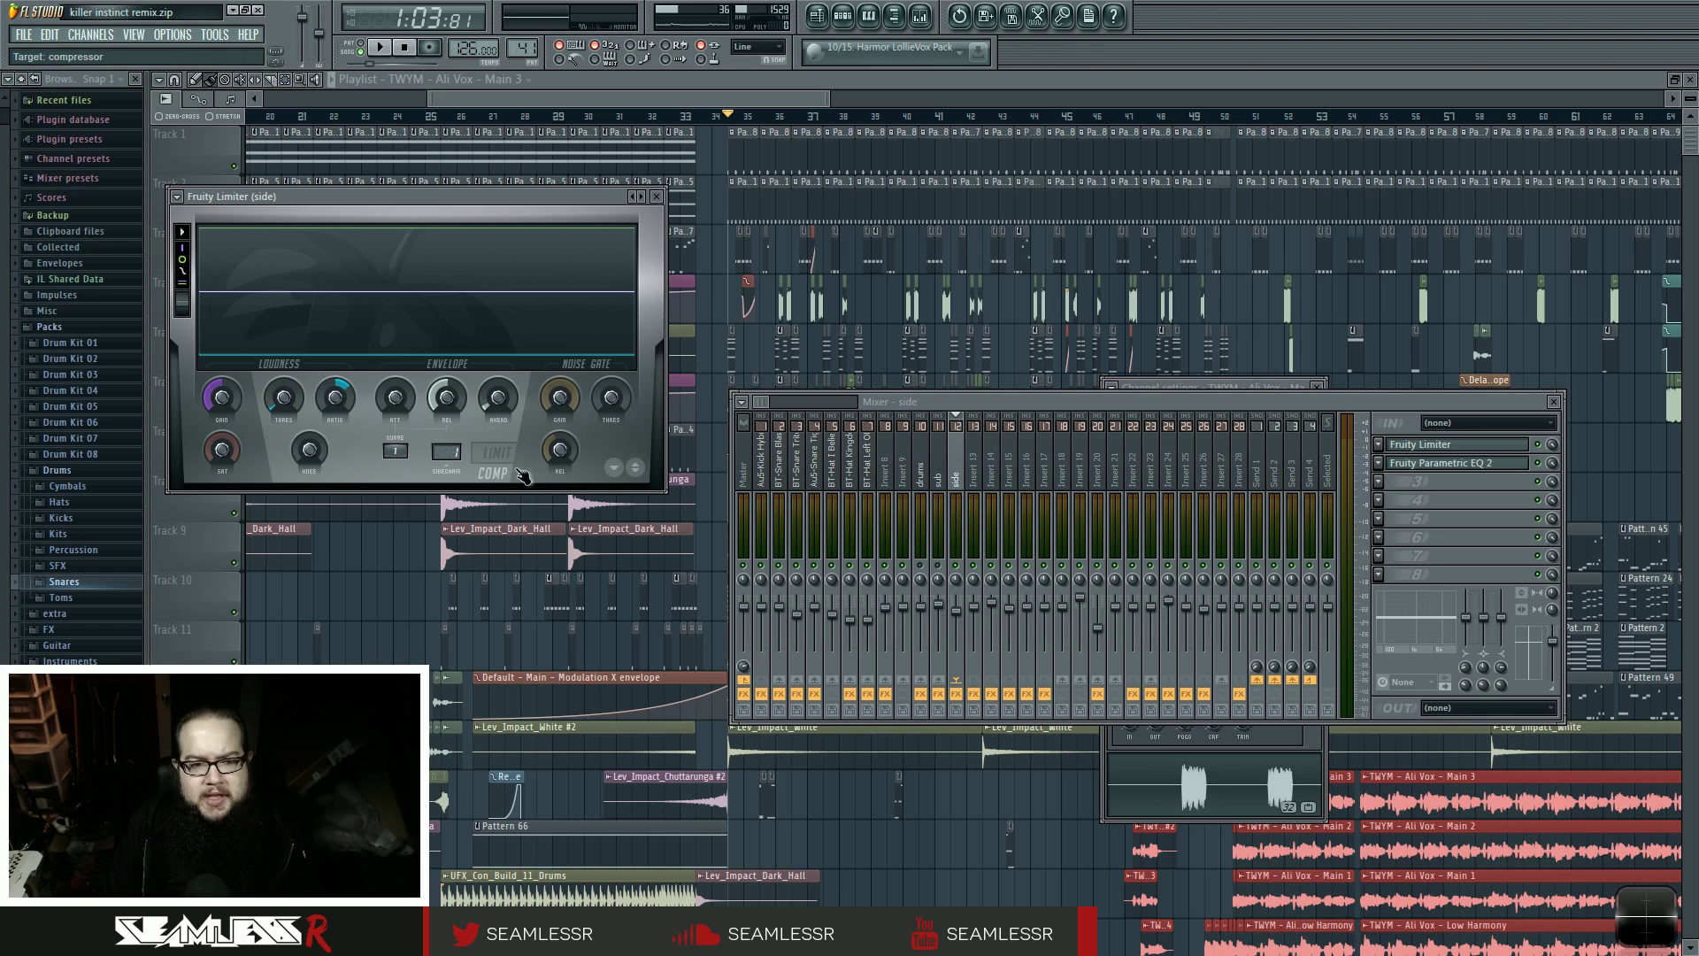
- Review the side track's Parametric EQ 2 low-cut curve, and close both of the track's effect windows
{"action": "left_click", "coordinate": [1501, 466]}
{"action": "left_click_drag", "start_coordinate": [556, 224], "coordinate": [757, 215]}
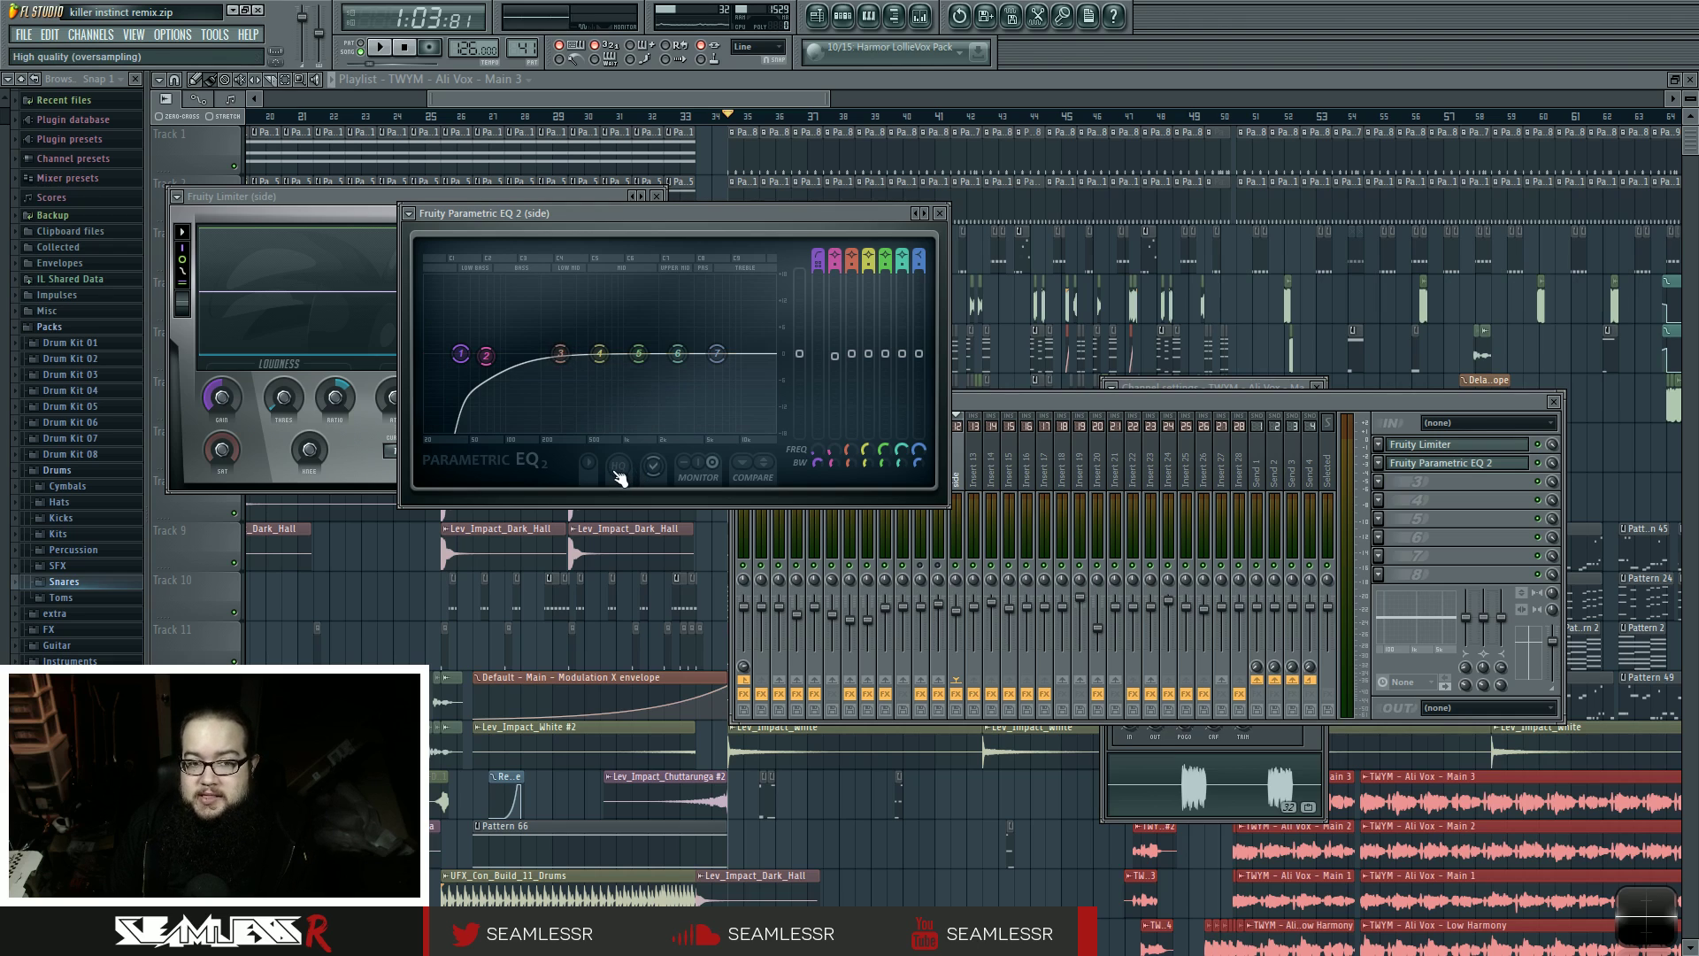
{"action": "left_click", "coordinate": [939, 214]}
{"action": "left_click", "coordinate": [655, 196]}
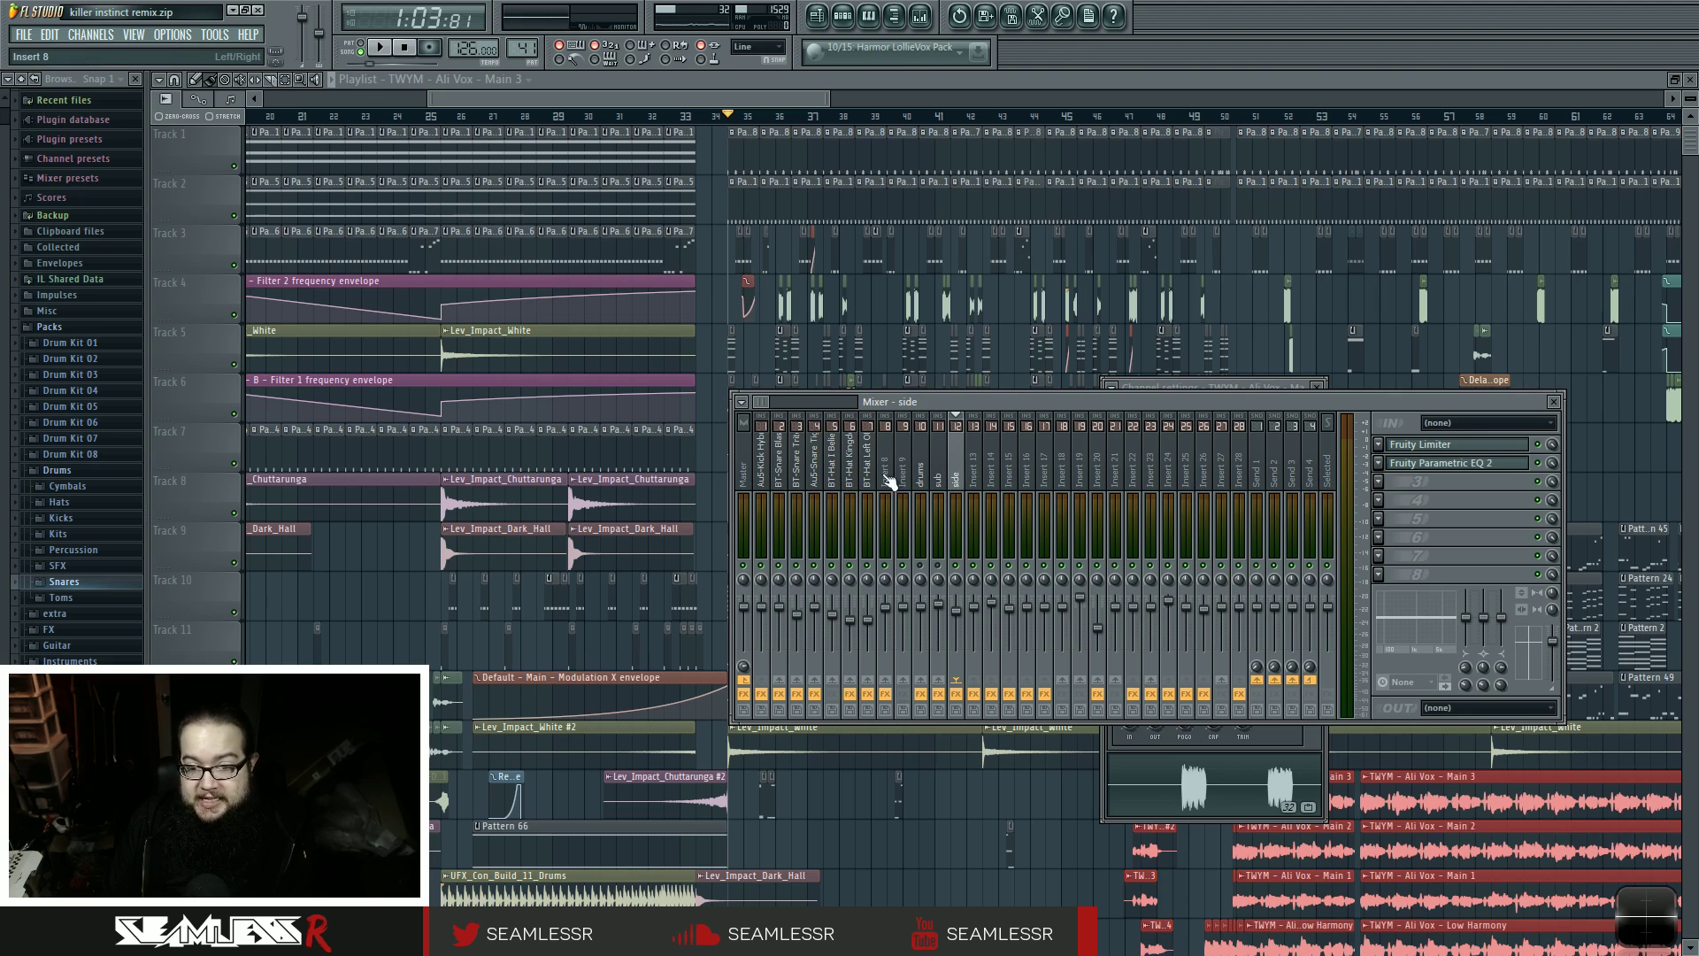
- Check the effects and routing of the snare tracks, Insert 20 and Insert 13 in the mixer
{"action": "left_click", "coordinate": [799, 460]}
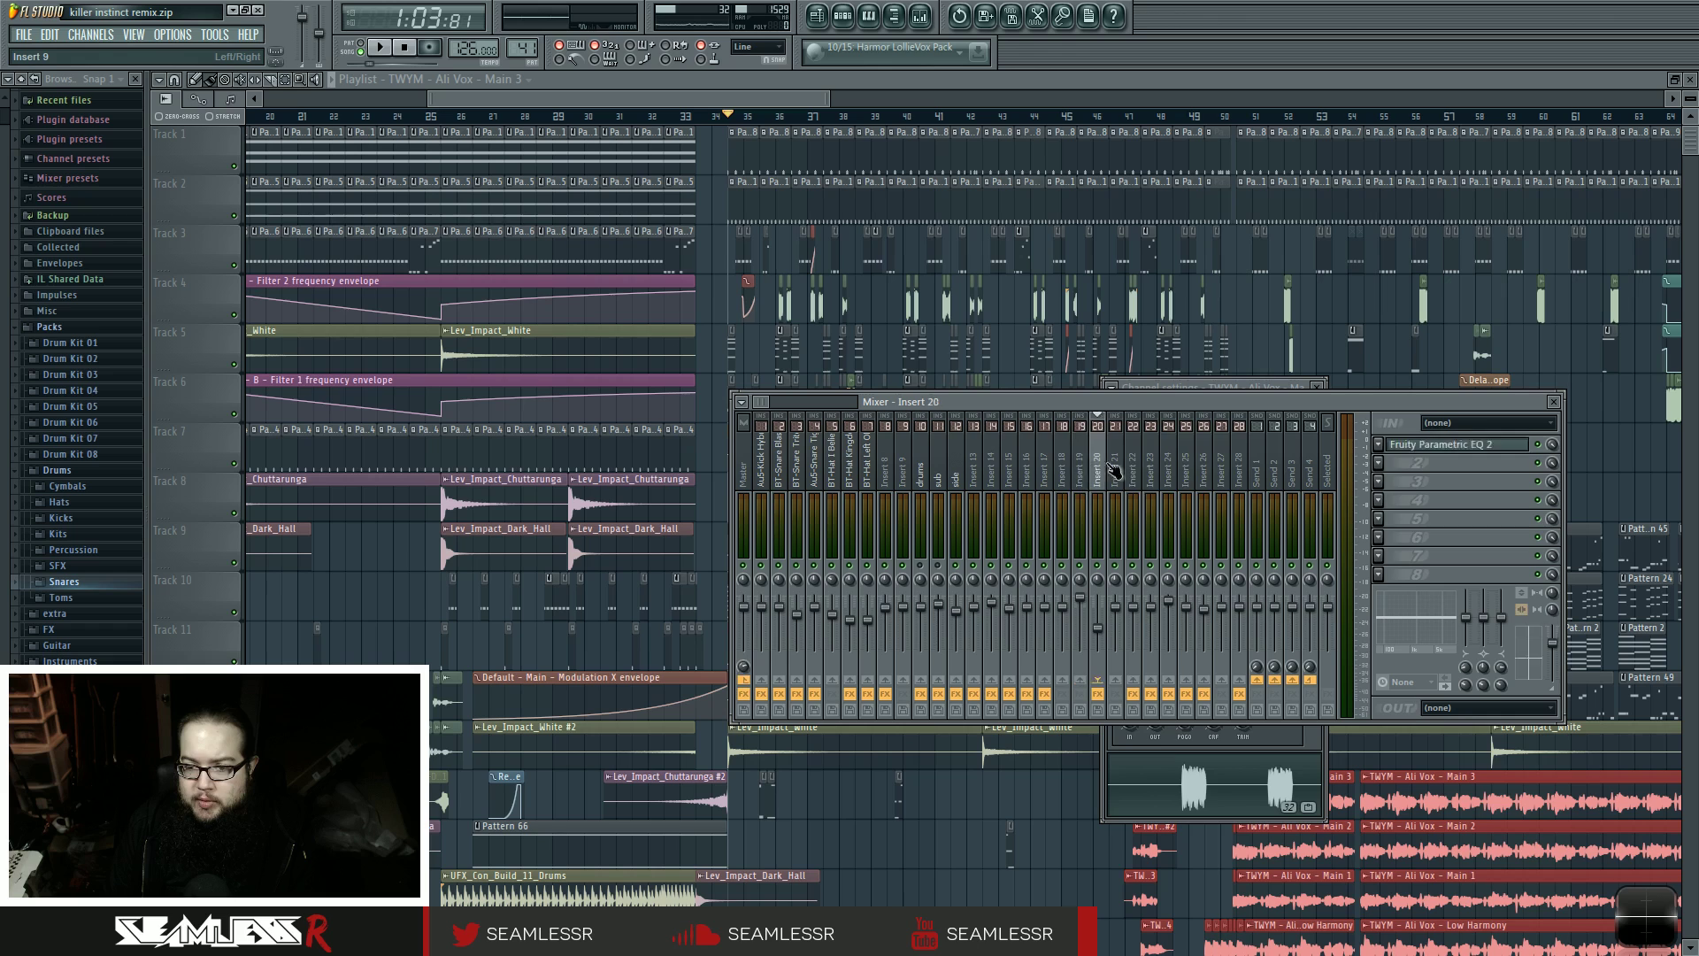
{"action": "left_click", "coordinate": [976, 461]}
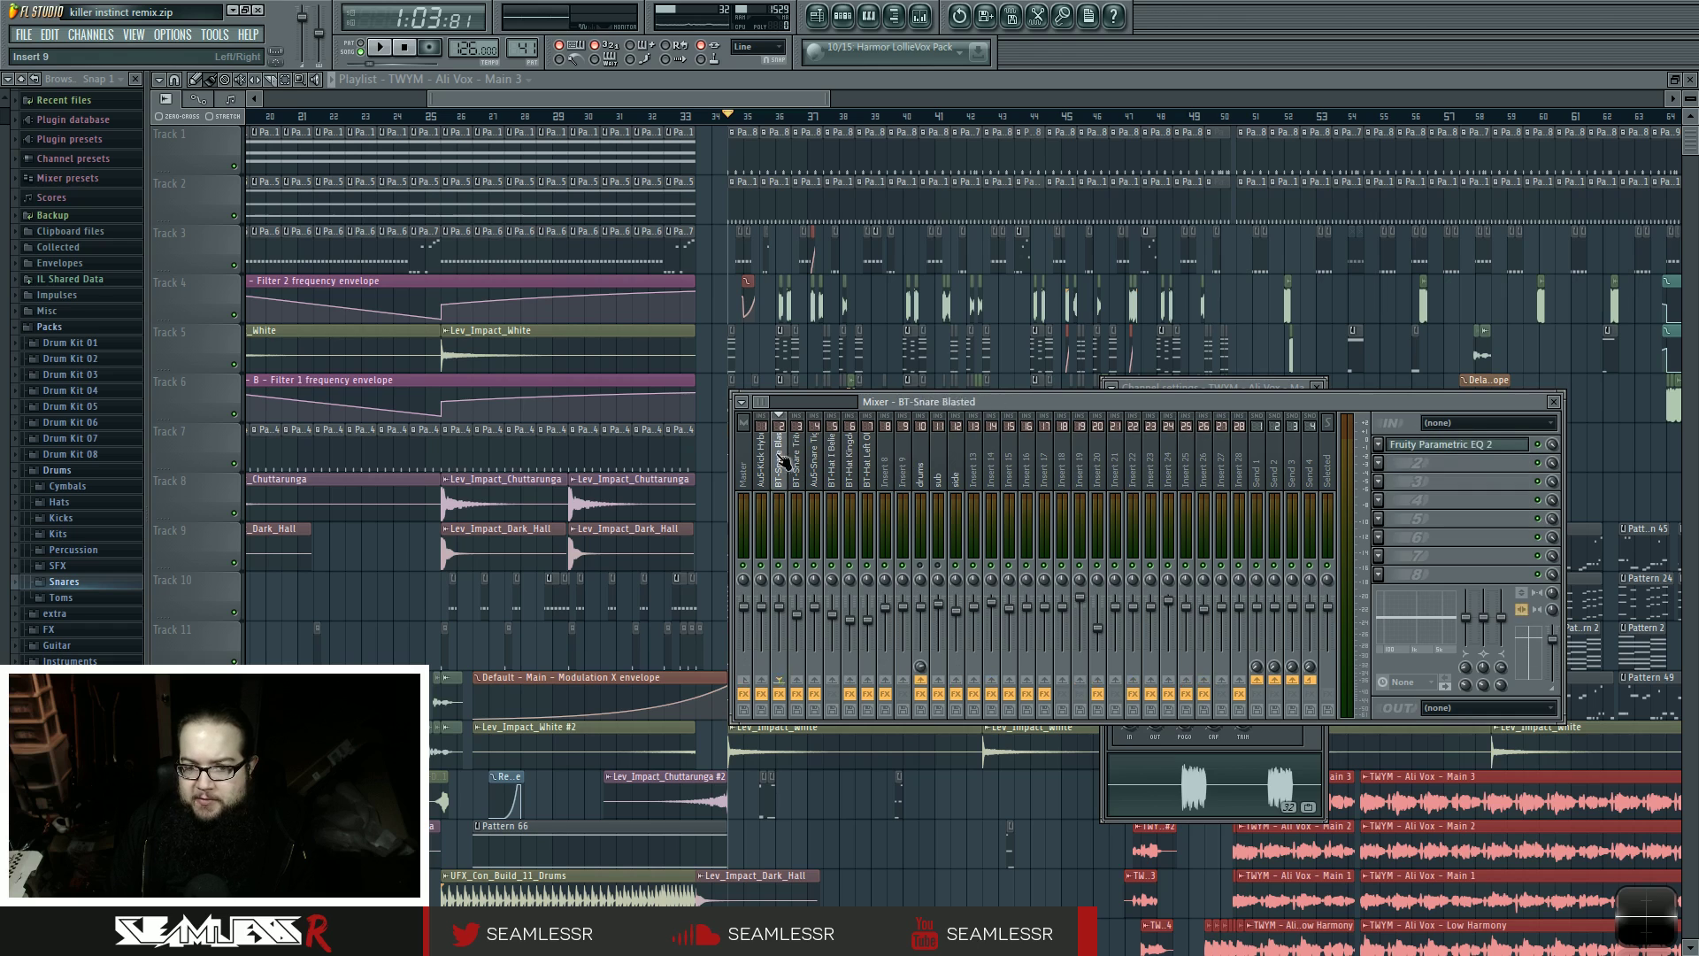
{"action": "left_click", "coordinate": [745, 401]}
{"action": "left_click", "coordinate": [745, 402]}
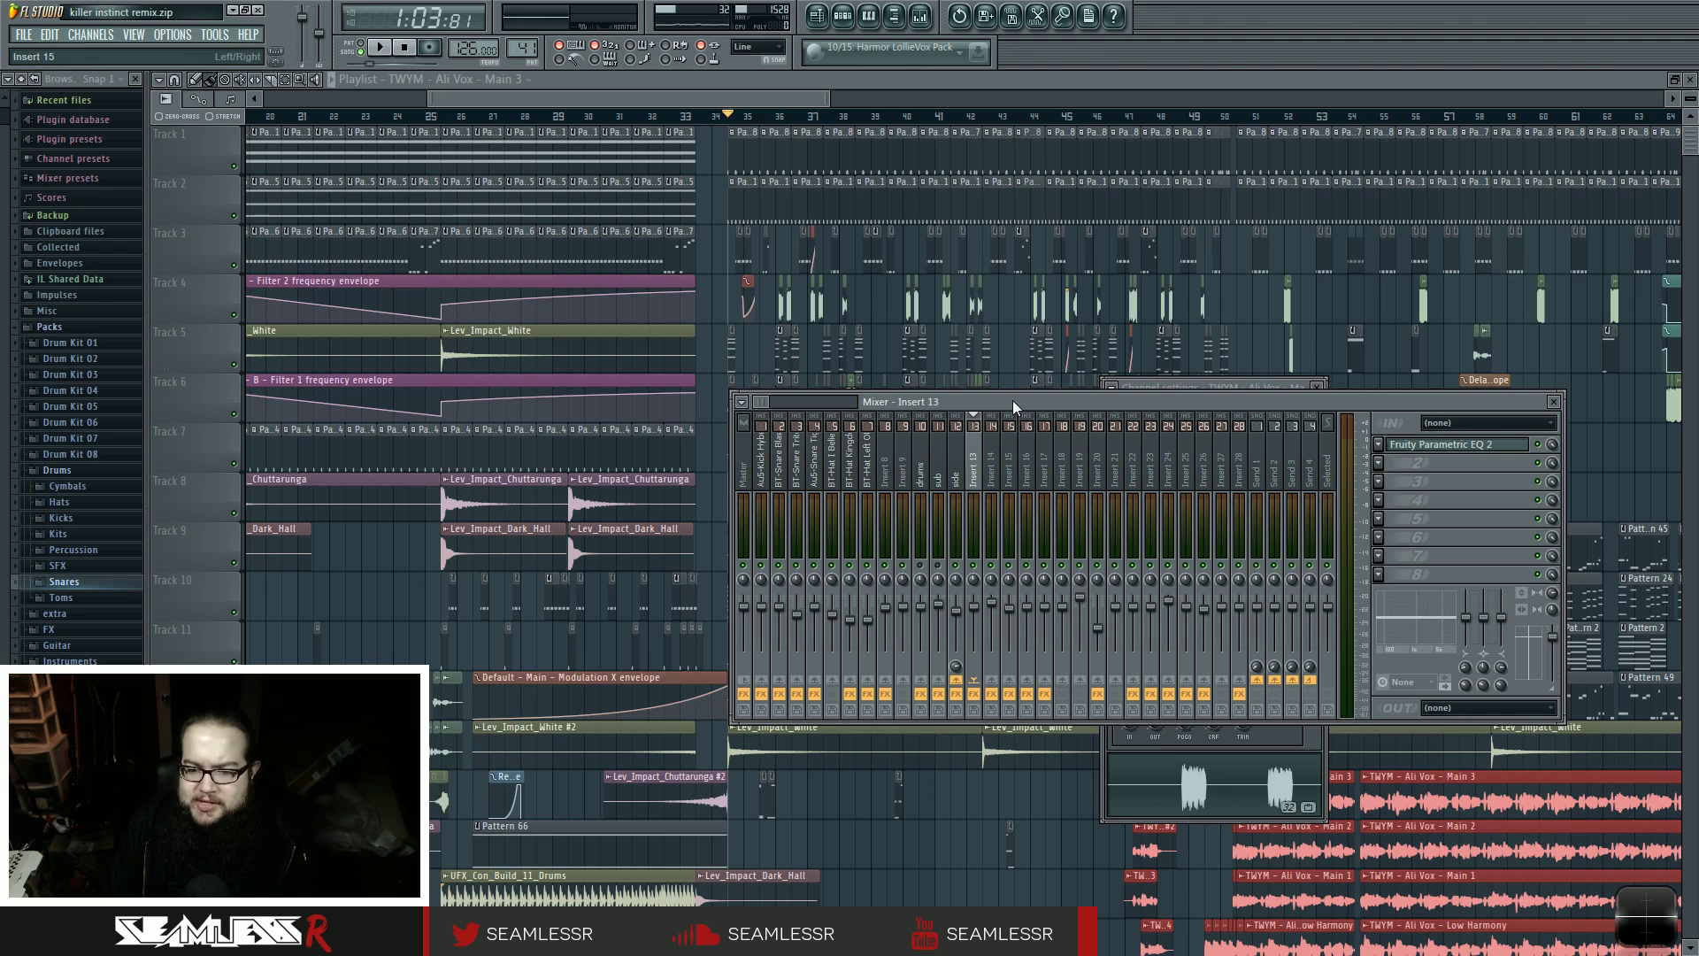
{"action": "mouse_move", "coordinate": [762, 401]}
{"action": "left_mouse_down"}
{"action": "mouse_move", "coordinate": [793, 405]}
{"action": "mouse_move", "coordinate": [762, 402]}
{"action": "left_mouse_up"}
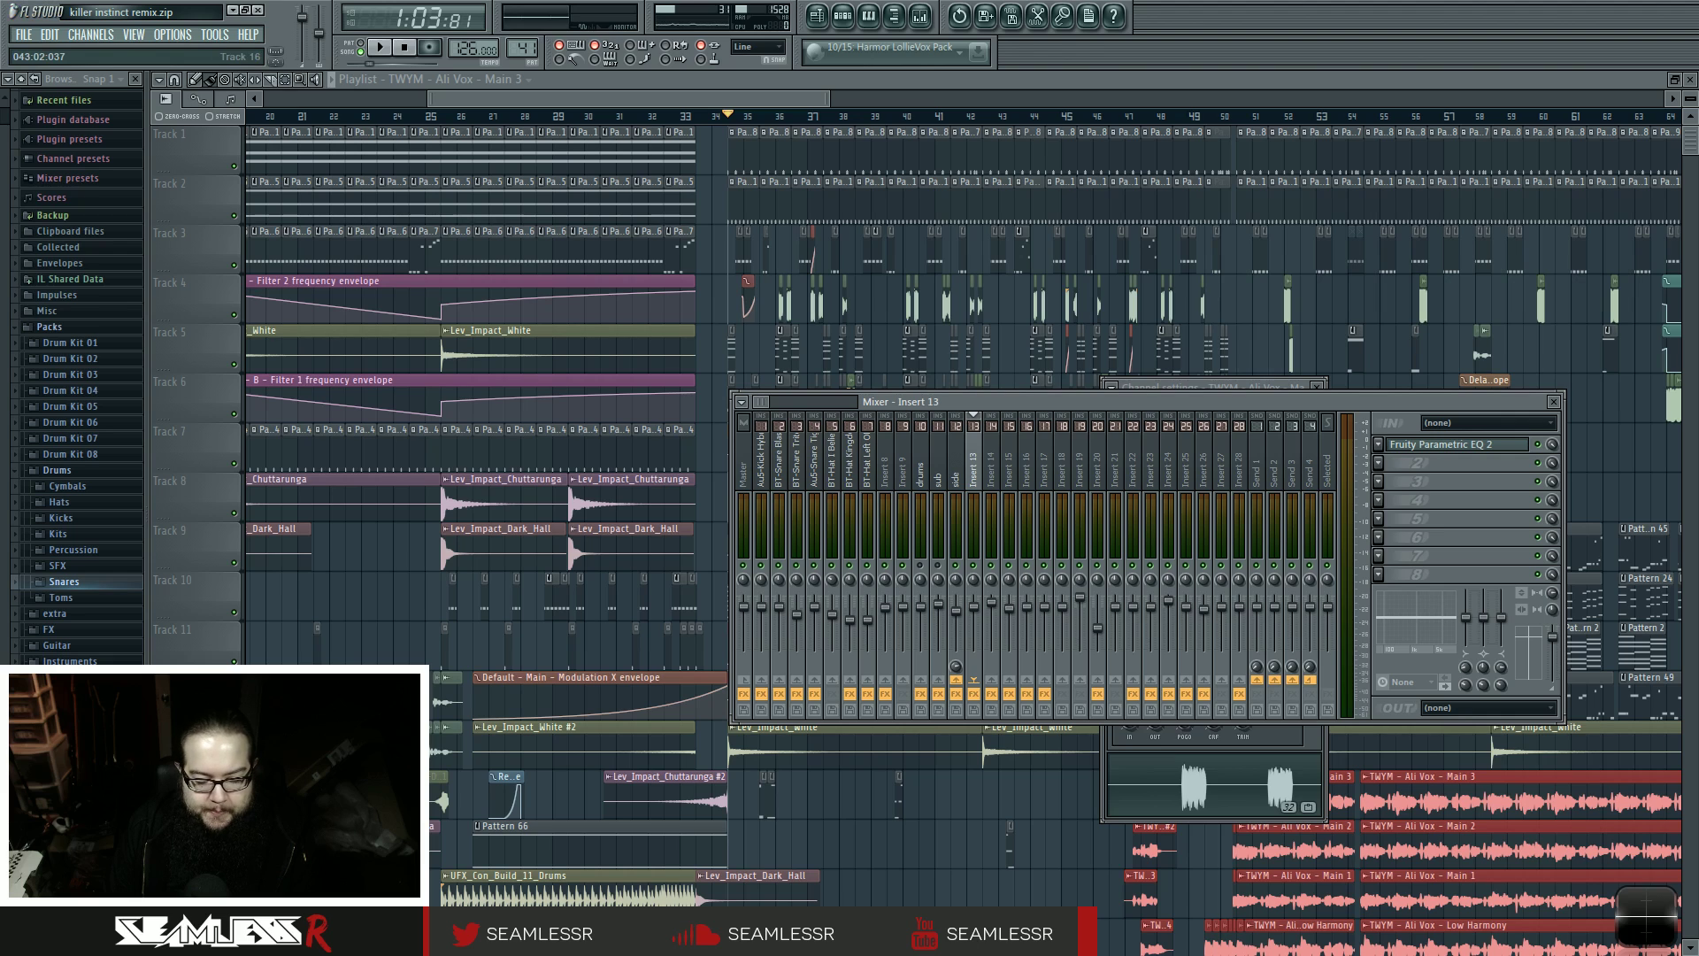
{"action": "left_click_drag", "start_coordinate": [1012, 401], "coordinate": [1013, 401]}
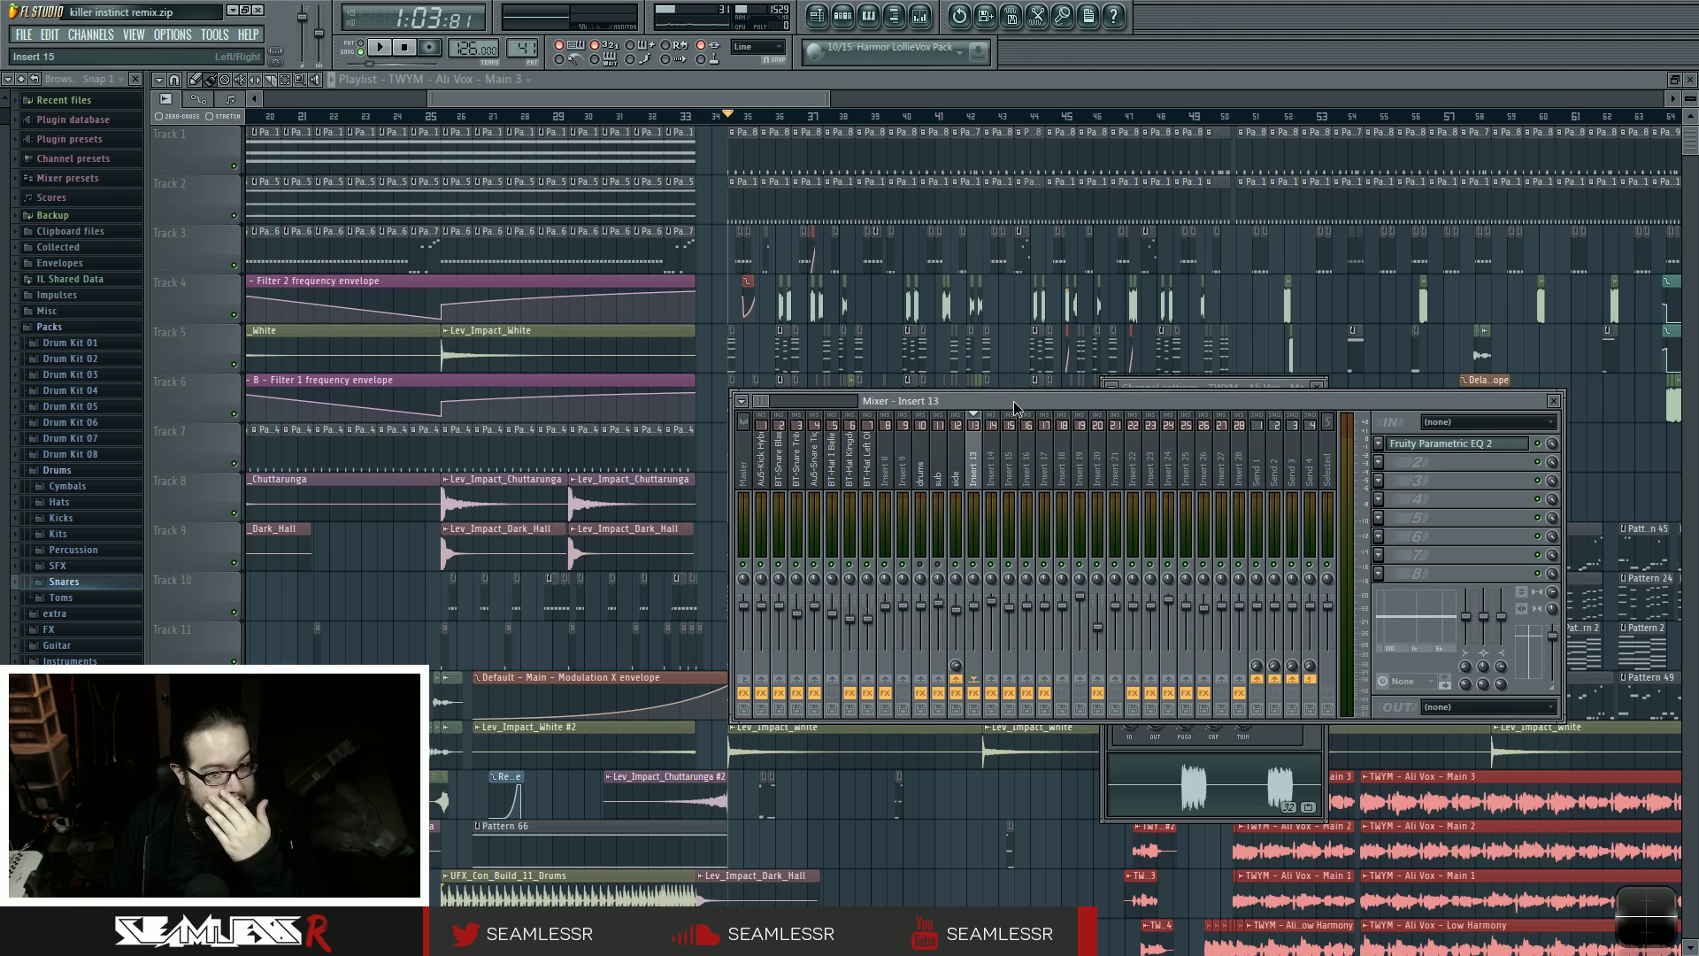
{"action": "mouse_move", "coordinate": [761, 403]}
{"action": "left_mouse_down"}
{"action": "mouse_move", "coordinate": [812, 410]}
{"action": "mouse_move", "coordinate": [763, 405]}
{"action": "left_mouse_up"}
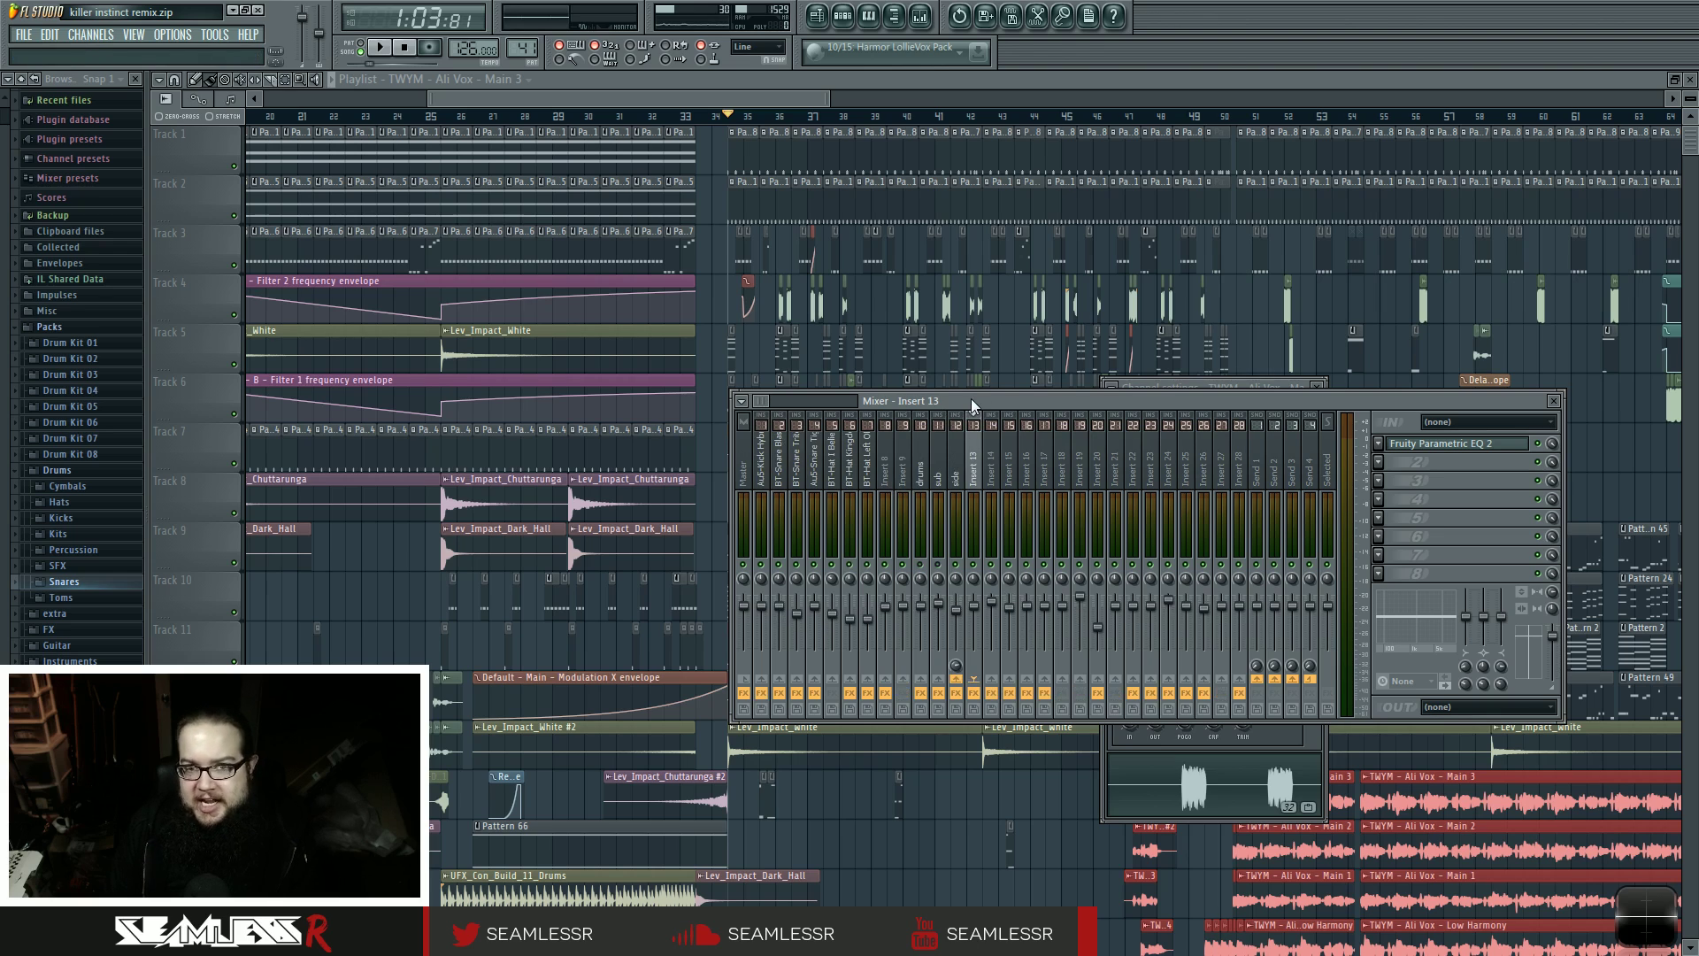
- Select the side bus, and inspect the vocal tracks' effects and the Insert 68 chain for comparison
{"action": "left_click", "coordinate": [956, 460]}
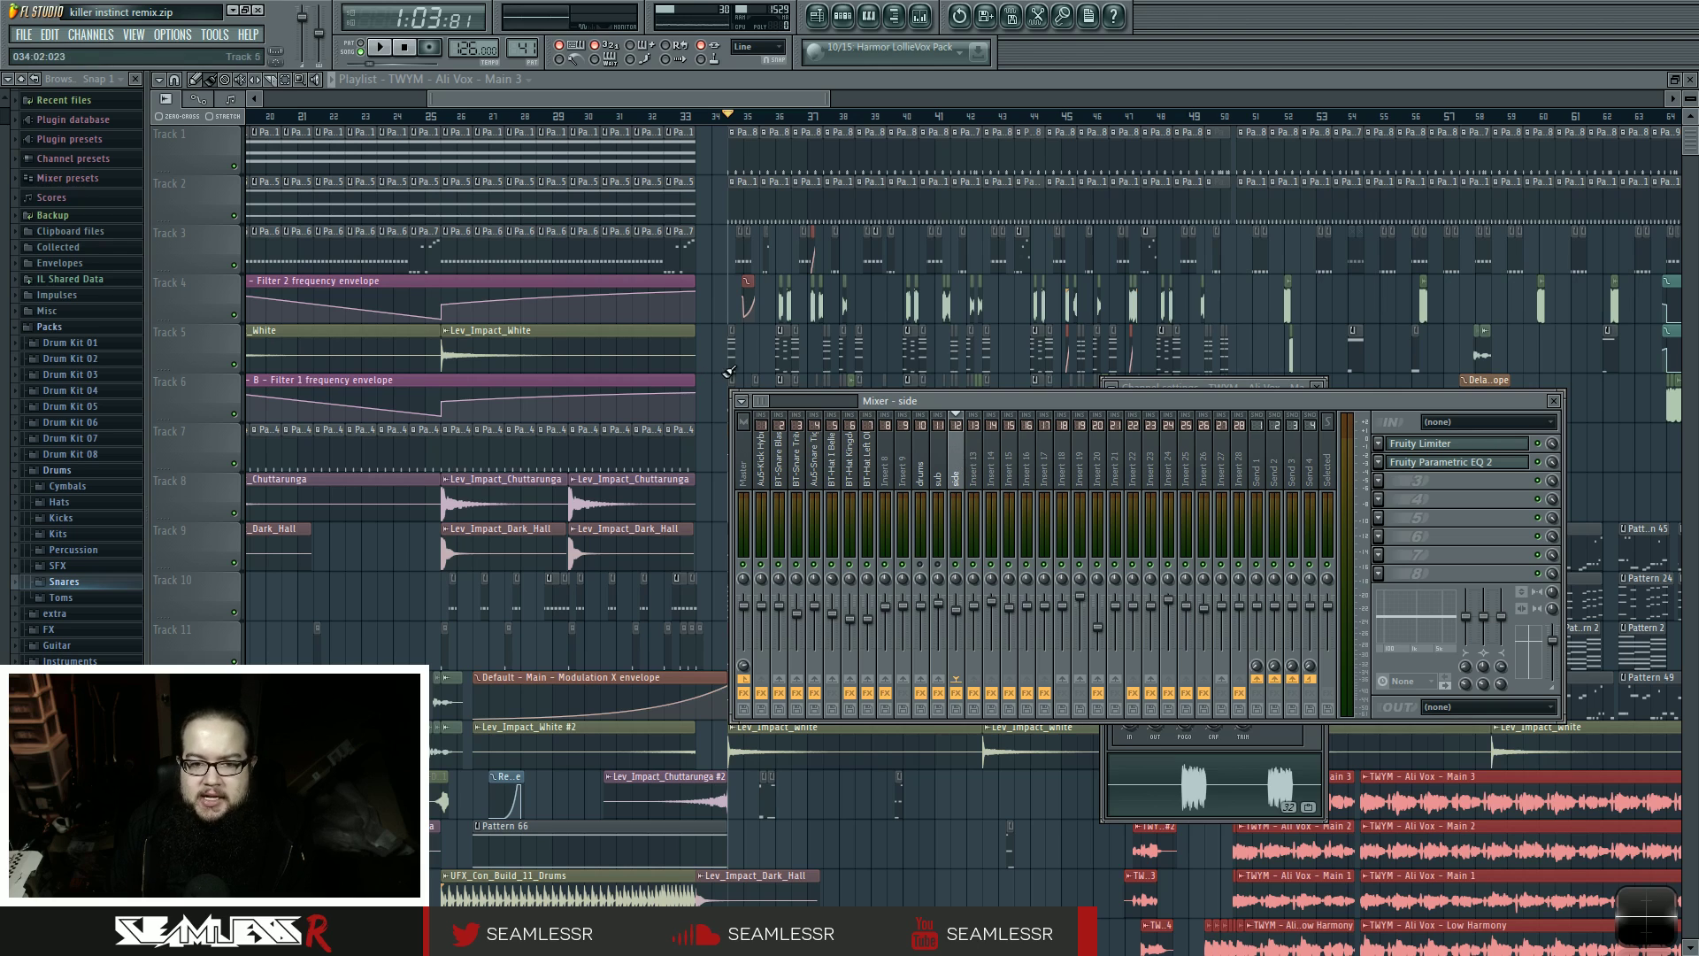
{"action": "left_click_drag", "start_coordinate": [761, 399], "coordinate": [822, 414]}
{"action": "left_click", "coordinate": [1049, 453]}
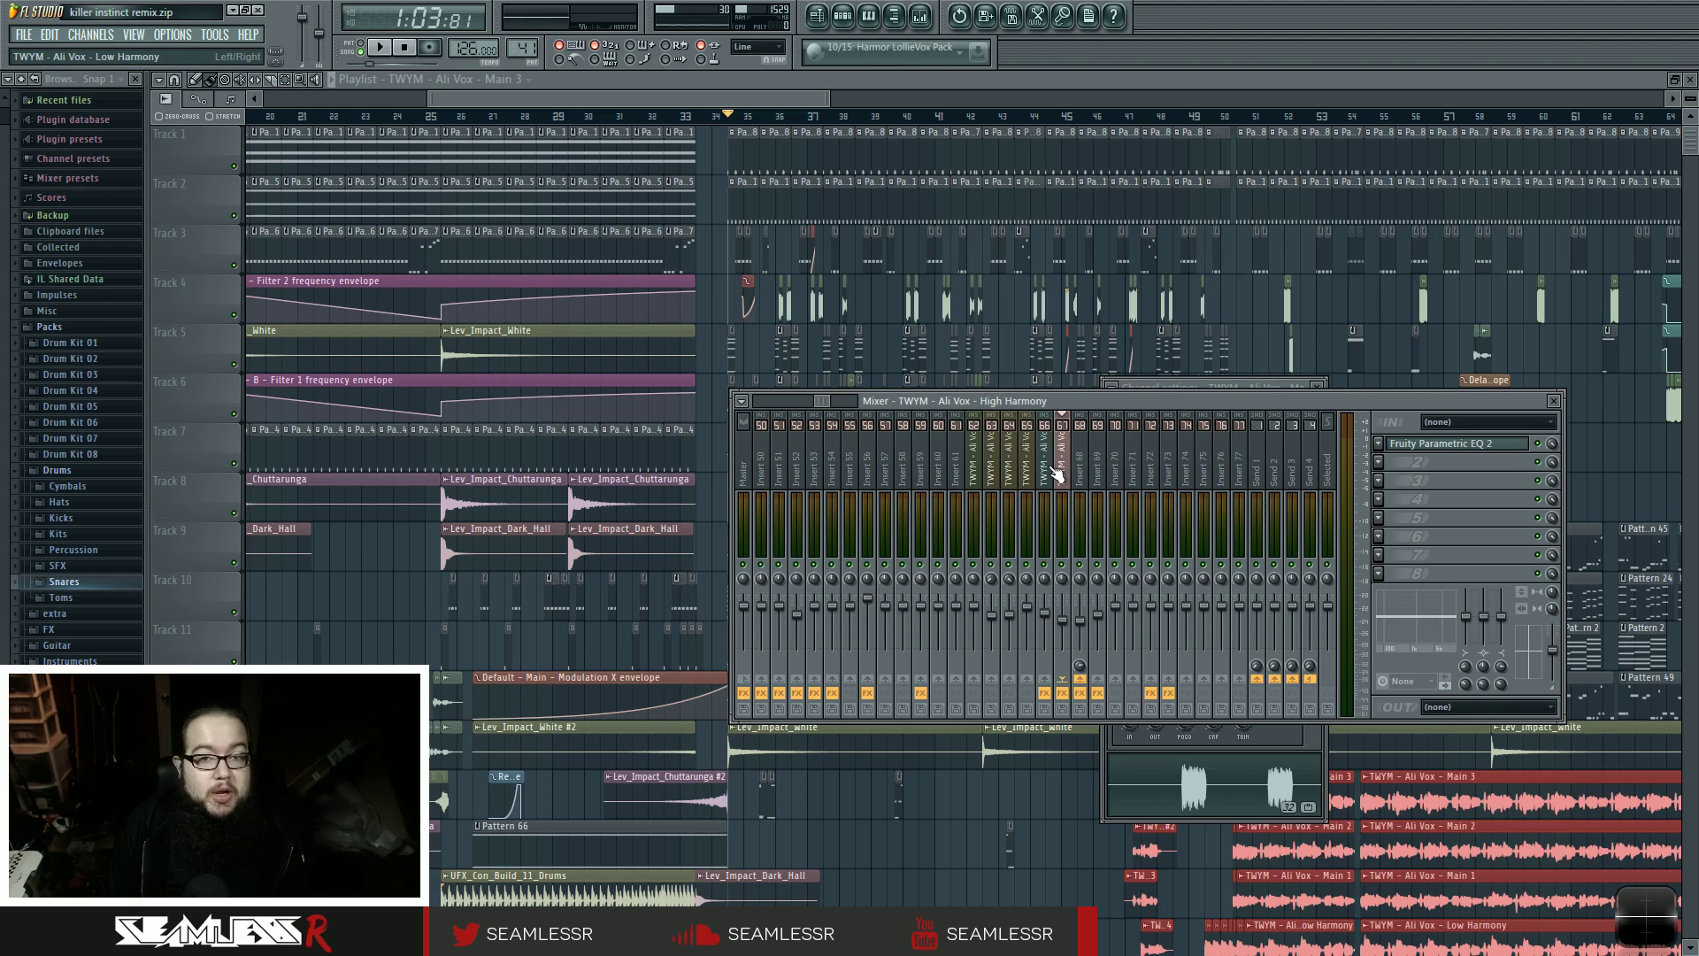
{"action": "left_click", "coordinate": [1079, 474]}
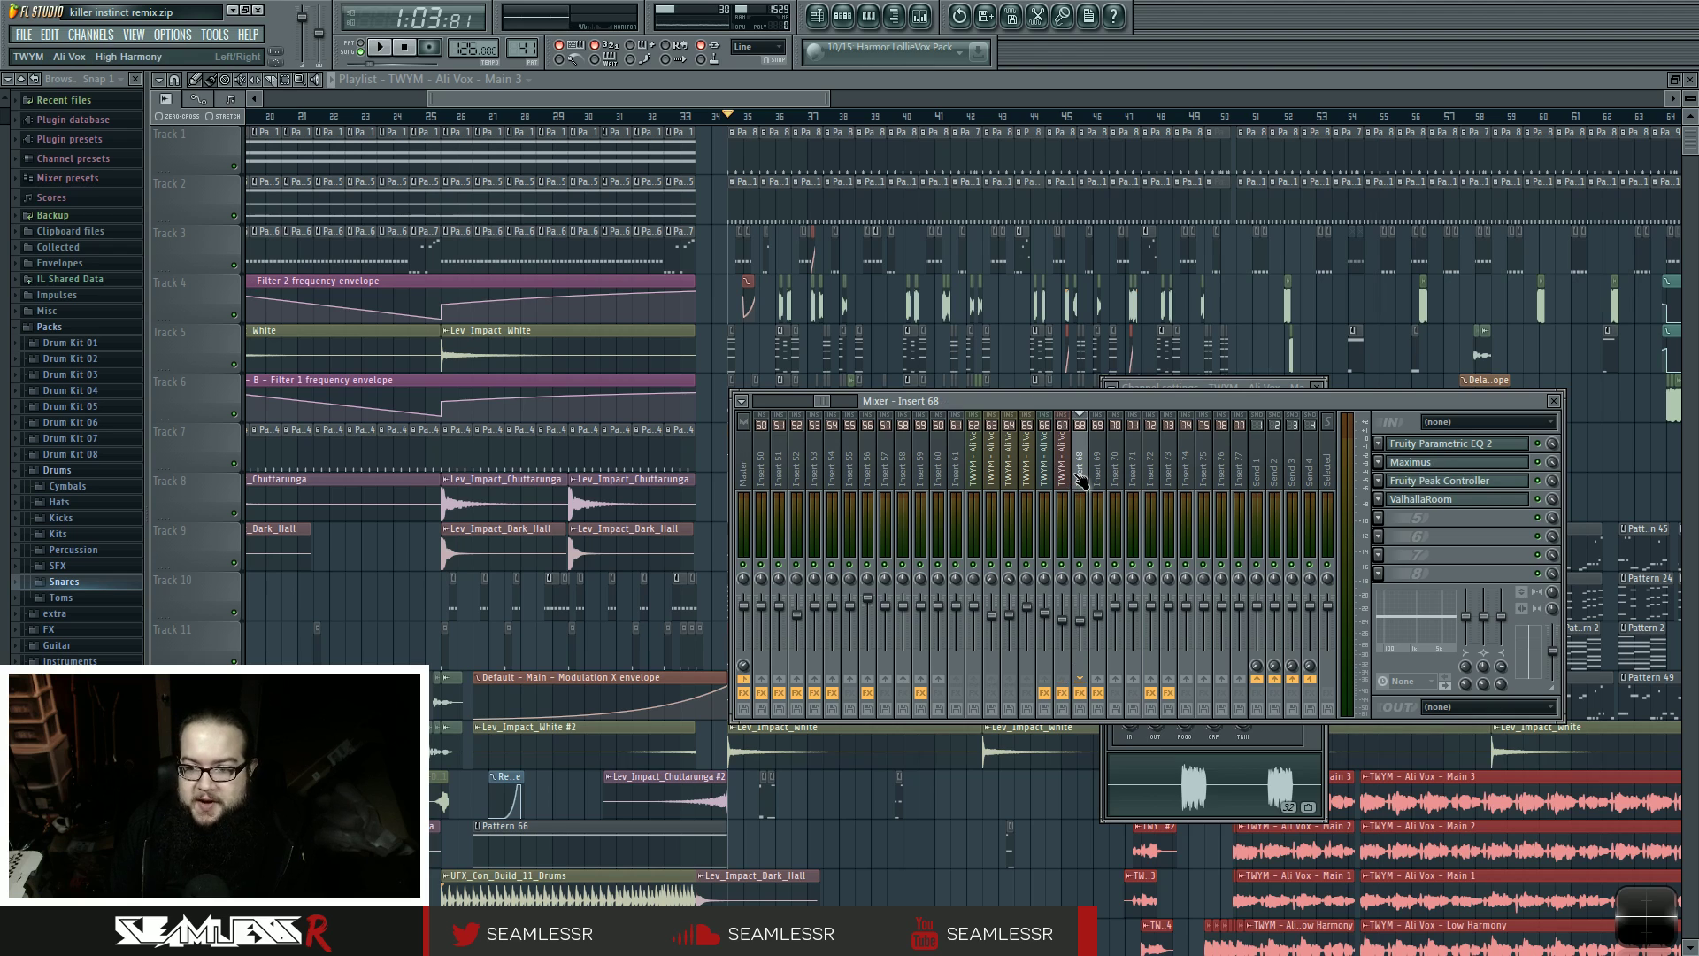
- Check which buses the Au5-Kick Hybrid 3 track is routed to, and reselect the side track
{"action": "left_click_drag", "start_coordinate": [805, 400], "coordinate": [759, 401]}
{"action": "left_click", "coordinate": [761, 451]}
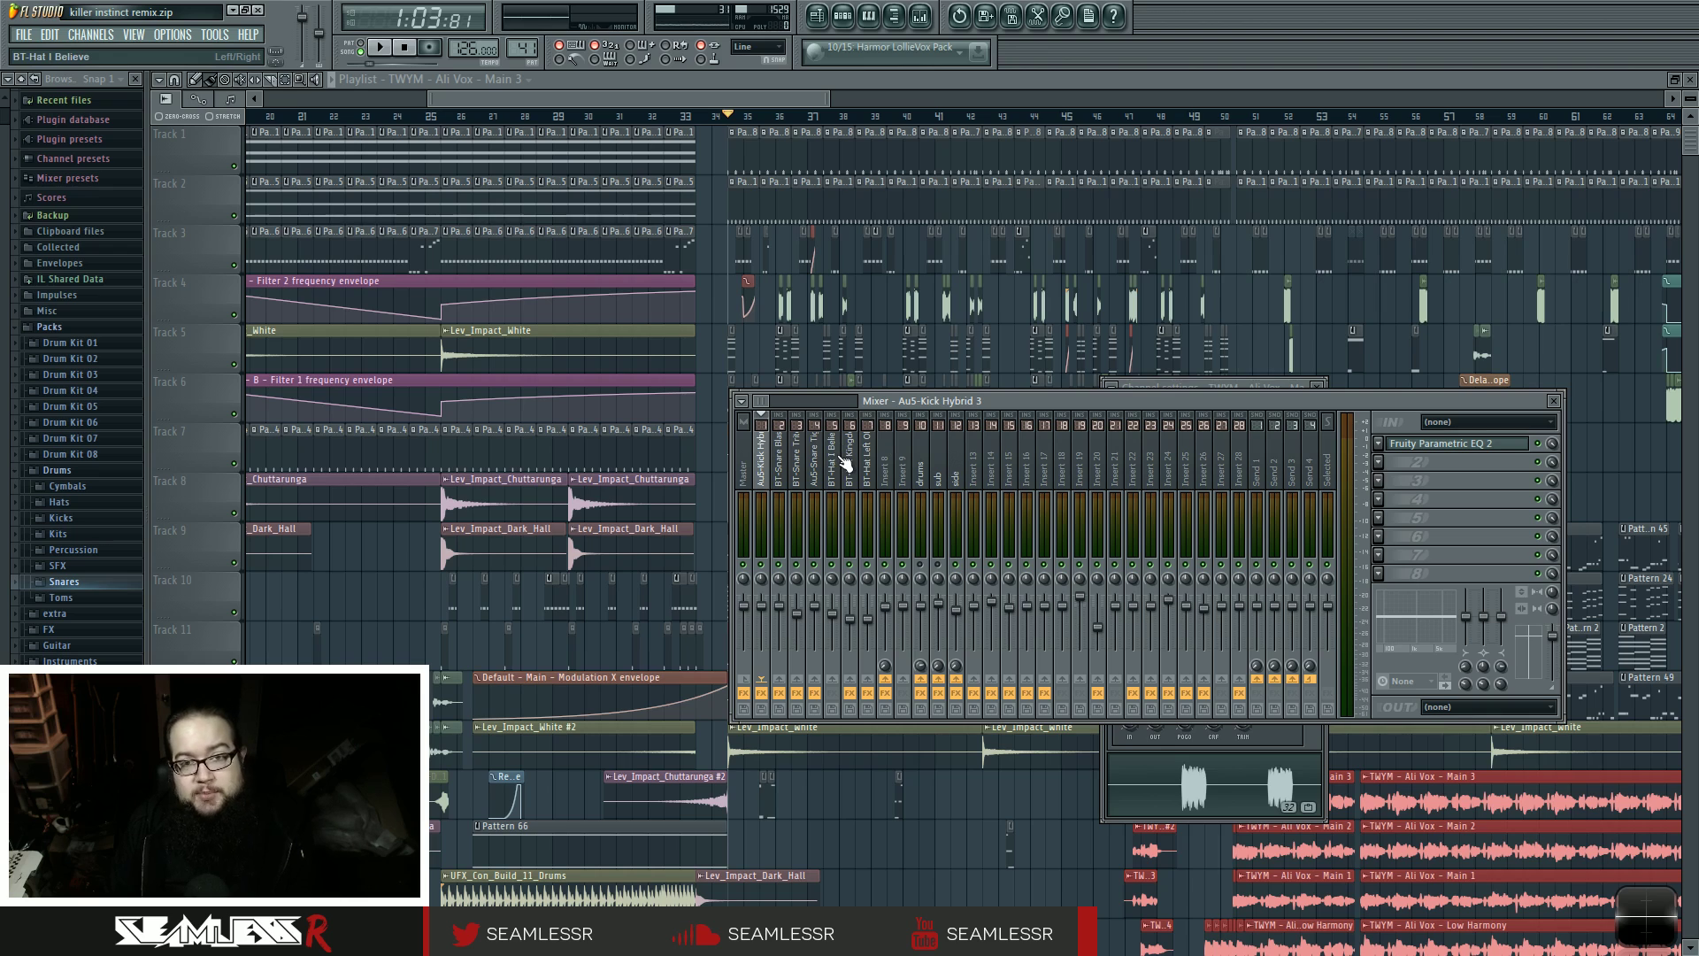
{"action": "left_click", "coordinate": [956, 469]}
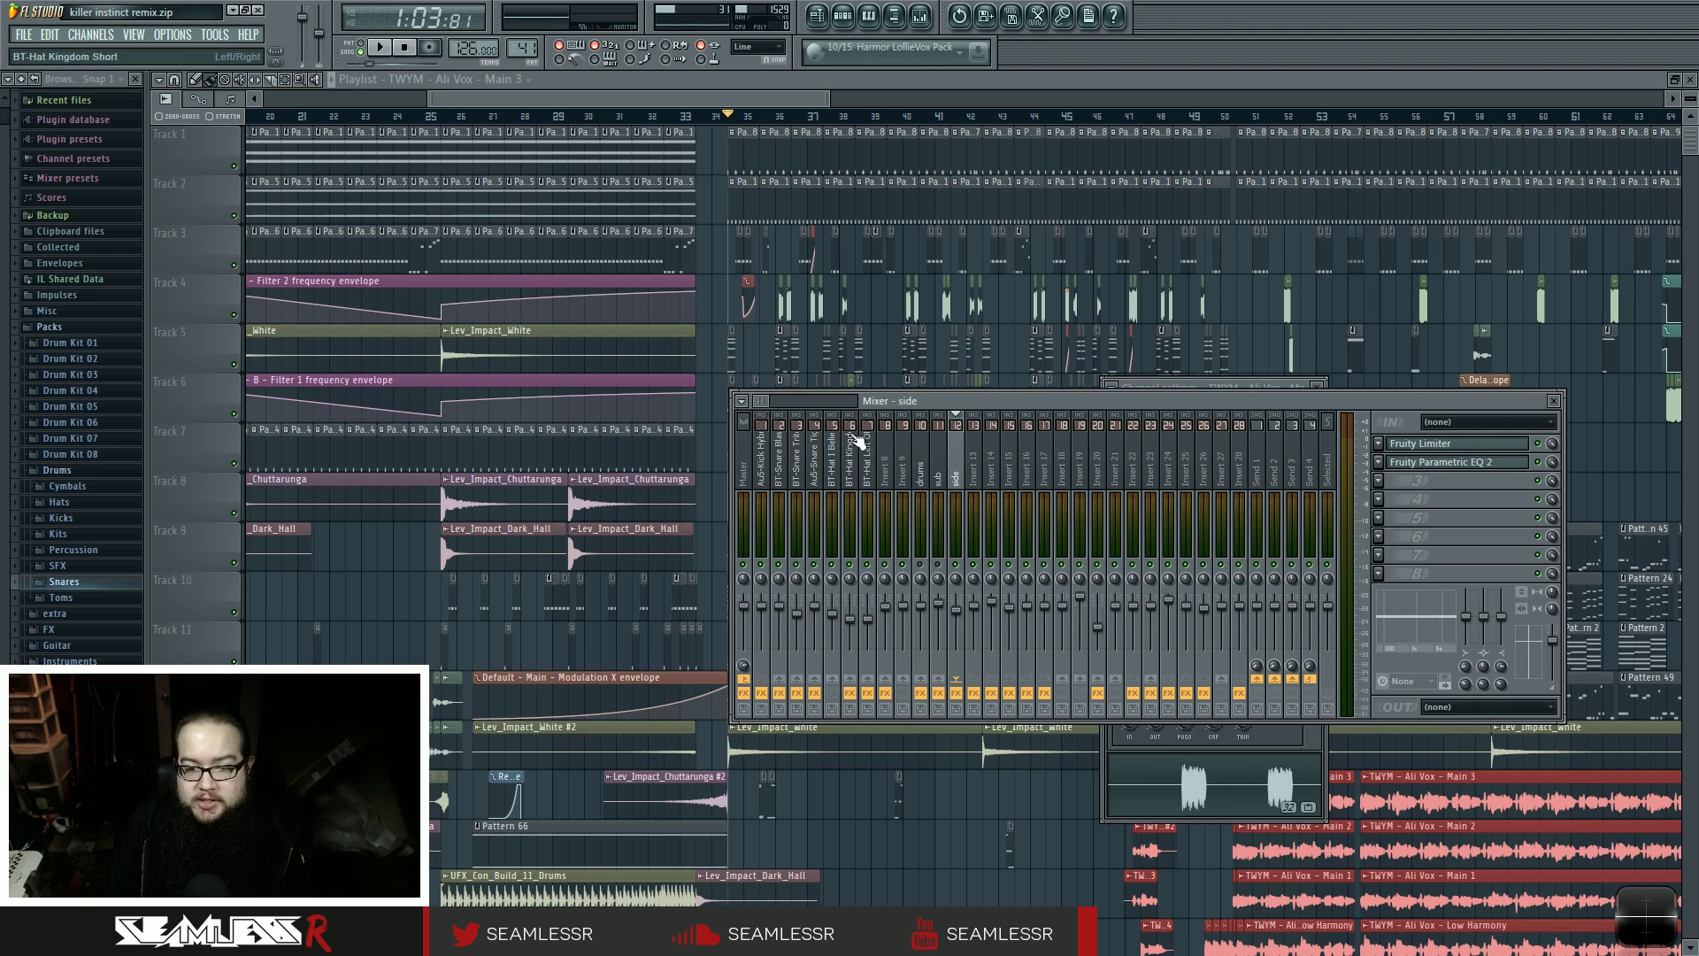
- Compare the effects and routing of Insert 69, Insert 68 and the High Harmony vocal track
{"action": "left_click_drag", "start_coordinate": [762, 400], "coordinate": [826, 400]}
{"action": "left_click", "coordinate": [1026, 469]}
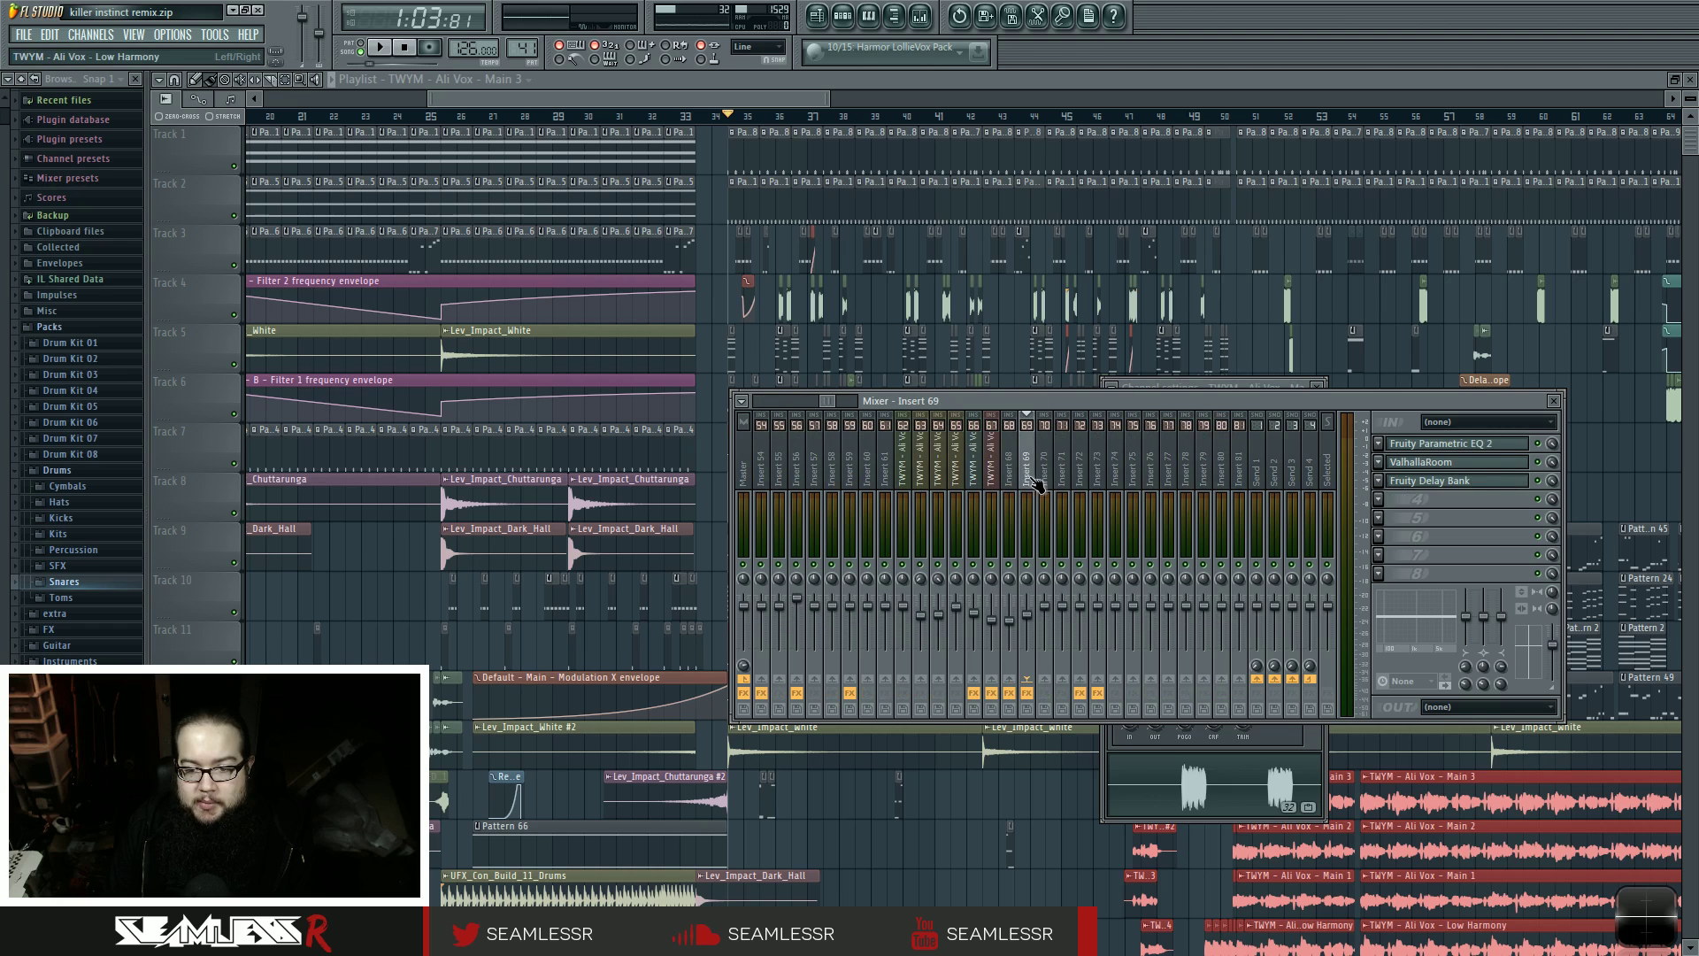
{"action": "left_click", "coordinate": [1013, 473]}
{"action": "left_click", "coordinate": [1029, 479]}
{"action": "left_click", "coordinate": [1045, 483]}
{"action": "left_click", "coordinate": [1032, 484]}
{"action": "left_click", "coordinate": [996, 478]}
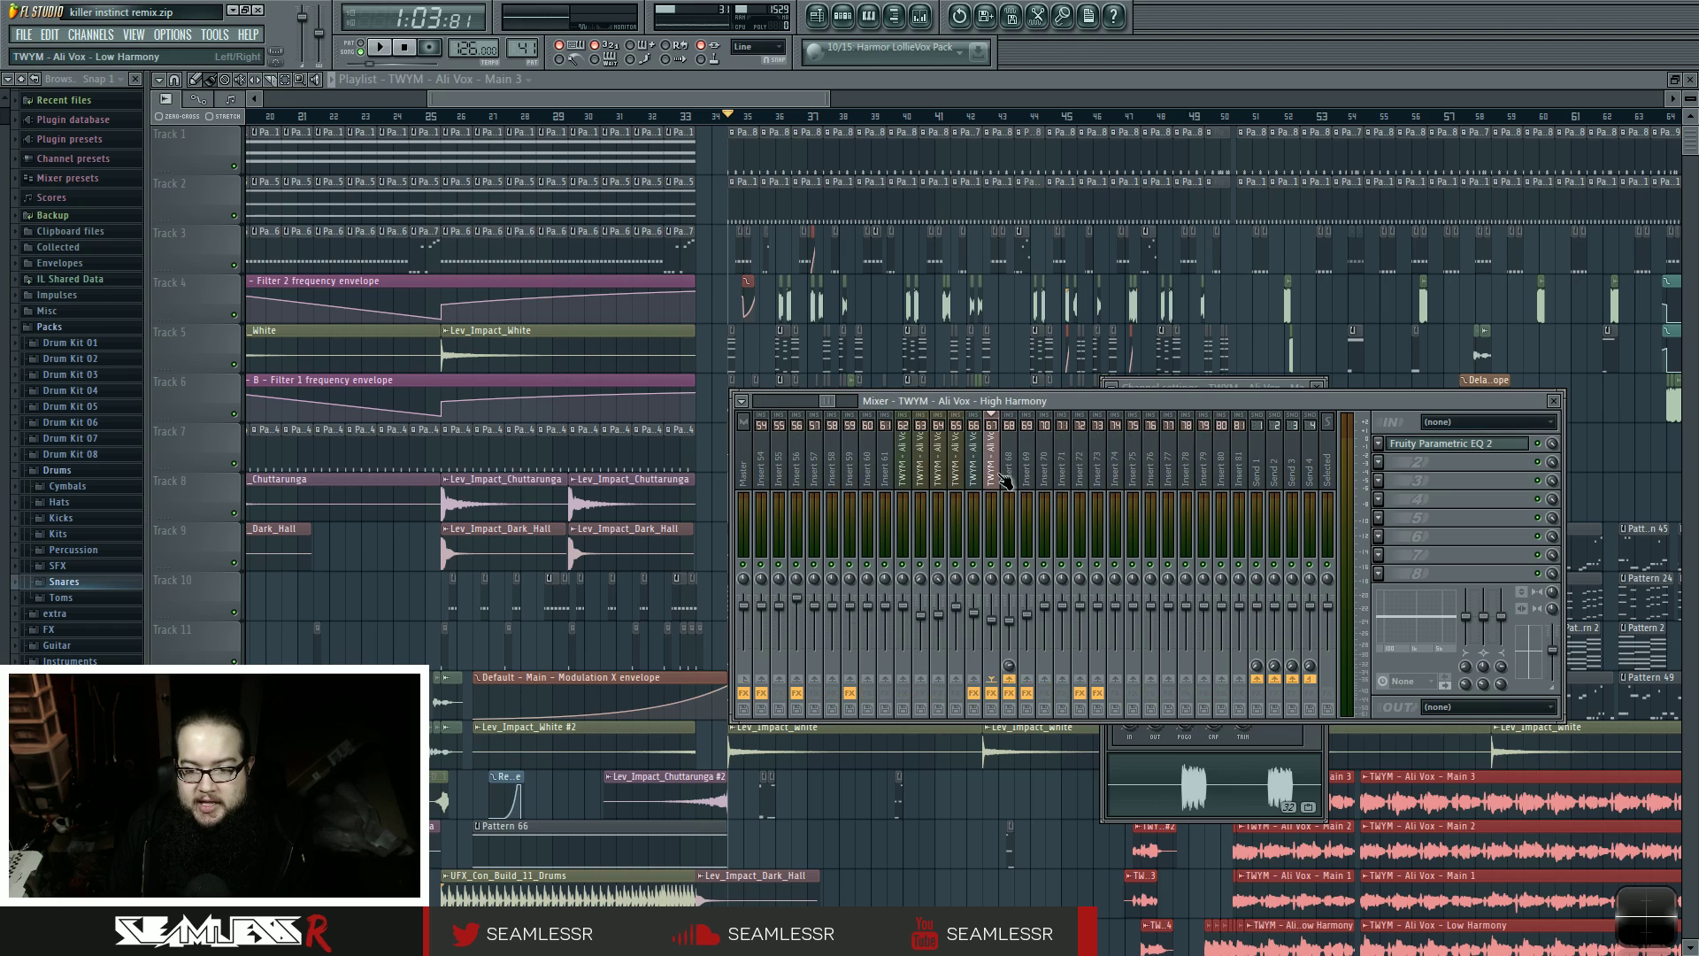
{"action": "left_click", "coordinate": [1014, 486]}
- Inspect the Master track's effects, return to the side track, and reposition the mixer over the playlist
{"action": "left_click_drag", "start_coordinate": [790, 403], "coordinate": [756, 403]}
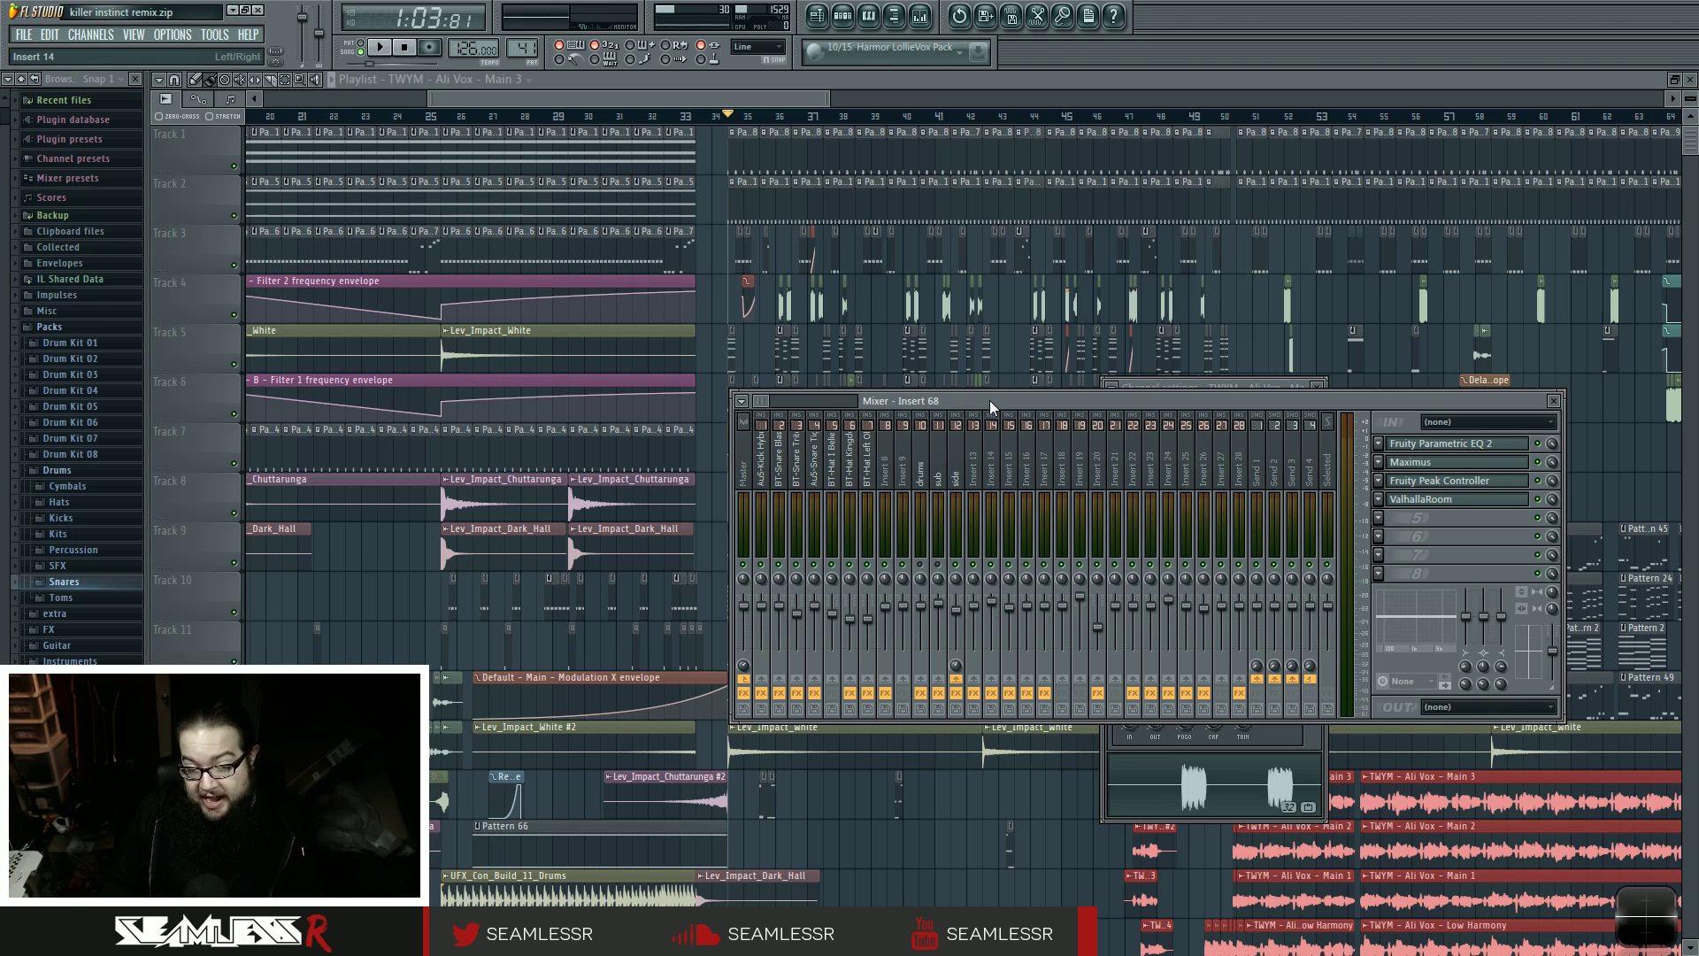
{"action": "left_click", "coordinate": [743, 461]}
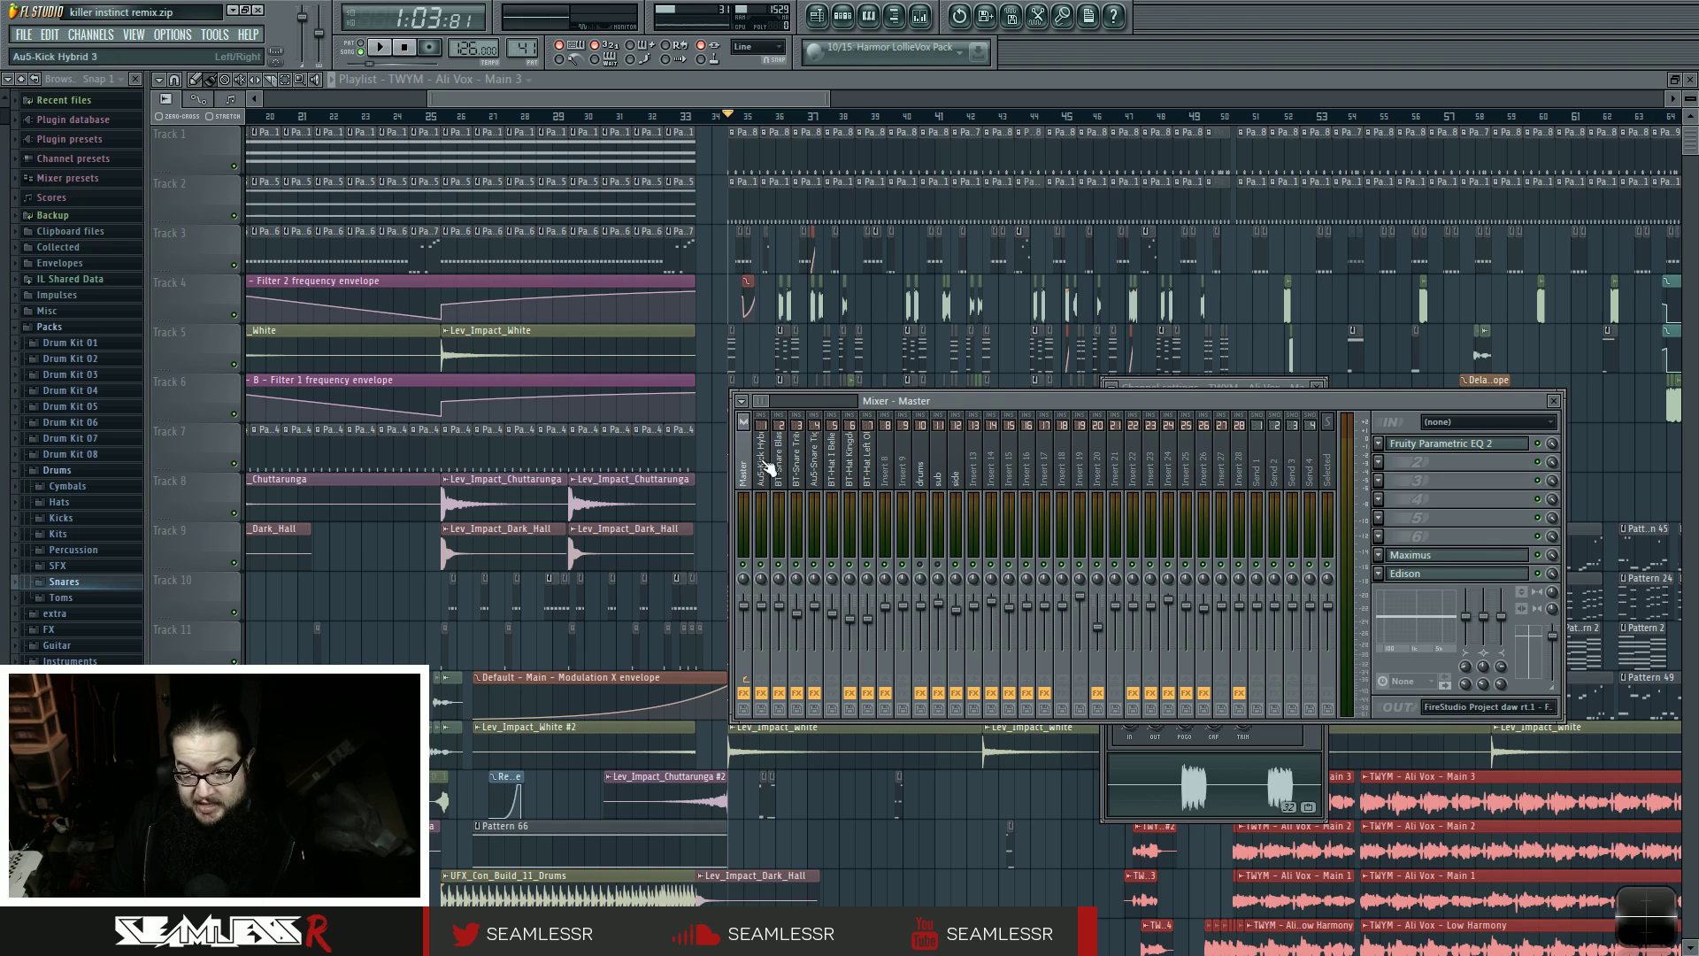
{"action": "left_click", "coordinate": [957, 474]}
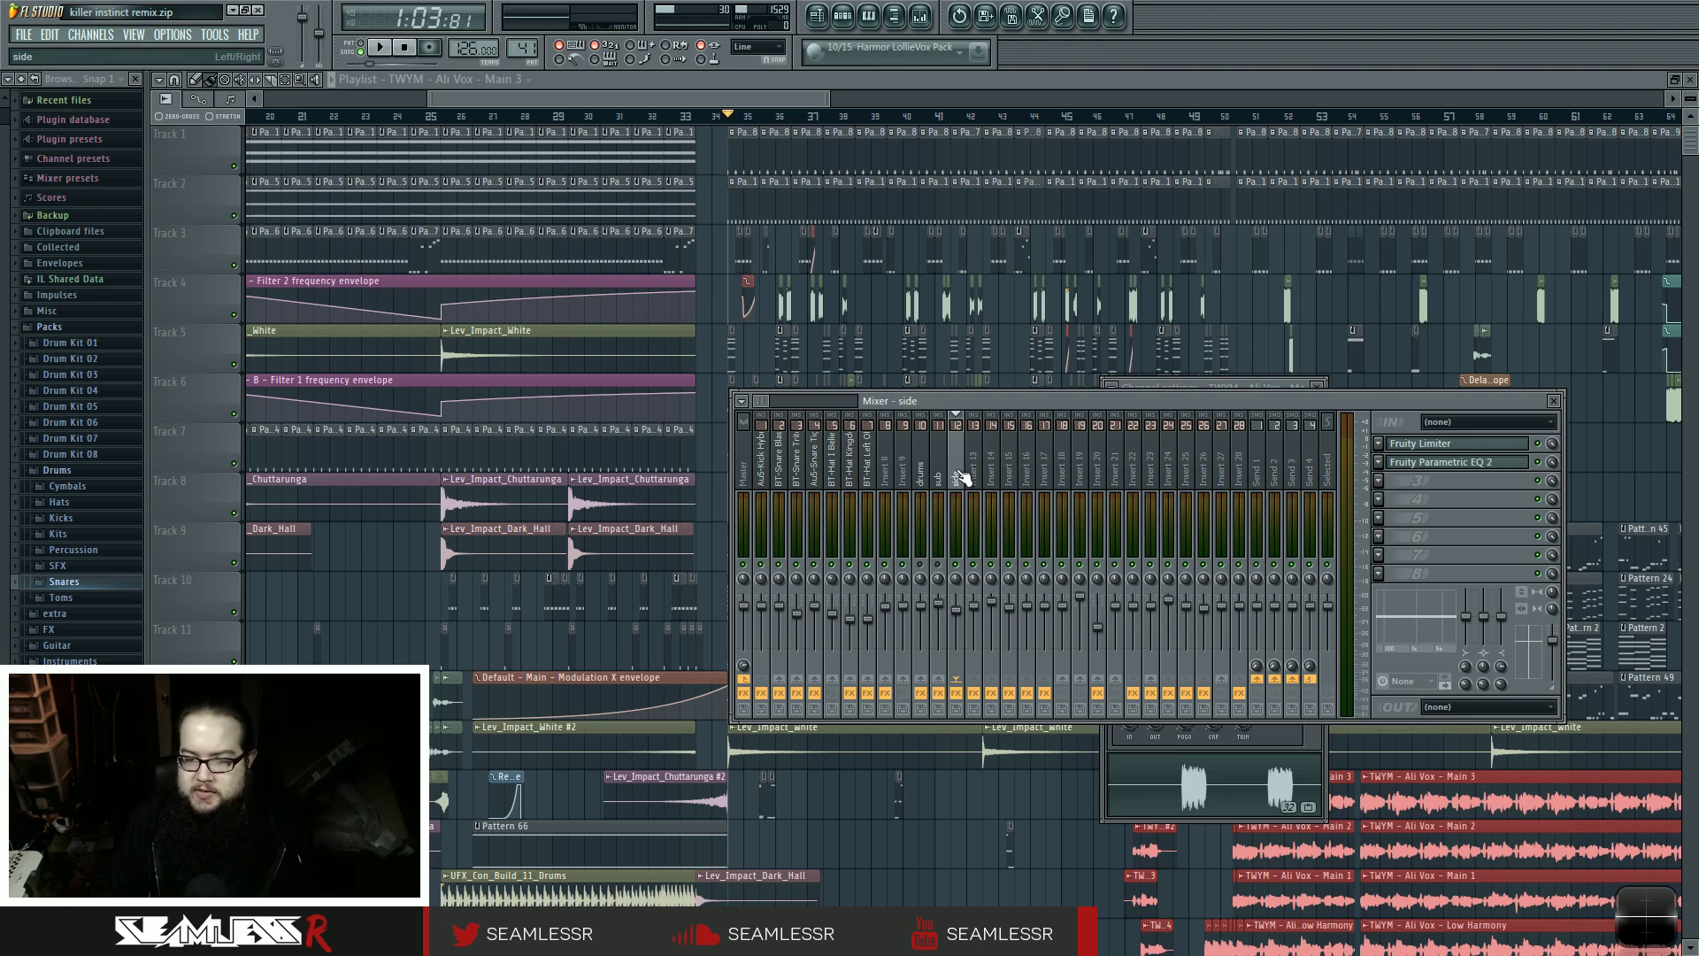
{"action": "left_click_drag", "start_coordinate": [968, 405], "coordinate": [961, 397]}
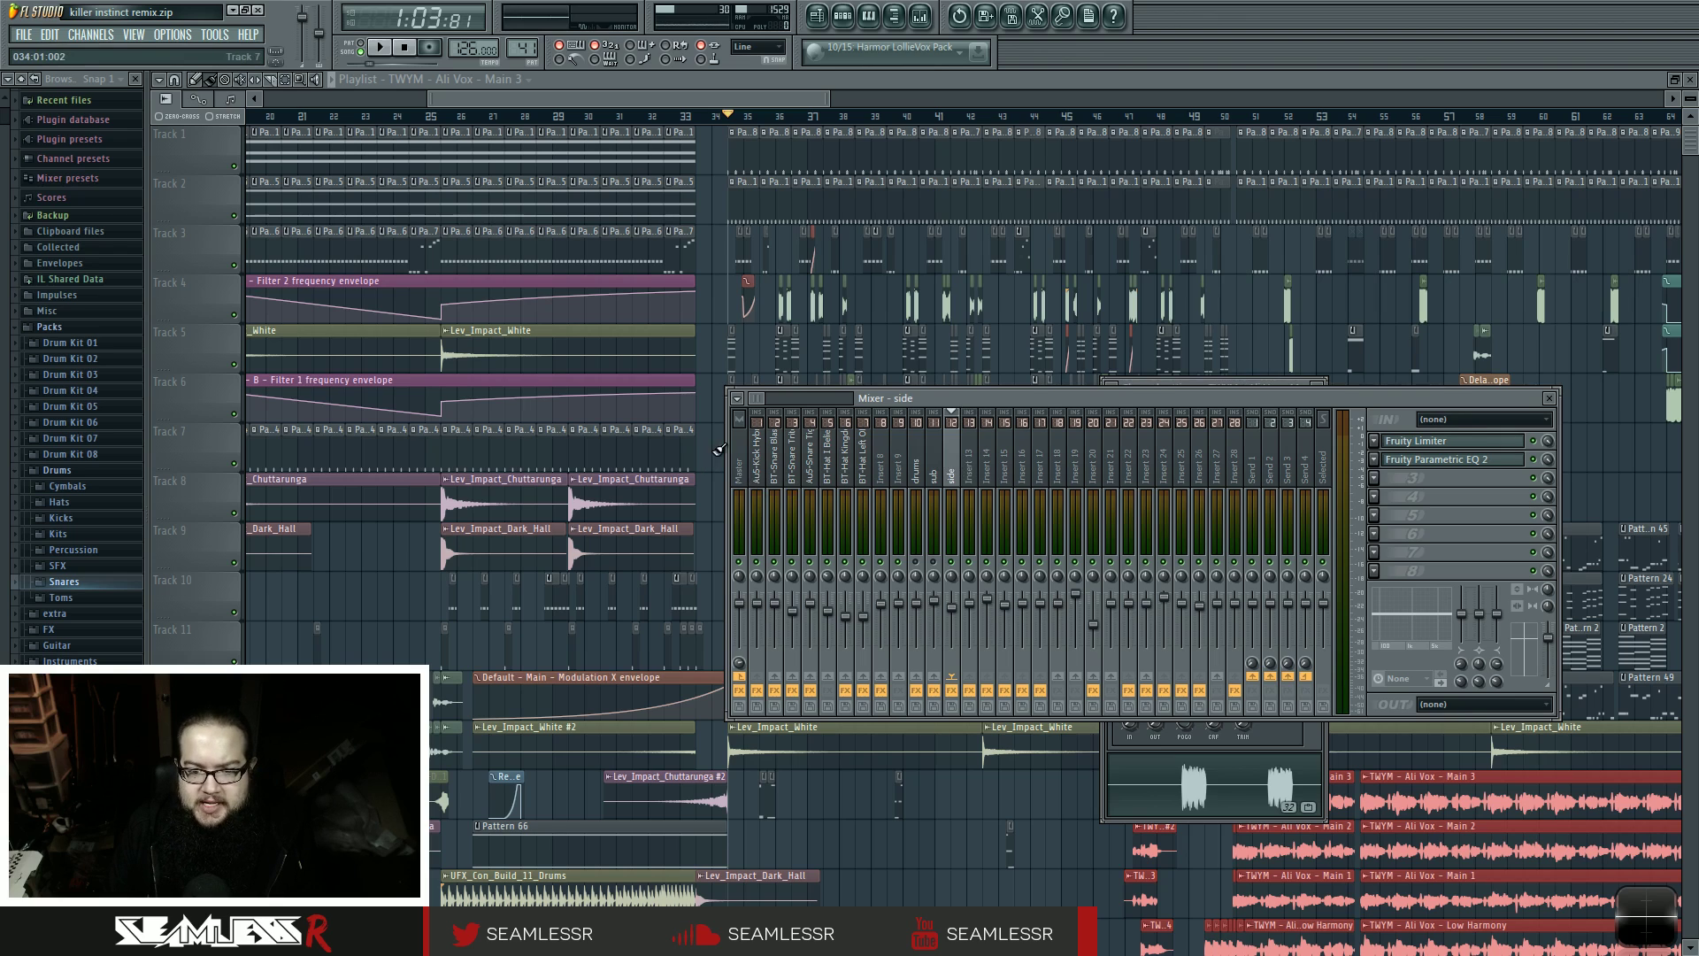
{"action": "mouse_move", "coordinate": [723, 460]}
{"action": "left_mouse_down"}
{"action": "mouse_move", "coordinate": [571, 459]}
{"action": "mouse_move", "coordinate": [723, 459]}
{"action": "left_mouse_up"}
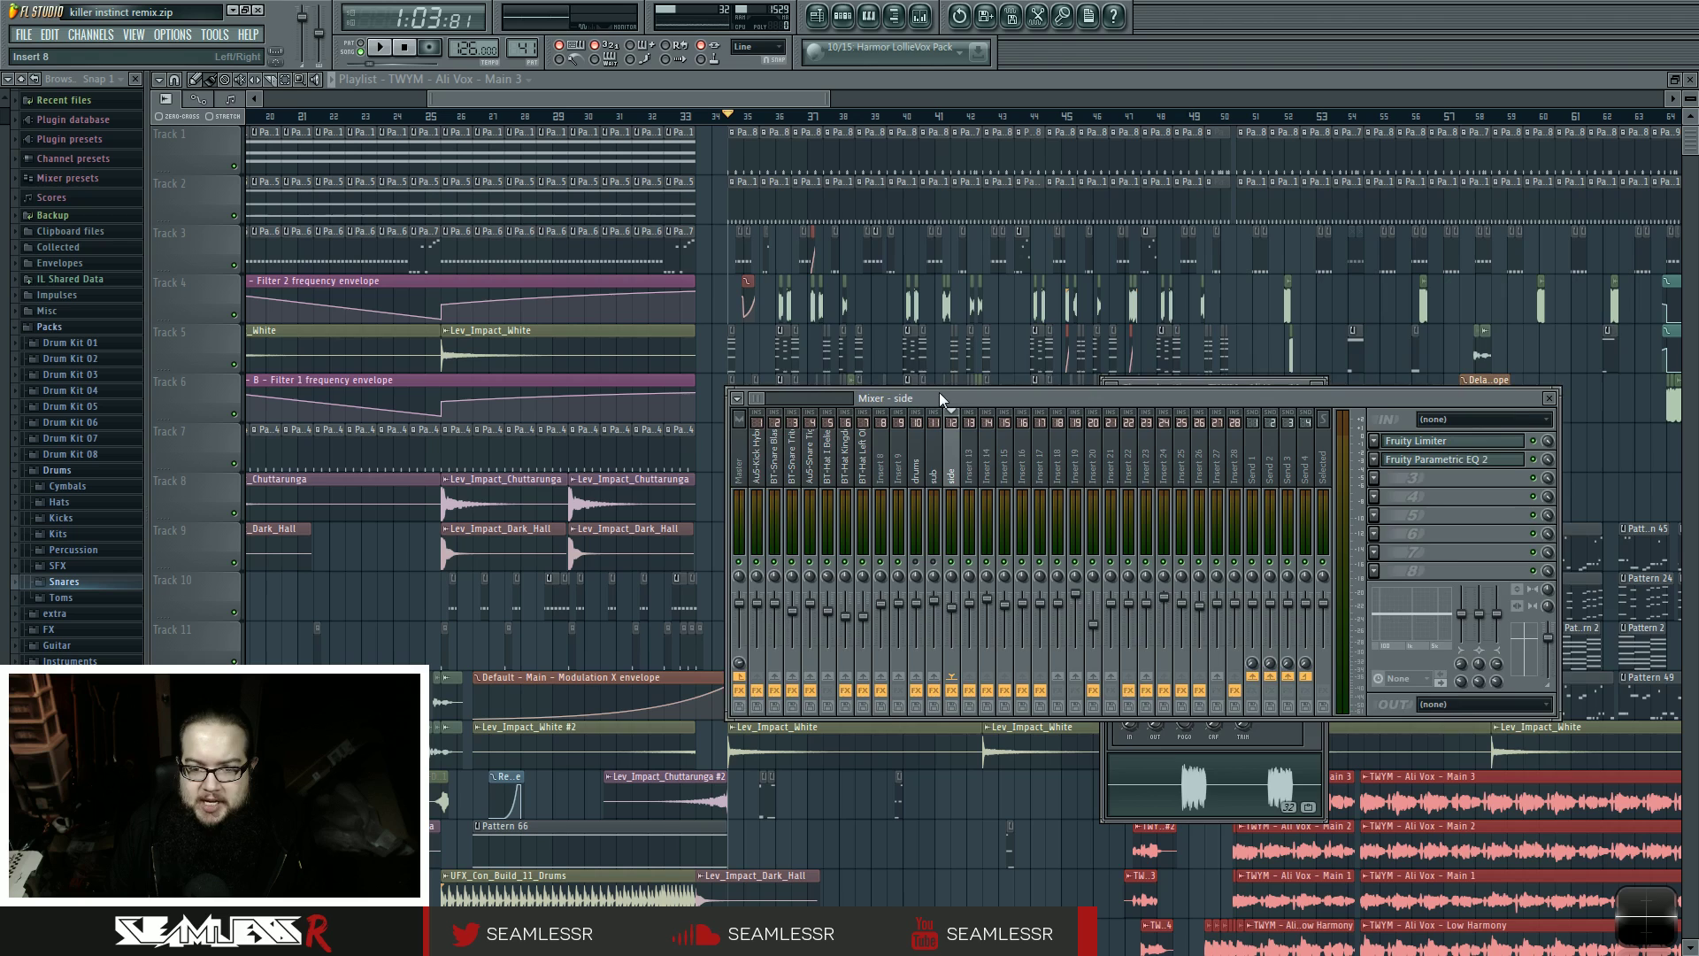
{"action": "left_click_drag", "start_coordinate": [948, 397], "coordinate": [1029, 329]}
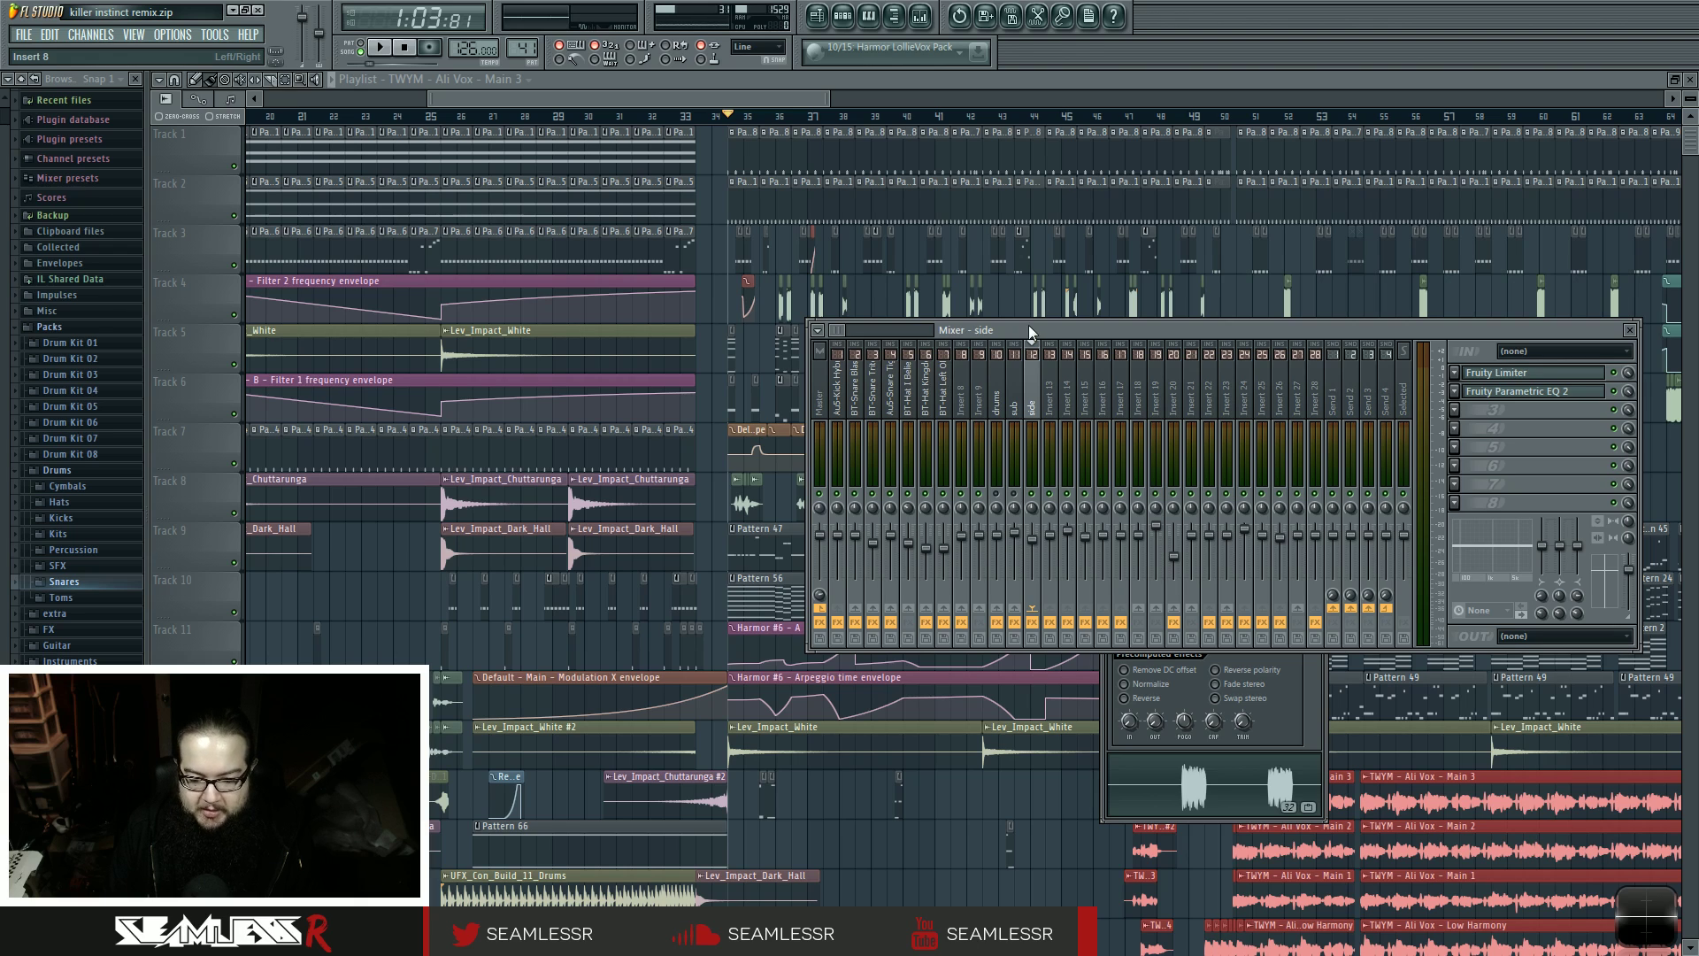
- Show the mixer over the wider arrangement, select the sub track, and play the drop briefly to watch the levels
{"action": "scroll", "coordinate": [846, 292], "scroll_direction": "down", "scroll_amount": 5}
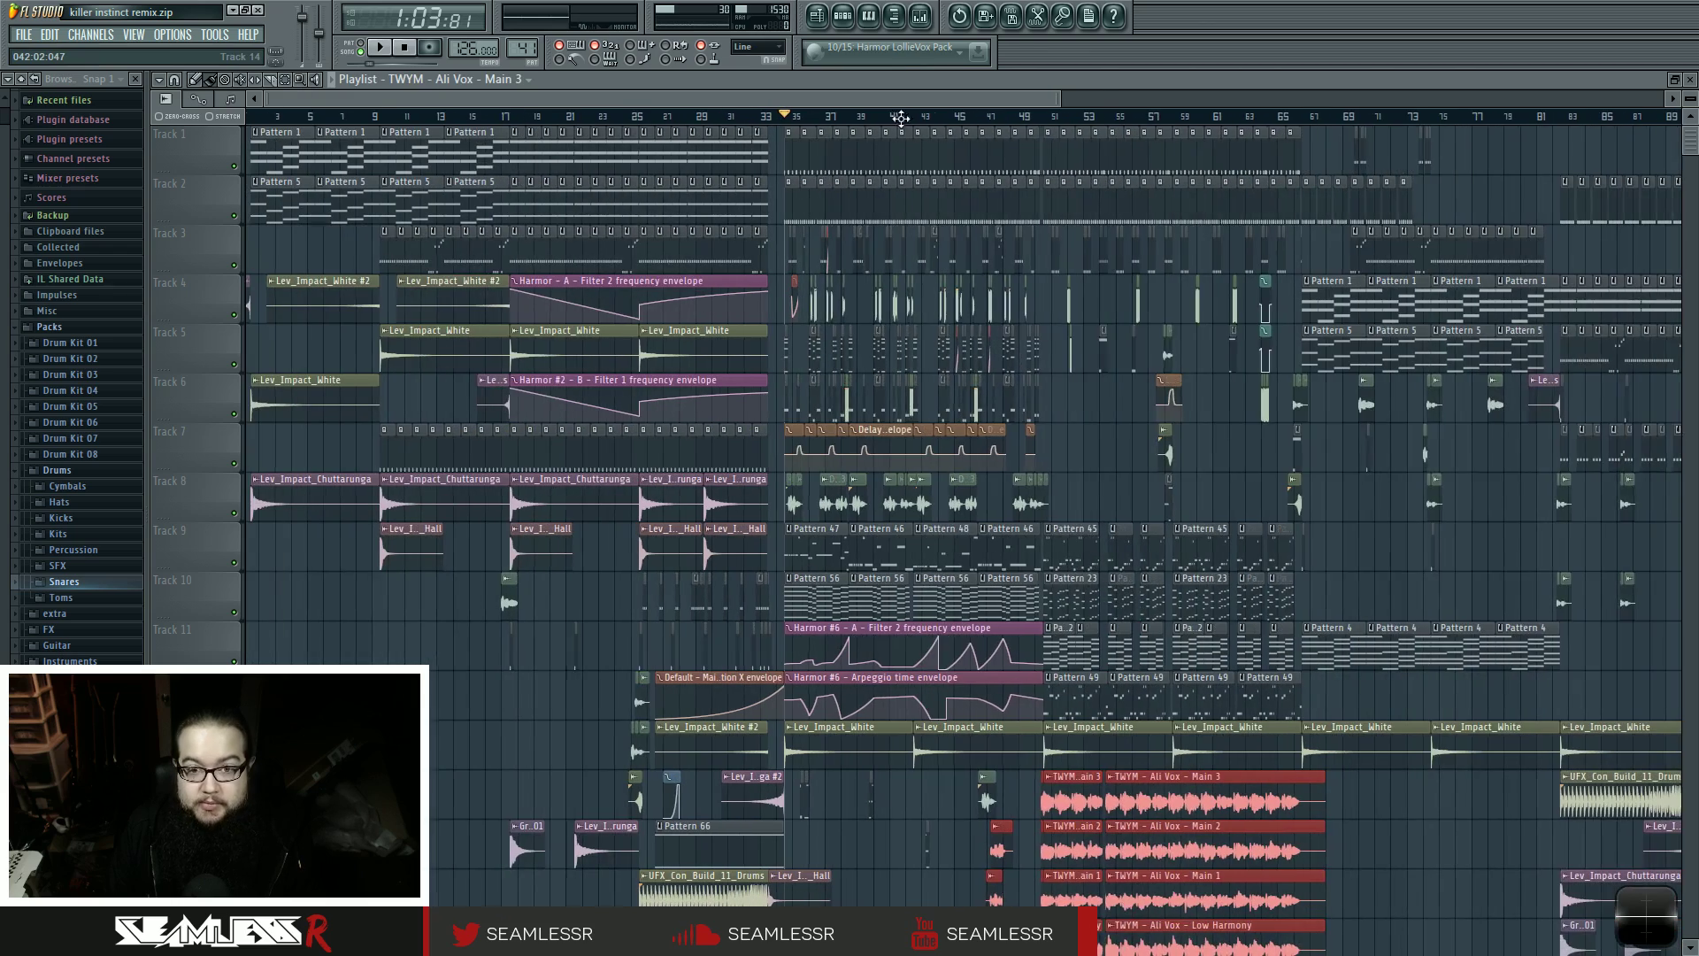
{"action": "left_click", "coordinate": [920, 15]}
{"action": "left_click", "coordinate": [1016, 389]}
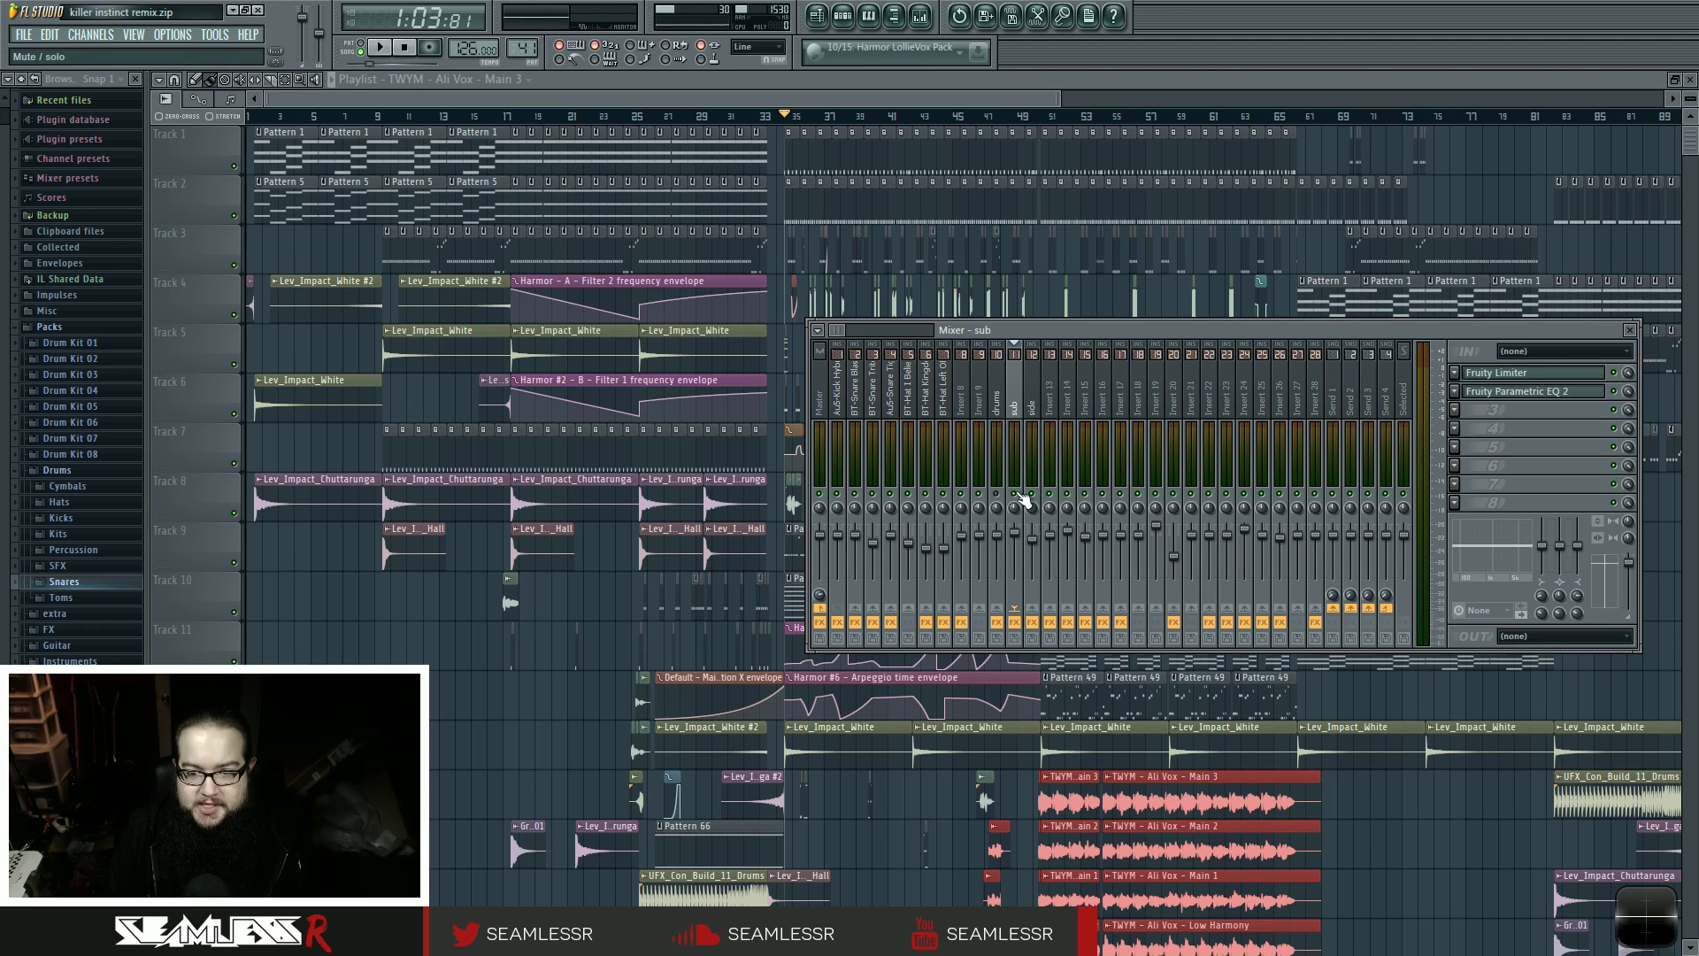
{"action": "key", "text": "space"}
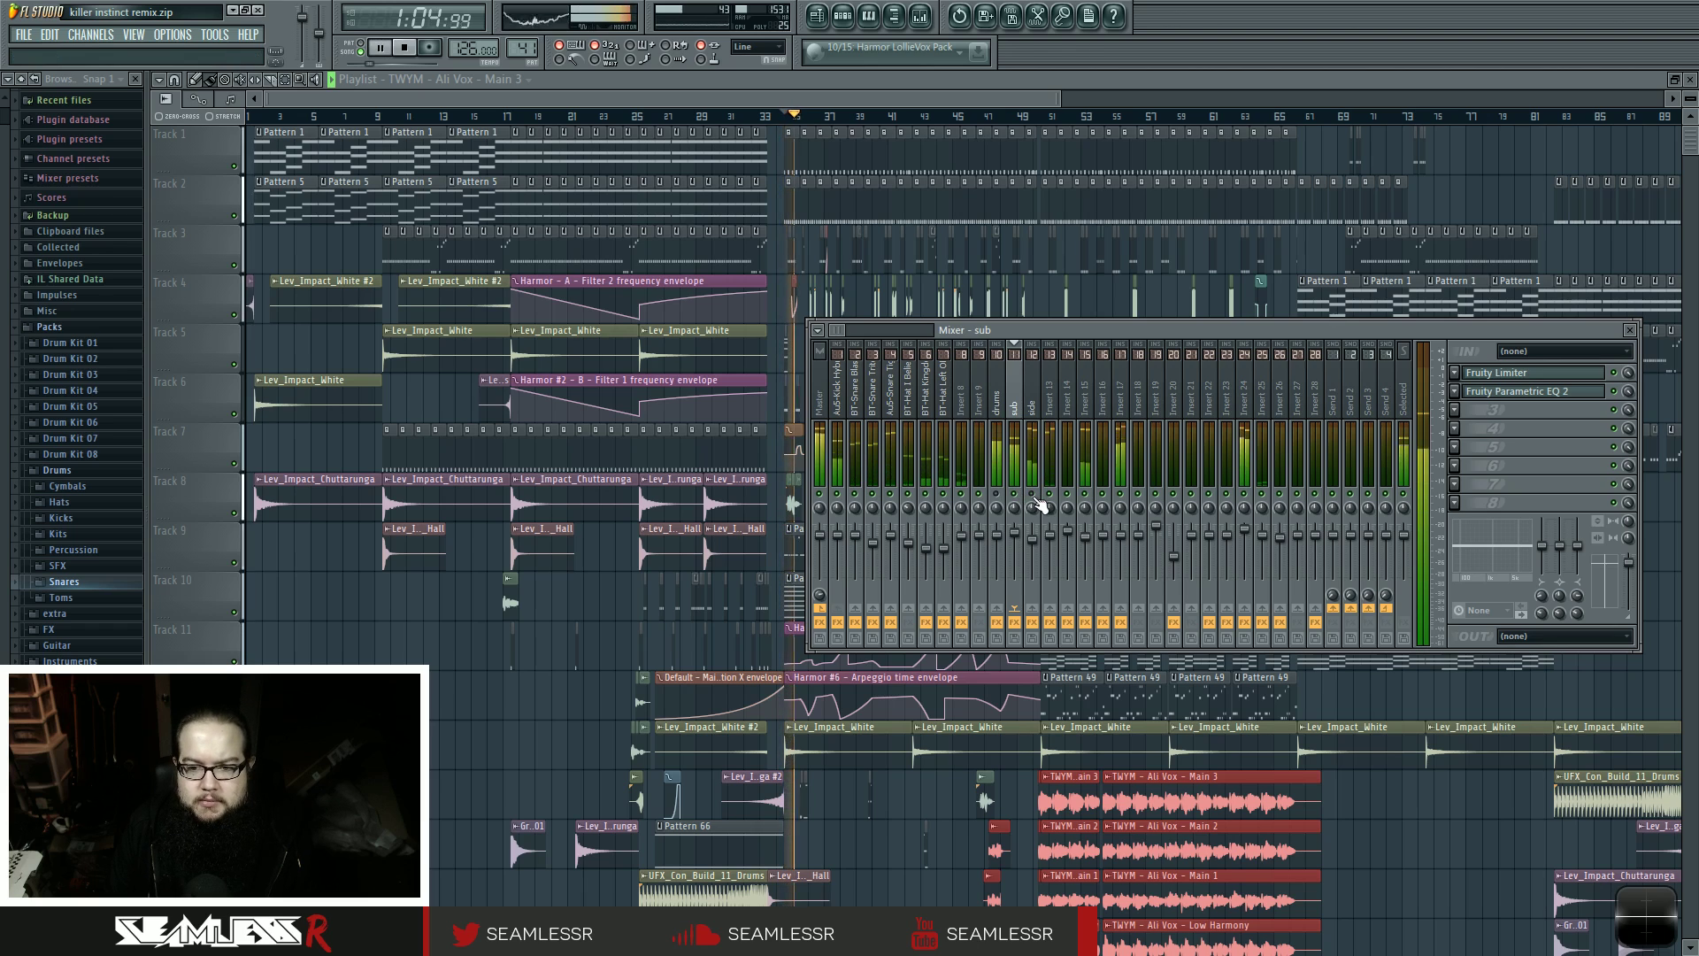
{"action": "key", "text": "space"}
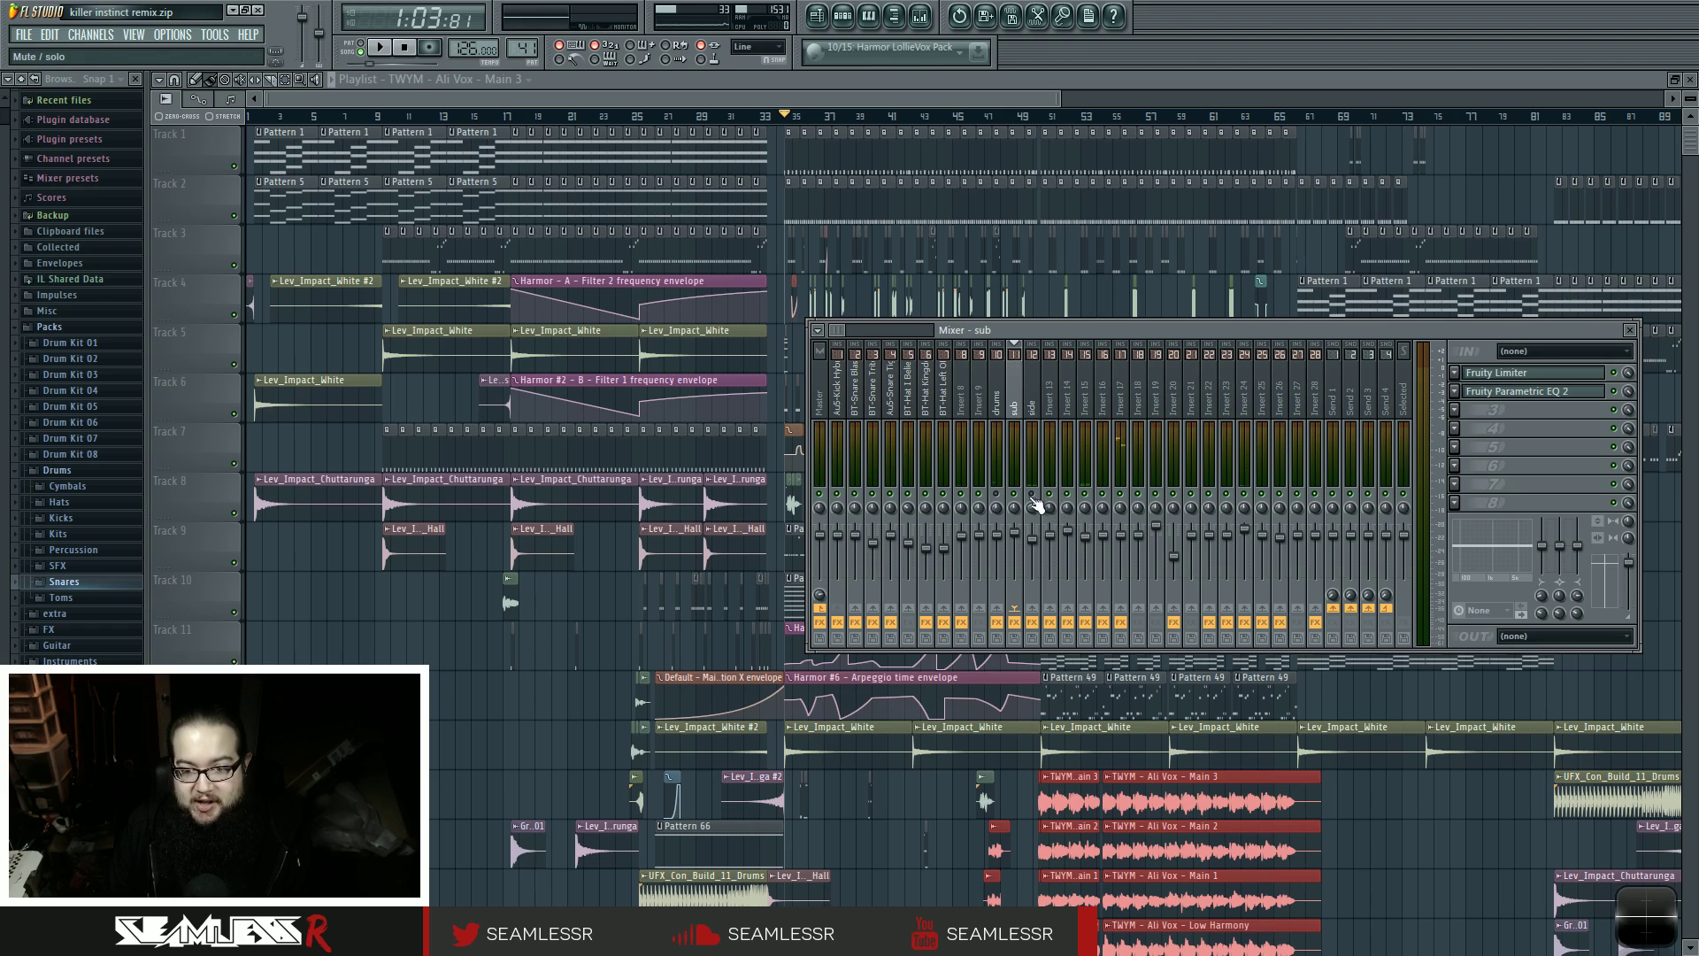
- Play the drop again, jump to about bar 49 to hear the vocal section with the mixer open, and stop
{"action": "key", "text": "space"}
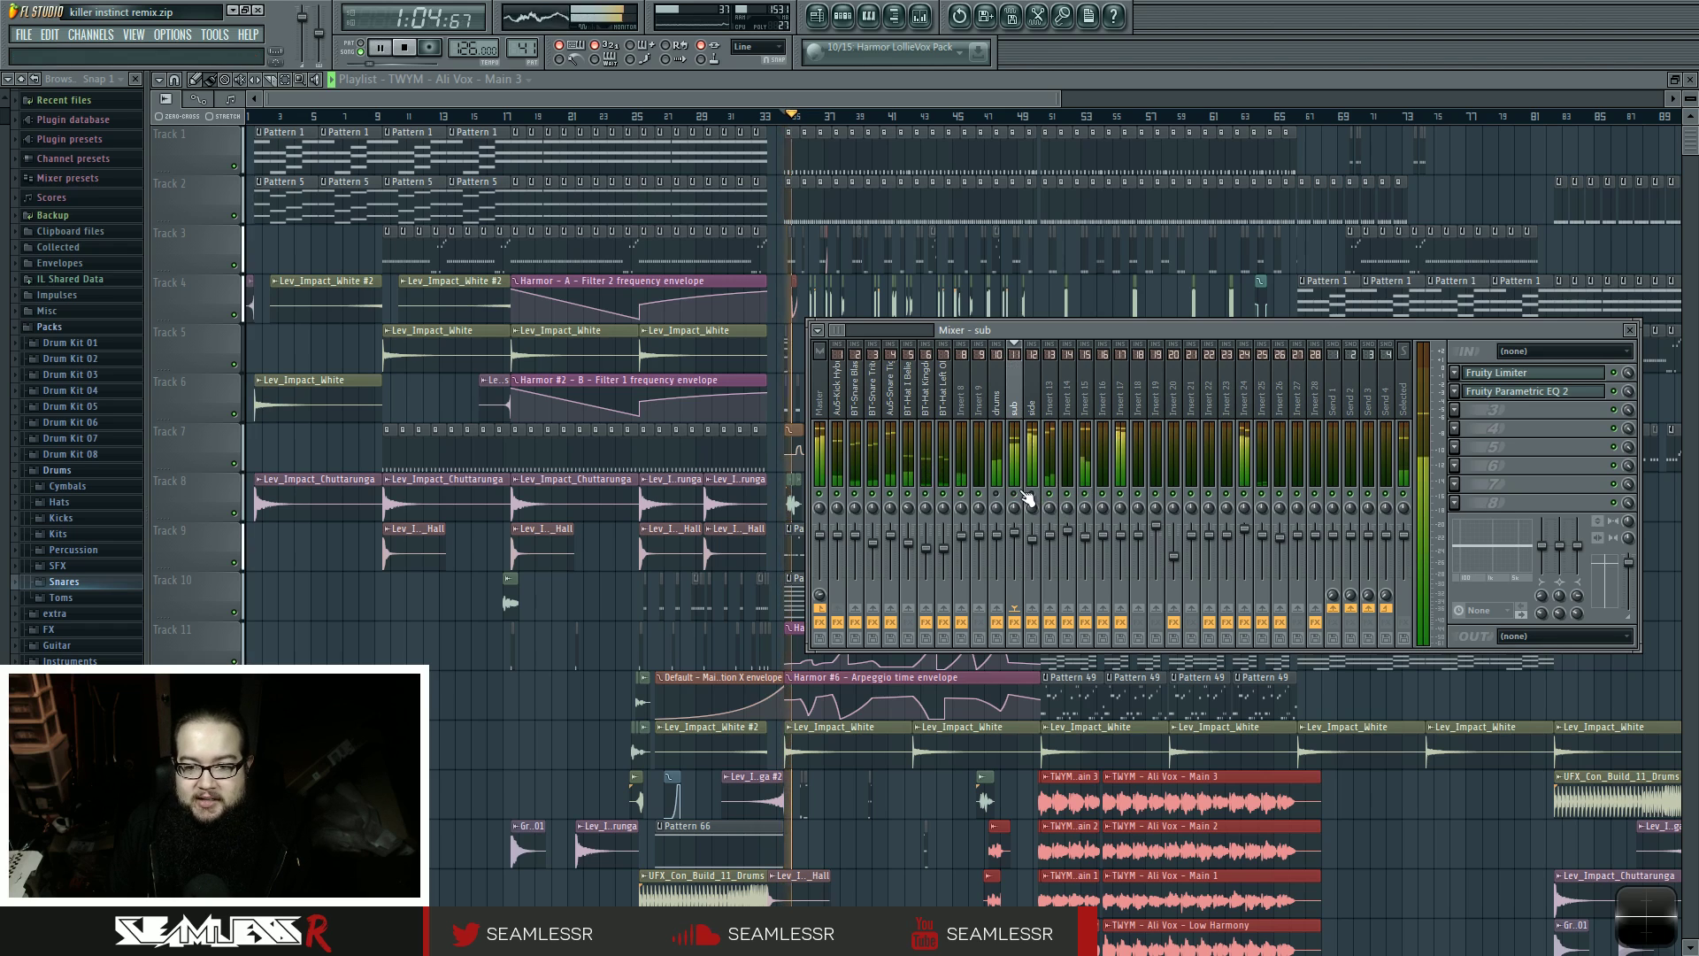
{"action": "left_click", "coordinate": [1037, 117]}
{"action": "key", "text": "F9"}
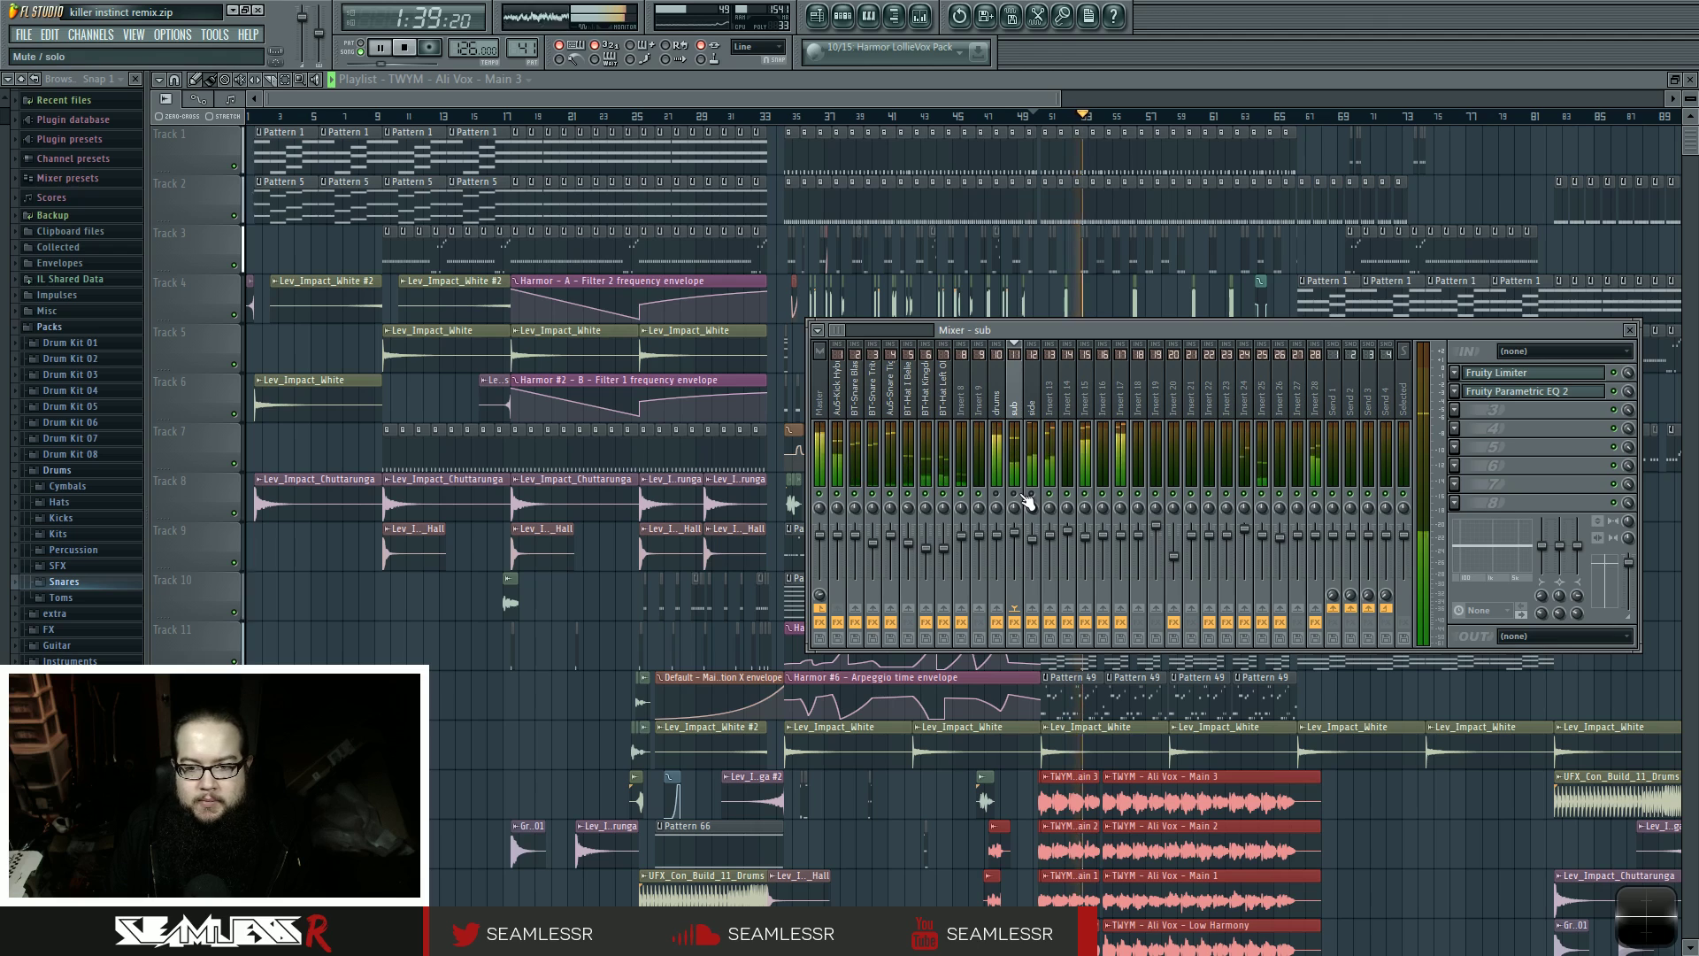
{"action": "key", "text": "space"}
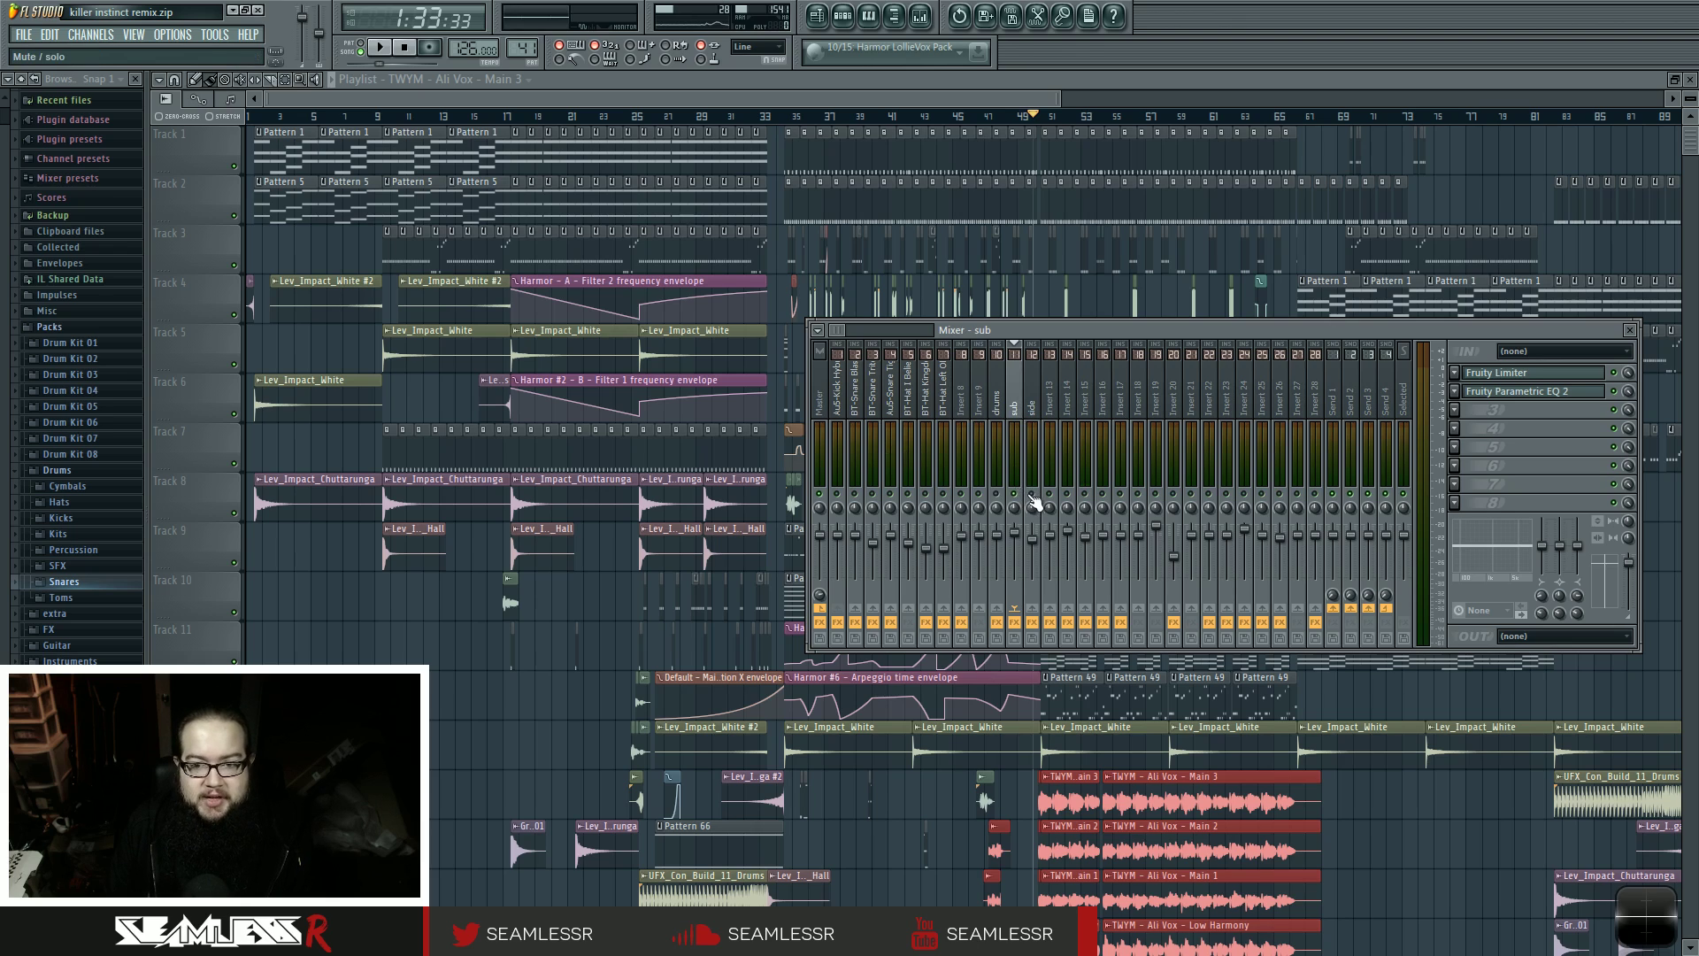
- Play the song from the start of the drop, hide the mixer, and examine the drop's playlist clips up close
{"action": "left_click", "coordinate": [792, 119]}
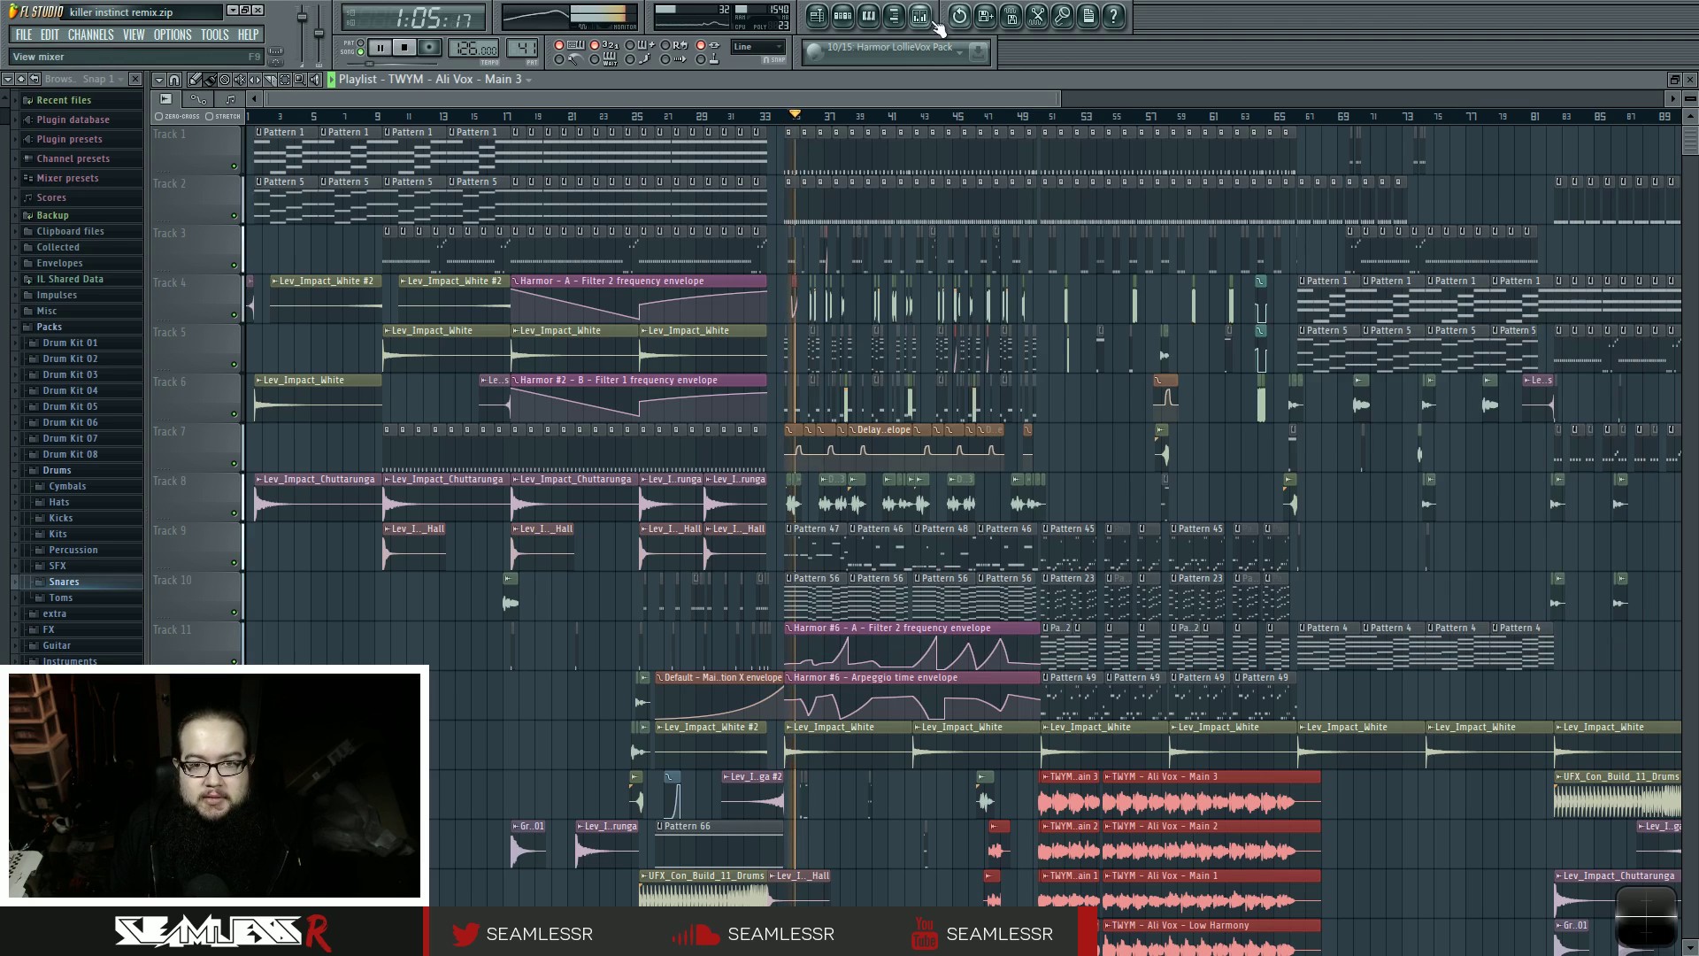
{"action": "key", "text": "F9"}
{"action": "key", "text": "F9"}
{"action": "scroll", "coordinate": [868, 493], "scroll_direction": "up", "scroll_amount": 6}
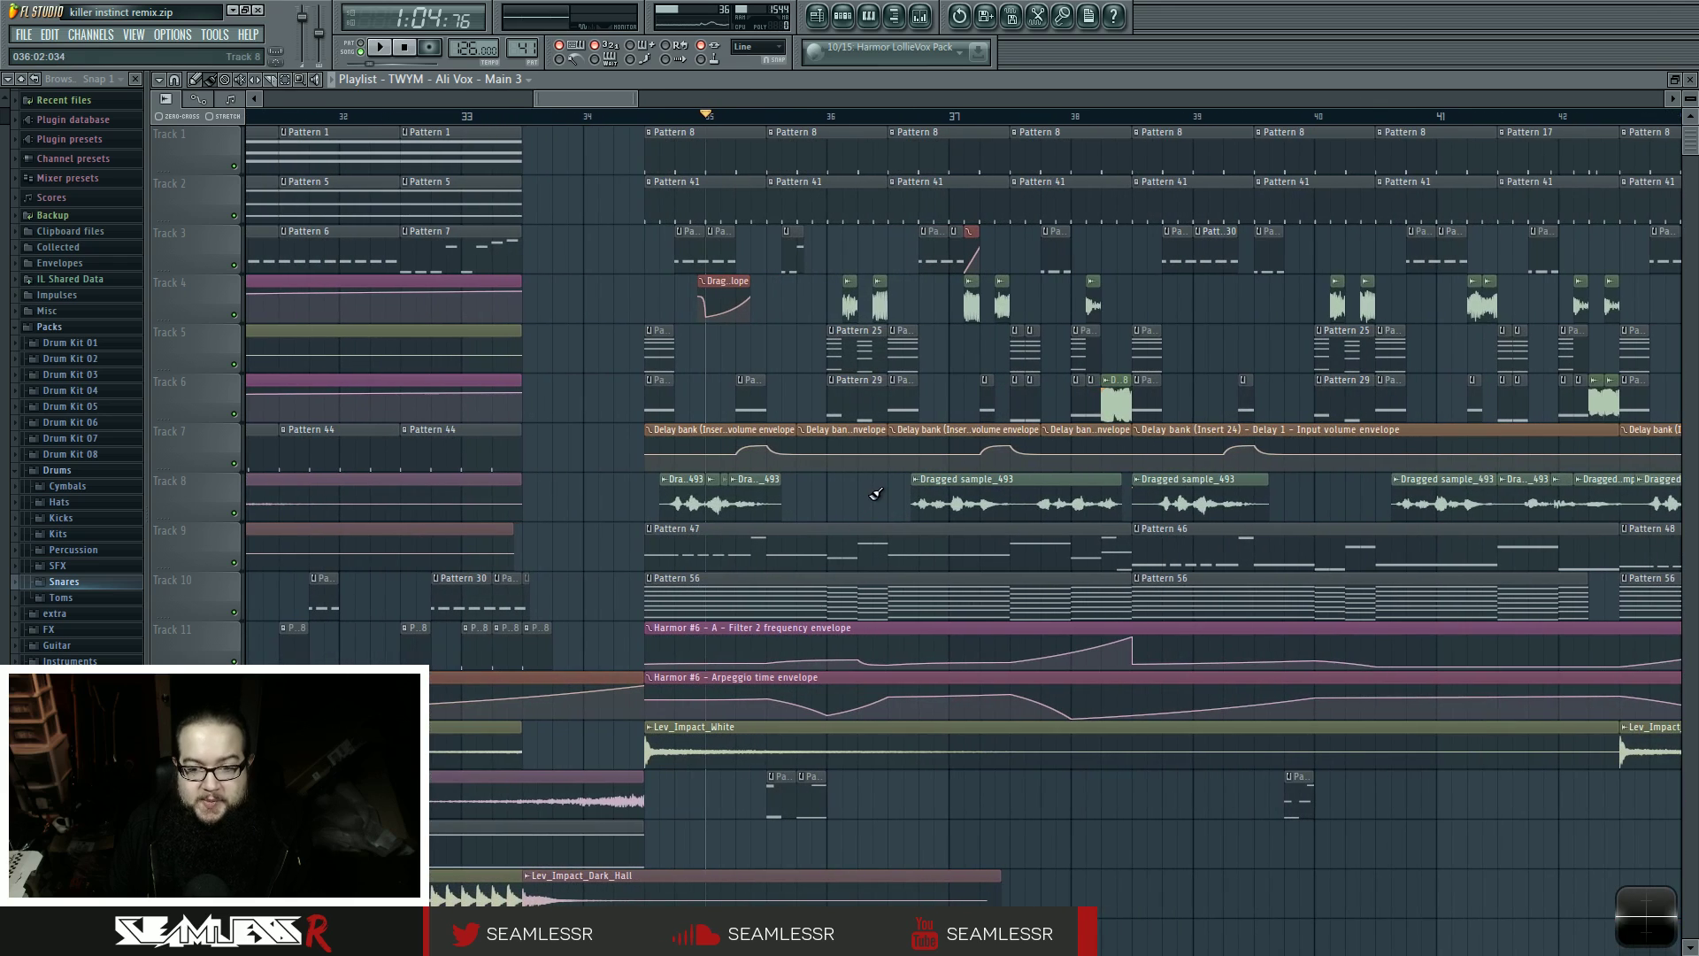
- Open Pattern 47 from Track 9 in the piano roll to examine its notes, and return to the playlist
{"action": "scroll", "coordinate": [869, 493], "scroll_direction": "left", "scroll_amount": 1}
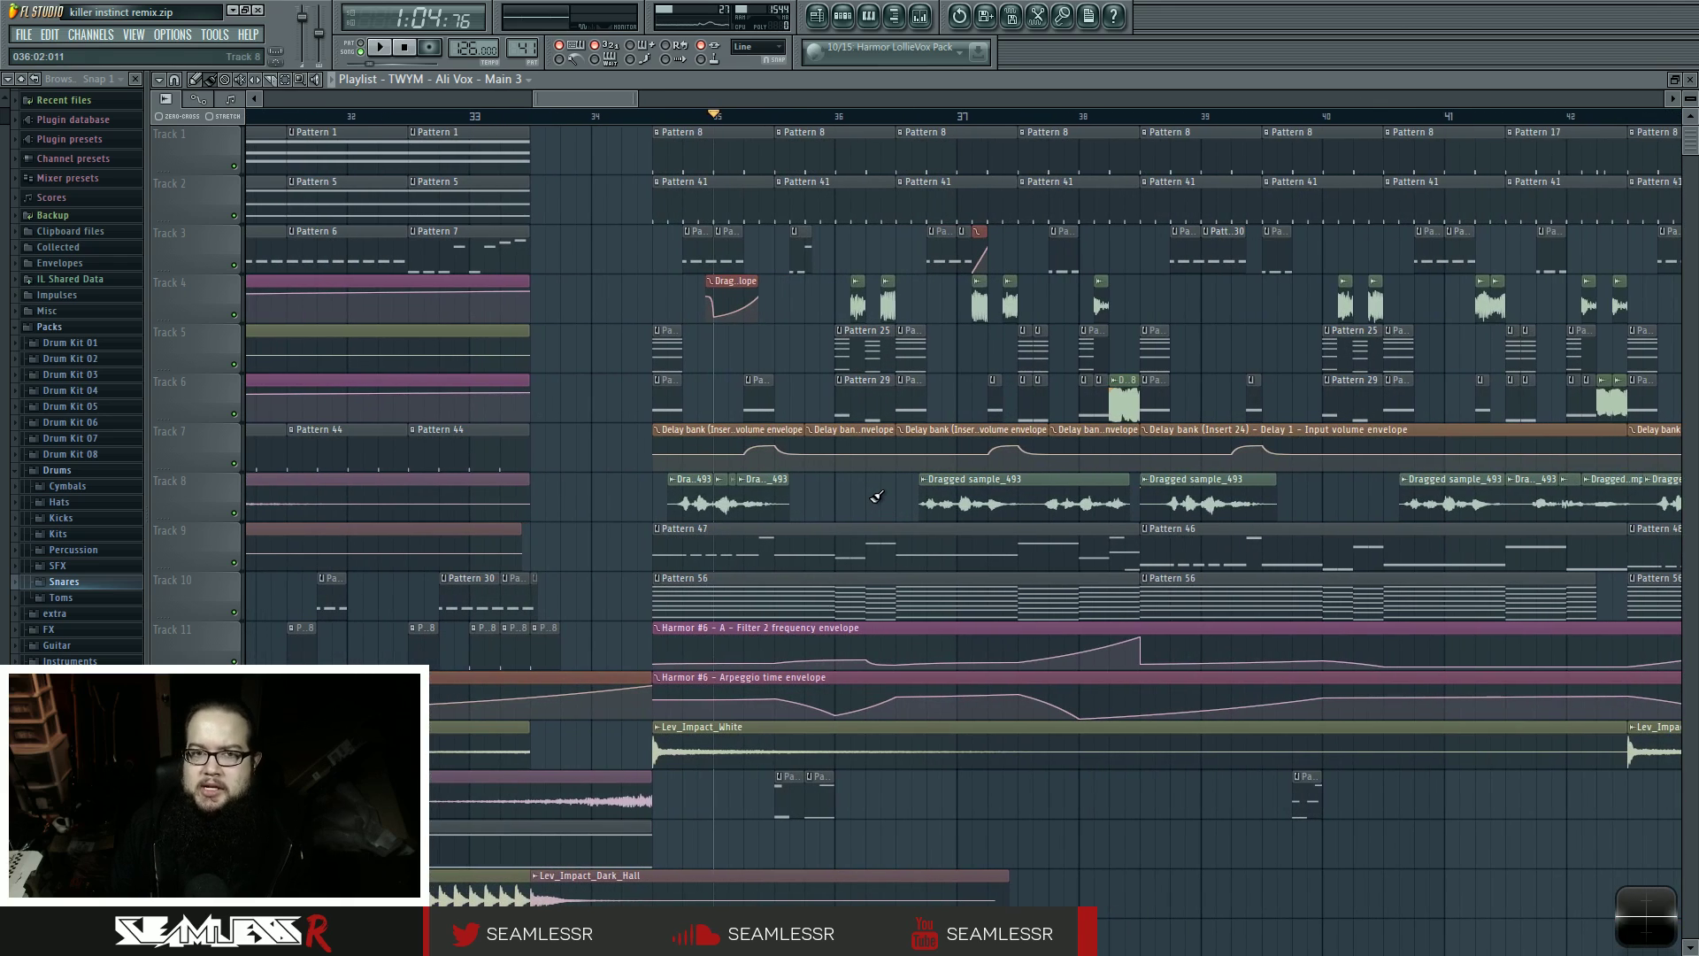
{"action": "double_click", "coordinate": [863, 554]}
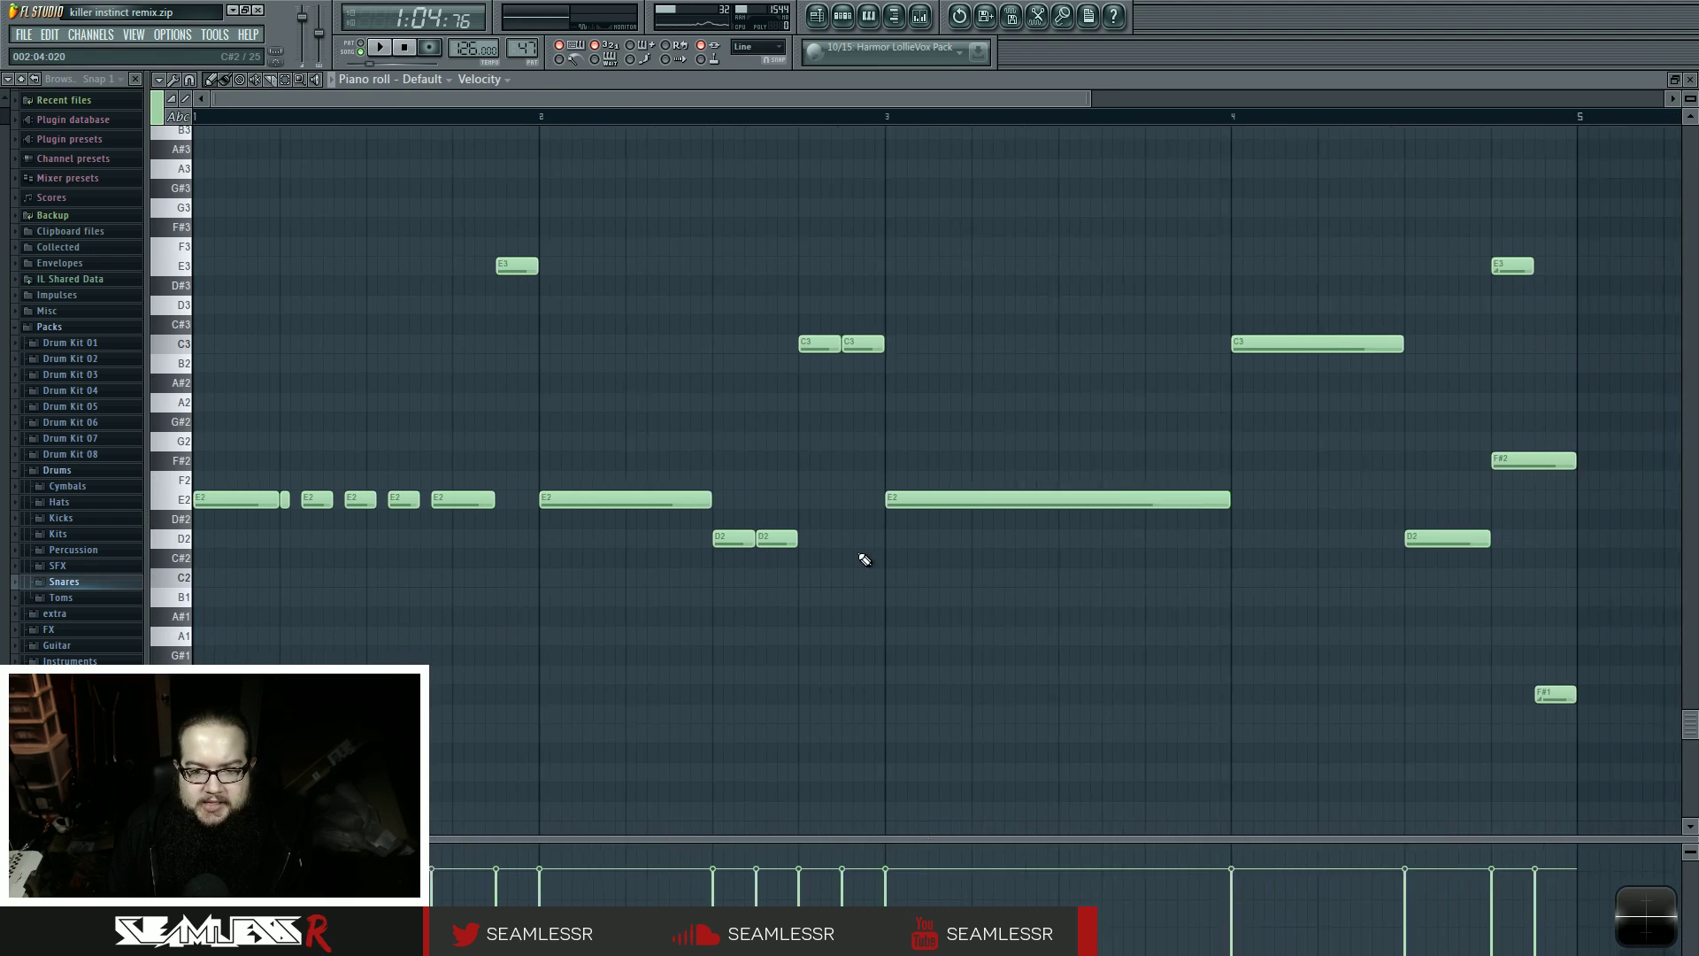
{"action": "scroll", "coordinate": [856, 554], "scroll_direction": "up", "scroll_amount": 2}
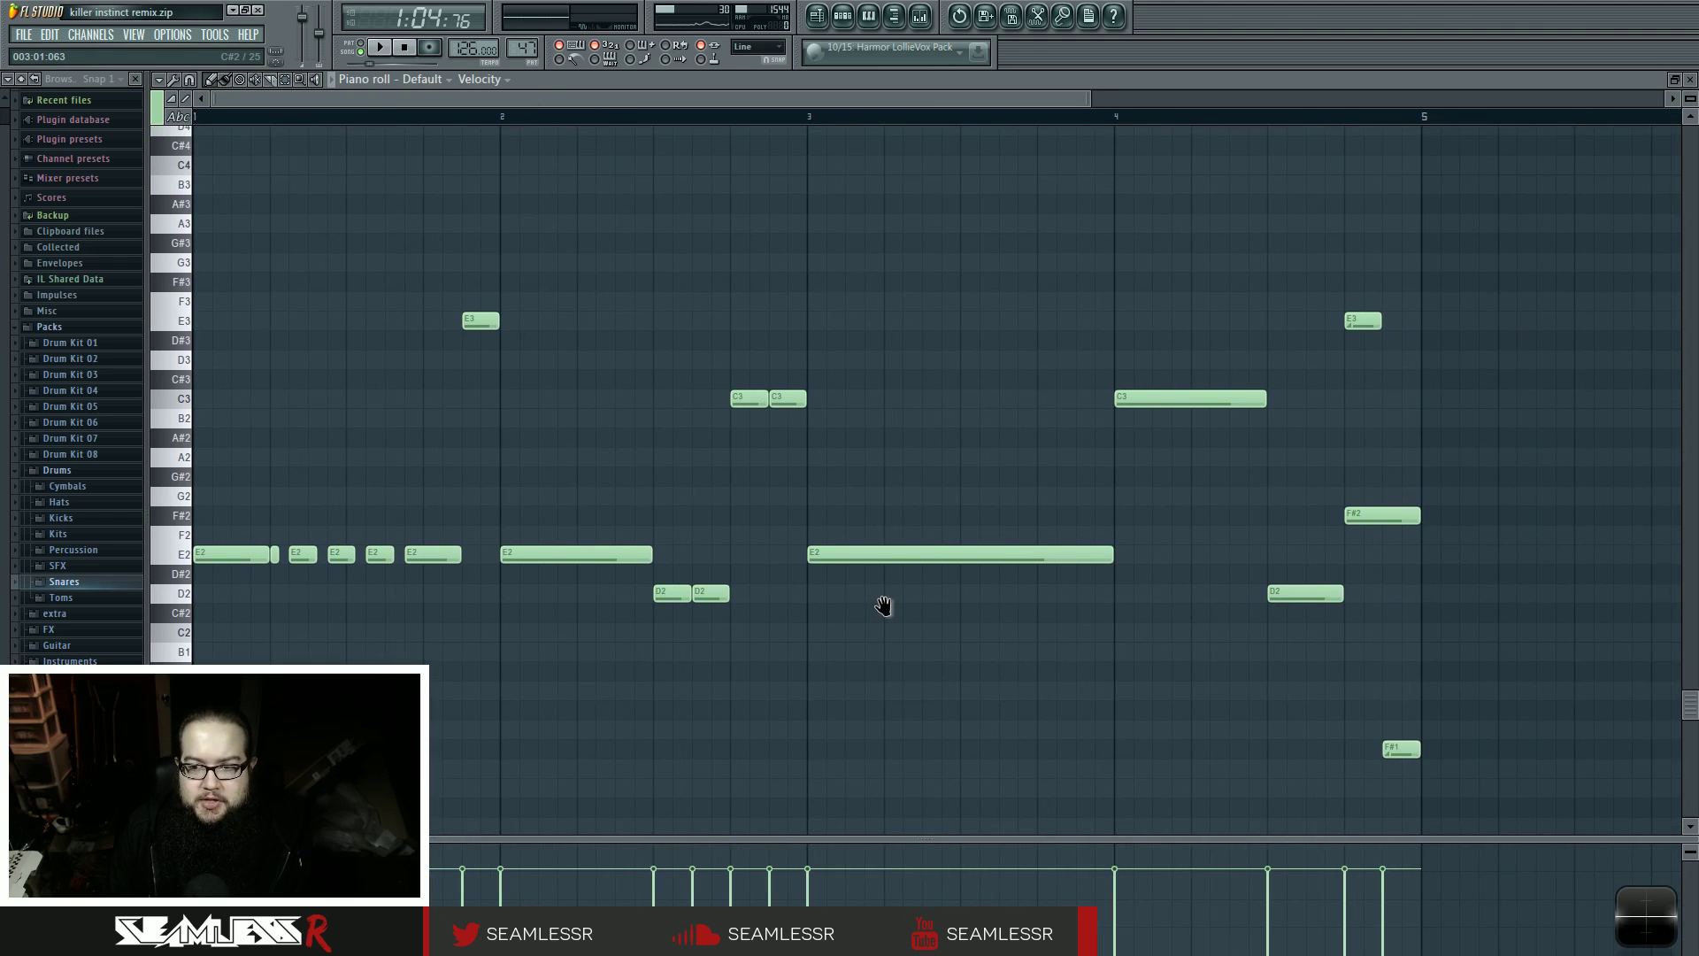
{"action": "left_click", "coordinate": [817, 15]}
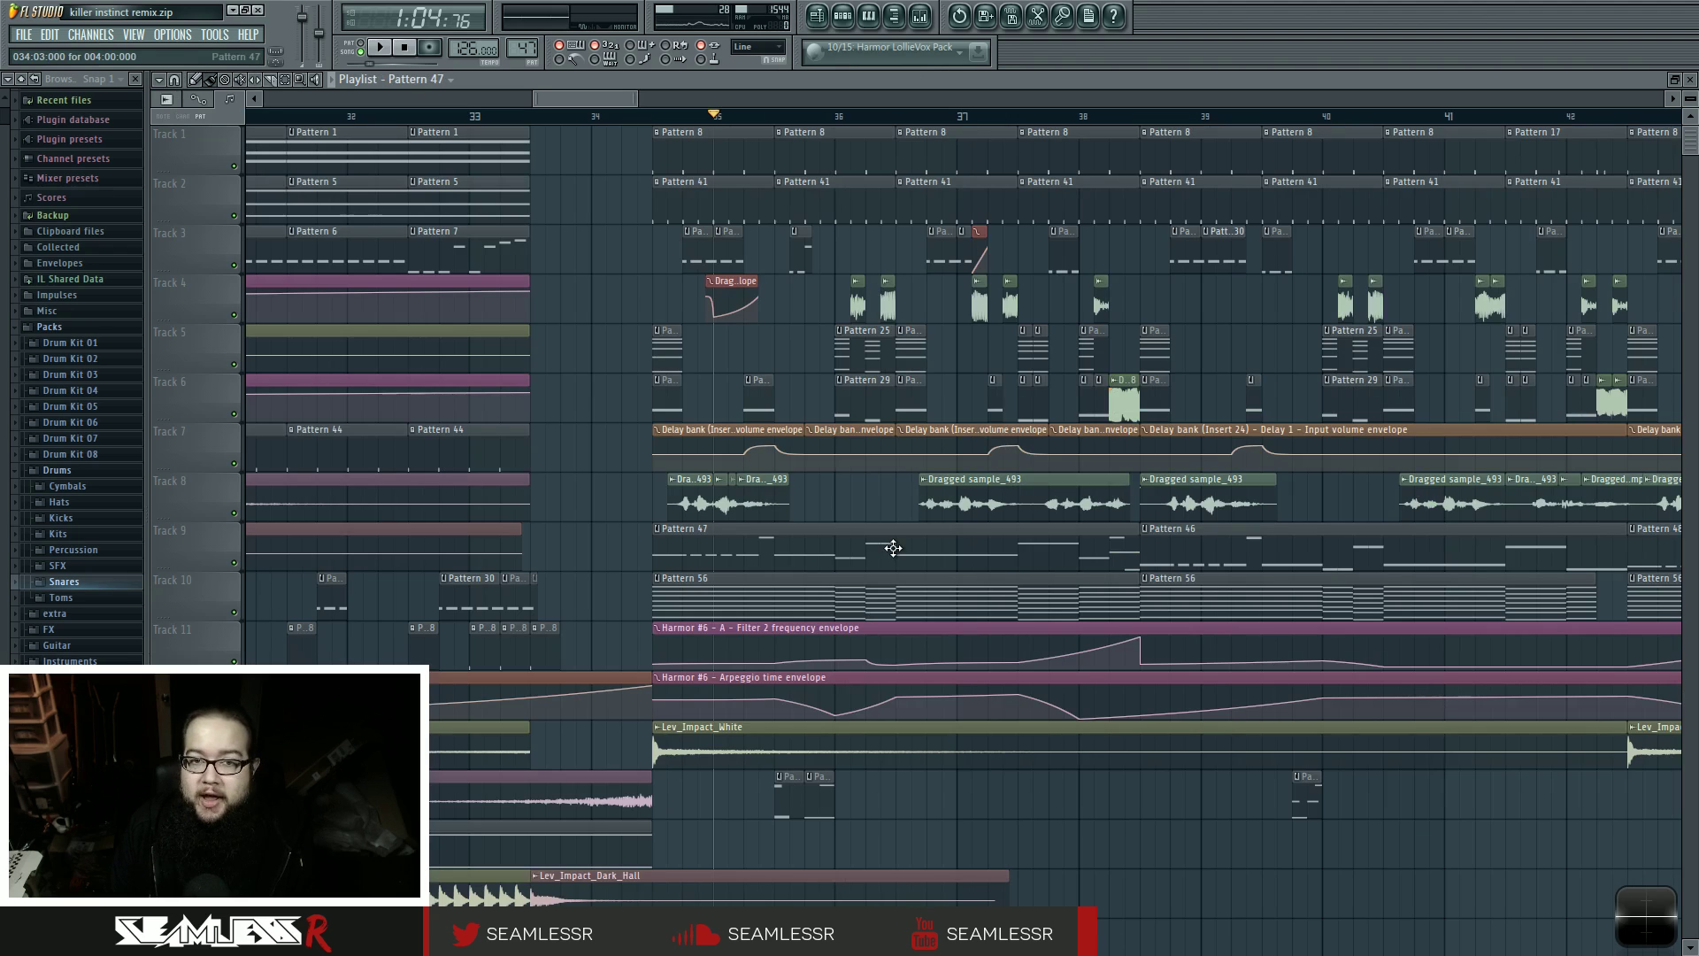
{"action": "scroll", "coordinate": [896, 551], "scroll_direction": "down", "scroll_amount": 3}
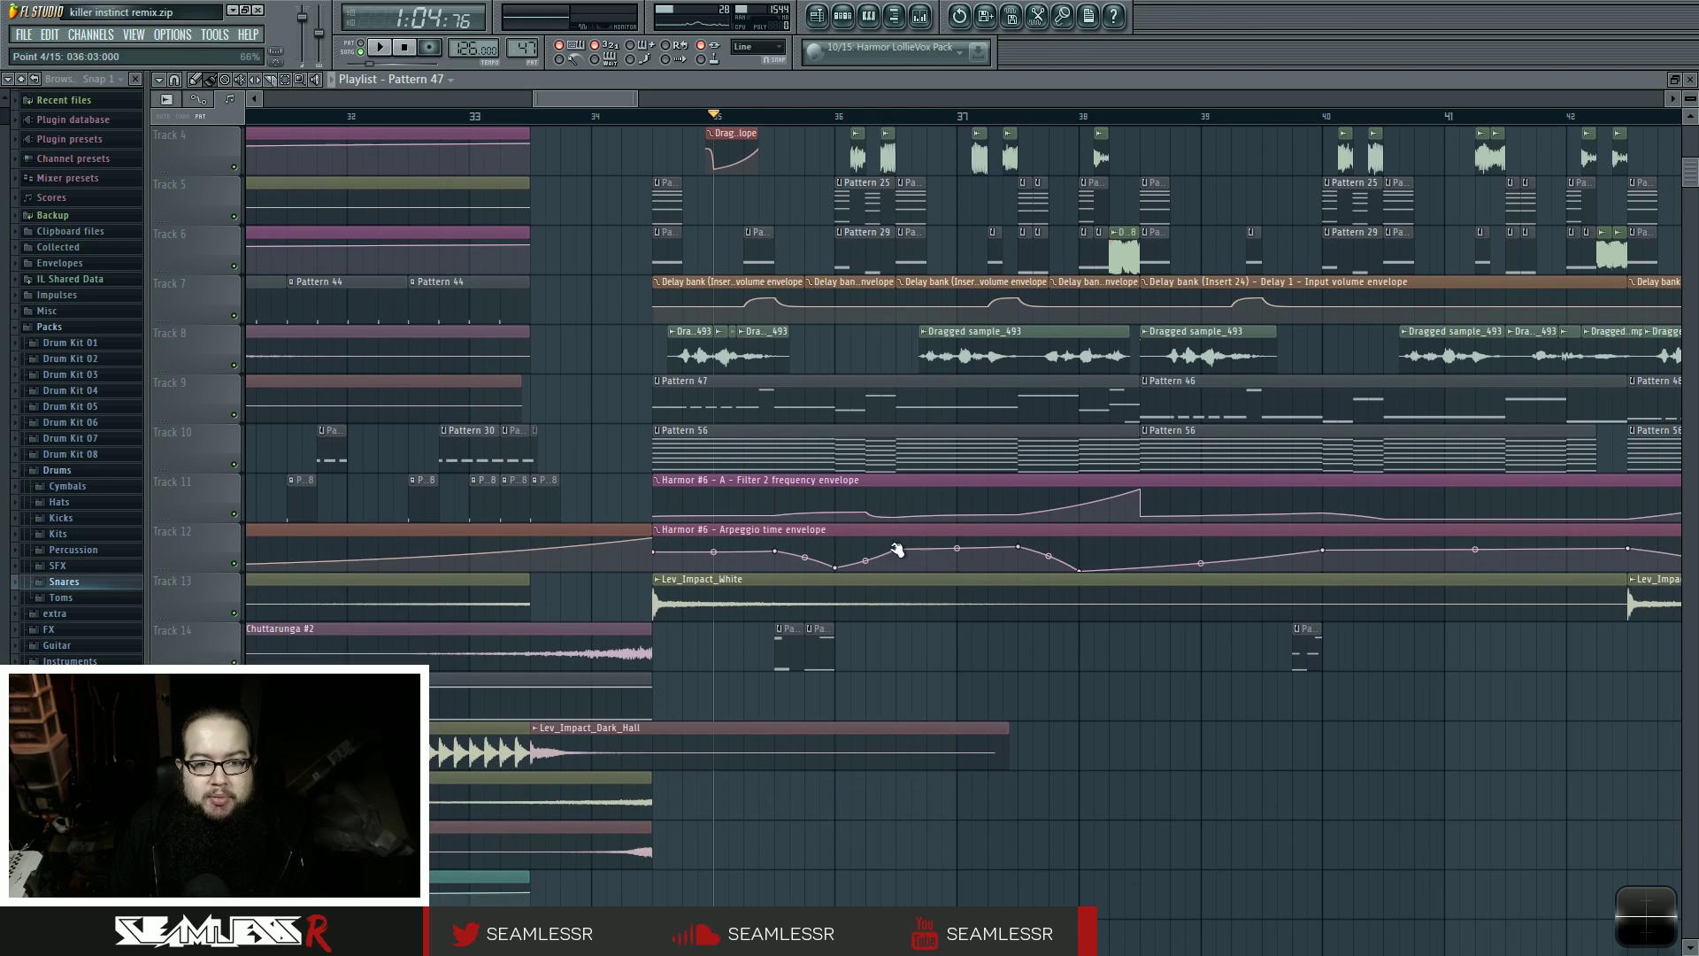
{"action": "scroll", "coordinate": [899, 553], "scroll_direction": "up", "scroll_amount": 3}
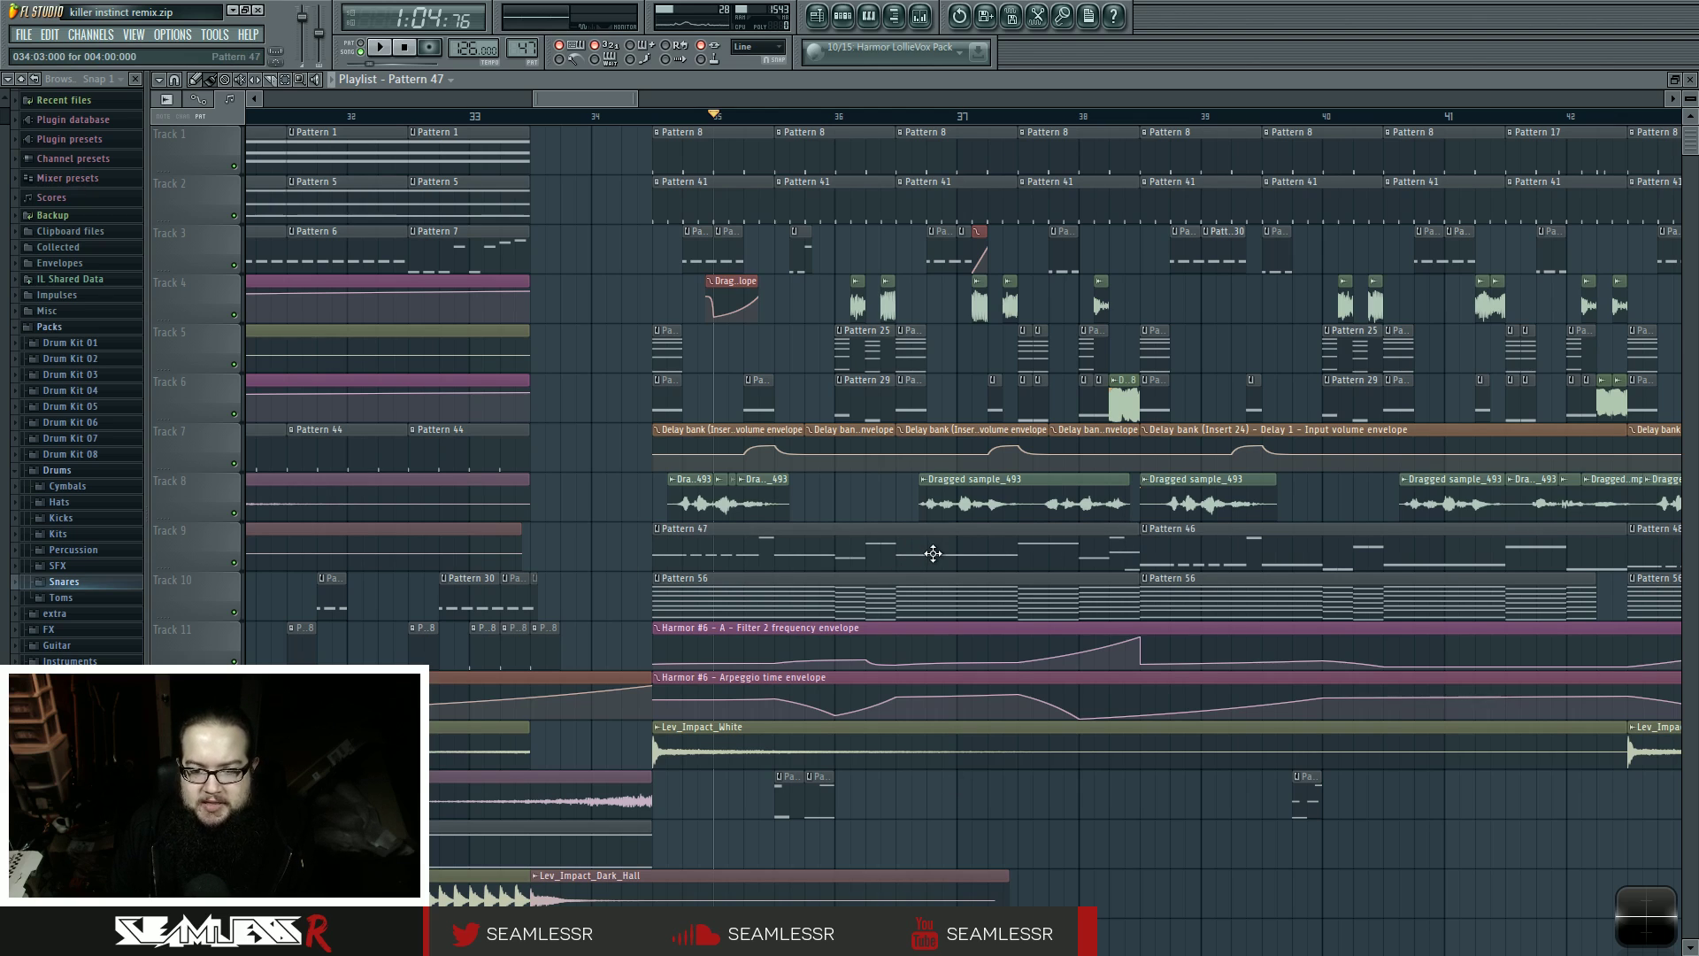
- Highlight the drop's opening pattern clips on Track 6 and Track 3 in turn, and clear the selection
{"action": "left_click_drag", "start_coordinate": [668, 375], "coordinate": [911, 423]}
{"action": "left_click_drag", "start_coordinate": [686, 228], "coordinate": [815, 257]}
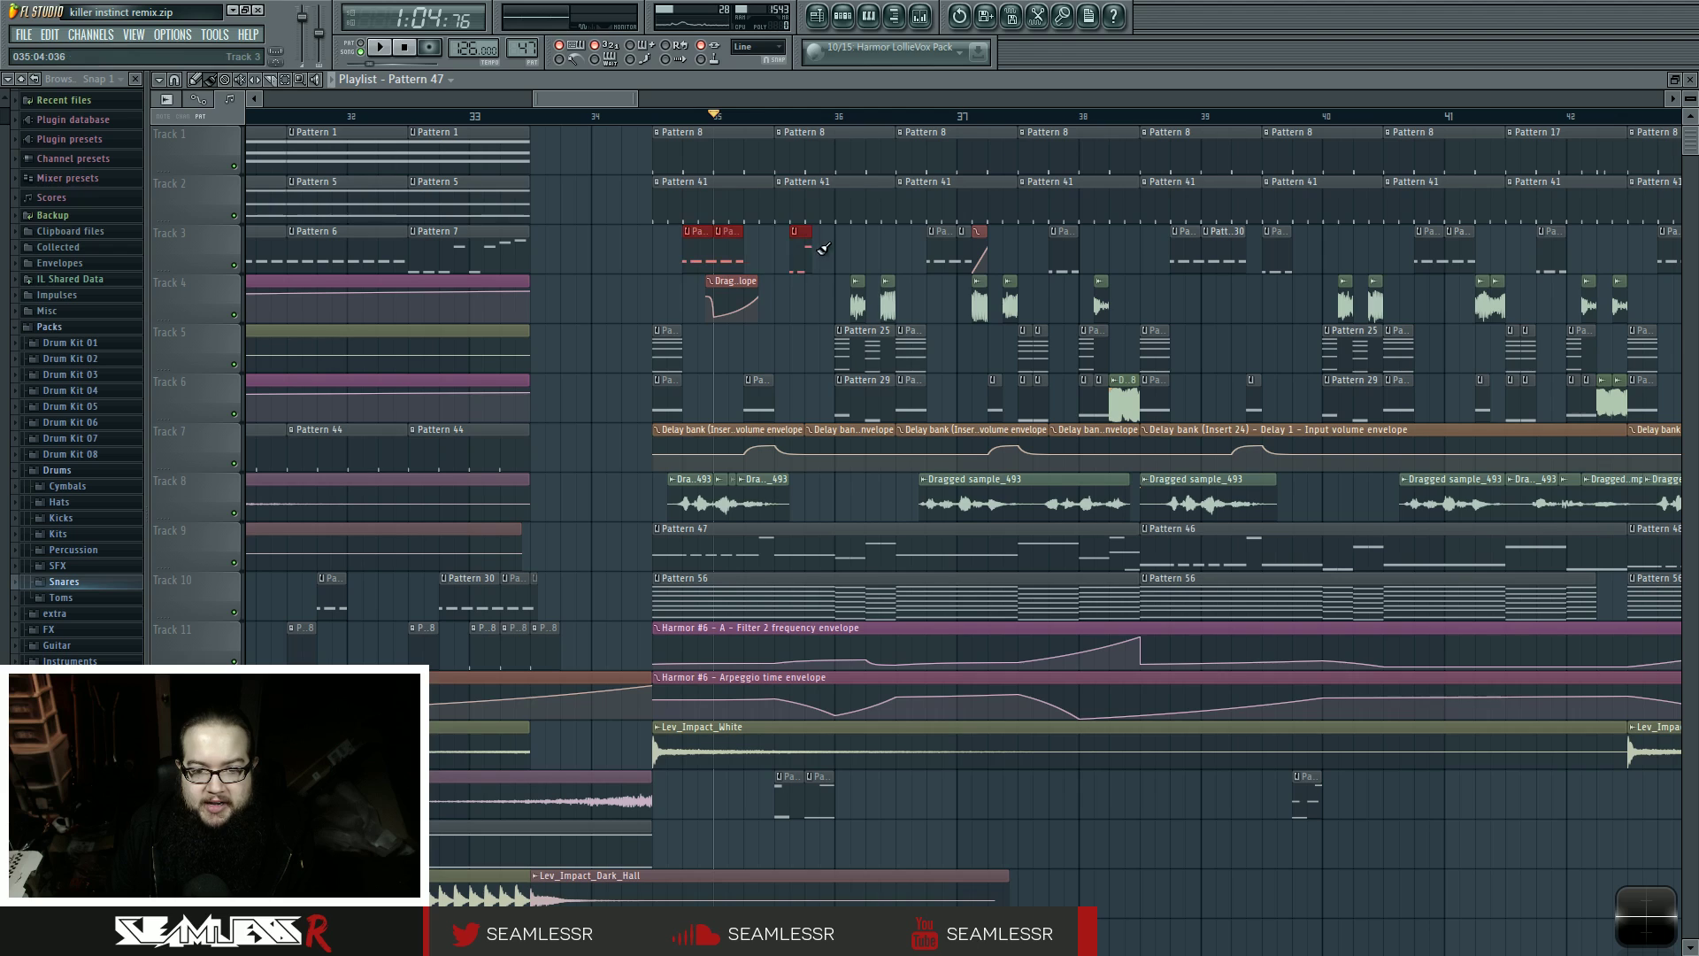
{"action": "left_click", "coordinate": [833, 500]}
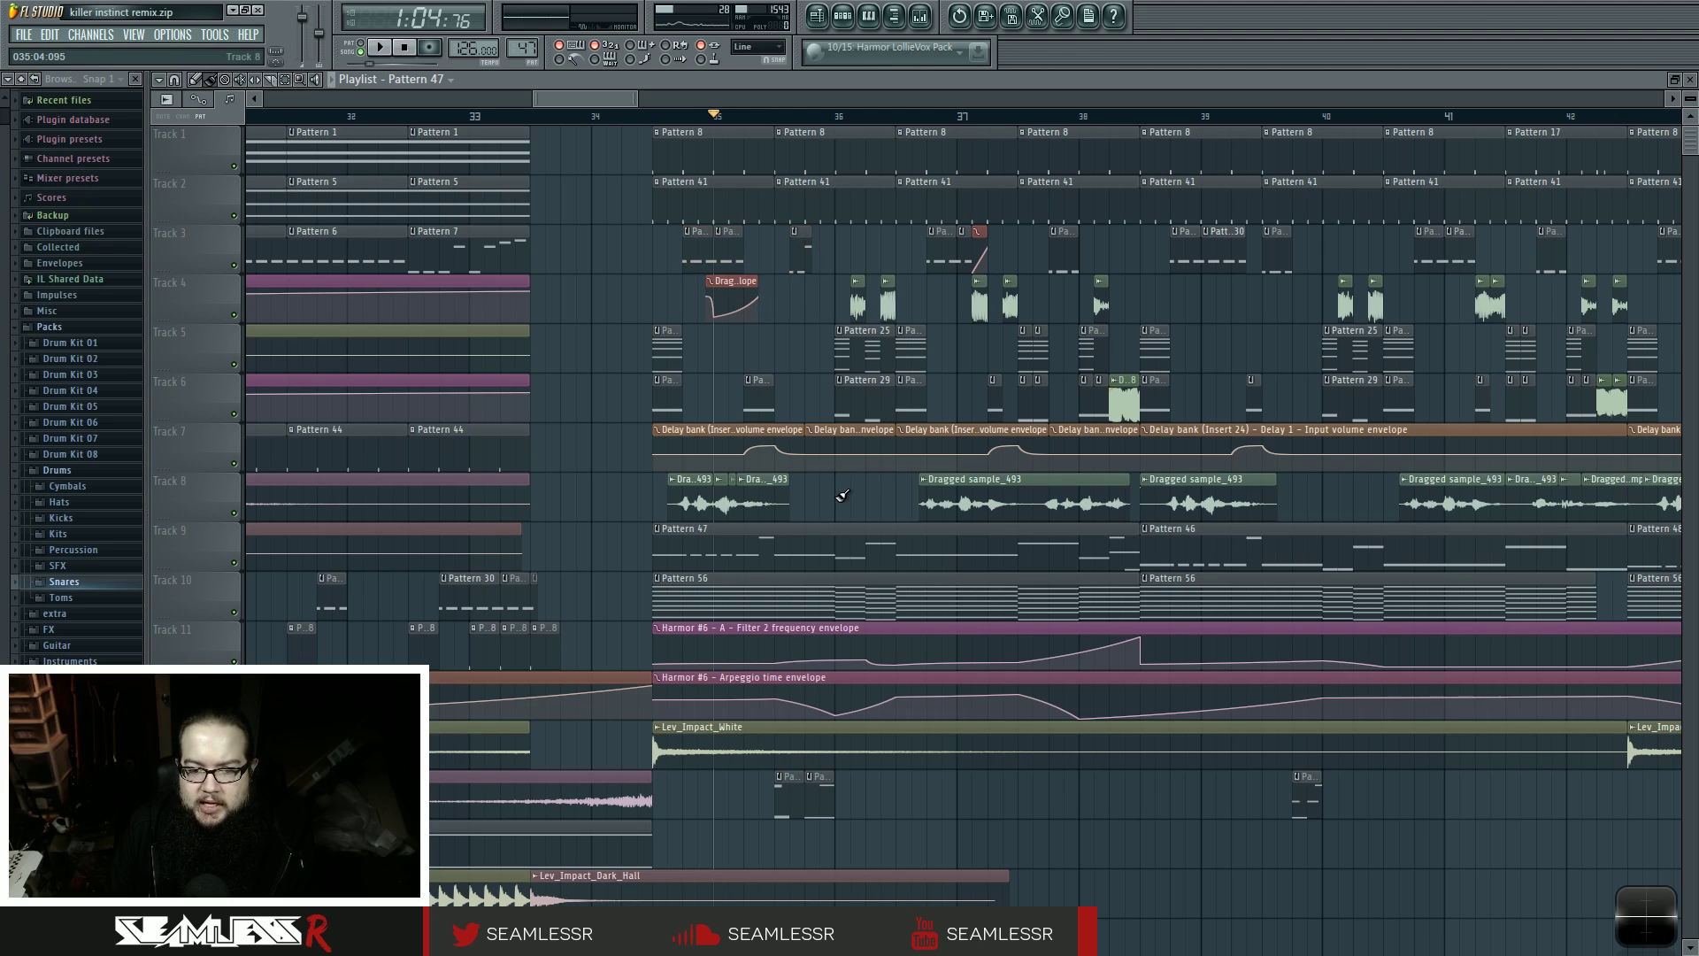
{"action": "left_click", "coordinate": [799, 253]}
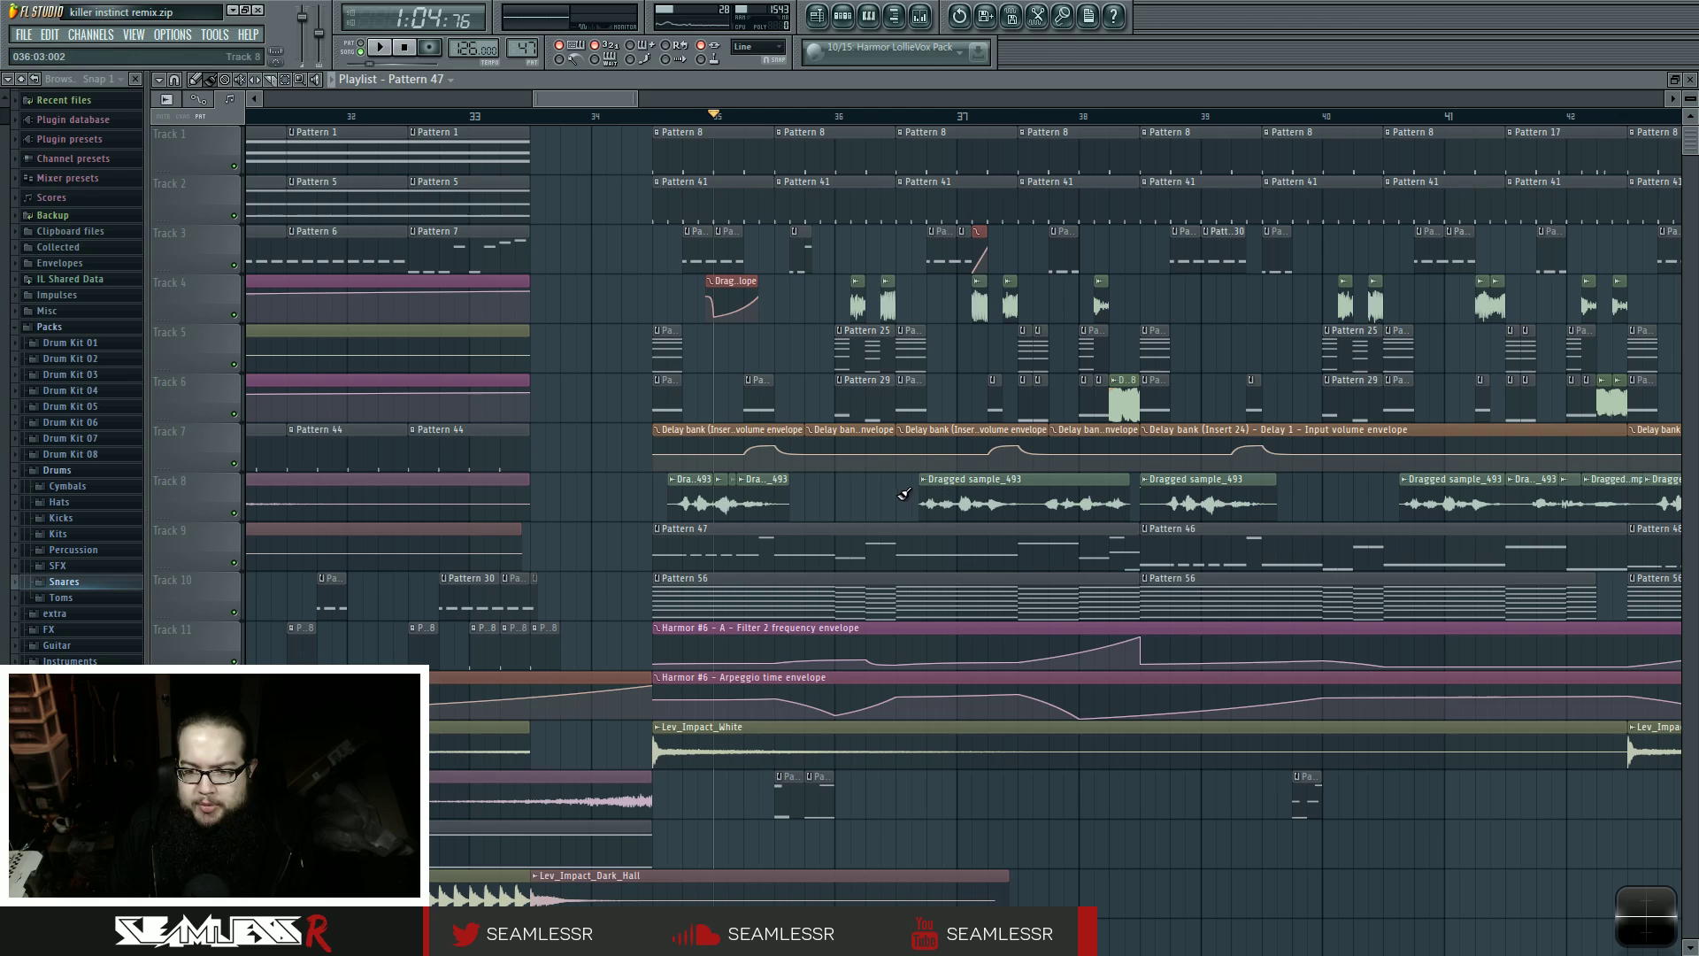
- Select the Dragged sample_458 clip on Track 6 near bar 38 and play it briefly from its start
{"action": "left_click", "coordinate": [1123, 393]}
{"action": "scroll", "coordinate": [1176, 480], "scroll_direction": "up", "scroll_amount": 4, "text": "ctrl"}
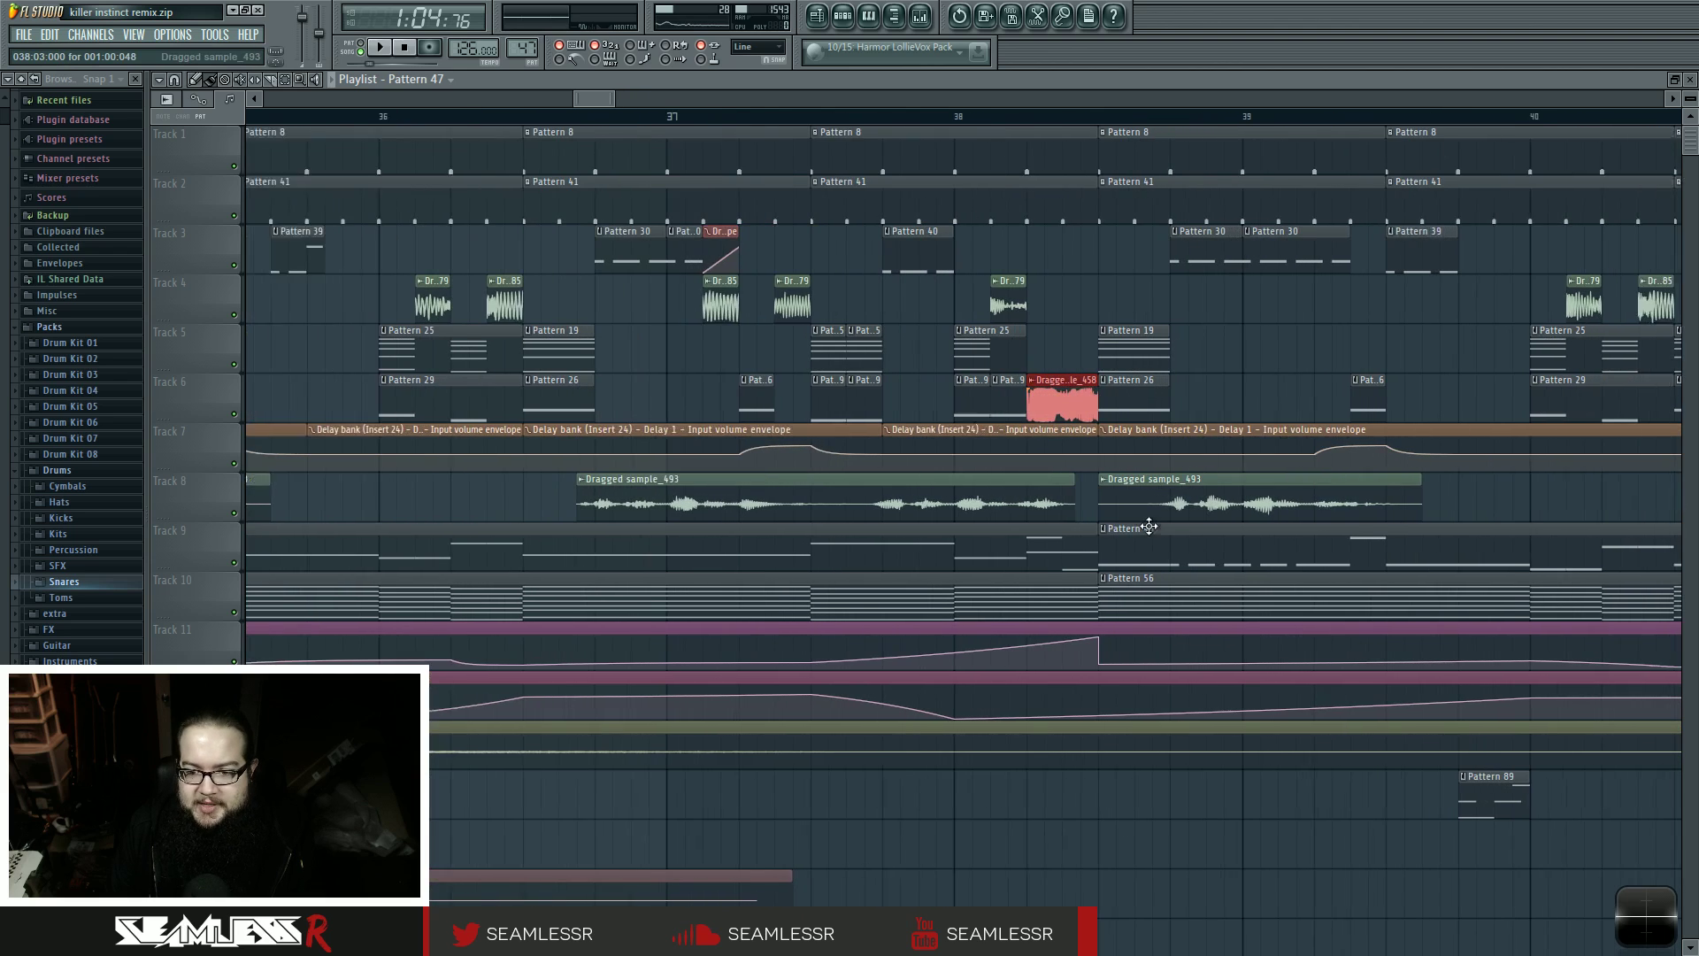
{"action": "left_click", "coordinate": [1020, 117]}
{"action": "key", "text": "space"}
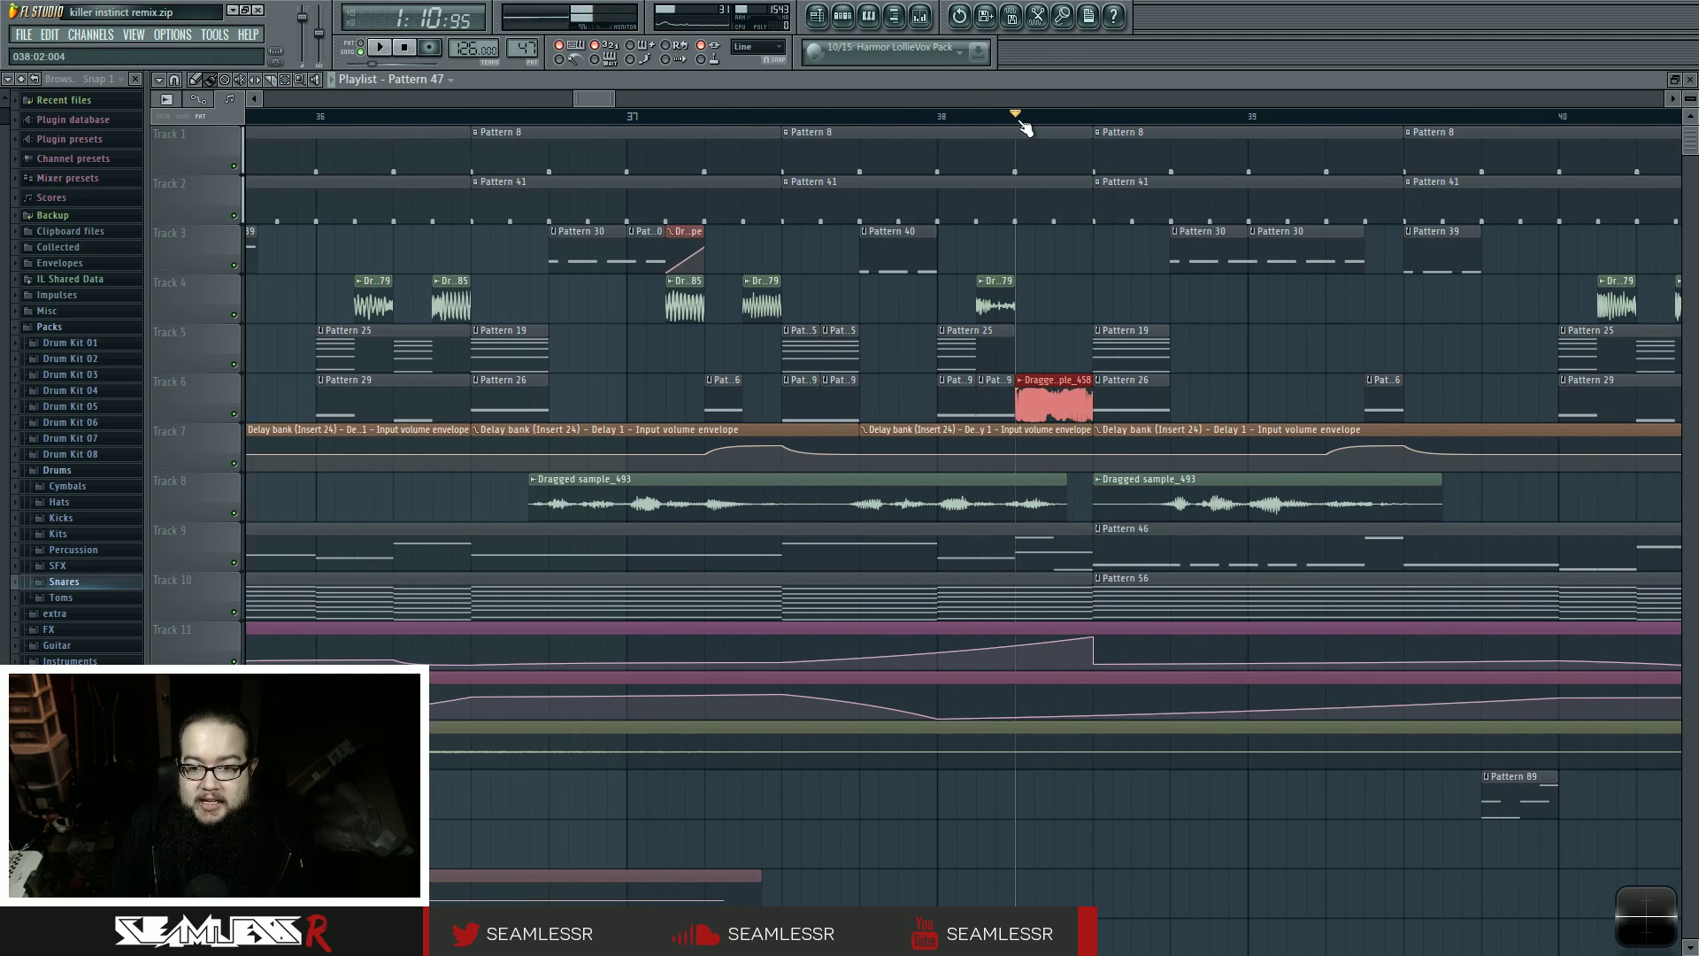
{"action": "key", "text": "space"}
{"action": "scroll", "coordinate": [1046, 570], "scroll_direction": "down", "scroll_amount": 3, "text": "ctrl"}
{"action": "scroll", "coordinate": [1046, 570], "scroll_direction": "down", "scroll_amount": 2, "text": "ctrl"}
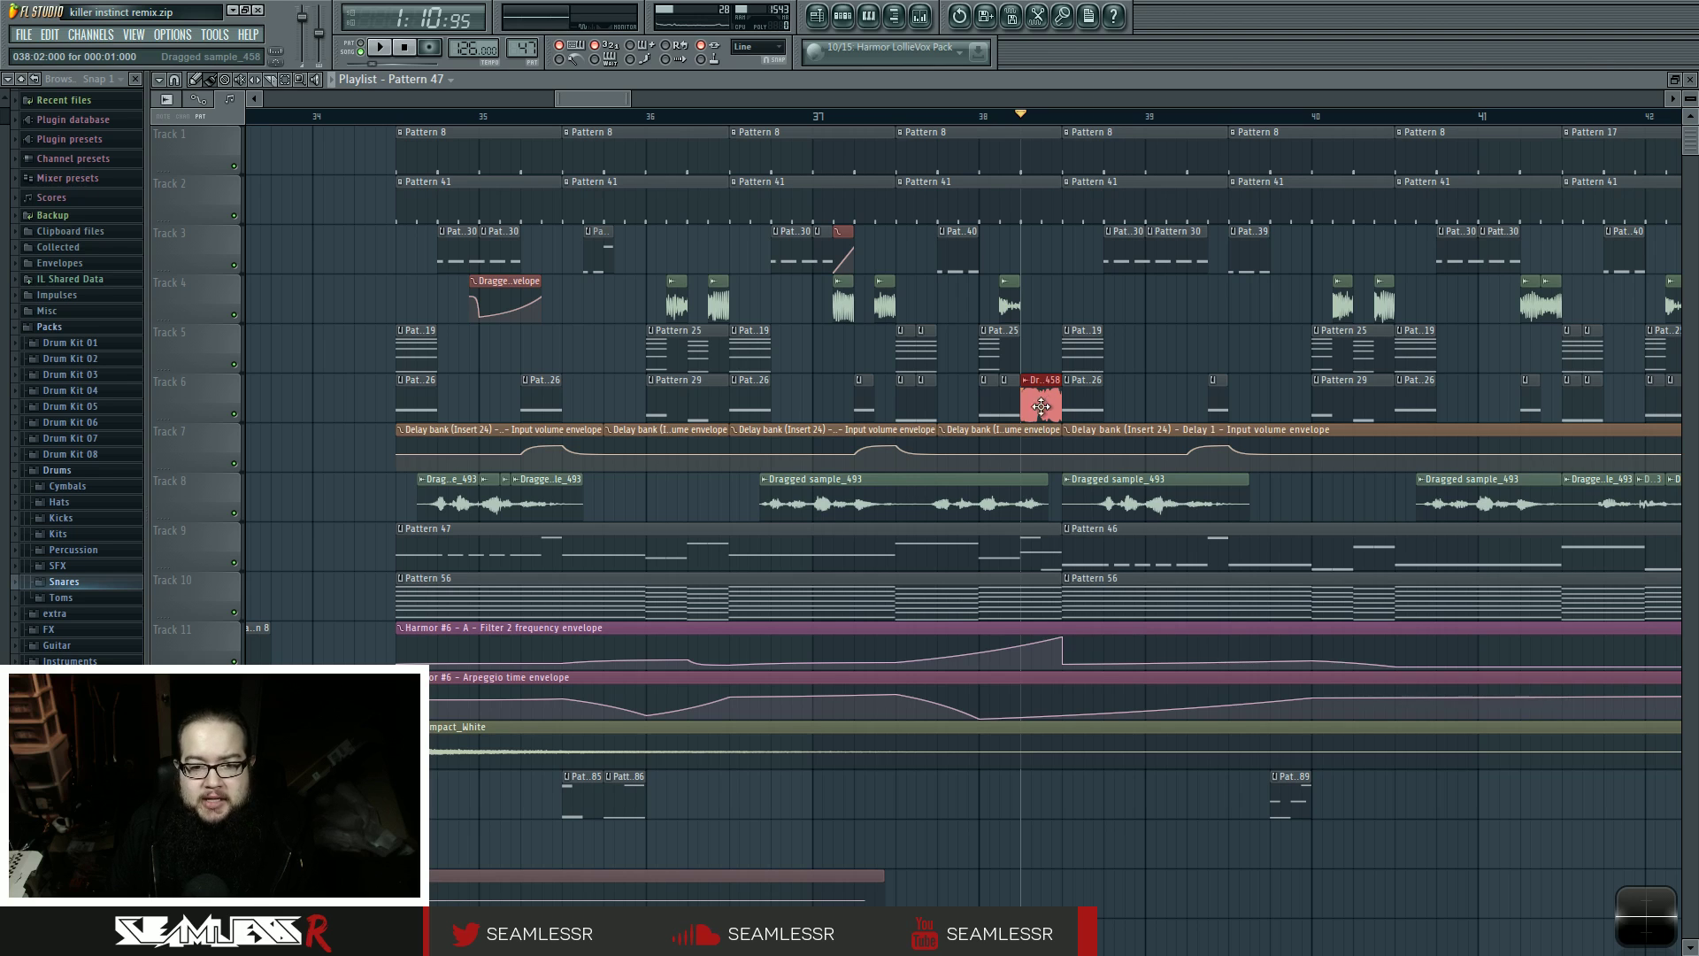
- Highlight the short audio clips on Track 4 between about bars 41 and 46 of the drop
{"action": "scroll", "coordinate": [937, 503], "scroll_direction": "right", "scroll_amount": 5}
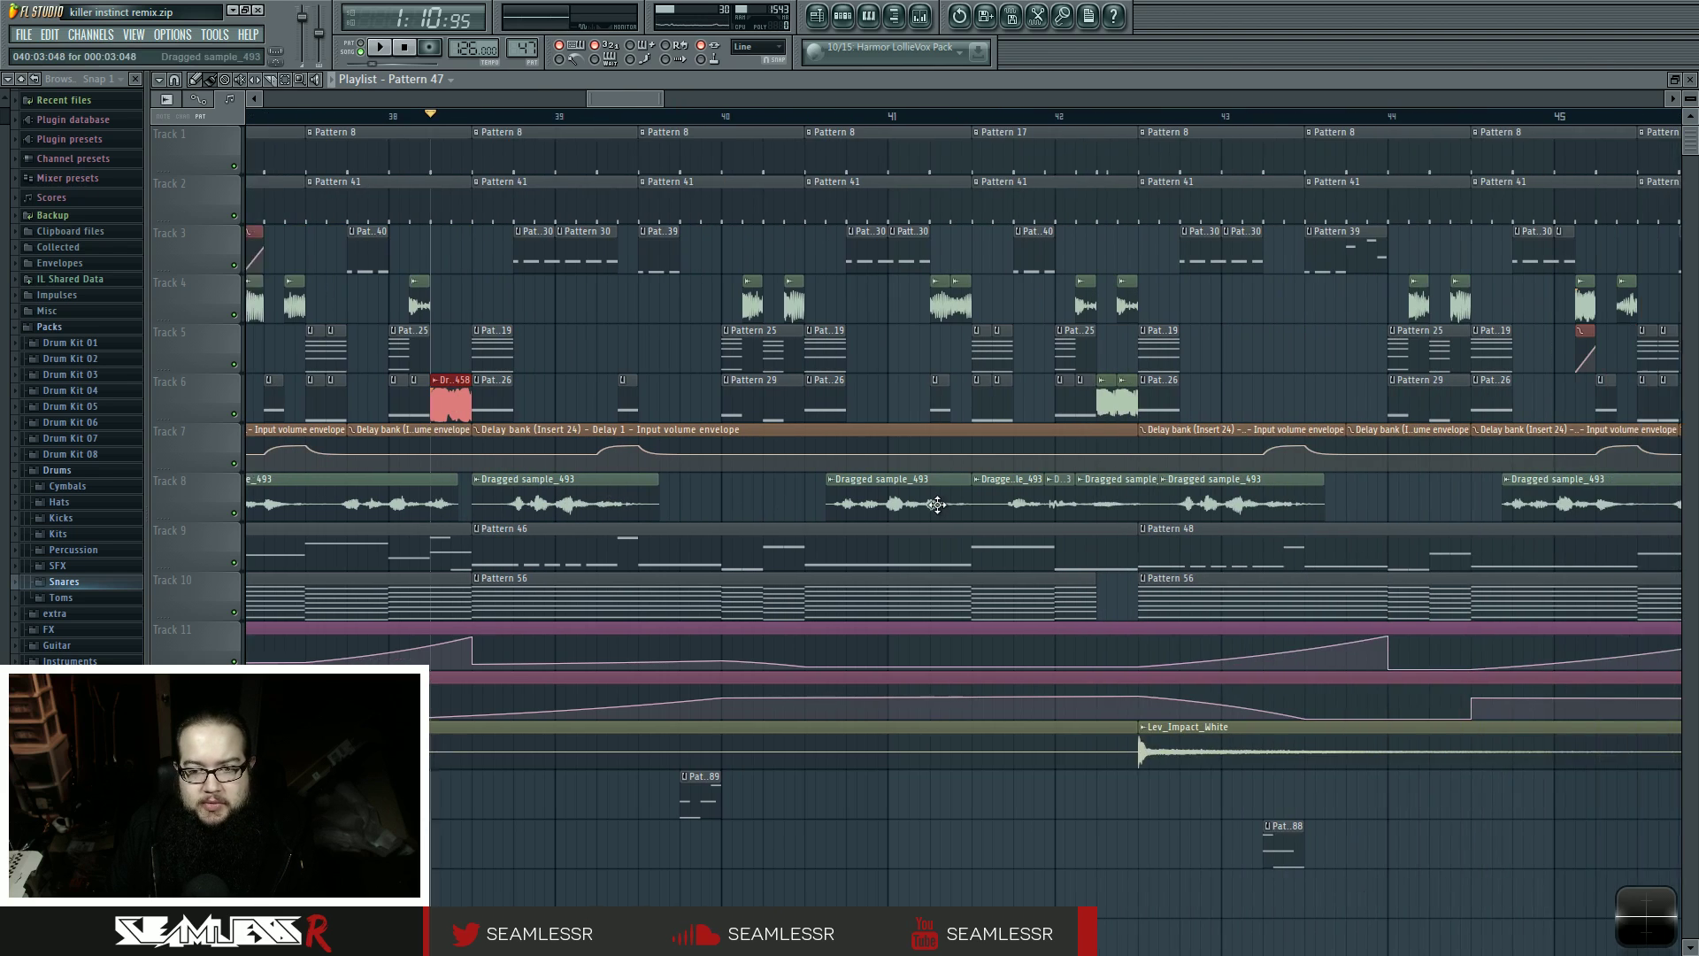
{"action": "left_click", "coordinate": [935, 306]}
{"action": "scroll", "coordinate": [577, 544], "scroll_direction": "right", "scroll_amount": 4}
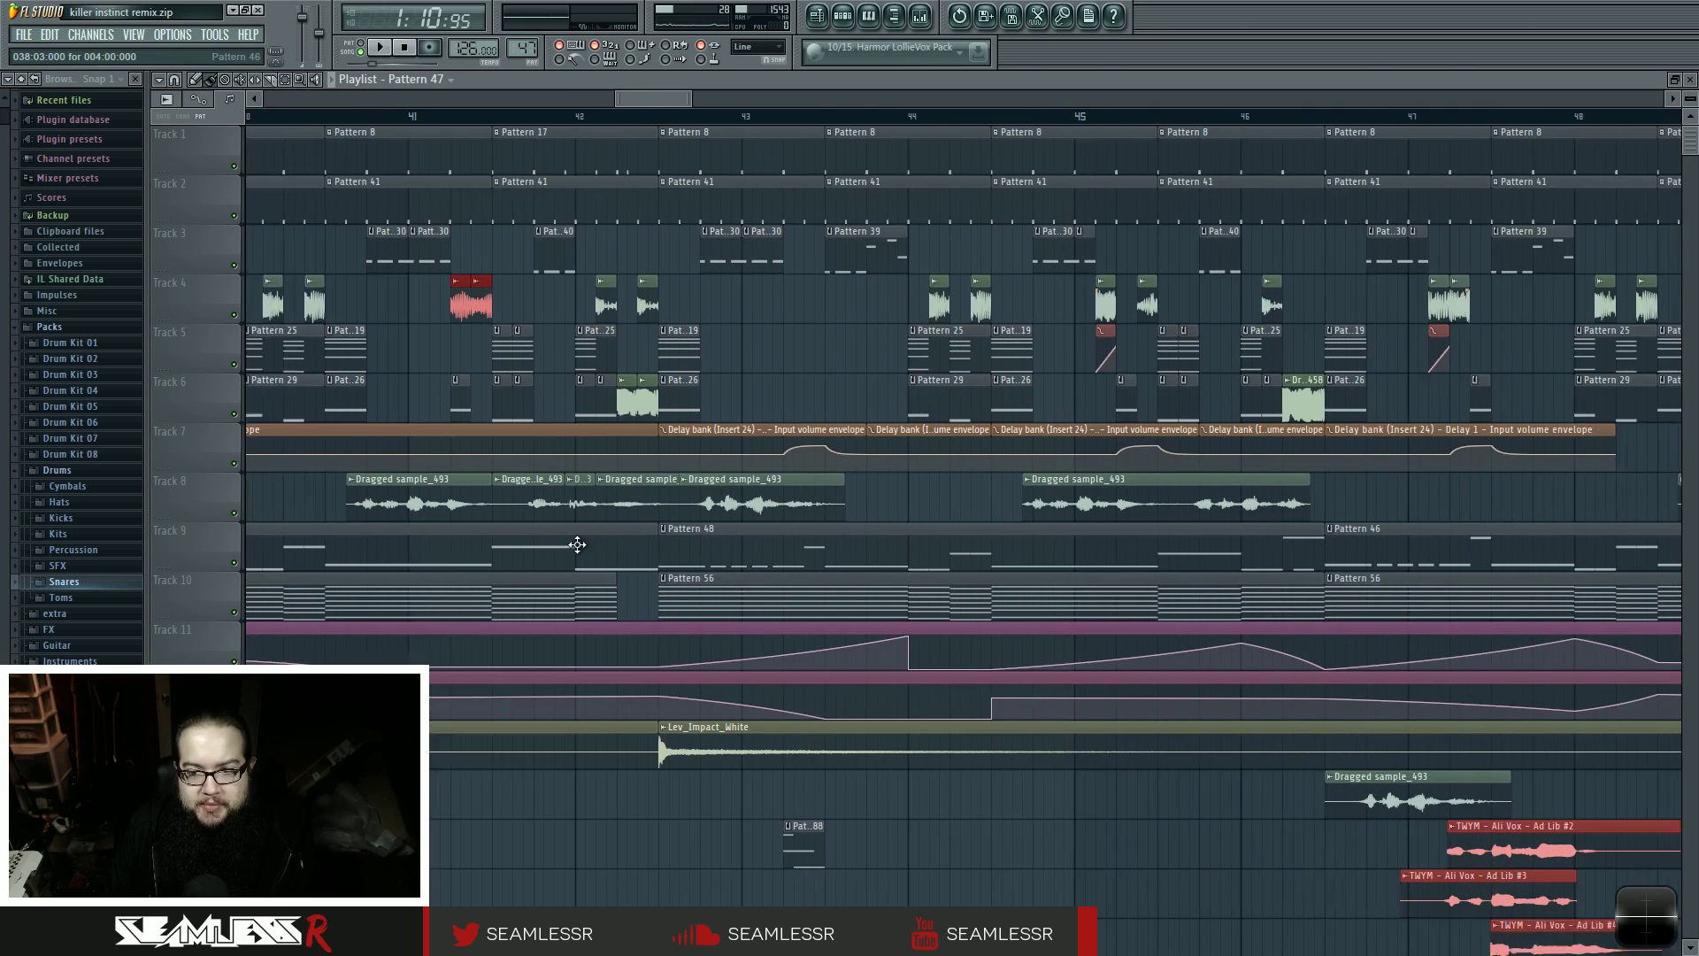
{"action": "scroll", "coordinate": [577, 544], "scroll_direction": "right", "scroll_amount": 1}
{"action": "left_click_drag", "start_coordinate": [870, 301], "coordinate": [1071, 305]}
{"action": "left_click_drag", "start_coordinate": [1224, 301], "coordinate": [936, 305]}
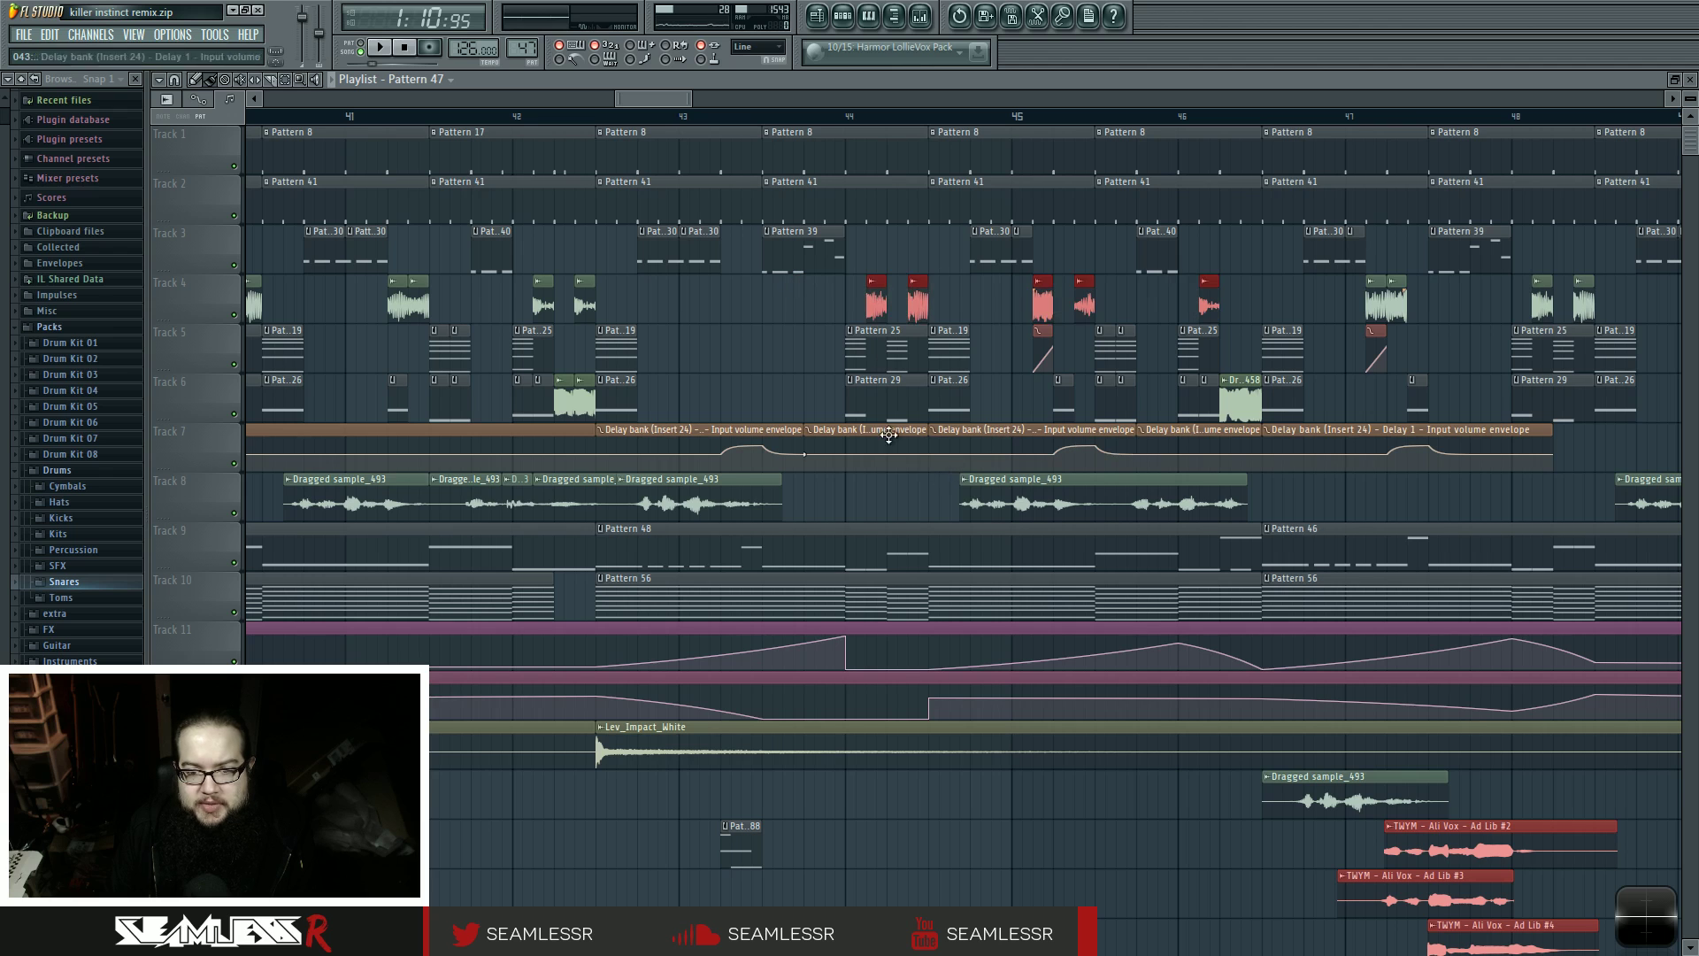
- Set the song position back to the start of the drop, where Pattern 47 begins
{"action": "scroll", "coordinate": [1189, 399], "scroll_direction": "left", "scroll_amount": 4}
{"action": "scroll", "coordinate": [1188, 400], "scroll_direction": "left", "scroll_amount": 6}
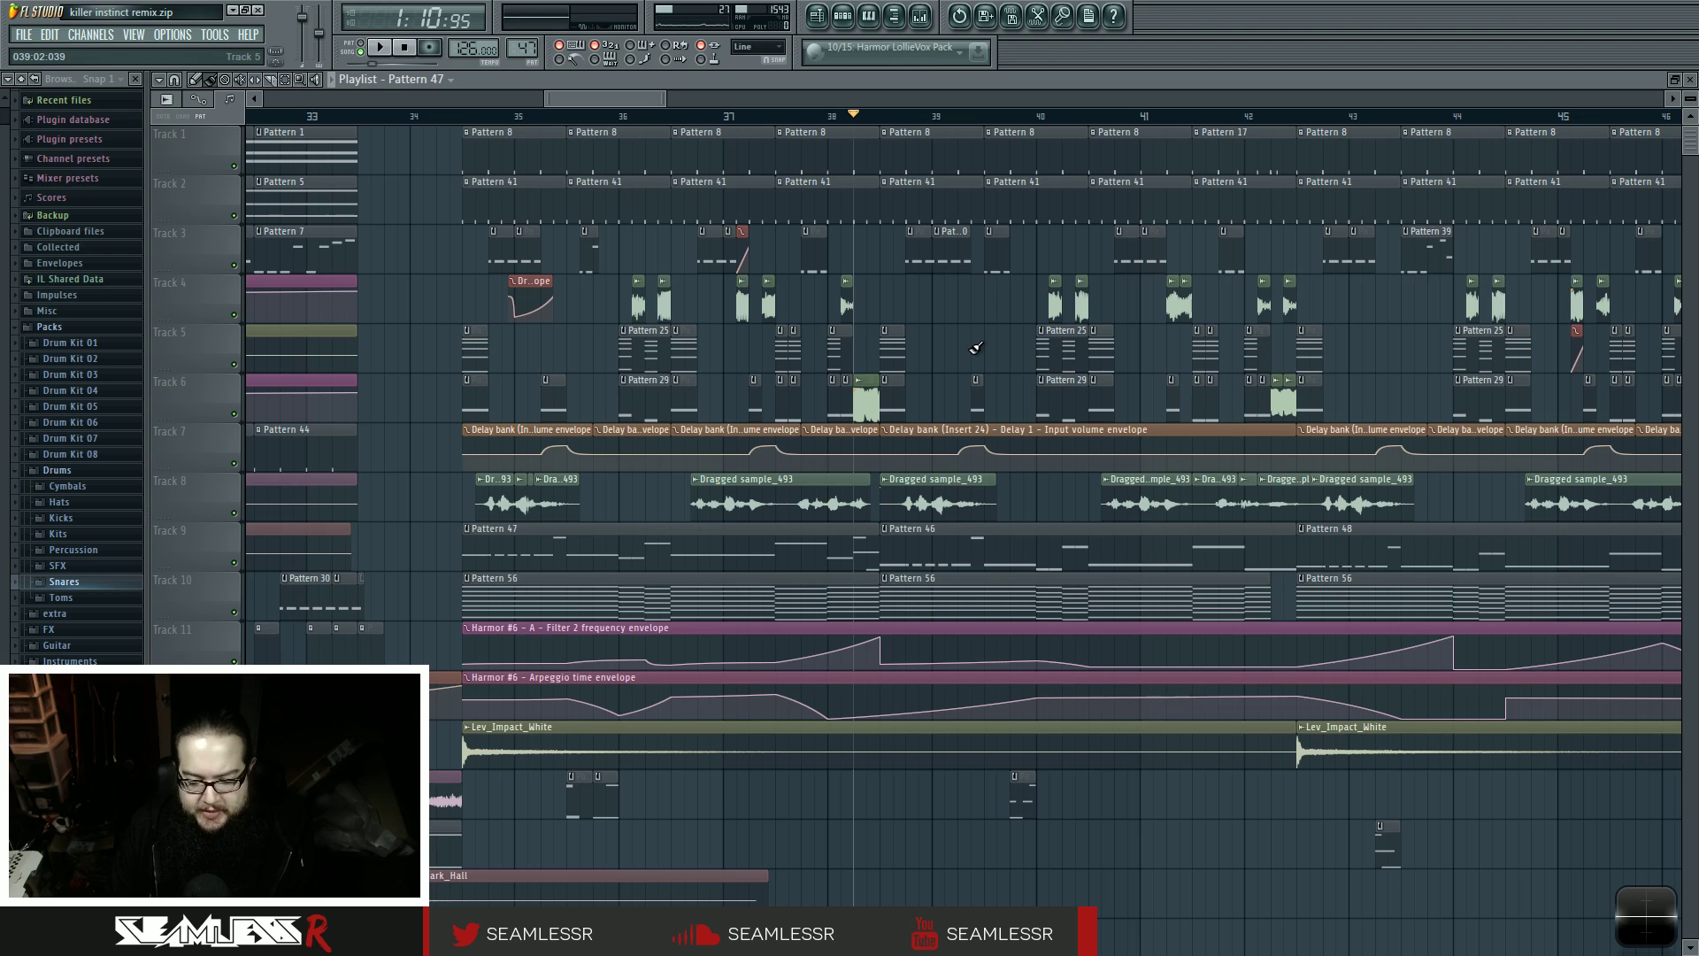
{"action": "scroll", "coordinate": [976, 347], "scroll_direction": "left", "scroll_amount": 5}
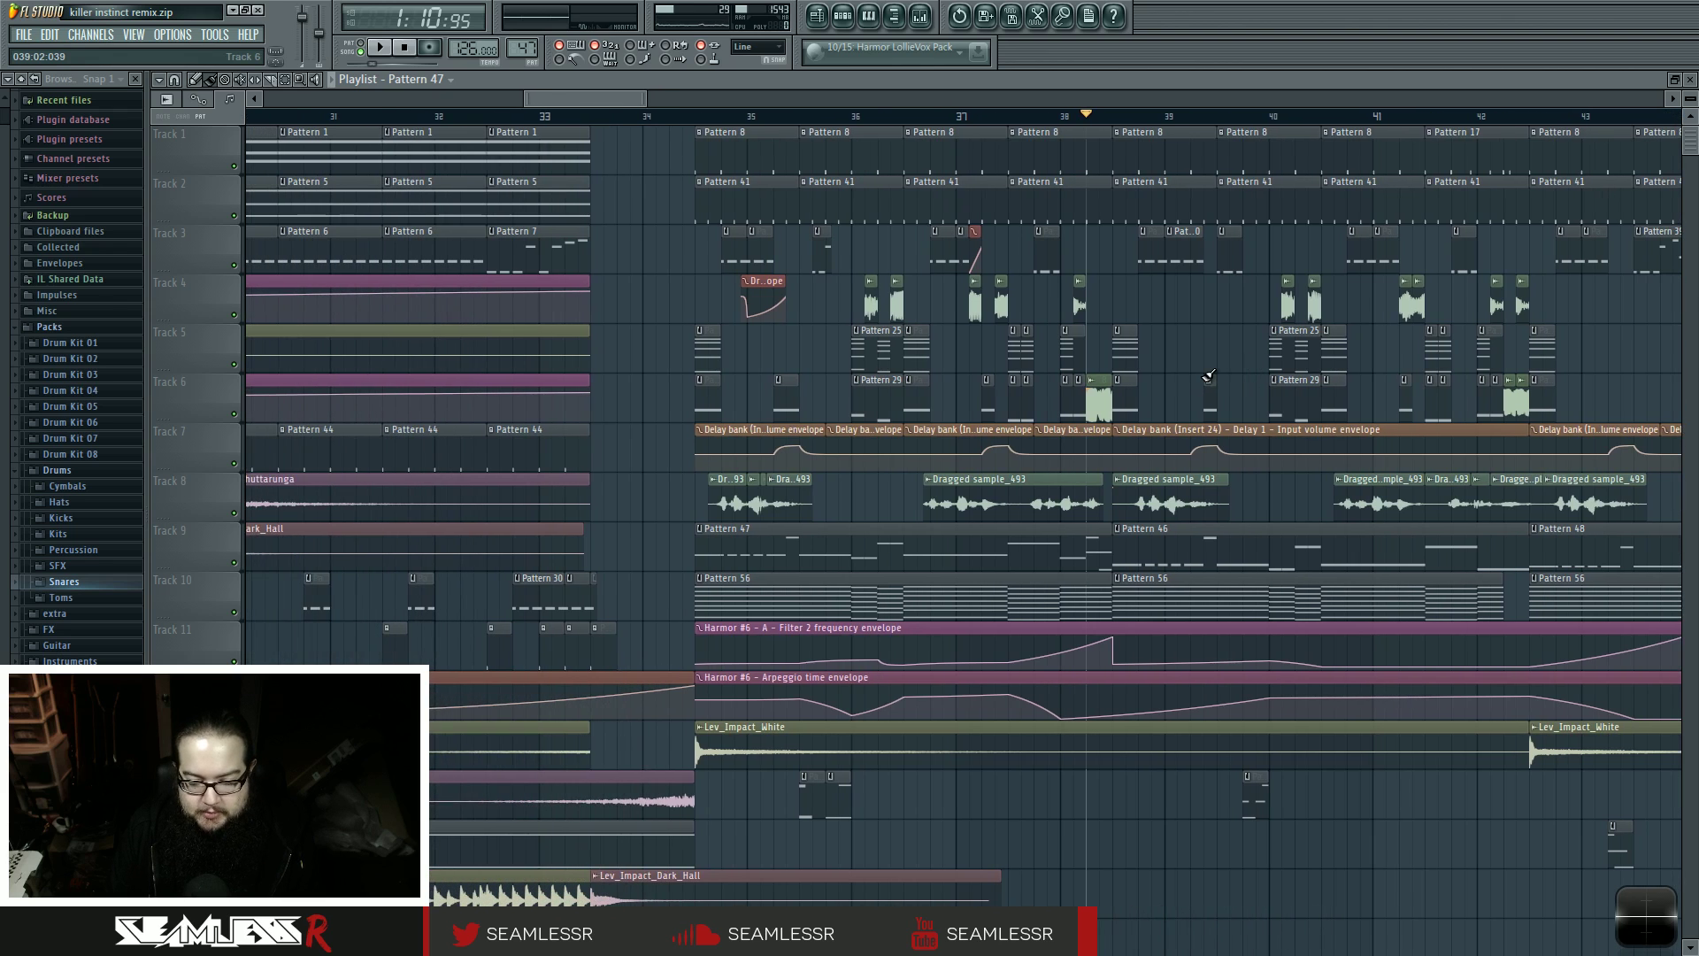
{"action": "scroll", "coordinate": [1150, 407], "scroll_direction": "left", "scroll_amount": 3}
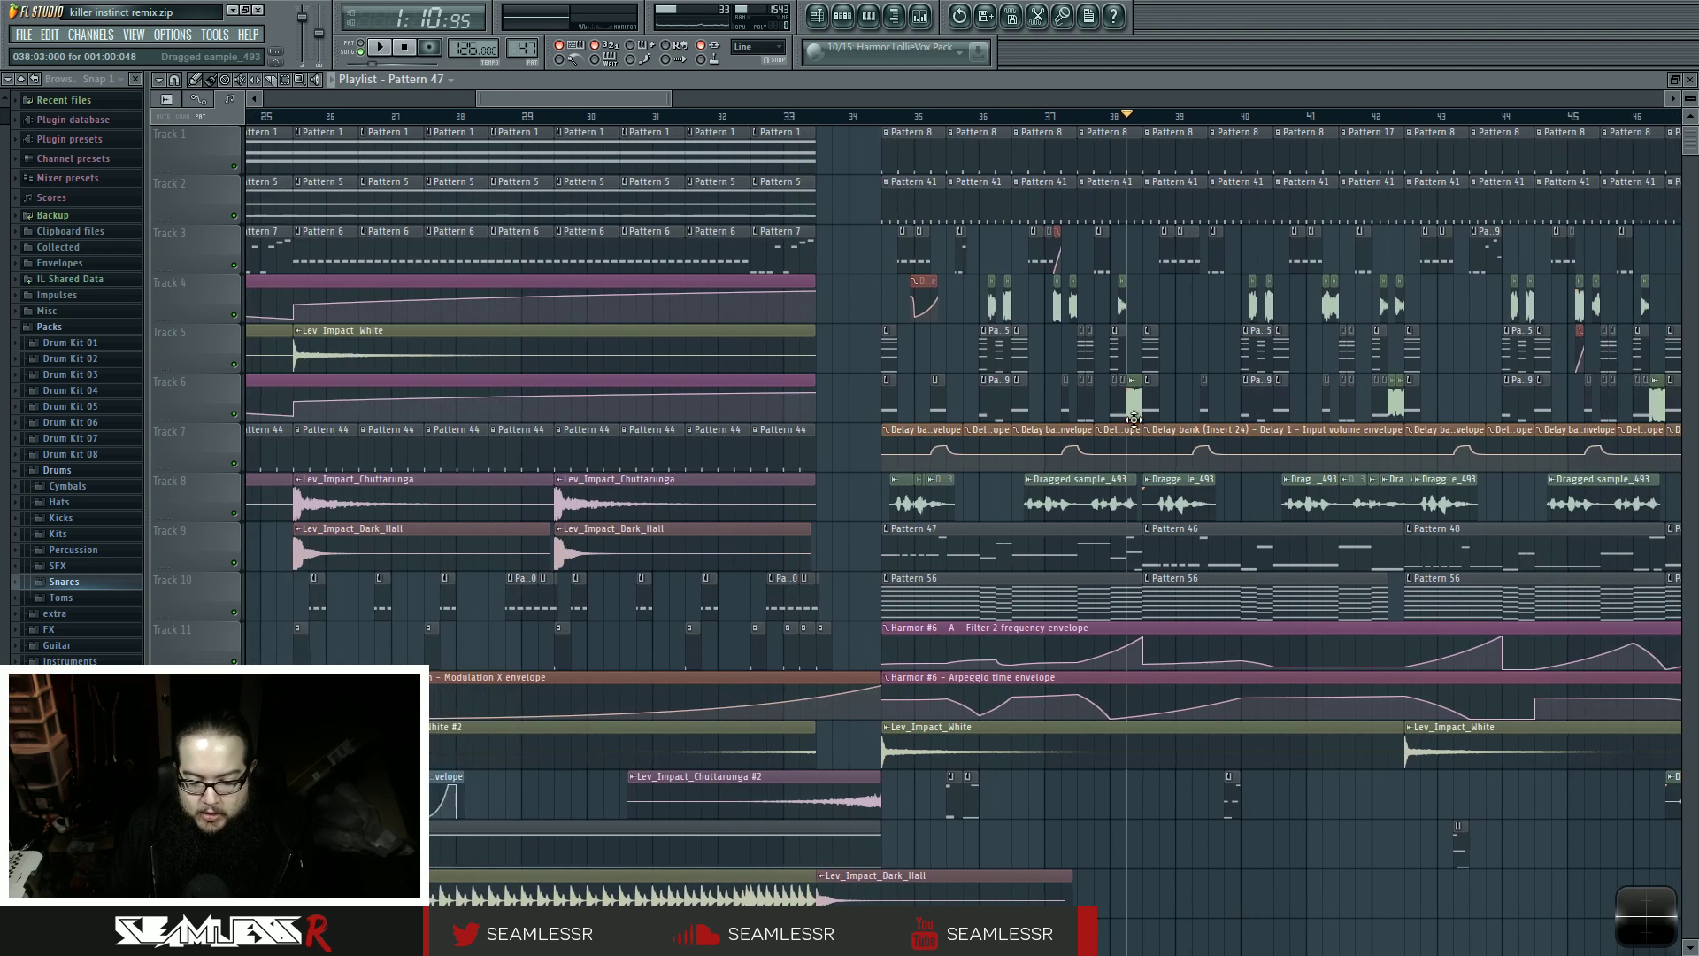
{"action": "scroll", "coordinate": [1100, 436], "scroll_direction": "left", "scroll_amount": 1}
{"action": "scroll", "coordinate": [1105, 440], "scroll_direction": "right", "scroll_amount": 1}
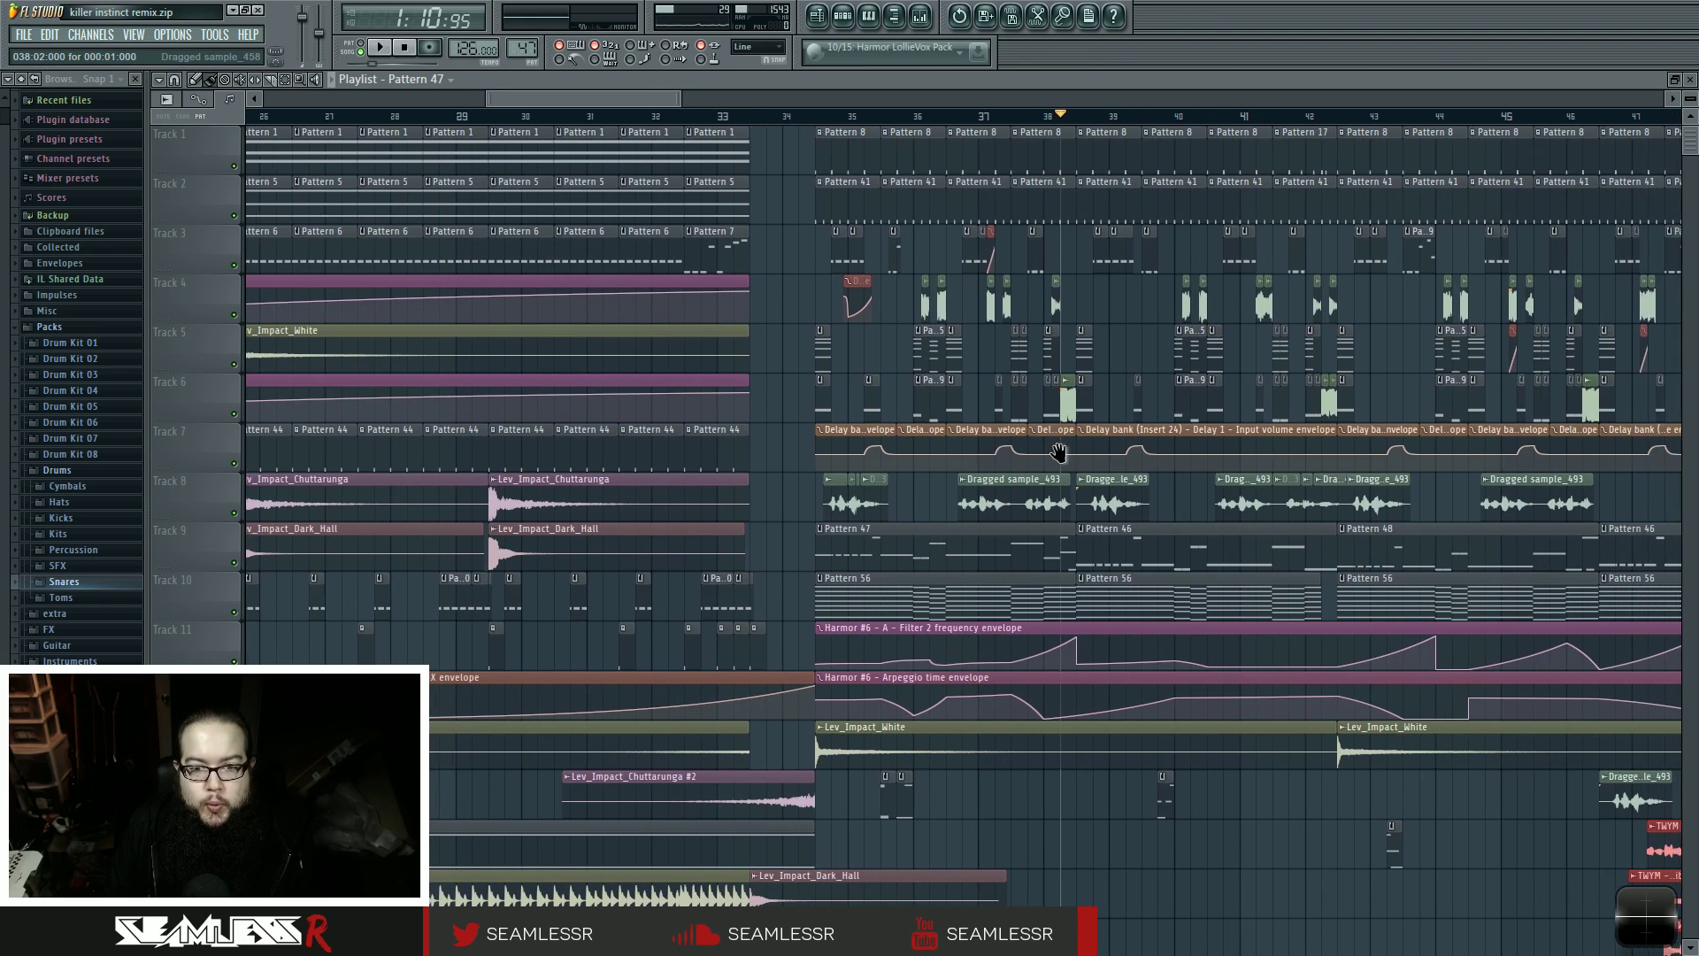
{"action": "left_click", "coordinate": [810, 121]}
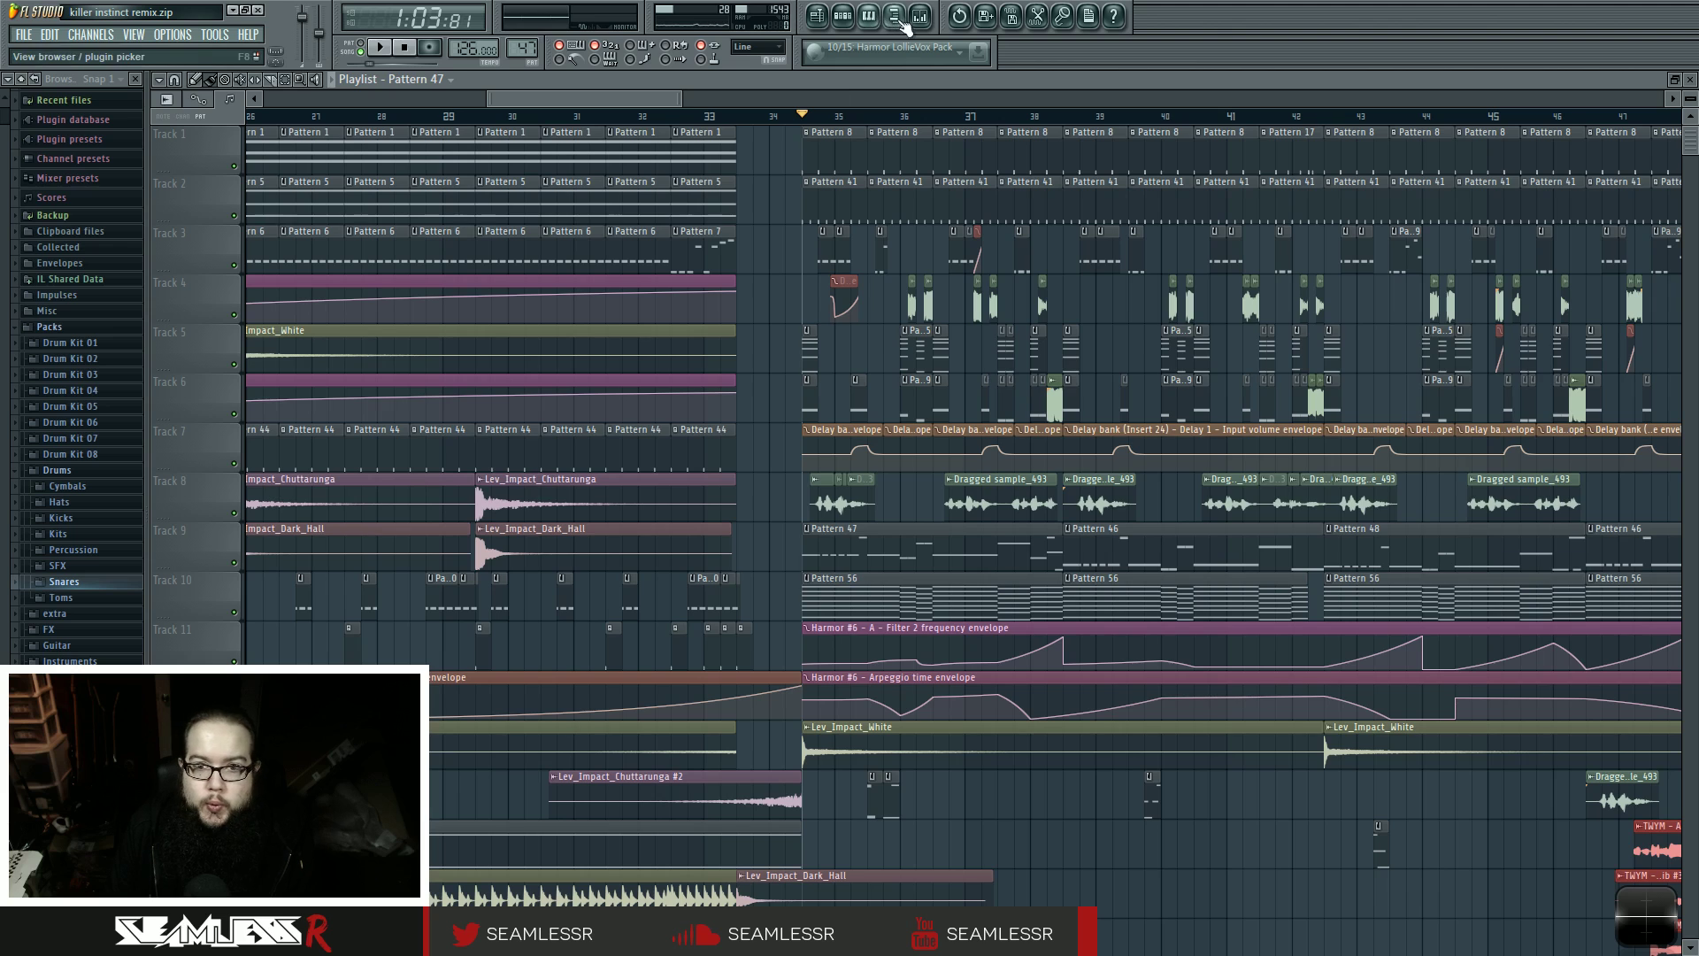
- Show the mixer, open the sub track's Fruity Limiter beside it, and play the drop to watch its compression
{"action": "left_click", "coordinate": [919, 15]}
{"action": "left_click", "coordinate": [1544, 373]}
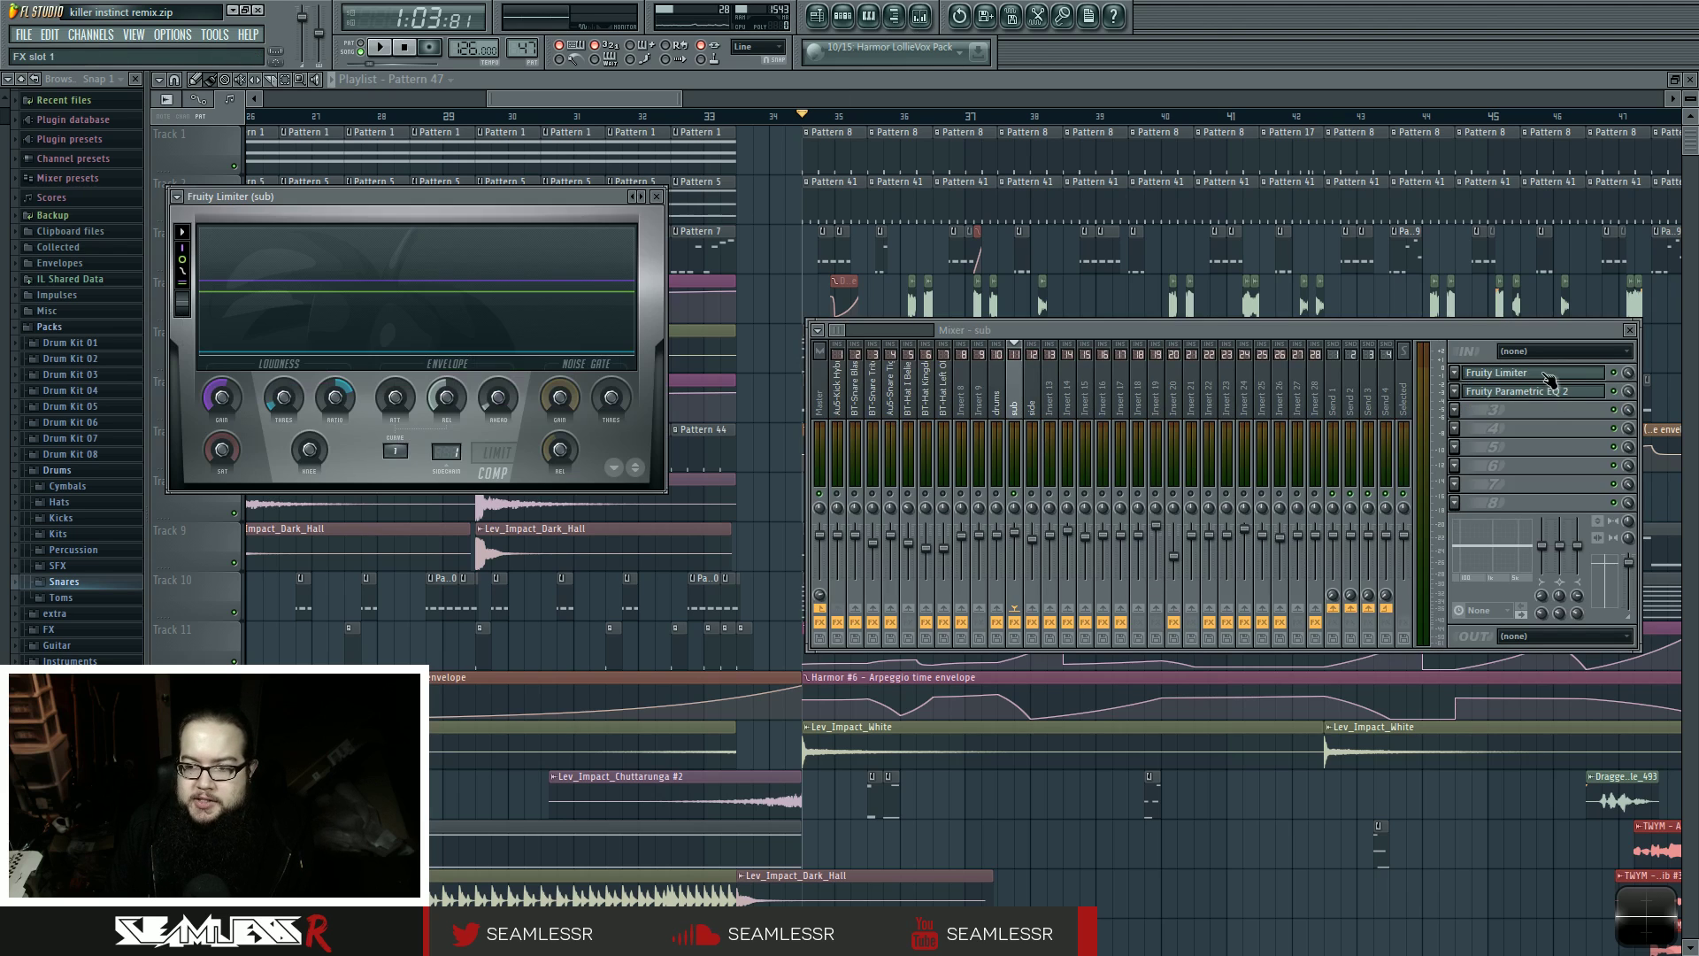
{"action": "left_click_drag", "start_coordinate": [533, 195], "coordinate": [612, 163]}
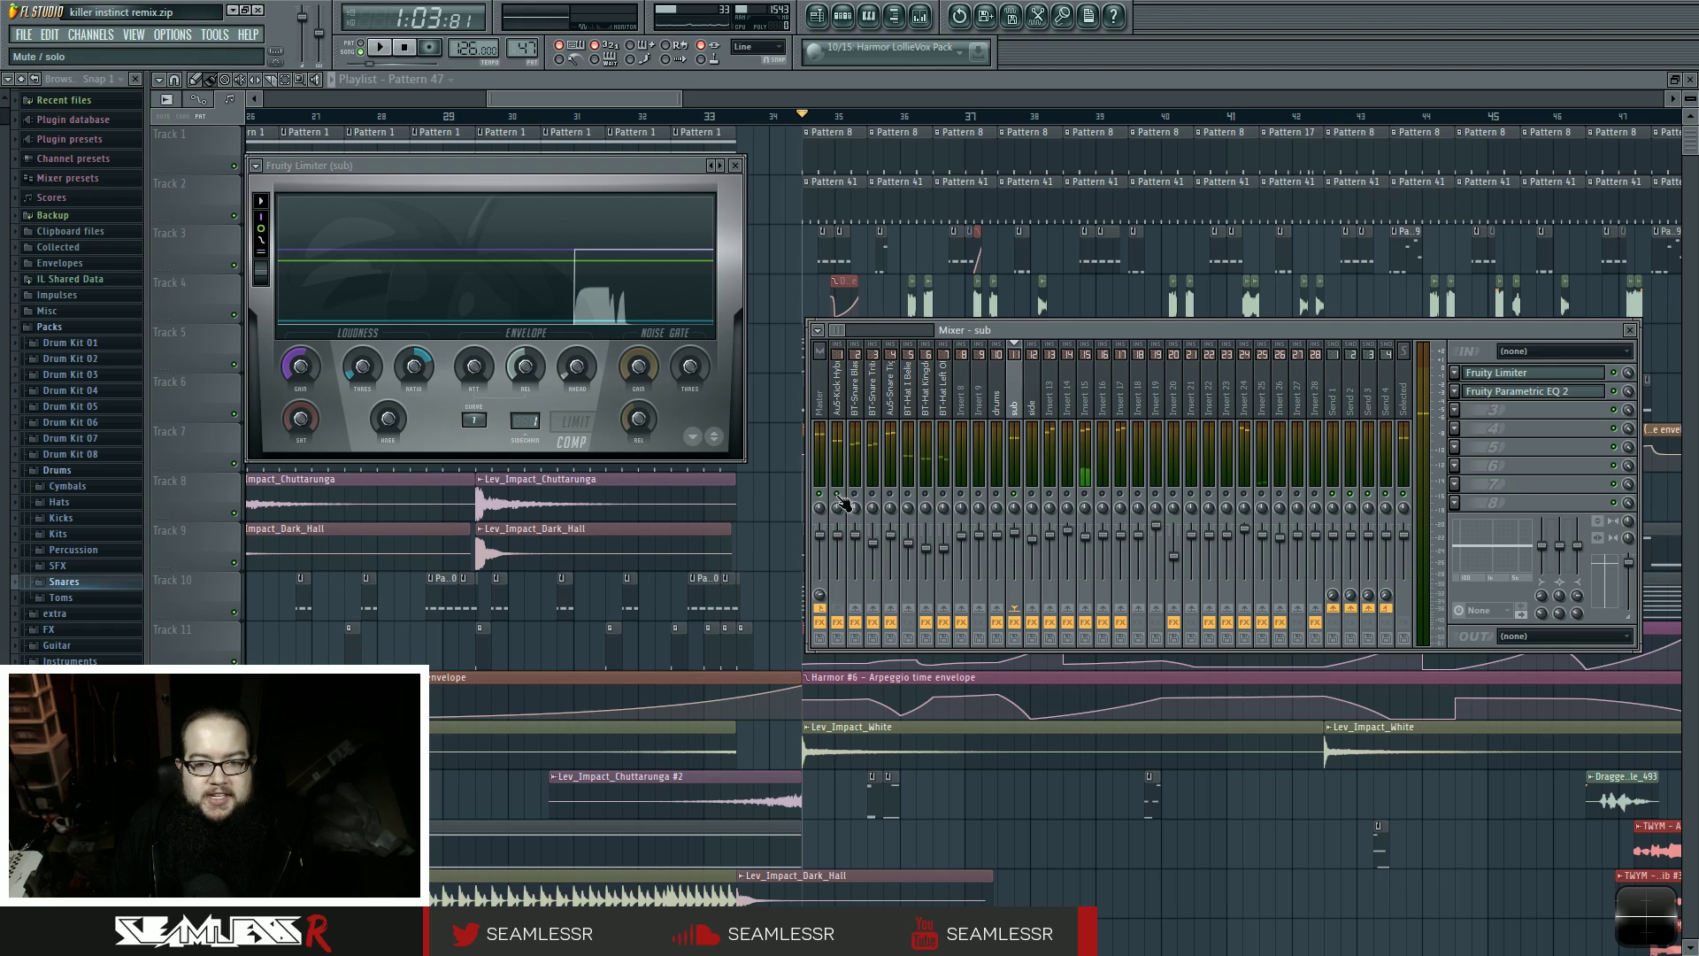
{"action": "key", "text": "space"}
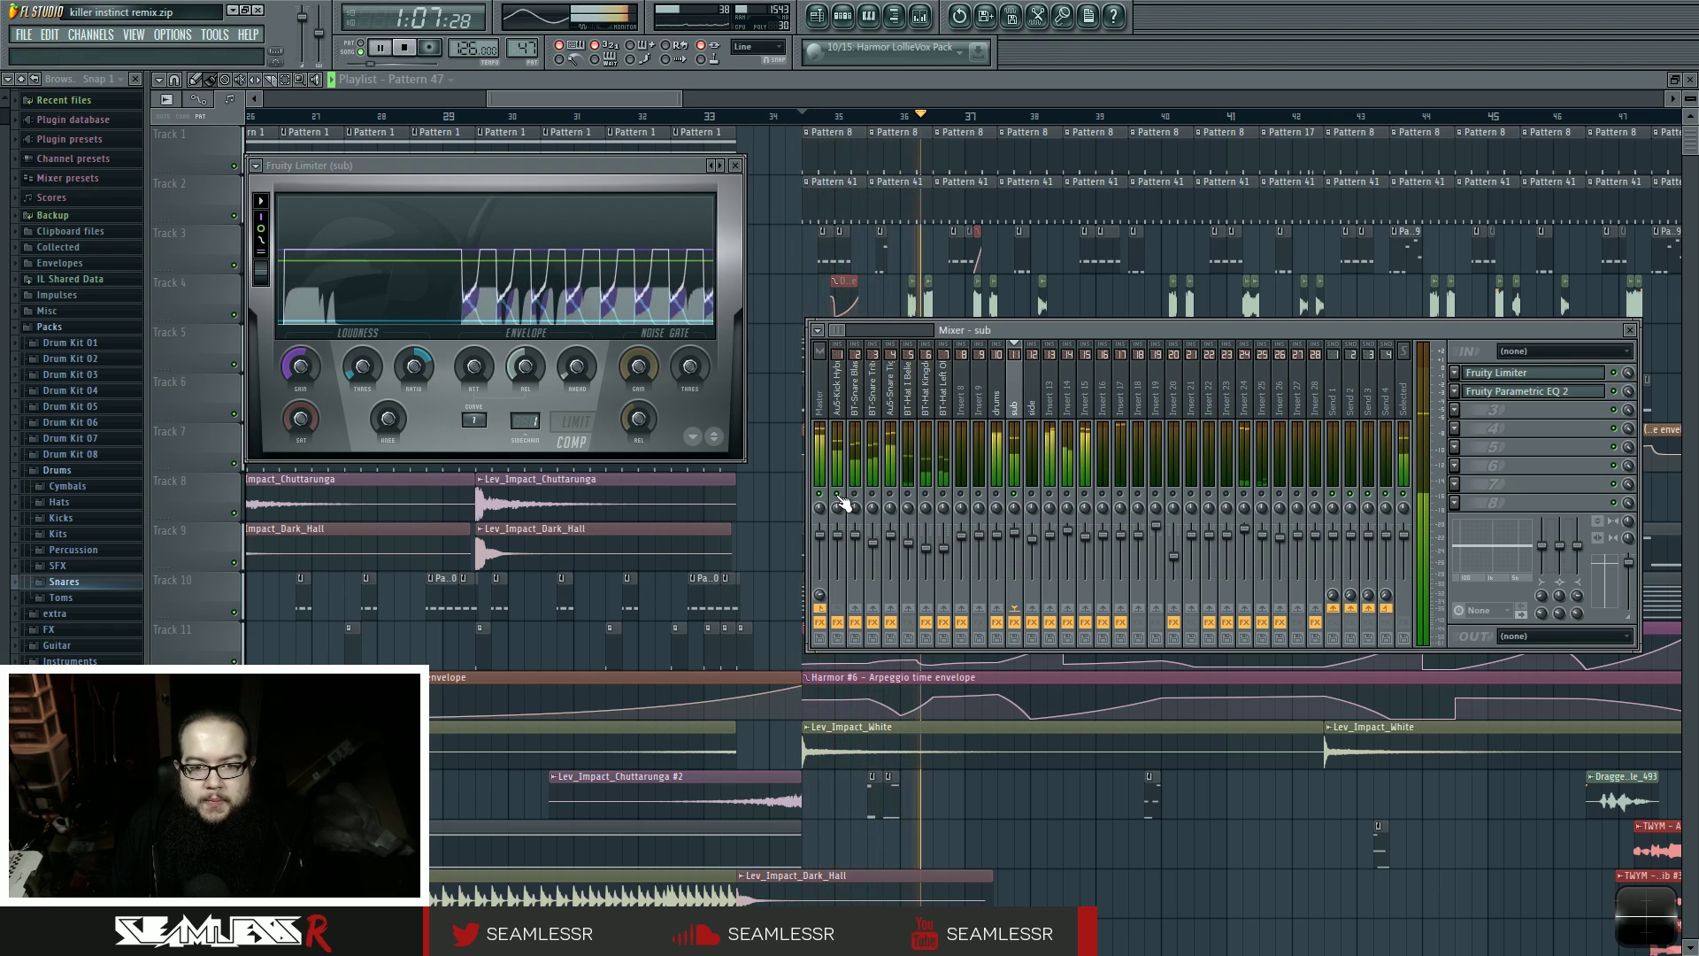
{"action": "key", "text": "space"}
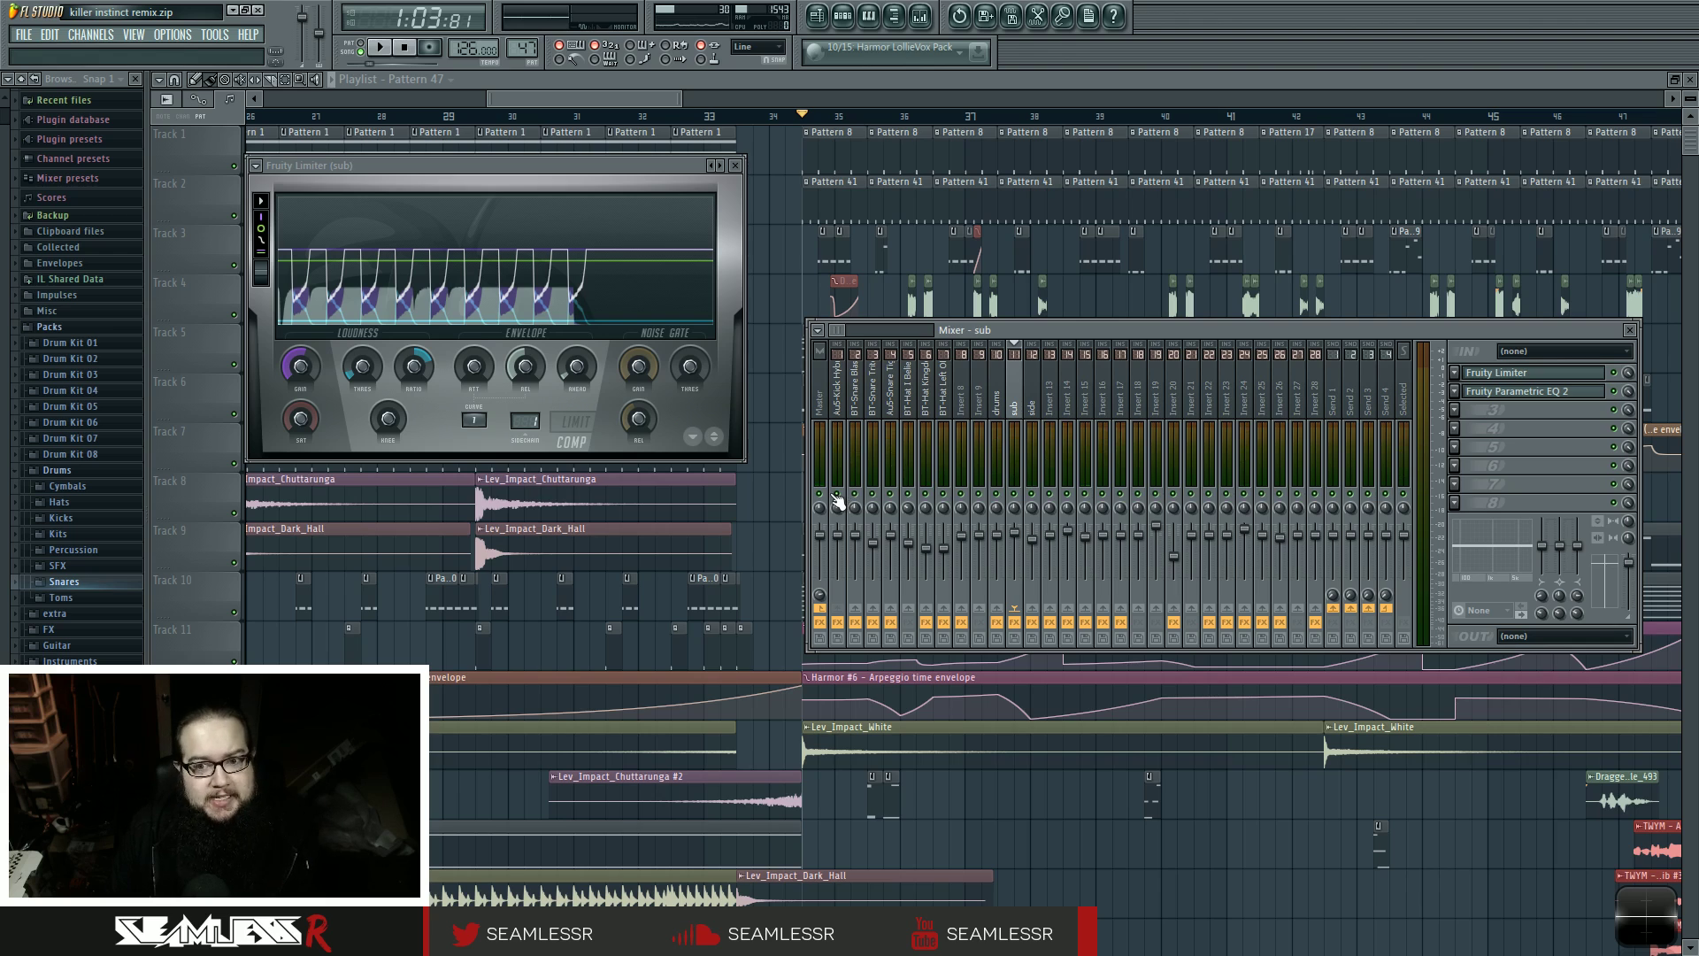
- Review the effects on the side and drums tracks and across Insert 13 to Insert 27
{"action": "left_click", "coordinate": [1032, 414]}
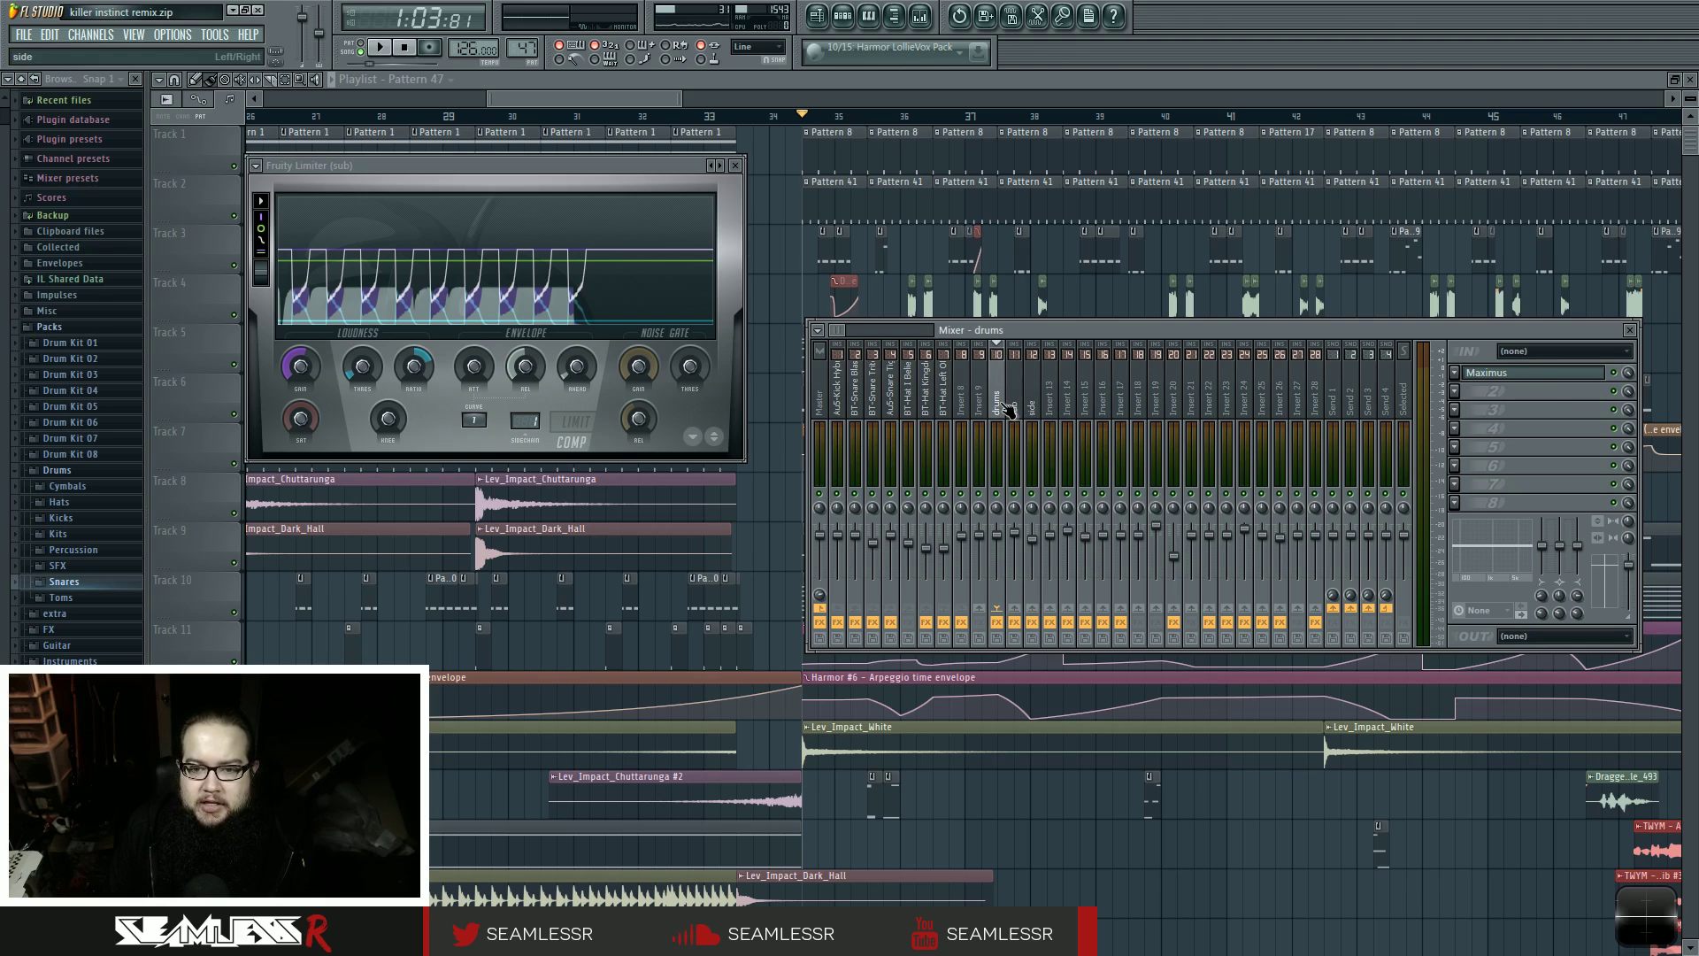
{"action": "left_click", "coordinate": [1002, 412]}
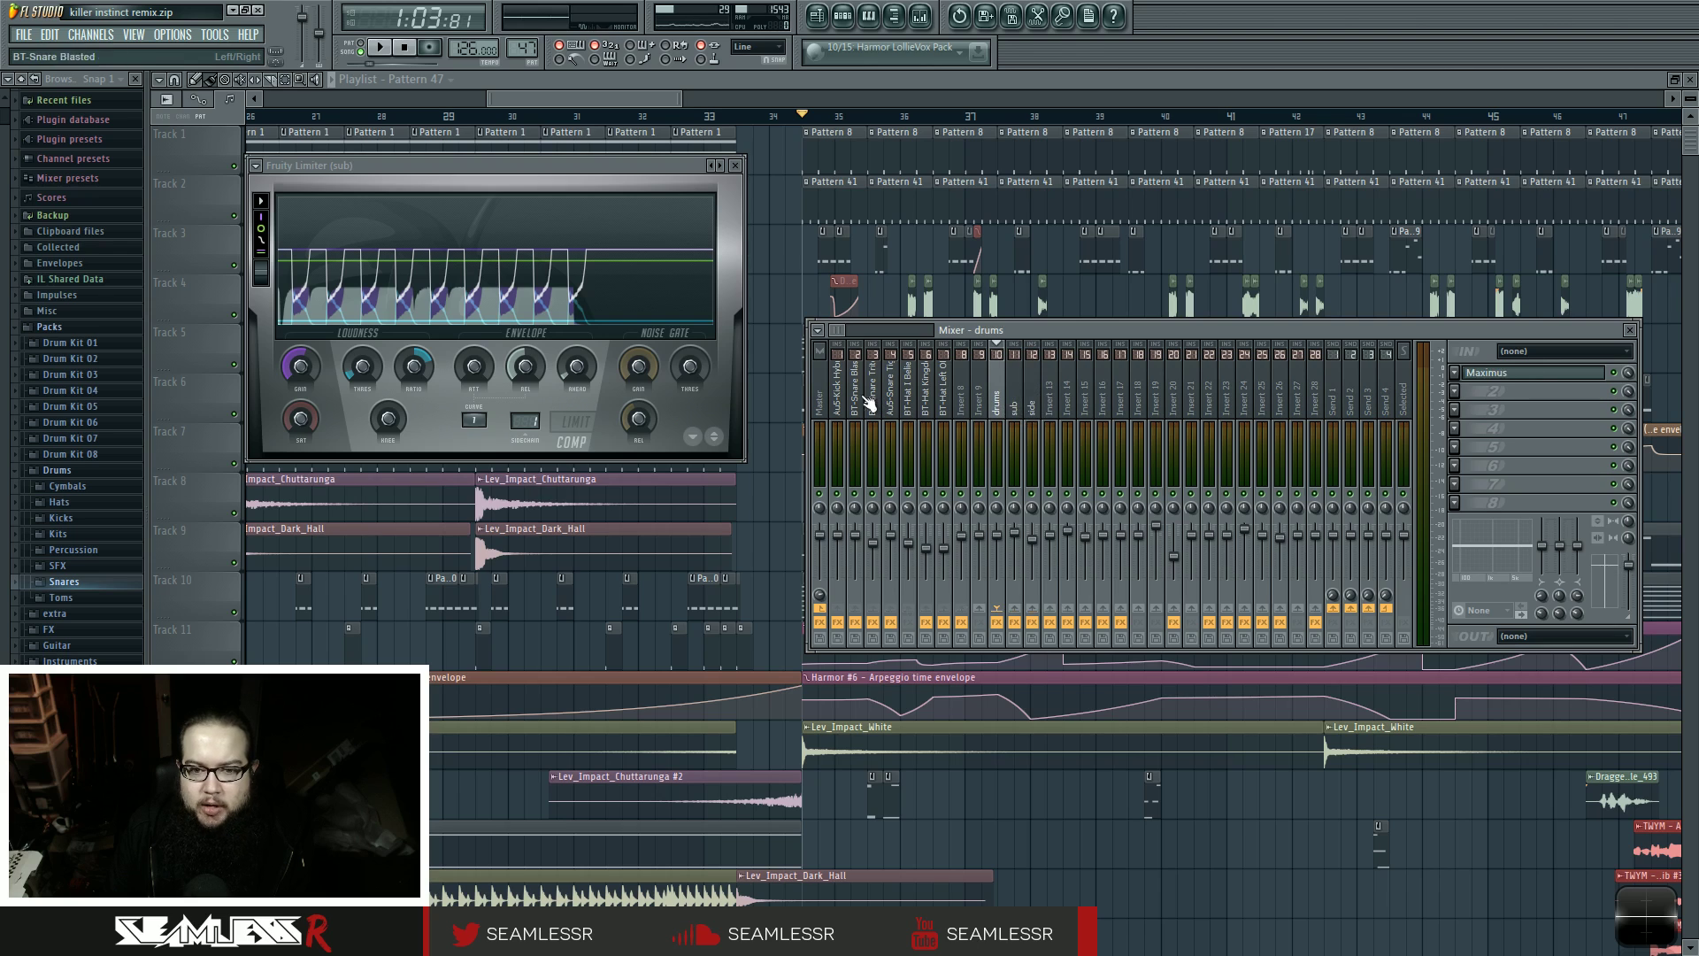
{"action": "left_click", "coordinate": [1062, 405]}
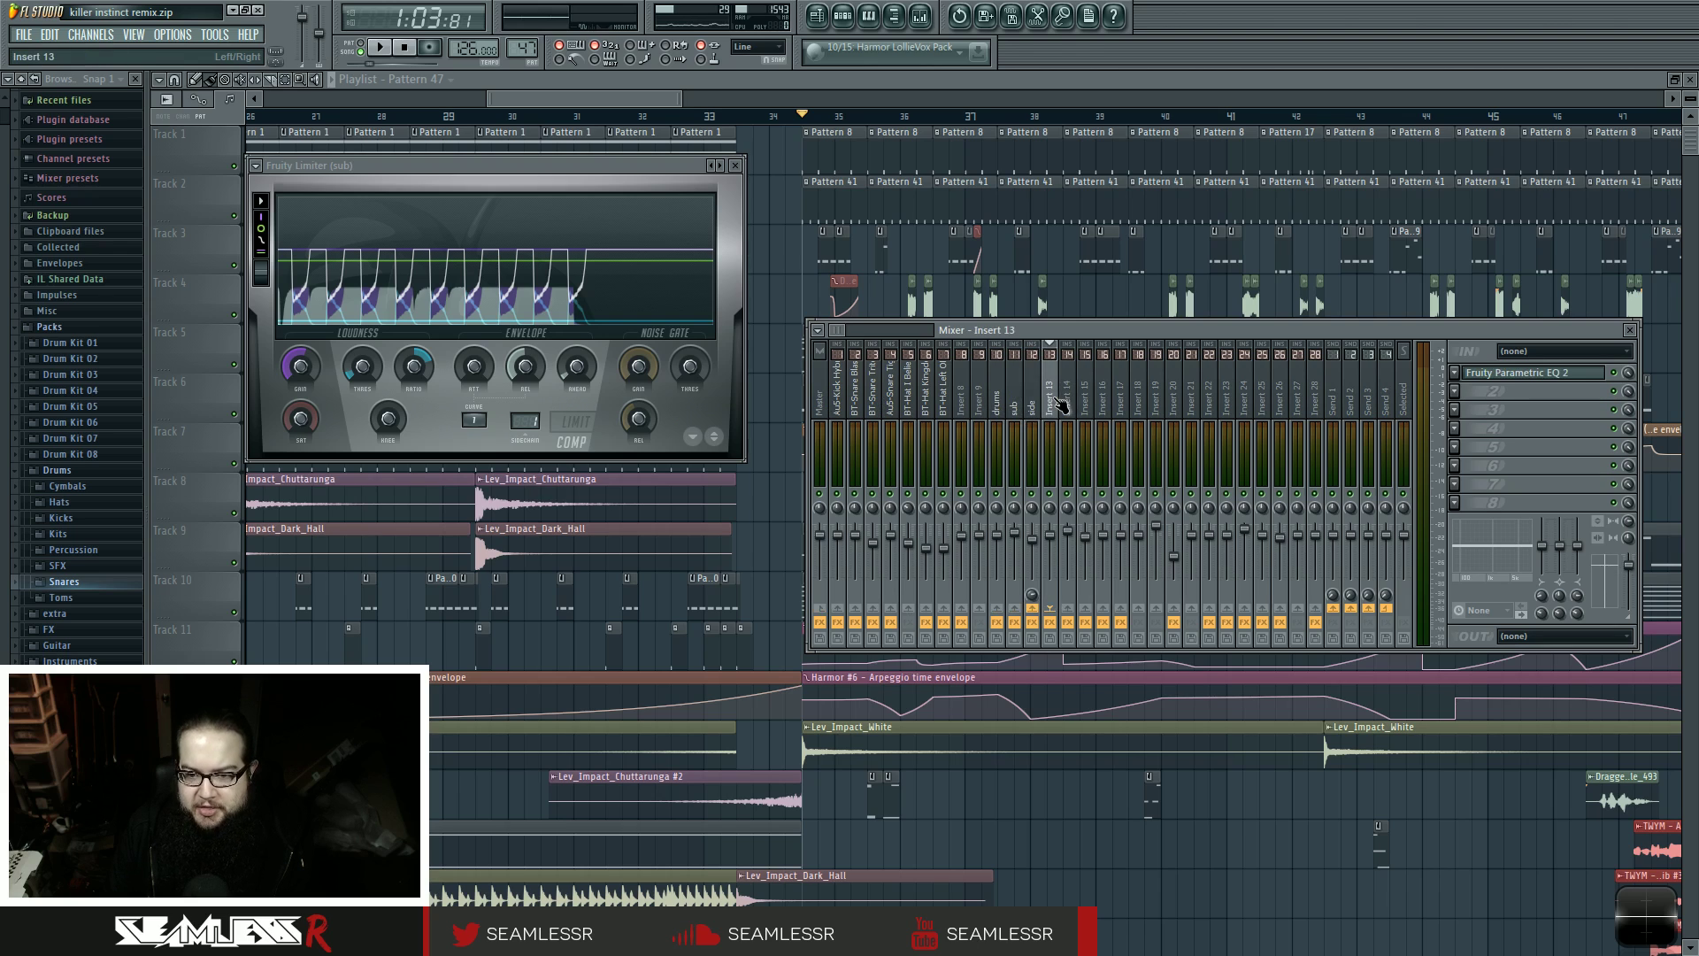
{"action": "left_click_drag", "start_coordinate": [1062, 405], "coordinate": [1303, 436]}
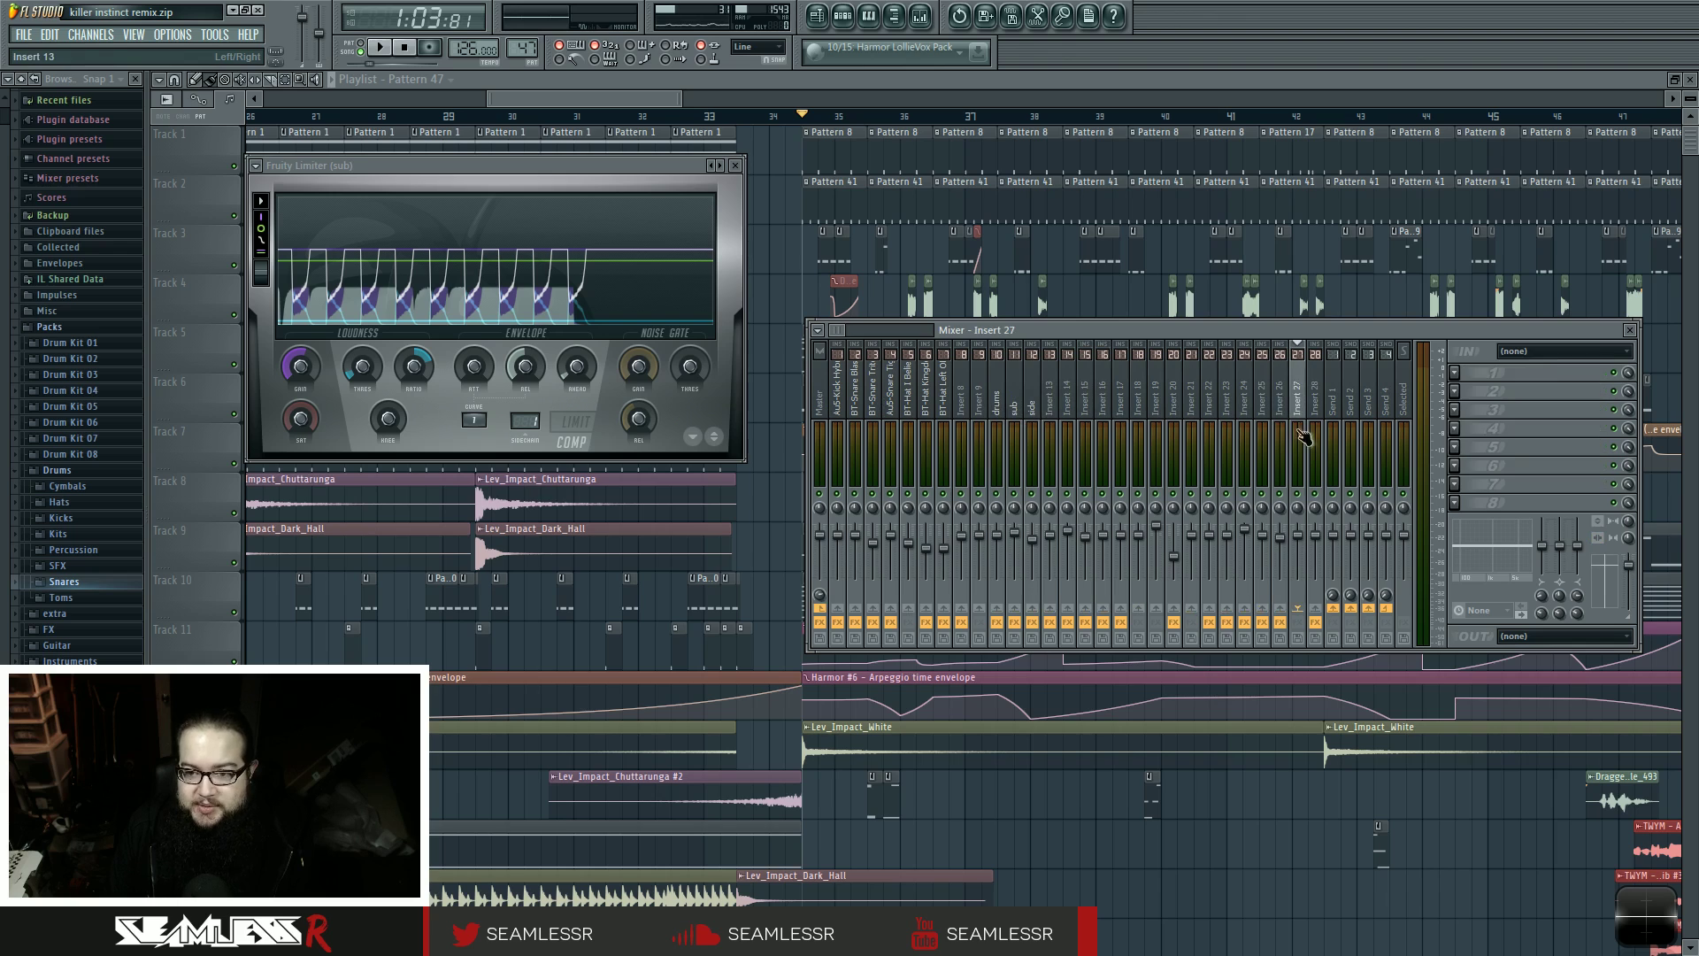
- Close the sub track's Fruity Limiter, widen the mixer to show more insert tracks, and move it higher over the playlist
{"action": "left_click", "coordinate": [741, 167]}
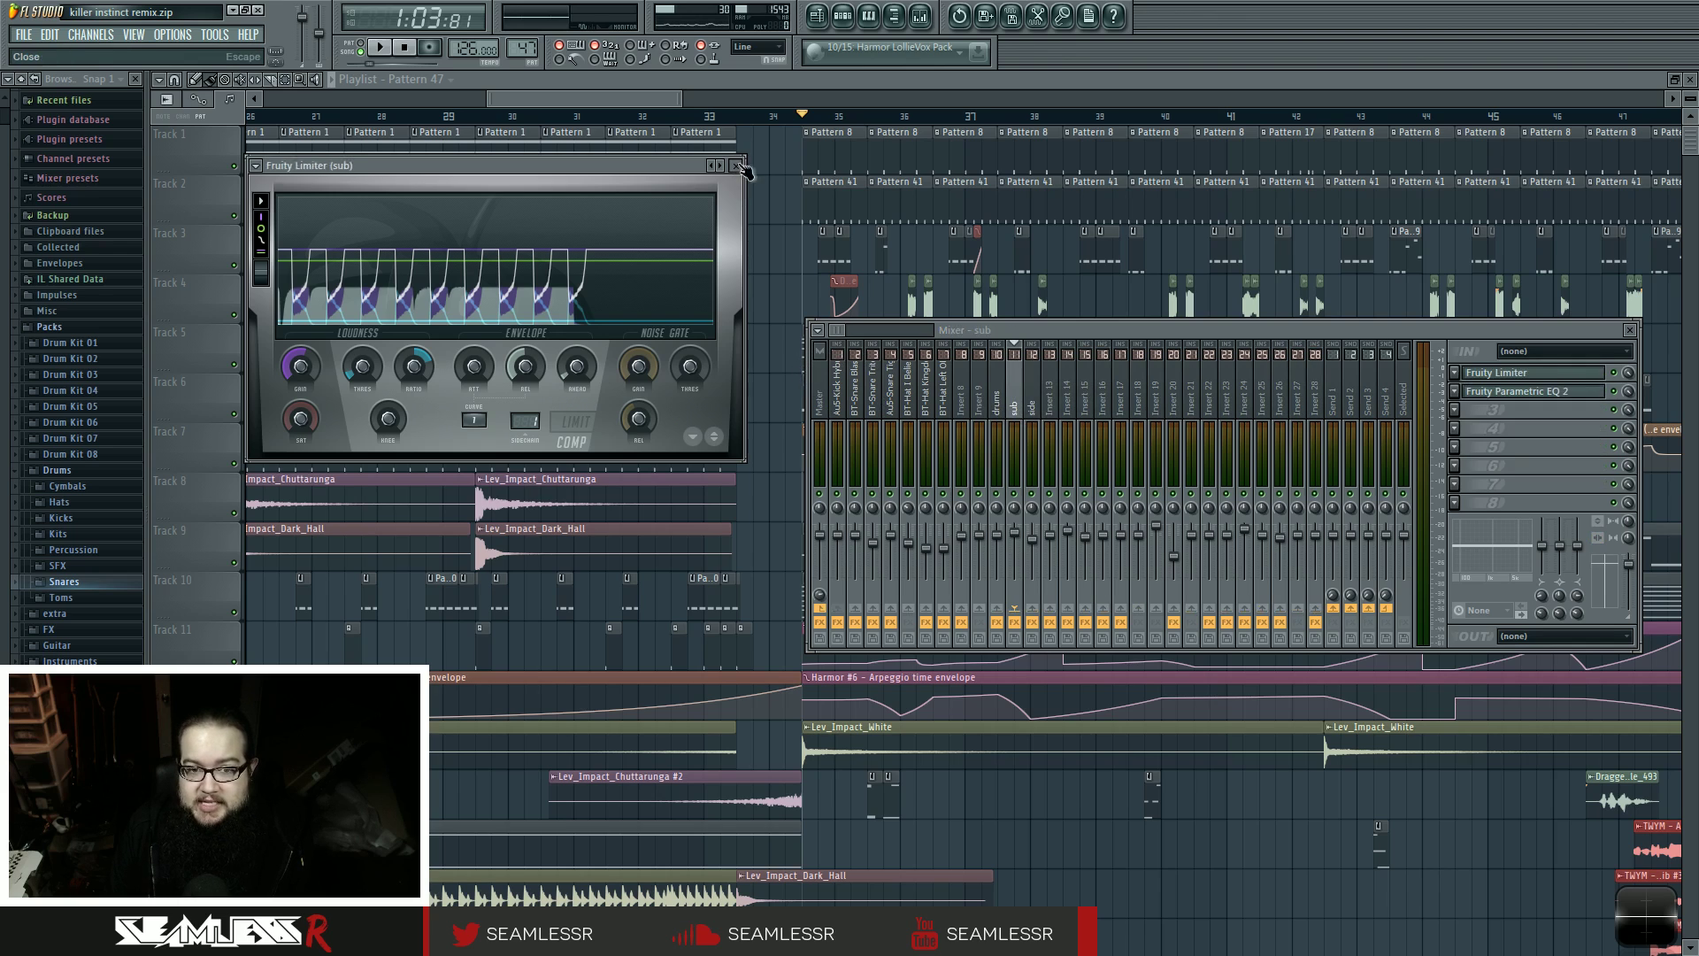
{"action": "left_click", "coordinate": [741, 168]}
{"action": "left_click_drag", "start_coordinate": [1076, 328], "coordinate": [1084, 216]}
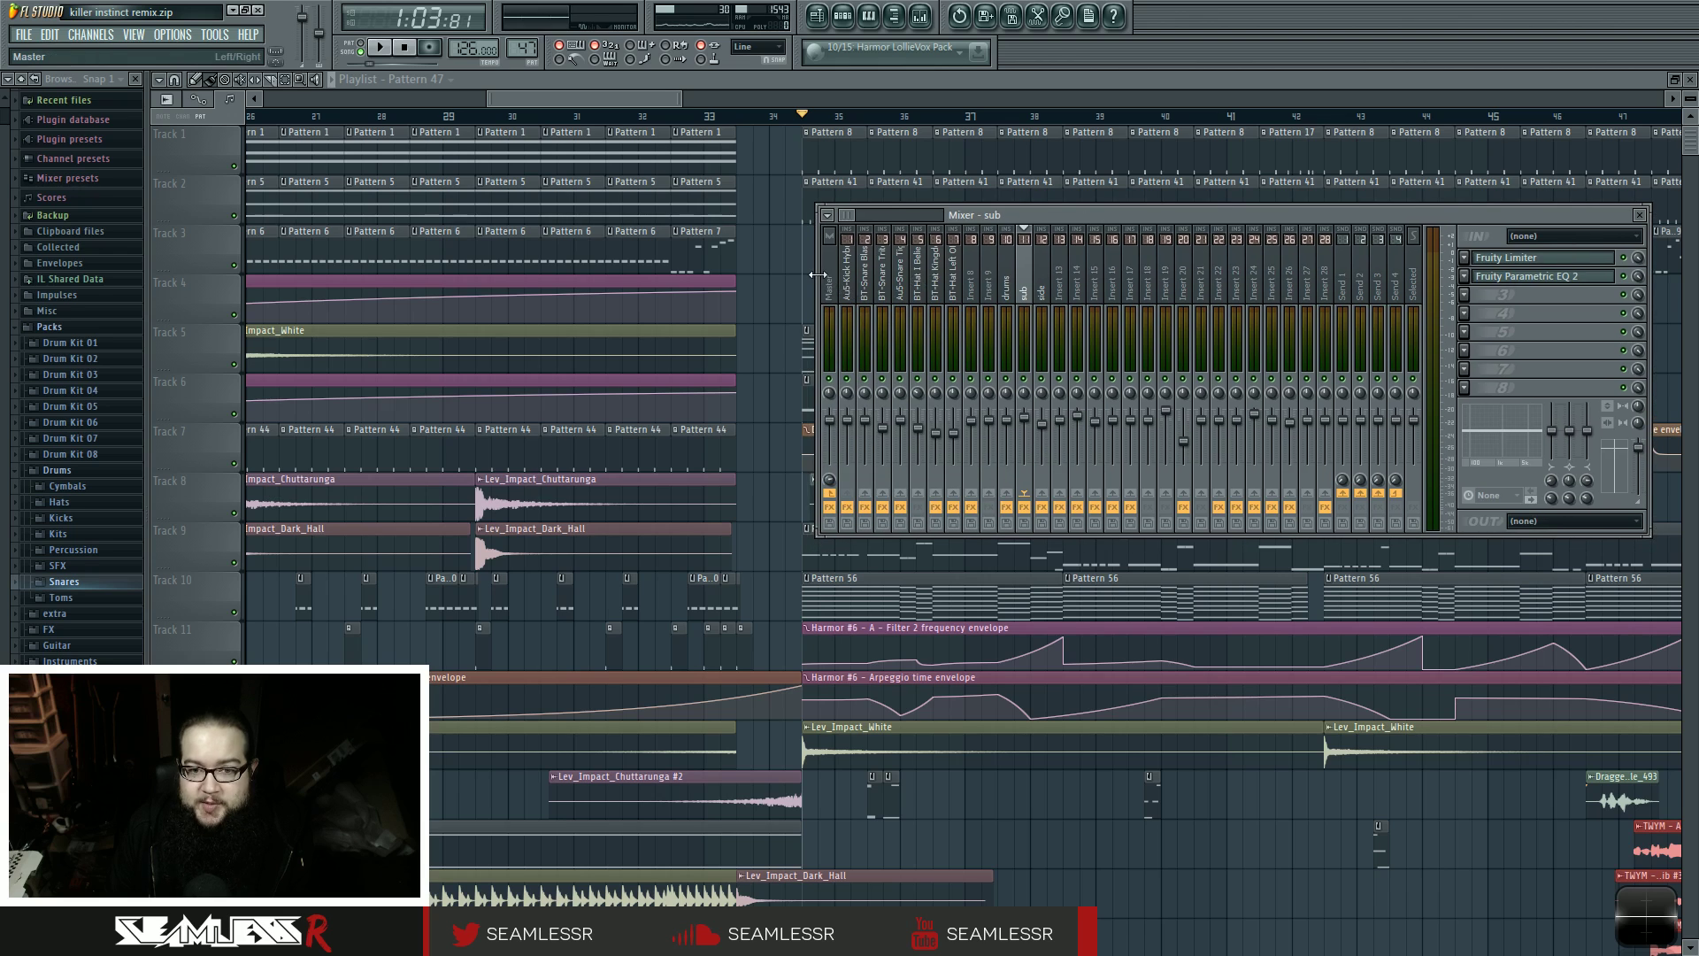
{"action": "left_click_drag", "start_coordinate": [817, 276], "coordinate": [287, 275]}
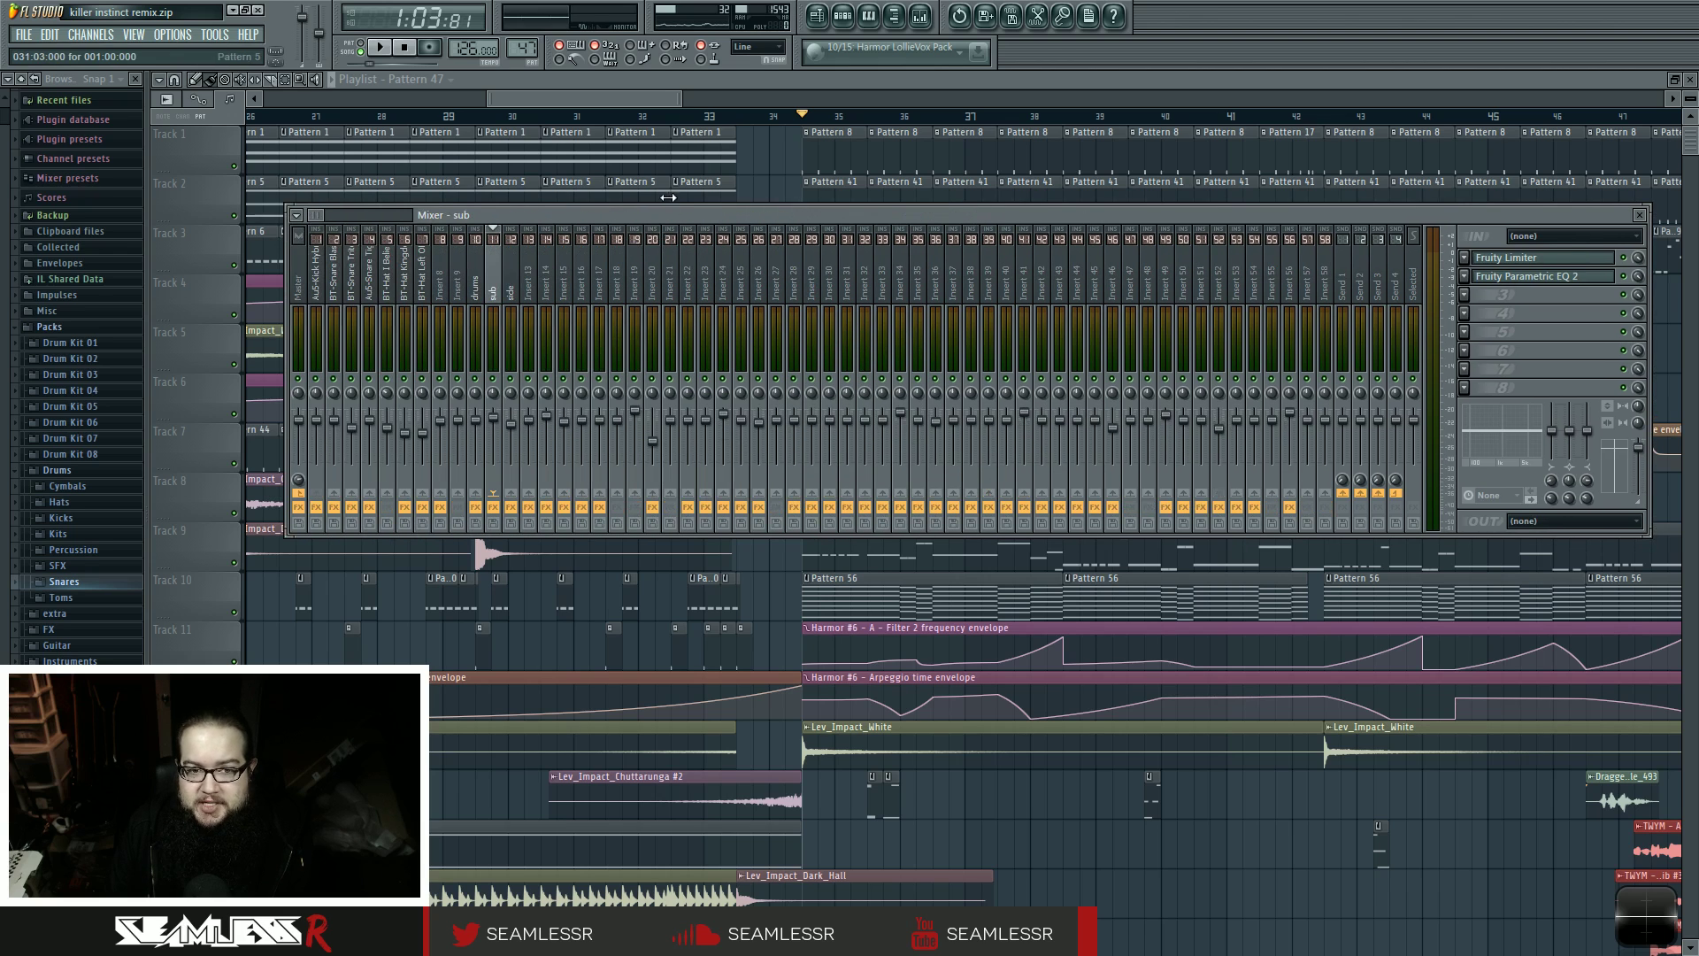
{"action": "left_click_drag", "start_coordinate": [667, 198], "coordinate": [676, 158]}
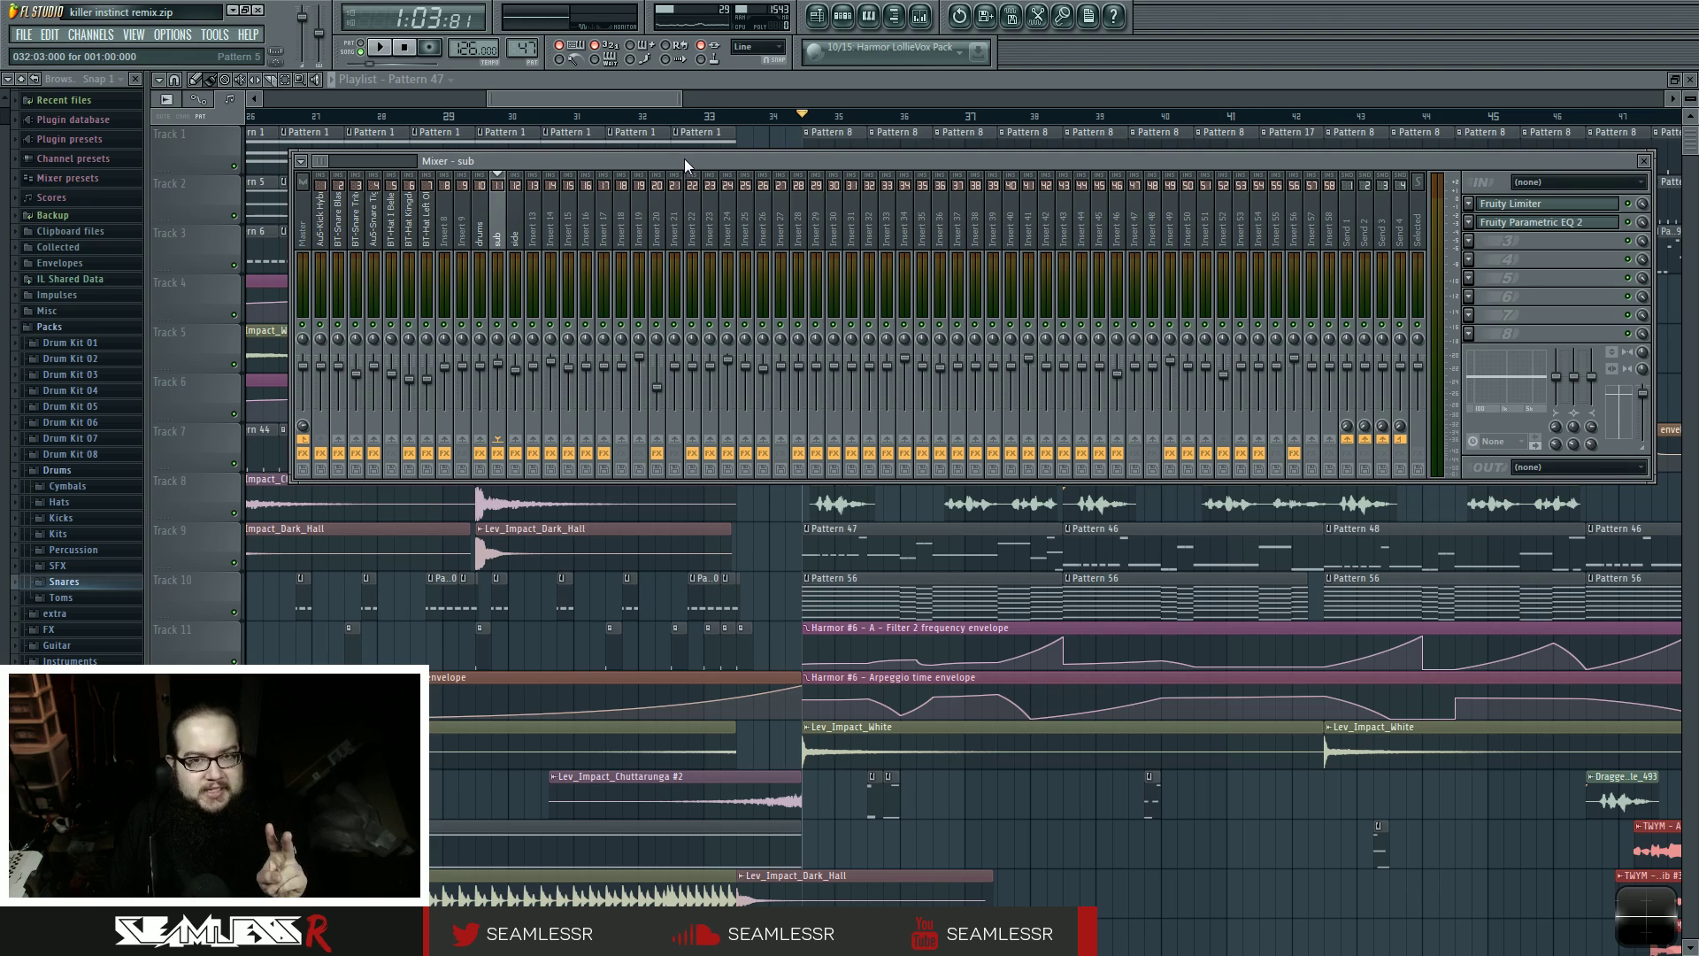
- Check Insert 31's Fruity Parametric EQ 2, and select Insert 33 to view its effects
{"action": "left_click", "coordinate": [851, 221]}
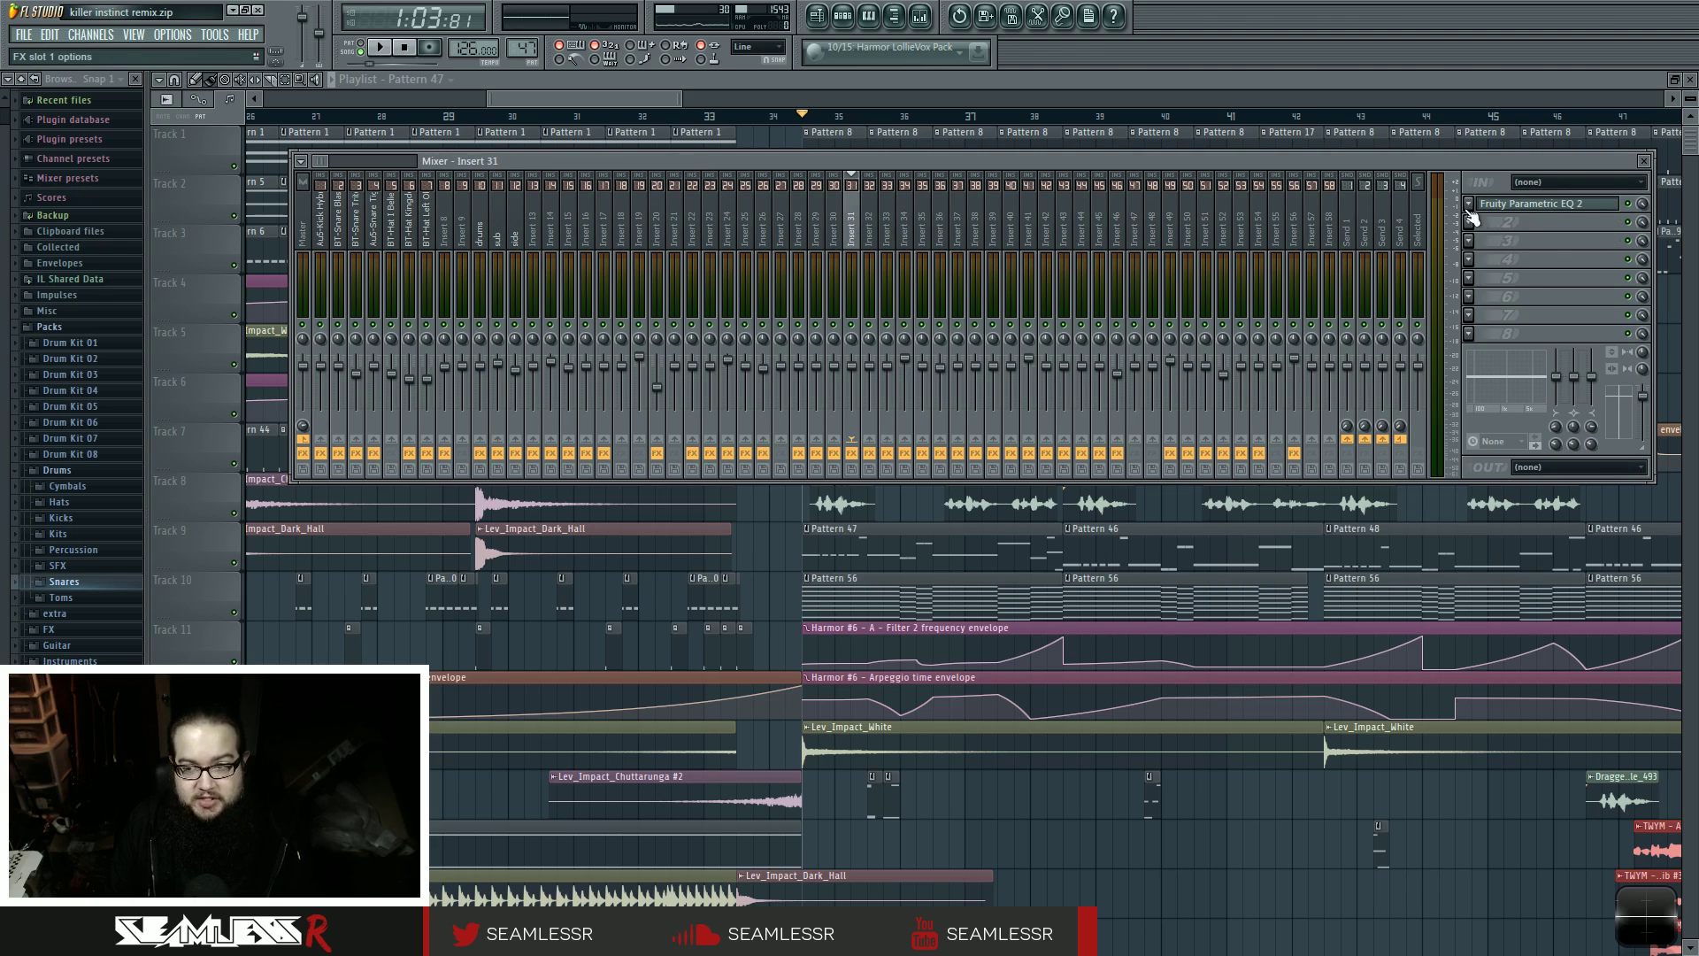
{"action": "left_click", "coordinate": [1513, 211]}
{"action": "left_click", "coordinate": [1513, 210]}
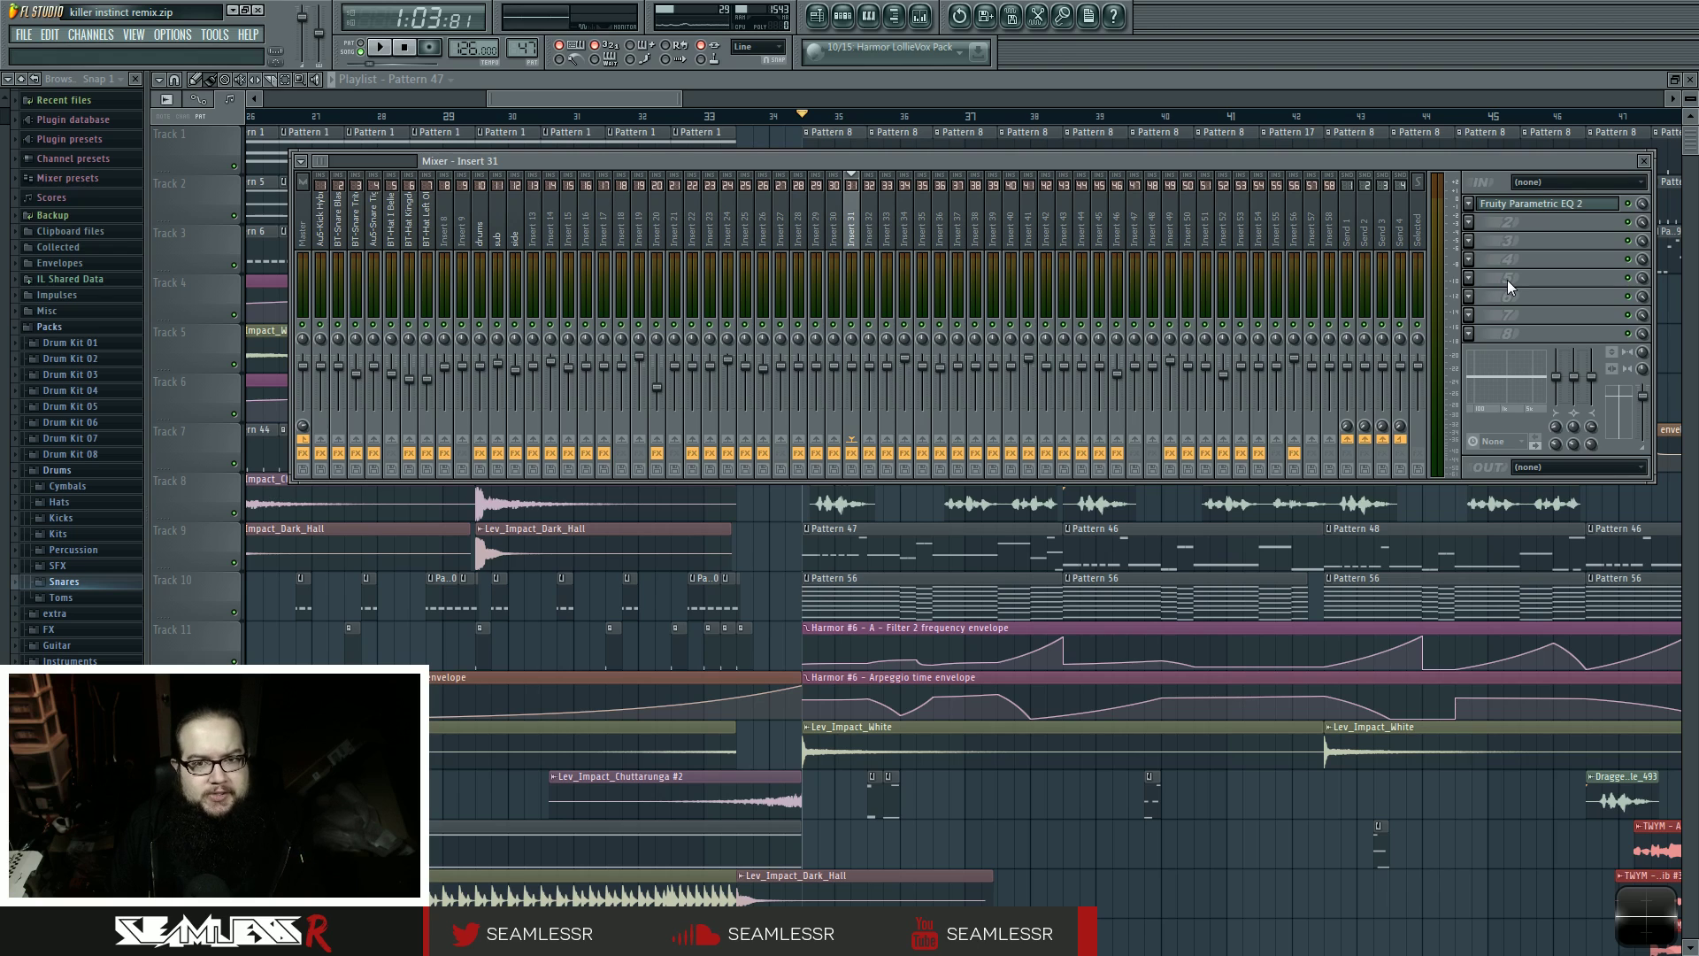
{"action": "left_click", "coordinate": [887, 236]}
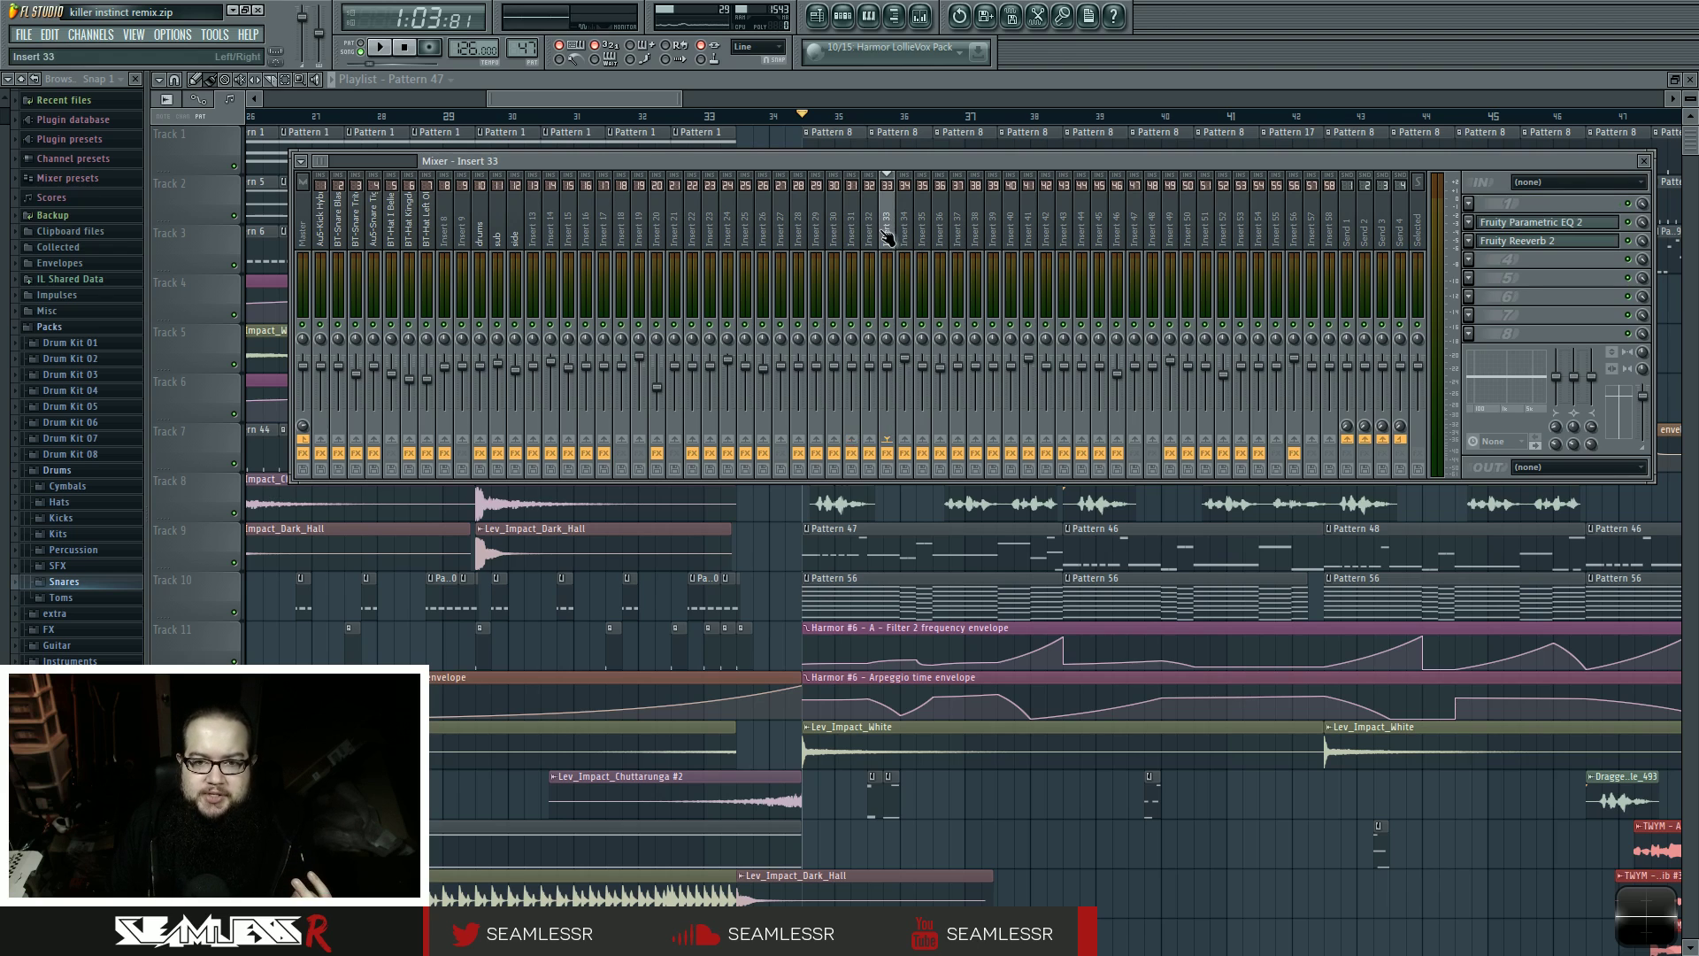
- Check Insert 33's Fruity Parametric EQ 2, go back through the inserts to Insert 28, and hide the mixer
{"action": "left_click", "coordinate": [1553, 223]}
{"action": "key", "text": "Escape"}
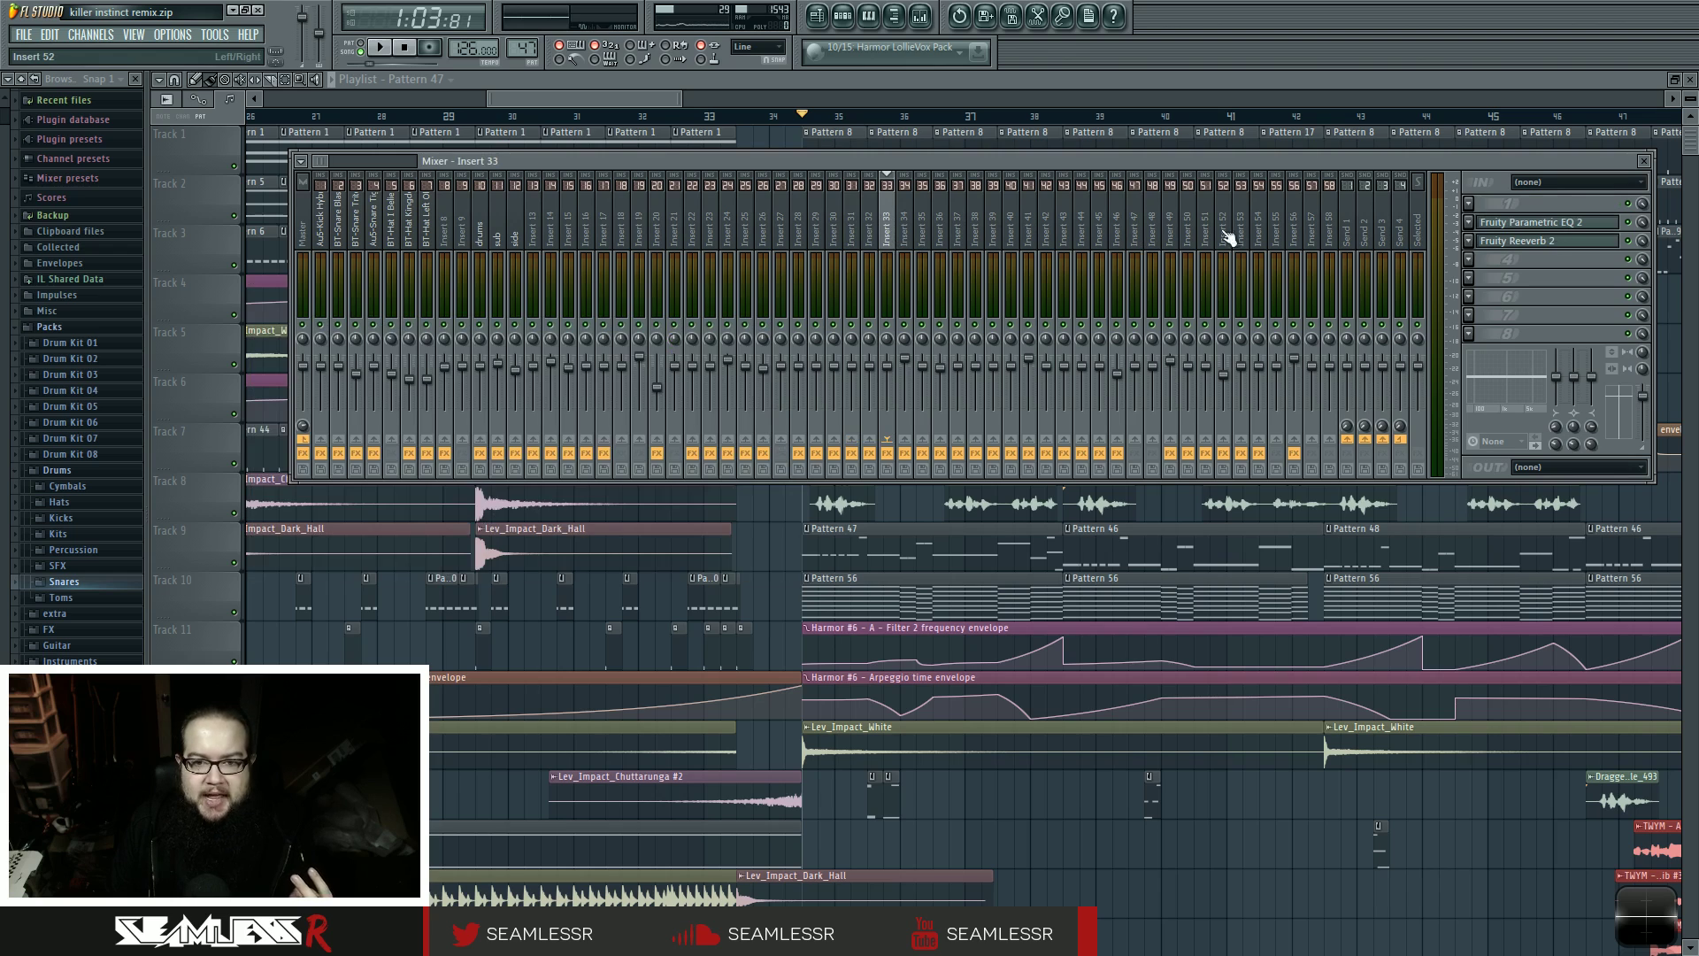
{"action": "key", "text": "Left"}
{"action": "key", "text": "Left"}
{"action": "key", "text": "Left"}
{"action": "key", "text": "Left"}
{"action": "key", "text": "Left"}
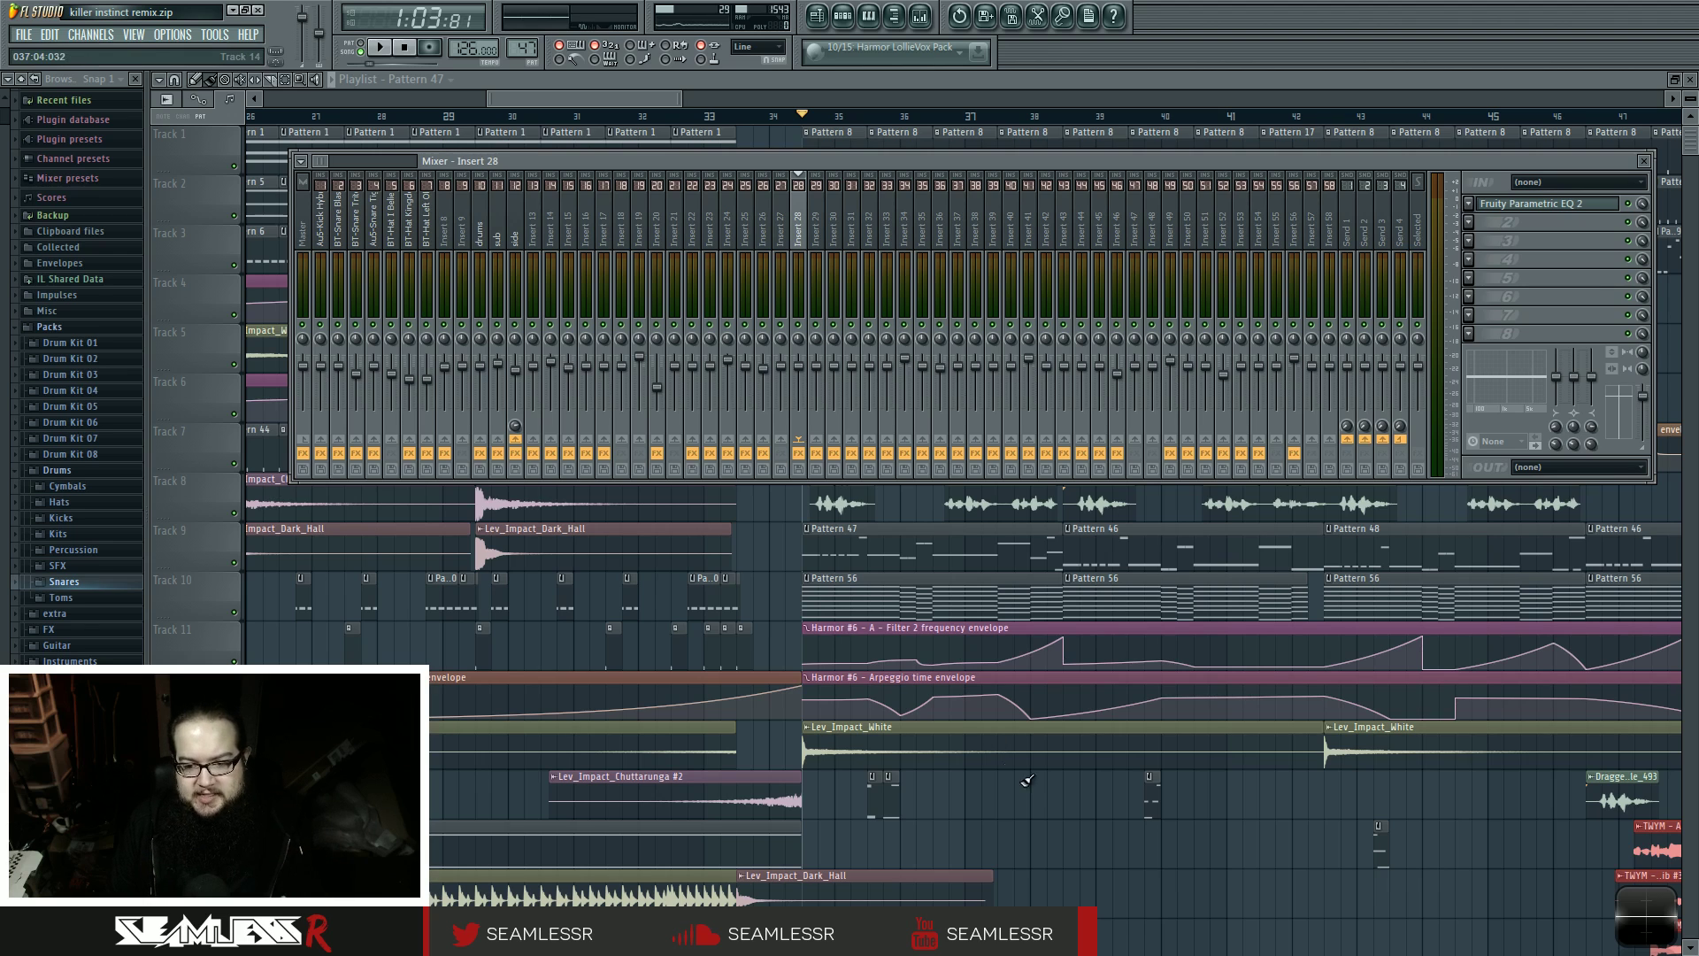
{"action": "key", "text": "F9"}
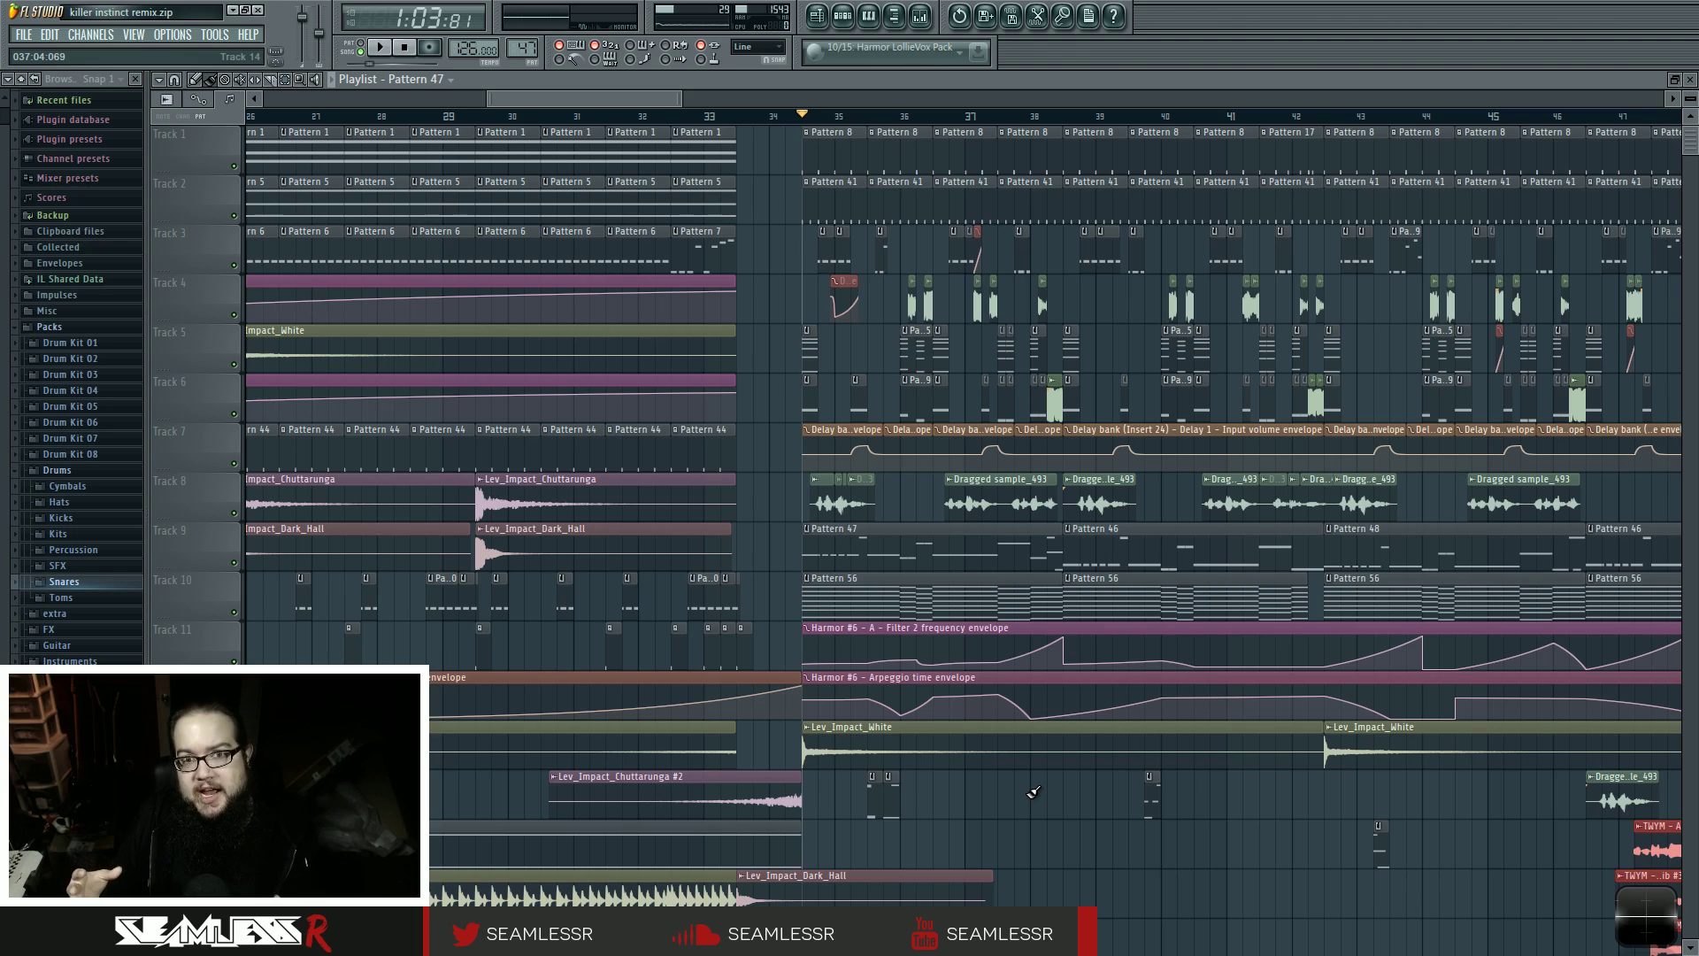
- Show the mixer again, select Insert 30, and open its Fruity Parametric EQ 2 to examine the curve
{"action": "mouse_move", "coordinate": [1028, 702]}
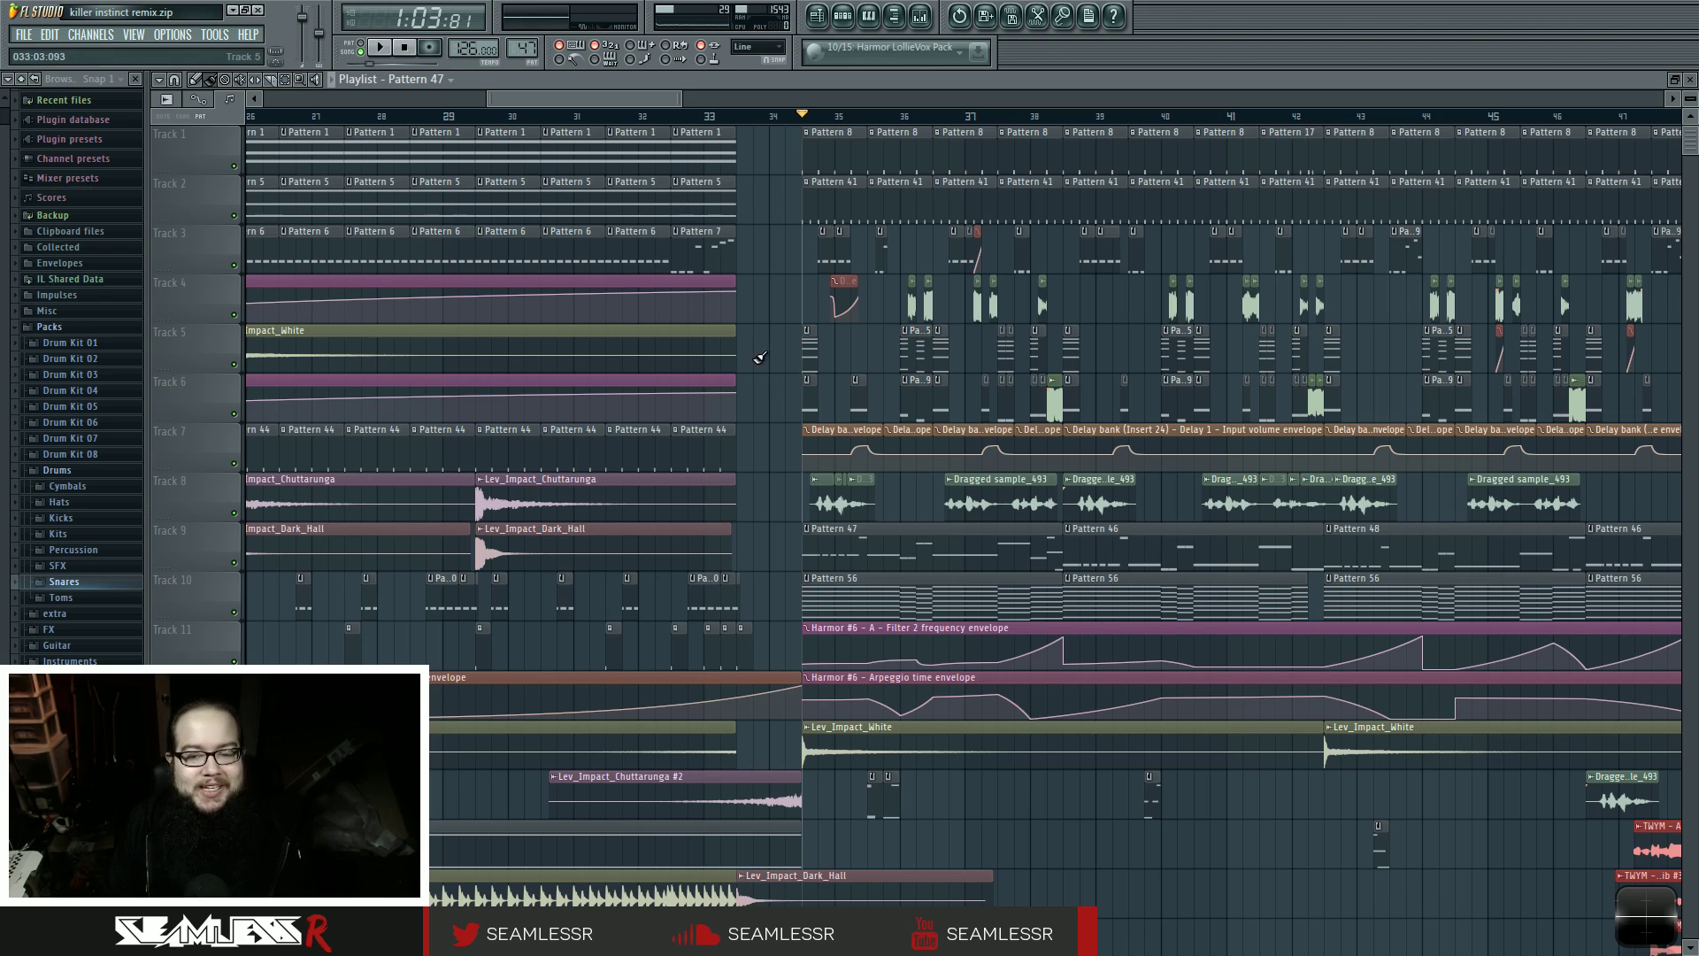
{"action": "left_click", "coordinate": [919, 16]}
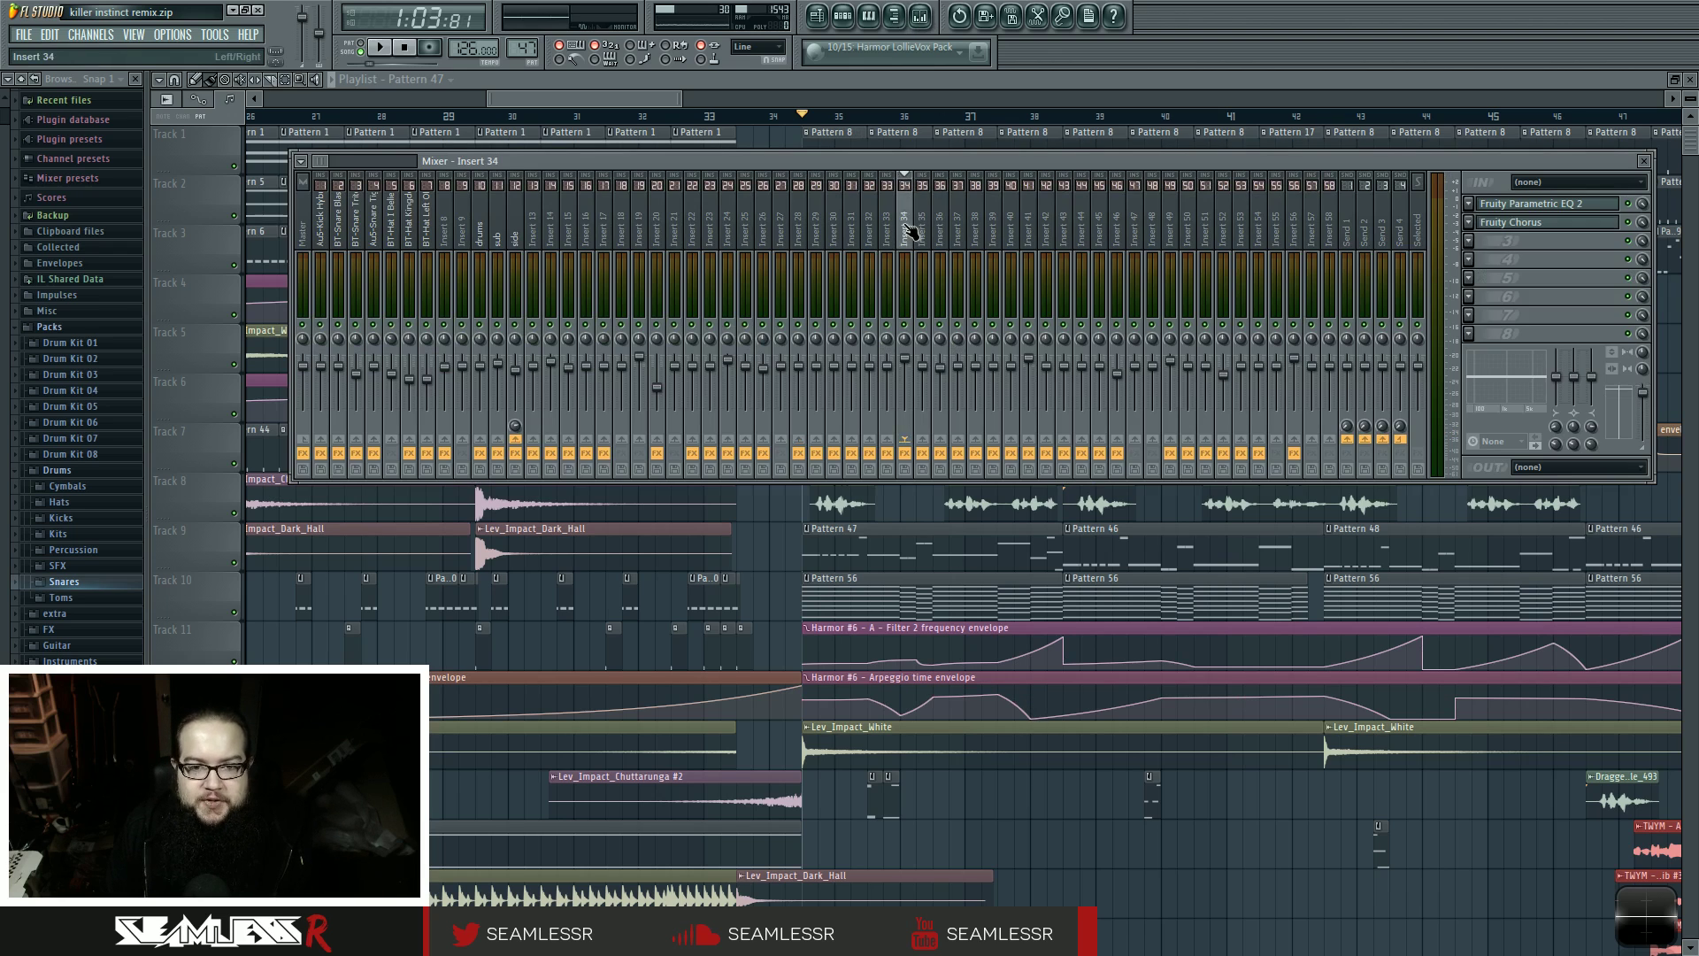
{"action": "left_click", "coordinate": [833, 223]}
{"action": "left_click", "coordinate": [1518, 206]}
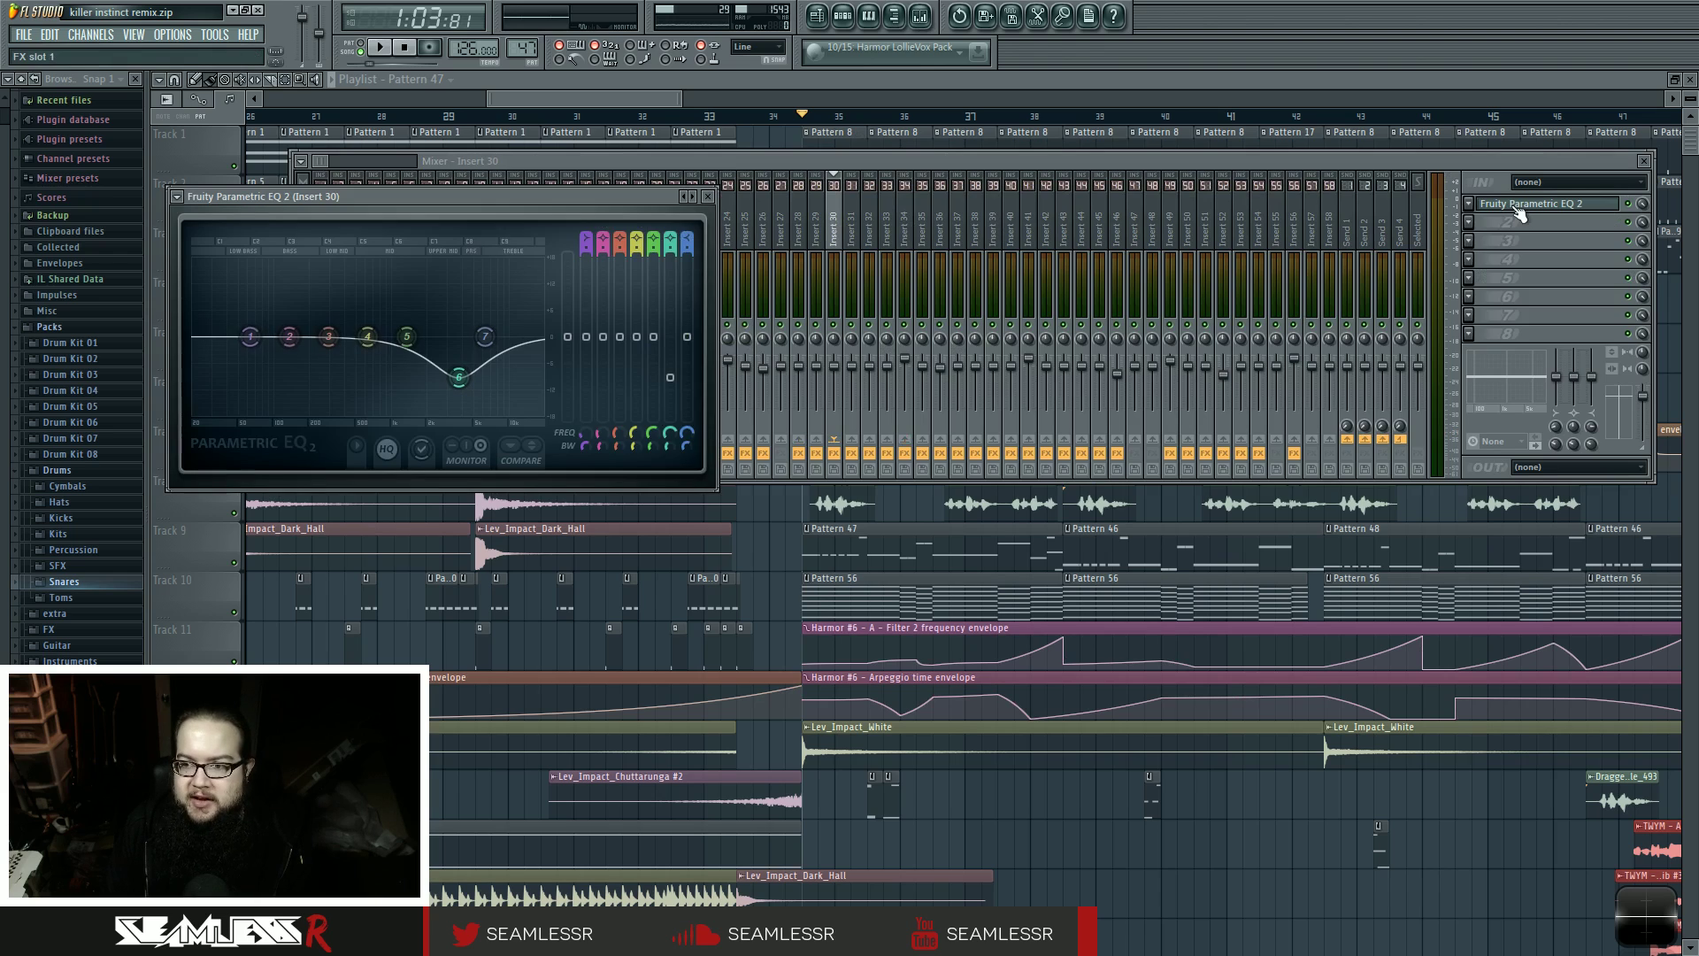
- Review which effects are loaded on the insert tracks up to Insert 39, going back one by one to Insert 35
{"action": "left_click", "coordinate": [865, 217]}
{"action": "left_click", "coordinate": [965, 218]}
{"action": "left_click", "coordinate": [996, 223]}
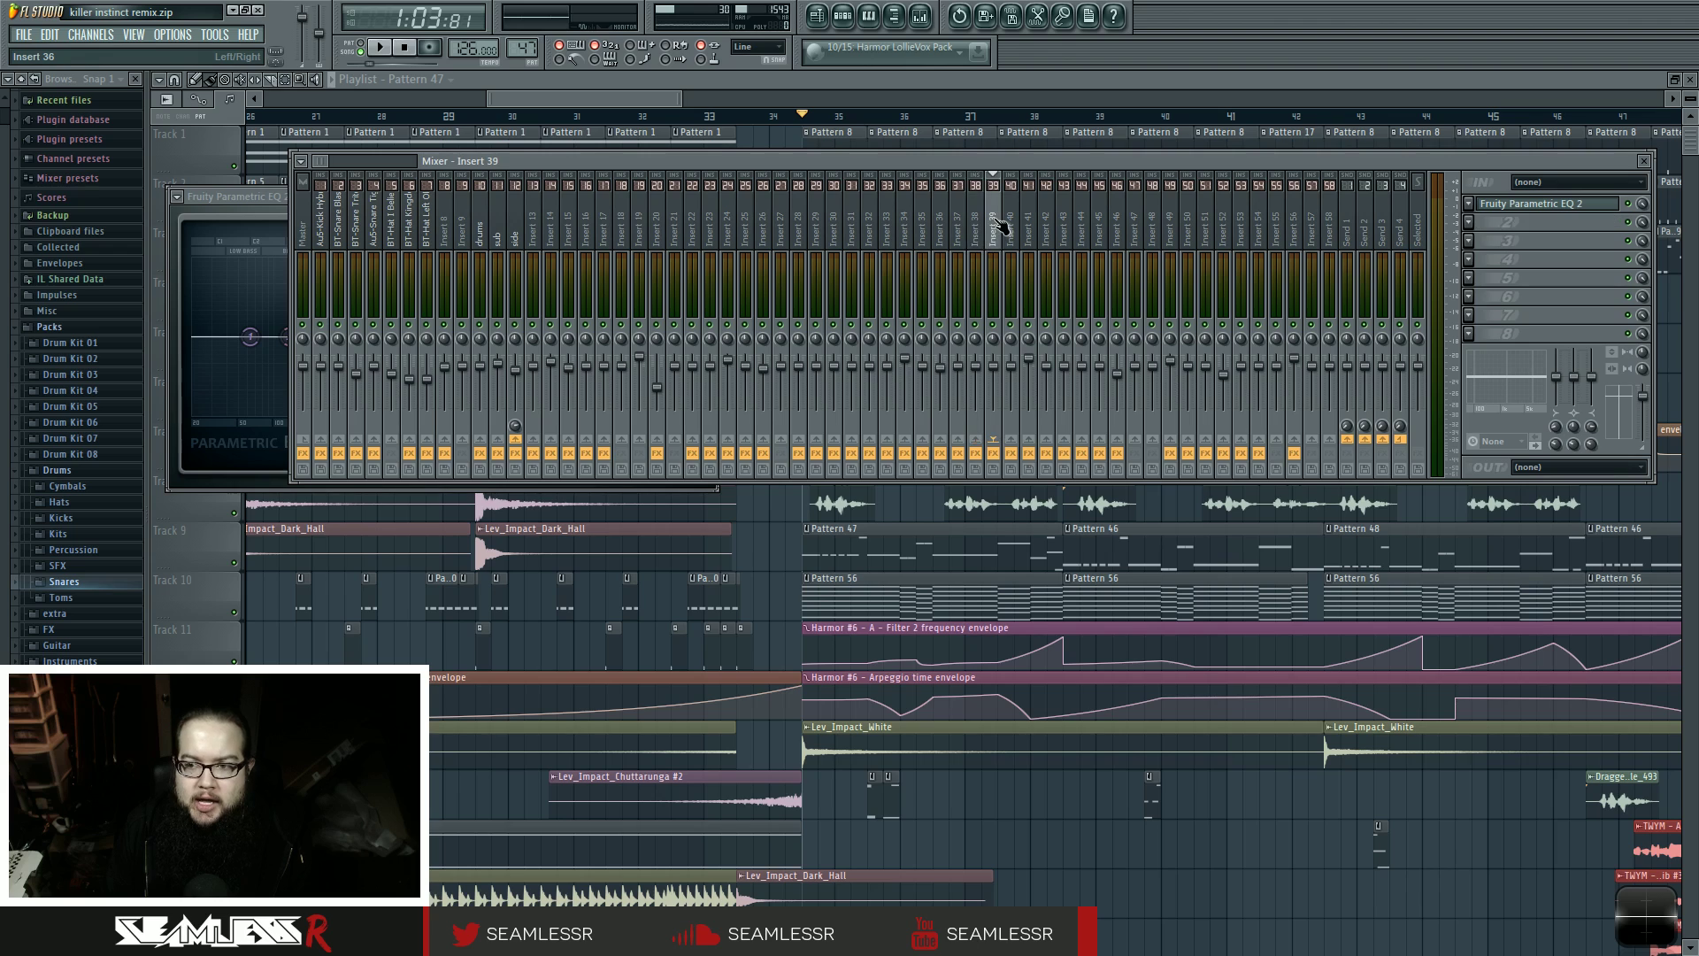
{"action": "left_click", "coordinate": [975, 221]}
{"action": "left_click", "coordinate": [958, 220]}
{"action": "left_click", "coordinate": [940, 218]}
{"action": "left_click", "coordinate": [923, 216]}
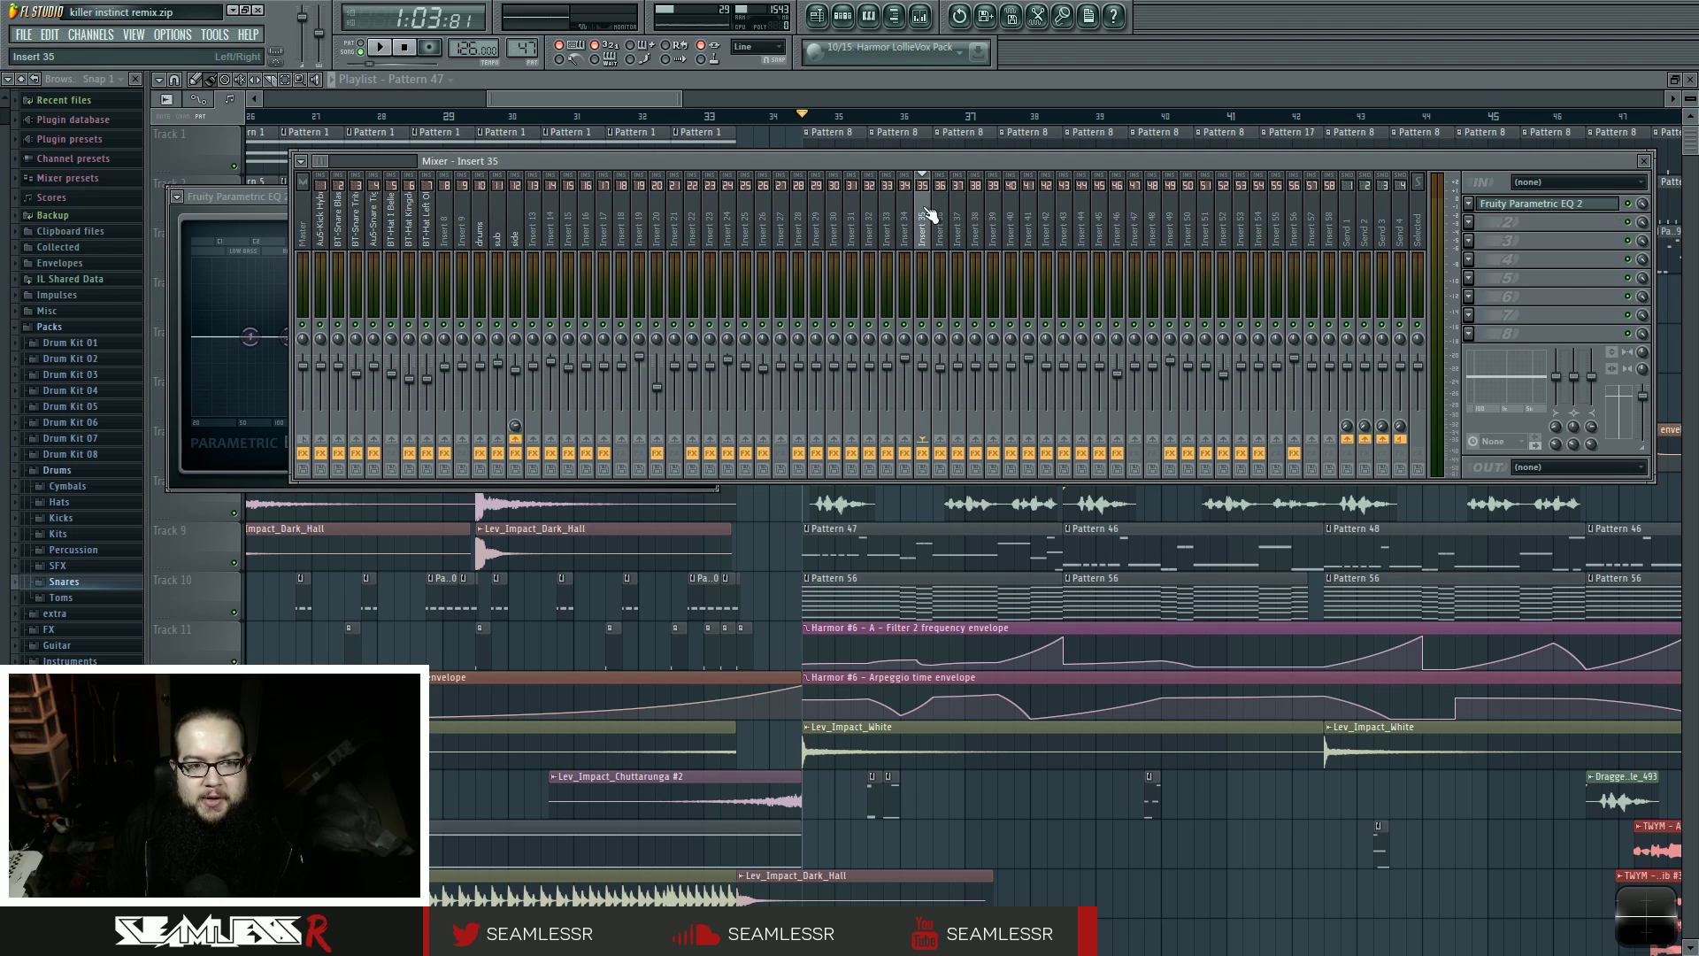
- Nudge band 4 of Insert 30's Fruity Parametric EQ 2 to about 607 Hz, and close the equalizer and the mixer
{"action": "left_click", "coordinate": [259, 197]}
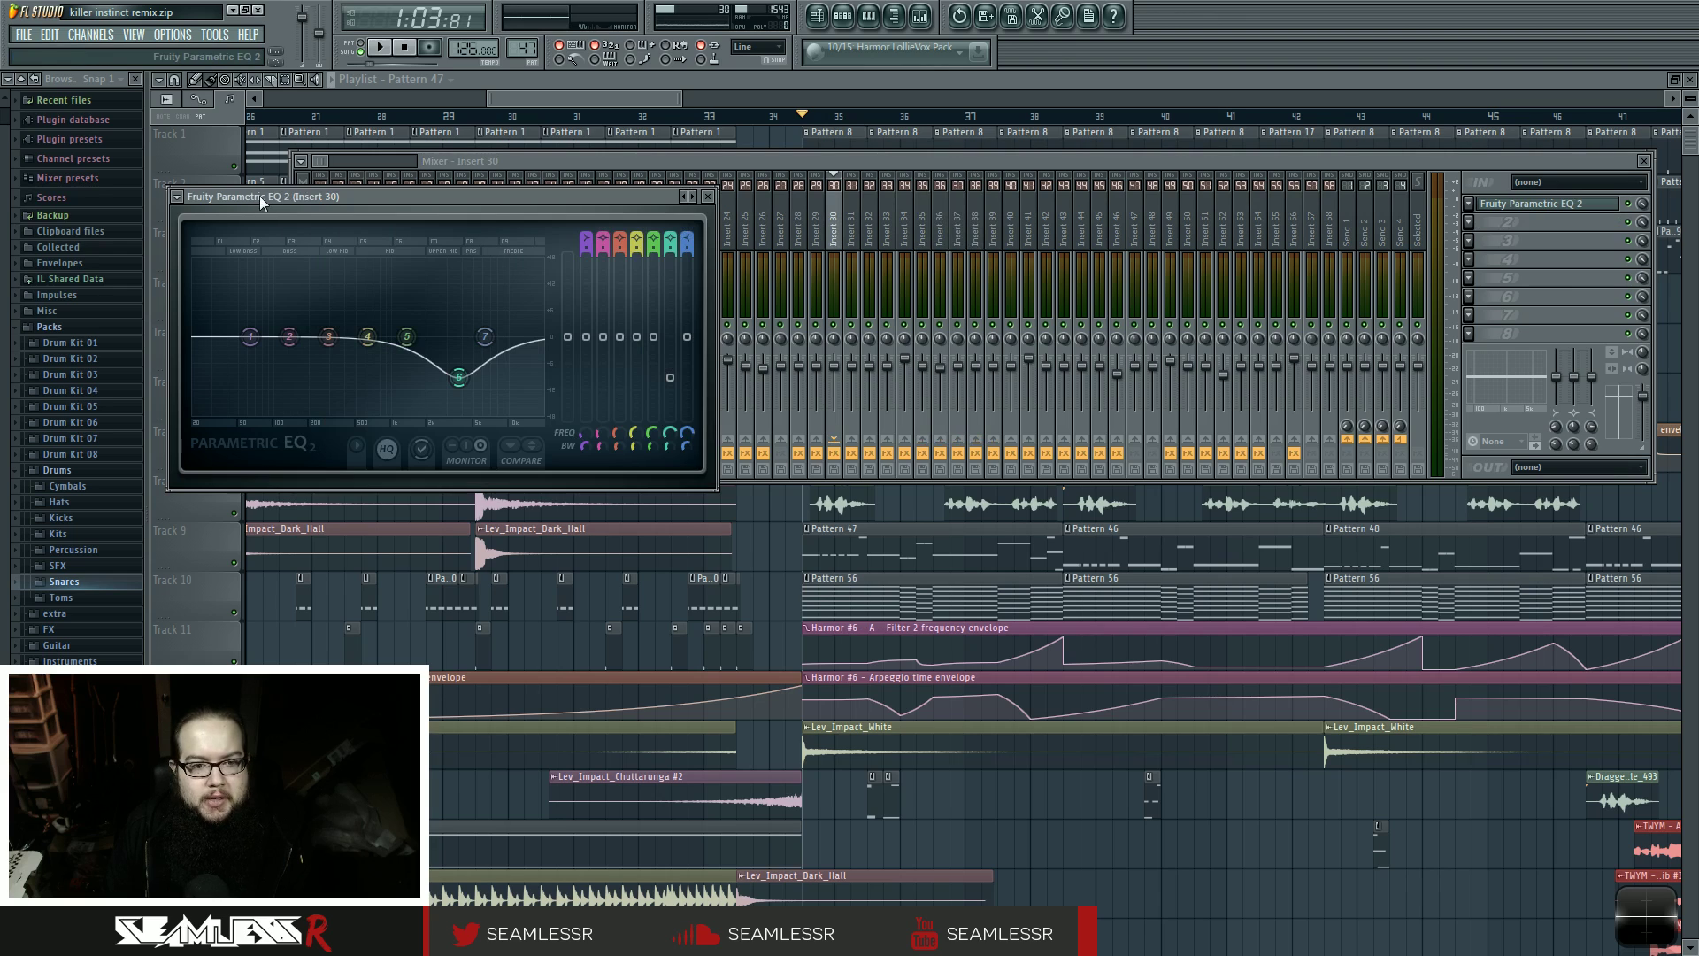
{"action": "mouse_move", "coordinate": [362, 338]}
{"action": "left_mouse_down"}
{"action": "mouse_move", "coordinate": [239, 362]}
{"action": "mouse_move", "coordinate": [369, 340]}
{"action": "left_mouse_up"}
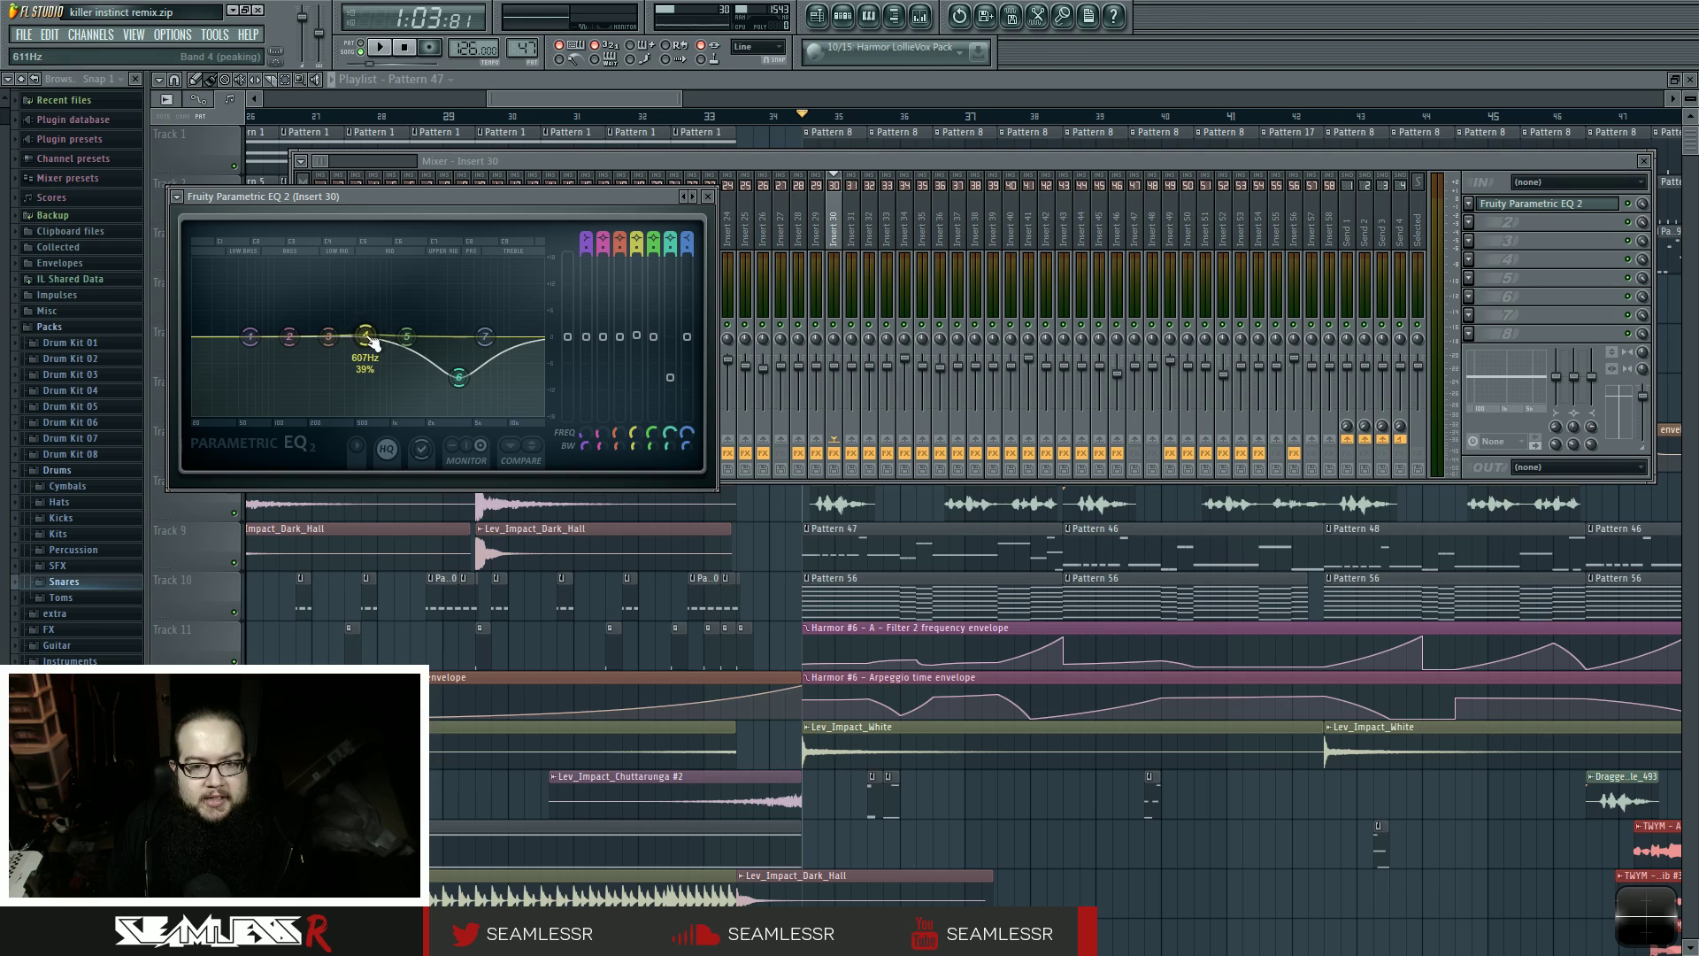
{"action": "left_click", "coordinate": [708, 196]}
{"action": "key", "text": "F9"}
- Zoom the playlist in on the start of the drop, show the mixer, and play the section to watch the track levels
{"action": "scroll", "coordinate": [973, 620], "scroll_direction": "right", "scroll_amount": 5}
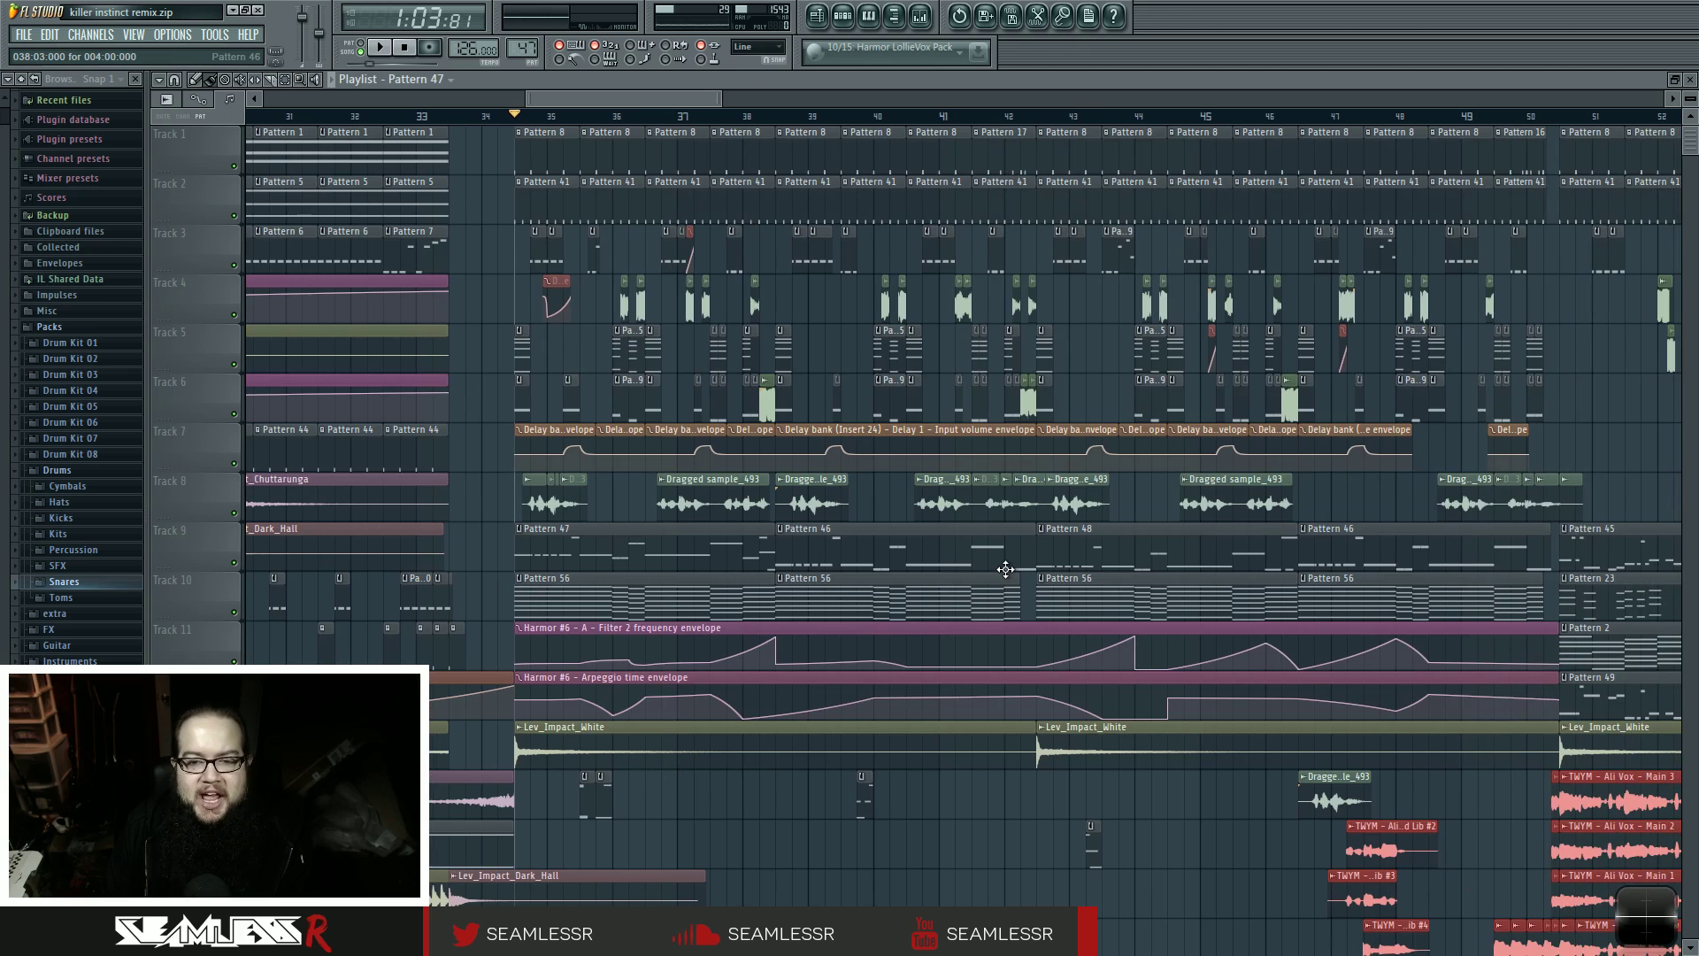
{"action": "scroll", "coordinate": [975, 579], "scroll_direction": "up", "scroll_amount": 6}
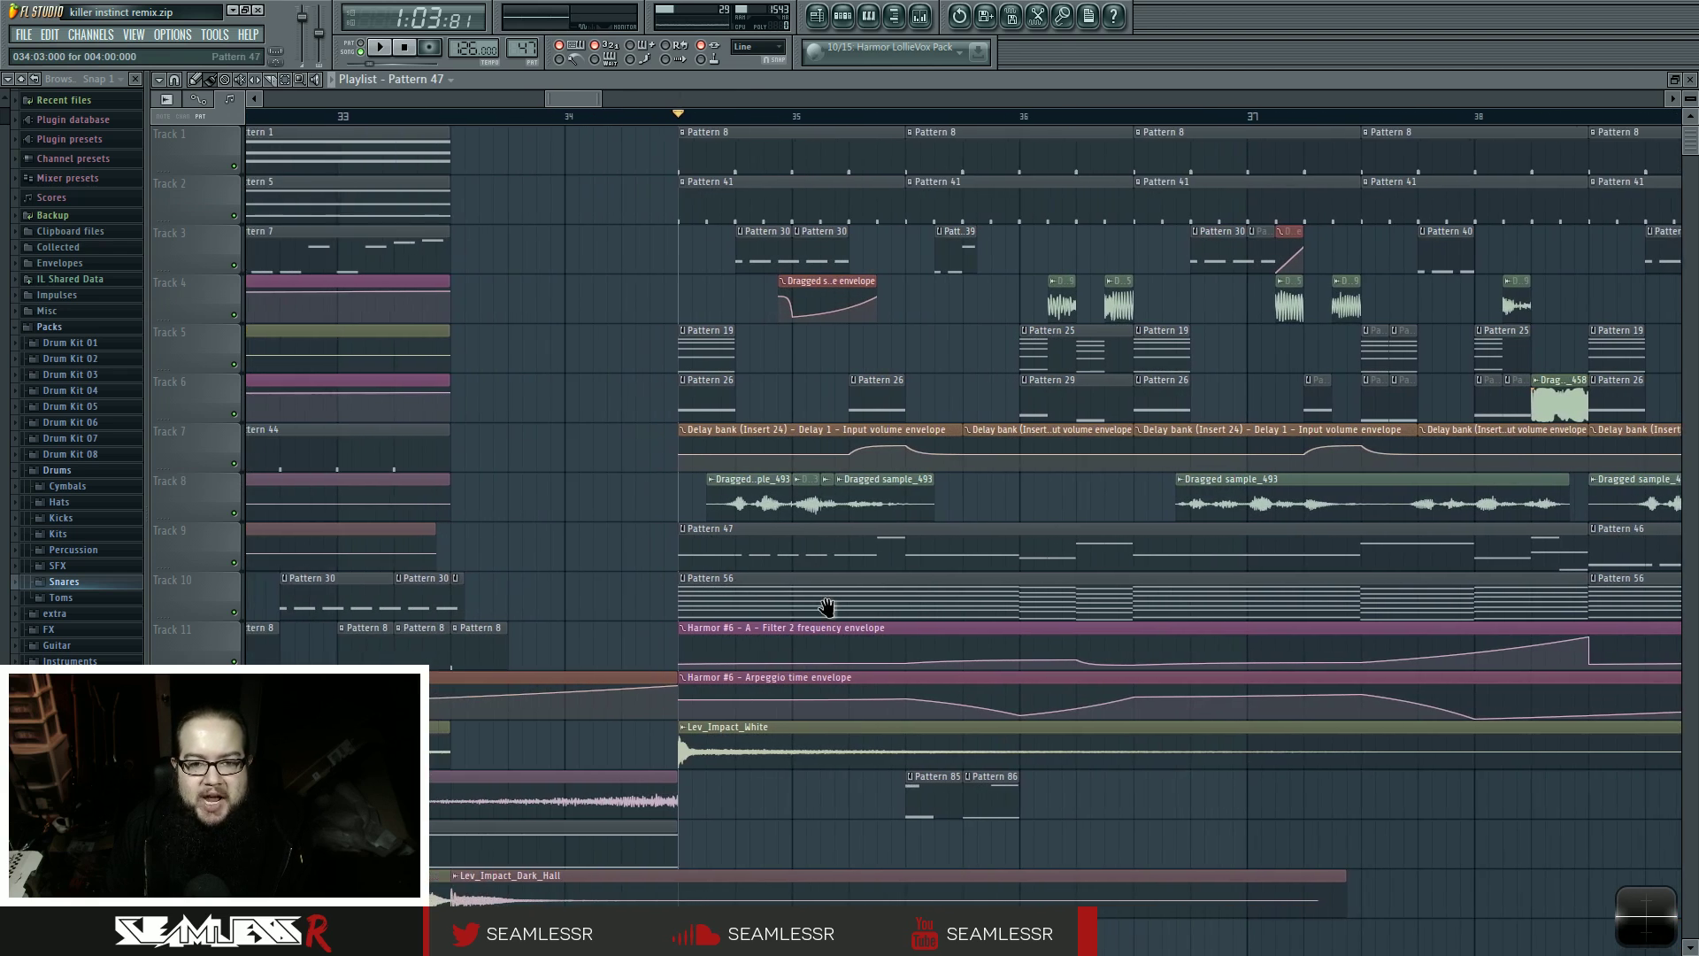
{"action": "left_click", "coordinate": [920, 15]}
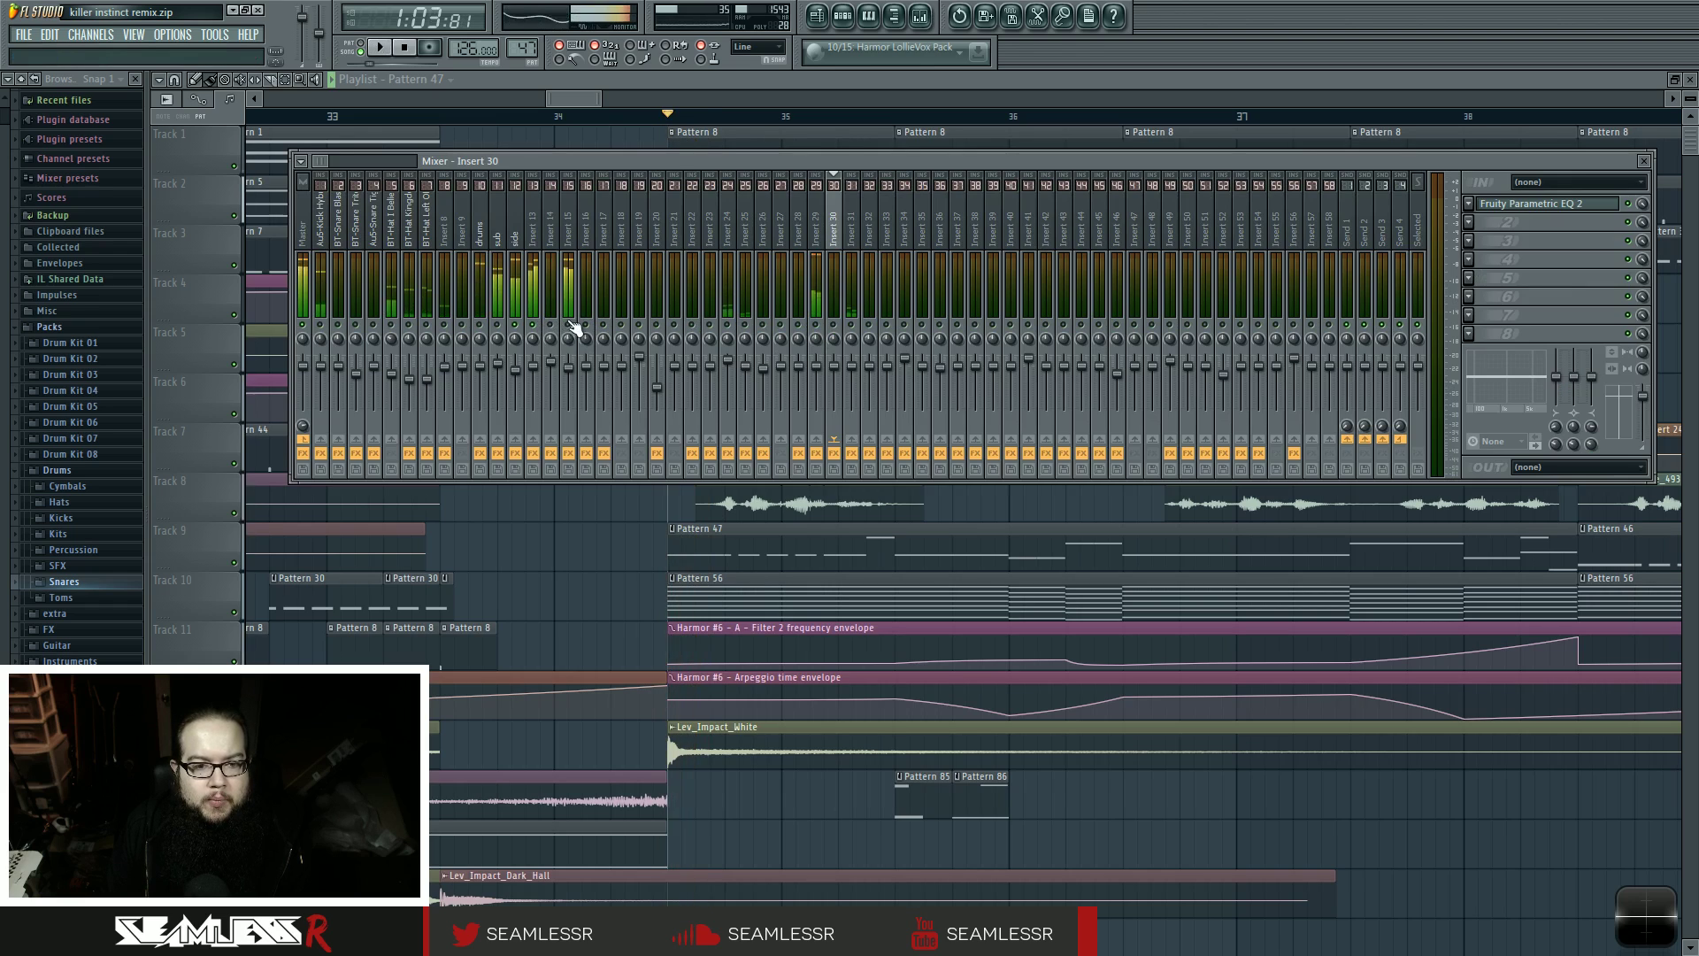
{"action": "key", "text": "space"}
{"action": "key", "text": "space"}
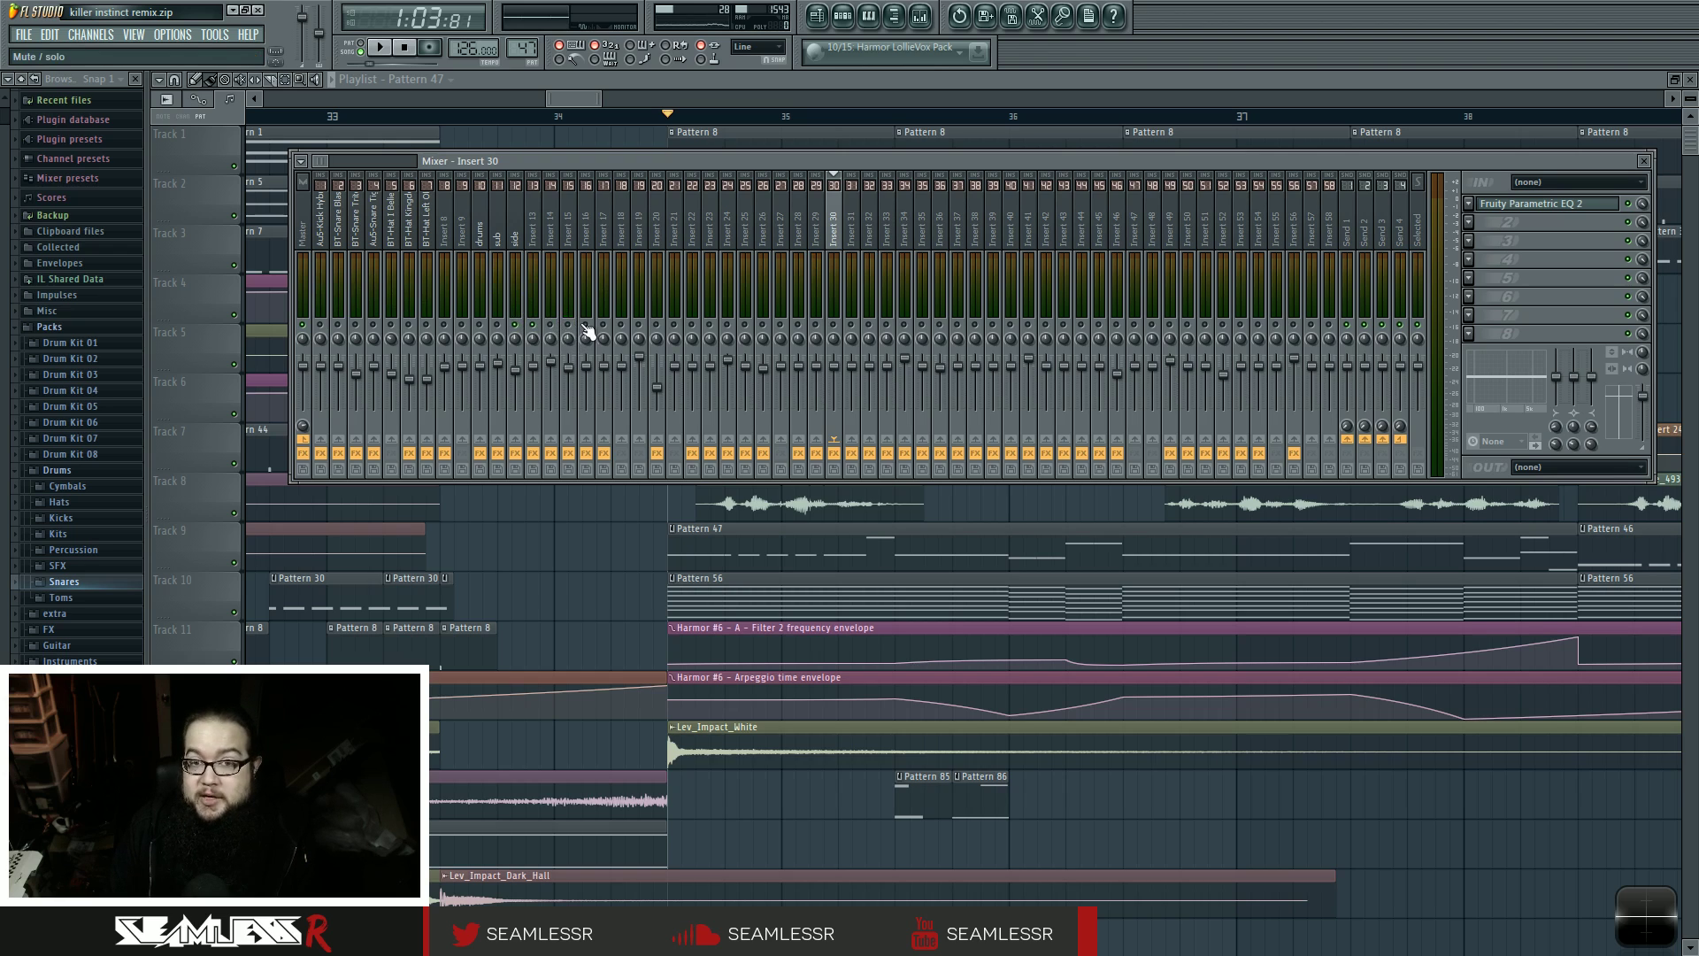
- Show the Fruity Parametric EQ 2 of mixer Insert 13 and place its window over the lower part of the mixer
{"action": "left_click", "coordinate": [540, 246]}
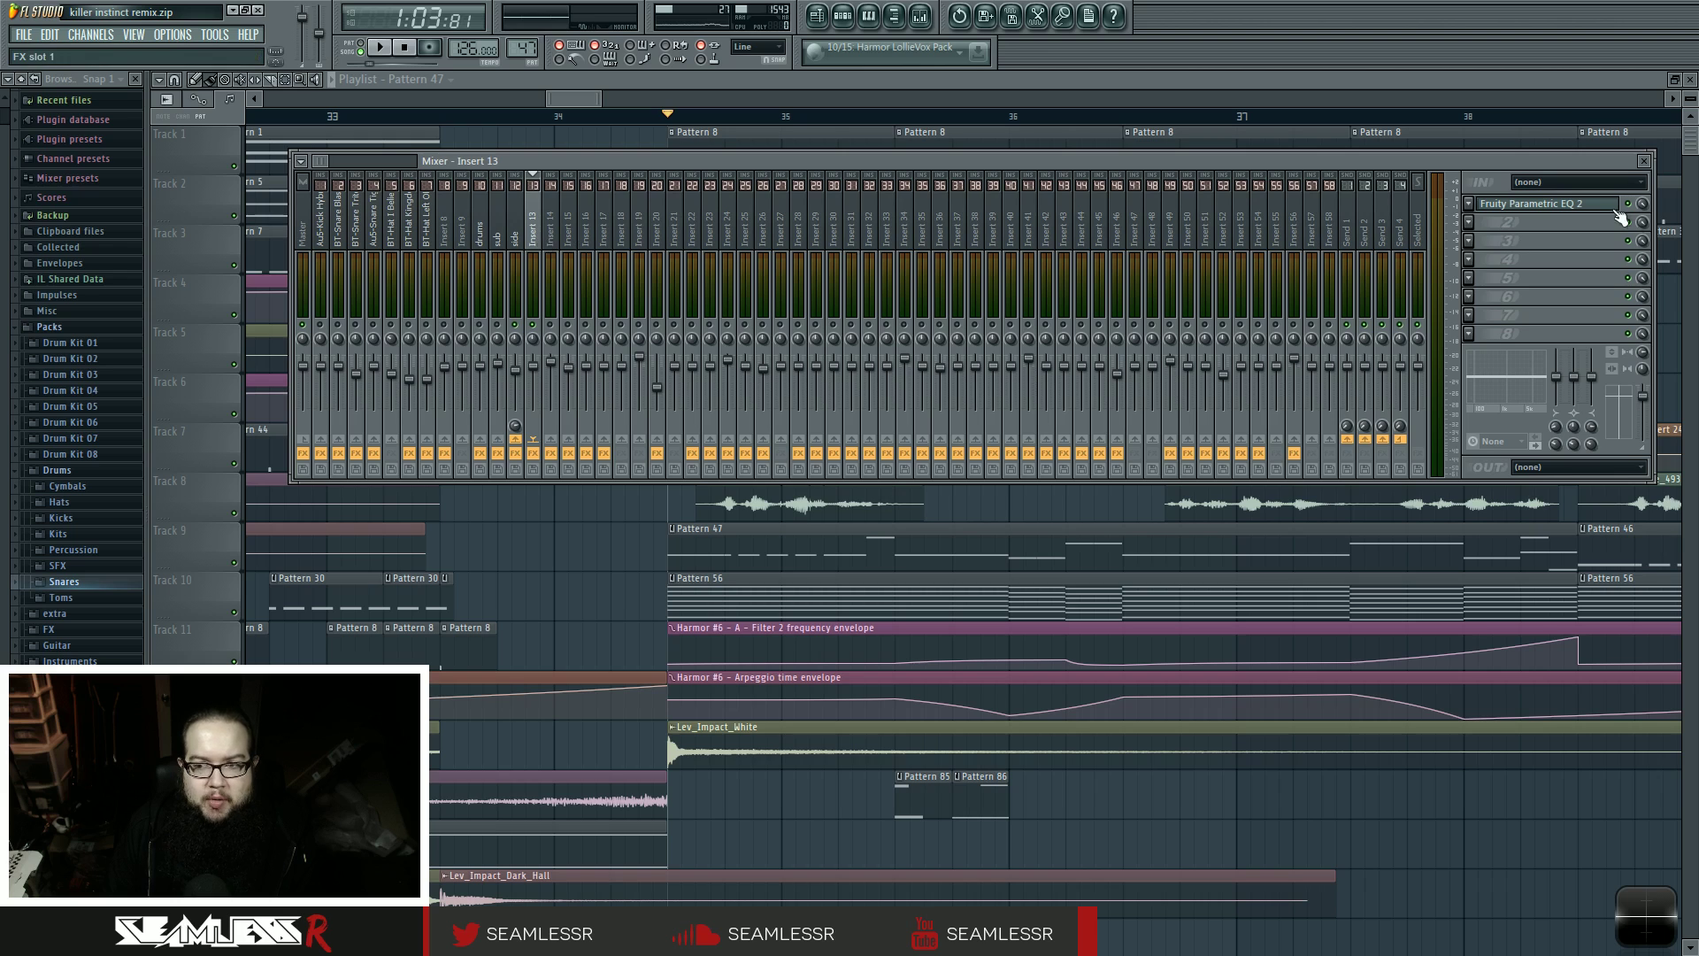
{"action": "left_click", "coordinate": [1548, 204]}
{"action": "left_click_drag", "start_coordinate": [554, 212], "coordinate": [1260, 433]}
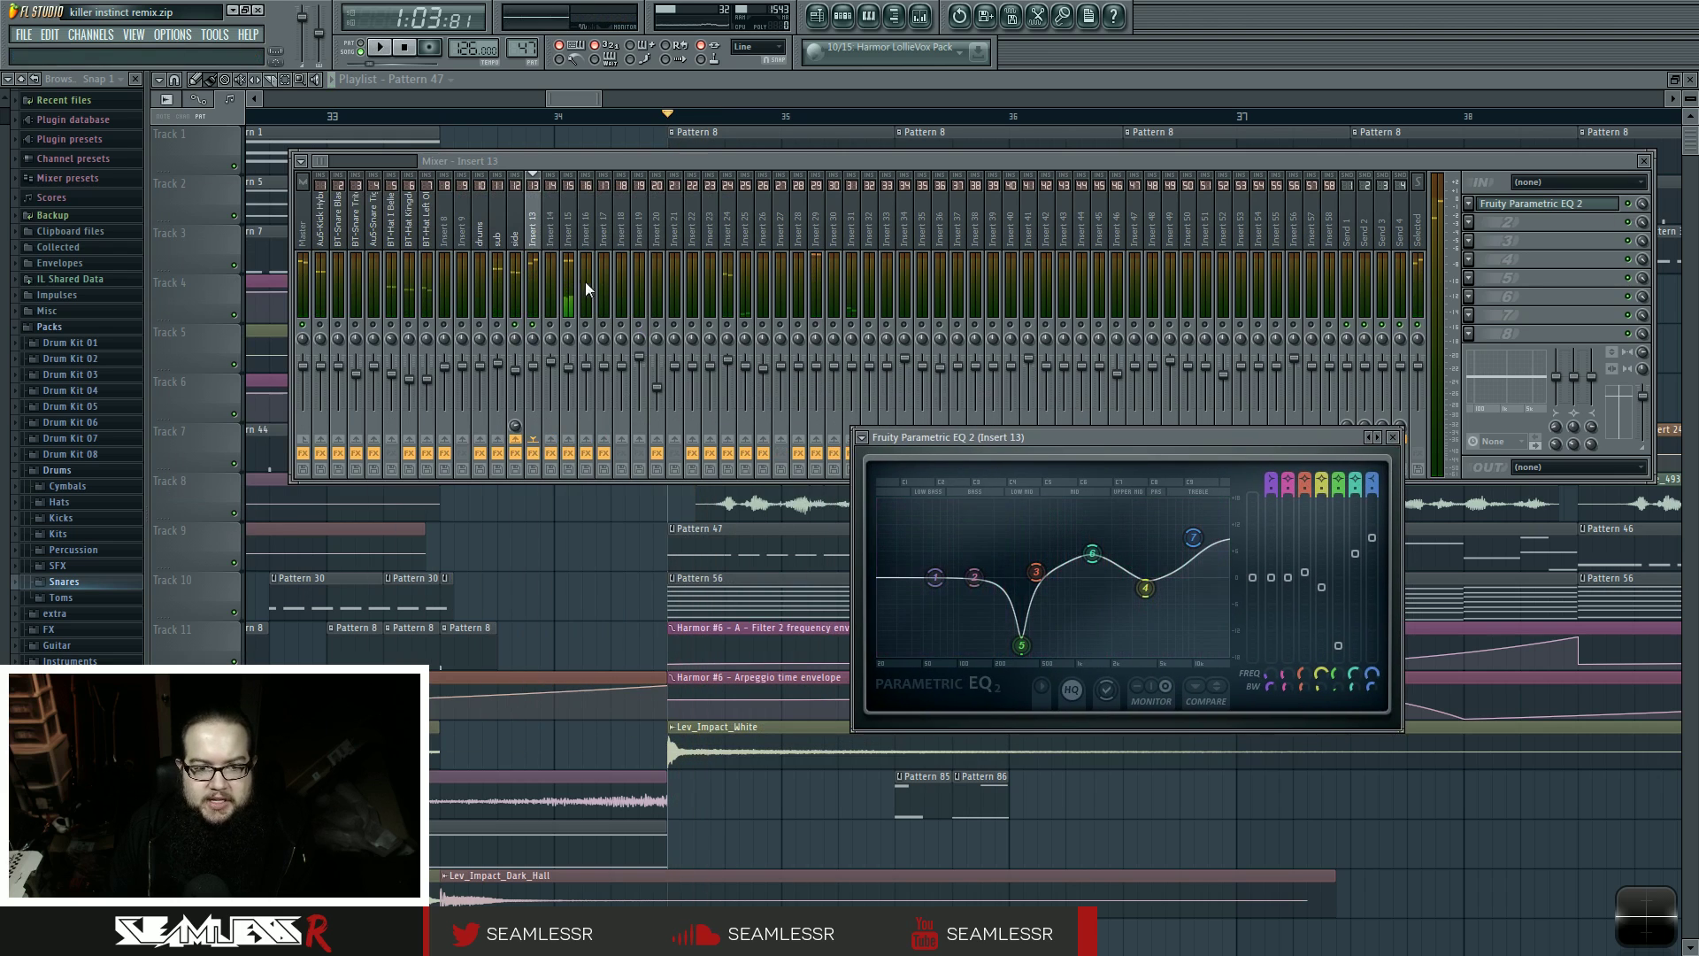
- Show the Fruity Parametric EQ 2 of Insert 15 and arrange it directly below the Insert 13 equalizer so both curves are visible
{"action": "left_click", "coordinate": [573, 256]}
{"action": "left_click", "coordinate": [574, 257]}
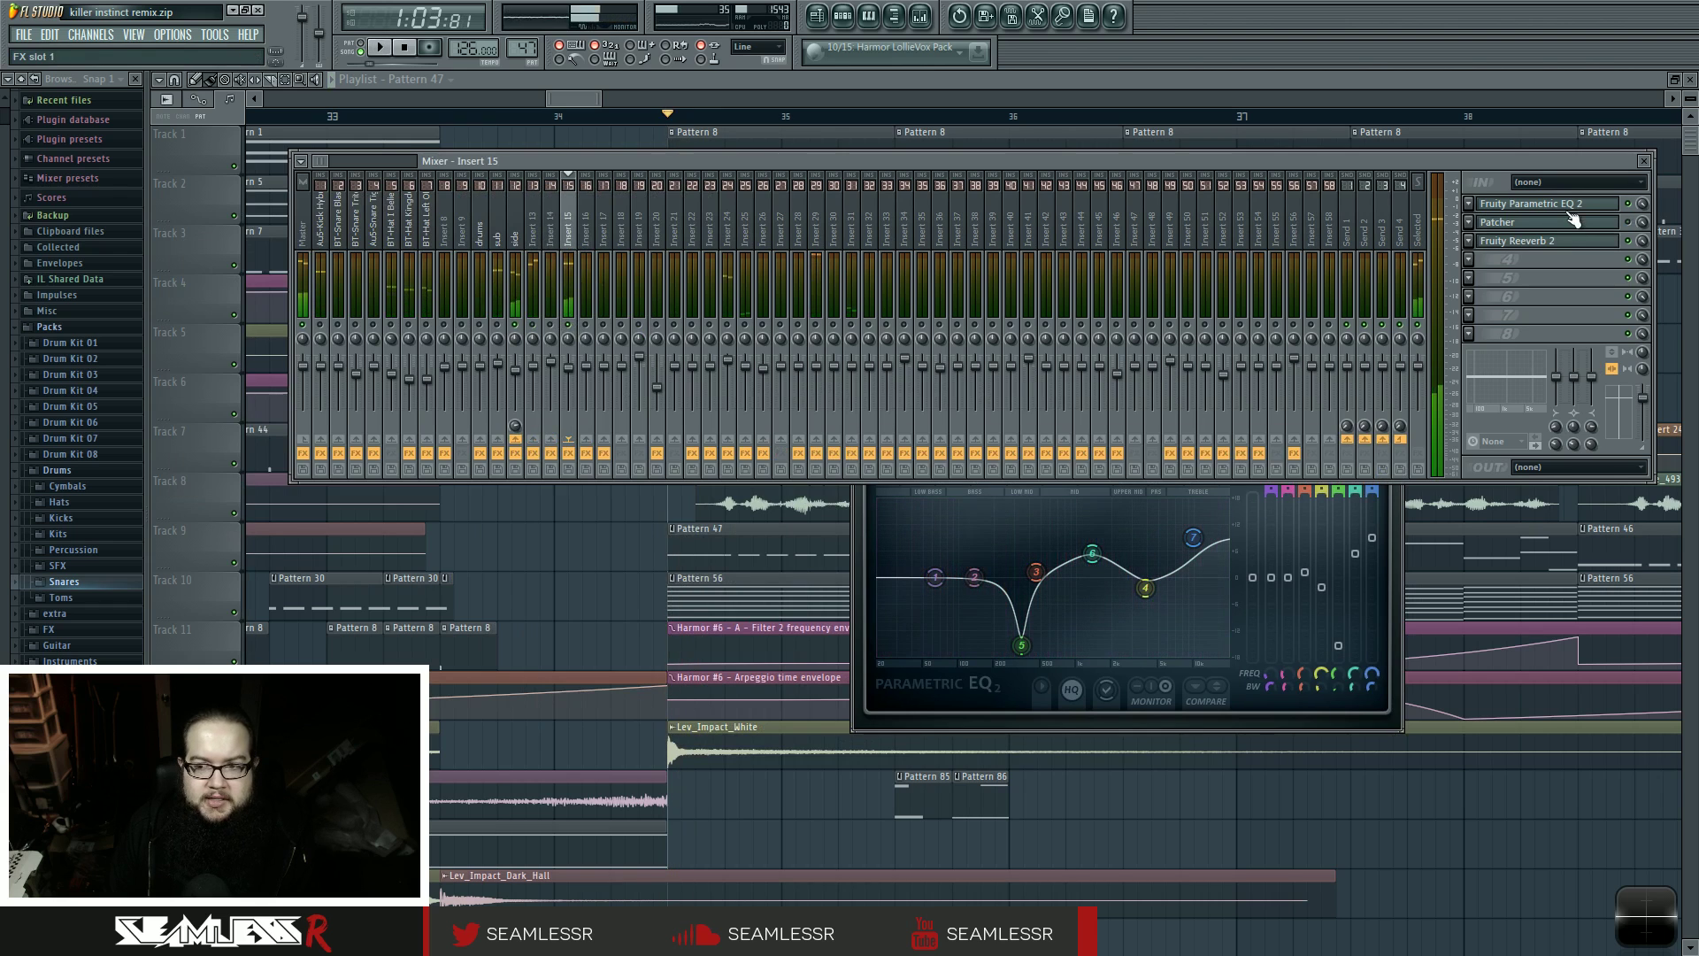
{"action": "left_click", "coordinate": [1549, 204]}
{"action": "left_click_drag", "start_coordinate": [539, 212], "coordinate": [1266, 642]}
{"action": "key", "text": "space"}
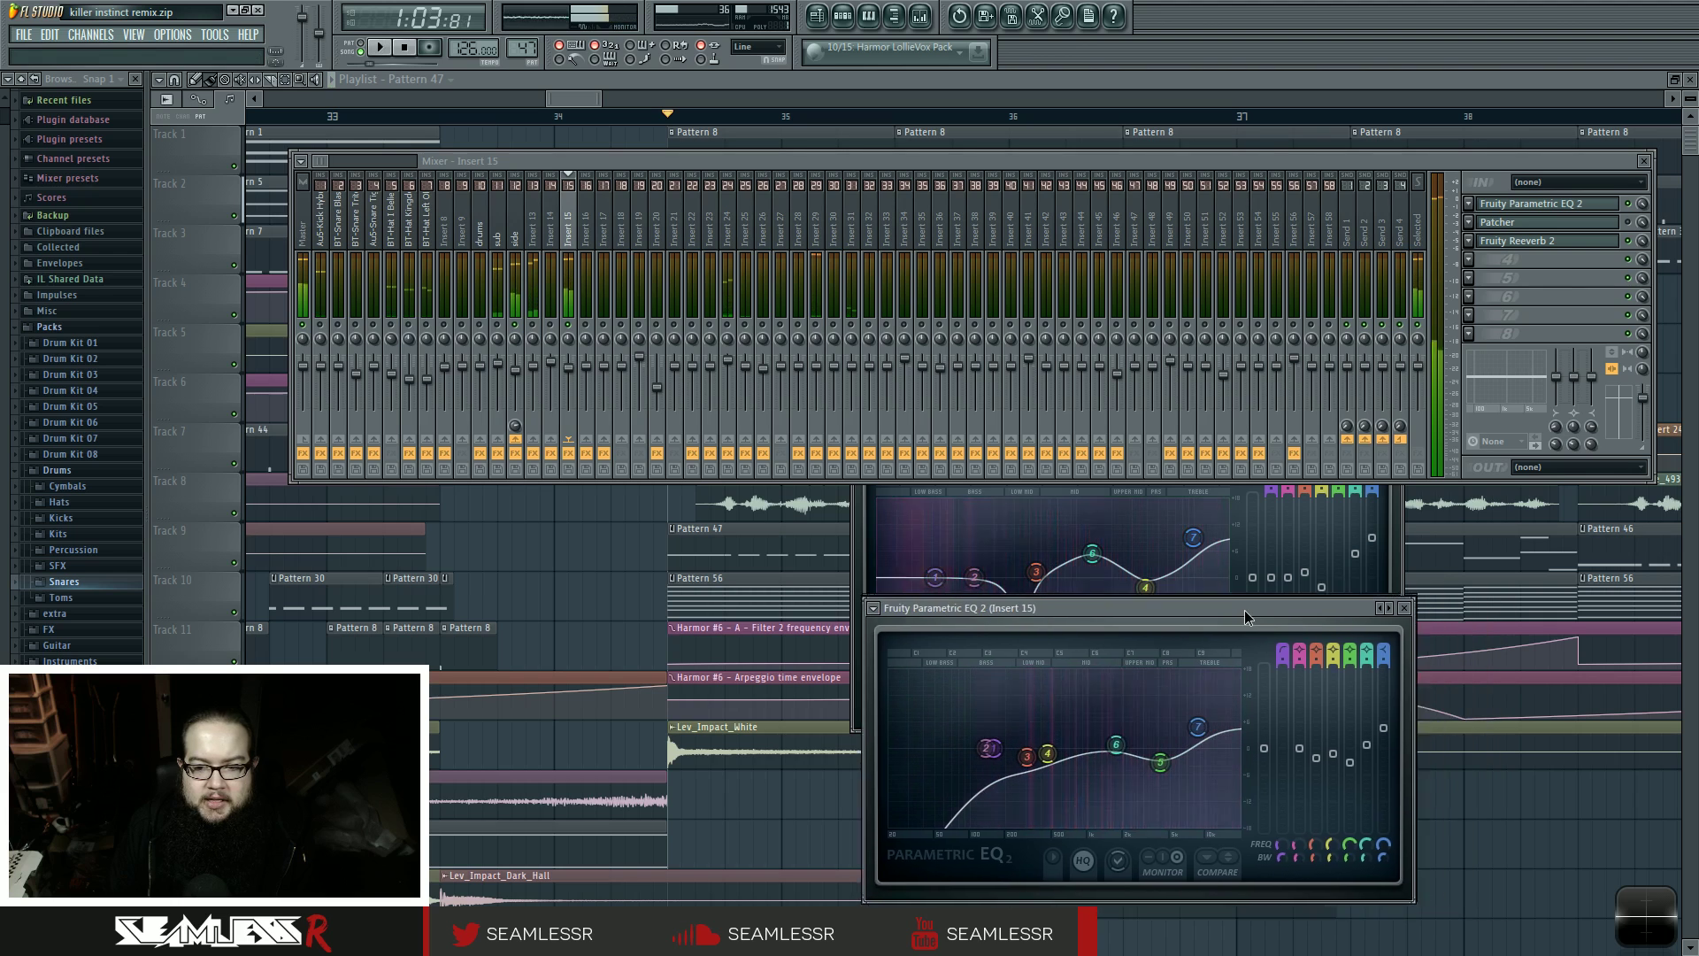
{"action": "left_click", "coordinate": [1400, 515]}
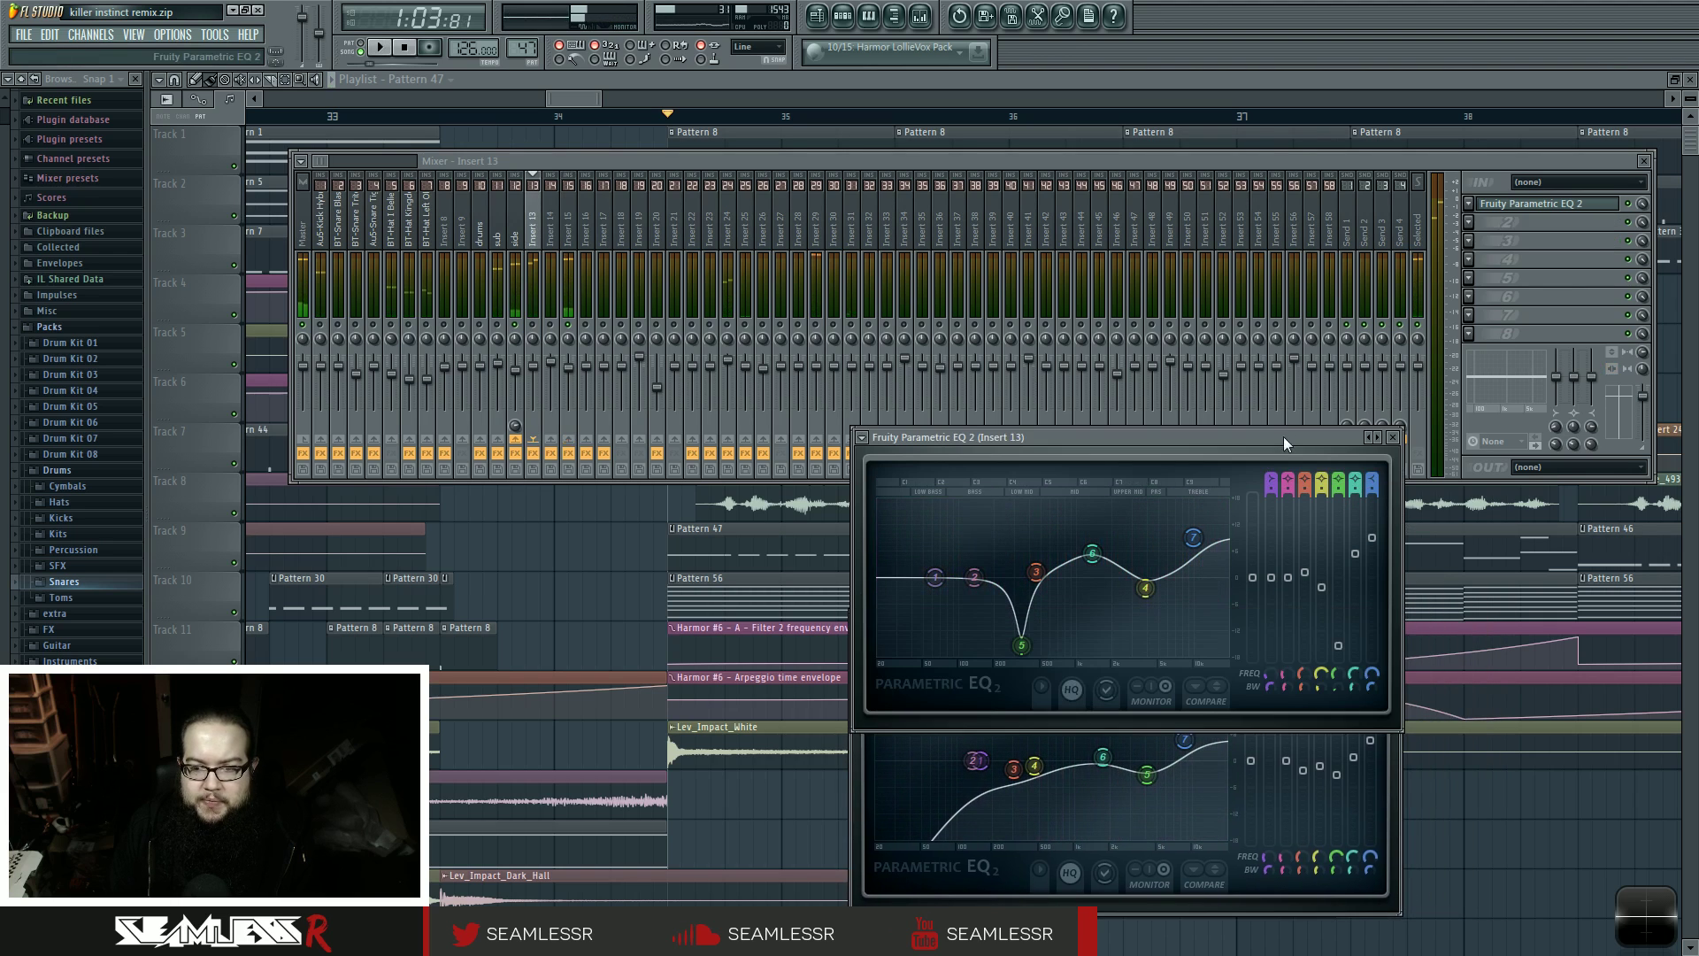
{"action": "left_click_drag", "start_coordinate": [1283, 437], "coordinate": [1283, 306]}
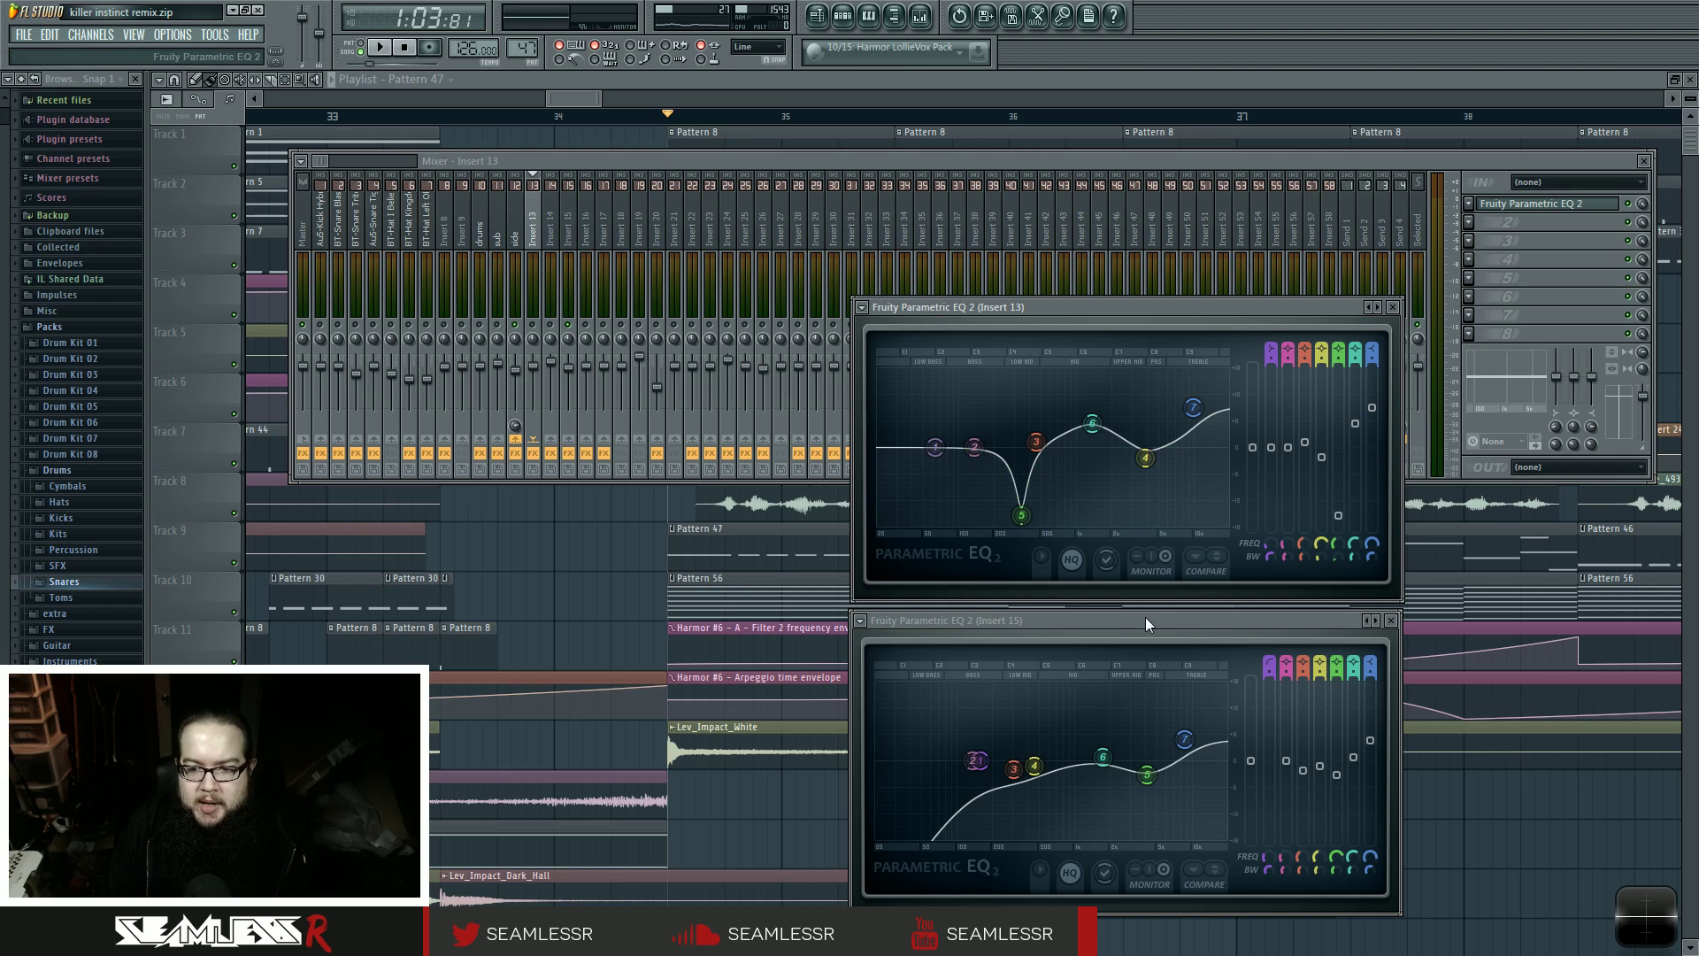
- Compare Insert 13's shaped EQ curve with the flat alternate setting during playback, ending on the flat one
{"action": "left_click", "coordinate": [1227, 560]}
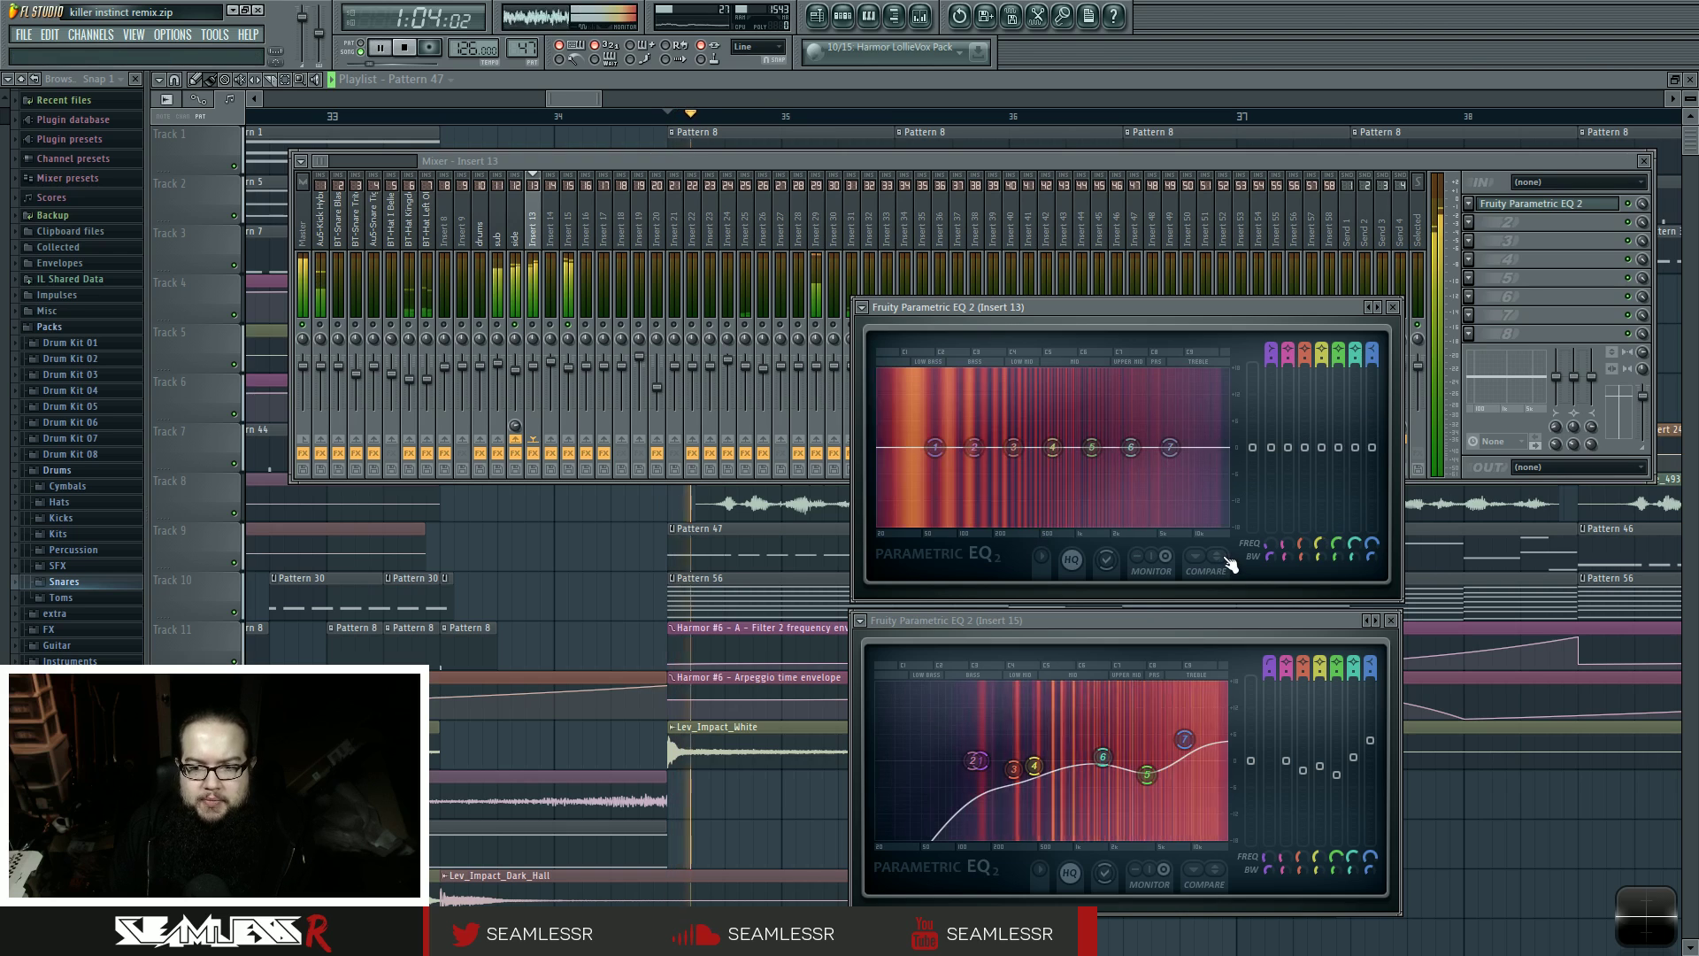
{"action": "left_click", "coordinate": [1228, 563]}
{"action": "left_click", "coordinate": [649, 380]}
{"action": "key", "text": "space"}
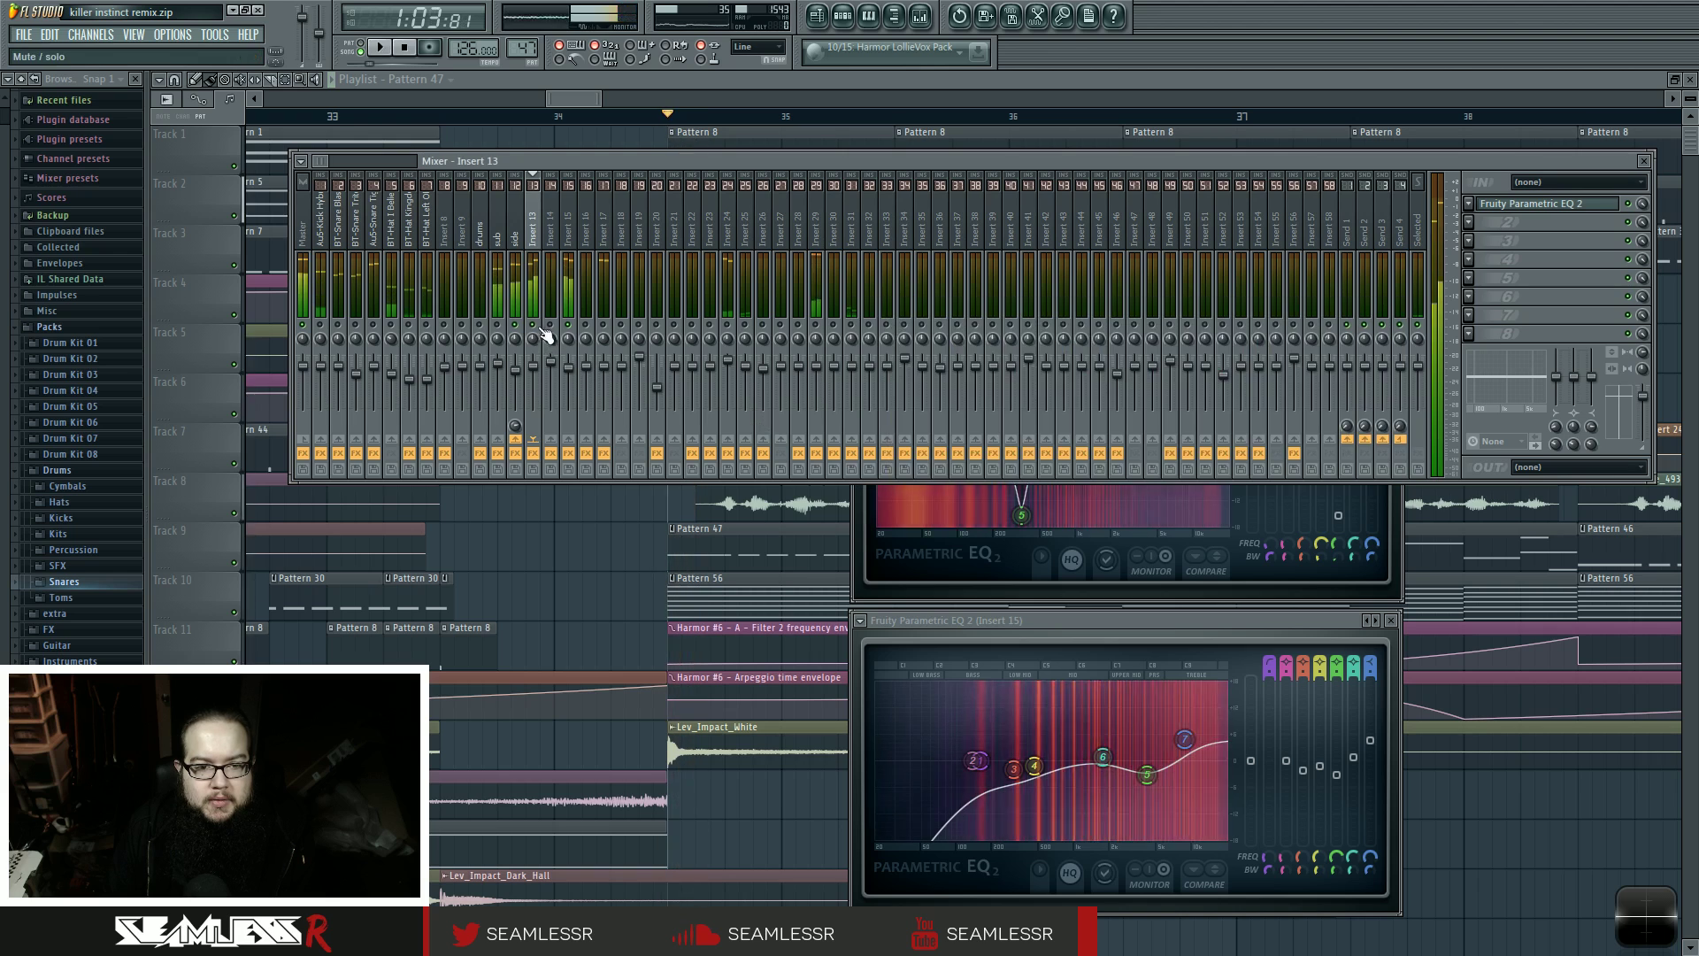
{"action": "left_click", "coordinate": [1226, 563]}
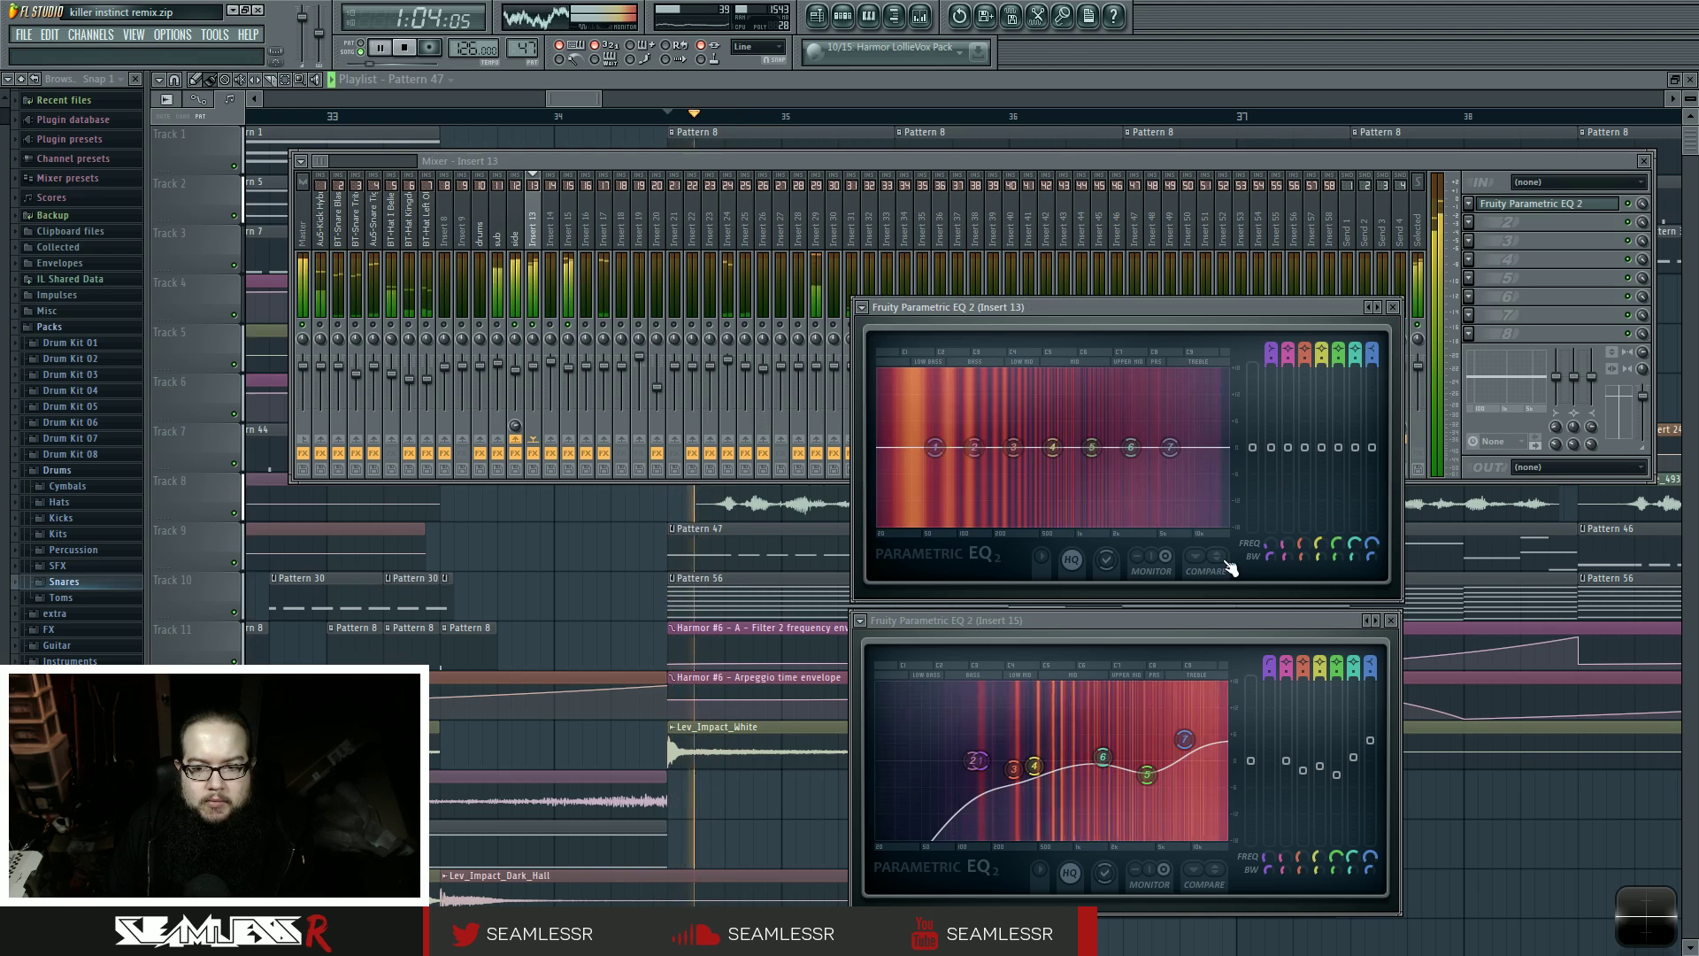
{"action": "left_click", "coordinate": [1228, 563]}
{"action": "left_click", "coordinate": [1228, 563]}
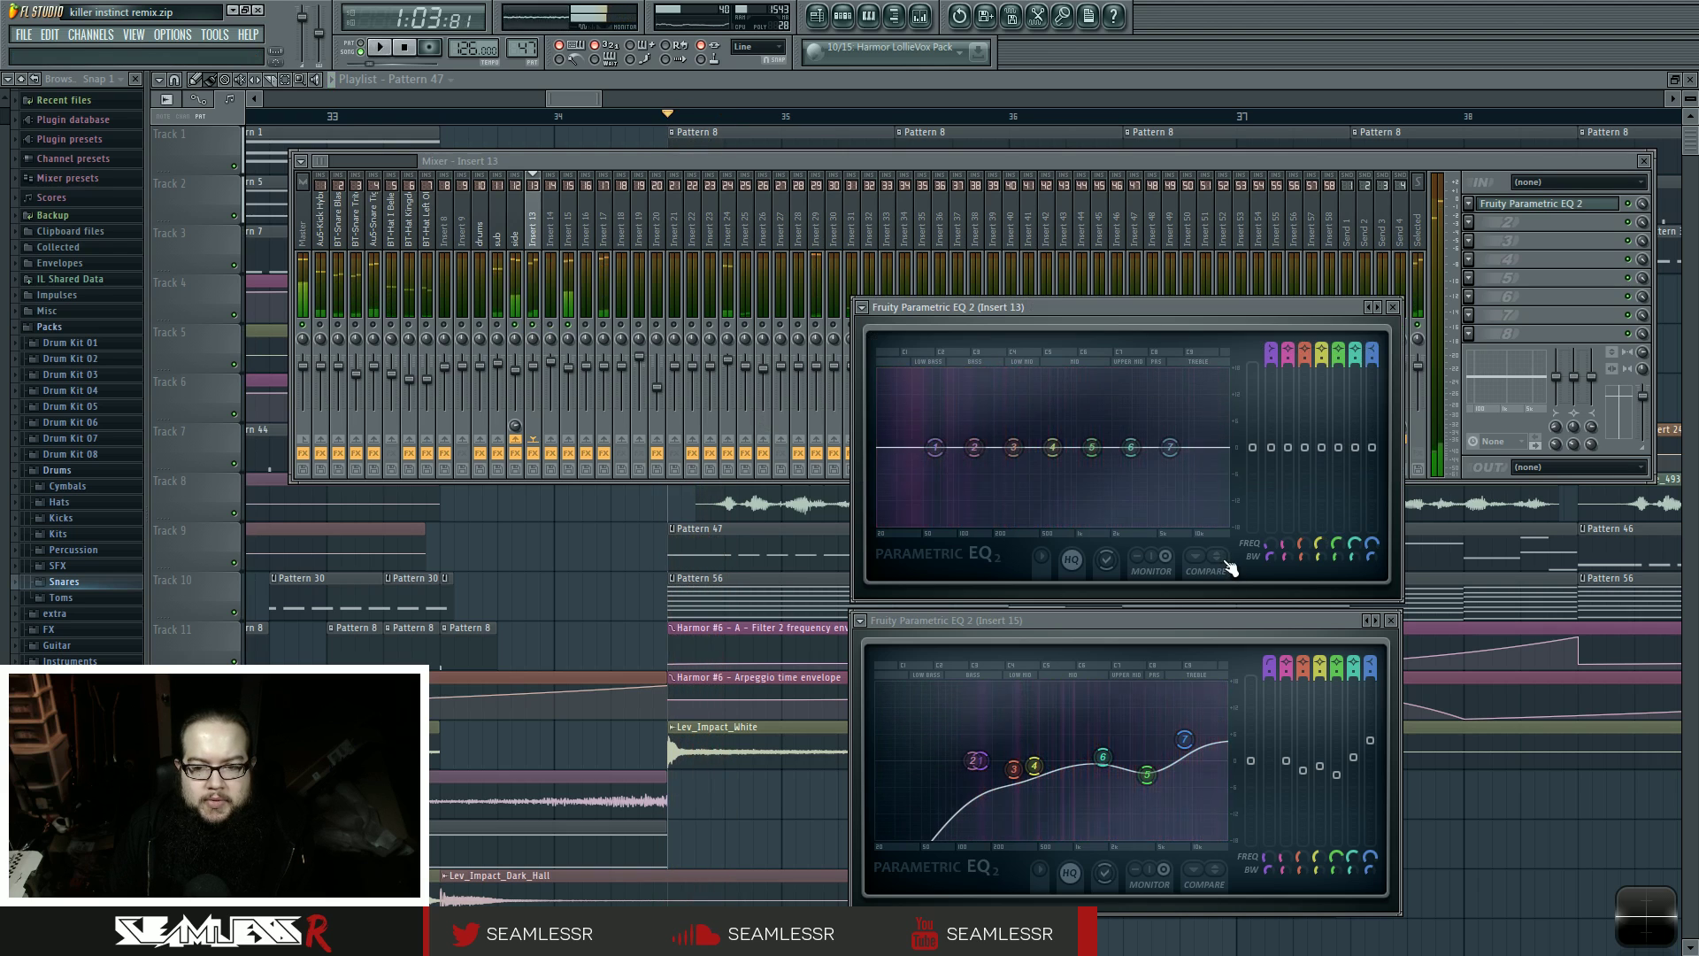
{"action": "left_click", "coordinate": [1229, 563]}
{"action": "key", "text": "space"}
{"action": "left_click", "coordinate": [1228, 563]}
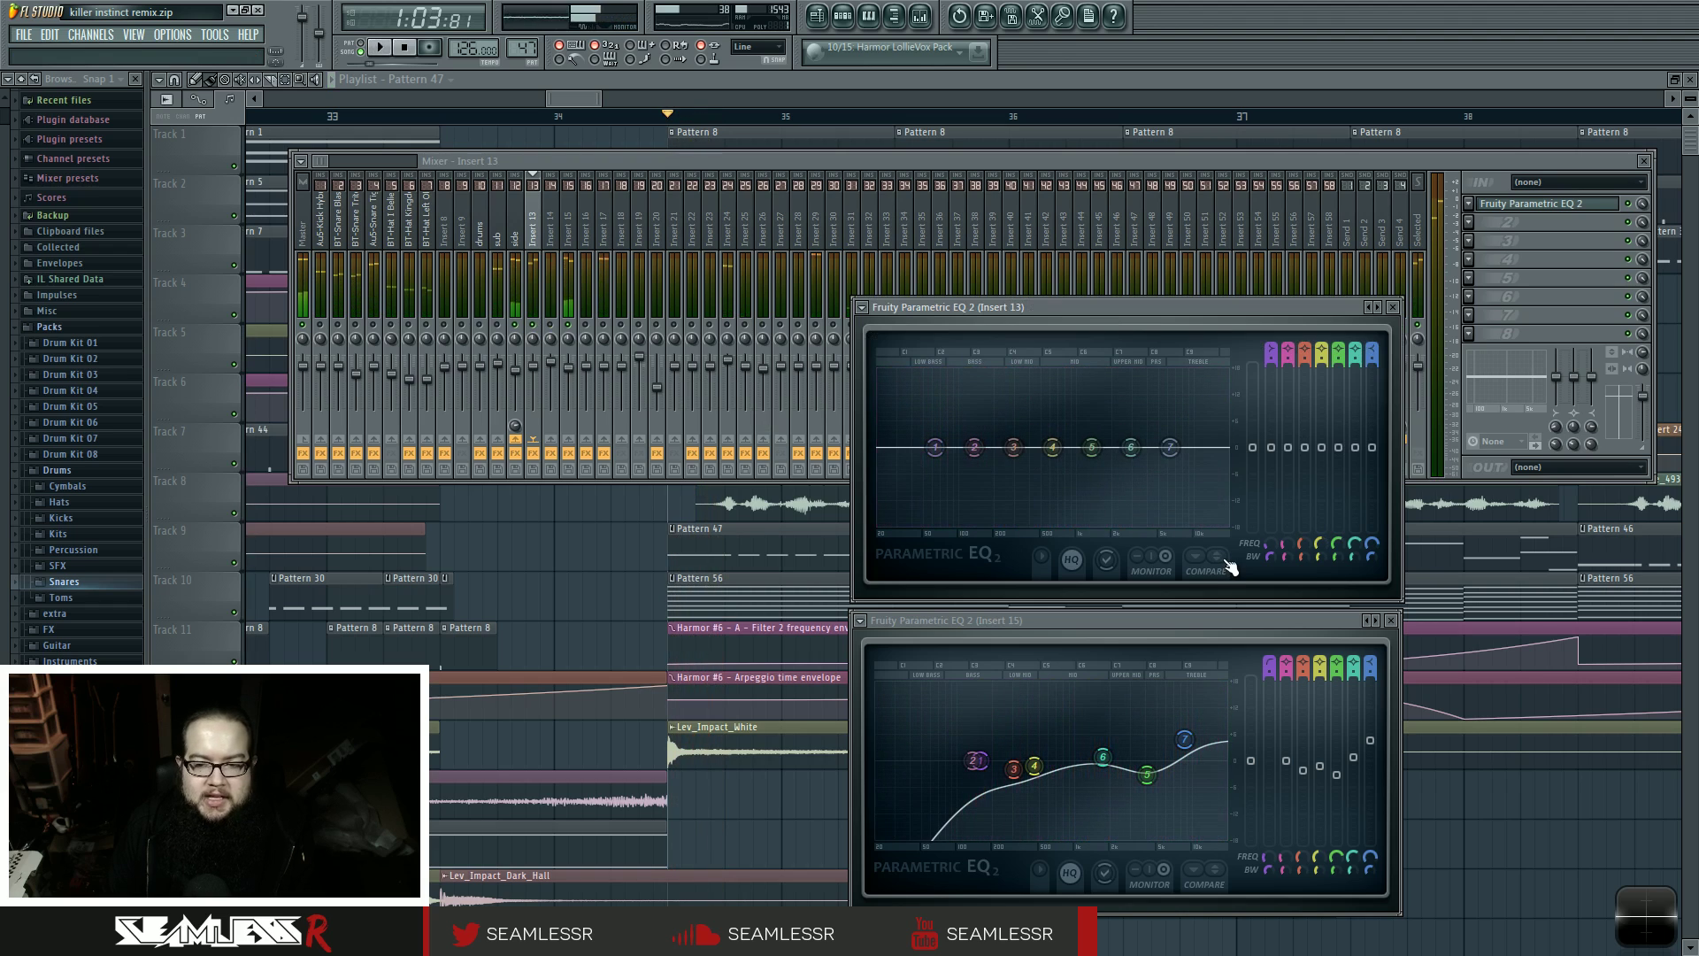
{"action": "left_click", "coordinate": [541, 334]}
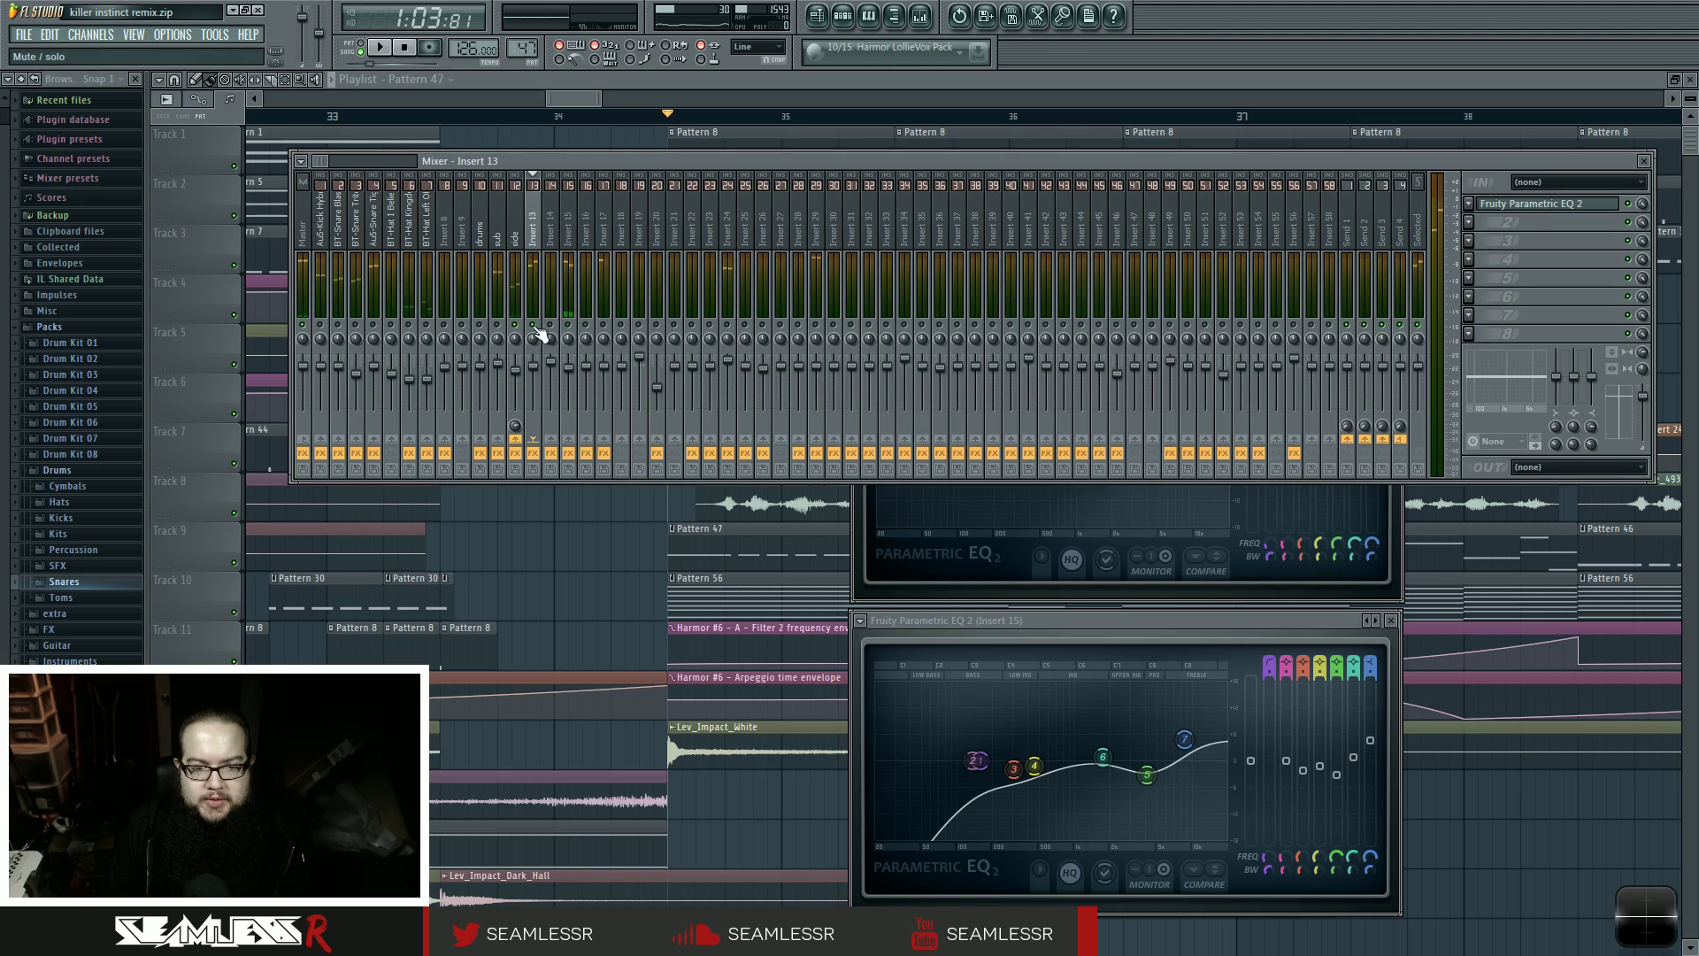
{"action": "key", "text": "space"}
- Boost the highs with band 7 on Insert 13's flat EQ curve and audition the change
{"action": "left_click", "coordinate": [887, 579]}
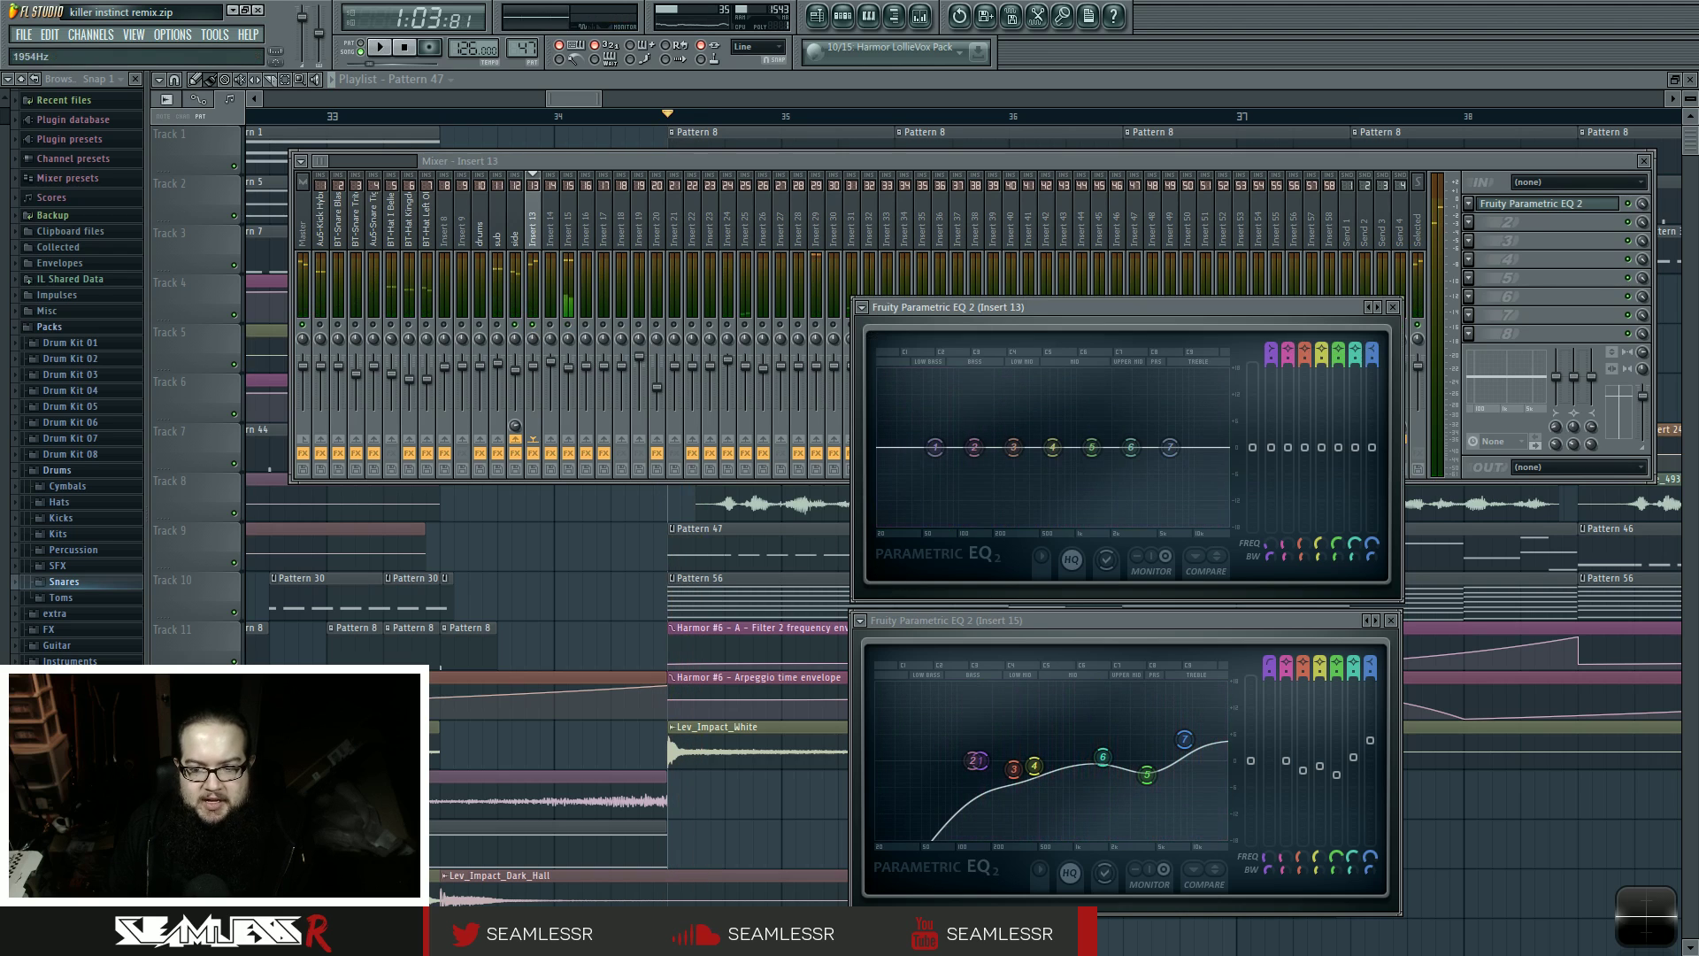
{"action": "left_click_drag", "start_coordinate": [1169, 446], "coordinate": [1175, 424]}
{"action": "key", "text": "space"}
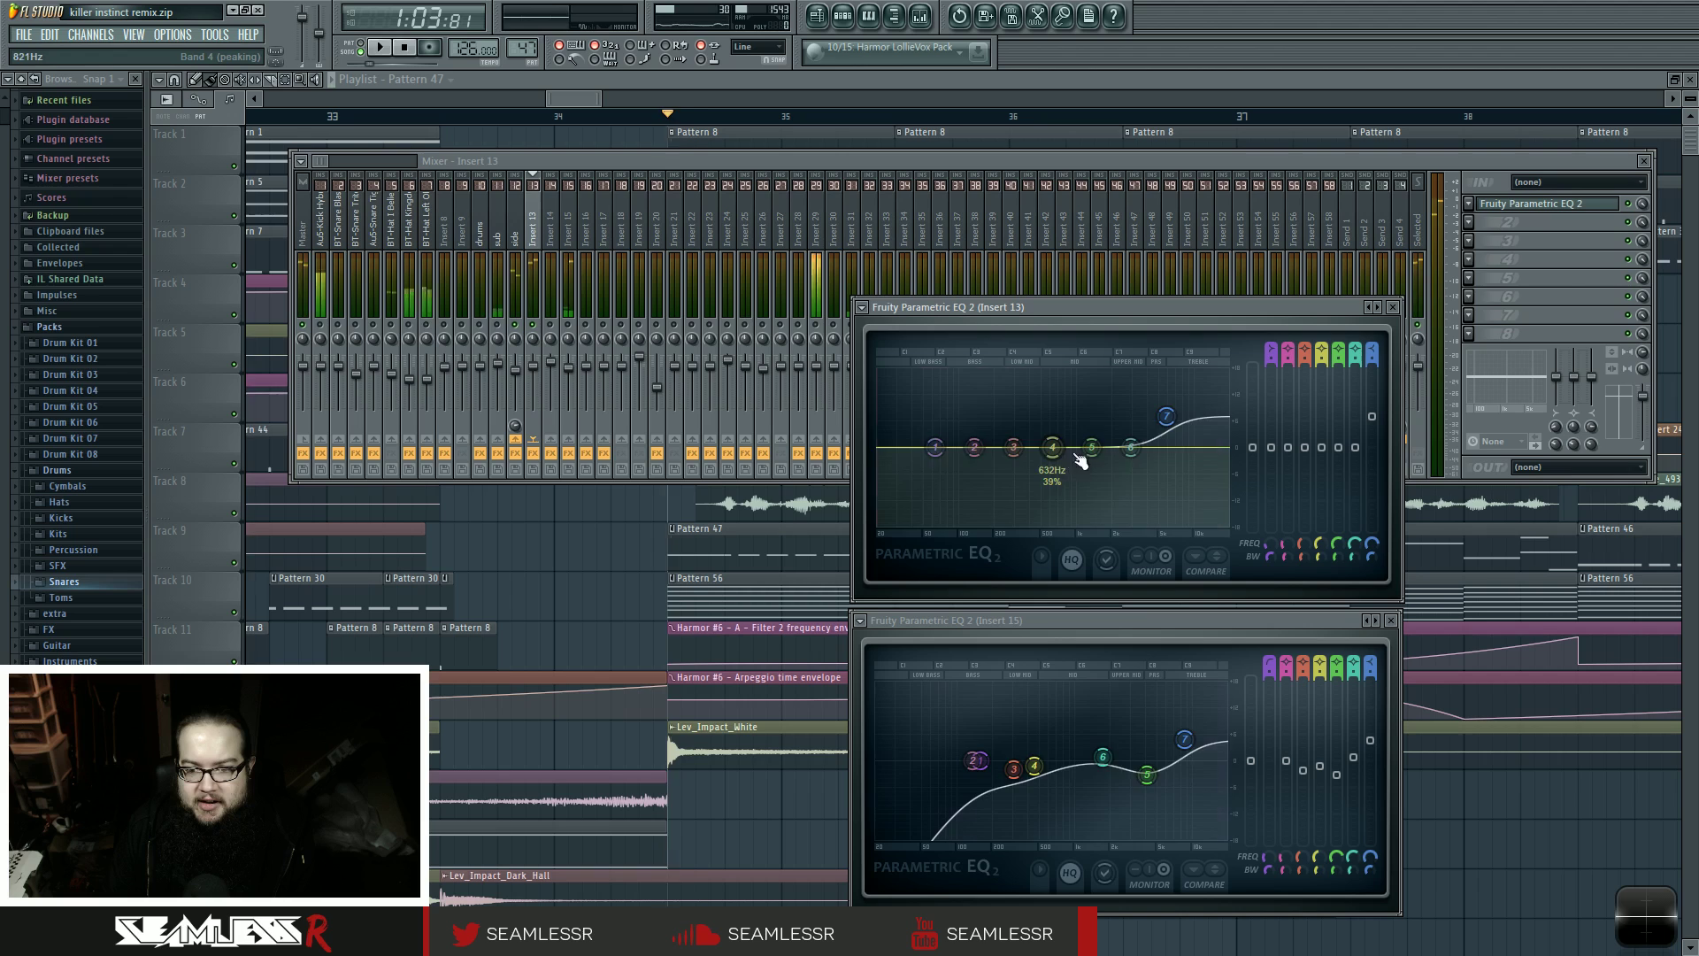
{"action": "key", "text": "space"}
- Cut band 4 deeply at about 400 Hz on Insert 13's equalizer and listen to the result in playback
{"action": "left_click_drag", "start_coordinate": [1052, 446], "coordinate": [1030, 502]}
{"action": "key", "text": "space"}
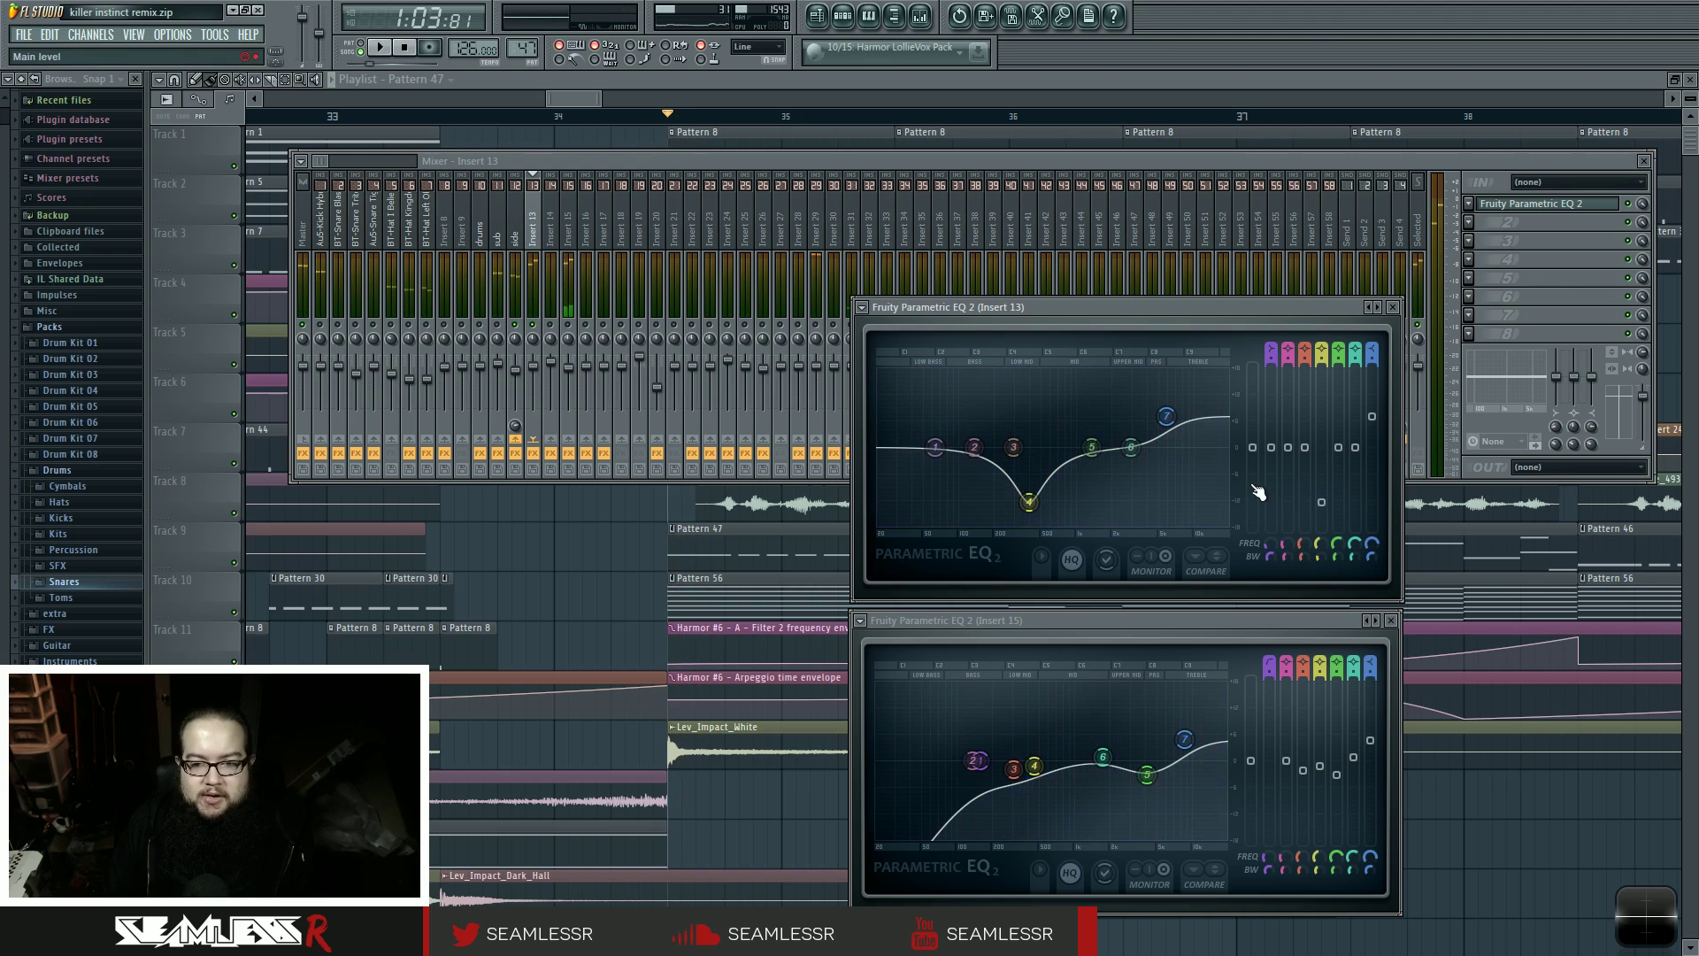
{"action": "key", "text": "space"}
{"action": "key", "text": "space"}
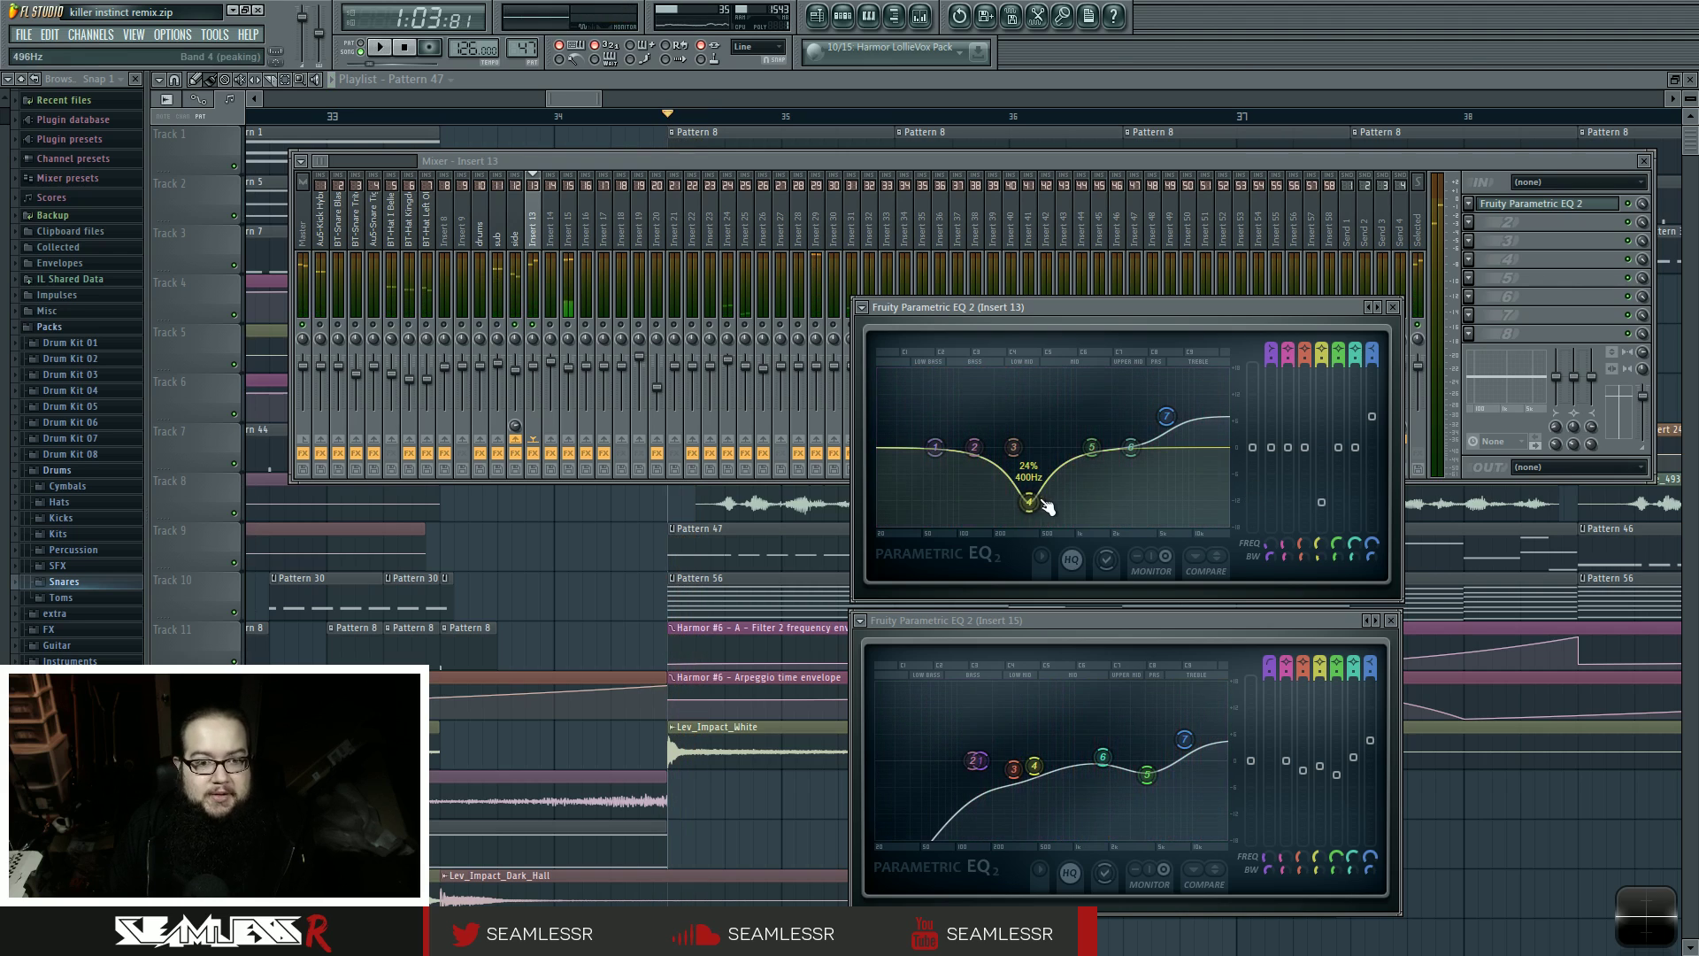
{"action": "left_click", "coordinate": [833, 428]}
{"action": "key", "text": "space"}
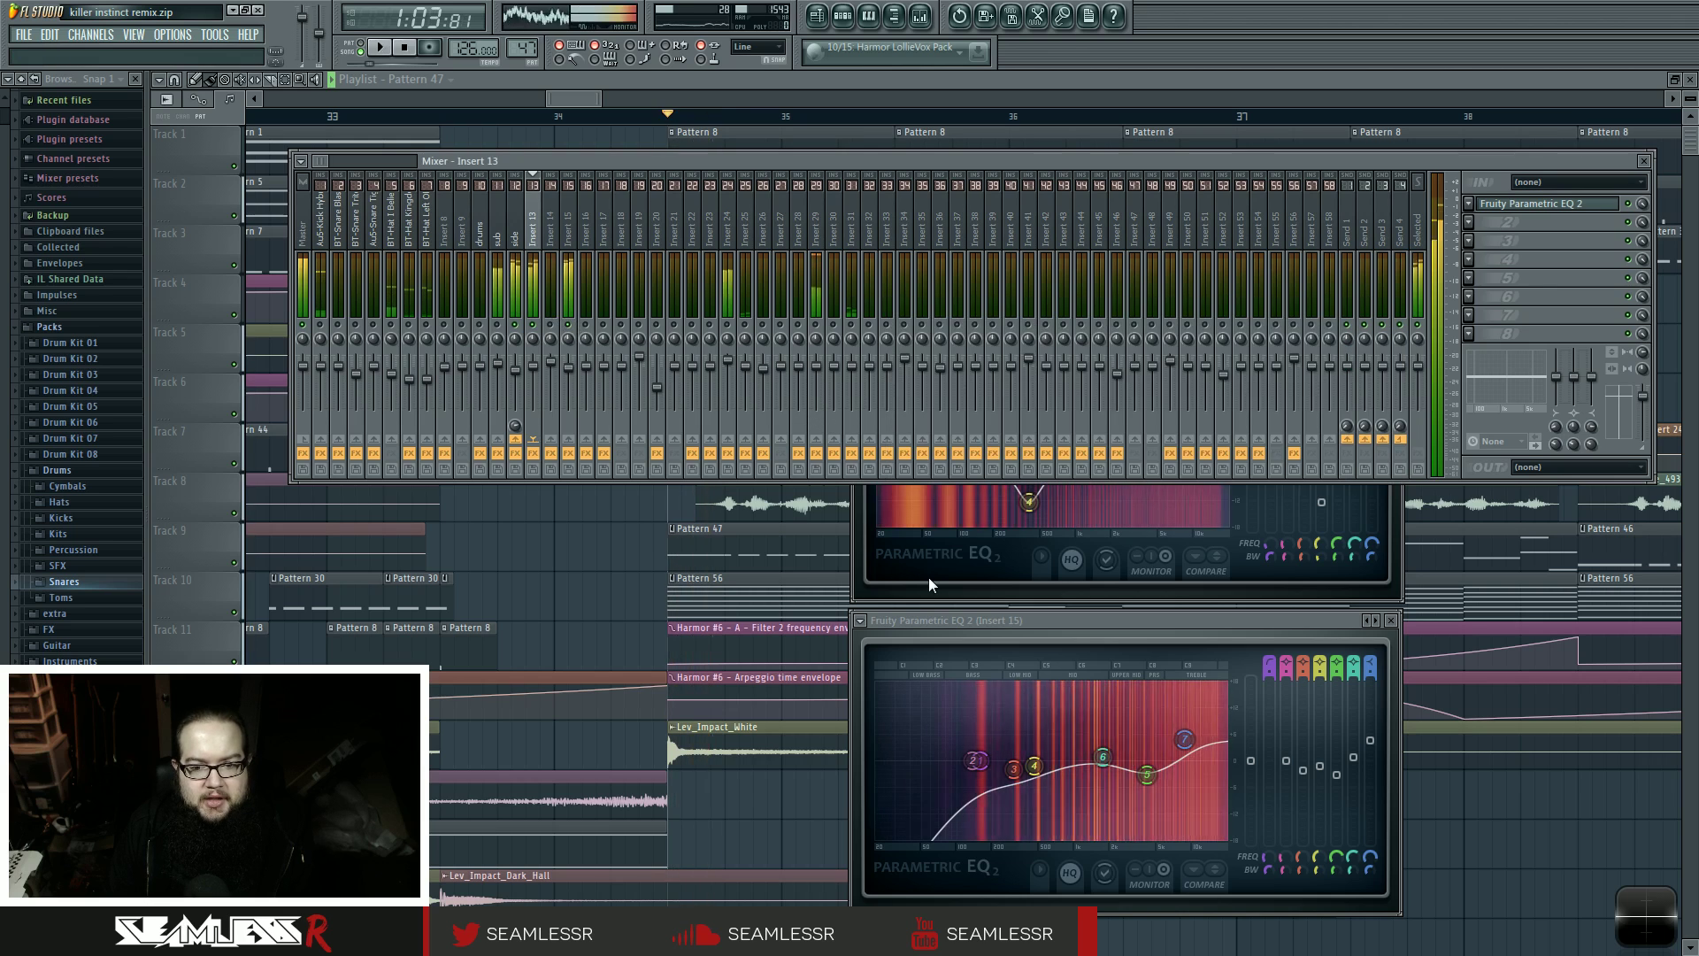
{"action": "left_click", "coordinate": [929, 575]}
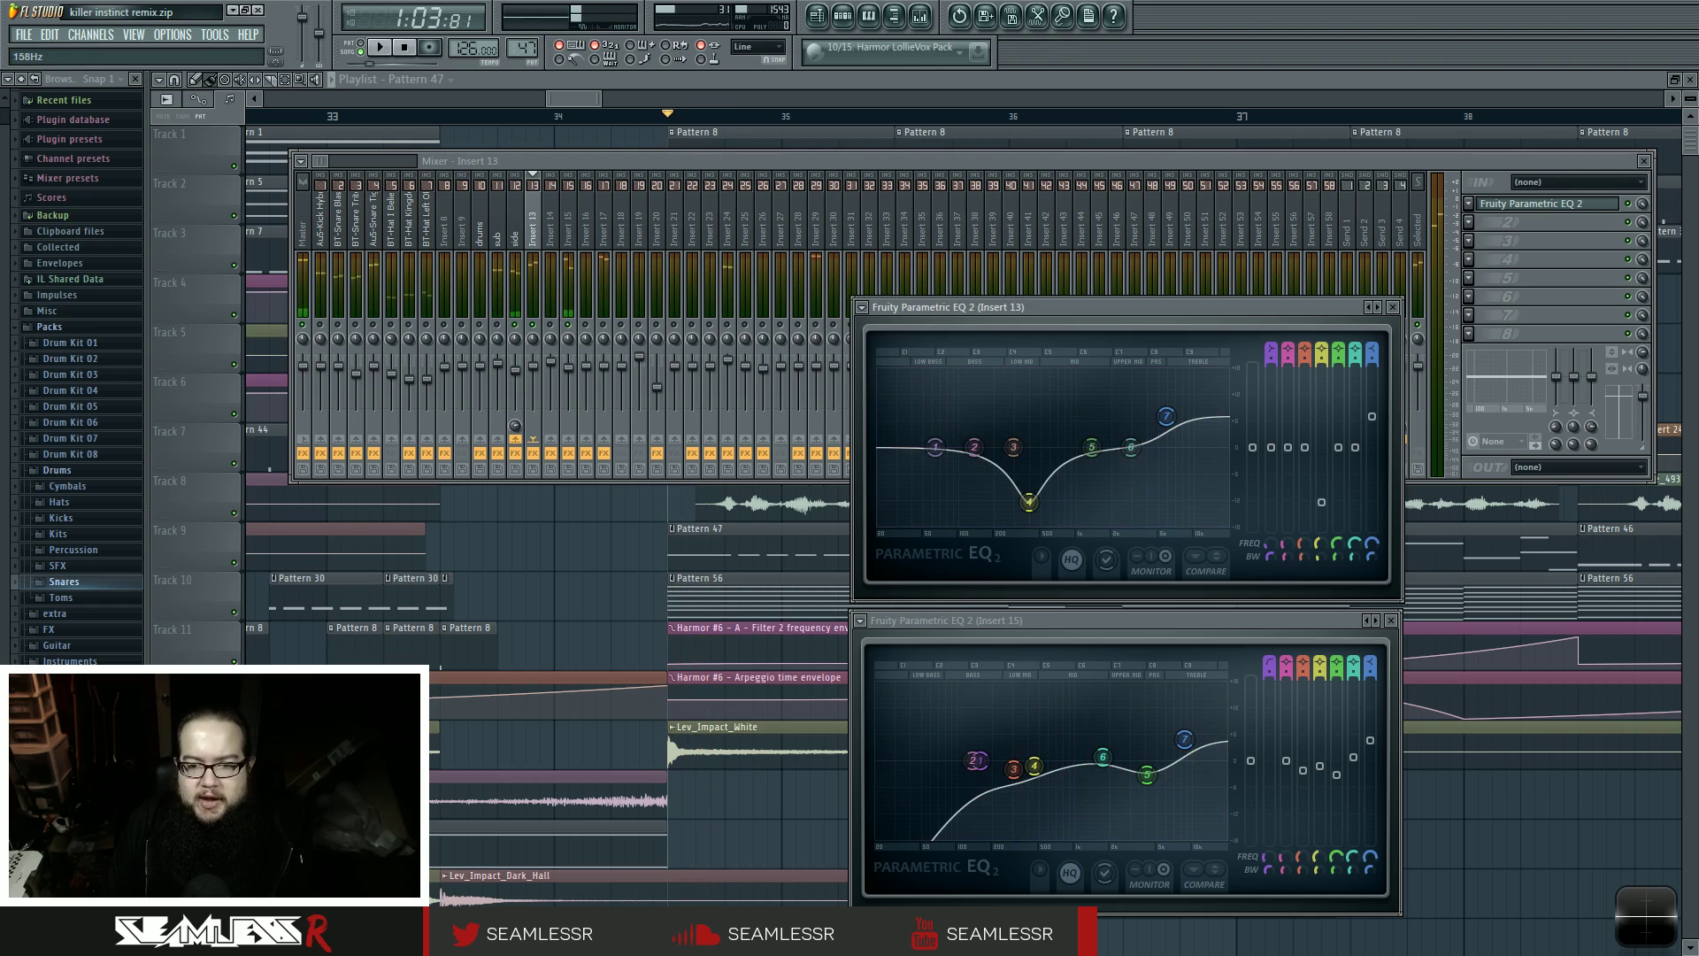
- Add a narrow band 2 cut of about -8.6 dB near 1279 Hz on Insert 13's equalizer while auditioning it
{"action": "left_click_drag", "start_coordinate": [971, 462], "coordinate": [1146, 488]}
{"action": "key", "text": "space"}
{"action": "key", "text": "space"}
{"action": "key", "text": "space"}
{"action": "key", "text": "space"}
{"action": "key", "text": "space"}
{"action": "key", "text": "space"}
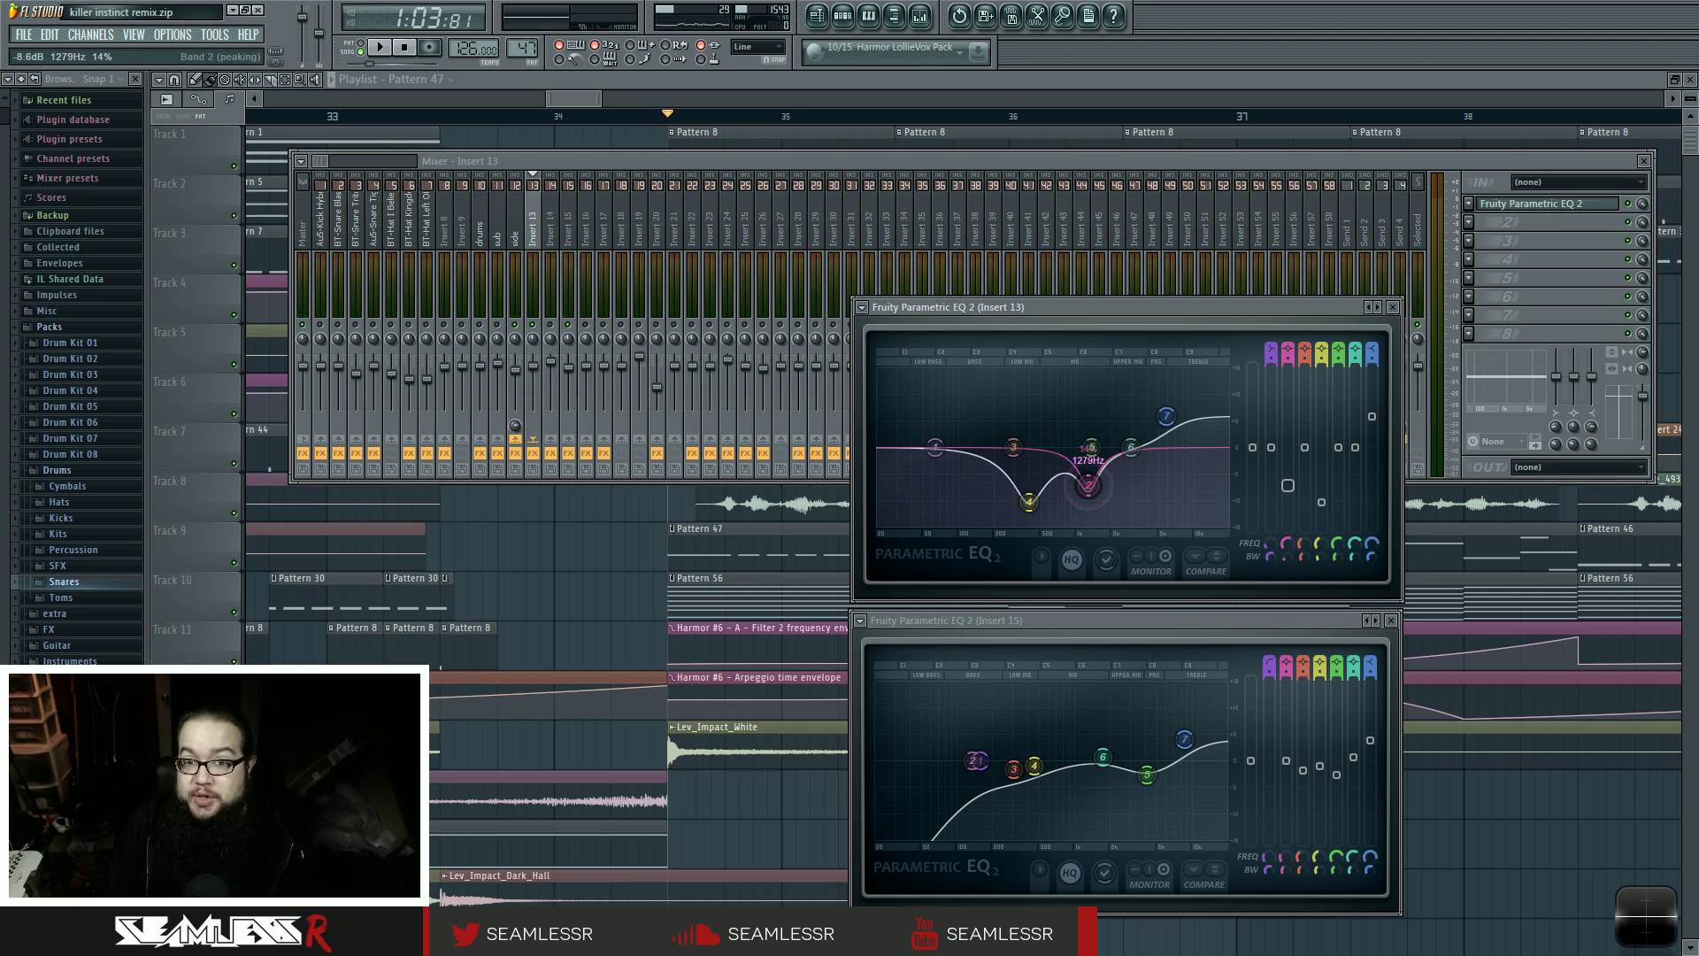
- Move the band 2 cut up to around 5 kHz at about -6.6 dB and switch Insert 13's EQ back to its original shaped curve
{"action": "left_click_drag", "start_coordinate": [1087, 485], "coordinate": [1157, 476]}
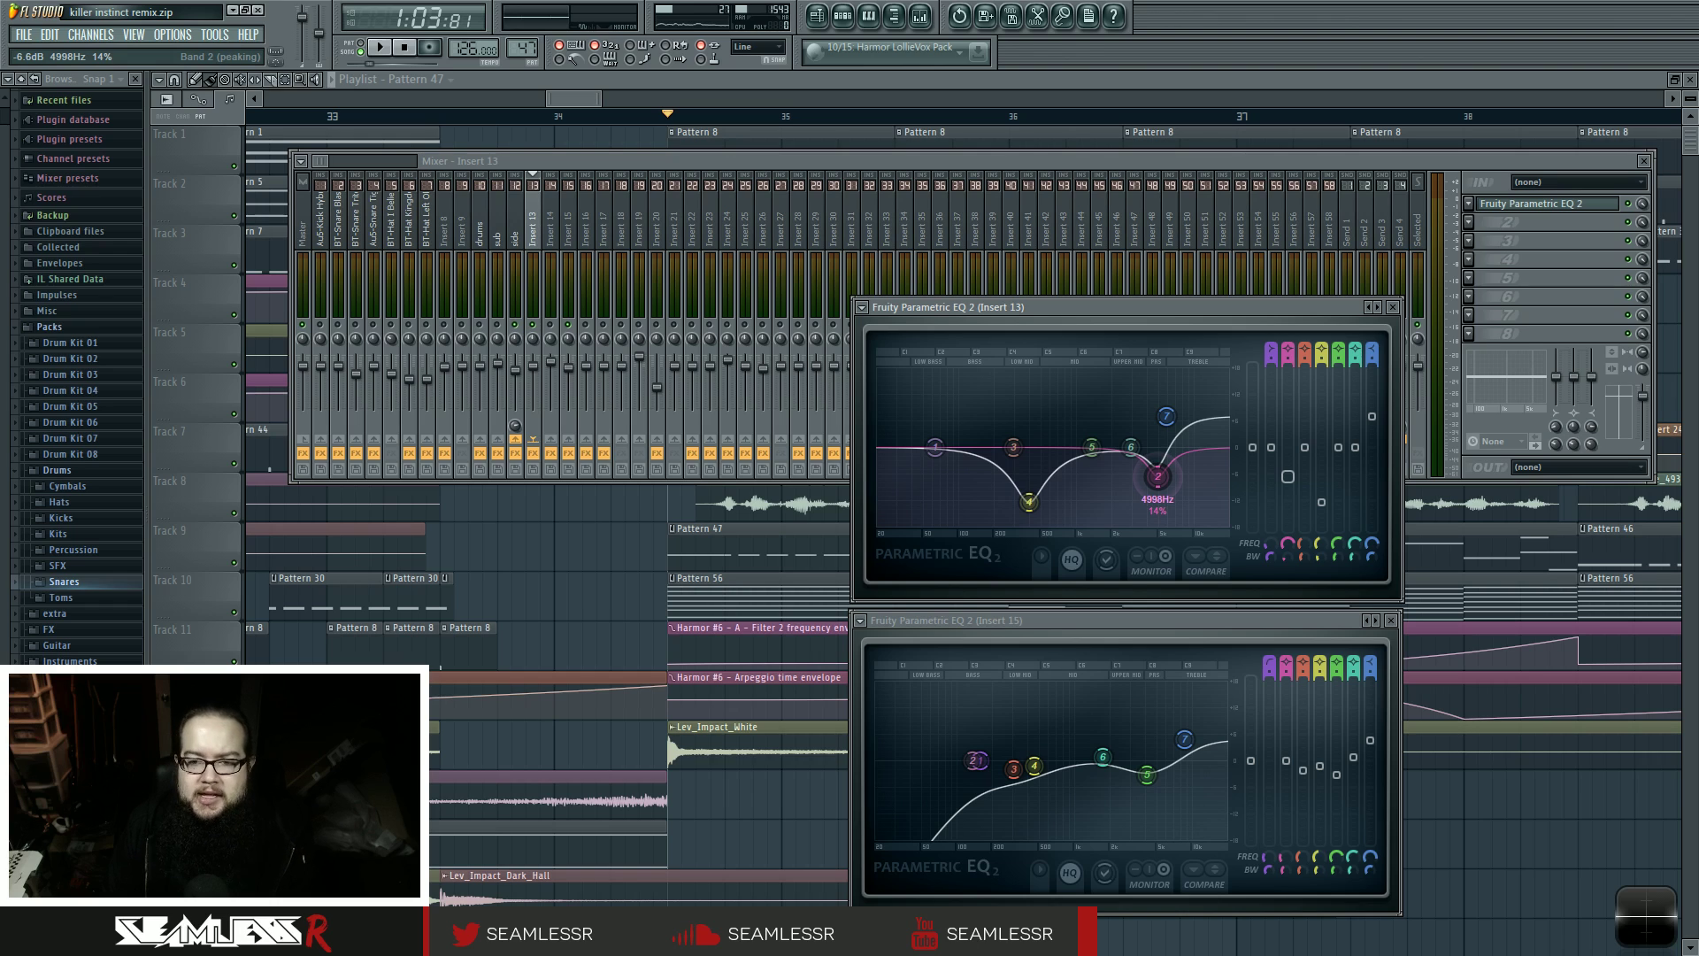
{"action": "left_click_drag", "start_coordinate": [1158, 477], "coordinate": [1147, 478]}
{"action": "left_click", "coordinate": [1217, 556]}
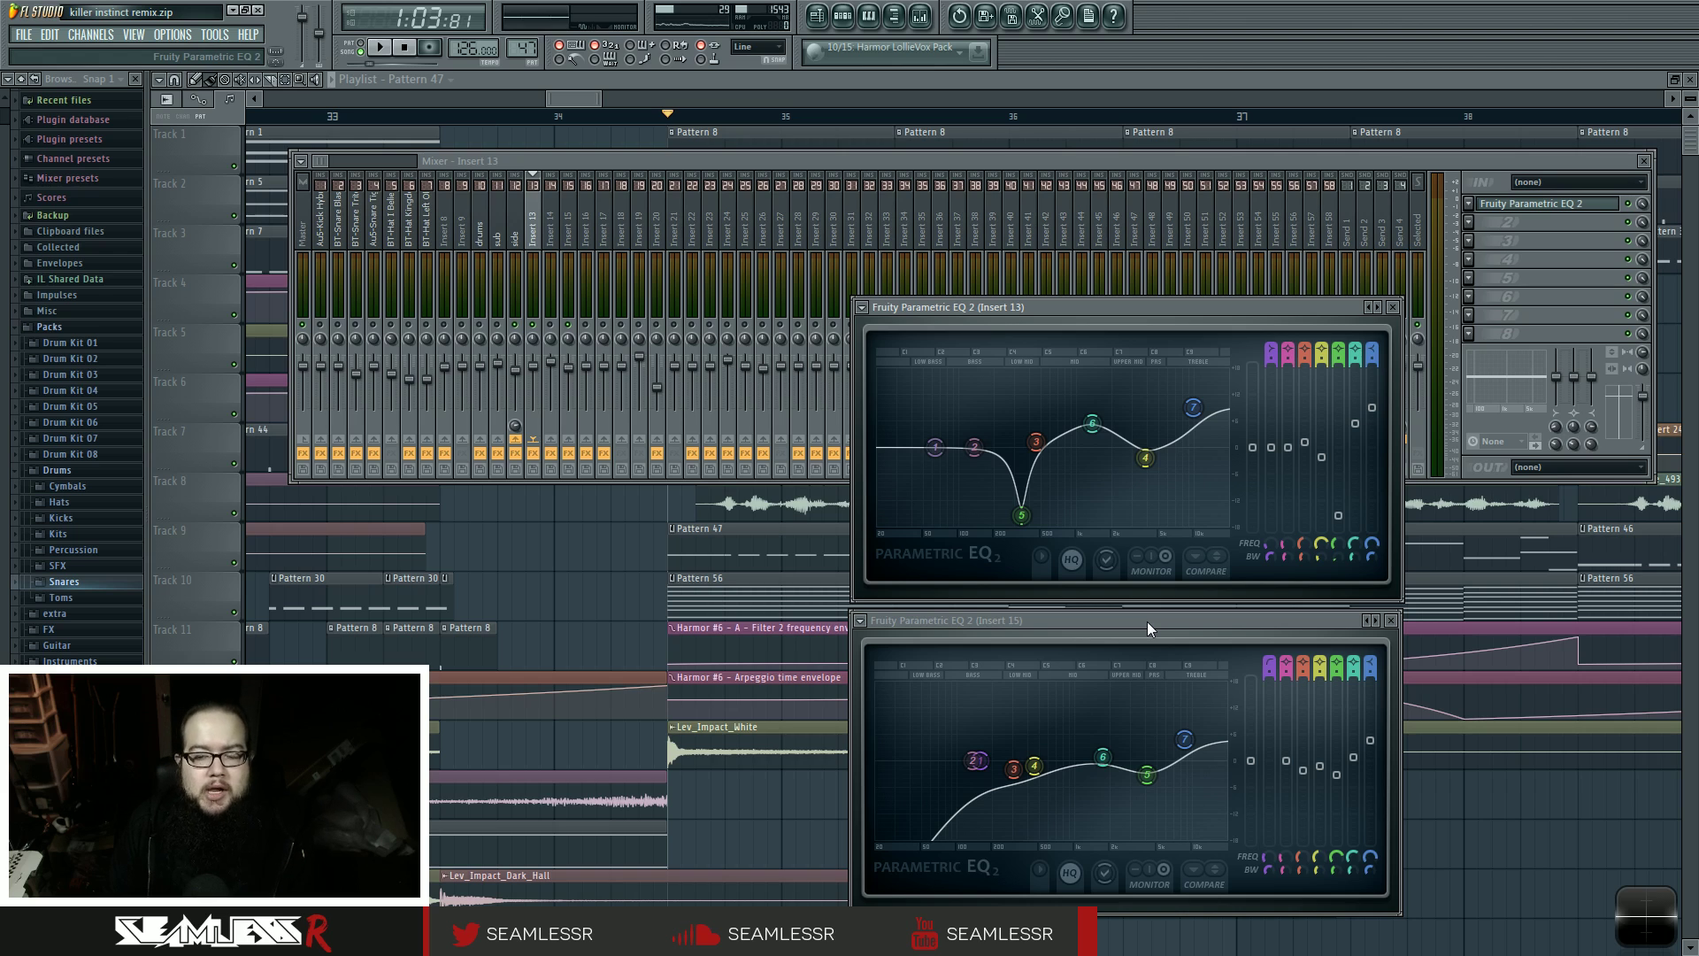
- Close the Parametric EQ 2 windows of Insert 15 and Insert 13
{"action": "left_click", "coordinate": [576, 333]}
{"action": "key", "text": "space"}
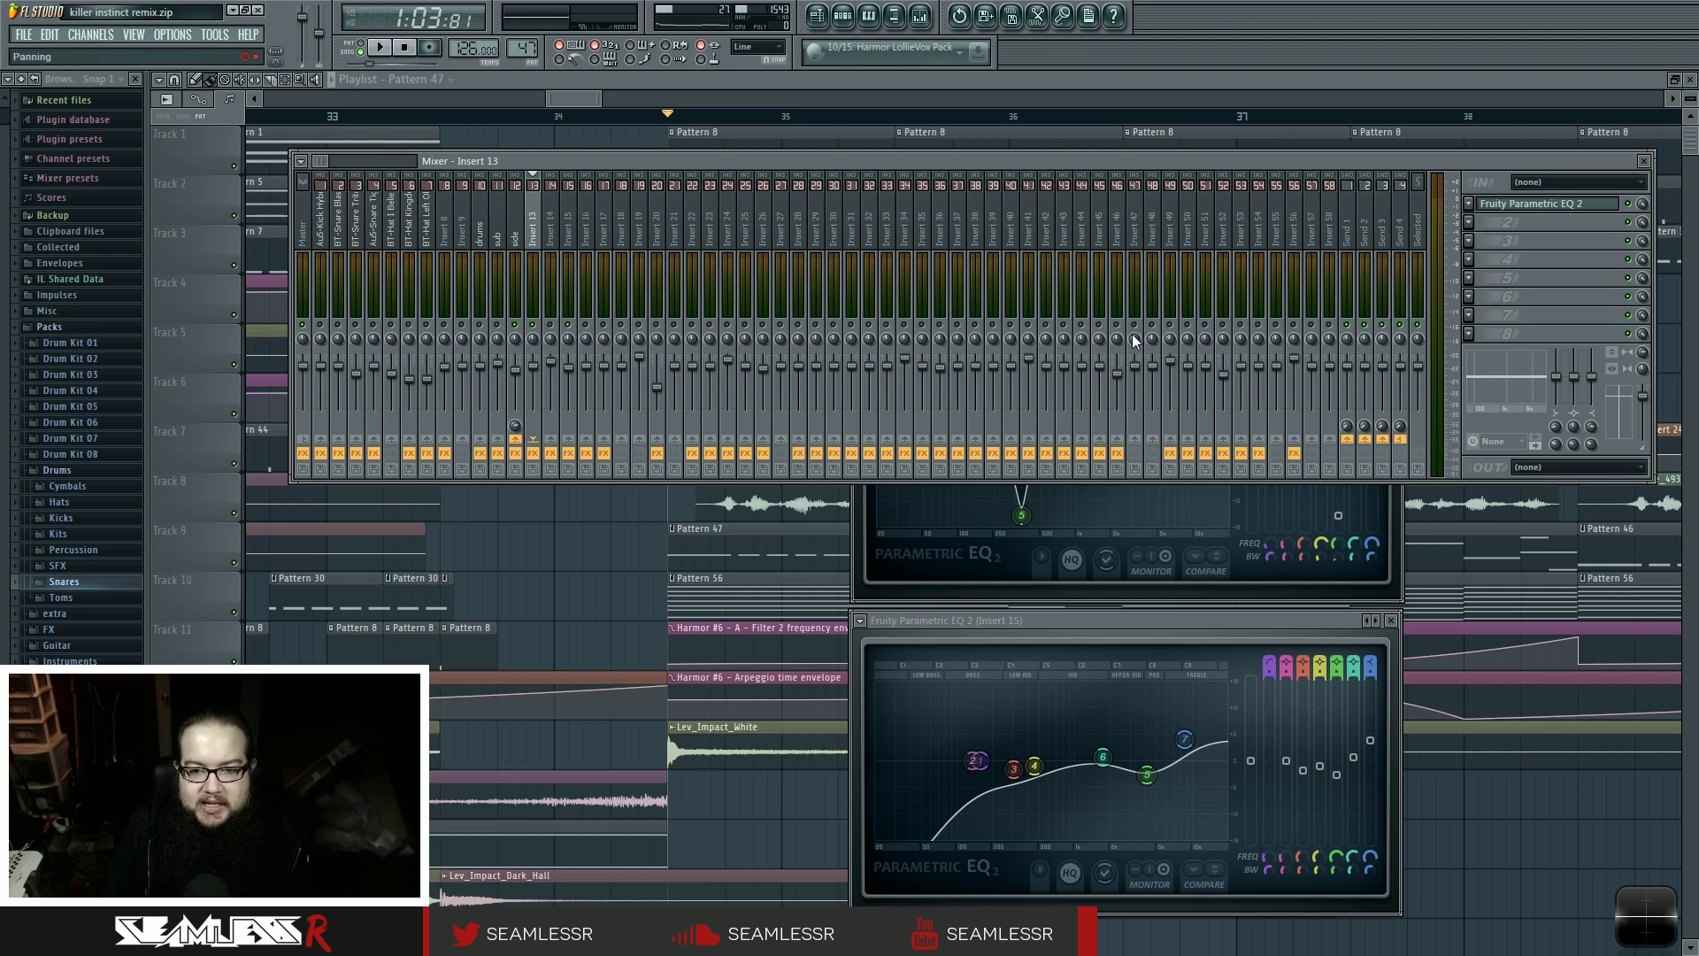
{"action": "left_click", "coordinate": [1390, 621]}
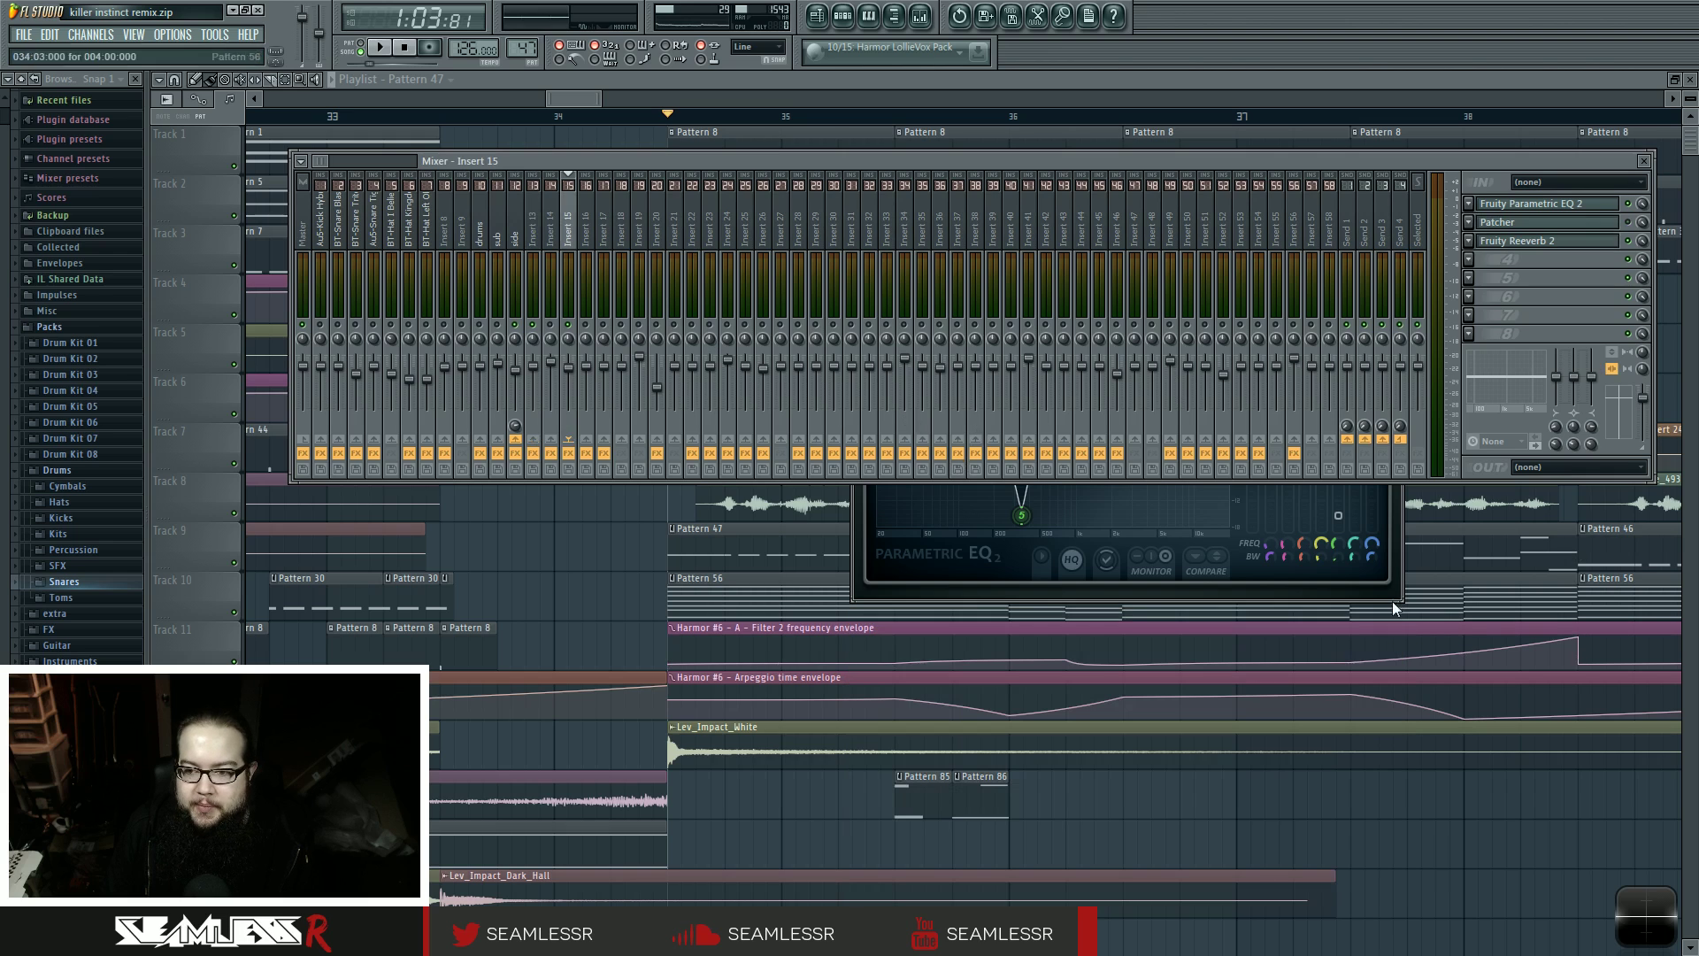
{"action": "left_click", "coordinate": [1394, 548]}
{"action": "left_click", "coordinate": [1394, 308]}
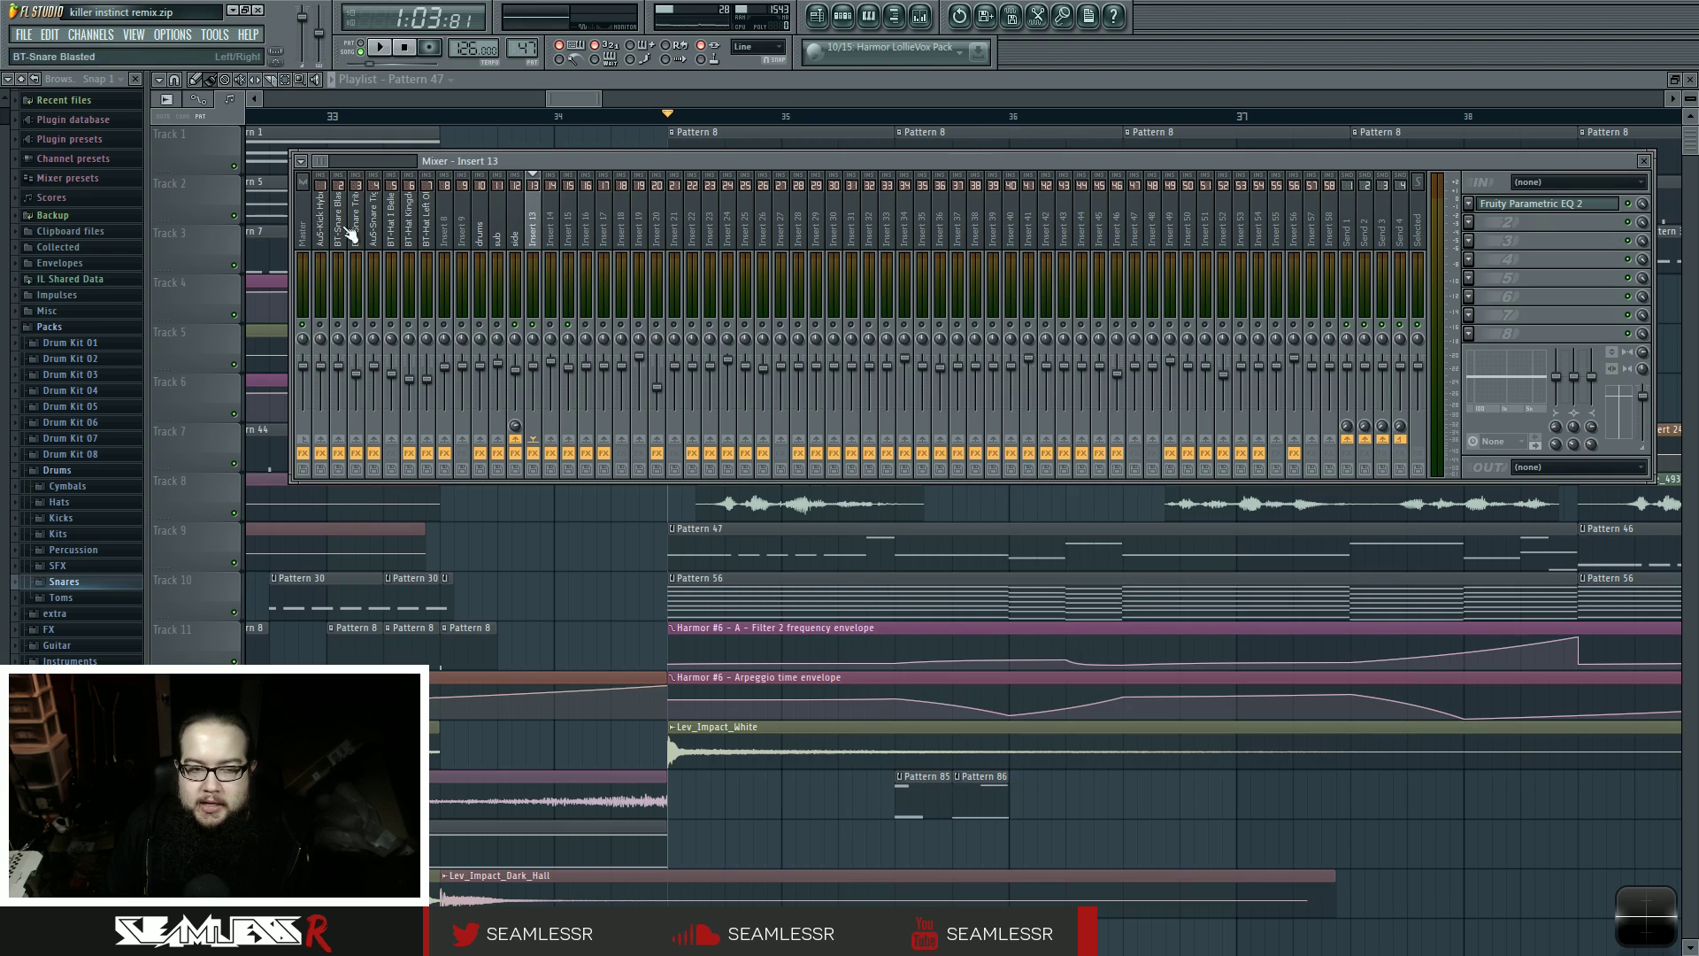
- Narrow the mixer to fewer insert tracks, move it lower over the playlist and hide it
{"action": "left_click_drag", "start_coordinate": [292, 227], "coordinate": [828, 270]}
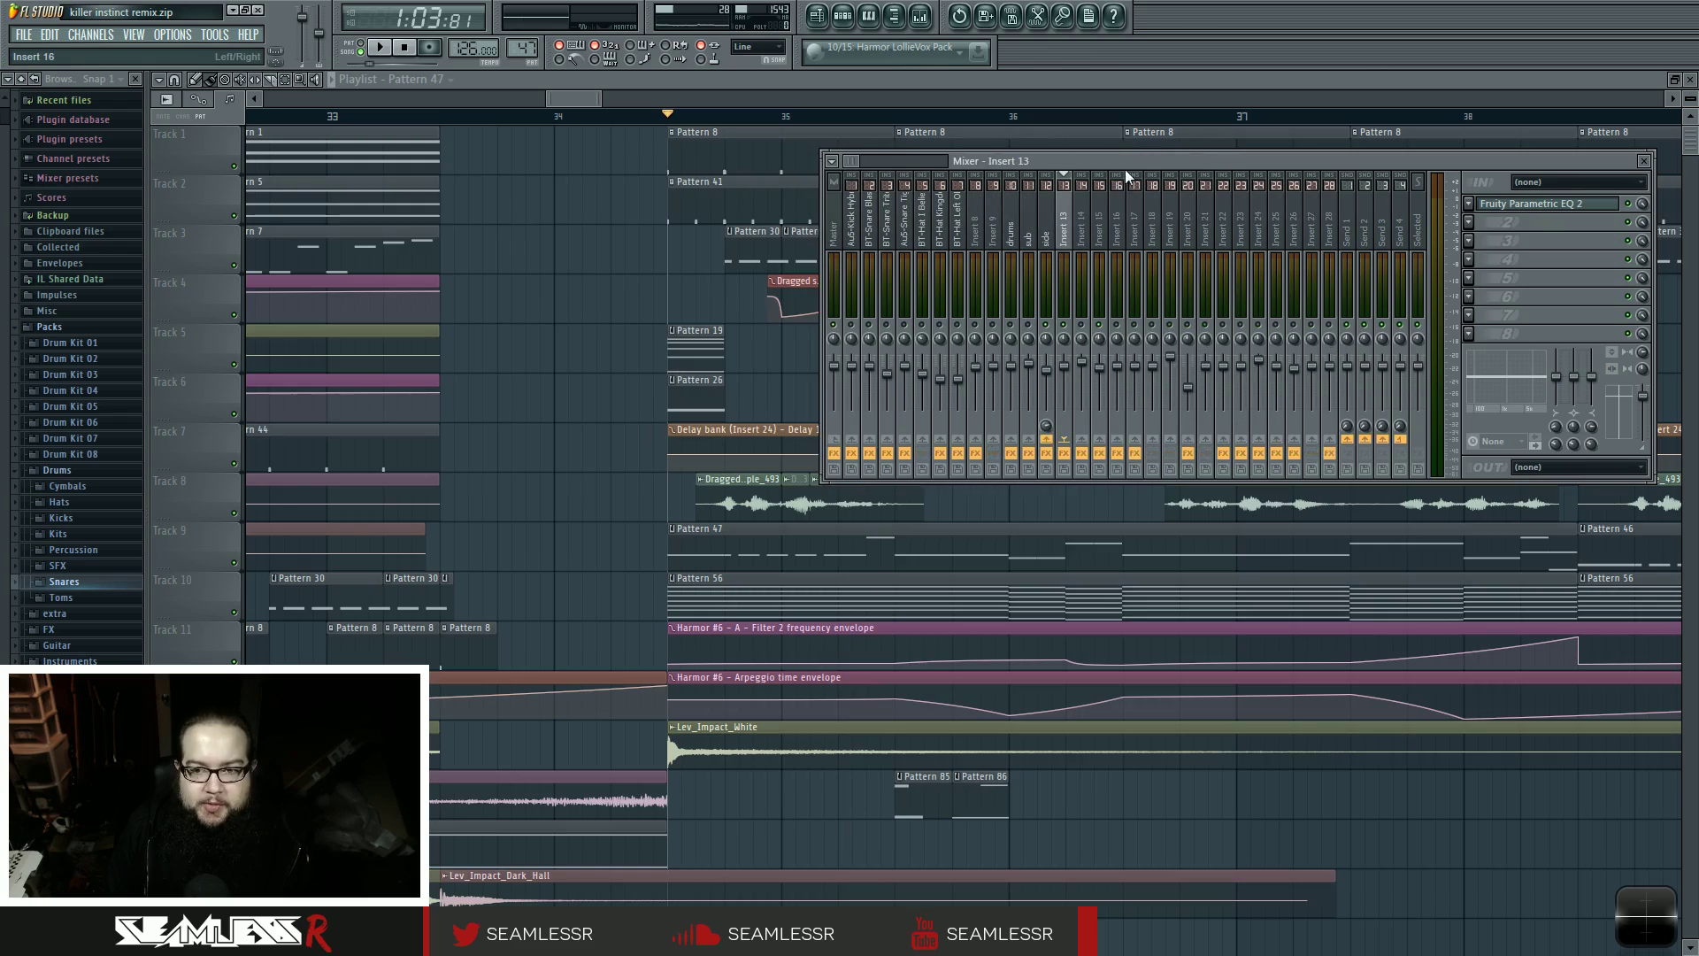
{"action": "left_click_drag", "start_coordinate": [1135, 161], "coordinate": [1079, 281]}
{"action": "key", "text": "F9"}
- Examine the TWYM - Ali Vox clips in the playlist and return to the section starting at bar 34
{"action": "scroll", "coordinate": [633, 314], "scroll_direction": "down", "scroll_amount": 6, "text": "ctrl"}
{"action": "scroll", "coordinate": [913, 573], "scroll_direction": "down", "scroll_amount": 4}
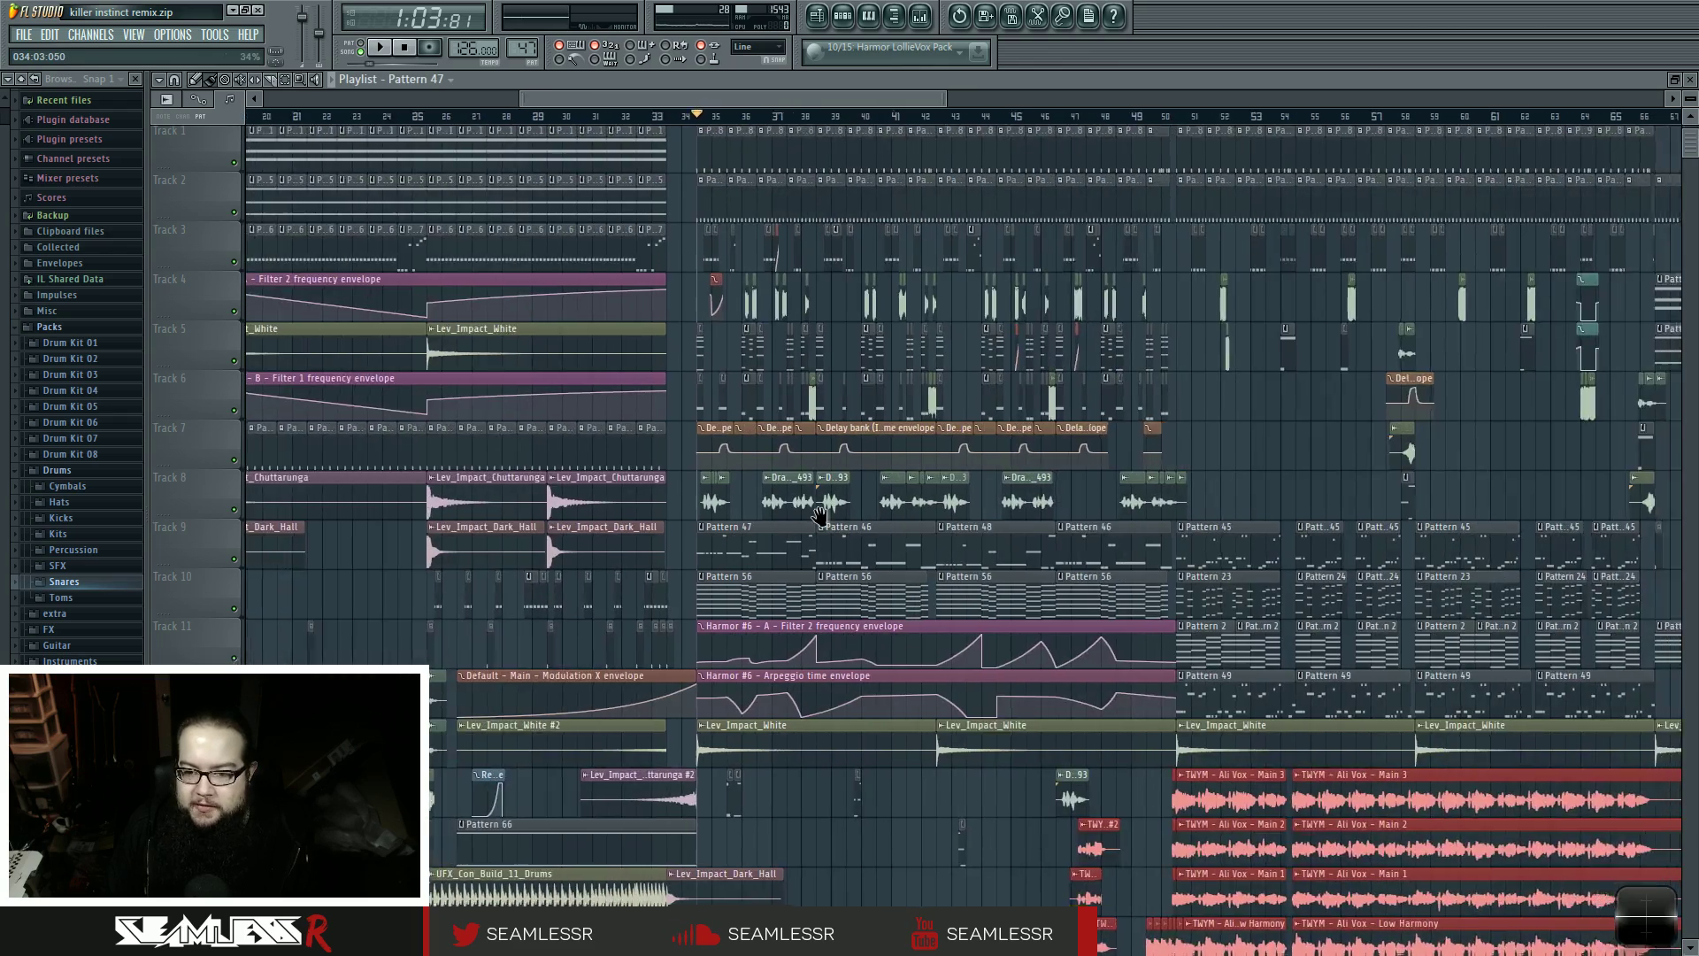
{"action": "scroll", "coordinate": [913, 574], "scroll_direction": "up", "scroll_amount": 4, "text": "ctrl"}
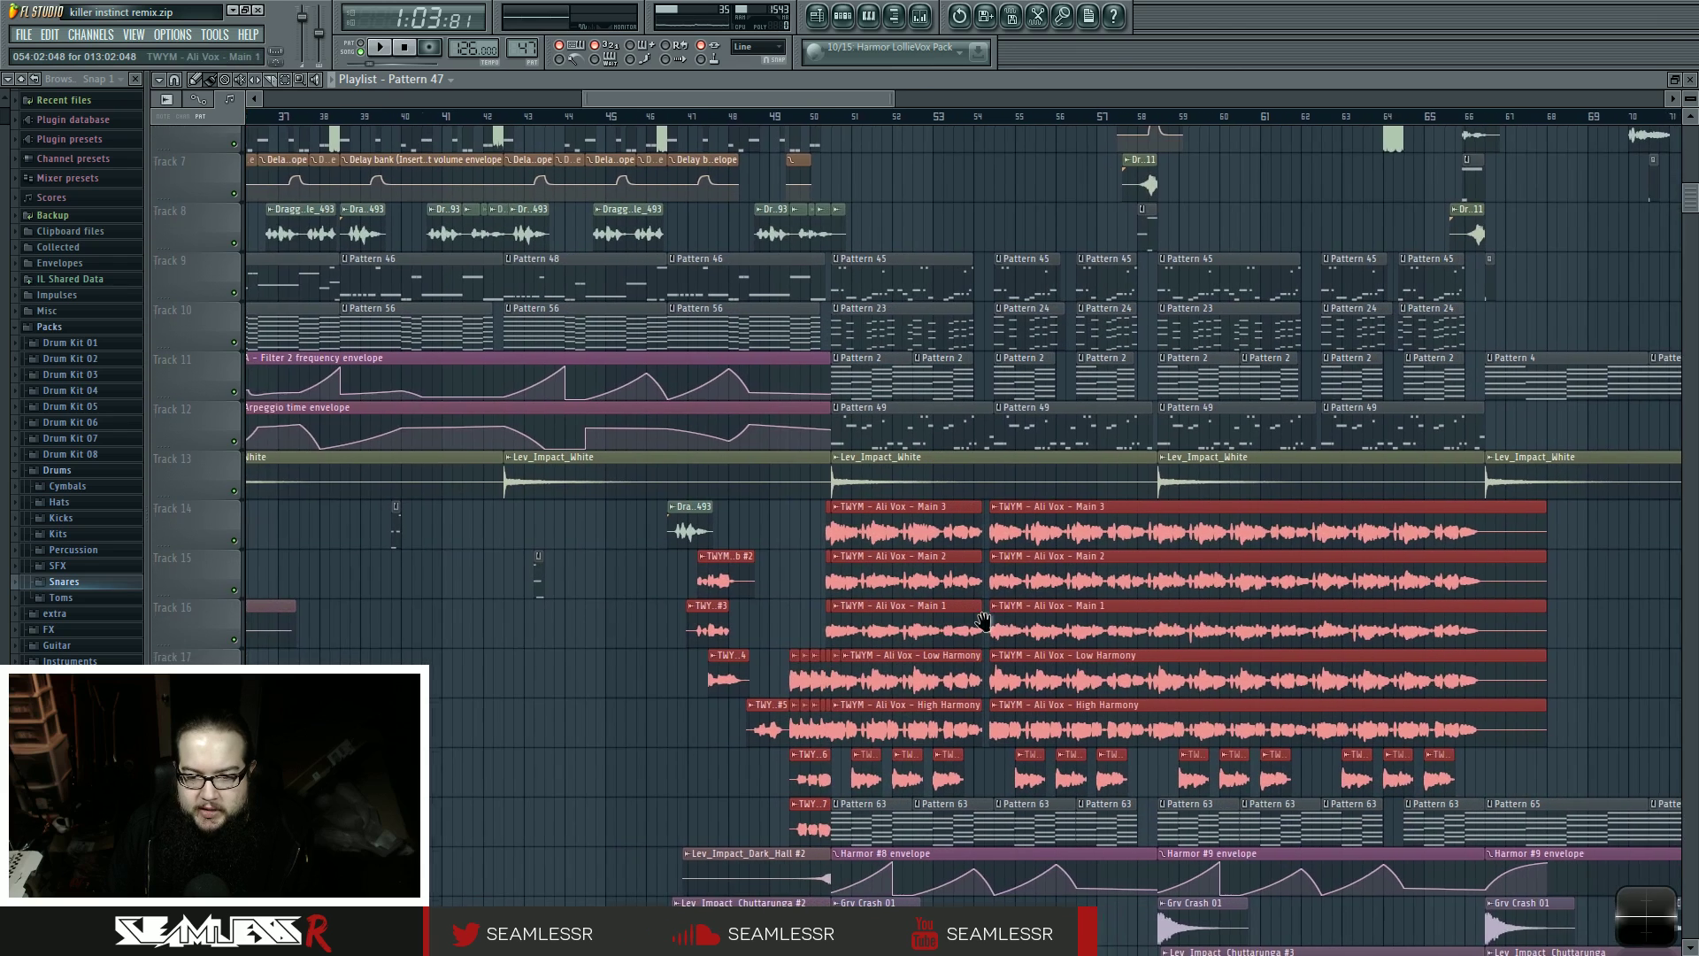
{"action": "scroll", "coordinate": [984, 657], "scroll_direction": "up", "scroll_amount": 1}
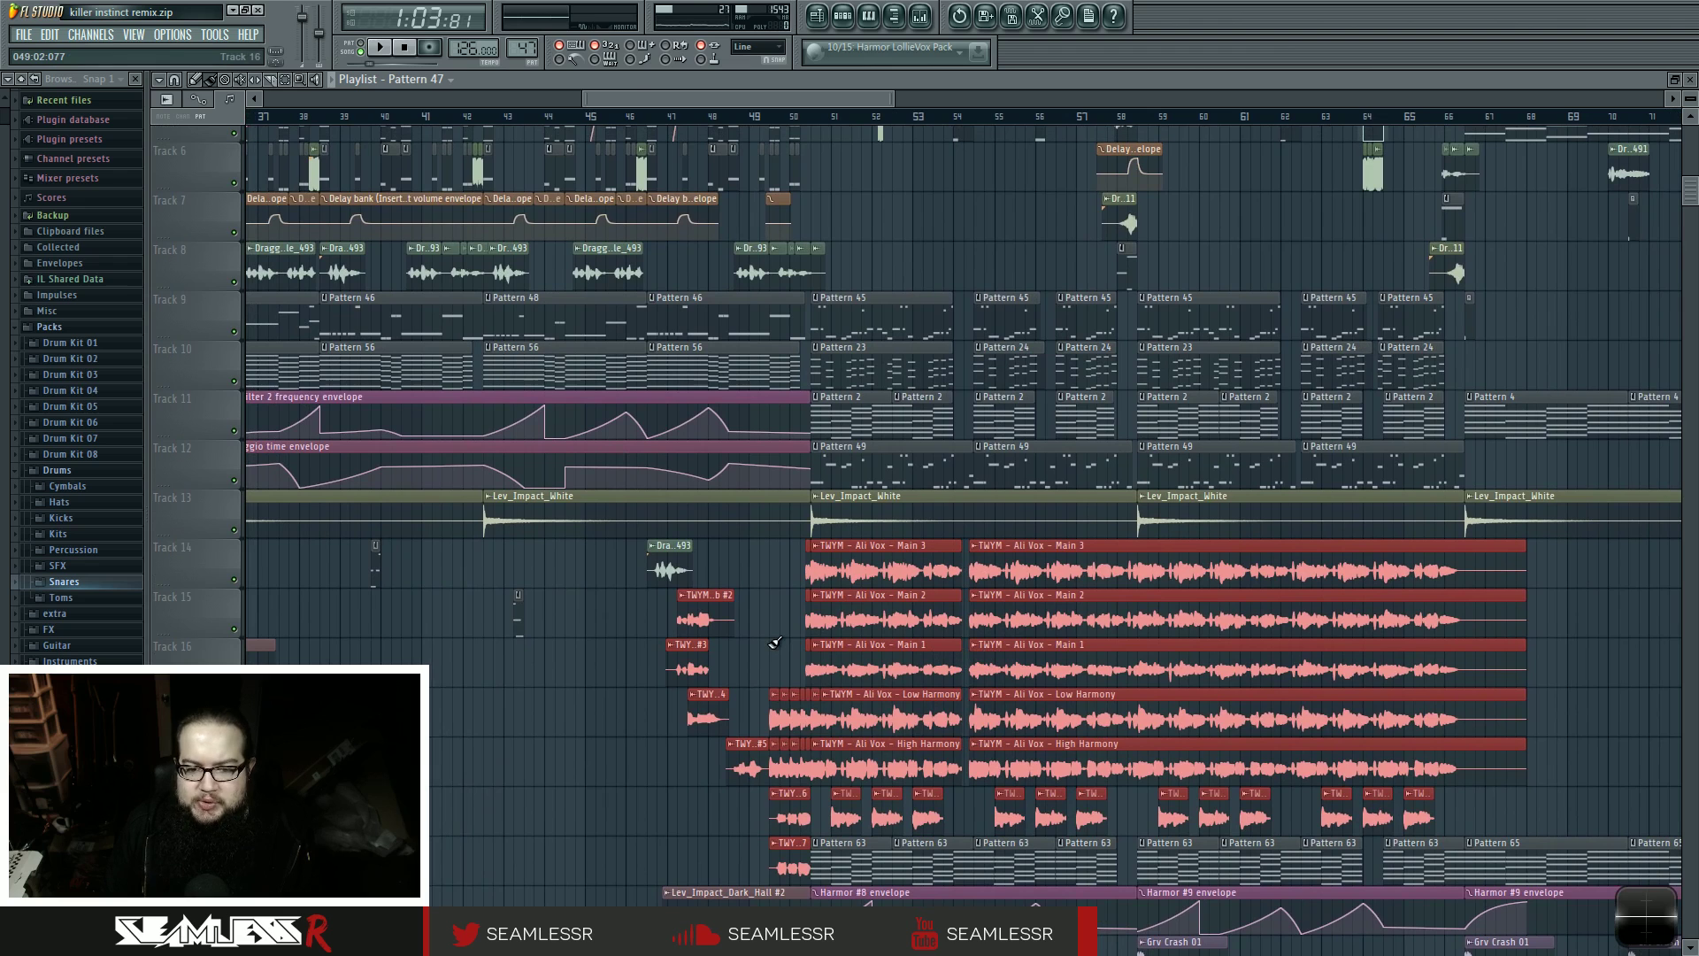
{"action": "scroll", "coordinate": [778, 620], "scroll_direction": "up", "scroll_amount": 4}
{"action": "scroll", "coordinate": [779, 620], "scroll_direction": "left", "scroll_amount": 6}
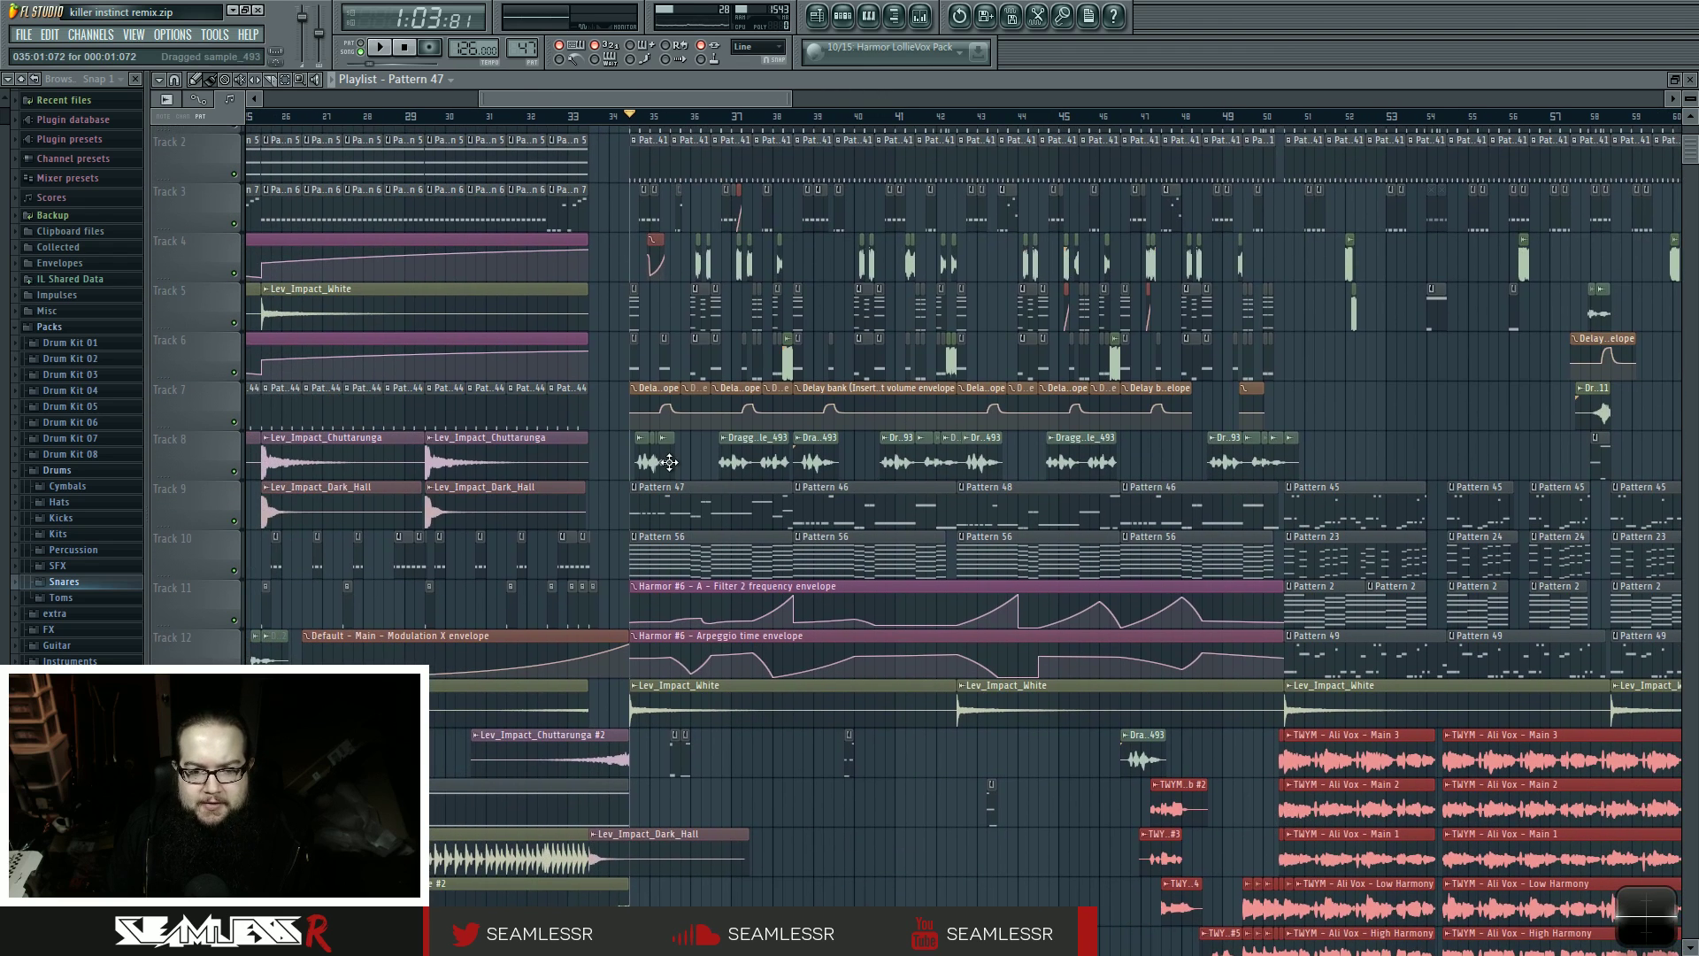
{"action": "scroll", "coordinate": [664, 469], "scroll_direction": "up", "scroll_amount": 3}
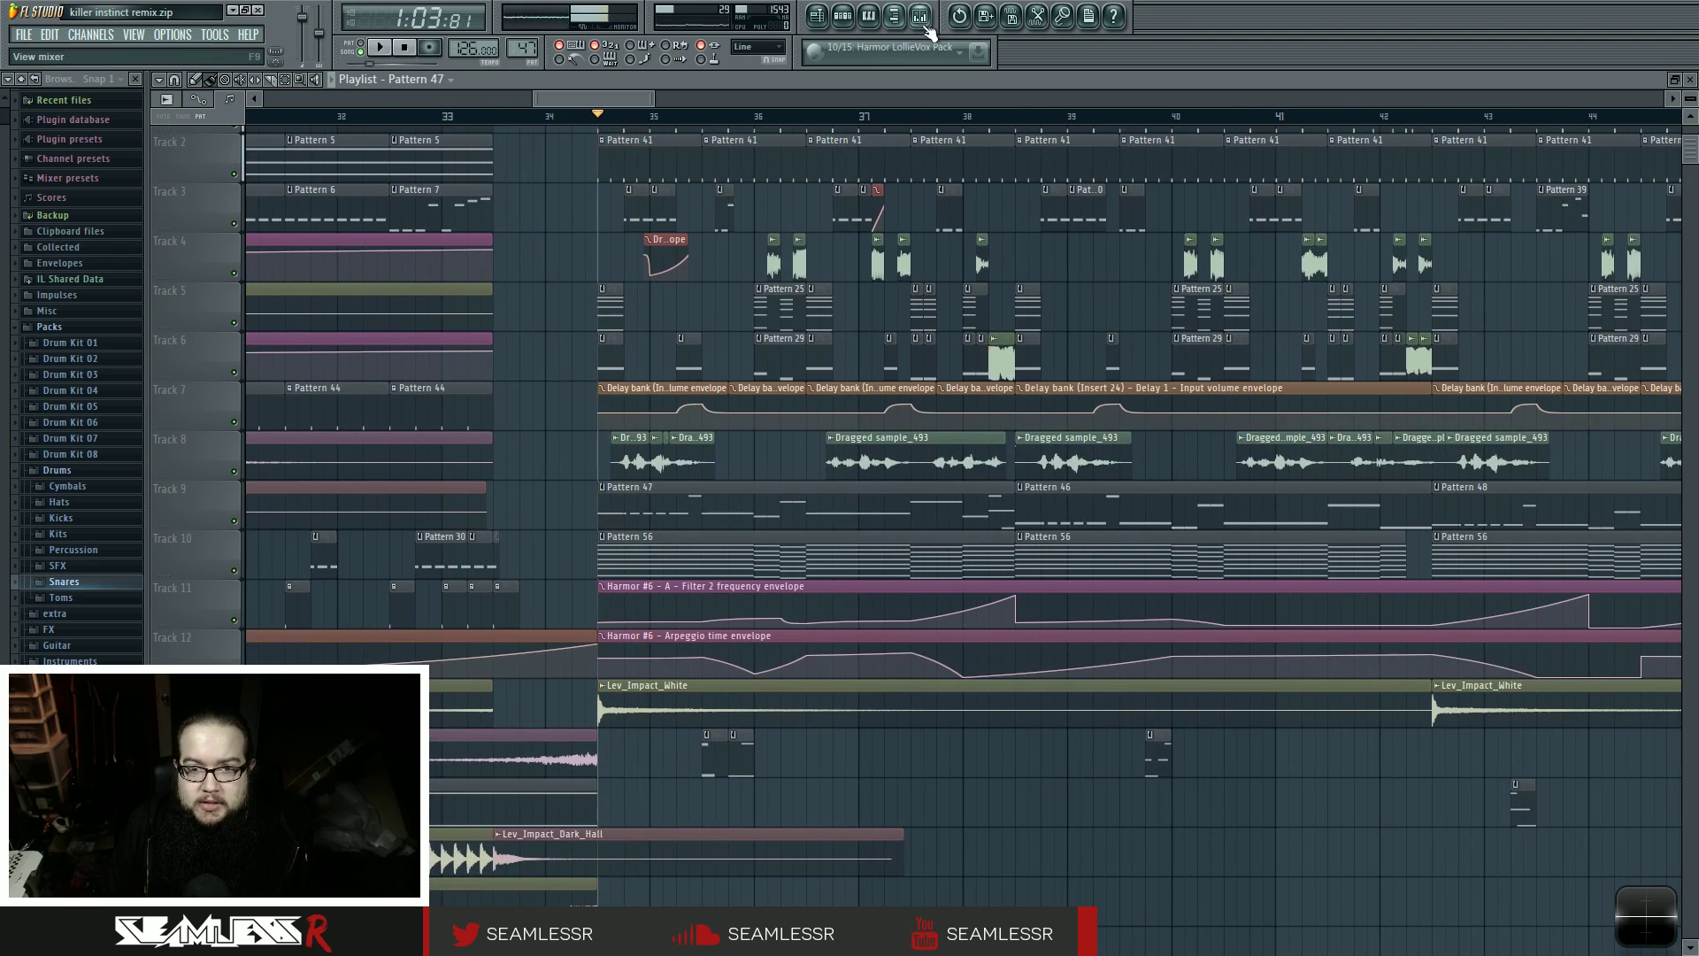
- Bring back the mixer, play the section to locate Insert 24, and inspect that track's Fruity Parametric EQ 2 before closing it
{"action": "left_click", "coordinate": [927, 26]}
{"action": "key", "text": "space"}
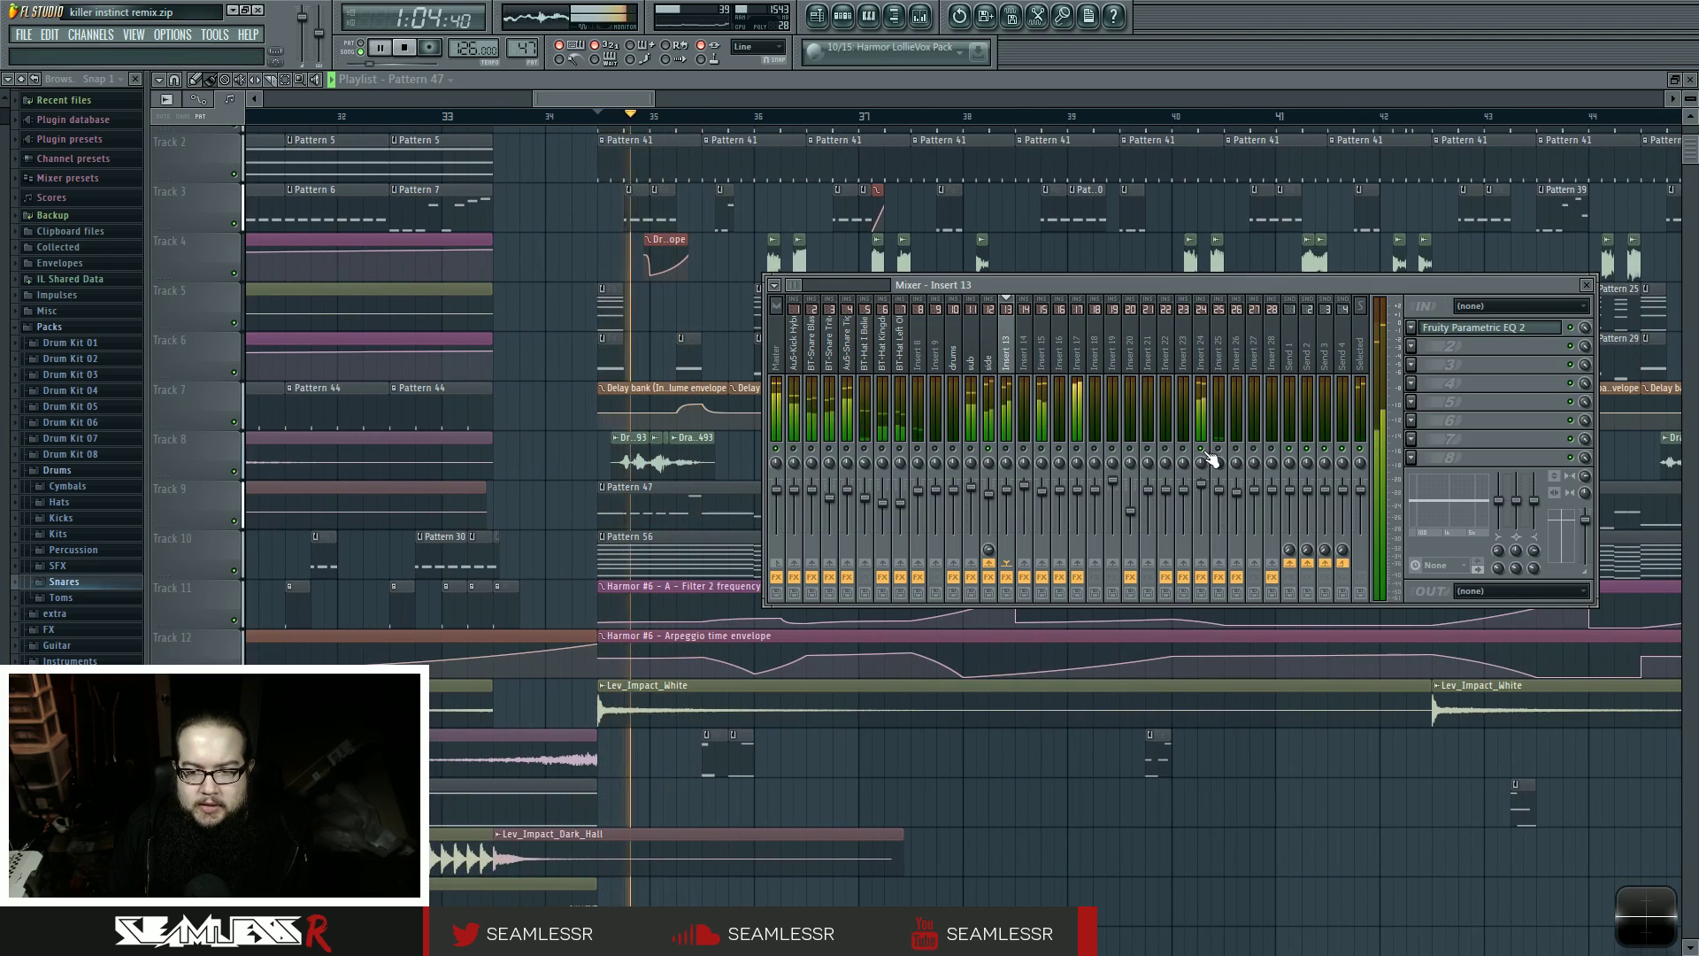
{"action": "key", "text": "space"}
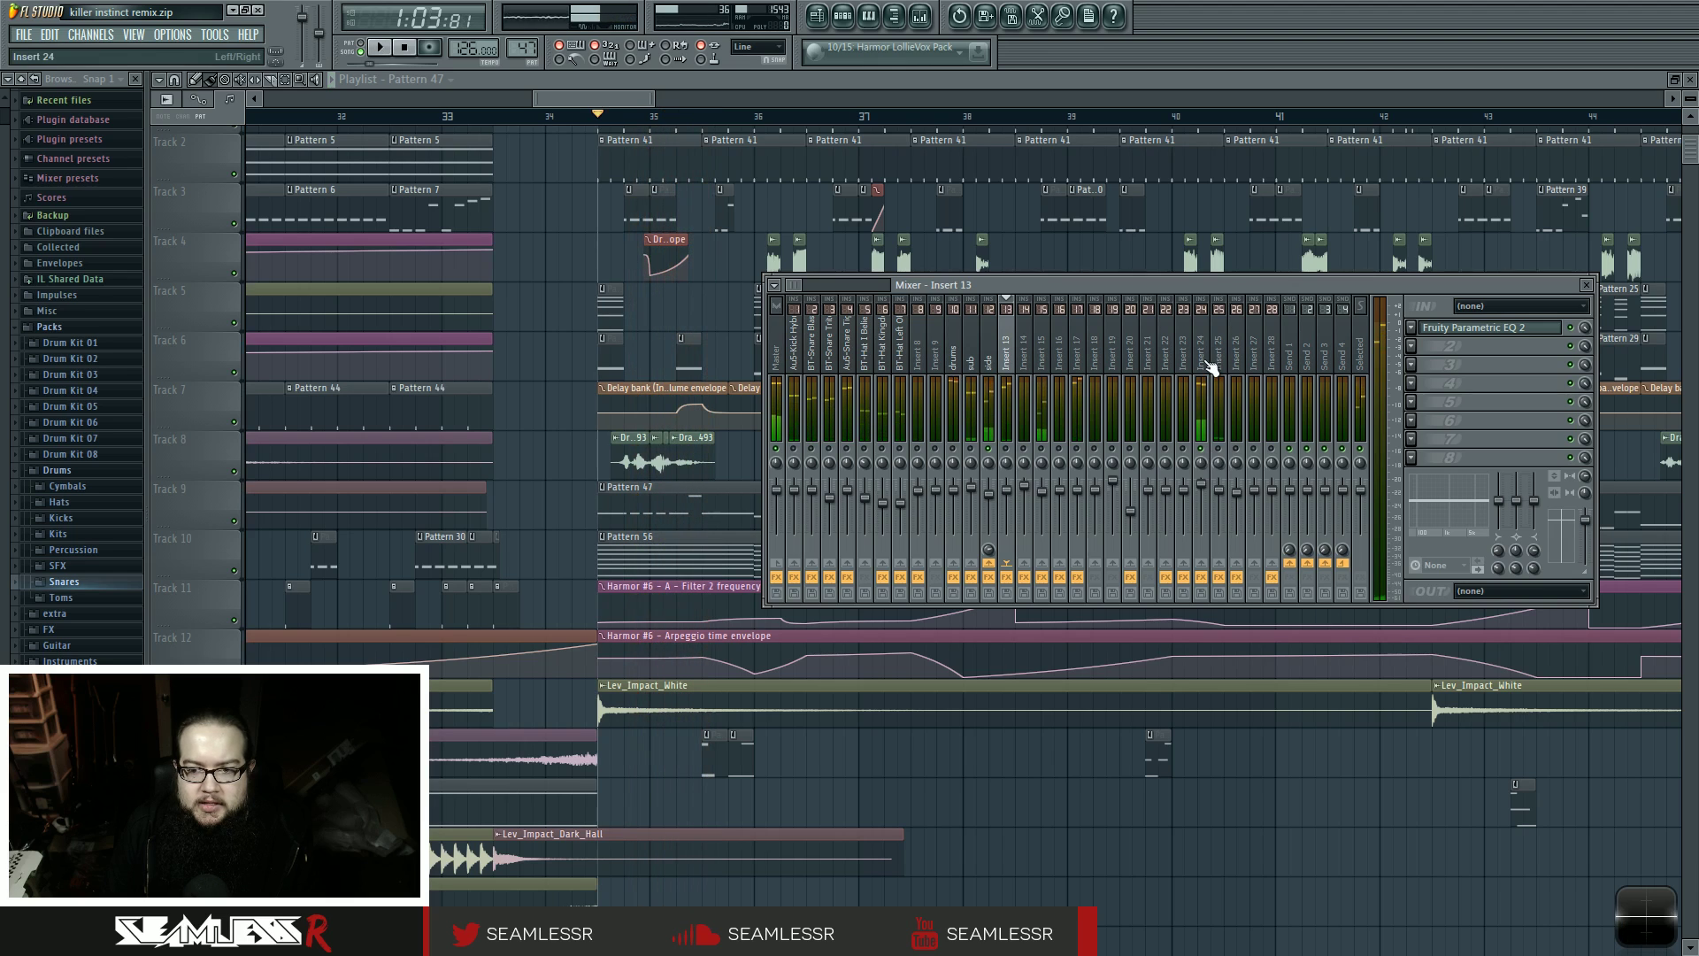
{"action": "left_click", "coordinate": [1208, 367]}
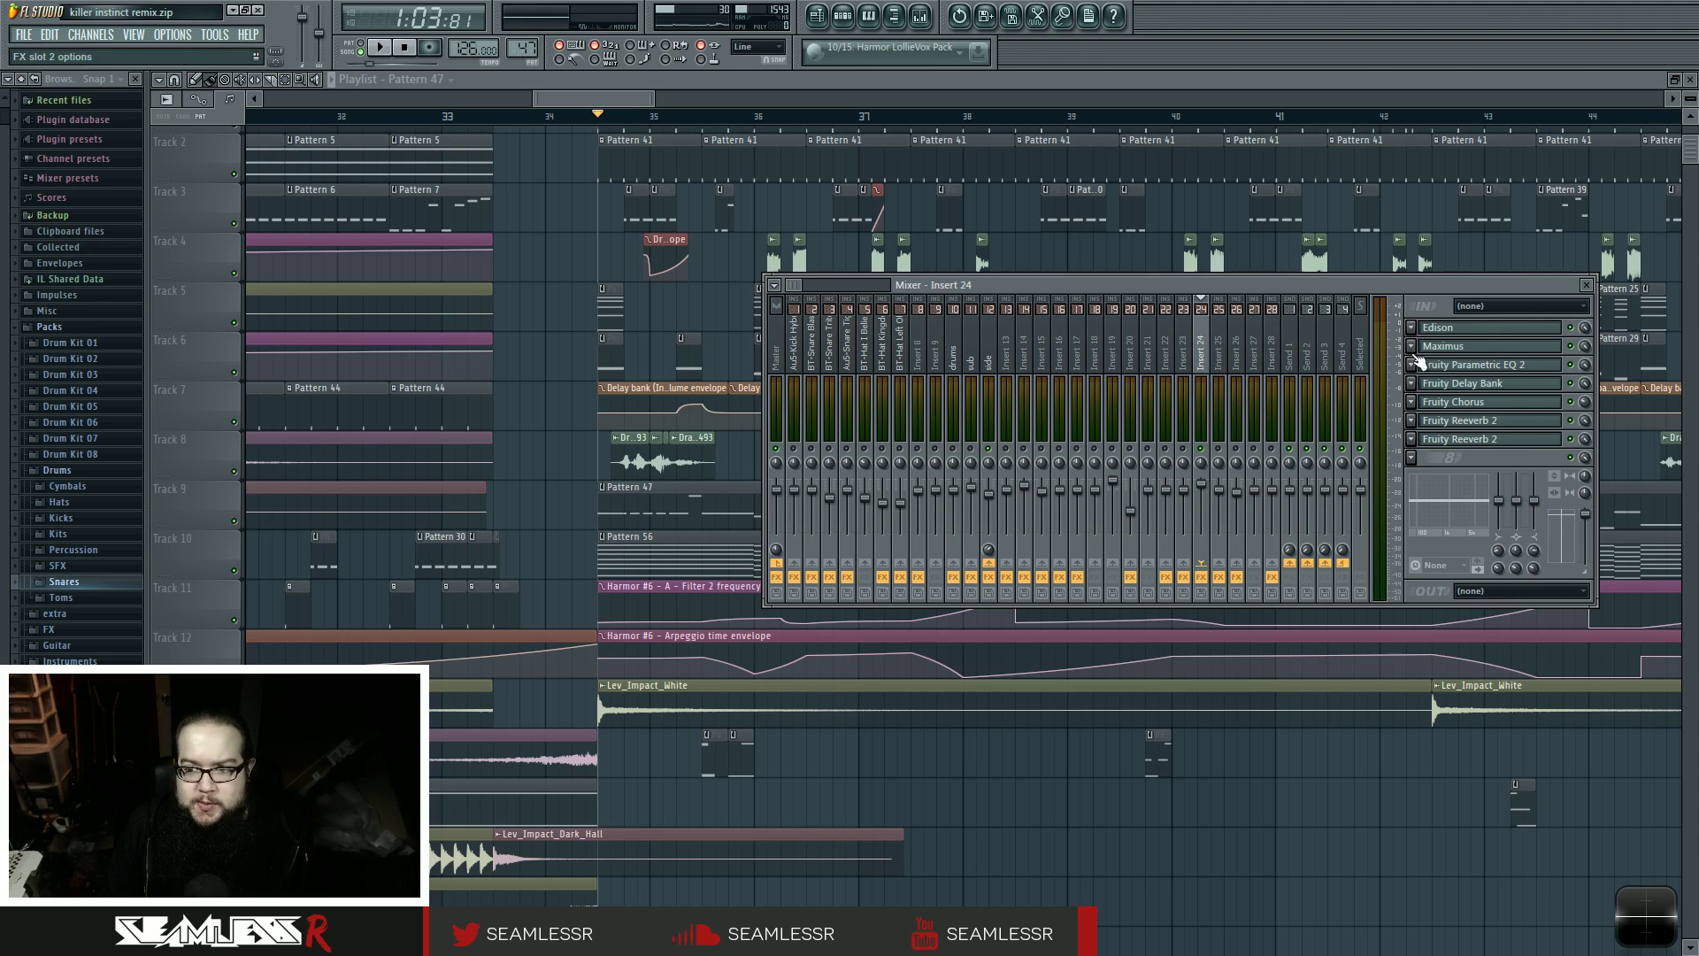
{"action": "left_click", "coordinate": [1498, 367]}
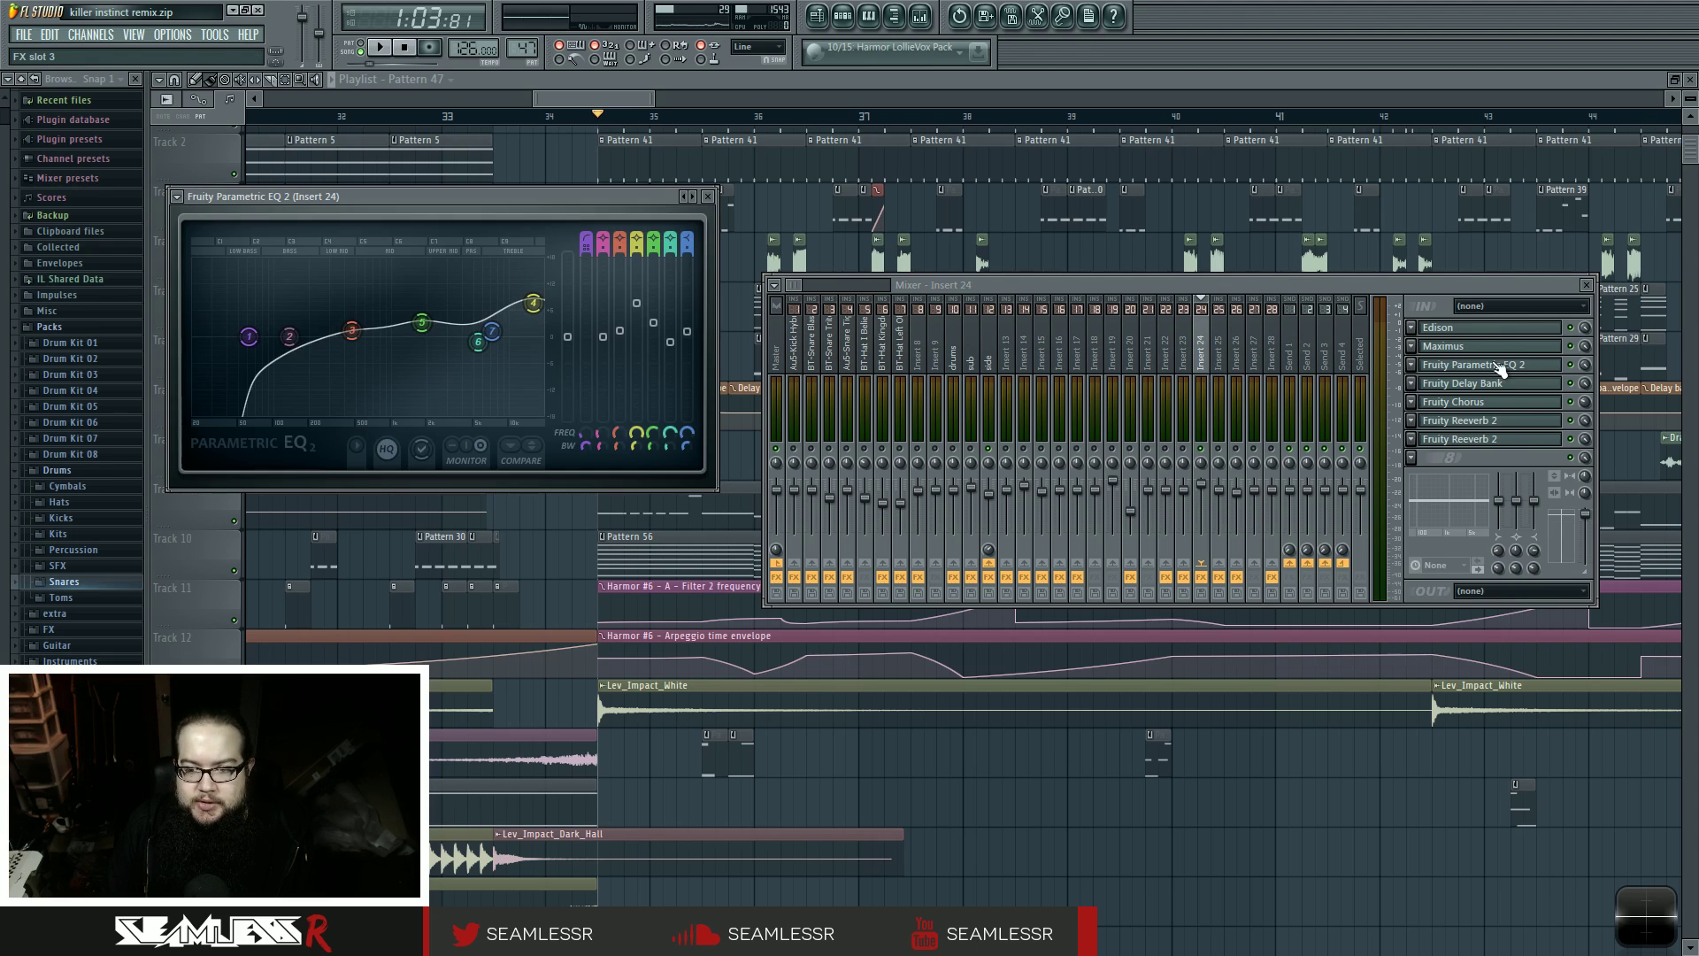
{"action": "left_click", "coordinate": [1498, 367]}
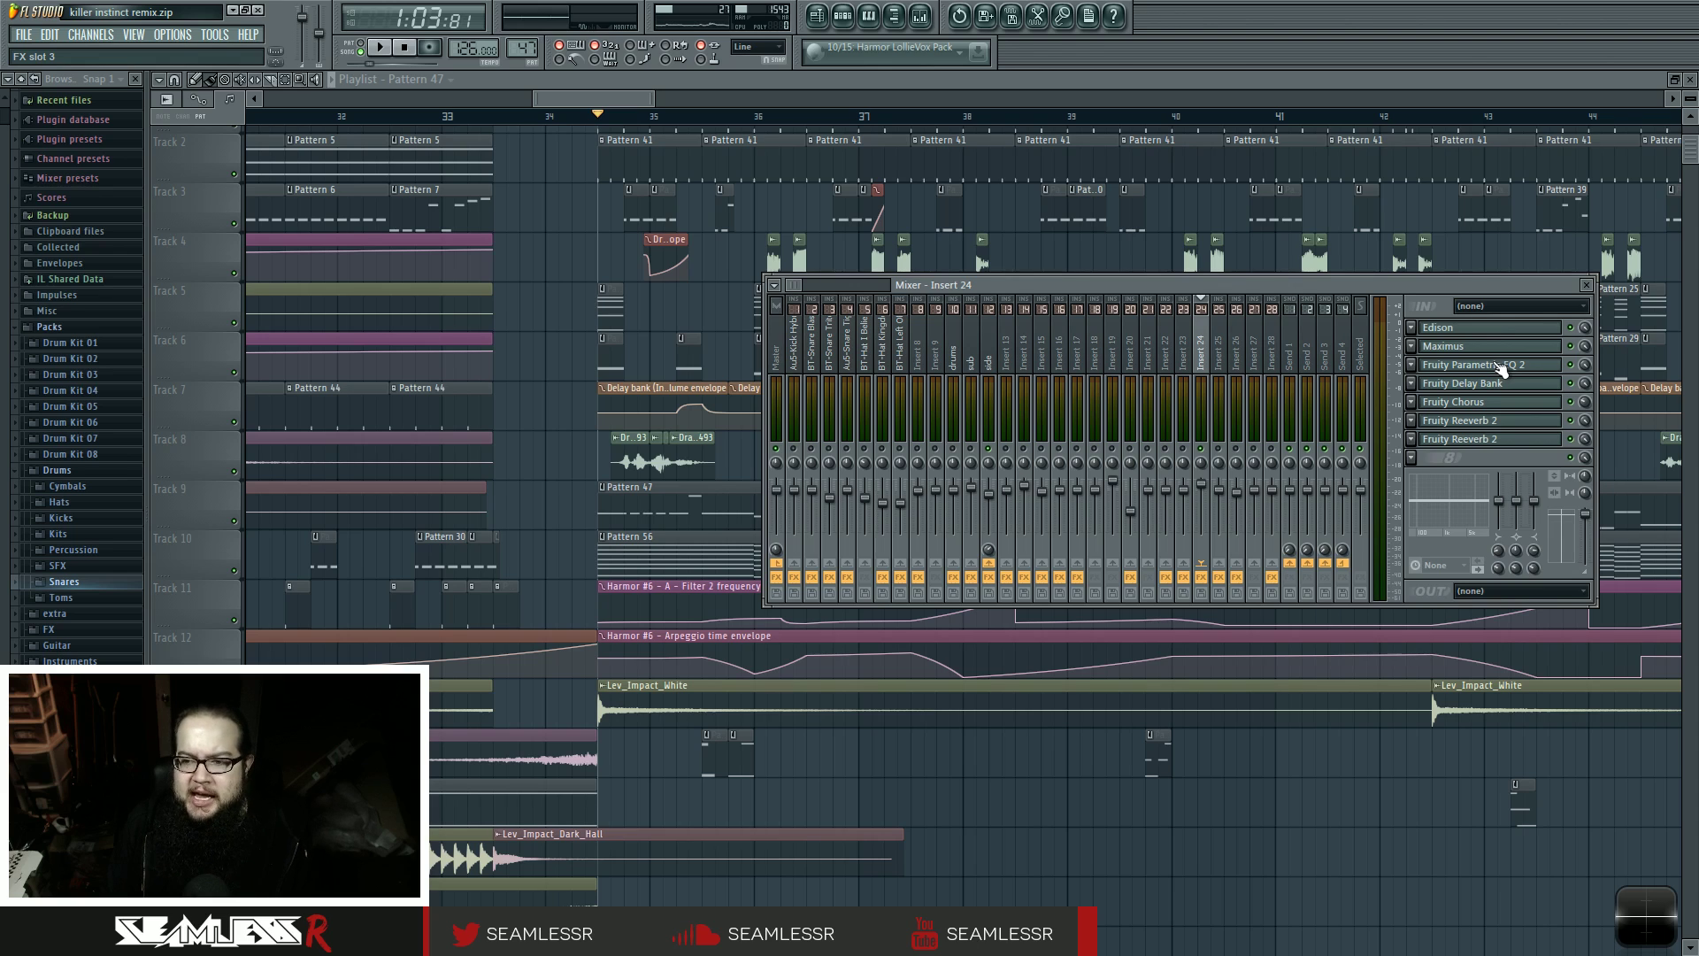
- Open Insert 24's Fruity Parametric EQ 2 and briefly play the section starting at bar 34 with it displayed
{"action": "left_click", "coordinate": [1498, 368]}
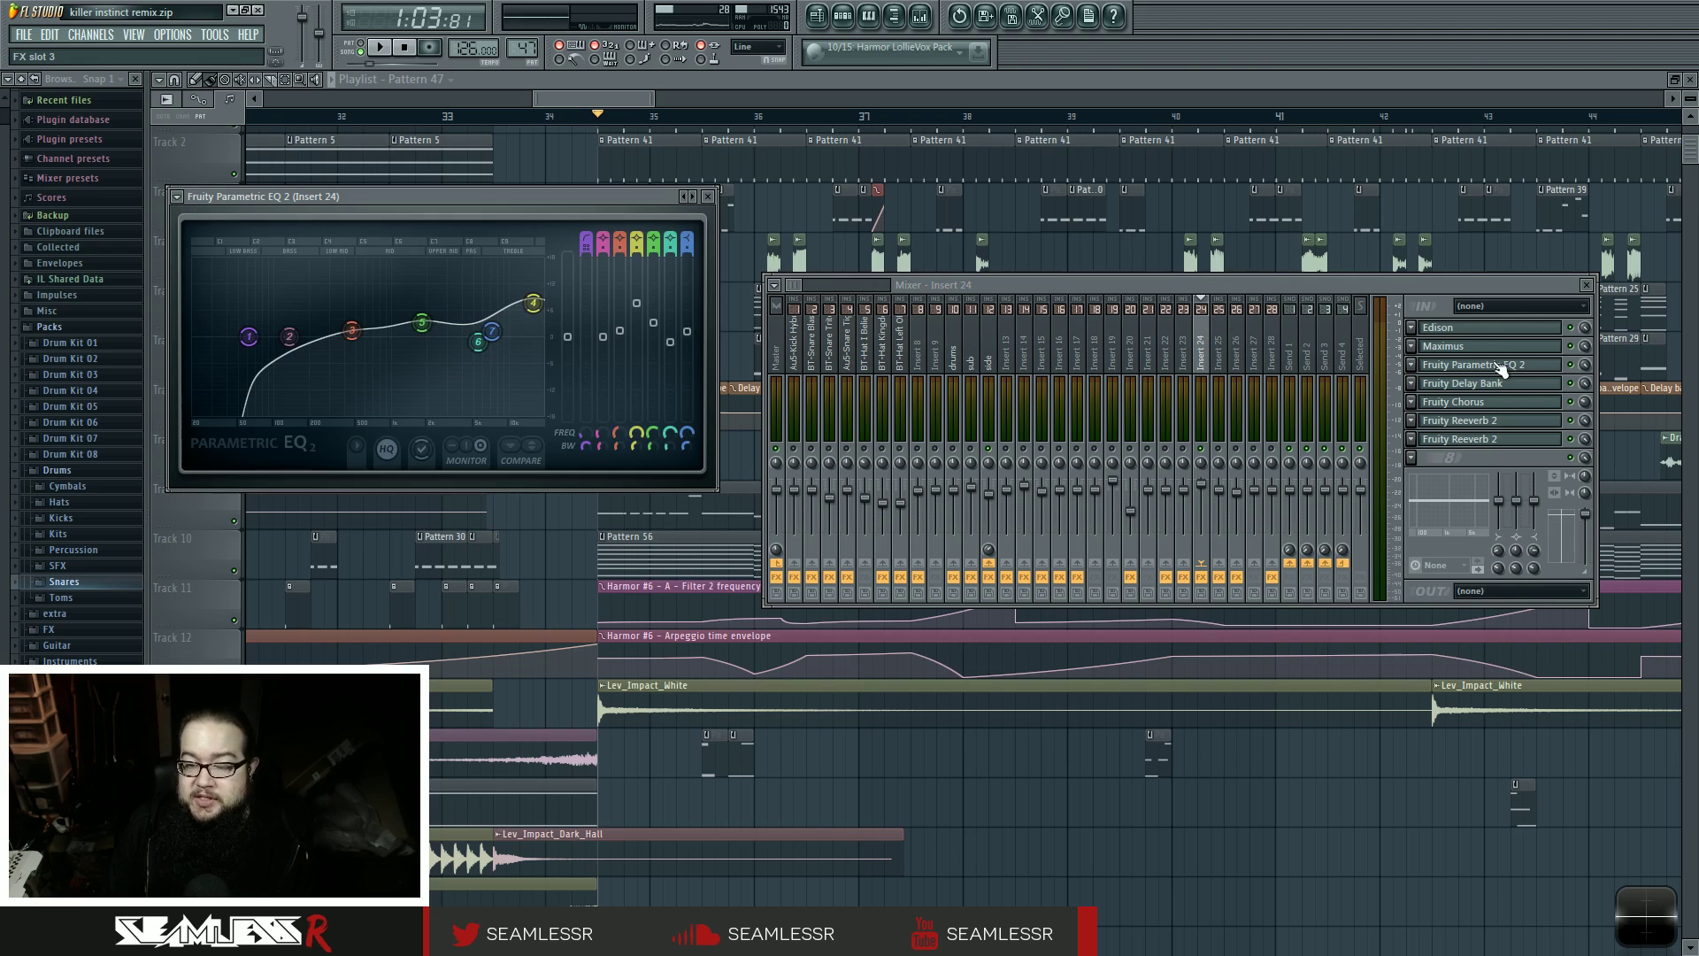
{"action": "key", "text": "space"}
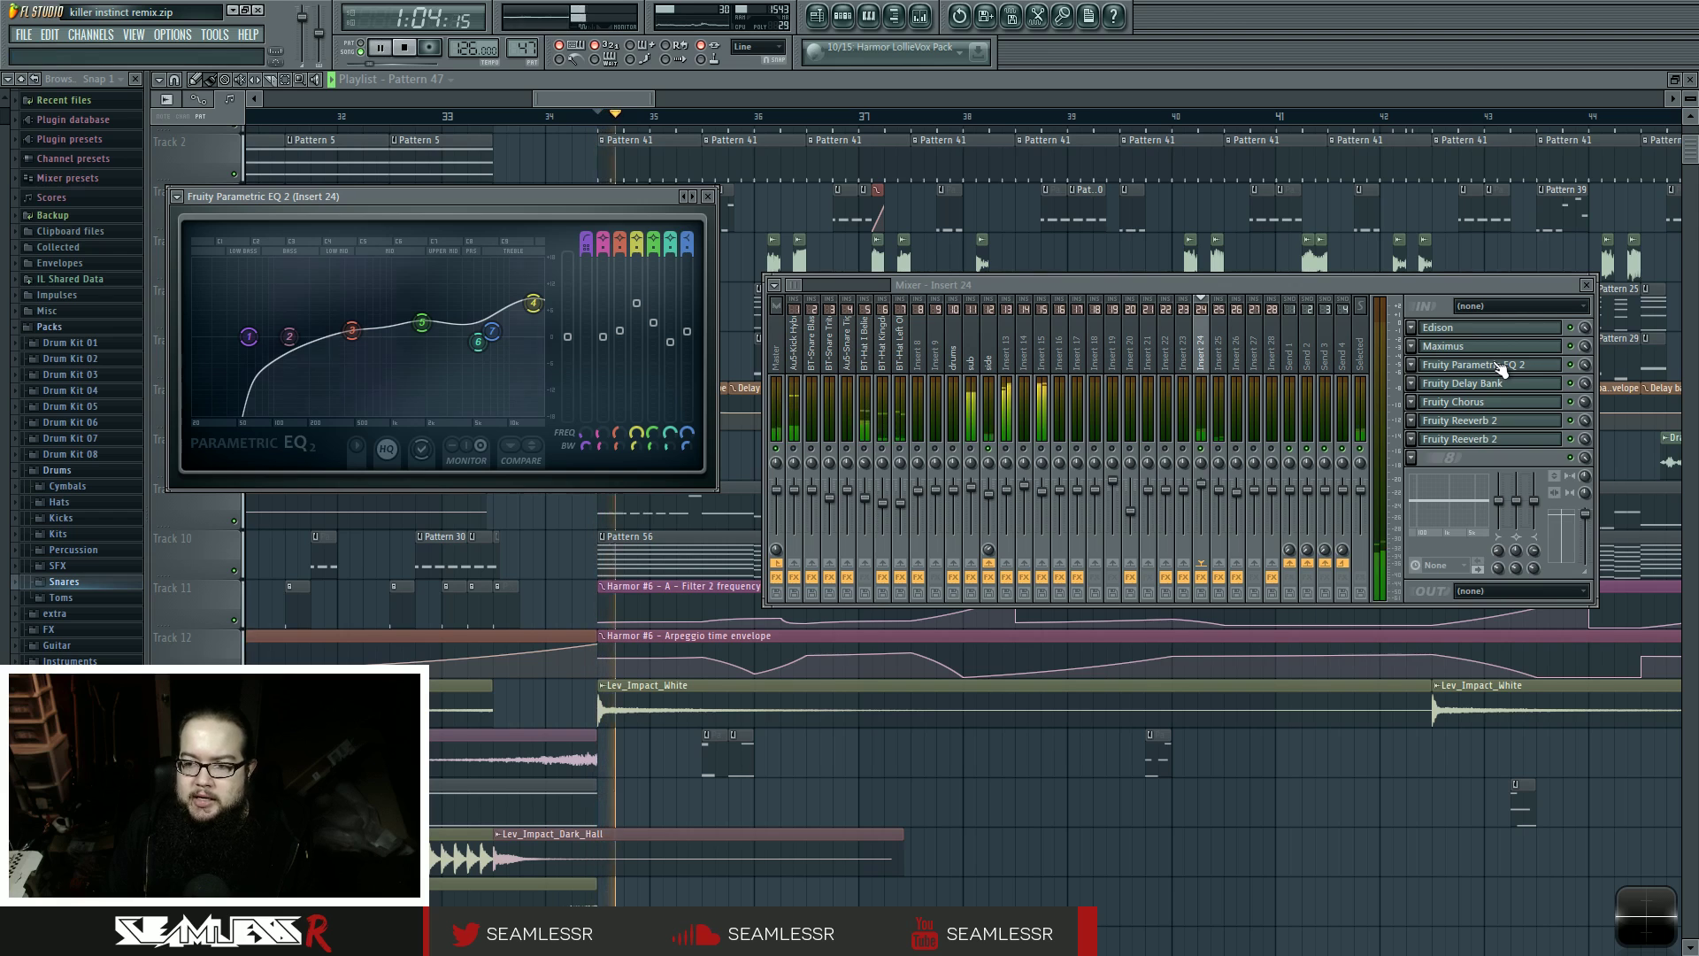
{"action": "key", "text": "space"}
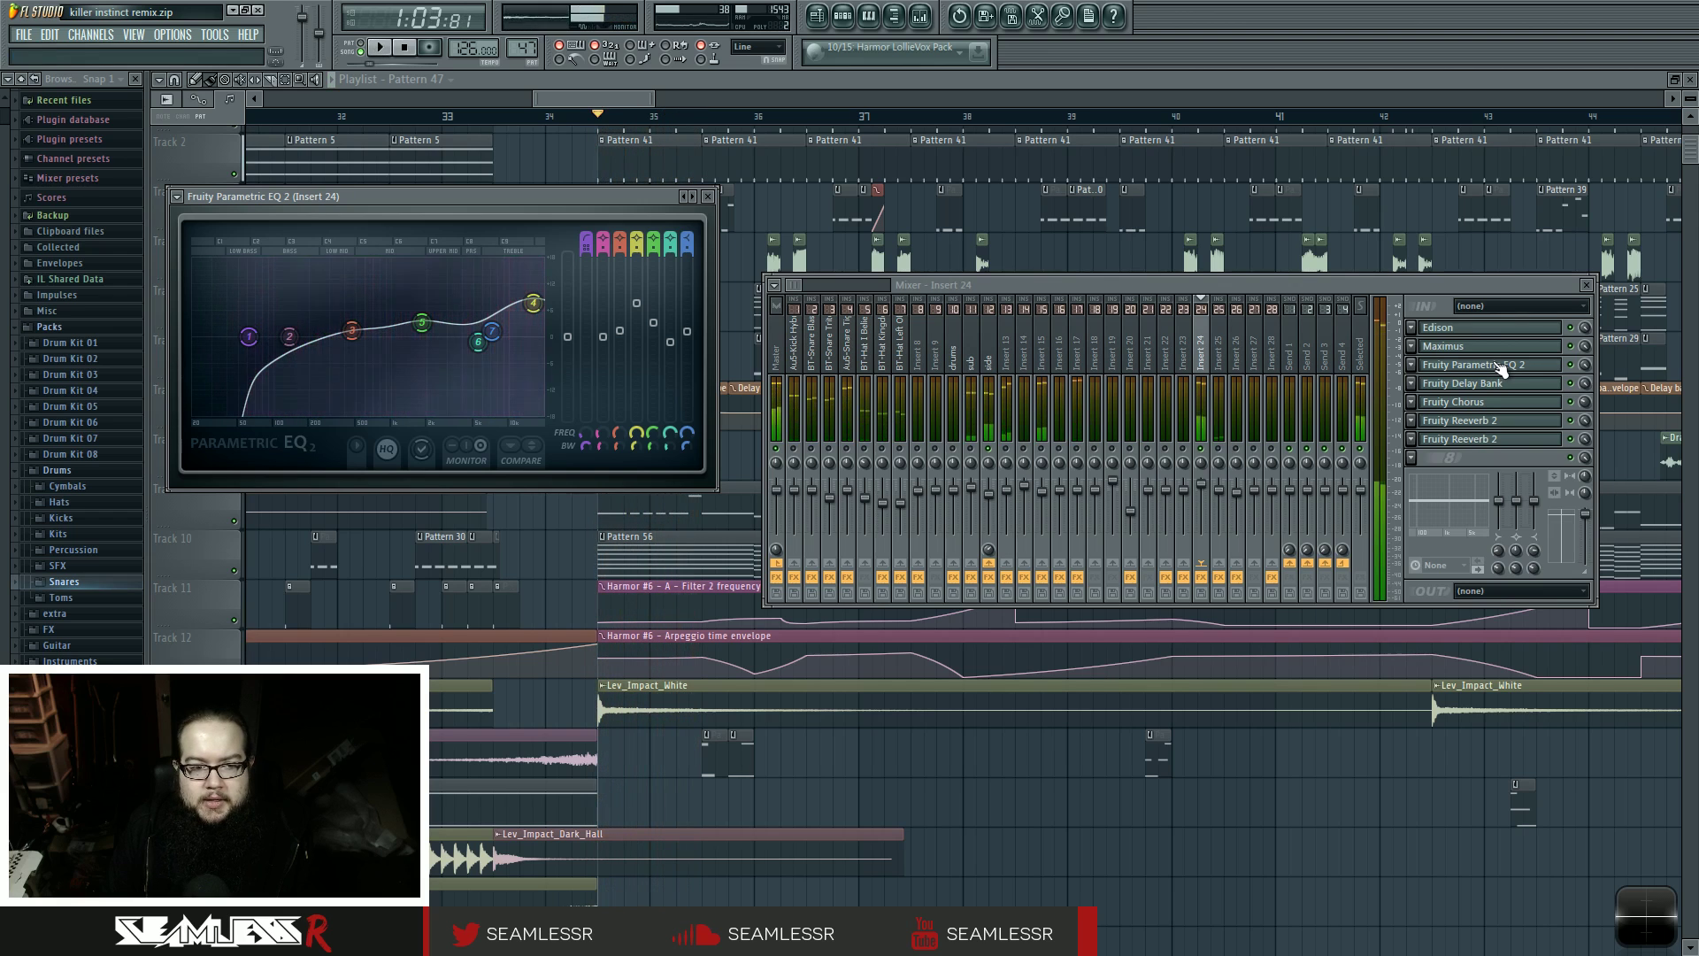
{"action": "left_click", "coordinate": [1502, 365]}
{"action": "left_click", "coordinate": [1501, 364]}
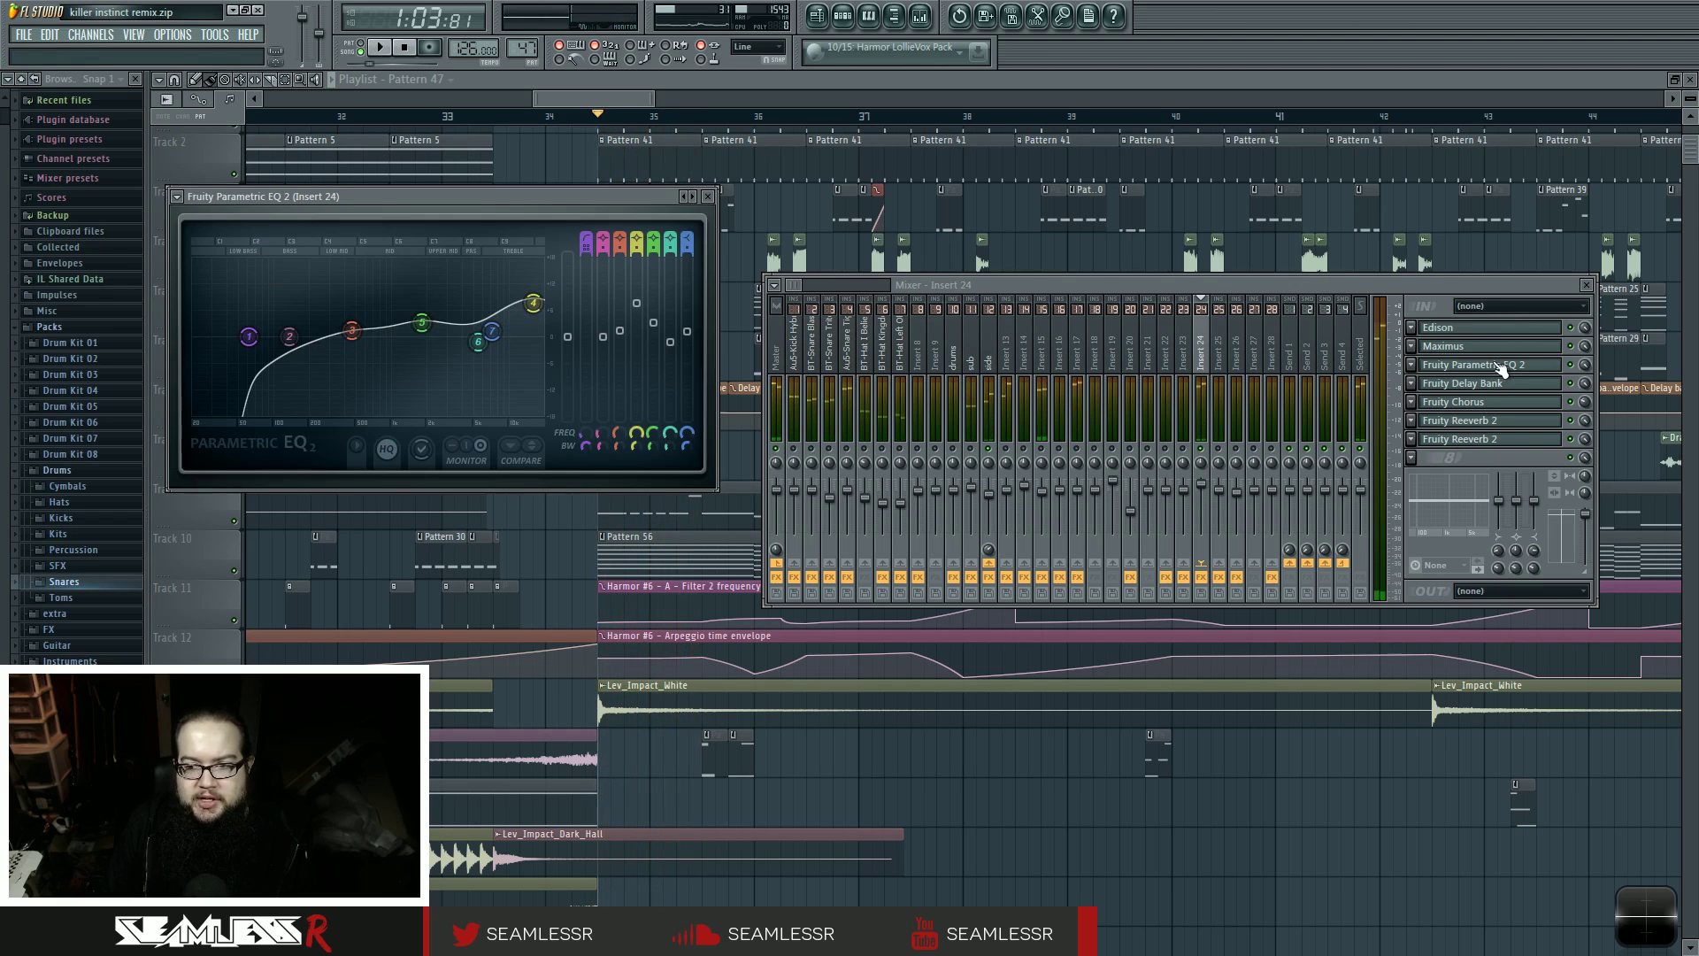
- Open Maximus on Insert 24, inspect its low, mid and high band curves, and close it
{"action": "left_click", "coordinate": [1469, 346]}
{"action": "left_click", "coordinate": [449, 631]}
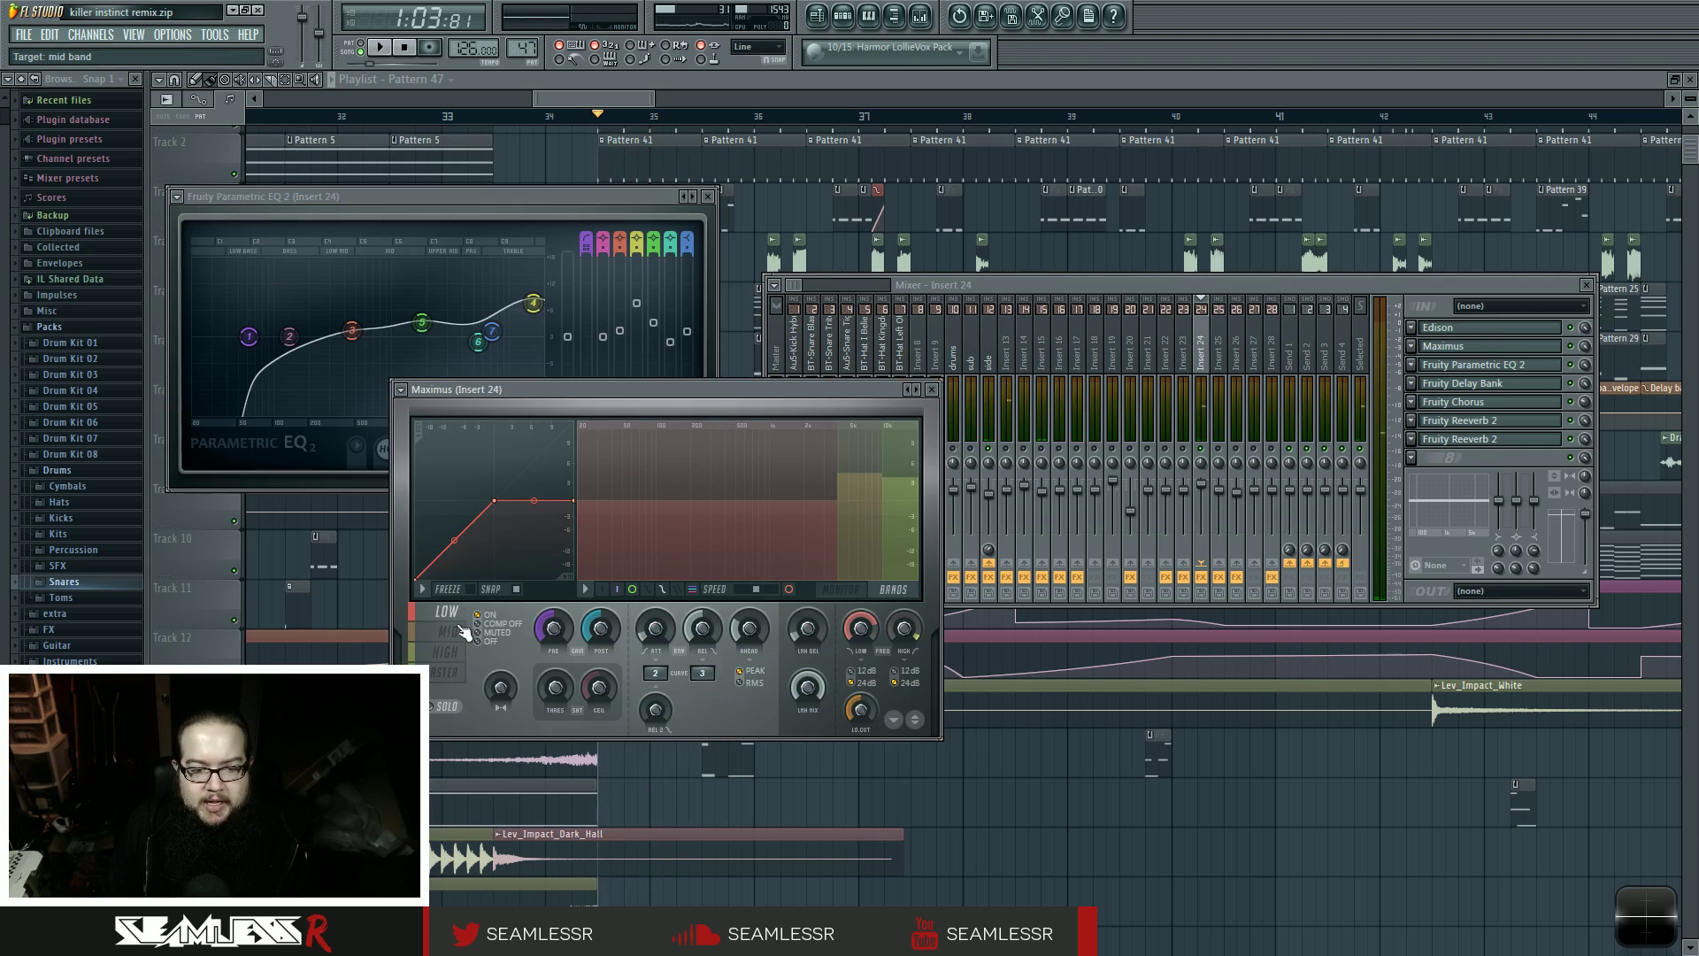
{"action": "left_click", "coordinate": [447, 652]}
{"action": "left_click", "coordinate": [449, 631]}
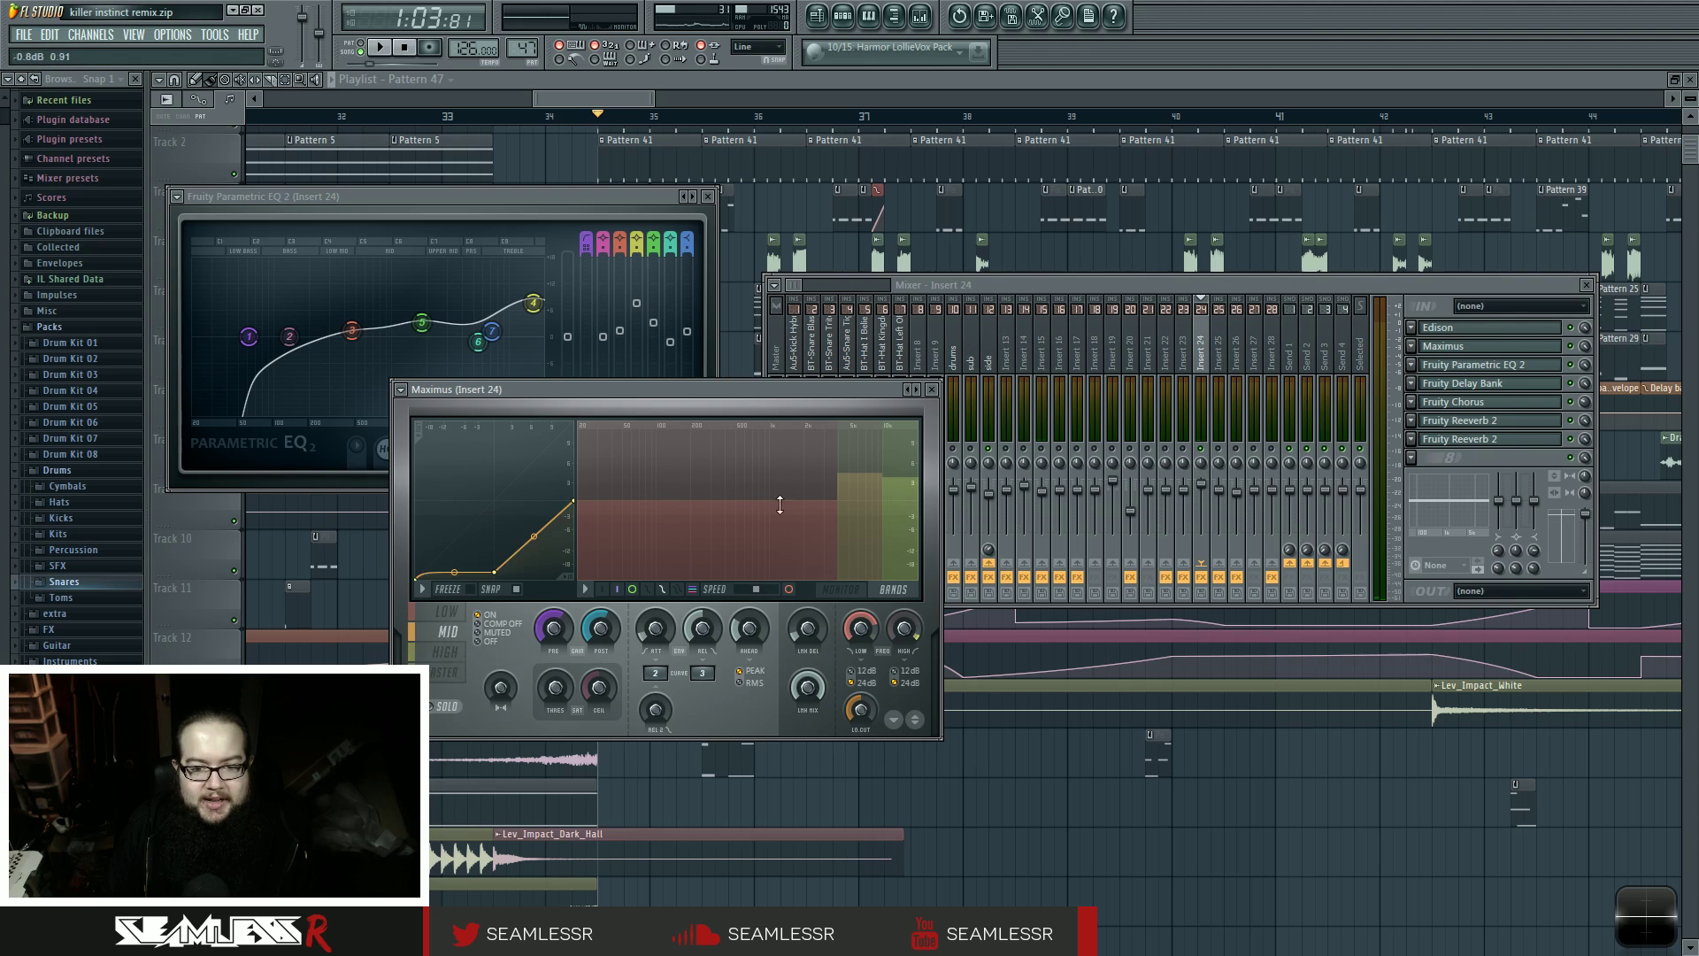
{"action": "left_click", "coordinate": [444, 674]}
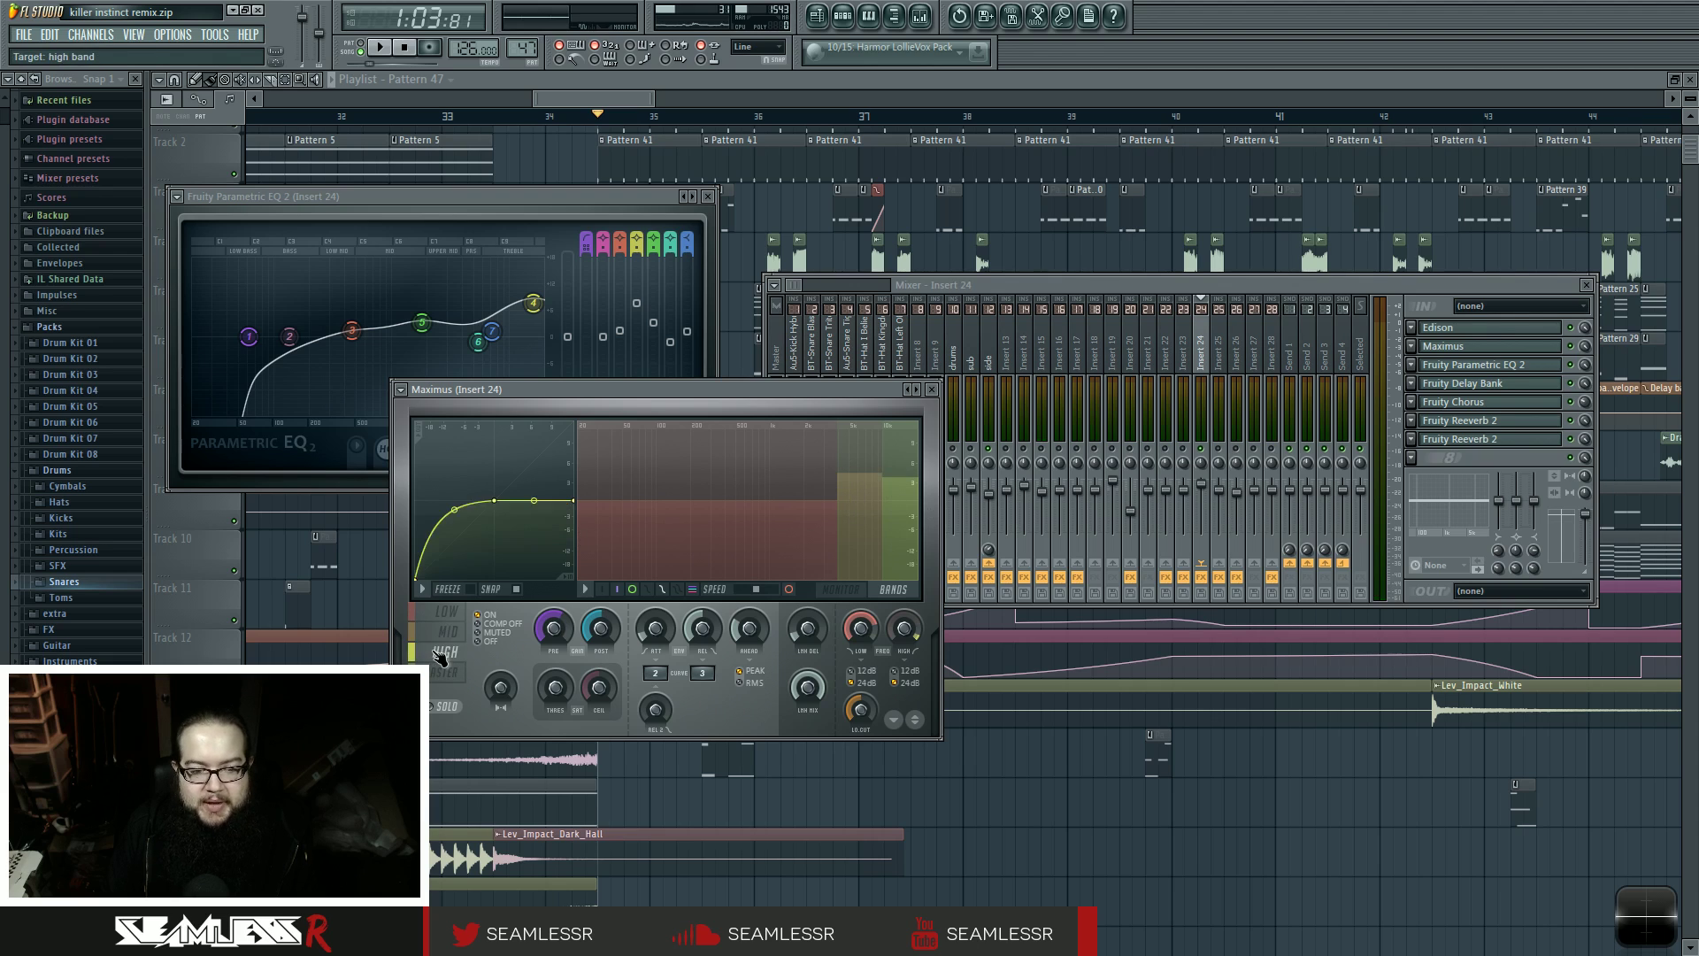
{"action": "left_click", "coordinate": [447, 652]}
{"action": "left_click", "coordinate": [449, 631]}
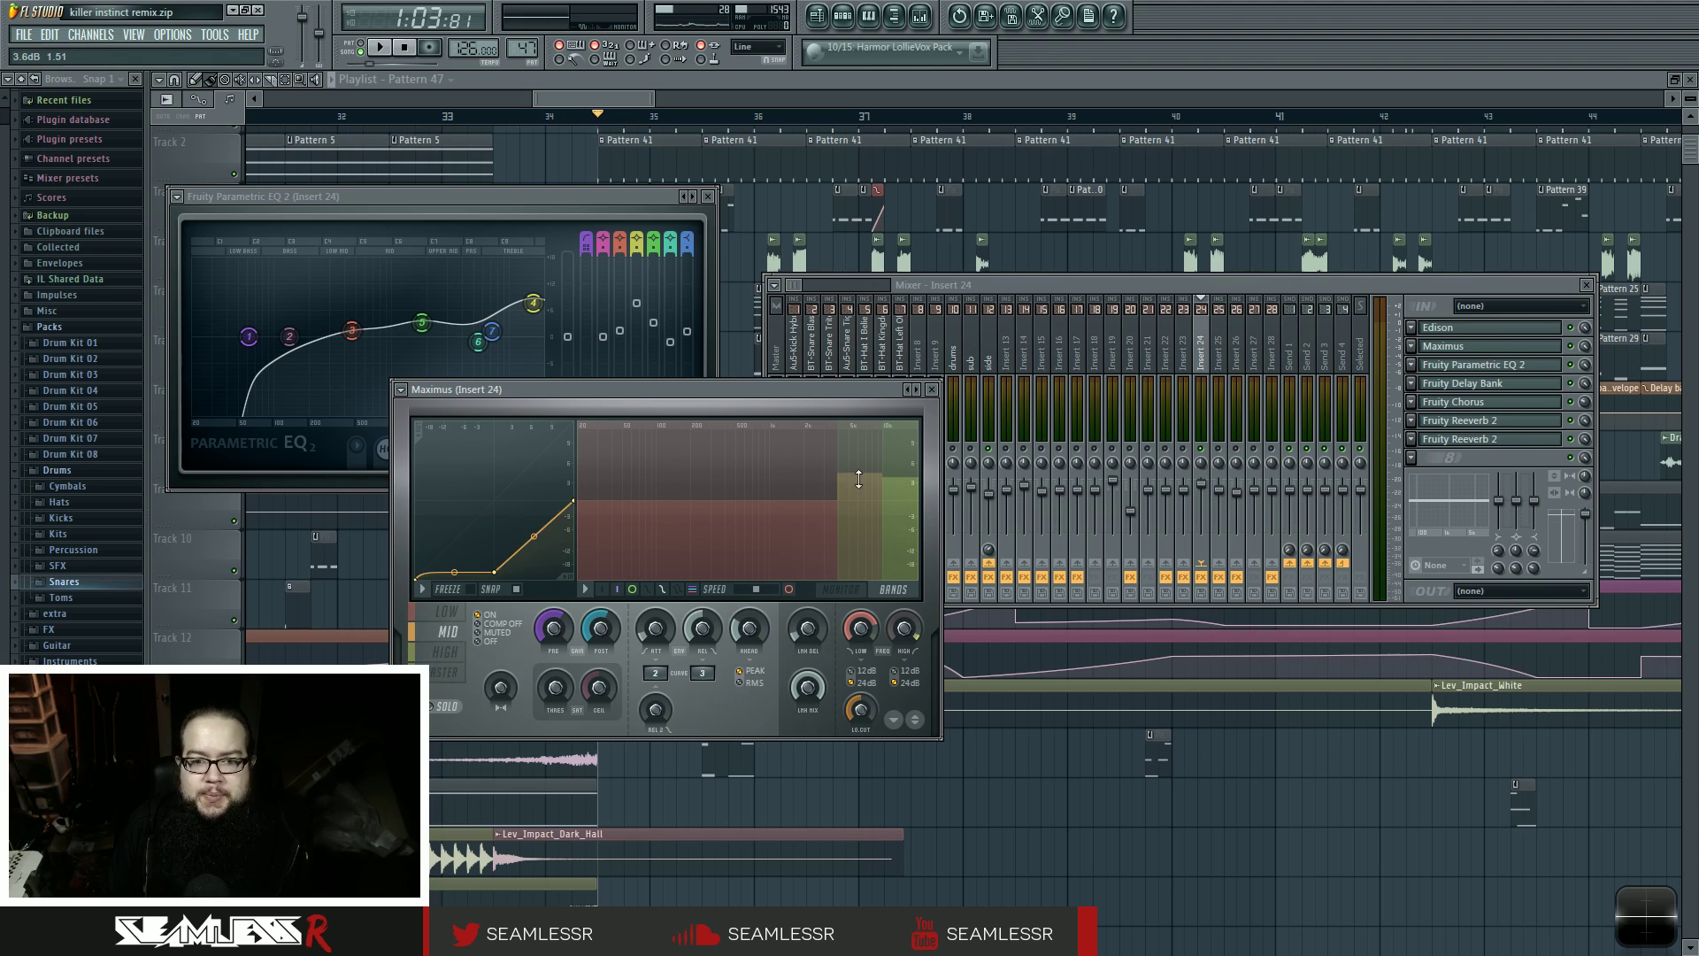
{"action": "left_click", "coordinate": [935, 391]}
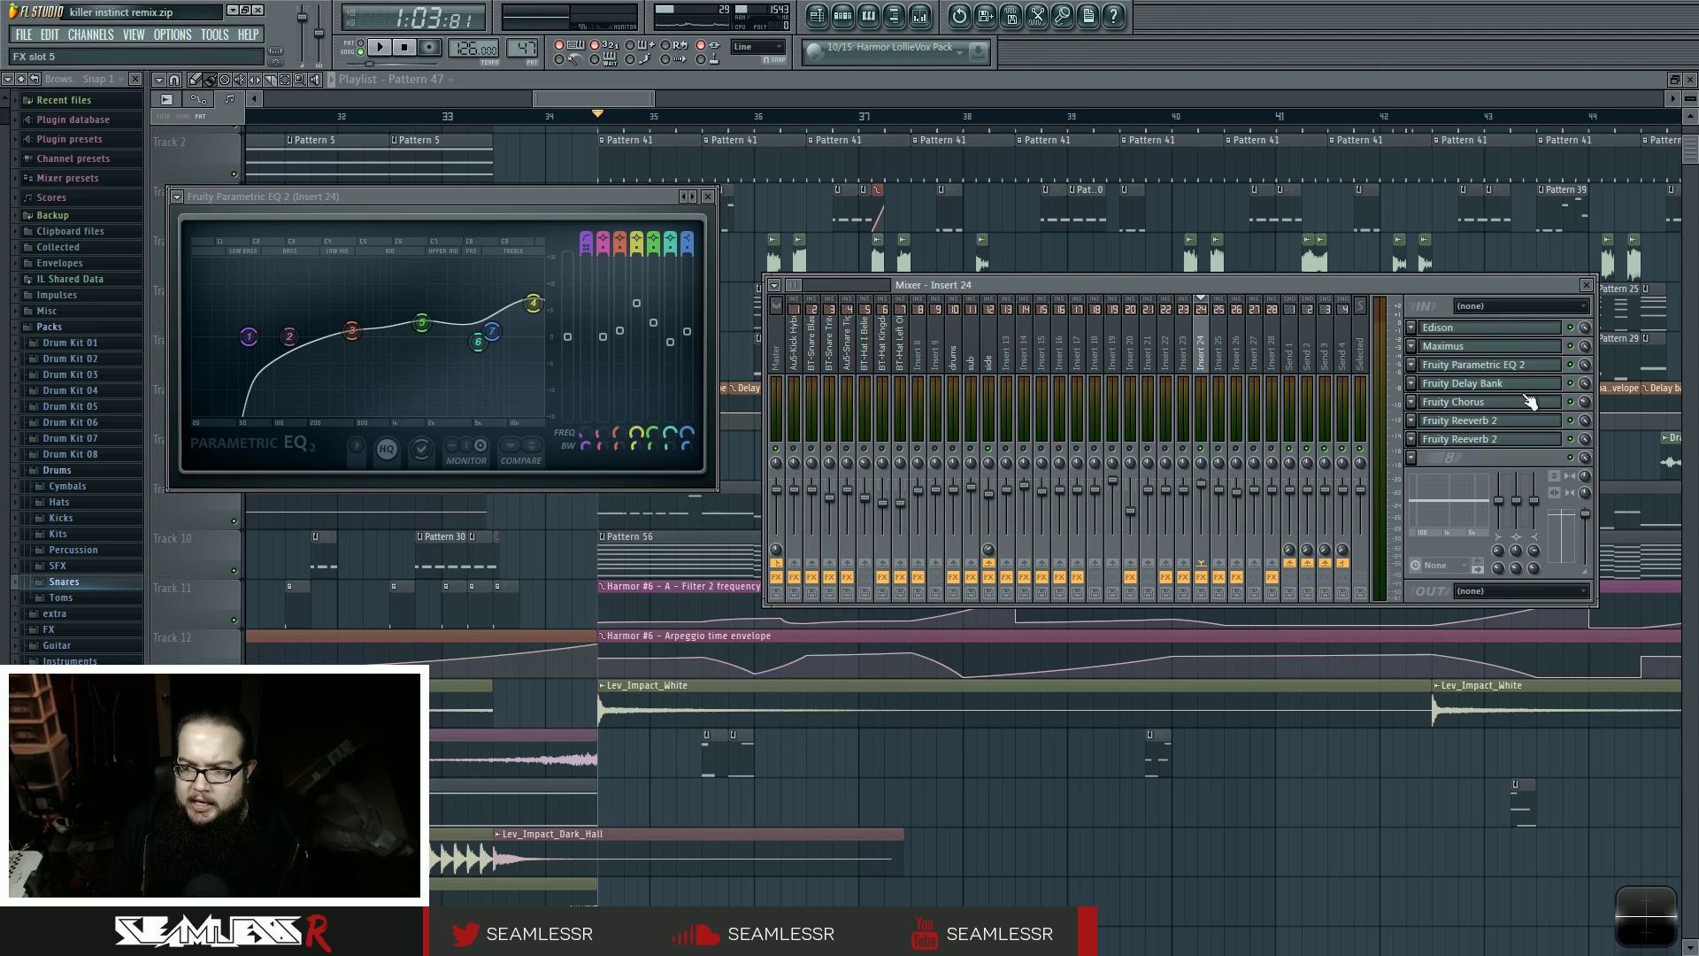
- Play the section from bar 34 several times to compare Insert 24's EQ curve with its spectrum
{"action": "left_click", "coordinate": [1516, 366]}
{"action": "key", "text": "space"}
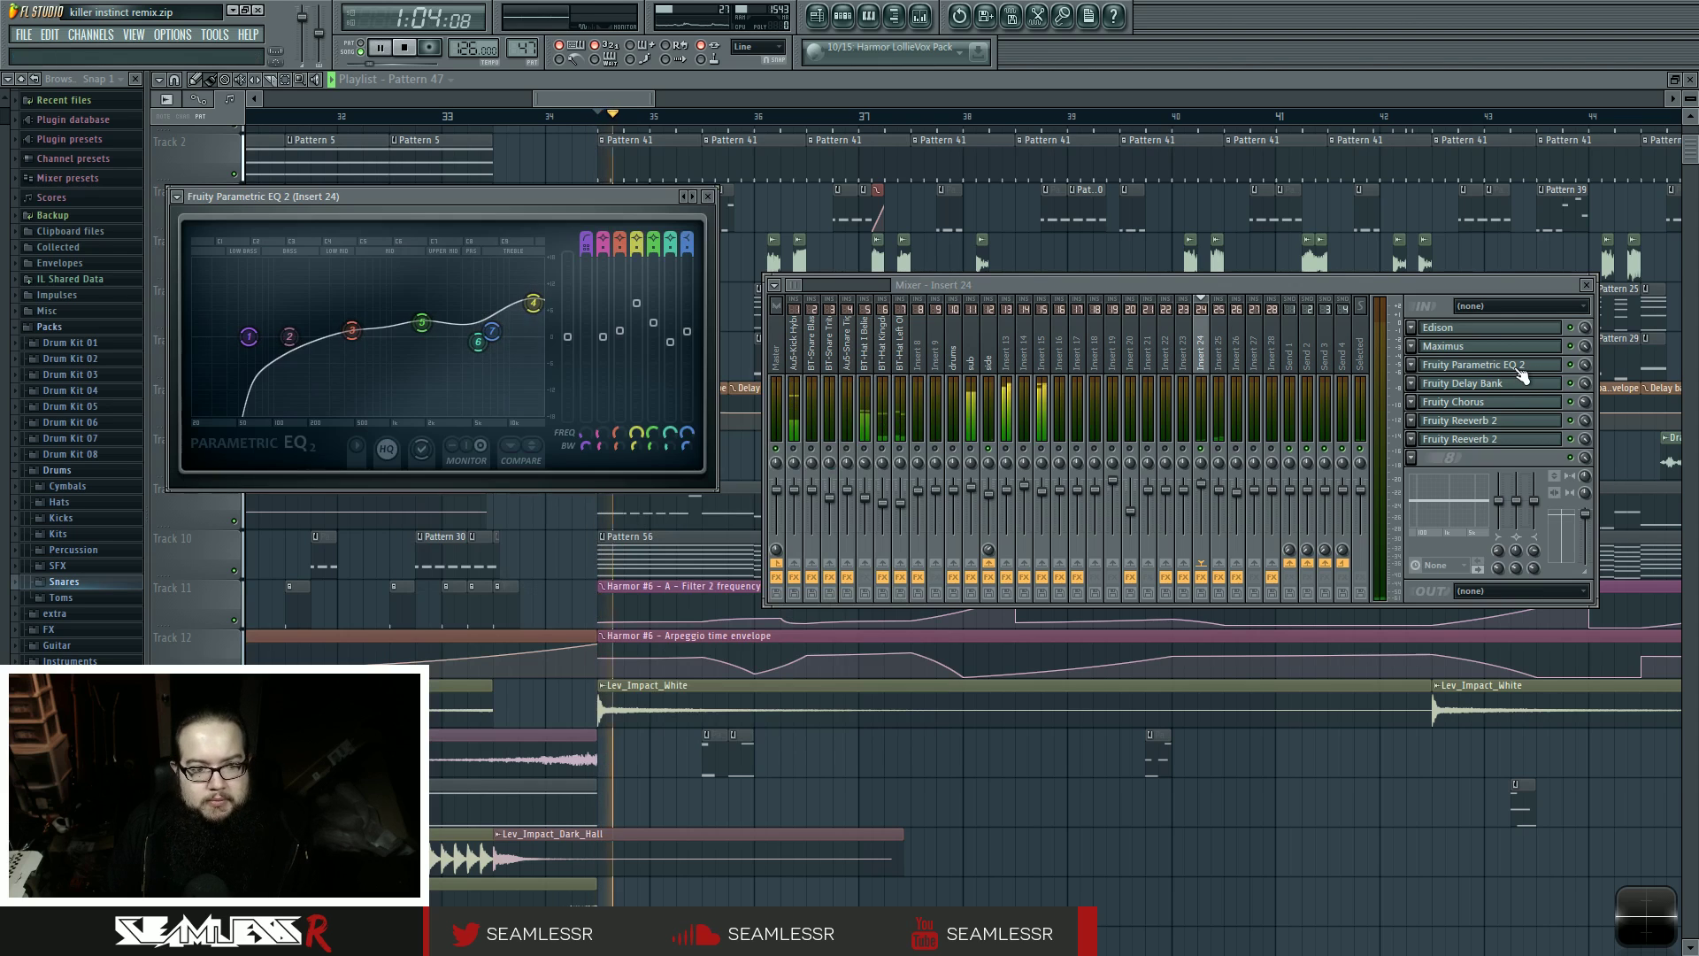
{"action": "key", "text": "space"}
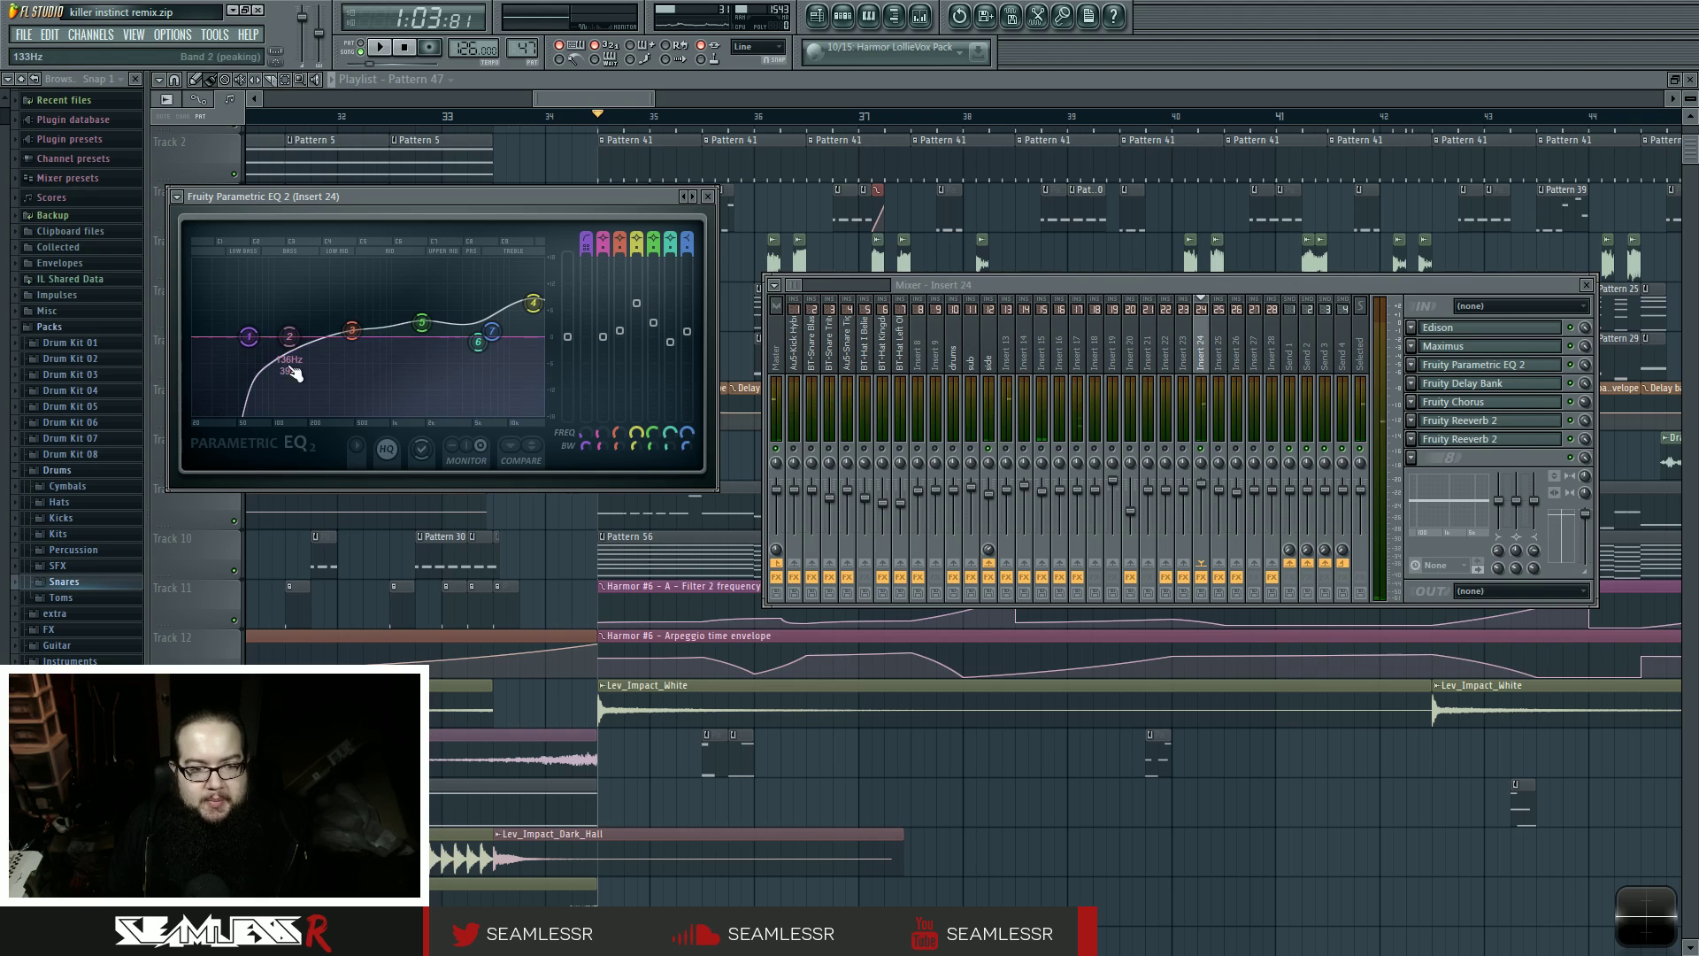
{"action": "key", "text": "space"}
{"action": "key", "text": "space"}
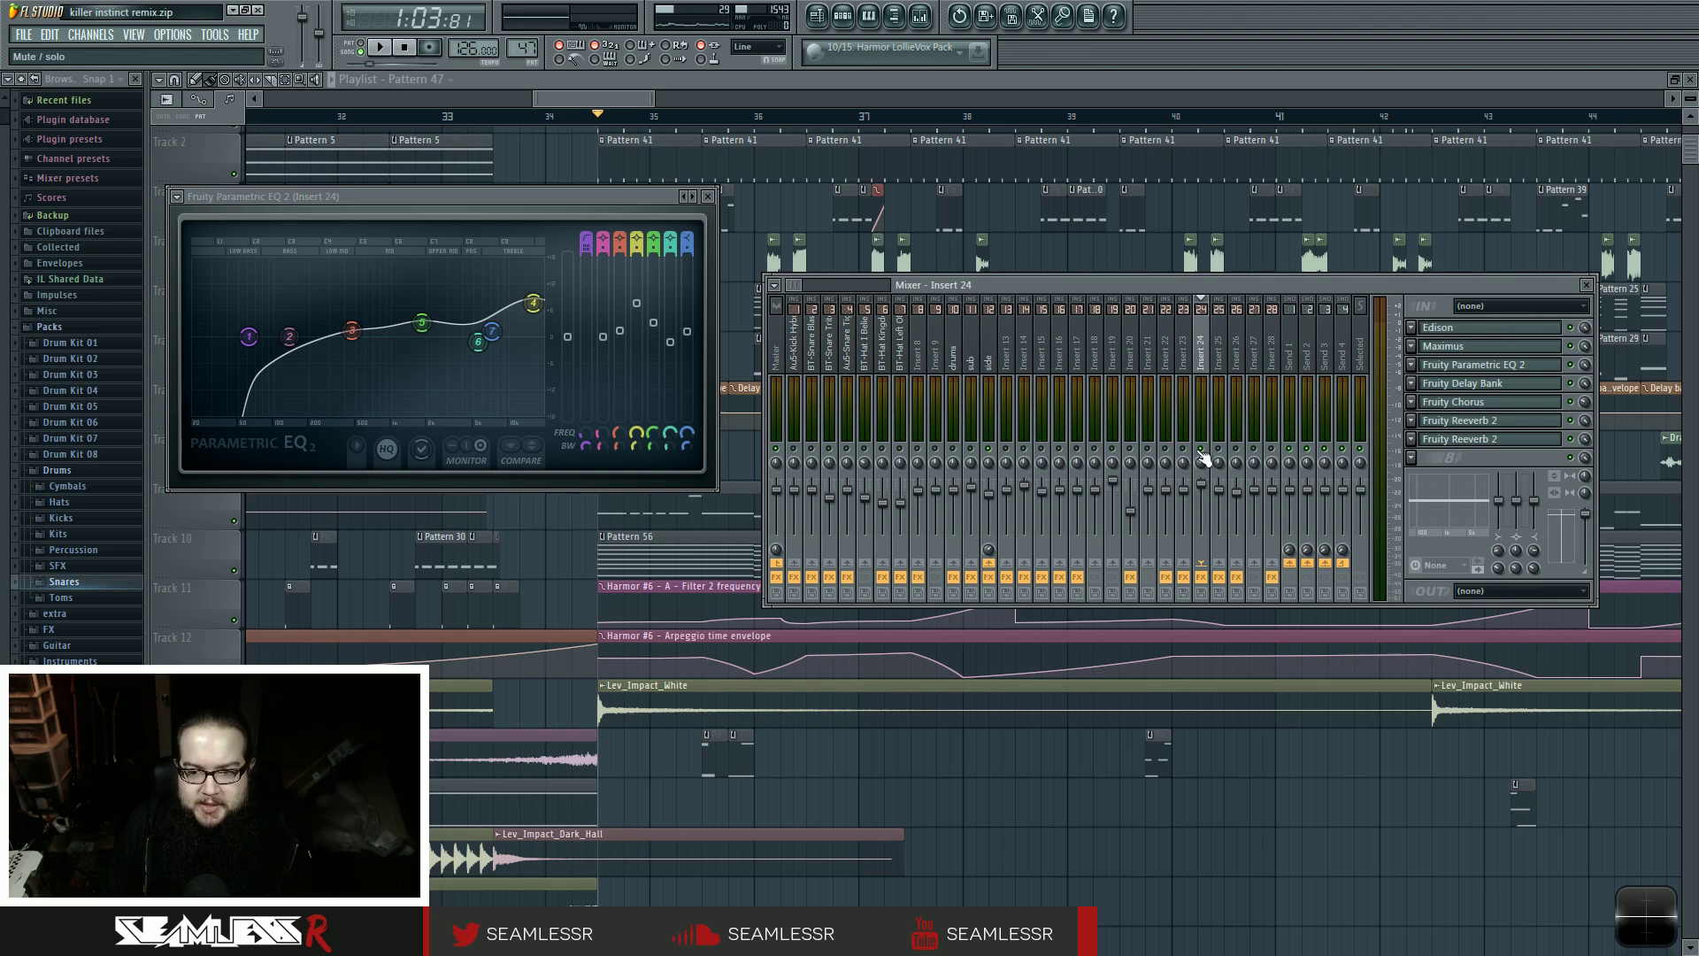
{"action": "key", "text": "space"}
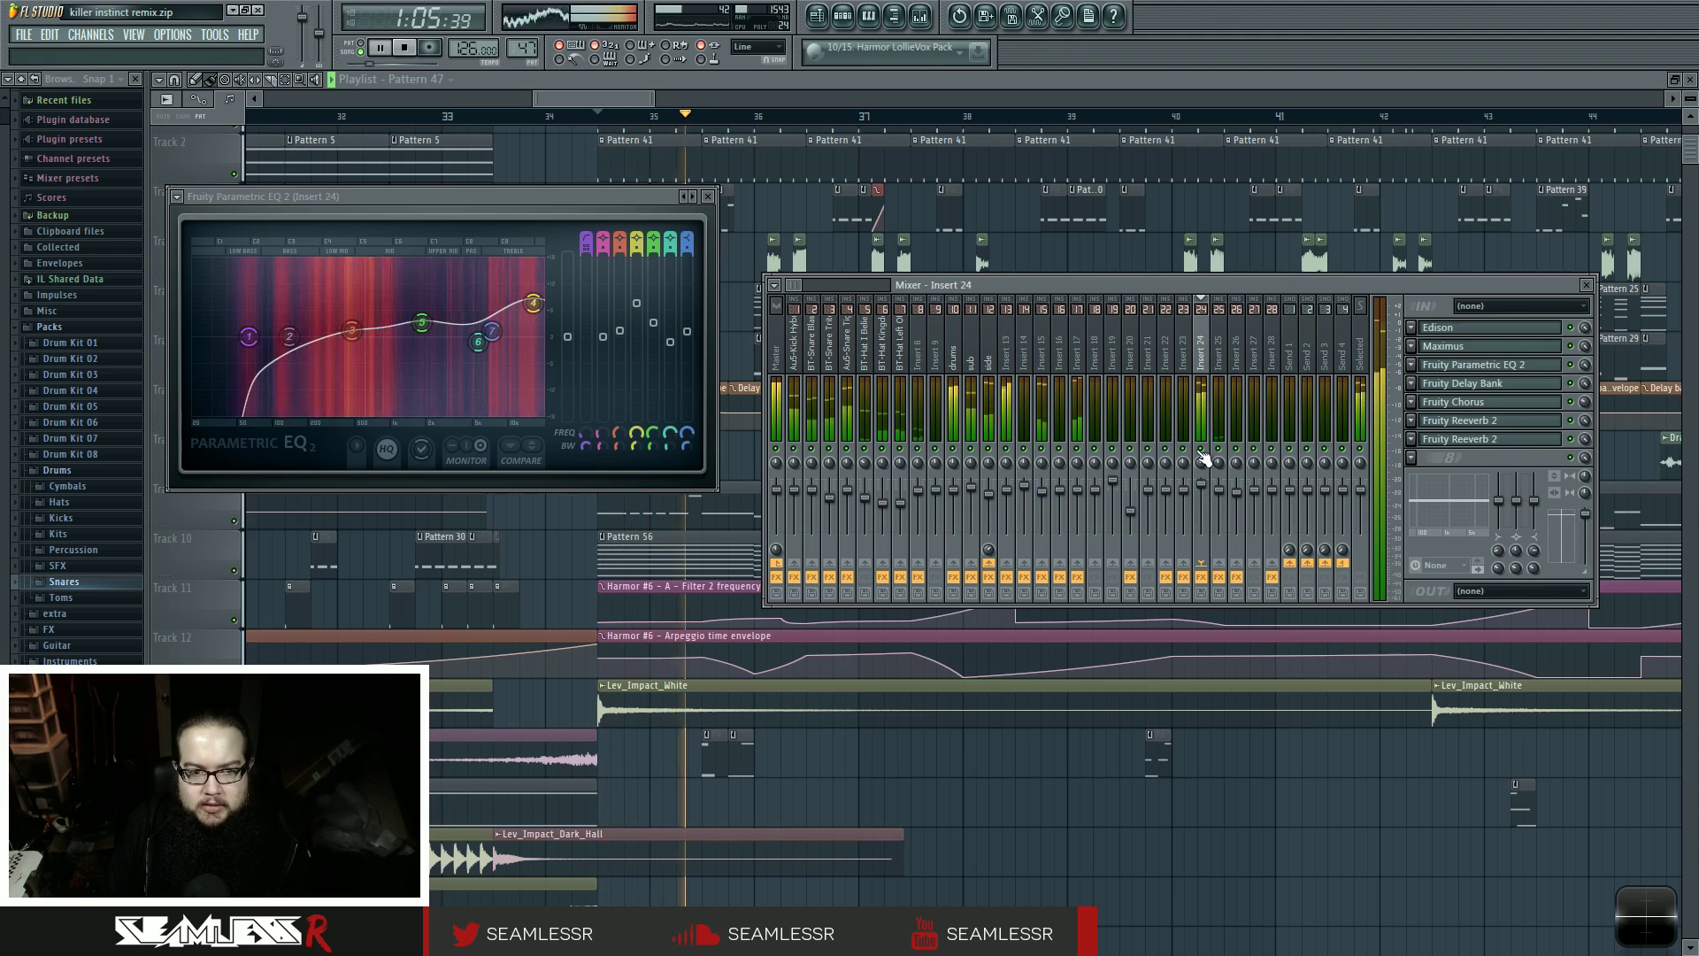
{"action": "key", "text": "space"}
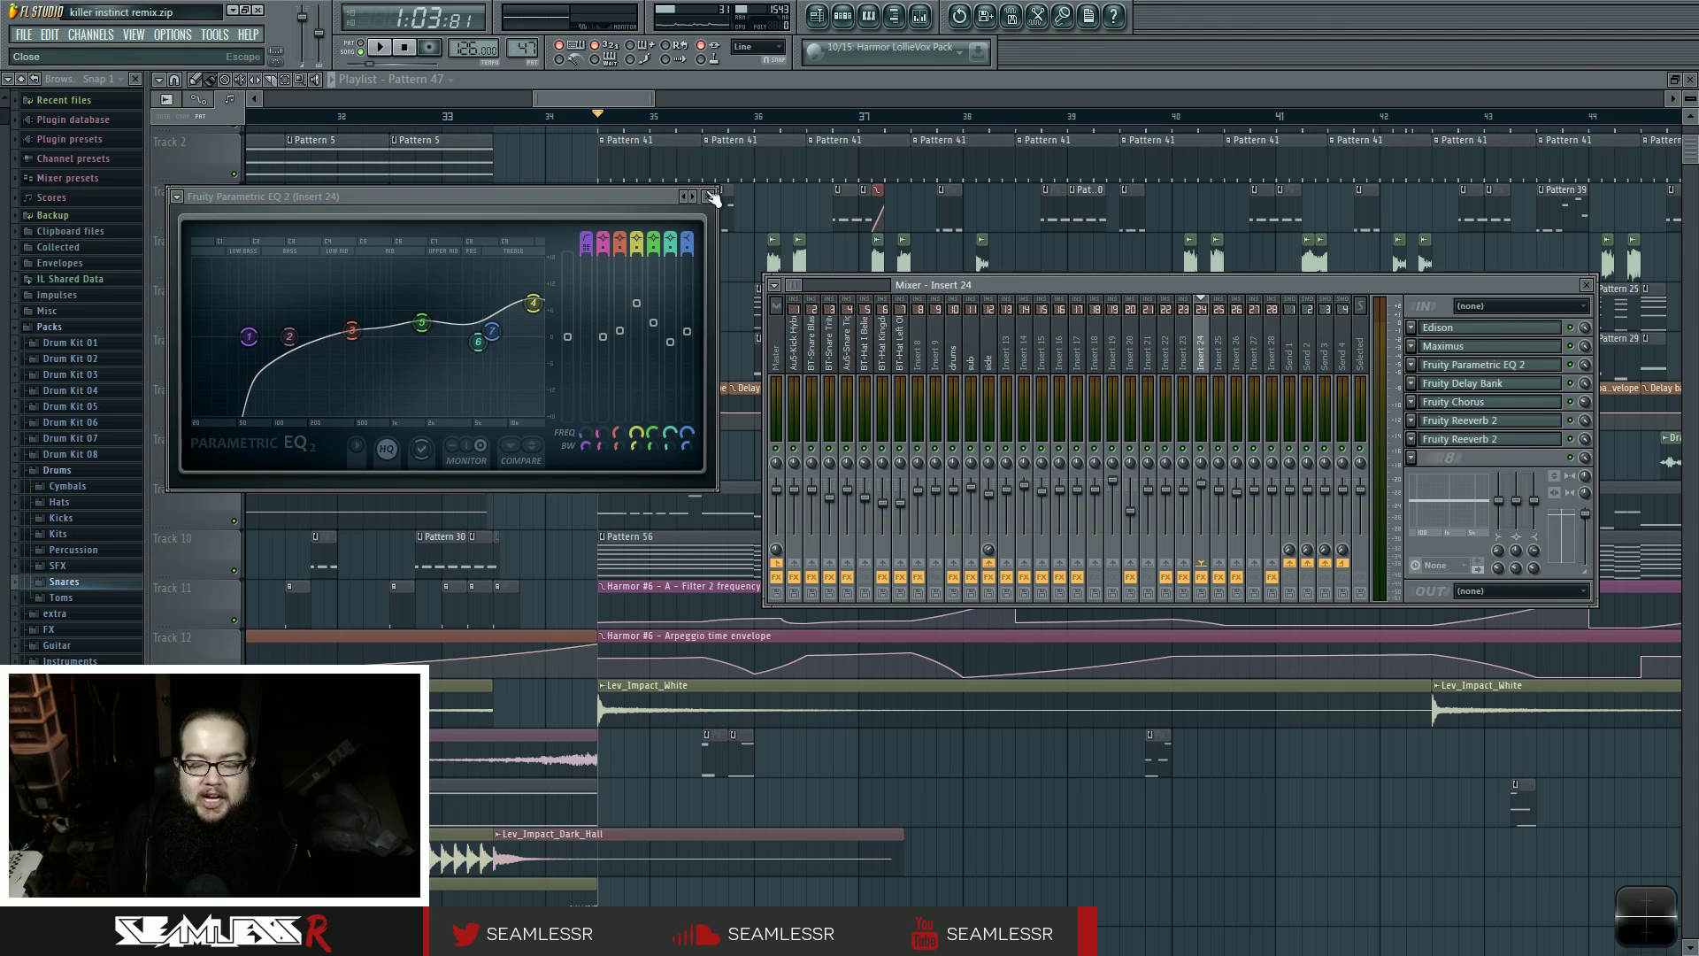
- Shift the mixer slightly away from the EQ, play the section once more, and close Insert 24's Fruity Parametric EQ 2
{"action": "mouse_move", "coordinate": [1219, 291]}
{"action": "left_mouse_down"}
{"action": "mouse_move", "coordinate": [1231, 310]}
{"action": "mouse_move", "coordinate": [1236, 294]}
{"action": "left_mouse_up"}
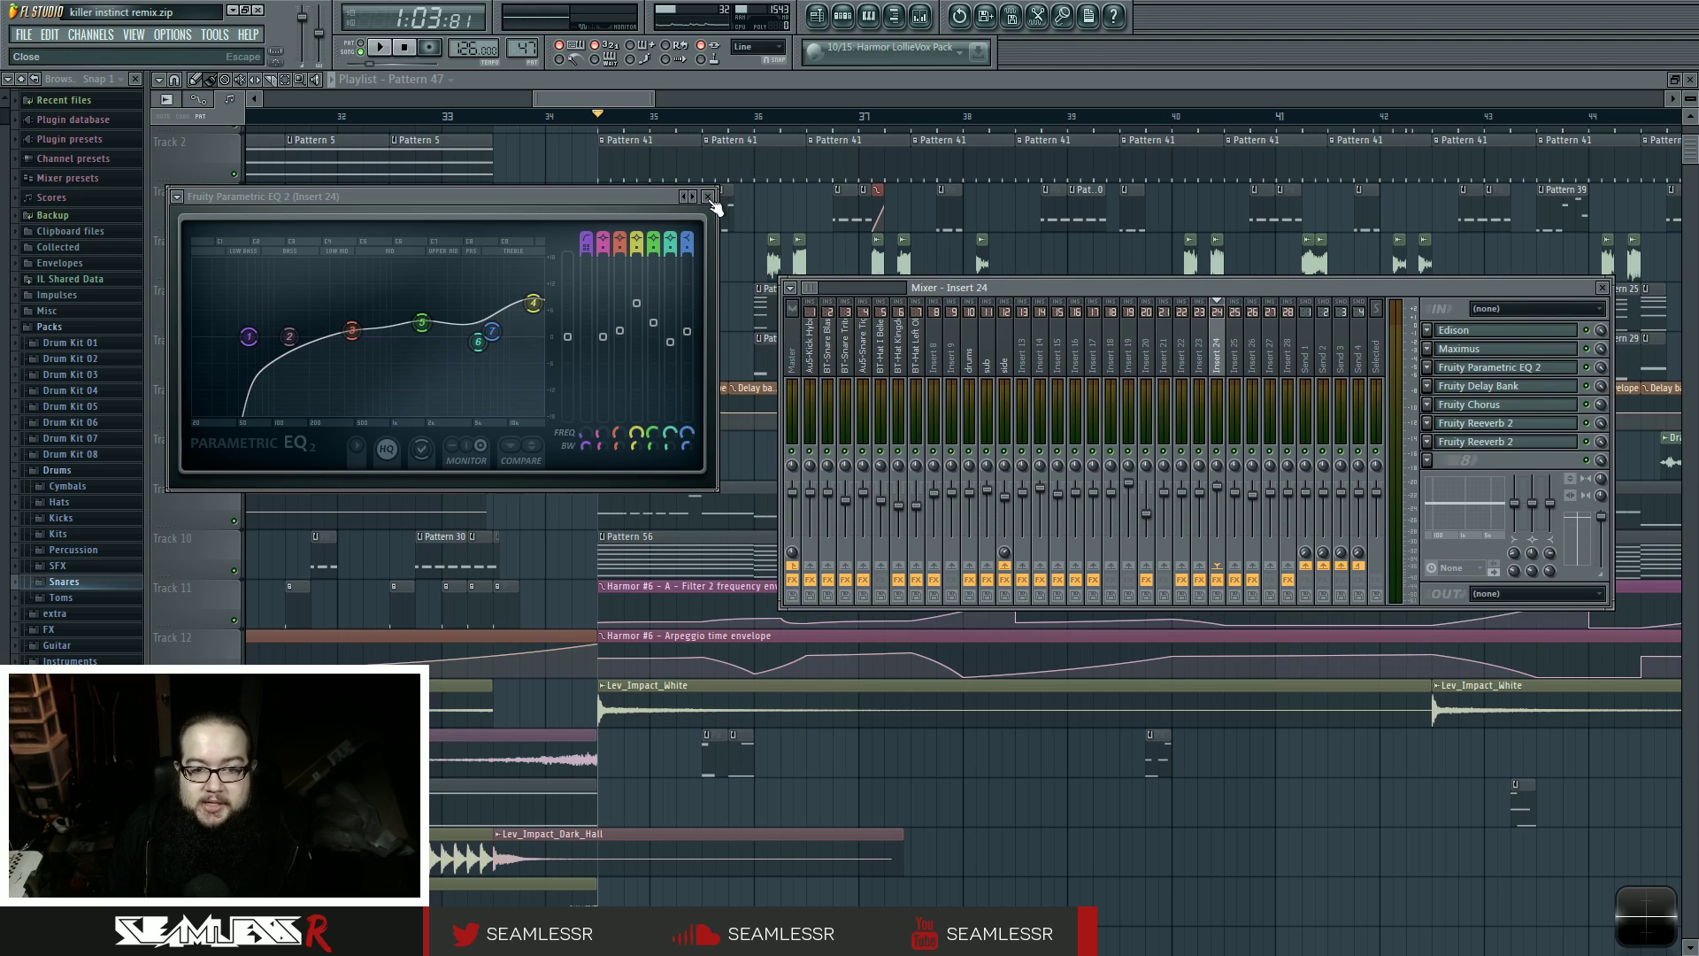
{"action": "key", "text": "space"}
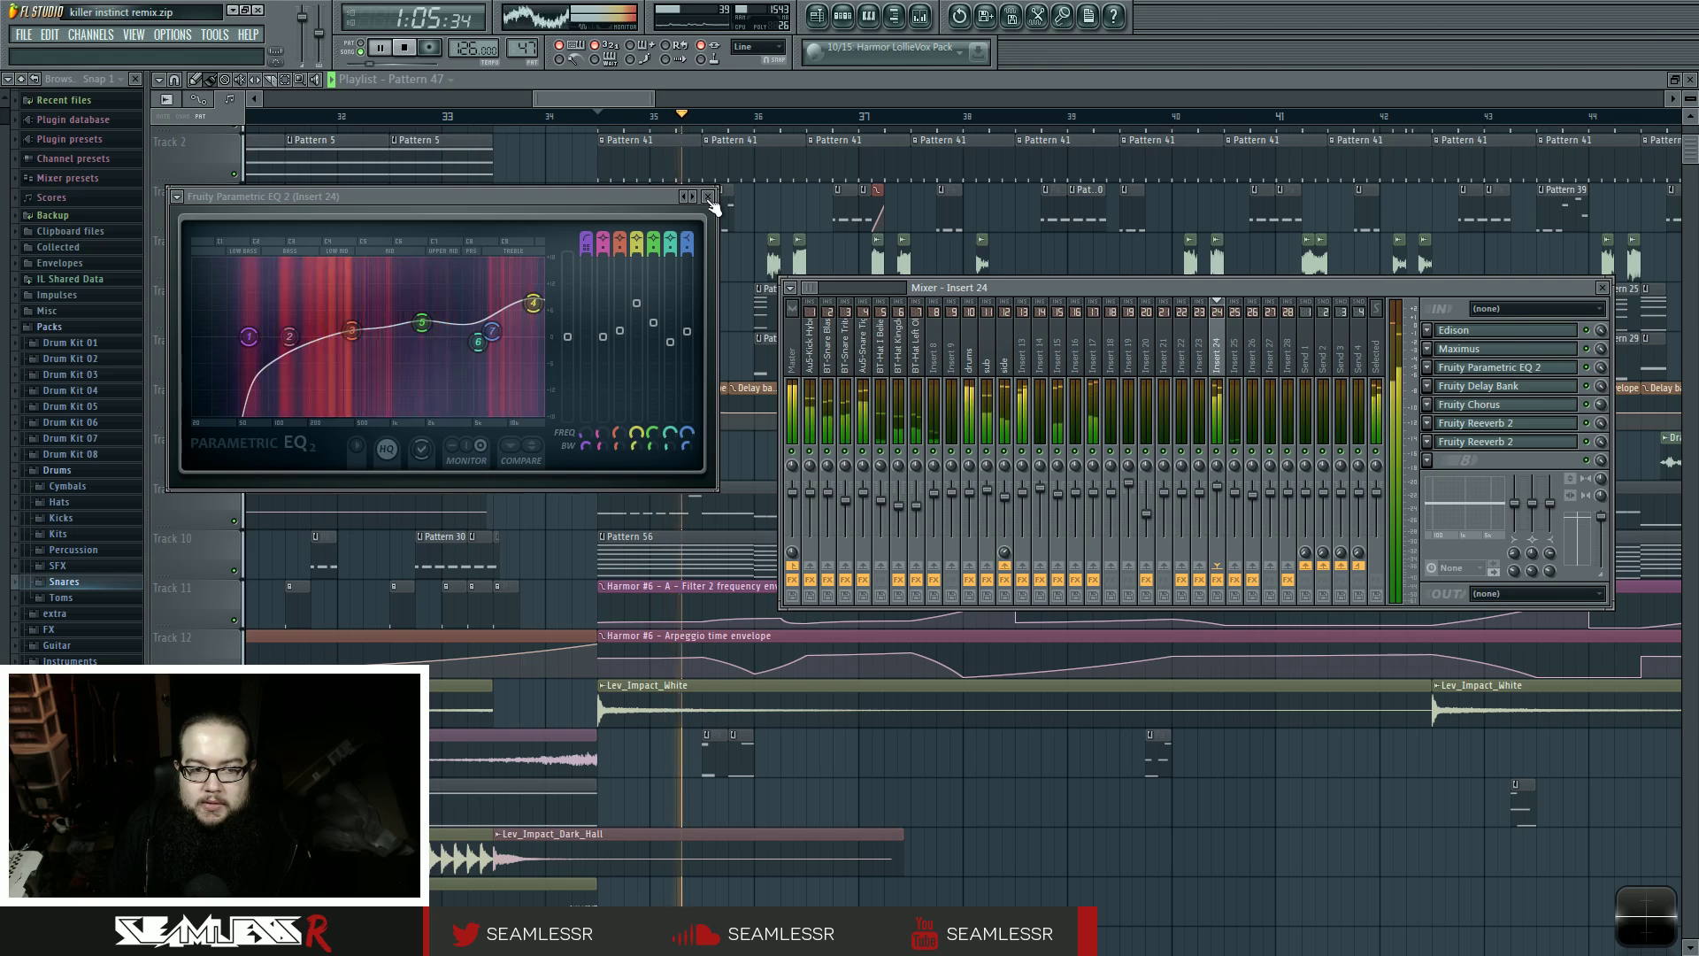
{"action": "key", "text": "space"}
{"action": "left_click", "coordinate": [709, 198]}
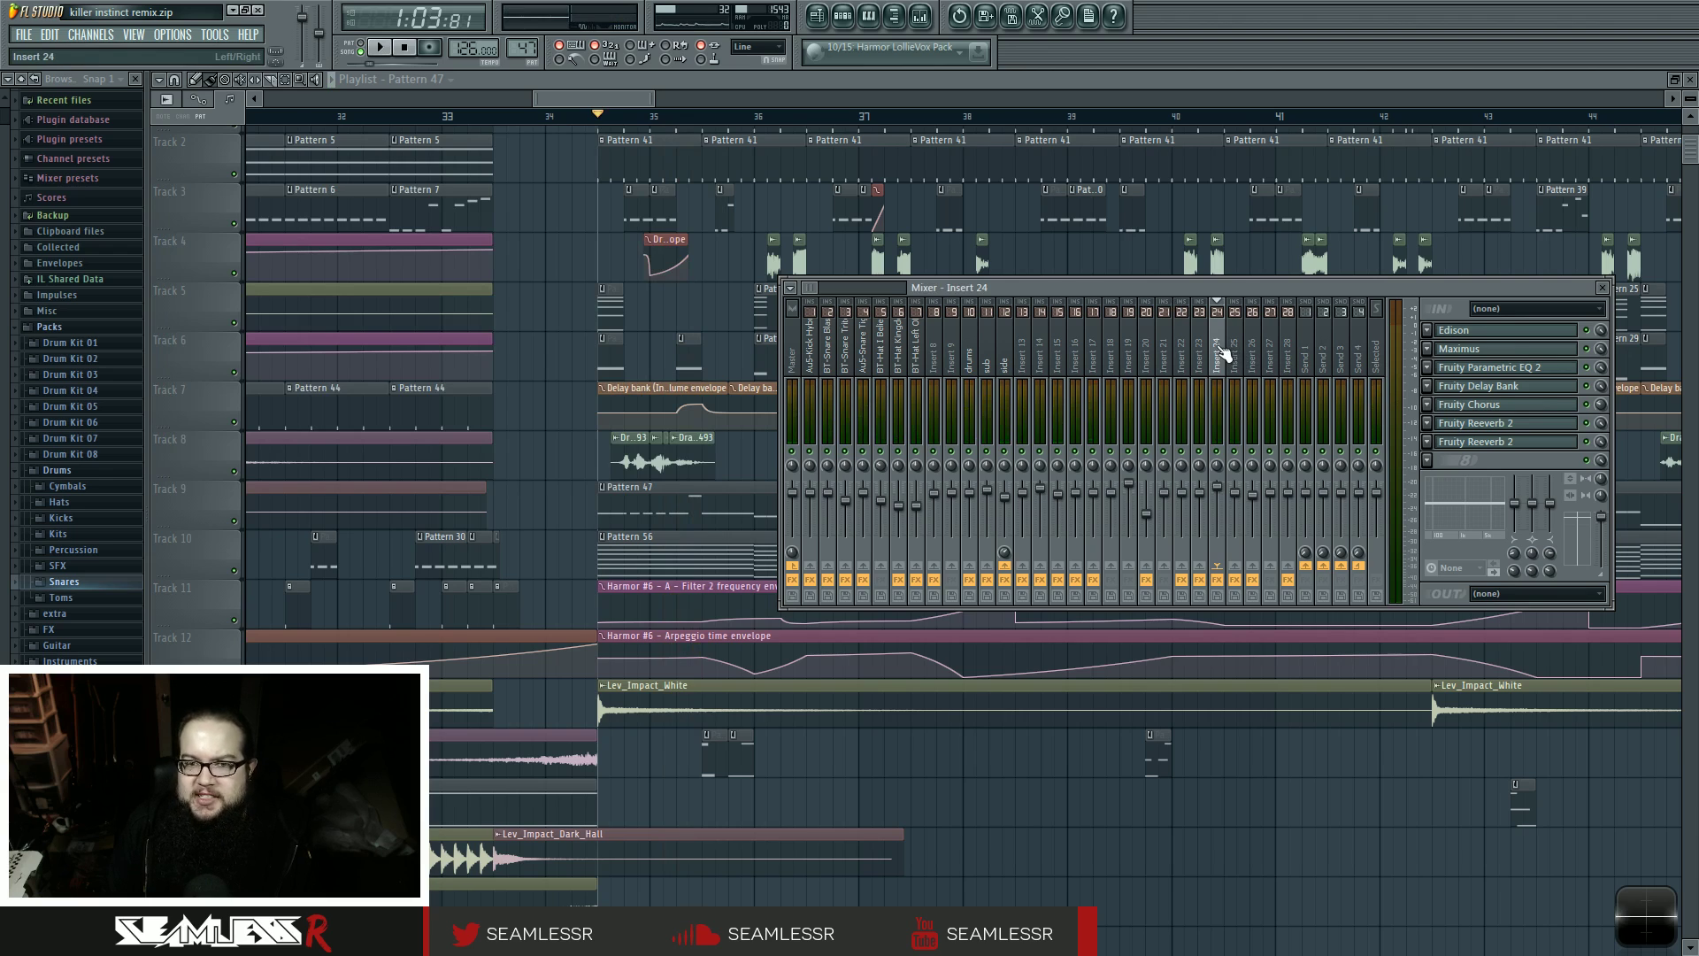
- Hide the mixer and set the playback position at bar 49, just before the main TWYM - Ali Vox clips
{"action": "key", "text": "F9"}
{"action": "scroll", "coordinate": [1261, 841], "scroll_direction": "down", "scroll_amount": 4}
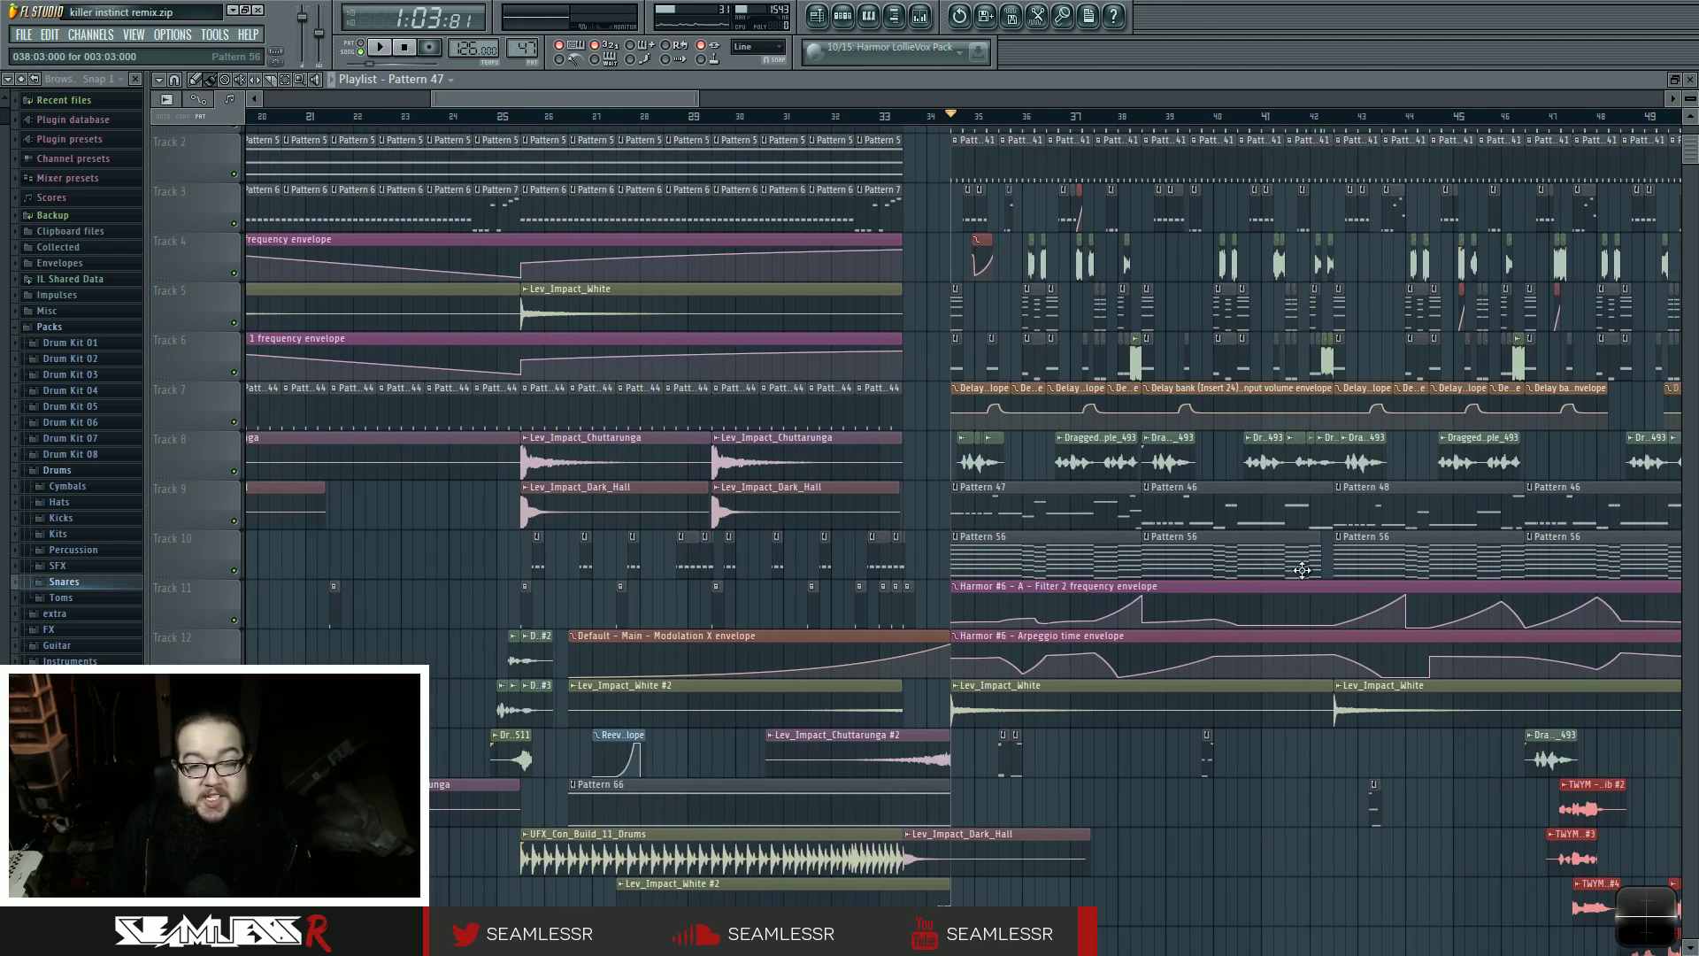
{"action": "left_click_drag", "start_coordinate": [1425, 557], "coordinate": [929, 602]}
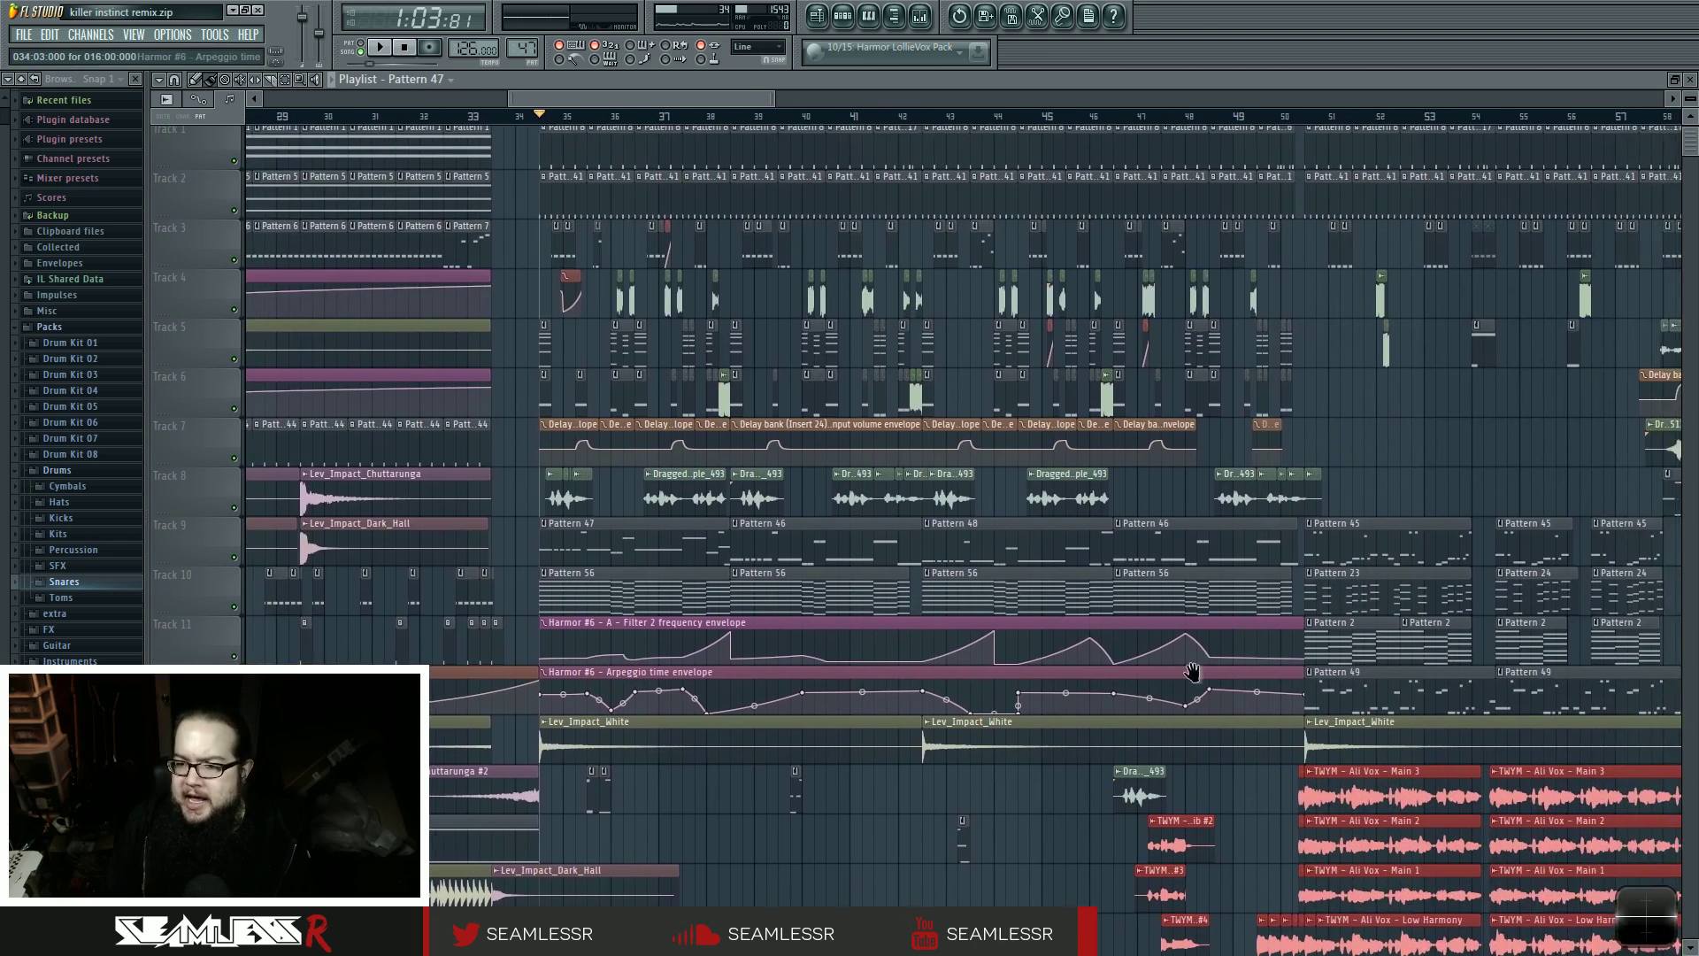
{"action": "left_click_drag", "start_coordinate": [1191, 675], "coordinate": [743, 453]}
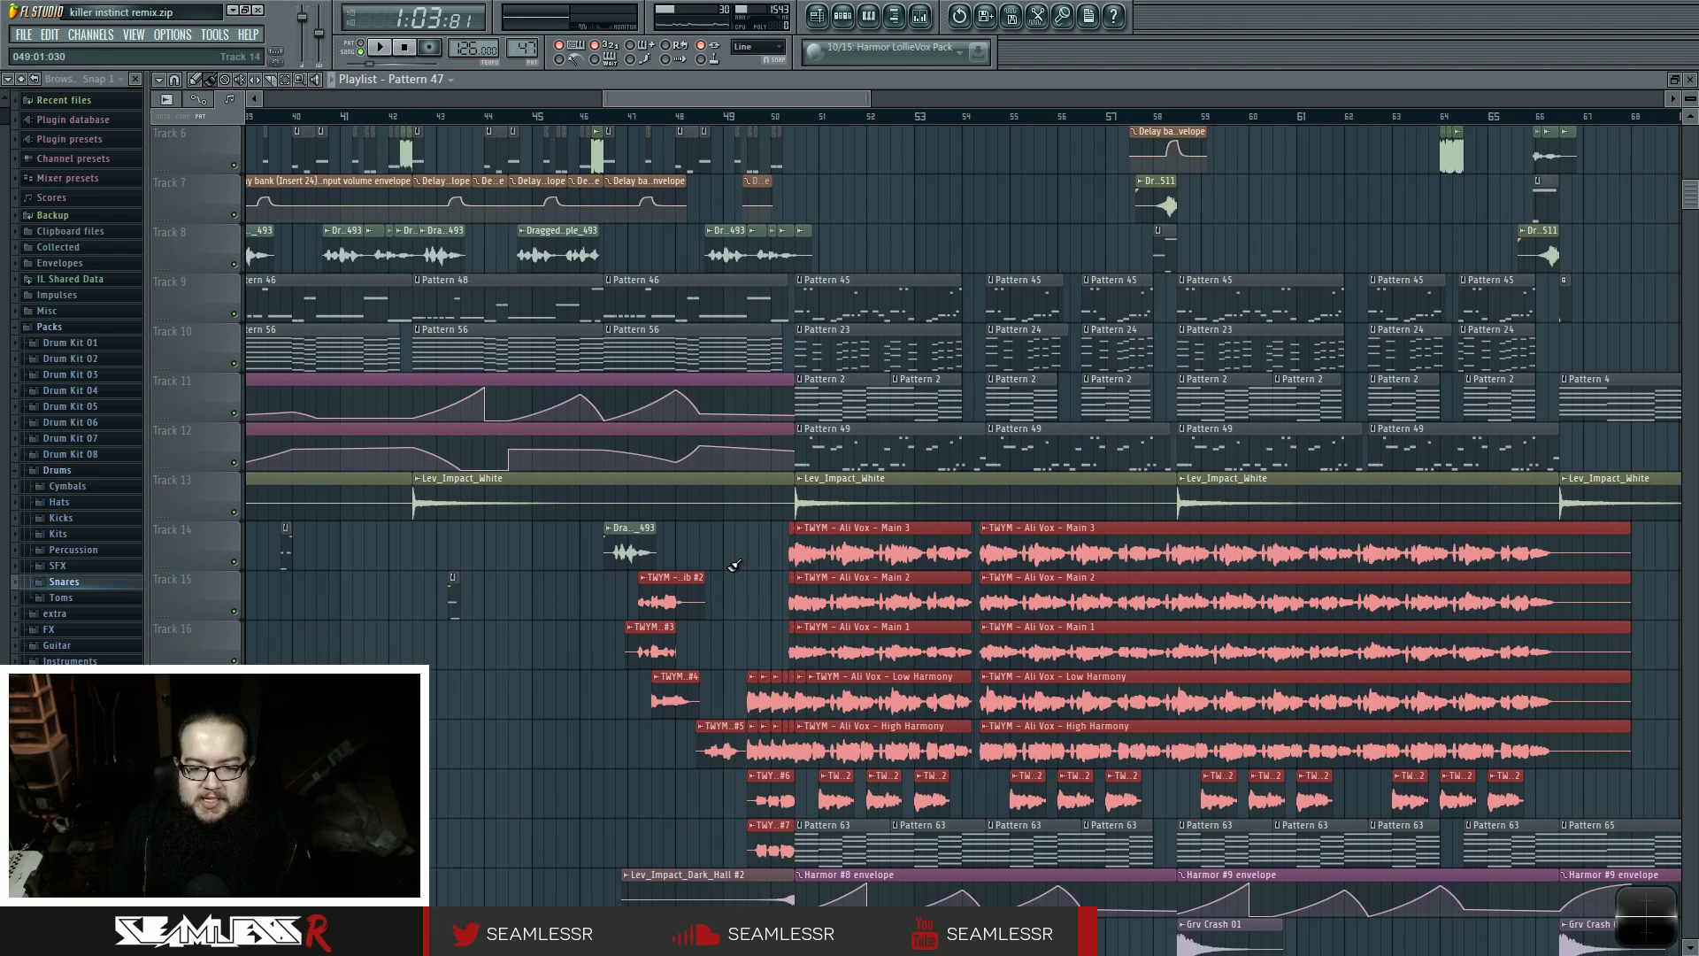
{"action": "left_click", "coordinate": [733, 115]}
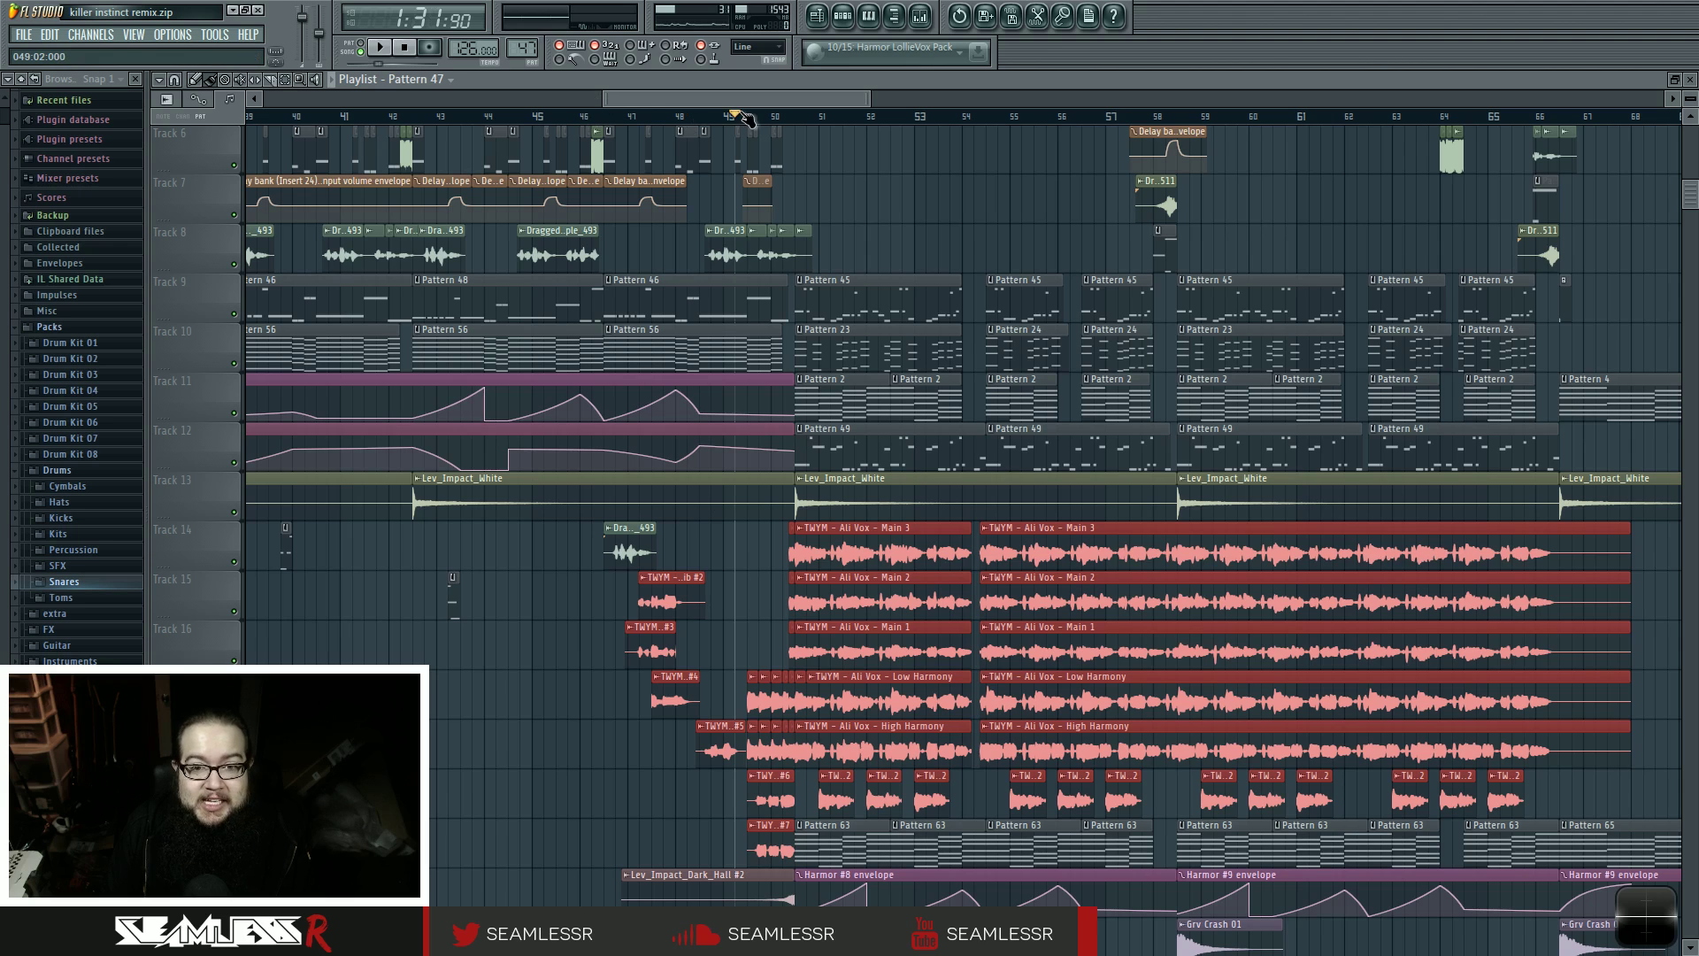
- Bring back the mixer, play the vocal section, and compare Inserts 68 and 69, ending with Insert 69 selected
{"action": "key", "text": "F9"}
{"action": "key", "text": "space"}
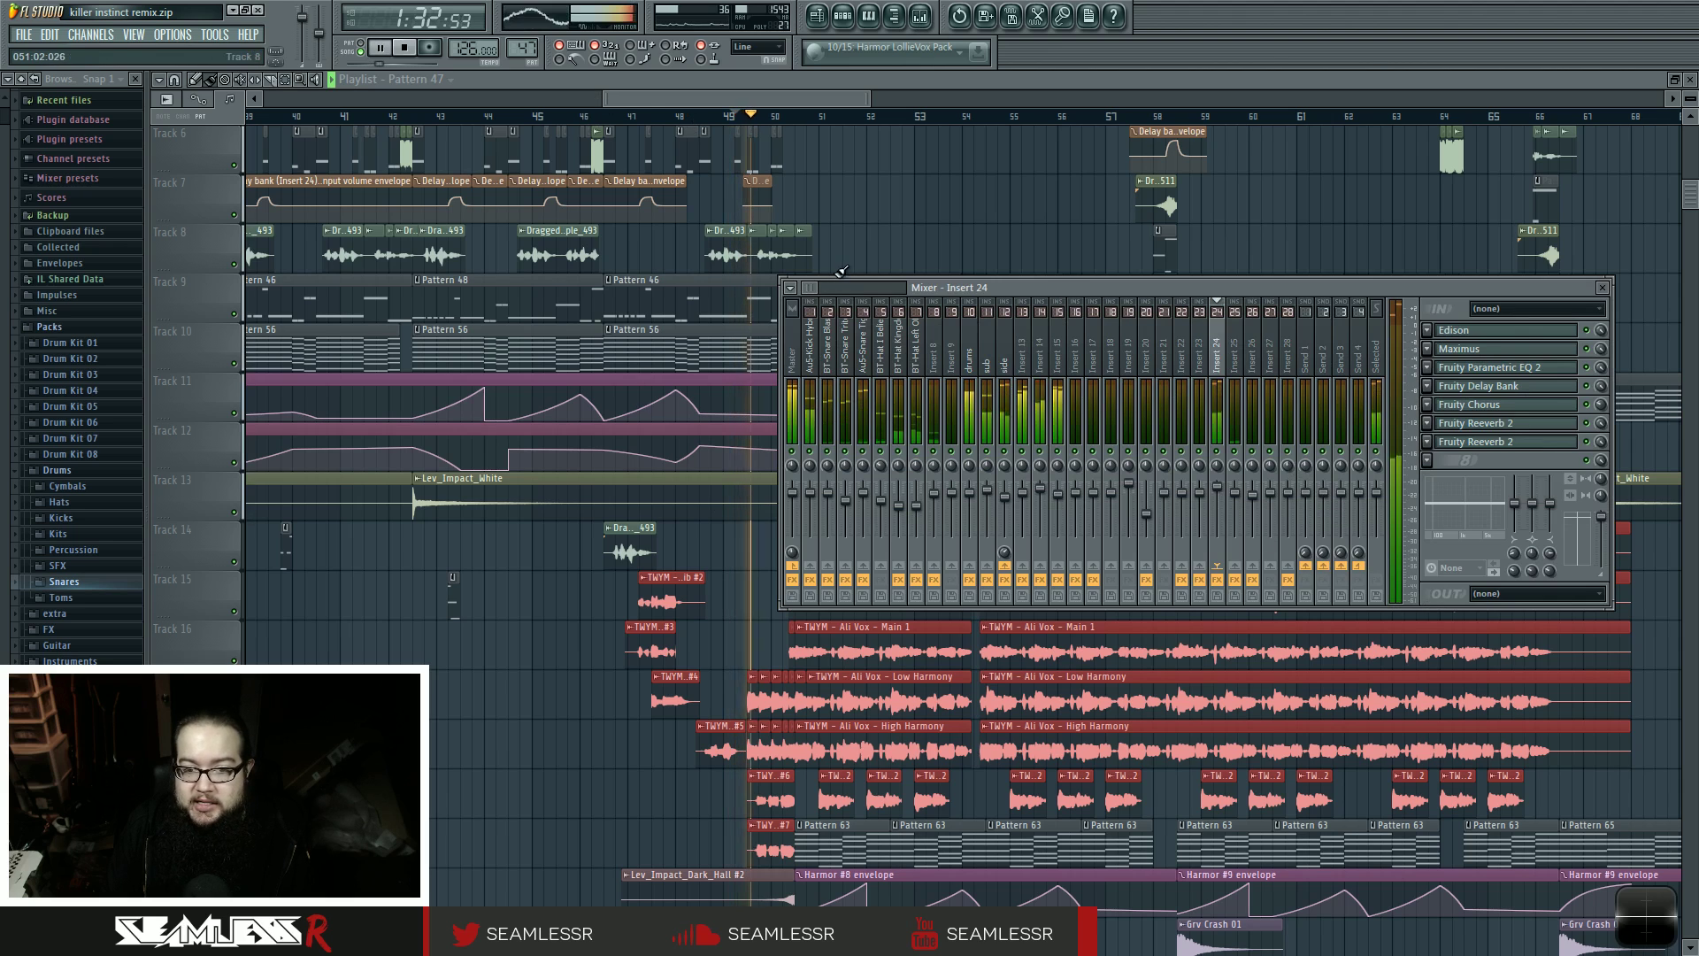
{"action": "left_click_drag", "start_coordinate": [809, 288], "coordinate": [875, 301]}
{"action": "left_click", "coordinate": [1057, 332]}
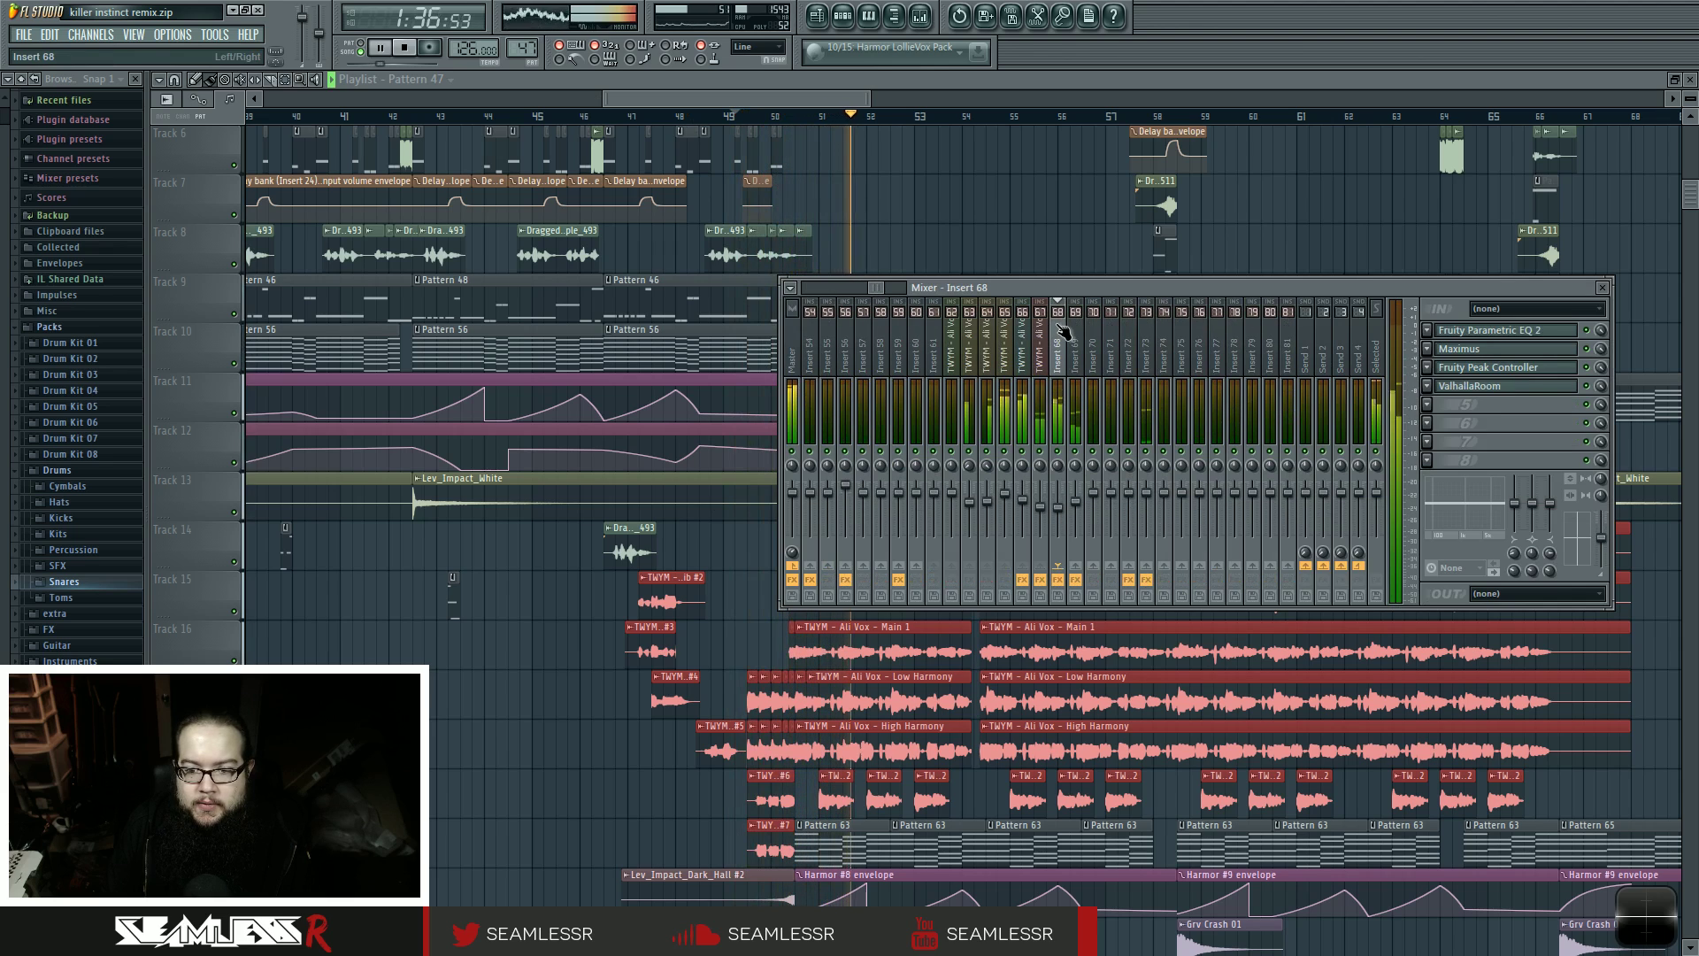
{"action": "left_click", "coordinate": [1075, 354]}
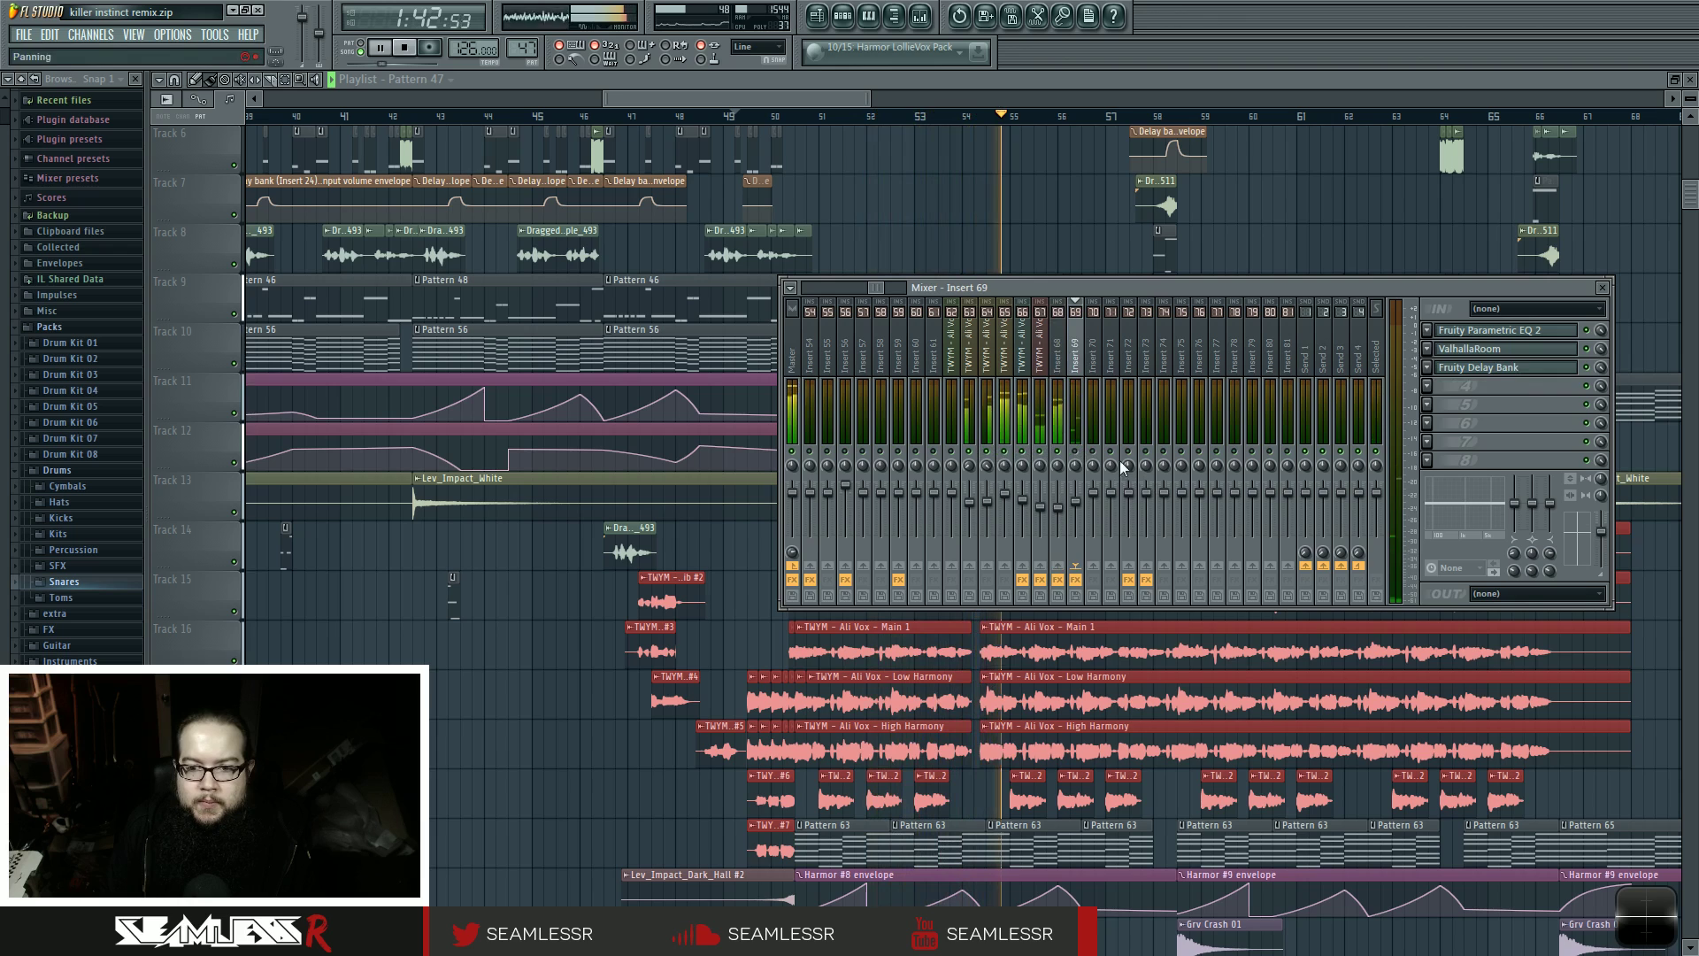
{"action": "key", "text": "Left"}
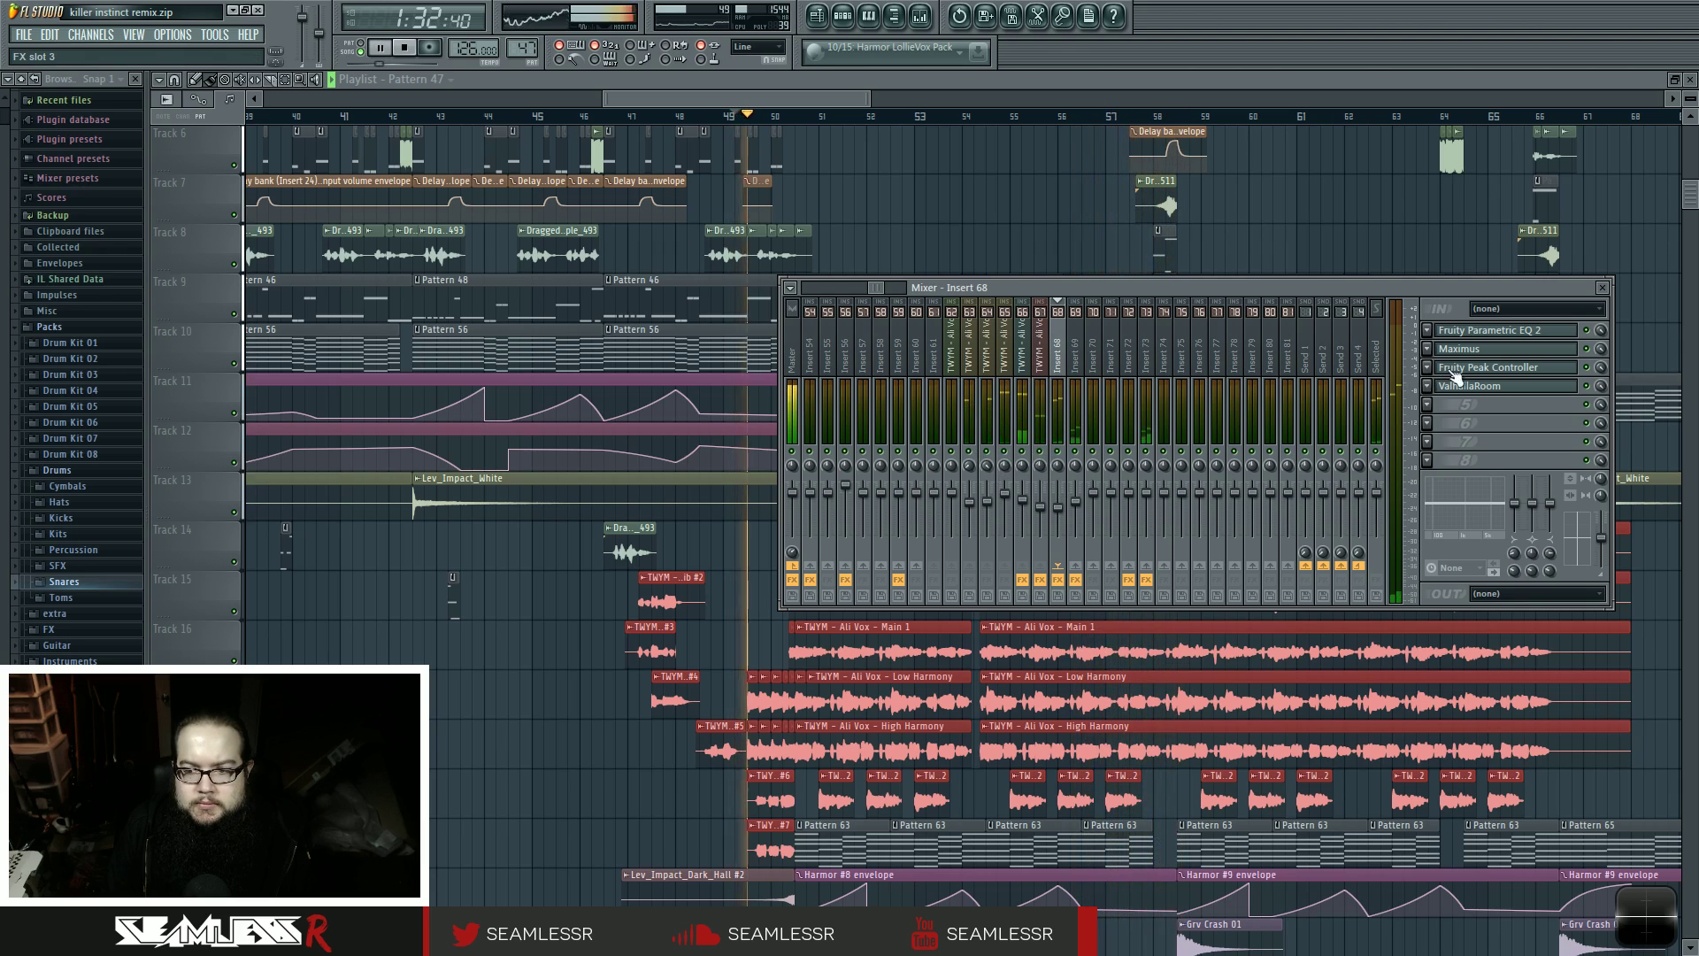
{"action": "left_click", "coordinate": [1076, 403]}
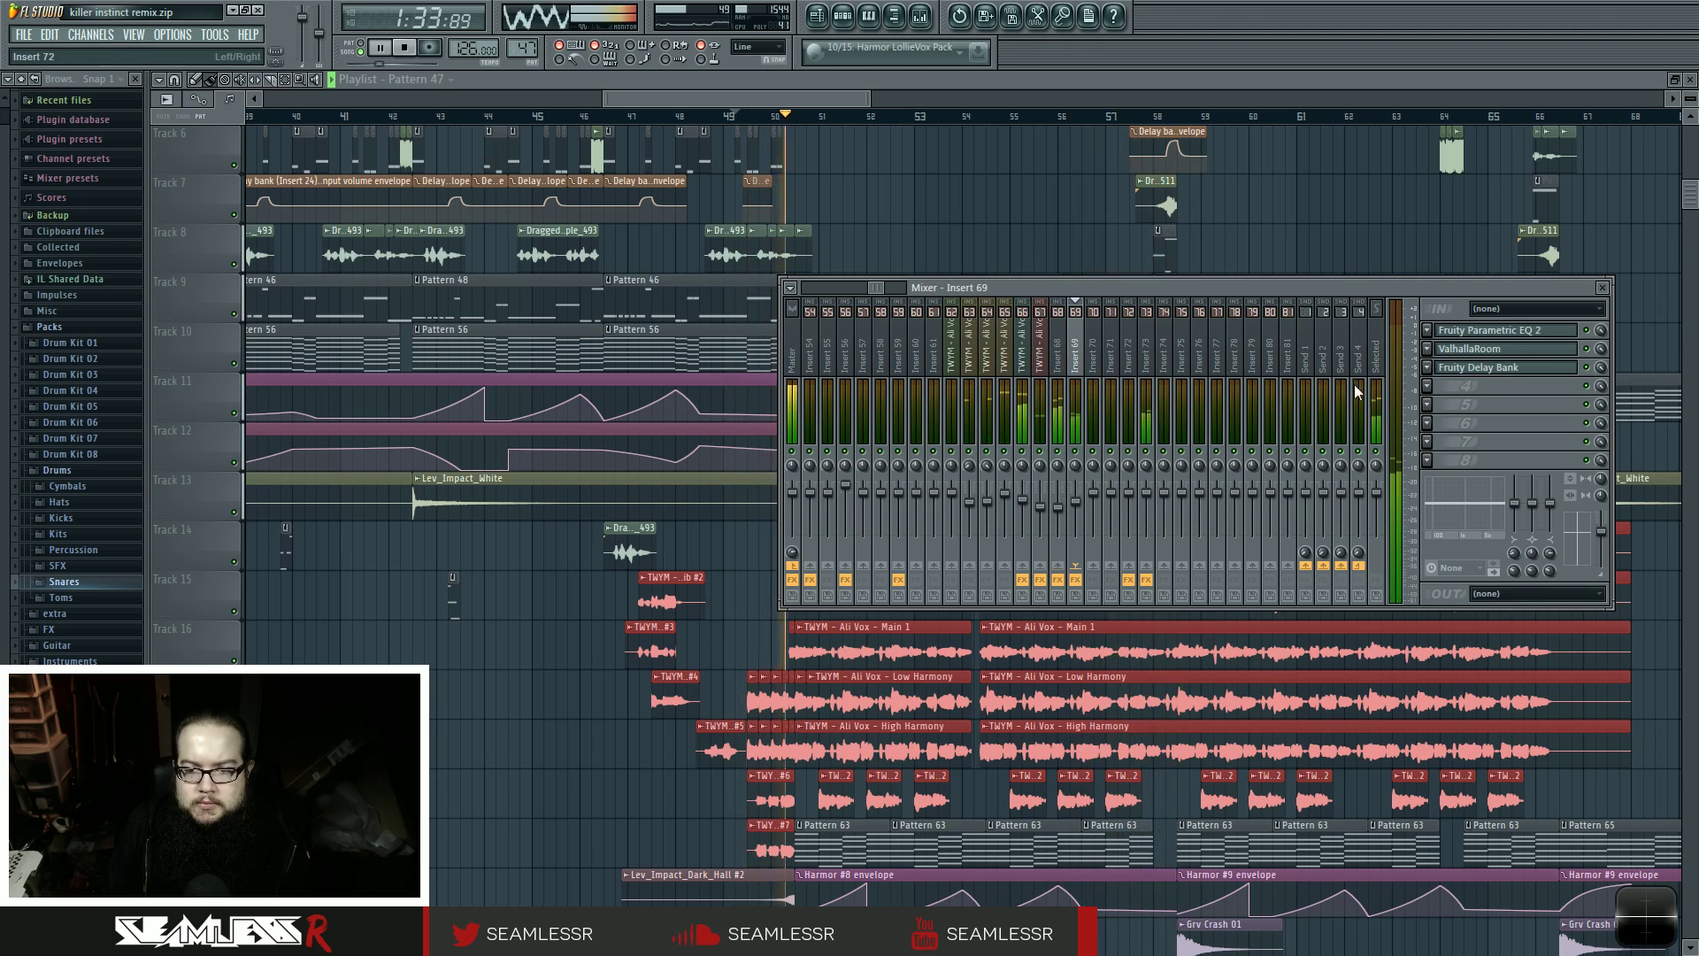
- Open Insert 69's Fruity Parametric EQ 2 during playback, examine its curve with playback stopped, and reposition its window beside the mixer
{"action": "left_click", "coordinate": [1517, 331]}
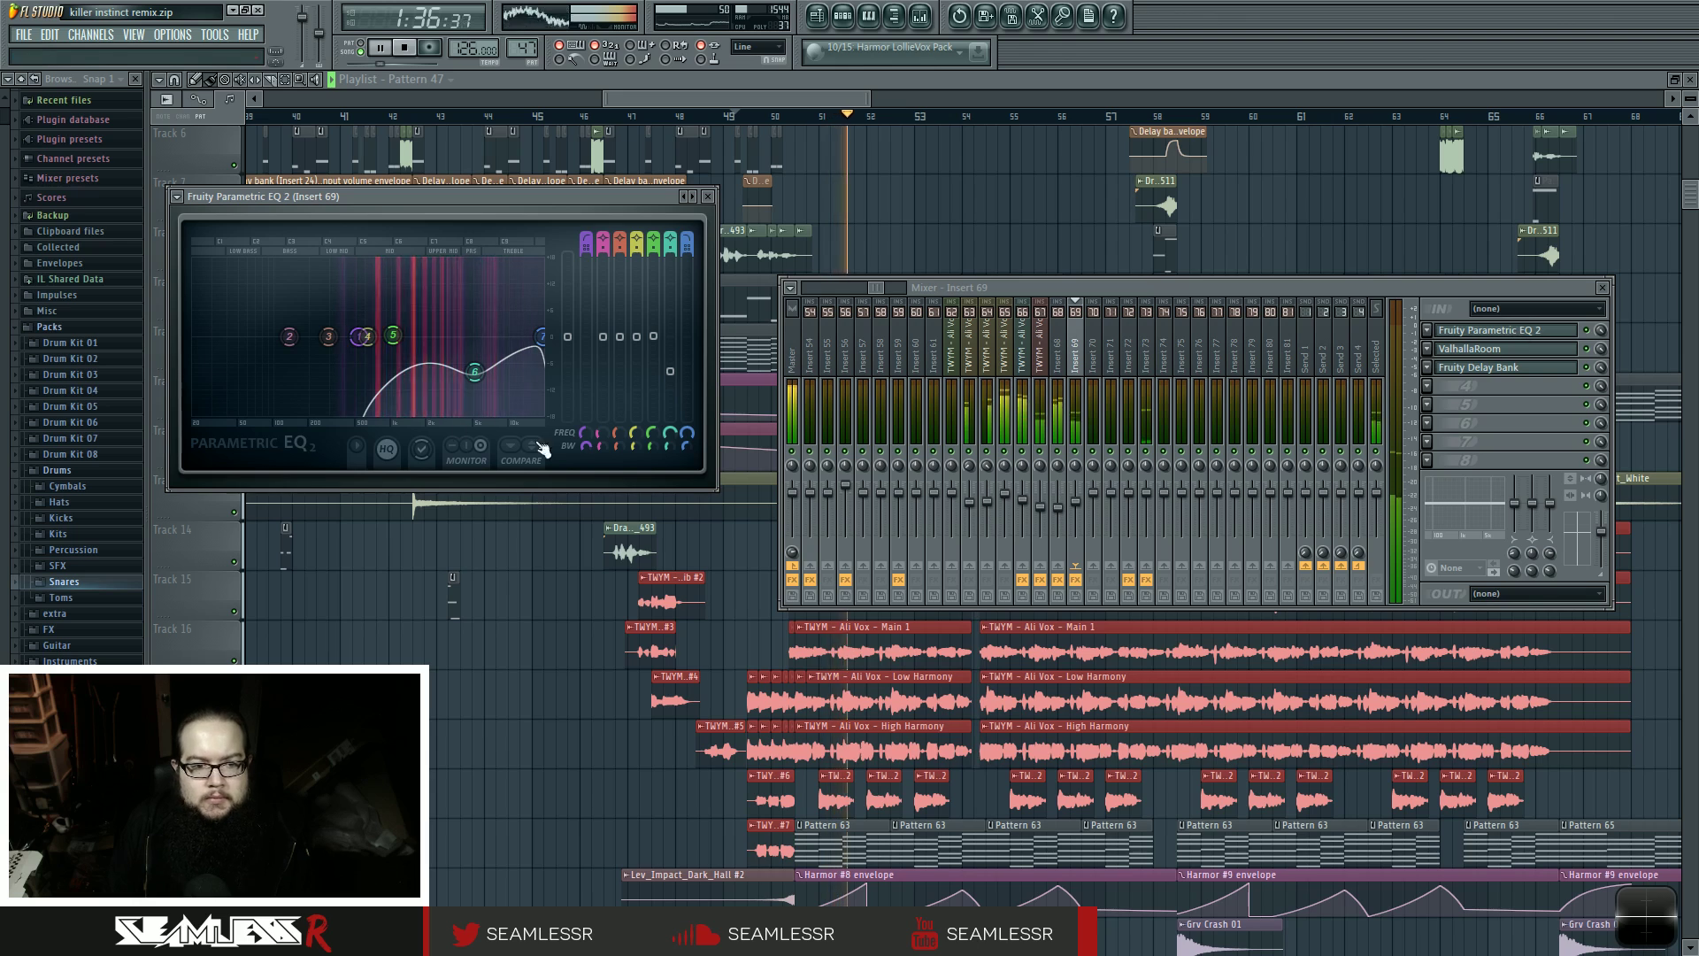
{"action": "key", "text": "space"}
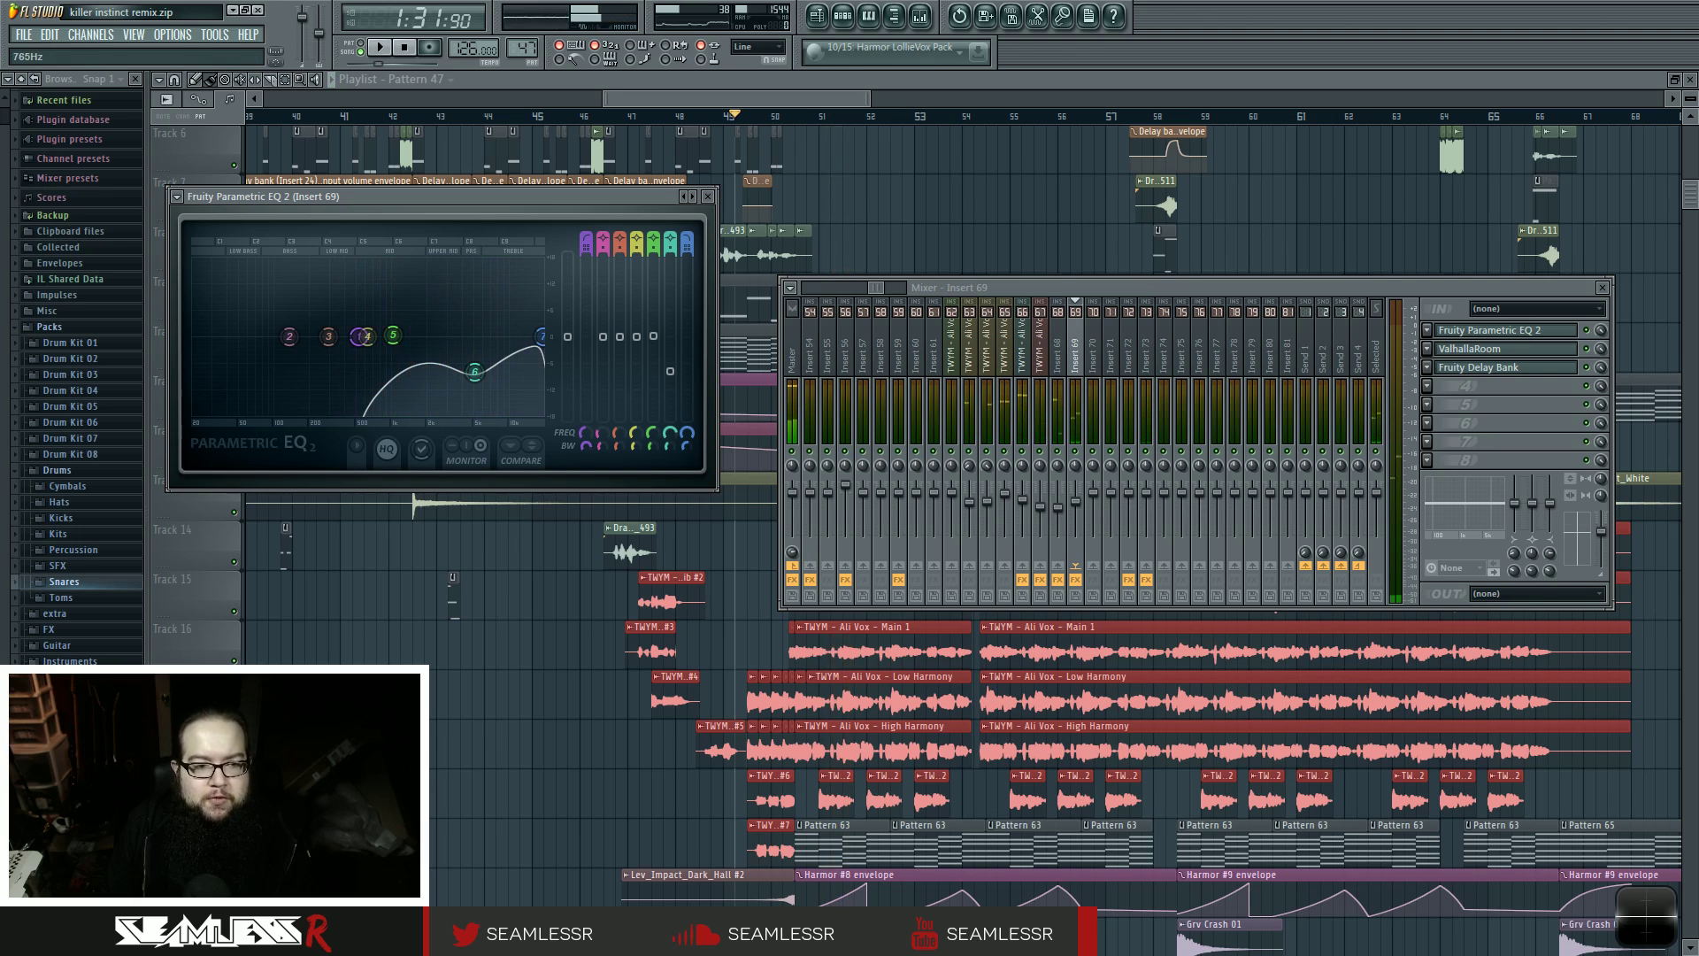
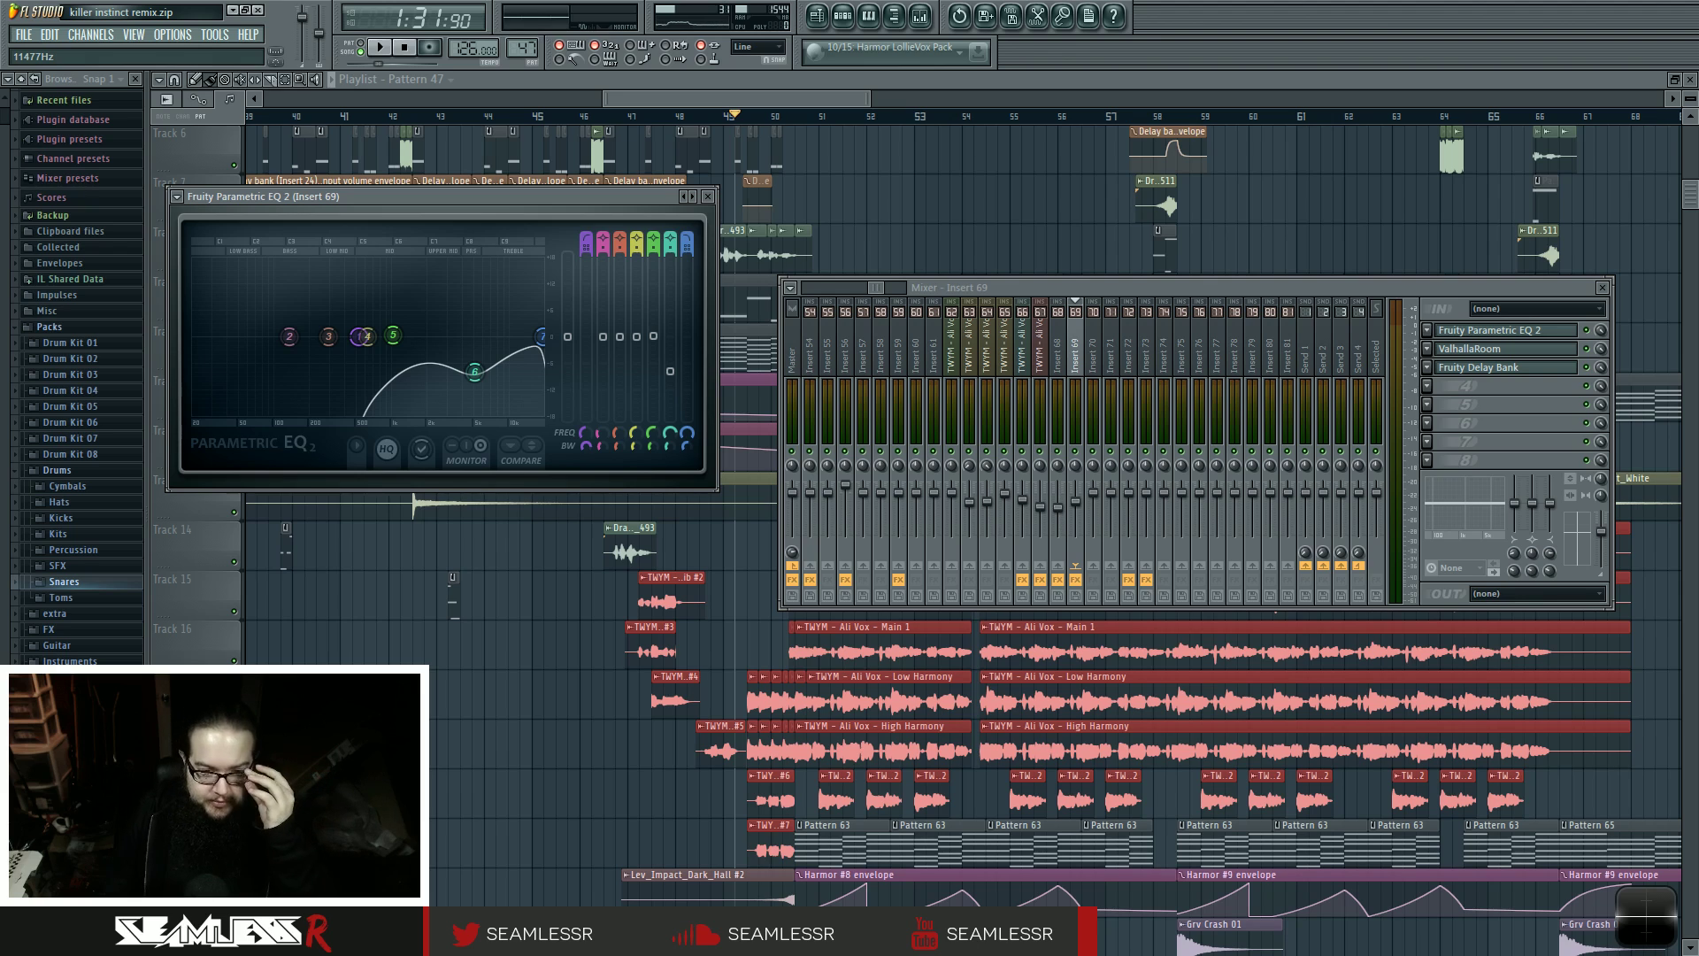
{"action": "left_click_drag", "start_coordinate": [569, 196], "coordinate": [611, 182]}
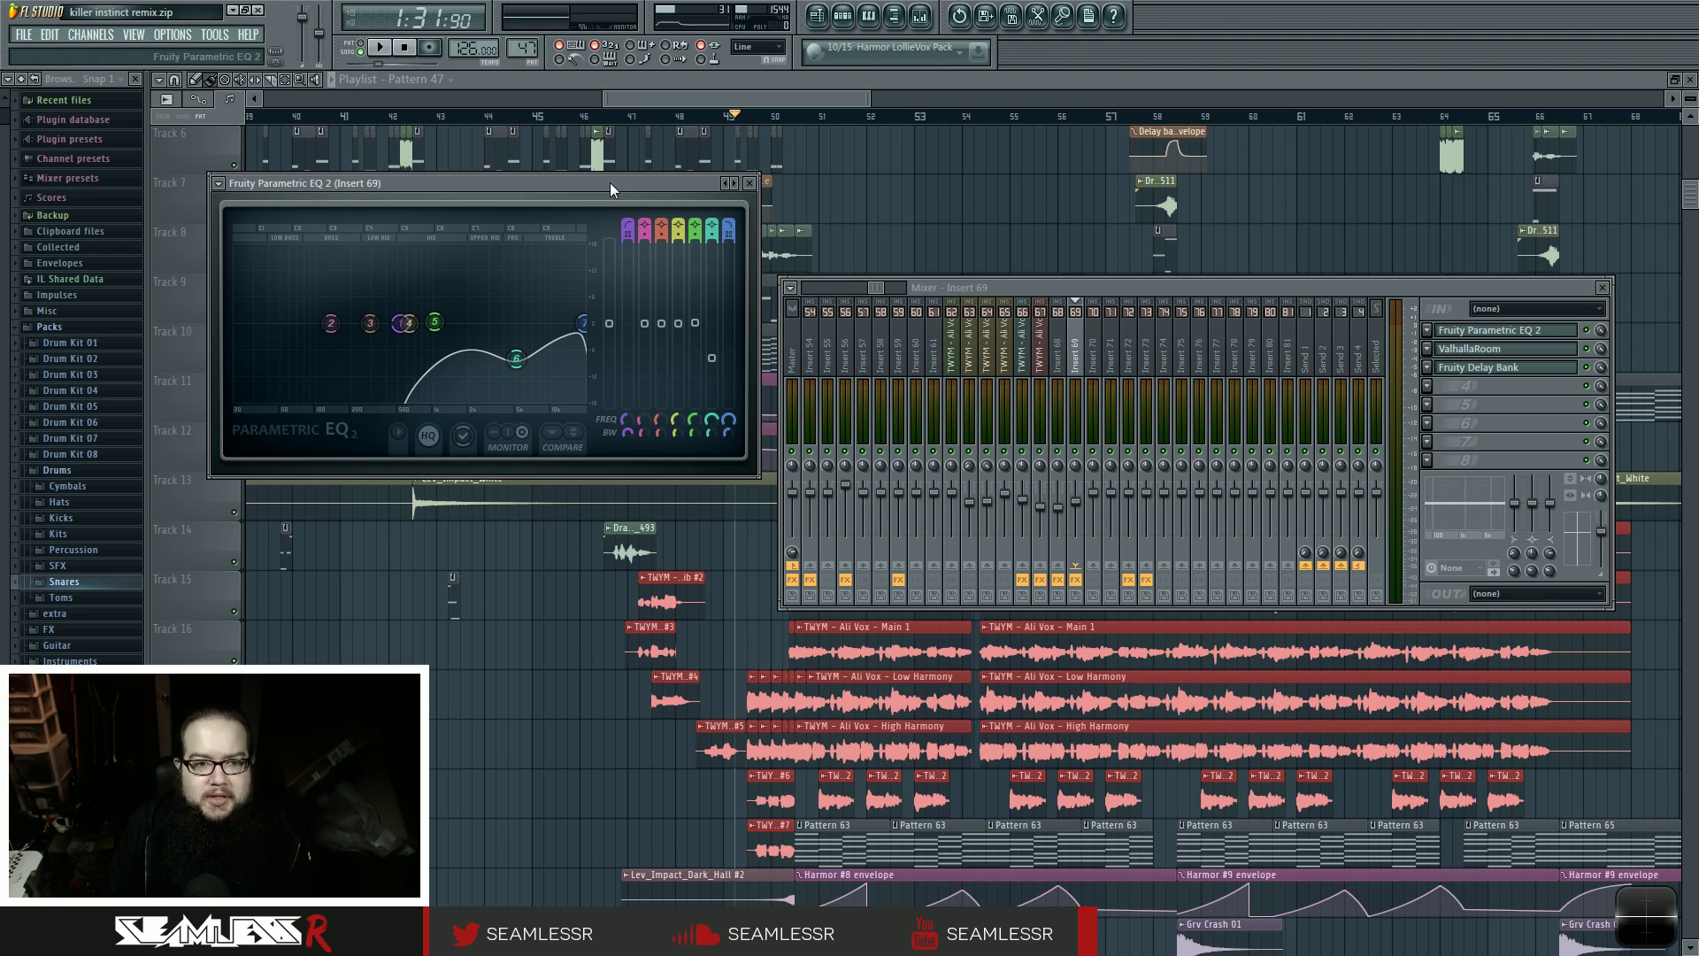
{"action": "left_click_drag", "start_coordinate": [609, 182], "coordinate": [615, 228]}
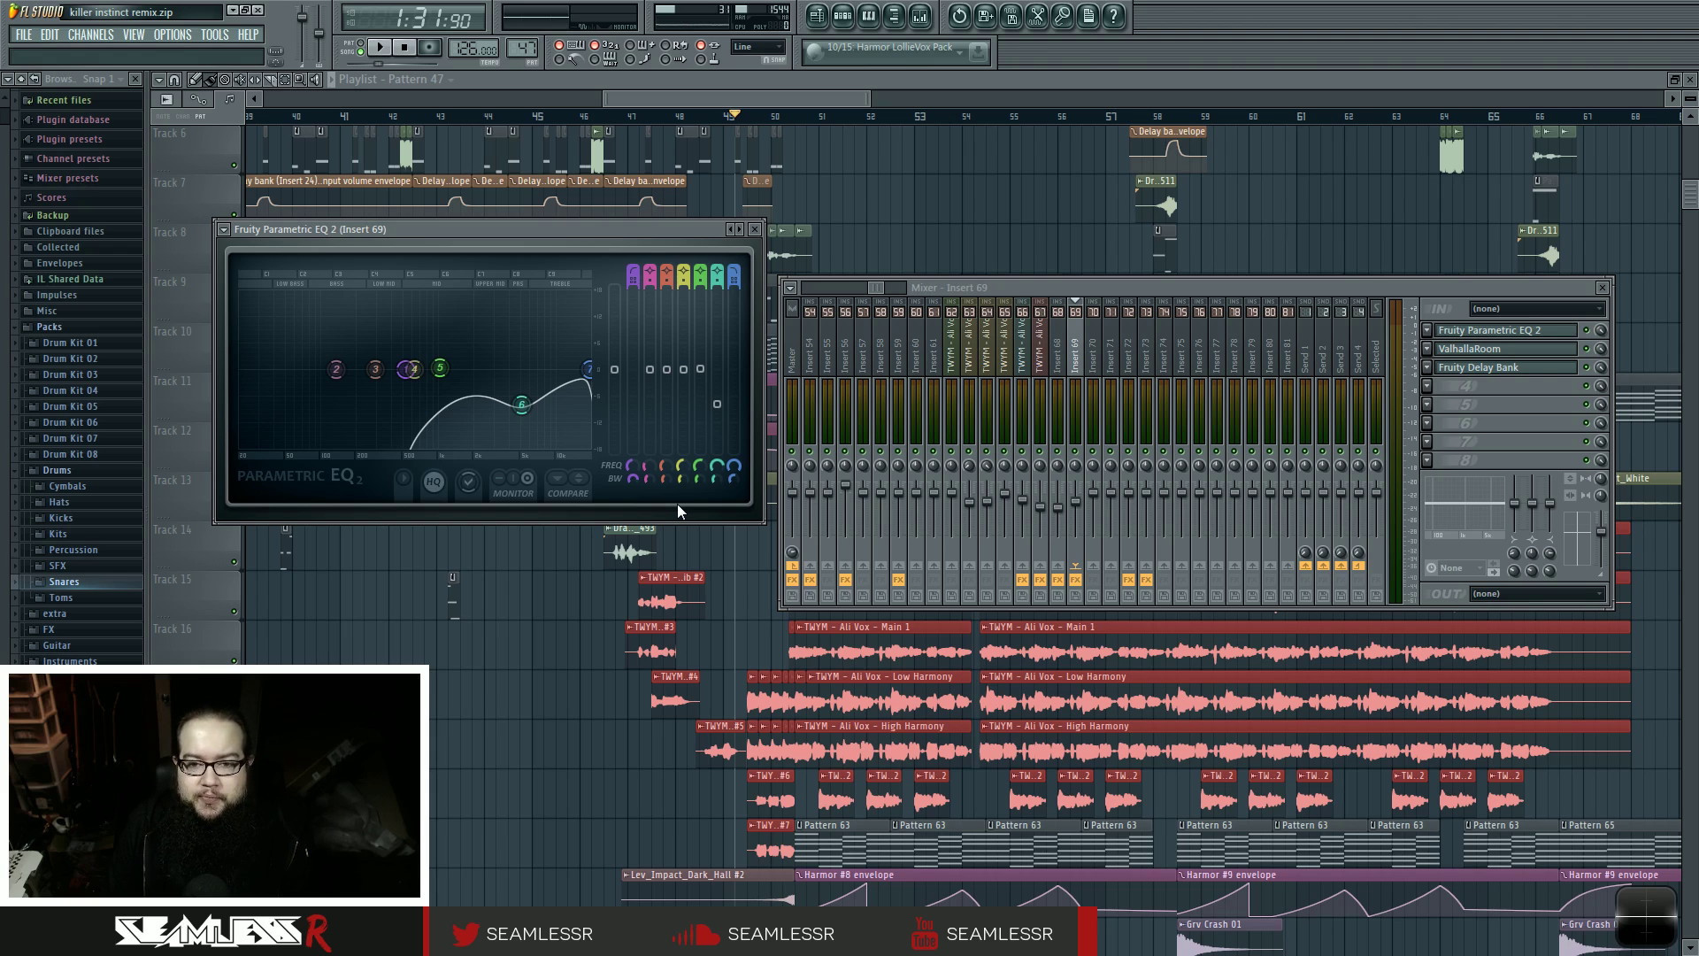
- Close the plugin and mixer windows and examine the layers stacked around the TWYM - Ali Vox clips from bar 50
{"action": "key", "text": "F12"}
{"action": "scroll", "coordinate": [936, 577], "scroll_direction": "down", "scroll_amount": 6}
{"action": "scroll", "coordinate": [937, 577], "scroll_direction": "down", "scroll_amount": 3}
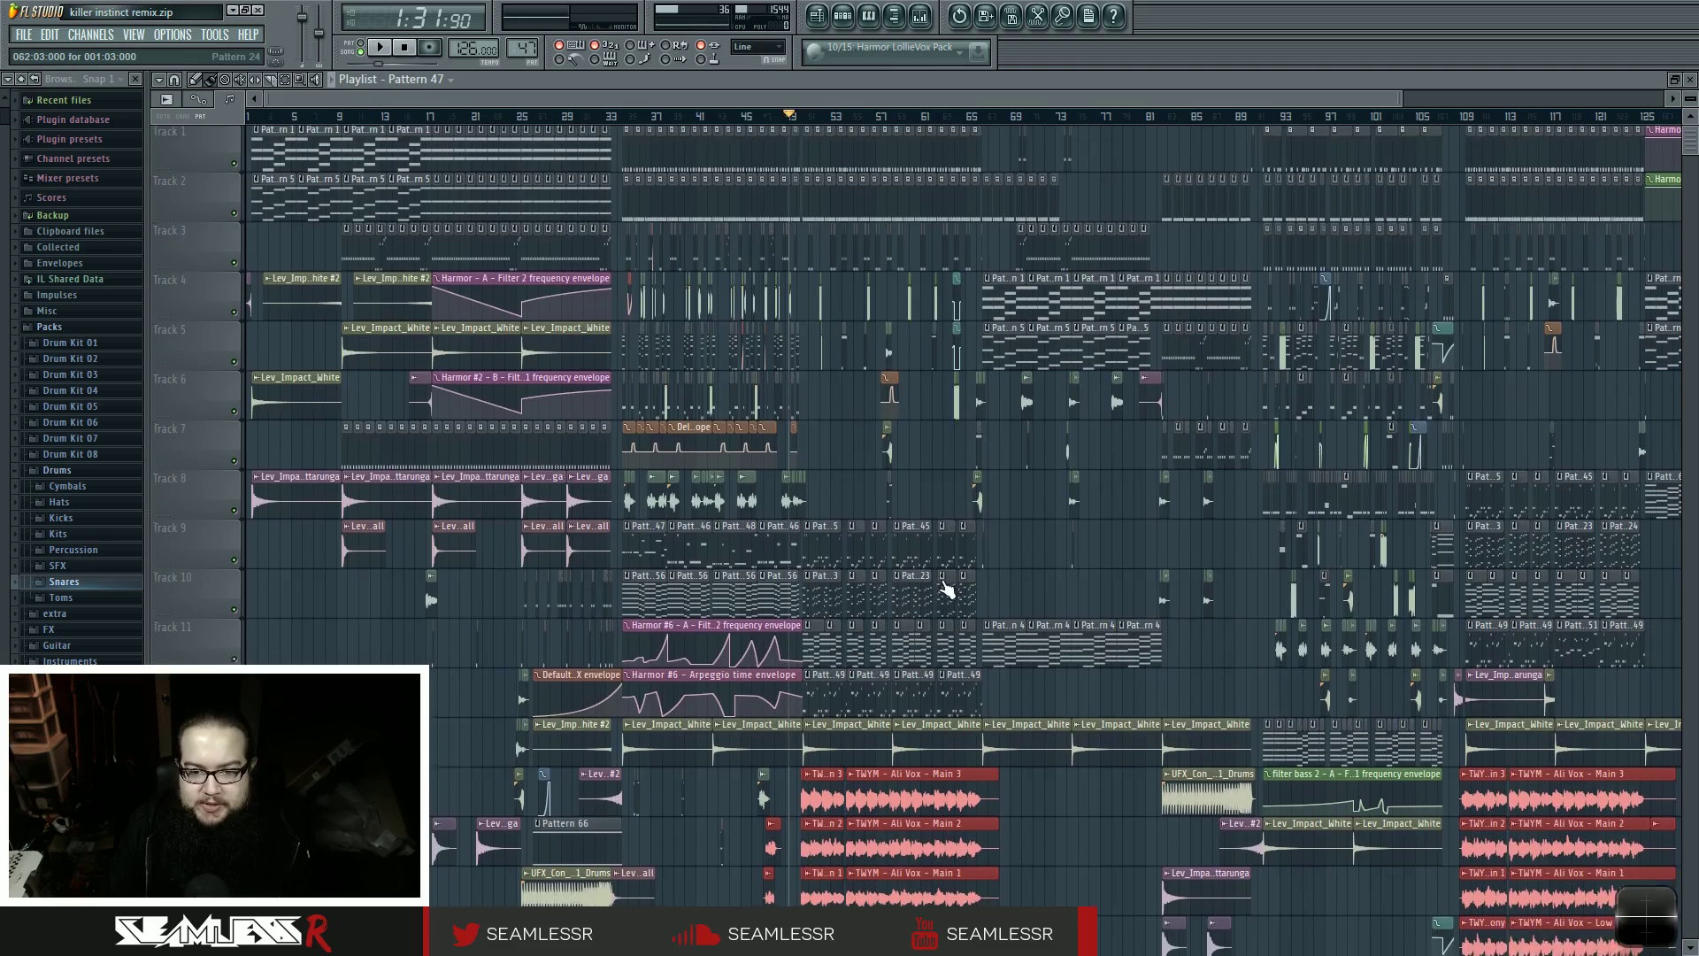
{"action": "scroll", "coordinate": [939, 578], "scroll_direction": "up", "scroll_amount": 5}
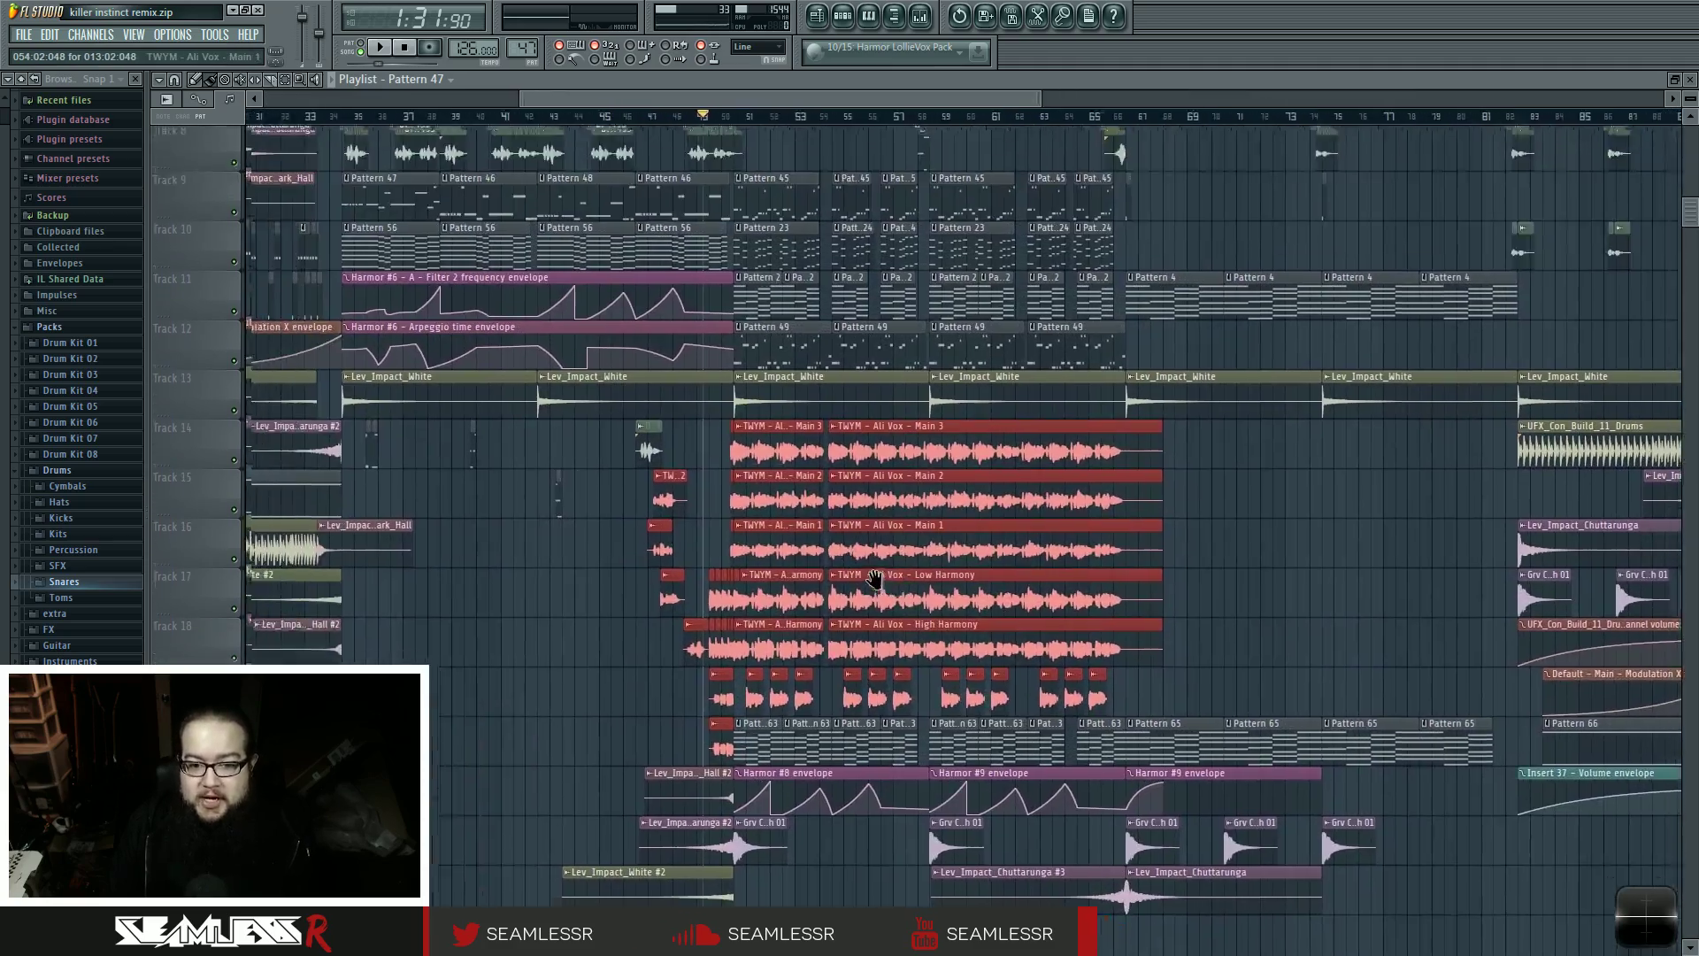
{"action": "scroll", "coordinate": [899, 654], "scroll_direction": "up", "scroll_amount": 2}
{"action": "left_click_drag", "start_coordinate": [900, 655], "coordinate": [953, 772]}
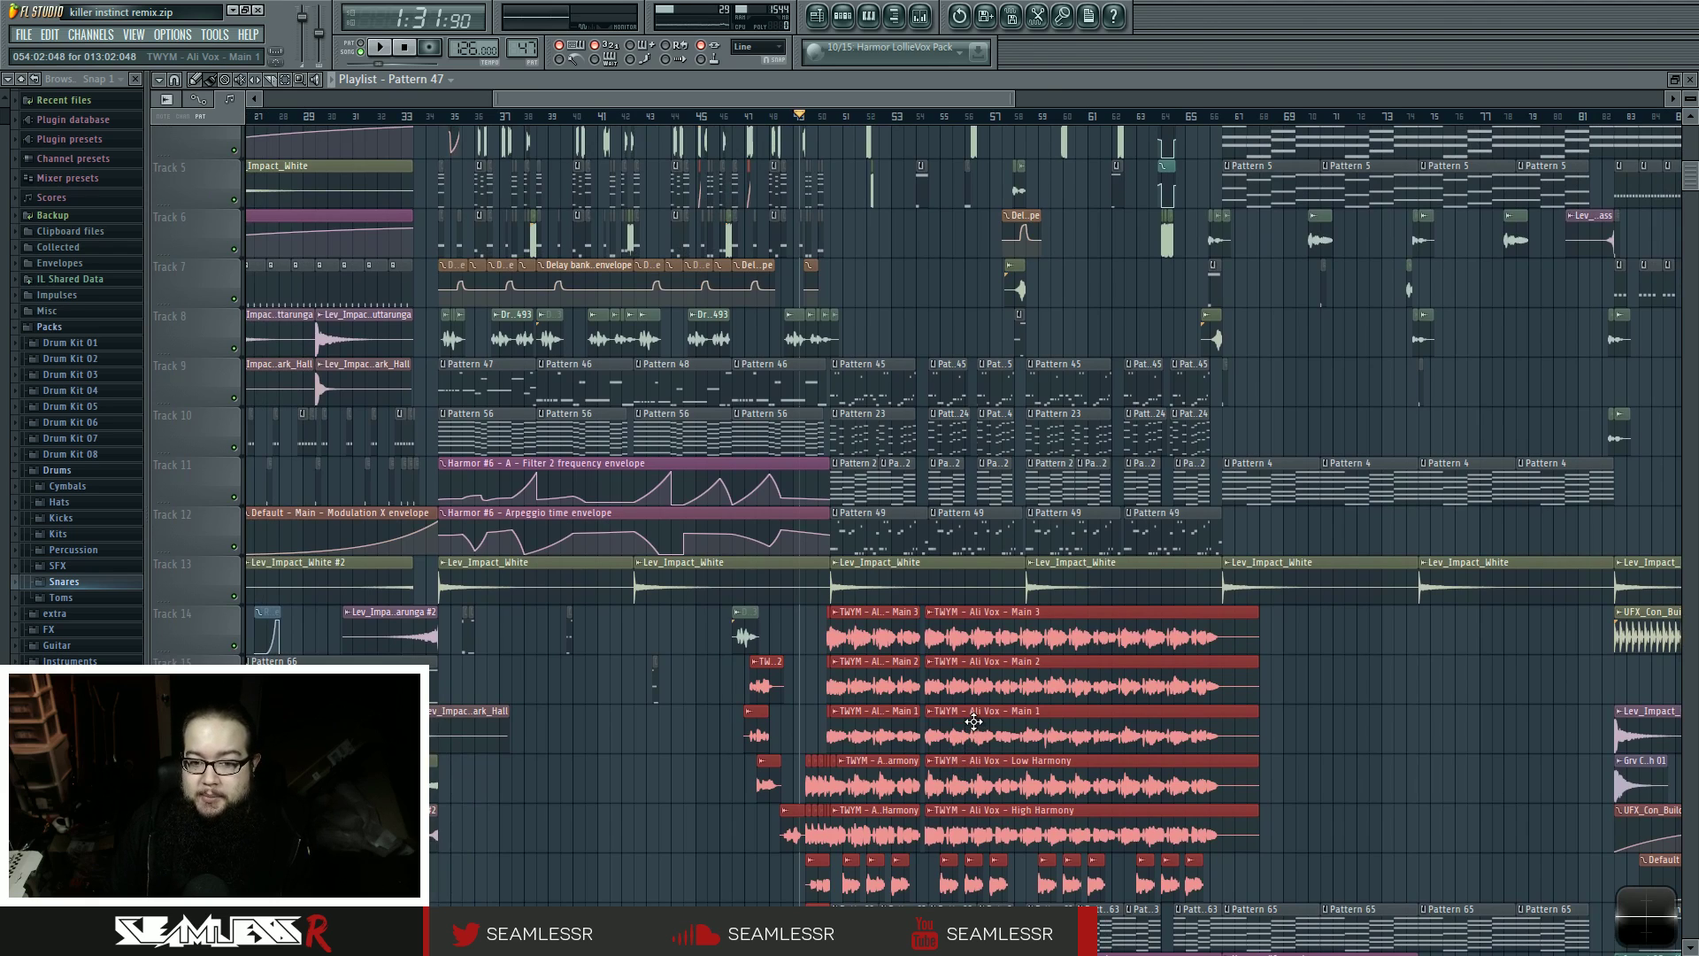
{"action": "scroll", "coordinate": [973, 721], "scroll_direction": "up", "scroll_amount": 5}
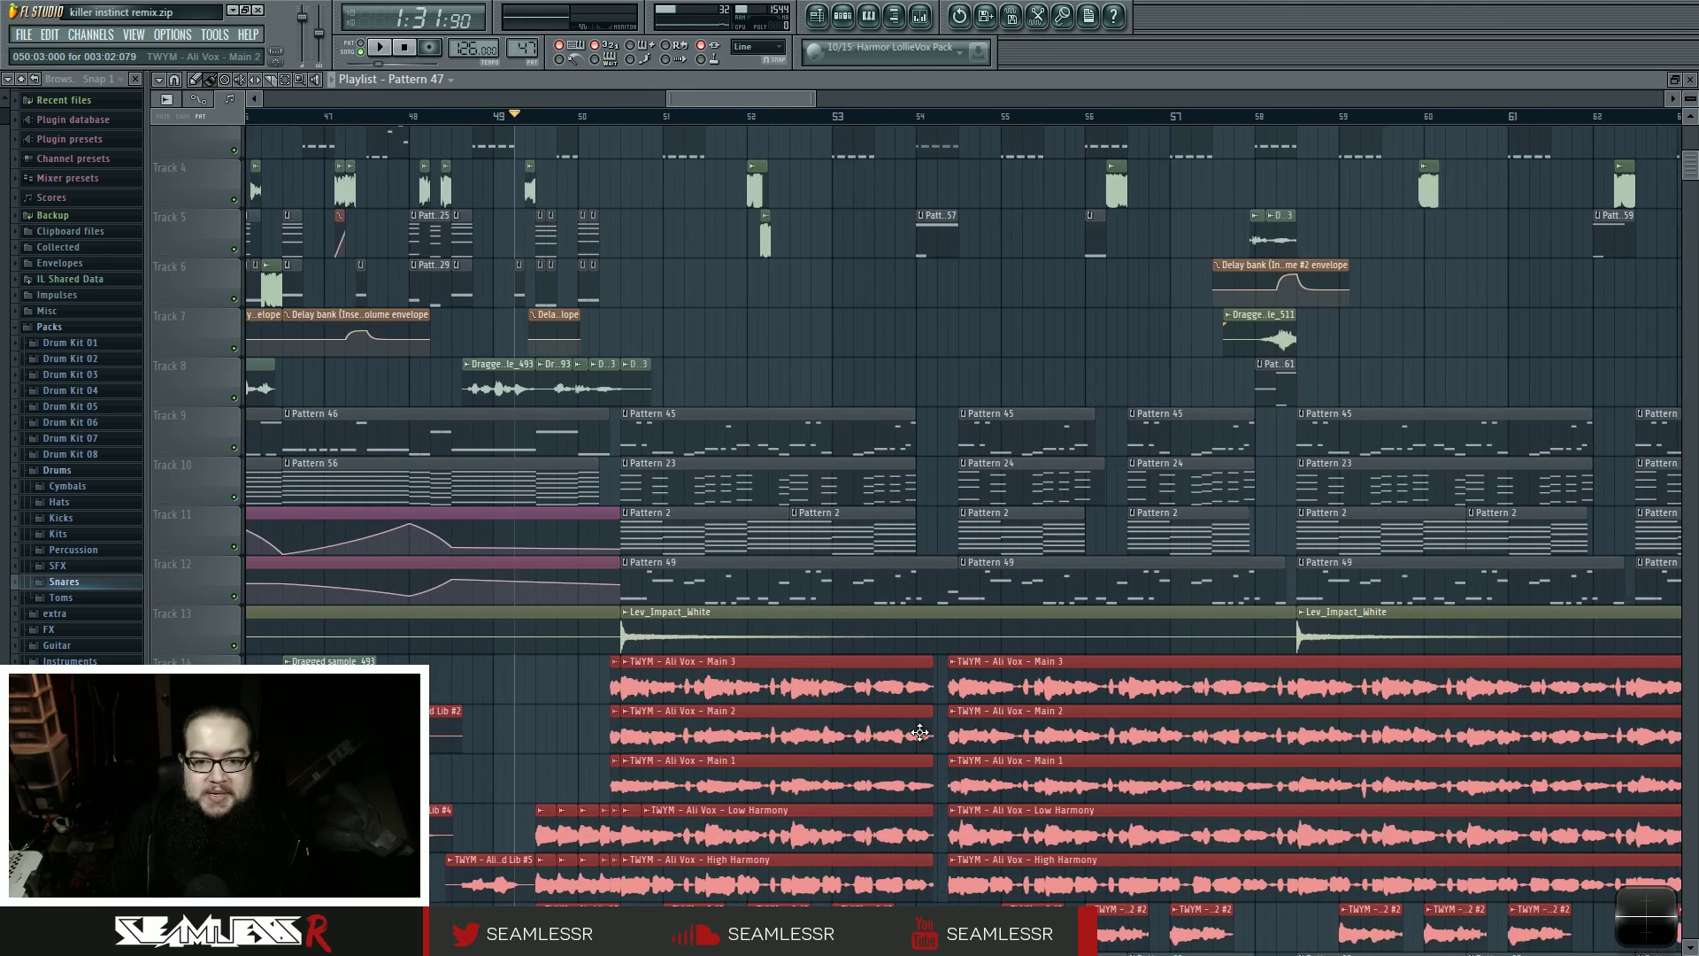
- Look over the playlist around the TWYM - Ali Vox clips and the whole arrangement, and set the playback position at bar 33
{"action": "scroll", "coordinate": [920, 732], "scroll_direction": "down", "scroll_amount": 3}
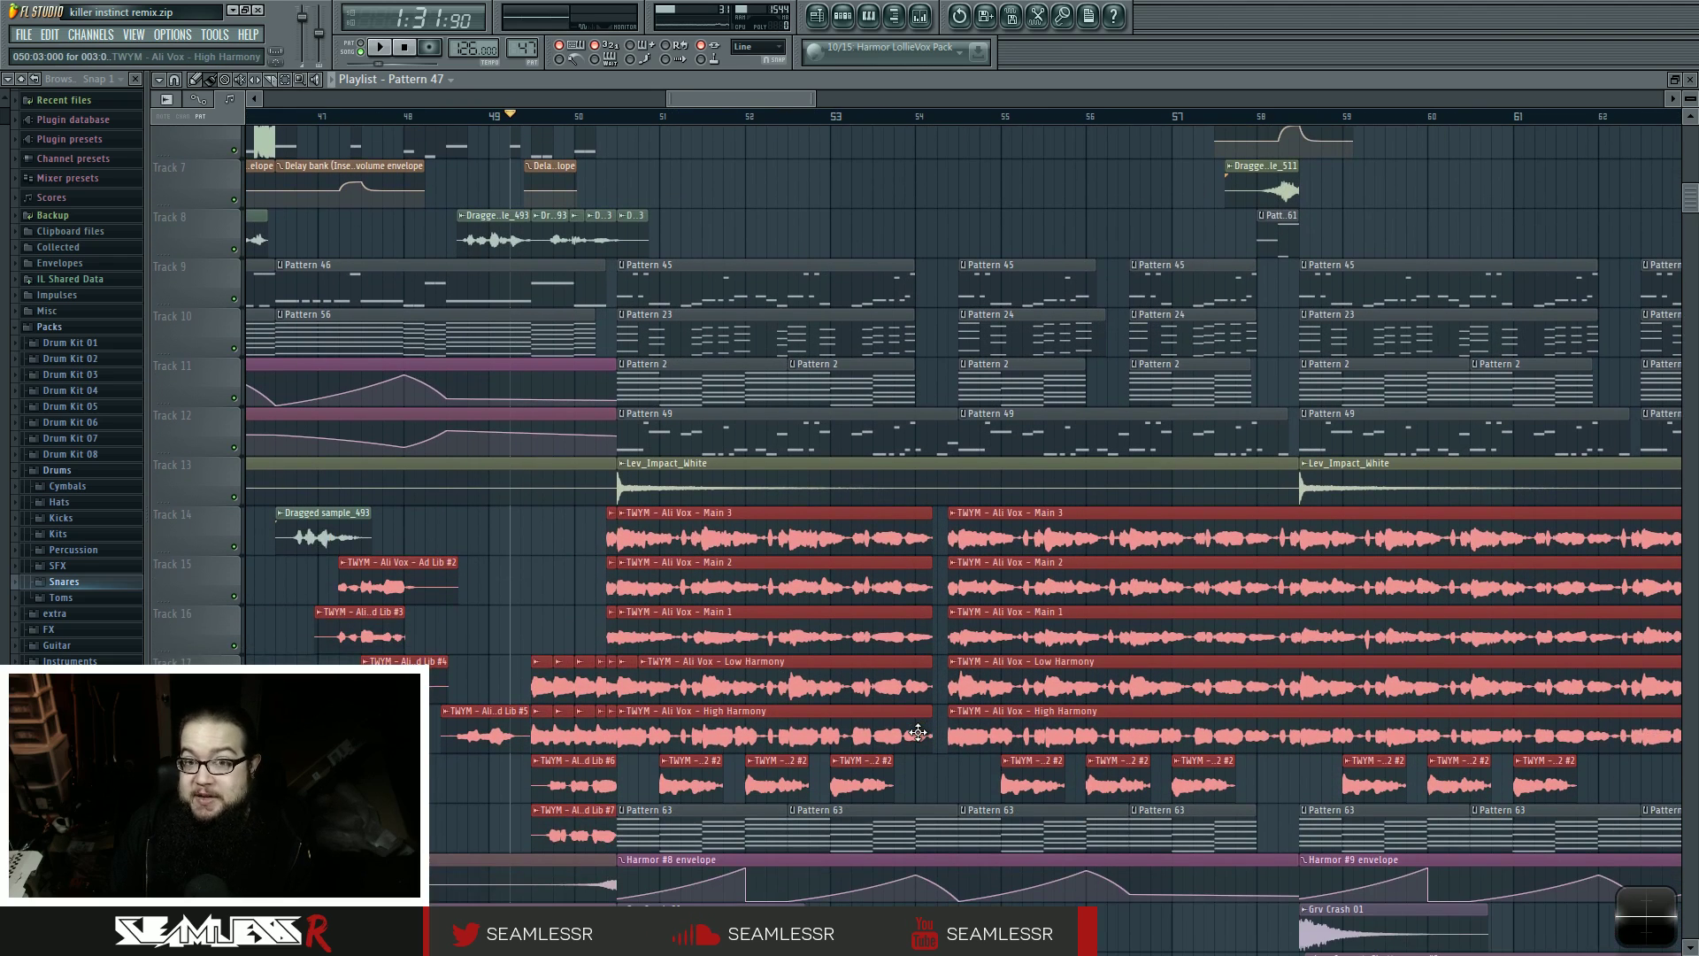
{"action": "scroll", "coordinate": [920, 732], "scroll_direction": "down", "scroll_amount": 3}
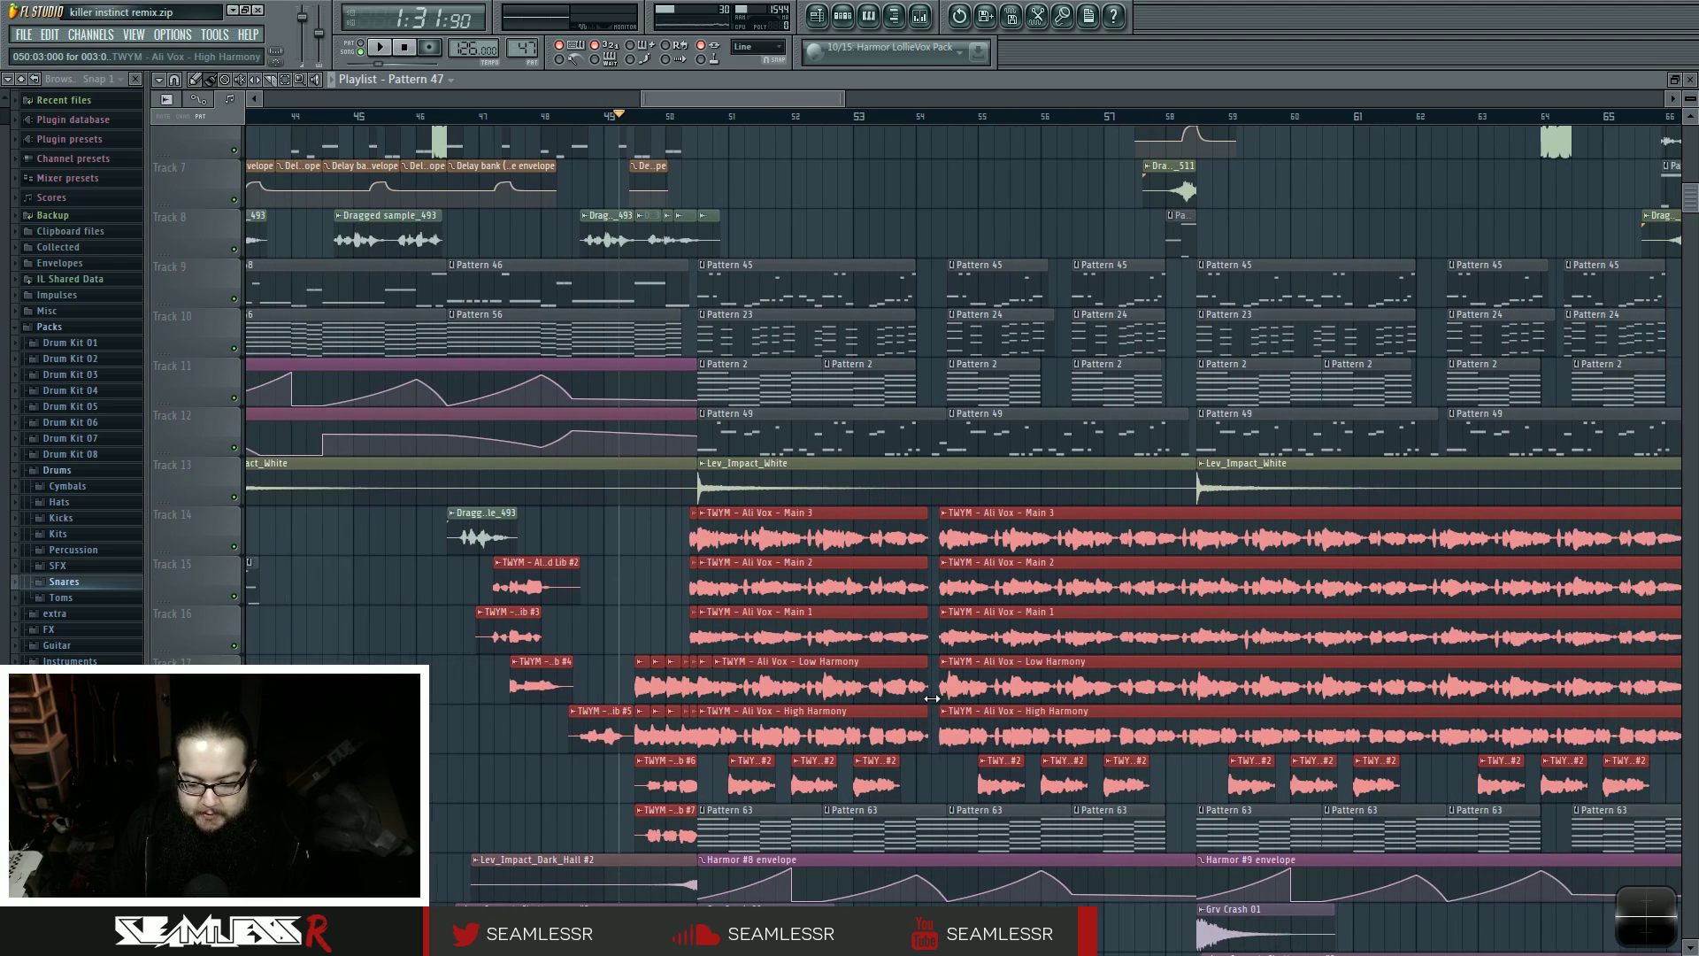
{"action": "left_click_drag", "start_coordinate": [1025, 732], "coordinate": [1059, 745]}
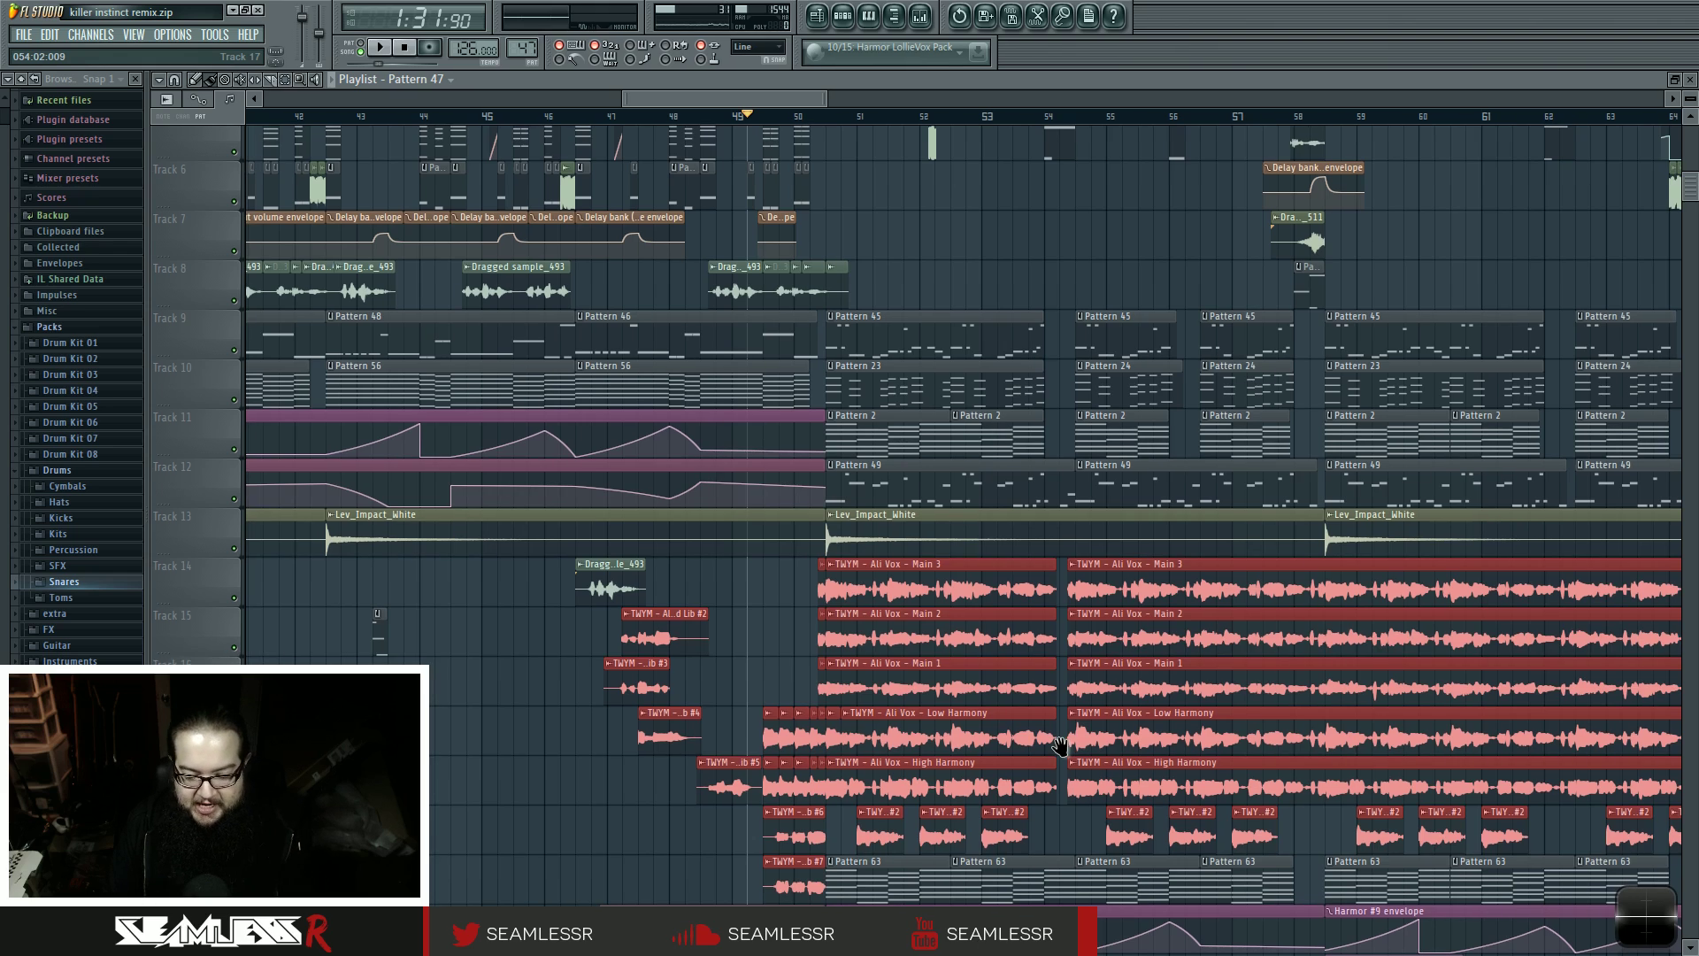
{"action": "scroll", "coordinate": [1060, 746], "scroll_direction": "down", "scroll_amount": 8}
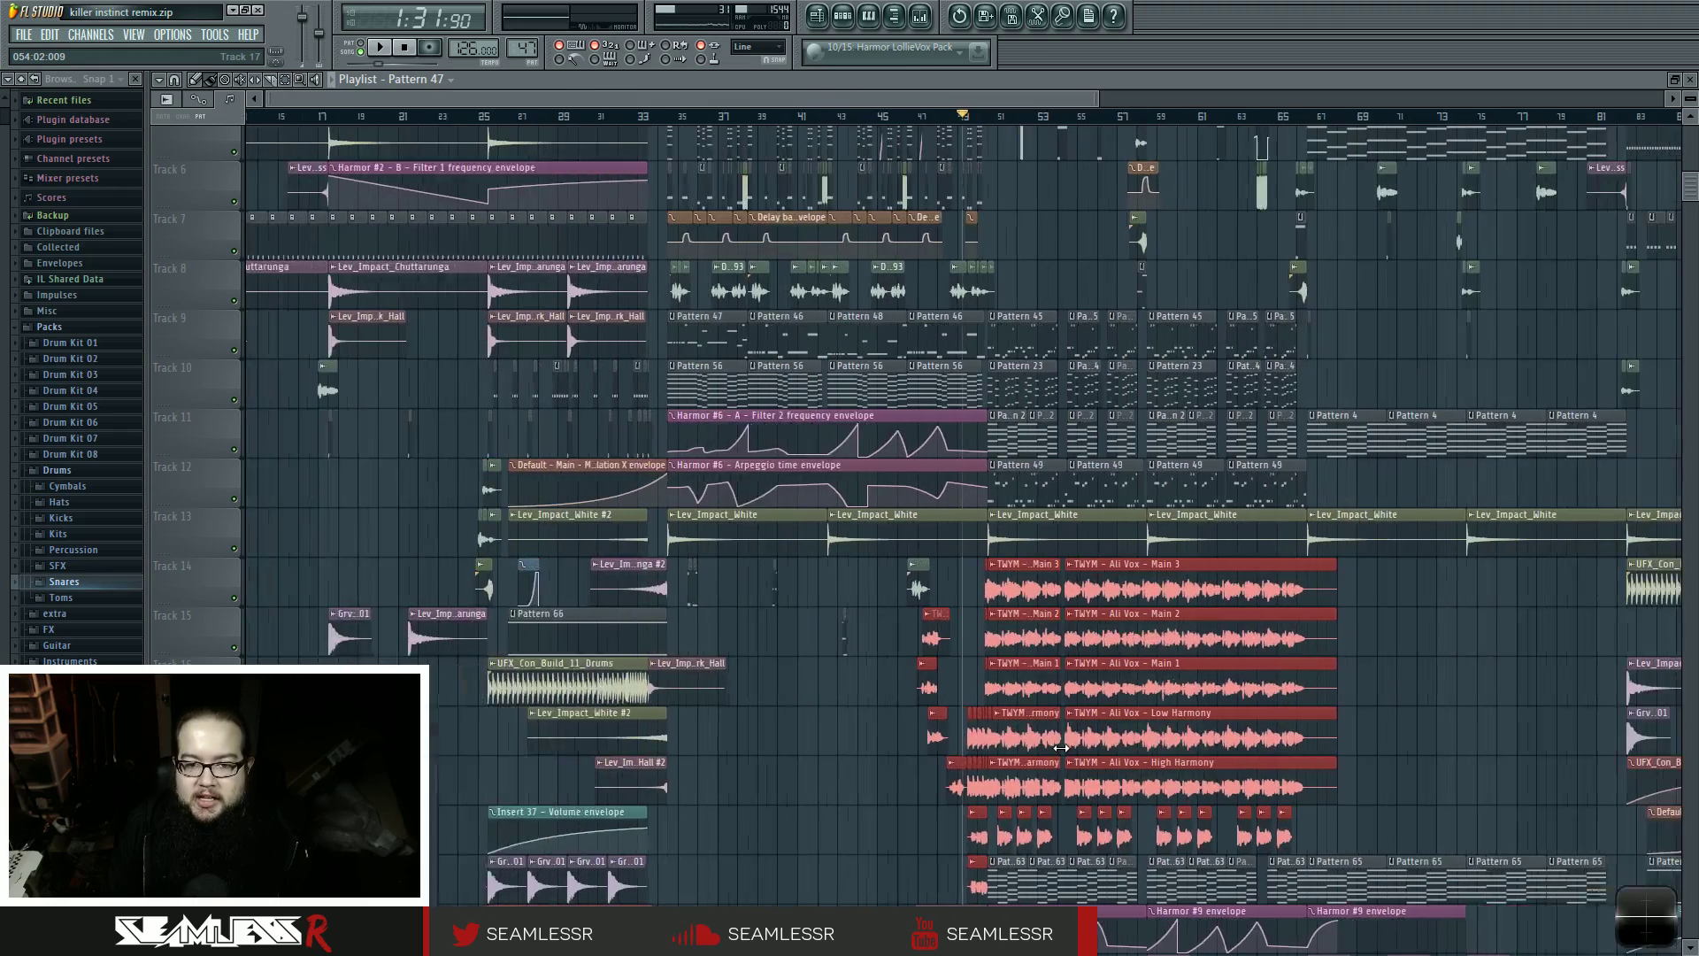
{"action": "scroll", "coordinate": [1061, 748], "scroll_direction": "down", "scroll_amount": 2}
{"action": "scroll", "coordinate": [867, 650], "scroll_direction": "up", "scroll_amount": 5}
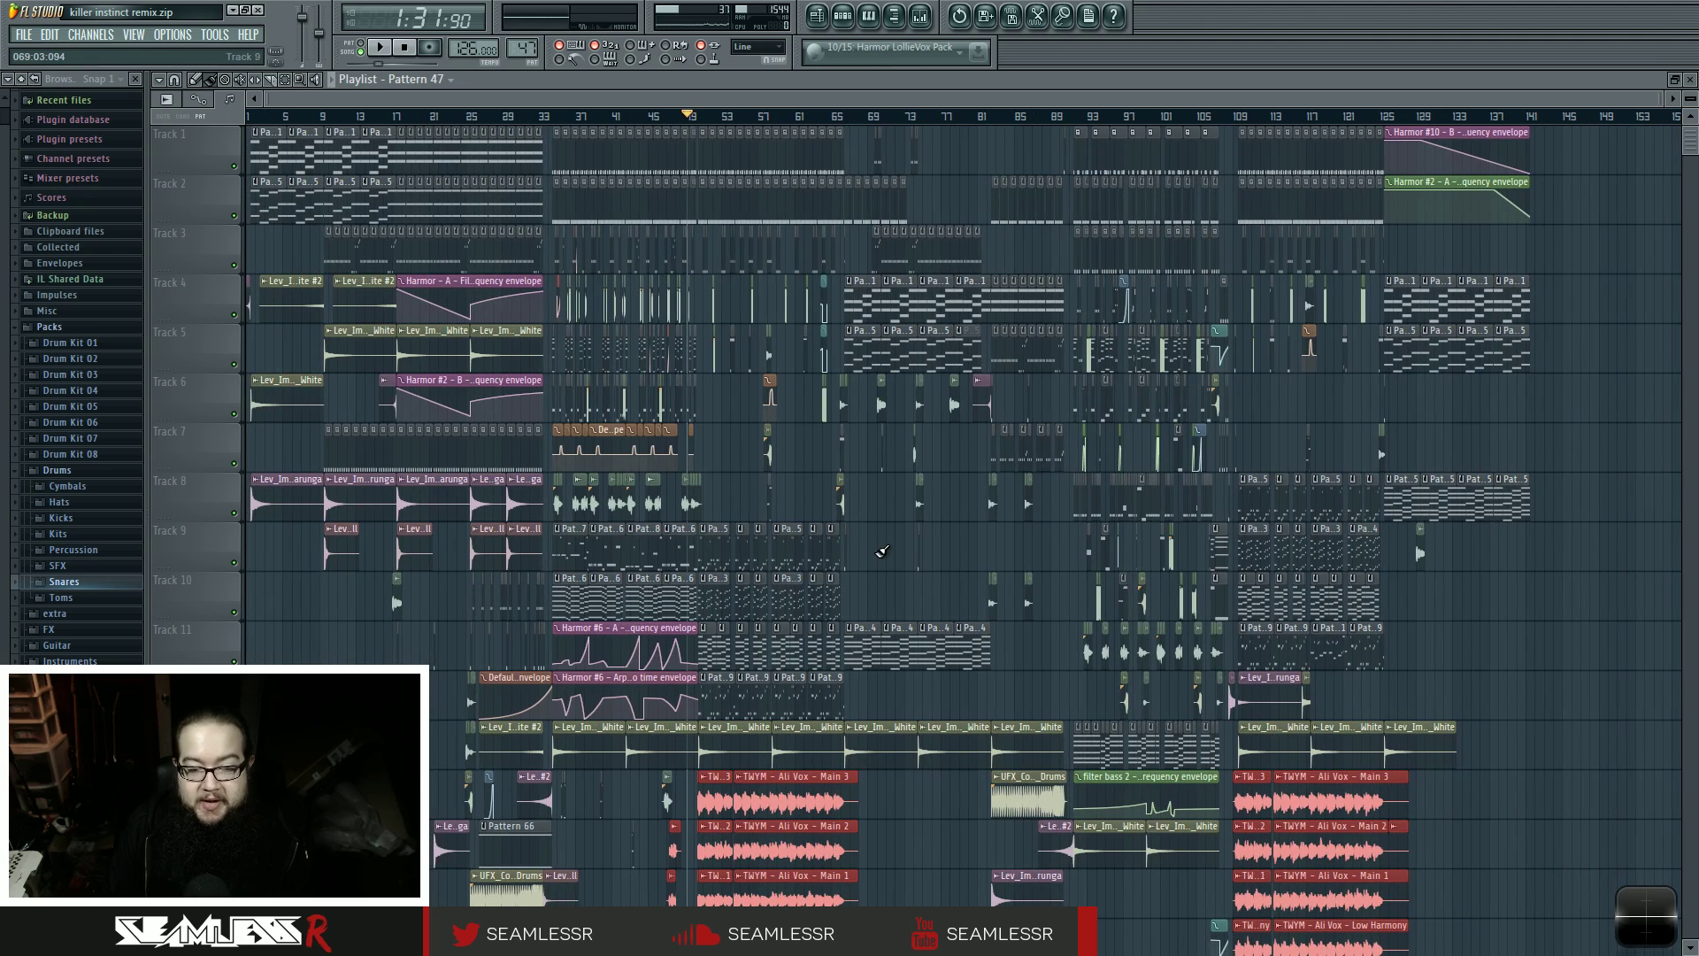
{"action": "left_click", "coordinate": [691, 122]}
{"action": "left_click", "coordinate": [550, 118]}
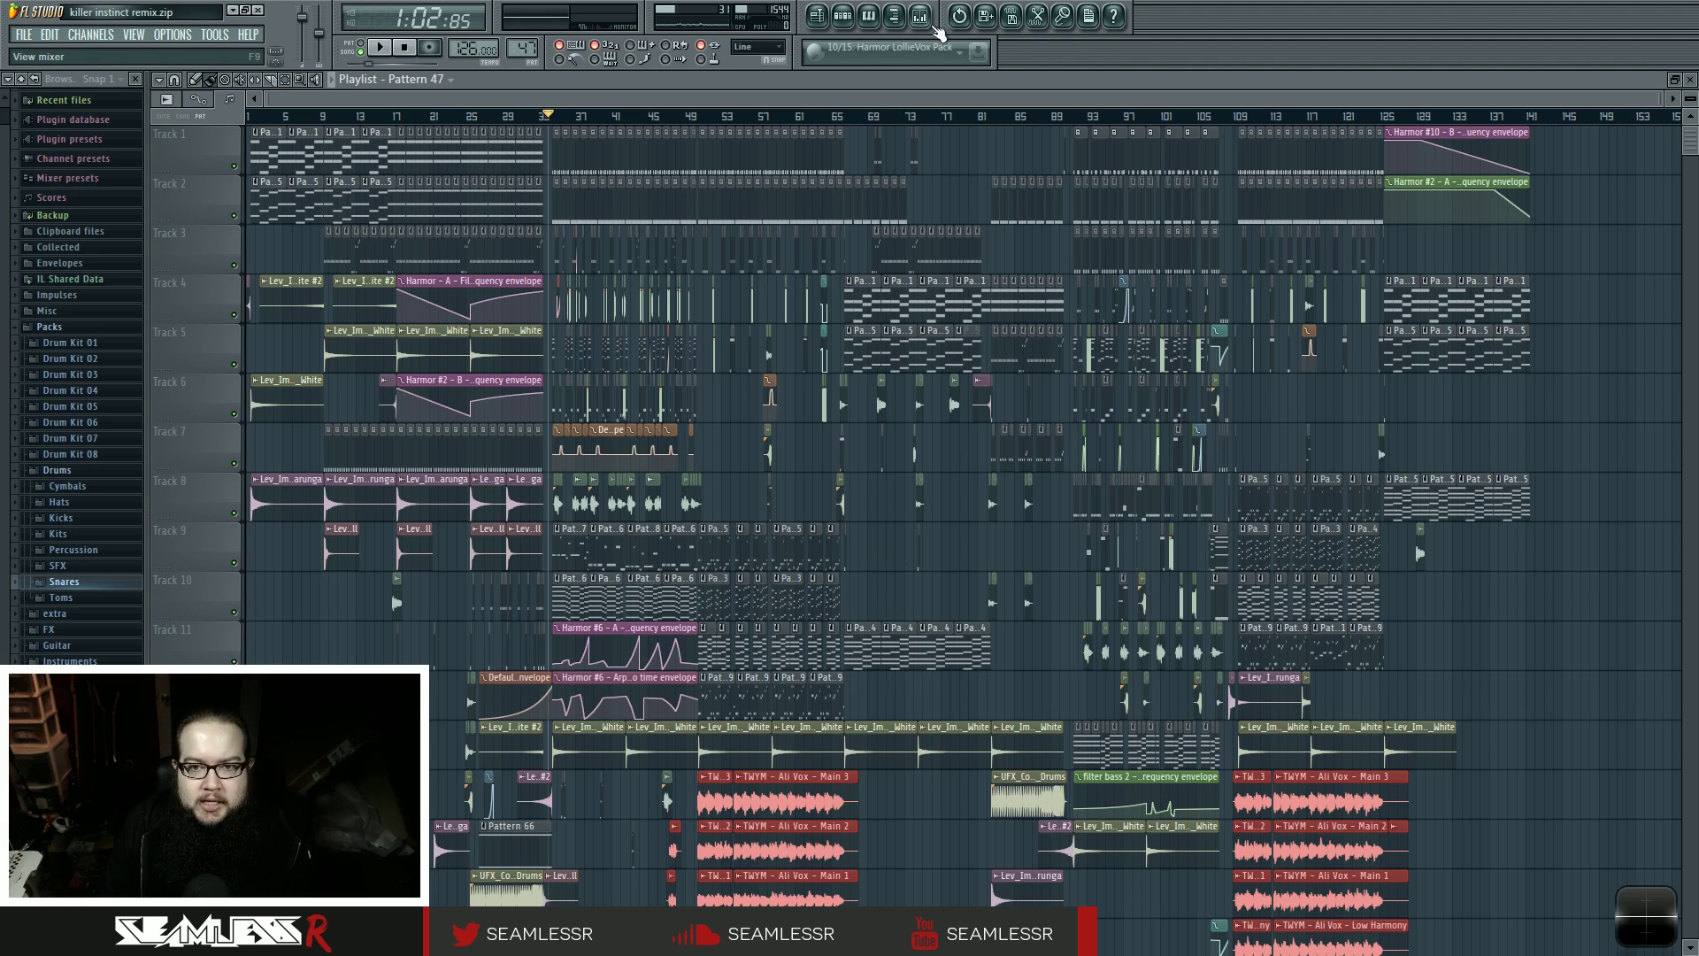
- Reopen the mixer, reposition its window over the playlist, and select the Master track
{"action": "left_click", "coordinate": [933, 25]}
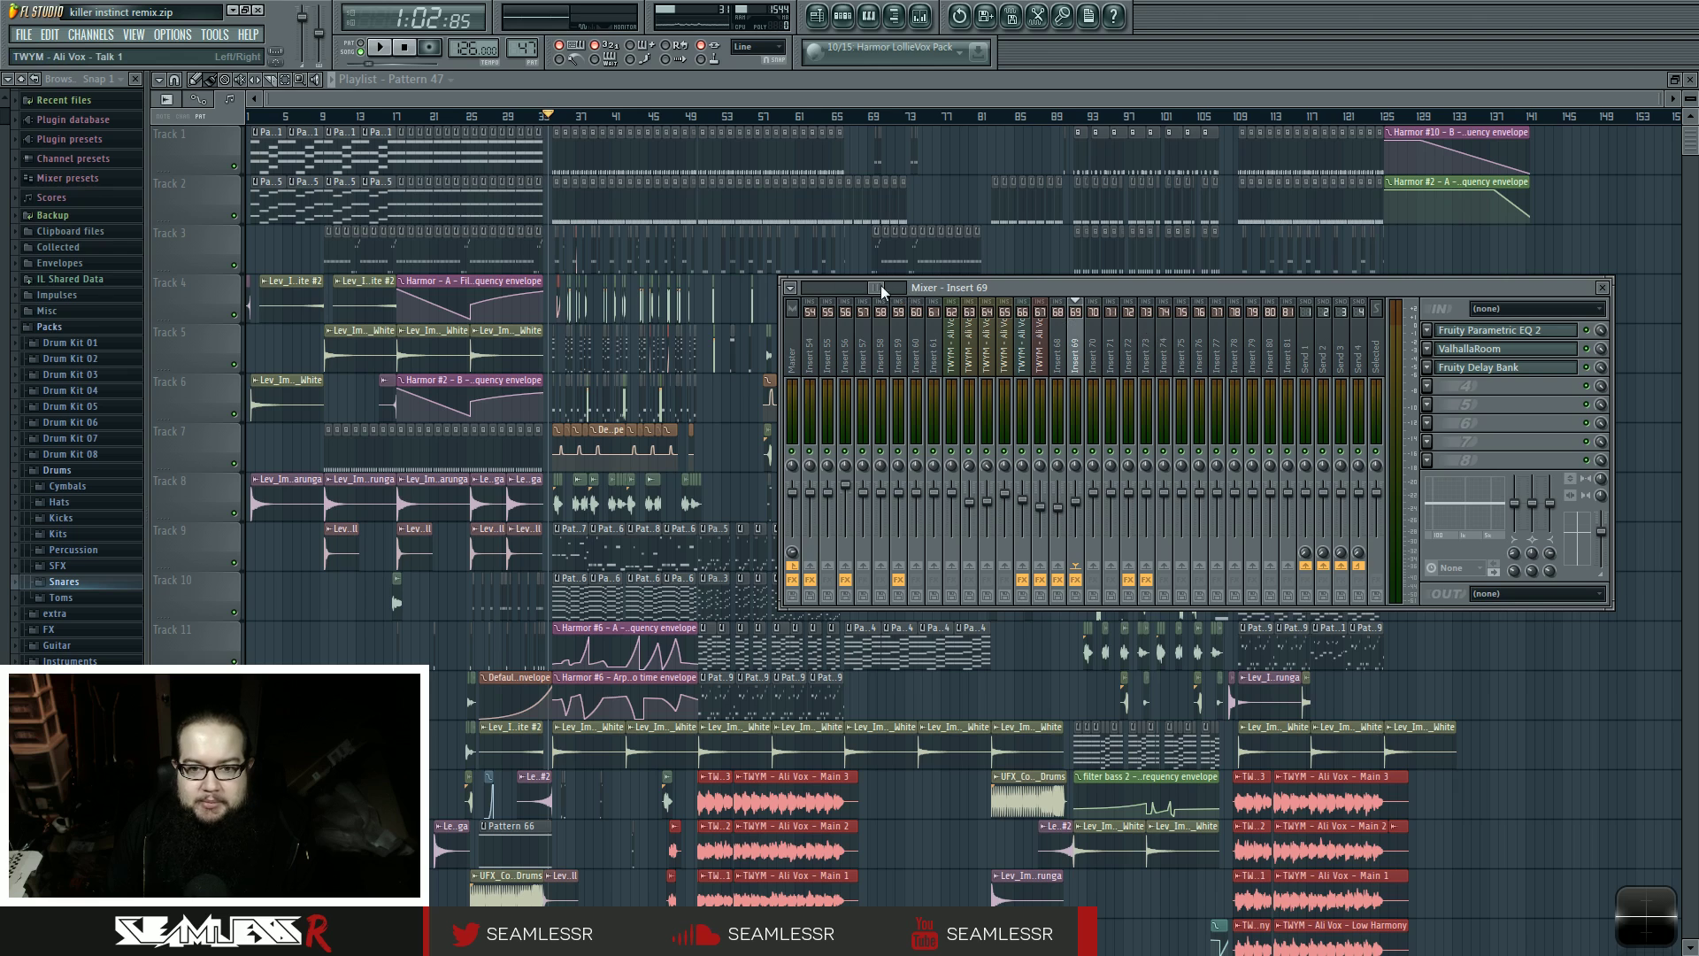
{"action": "left_click_drag", "start_coordinate": [880, 285], "coordinate": [809, 283]}
{"action": "left_click_drag", "start_coordinate": [980, 292], "coordinate": [929, 256]}
{"action": "left_click_drag", "start_coordinate": [715, 250], "coordinate": [787, 276]}
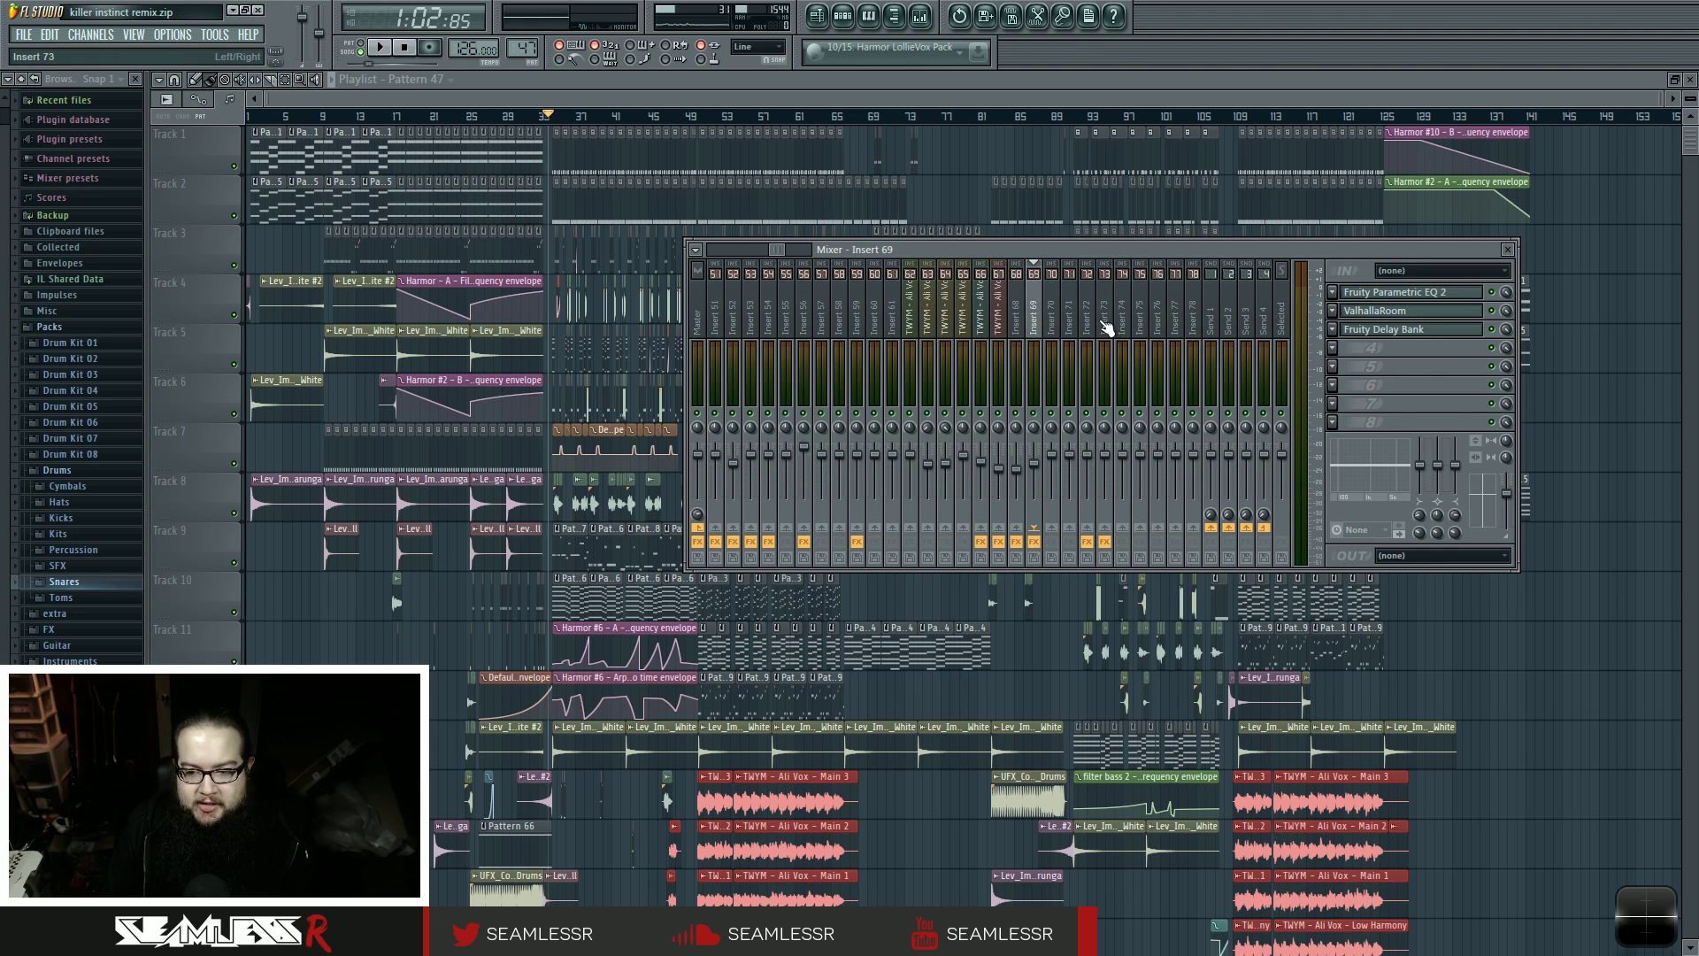
{"action": "left_click", "coordinate": [698, 305]}
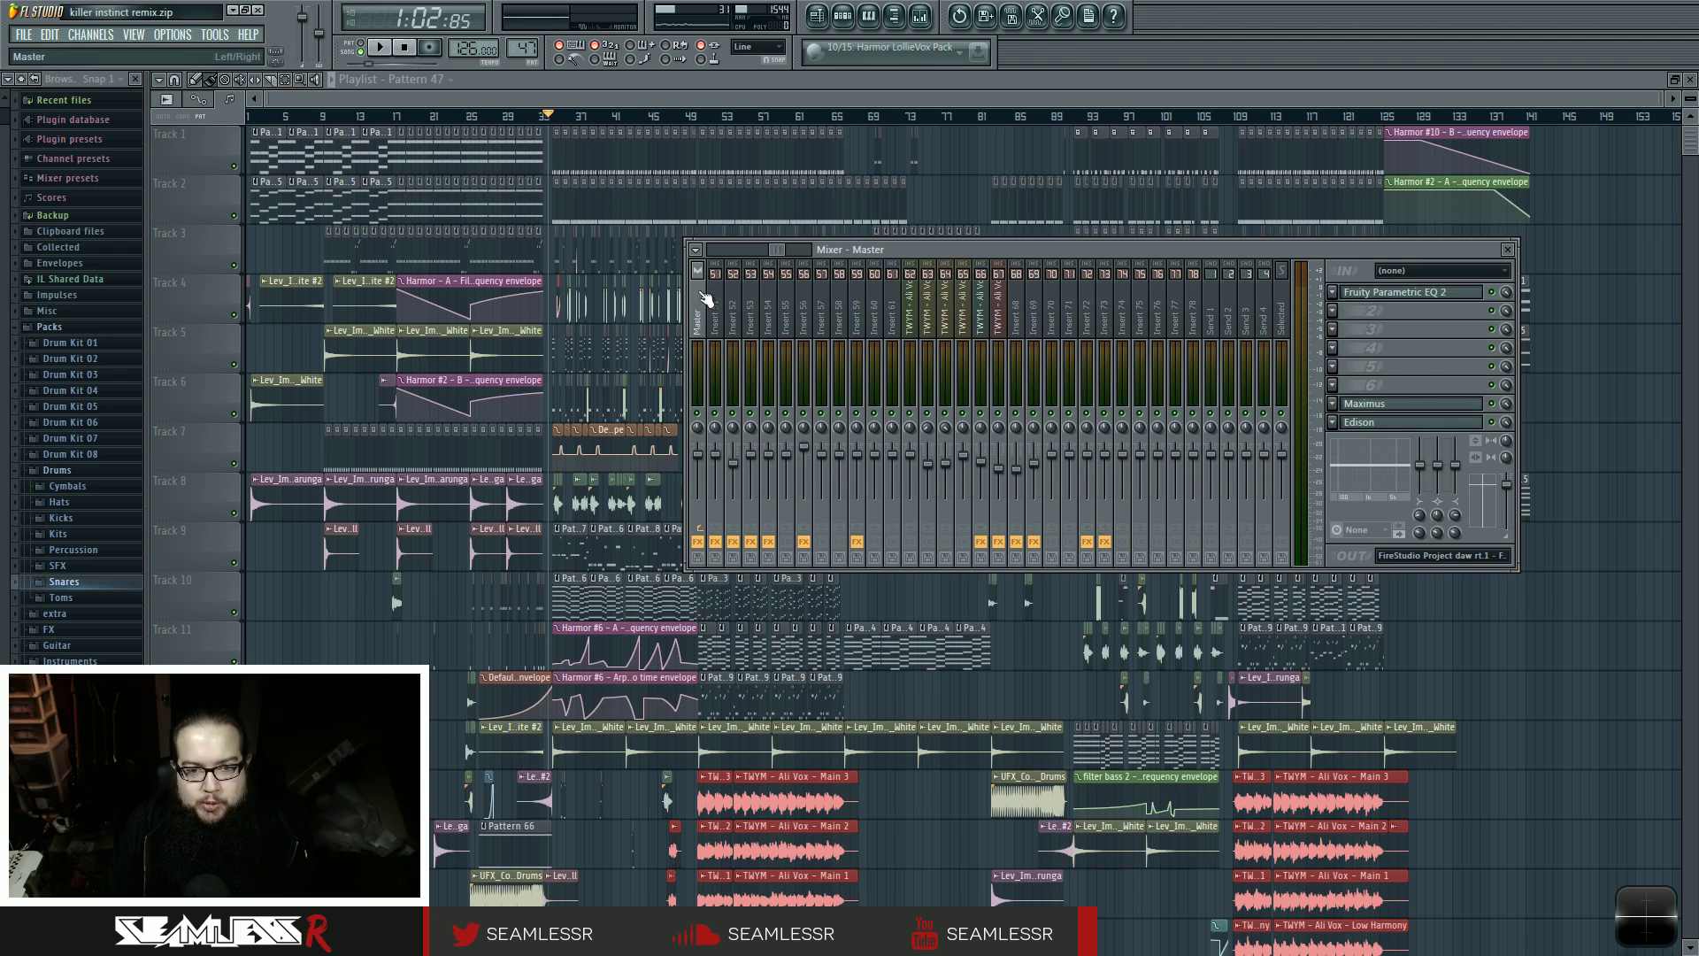
- Open the Master track's Fruity Parametric EQ 2, examine its band curve, and close the plugin
{"action": "left_click", "coordinate": [1438, 297]}
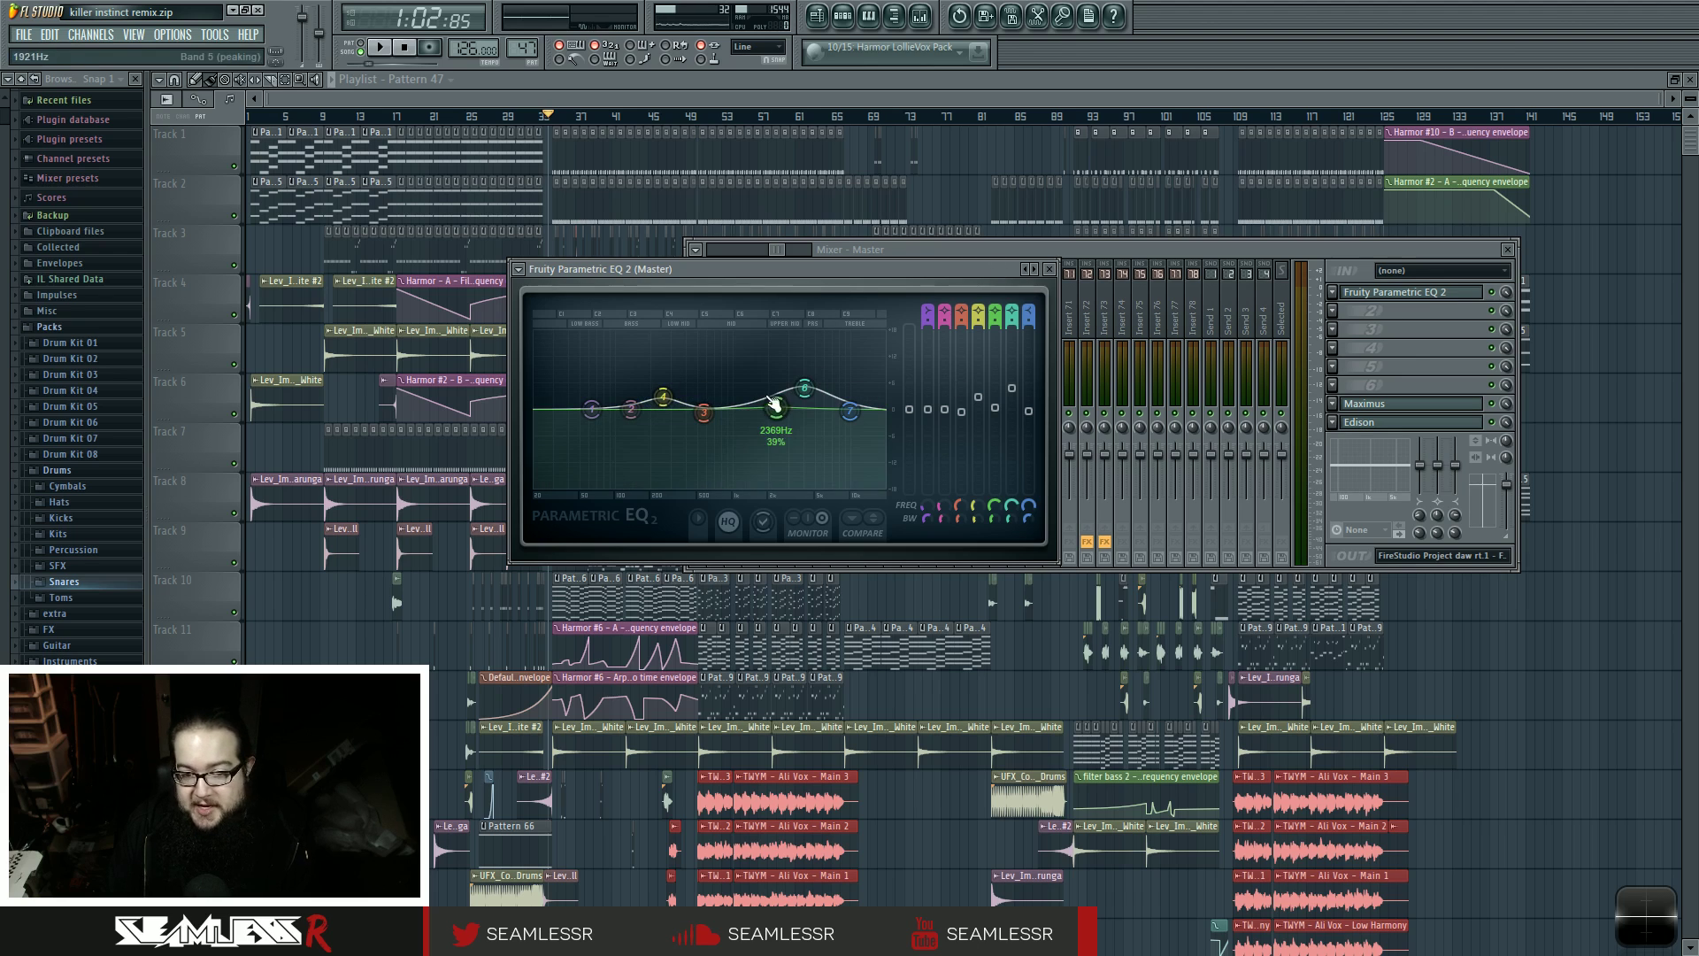
{"action": "left_click_drag", "start_coordinate": [920, 275], "coordinate": [1129, 304]}
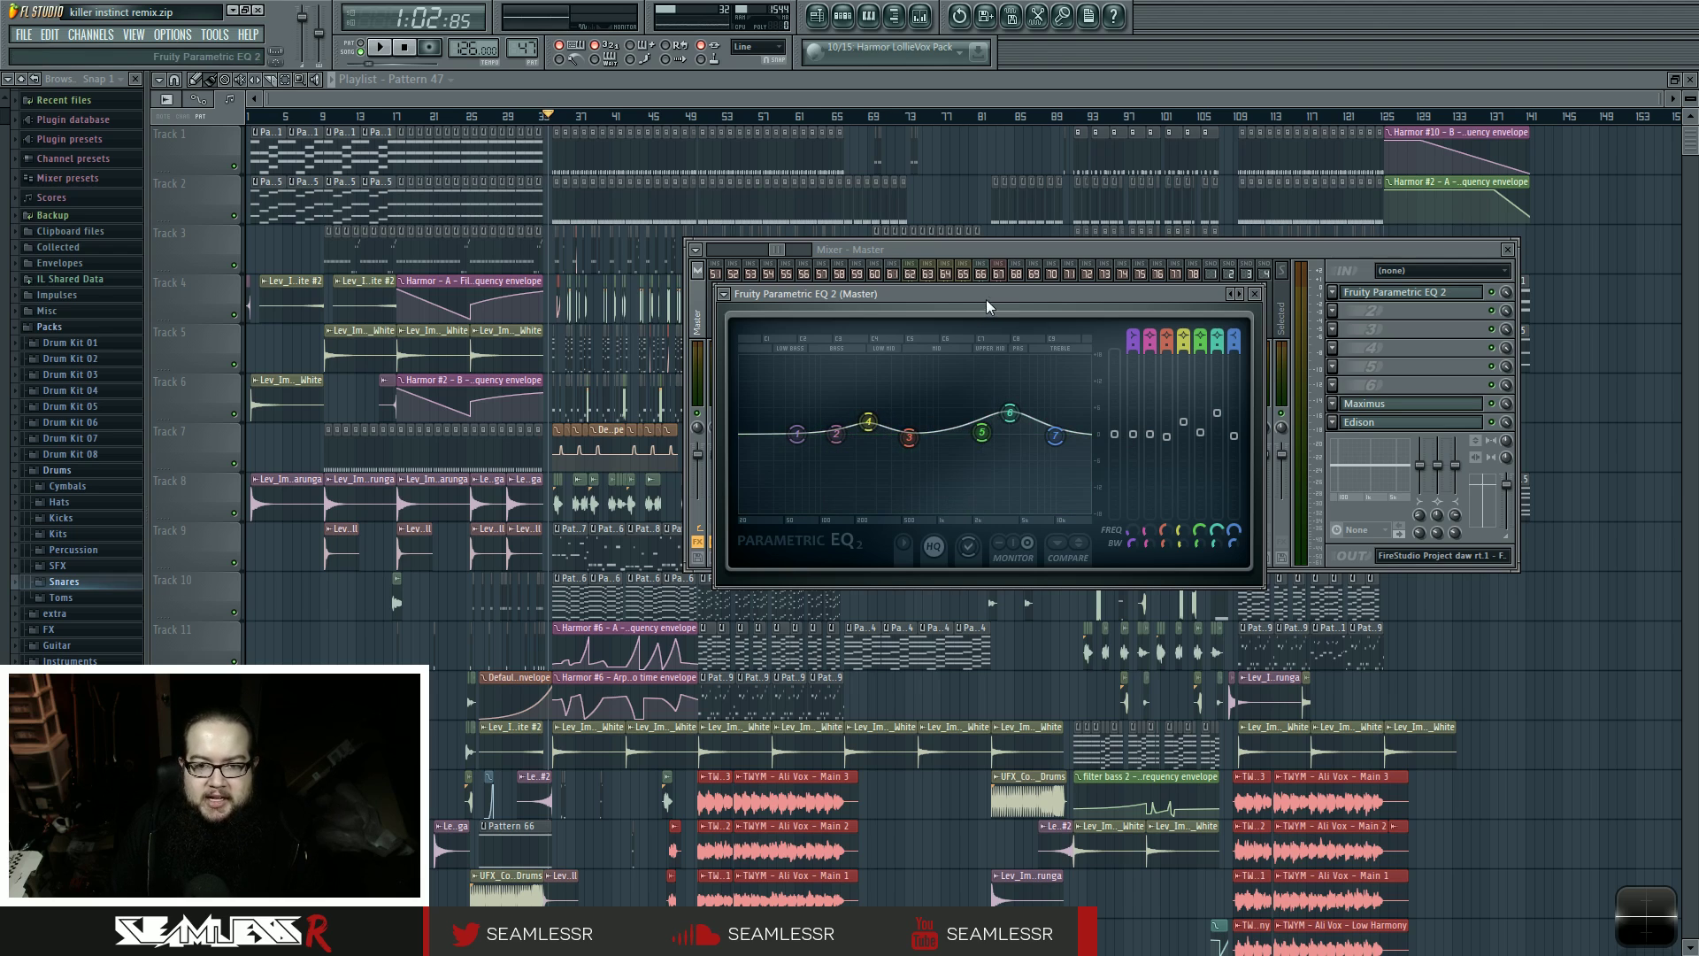
{"action": "mouse_move", "coordinate": [987, 301]}
{"action": "left_mouse_down"}
{"action": "mouse_move", "coordinate": [1016, 297]}
{"action": "mouse_move", "coordinate": [1011, 279]}
{"action": "left_mouse_up"}
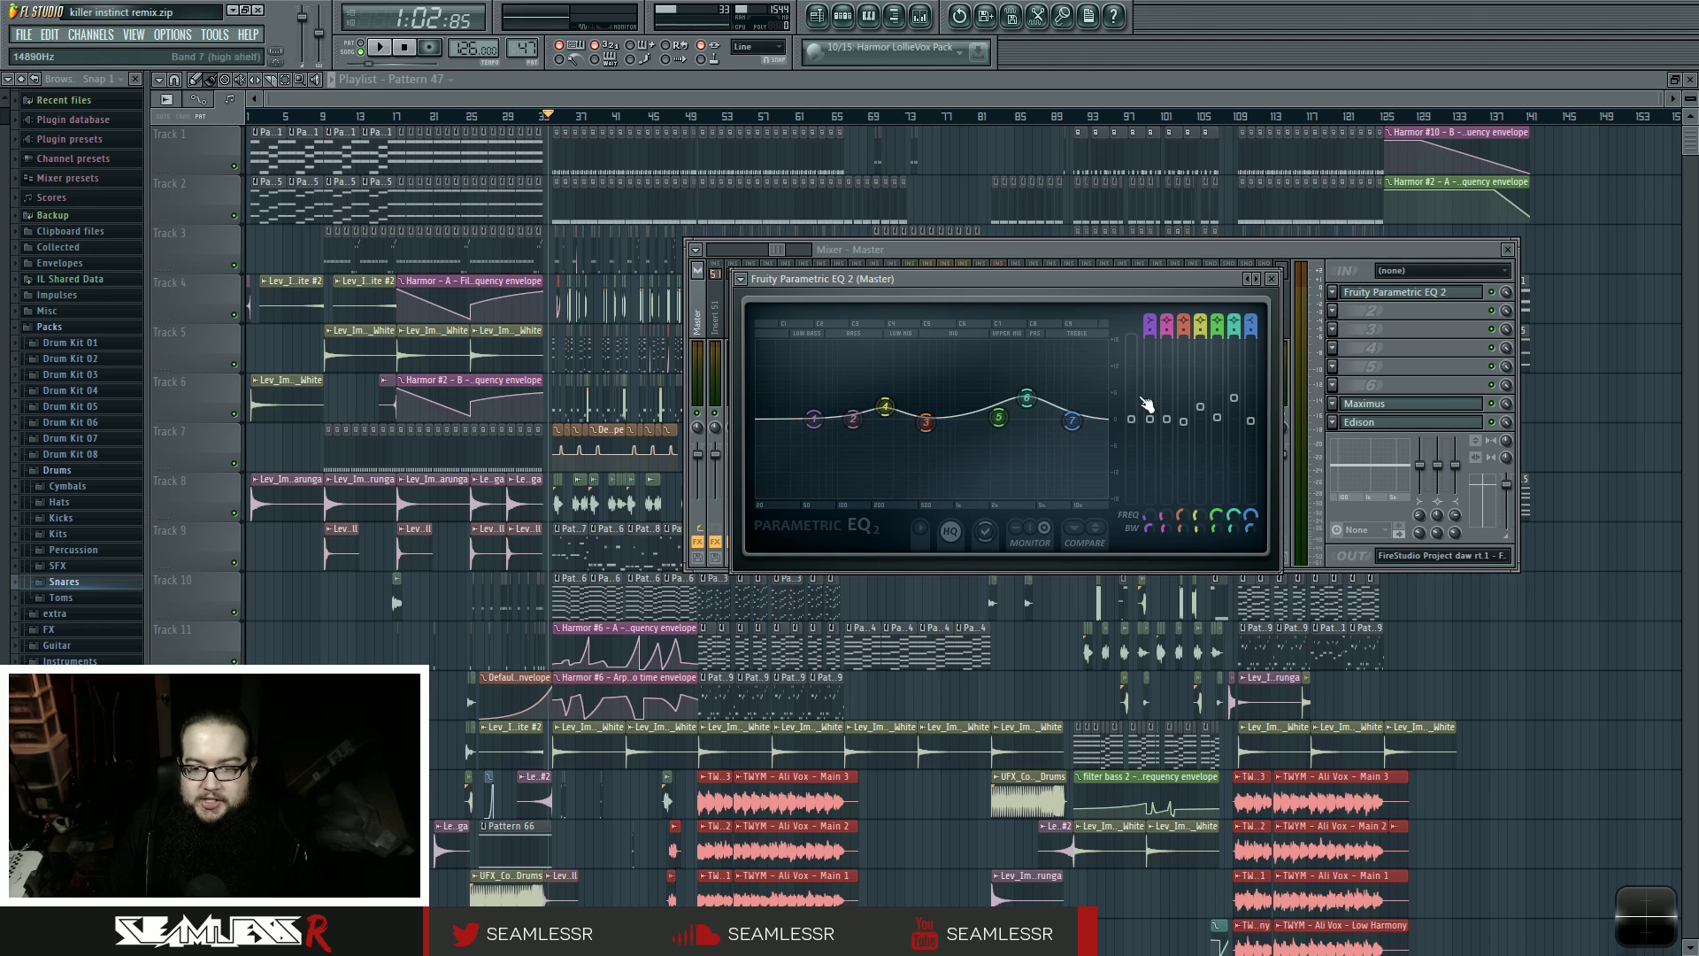
{"action": "left_click", "coordinate": [1272, 280]}
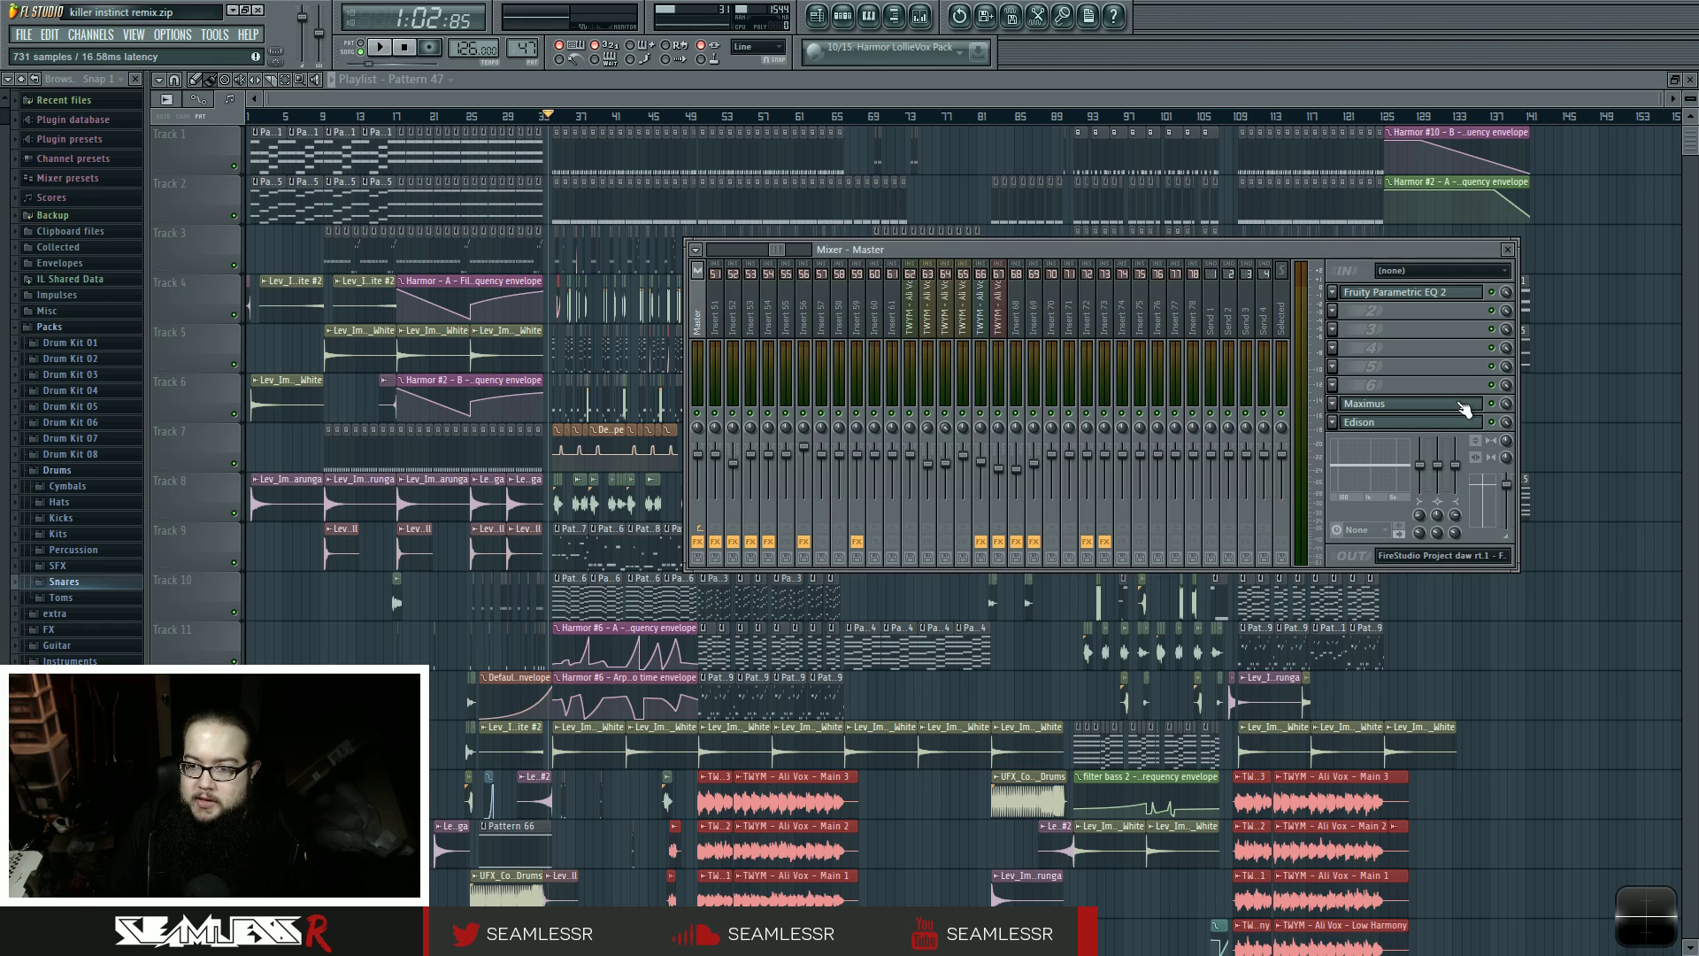
- Open Maximus on the Master track, show its Low band, and play the section from bar 33 to watch the compression
{"action": "left_click", "coordinate": [1462, 405]}
{"action": "left_click", "coordinate": [531, 511]}
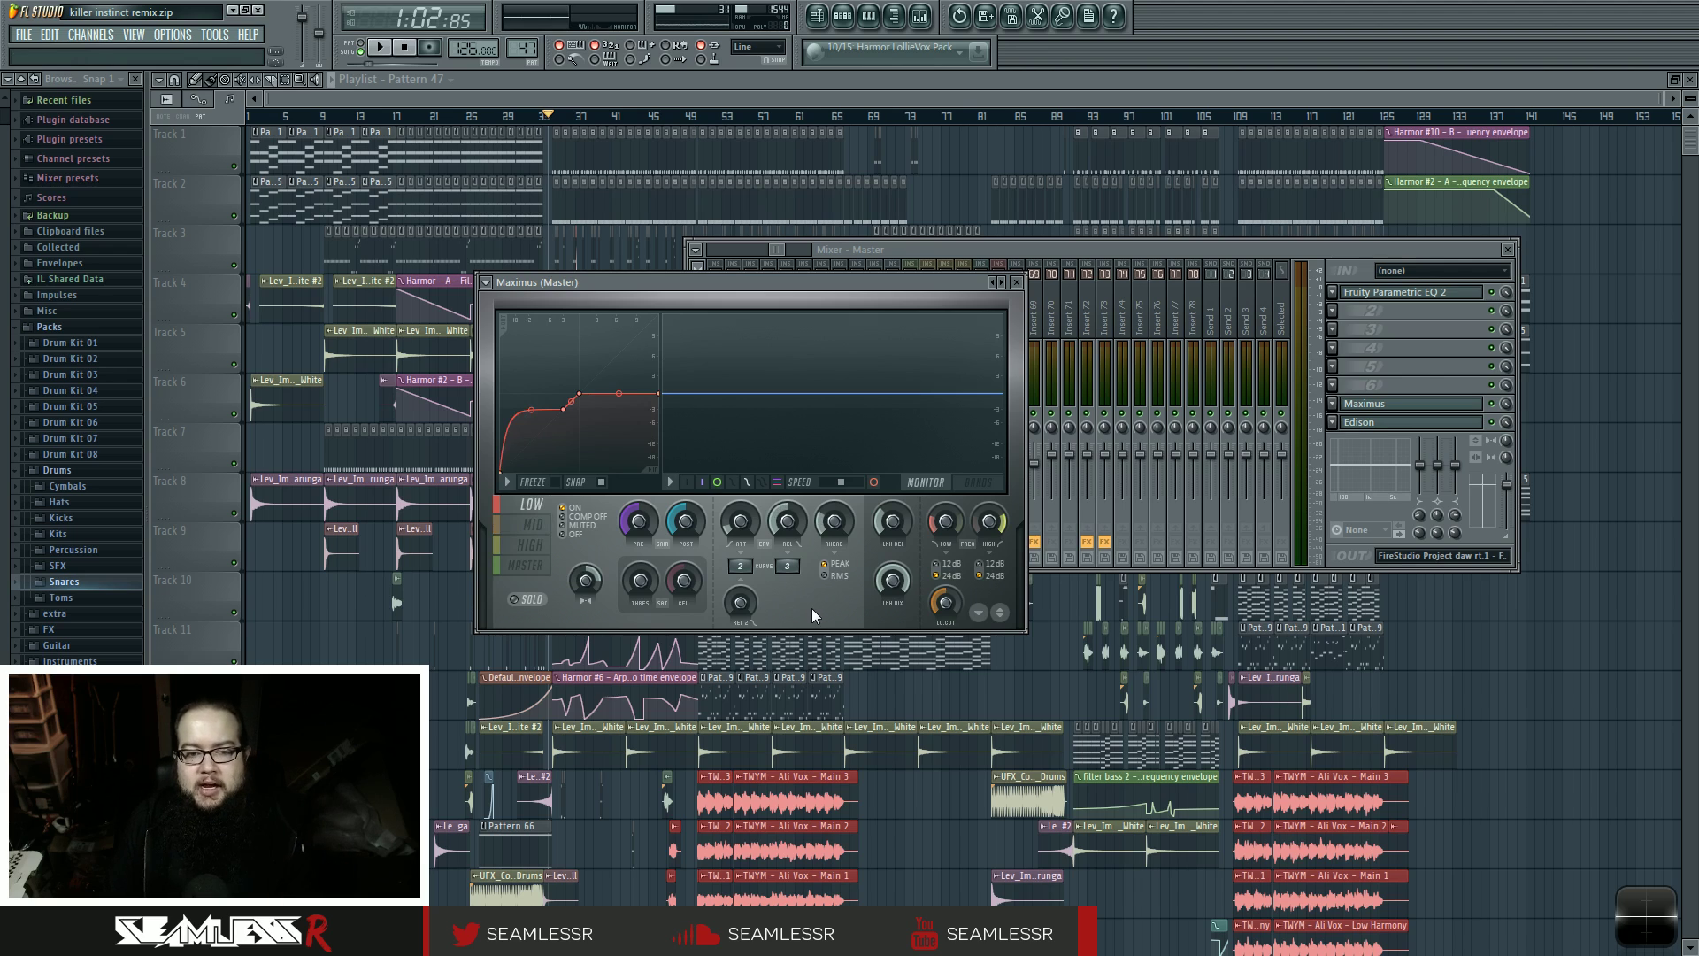
{"action": "key", "text": "space"}
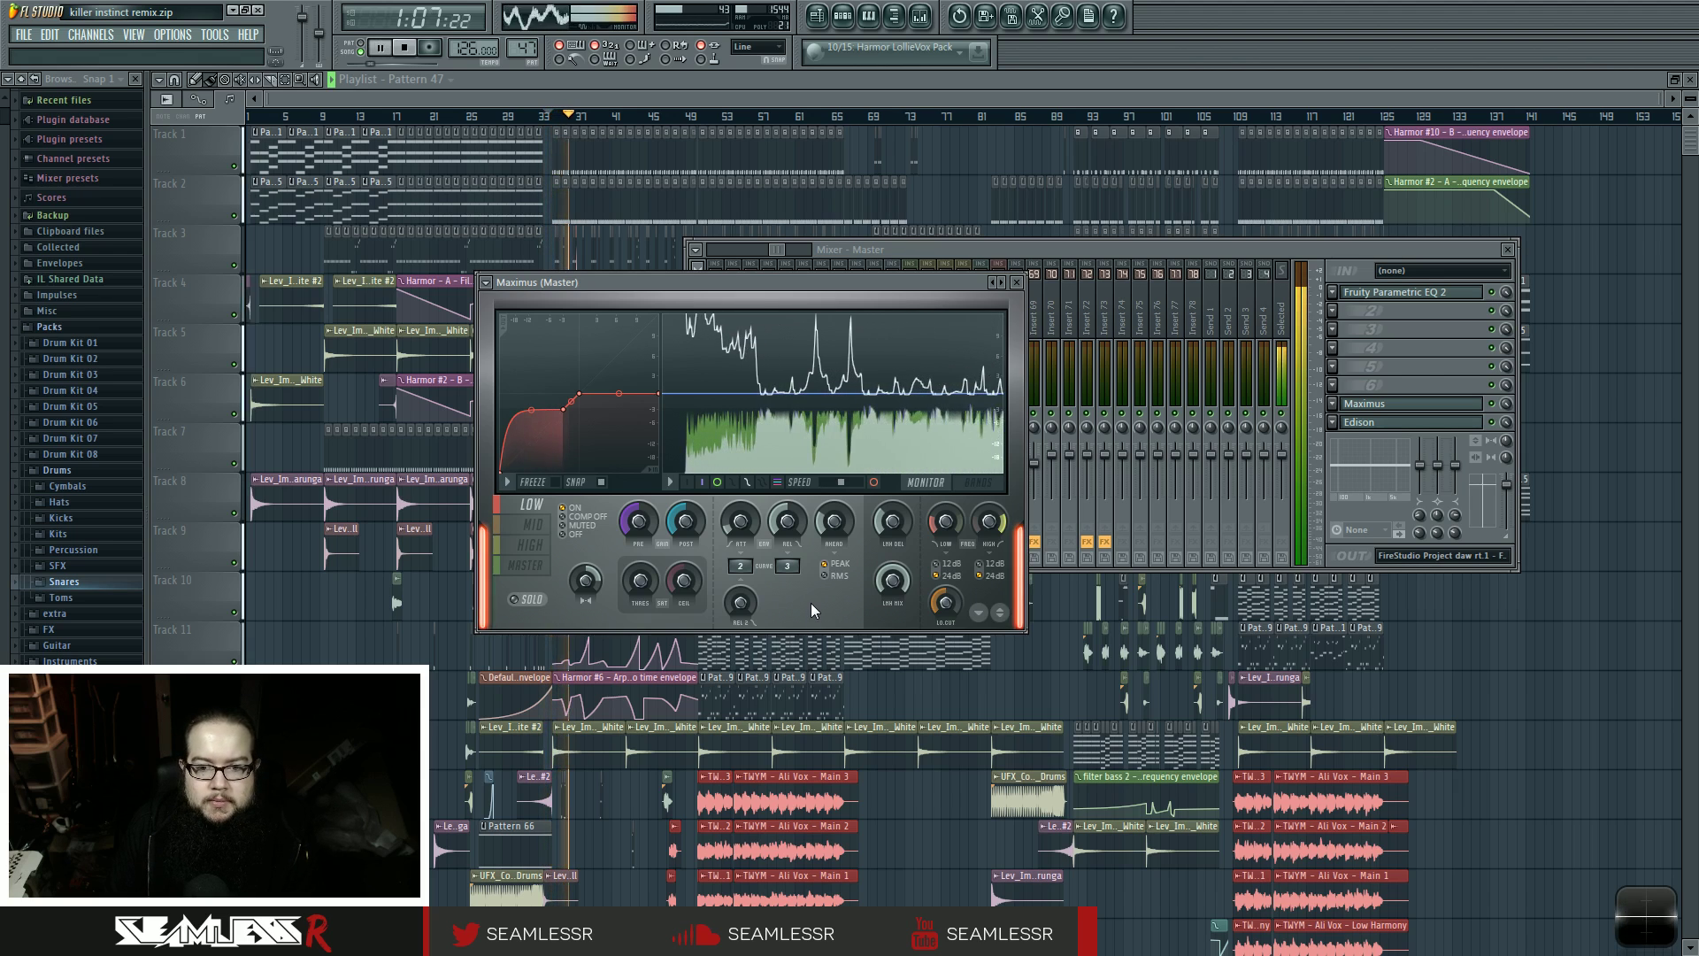
{"action": "key", "text": "space"}
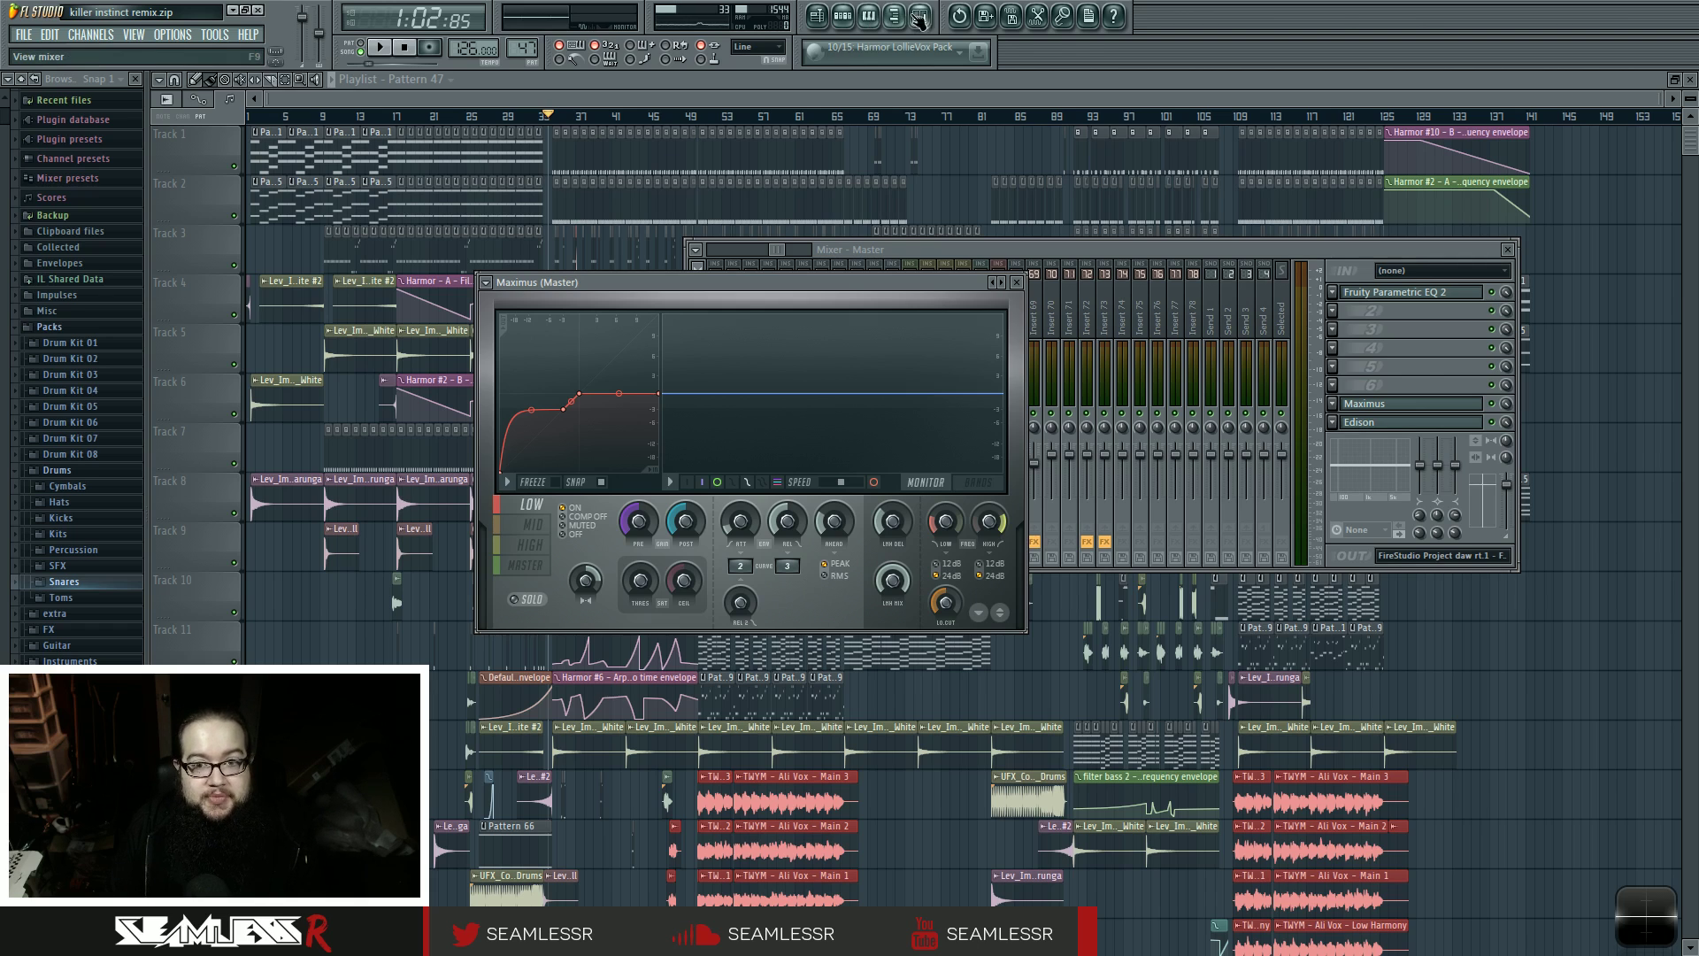
- Bring the mixer in front of Maximus, show its first inserts, and play the section from bar 33
{"action": "left_click", "coordinate": [1043, 391]}
{"action": "left_click_drag", "start_coordinate": [766, 251], "coordinate": [708, 251]}
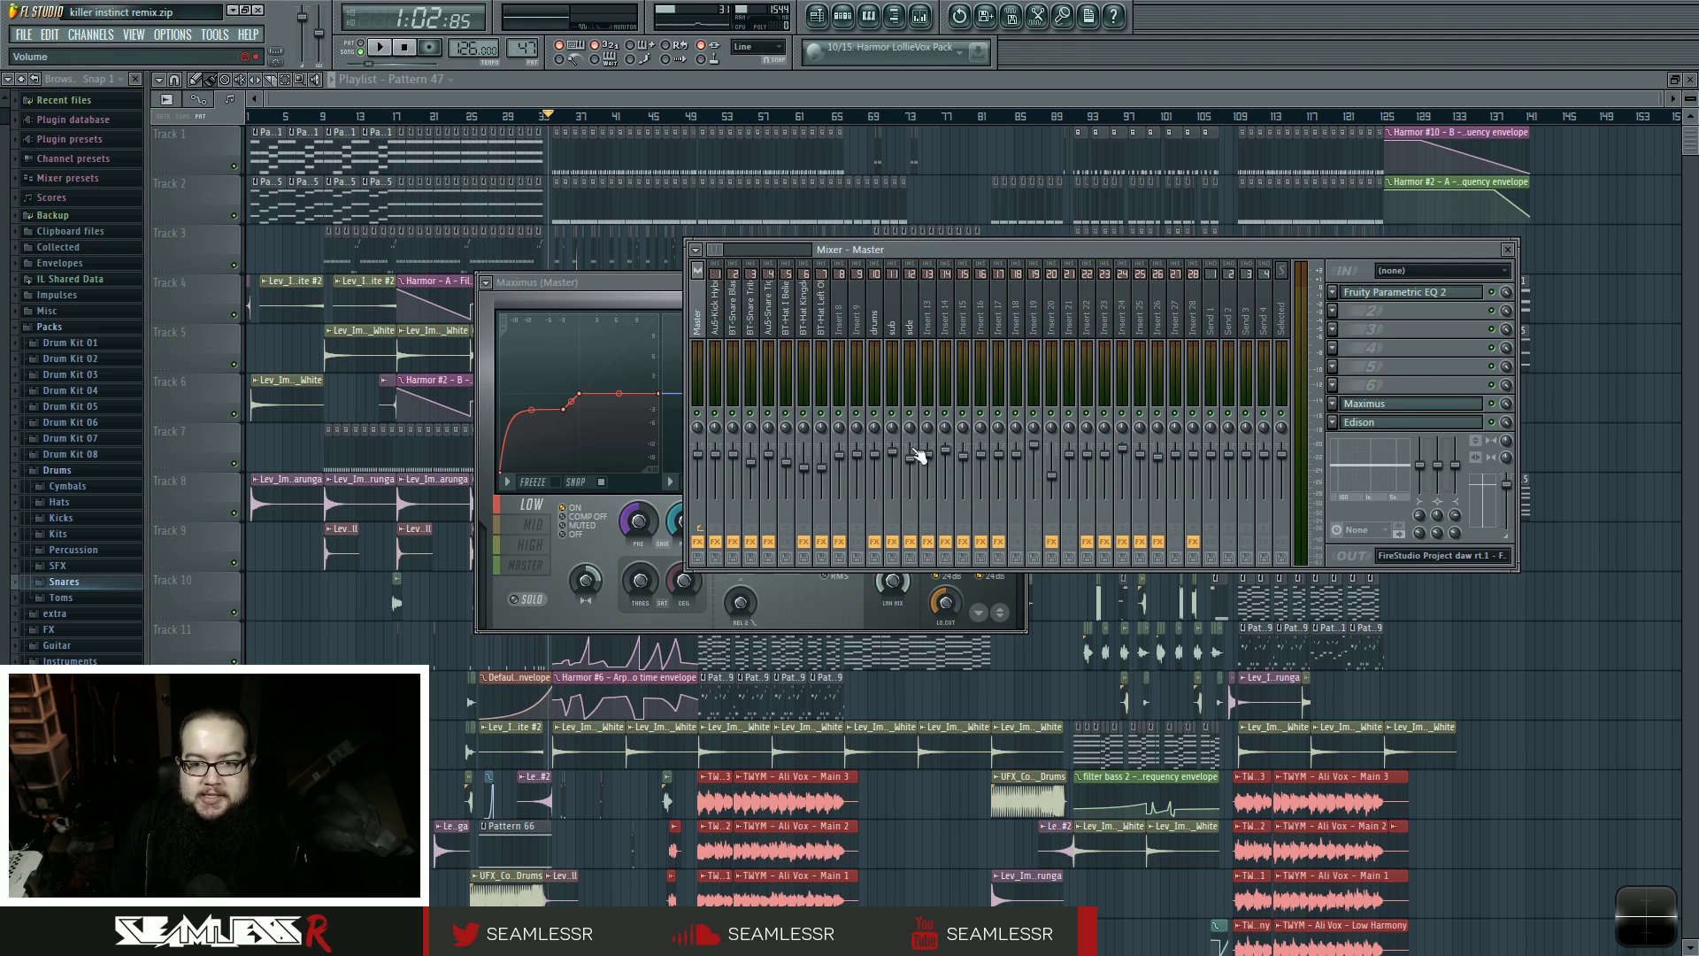
{"action": "right_click", "coordinate": [889, 423]}
{"action": "key", "text": "Escape"}
{"action": "key", "text": "space"}
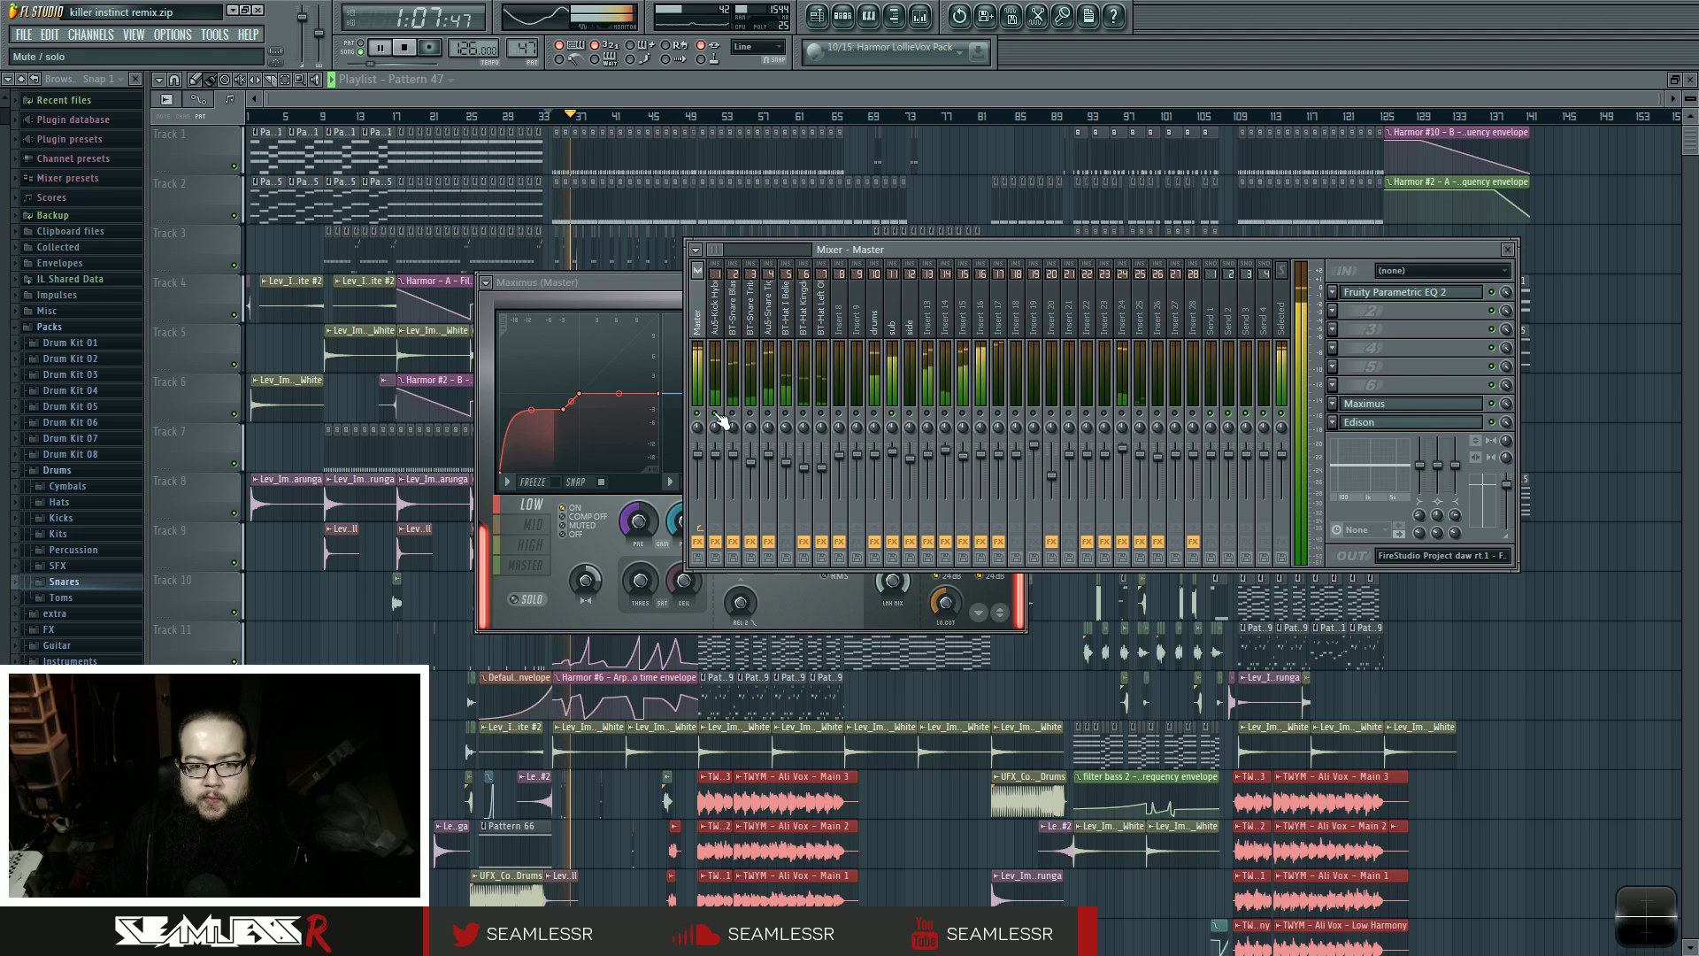
- Alternate between Maximus and the mixer while replaying from bar 33 to compare the Low band's response with the insert levels
{"action": "left_click", "coordinate": [639, 282]}
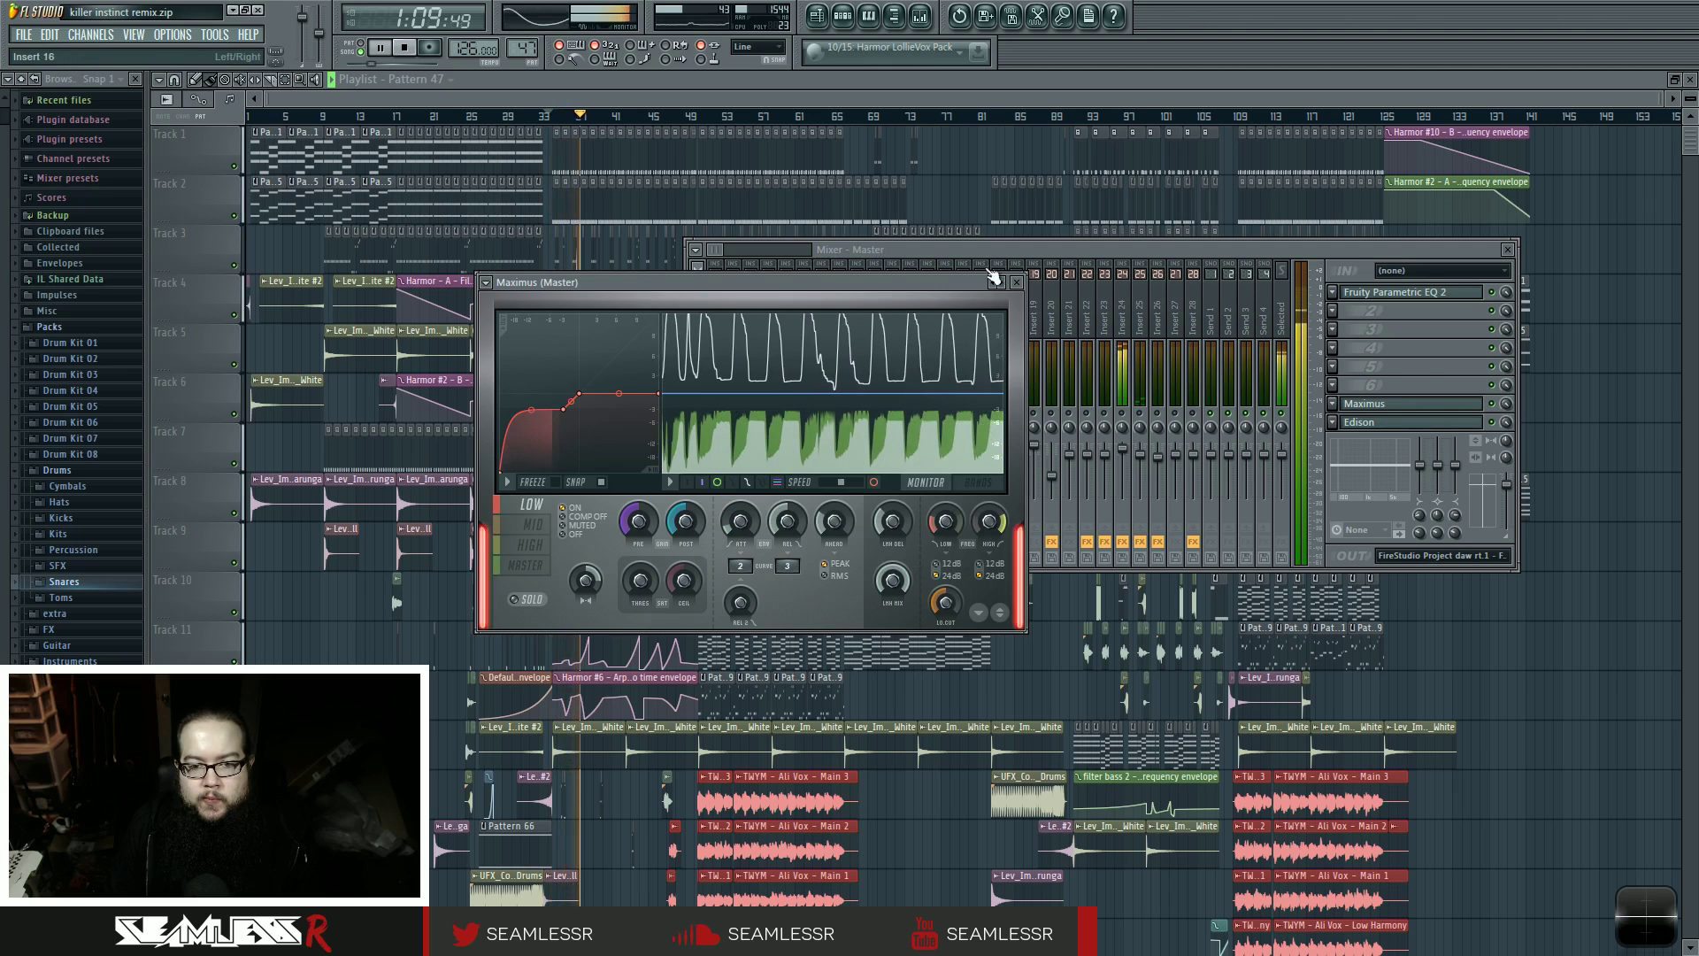
{"action": "left_click", "coordinate": [1069, 253]}
{"action": "key", "text": "space"}
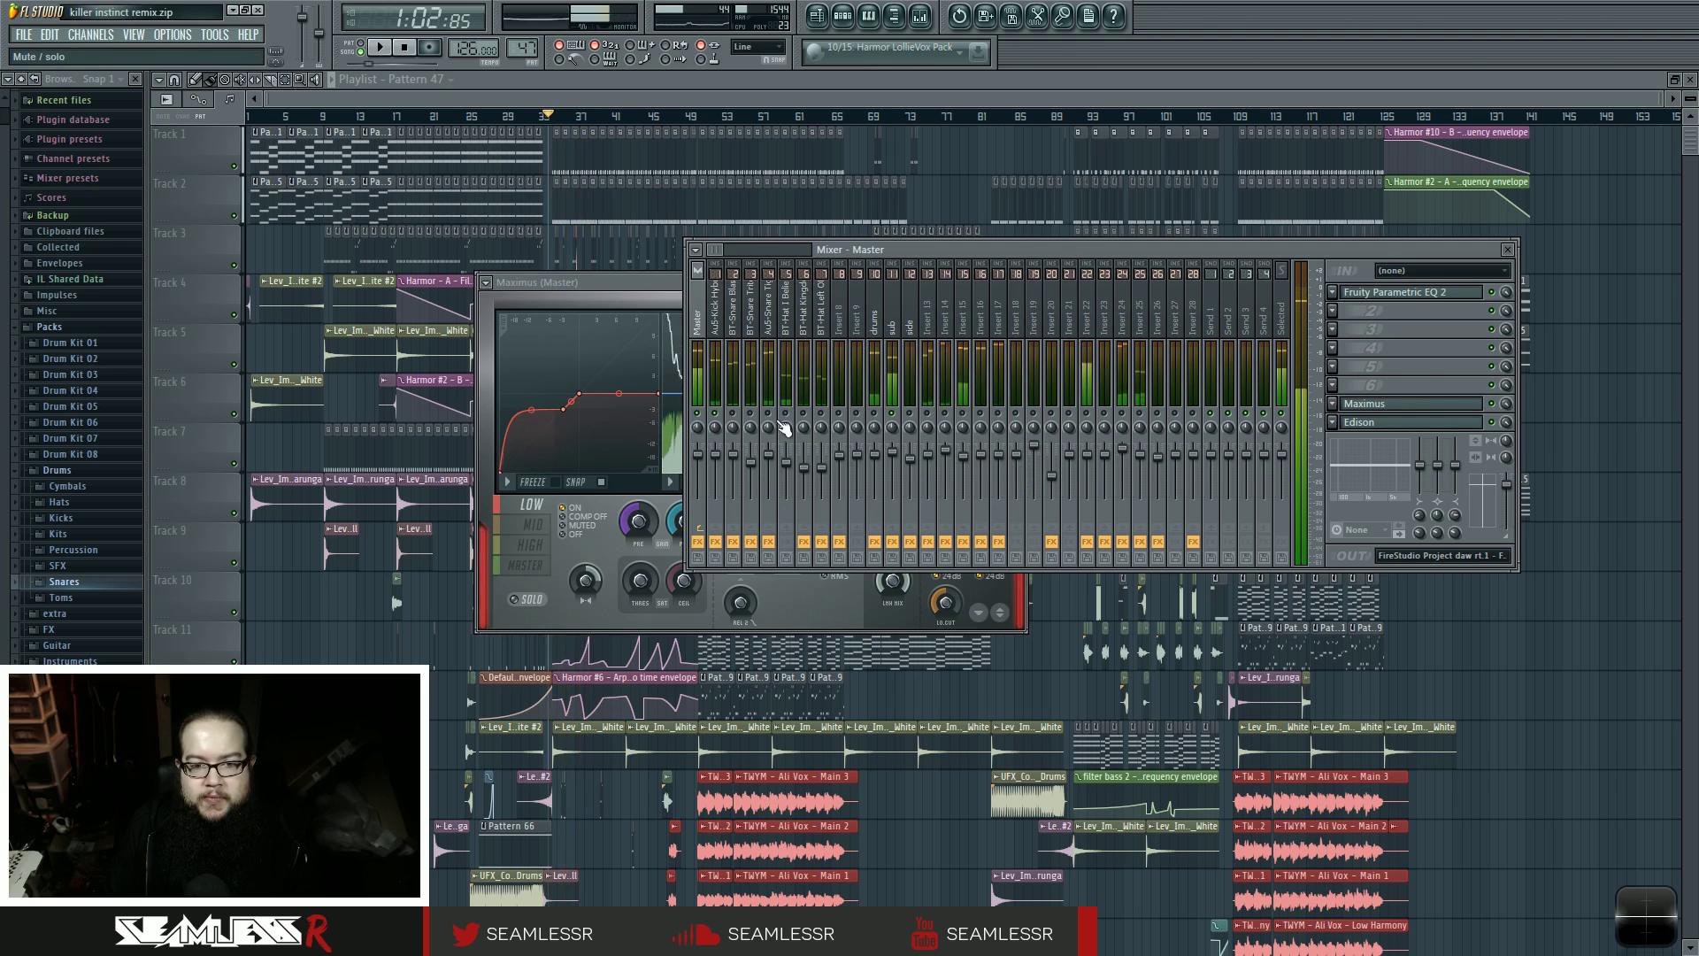
{"action": "key", "text": "space"}
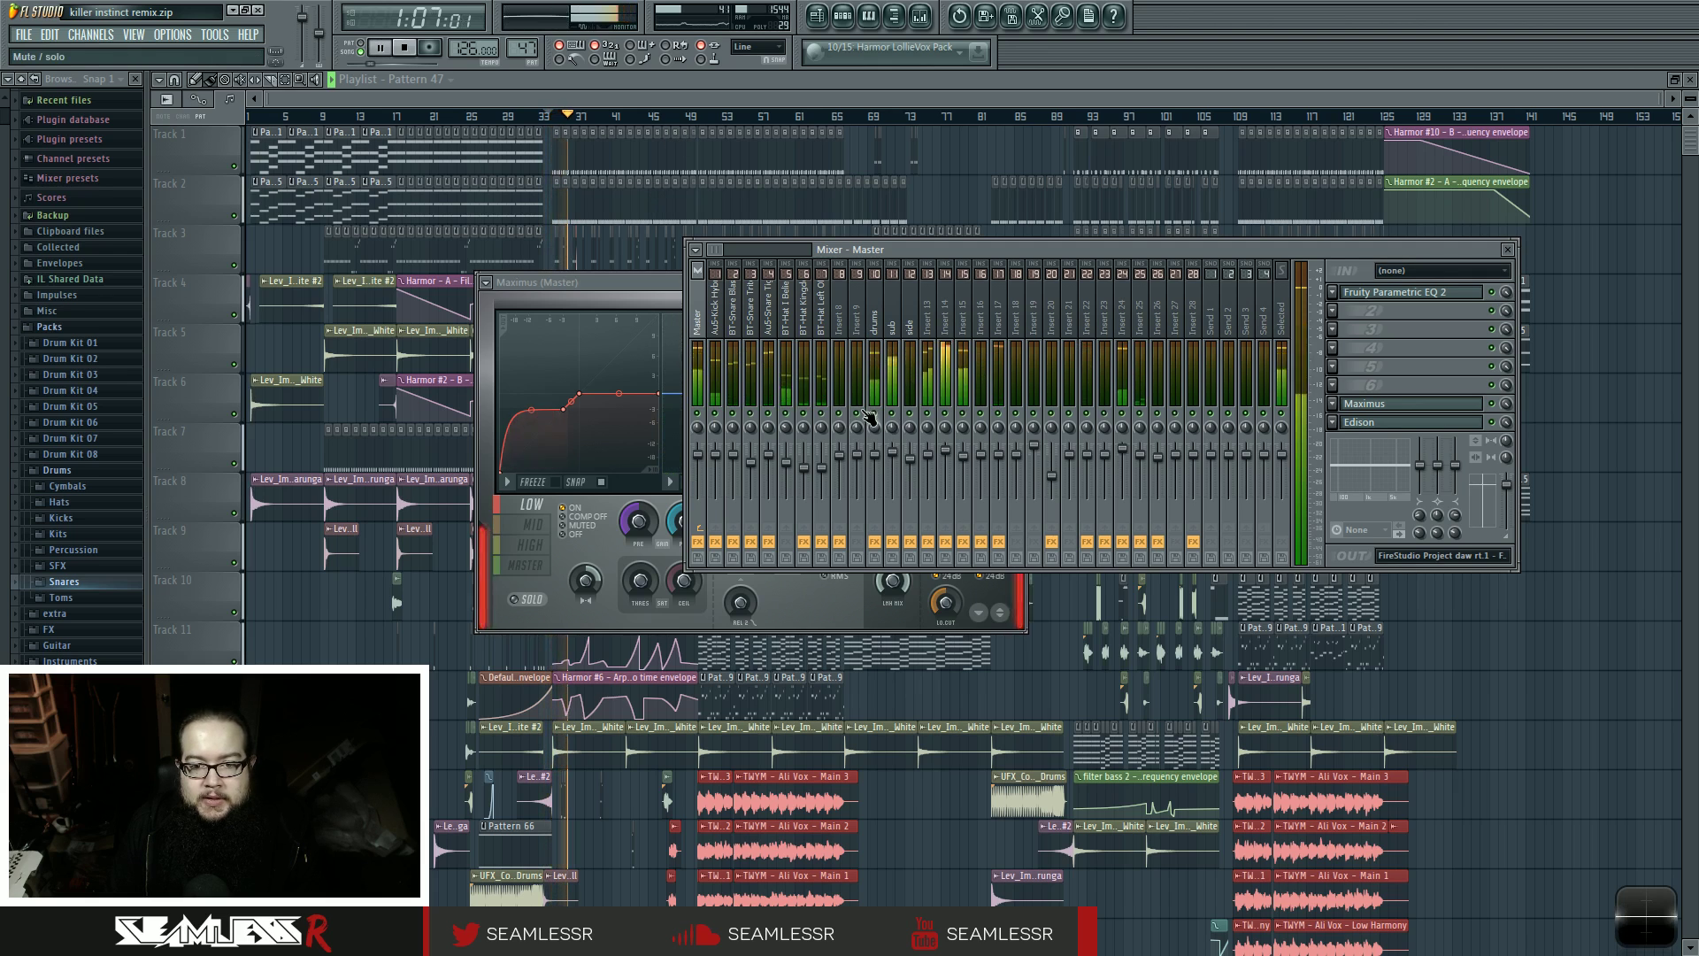
{"action": "left_click", "coordinate": [641, 281]}
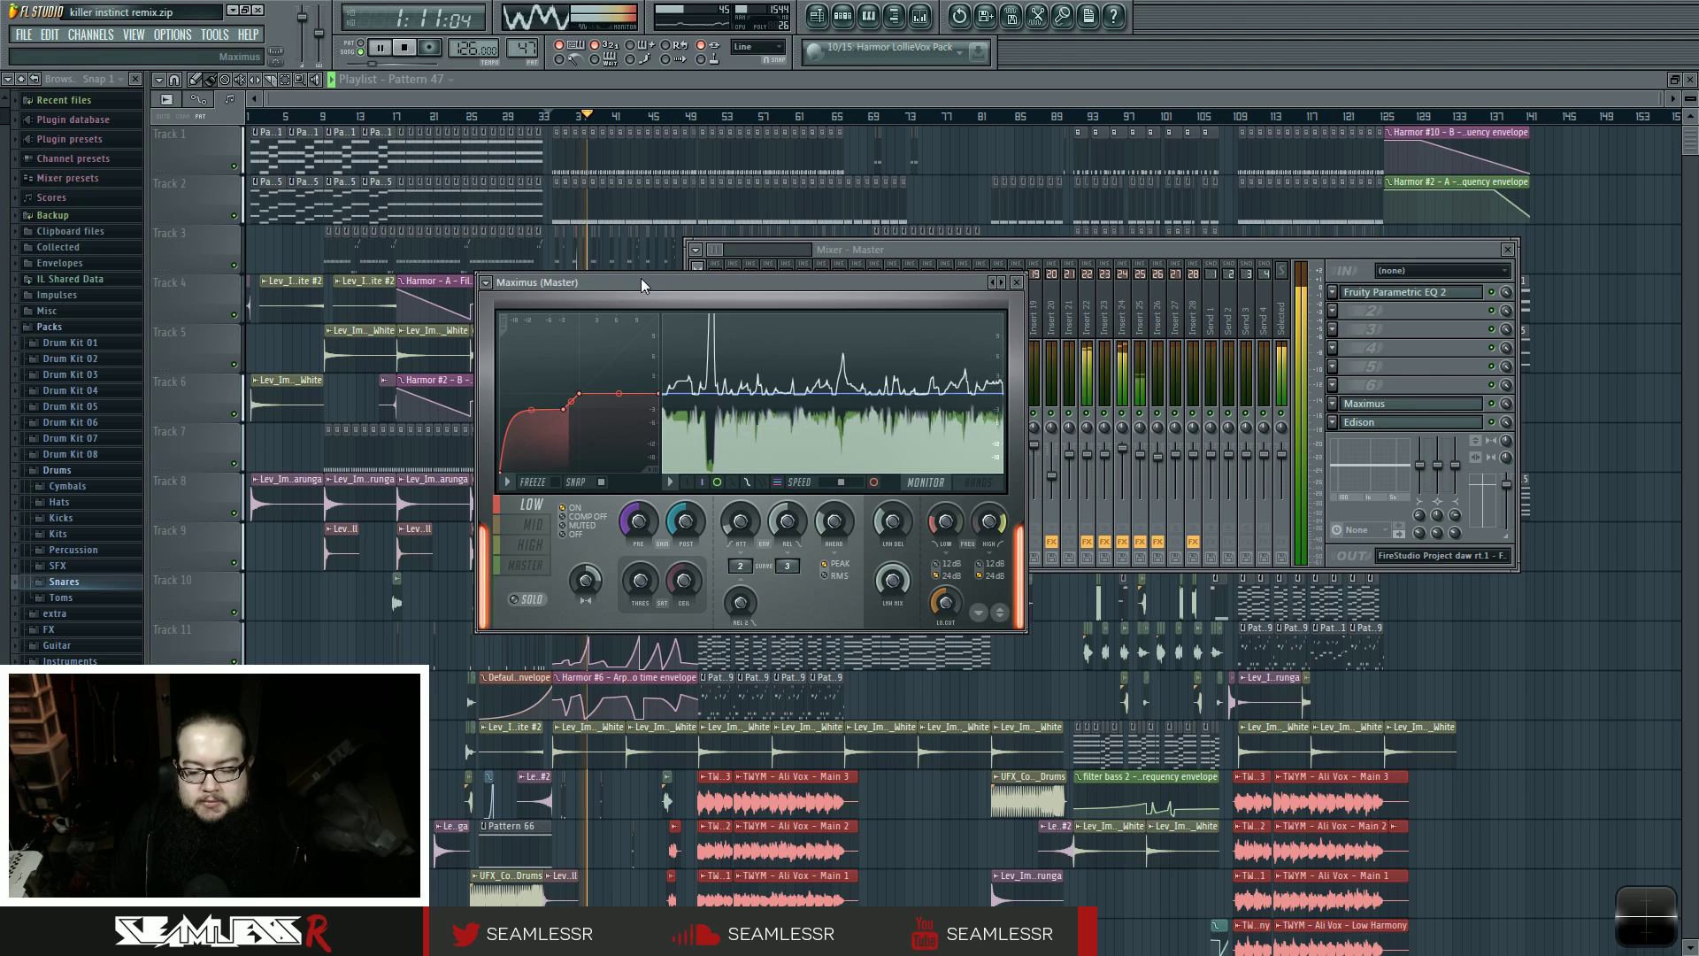
{"action": "key", "text": "space"}
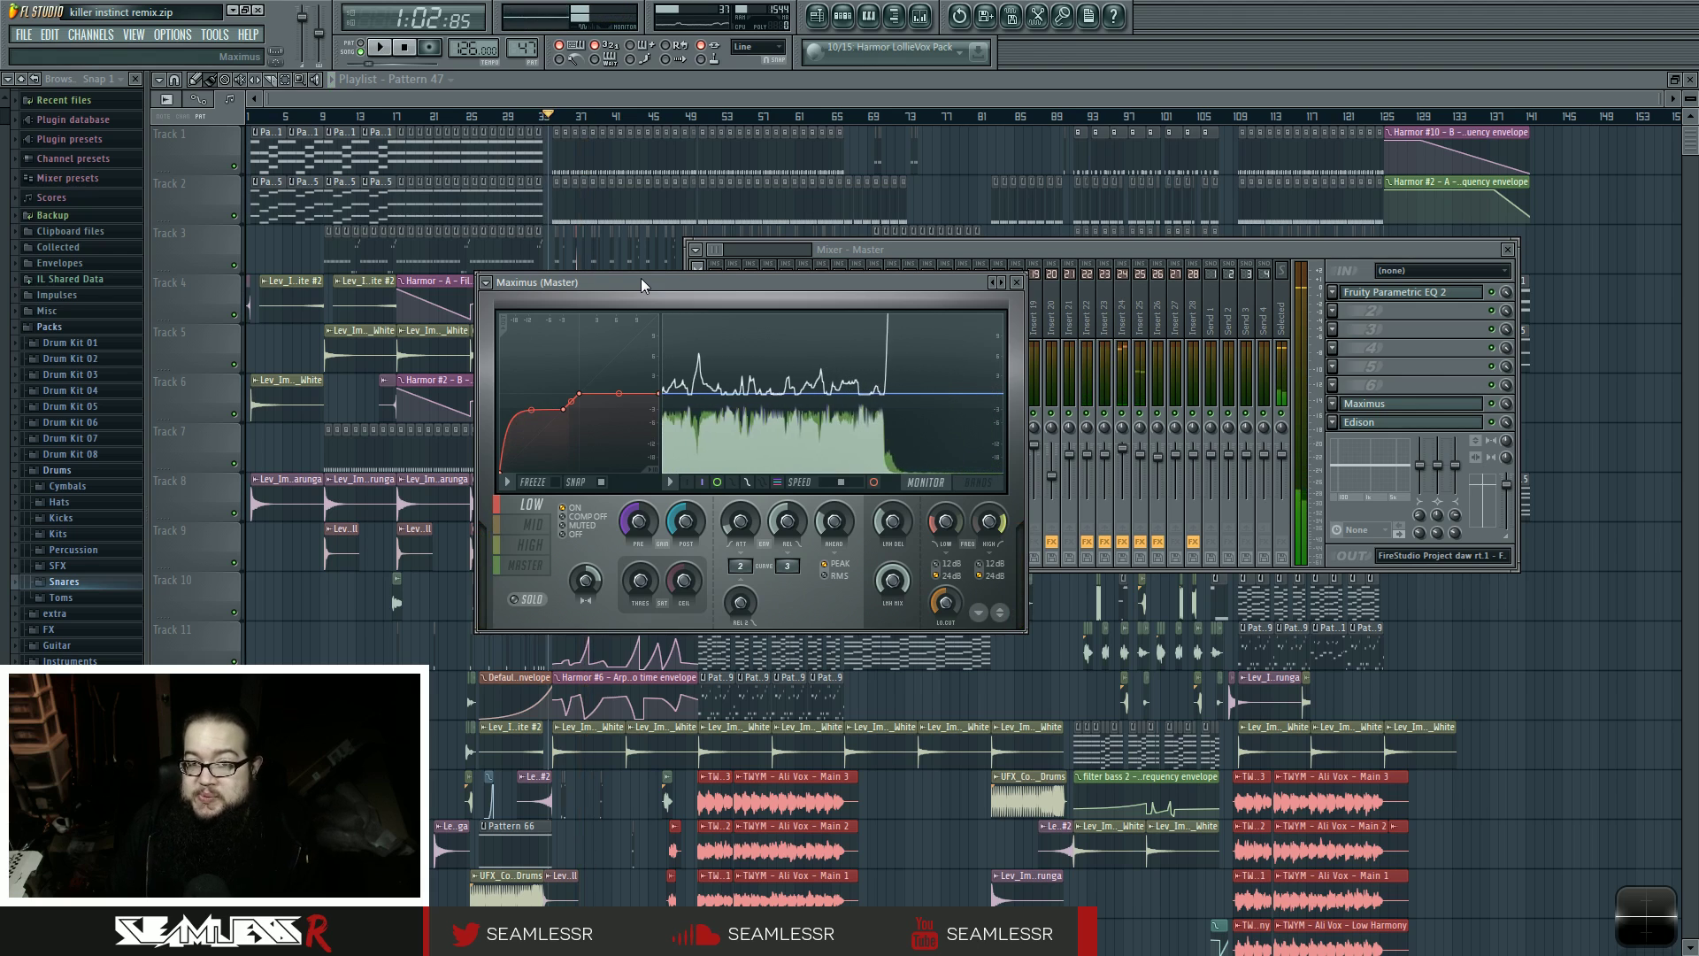
- Compare the compression curves of Maximus's Mid and High bands, ending on the Mid band
{"action": "left_click", "coordinate": [533, 526]}
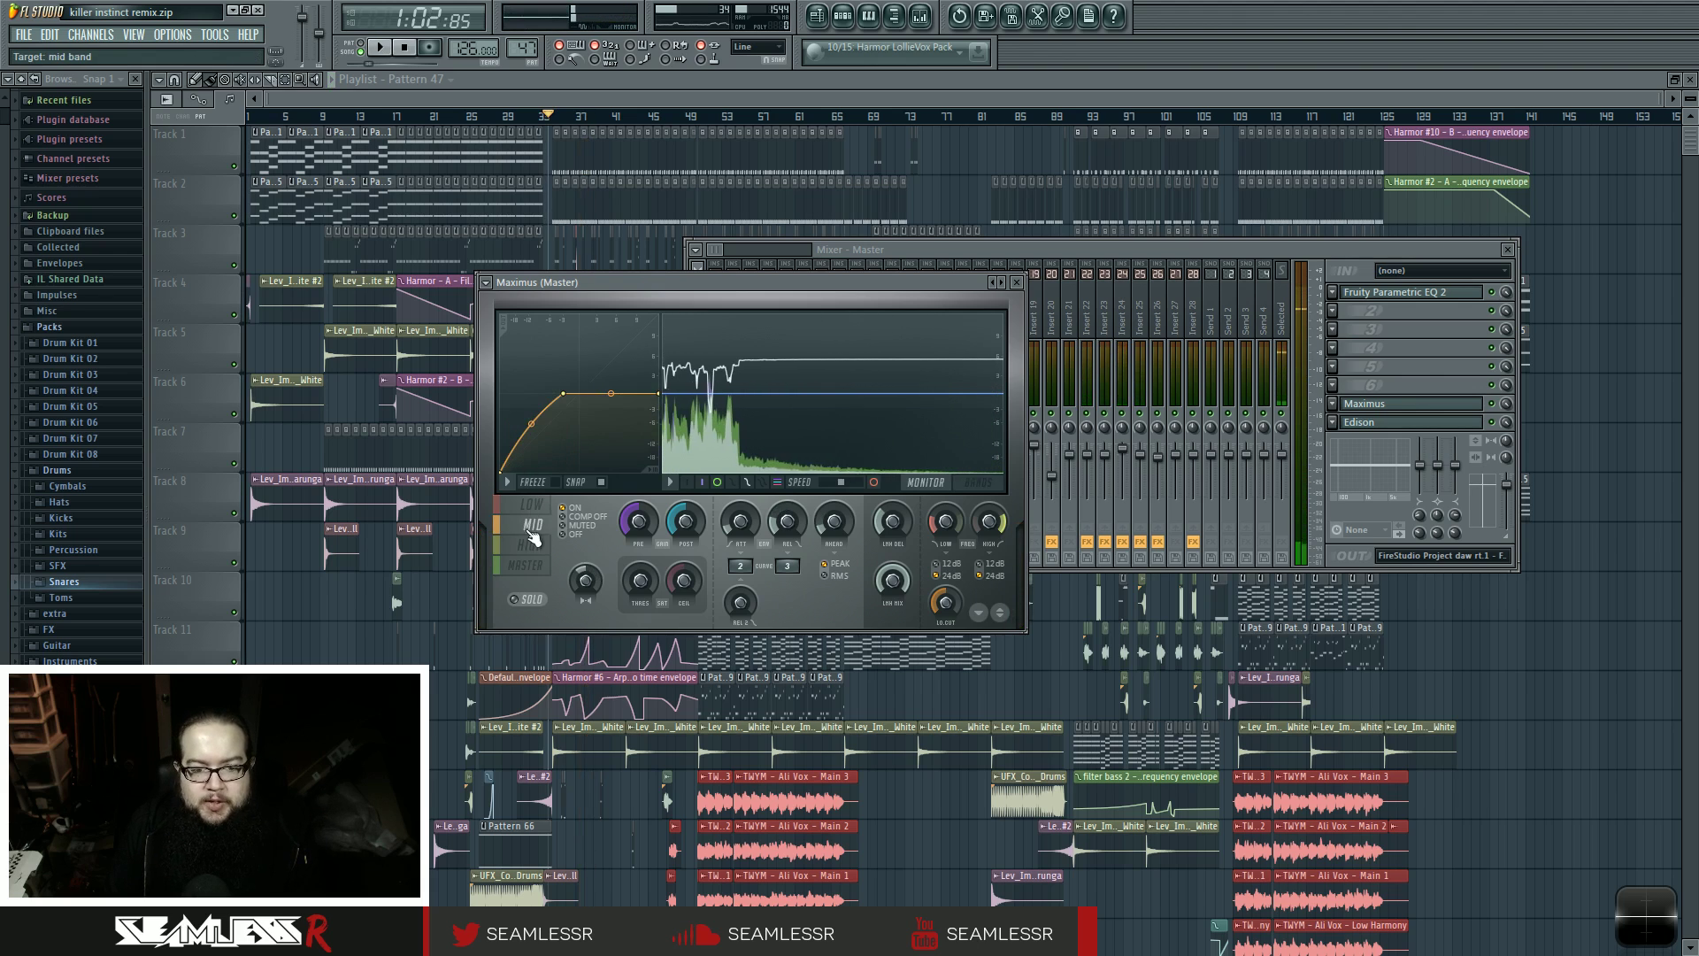
{"action": "left_click", "coordinate": [539, 543]}
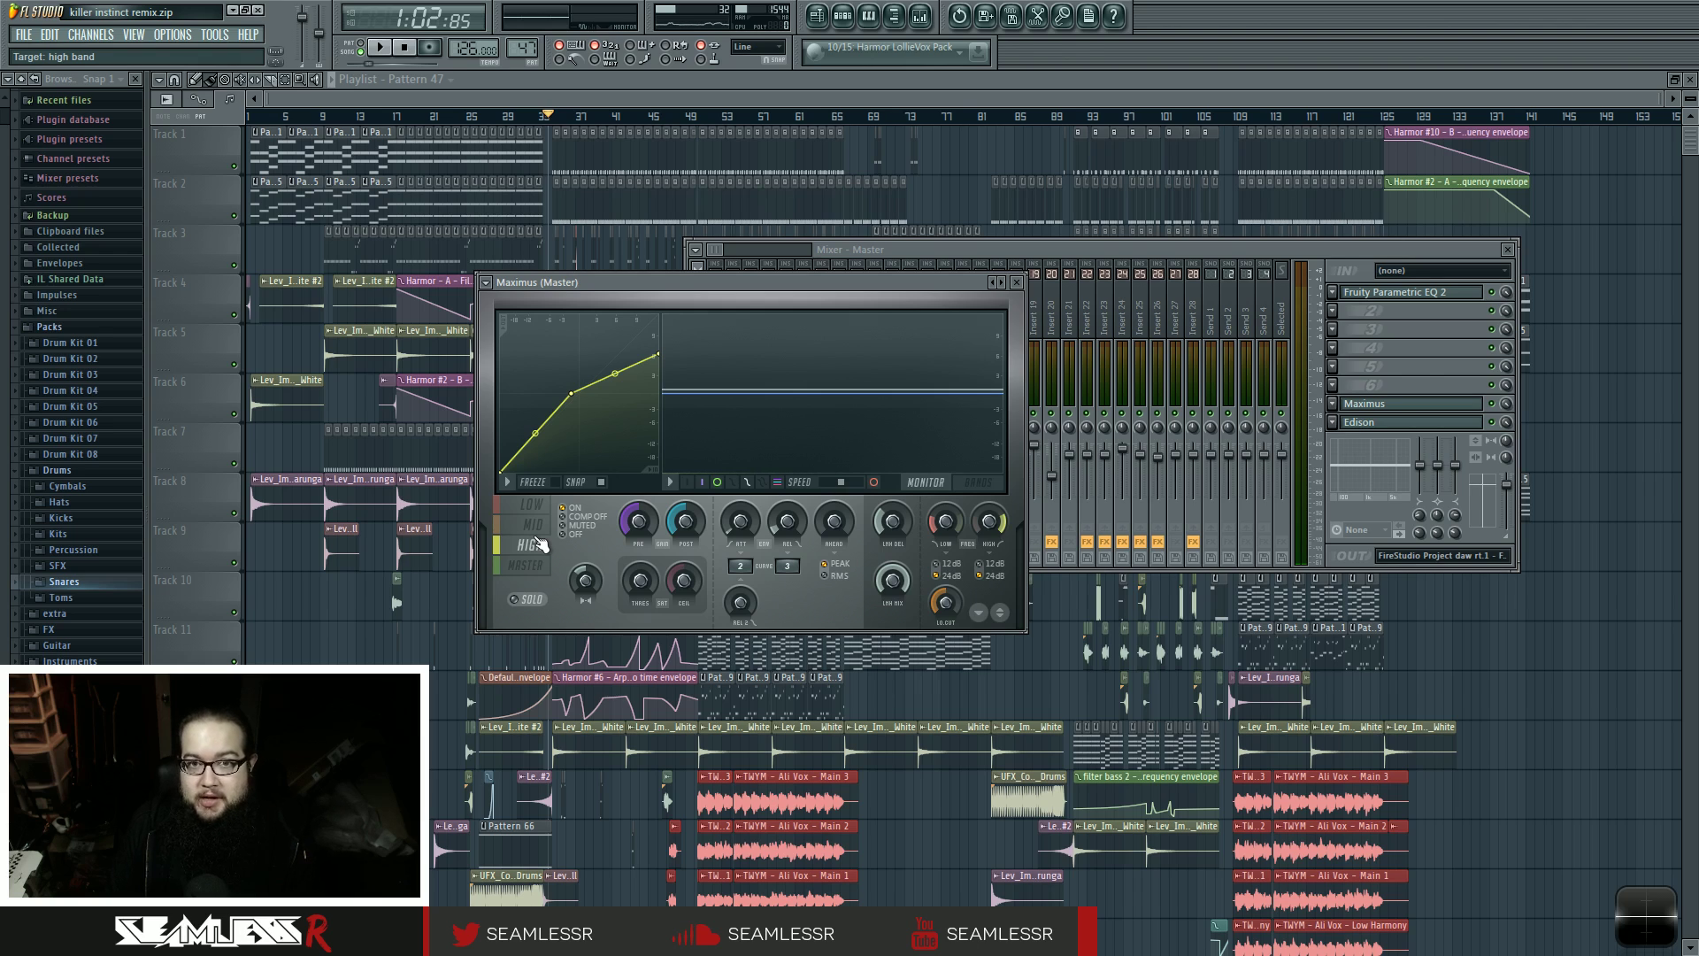
{"action": "left_click", "coordinate": [542, 532]}
{"action": "left_click", "coordinate": [540, 542]}
{"action": "left_click", "coordinate": [544, 532]}
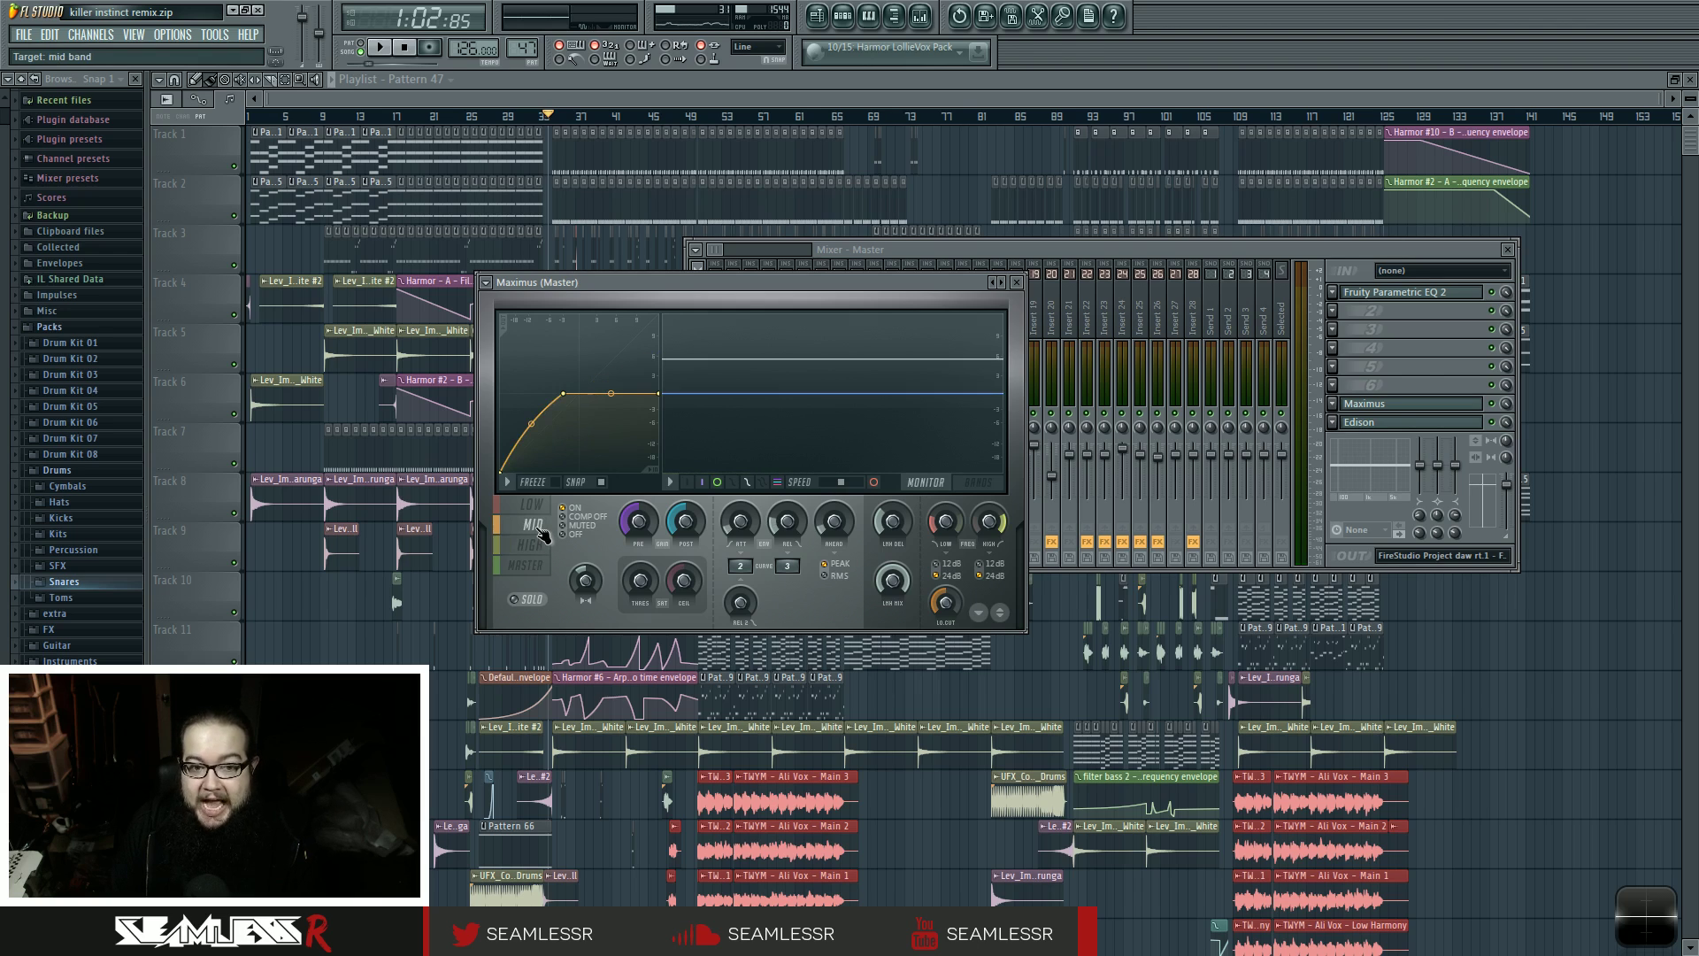
{"action": "left_click", "coordinate": [541, 539]}
{"action": "left_click", "coordinate": [539, 531]}
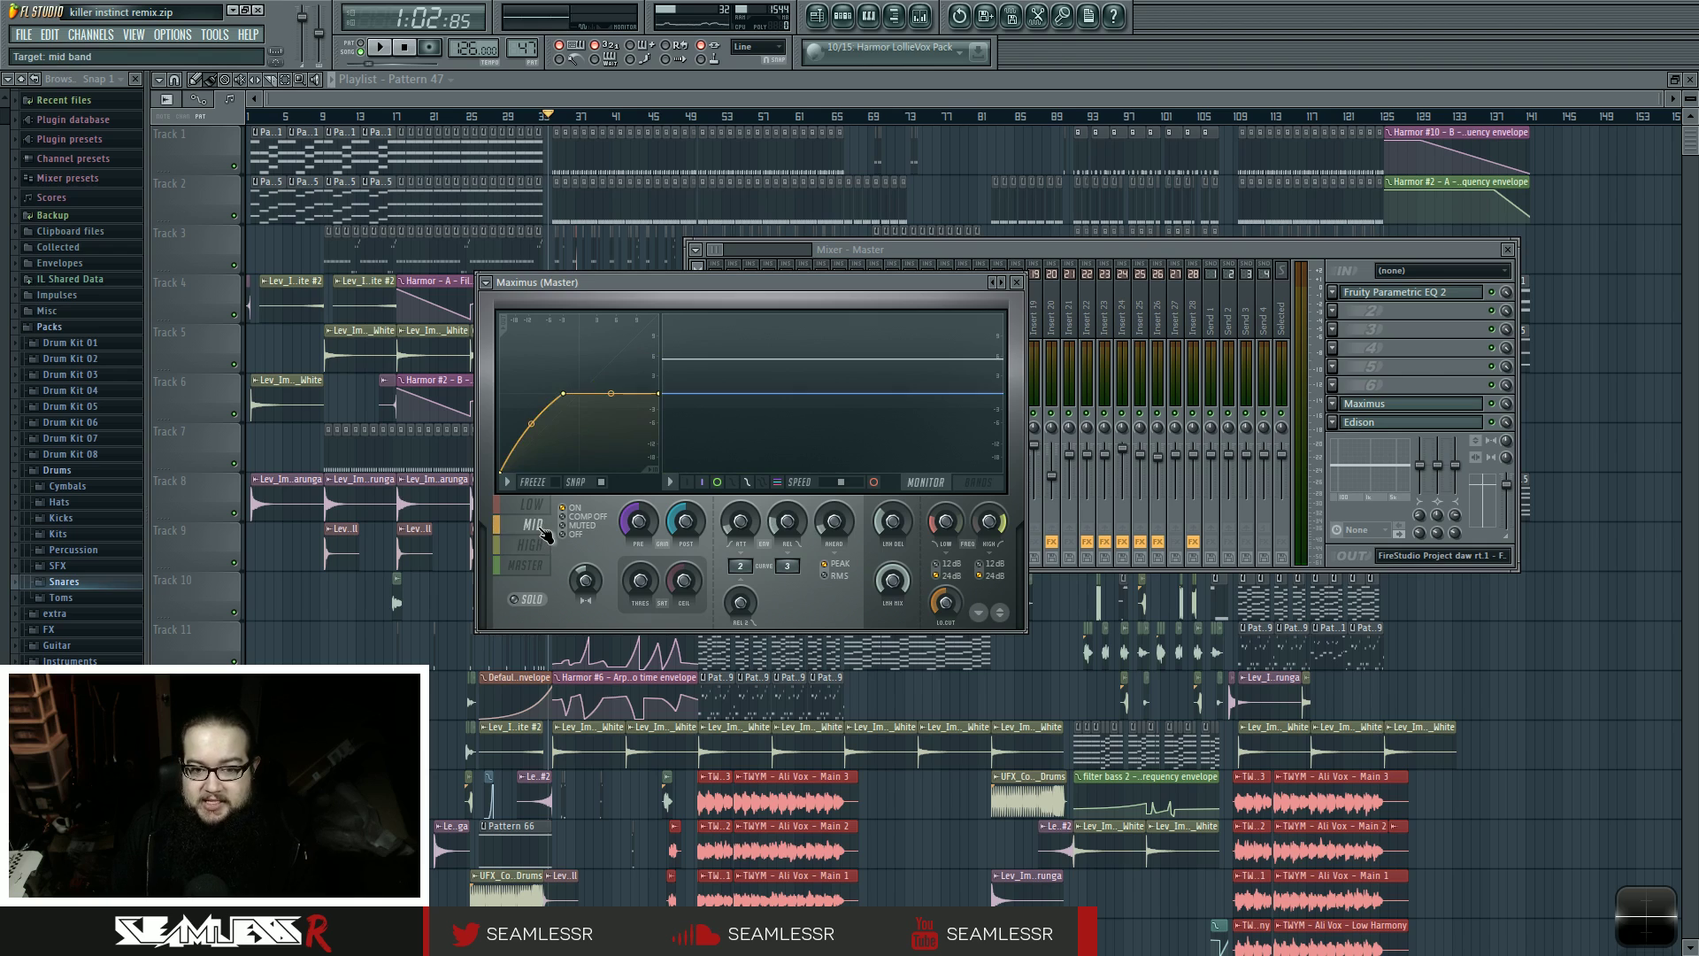
{"action": "left_click", "coordinate": [539, 541]}
{"action": "left_click", "coordinate": [537, 532]}
{"action": "left_click", "coordinate": [540, 541]}
{"action": "left_click", "coordinate": [539, 531]}
{"action": "left_click", "coordinate": [540, 541]}
{"action": "left_click", "coordinate": [540, 530]}
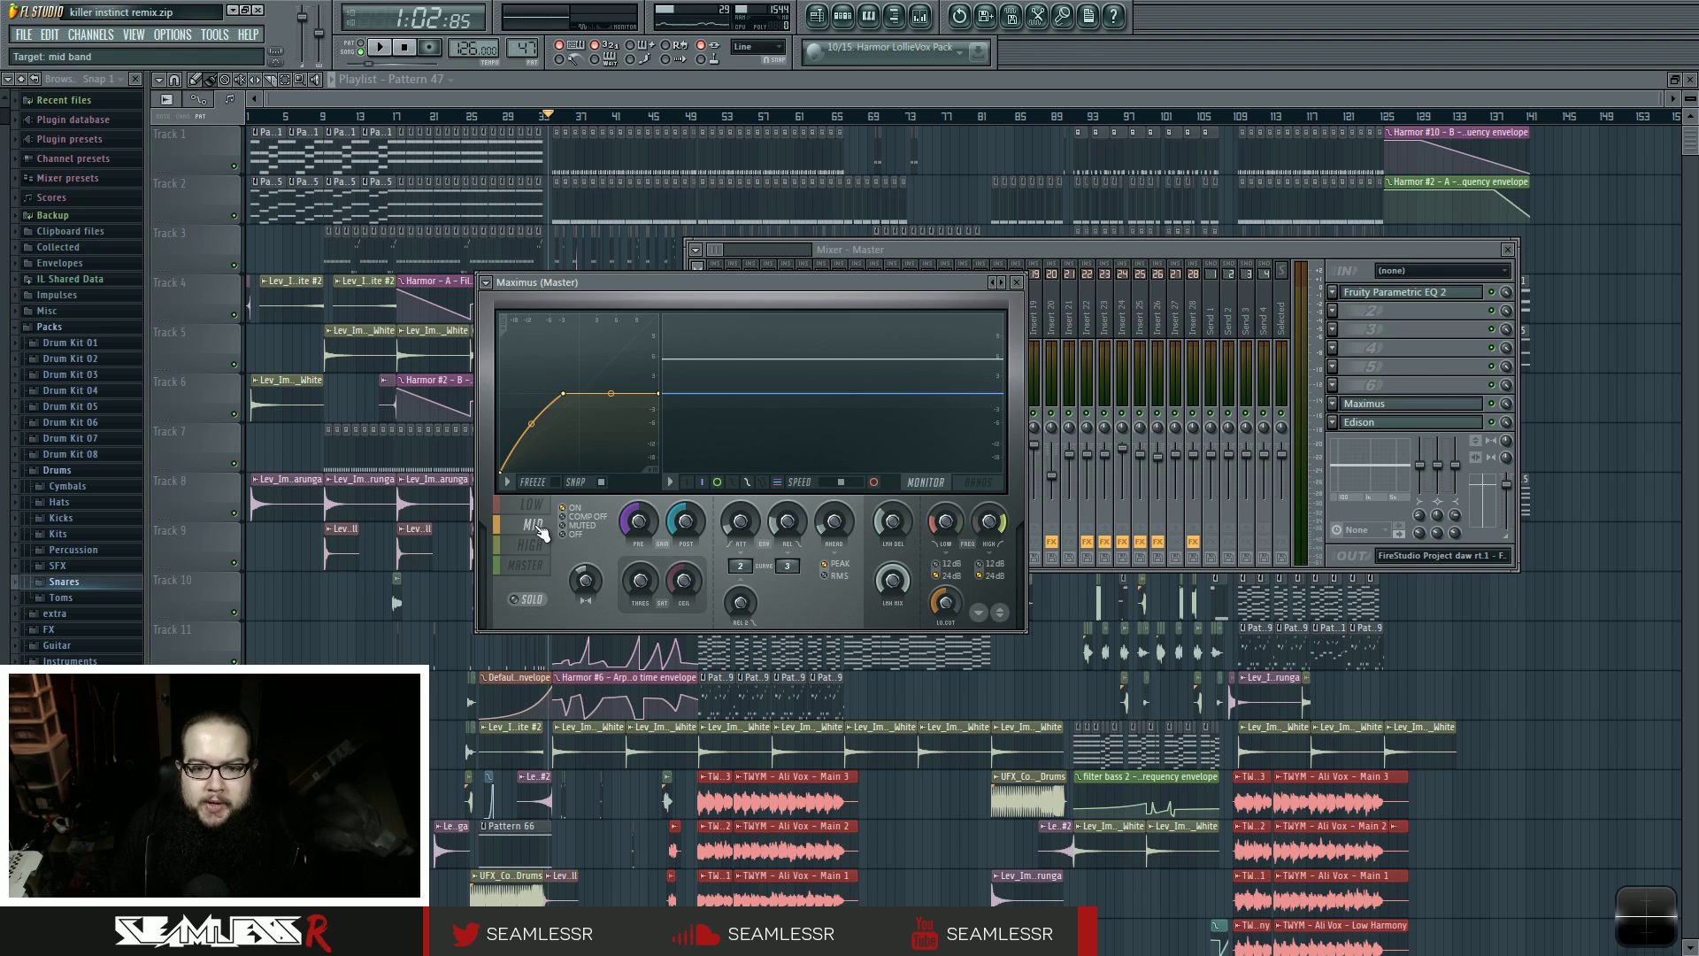
- Show Maximus's Master band and play the section from bar 33 twice to examine its compression curve and waveform
{"action": "left_click", "coordinate": [536, 566]}
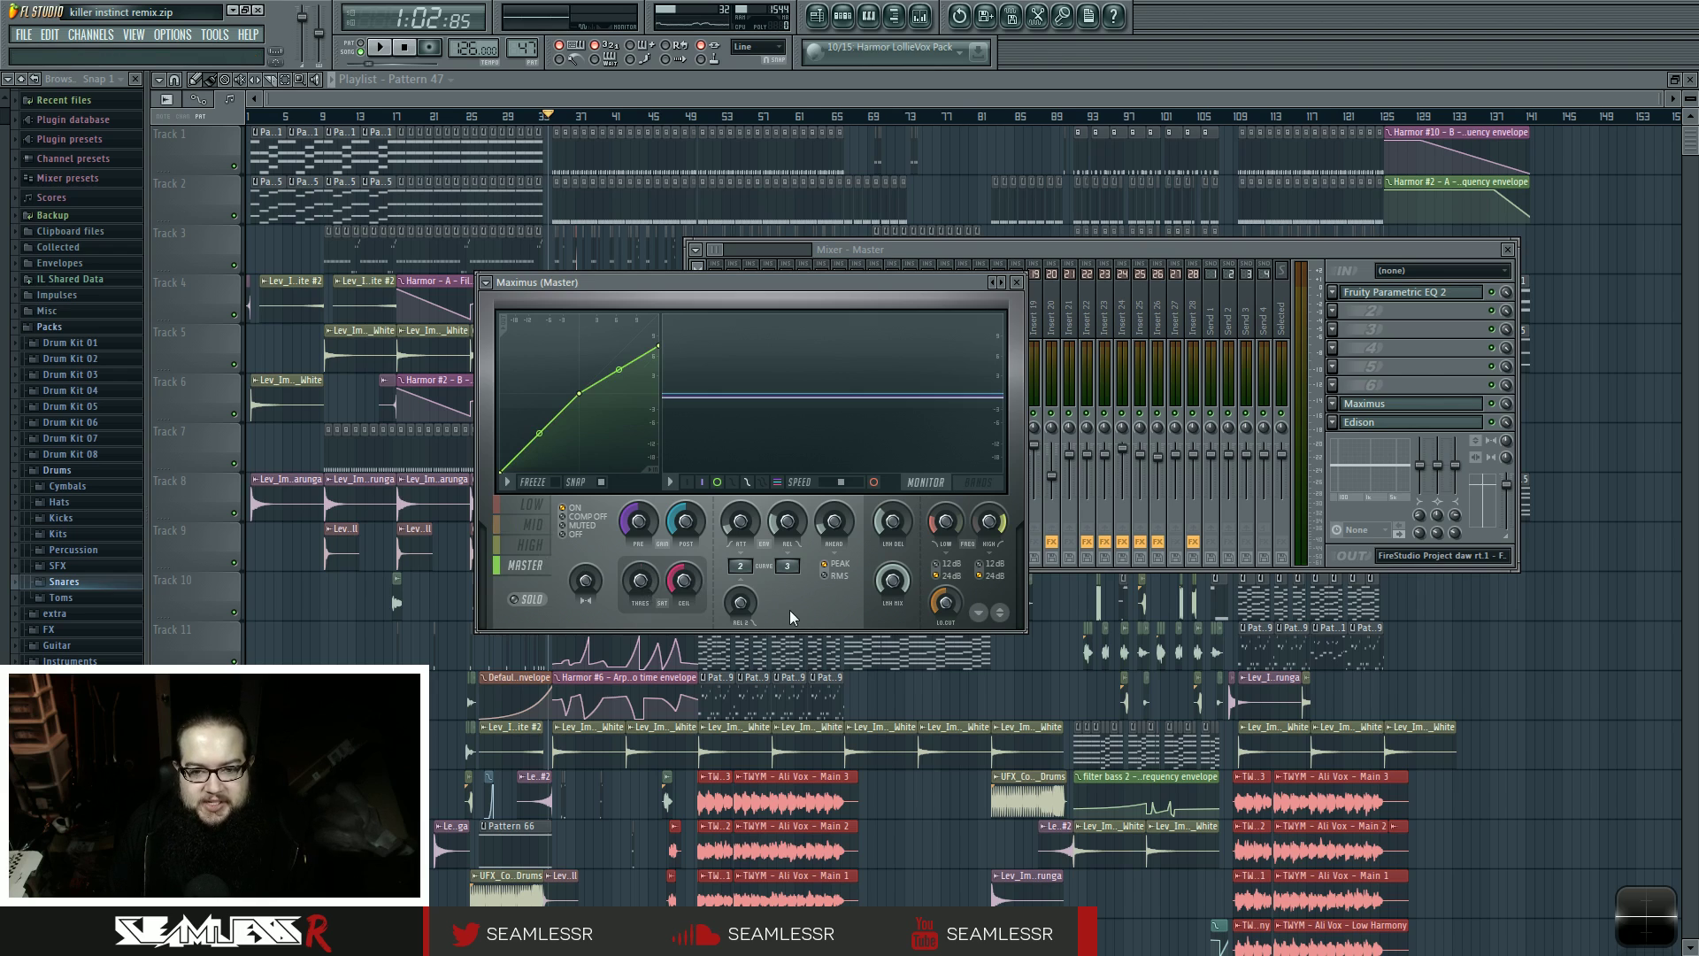
{"action": "key", "text": "space"}
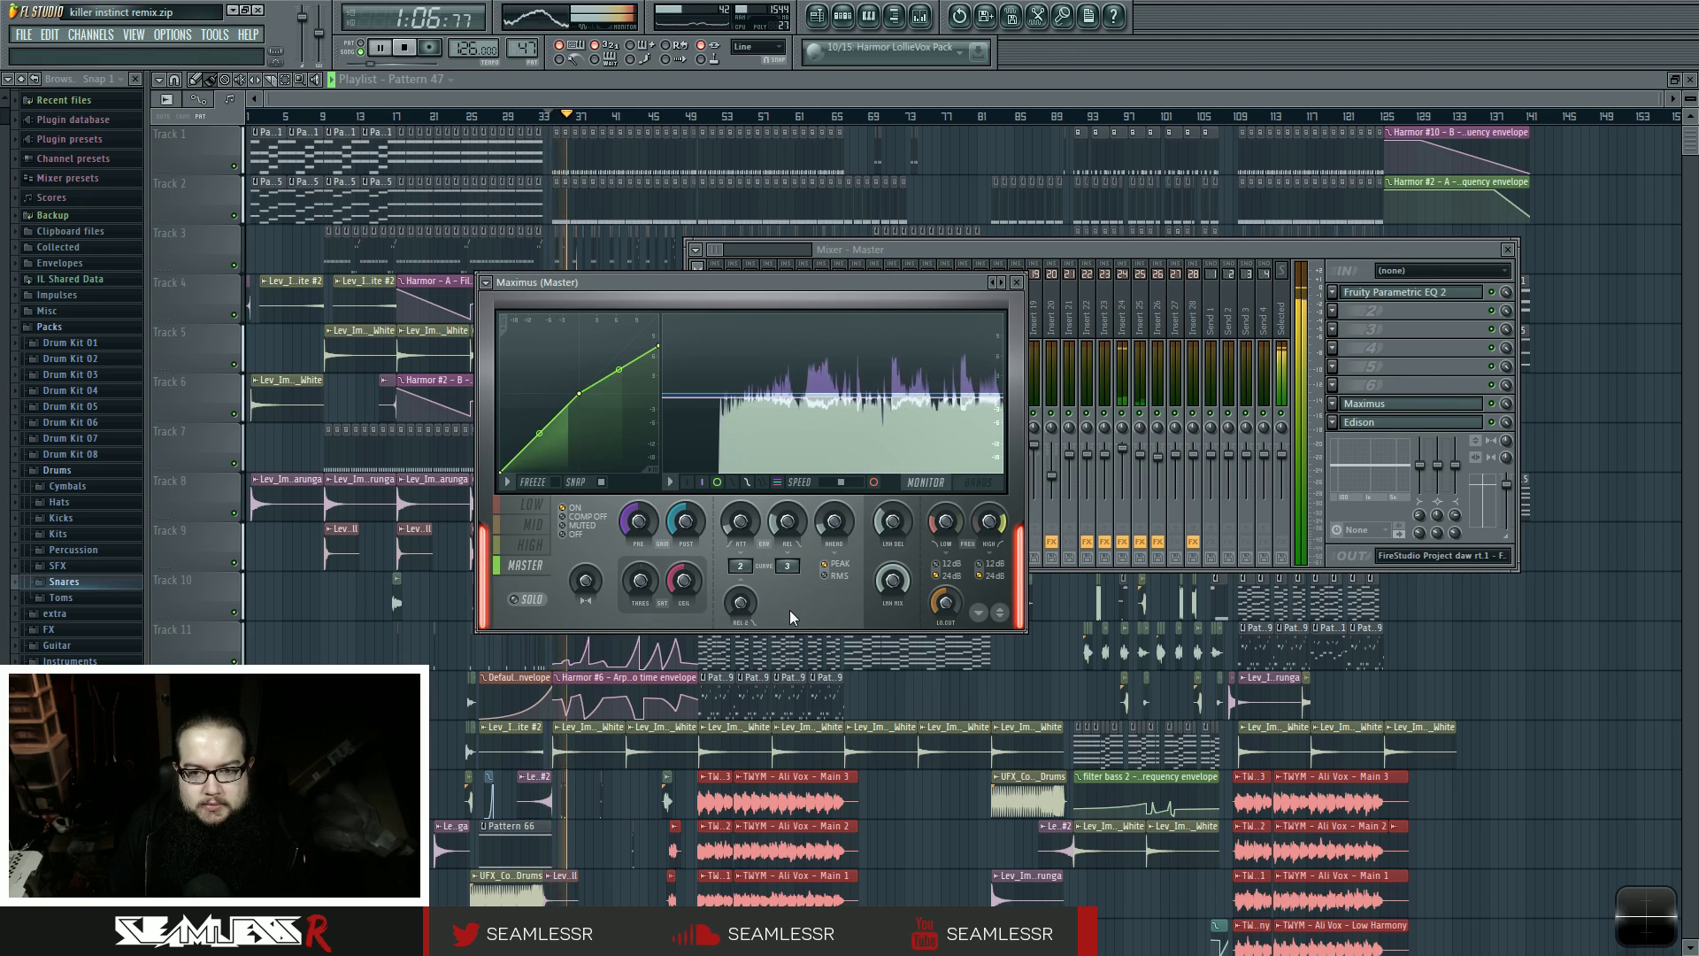
{"action": "key", "text": "space"}
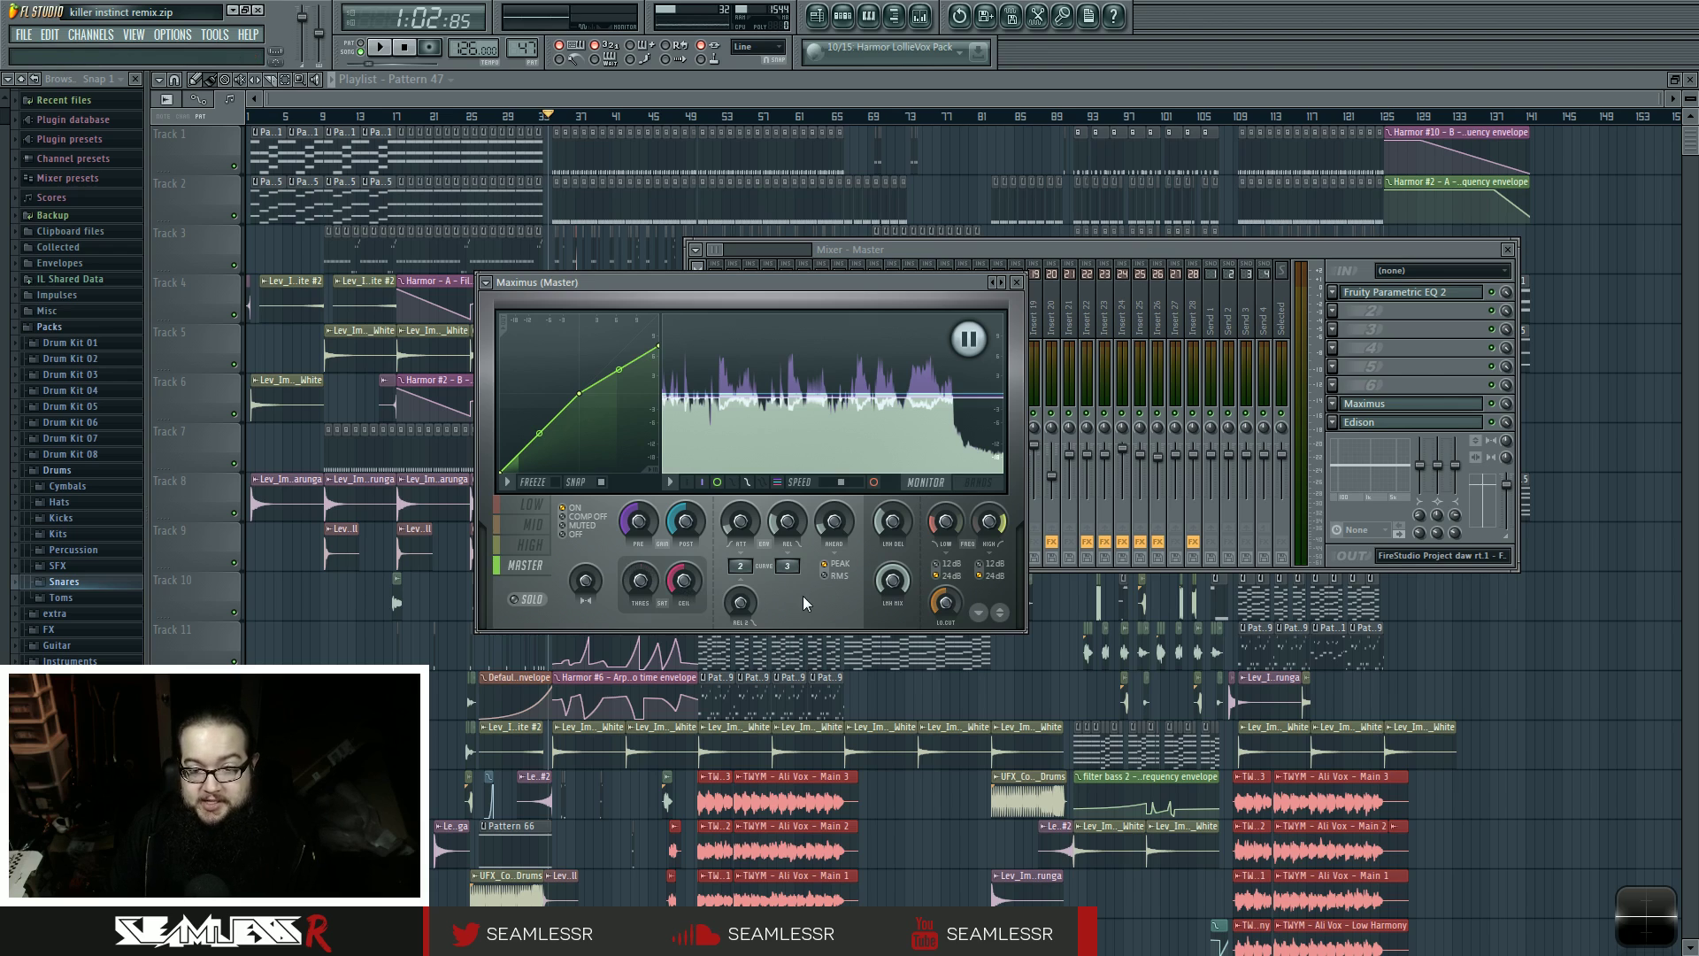
{"action": "key", "text": "space"}
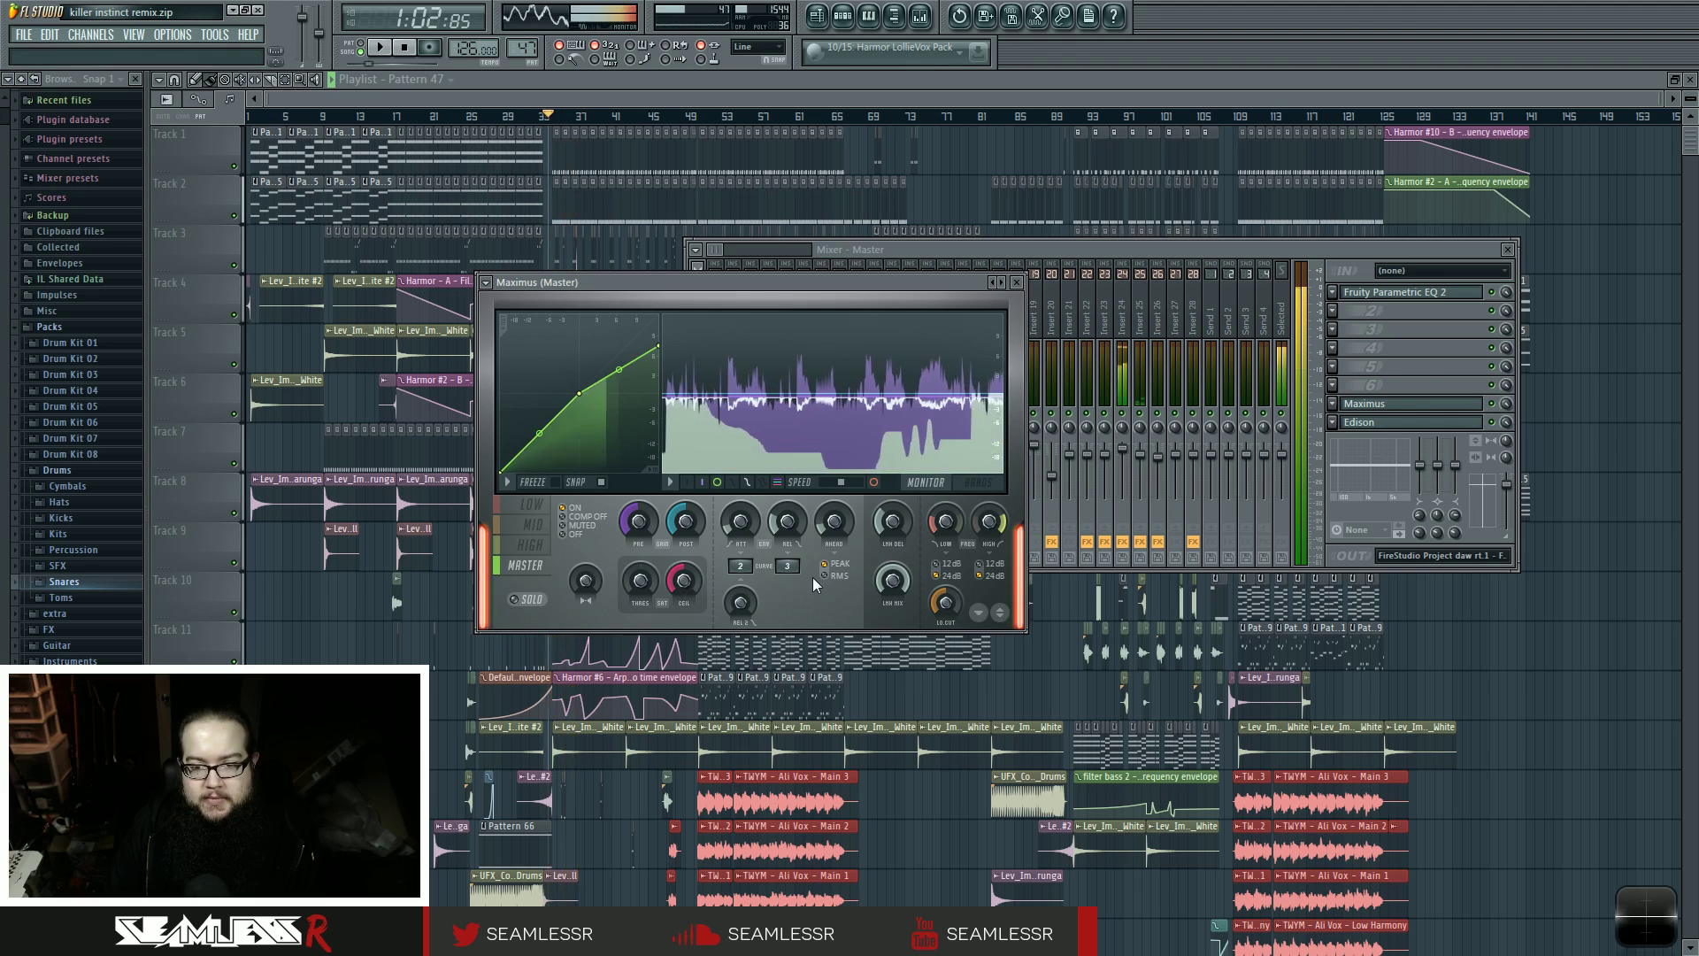
{"action": "key", "text": "space"}
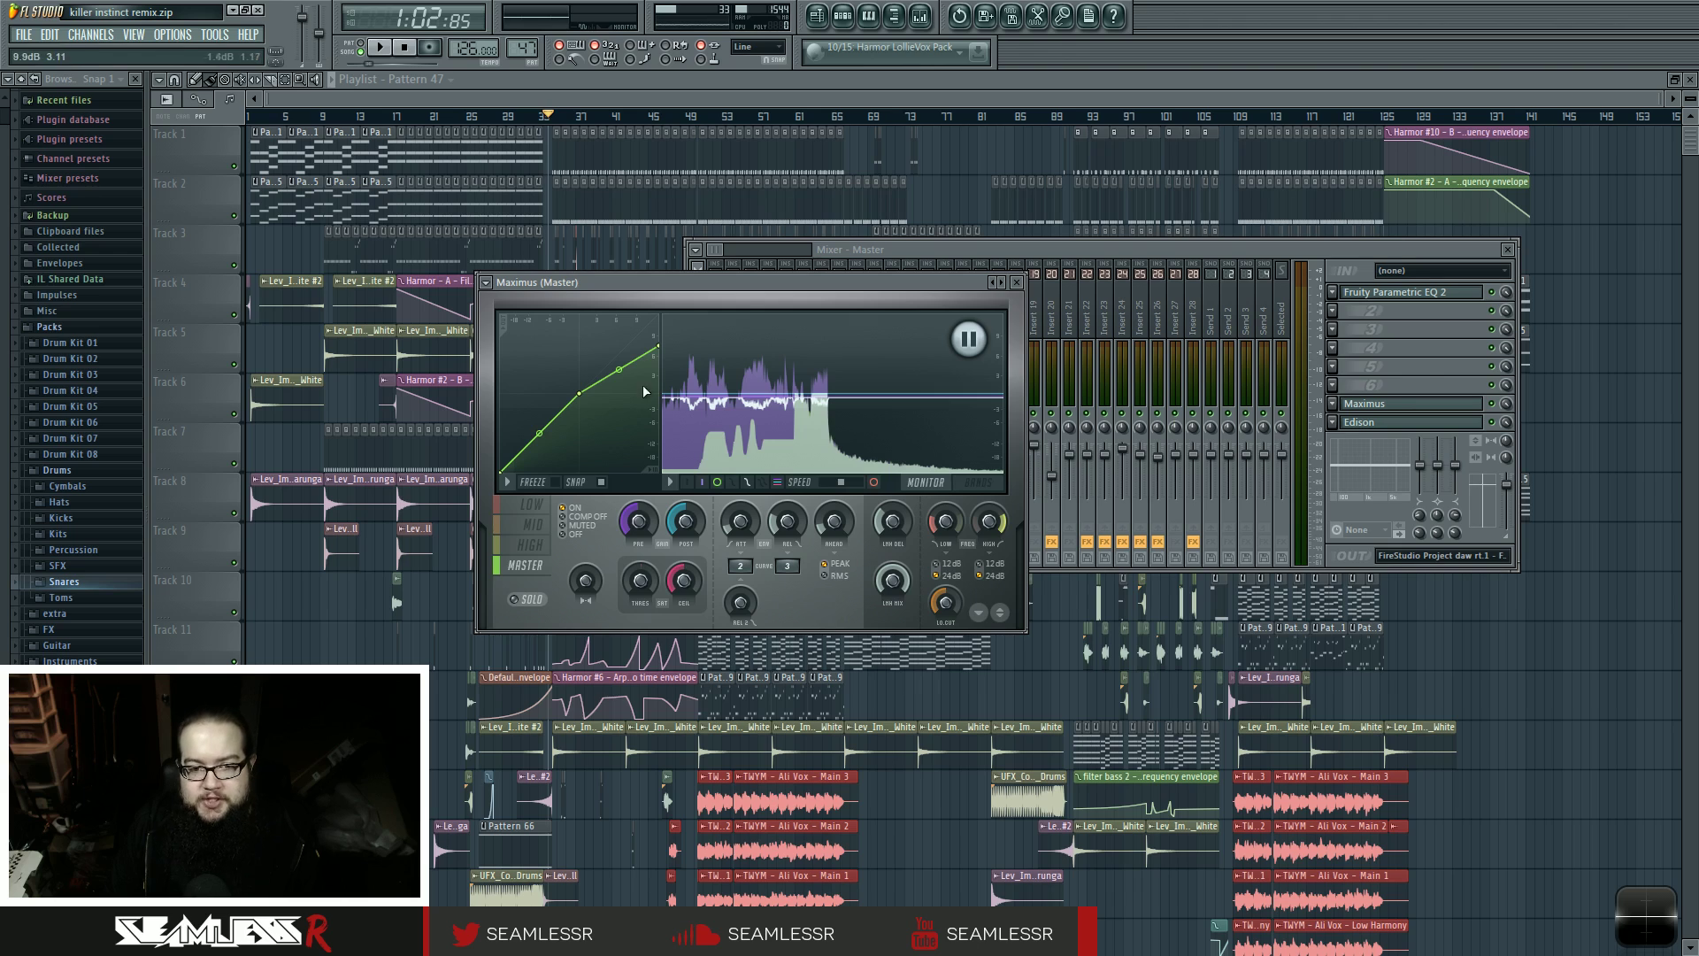
- Lower the end point of Maximus's Master band curve to make it flat beyond the middle point, and play from bar 33
{"action": "left_click_drag", "start_coordinate": [662, 353], "coordinate": [660, 350]}
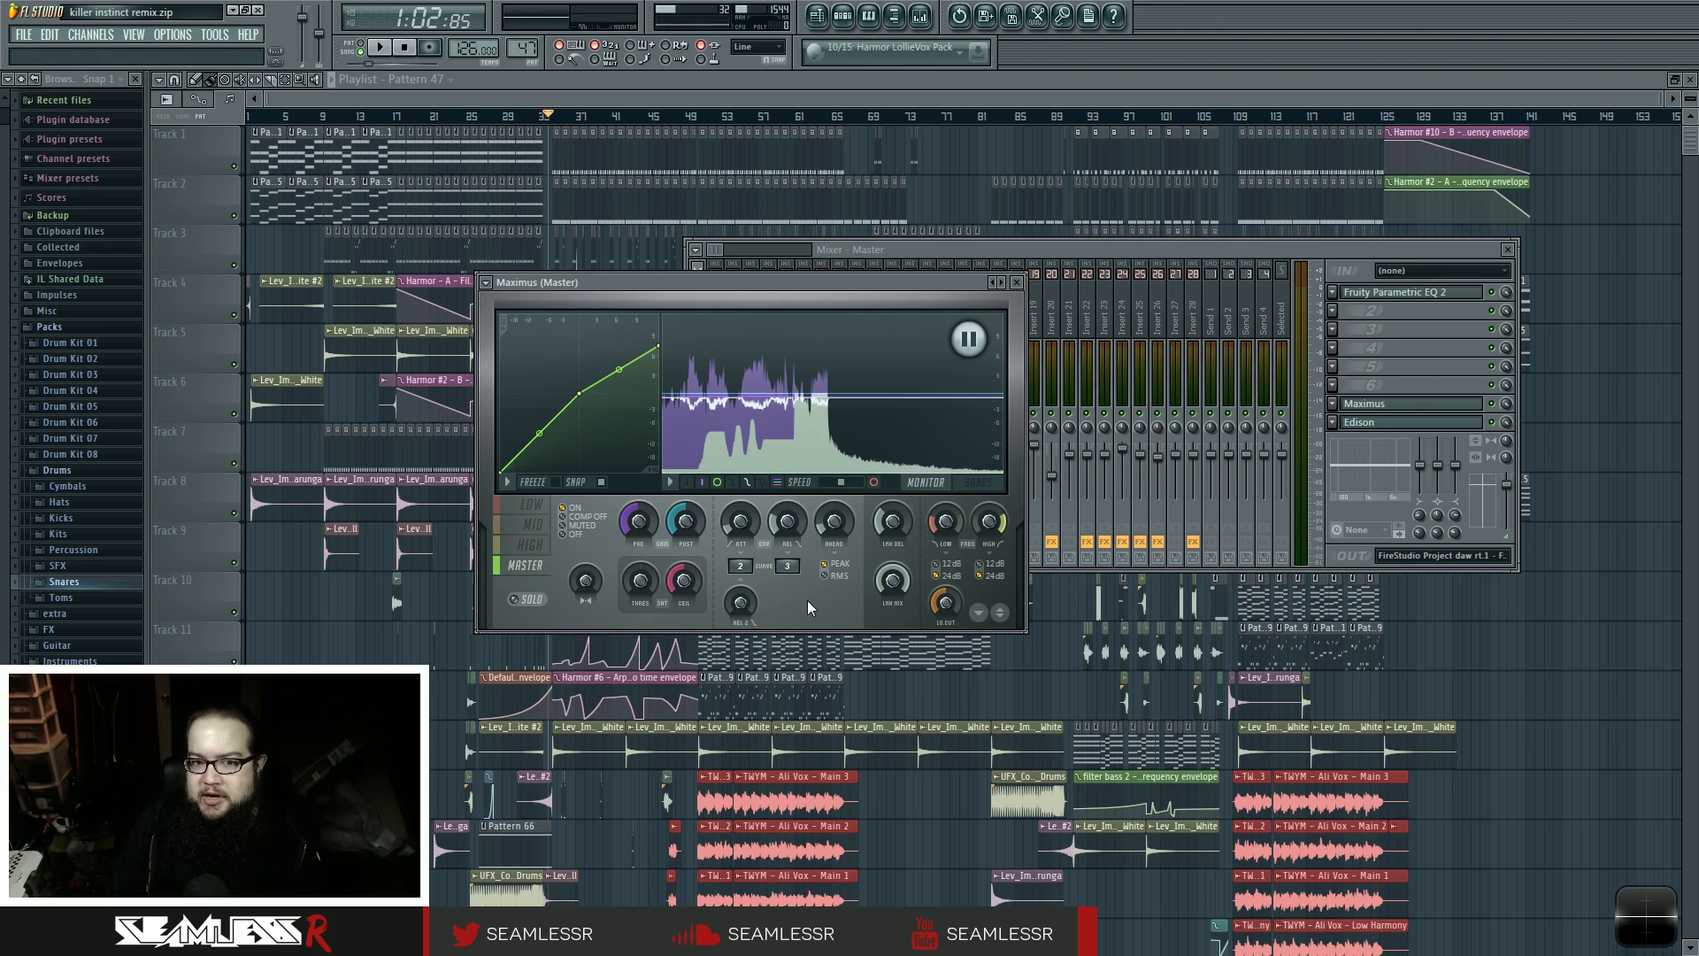
{"action": "left_click_drag", "start_coordinate": [658, 345], "coordinate": [658, 393]}
{"action": "key", "text": "space"}
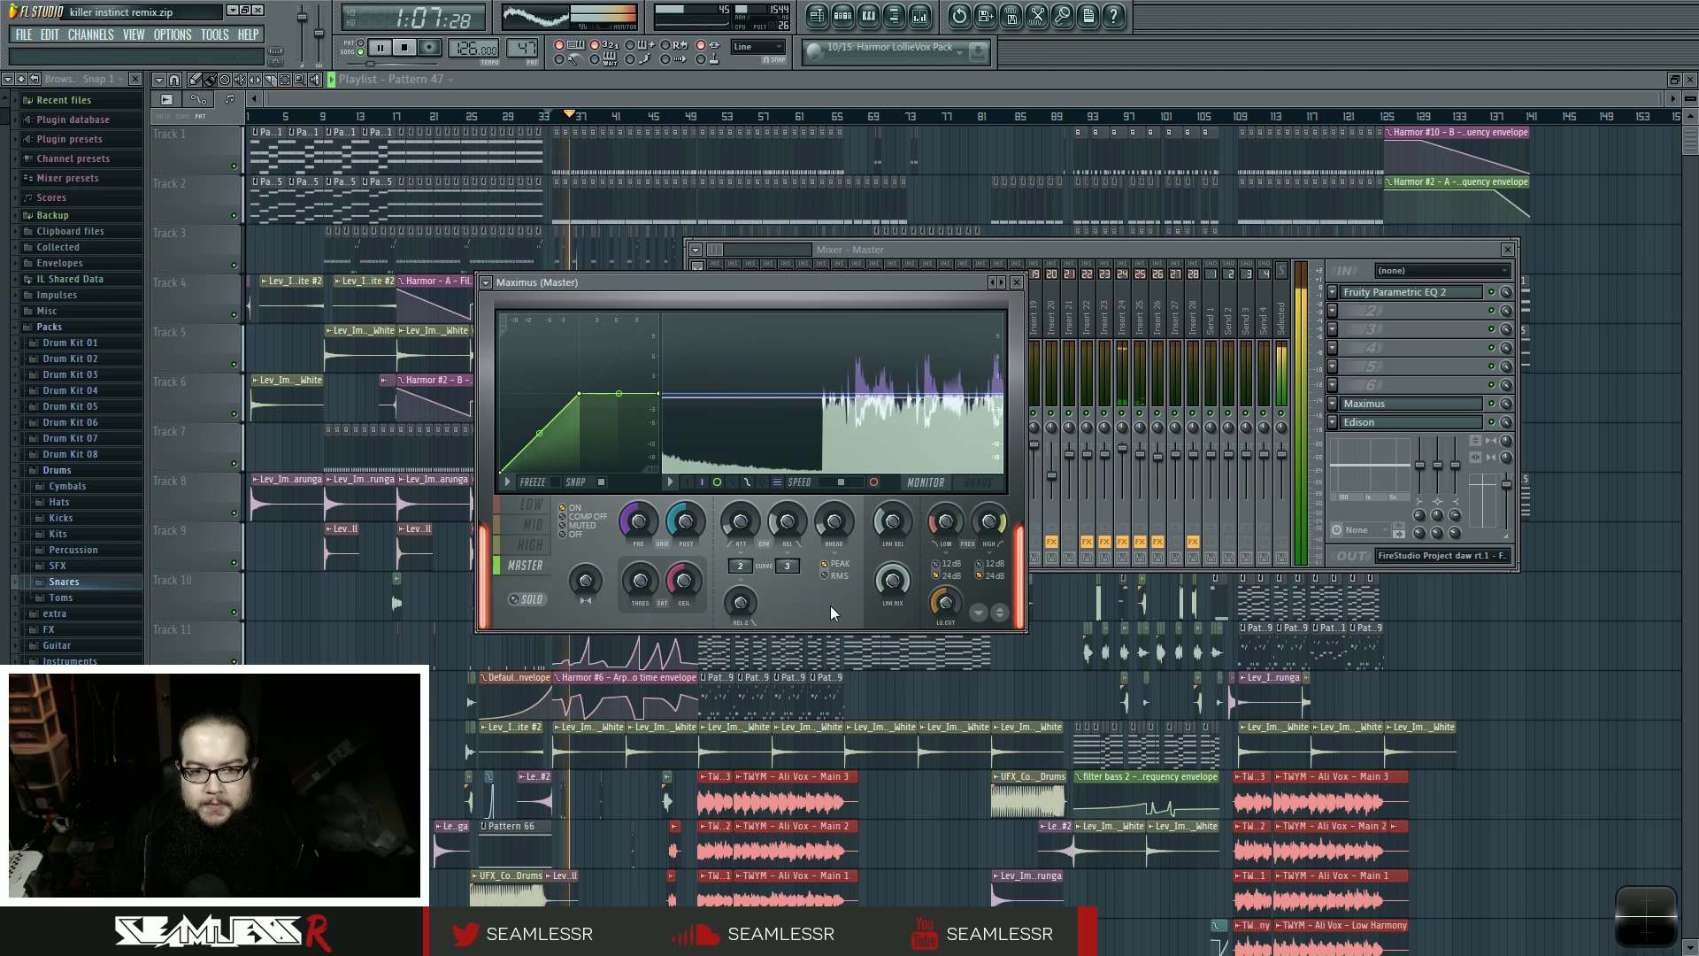
- Raise the end point of Maximus's Master band curve to a gentle upward slope beyond the middle point, and stop playback
{"action": "mouse_move", "coordinate": [657, 393]}
{"action": "left_mouse_down"}
{"action": "mouse_move", "coordinate": [657, 345]}
{"action": "mouse_move", "coordinate": [658, 392]}
{"action": "left_mouse_up"}
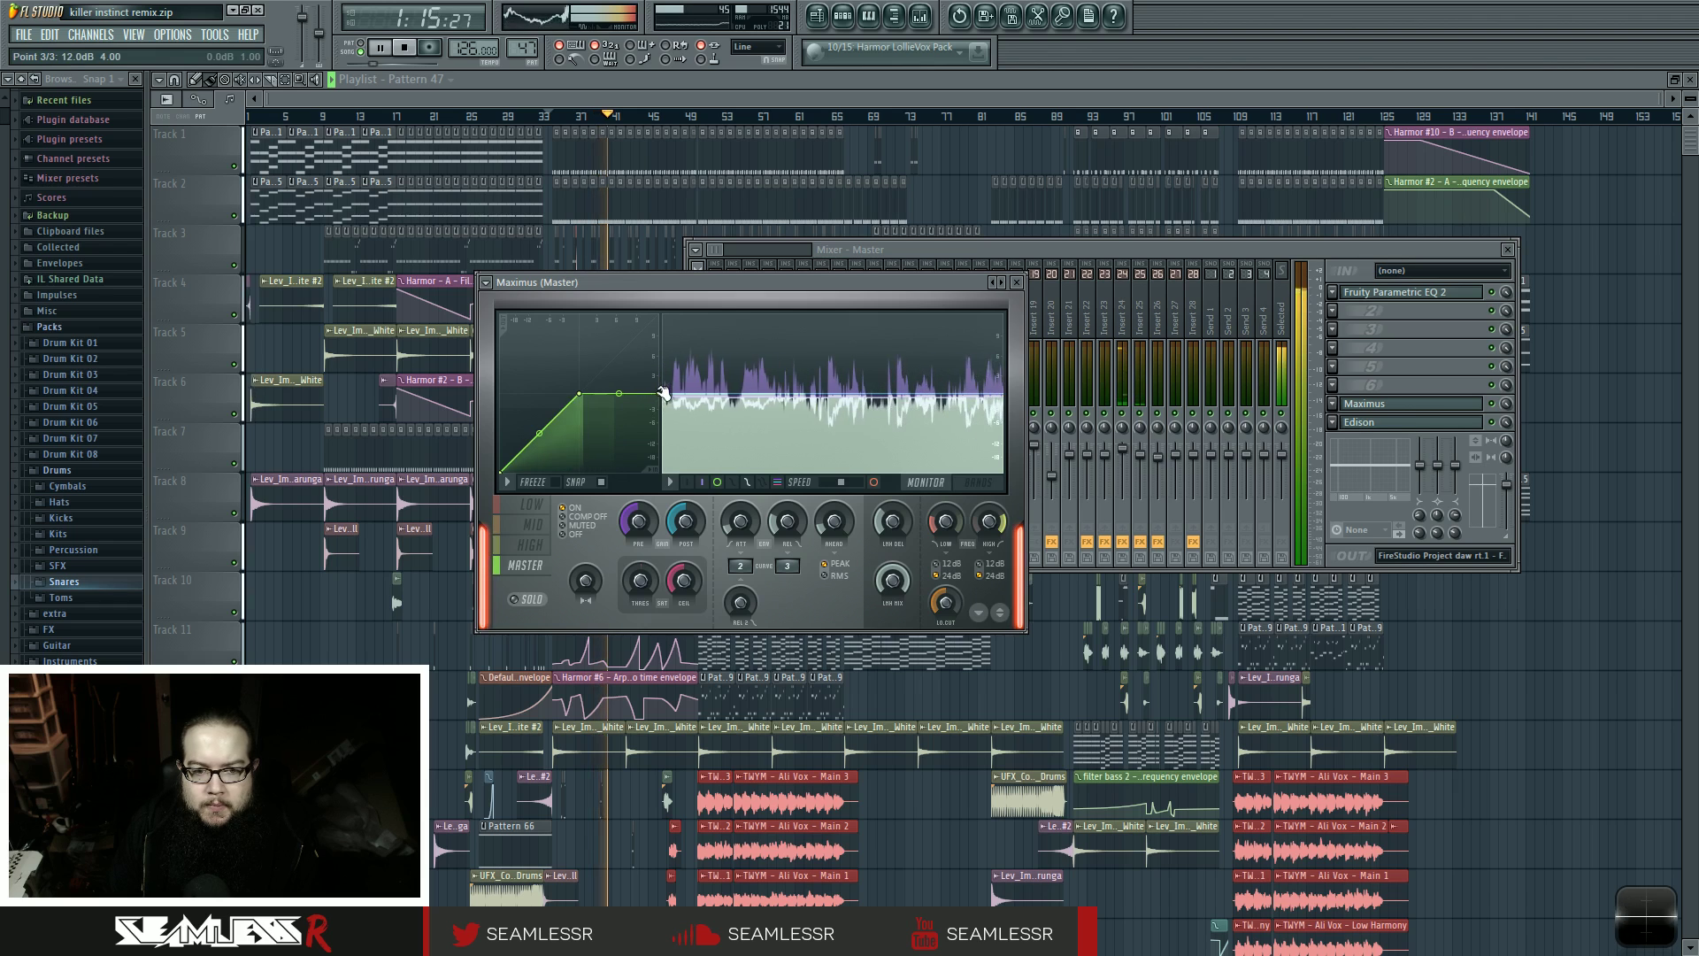
{"action": "left_click_drag", "start_coordinate": [657, 392], "coordinate": [659, 345]}
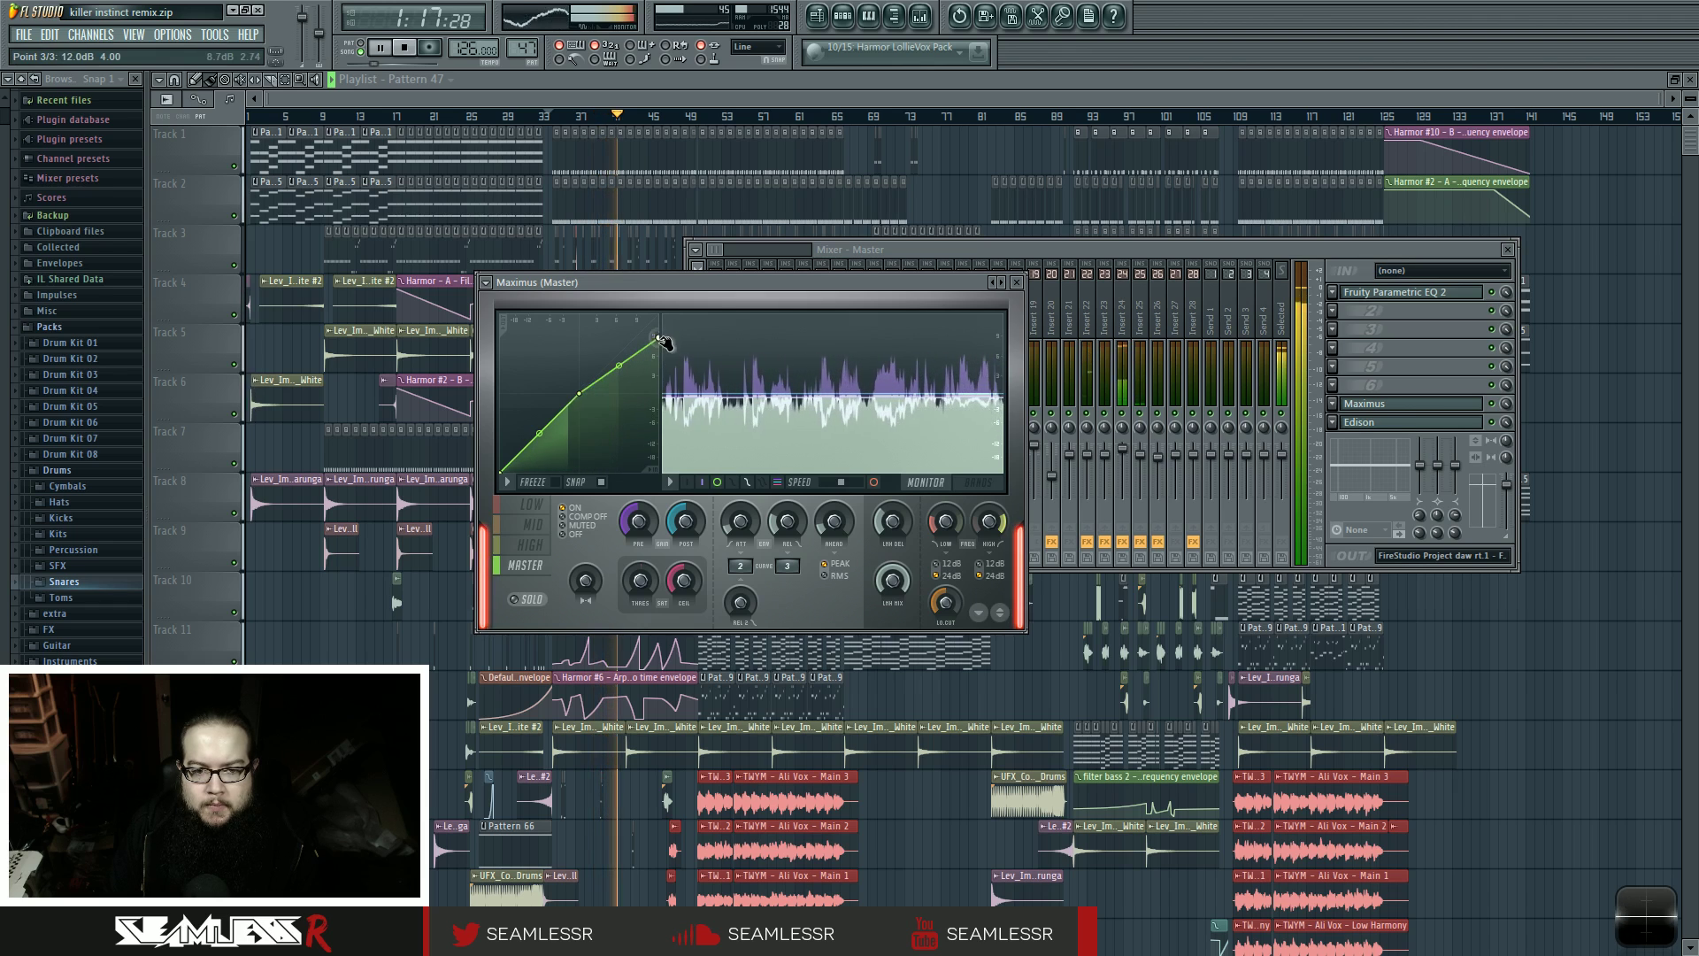
{"action": "key", "text": "space"}
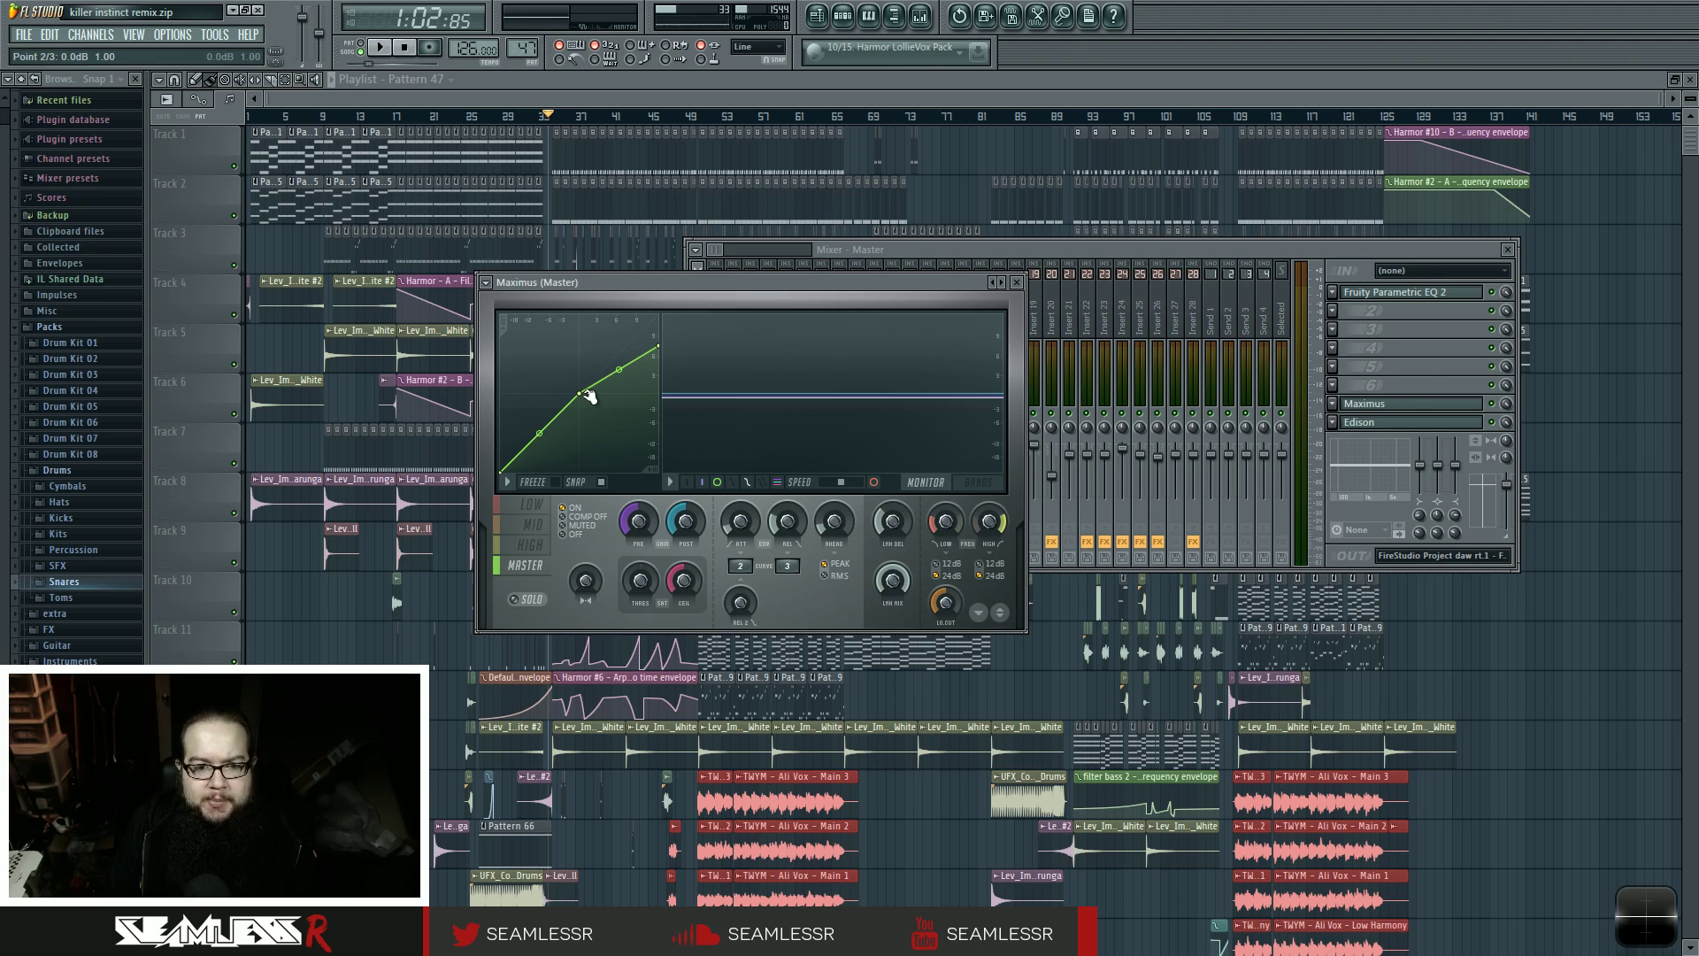
{"action": "mouse_move", "coordinate": [584, 393]}
{"action": "left_mouse_down"}
{"action": "mouse_move", "coordinate": [543, 425]}
{"action": "mouse_move", "coordinate": [579, 393]}
{"action": "left_mouse_up"}
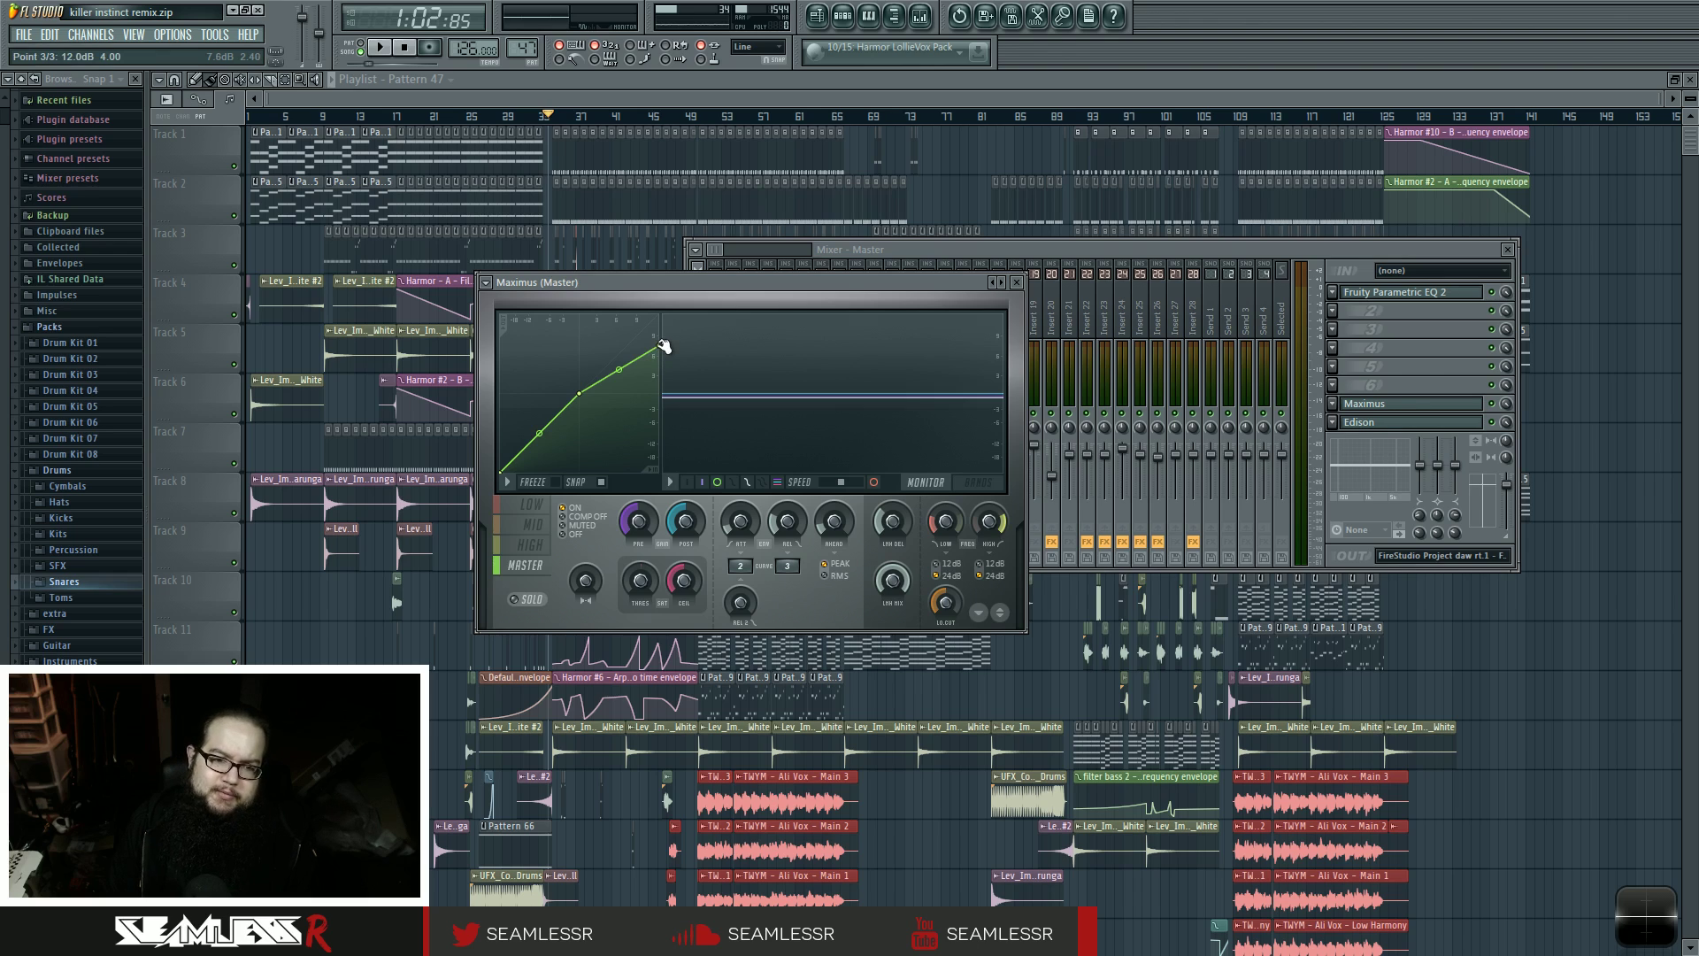
{"action": "left_click_drag", "start_coordinate": [663, 346], "coordinate": [662, 349]}
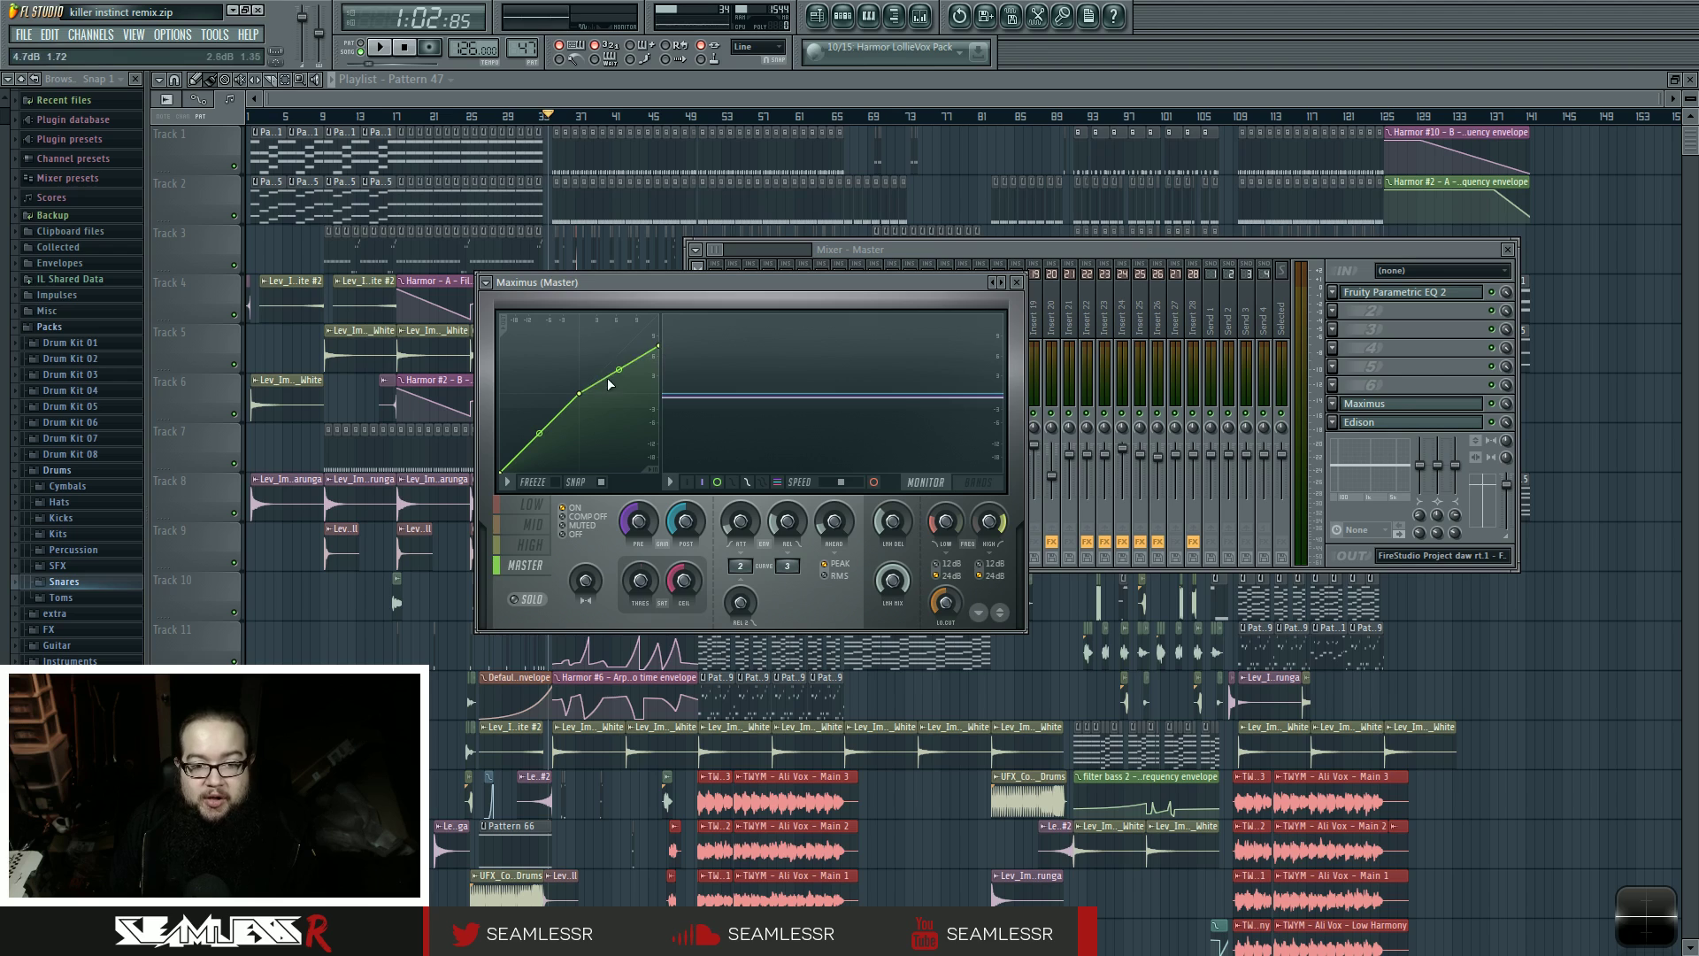
{"action": "left_click_drag", "start_coordinate": [619, 368], "coordinate": [665, 354]}
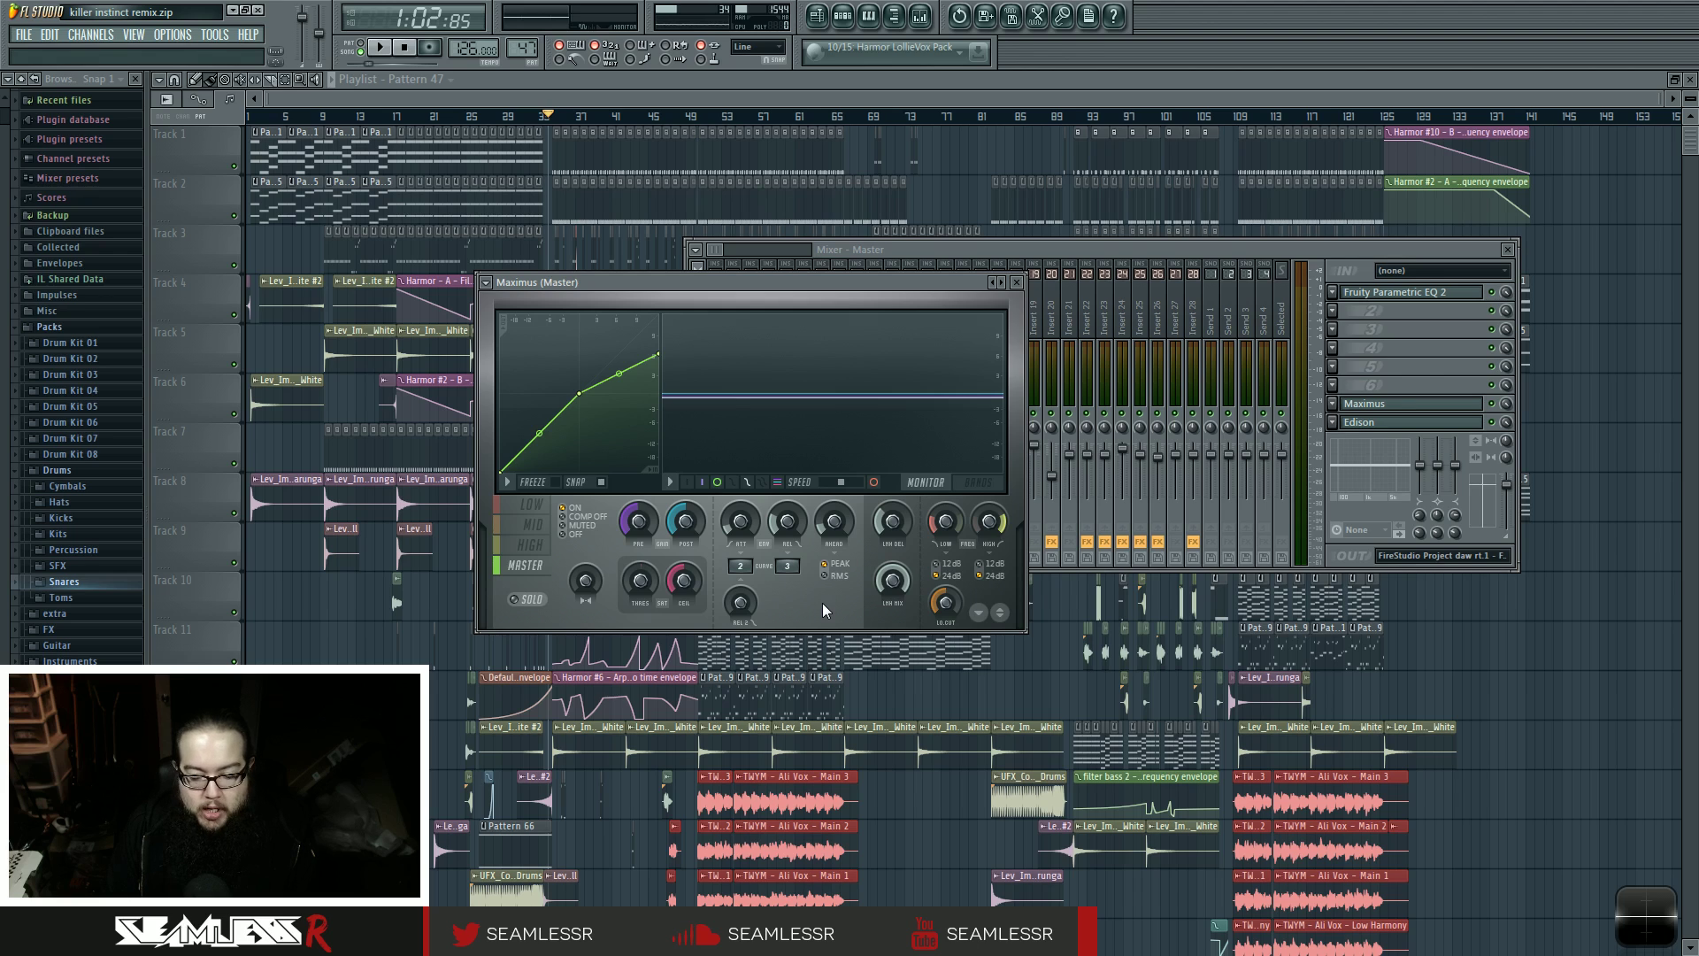
- Close Maximus and the mixer to uncover the playlist
{"action": "left_click", "coordinate": [1016, 281]}
{"action": "left_click_drag", "start_coordinate": [1138, 256], "coordinate": [1159, 292]}
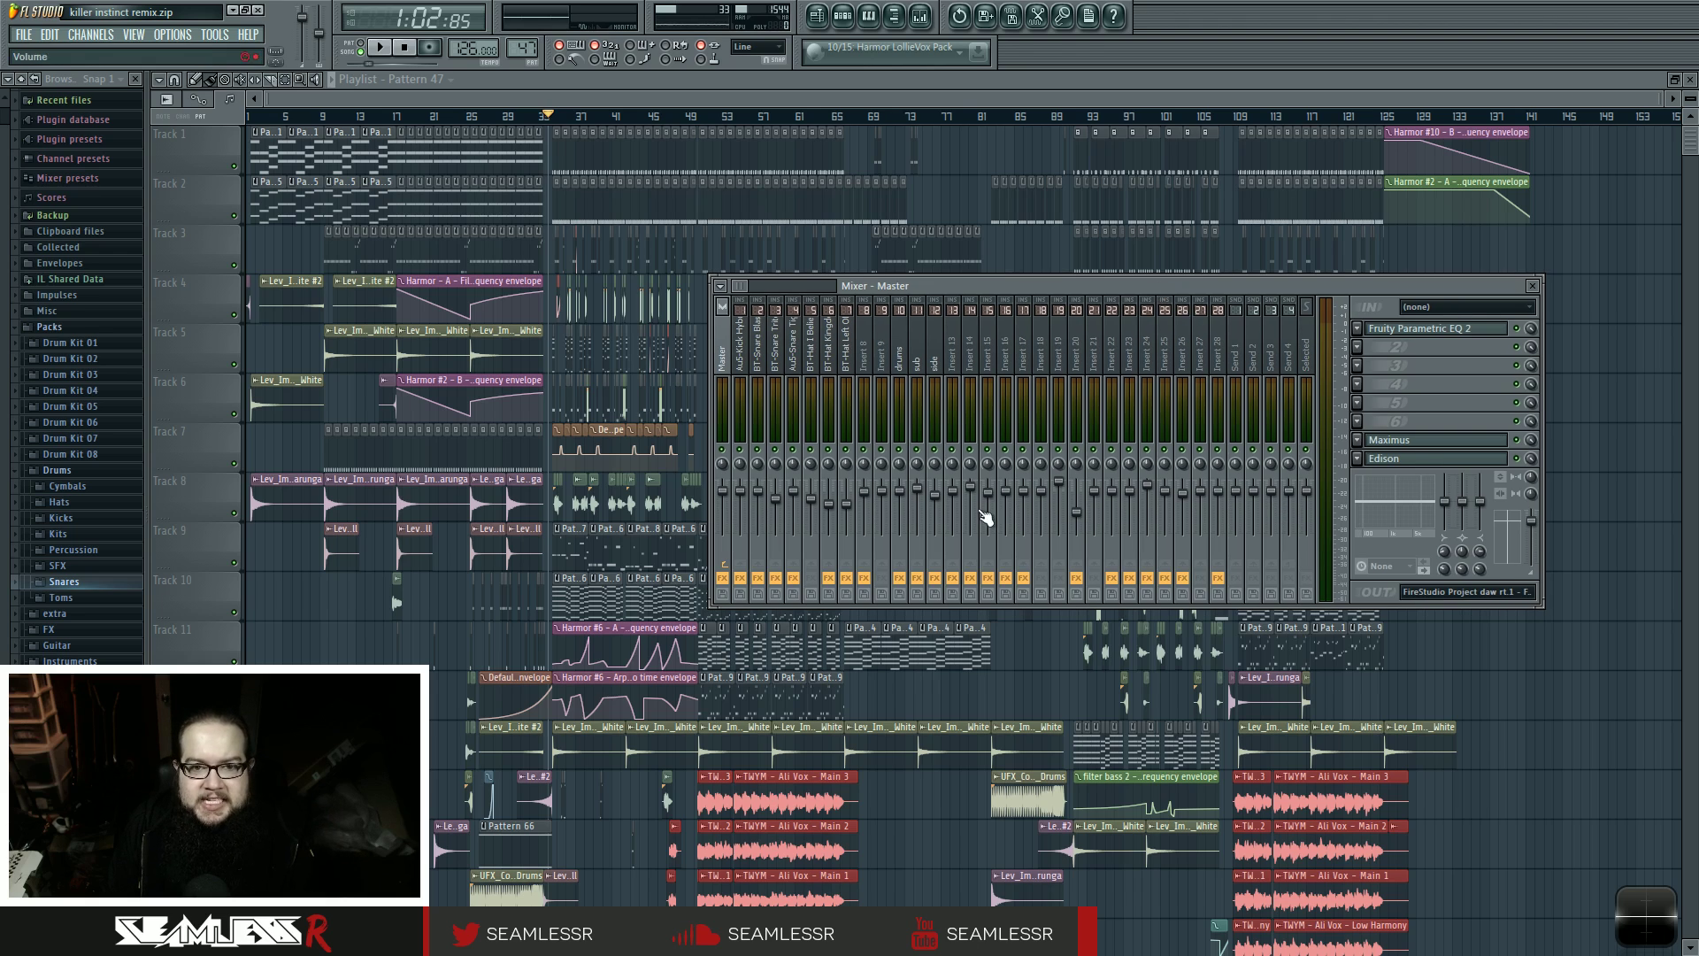
{"action": "mouse_move", "coordinate": [1219, 291]}
{"action": "left_mouse_down"}
{"action": "mouse_move", "coordinate": [1229, 278]}
{"action": "mouse_move", "coordinate": [1217, 295]}
{"action": "left_mouse_up"}
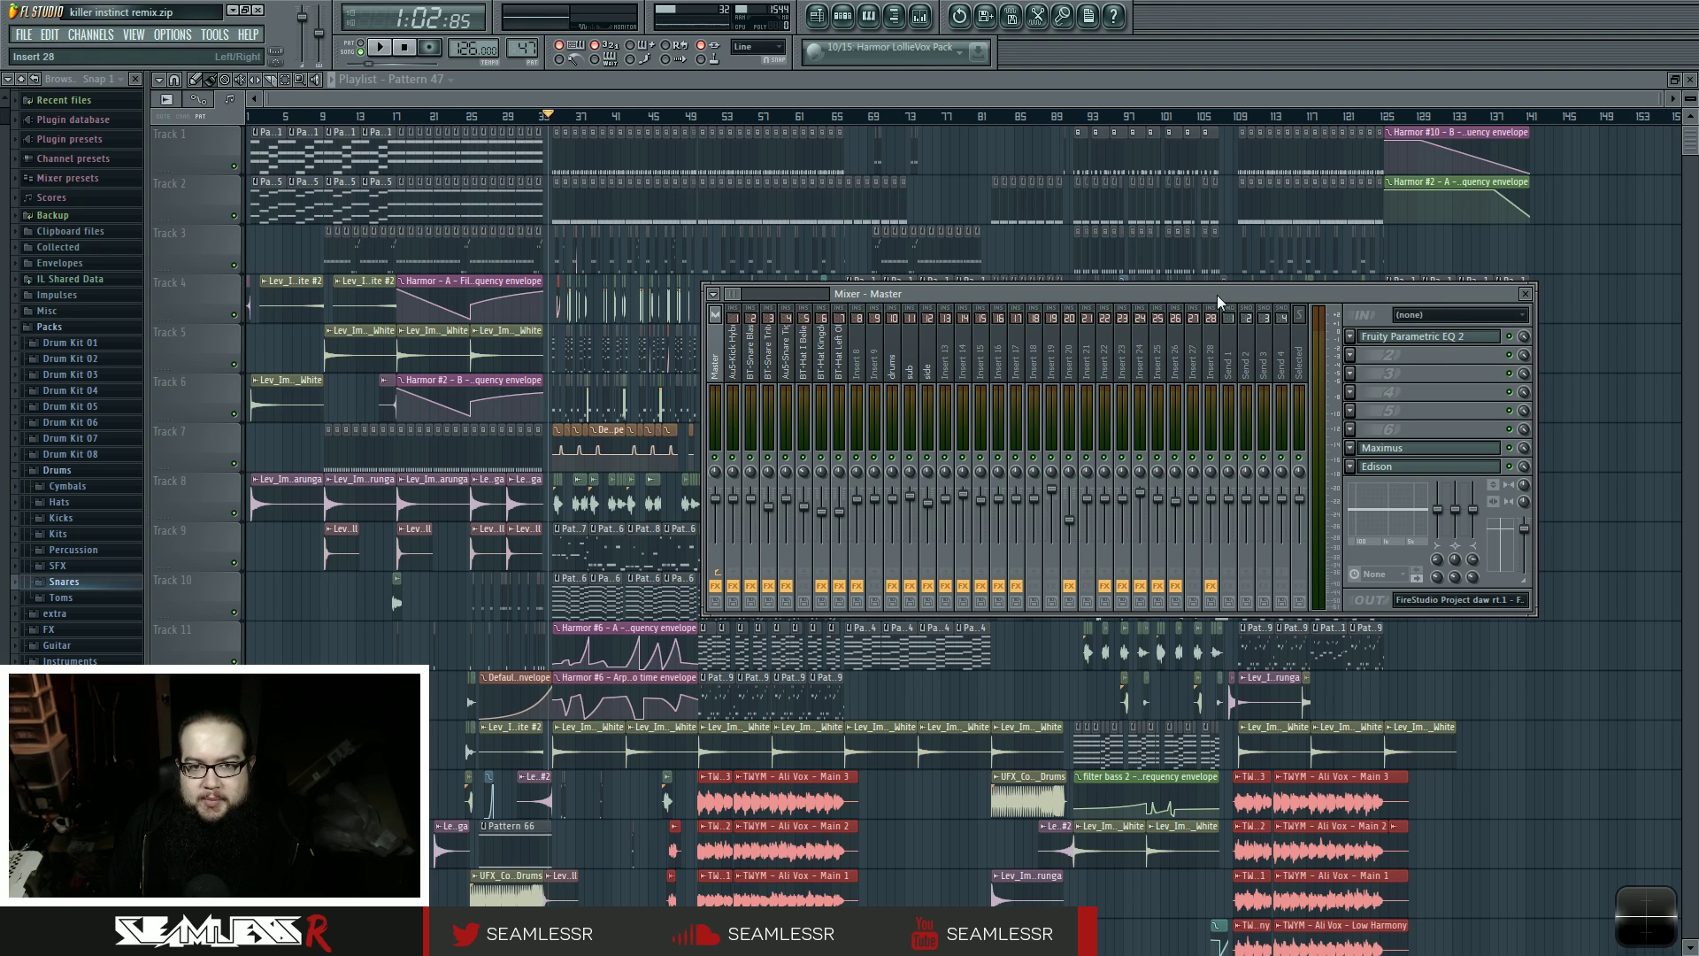
{"action": "left_click", "coordinate": [1525, 294]}
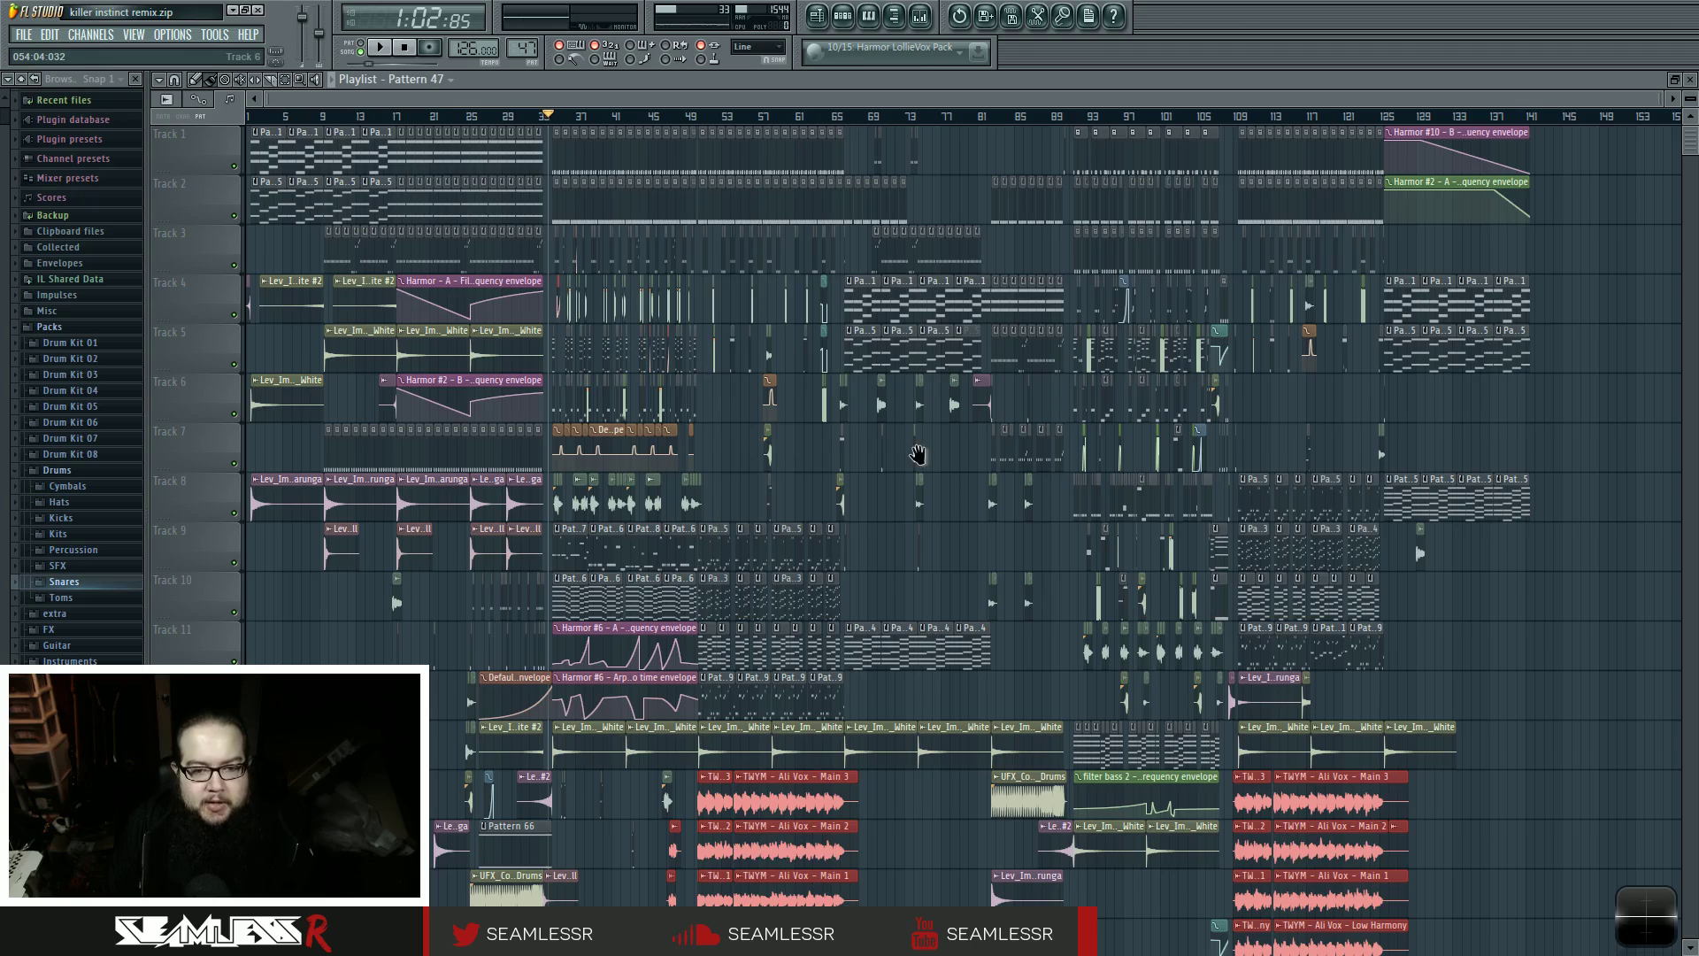
- Check the project's start date and total working time in the project info, and close the settings
{"action": "scroll", "coordinate": [566, 451], "scroll_direction": "up", "scroll_amount": 4}
{"action": "scroll", "coordinate": [475, 622], "scroll_direction": "down", "scroll_amount": 6}
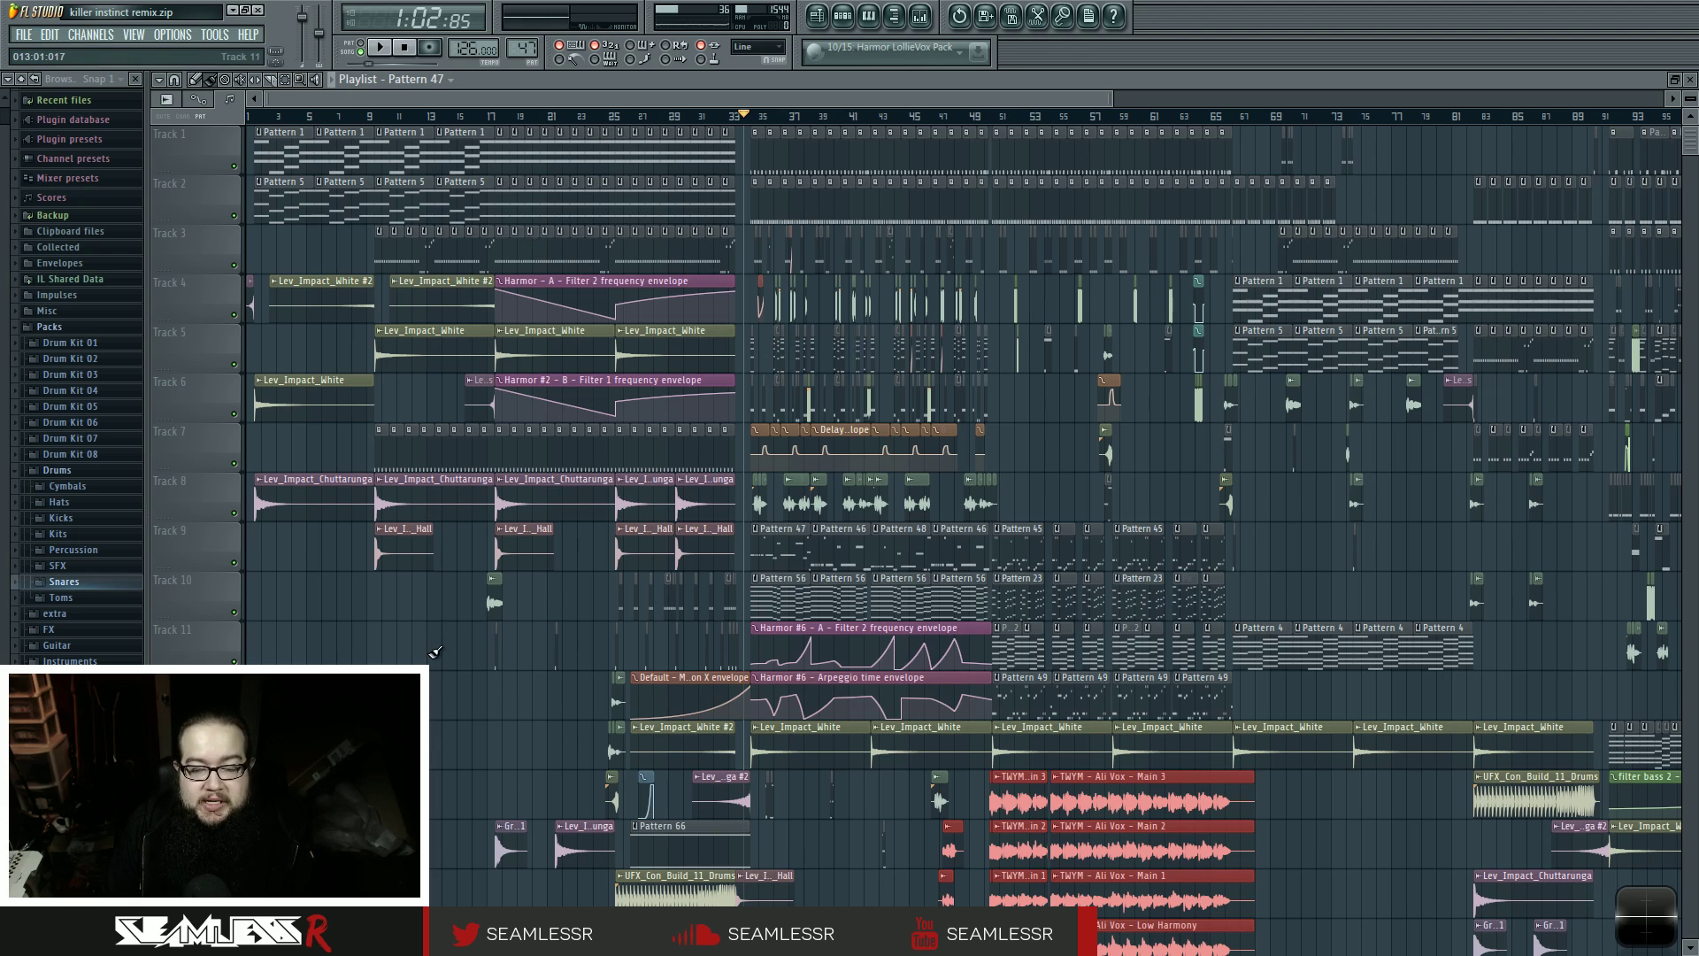
{"action": "scroll", "coordinate": [447, 650], "scroll_direction": "down", "scroll_amount": 4}
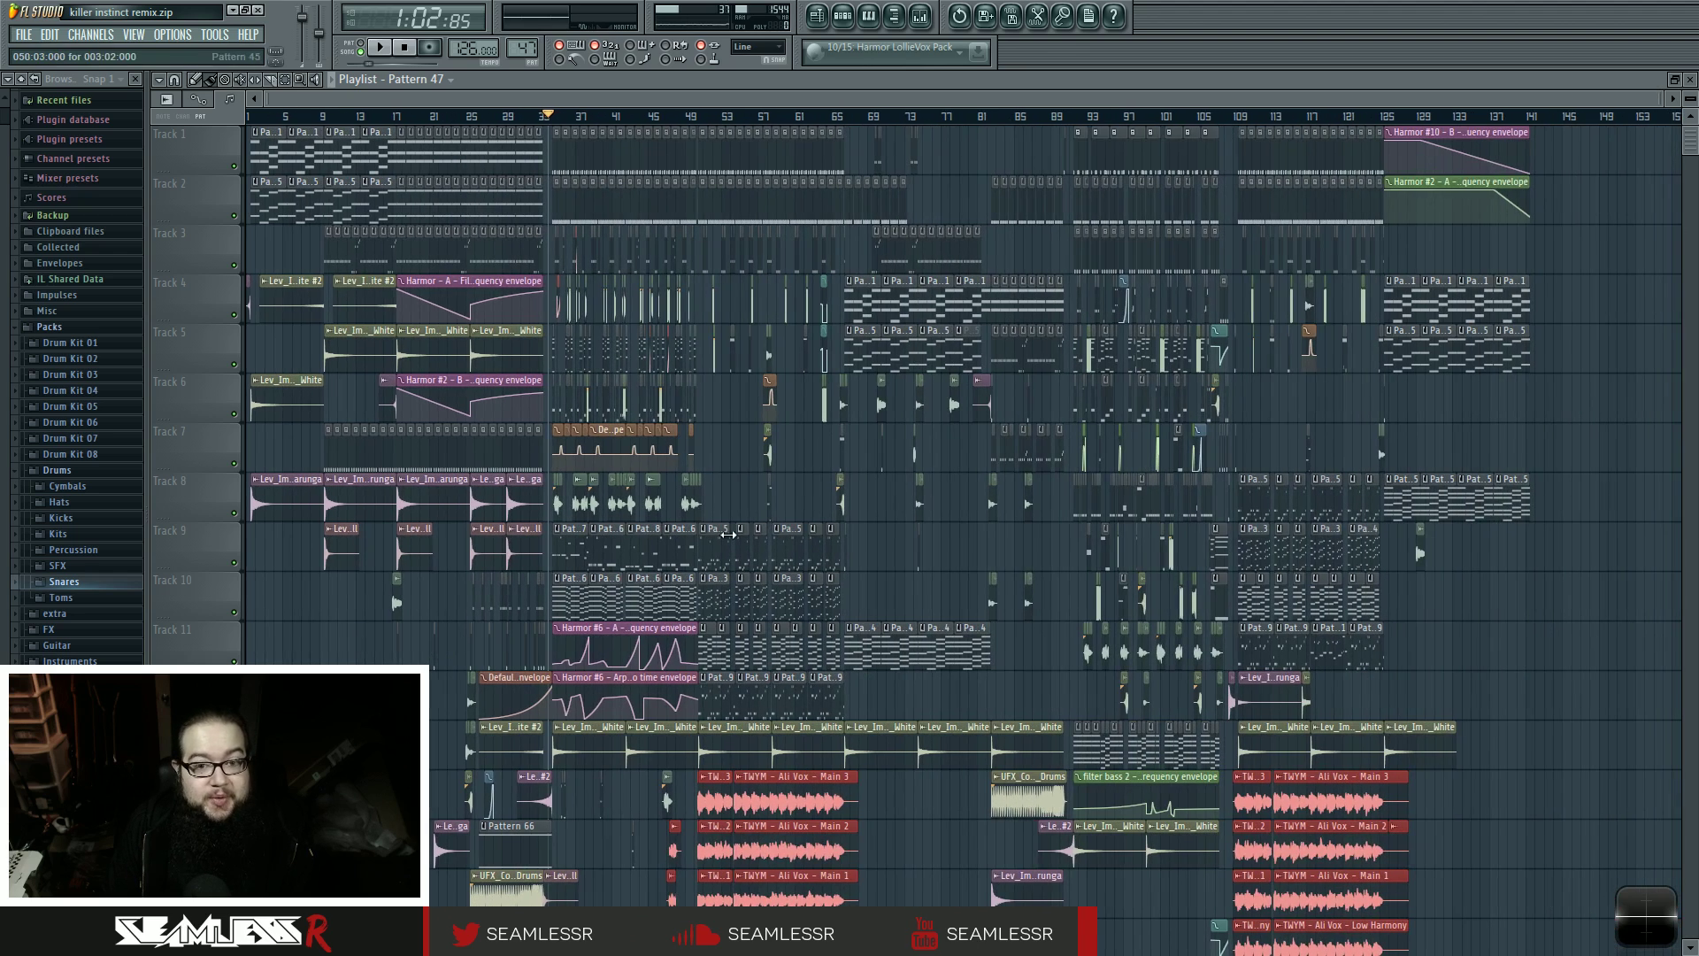
{"action": "left_click", "coordinate": [1088, 15]}
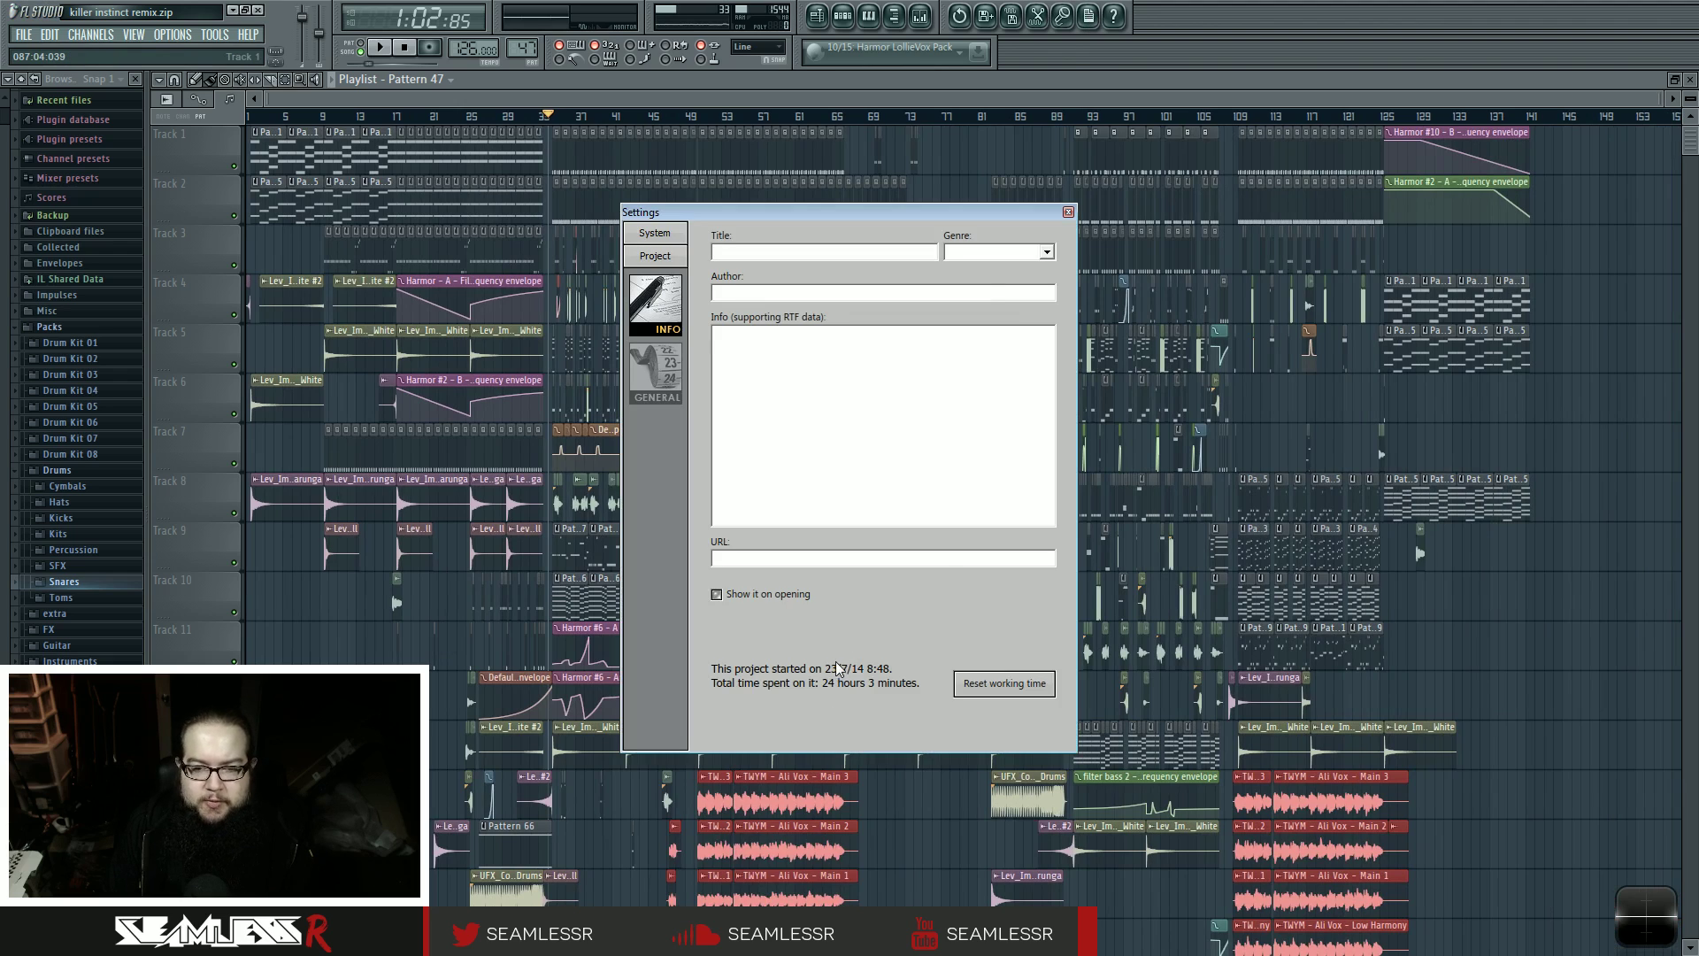
{"action": "left_click", "coordinate": [1068, 211]}
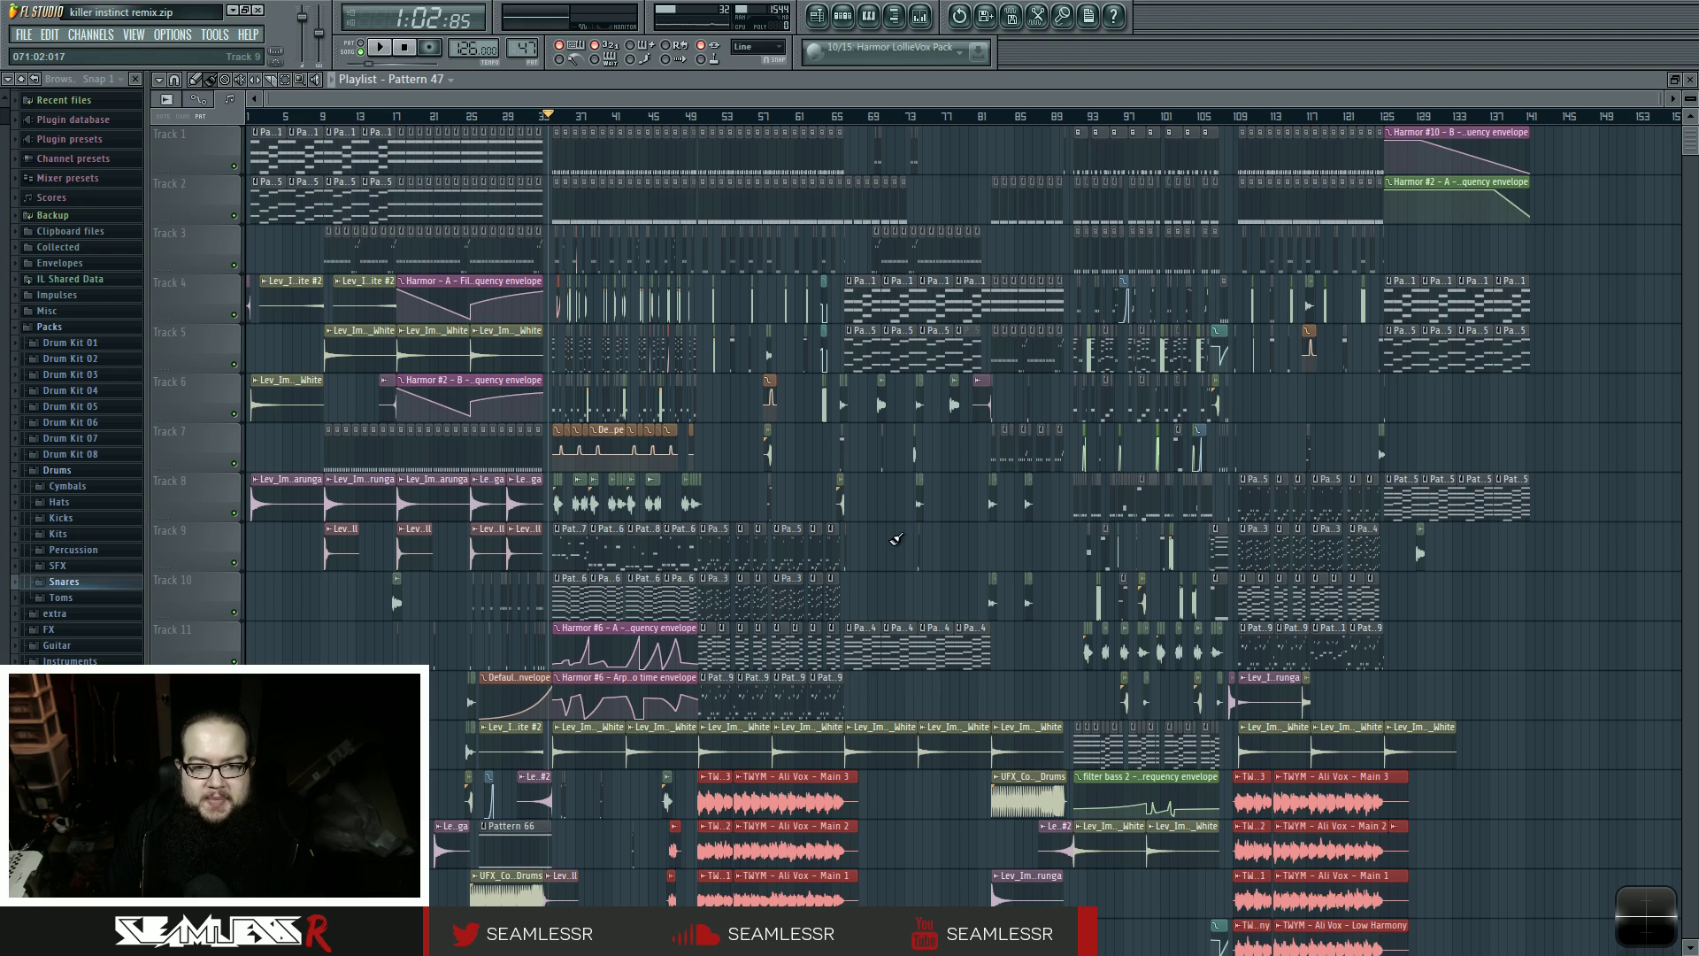
- Examine the playlist arrangement from the intro through the section after bar 33, and return the song position to the start
{"action": "scroll", "coordinate": [896, 538], "scroll_direction": "up", "scroll_amount": 5}
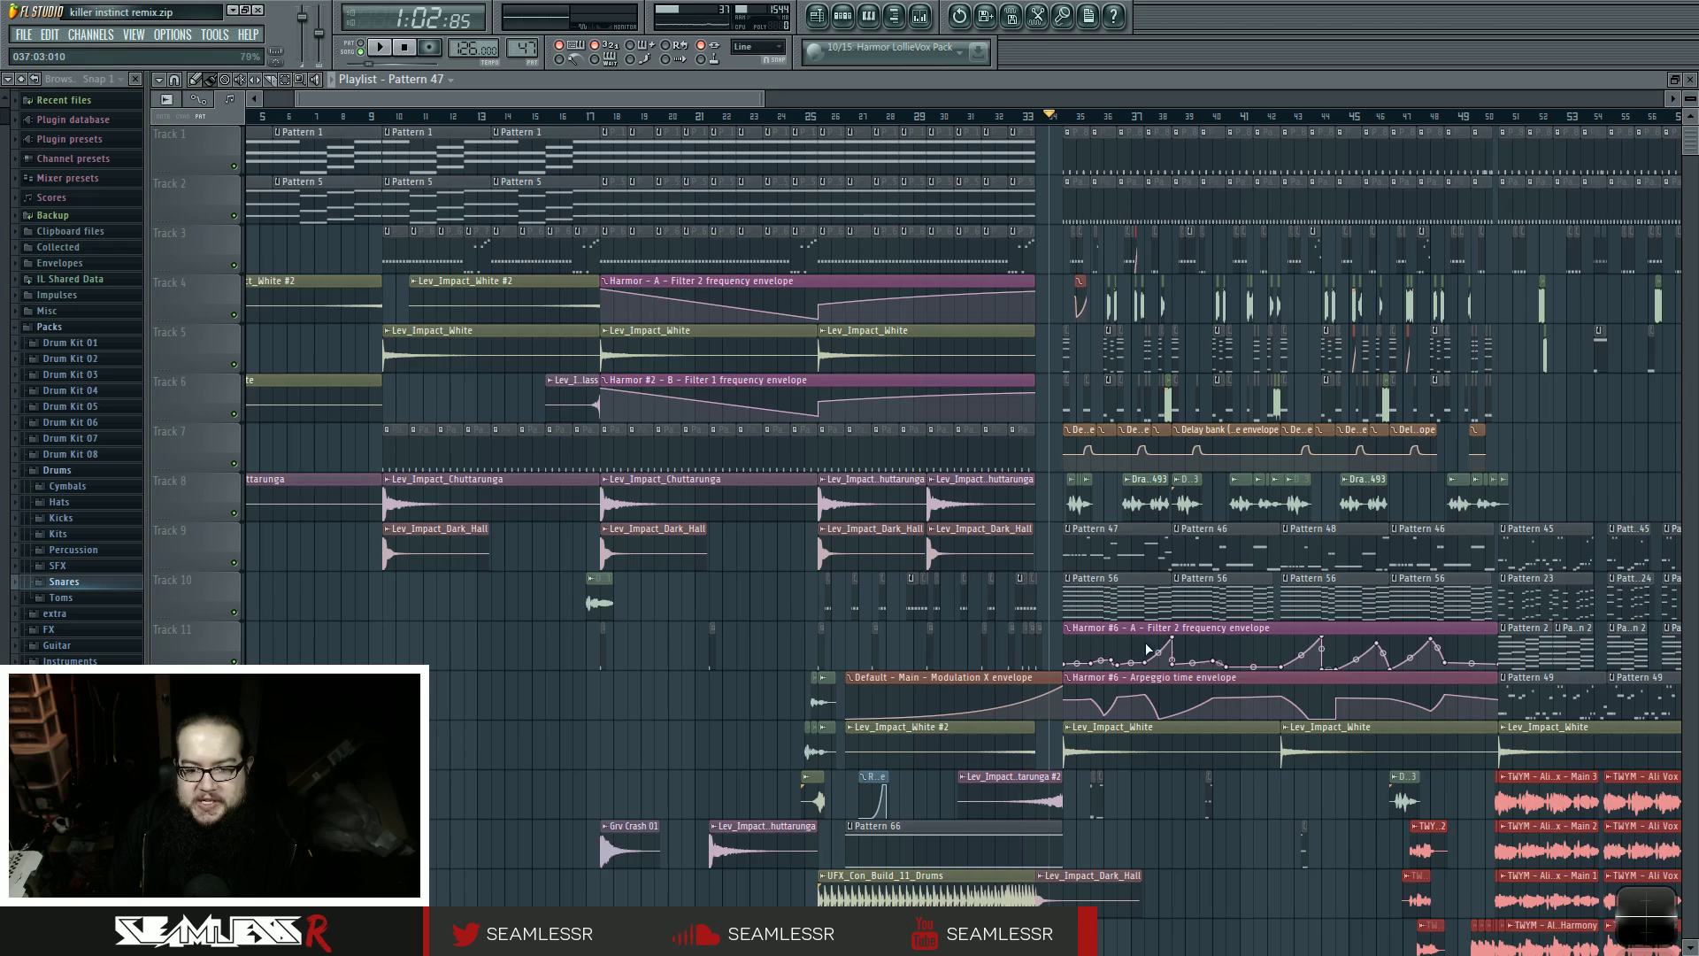
{"action": "scroll", "coordinate": [597, 827], "scroll_direction": "down", "scroll_amount": 3}
{"action": "scroll", "coordinate": [643, 637], "scroll_direction": "left", "scroll_amount": 3}
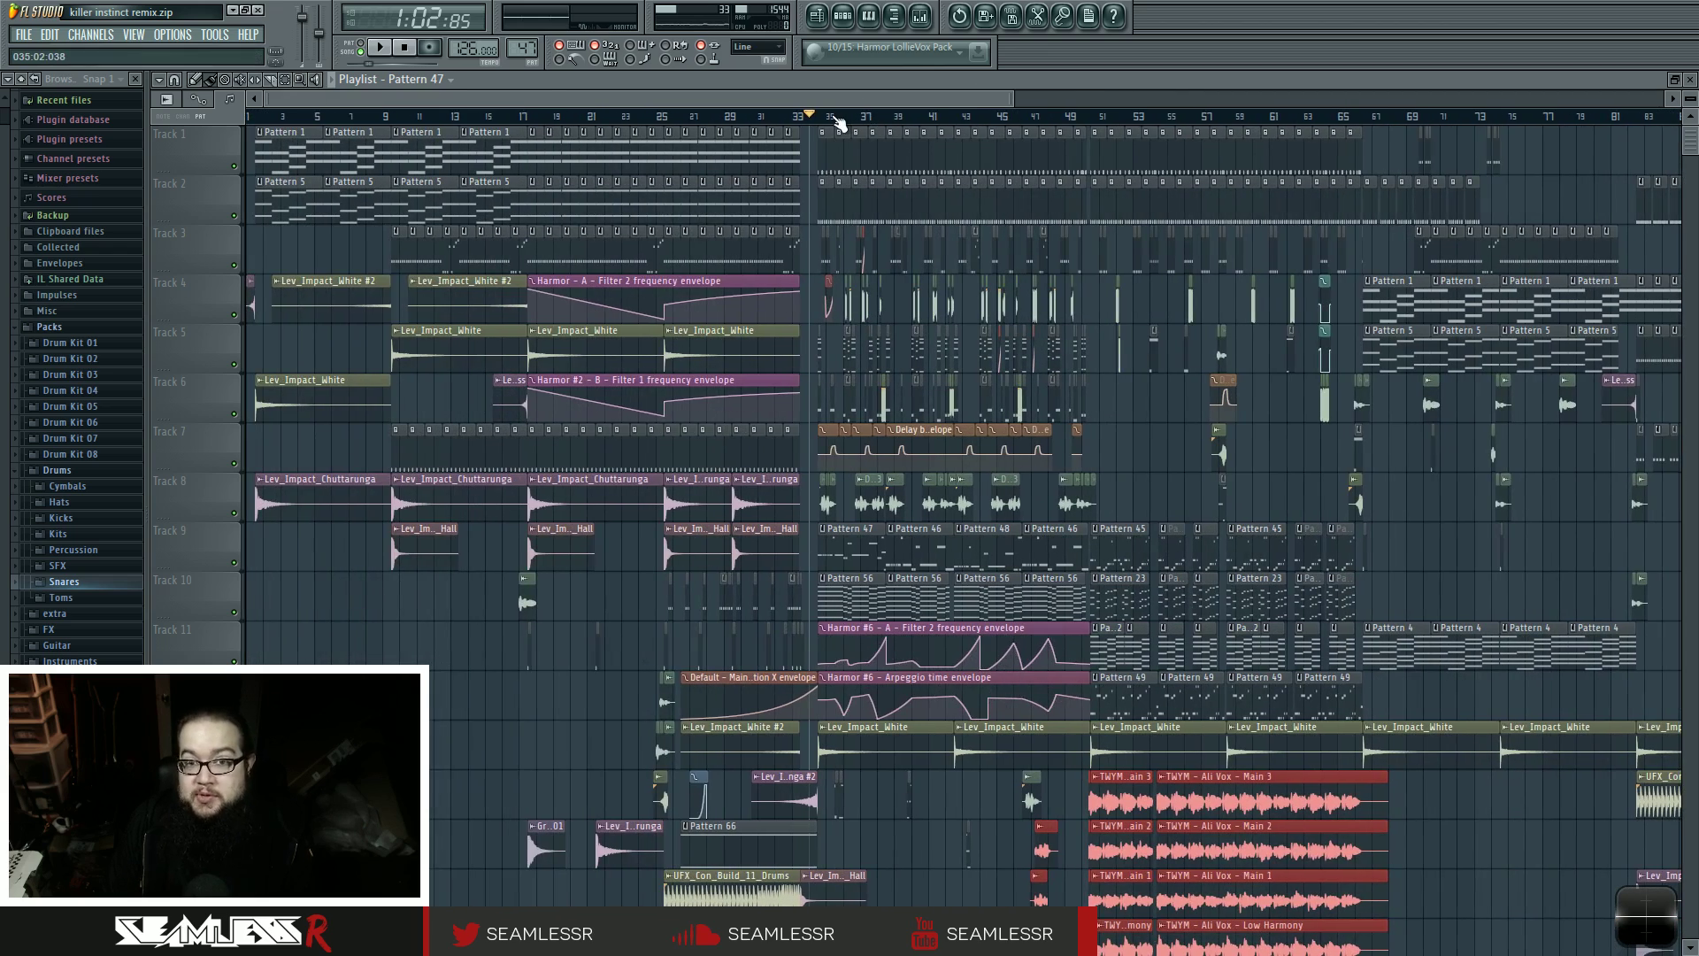
{"action": "scroll", "coordinate": [842, 120], "scroll_direction": "up", "scroll_amount": 4}
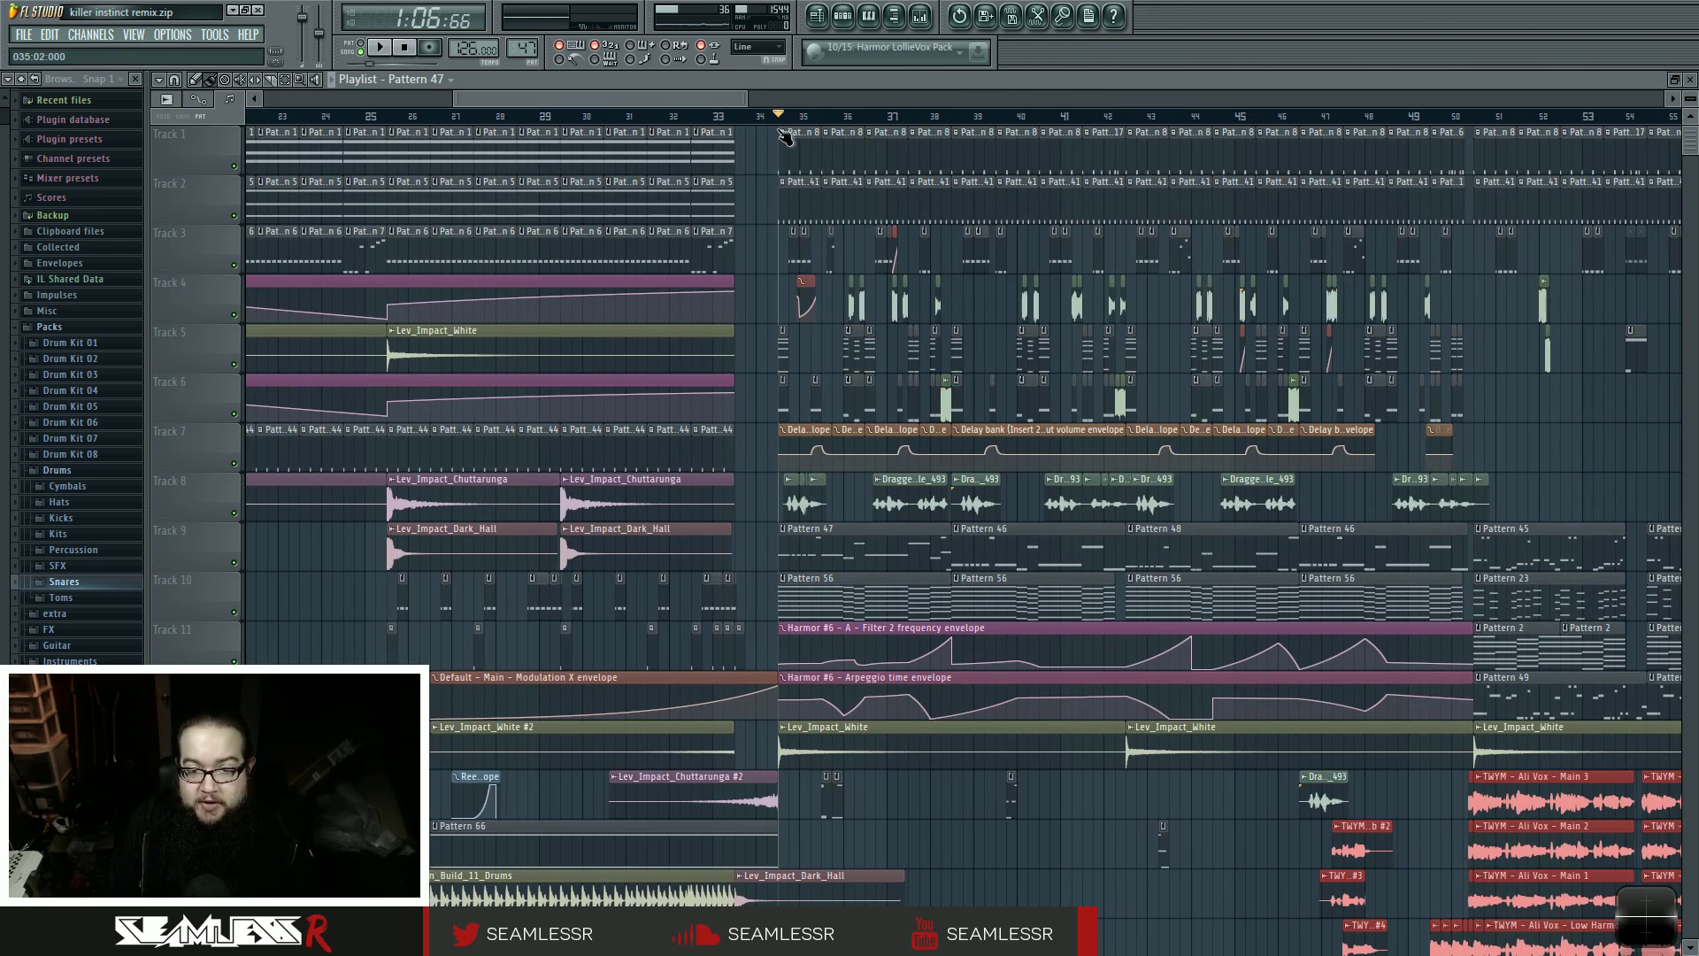
{"action": "scroll", "coordinate": [783, 387], "scroll_direction": "right", "scroll_amount": 2}
{"action": "scroll", "coordinate": [763, 119], "scroll_direction": "down", "scroll_amount": 2}
{"action": "scroll", "coordinate": [853, 284], "scroll_direction": "left", "scroll_amount": 2}
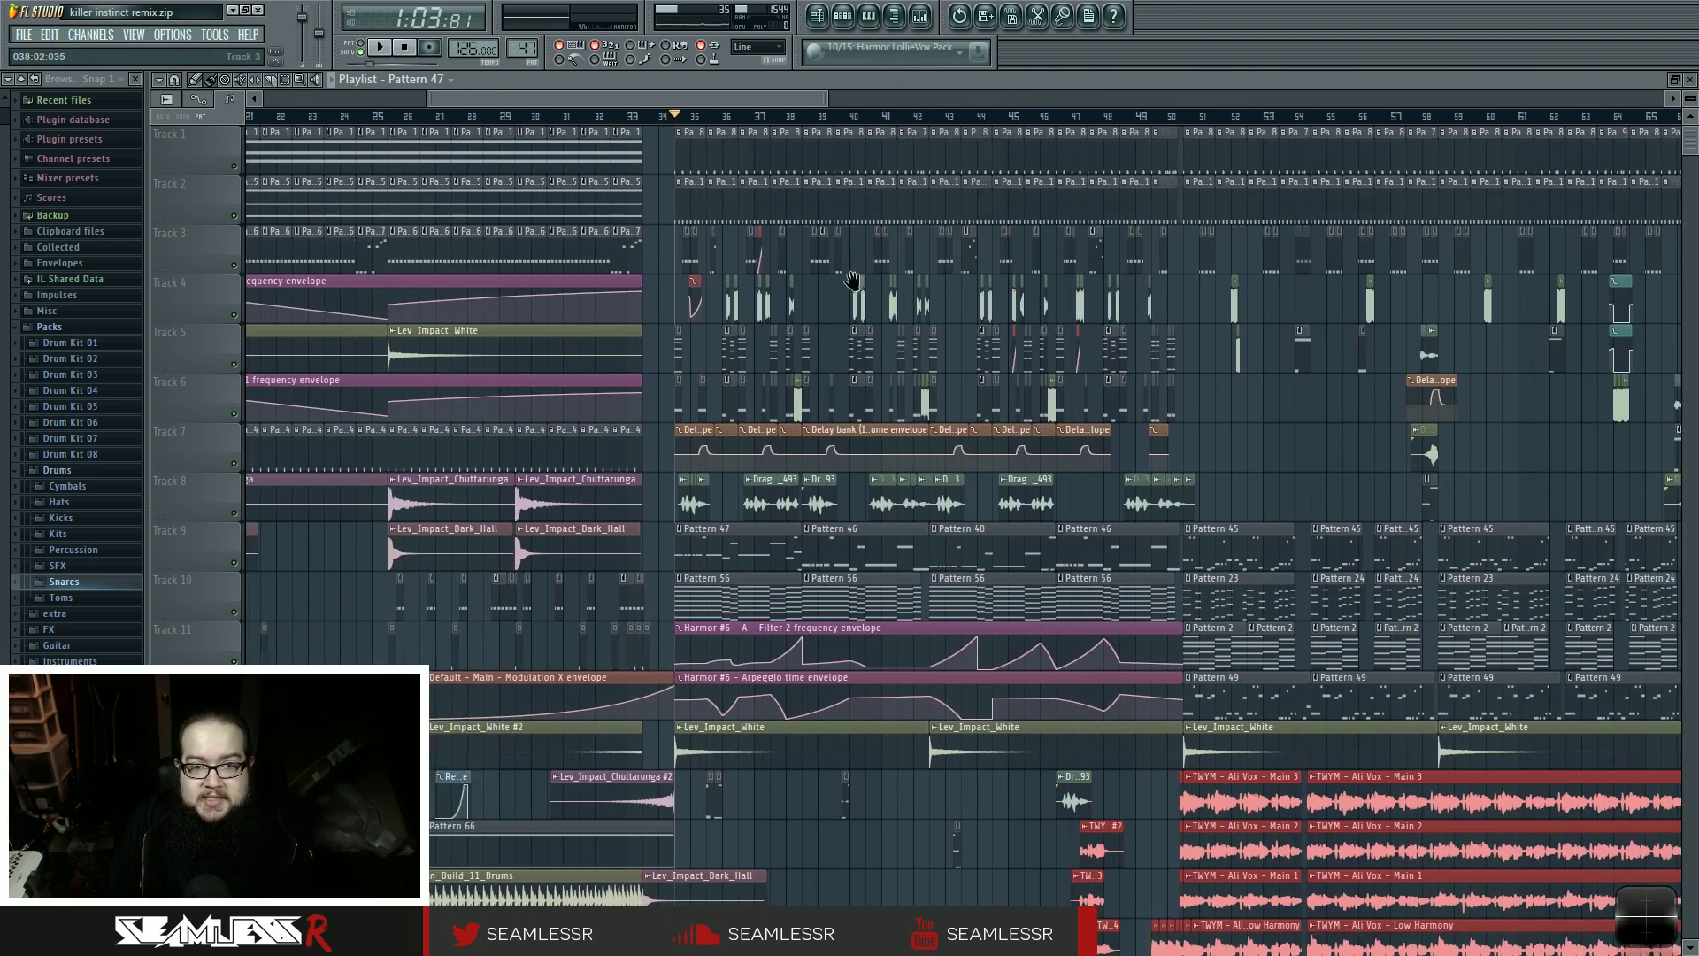
{"action": "left_click_drag", "start_coordinate": [871, 119], "coordinate": [2, 74]}
{"action": "left_click_drag", "start_coordinate": [1150, 117], "coordinate": [6, 97]}
{"action": "scroll", "coordinate": [977, 111], "scroll_direction": "down", "scroll_amount": 1}
{"action": "scroll", "coordinate": [1013, 396], "scroll_direction": "right", "scroll_amount": 5}
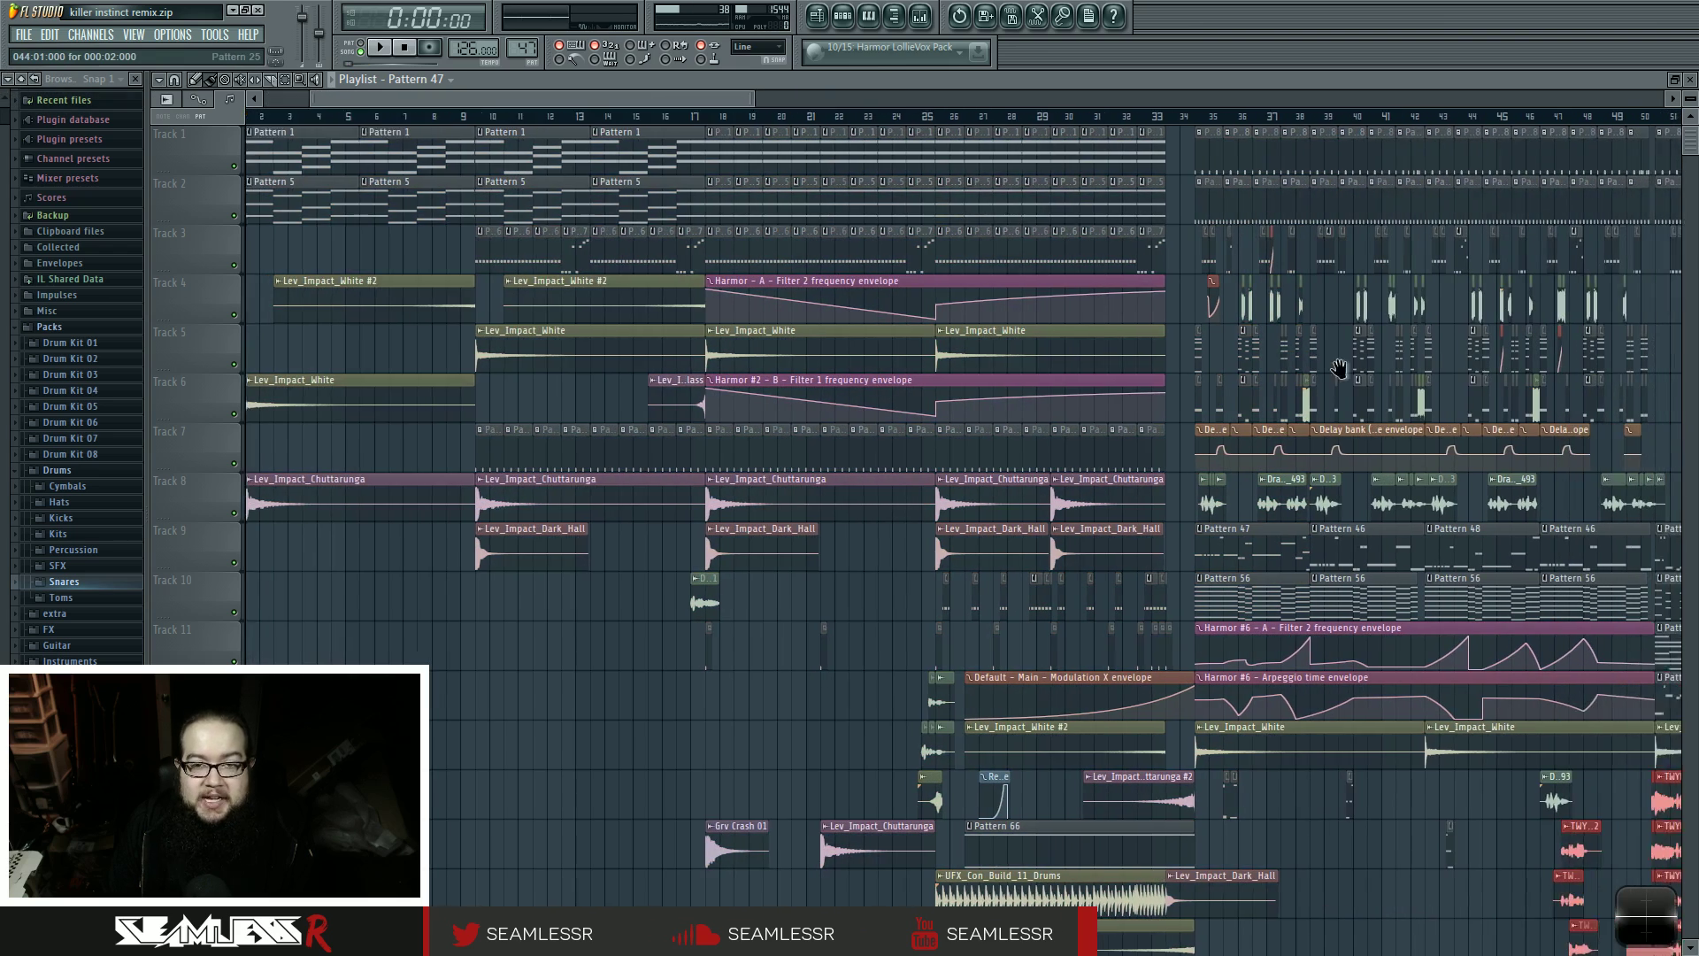
{"action": "scroll", "coordinate": [1014, 395], "scroll_direction": "right", "scroll_amount": 1}
- Look at the Master track's Maximus from the mixer, and close all windows to see the whole arrangement
{"action": "key", "text": "F9"}
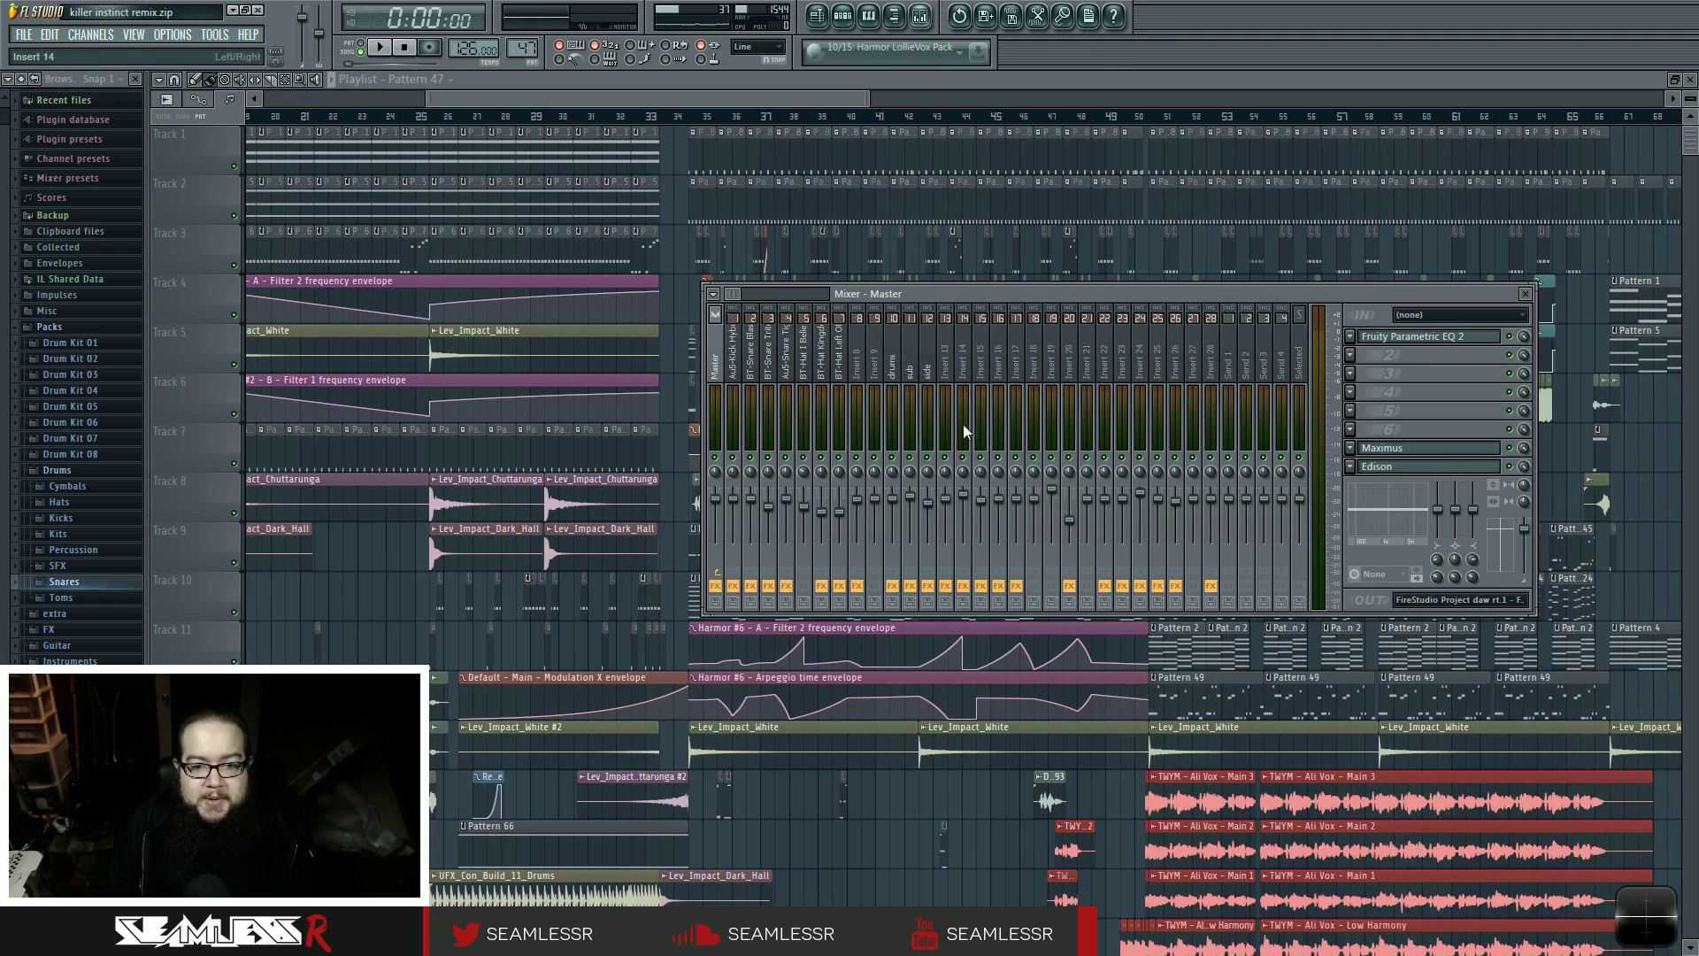
{"action": "left_click", "coordinate": [1443, 448]}
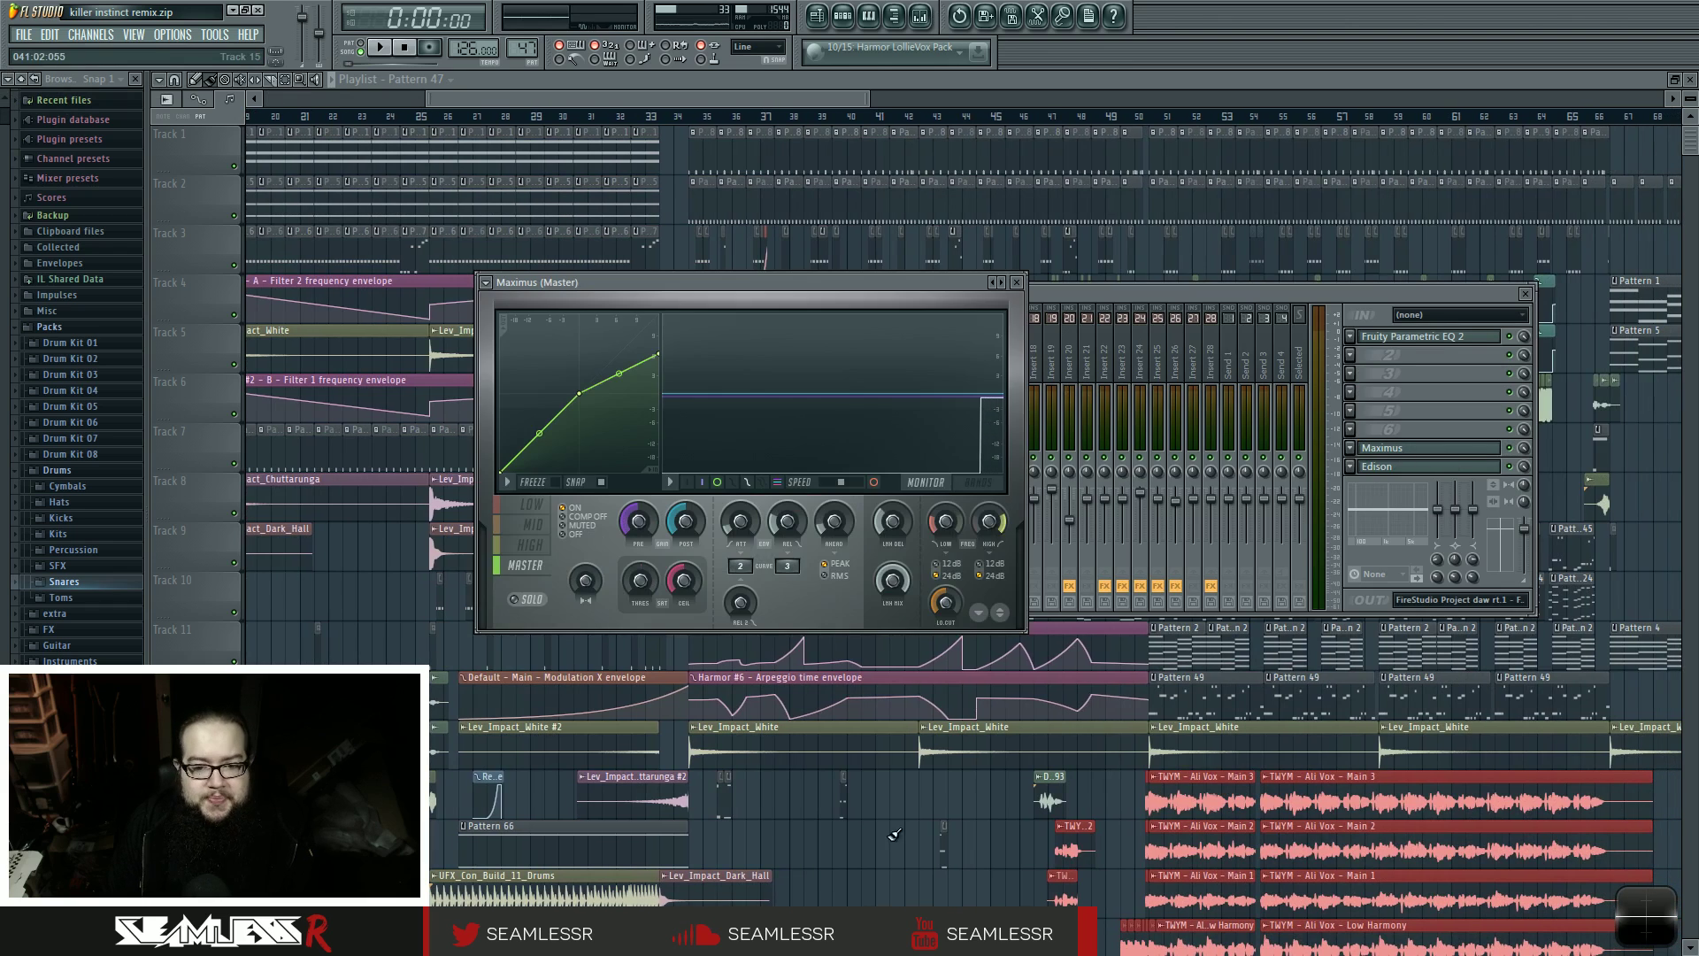
{"action": "key", "text": "F12"}
{"action": "scroll", "coordinate": [538, 393], "scroll_direction": "down", "scroll_amount": 4}
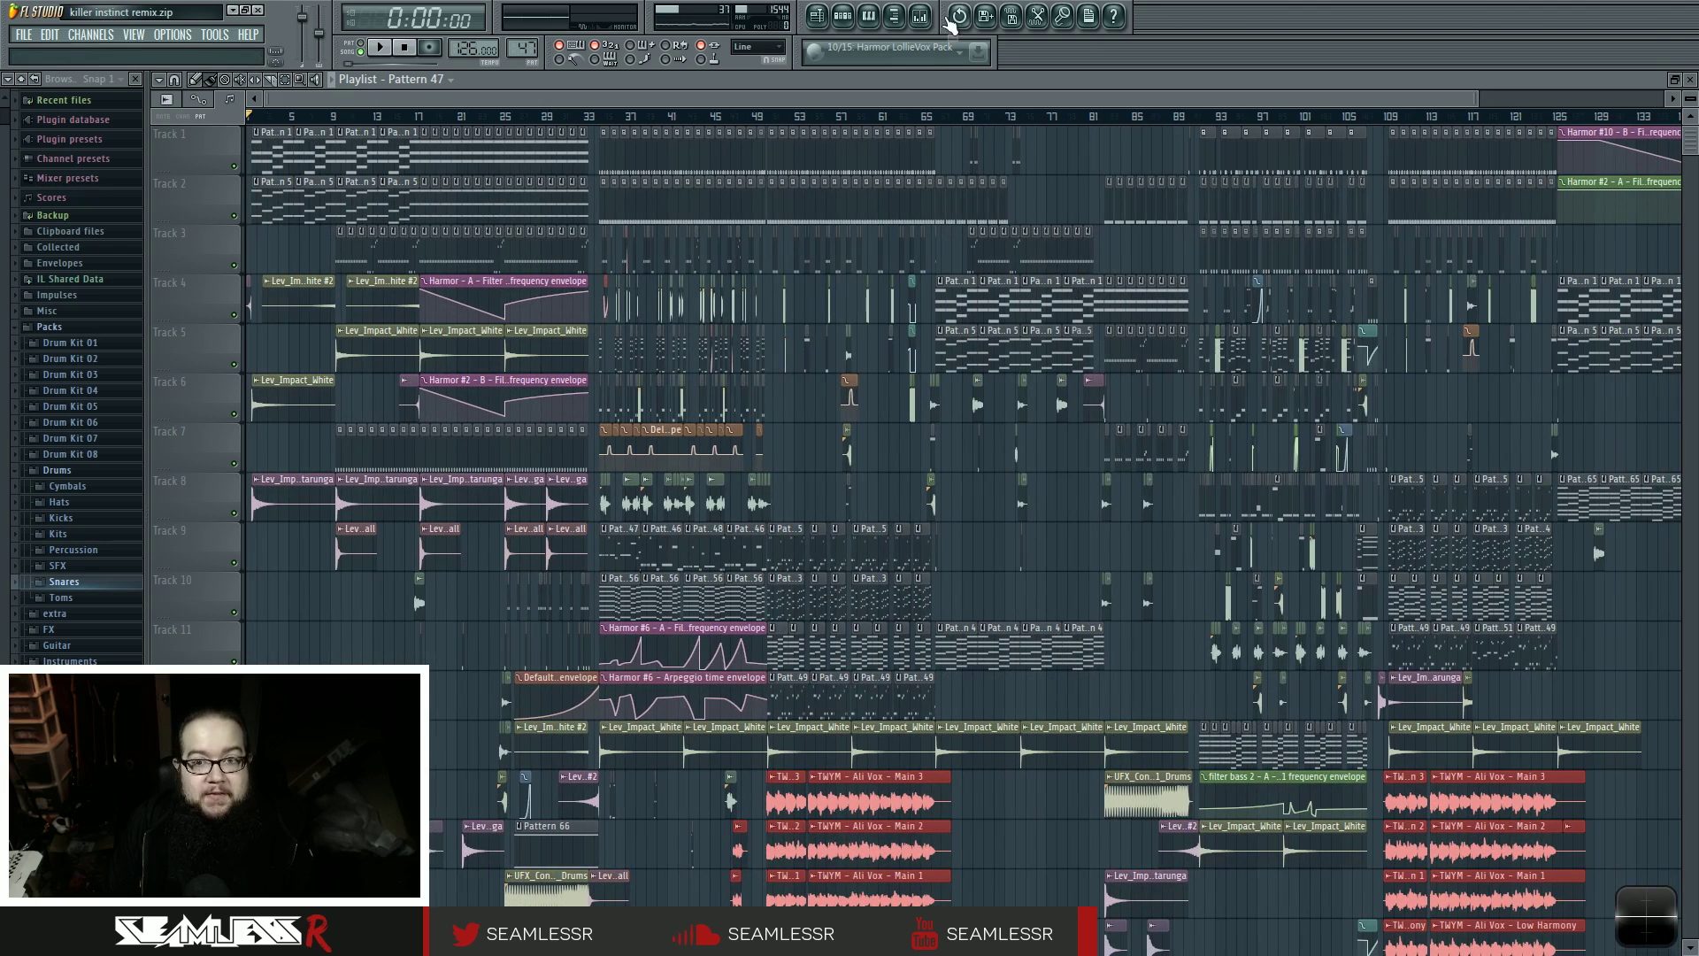
- Reopen the mixer to view the kick insert's effects and the Master track's Maximus curve, and close Maximus
{"action": "left_click", "coordinate": [923, 16]}
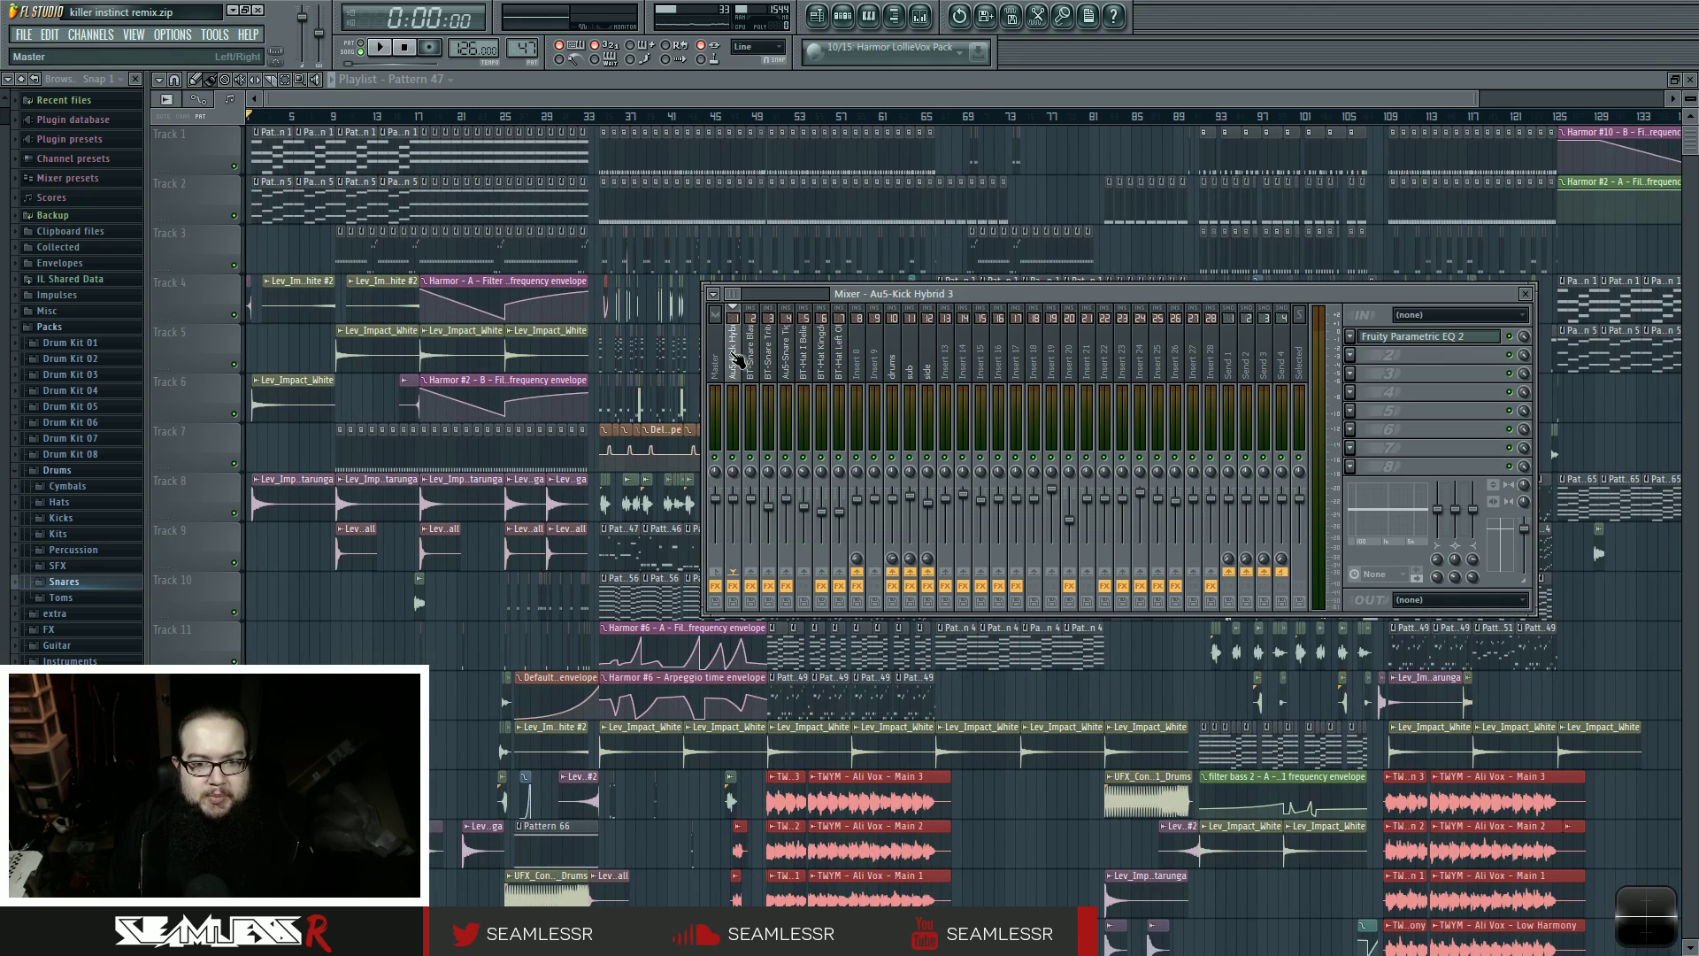
{"action": "left_click", "coordinate": [1420, 449]}
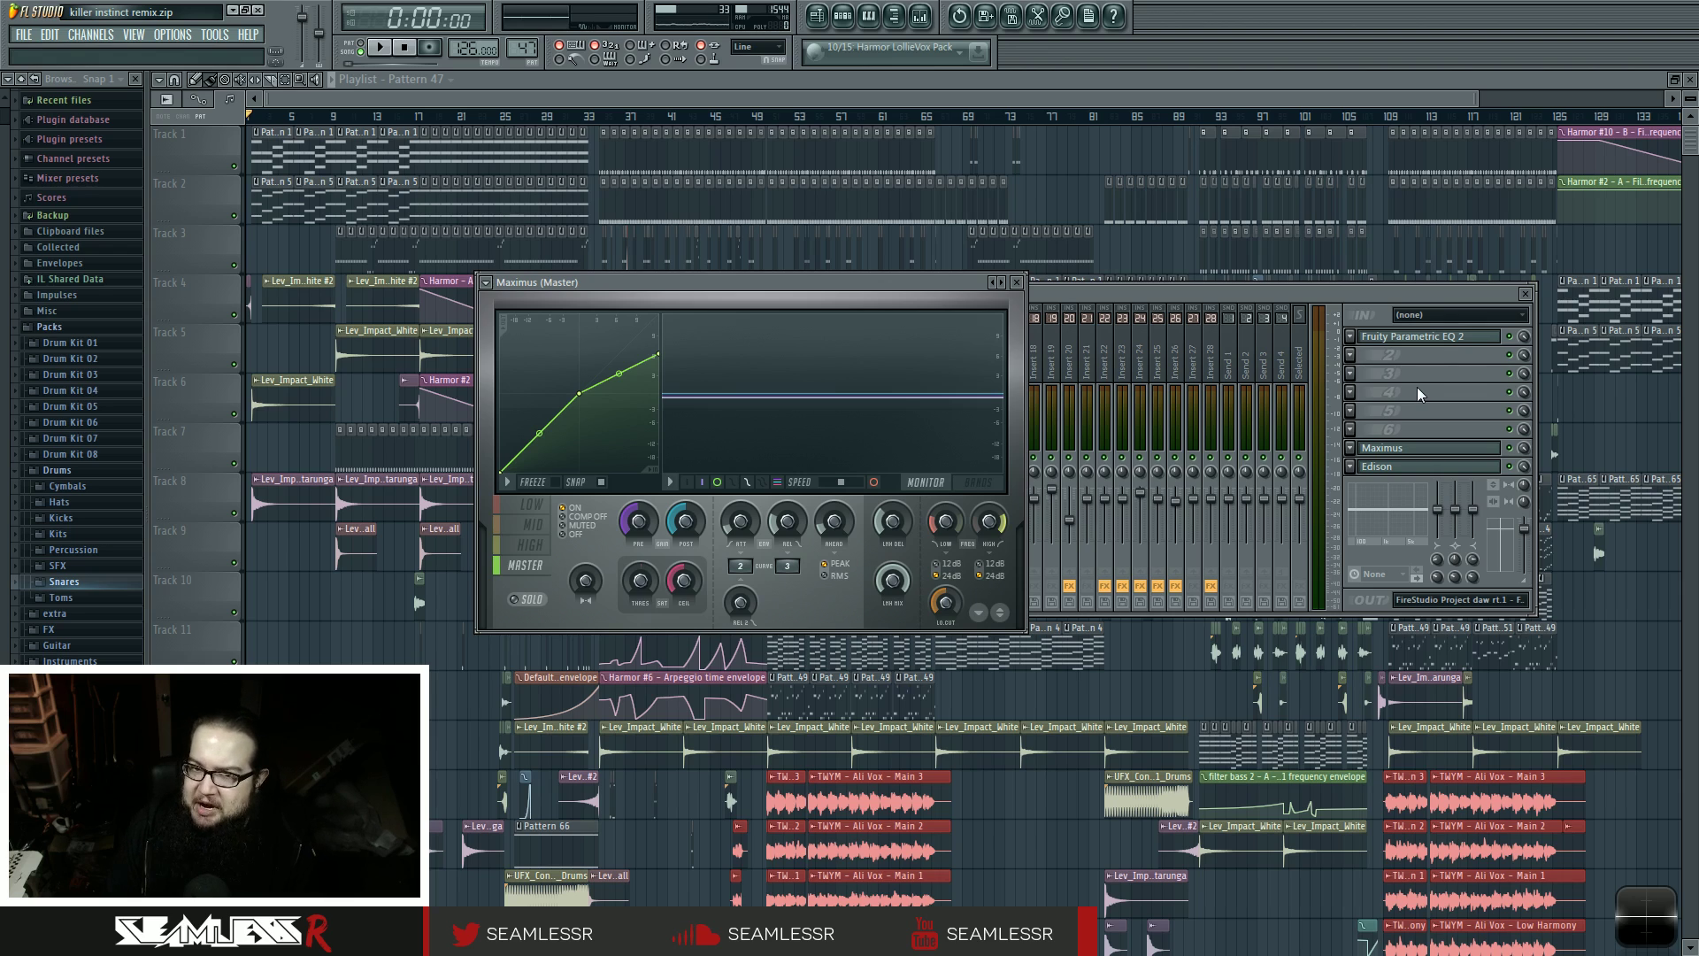
{"action": "left_click", "coordinate": [1062, 293]}
{"action": "left_click", "coordinate": [1016, 281]}
- Move the mixer higher over the playlist and review the Master track's Maximus once more before closing it
{"action": "left_click_drag", "start_coordinate": [1038, 295], "coordinate": [1066, 242]}
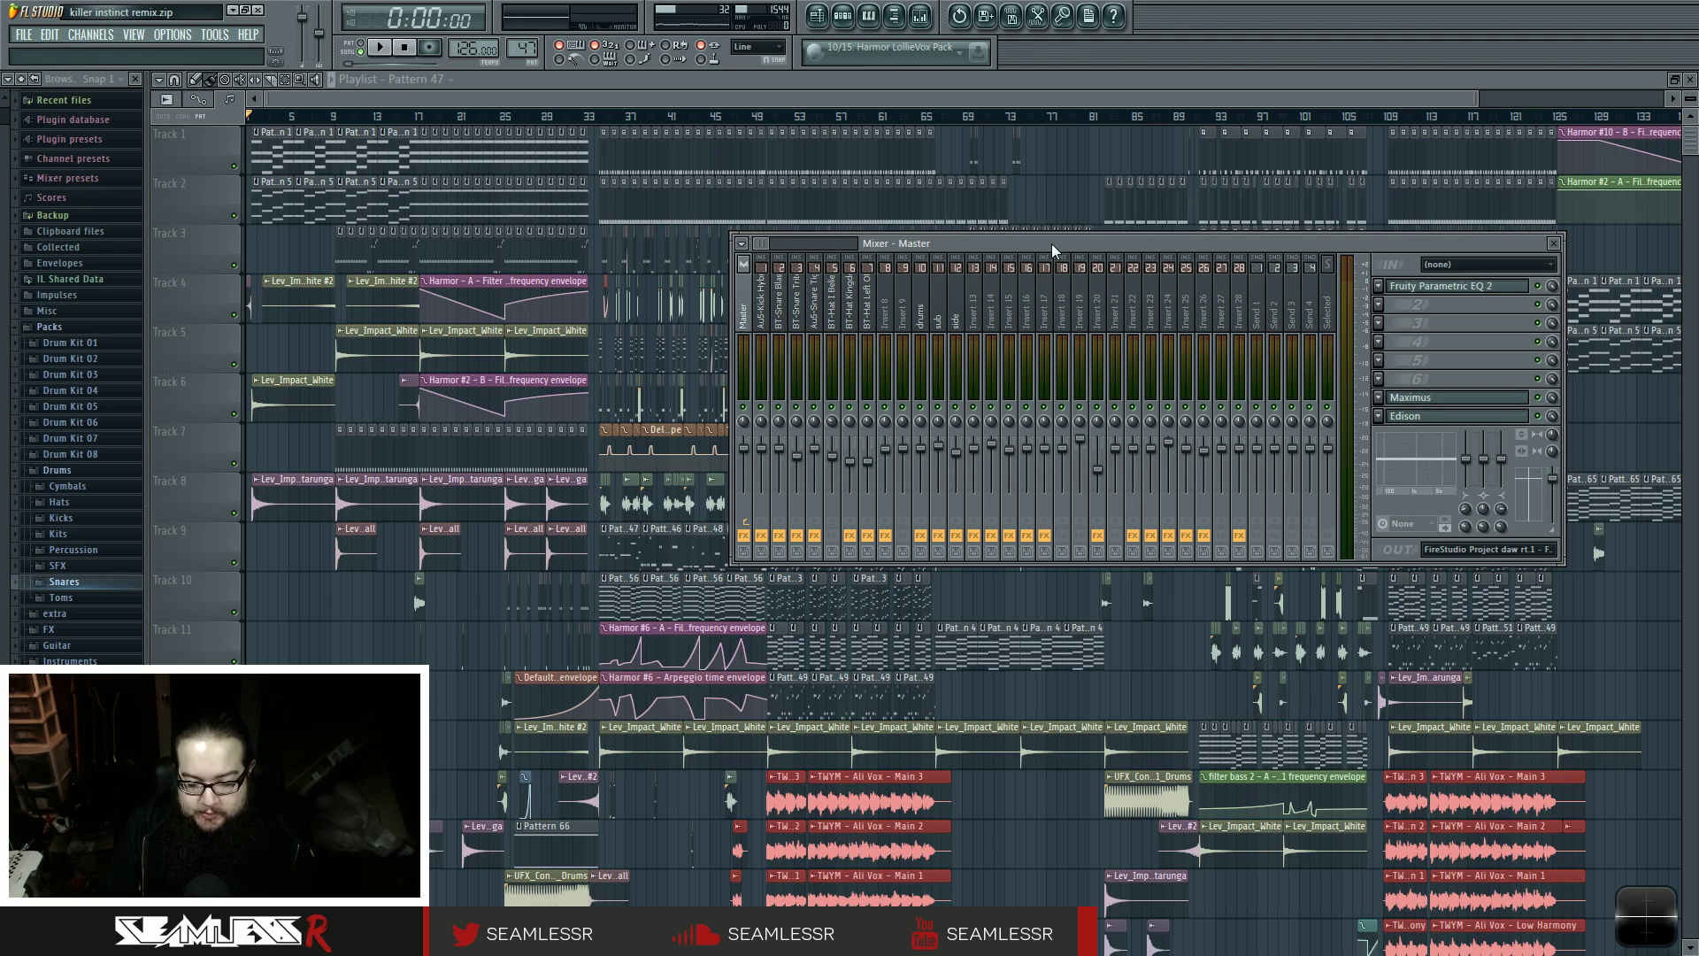
{"action": "left_click_drag", "start_coordinate": [1052, 242], "coordinate": [1049, 237]}
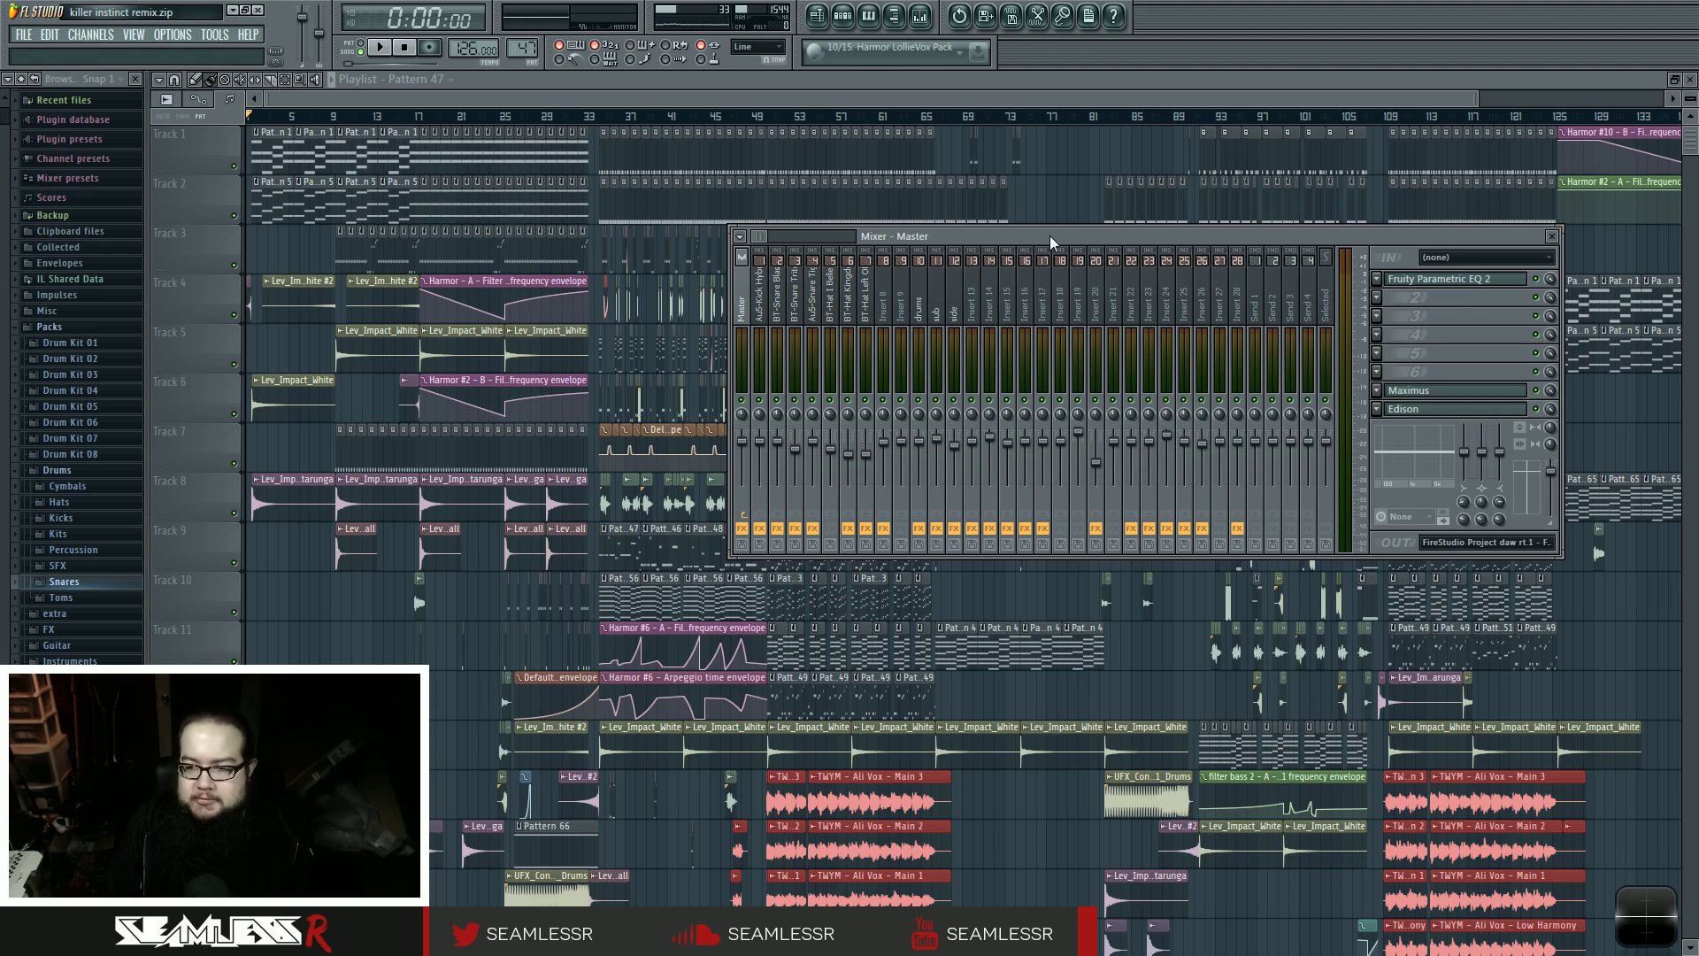
{"action": "left_click", "coordinate": [1497, 391]}
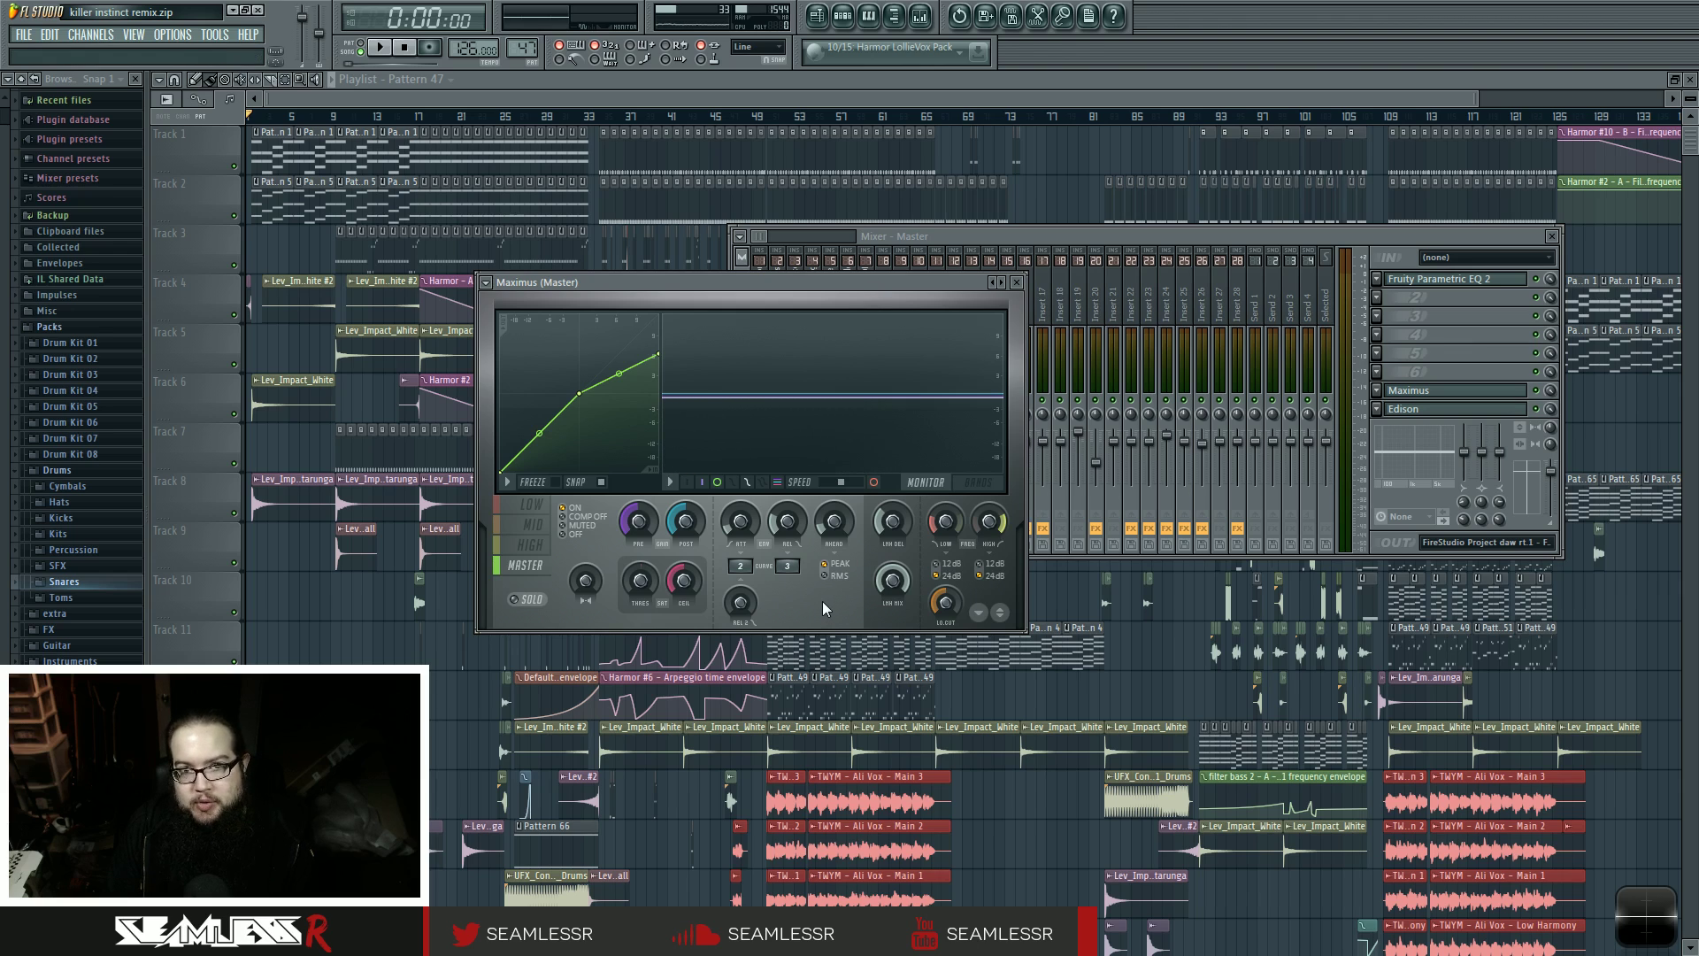
{"action": "left_click", "coordinate": [1016, 282]}
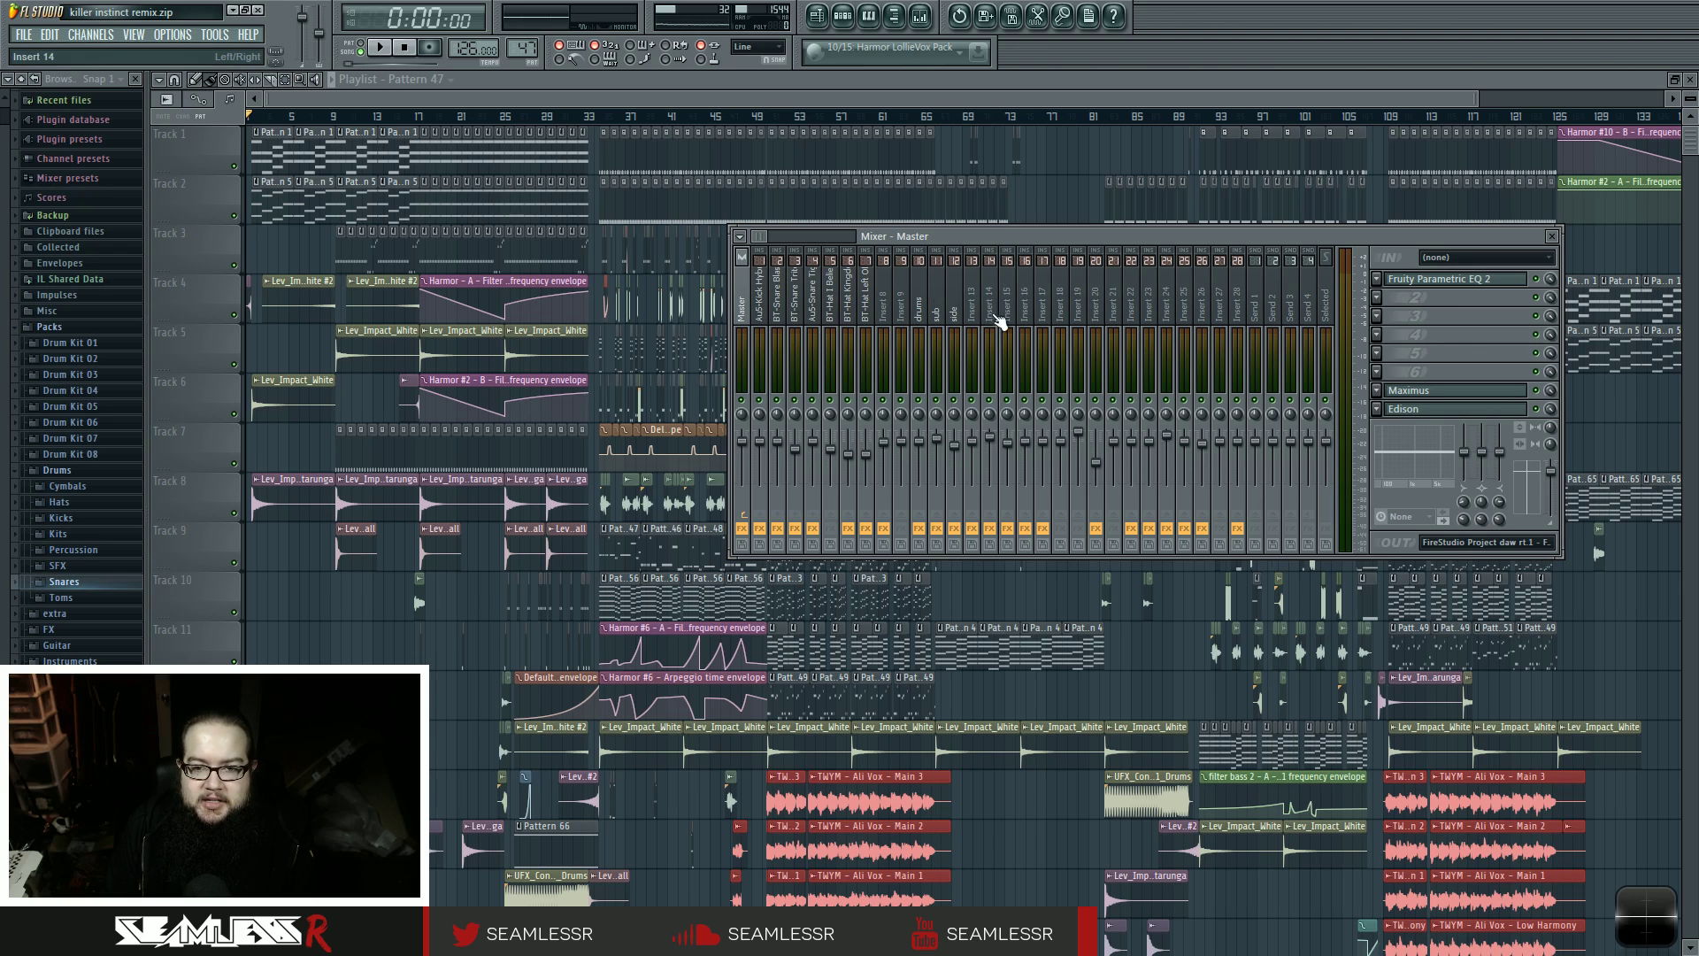
- Compare the effect chains of the side, drums and Insert 14 mixer tracks, ending on the Master track
{"action": "left_click", "coordinate": [957, 294]}
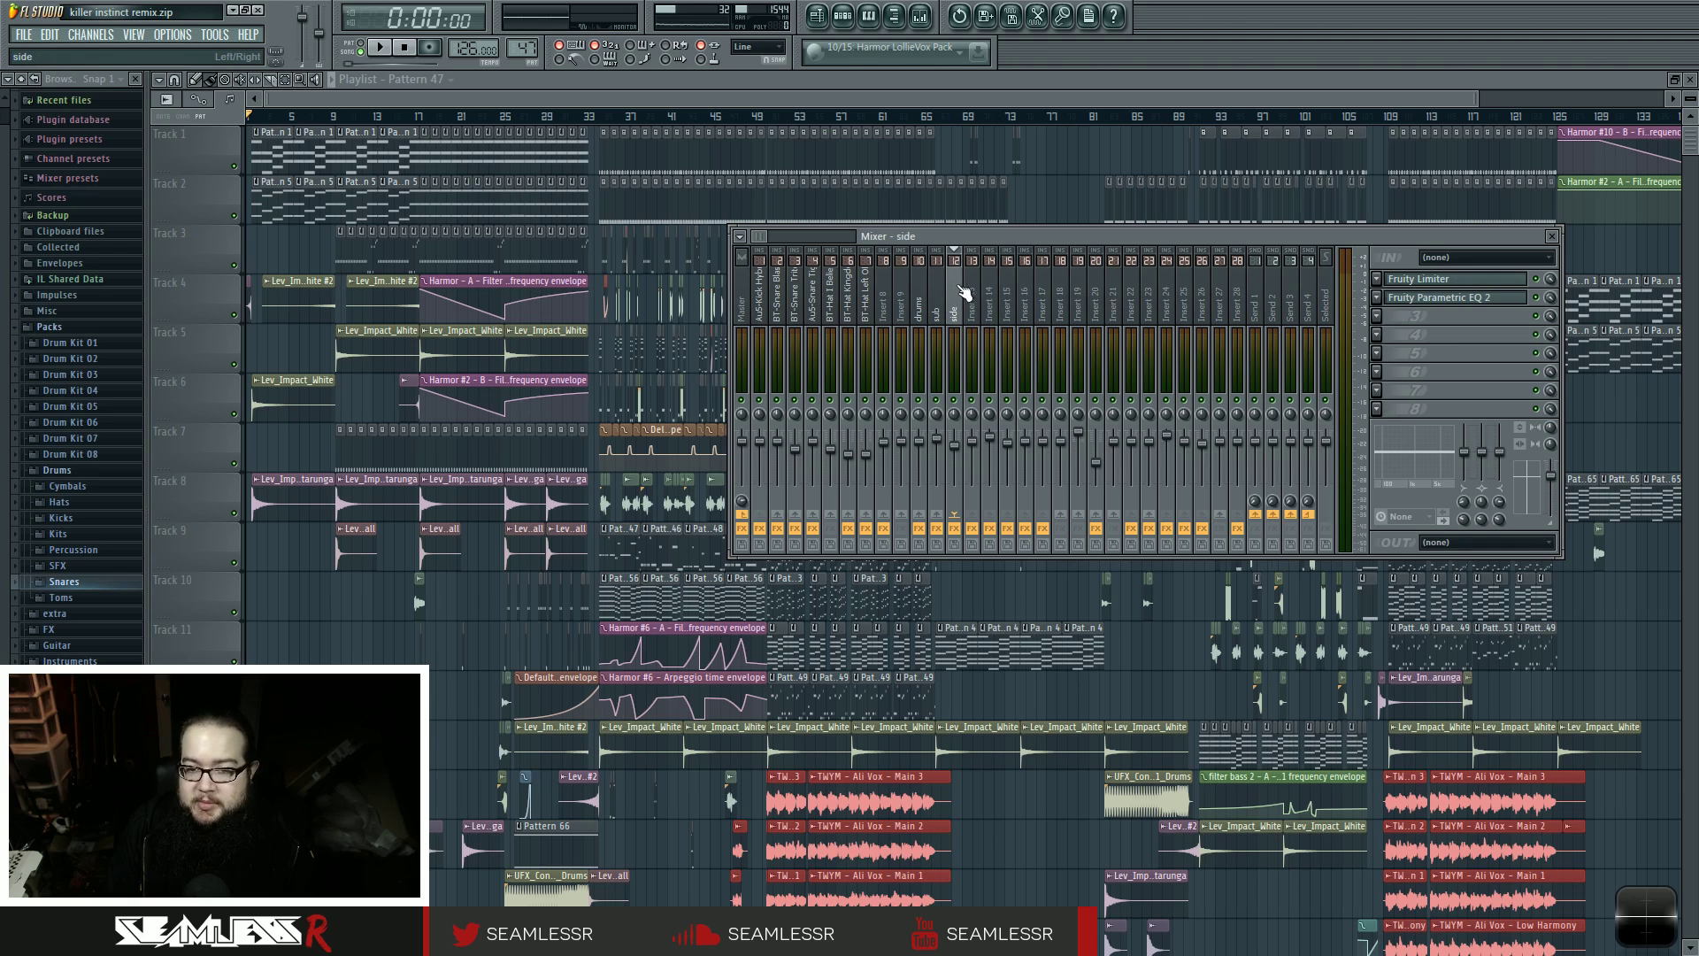
{"action": "left_click", "coordinate": [920, 295]}
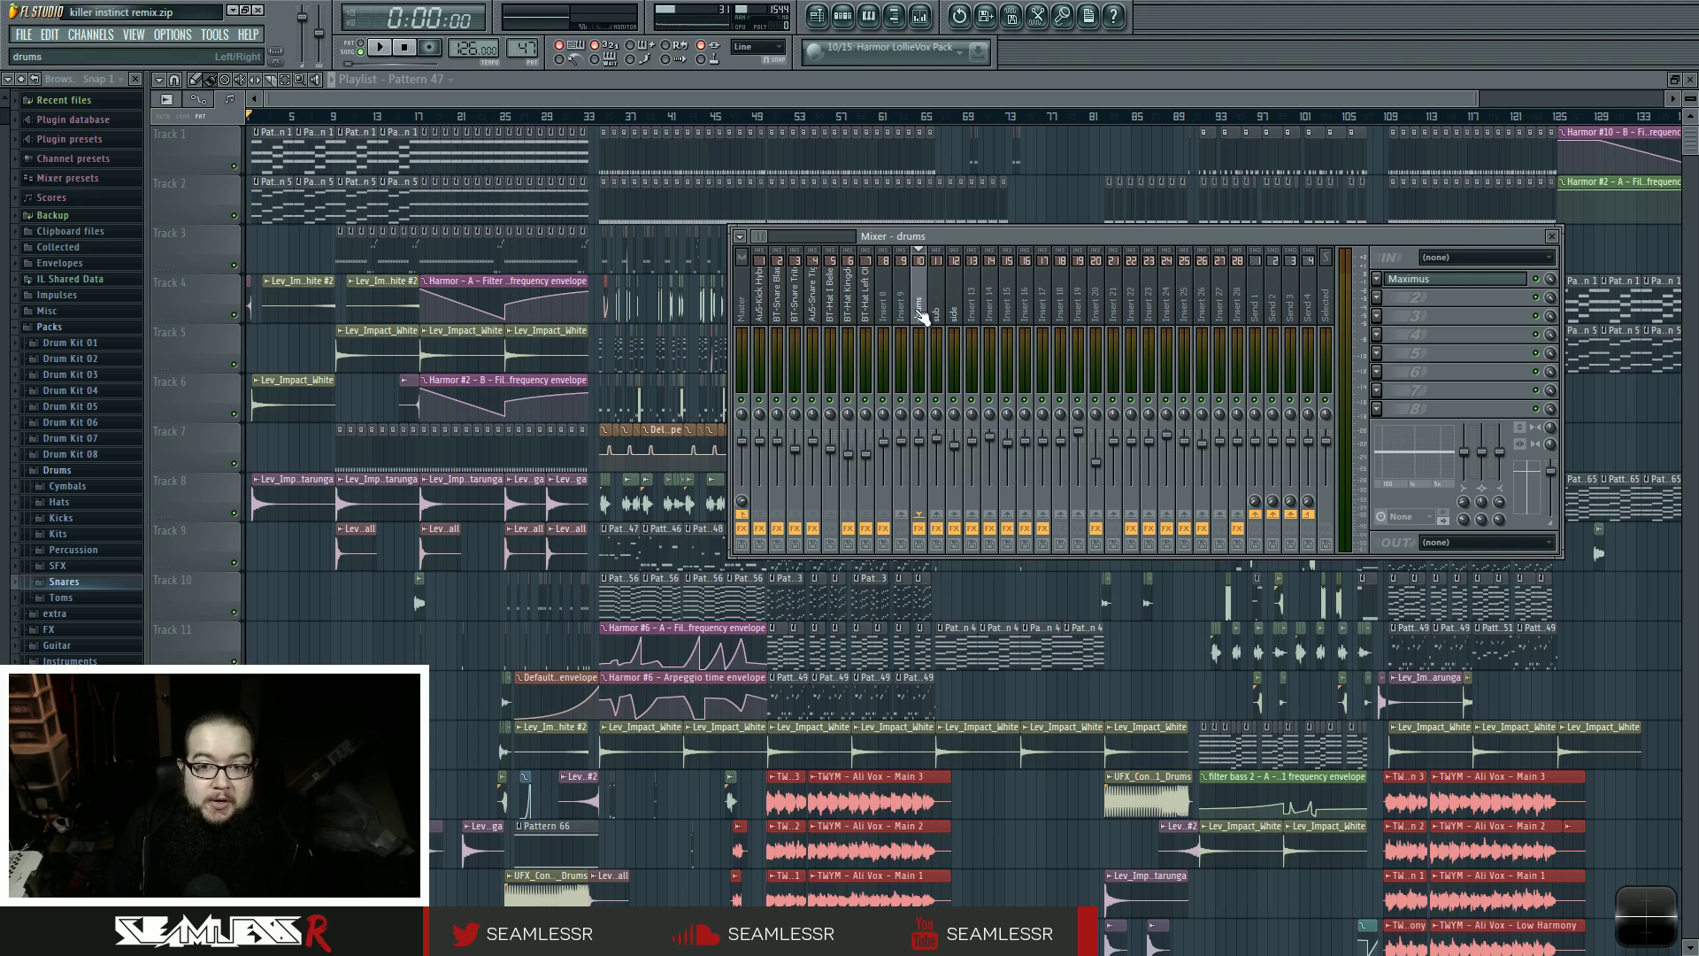
{"action": "left_click", "coordinate": [940, 309]}
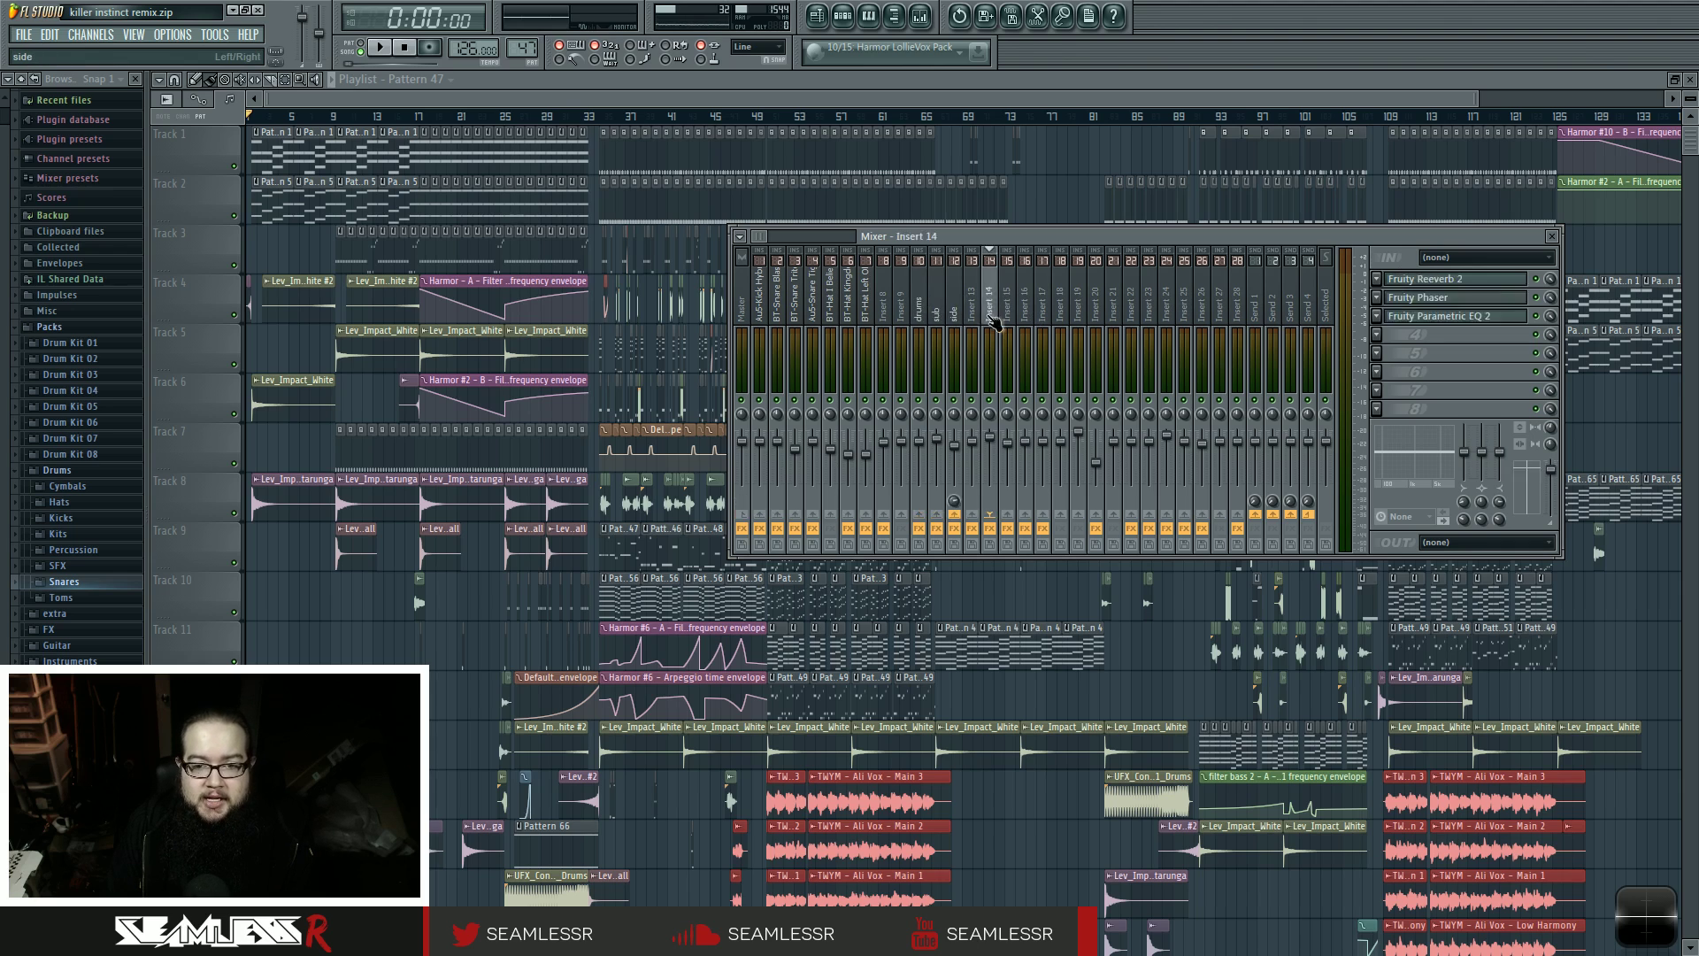
{"action": "left_click", "coordinate": [920, 297]}
{"action": "left_click", "coordinate": [746, 283]}
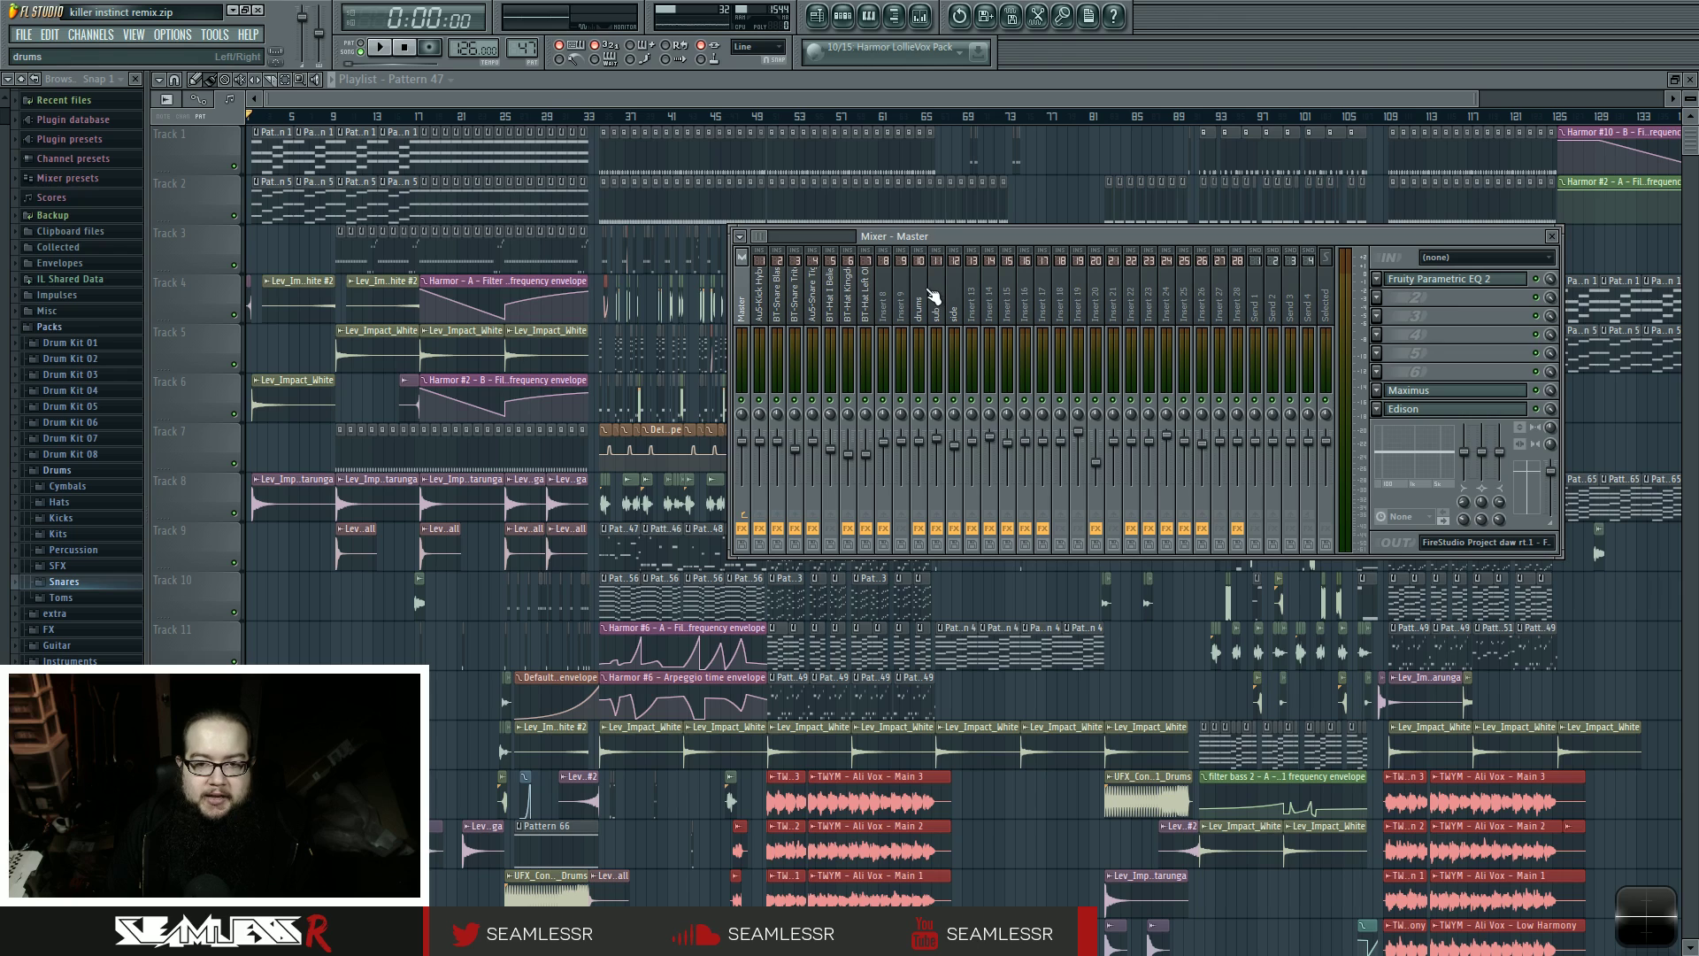
- Reposition the mixer slightly, close it, and inspect the playlist clips around bars 64 to 78
{"action": "left_click_drag", "start_coordinate": [962, 241], "coordinate": [966, 231]}
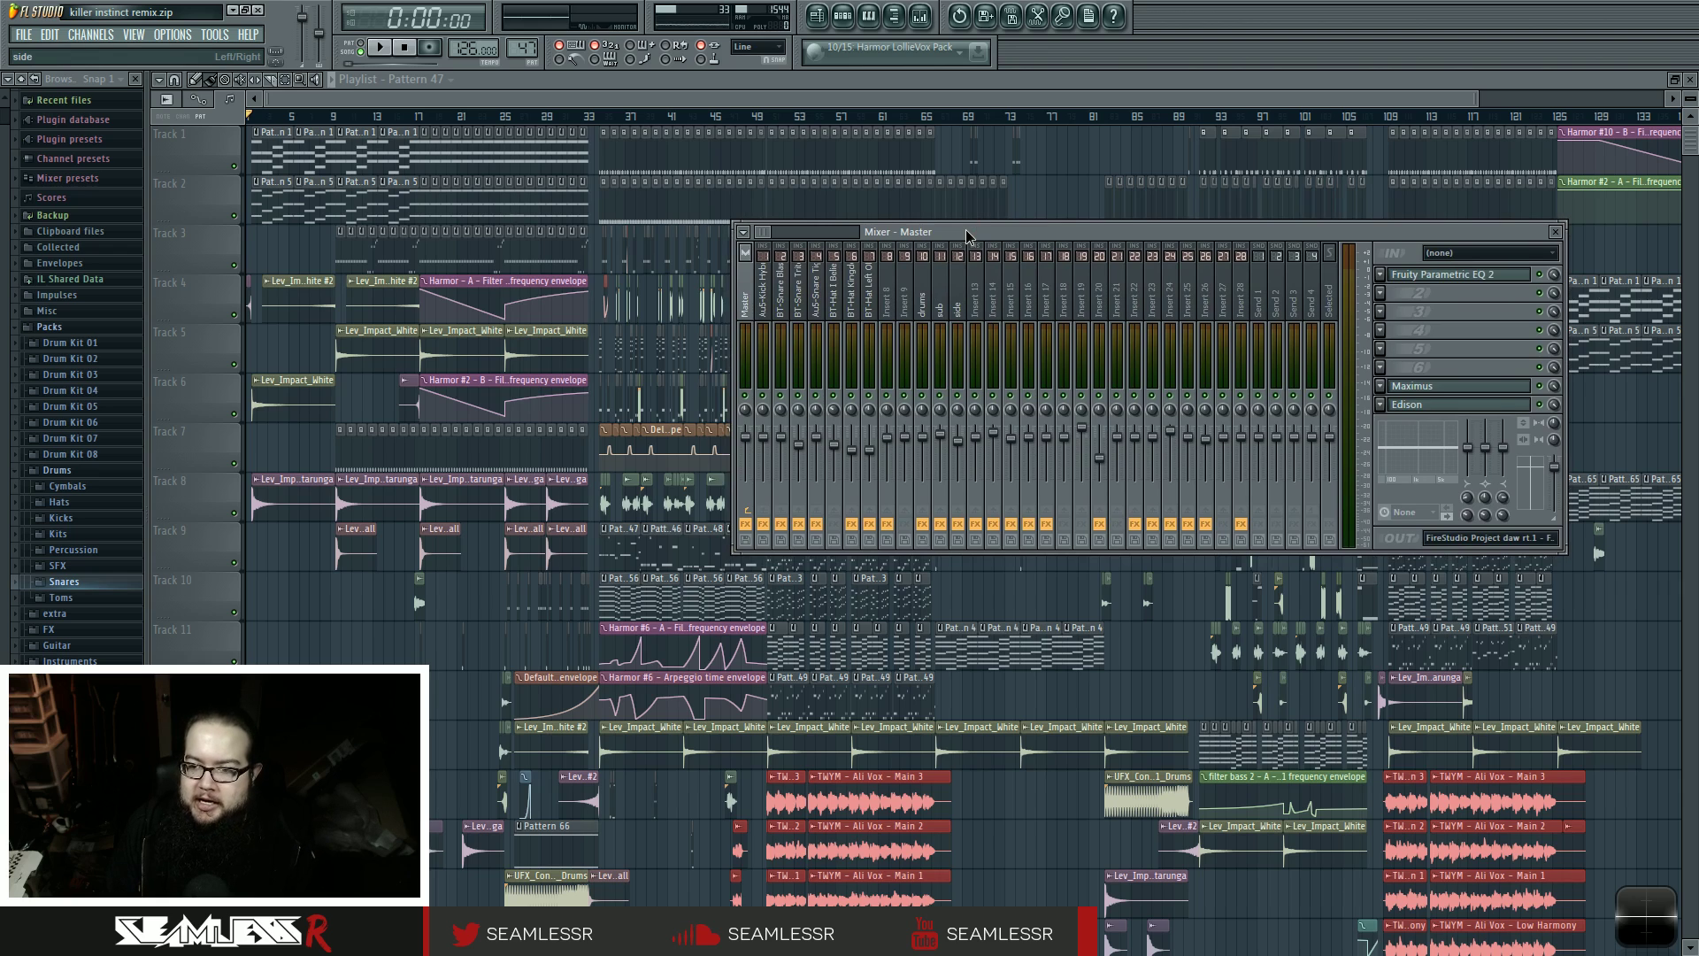
{"action": "left_click_drag", "start_coordinate": [968, 235], "coordinate": [985, 223]}
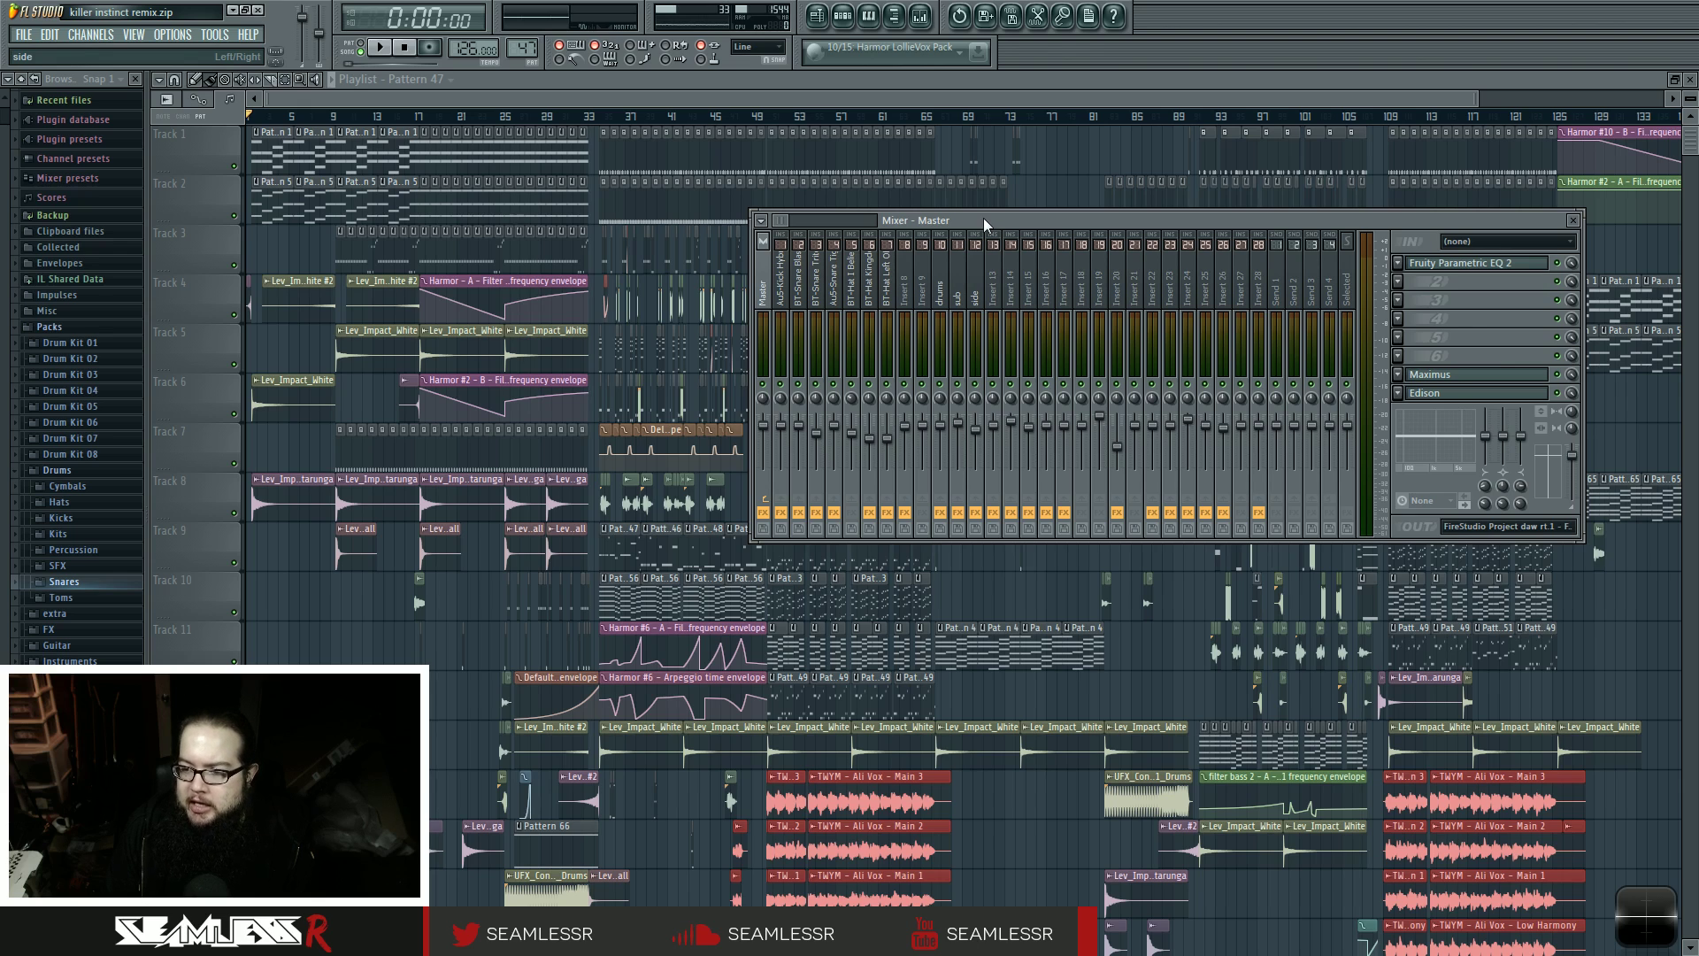
{"action": "key", "text": "F9"}
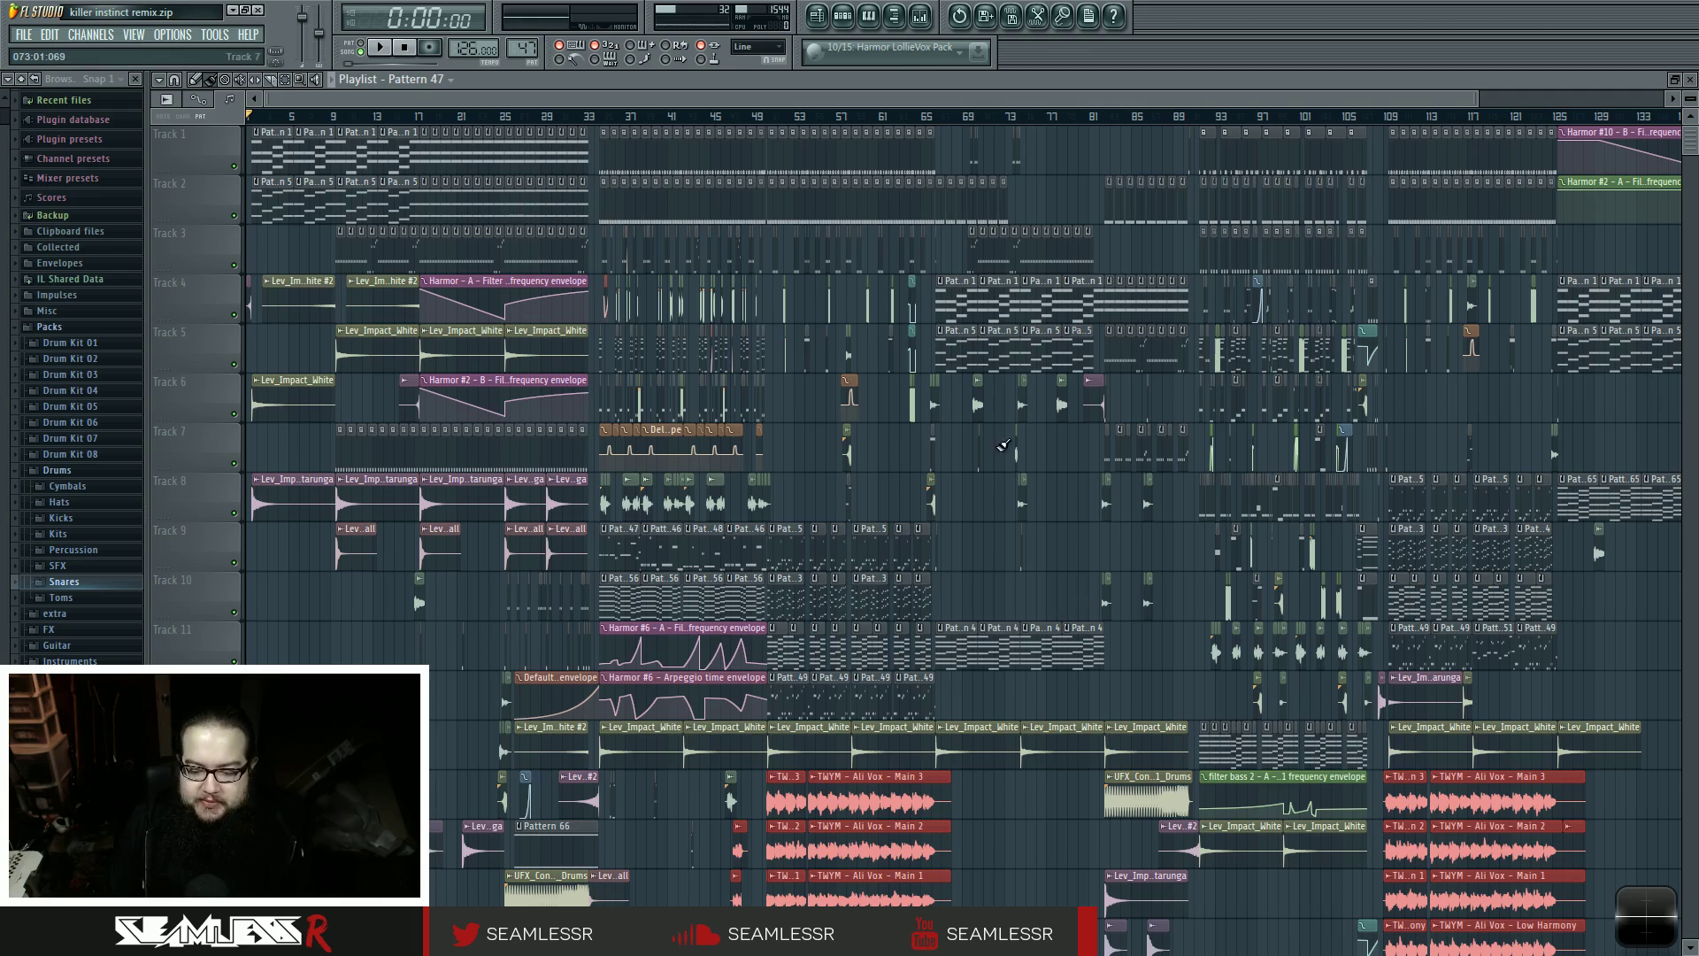
{"action": "scroll", "coordinate": [975, 561], "scroll_direction": "up", "scroll_amount": 10}
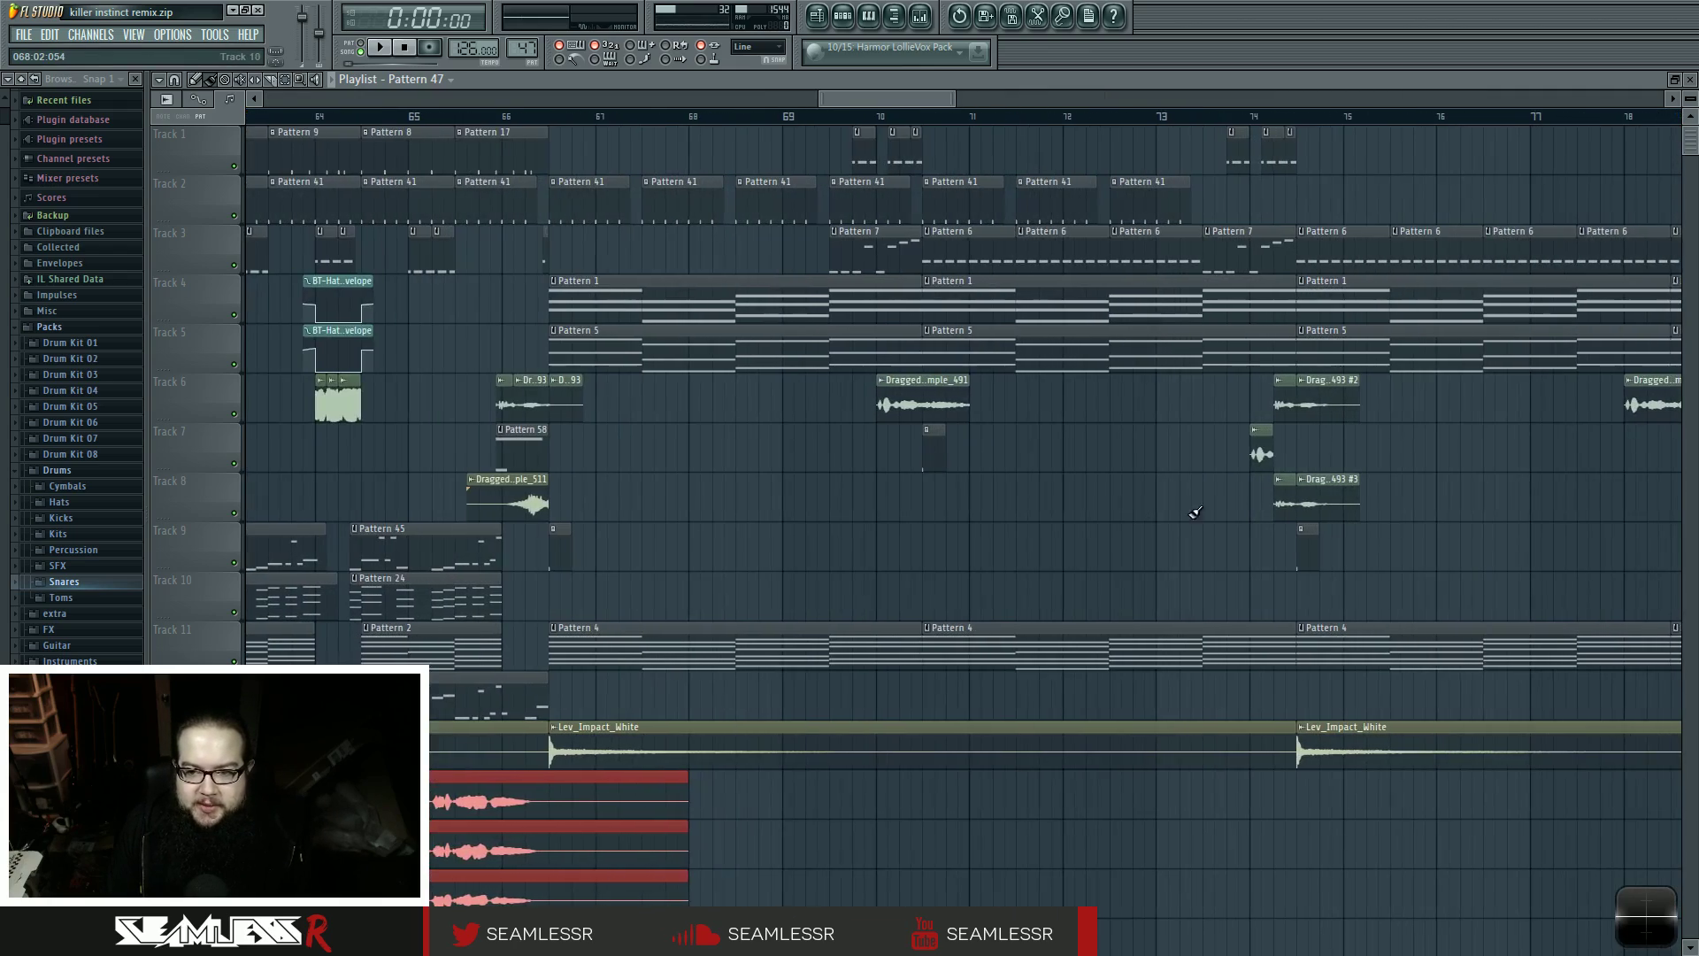
- Shift the Lev_Impact_White clip near bar 58 slightly later and return it to its original start position
{"action": "scroll", "coordinate": [785, 500], "scroll_direction": "left", "scroll_amount": 8}
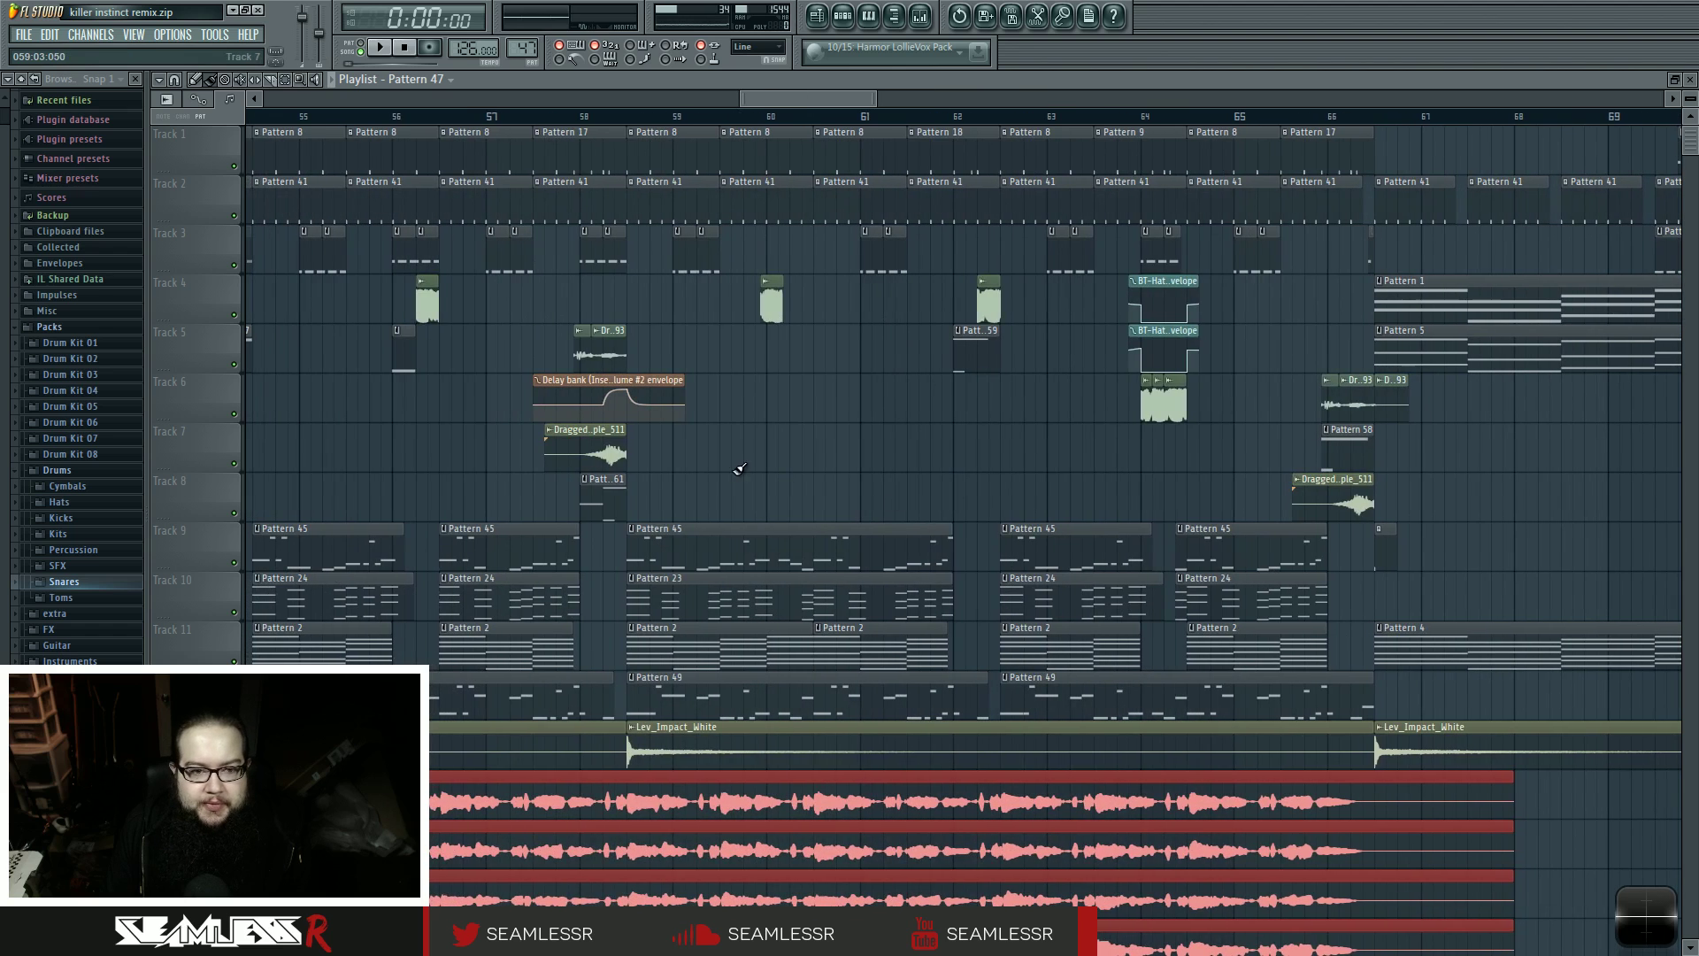
{"action": "scroll", "coordinate": [569, 472], "scroll_direction": "up", "scroll_amount": 6}
{"action": "left_click_drag", "start_coordinate": [531, 423], "coordinate": [824, 453]}
{"action": "left_click", "coordinate": [878, 476]}
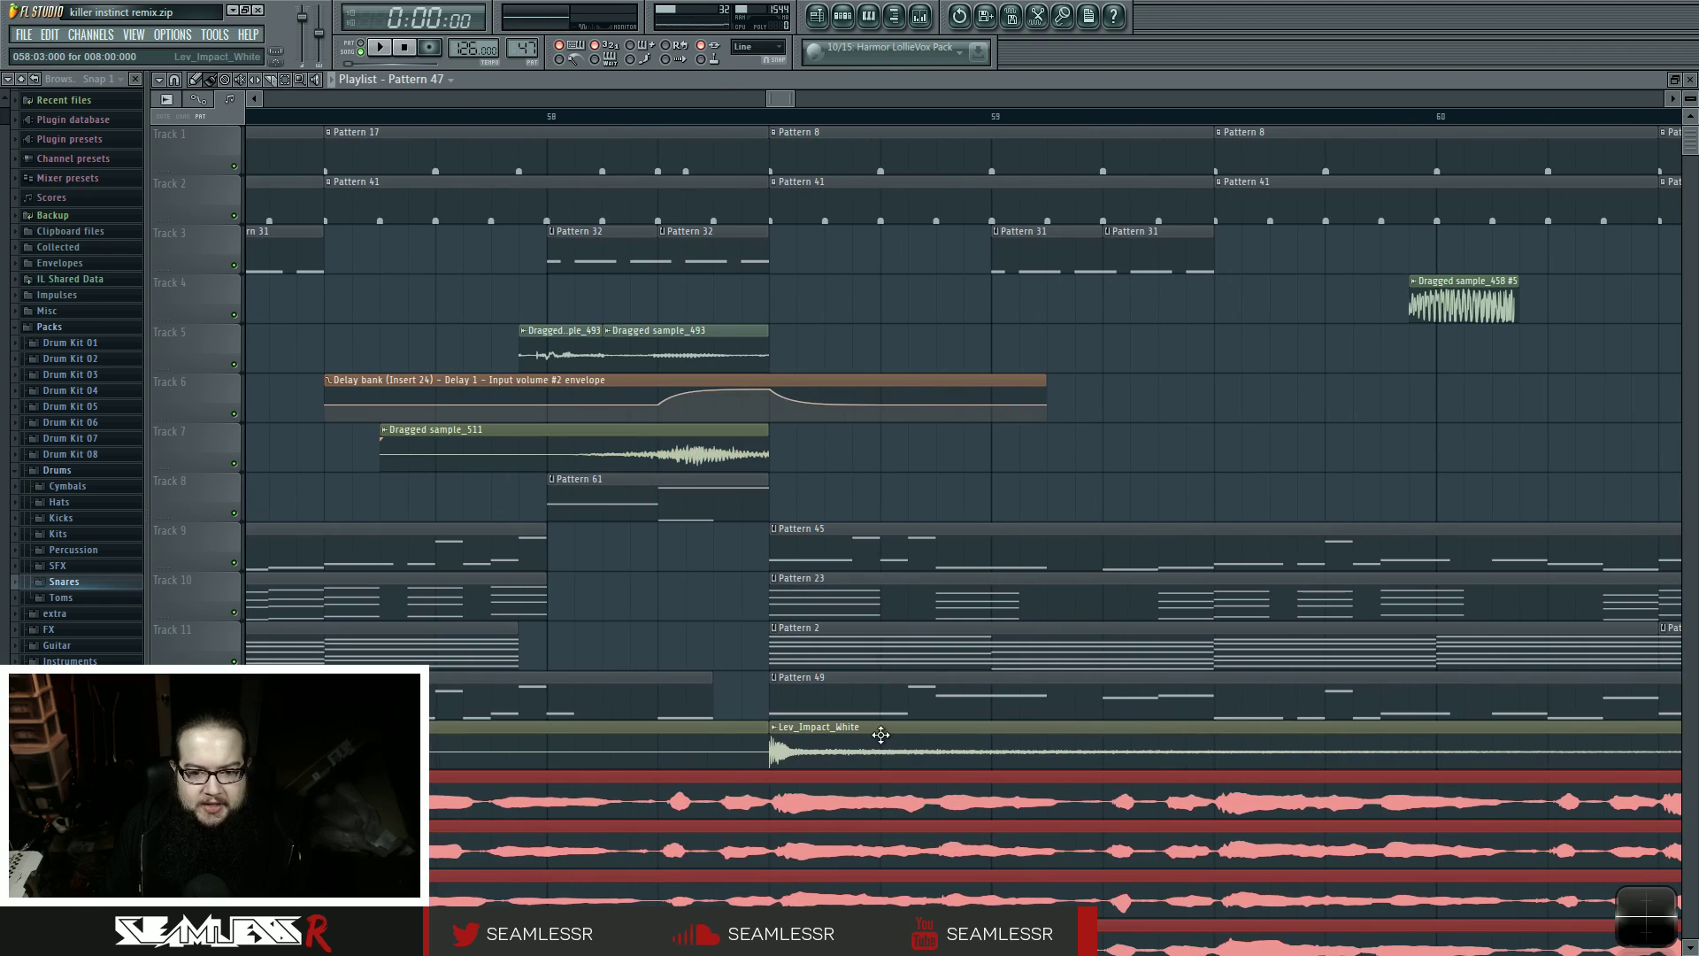
{"action": "left_click_drag", "start_coordinate": [839, 744], "coordinate": [867, 744]}
{"action": "scroll", "coordinate": [796, 744], "scroll_direction": "up", "scroll_amount": 7}
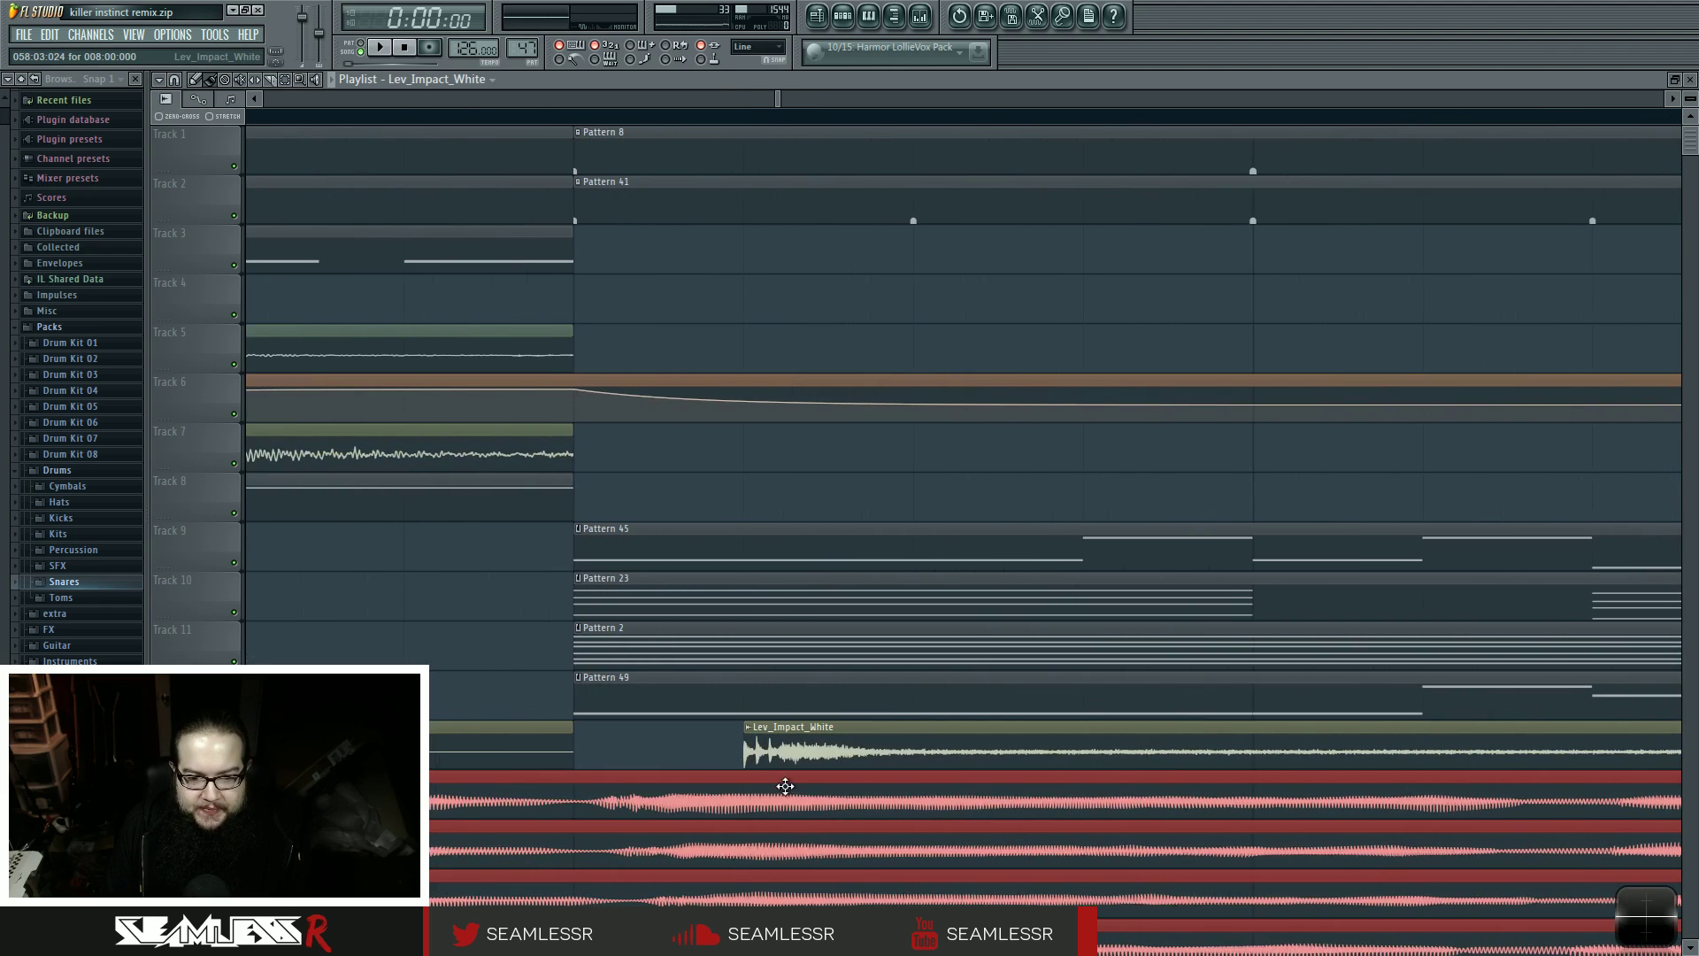
{"action": "left_click_drag", "start_coordinate": [772, 742], "coordinate": [643, 743]}
- Slice the Lev_Impact_Chuttarunga clip at bar 25 on Track 8 into four pieces, three cuts near its attack and one further along
{"action": "scroll", "coordinate": [642, 744], "scroll_direction": "down", "scroll_amount": 7}
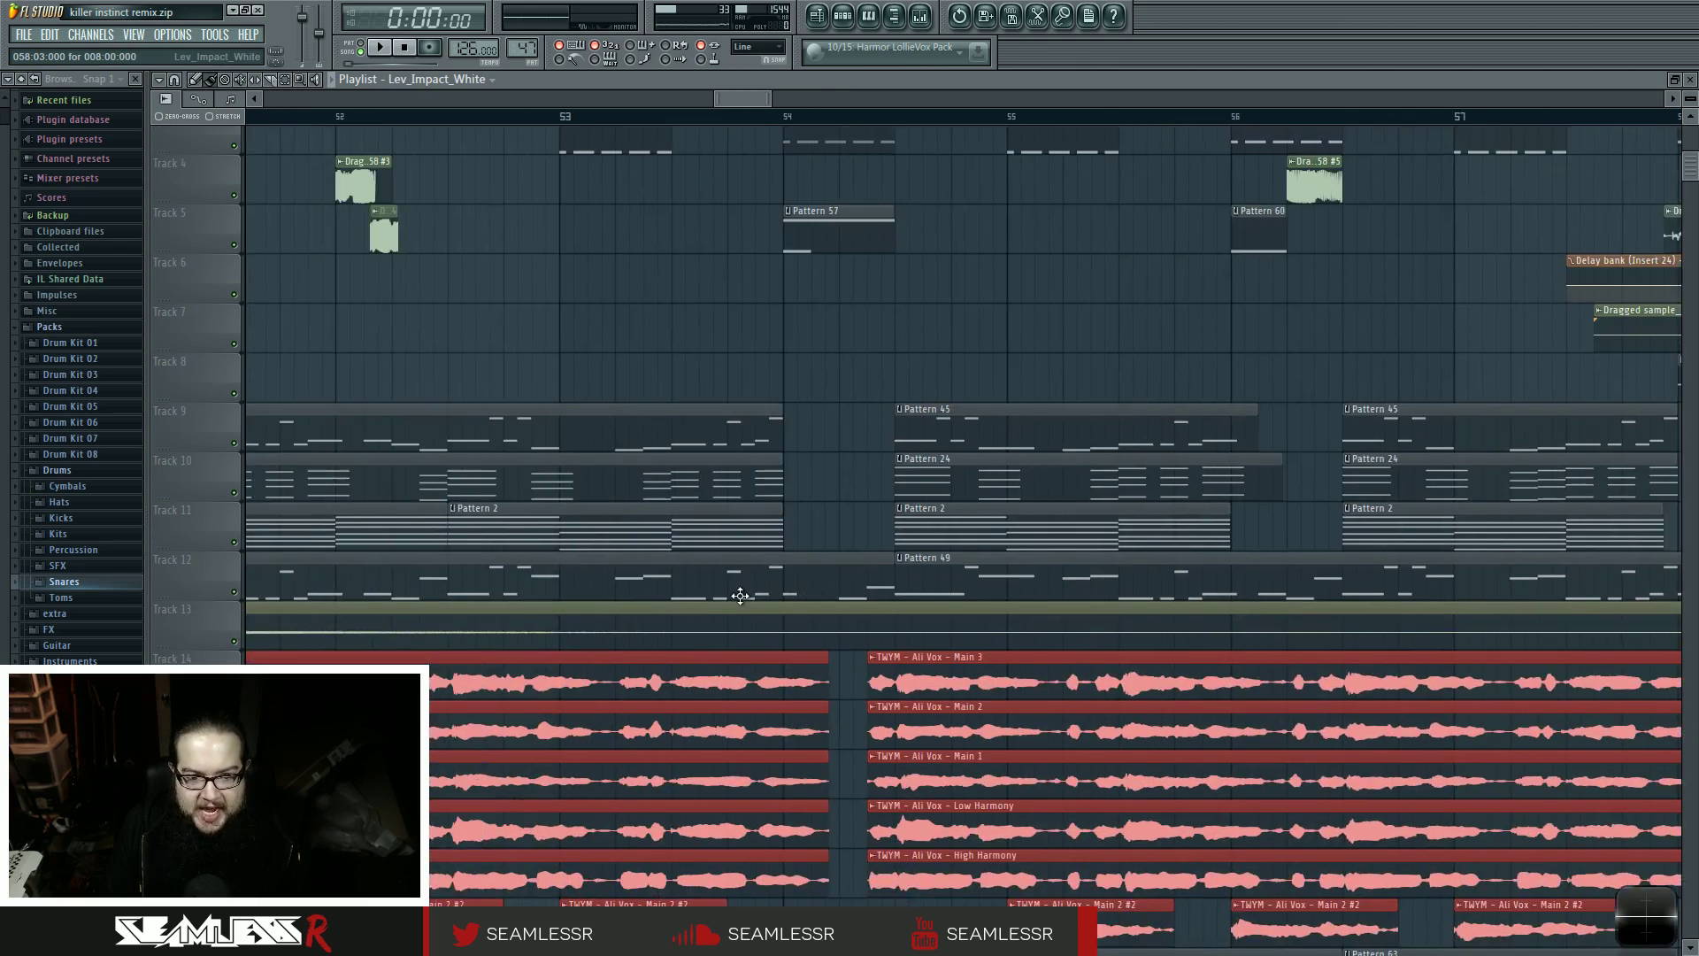
{"action": "scroll", "coordinate": [625, 531], "scroll_direction": "left", "scroll_amount": 10}
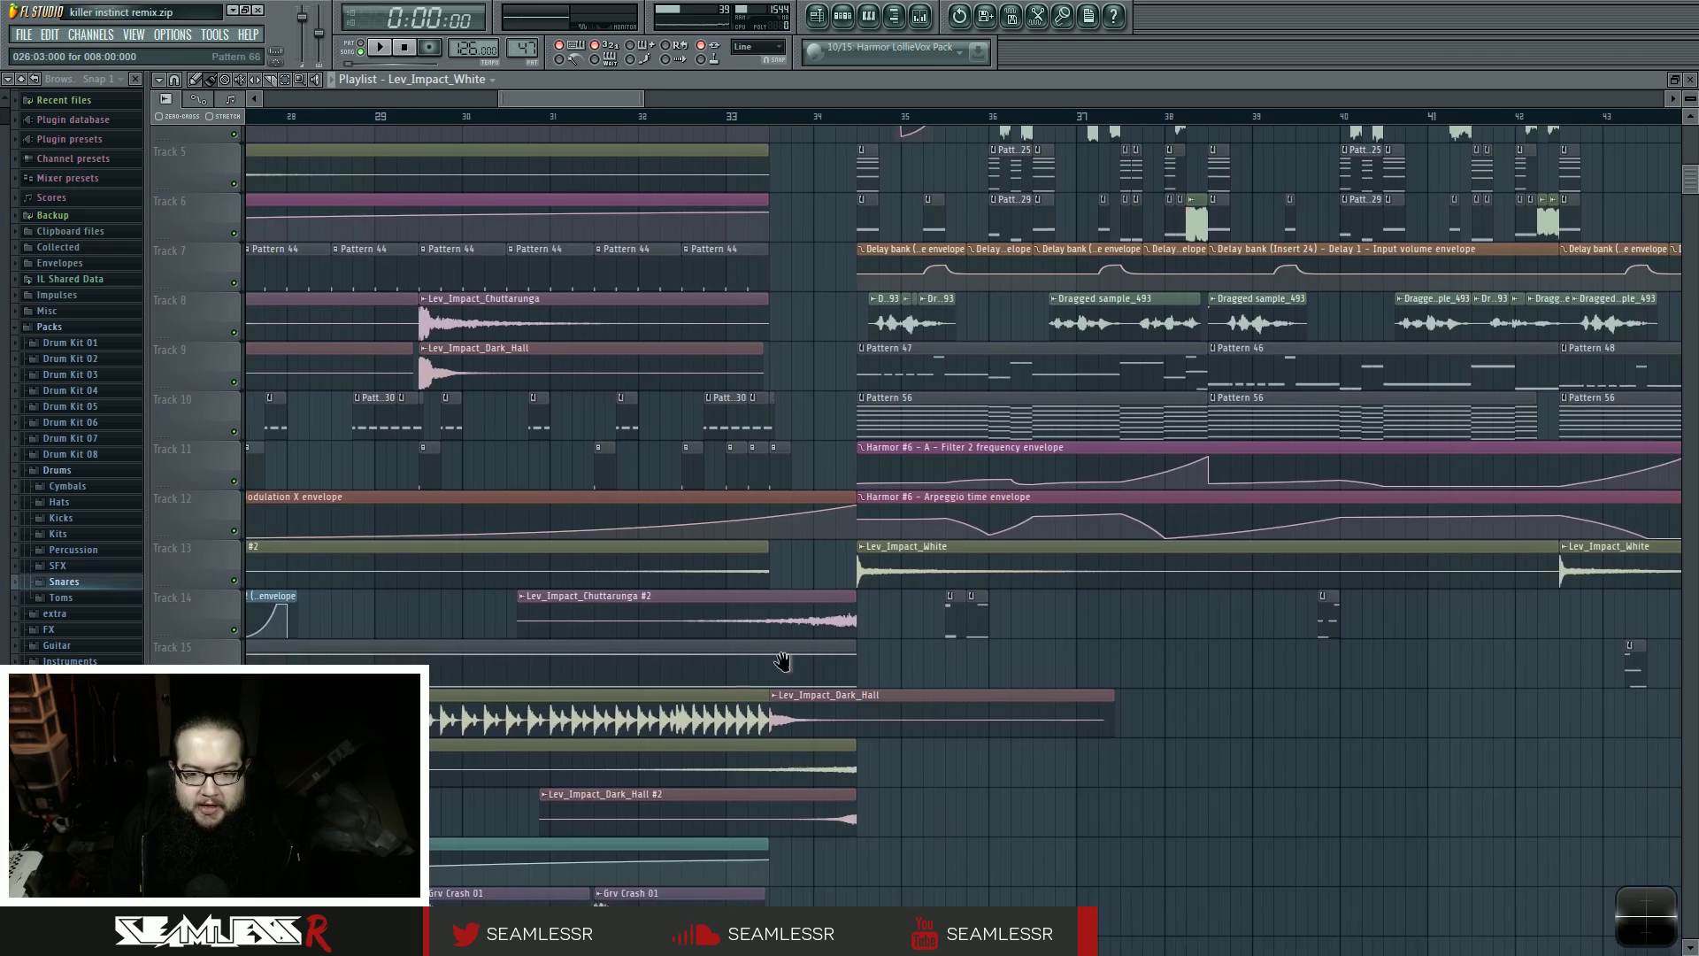
{"action": "scroll", "coordinate": [797, 557], "scroll_direction": "up", "scroll_amount": 6}
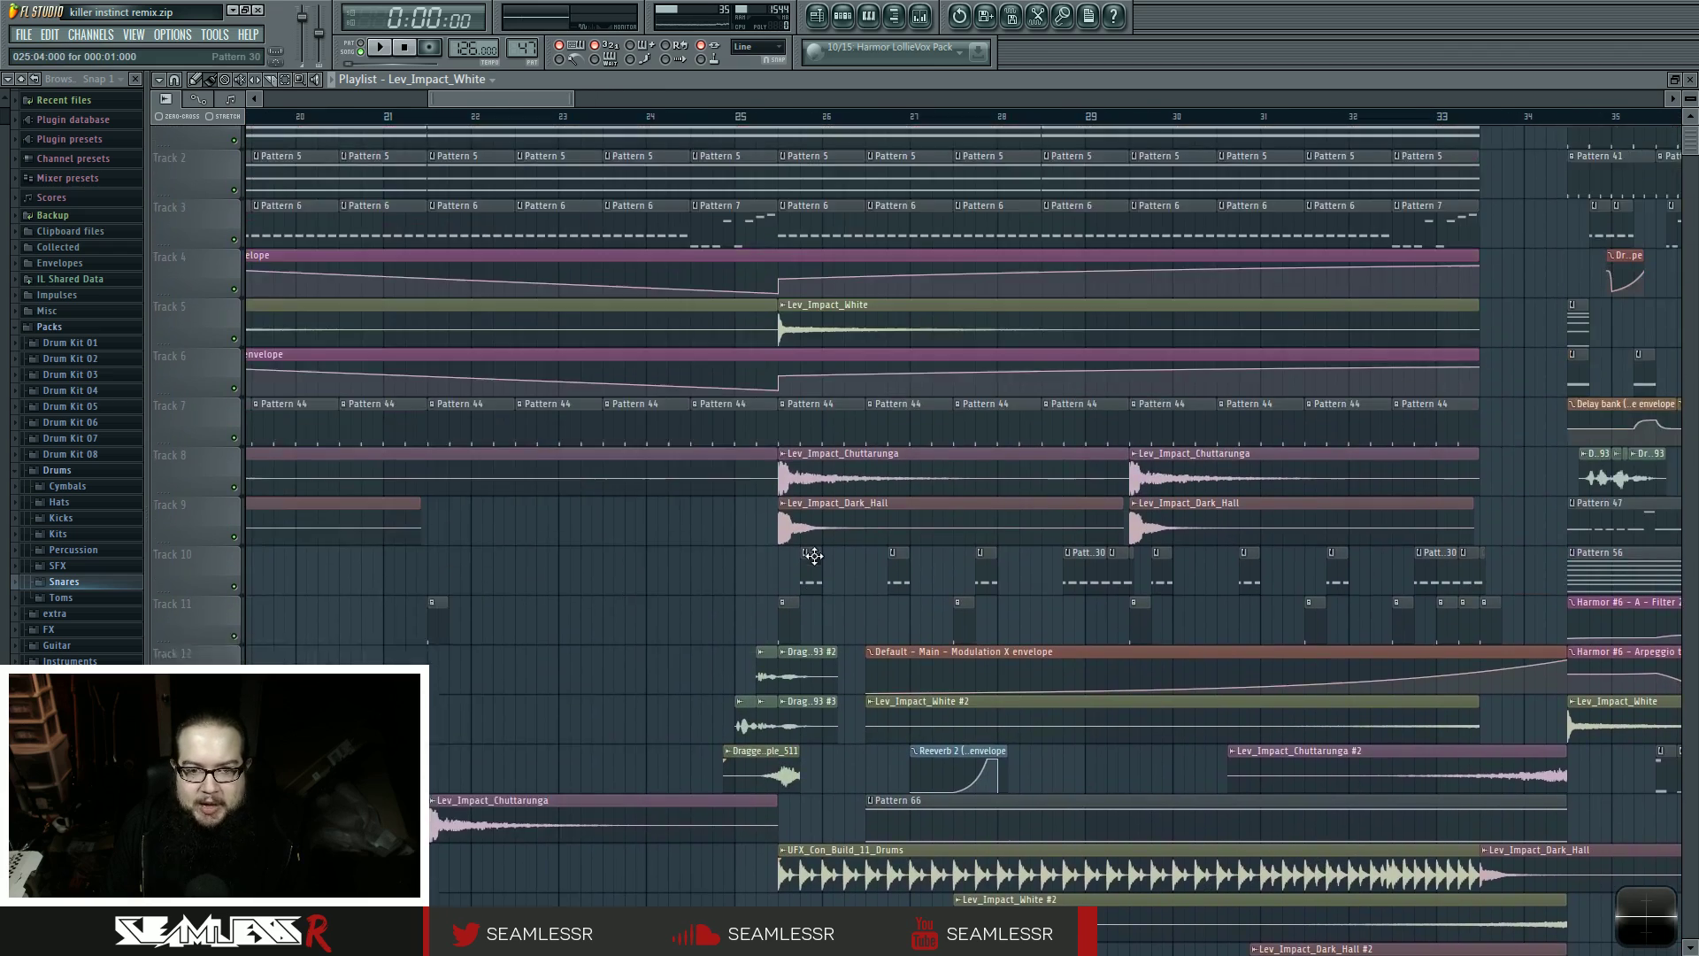
{"action": "scroll", "coordinate": [724, 537], "scroll_direction": "up", "scroll_amount": 2}
{"action": "scroll", "coordinate": [645, 584], "scroll_direction": "up", "scroll_amount": 2}
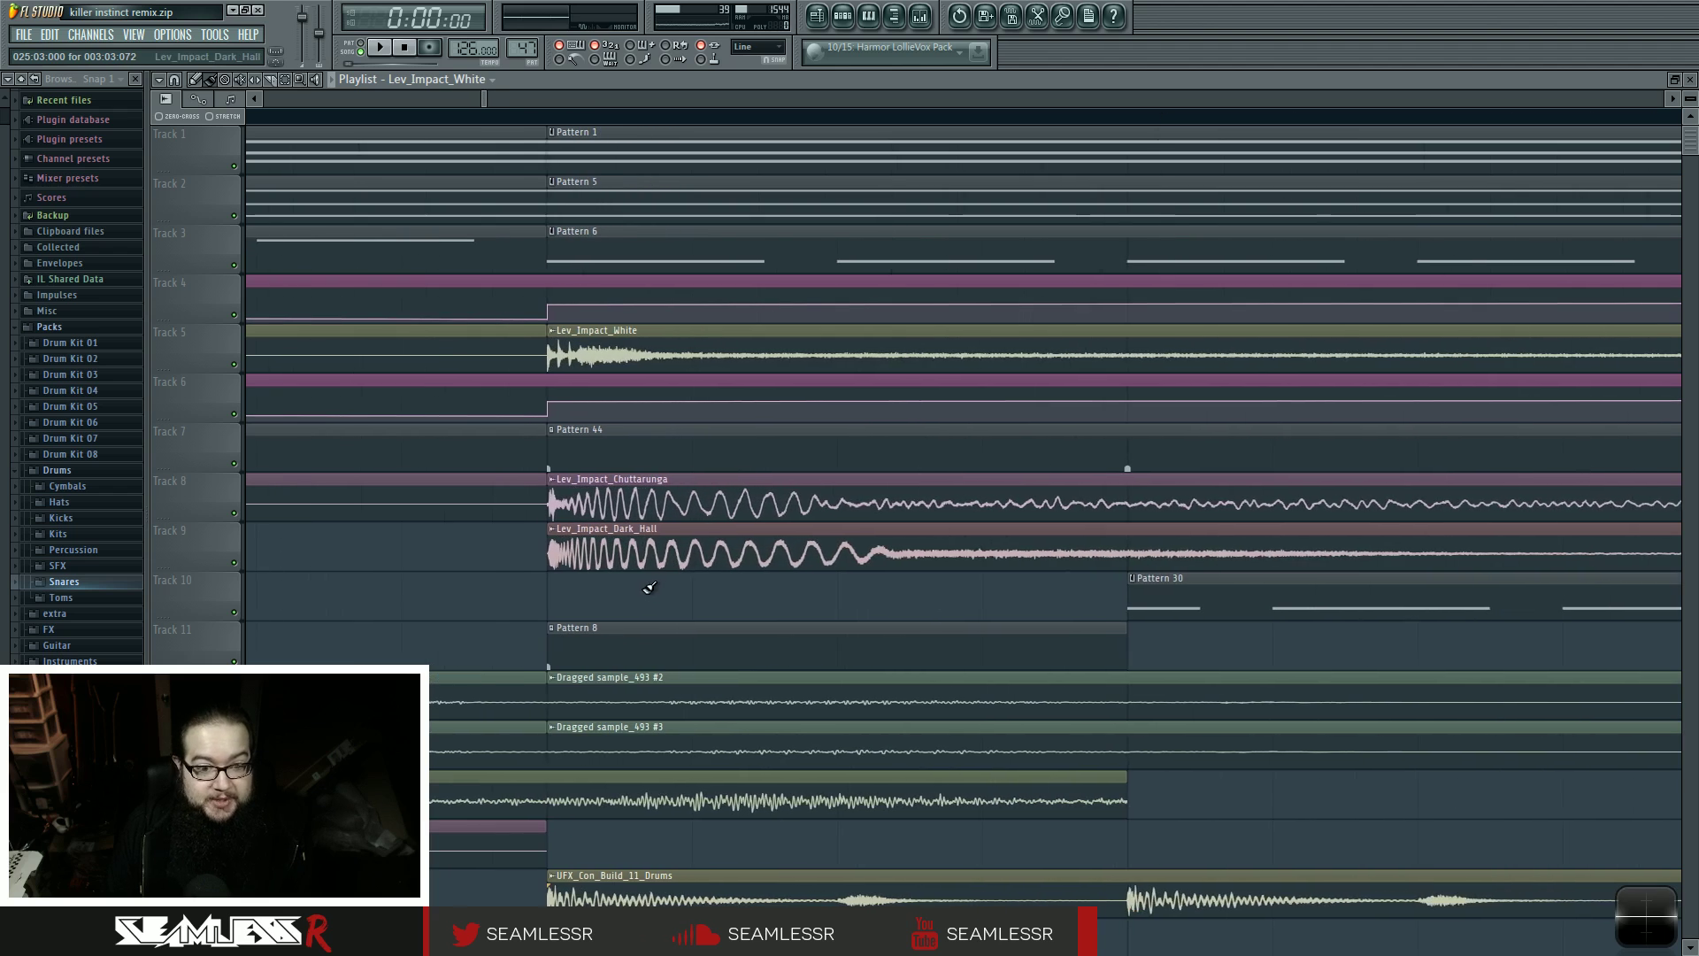
{"action": "scroll", "coordinate": [690, 601], "scroll_direction": "up", "scroll_amount": 1}
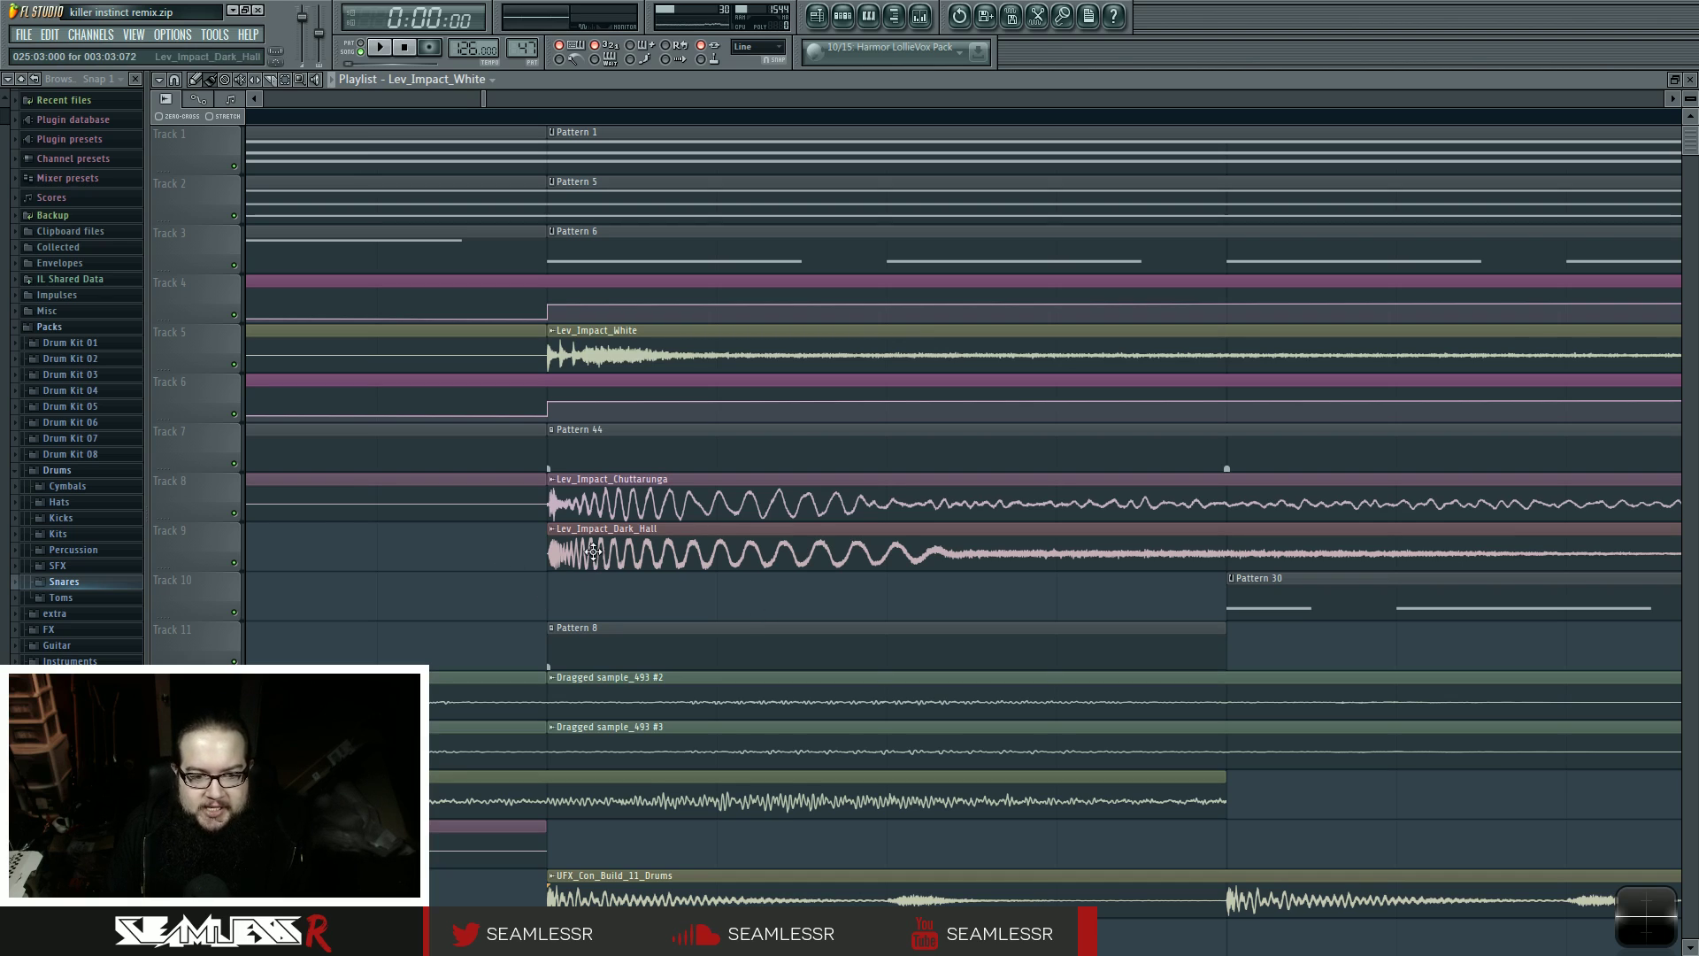
{"action": "left_click", "coordinate": [582, 503], "text": "ctrl"}
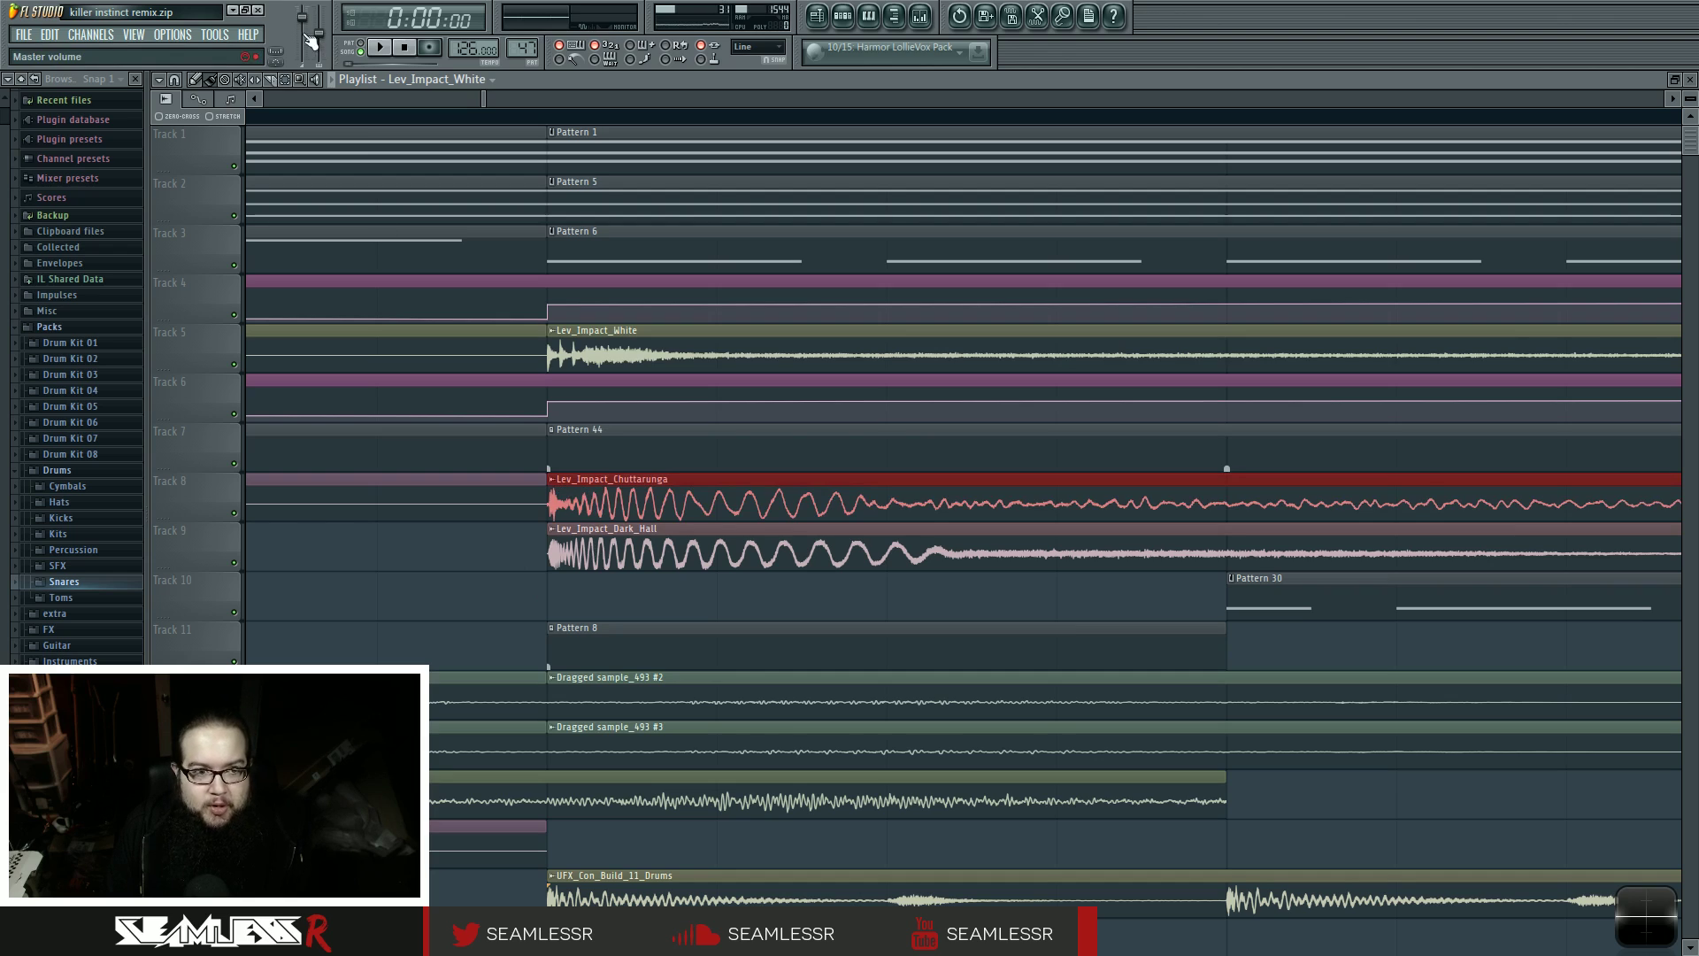
{"action": "left_click", "coordinate": [281, 79]}
{"action": "left_click", "coordinate": [470, 588]}
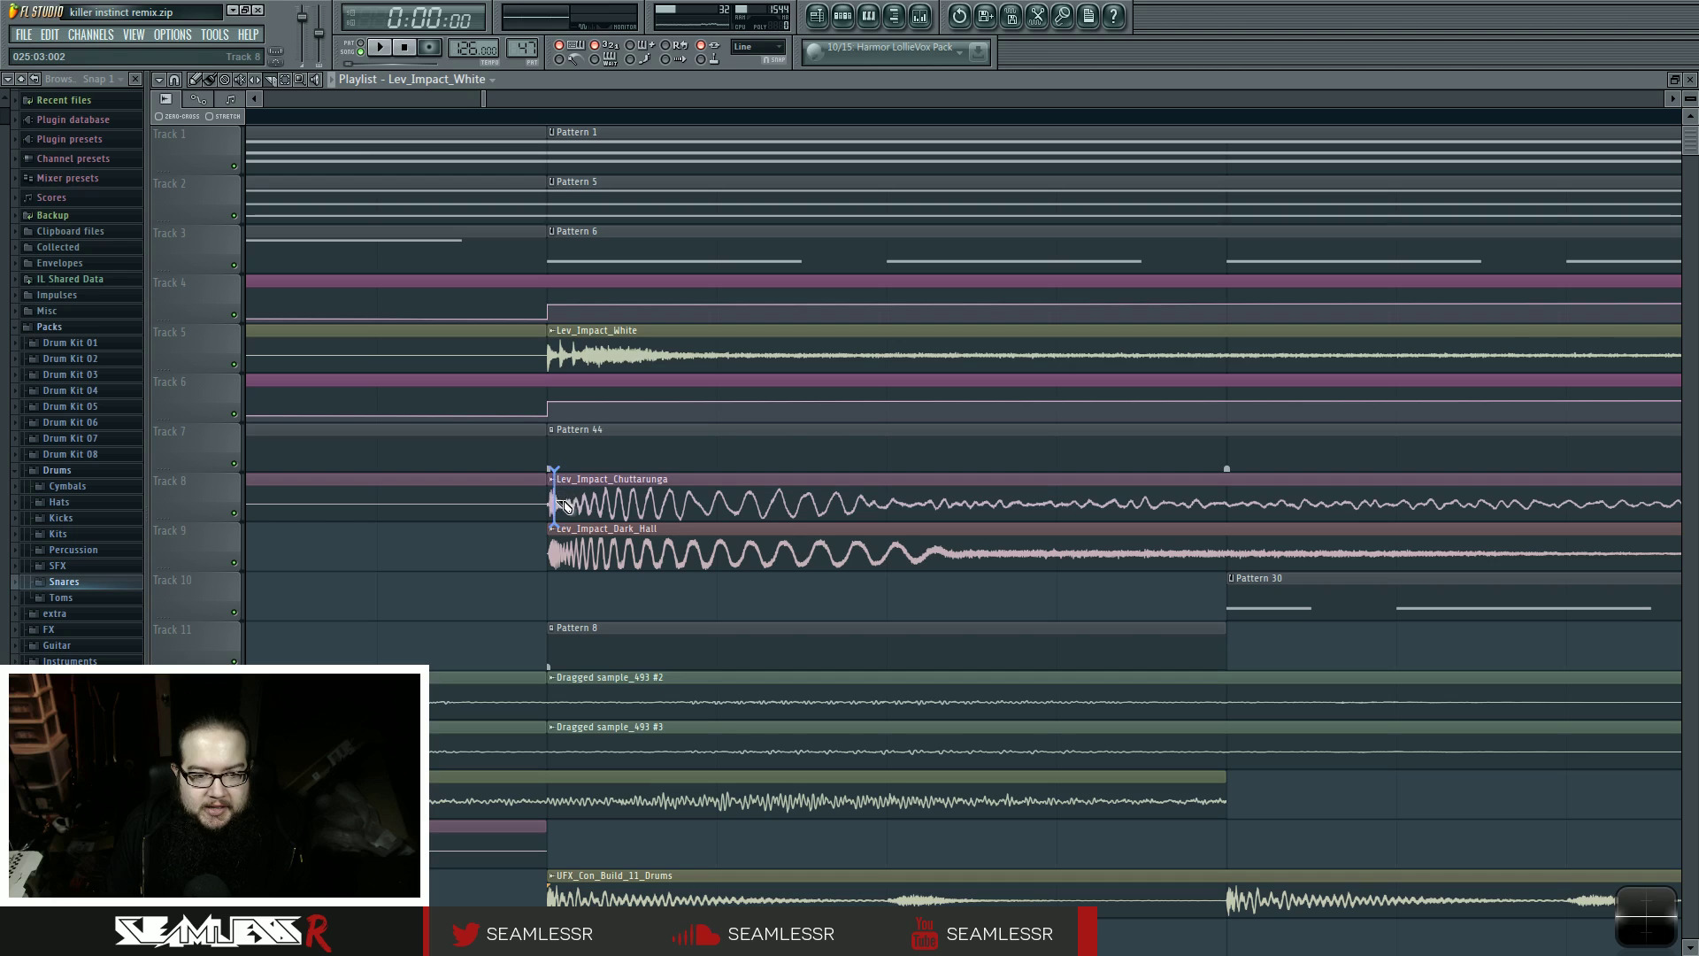
{"action": "left_click", "coordinate": [563, 502]}
{"action": "left_click", "coordinate": [577, 503]}
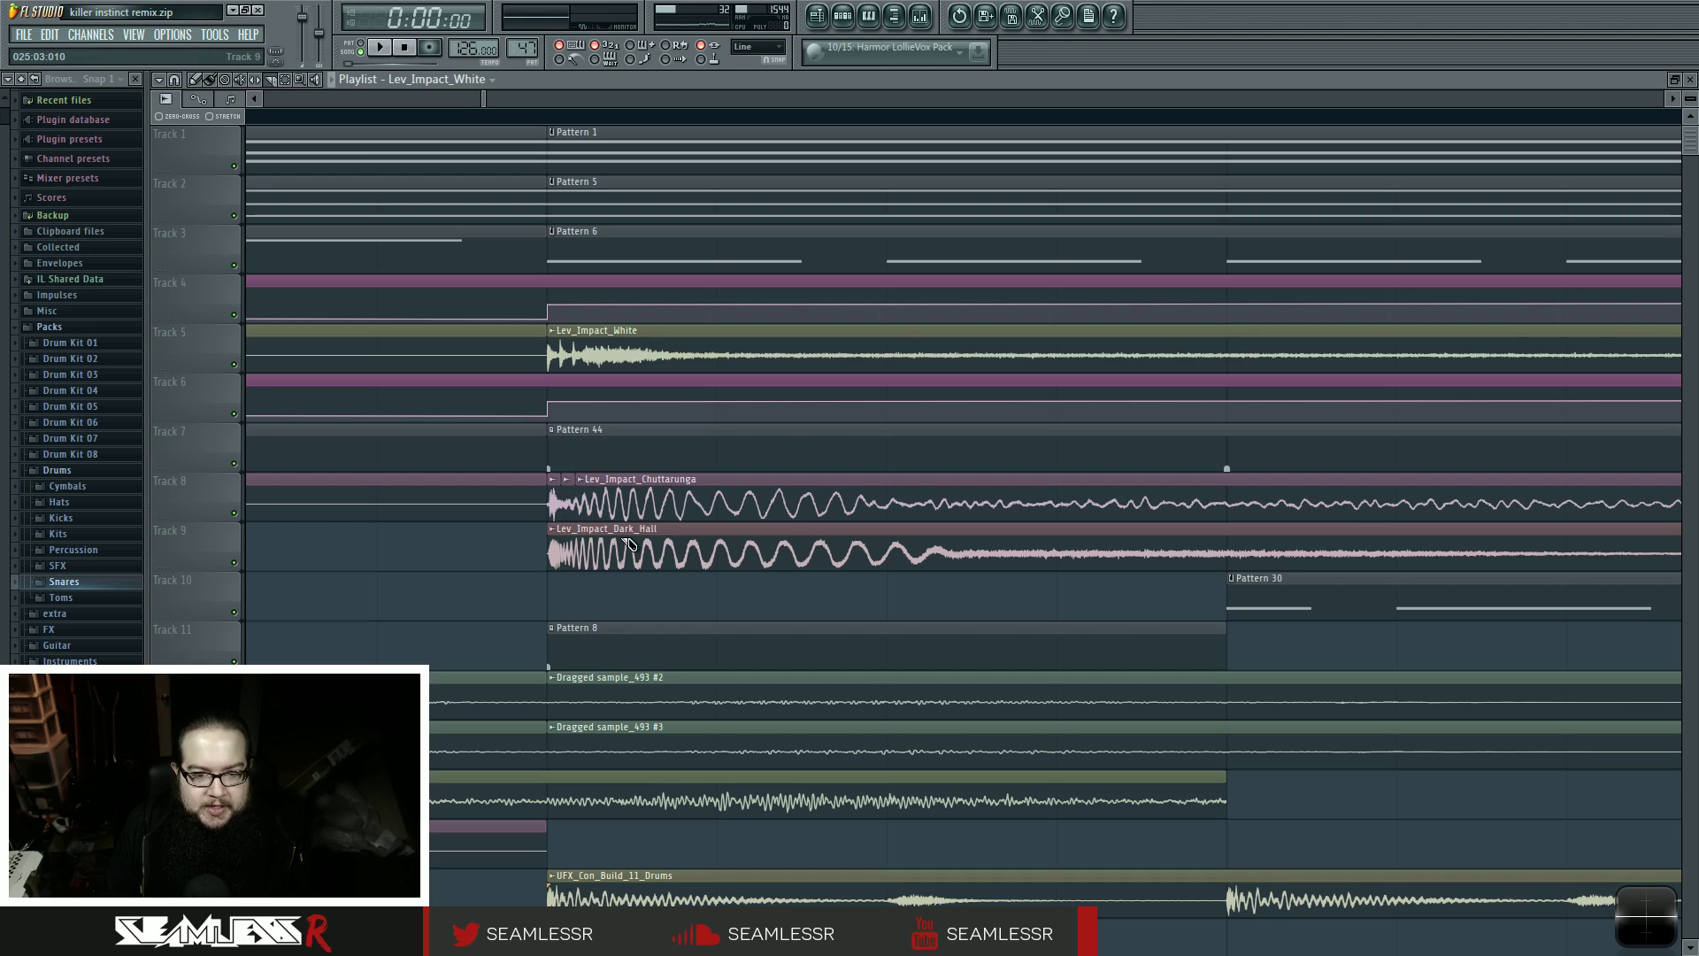
{"action": "left_click", "coordinate": [894, 500]}
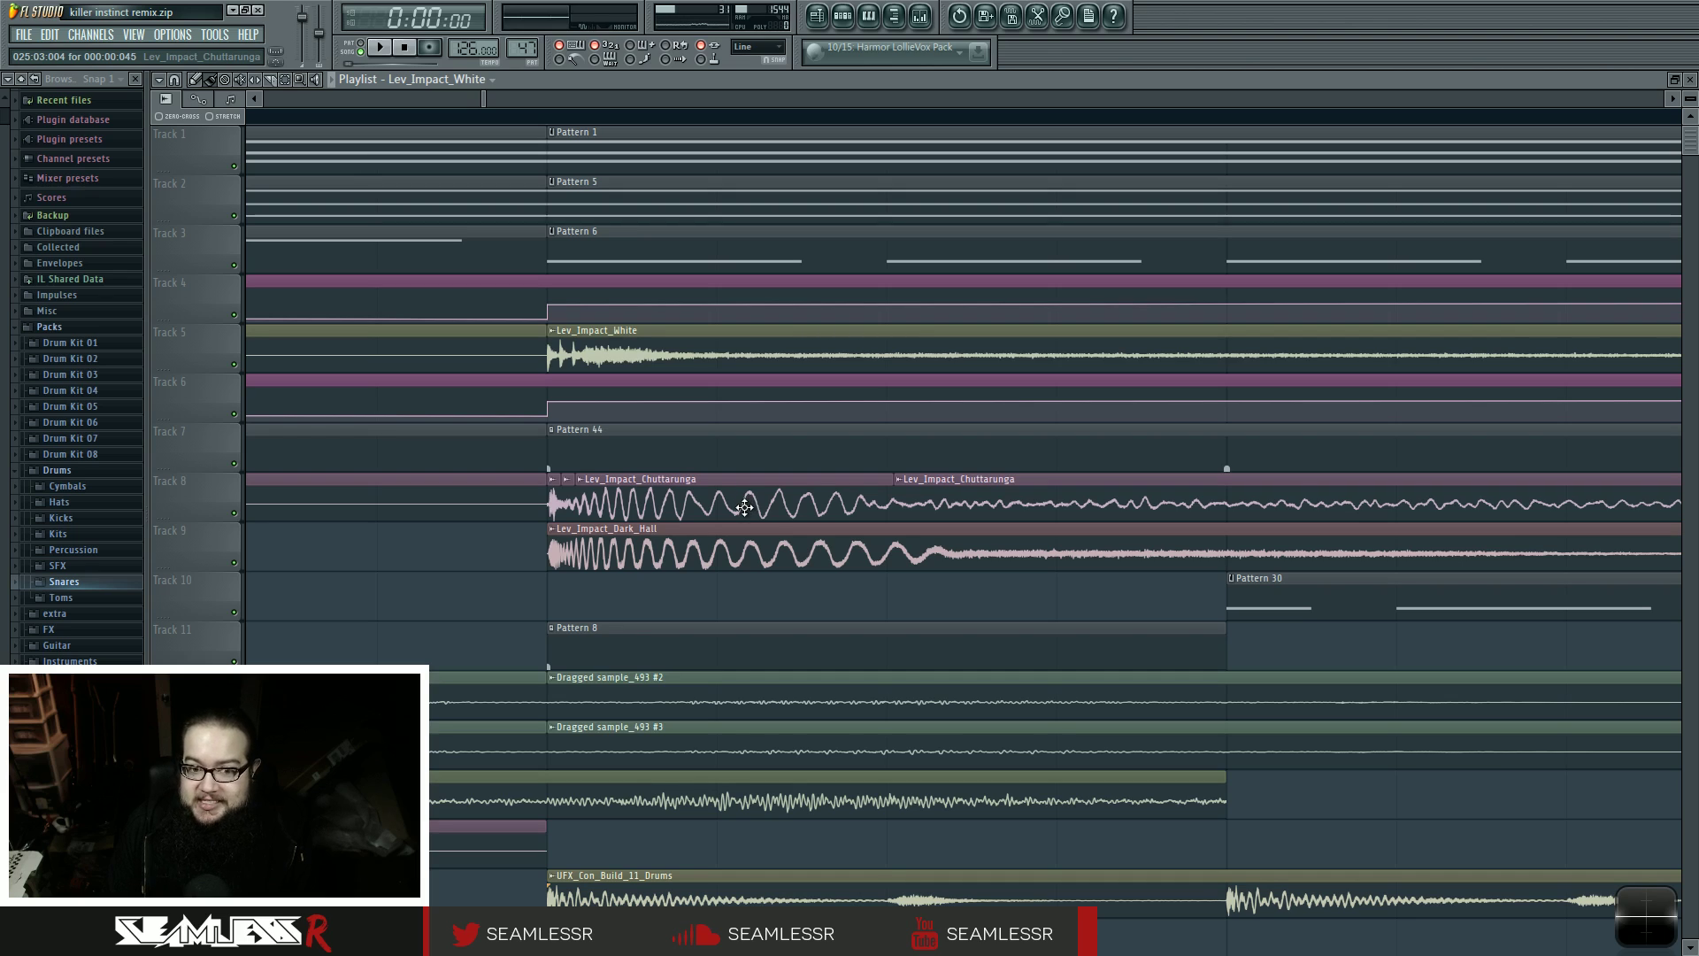
- Try shifting the third slice of the Lev_Impact_Chuttarunga clip slightly later and restore its position
{"action": "mouse_move", "coordinate": [661, 496]}
{"action": "left_mouse_down"}
{"action": "mouse_move", "coordinate": [670, 442]}
{"action": "mouse_move", "coordinate": [665, 509]}
{"action": "left_mouse_up"}
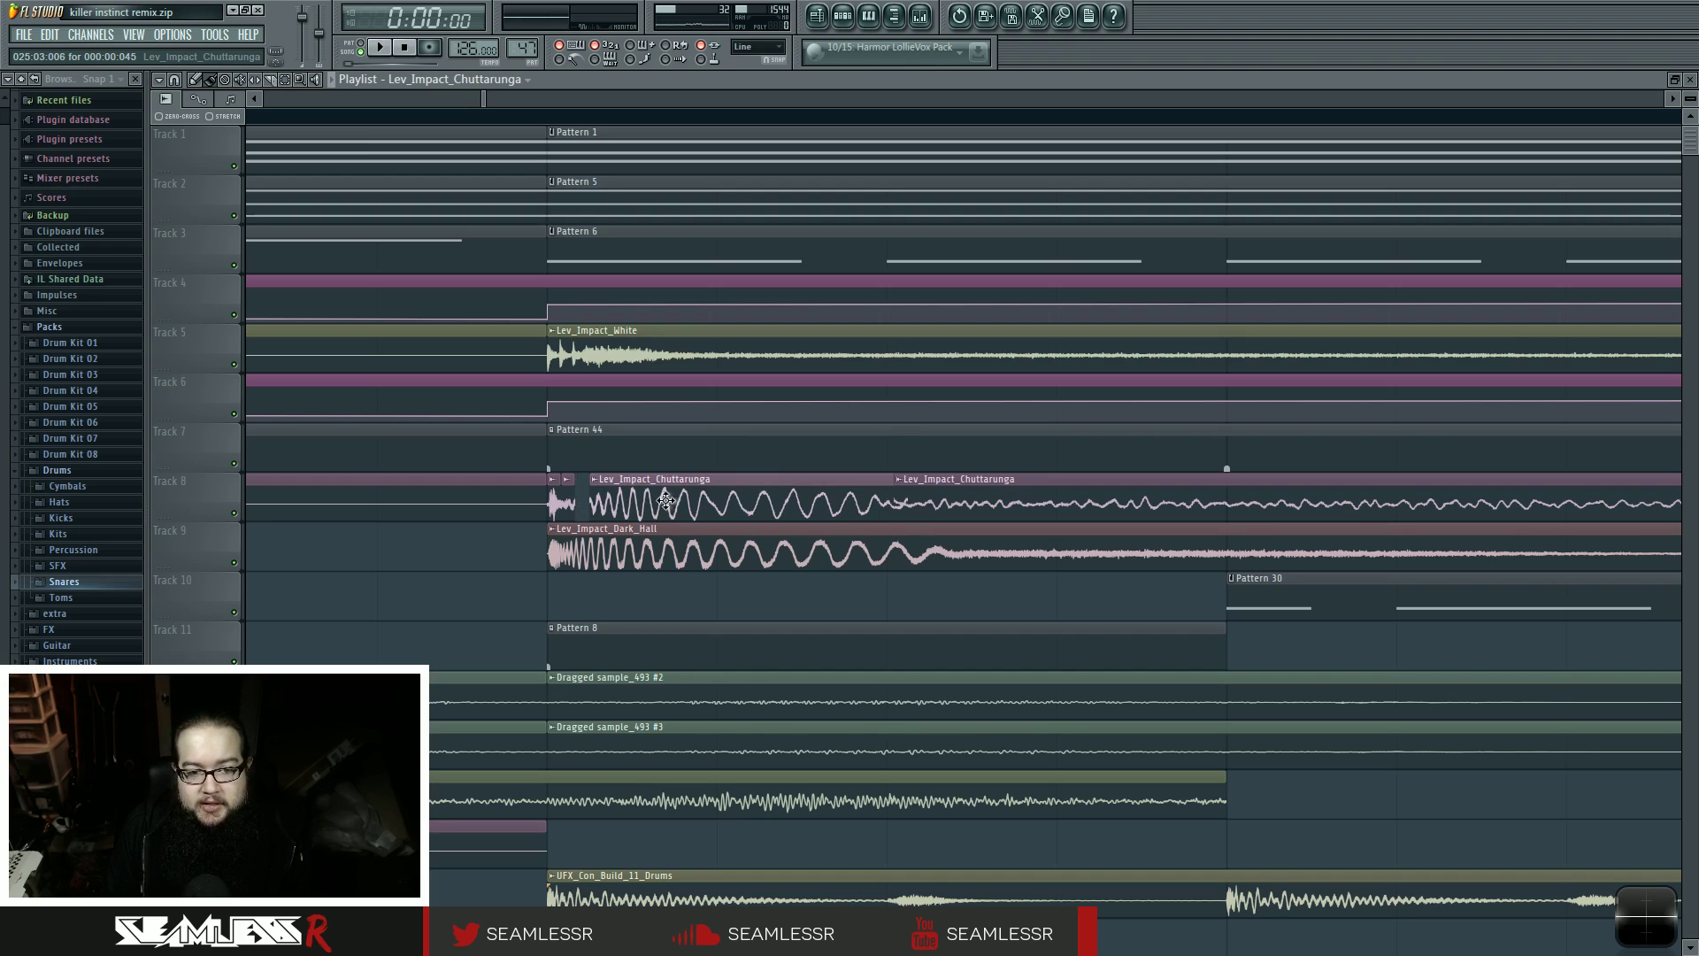
{"action": "scroll", "coordinate": [708, 549], "scroll_direction": "left", "scroll_amount": 2}
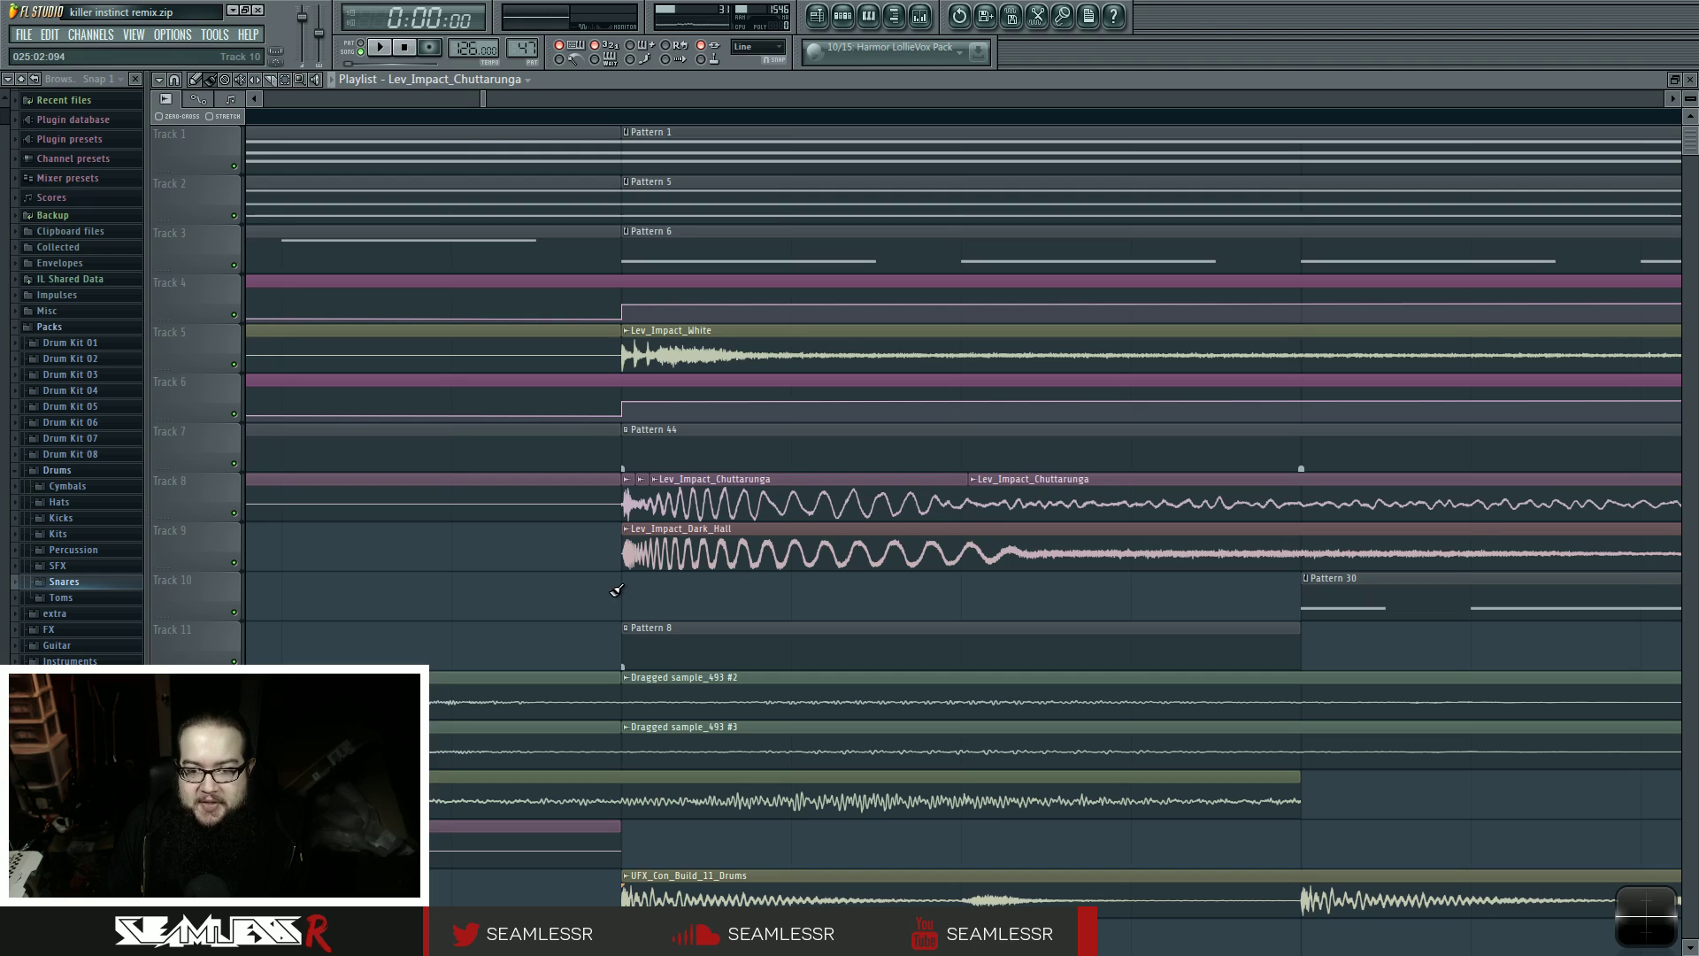
- Play the song from about bar 34 and watch the Maximus effect on the drums mixer track
{"action": "scroll", "coordinate": [615, 591], "scroll_direction": "down", "scroll_amount": 4}
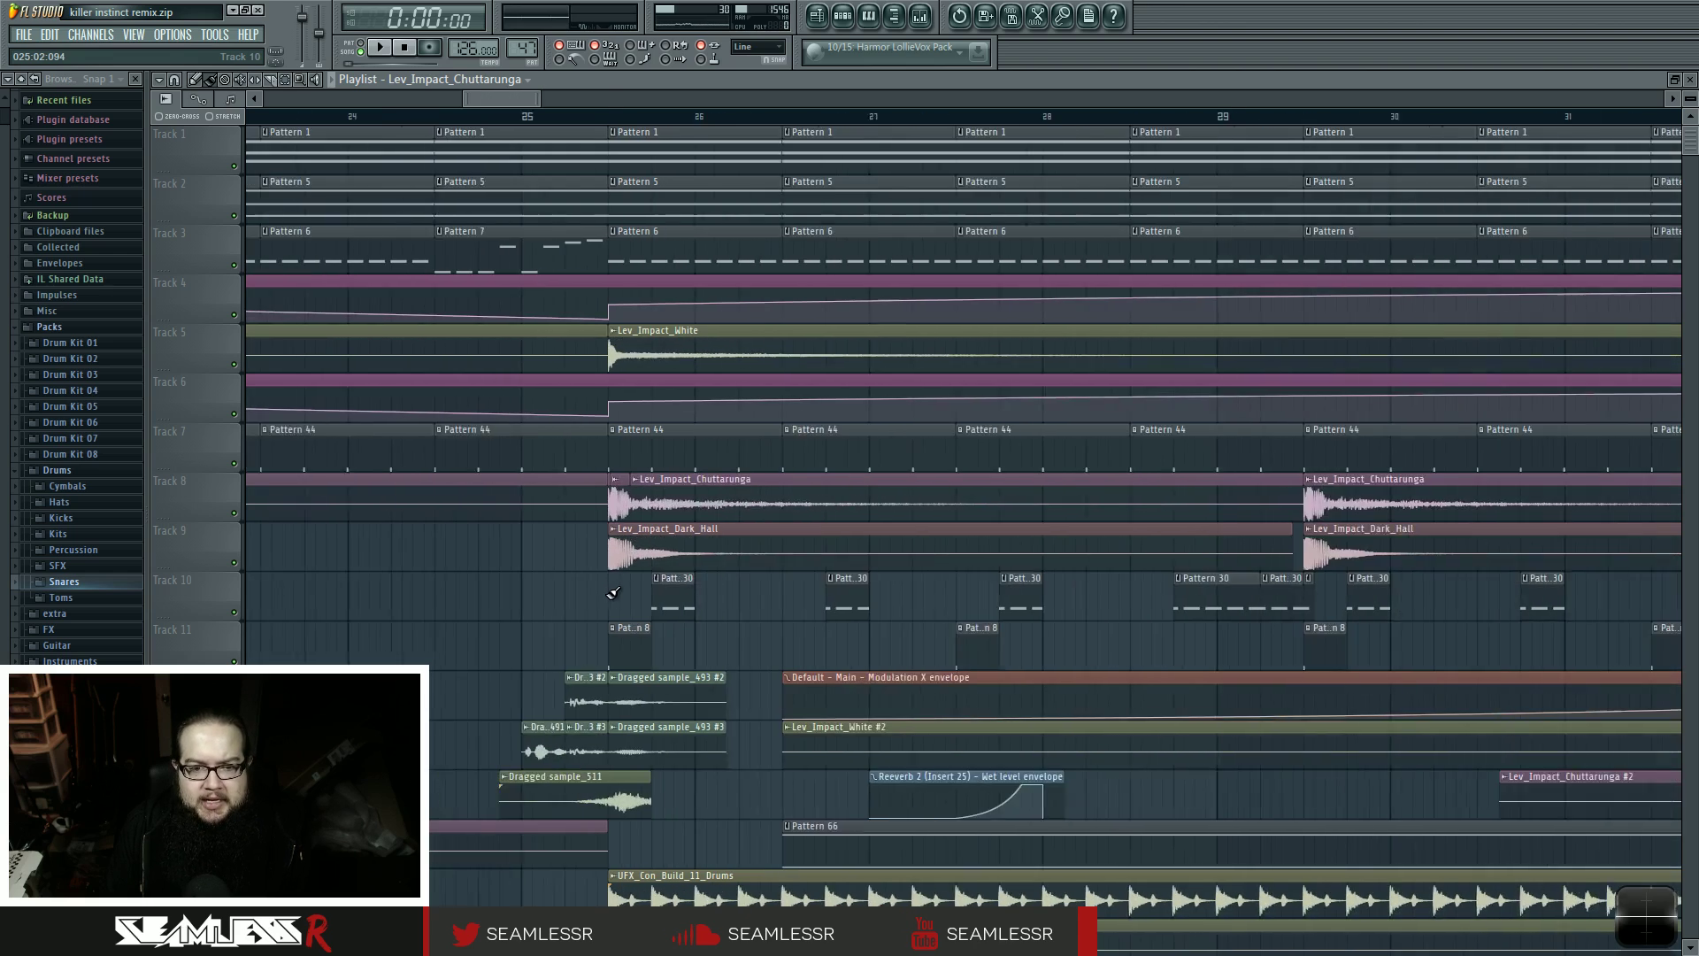
{"action": "scroll", "coordinate": [615, 591], "scroll_direction": "down", "scroll_amount": 6}
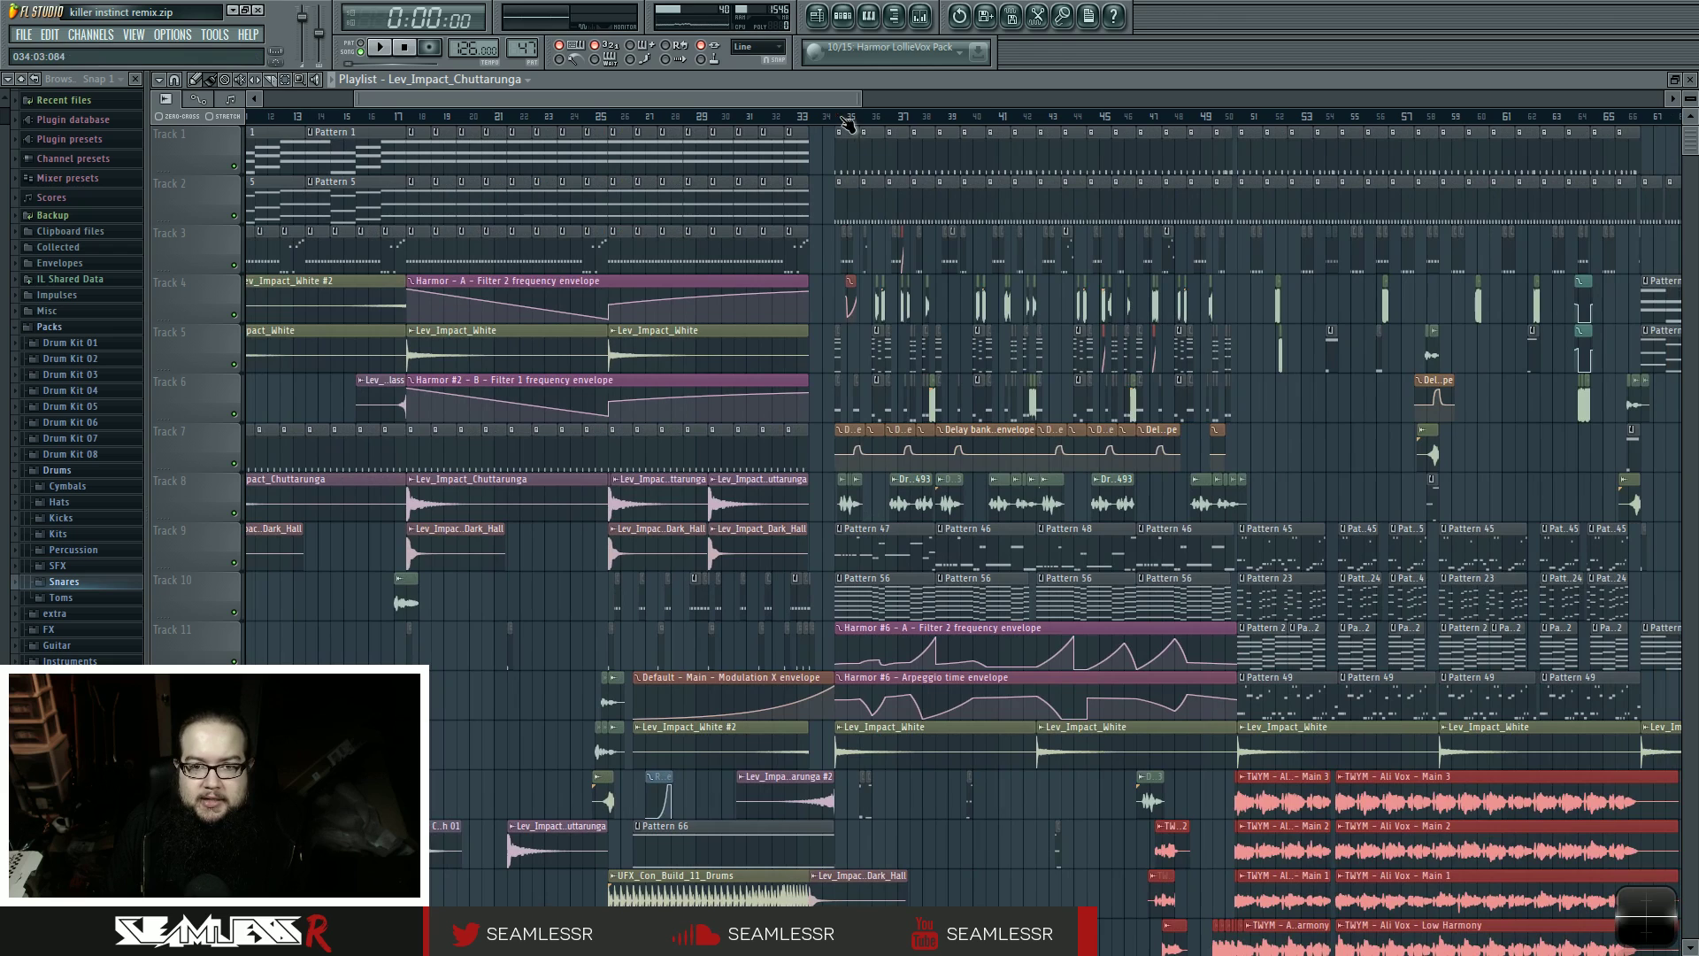
{"action": "left_click", "coordinate": [848, 124]}
{"action": "key", "text": "space"}
{"action": "key", "text": "F9"}
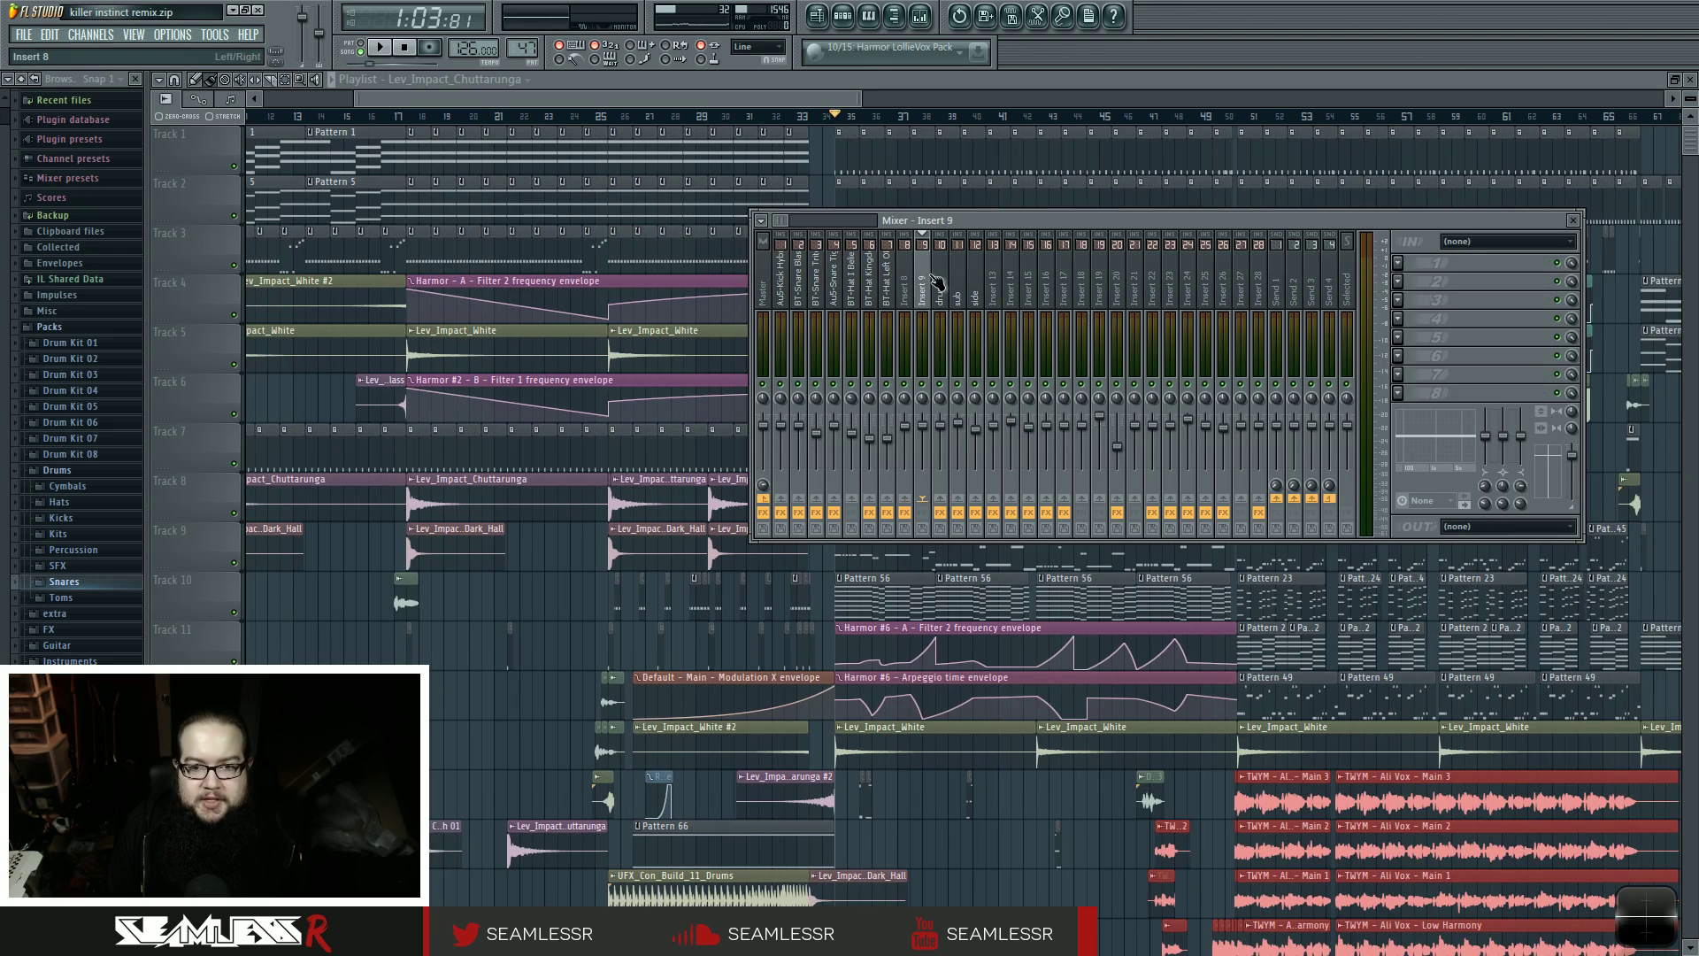
{"action": "left_click", "coordinate": [936, 281]}
{"action": "left_click", "coordinate": [1473, 263]}
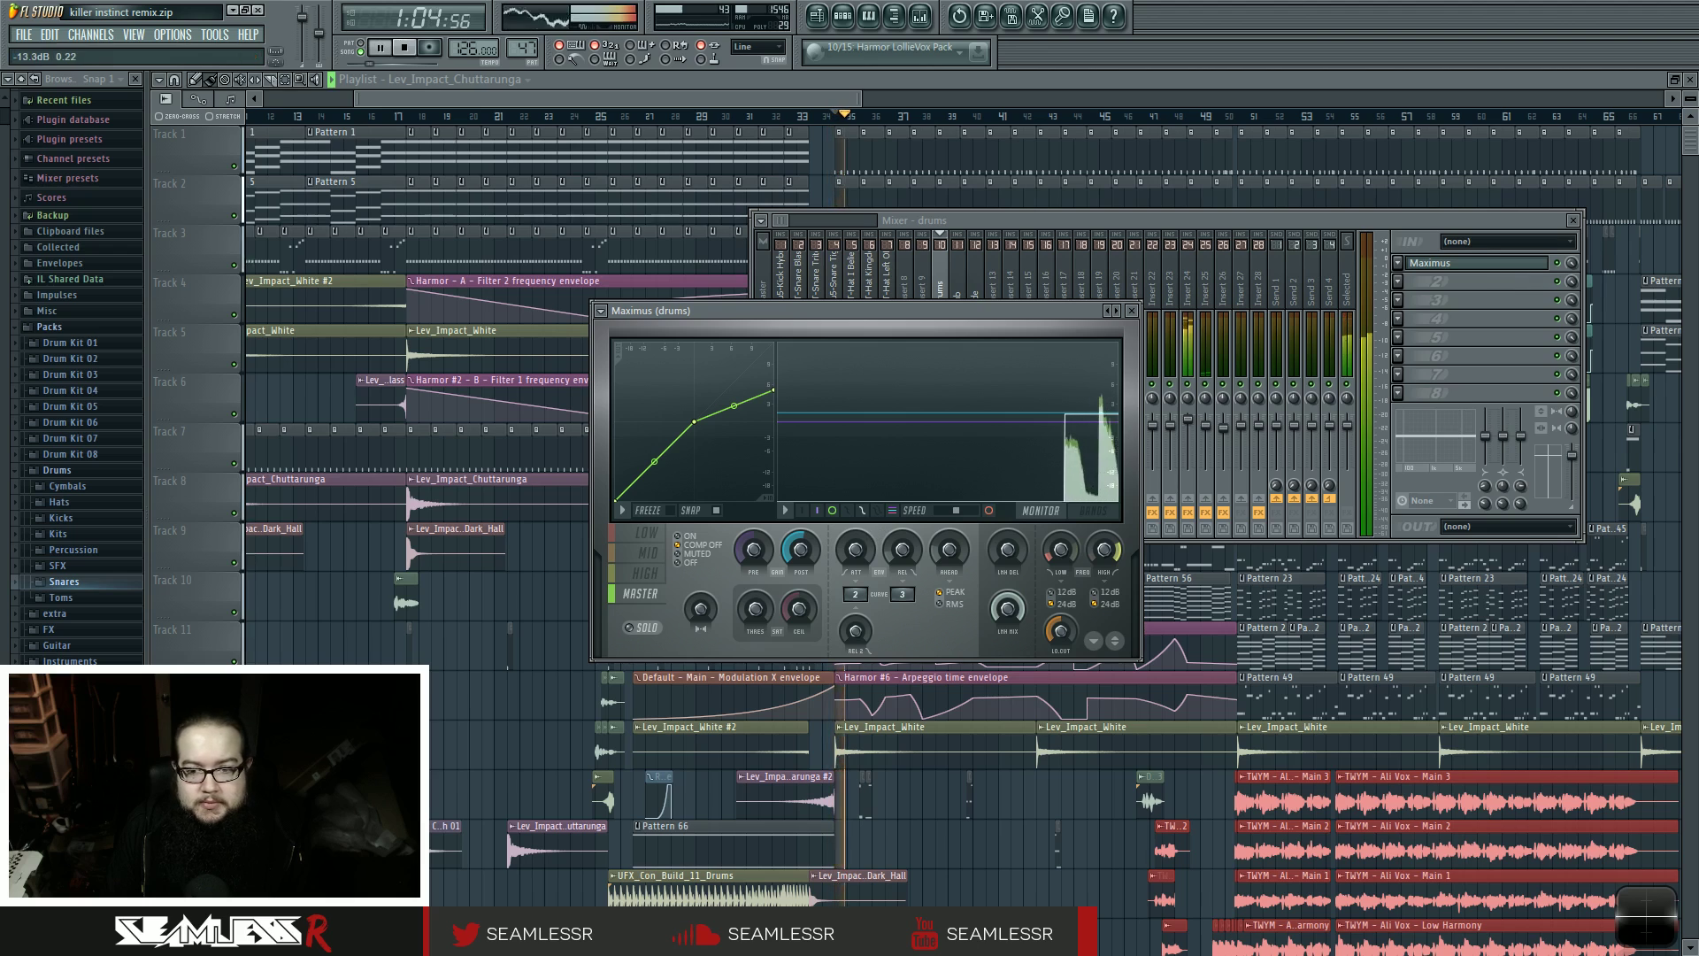
{"action": "key", "text": "space"}
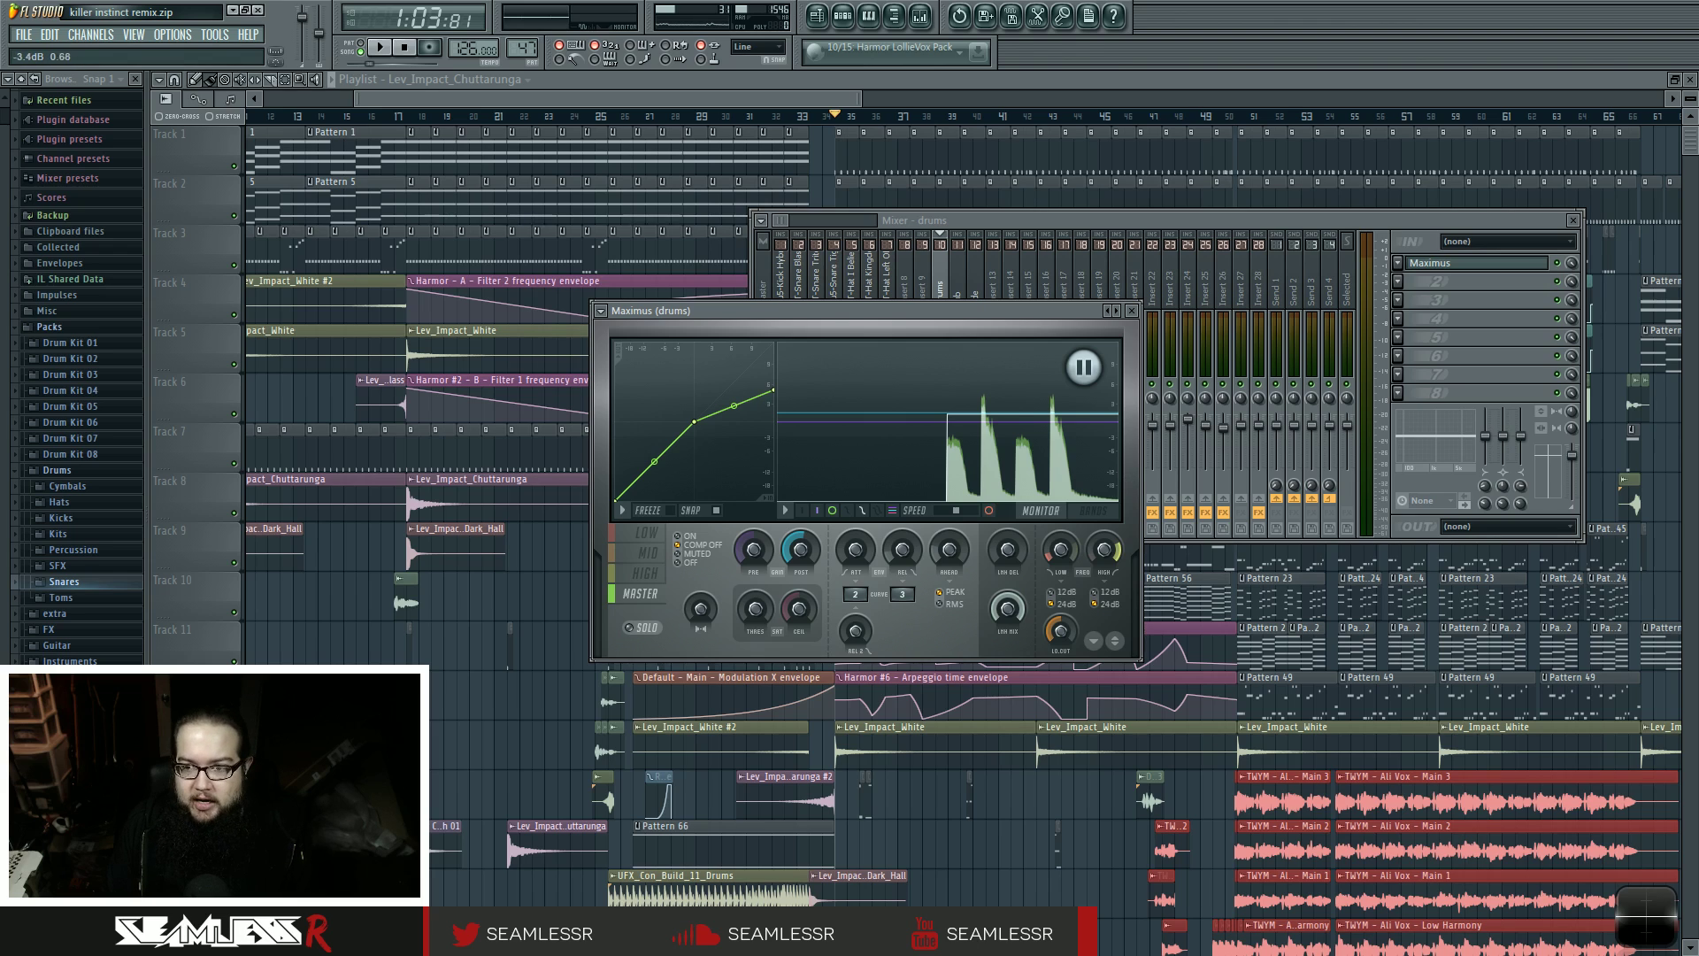
- Straighten the drums Maximus master-band curve into a neutral diagonal line and audition the uncompressed drums
{"action": "left_click", "coordinate": [678, 536]}
{"action": "key", "text": "space"}
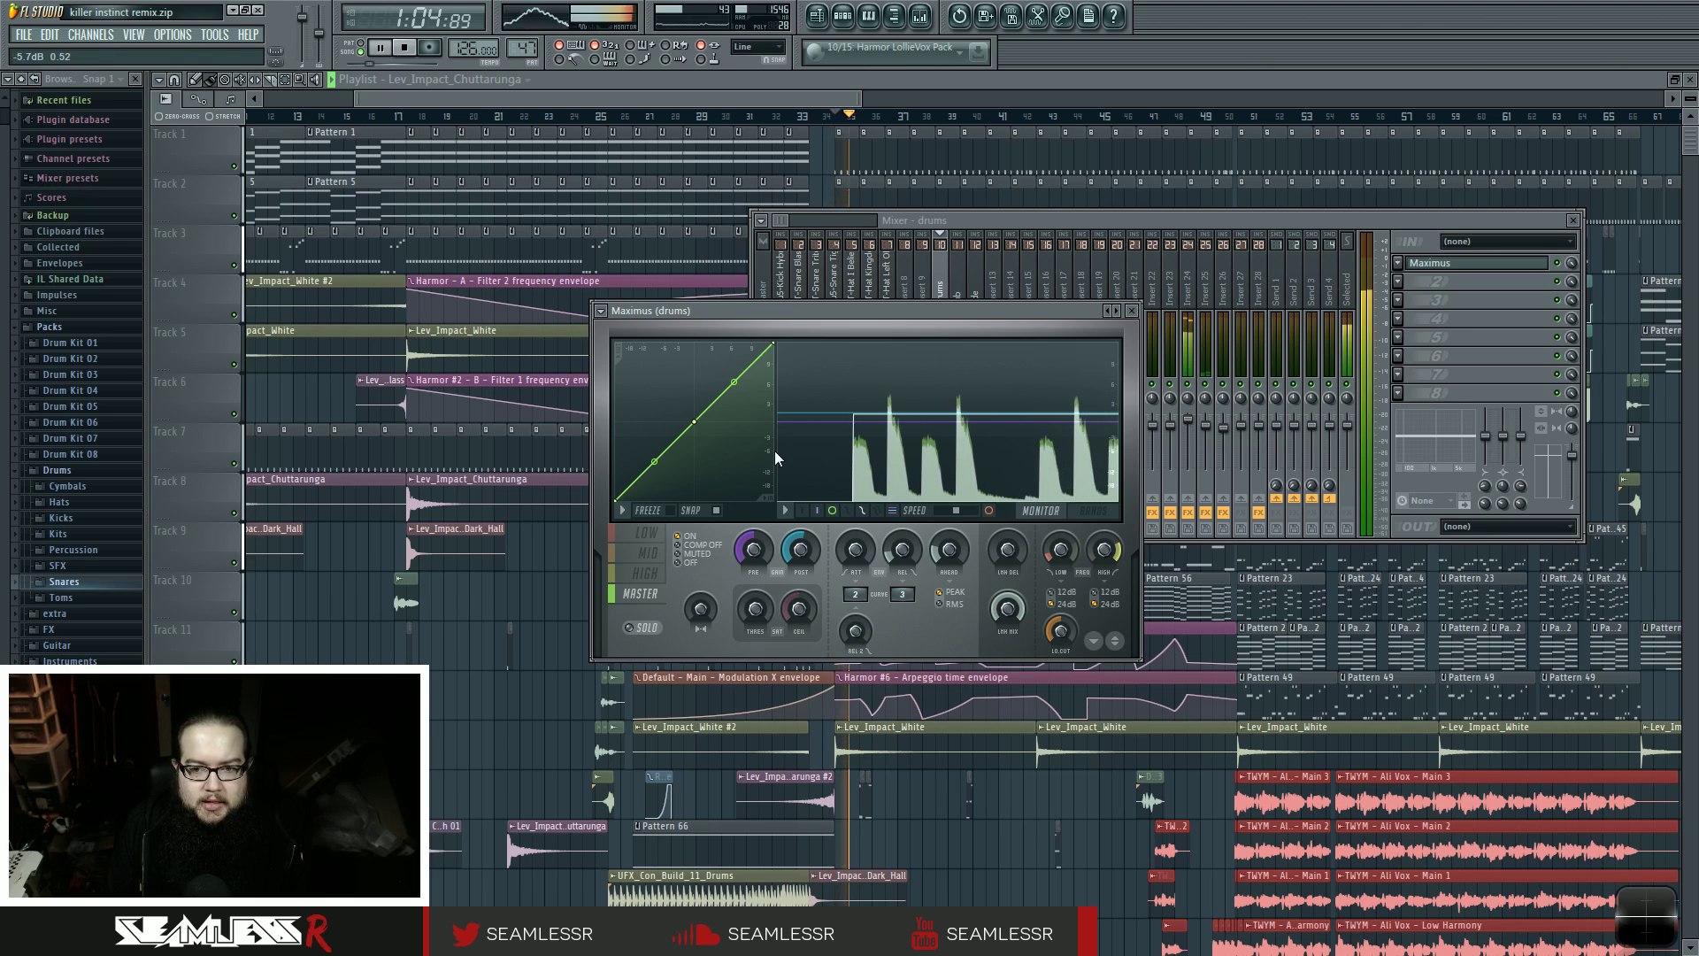
{"action": "key", "text": "space"}
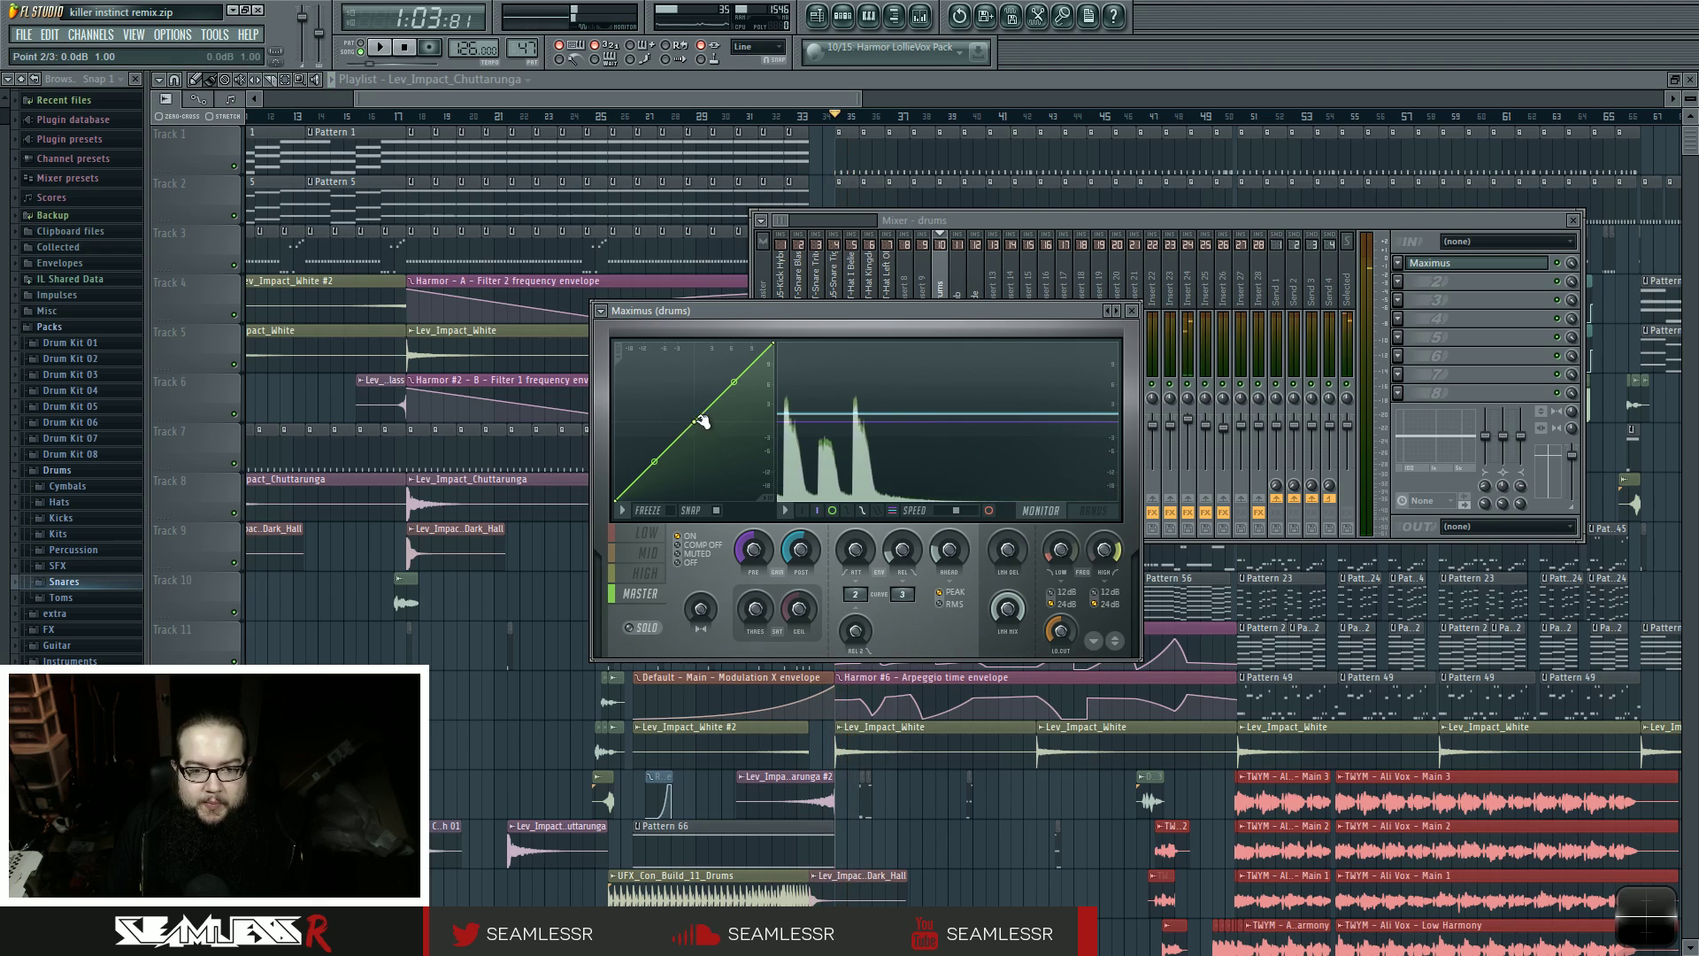
- Bend the lower segment of the drums Maximus curve downward and nudge its middle point slightly, auditioning the gated drums
{"action": "left_click_drag", "start_coordinate": [654, 461], "coordinate": [655, 492]}
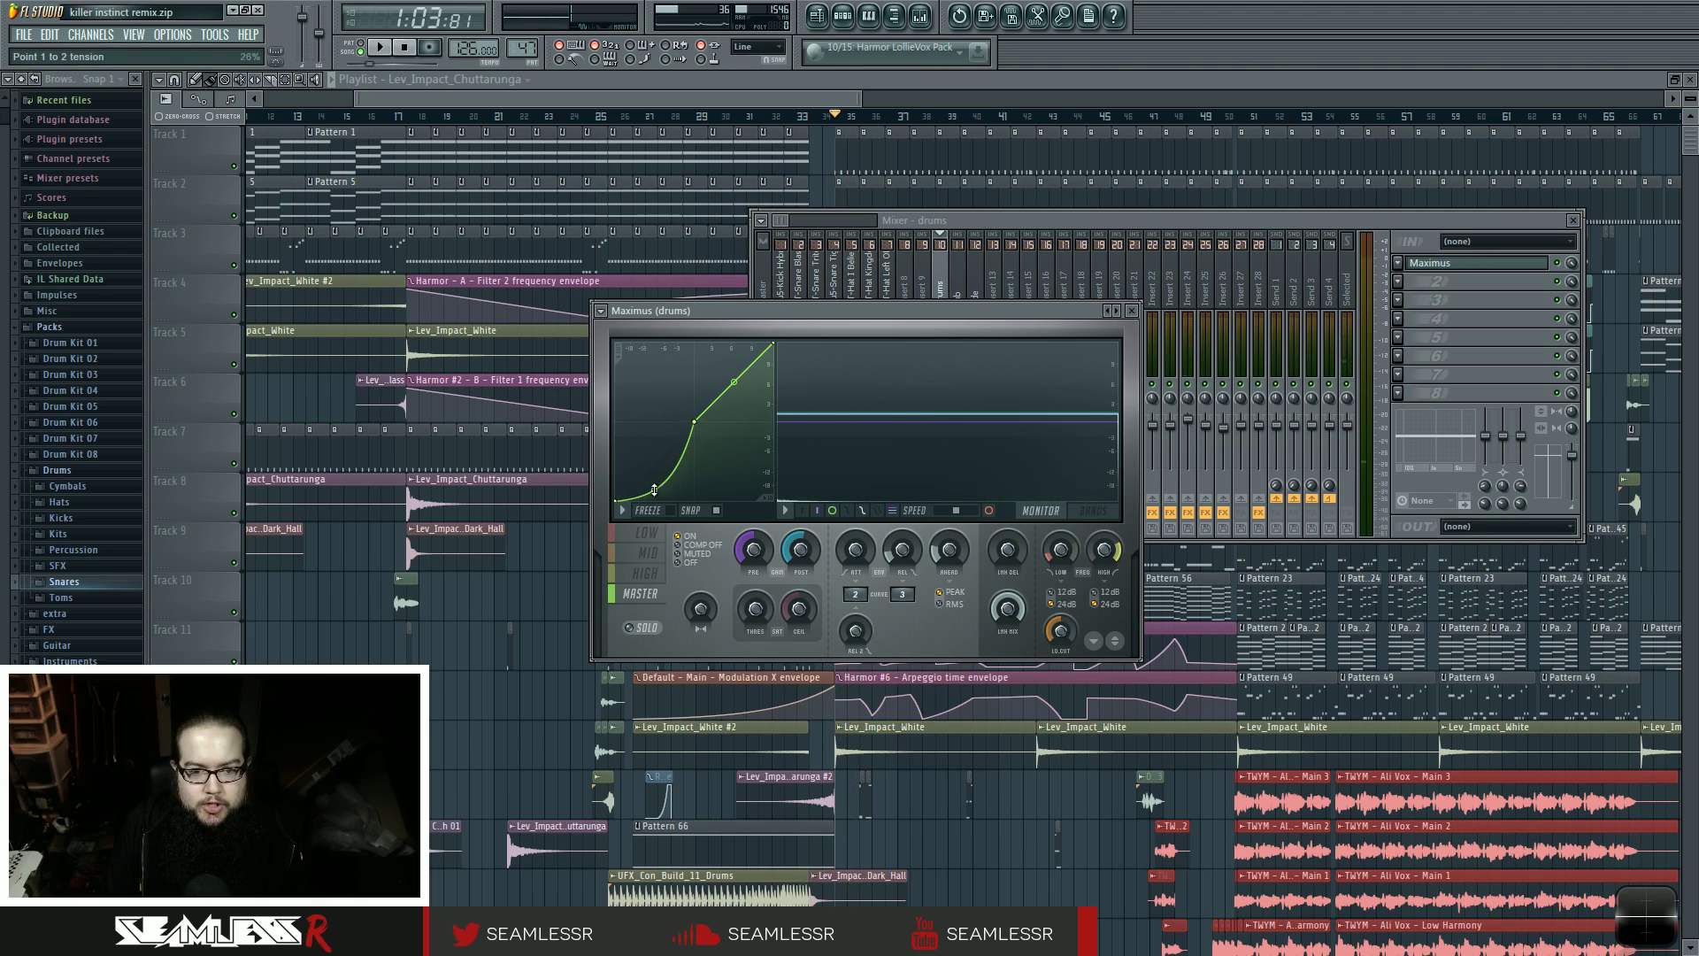
{"action": "key", "text": "space"}
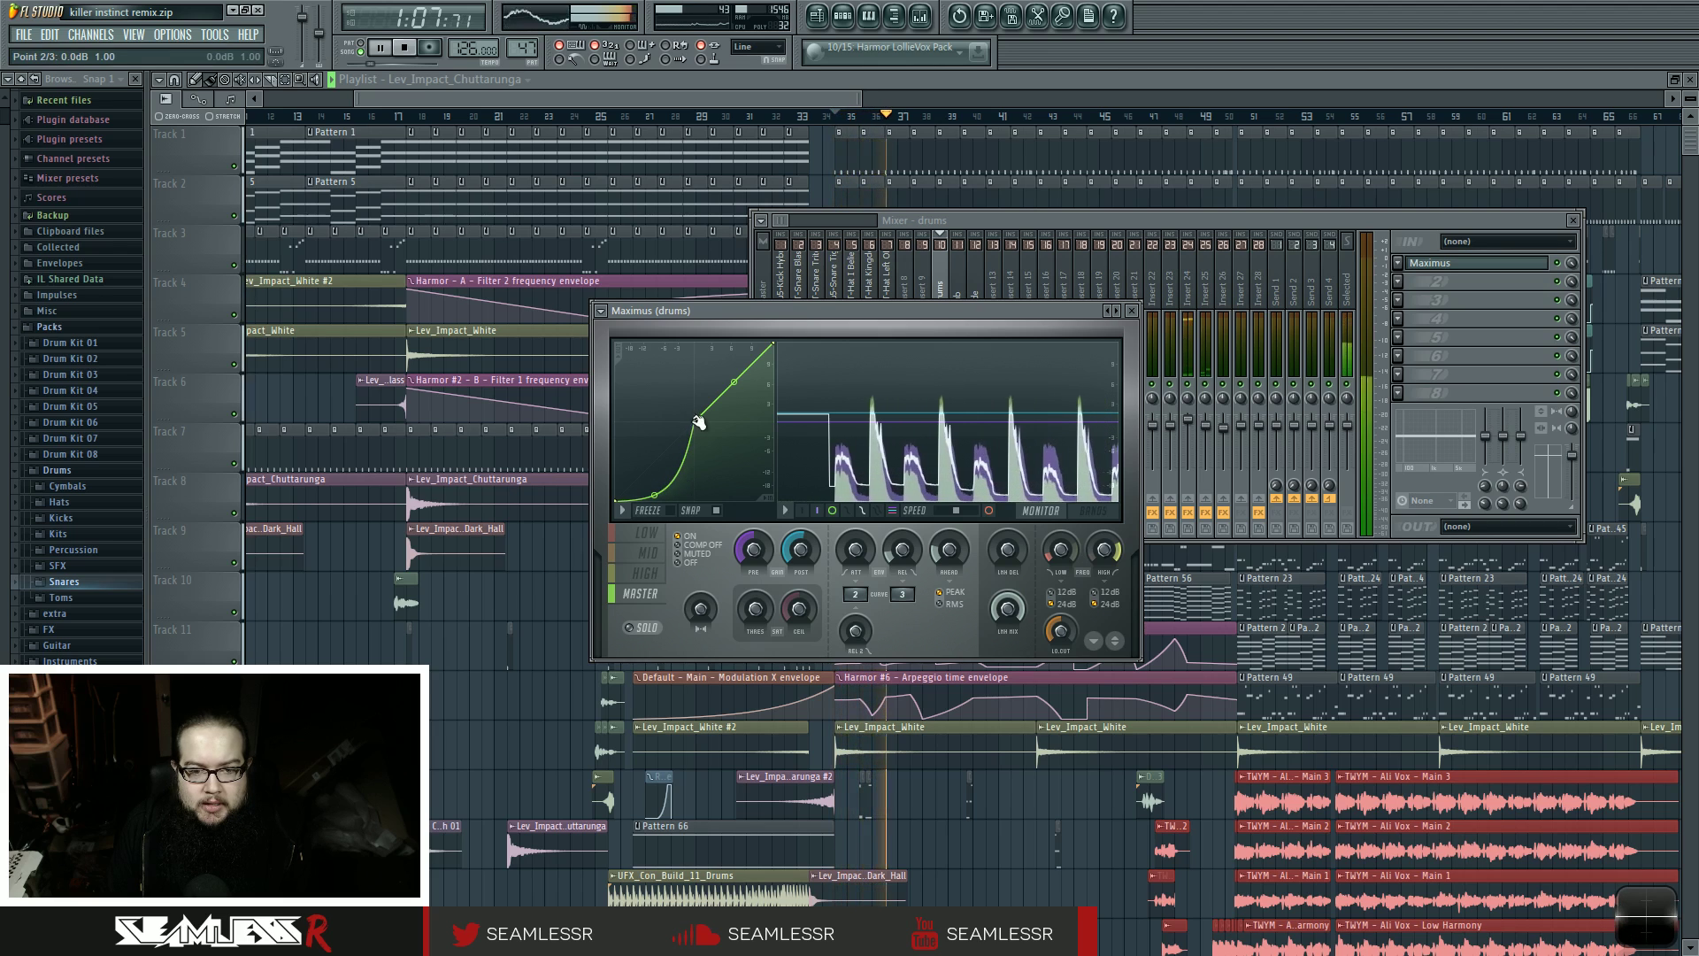
{"action": "left_click_drag", "start_coordinate": [694, 421], "coordinate": [689, 423]}
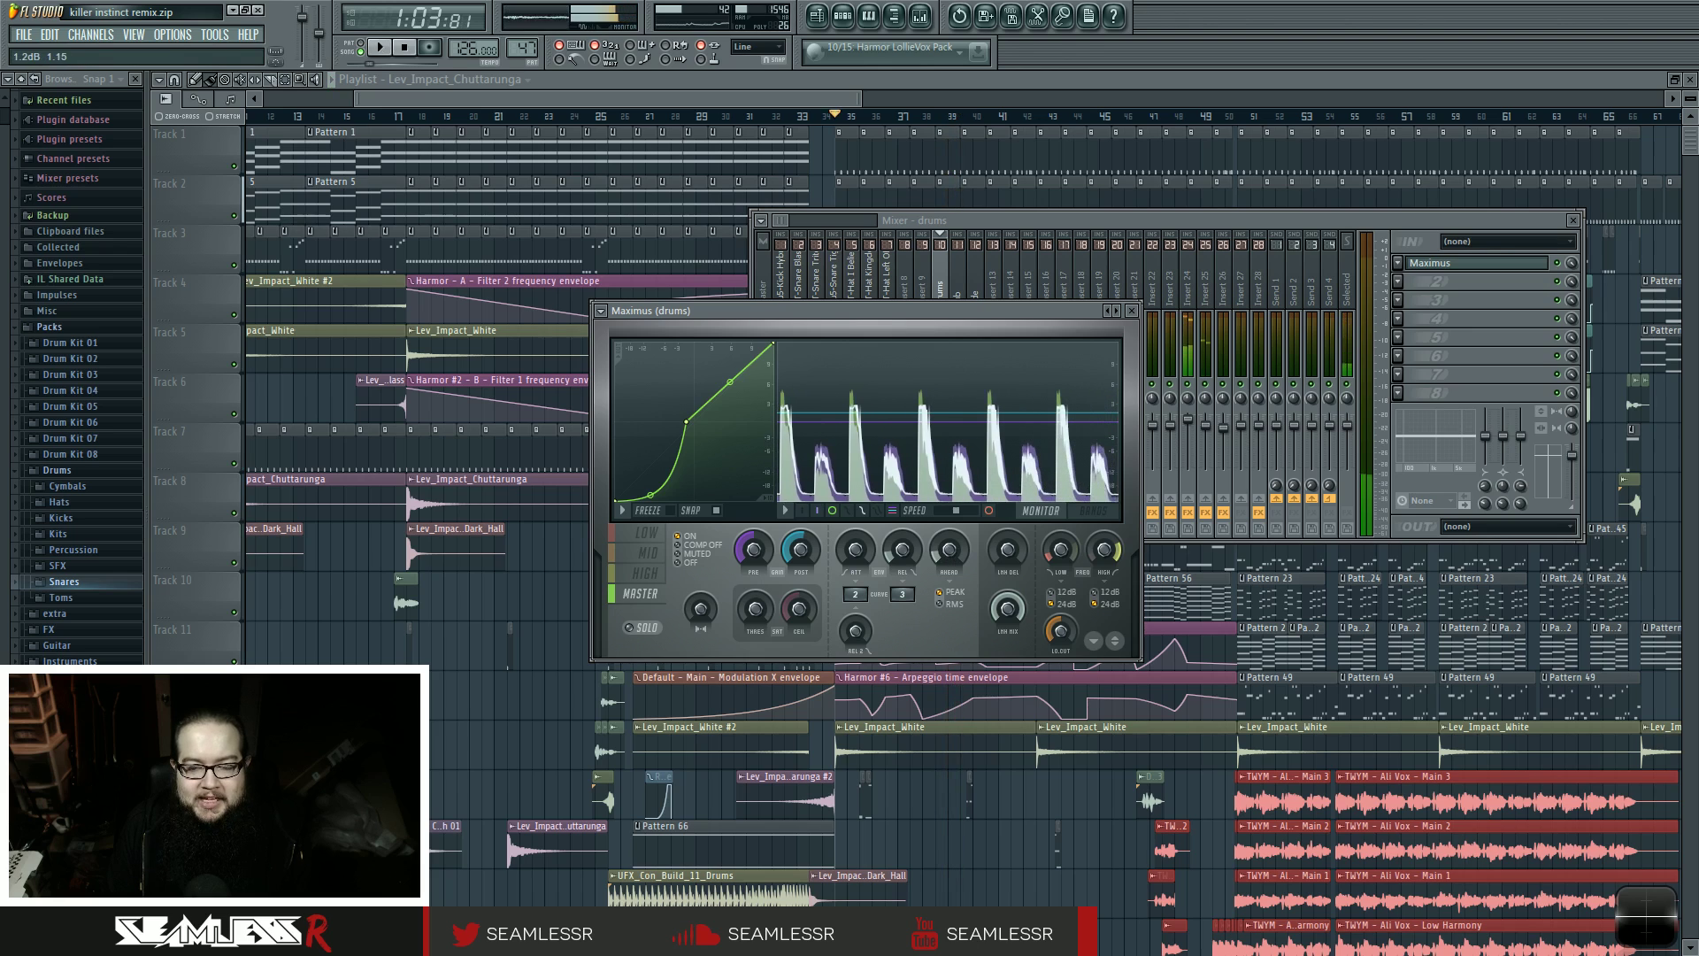
{"action": "key", "text": "space"}
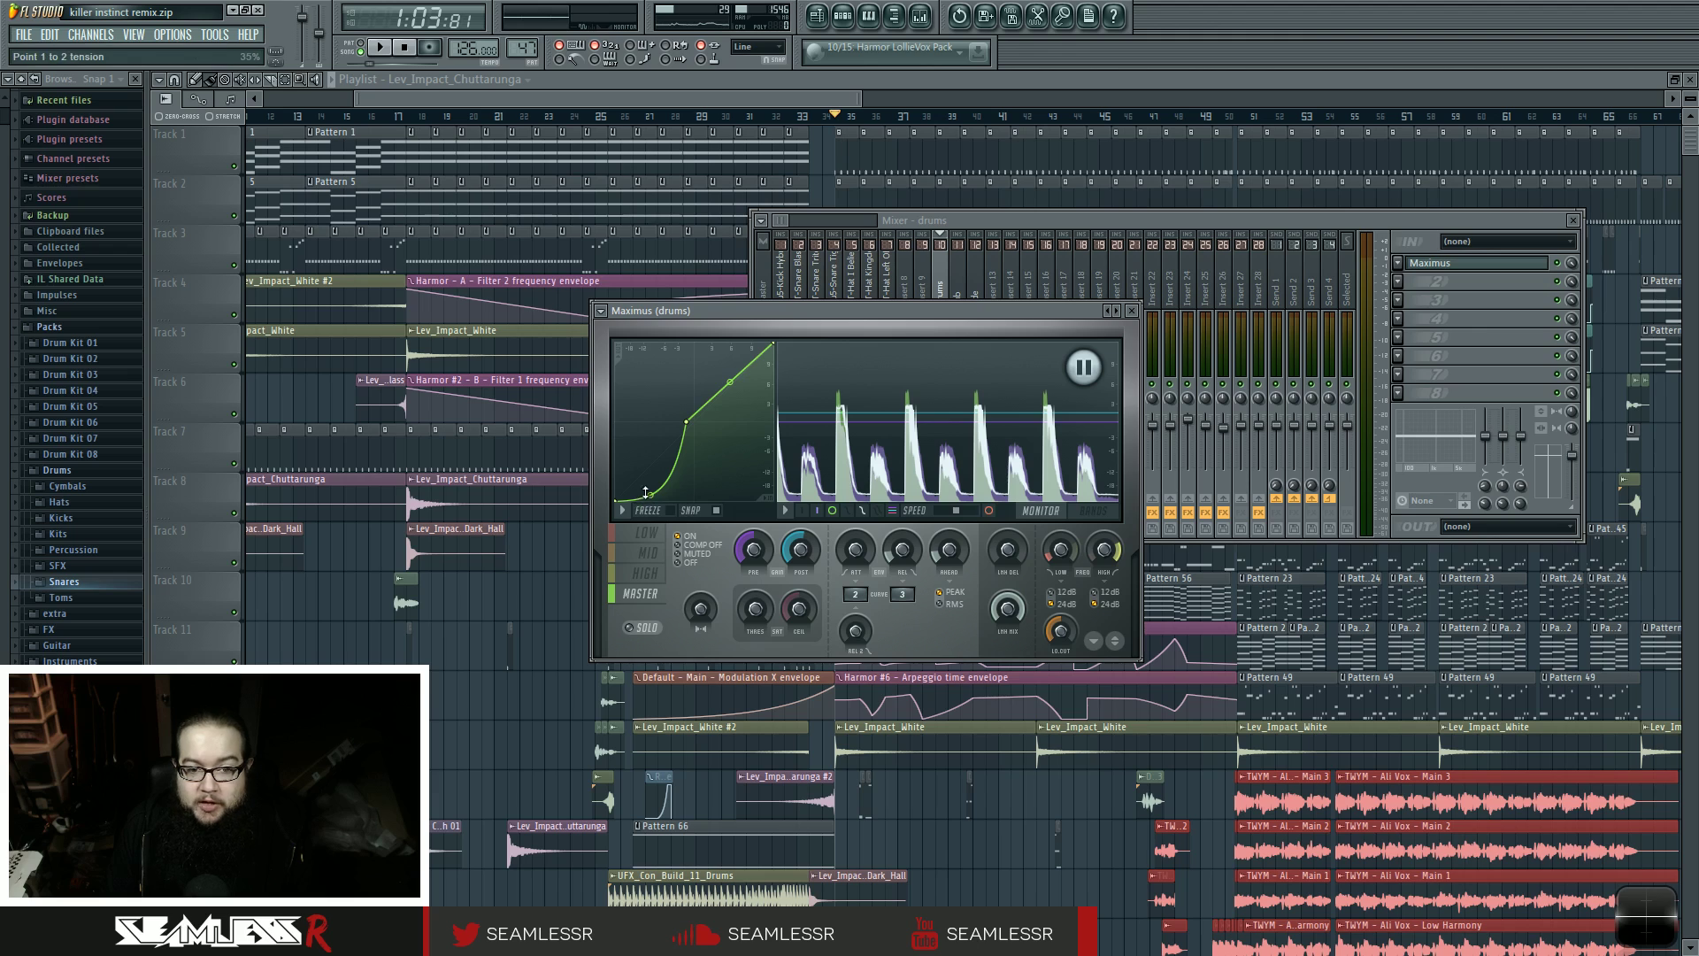
- Bow the lower segment of the drums Maximus curve strongly upward, audition the boosted quiet parts, and straighten the segment again
{"action": "left_click_drag", "start_coordinate": [650, 495], "coordinate": [650, 424]}
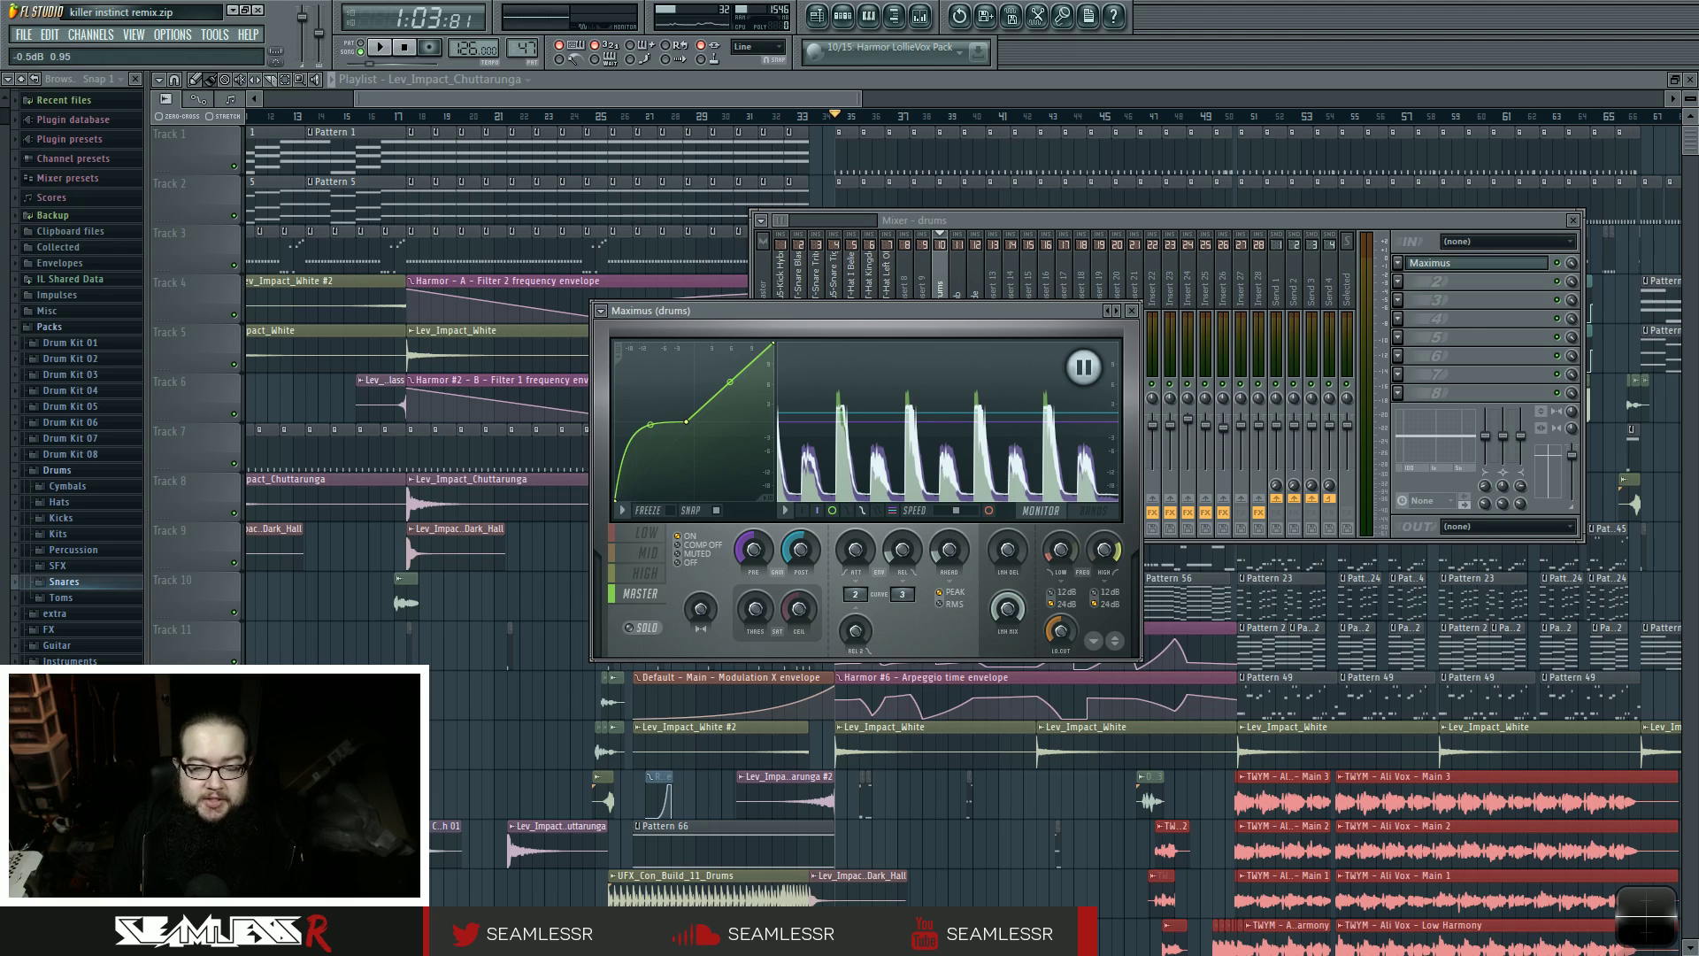
{"action": "key", "text": "space"}
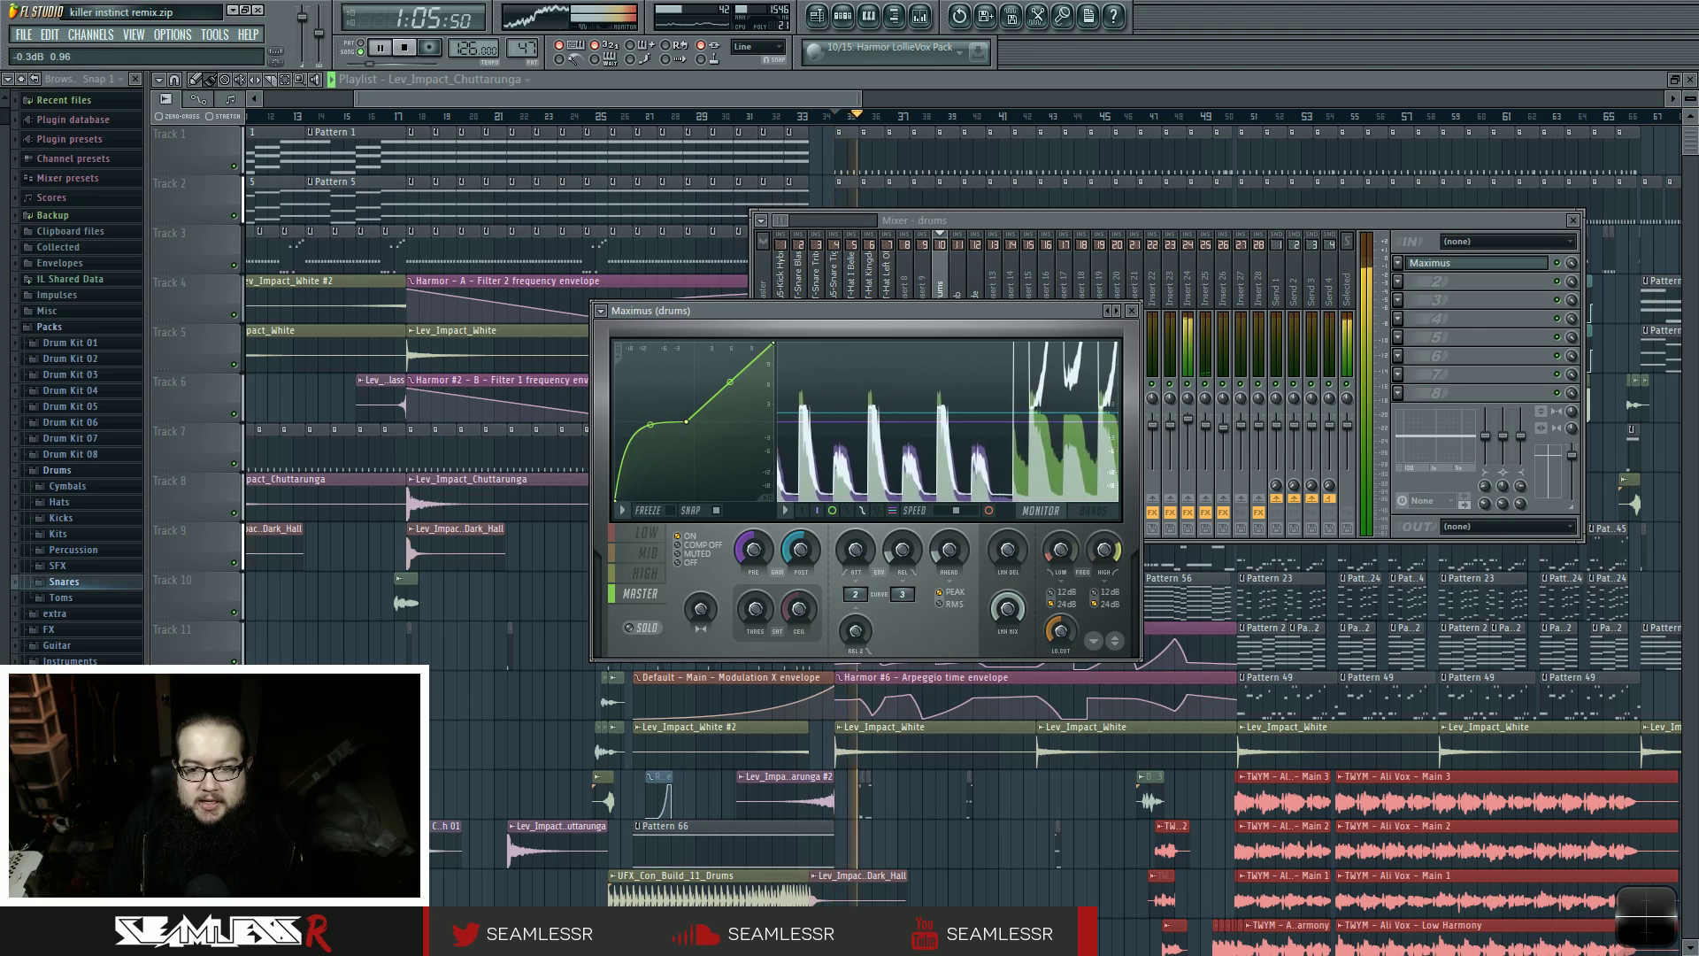
{"action": "key", "text": "space"}
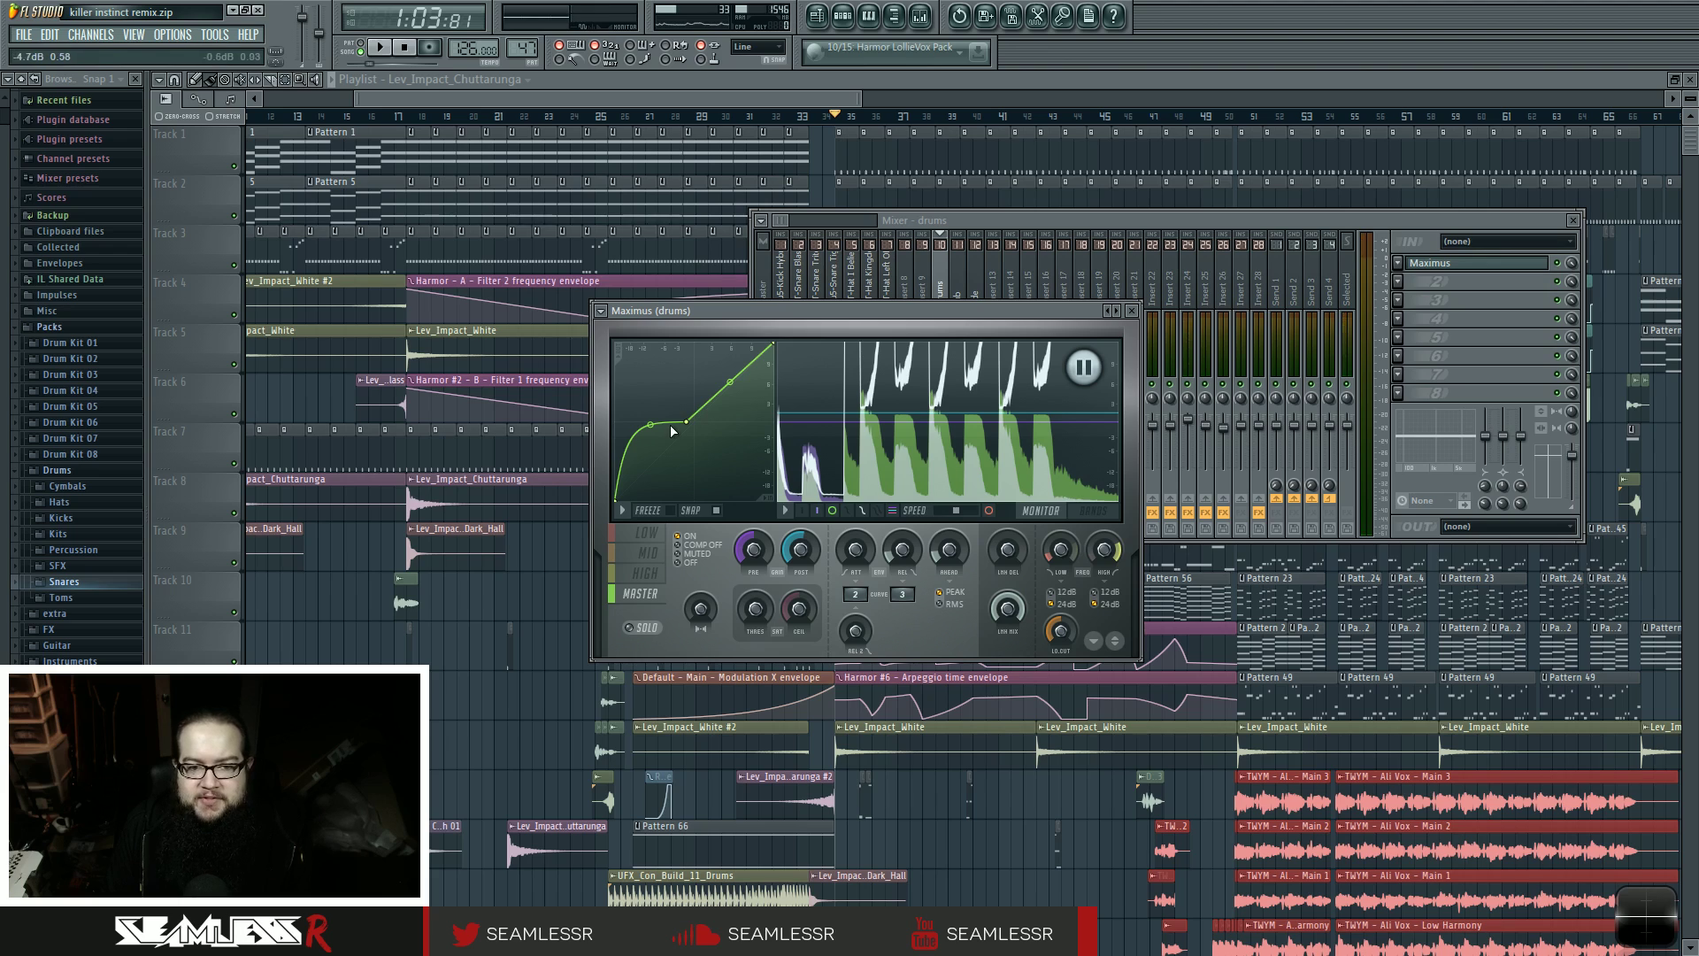
{"action": "left_click_drag", "start_coordinate": [651, 424], "coordinate": [650, 461]}
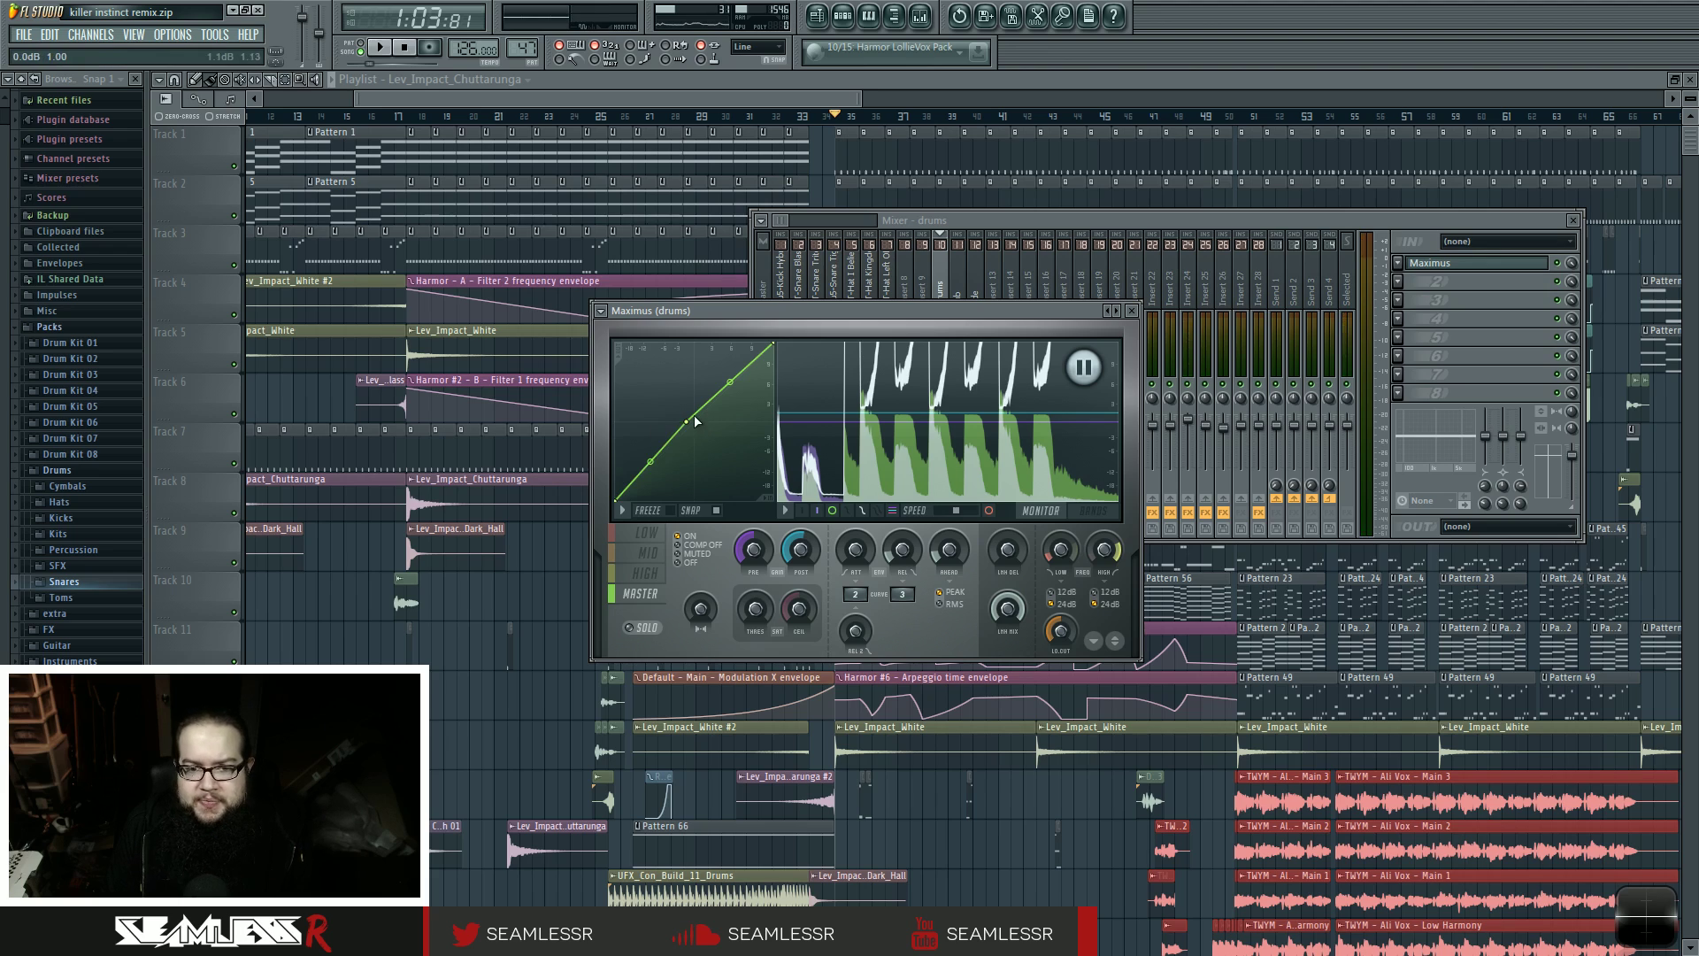
{"action": "left_click", "coordinate": [699, 544]}
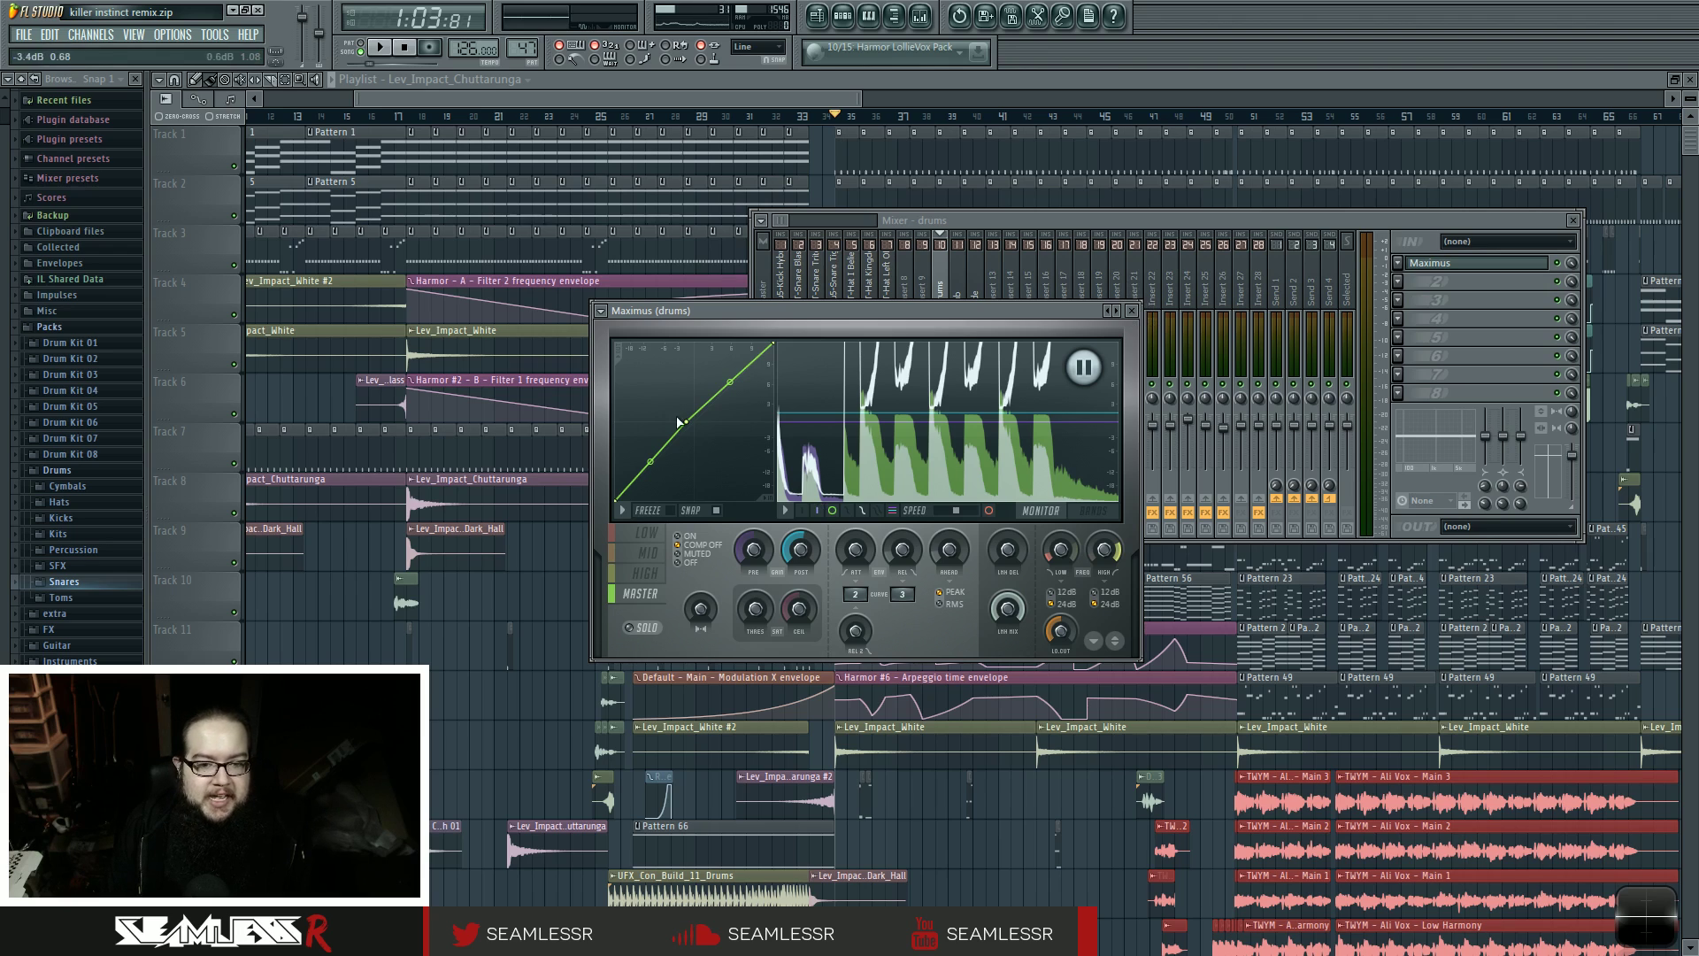
- Lower the knee of the drums Maximus curve, flatten everything above it by pulling down the end point, and audition the heavy limiting
{"action": "left_click_drag", "start_coordinate": [685, 422], "coordinate": [654, 469]}
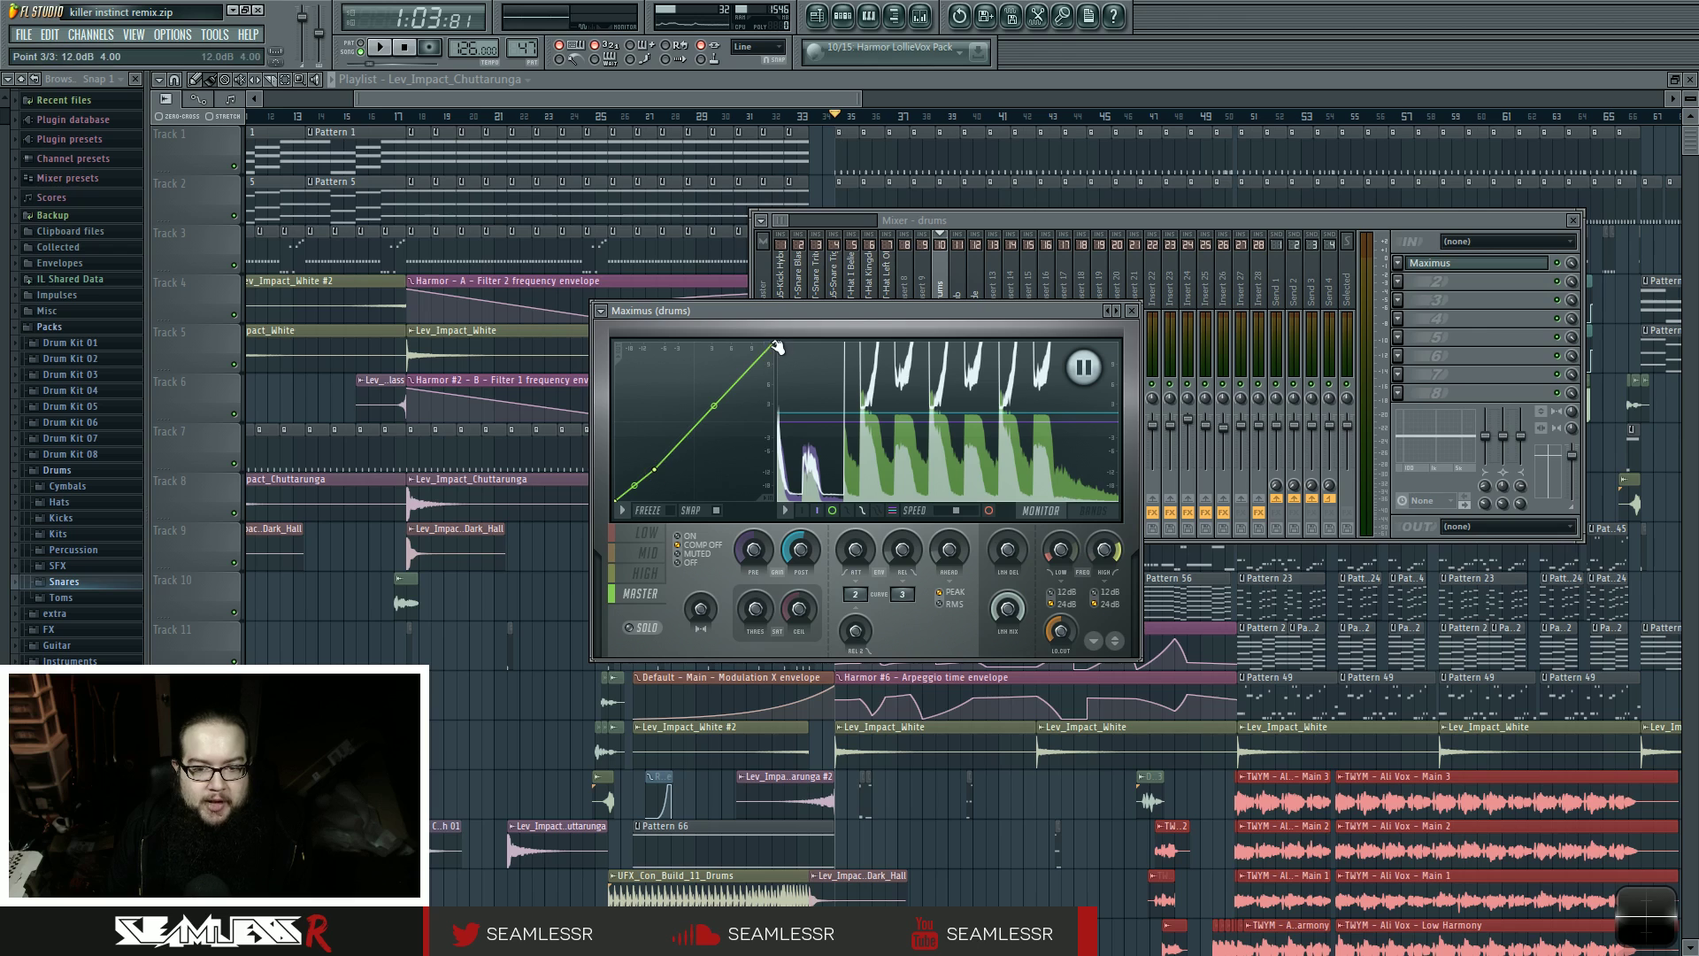
{"action": "left_click_drag", "start_coordinate": [773, 344], "coordinate": [776, 467]}
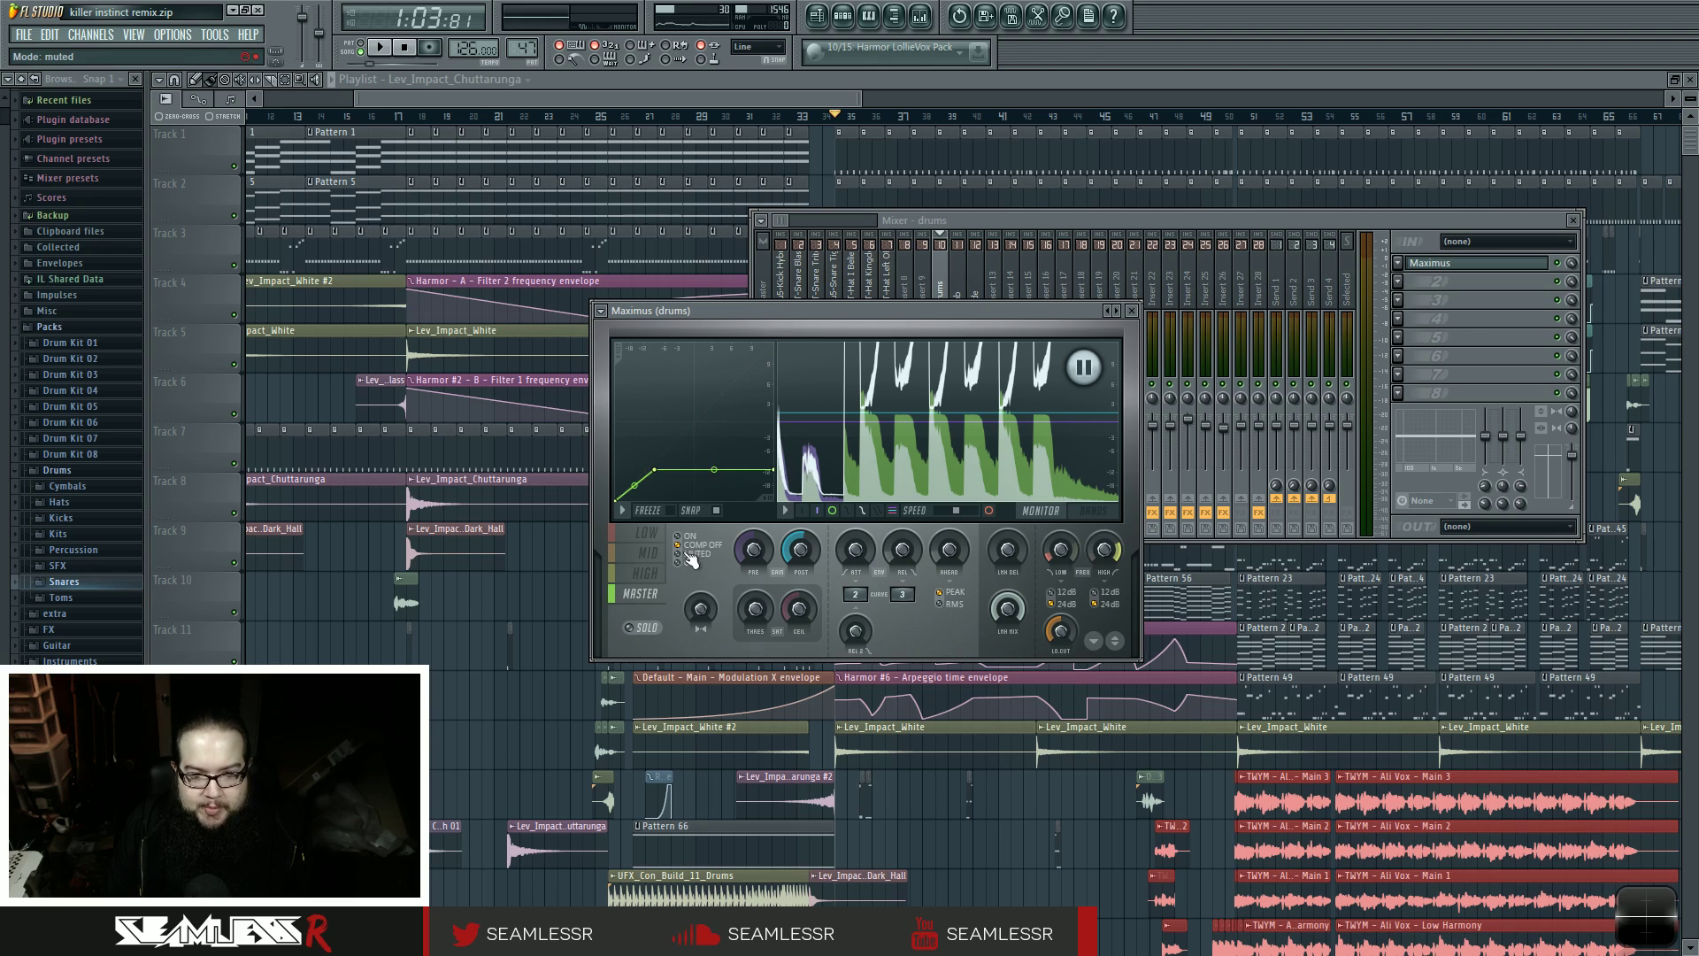
{"action": "key", "text": "space"}
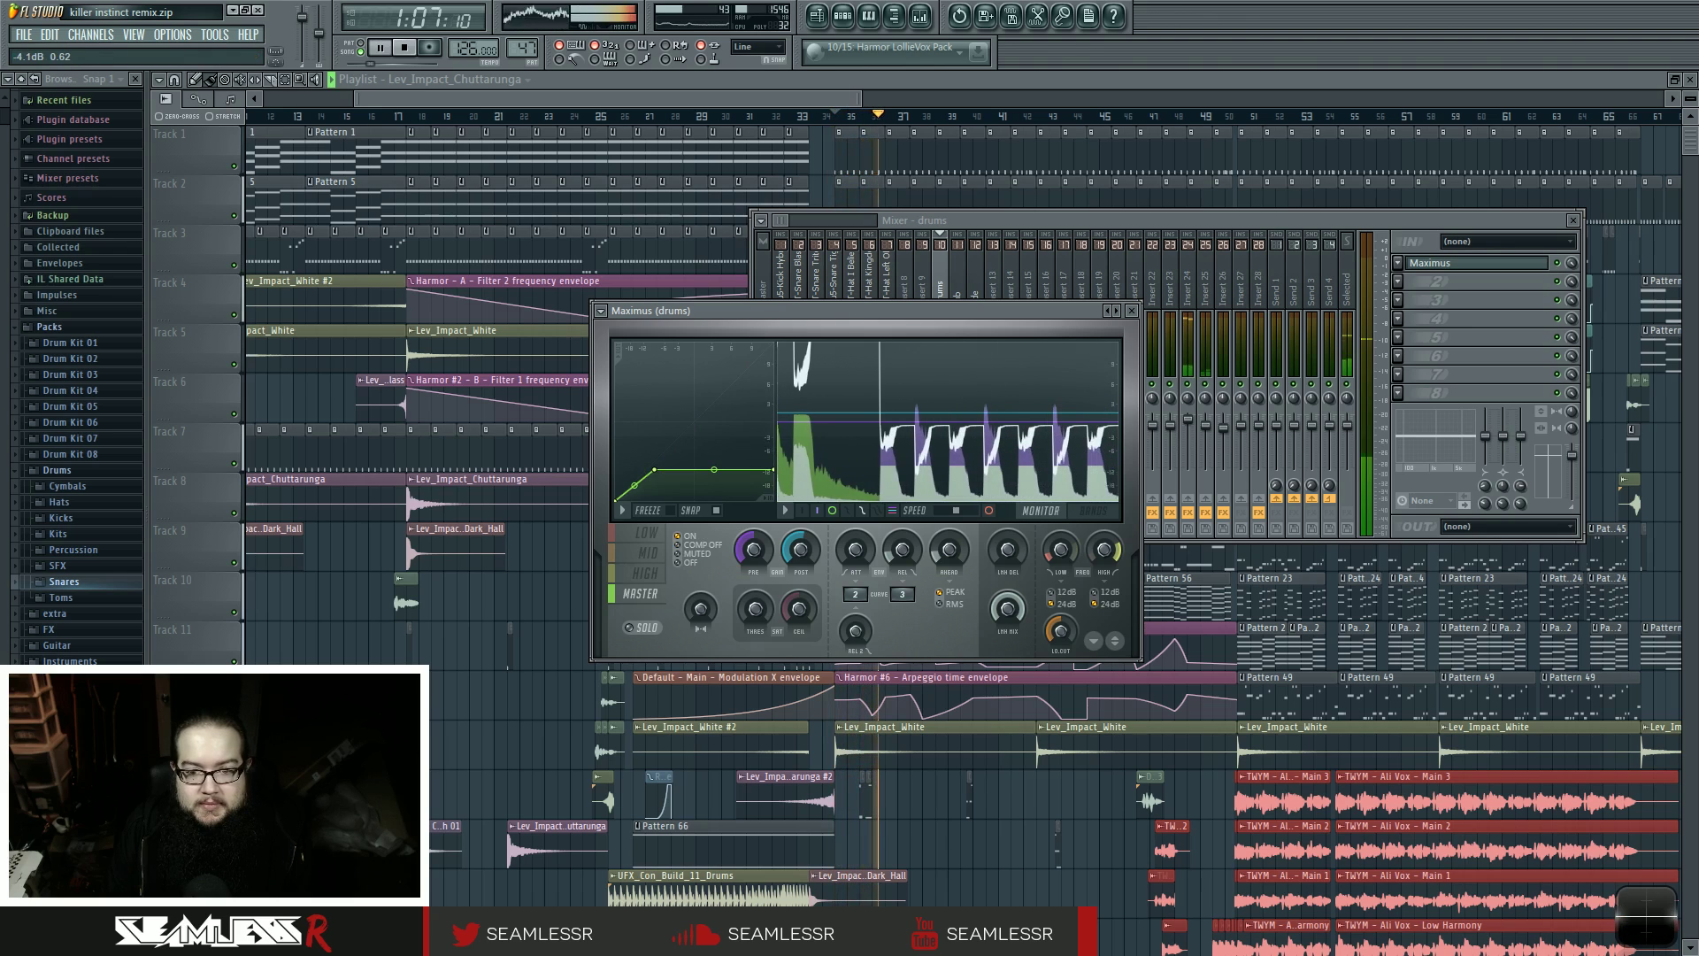
{"action": "key", "text": "space"}
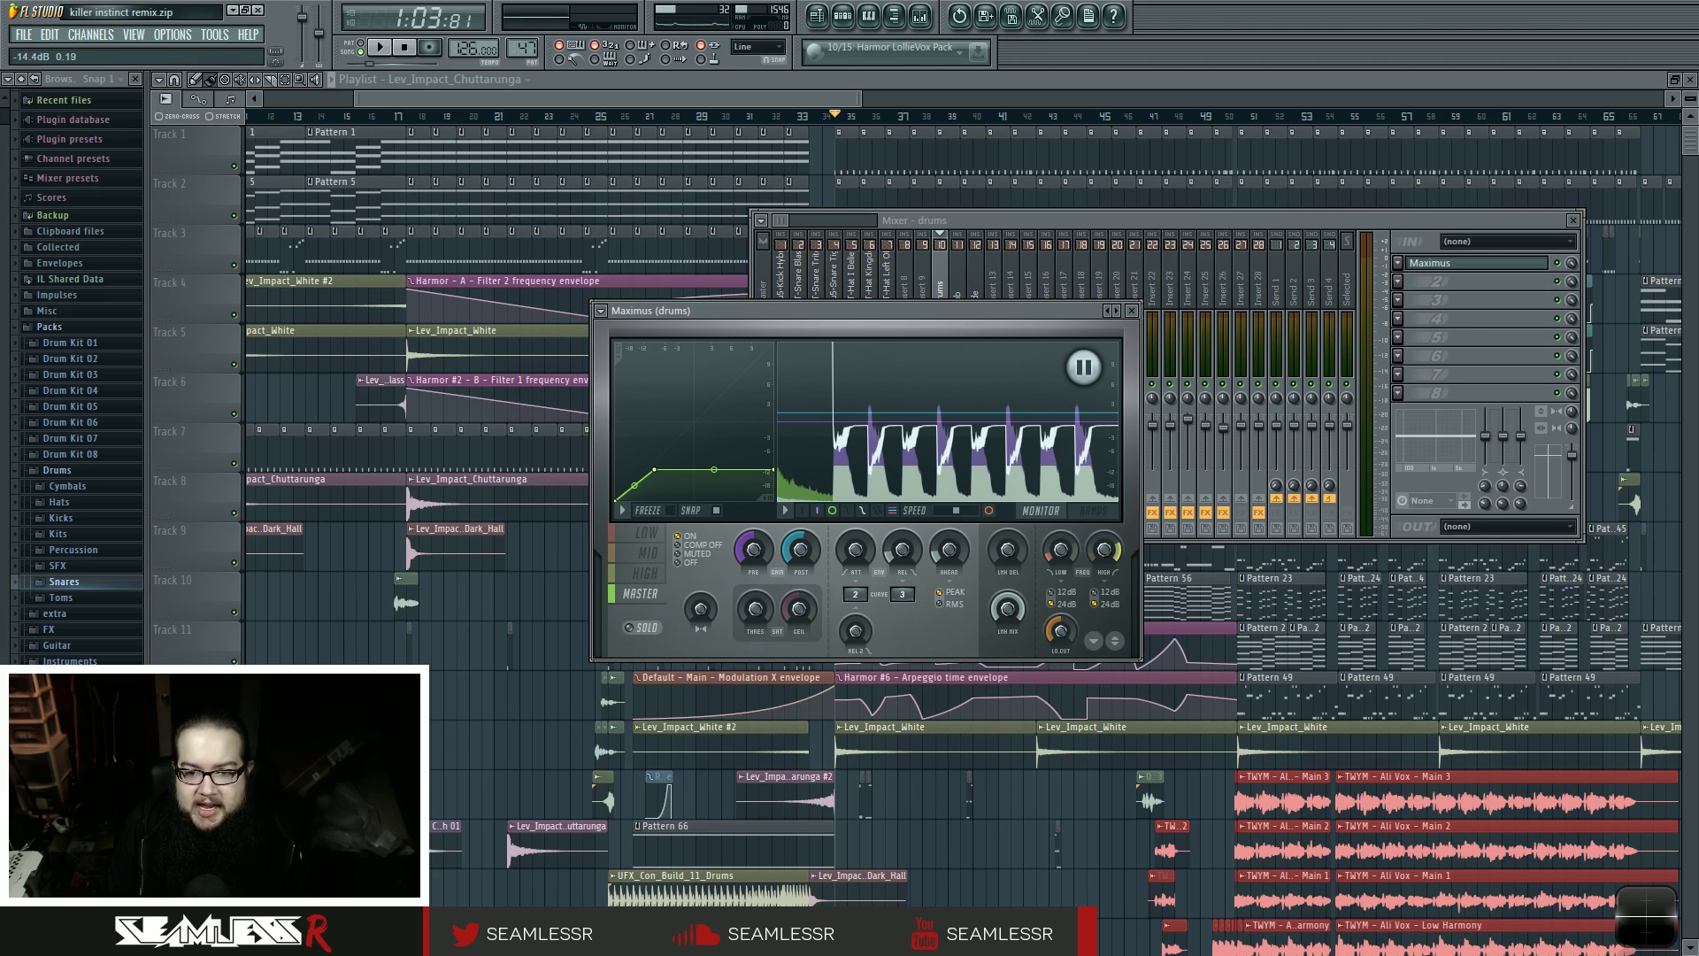
{"action": "key", "text": "space"}
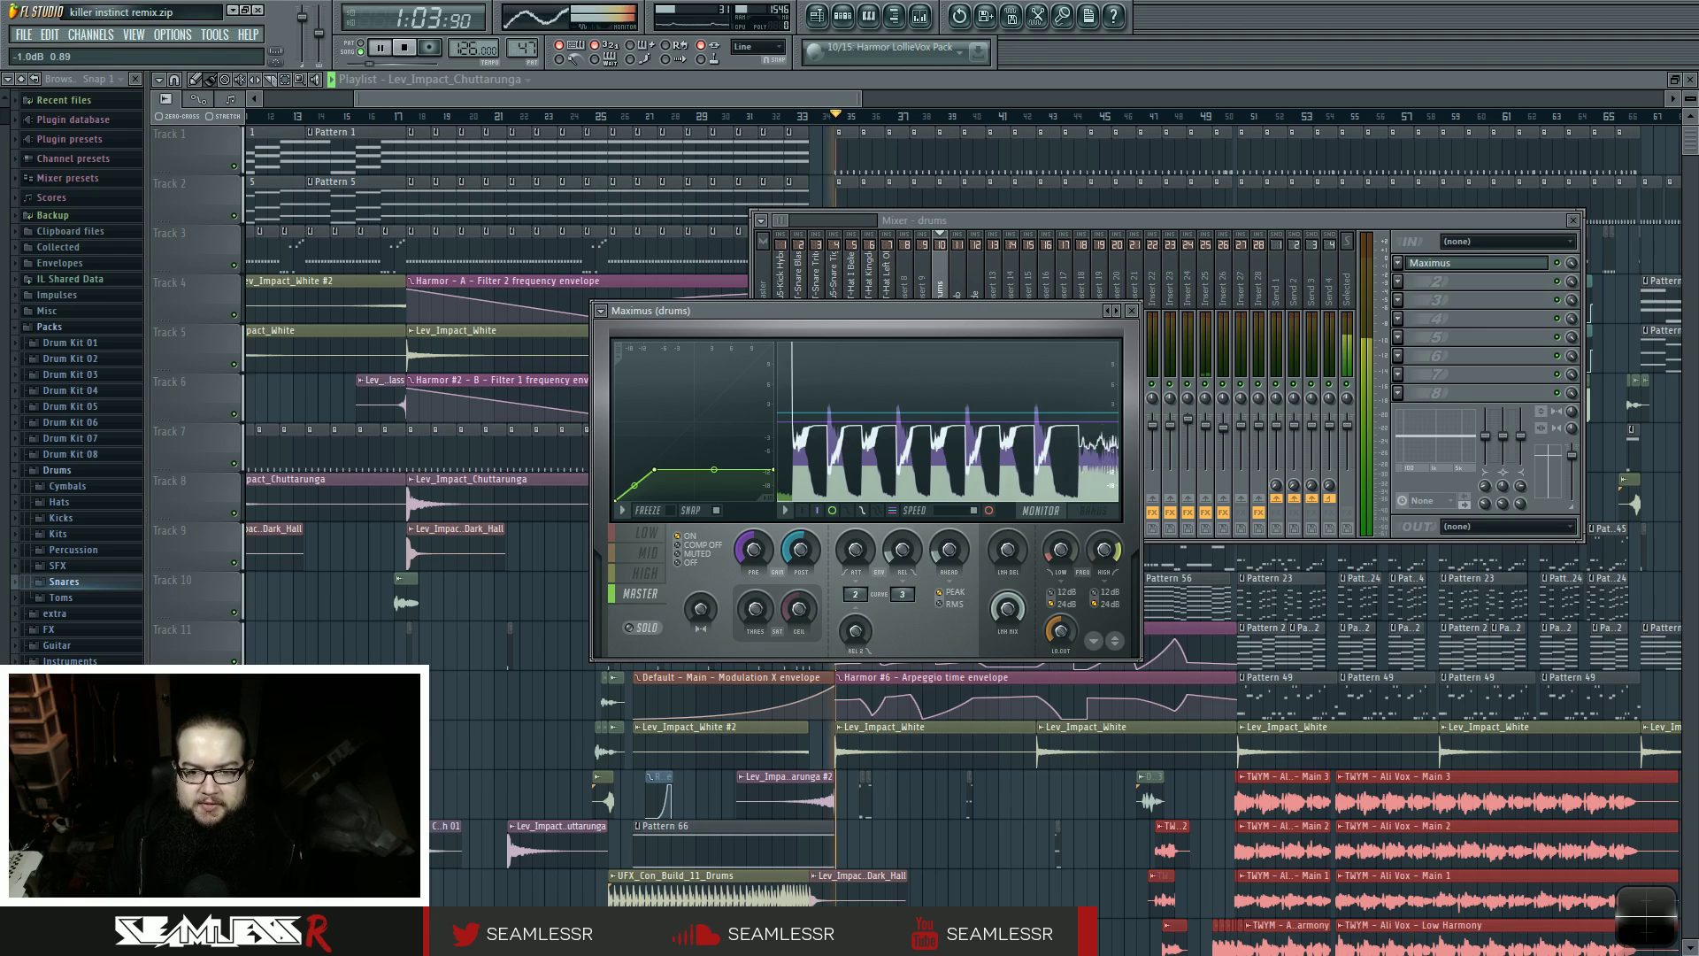
- Reshape the drums Maximus master-band curve into a narrow spike at low input levels with a flat section above it, and audition it
{"action": "key", "text": "space"}
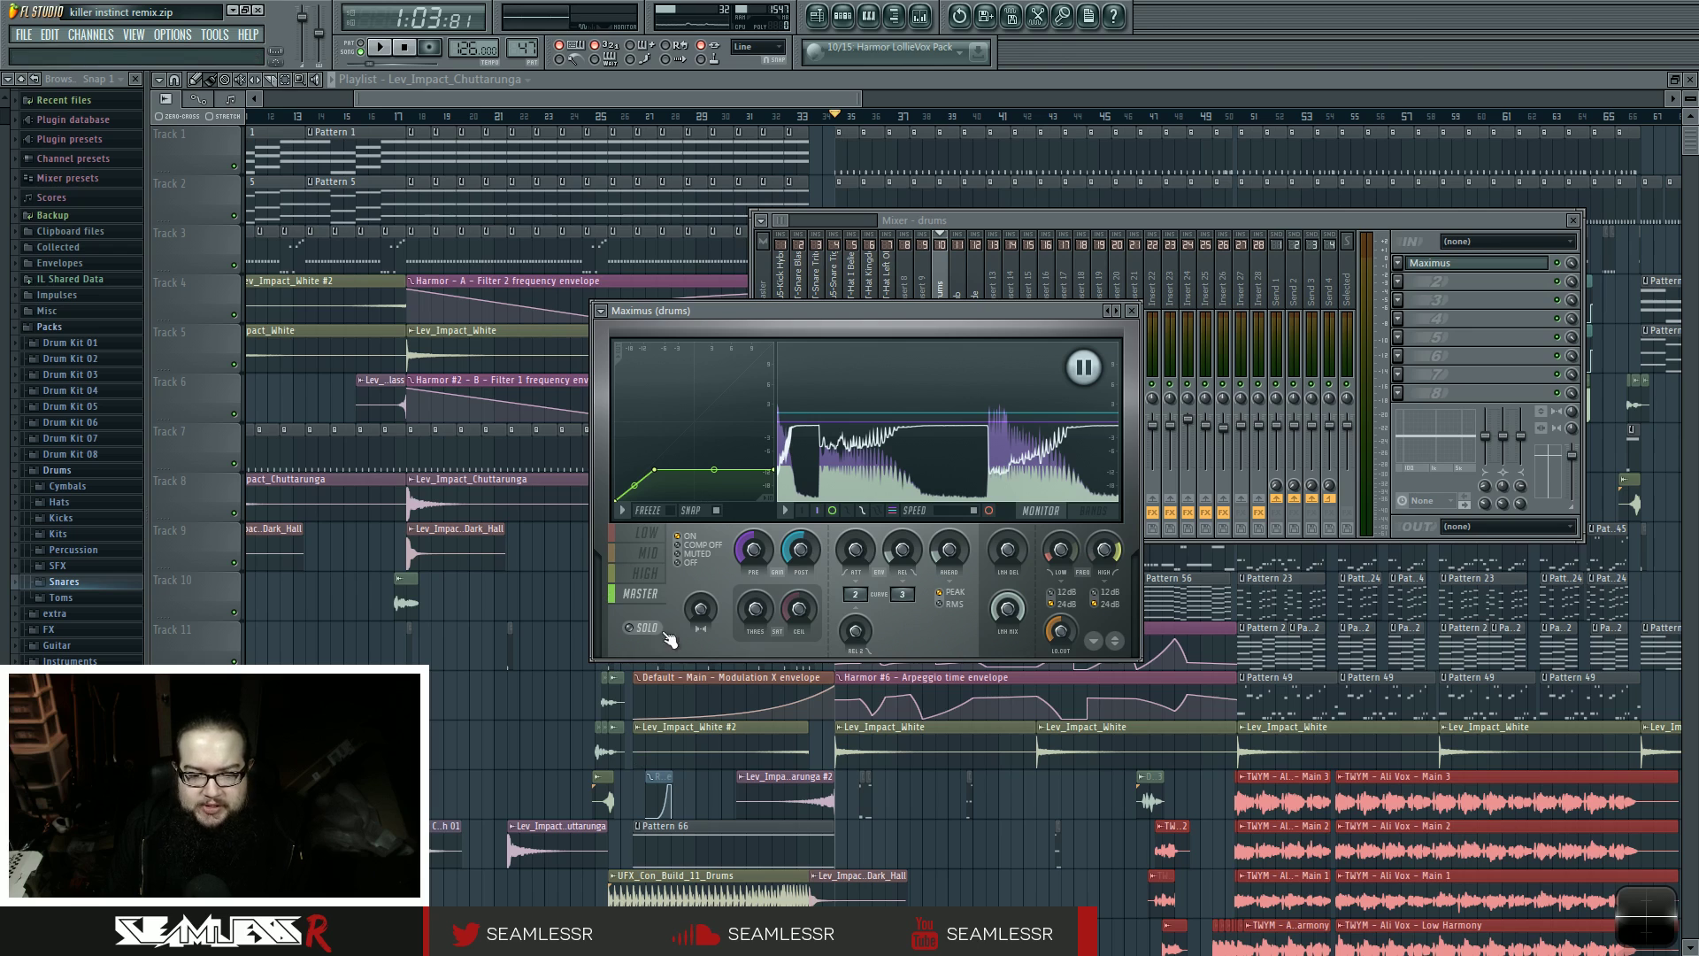
{"action": "left_click_drag", "start_coordinate": [654, 470], "coordinate": [662, 398]}
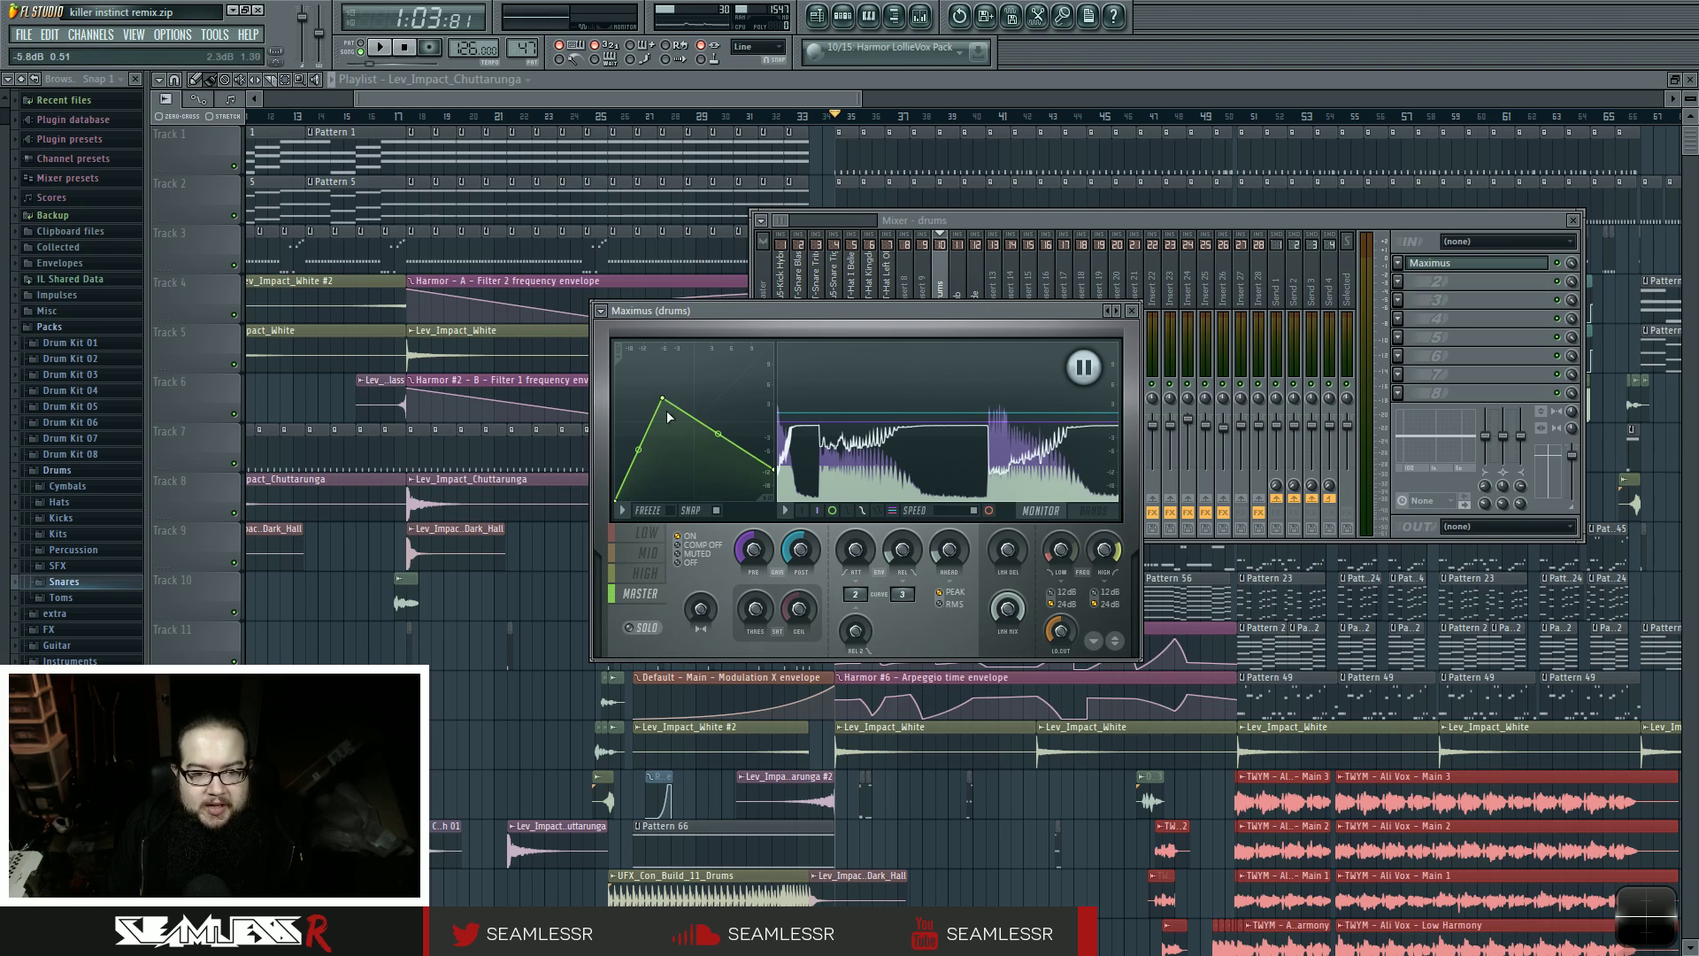
{"action": "right_click", "coordinate": [670, 469]}
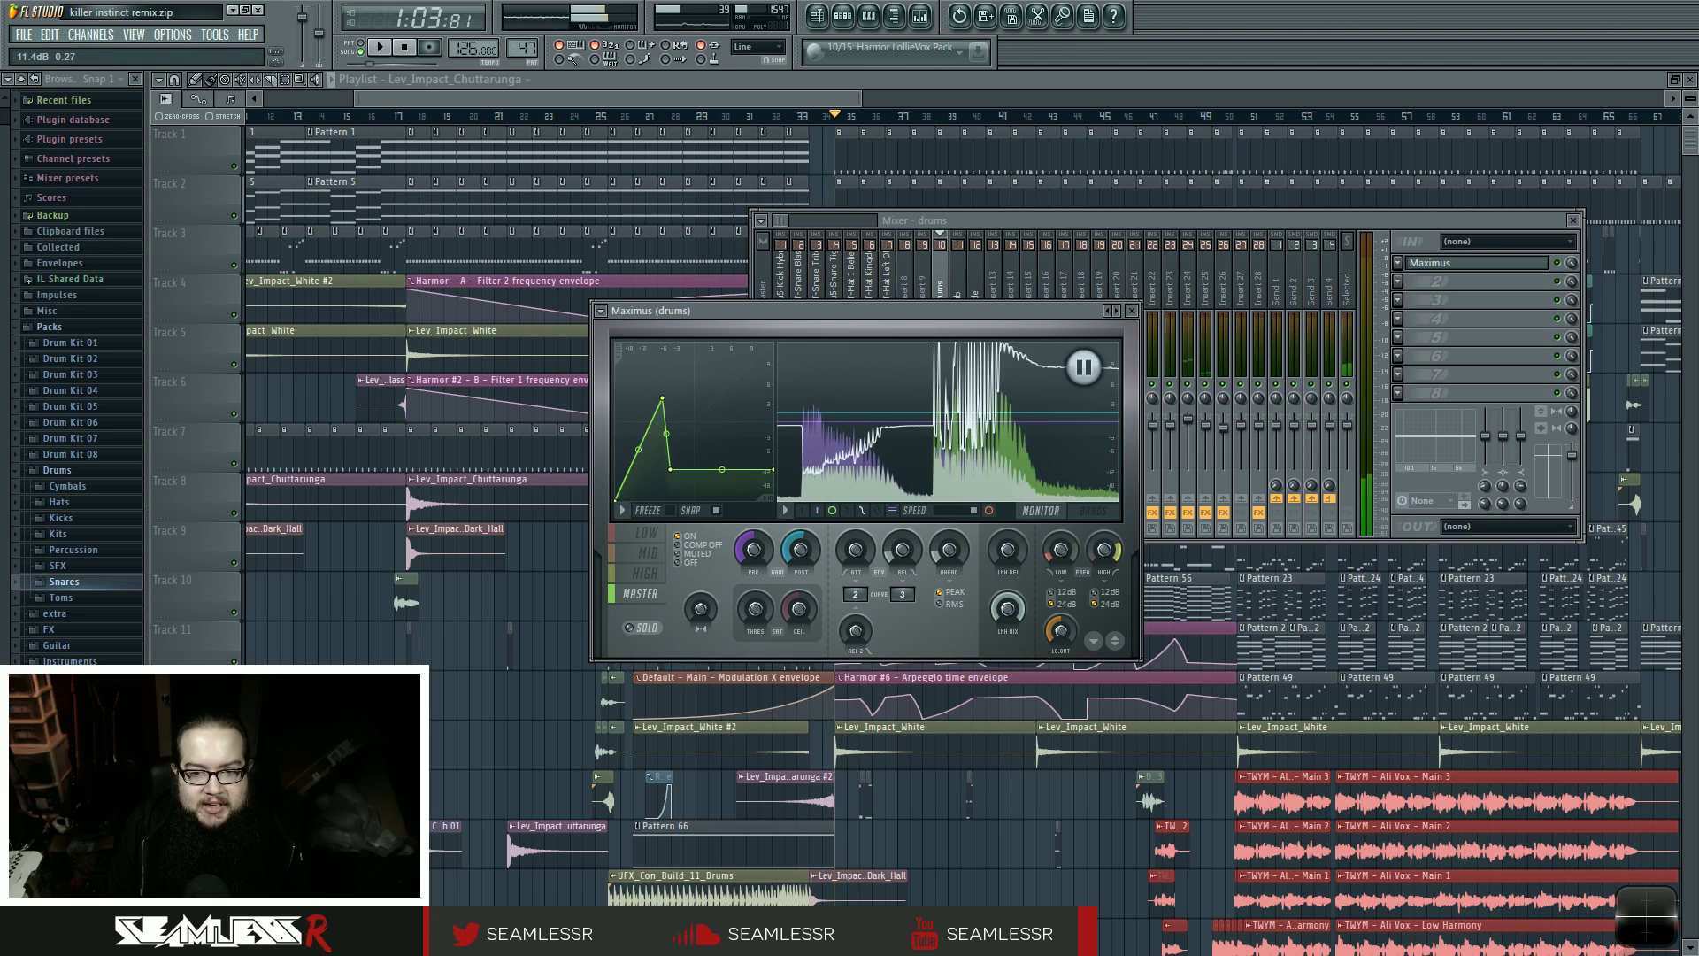
{"action": "left_click_drag", "start_coordinate": [662, 398], "coordinate": [638, 406]}
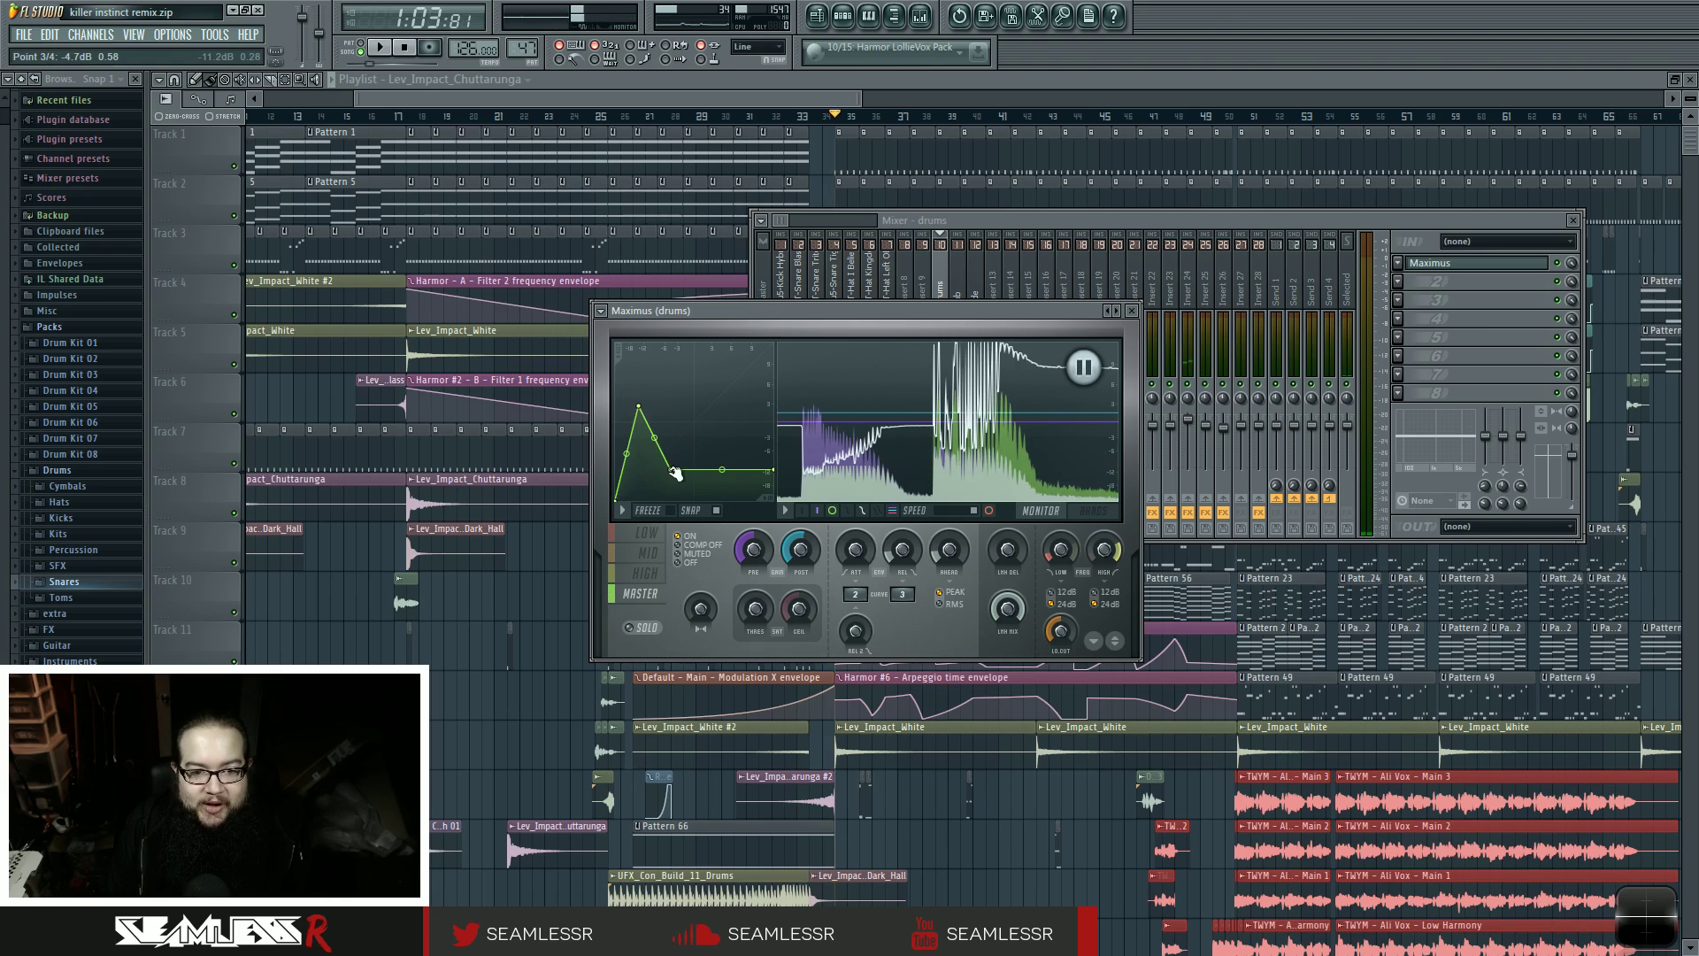
{"action": "left_click_drag", "start_coordinate": [670, 470], "coordinate": [650, 475]}
{"action": "left_click_drag", "start_coordinate": [638, 406], "coordinate": [630, 422]}
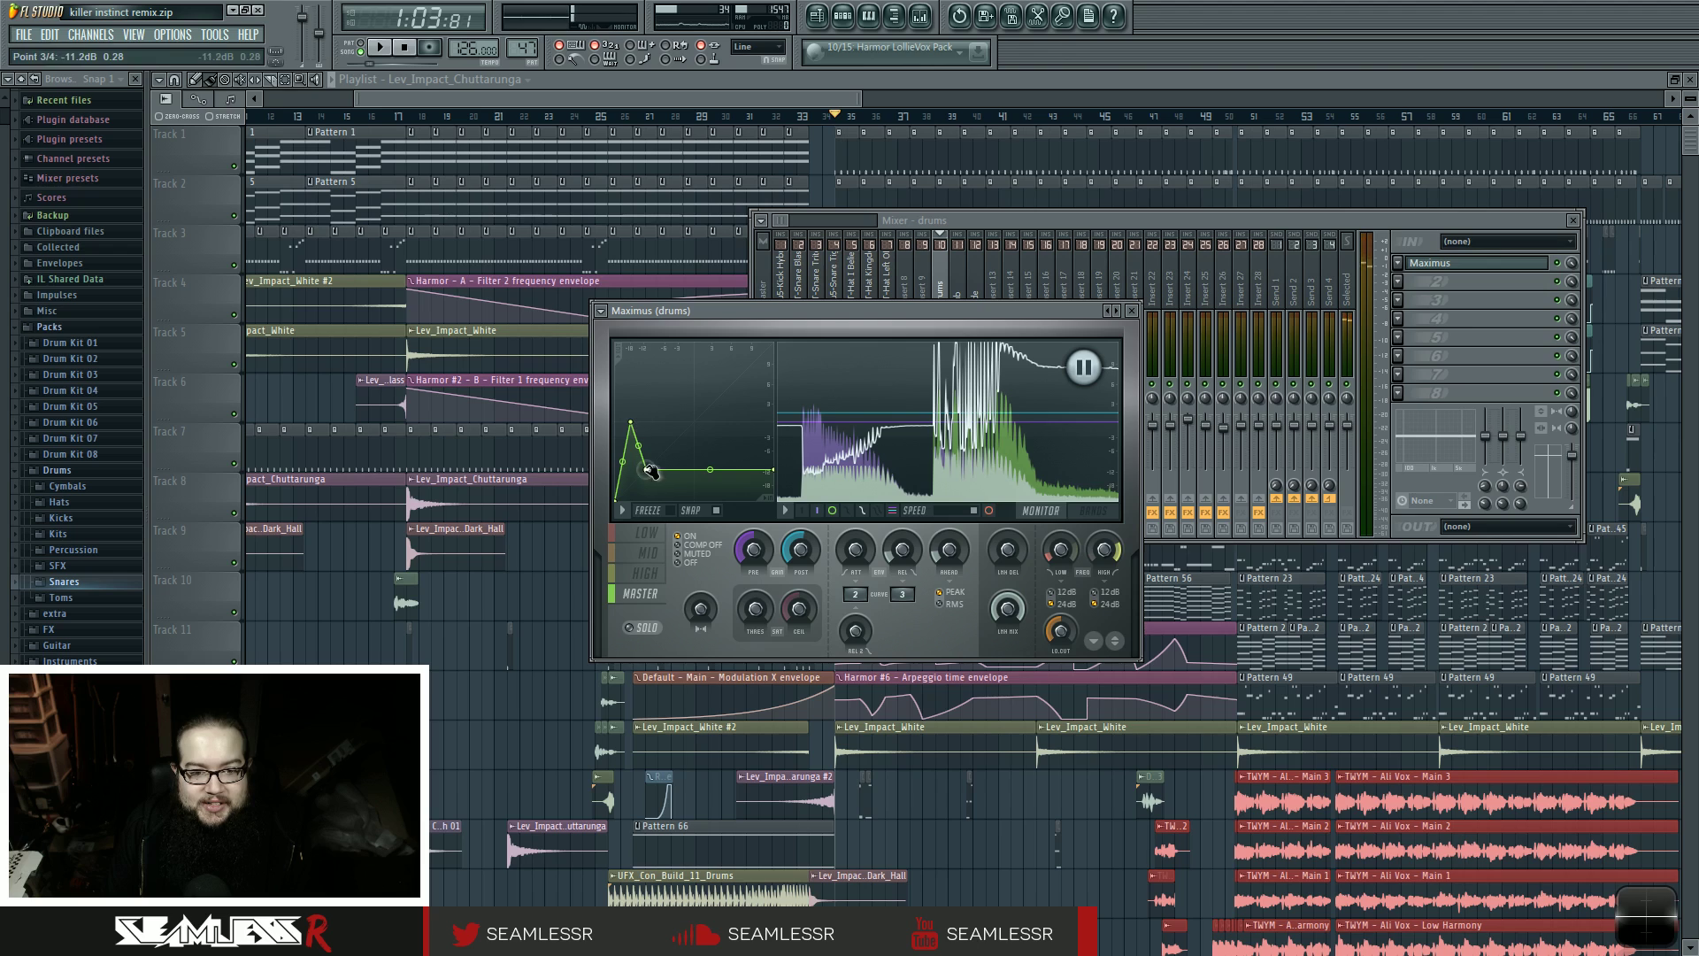
{"action": "key", "text": "space"}
{"action": "key", "text": "space"}
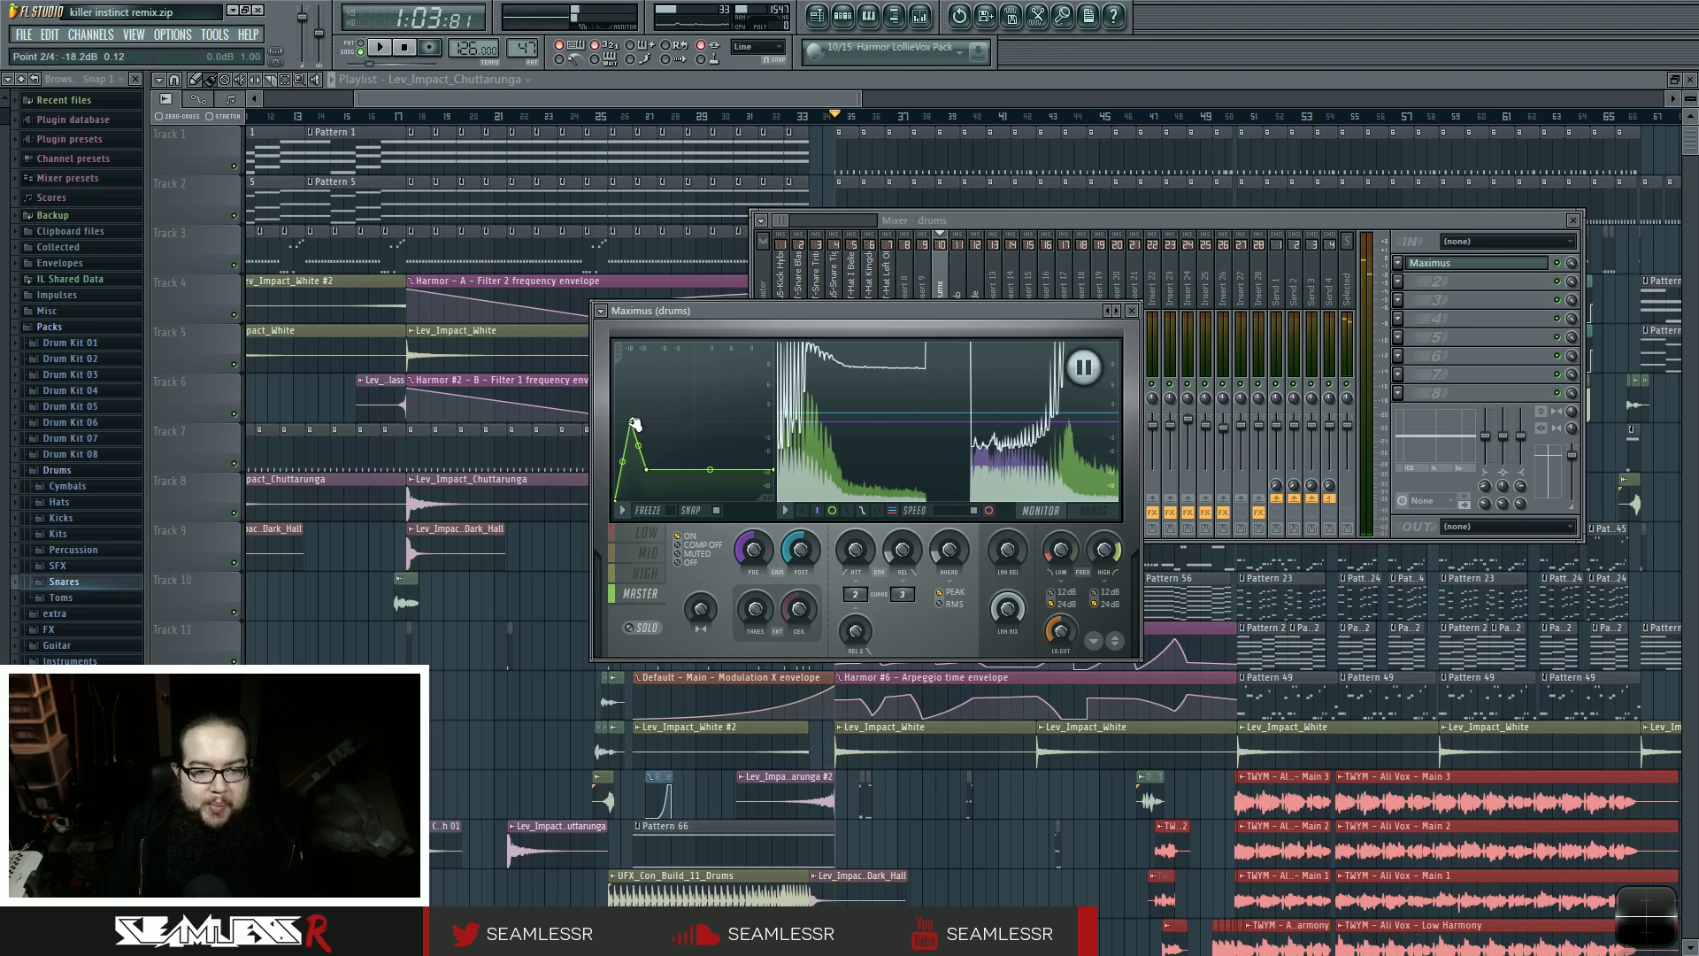
- Flatten the spike in the drums Maximus master-band curve and delete the surplus point, leaving a single low limiting knee
{"action": "left_click_drag", "start_coordinate": [630, 422], "coordinate": [631, 469]}
{"action": "right_click", "coordinate": [636, 472]}
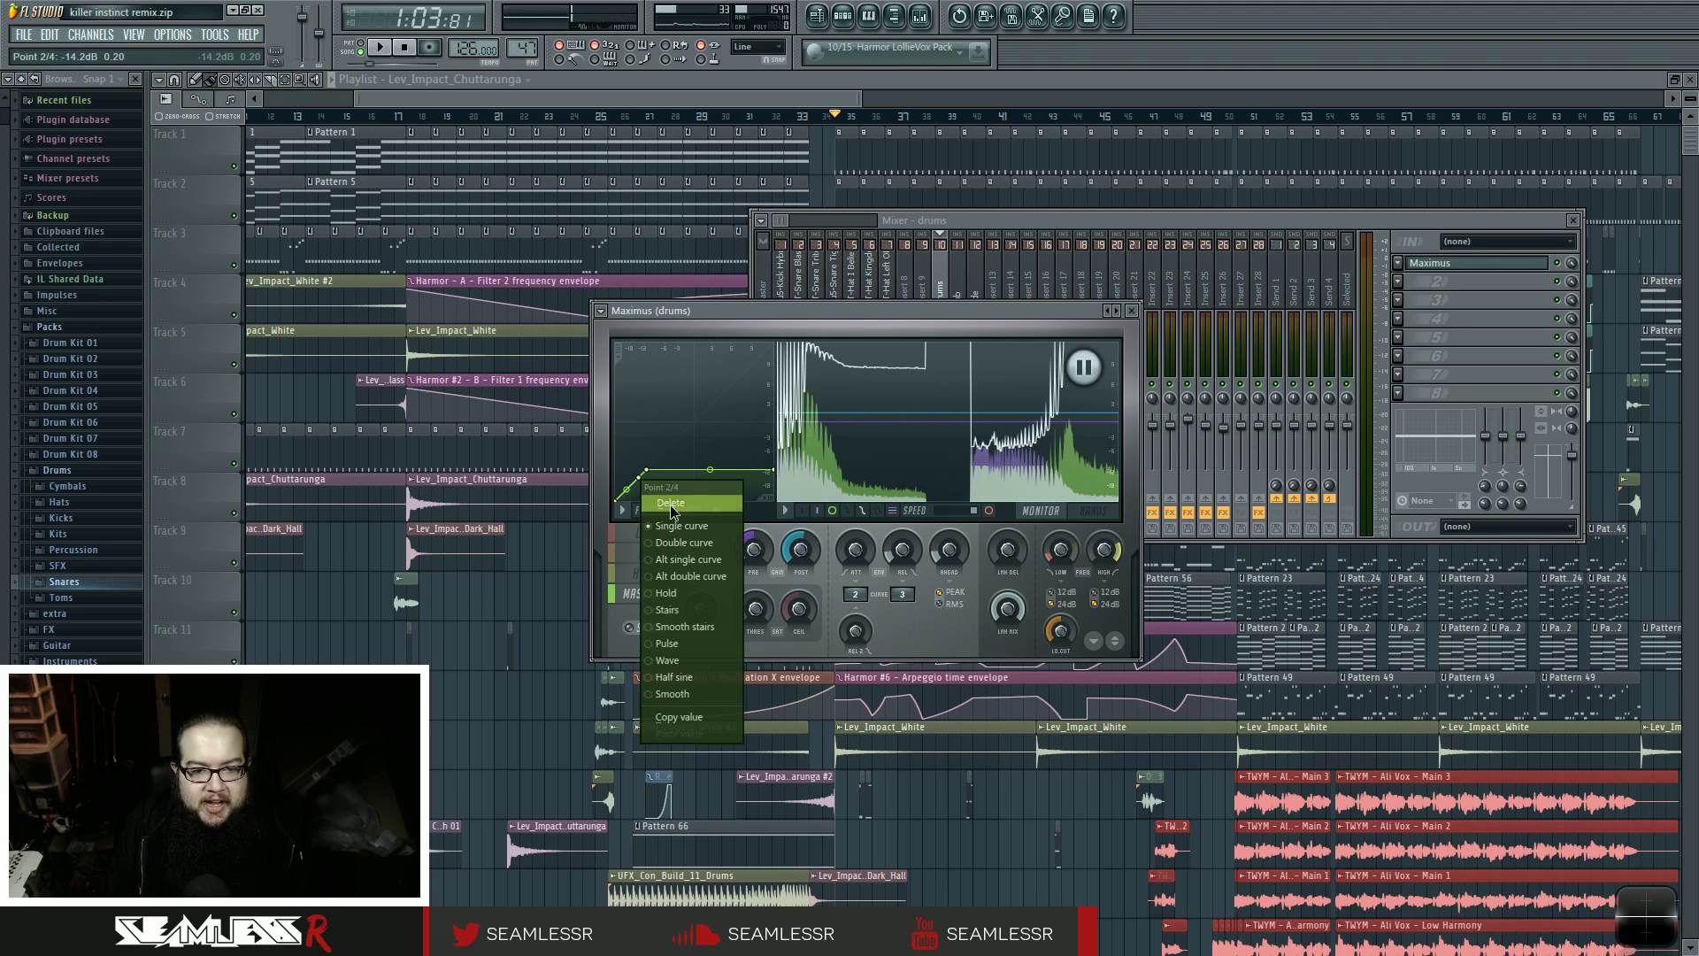
{"action": "left_click", "coordinate": [681, 627]}
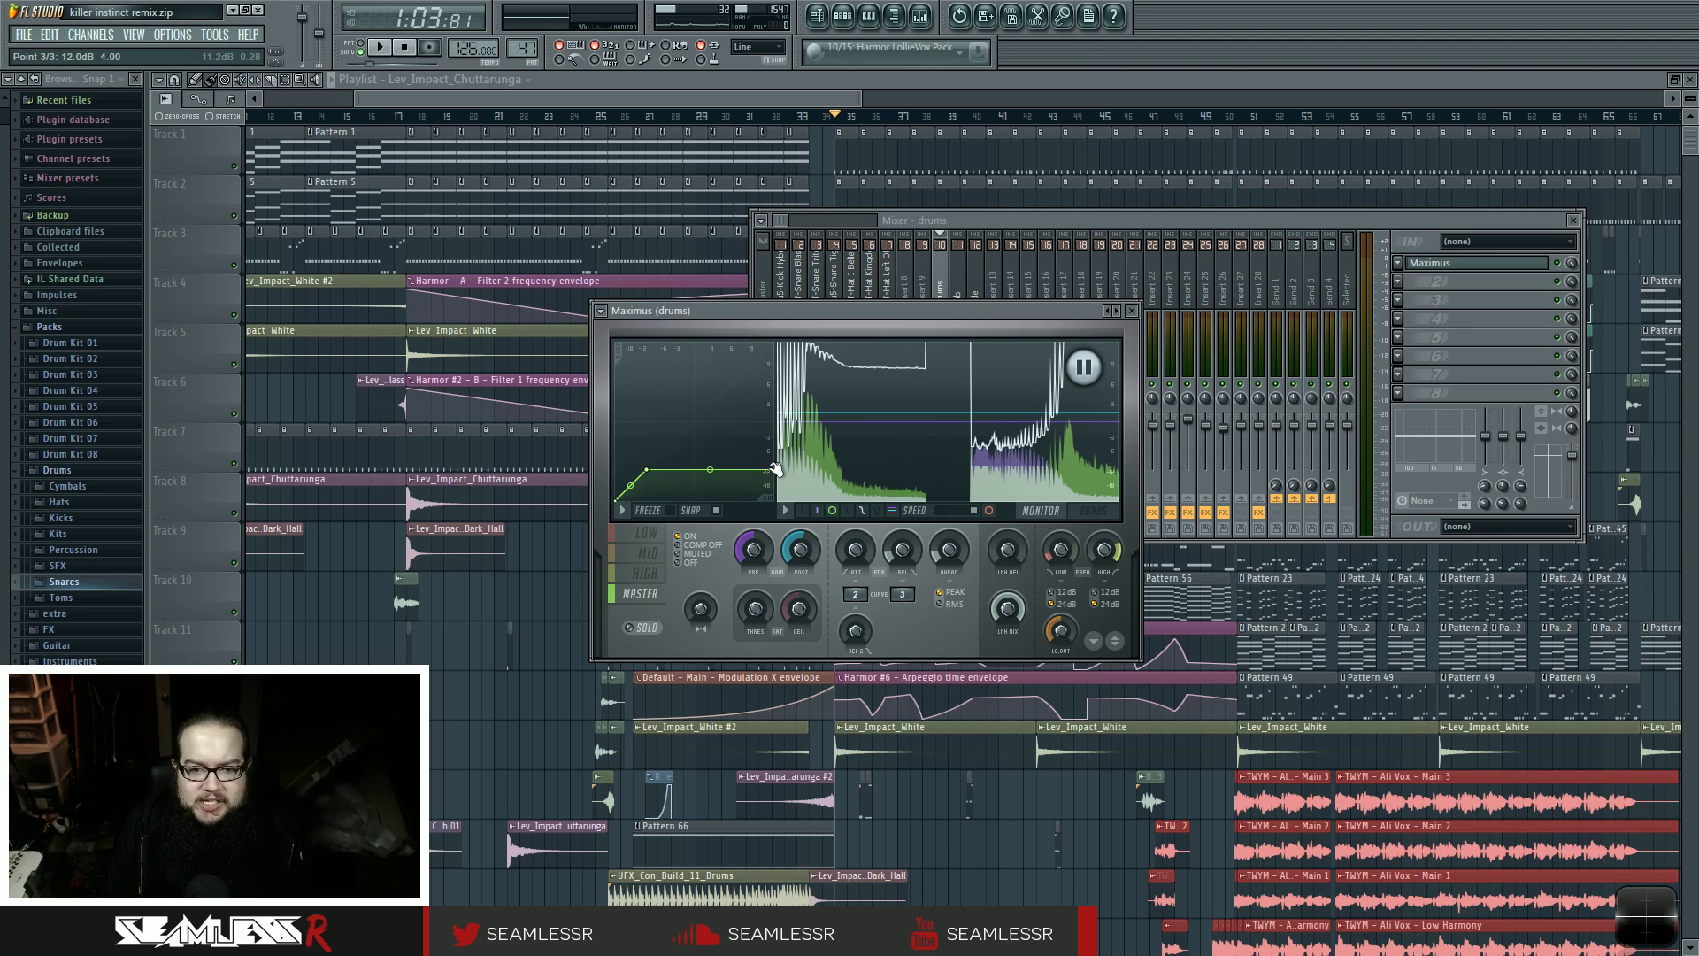
{"action": "left_click", "coordinate": [688, 553]}
- Pull the drums Maximus high-band curve down into a low flat section with a steep rise at loud levels, and audition it
{"action": "left_click", "coordinate": [643, 575]}
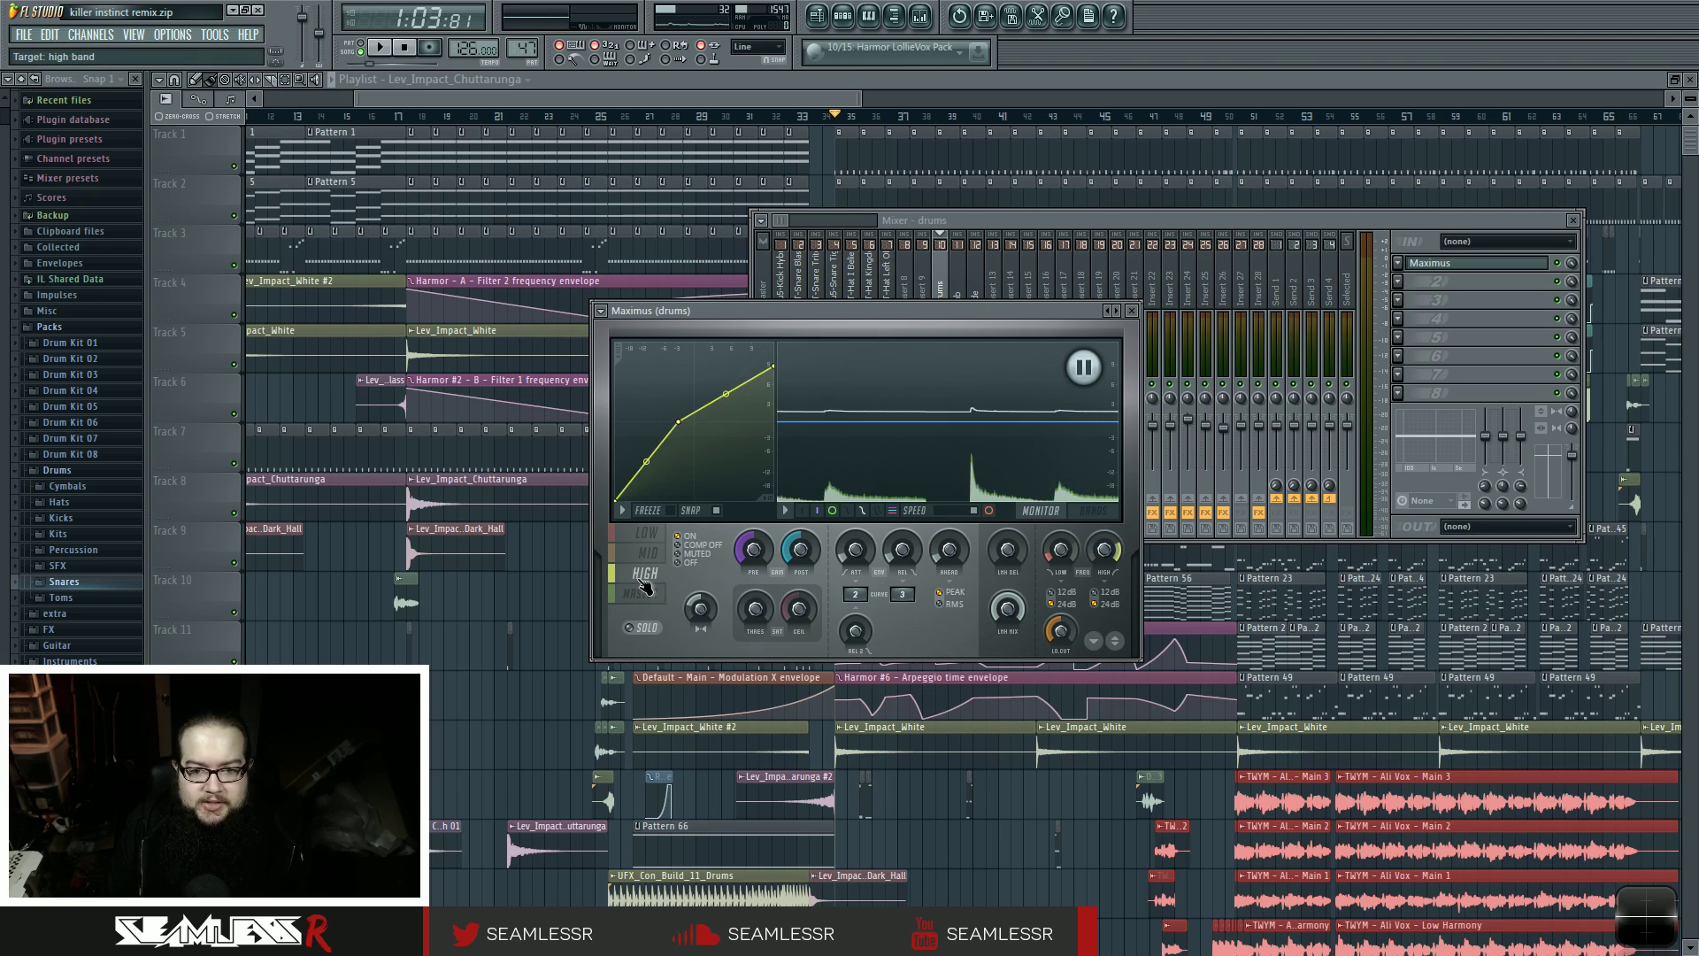
{"action": "left_click", "coordinate": [629, 485]}
{"action": "left_click_drag", "start_coordinate": [677, 421], "coordinate": [717, 484]}
{"action": "key", "text": "space"}
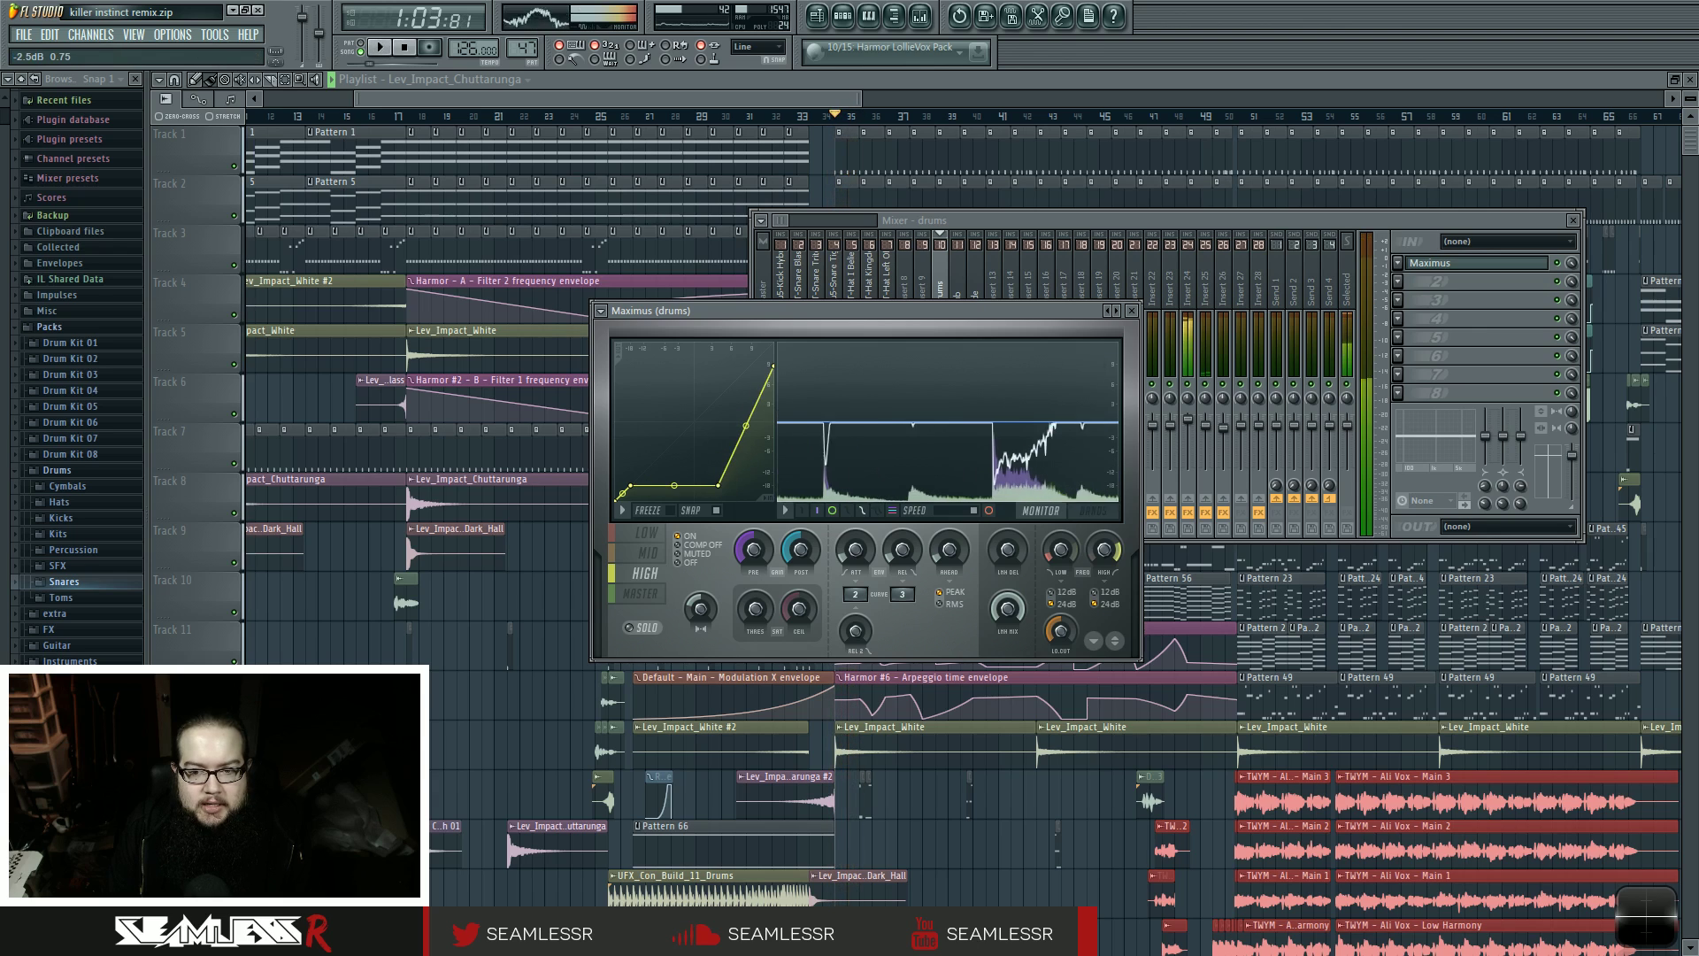
{"action": "key", "text": "space"}
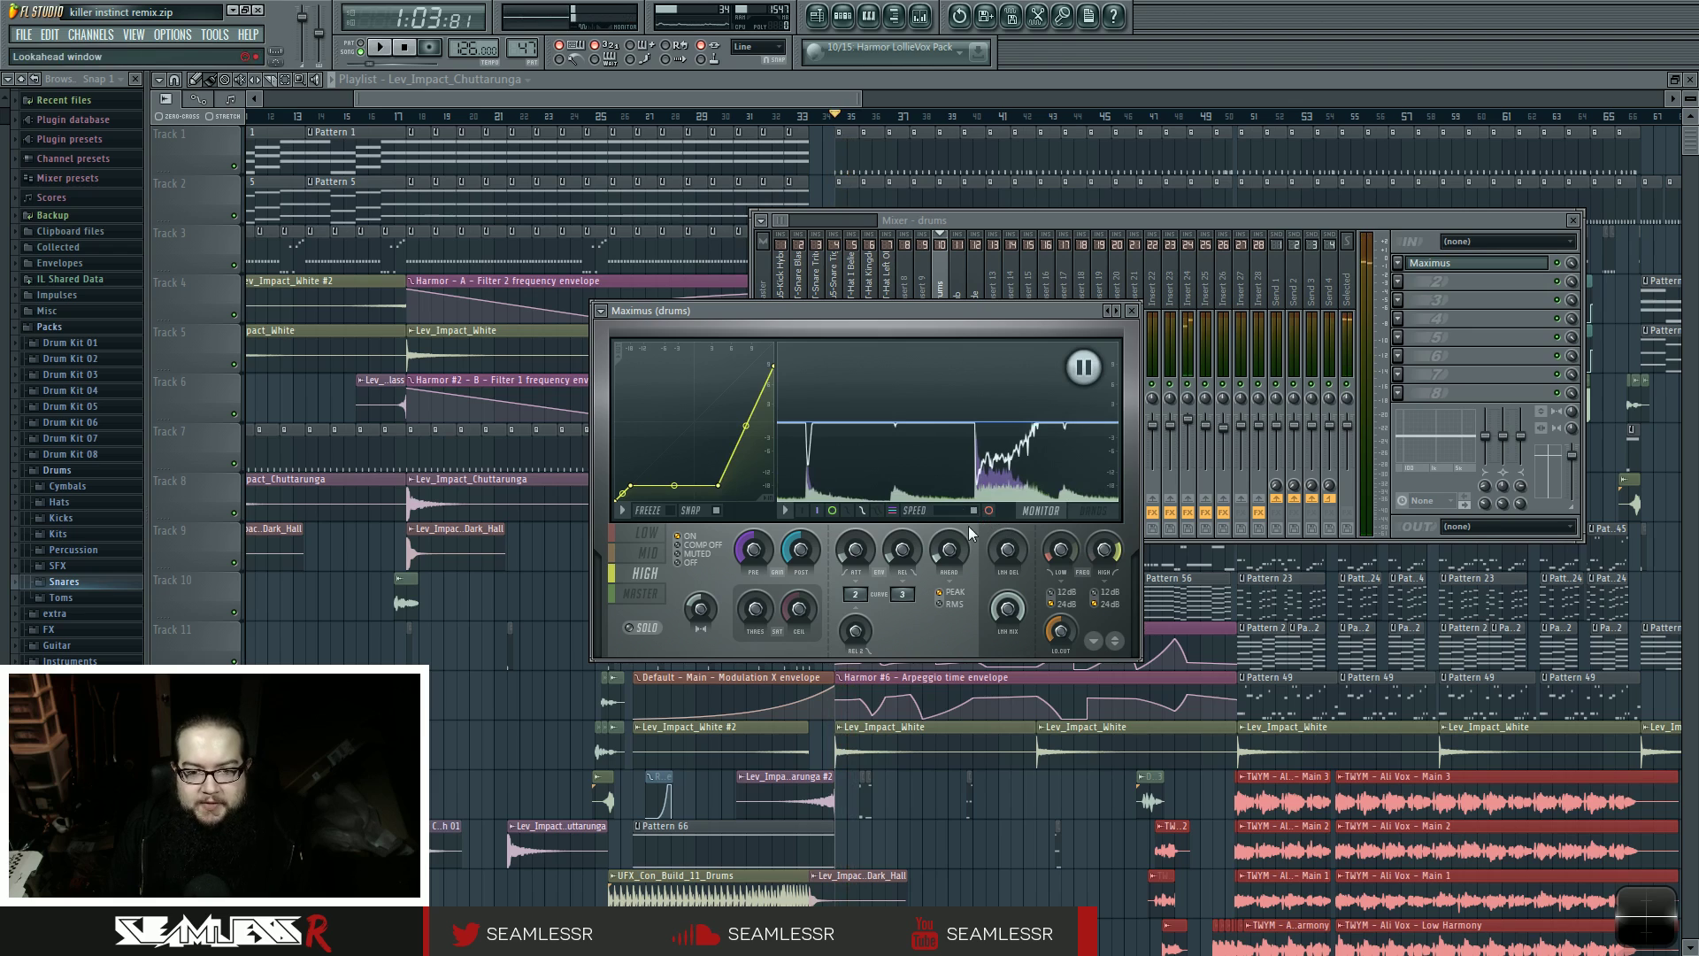
{"action": "key", "text": "space"}
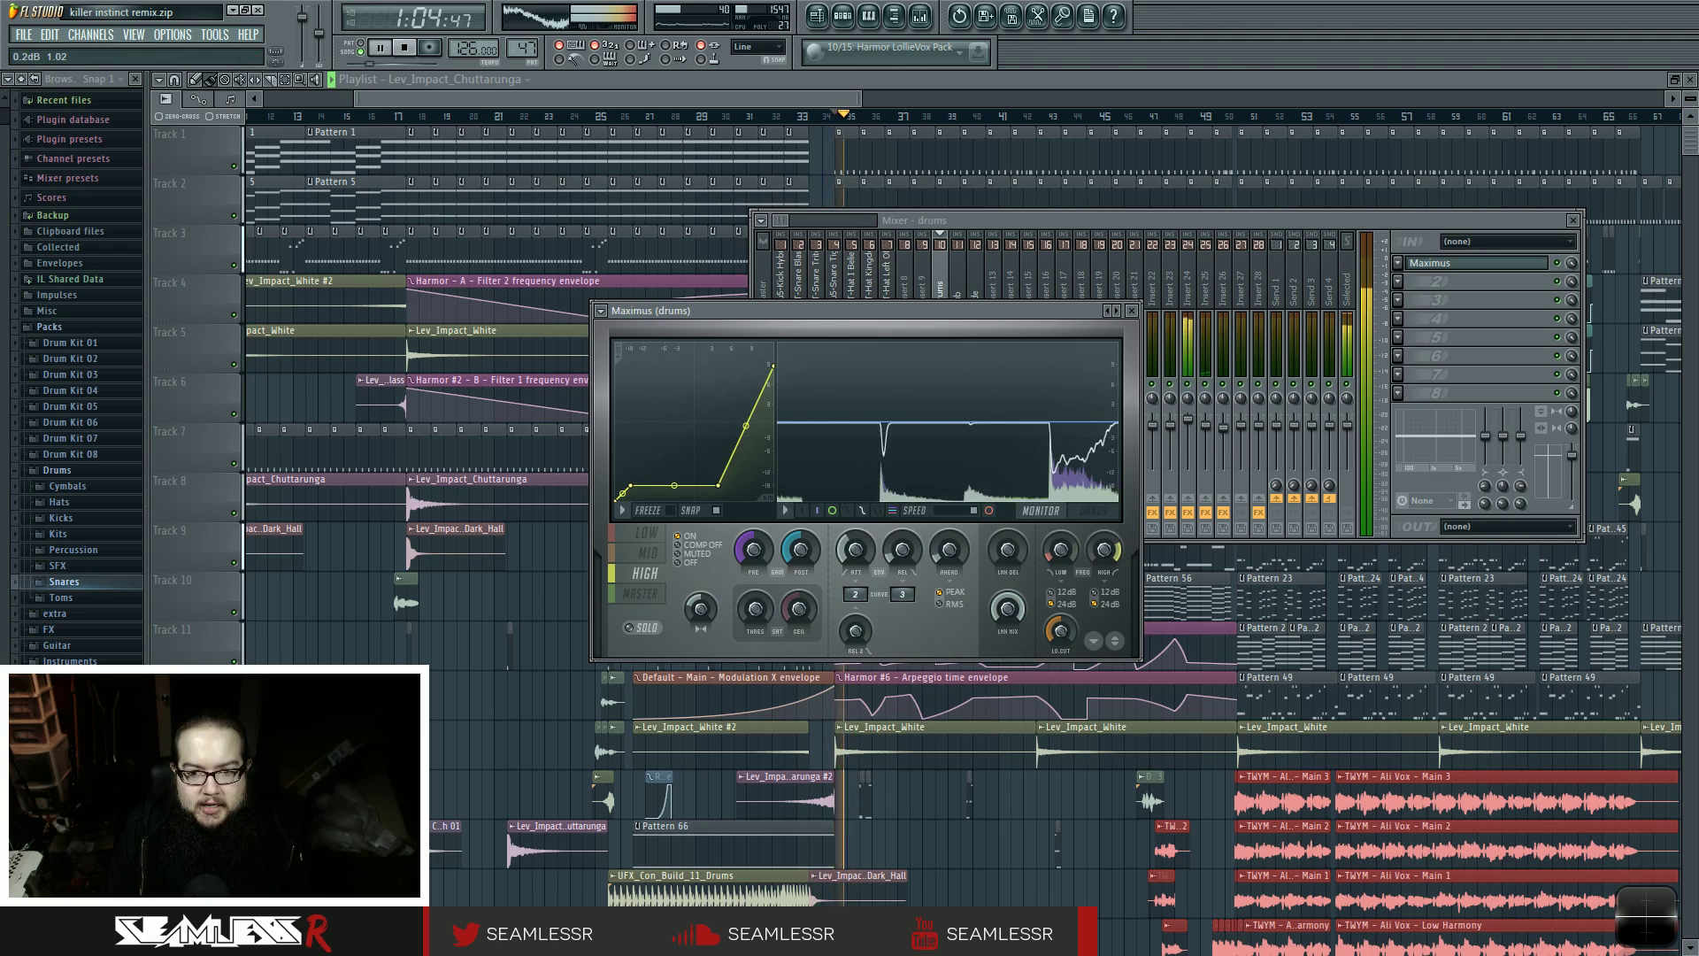
{"action": "key", "text": "space"}
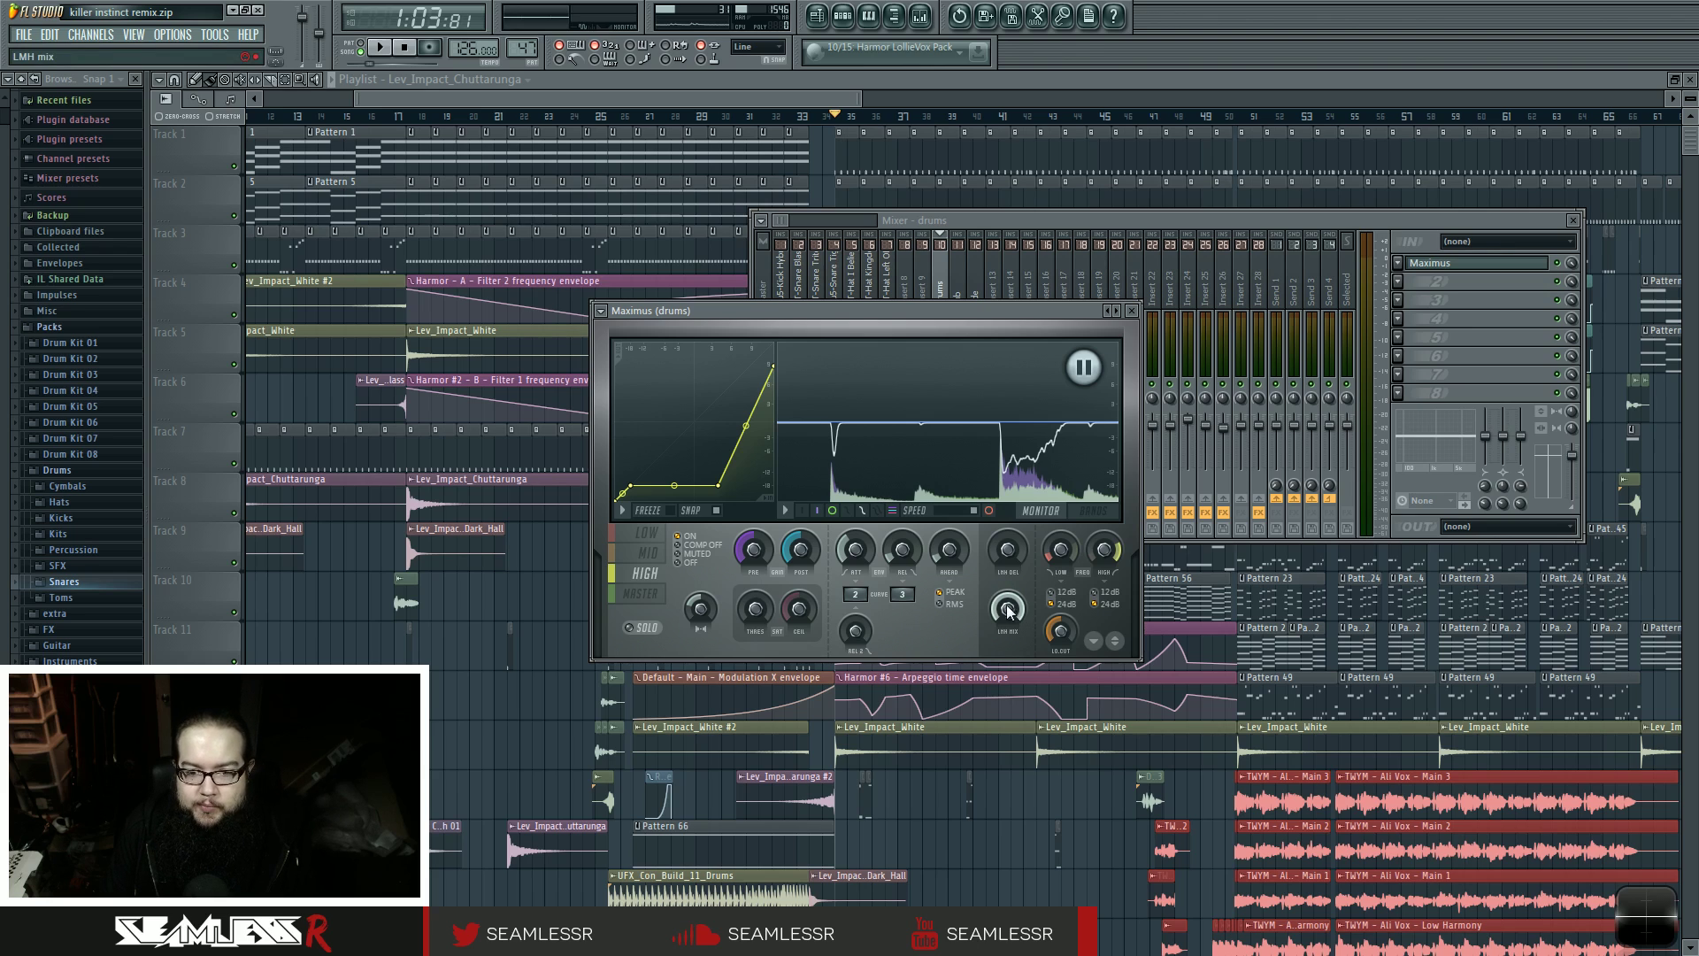
- Delete the two added points from the high-band curve, place one knee at 0.0 dB 1.00, and audition the drums
{"action": "right_click", "coordinate": [722, 486]}
{"action": "left_click", "coordinate": [749, 510]}
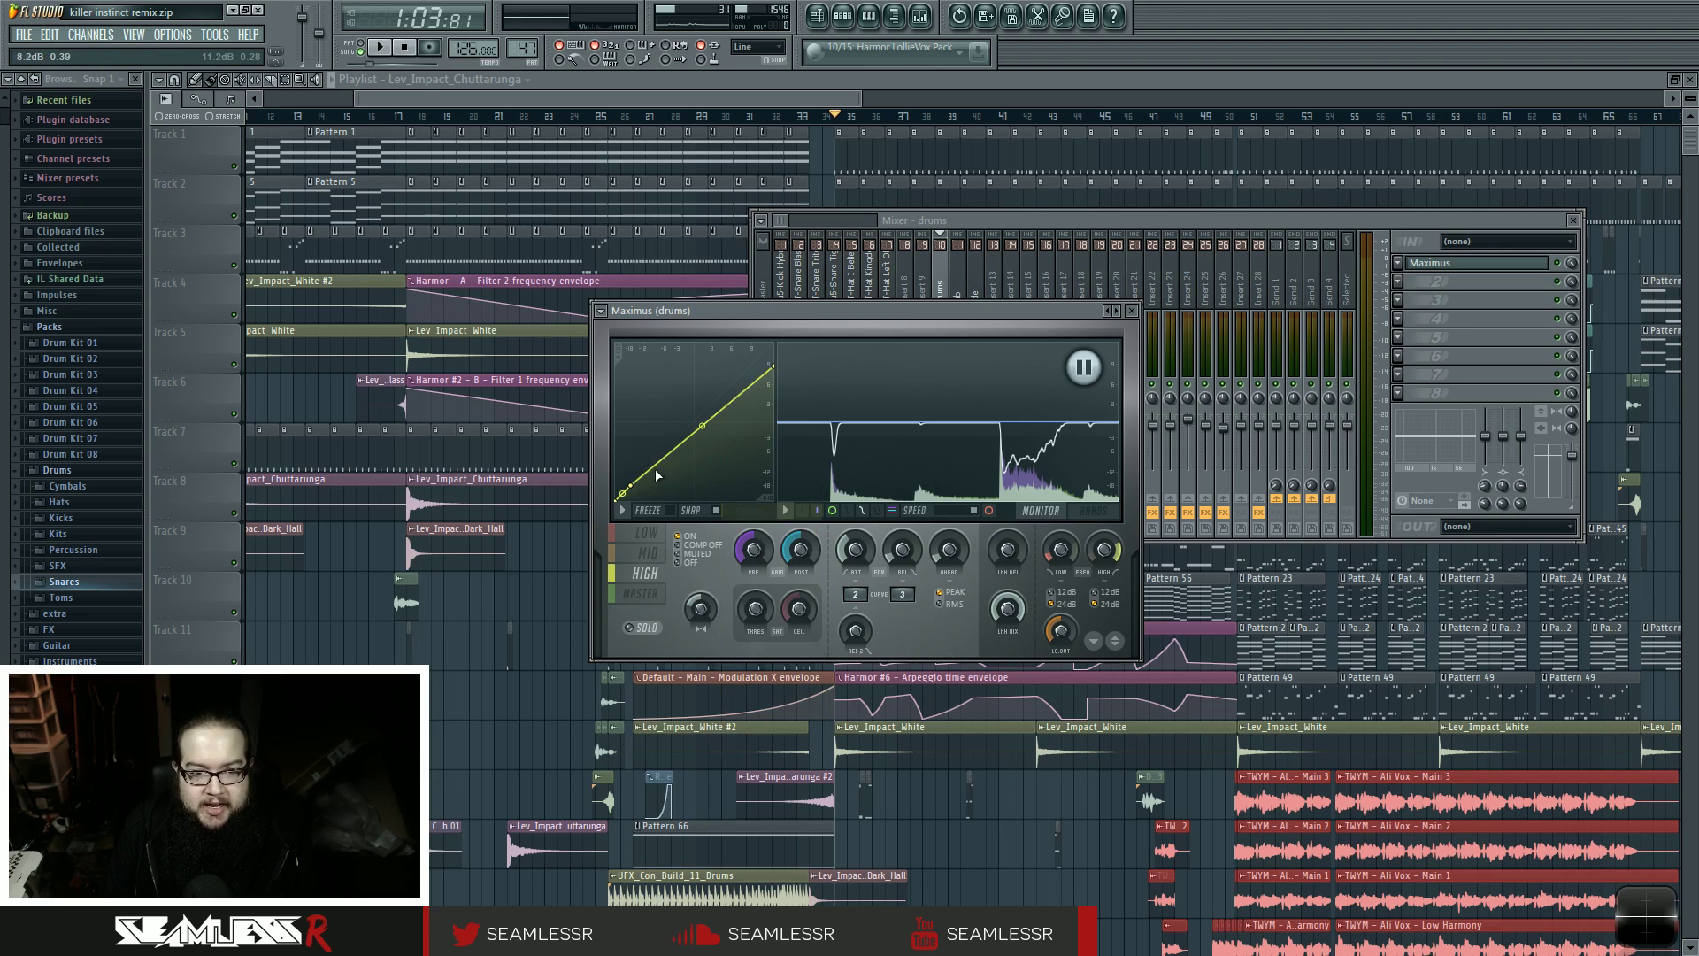
{"action": "right_click", "coordinate": [630, 487]}
{"action": "left_click", "coordinate": [662, 510]}
{"action": "right_click", "coordinate": [694, 422]}
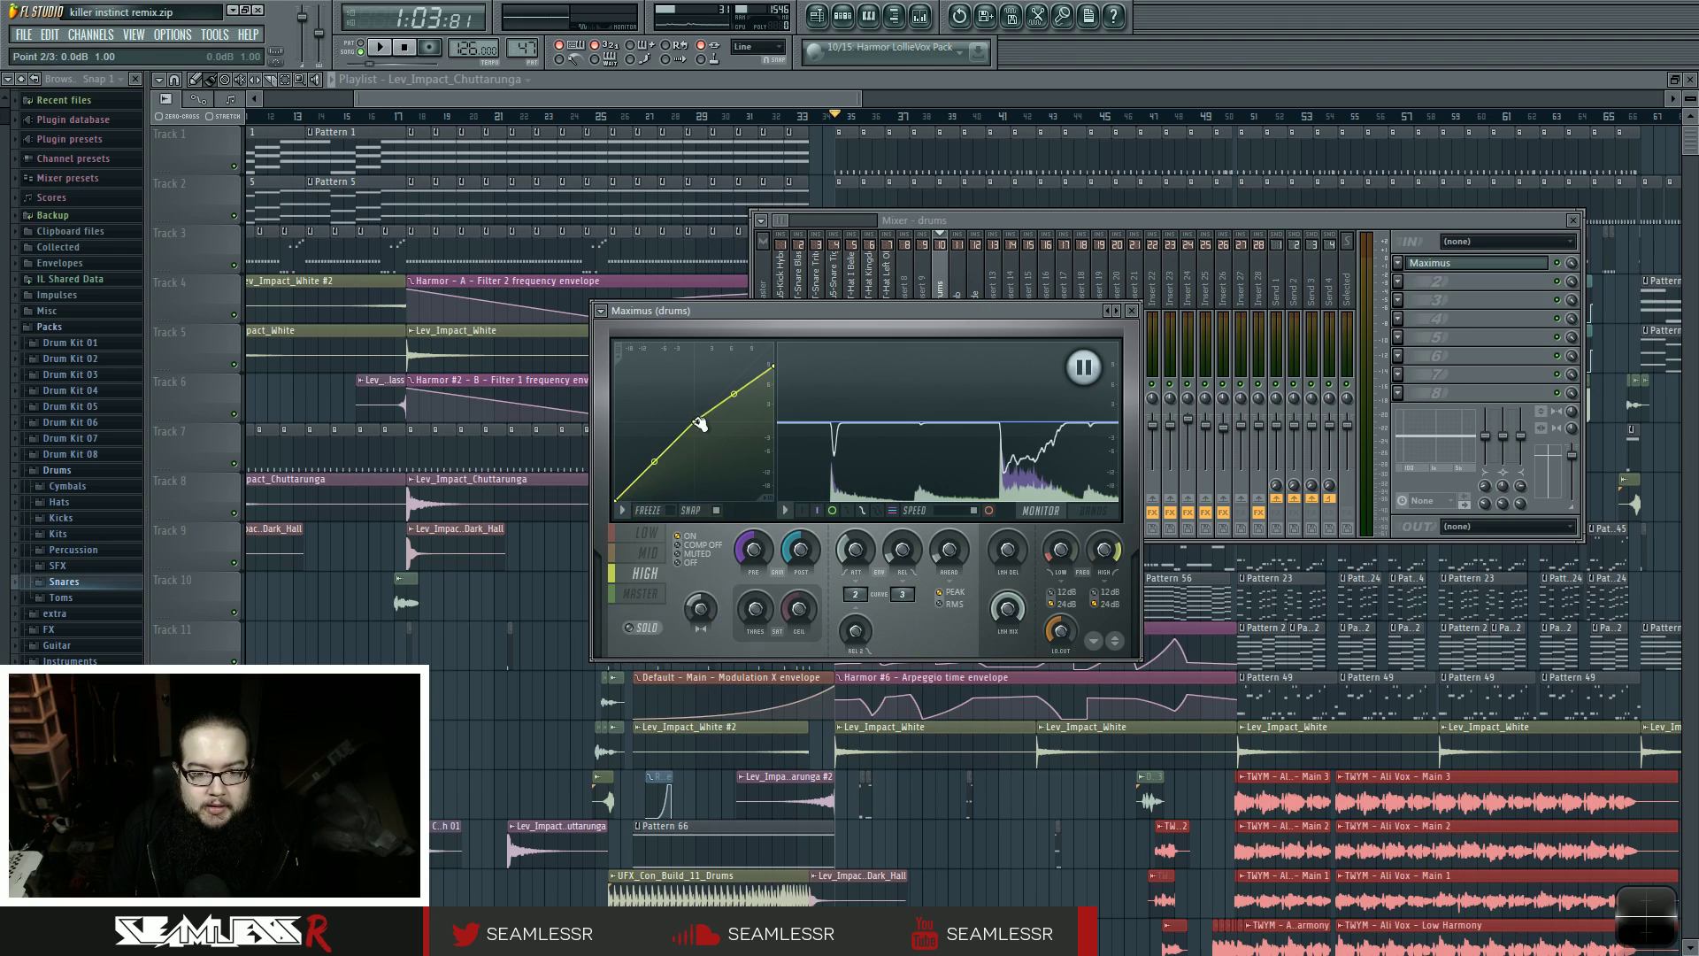
{"action": "key", "text": "space"}
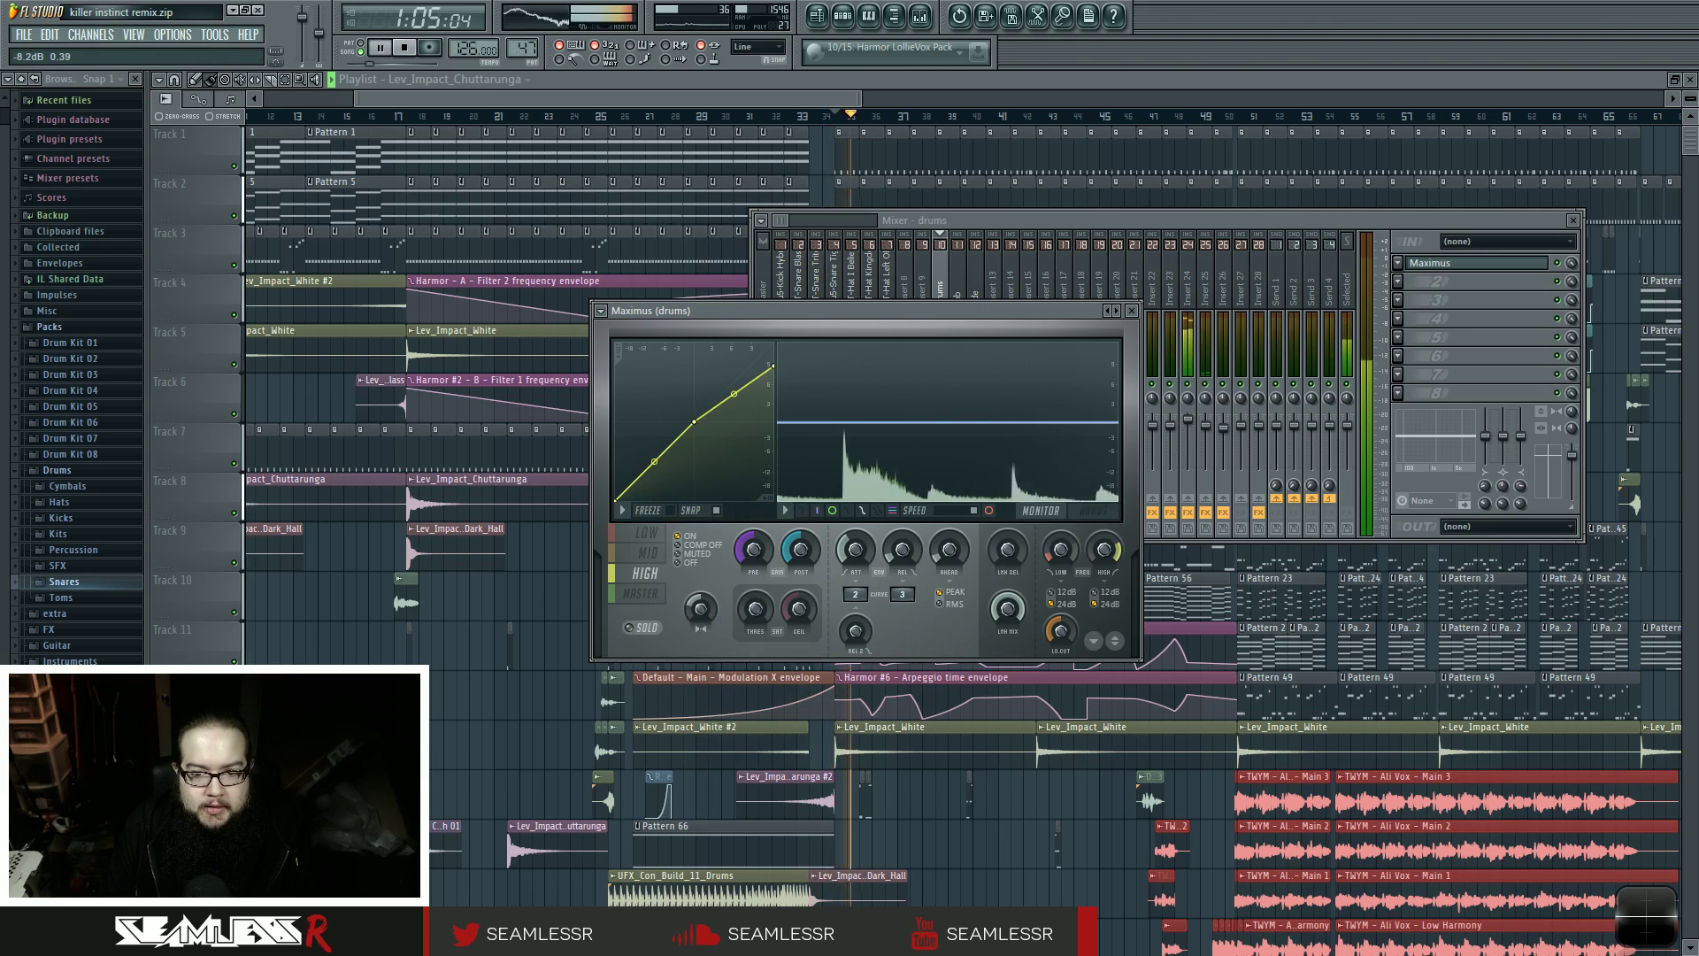
{"action": "key", "text": "space"}
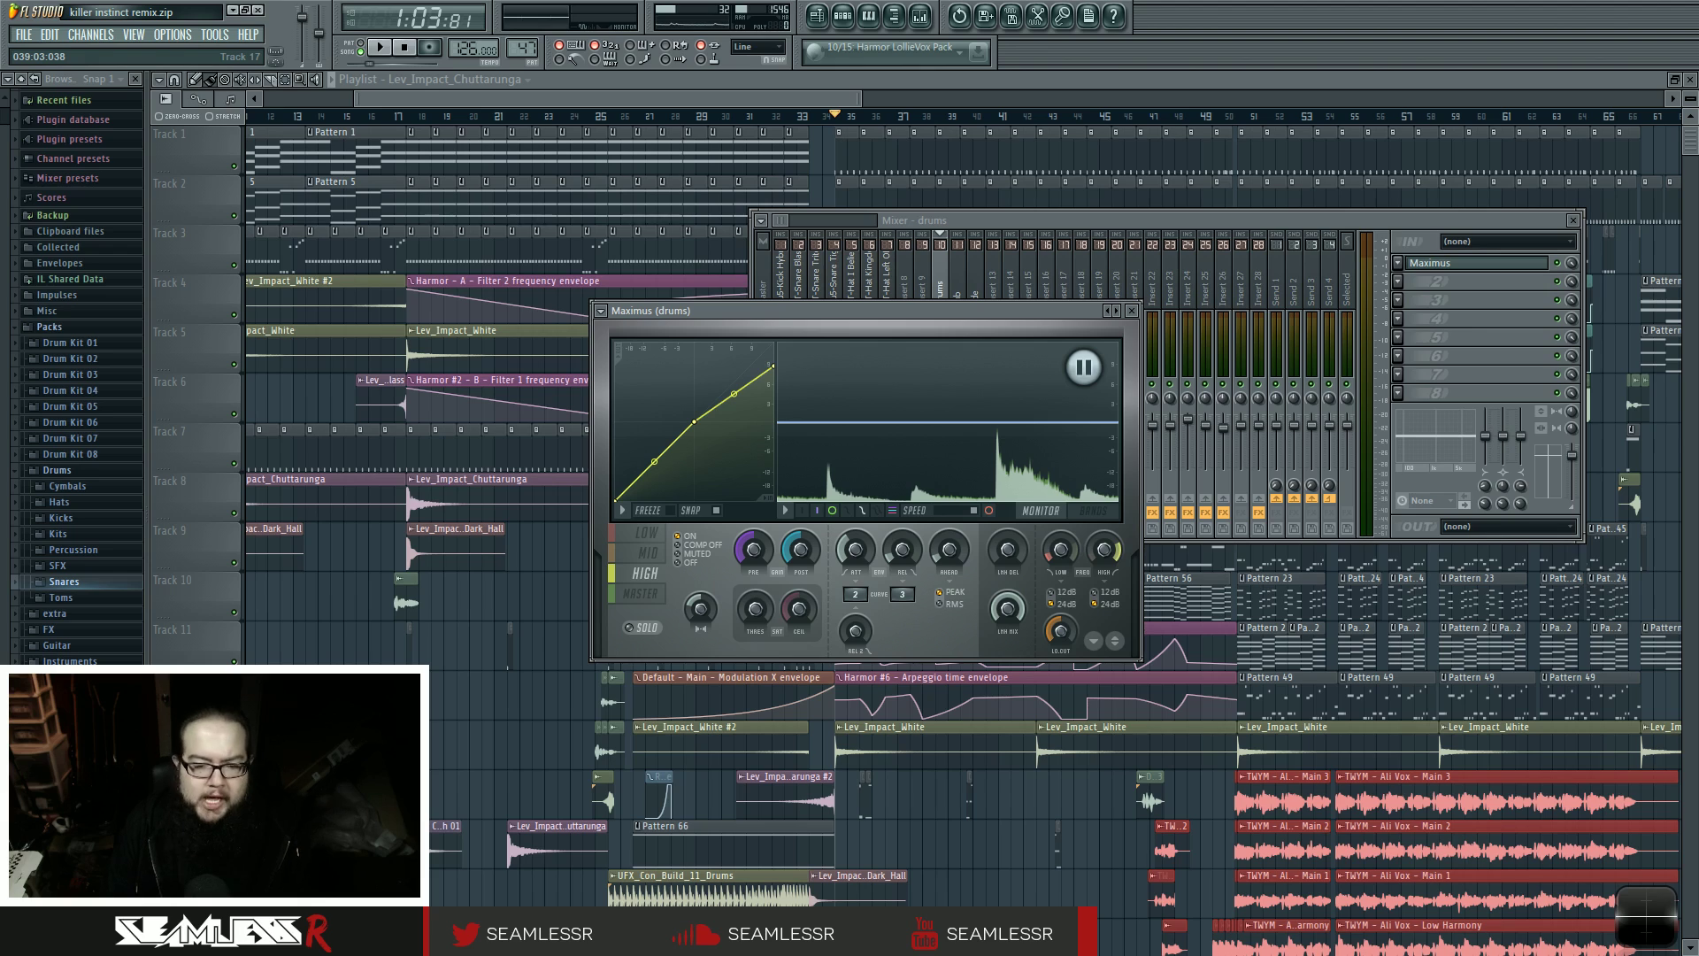
- Close the drums Maximus window and audition the mix while watching the mixer levels
{"action": "left_click", "coordinate": [1130, 311]}
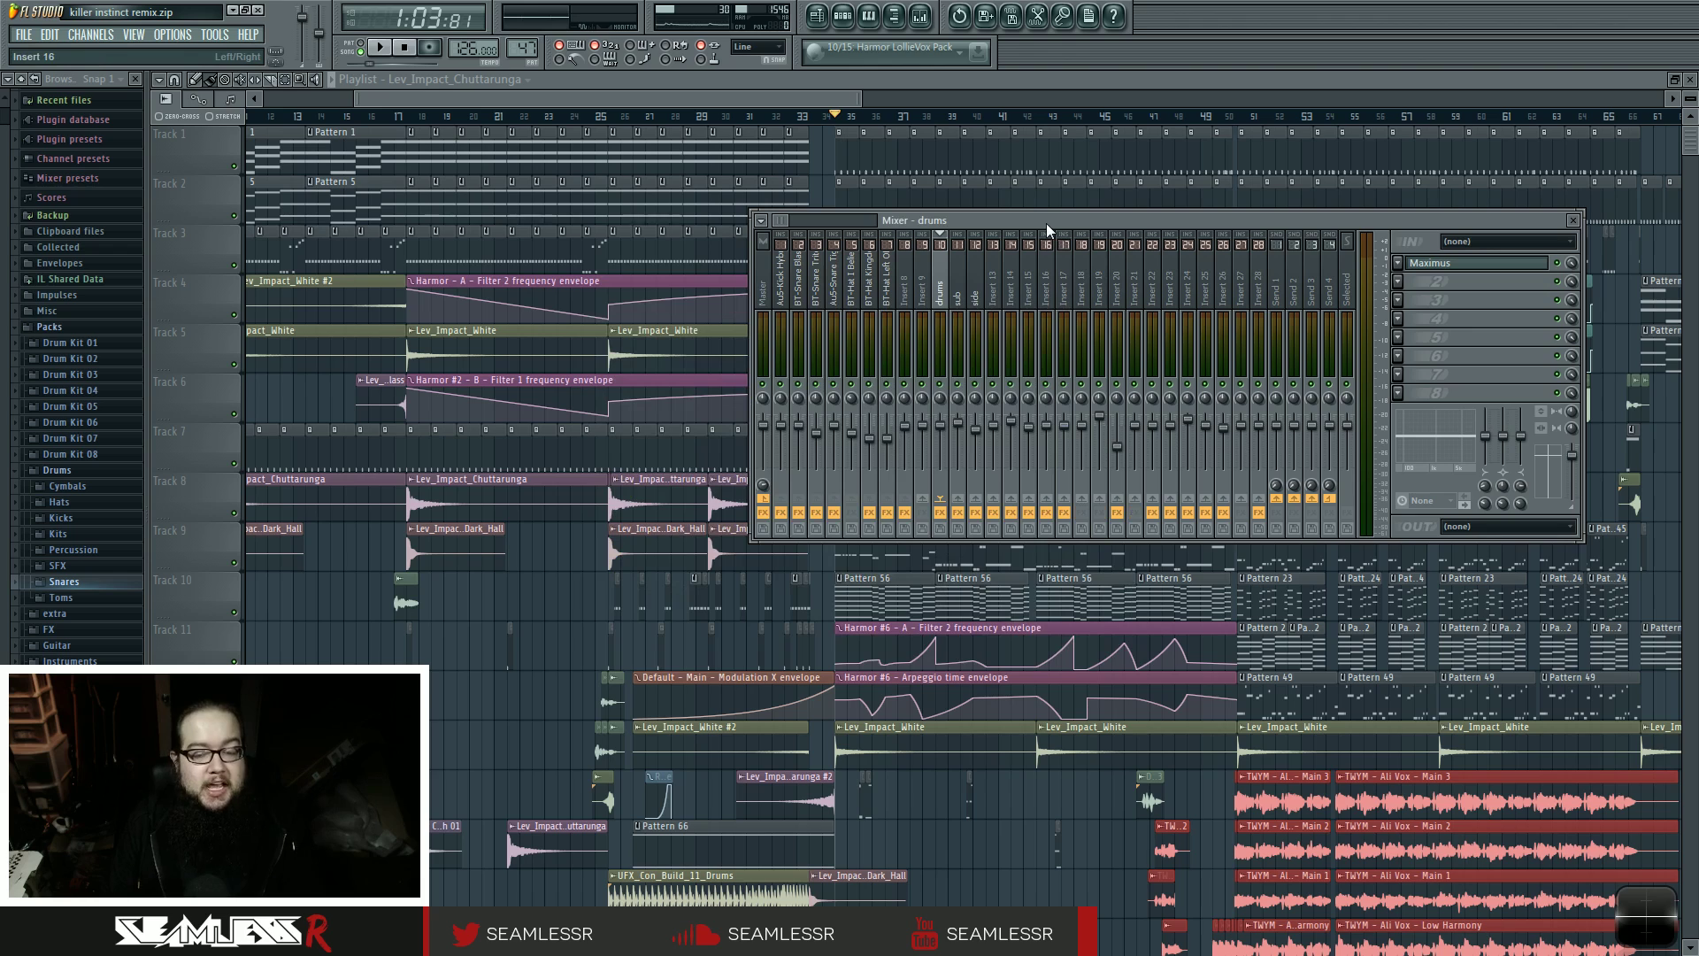
{"action": "key", "text": "space"}
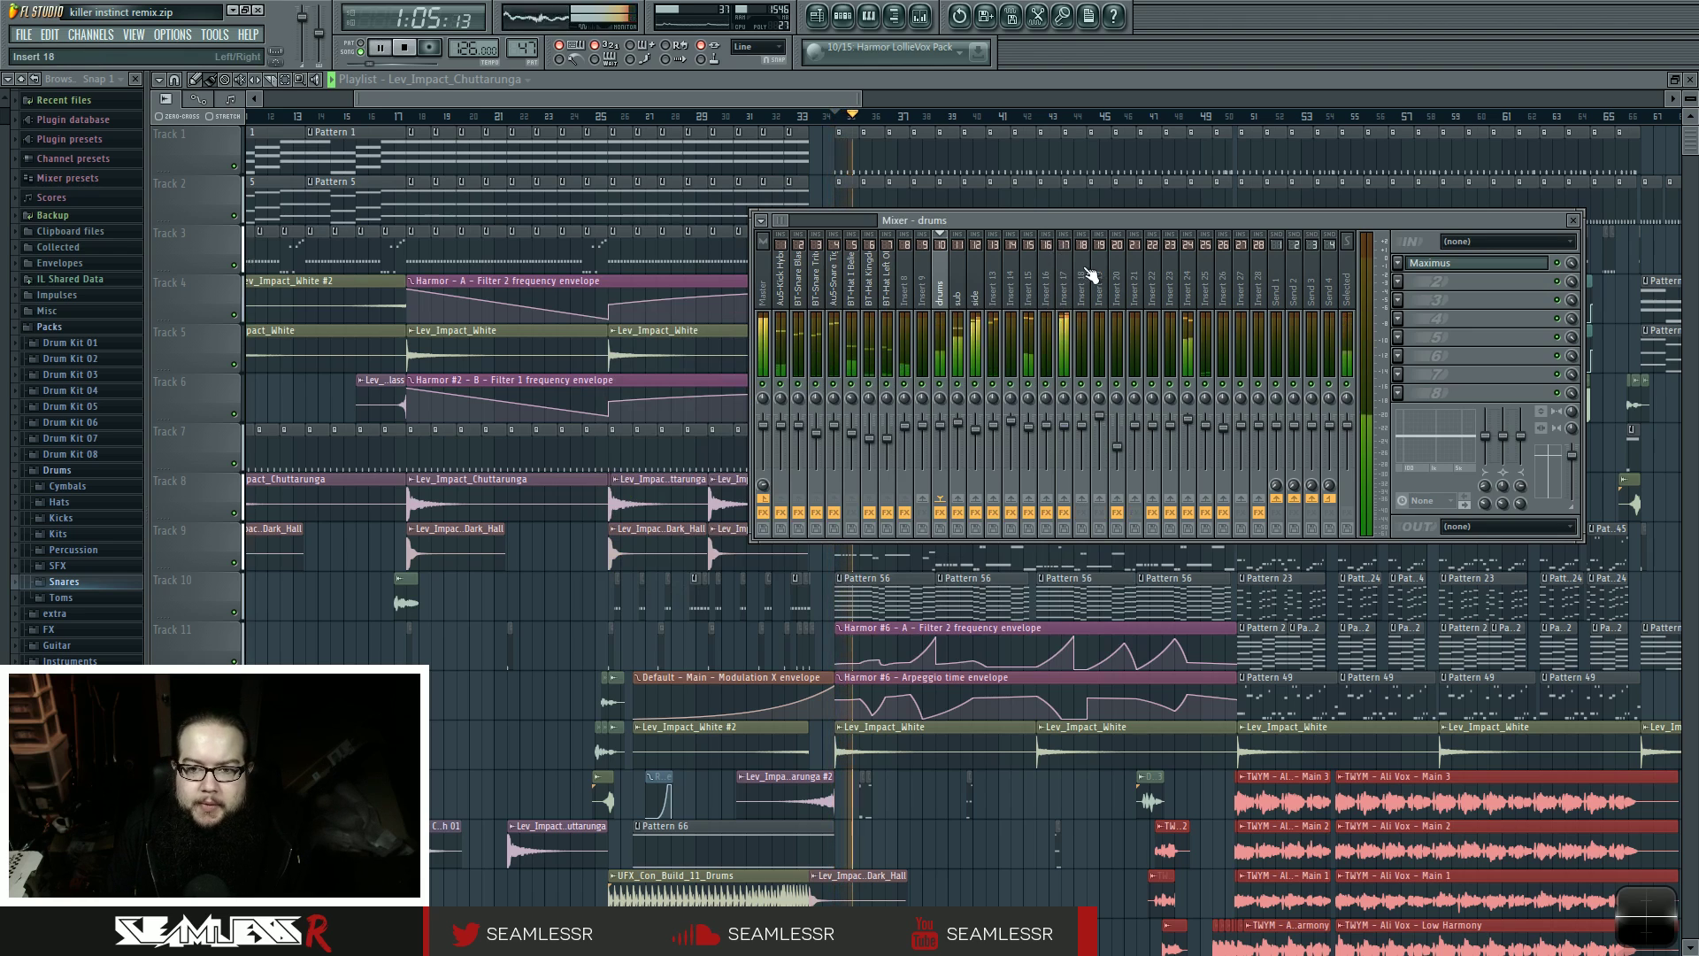
{"action": "key", "text": "space"}
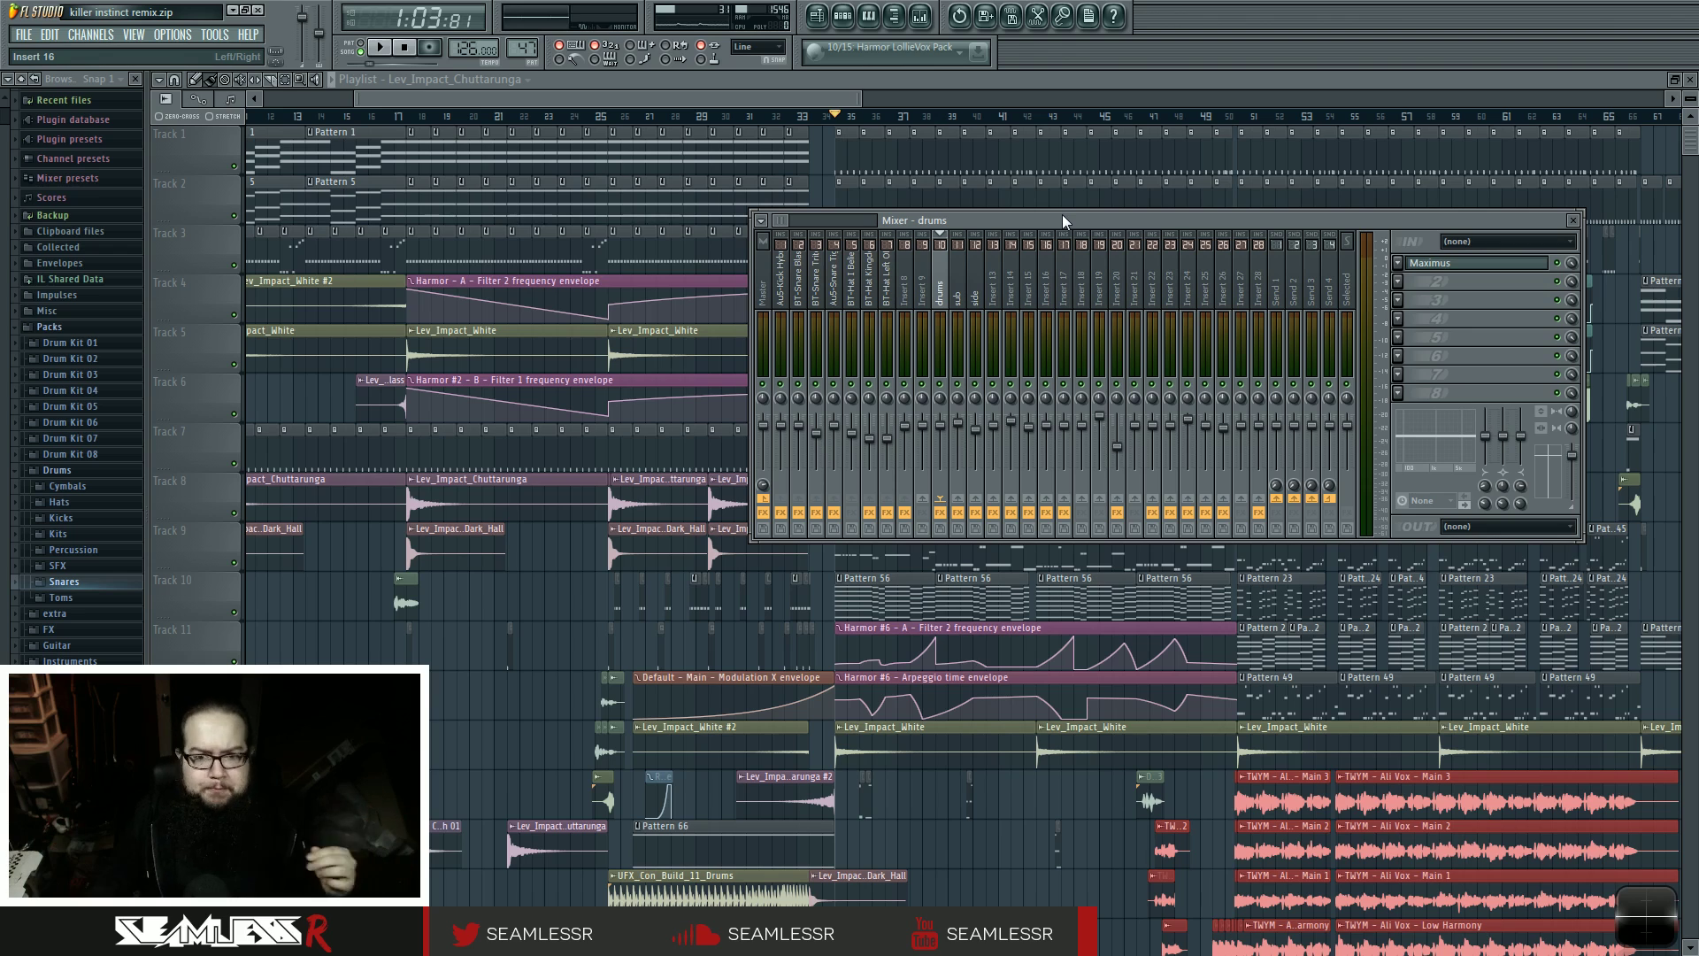
- Open Maximus on the Master track and examine its master-band compression curve alongside the mixer's effect chain
{"action": "left_click", "coordinate": [763, 292]}
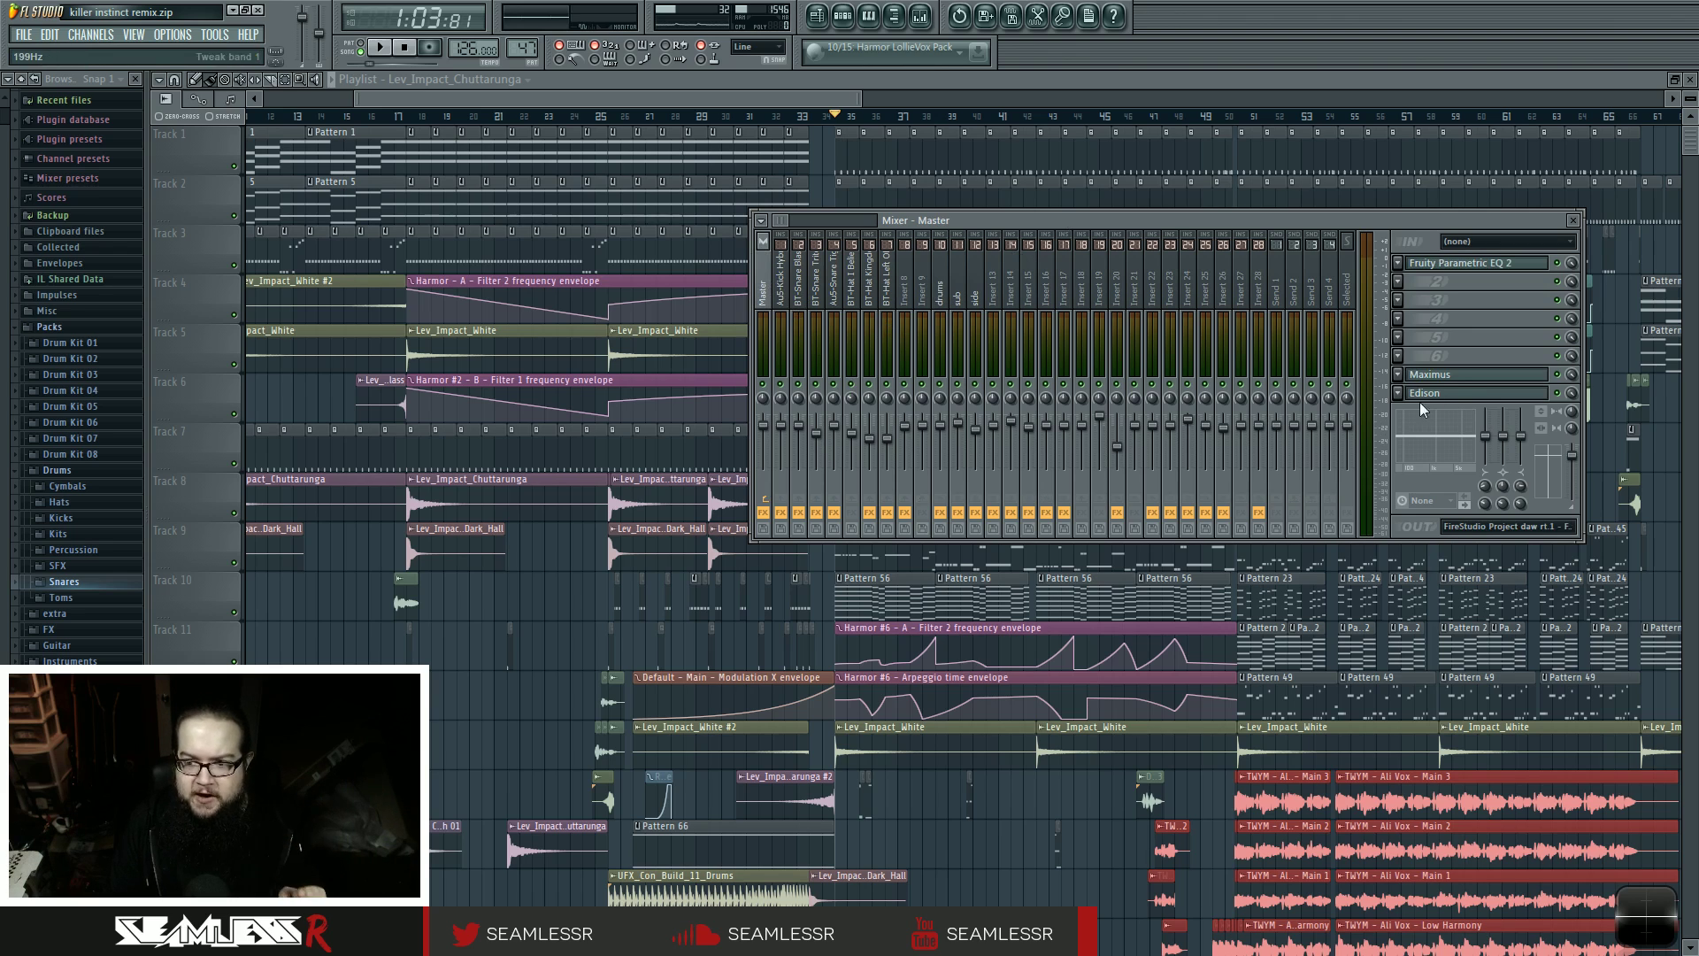
{"action": "left_click", "coordinate": [1447, 375]}
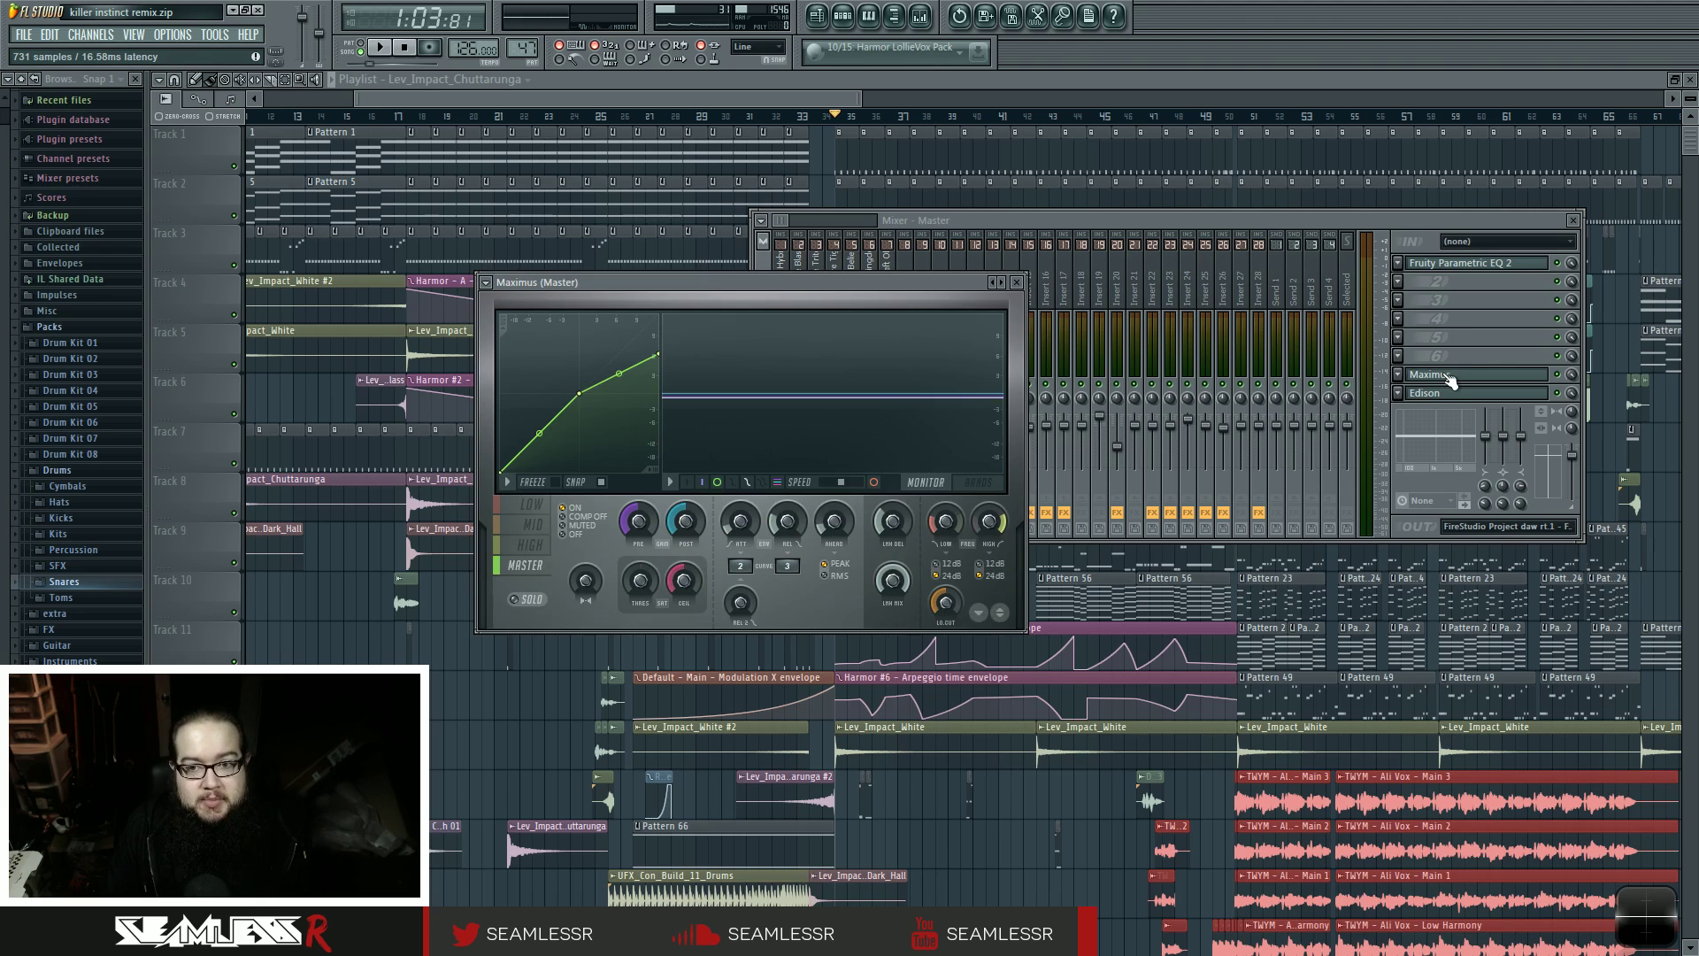
{"action": "left_click", "coordinate": [1449, 381]}
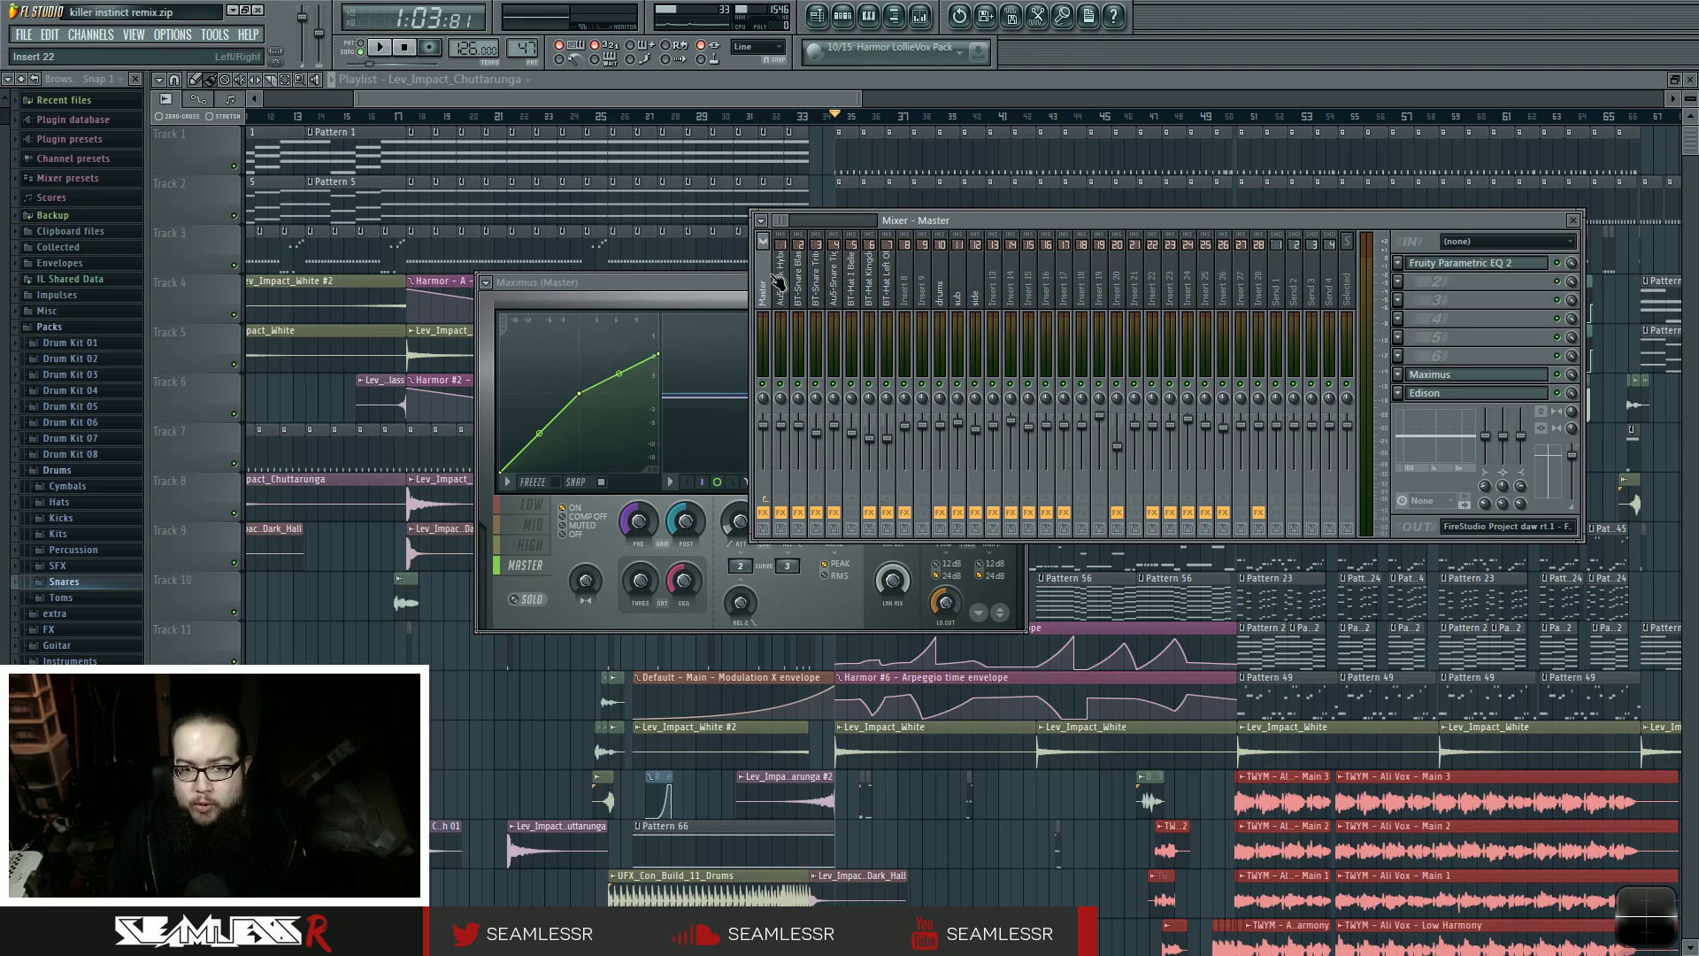
{"action": "left_click", "coordinate": [730, 295]}
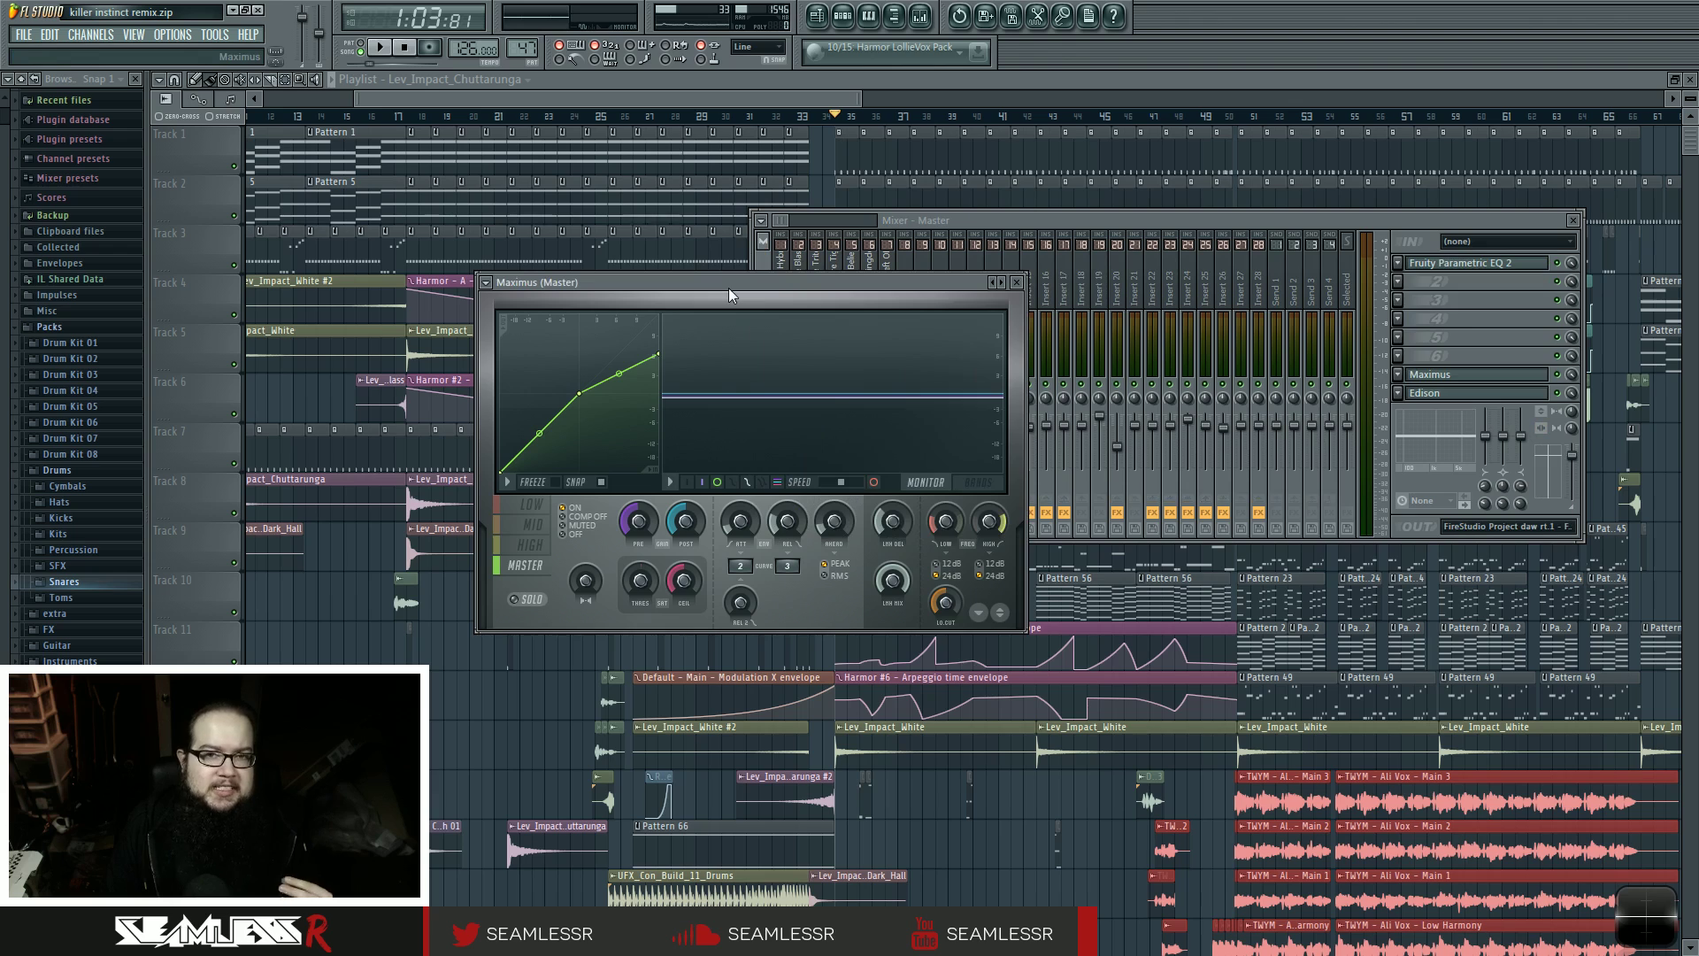
{"action": "left_click", "coordinate": [1192, 219]}
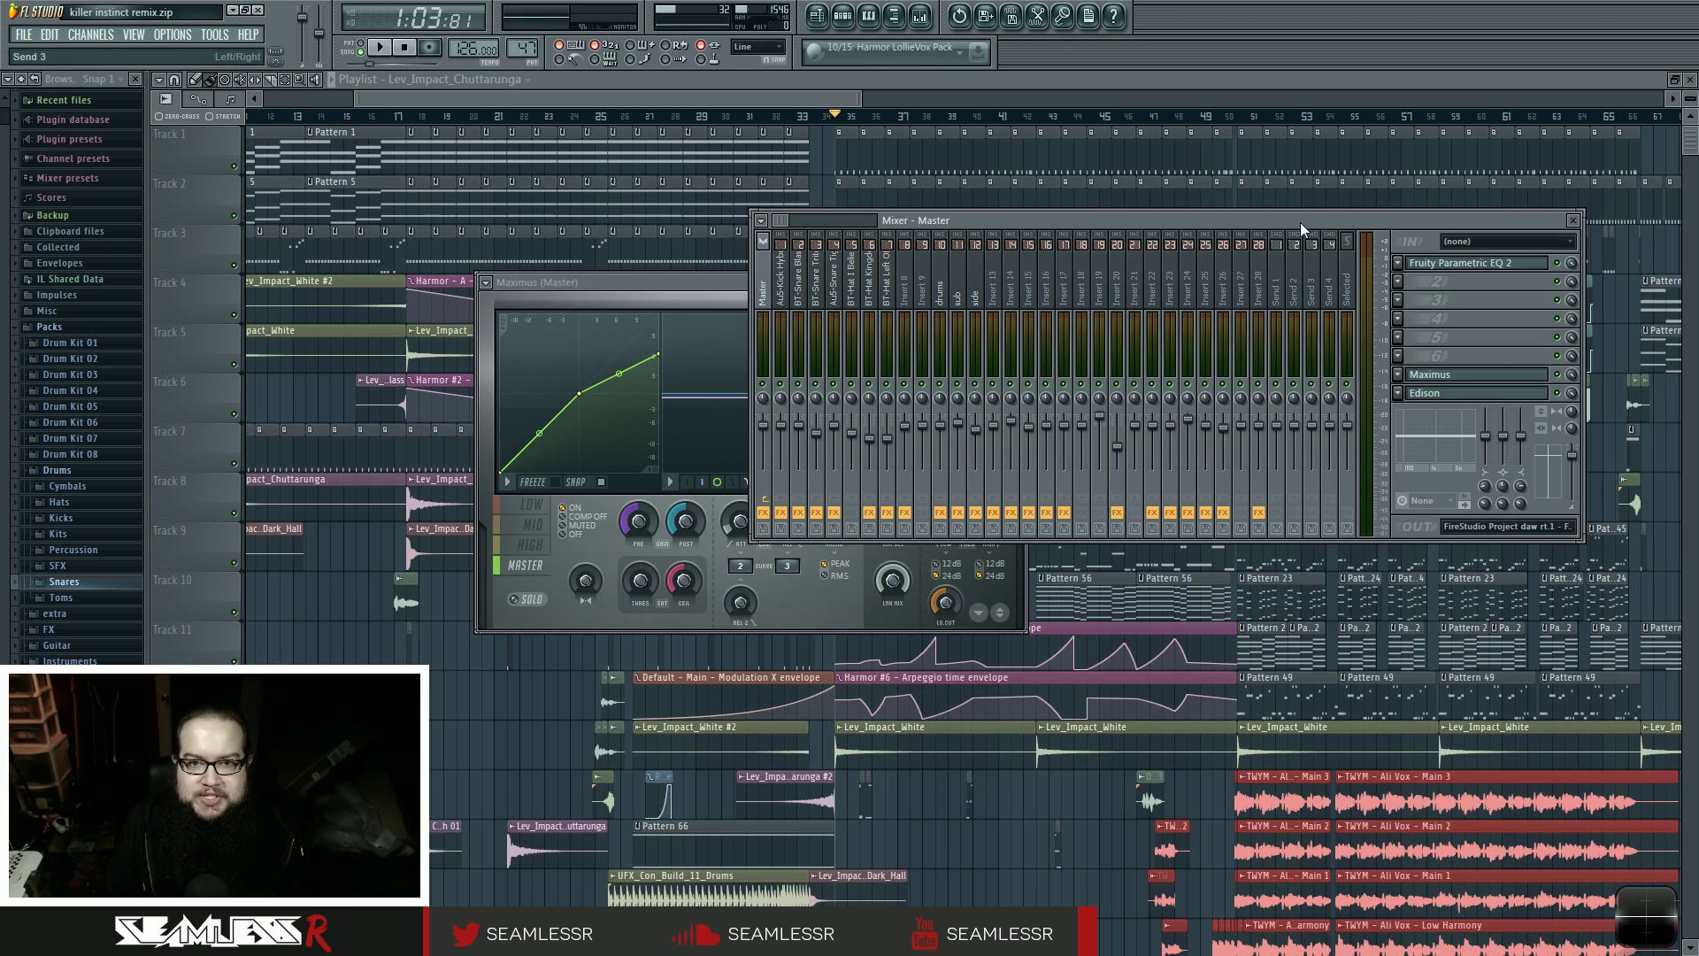
{"action": "left_click", "coordinate": [1464, 378]}
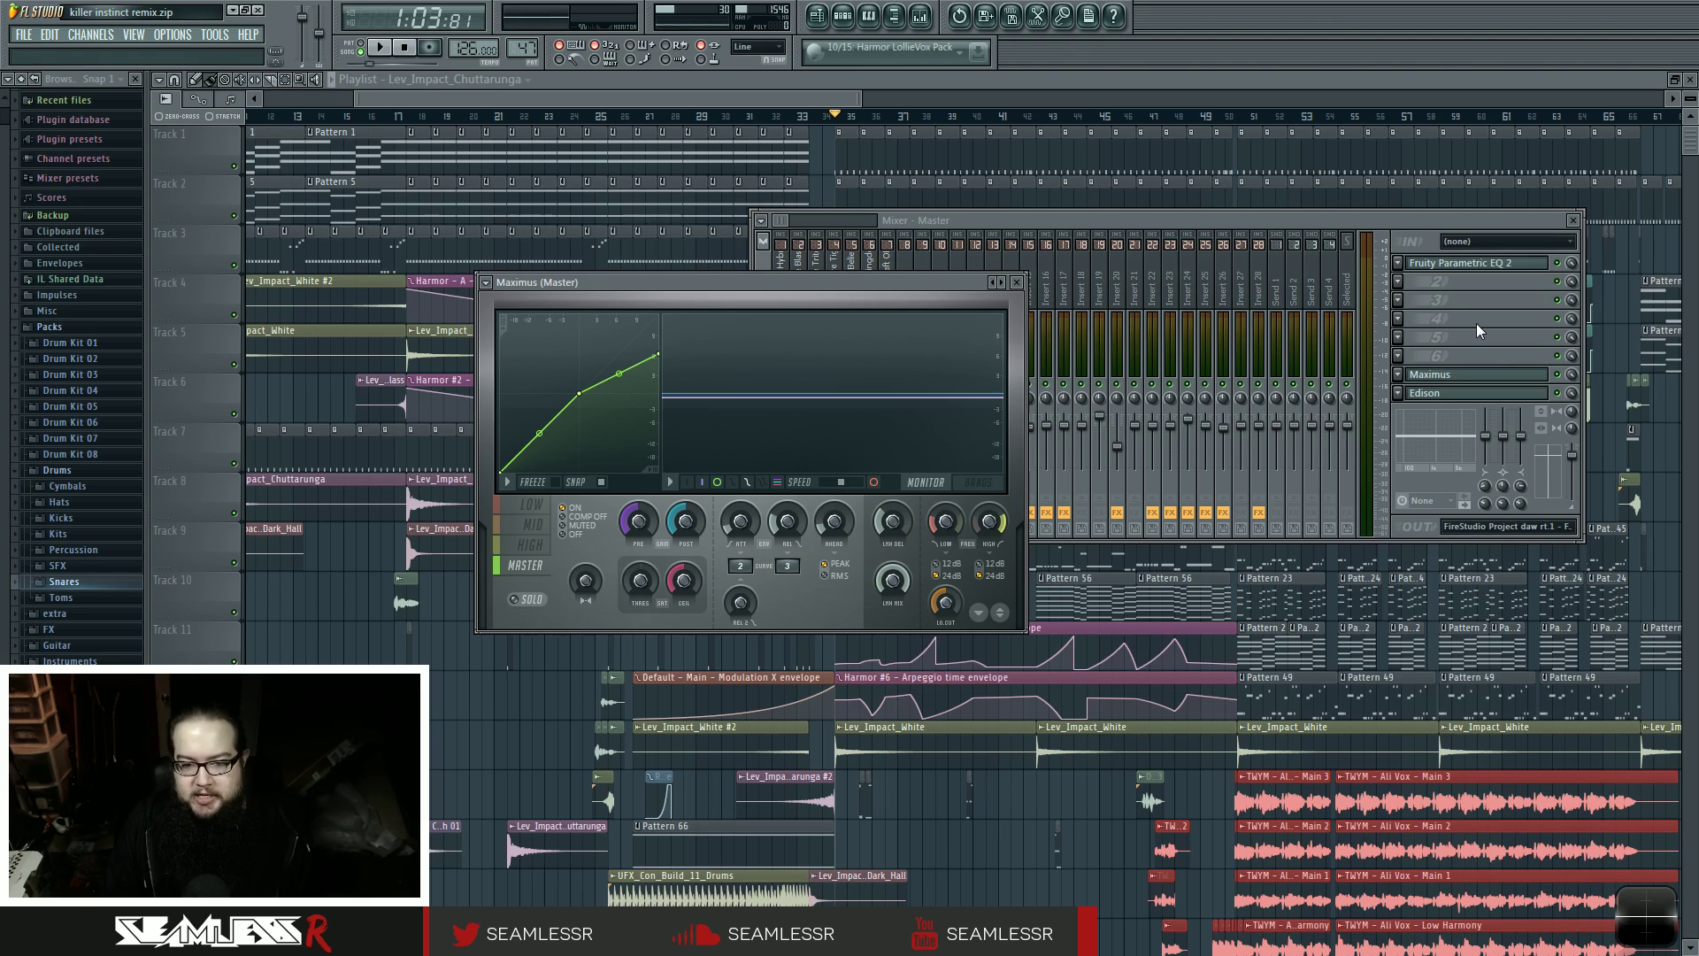
- Remove Edison from the Master track's effect chain and move Fruity Parametric EQ 2 into slot 6, directly above Maximus
{"action": "left_click", "coordinate": [1479, 329]}
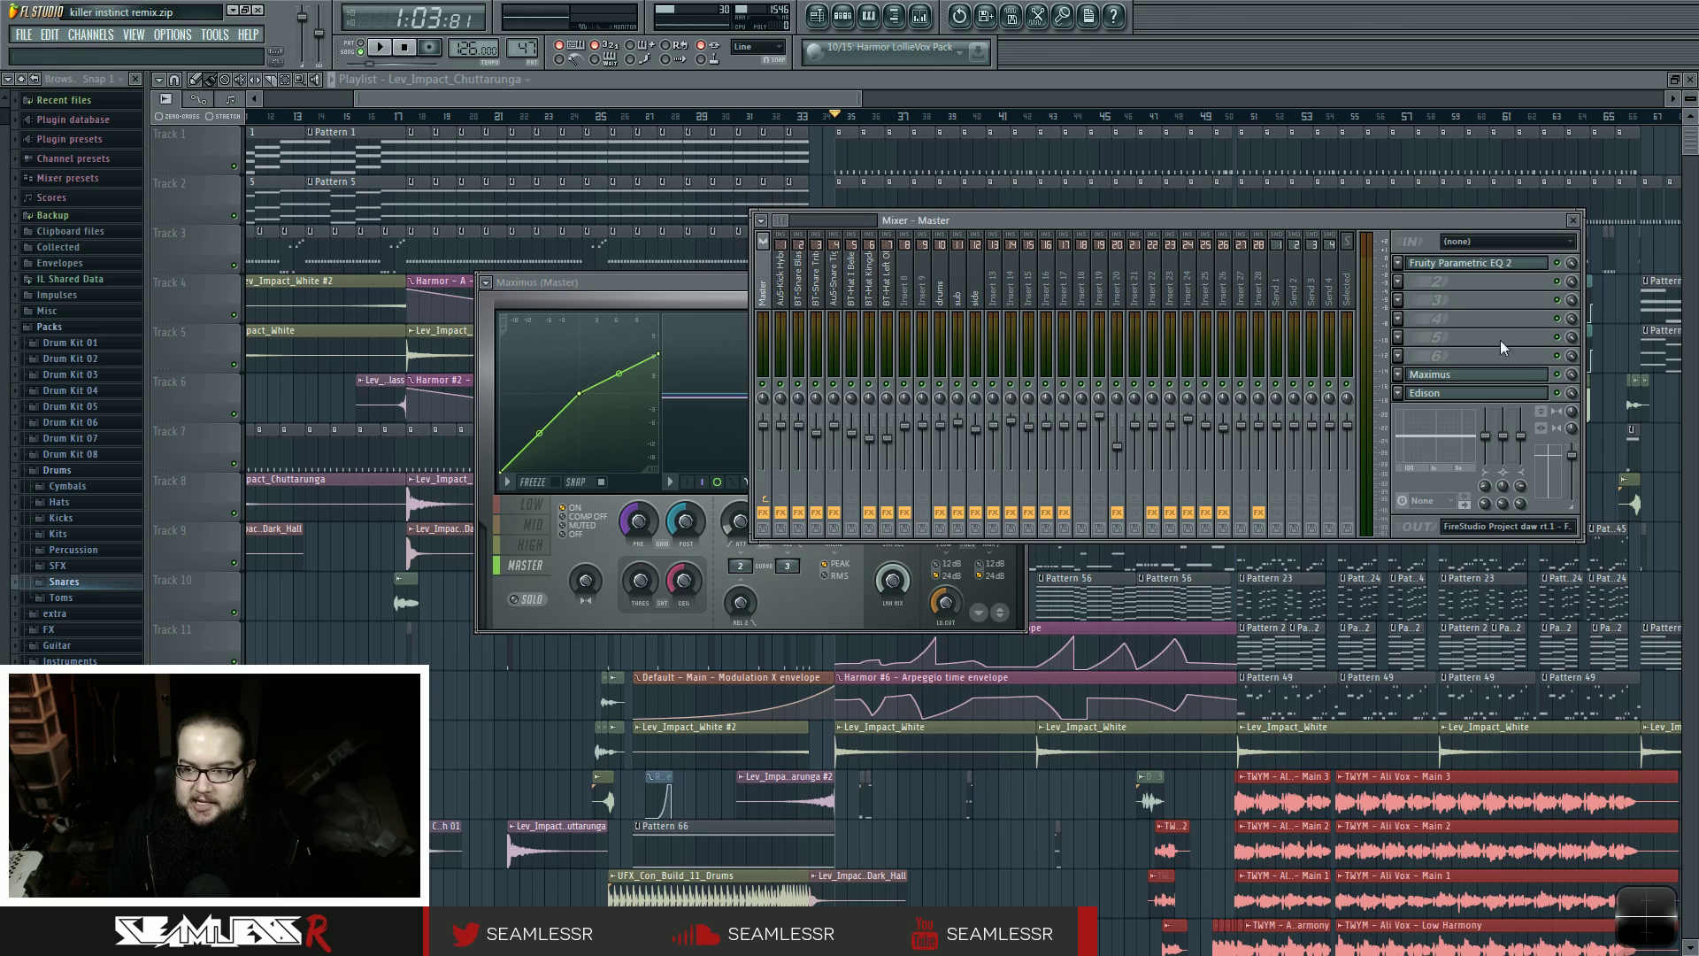
{"action": "left_click", "coordinate": [1397, 392]}
{"action": "mouse_move", "coordinate": [1434, 411]}
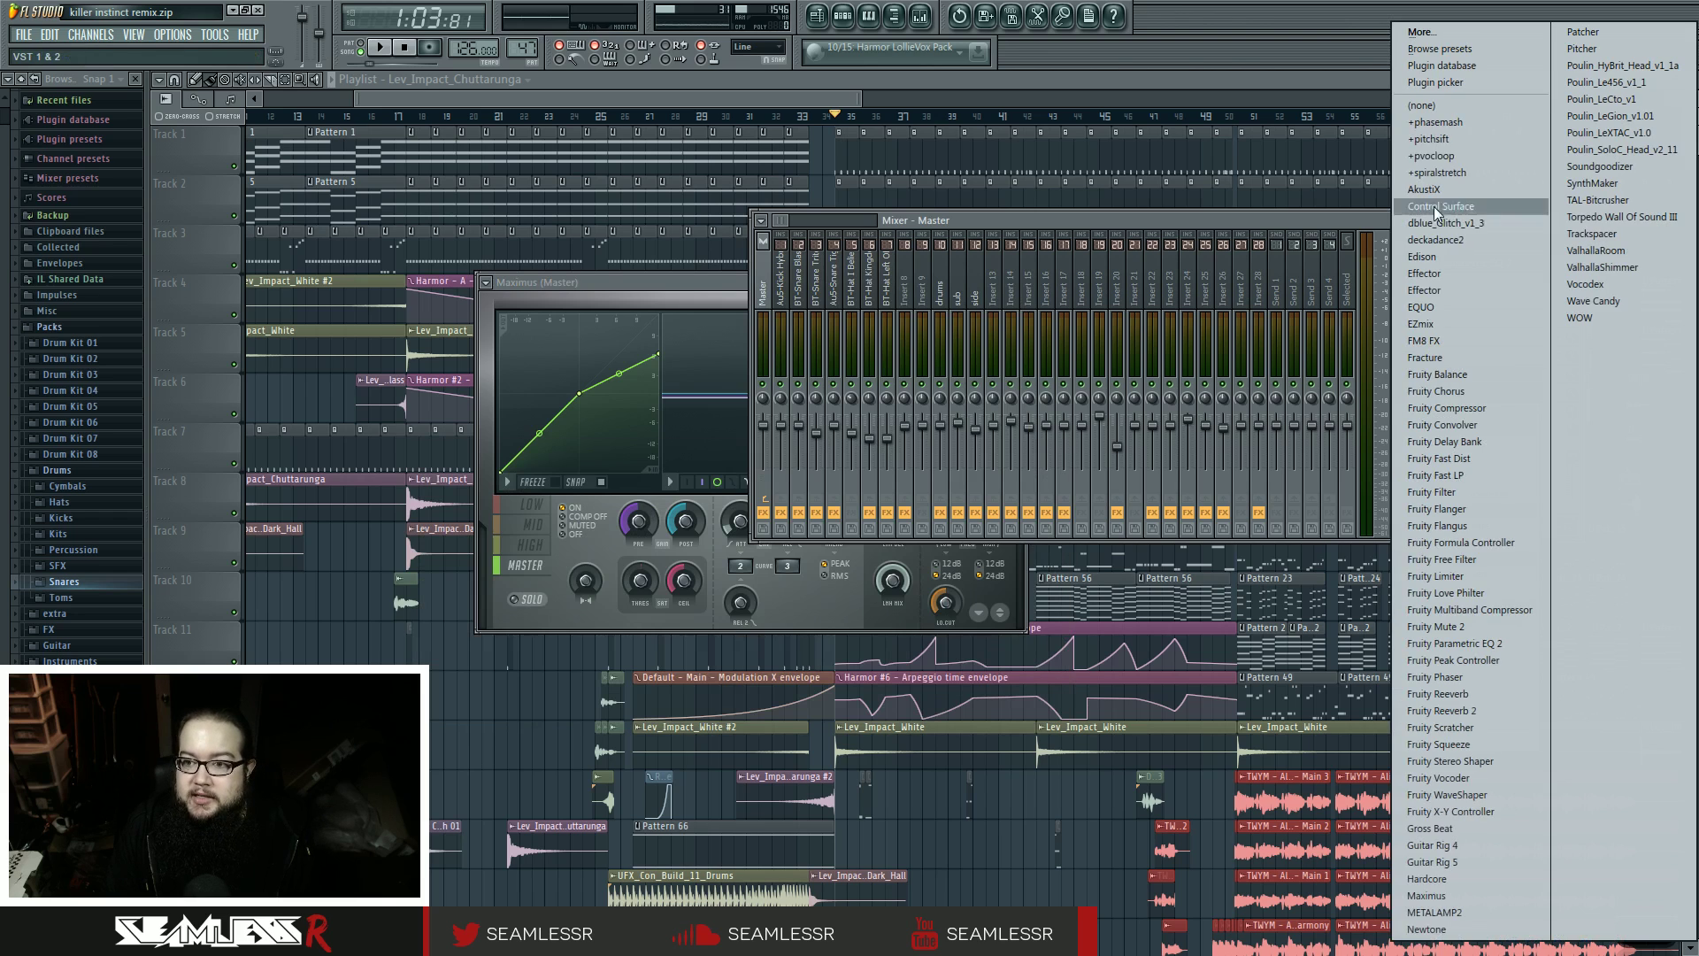
{"action": "left_click", "coordinate": [1421, 105]}
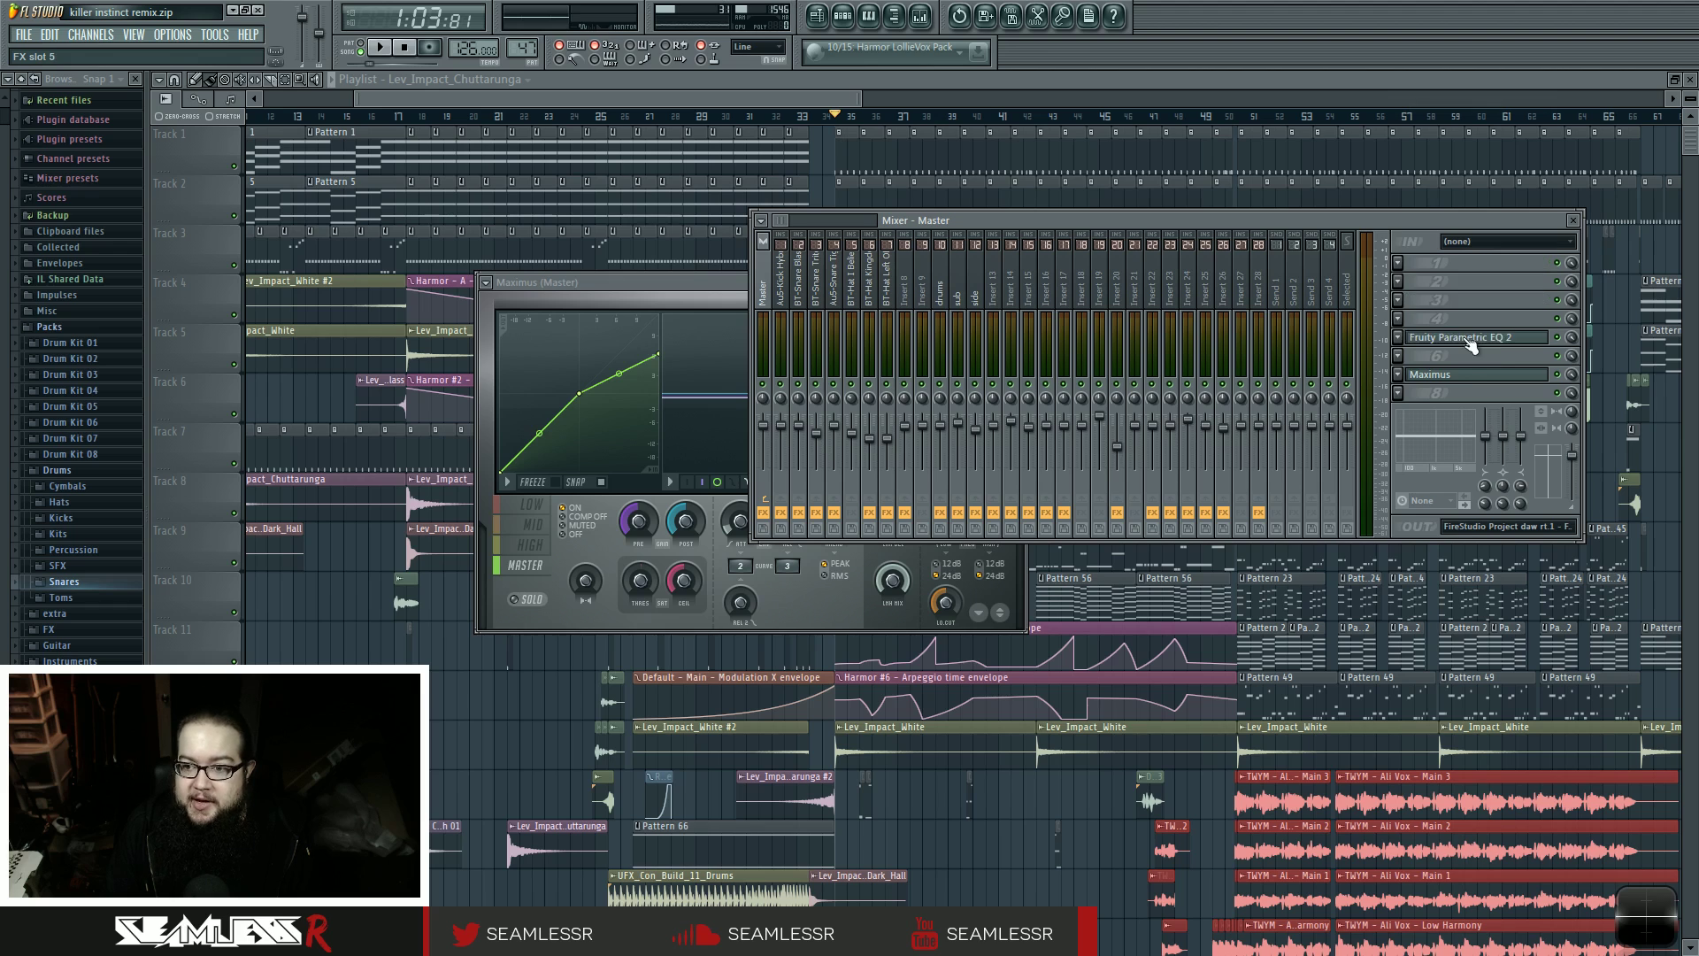
{"action": "left_click_drag", "start_coordinate": [1467, 341], "coordinate": [1467, 357]}
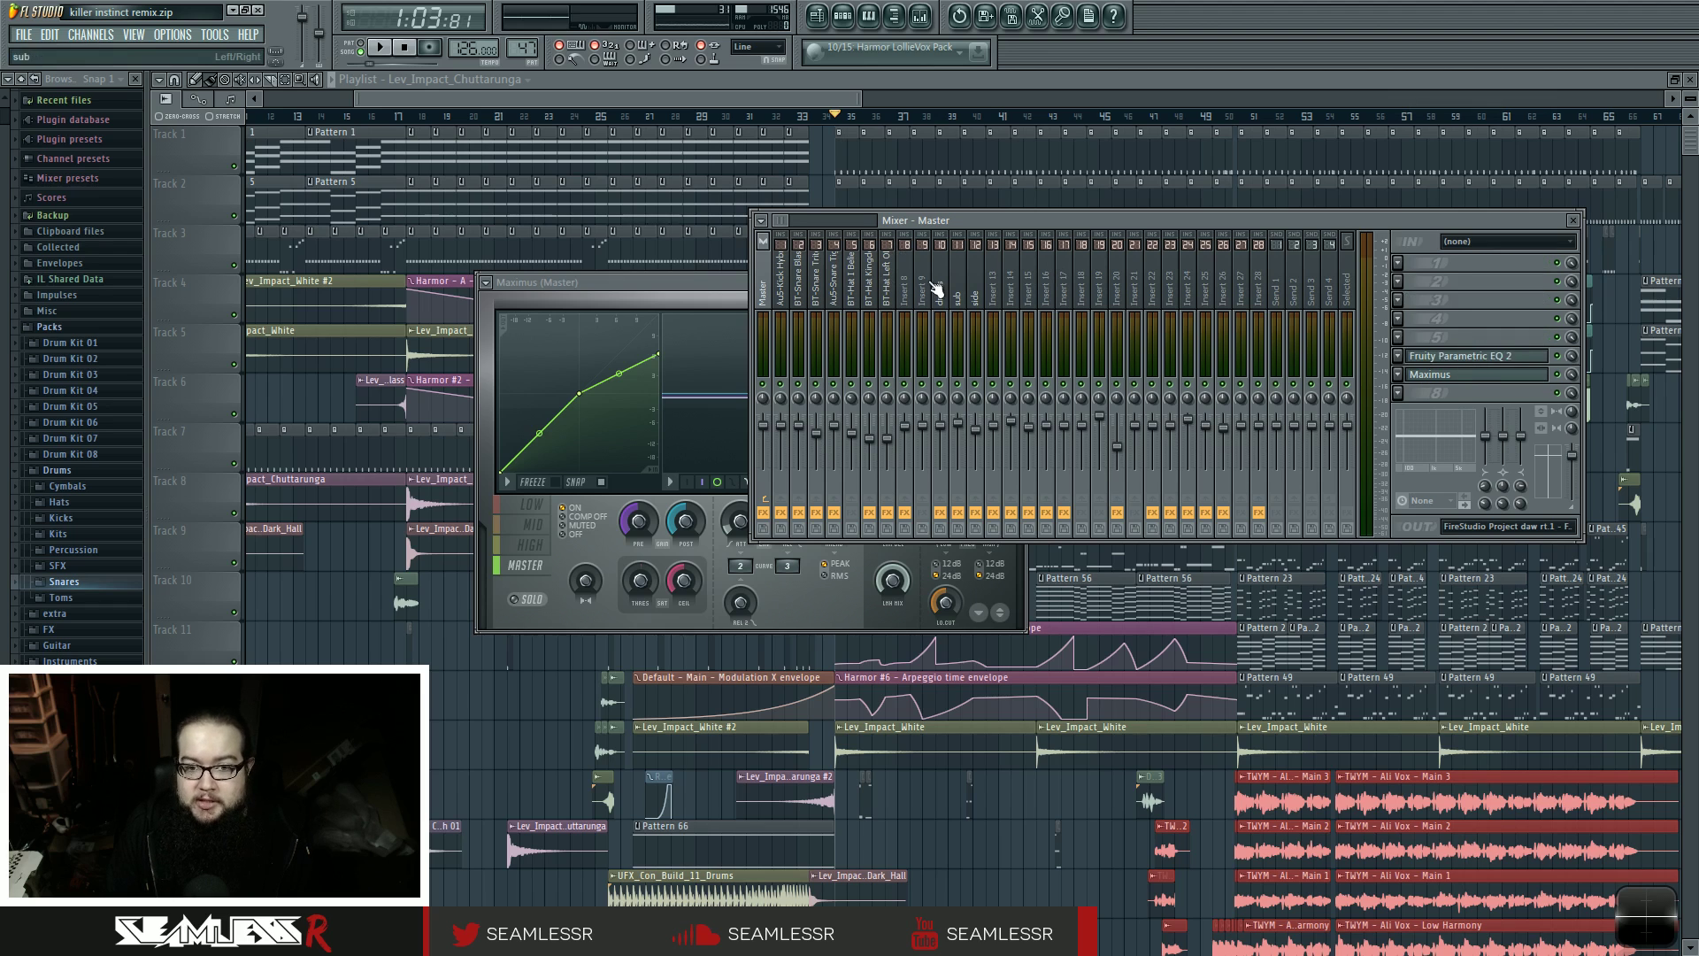
- Arrange the Master Maximus window and the mixer side by side so that neither covers the other
{"action": "left_click_drag", "start_coordinate": [716, 285], "coordinate": [502, 563]}
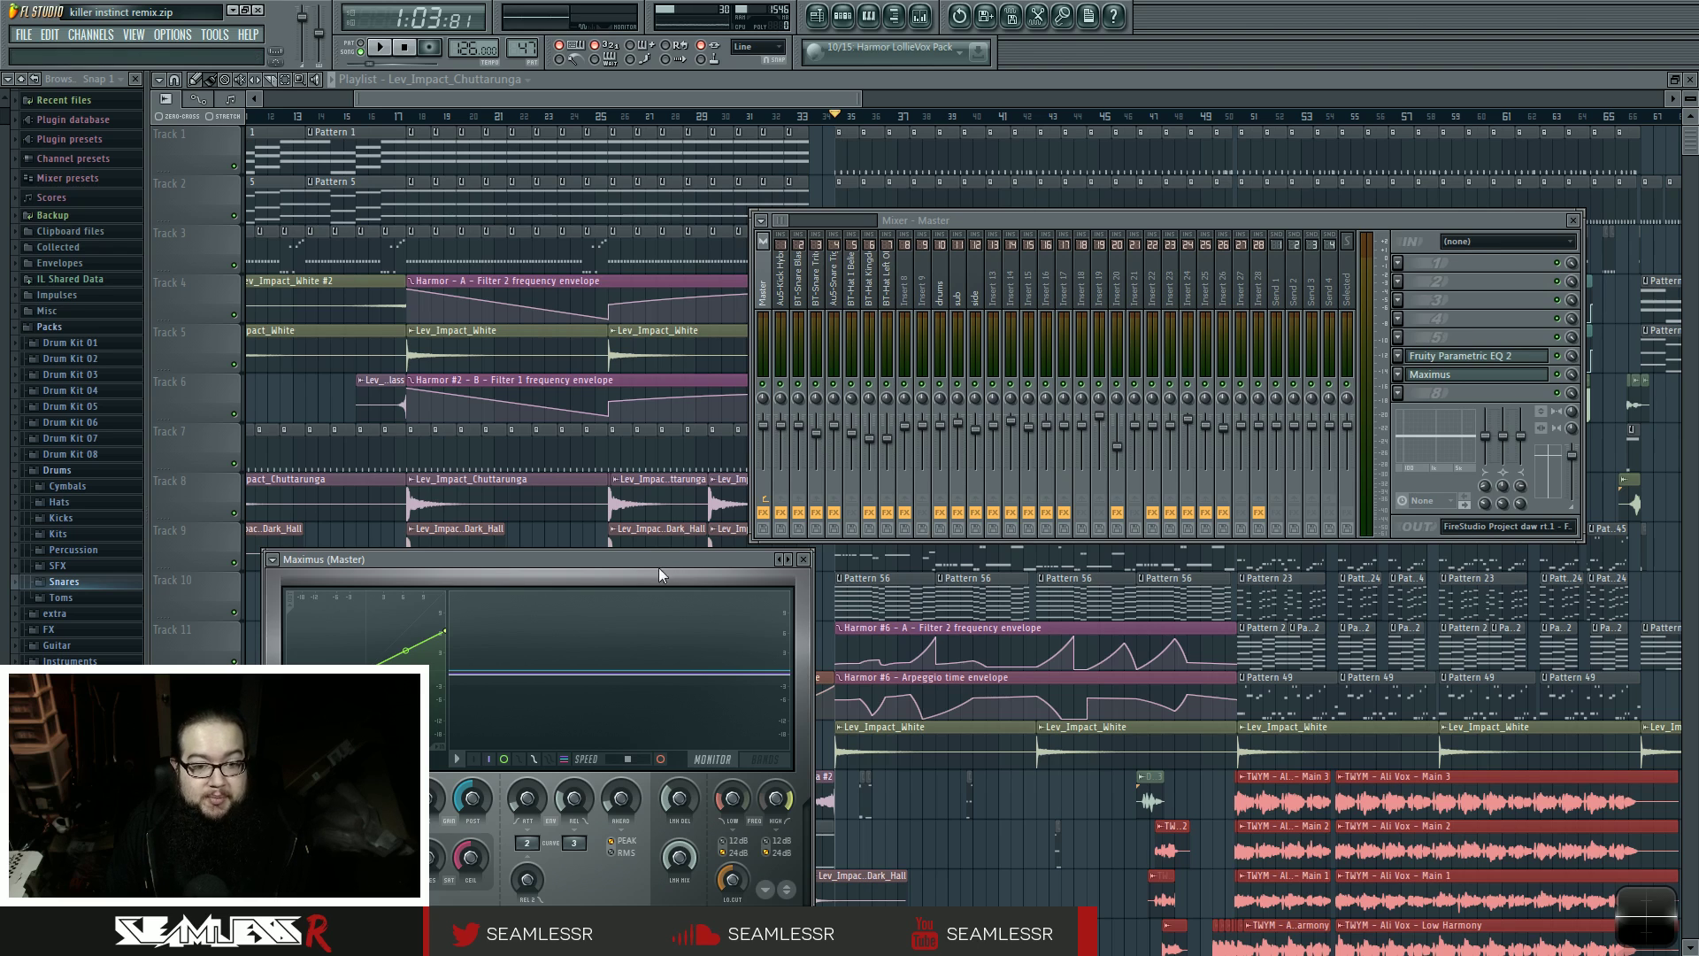
{"action": "left_click_drag", "start_coordinate": [659, 563], "coordinate": [567, 177]}
{"action": "left_click_drag", "start_coordinate": [1028, 230], "coordinate": [1033, 221]}
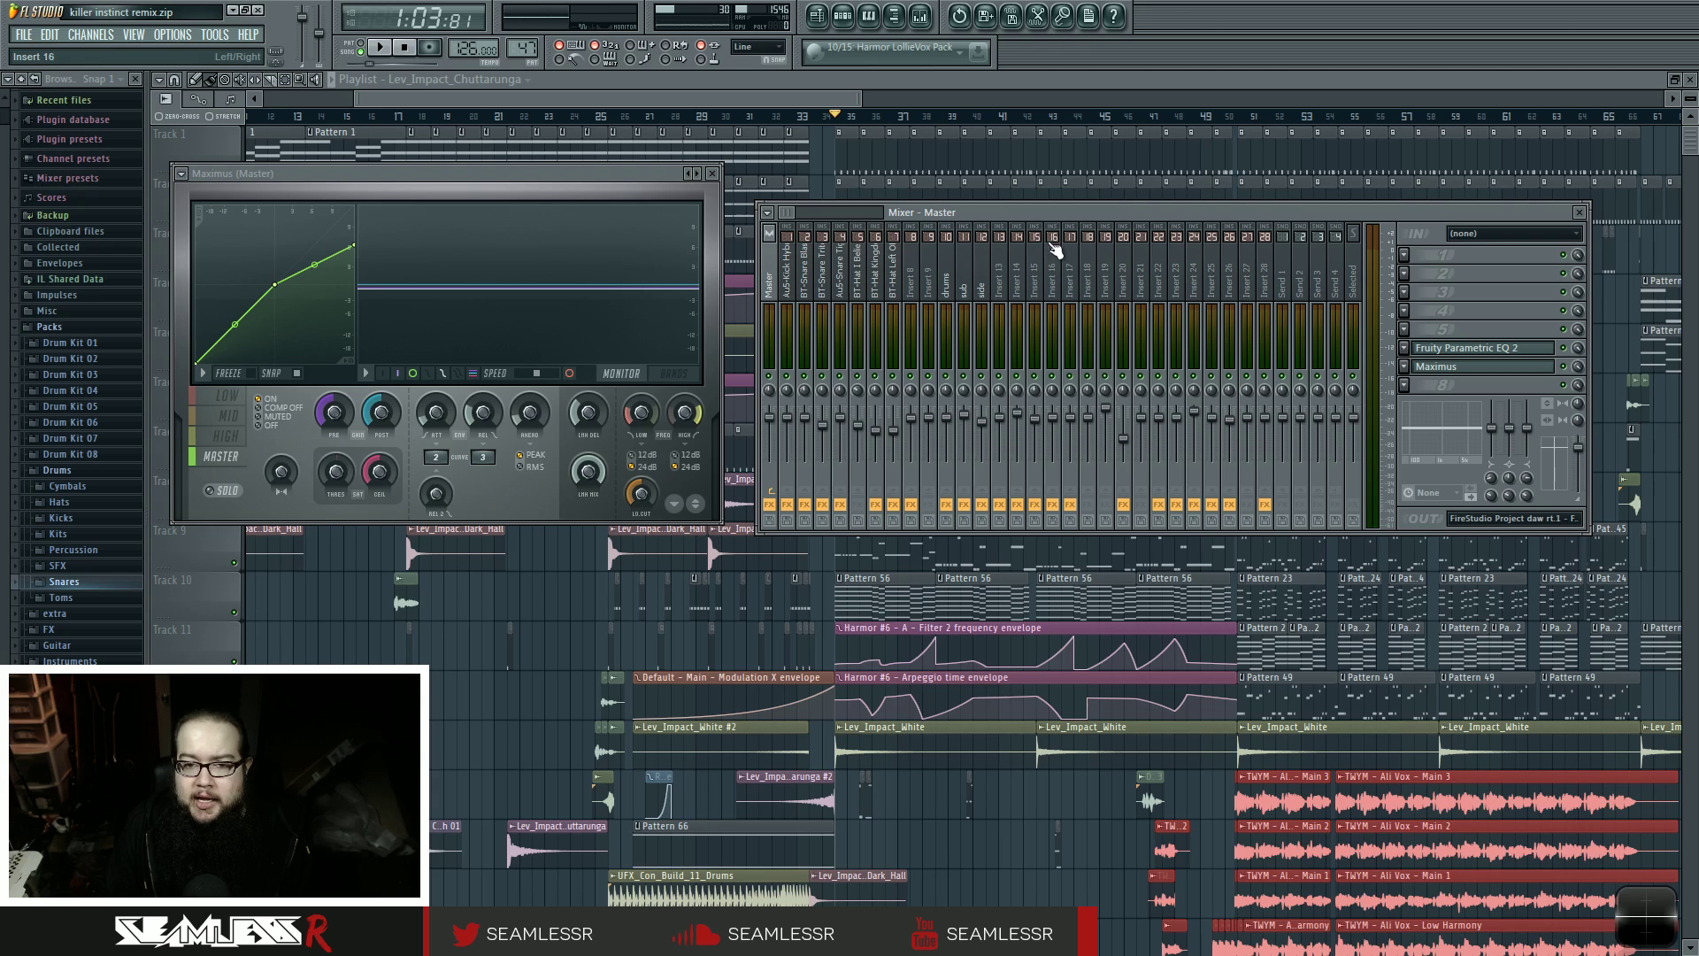
- Look through the effect chains of the mixer's insert tracks, including Insert 13, Insert 25 and Insert 30
{"action": "left_click", "coordinate": [807, 285]}
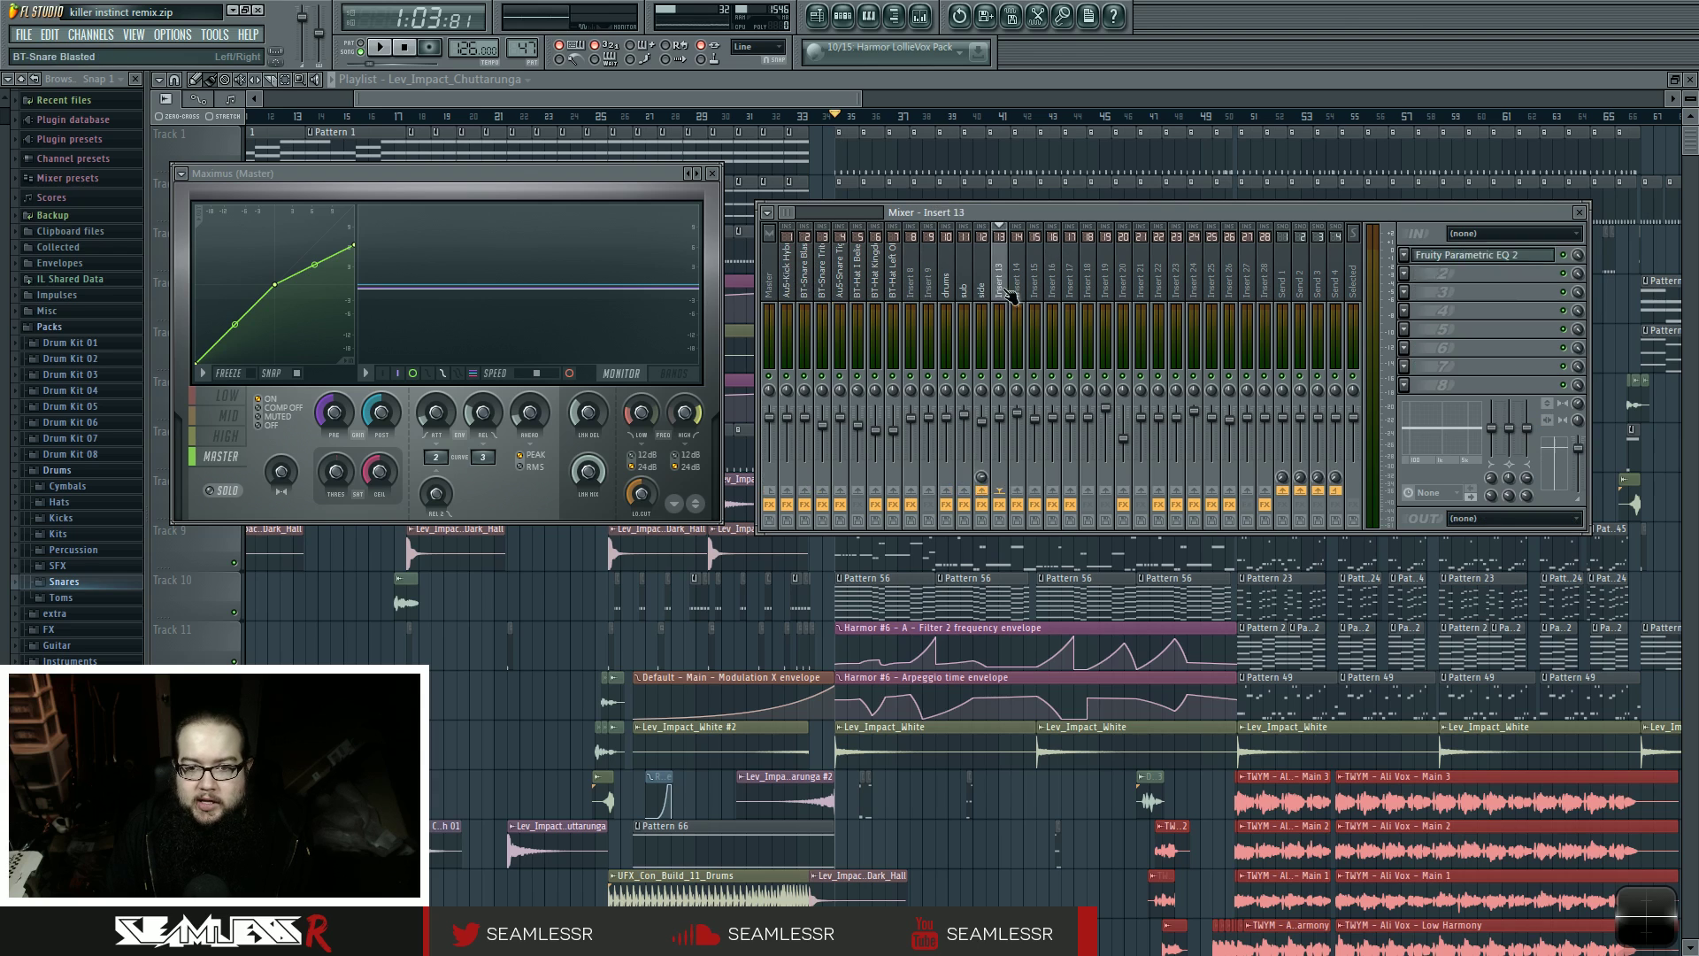
{"action": "left_click", "coordinate": [1180, 285]}
{"action": "left_click", "coordinate": [1212, 285]}
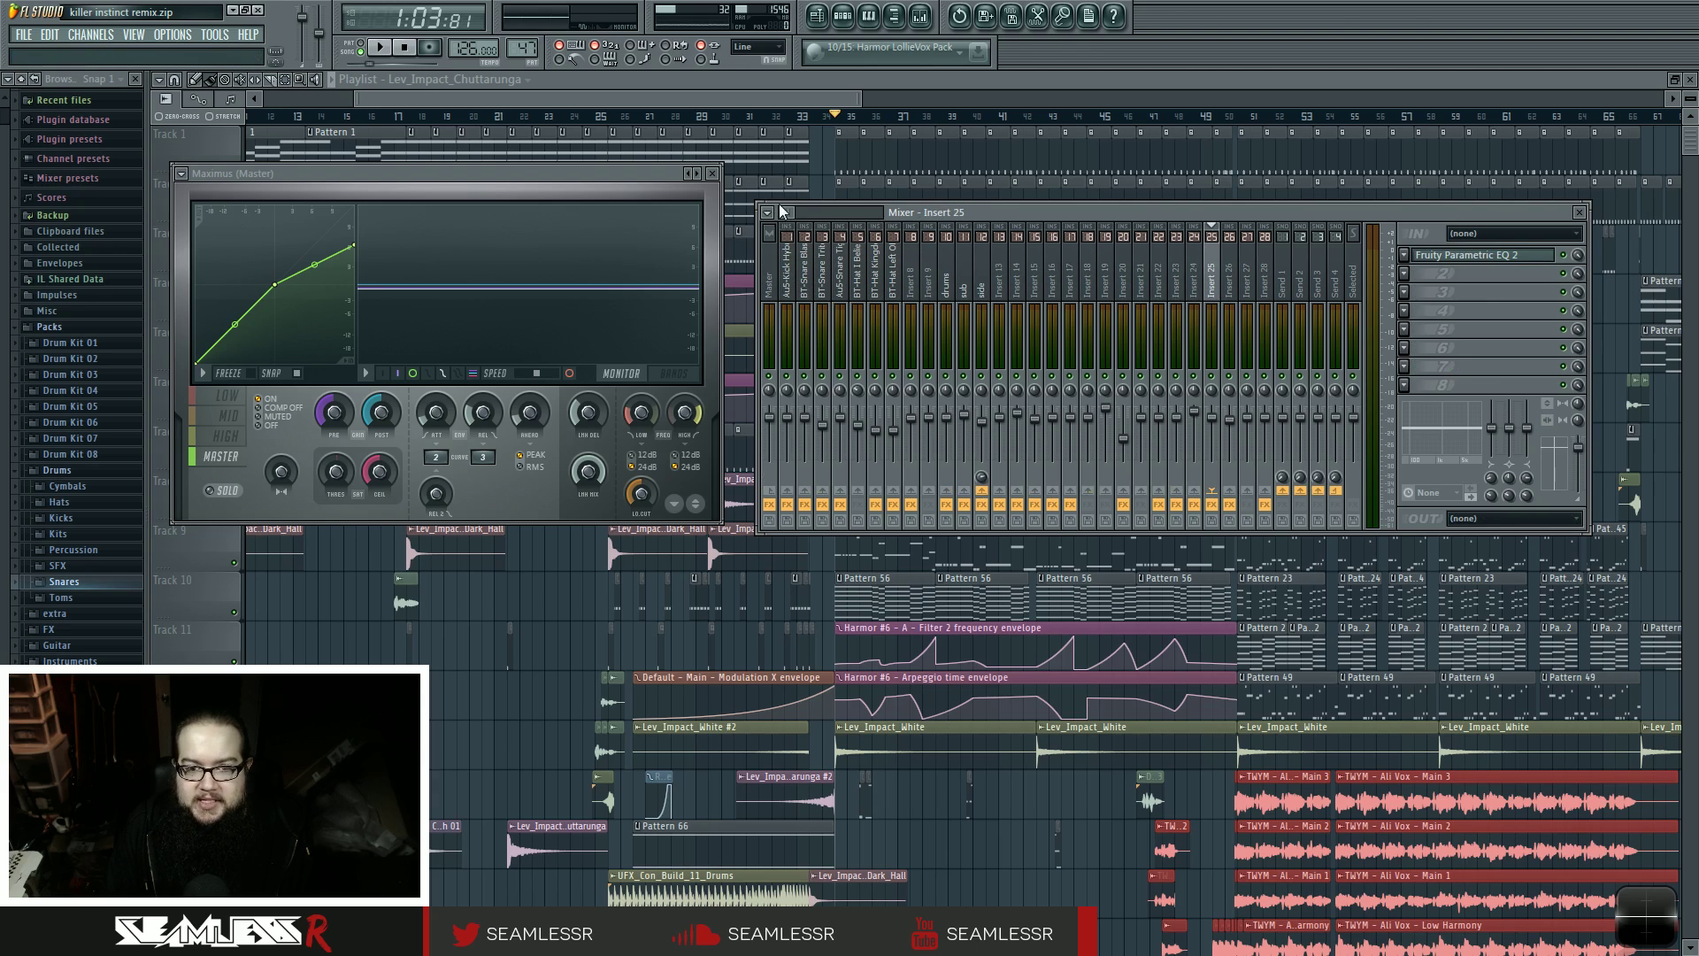
{"action": "left_click_drag", "start_coordinate": [788, 213], "coordinate": [830, 221]}
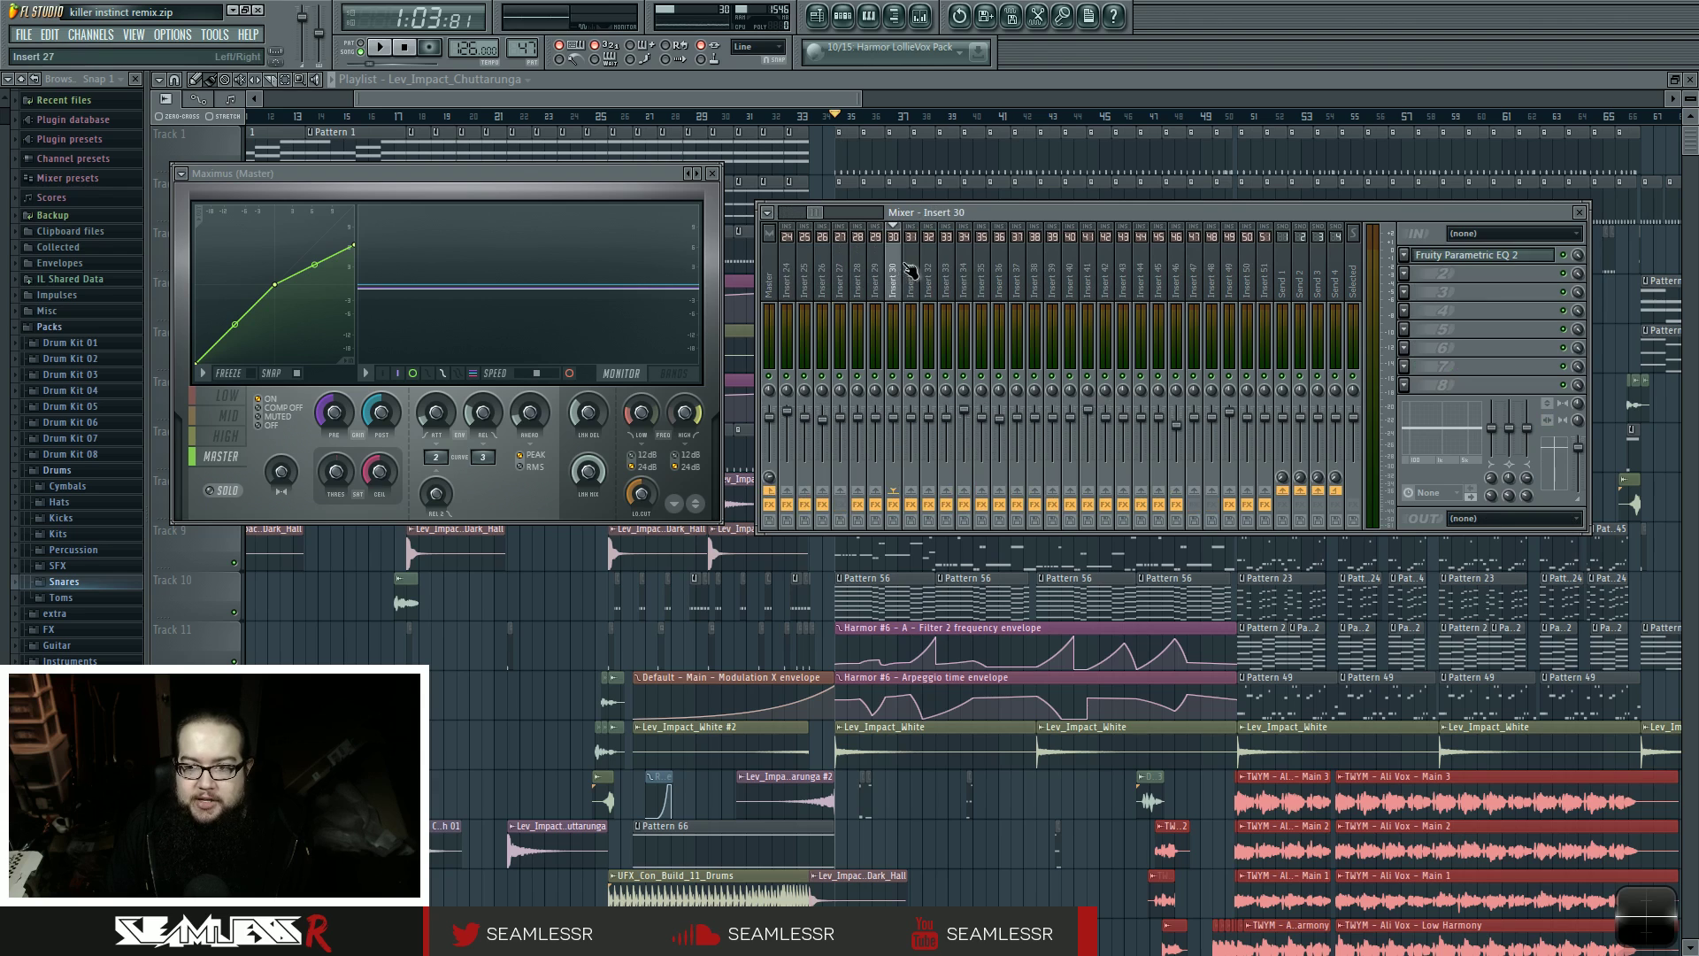
- Look through the effect chains of the higher mixer insert tracks, including Insert 47, Insert 50 and Insert 58
{"action": "left_click", "coordinate": [1070, 268]}
{"action": "key", "text": "Right"}
{"action": "key", "text": "Right"}
{"action": "key", "text": "Right"}
{"action": "key", "text": "Right"}
{"action": "key", "text": "Right"}
{"action": "key", "text": "Right"}
{"action": "key", "text": "Right"}
{"action": "key", "text": "Right"}
{"action": "key", "text": "Right"}
{"action": "key", "text": "Right"}
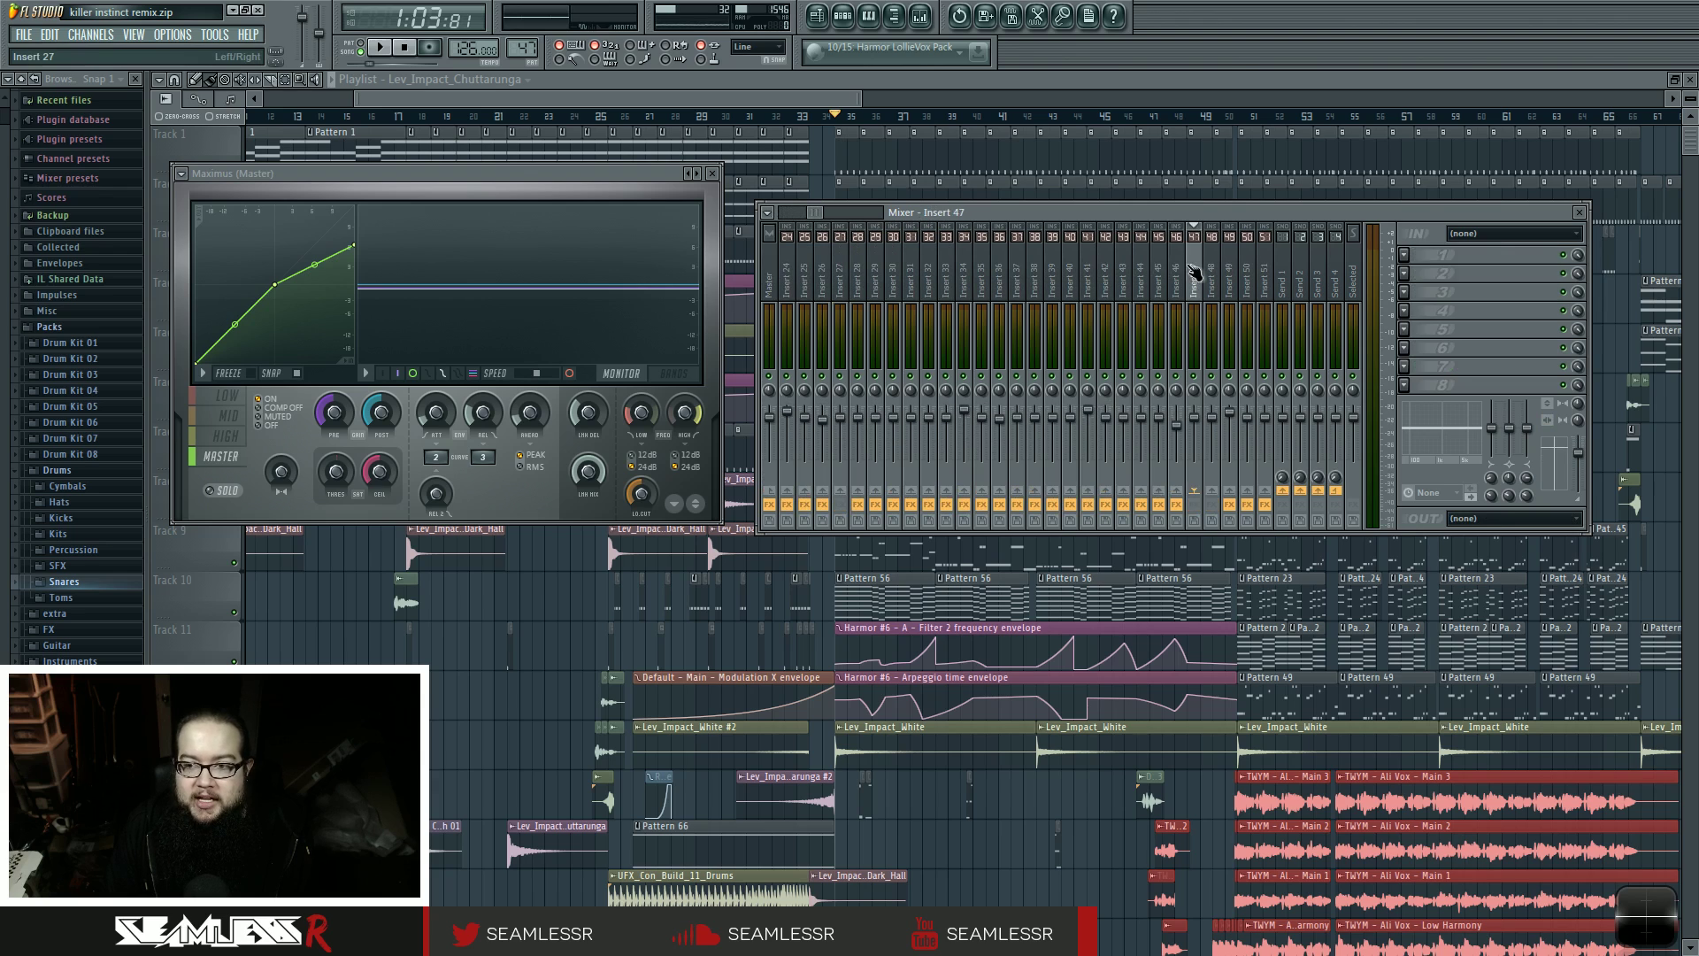
{"action": "scroll", "coordinate": [898, 256], "scroll_direction": "down", "scroll_amount": 5}
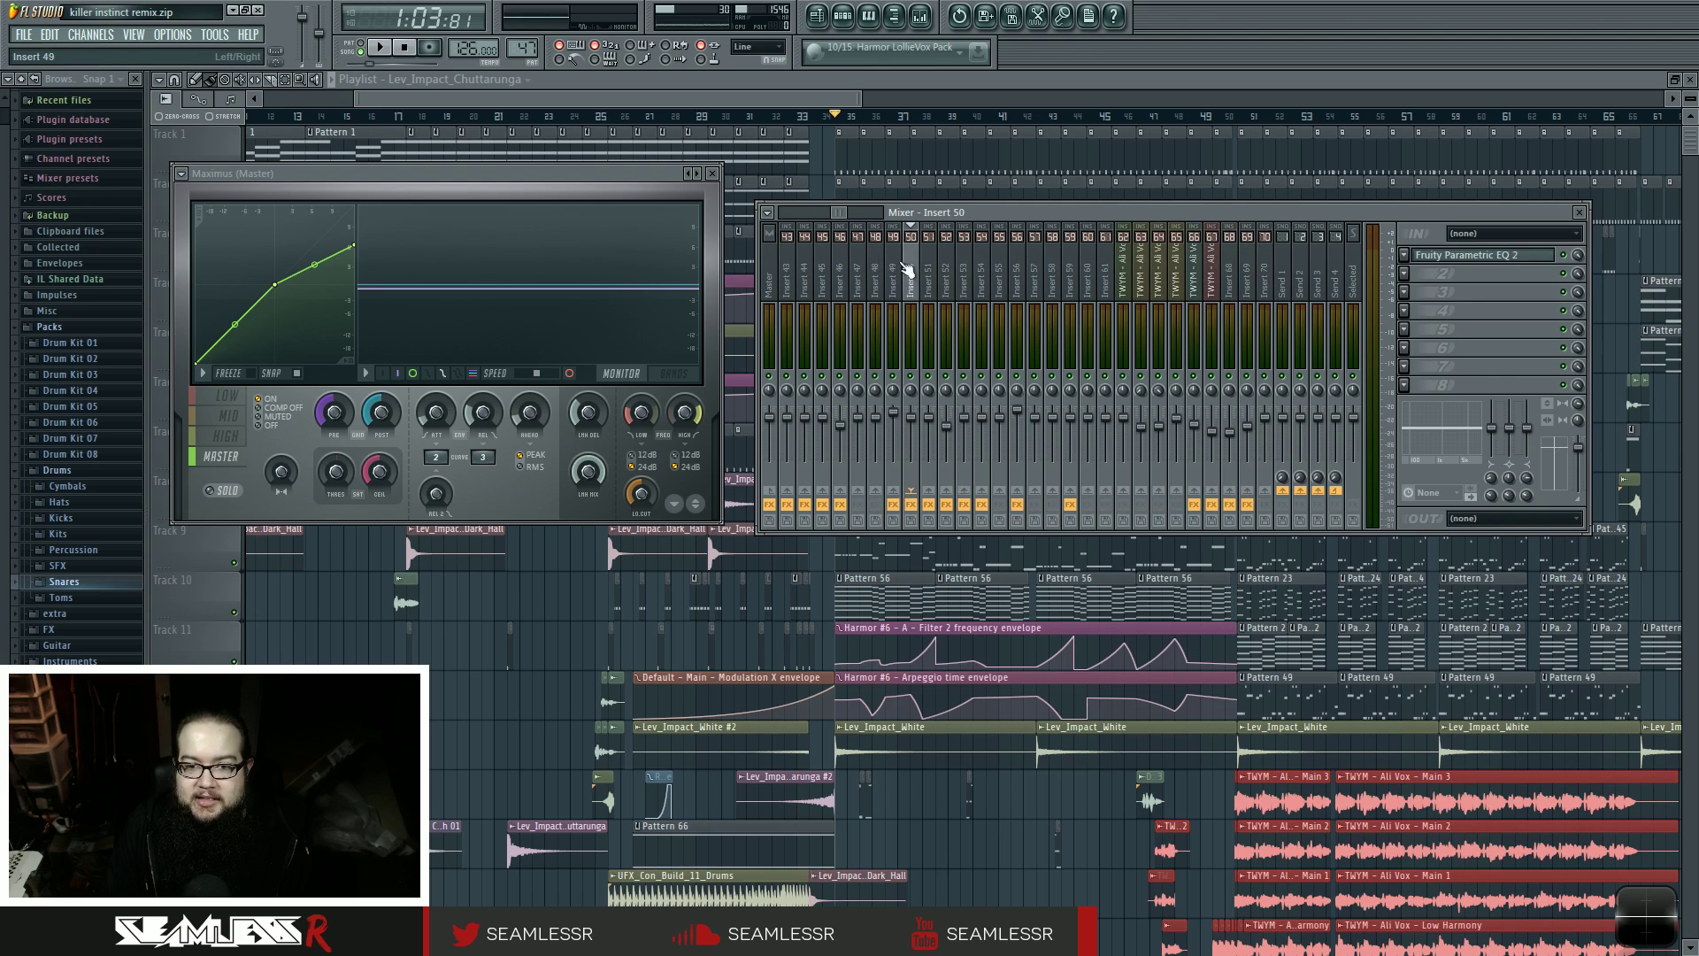
{"action": "left_click", "coordinate": [1053, 274]}
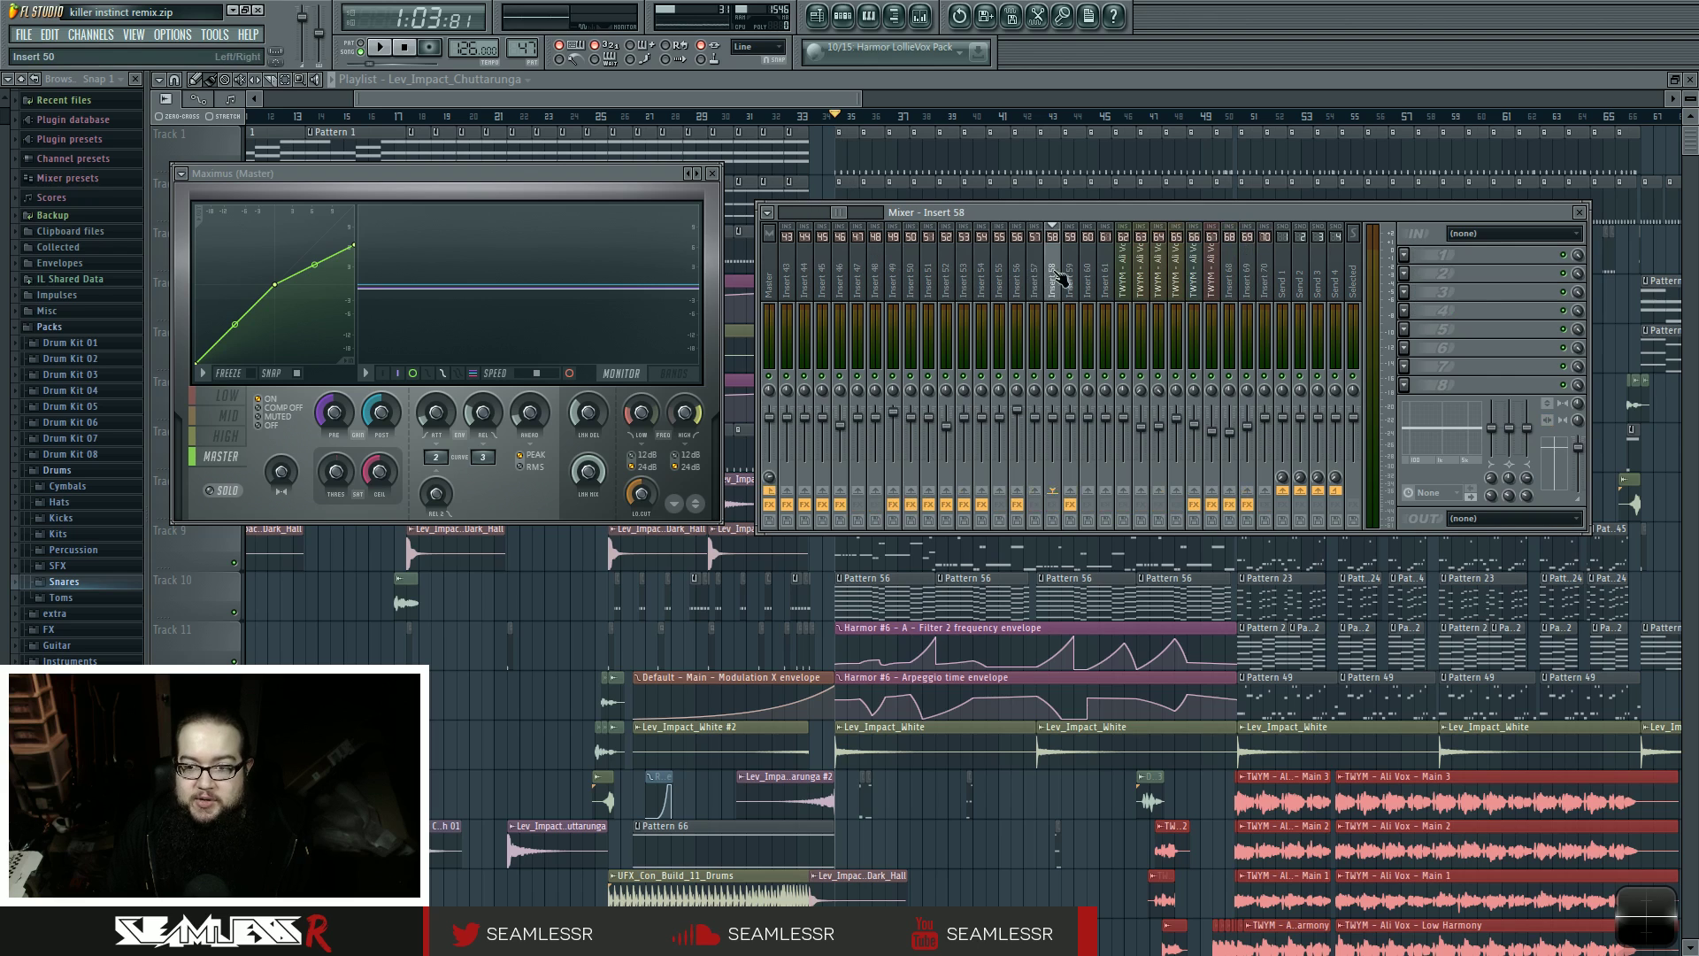
{"action": "left_click", "coordinate": [1232, 276]}
{"action": "left_click_drag", "start_coordinate": [1237, 281], "coordinate": [872, 270]}
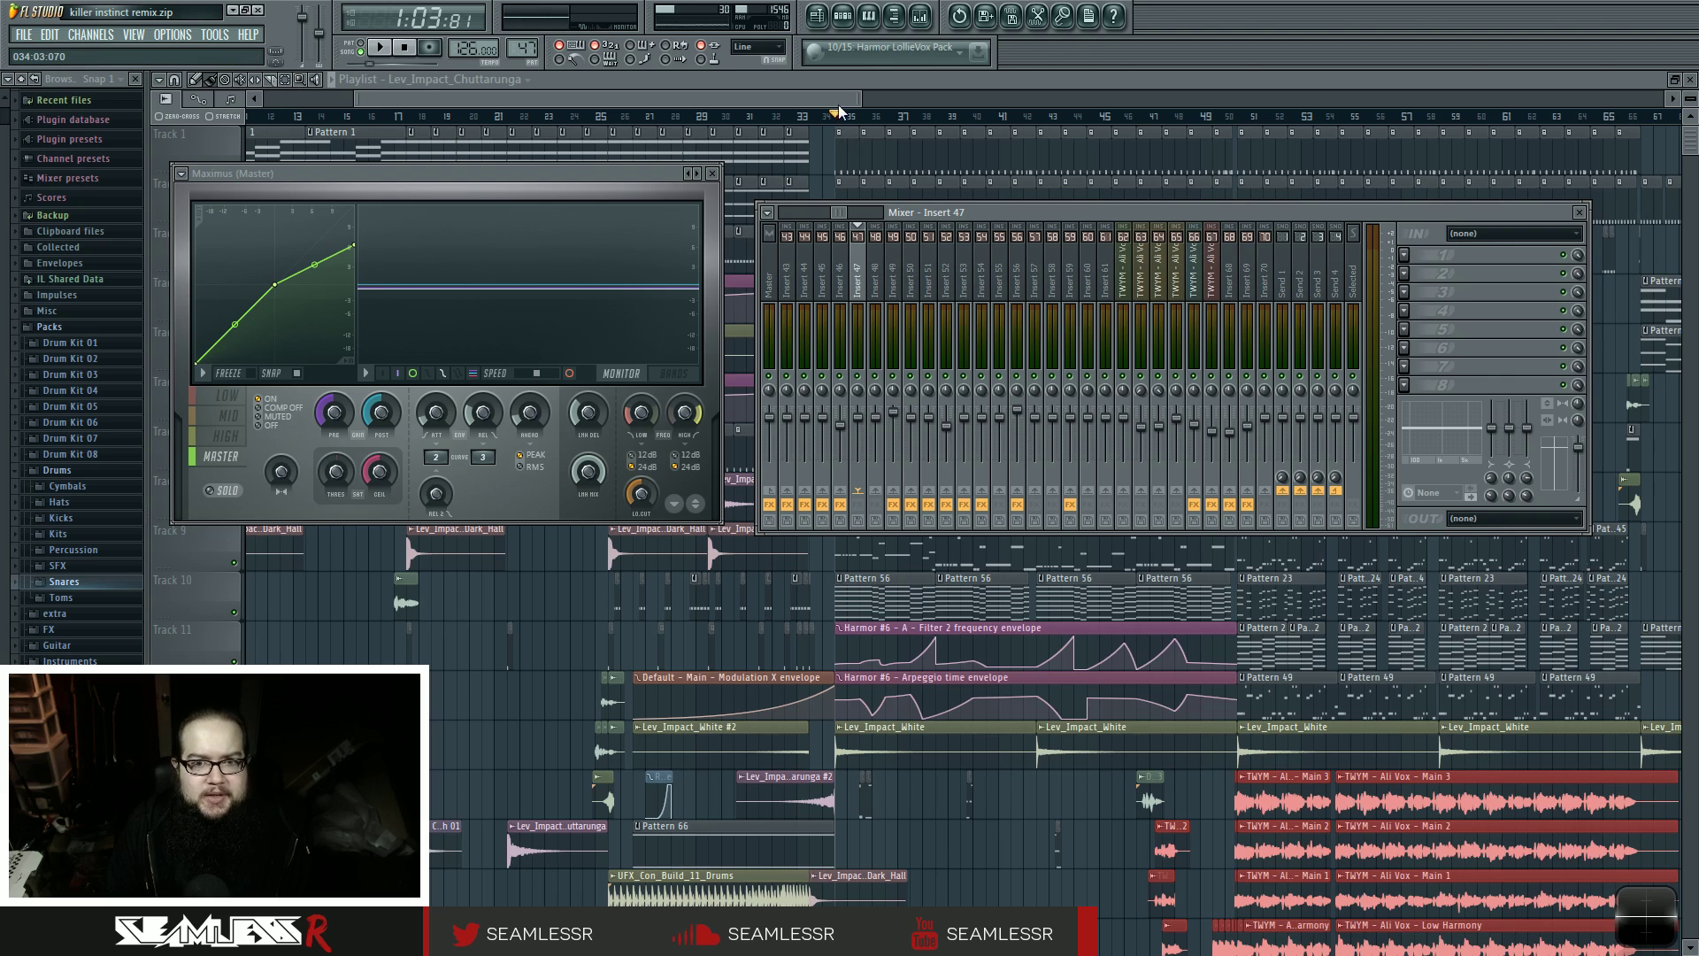
- Bring up the channel rack, then clear all floating windows off the playlist
{"action": "left_click", "coordinate": [842, 15]}
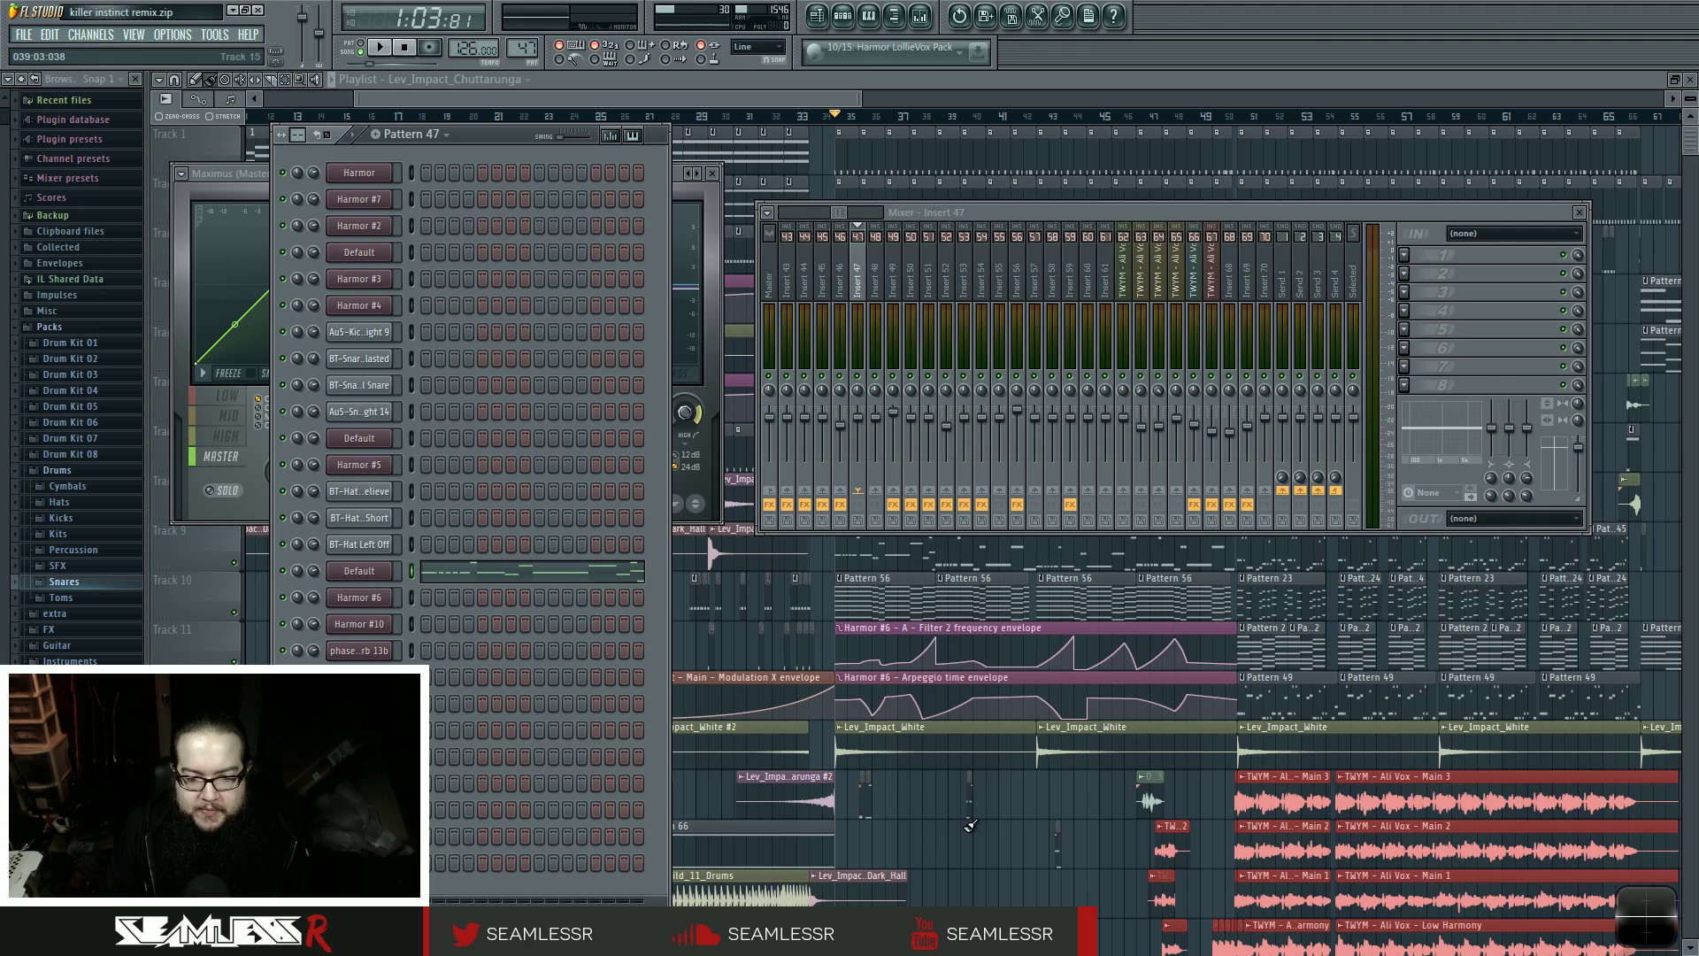
{"action": "key", "text": "F12"}
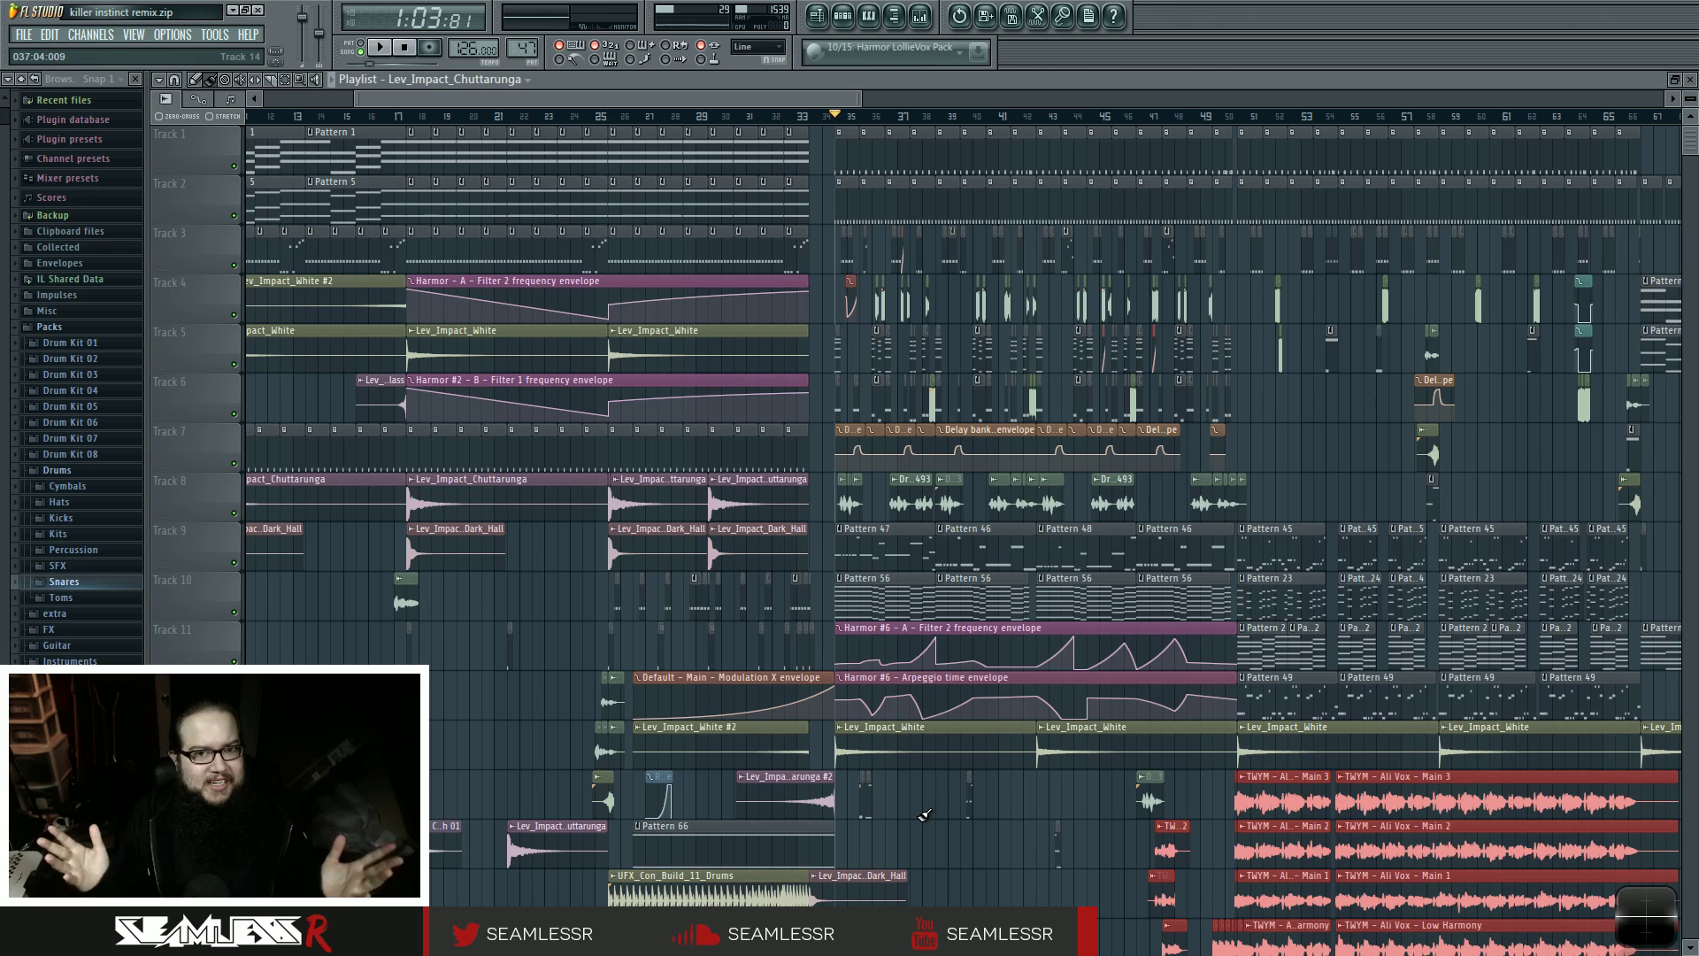
- Play the drop from about bar 34 and the section around bar 52, then return the playback position to about bar 34
{"action": "key", "text": "space"}
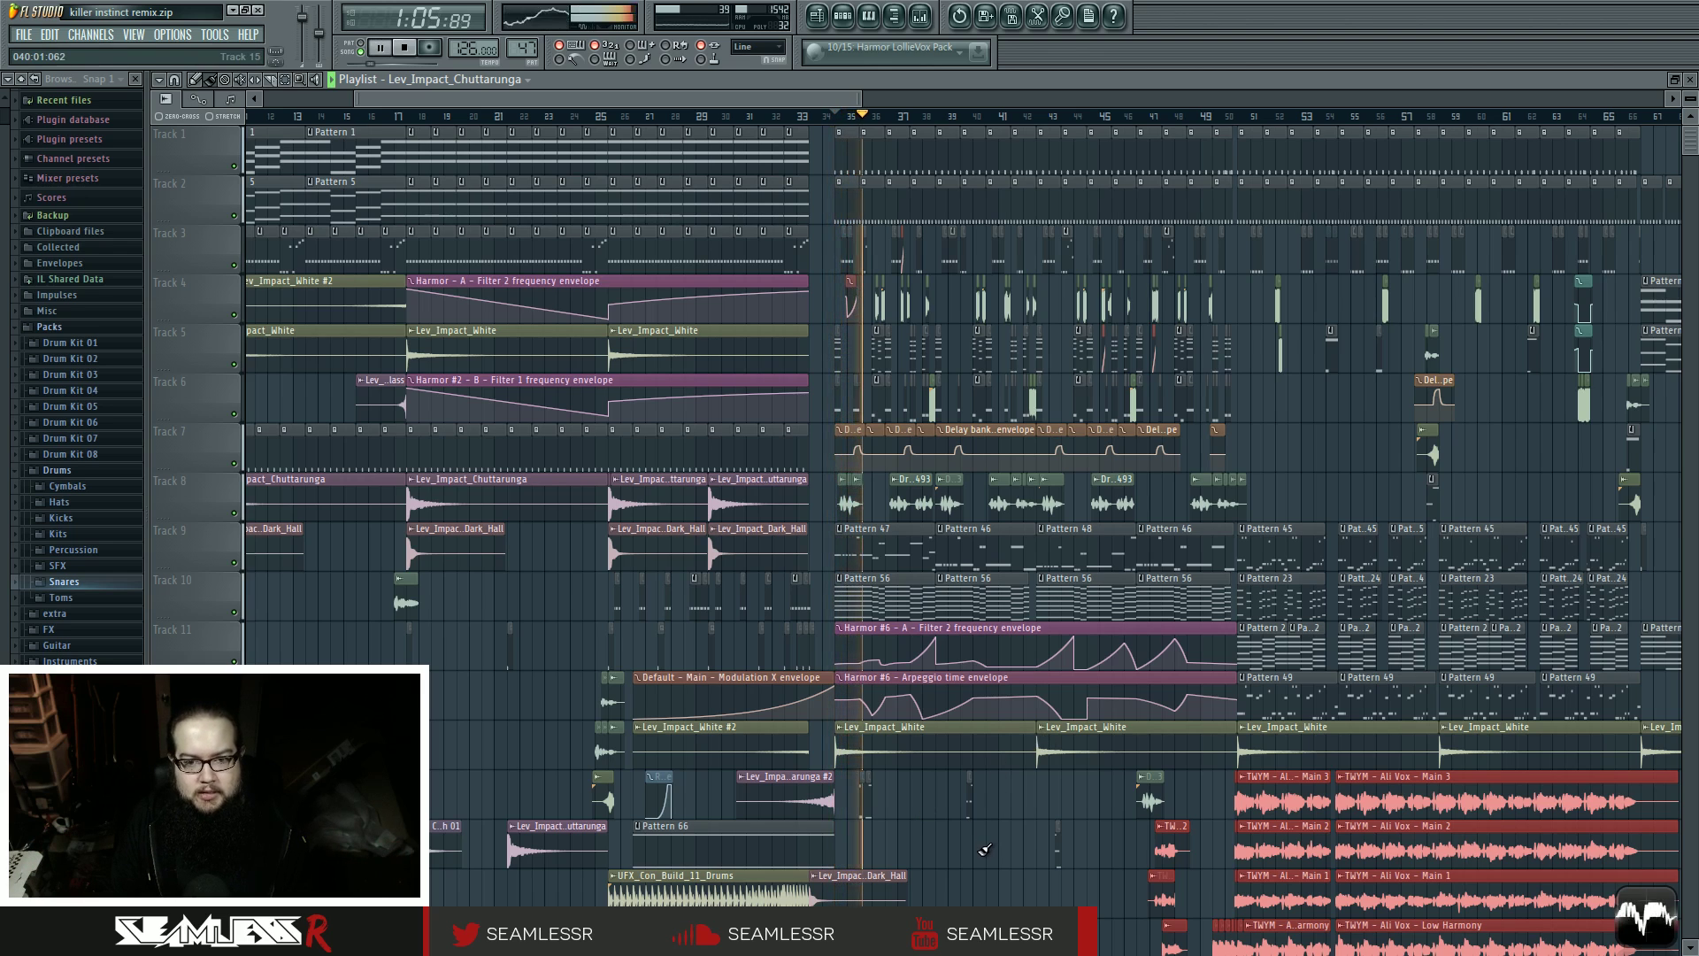
{"action": "left_click", "coordinate": [1281, 116]}
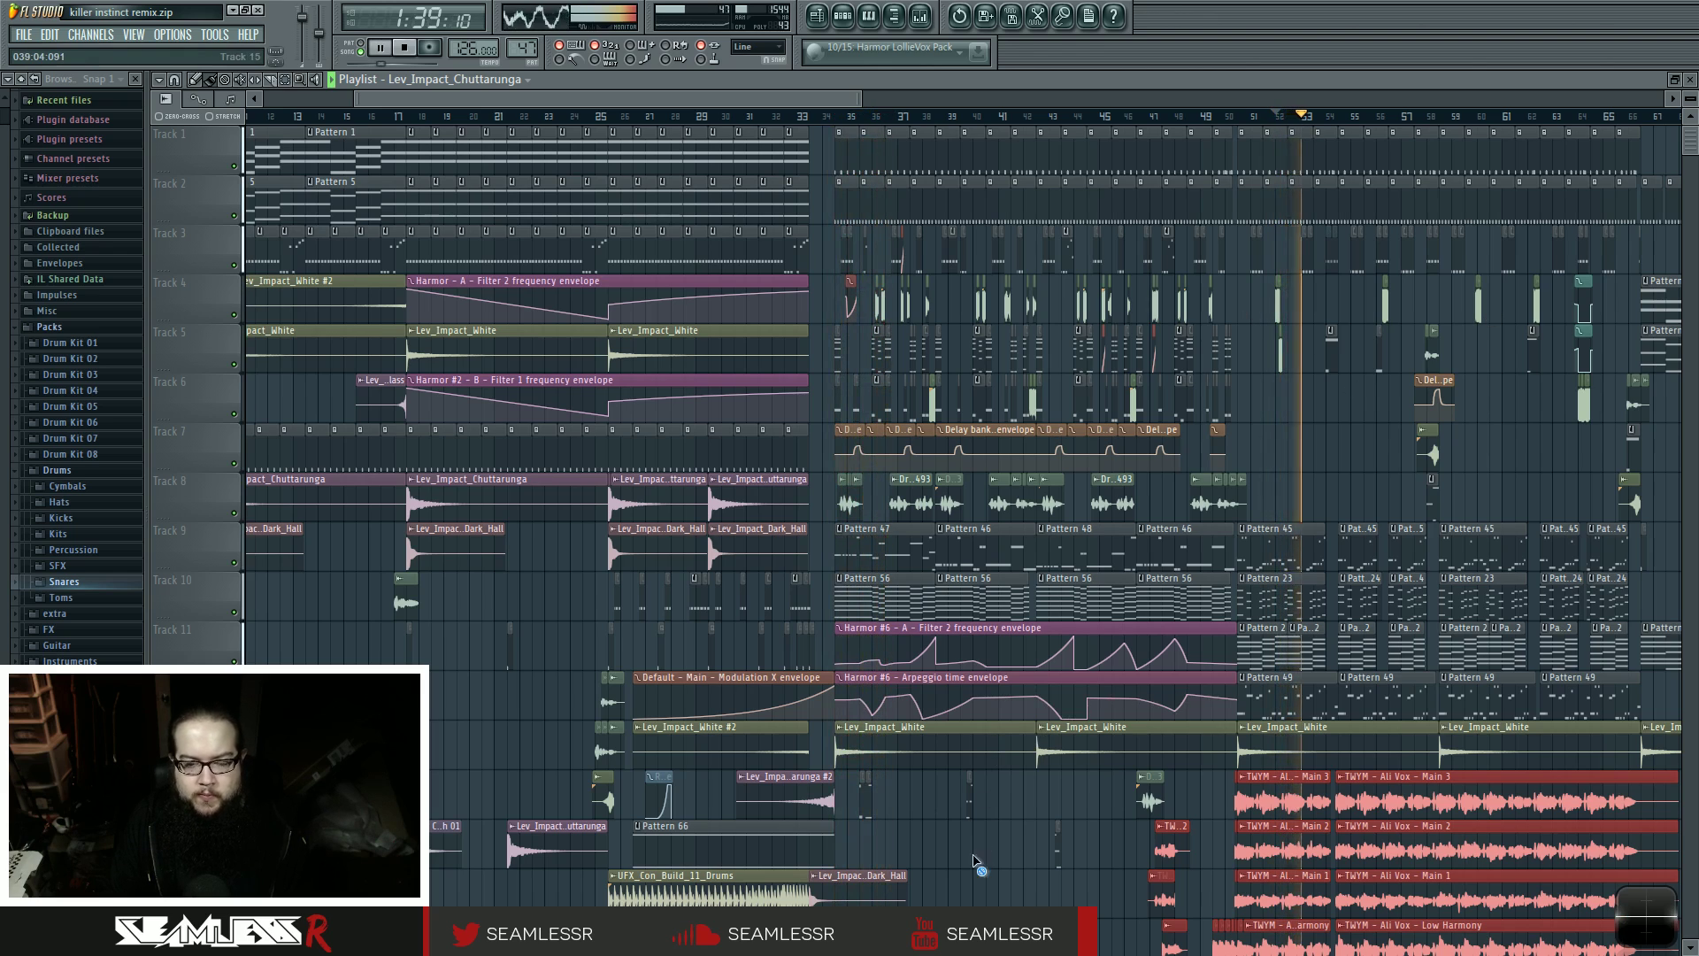
{"action": "key", "text": "space"}
{"action": "left_click", "coordinate": [838, 119]}
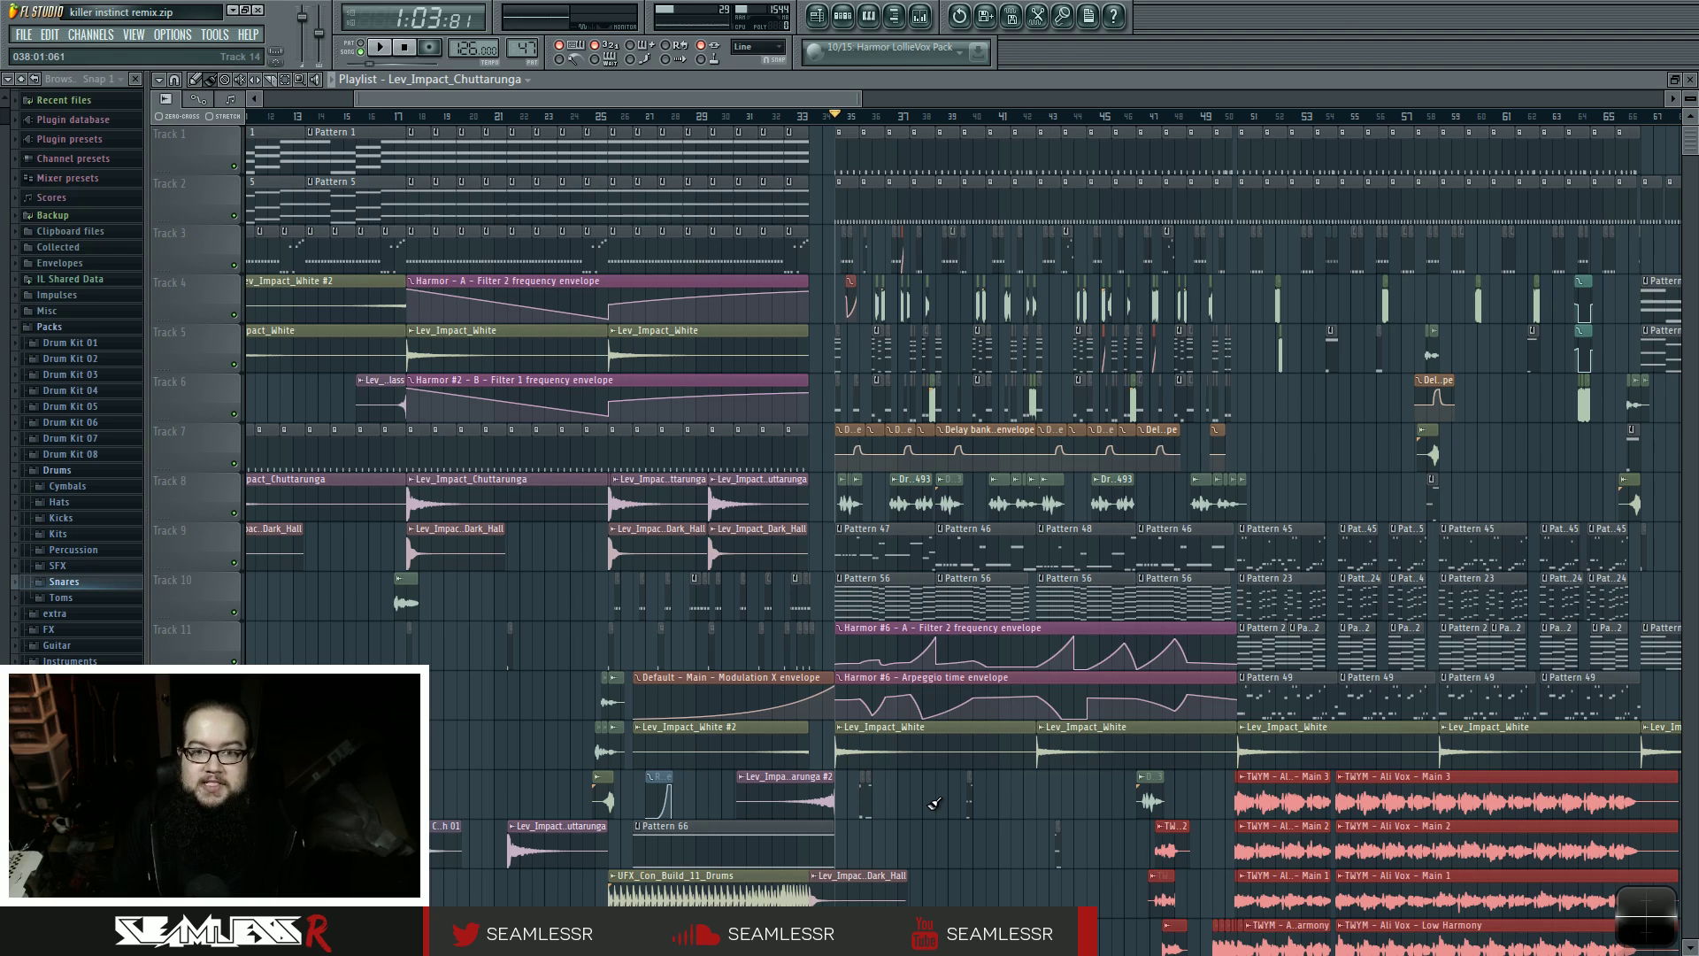
- Reopen the mixer at its first insert tracks and play the drop to examine their levels
{"action": "left_click", "coordinate": [919, 21]}
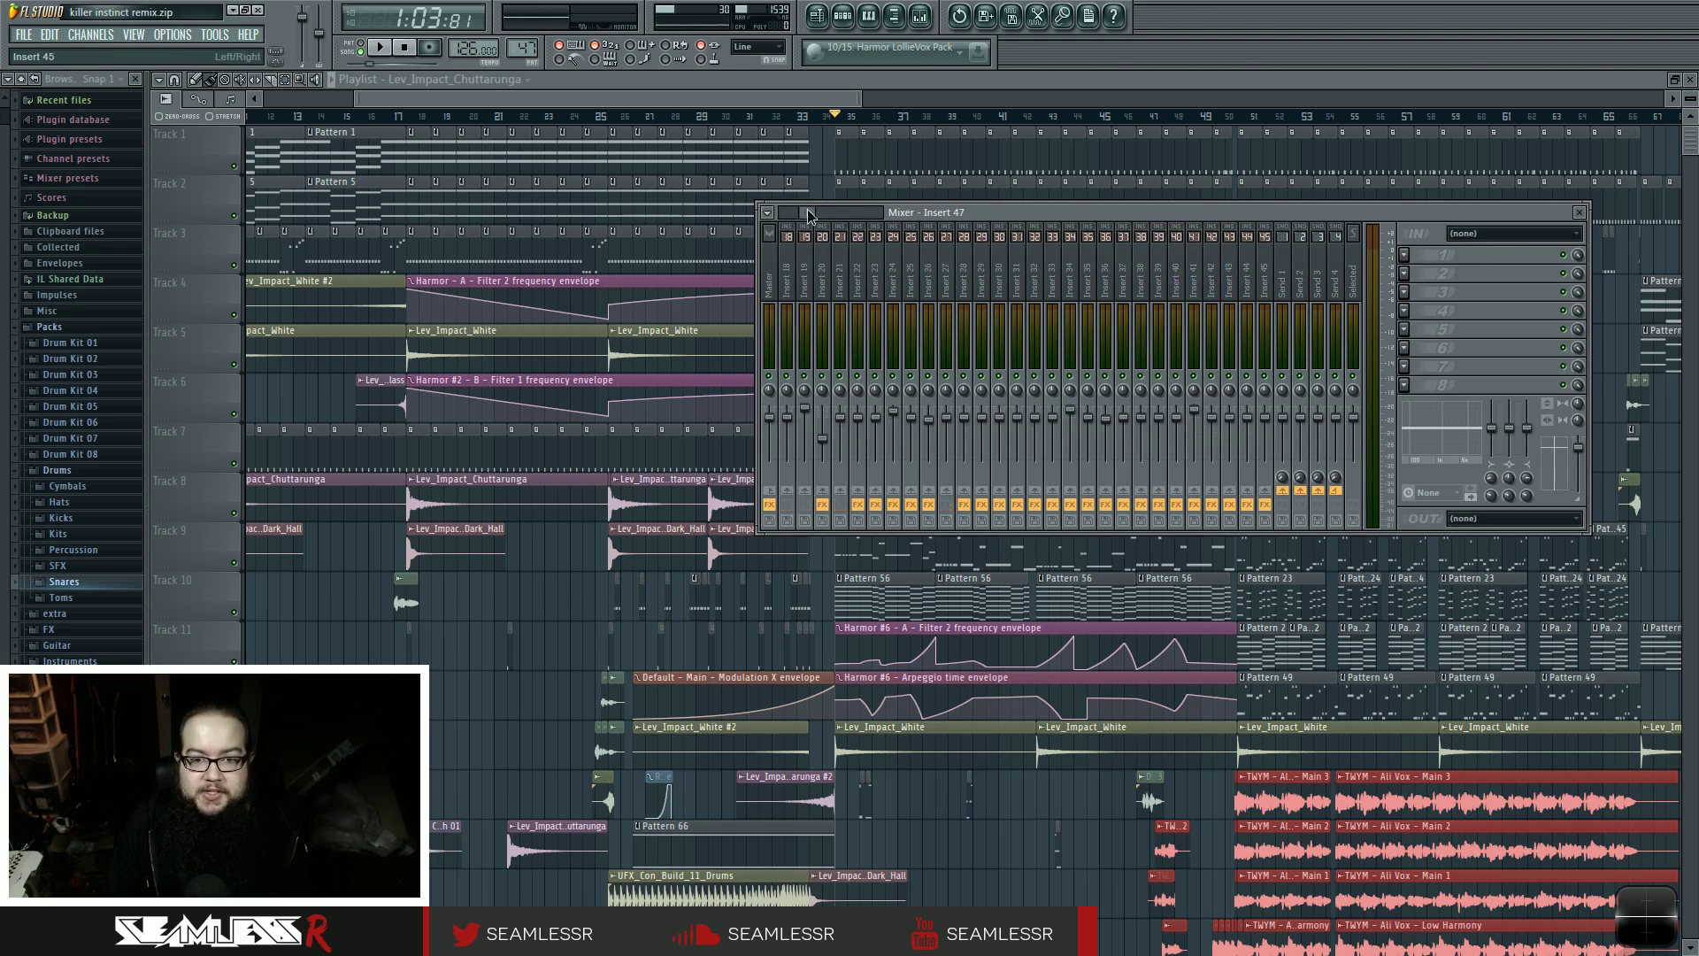
{"action": "left_click_drag", "start_coordinate": [838, 212], "coordinate": [787, 213]}
{"action": "key", "text": "space"}
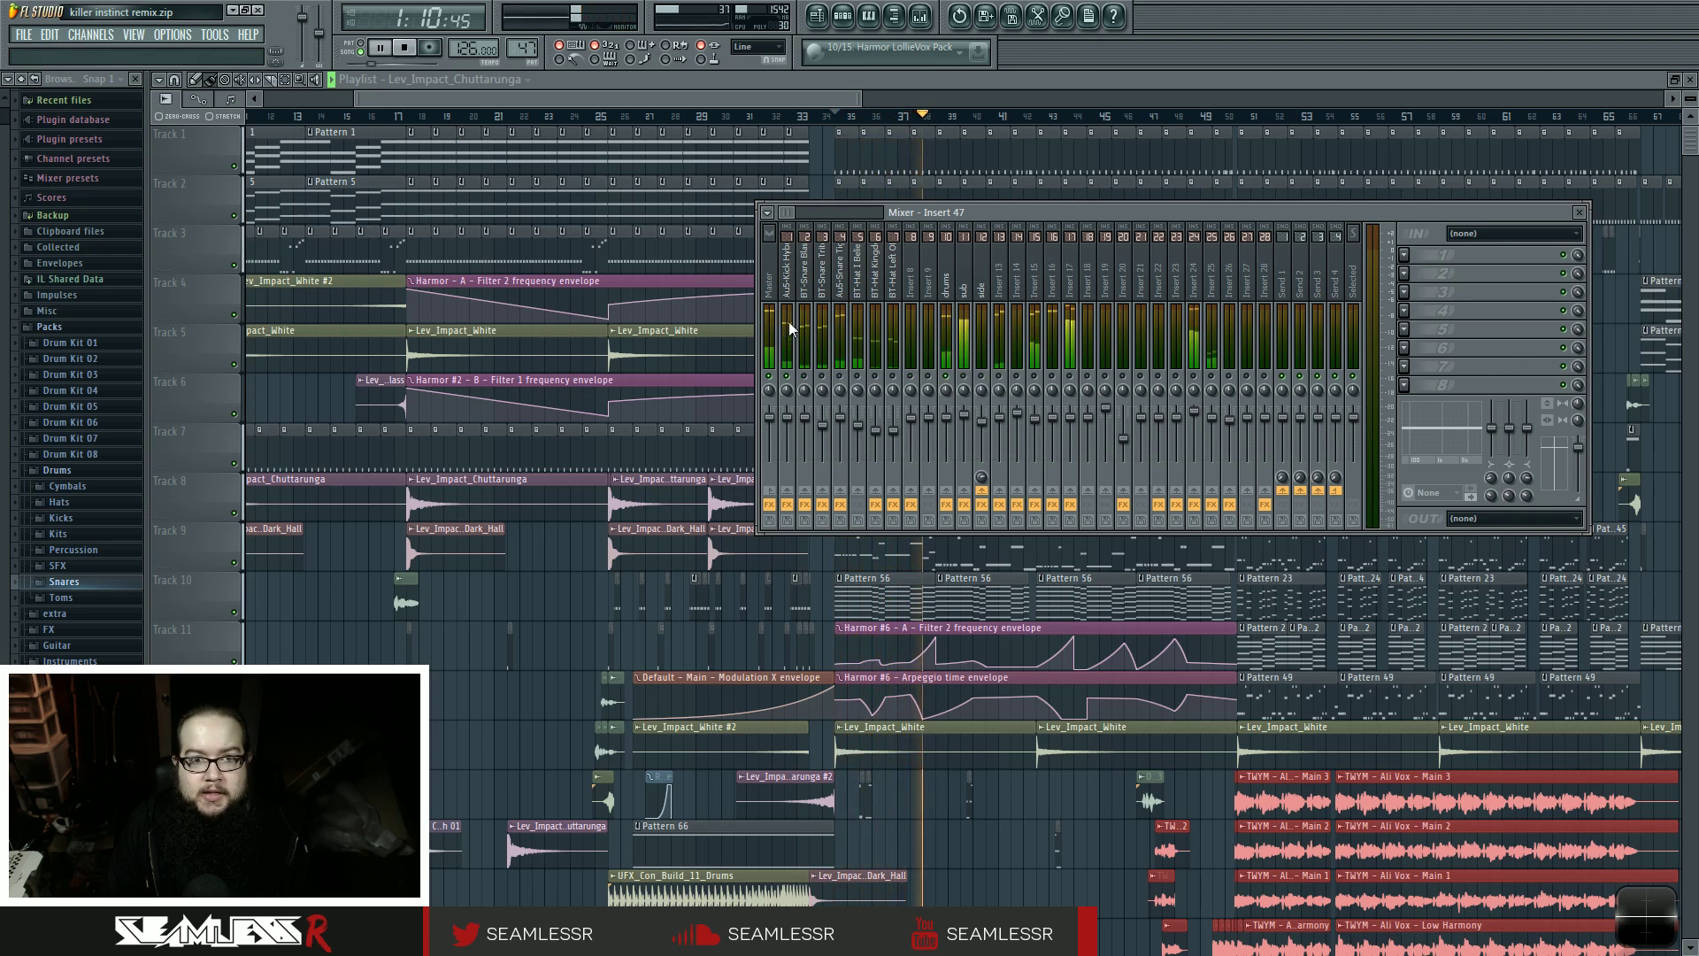
{"action": "key", "text": "space"}
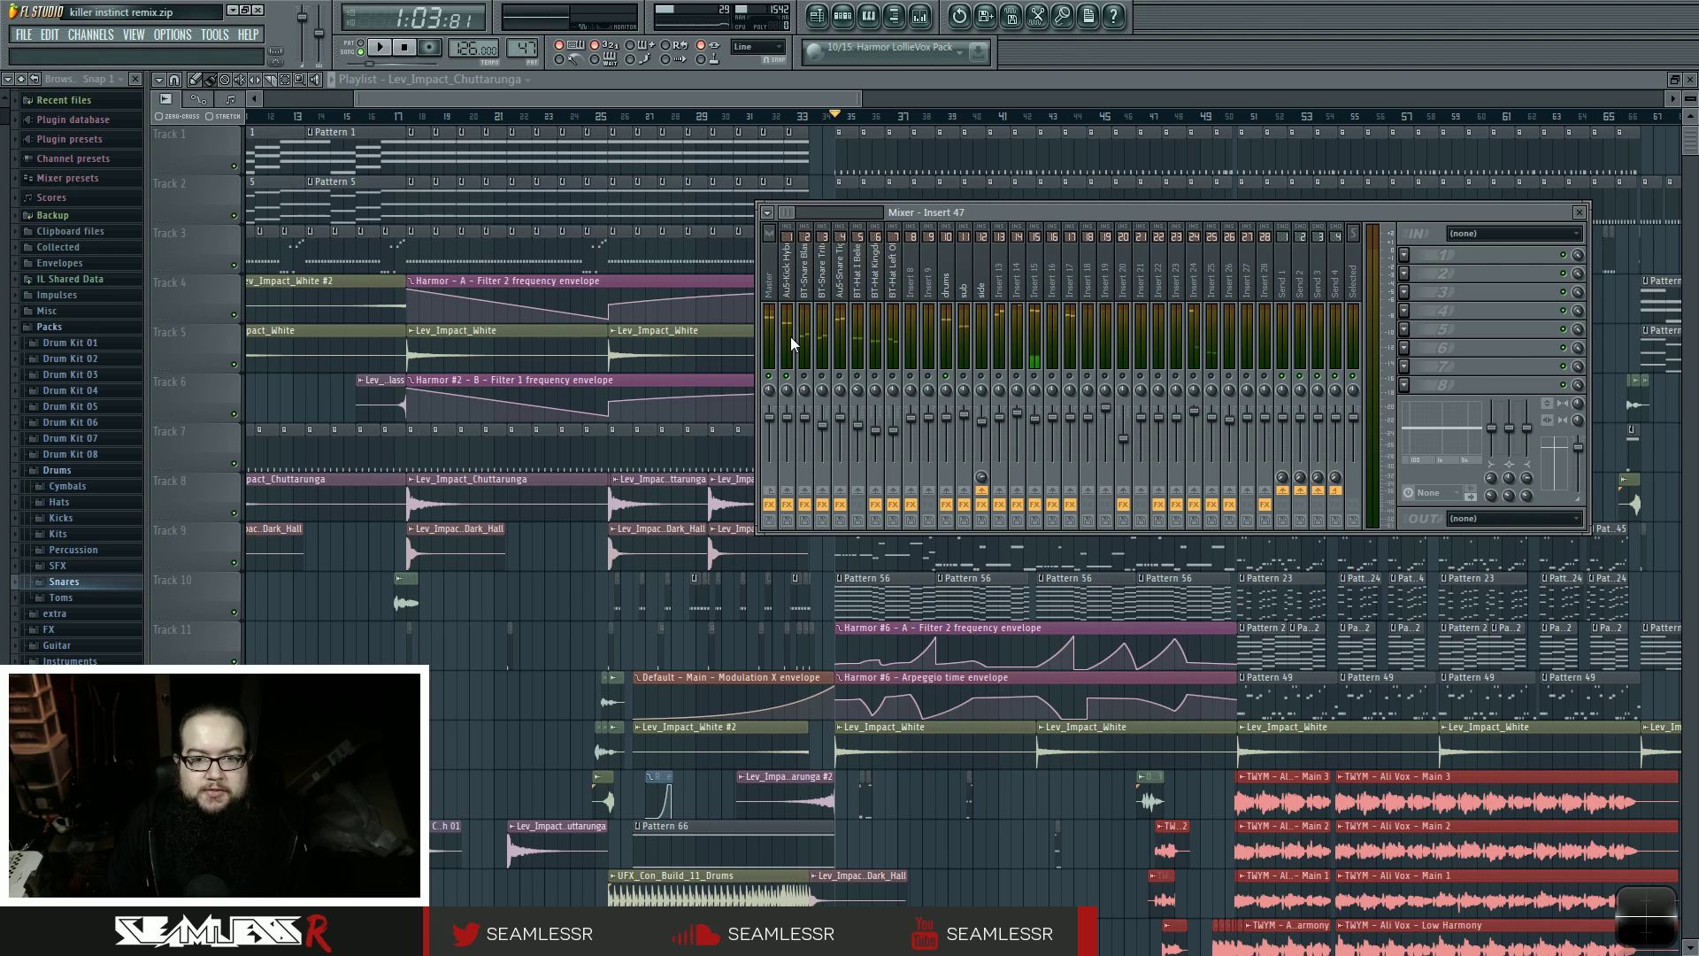
- Select the Master track and play the drop to examine its output level with Fruity Parametric EQ 2 and Maximus in the chain
{"action": "left_click", "coordinate": [771, 285]}
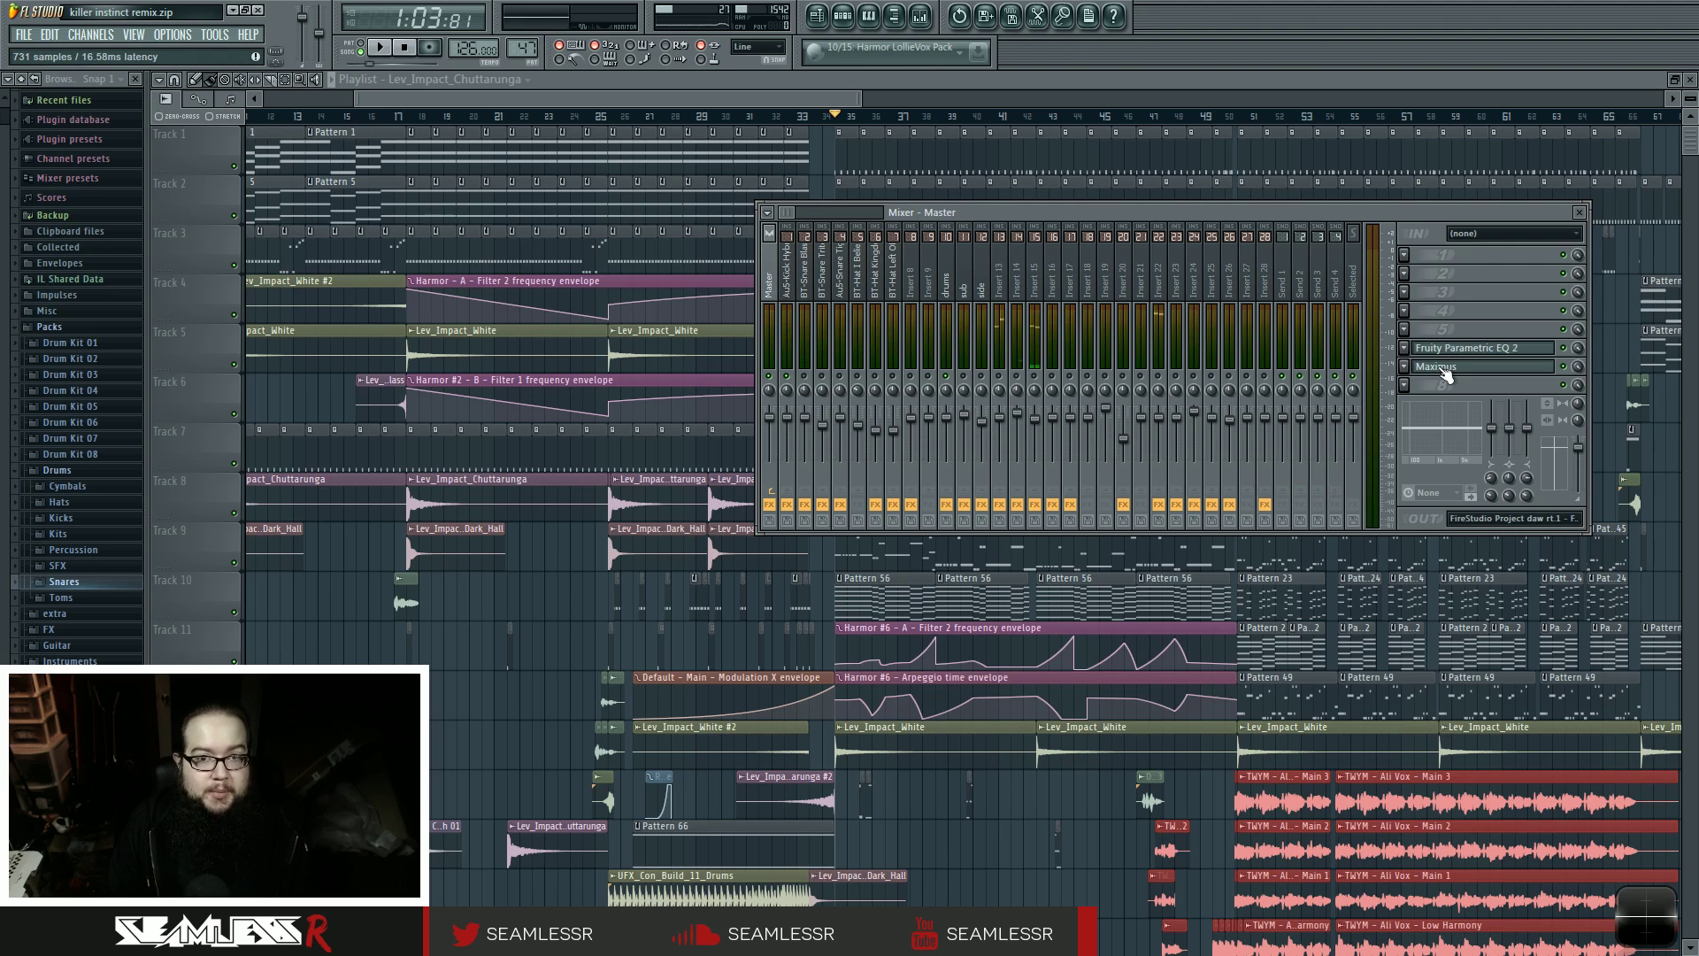
{"action": "key", "text": "space"}
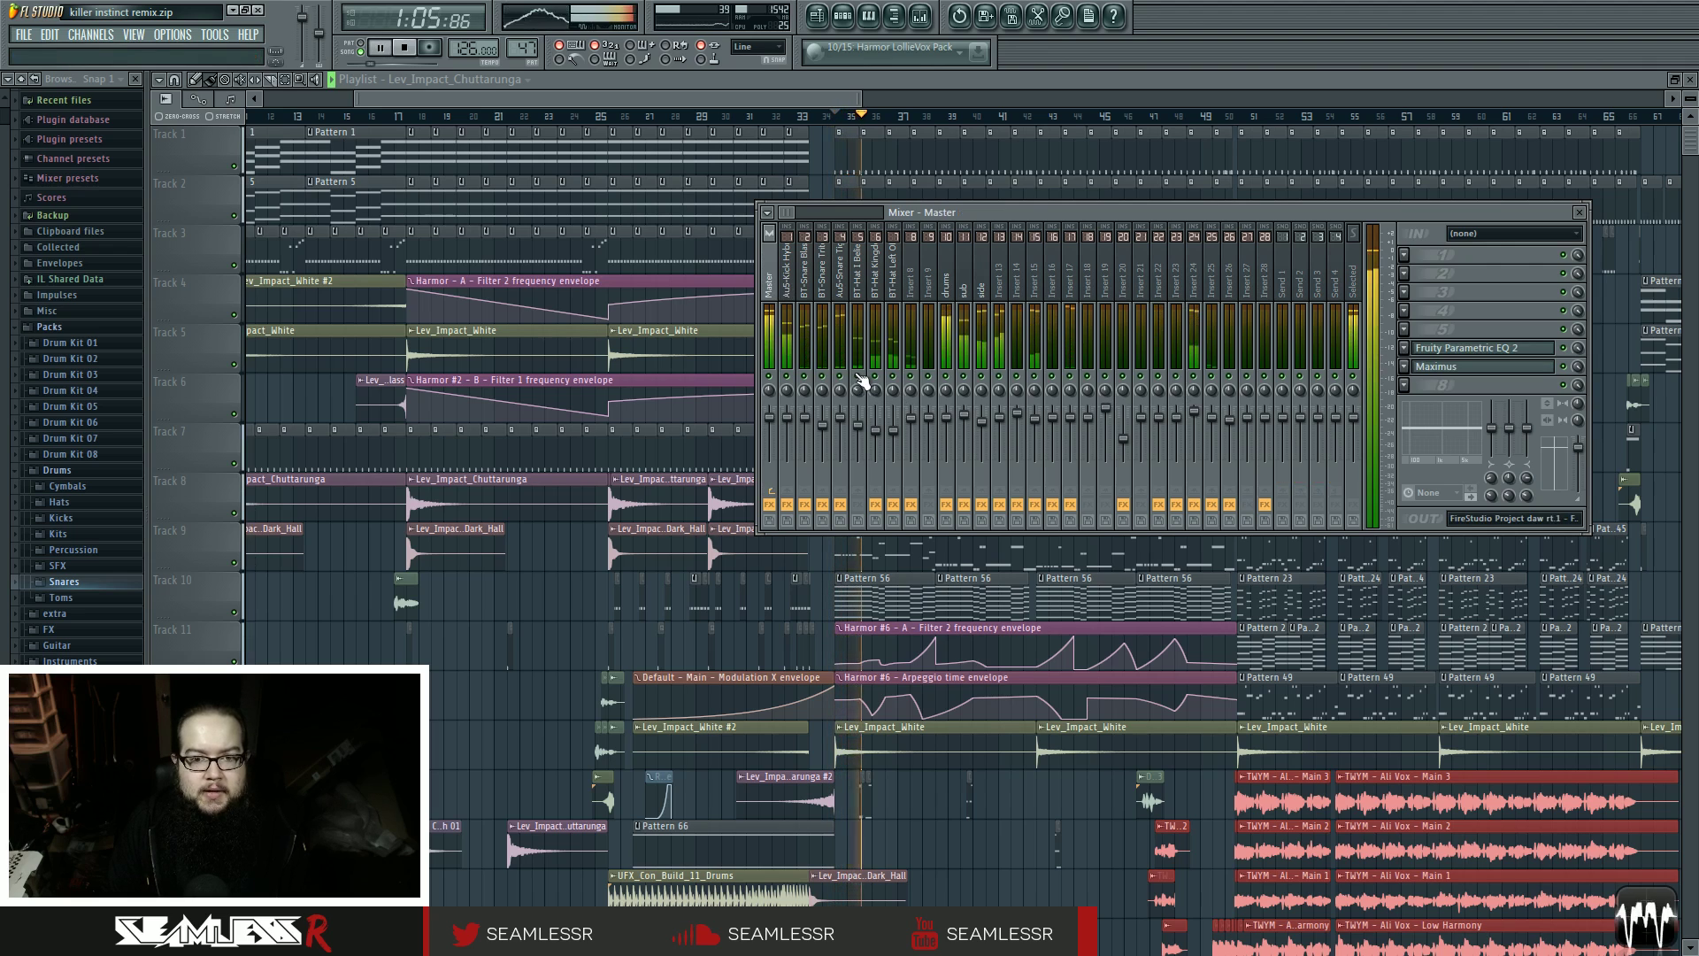
{"action": "key", "text": "space"}
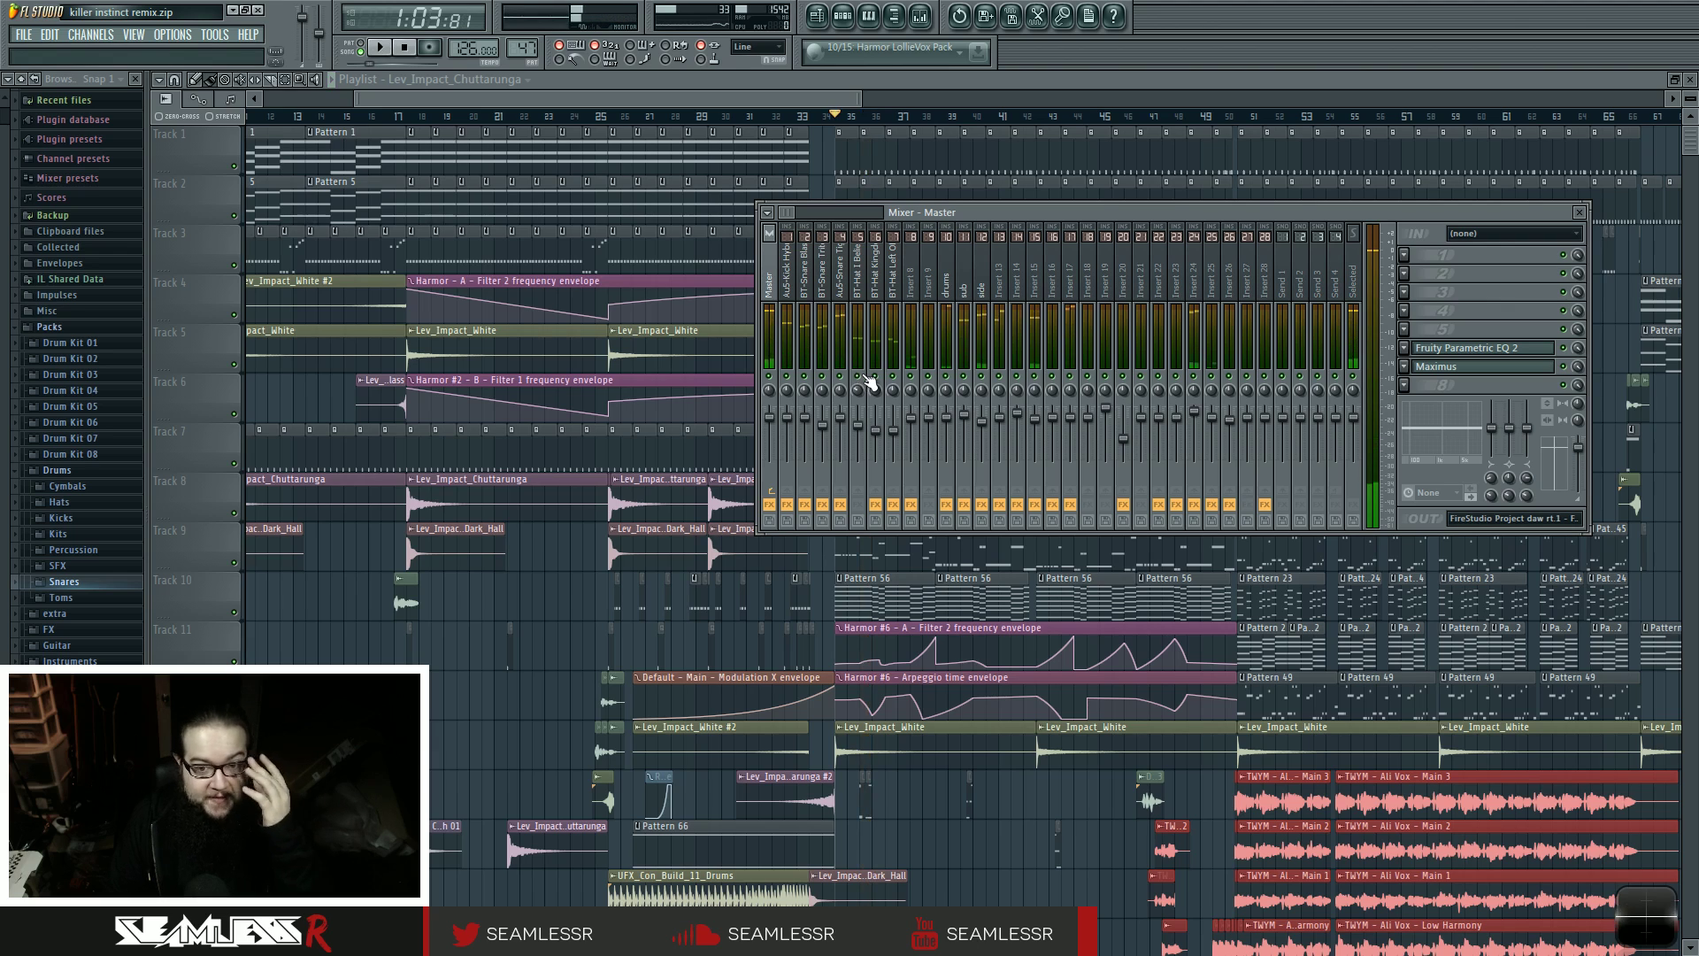